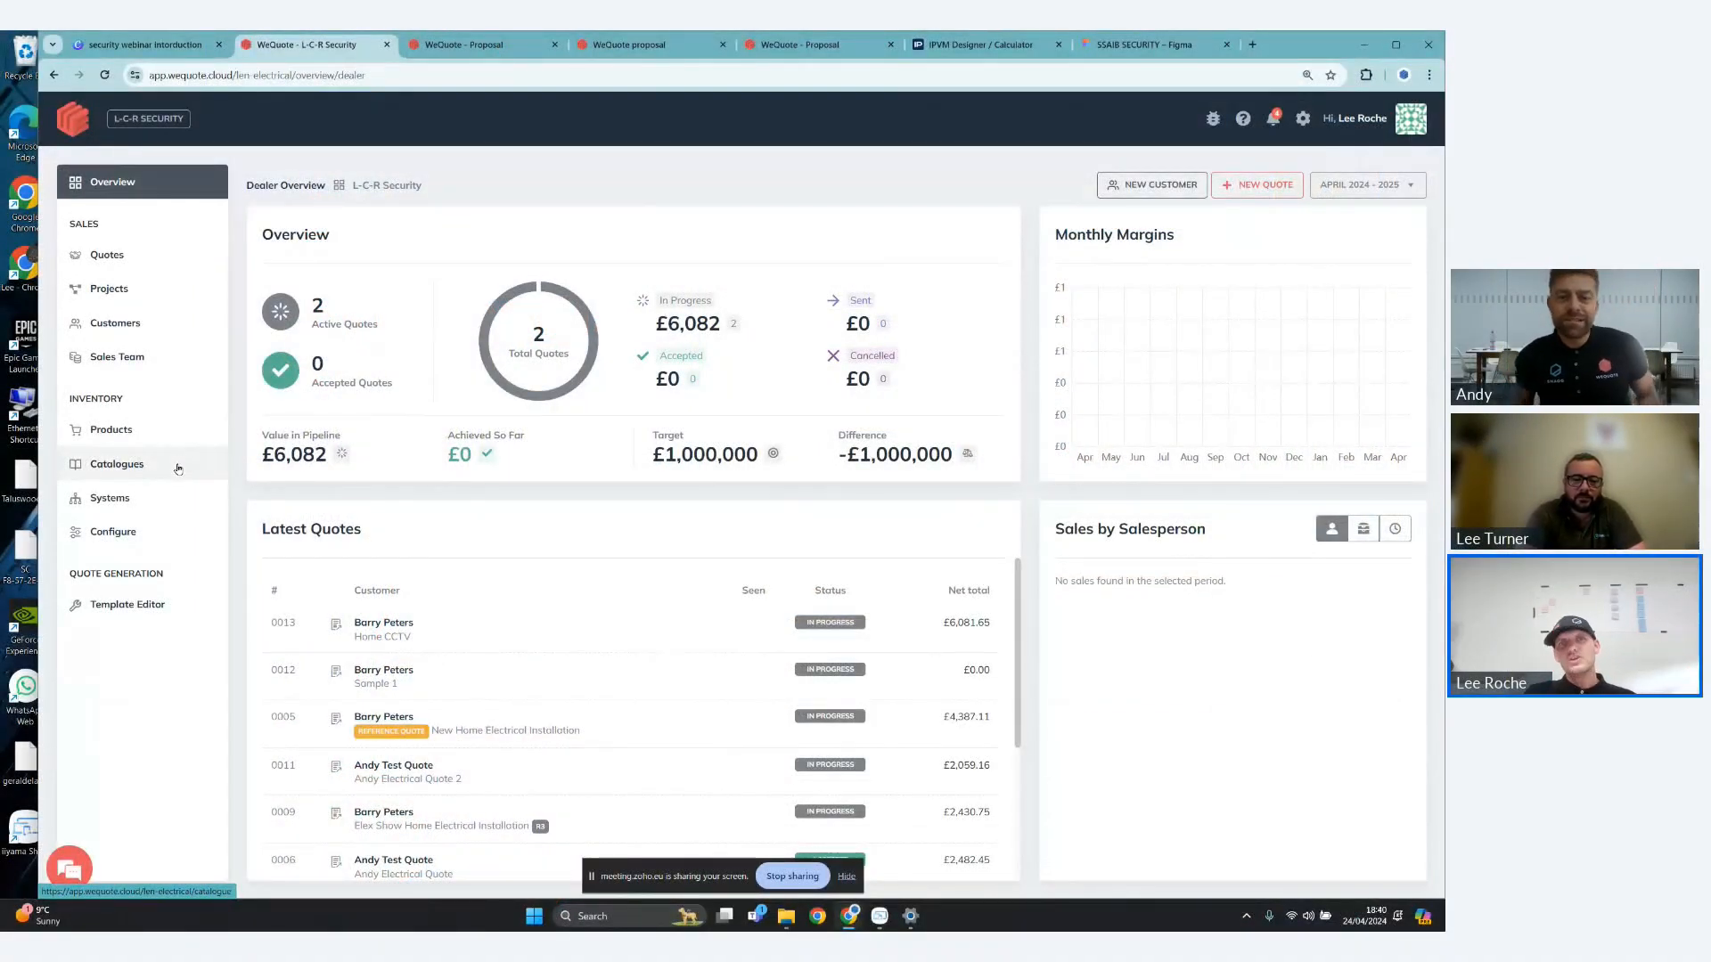
- Open the linked Mast Digital catalogue and display its CCTV & Security product categories
{"action": "left_click", "coordinate": [178, 470]}
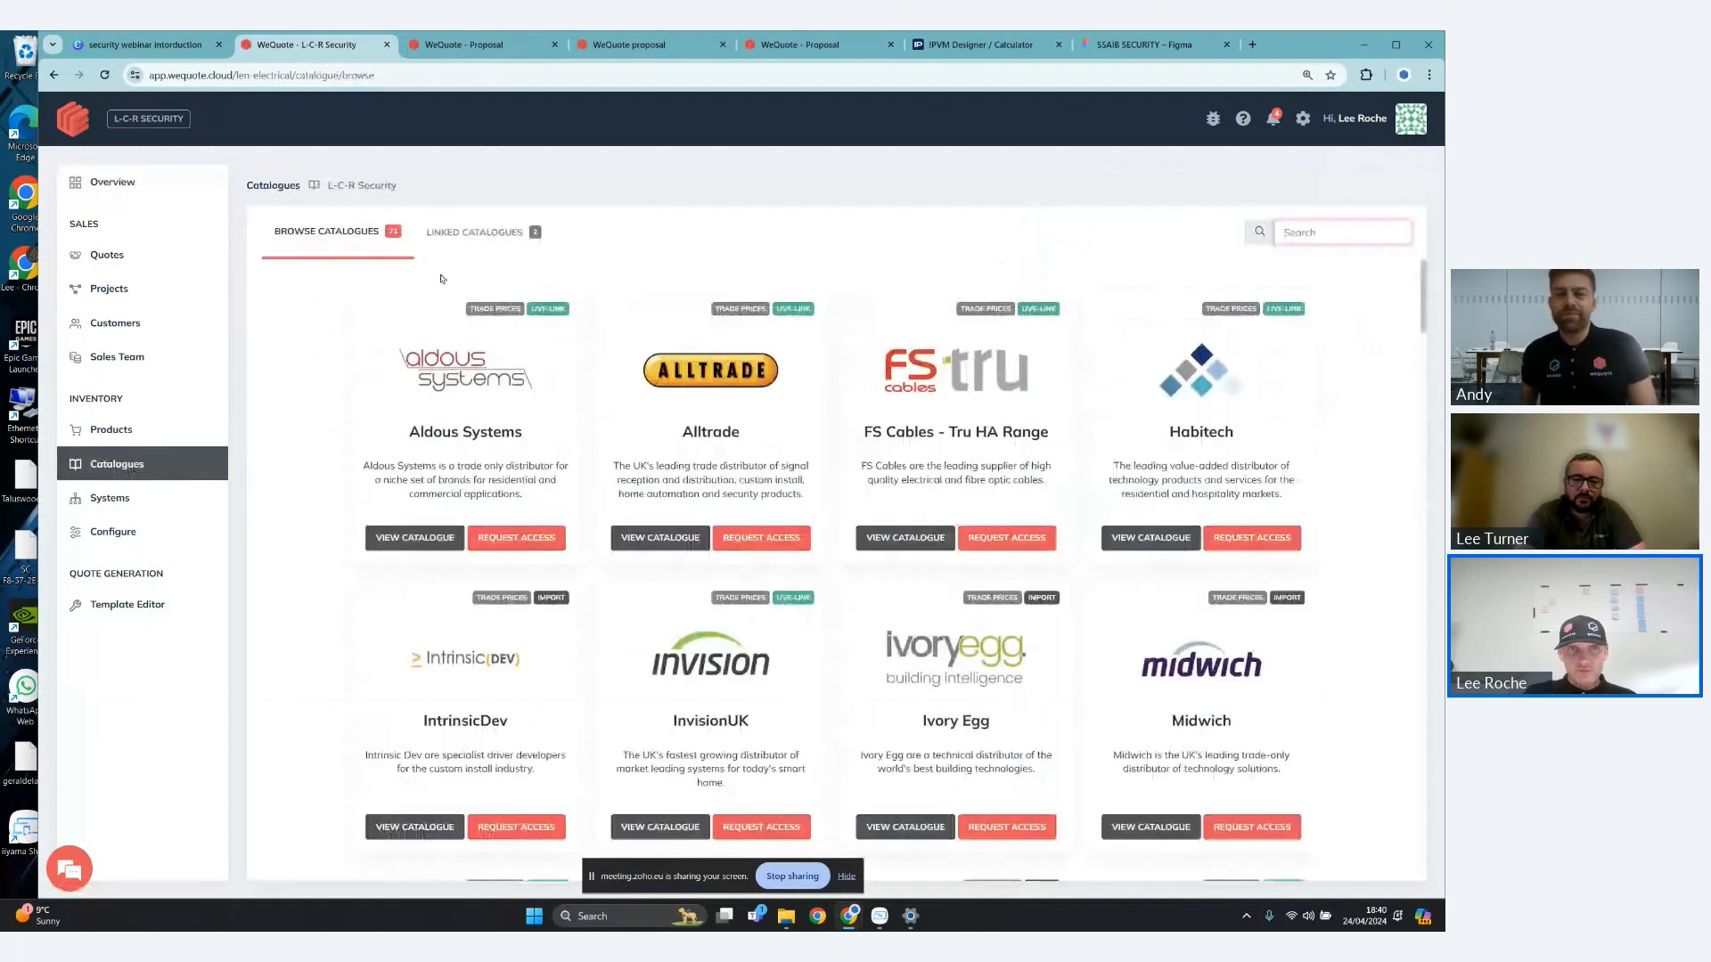
{"action": "left_click", "coordinate": [489, 241]}
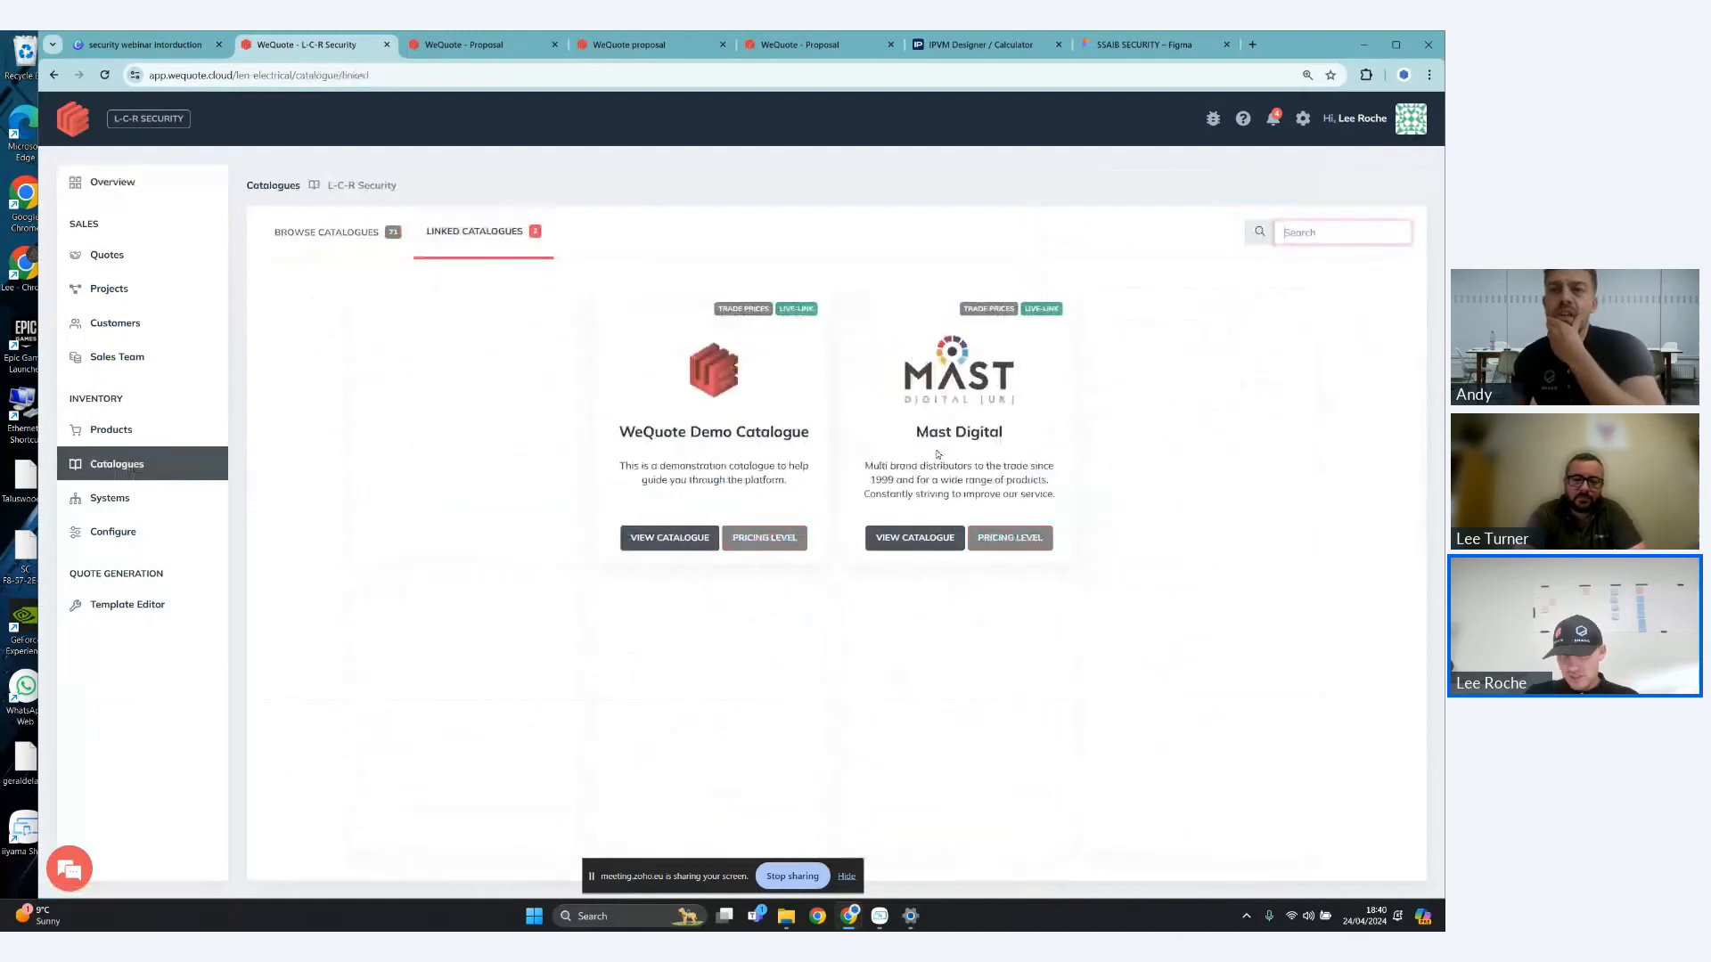
{"action": "left_click", "coordinate": [944, 541]}
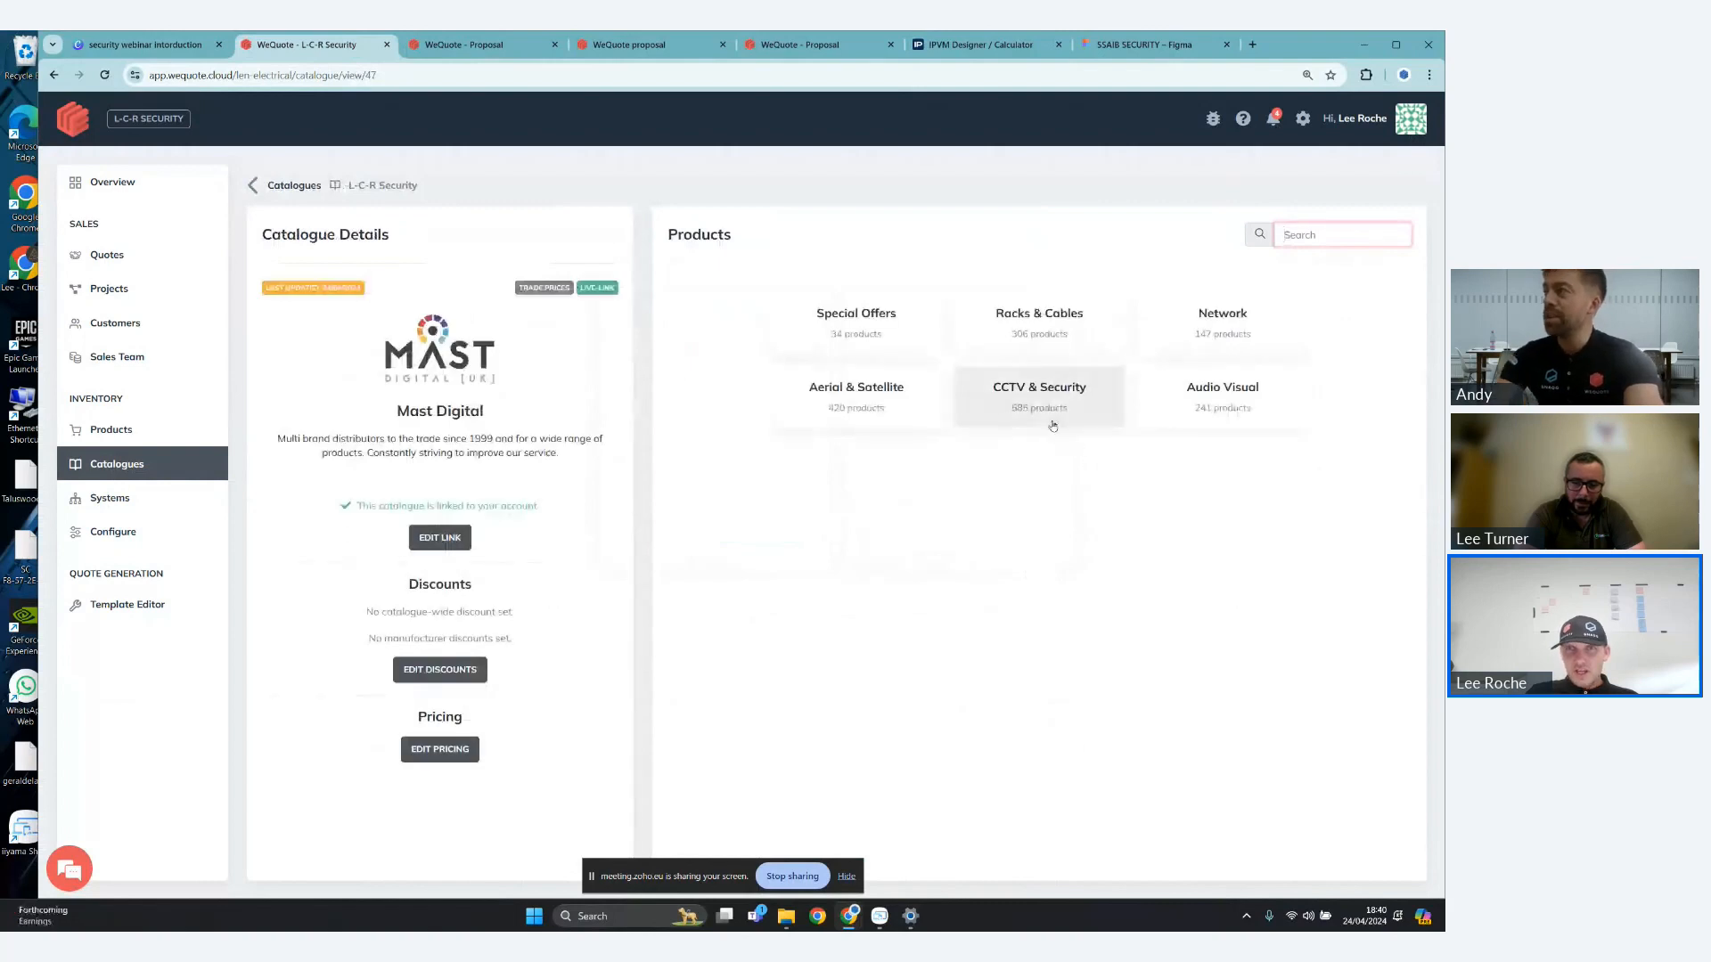
{"action": "left_click", "coordinate": [1052, 426]}
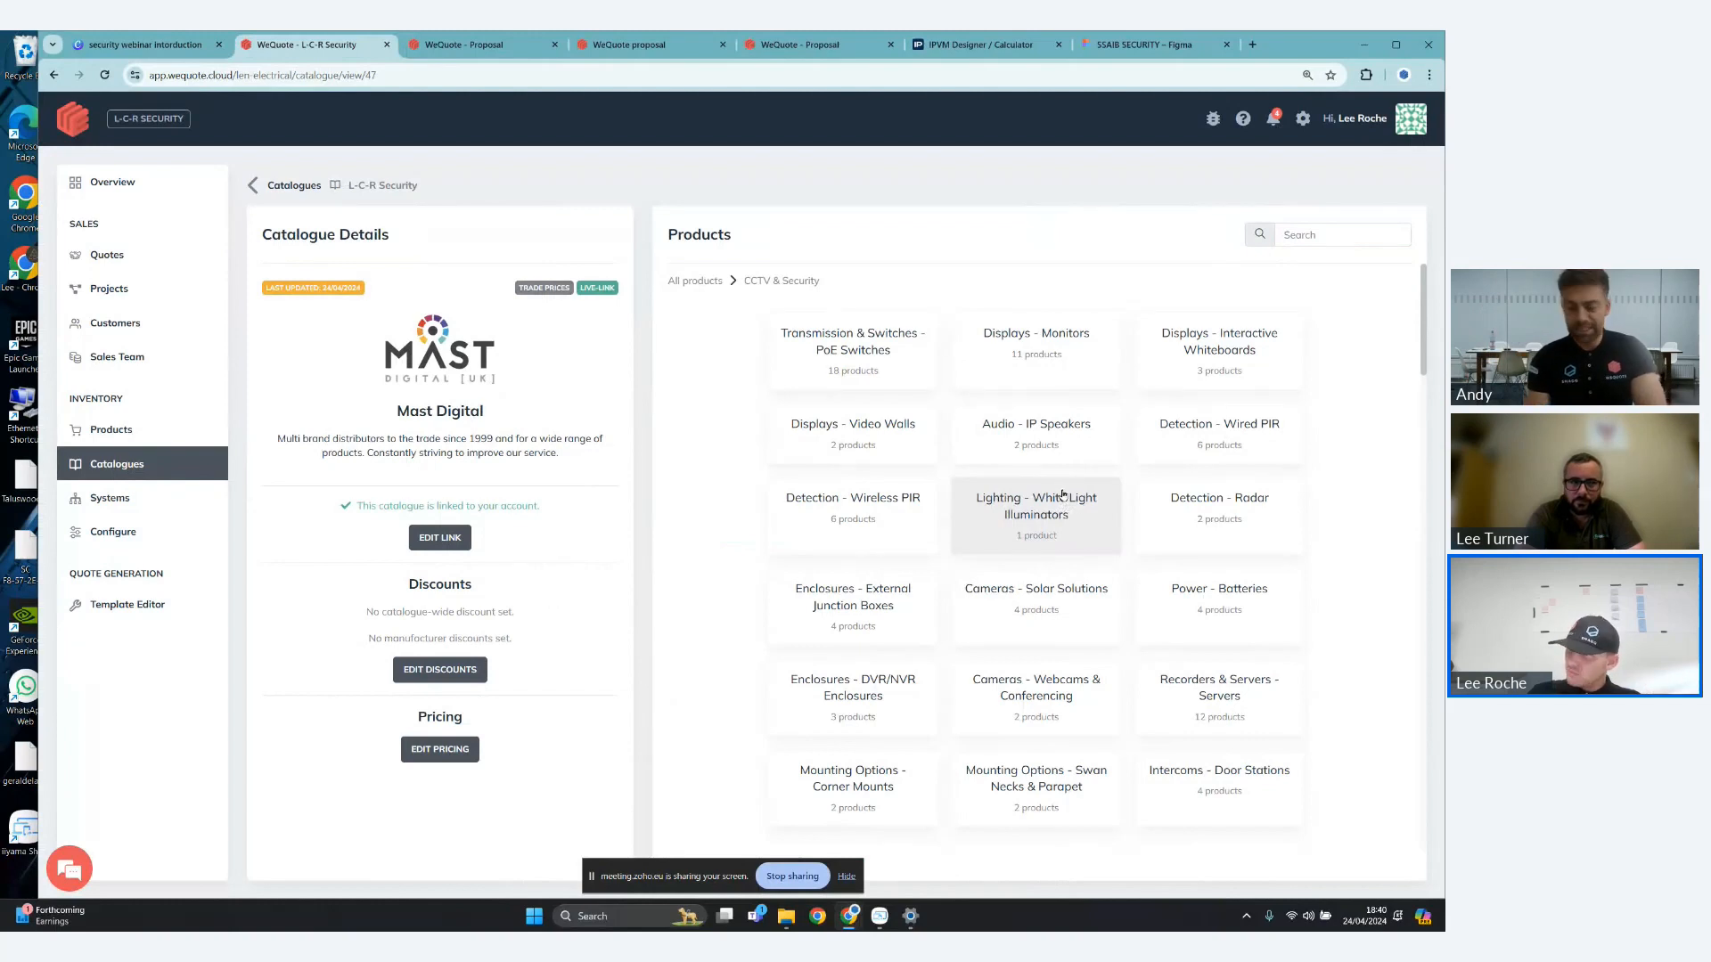
- Search the Mast Digital CCTV & Security products for "tioc"
{"action": "left_click", "coordinate": [1314, 242]}
{"action": "type", "text": "t"}
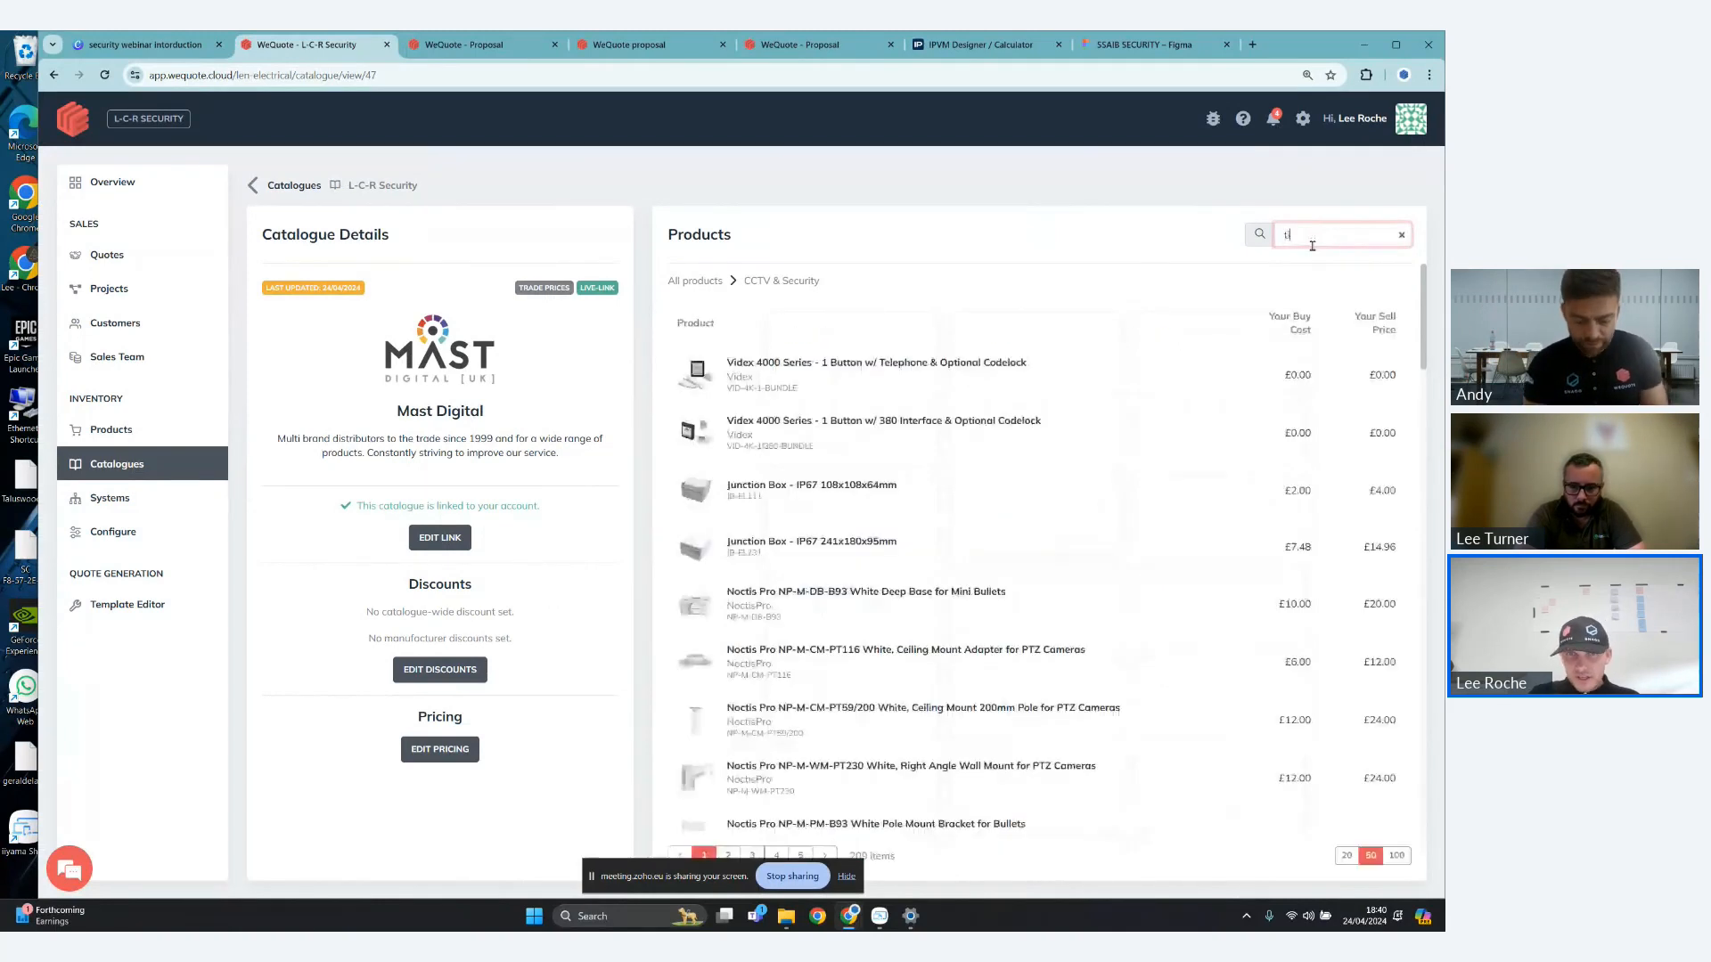
{"action": "type", "text": "ioc"}
{"action": "left_click", "coordinate": [921, 534]}
- Return to the dealer overview and view its Best Selling Systems and Who is Working information
{"action": "left_click", "coordinate": [144, 198]}
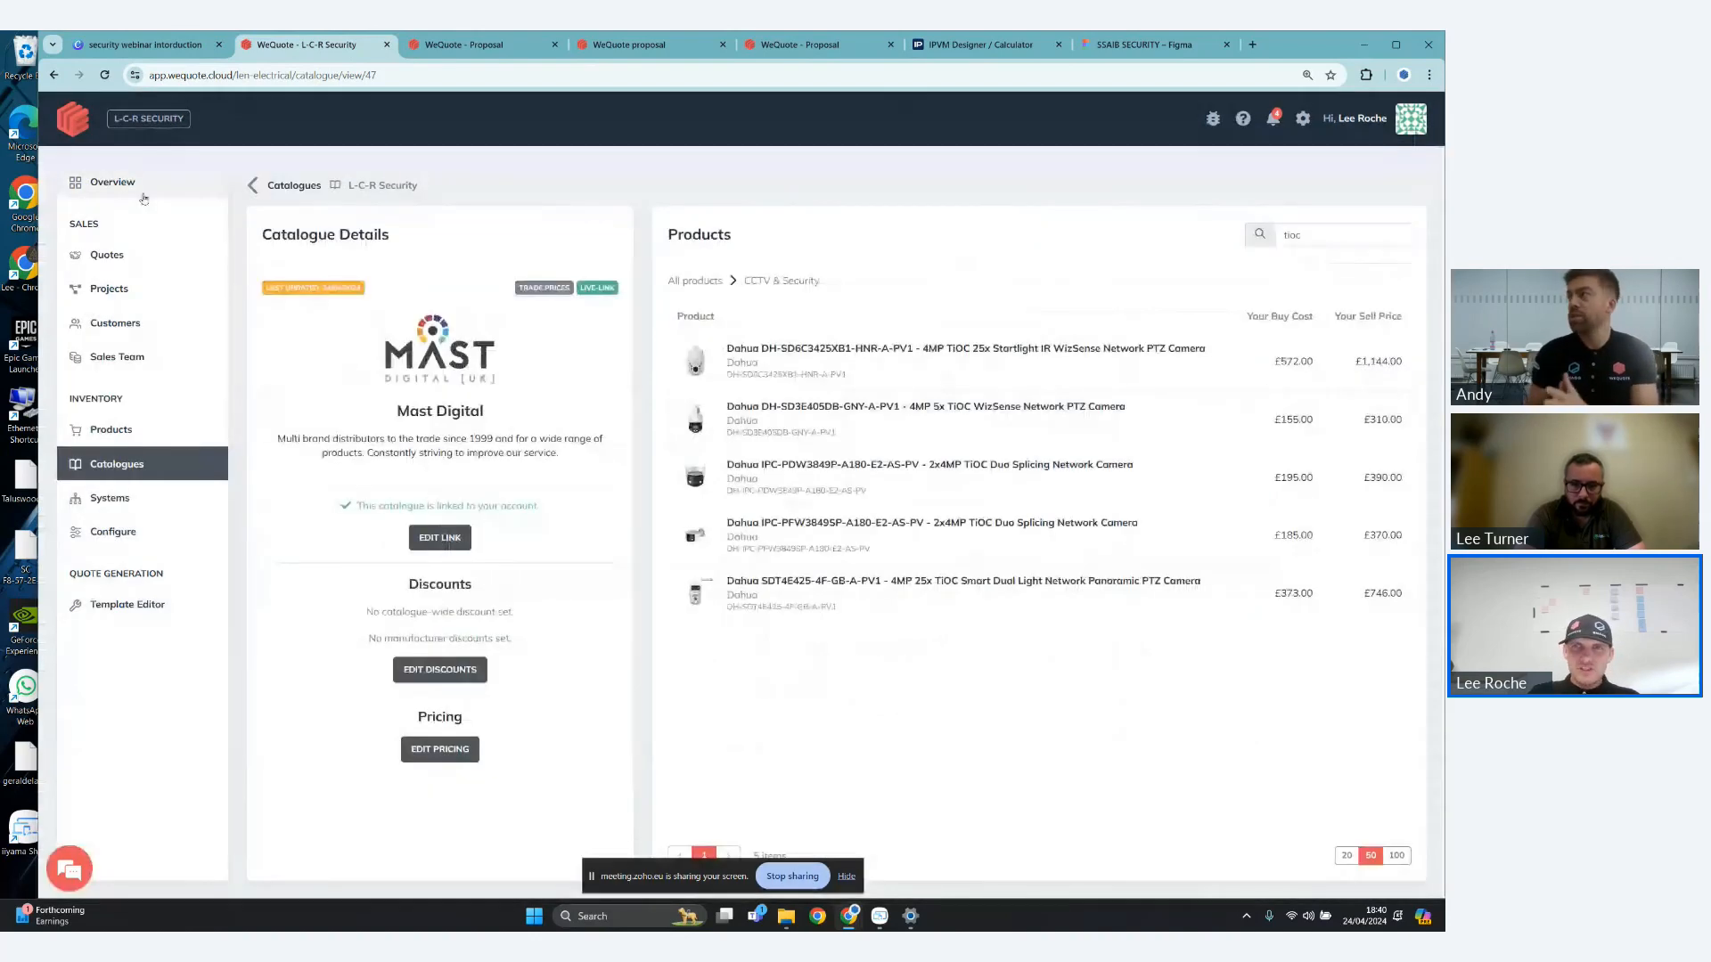
{"action": "left_click", "coordinate": [129, 187]}
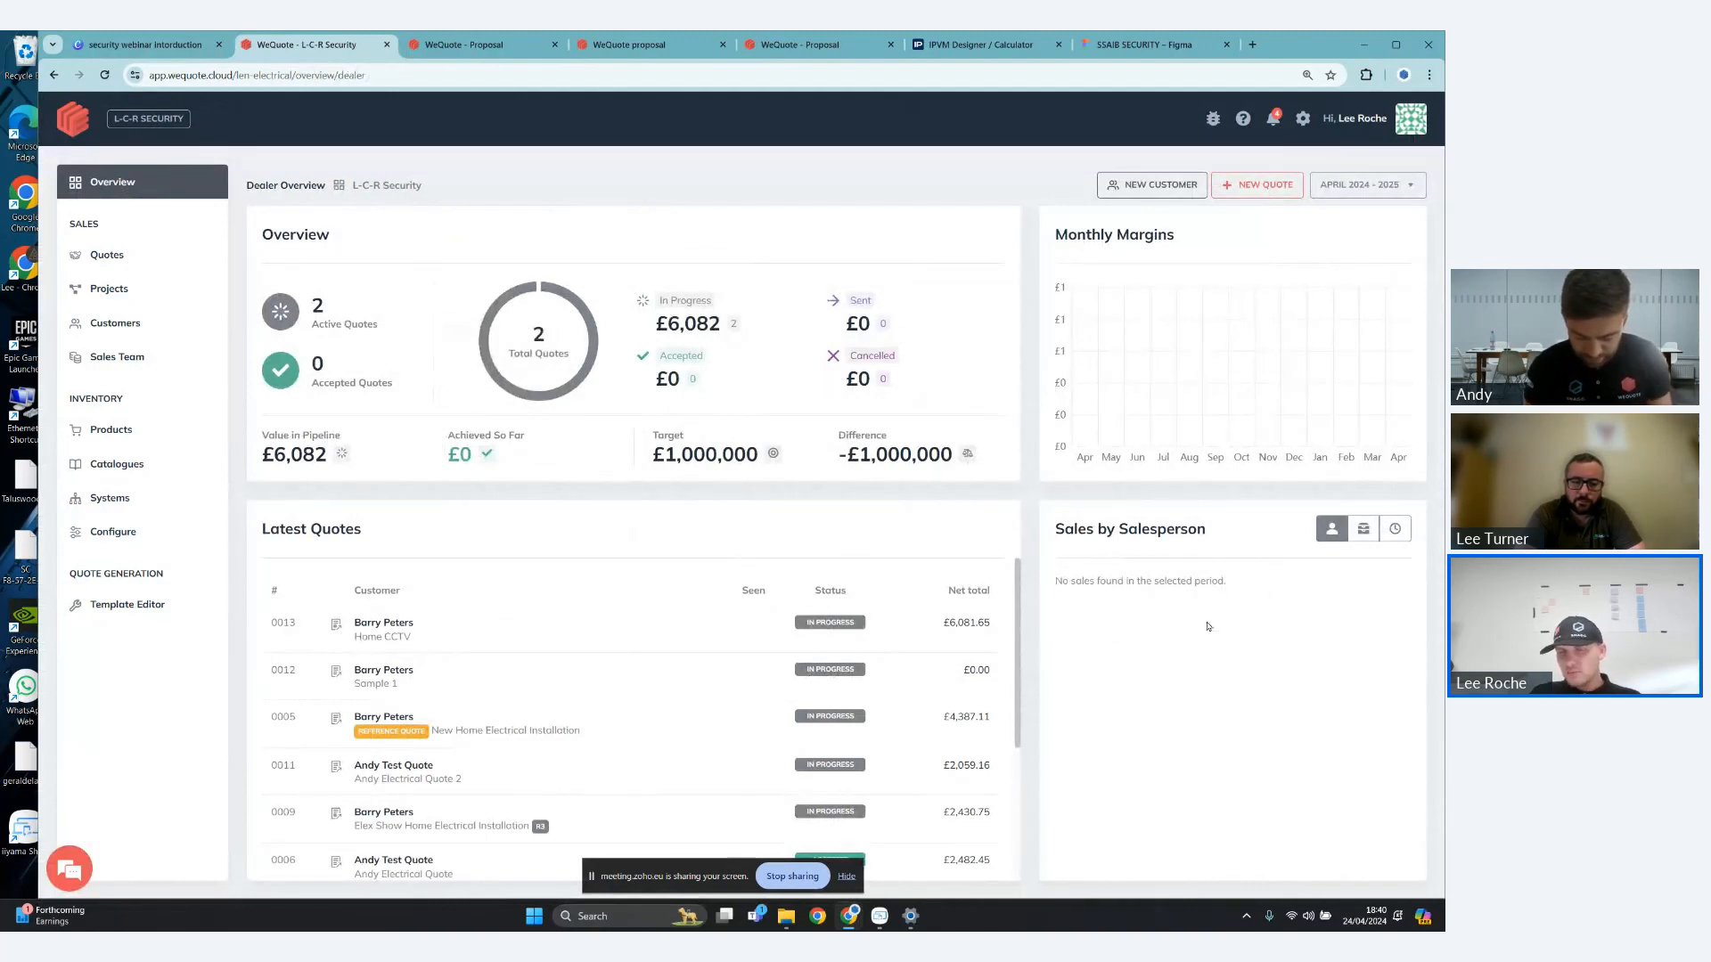
{"action": "left_click", "coordinate": [1364, 528]}
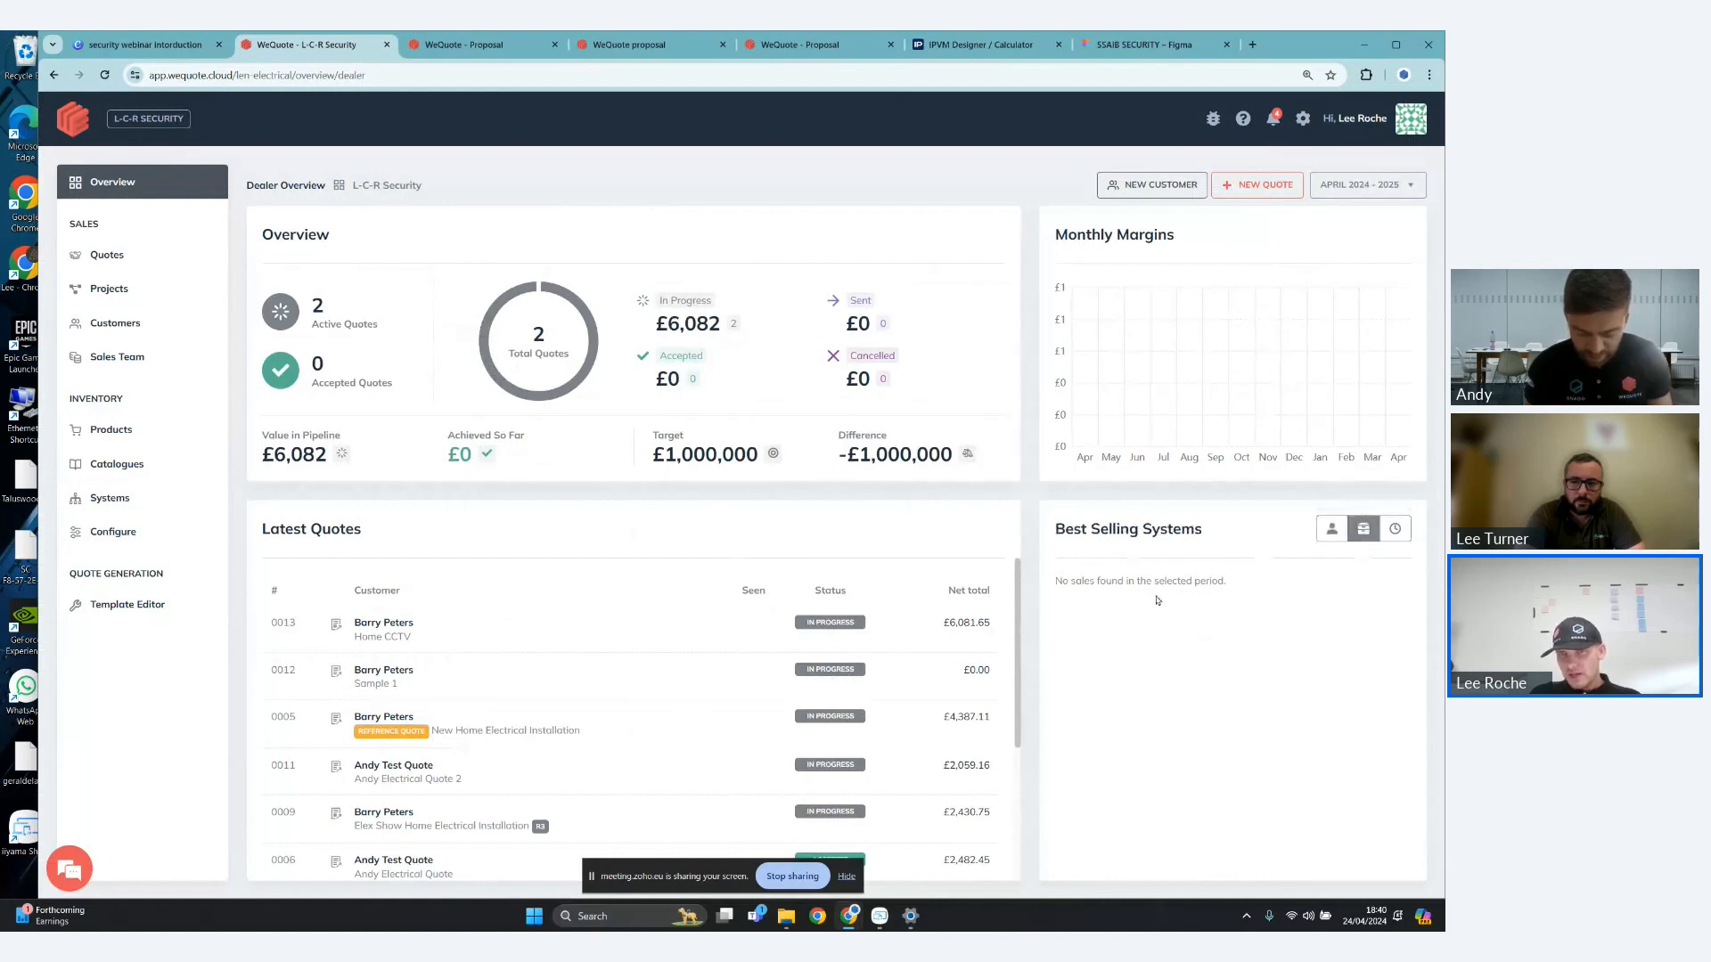
{"action": "left_click", "coordinate": [1395, 528]}
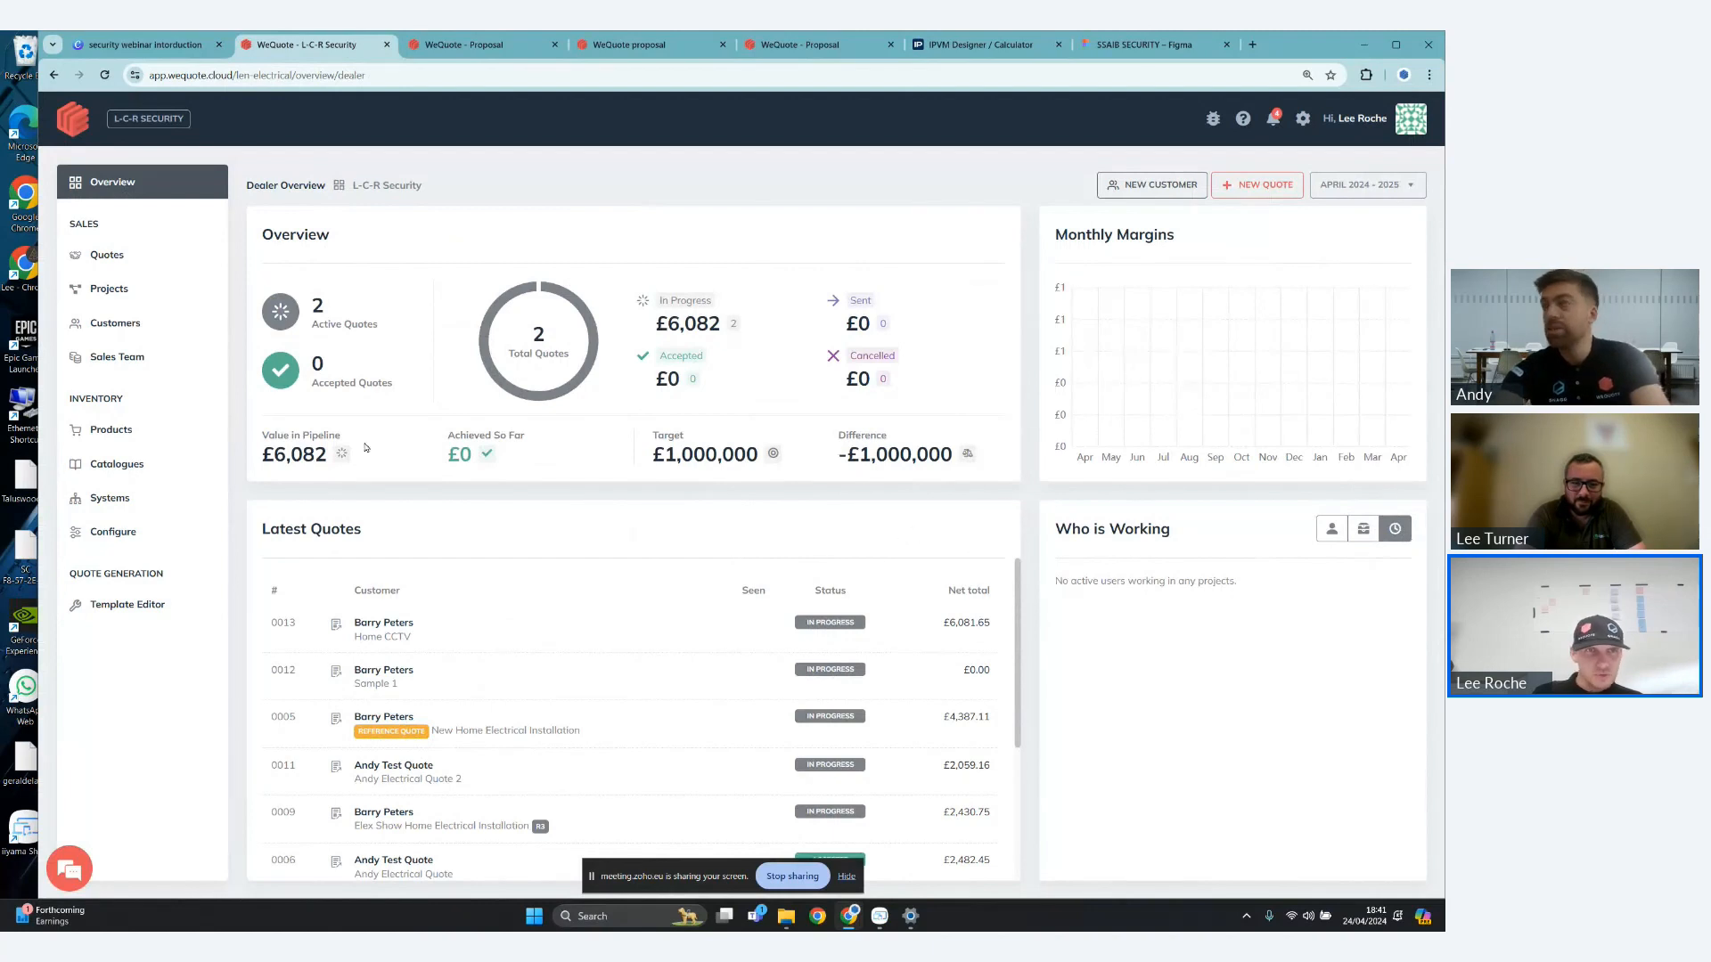
- Check the full quotes list, return to the dealer overview and open the Home CCTV quote from the latest quotes
{"action": "left_click", "coordinate": [131, 258]}
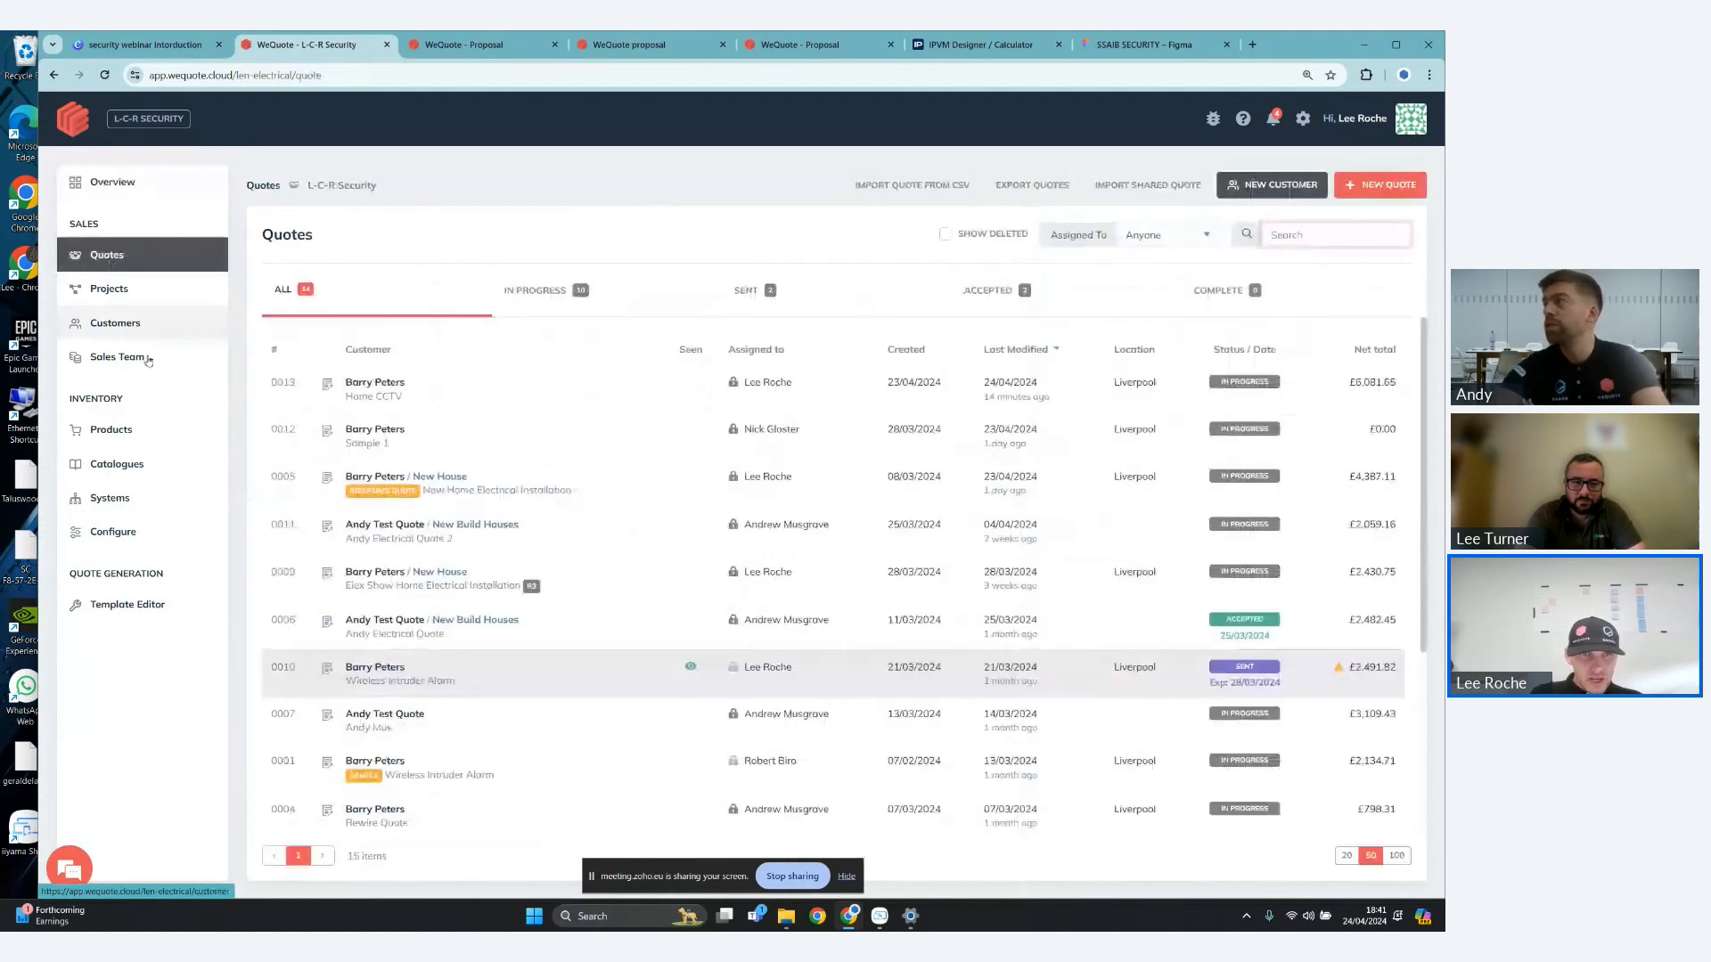
{"action": "left_click", "coordinate": [126, 179]}
{"action": "left_click", "coordinate": [601, 630]}
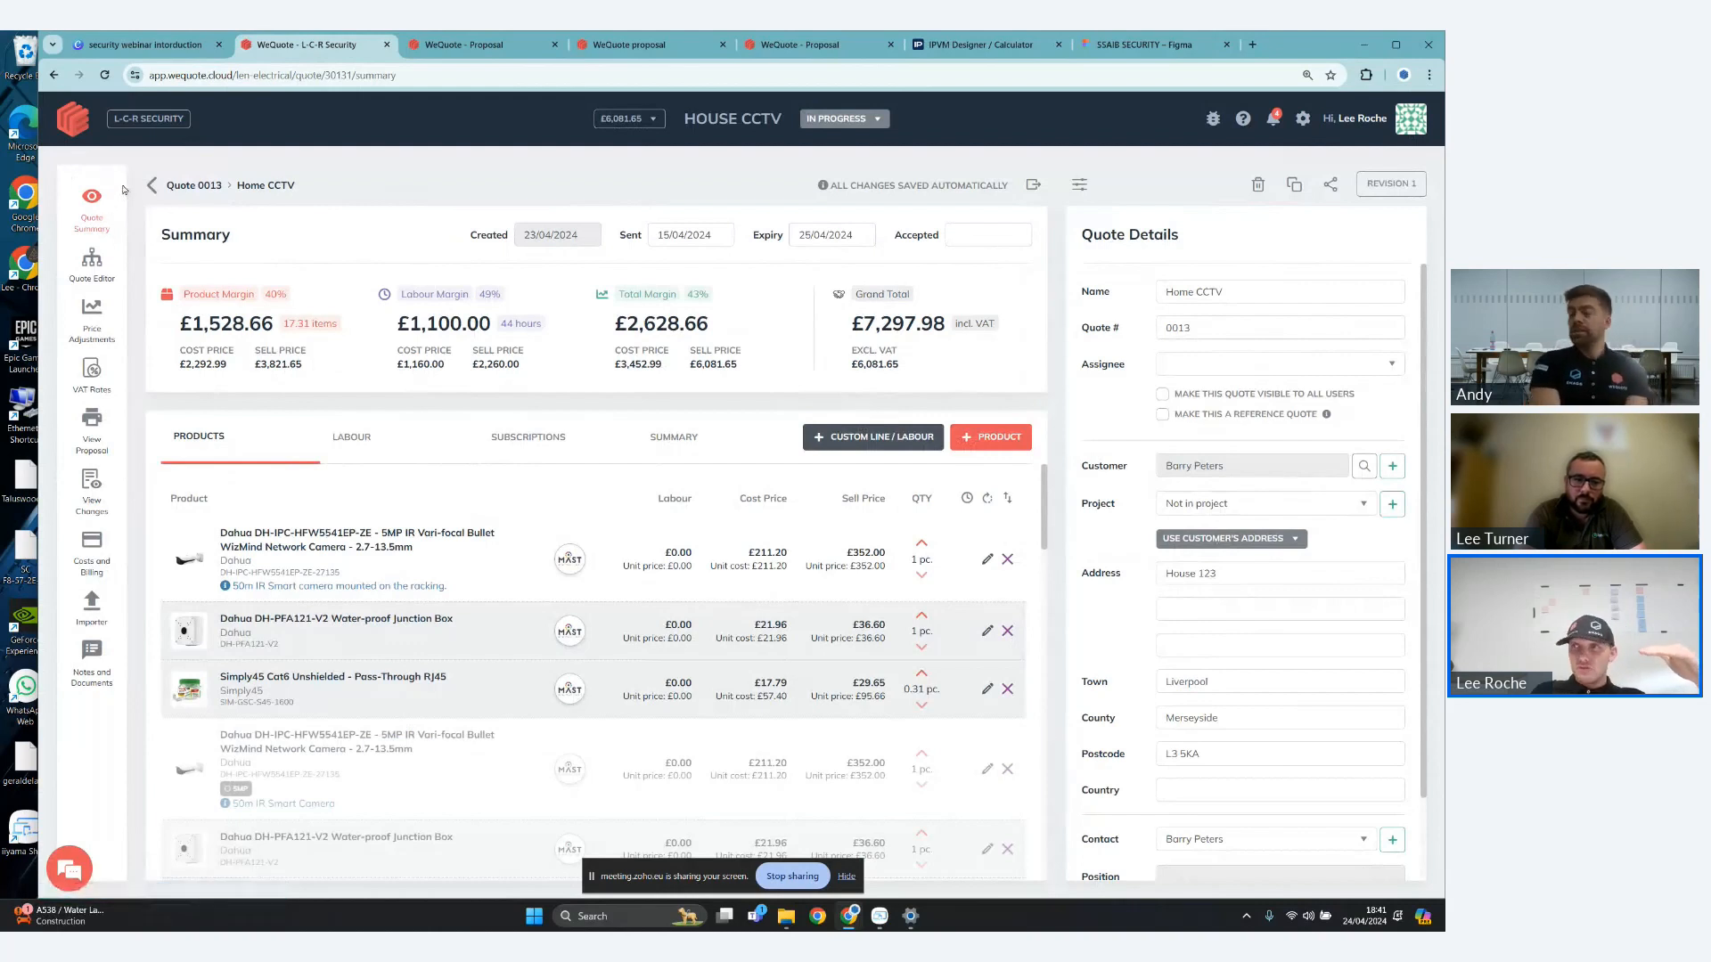
- Look through the quote's editor, price adjustments, VAT rates, proposal, changes, costs and billing, and notes and documents
{"action": "left_click", "coordinate": [93, 263]}
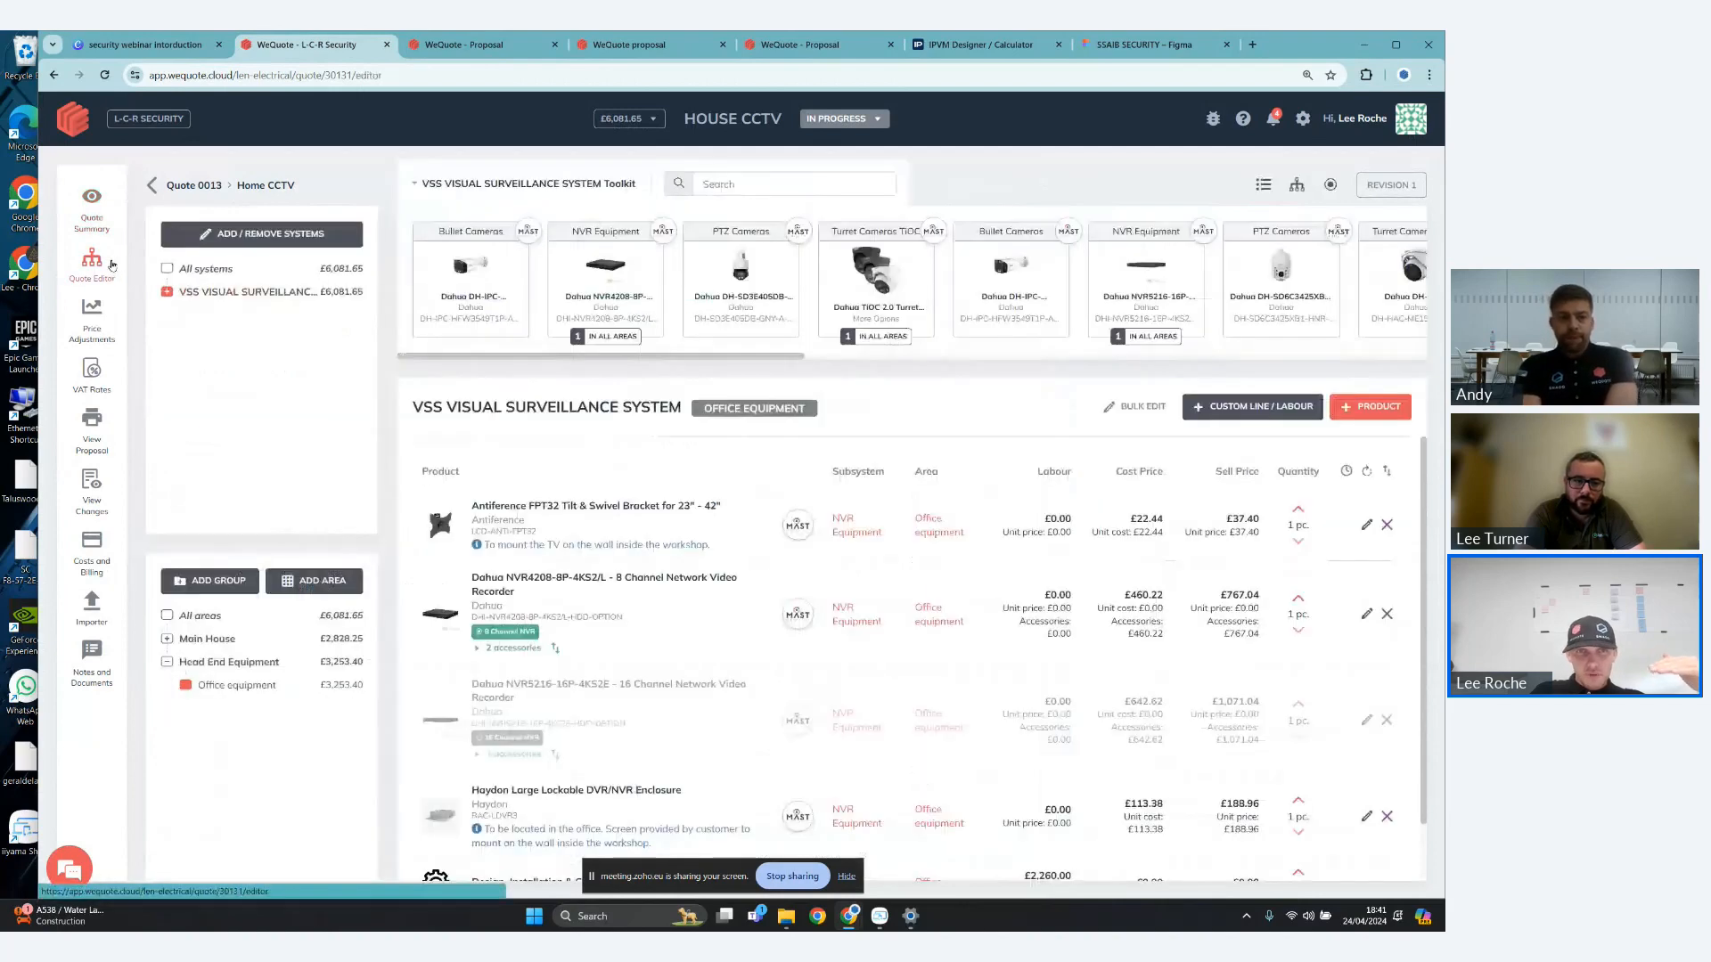
{"action": "left_click", "coordinate": [109, 311]}
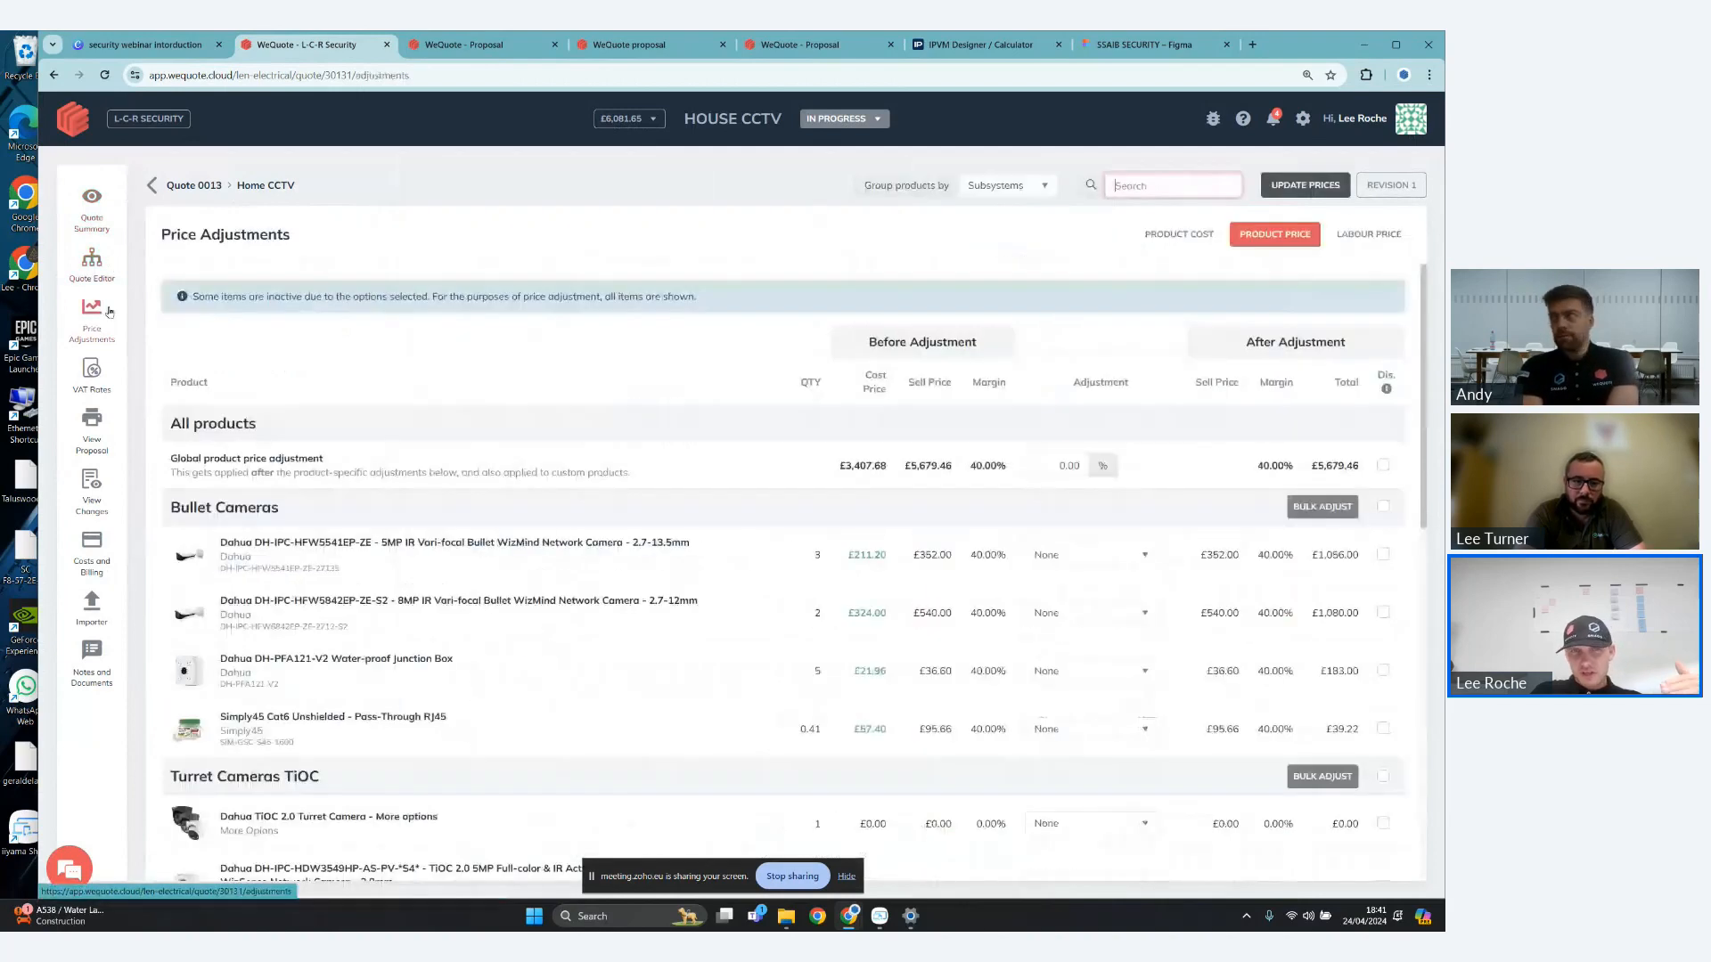
{"action": "left_click", "coordinate": [91, 373]}
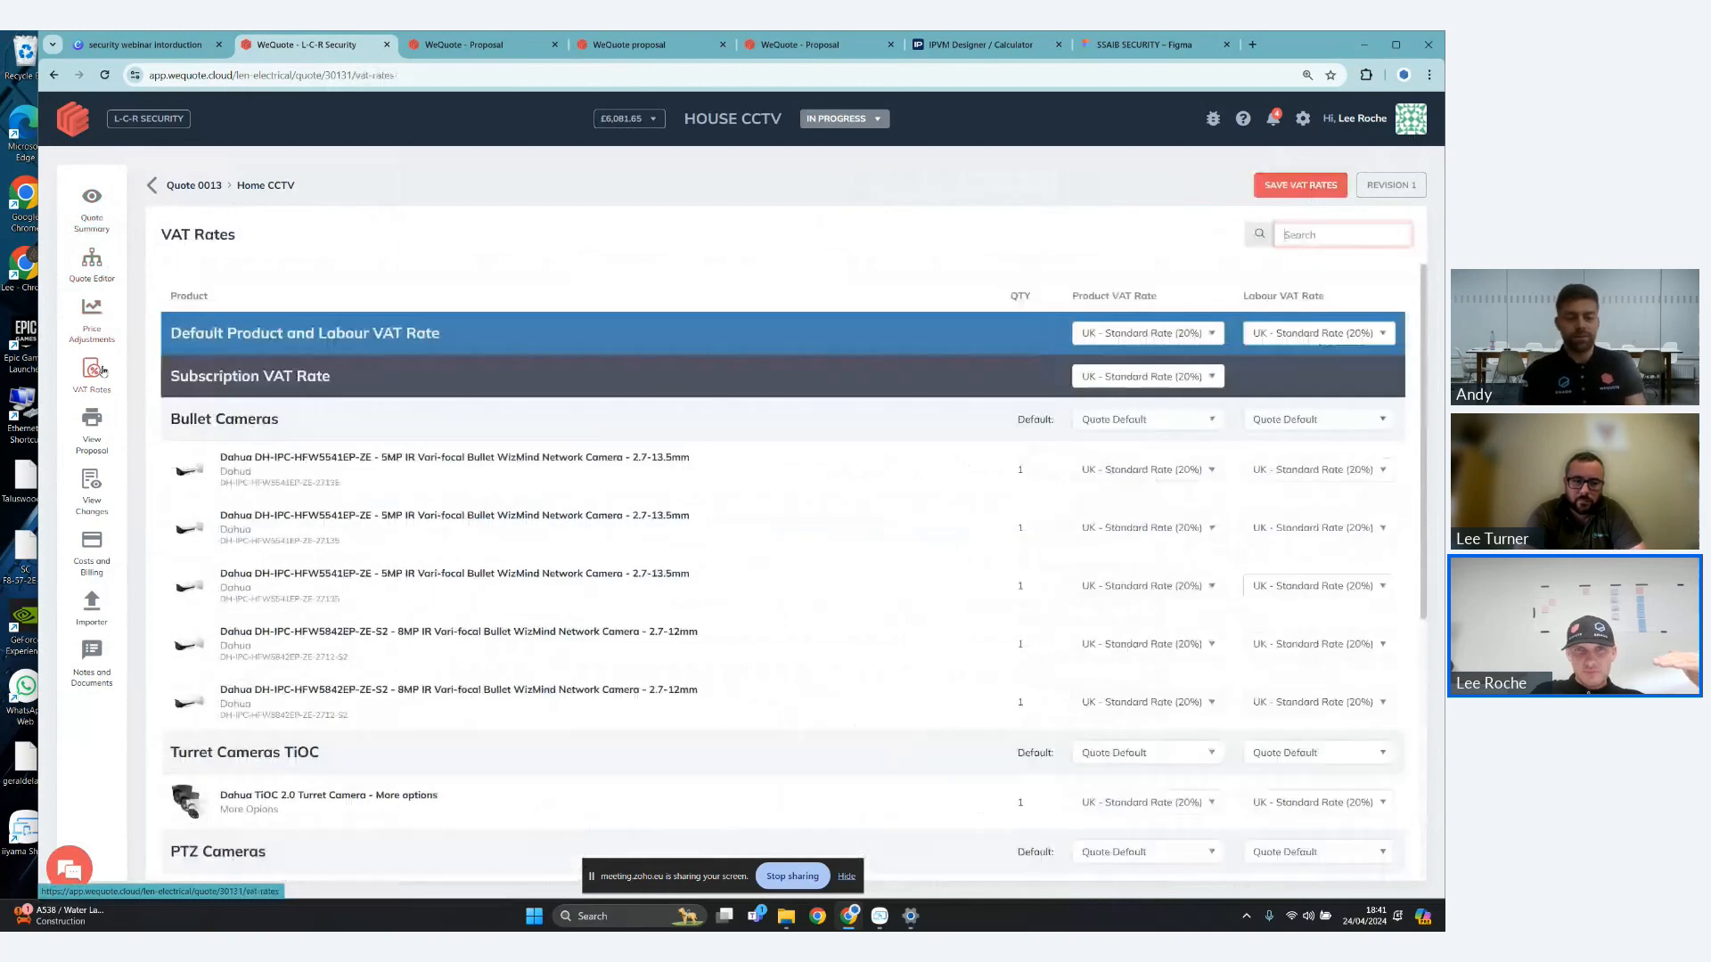
{"action": "left_click", "coordinate": [101, 427]}
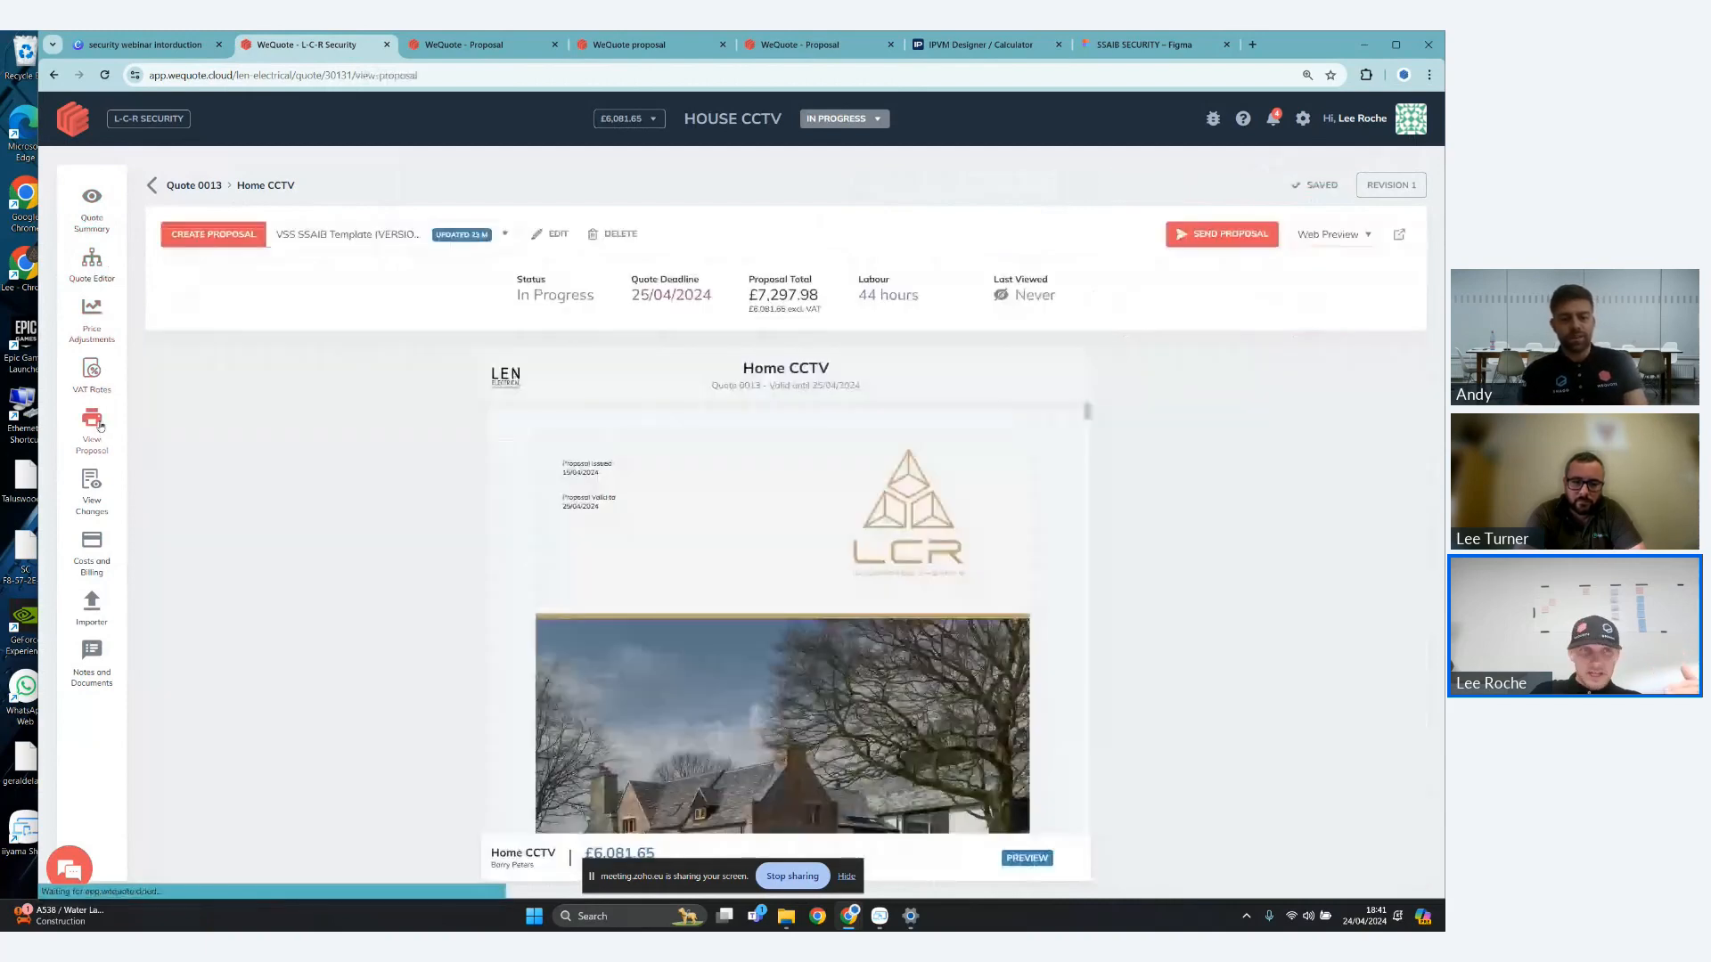
{"action": "left_click", "coordinate": [93, 491]}
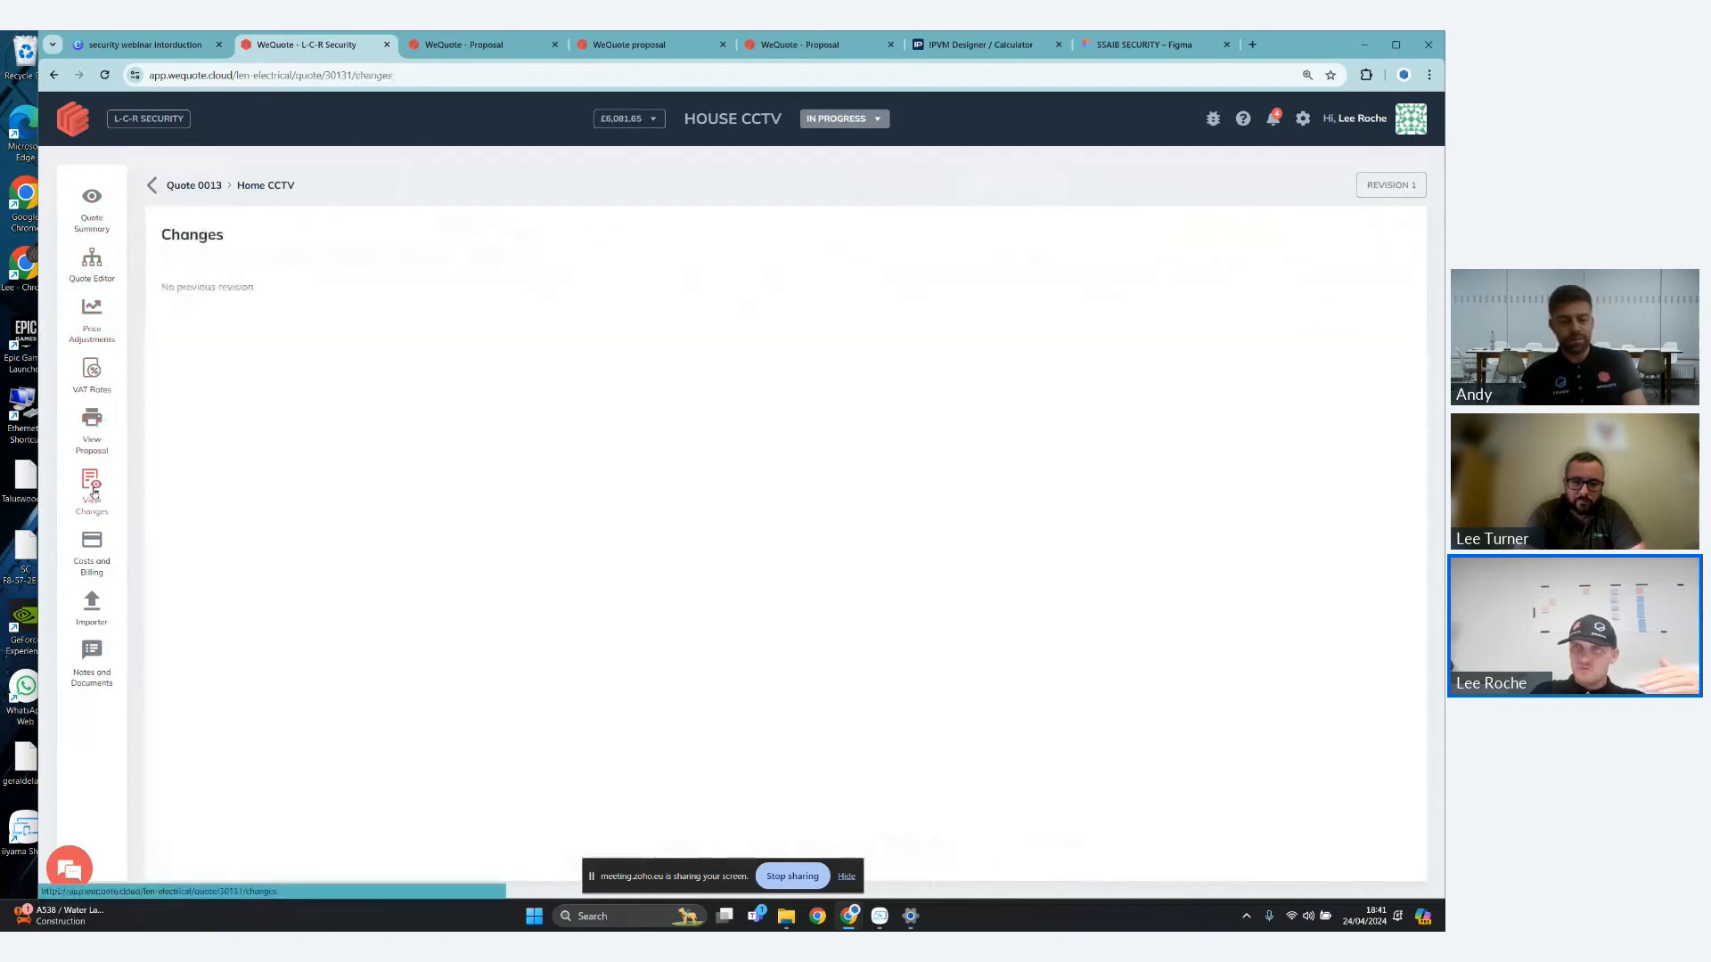
{"action": "left_click", "coordinate": [98, 544]}
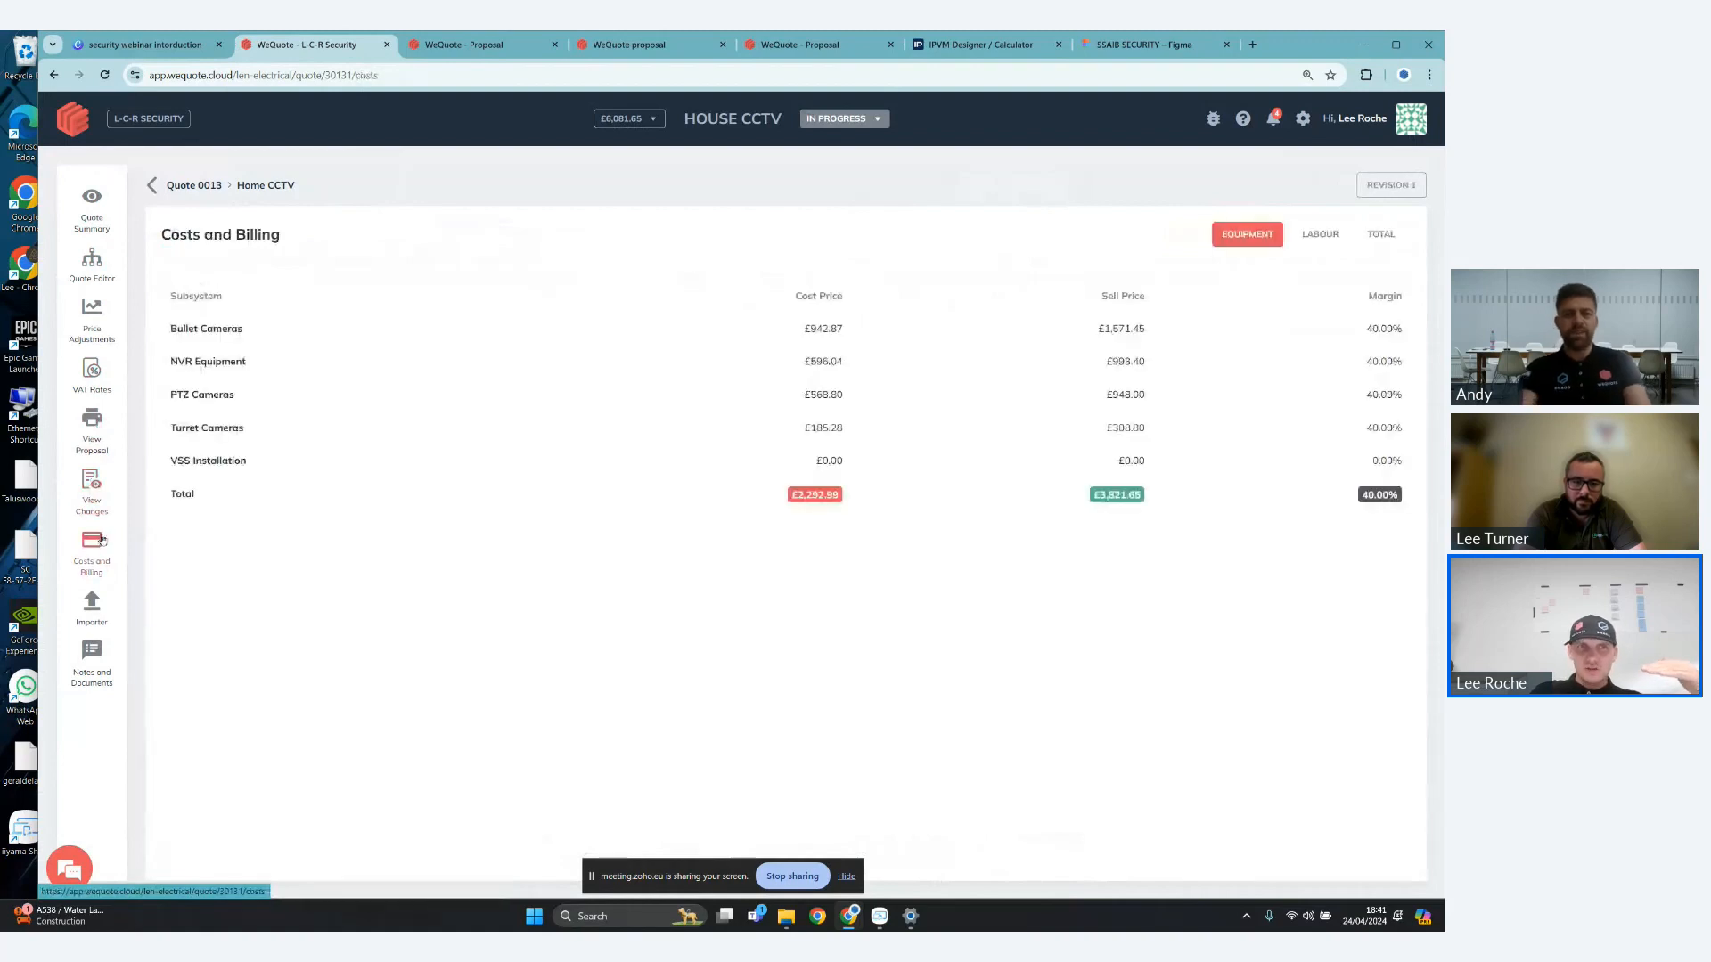
{"action": "left_click", "coordinate": [92, 651]}
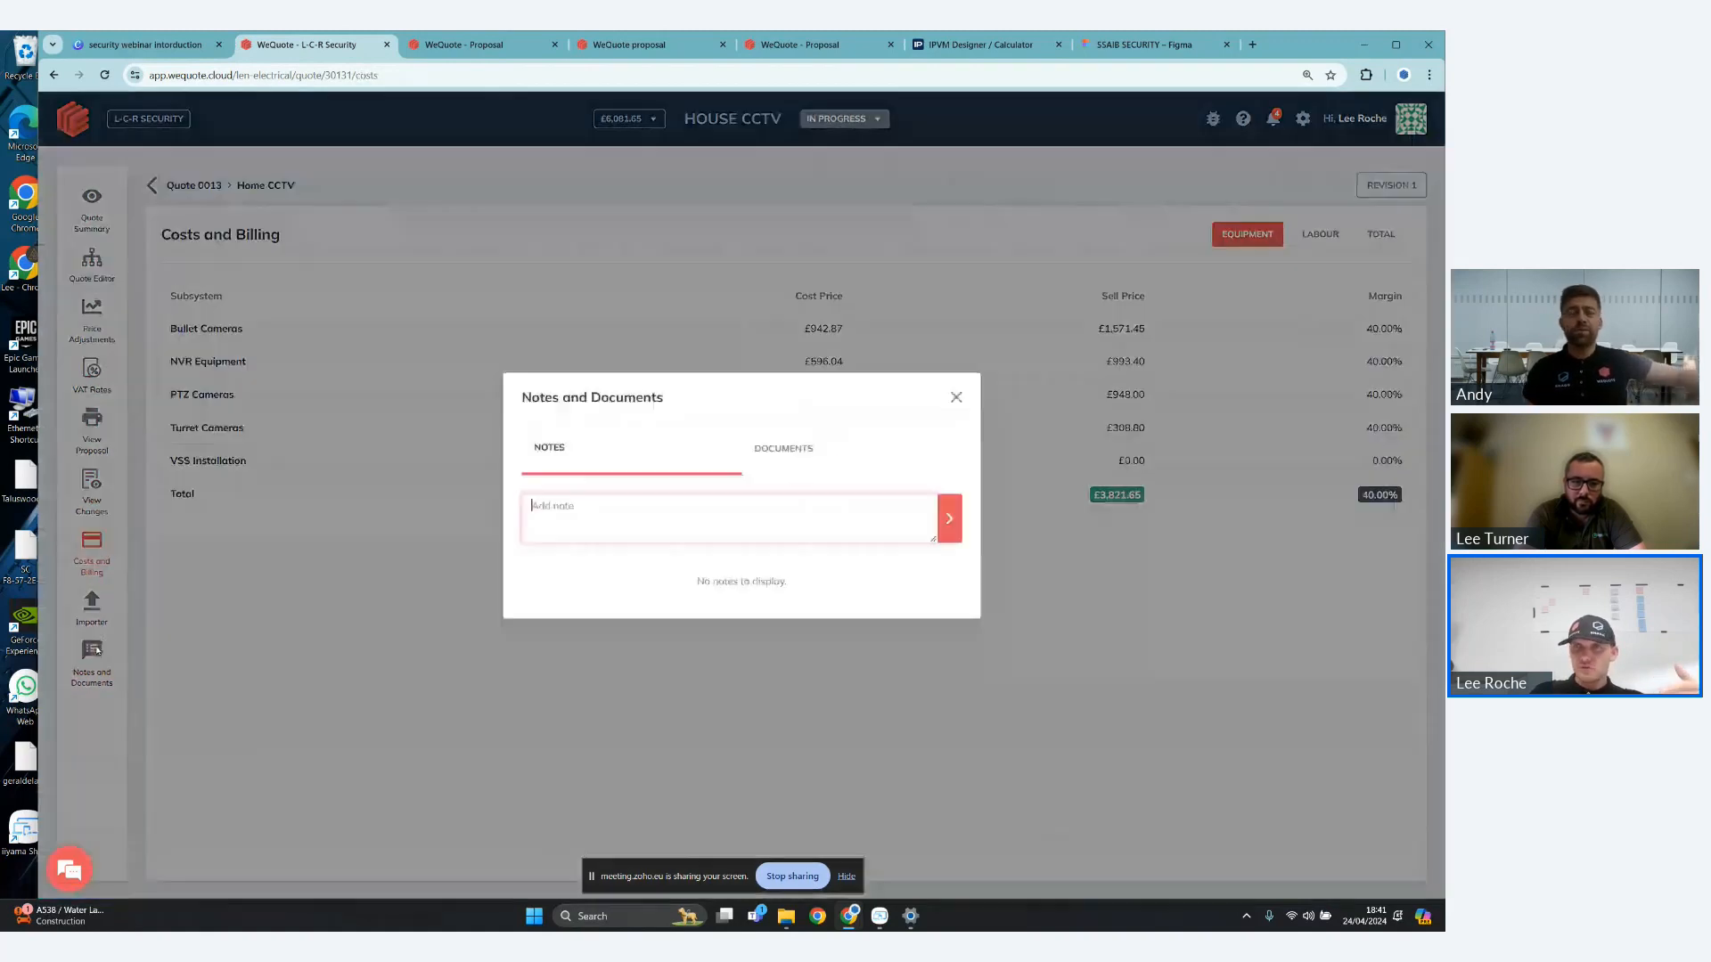
{"action": "left_click", "coordinate": [957, 397]}
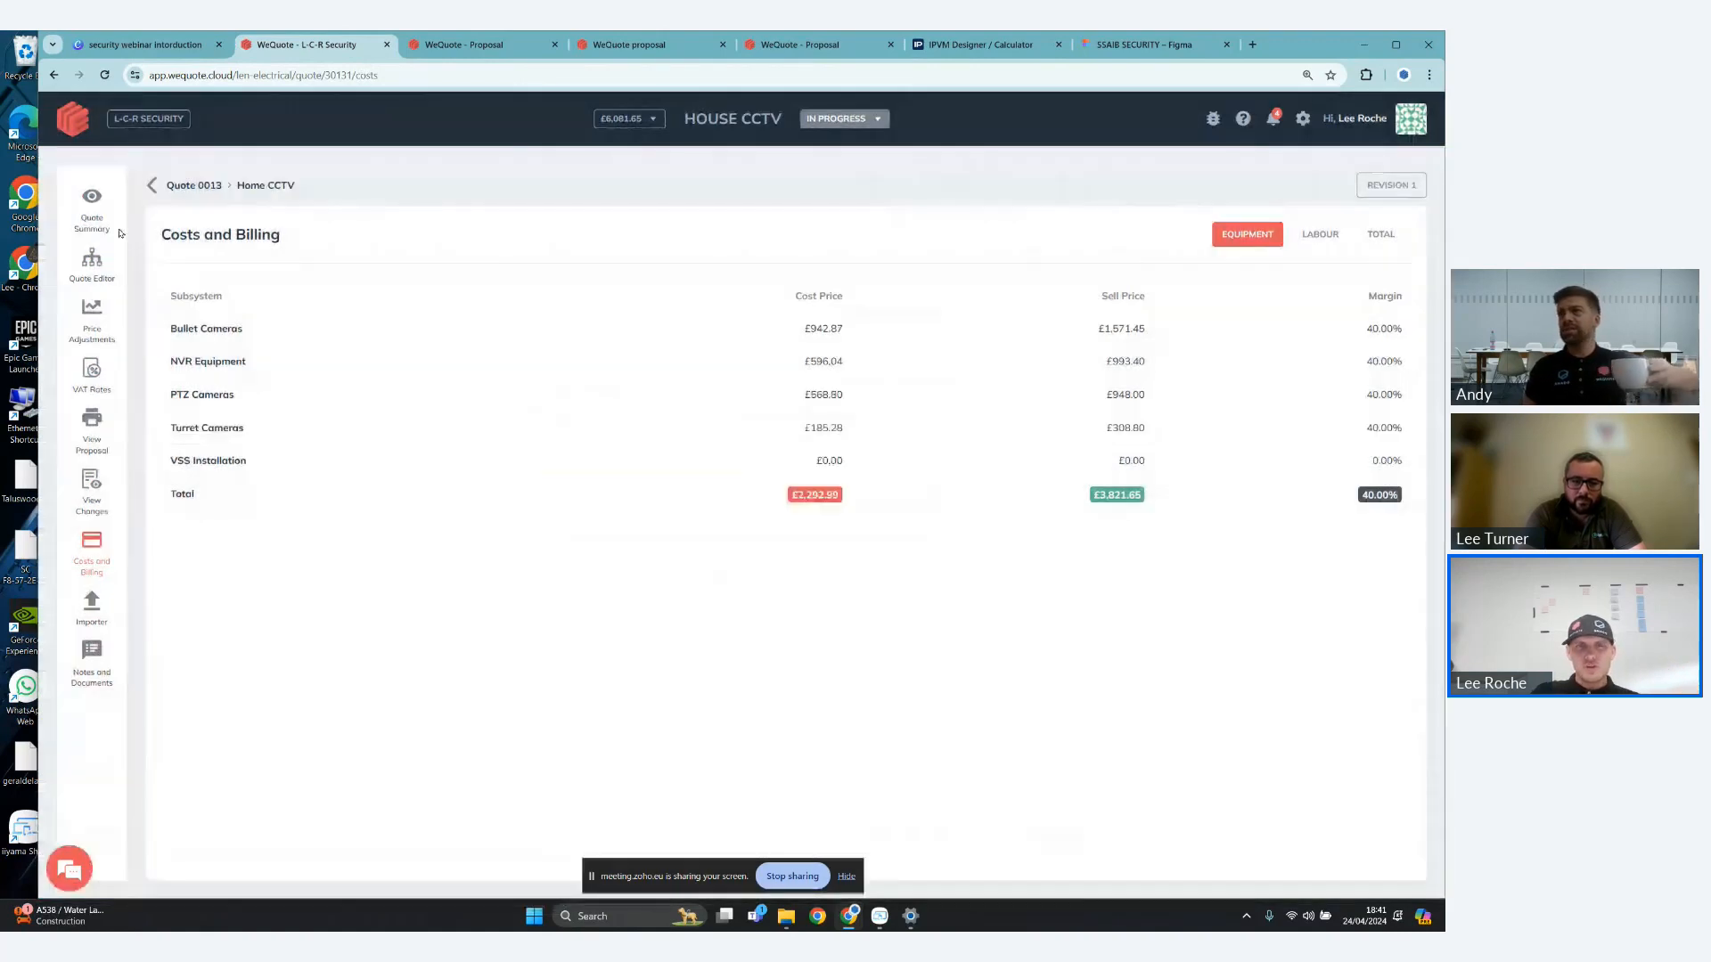
- Return to the quote summary and review the product and labour cost and sell prices
{"action": "left_click", "coordinate": [98, 223]}
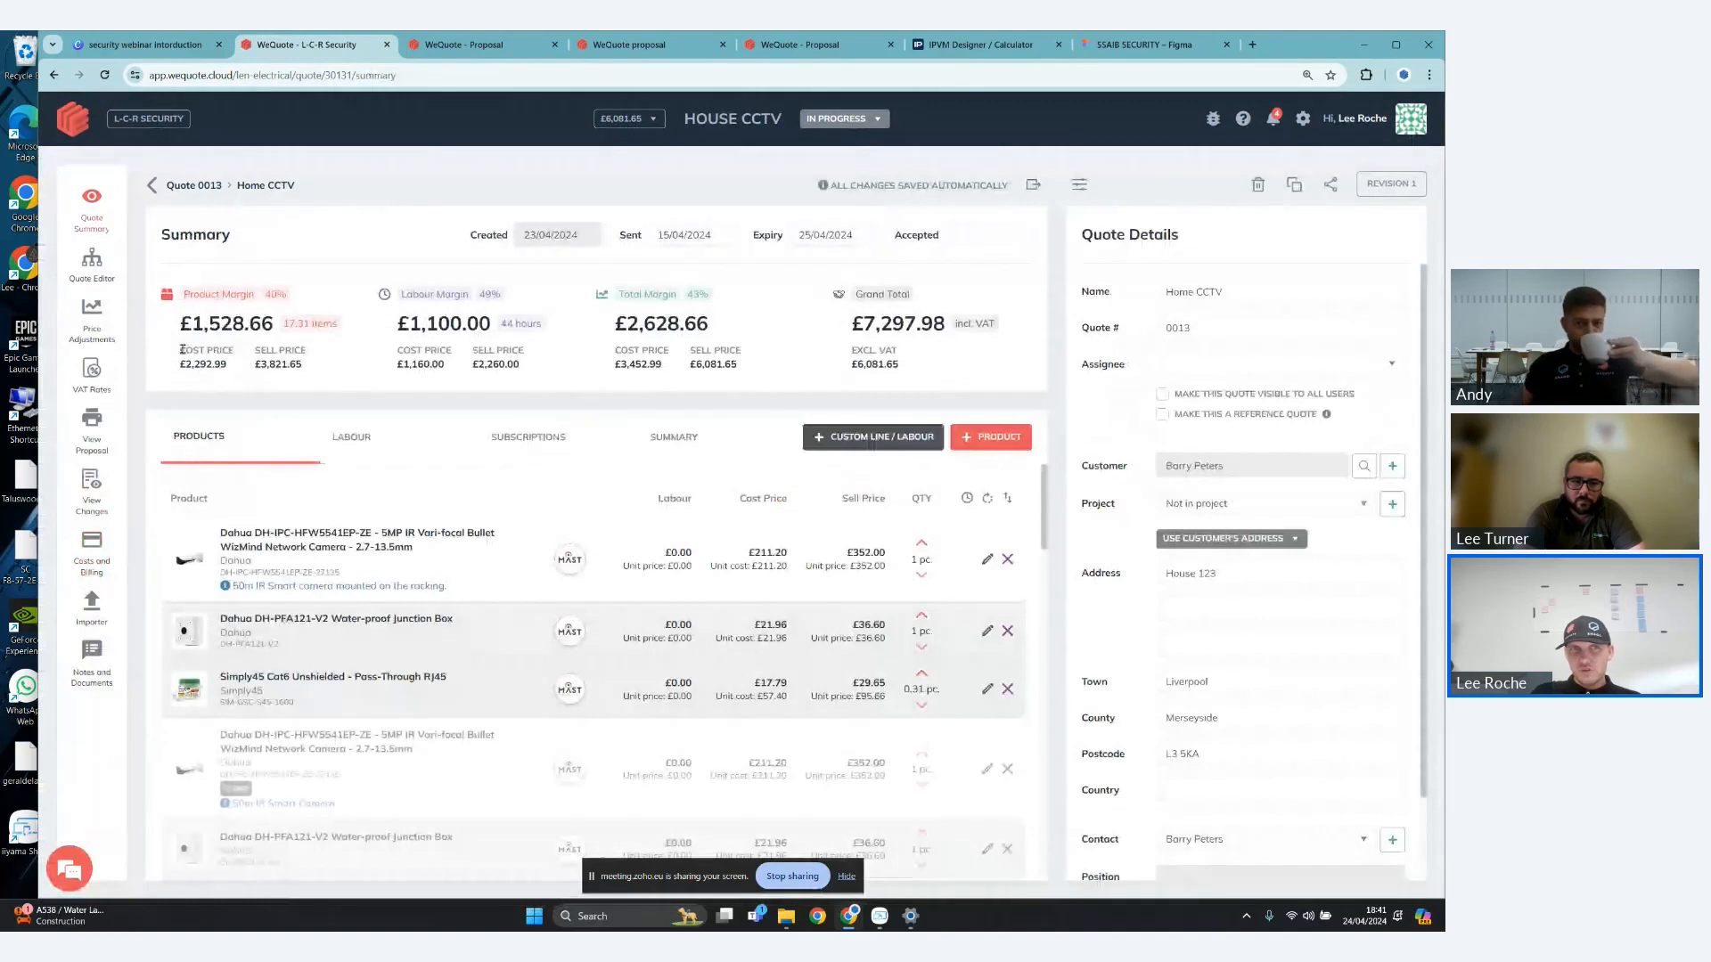
{"action": "double_click", "coordinate": [325, 309]}
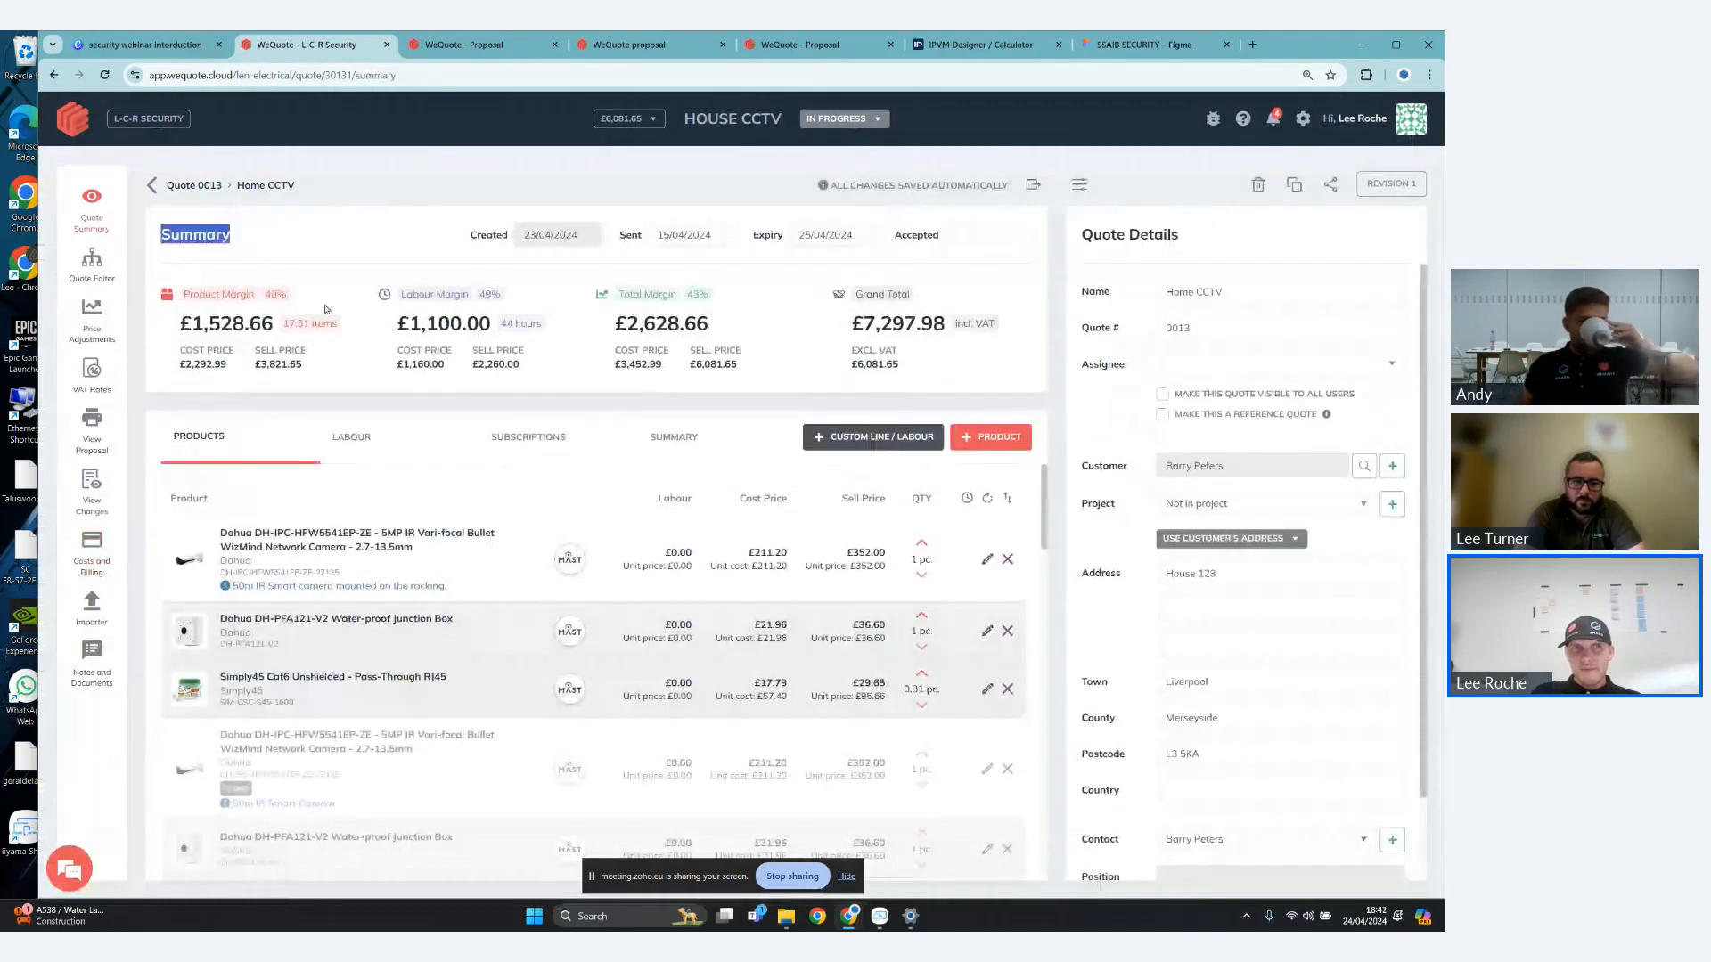
{"action": "left_click_drag", "start_coordinate": [180, 347], "coordinate": [556, 373]}
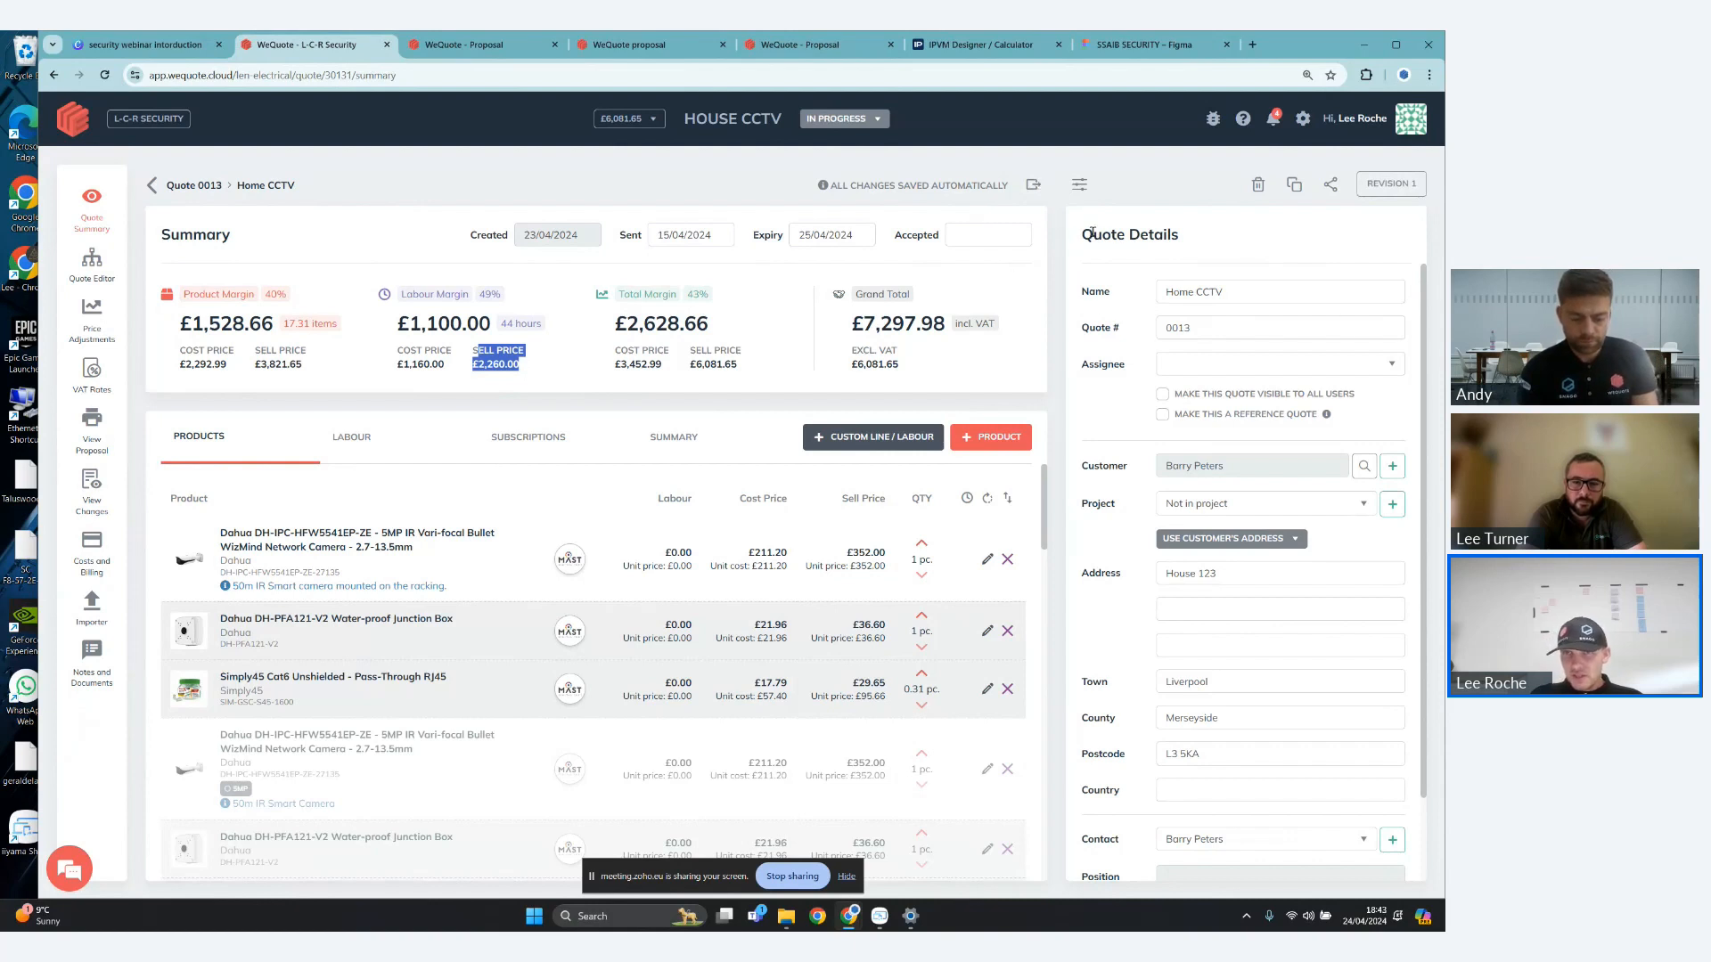
- Review the quote details and assign the Home CCTV quote to the first team member listed
{"action": "left_click_drag", "start_coordinate": [1076, 234], "coordinate": [1163, 236]}
{"action": "left_click", "coordinate": [1288, 292]}
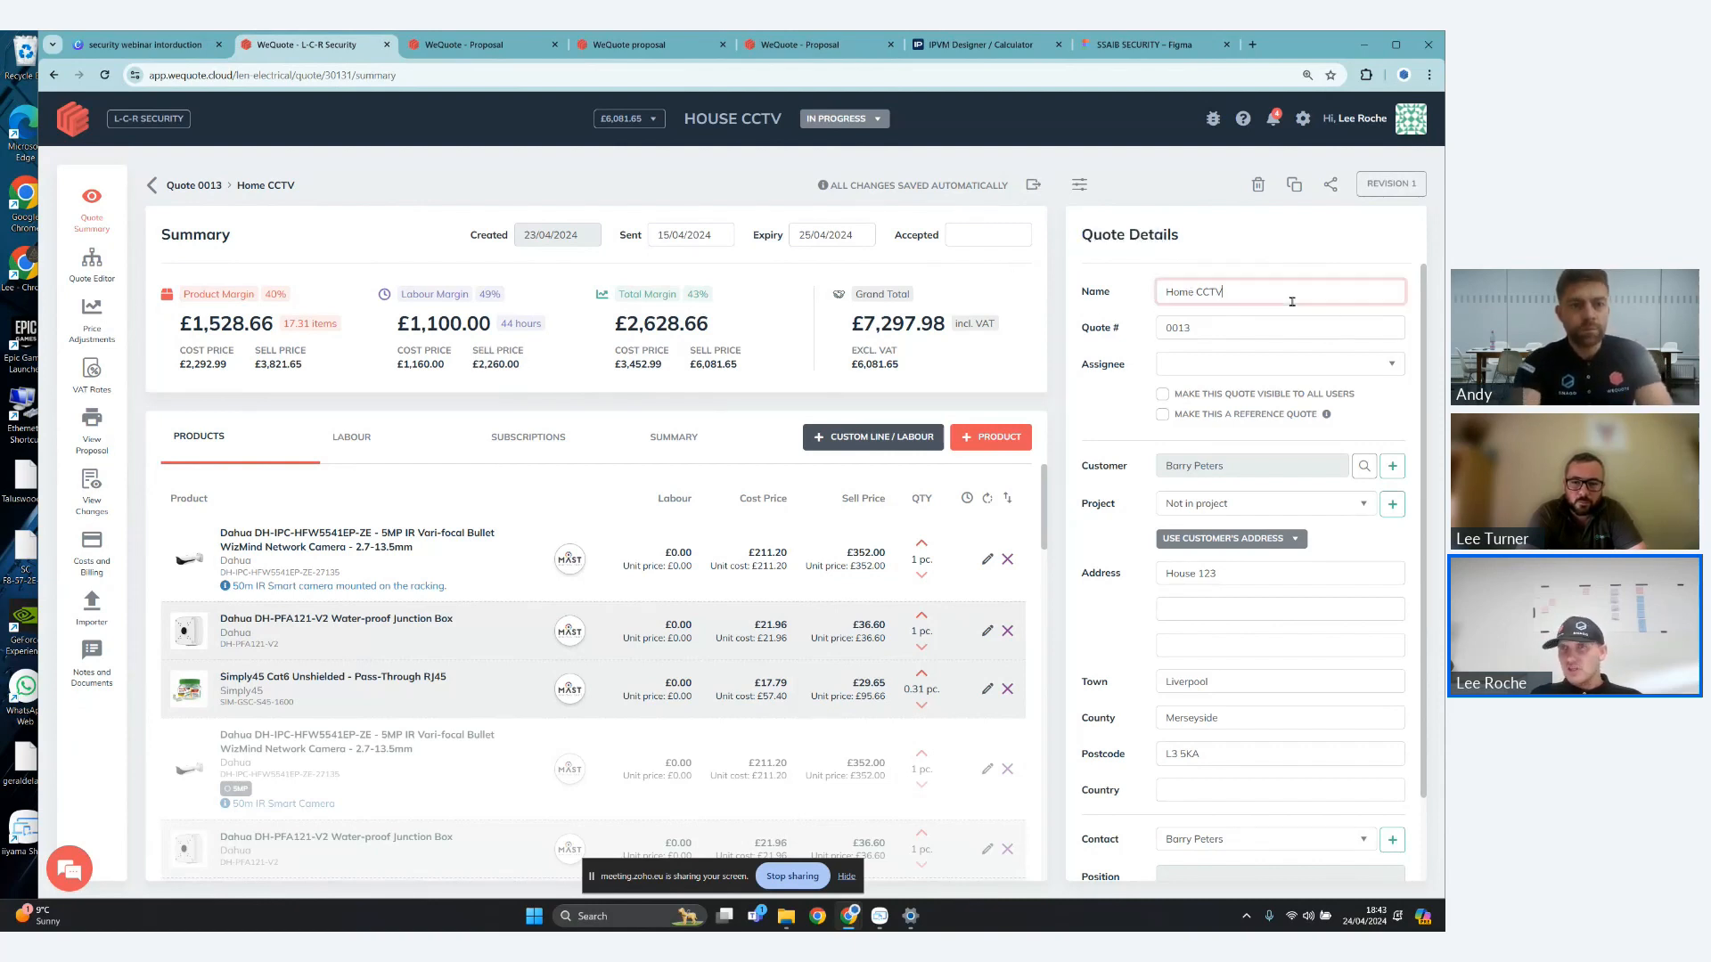
{"action": "left_click", "coordinate": [1361, 361]}
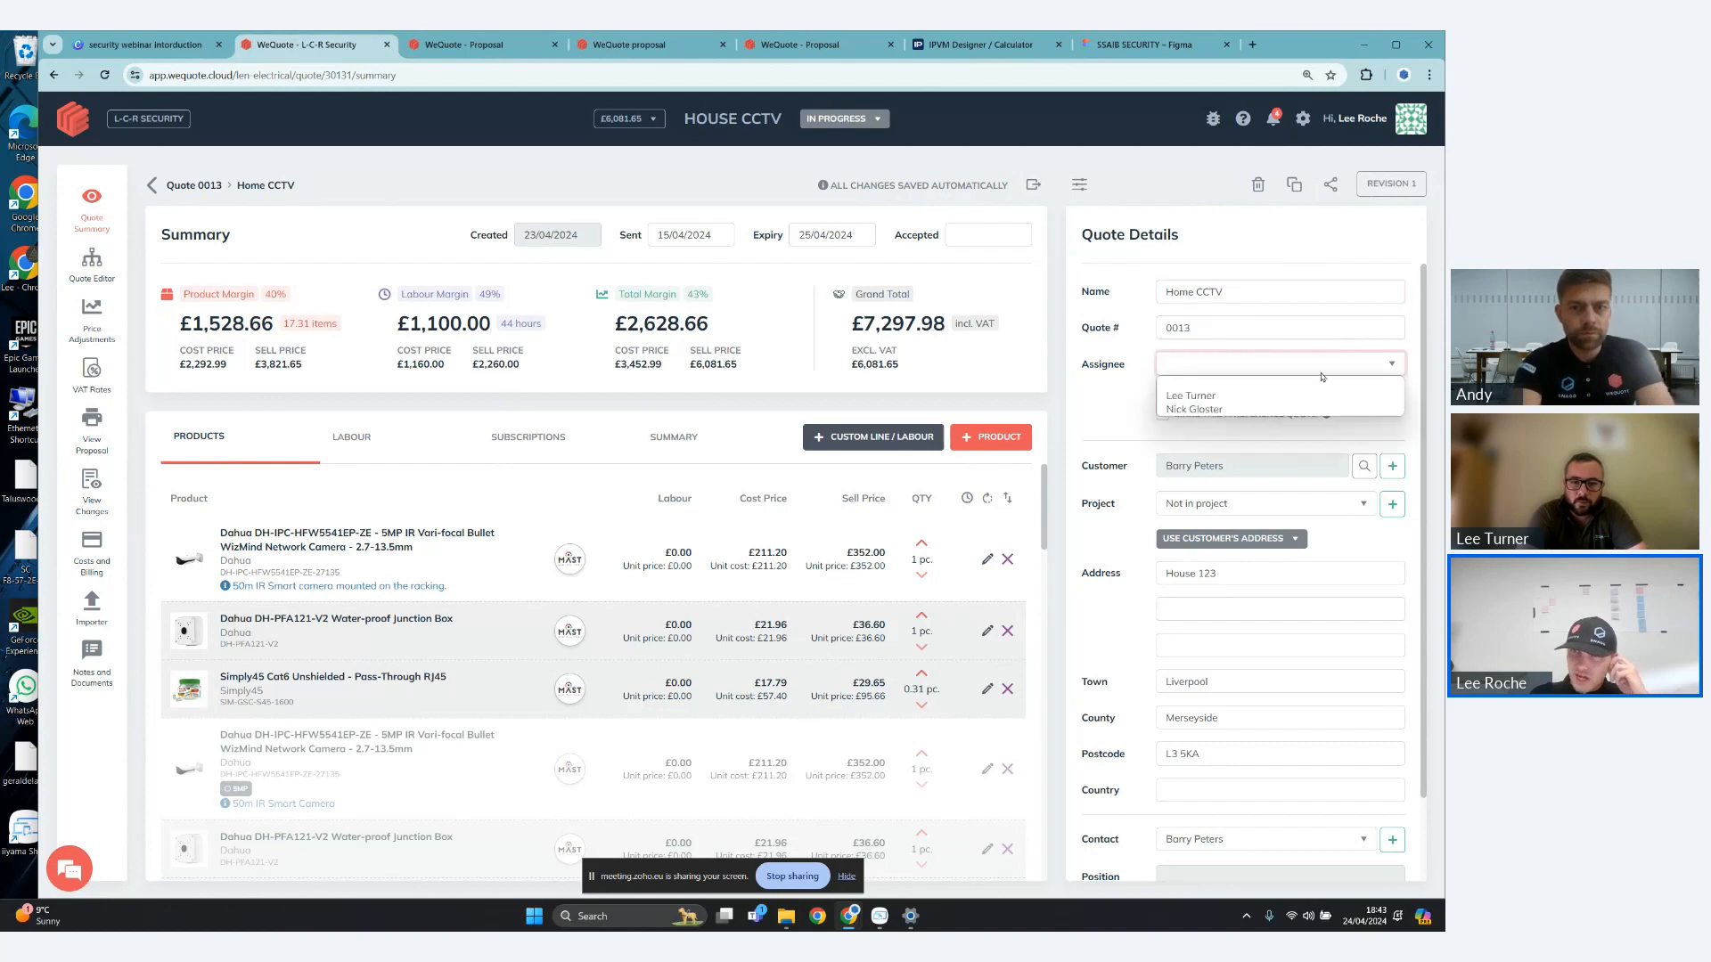
{"action": "left_click", "coordinate": [1248, 398]}
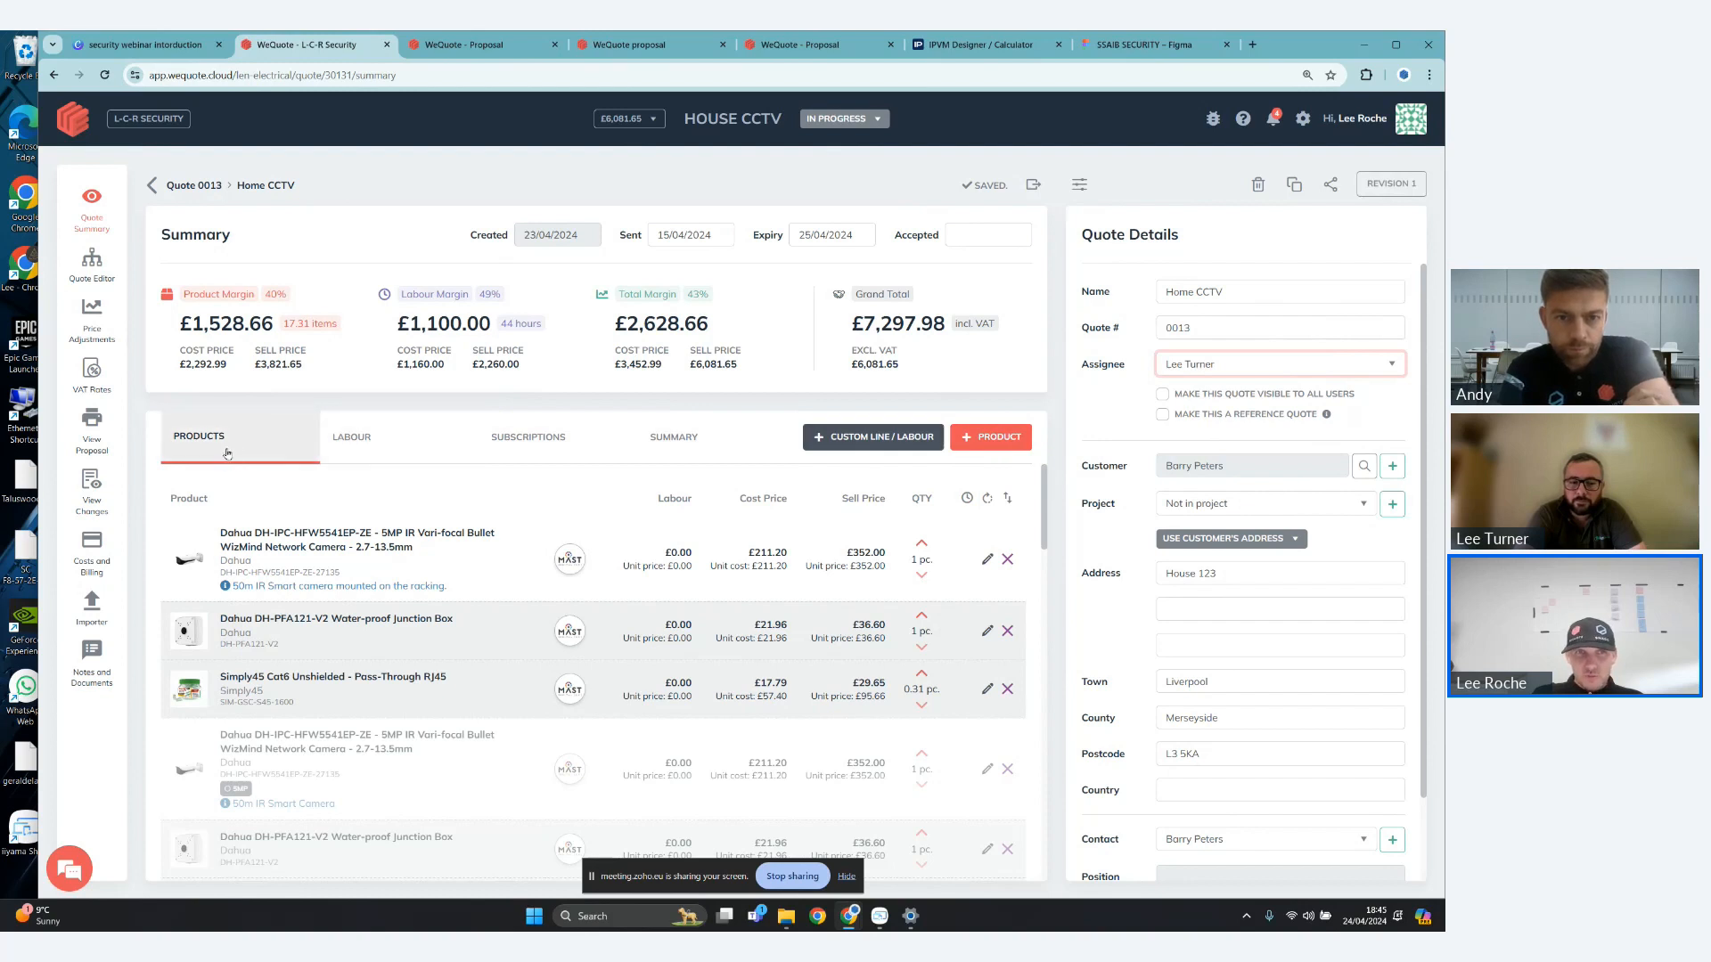
- Review the quote's labour, subscriptions and summary breakdowns, ending on the product list
{"action": "left_click", "coordinate": [359, 446]}
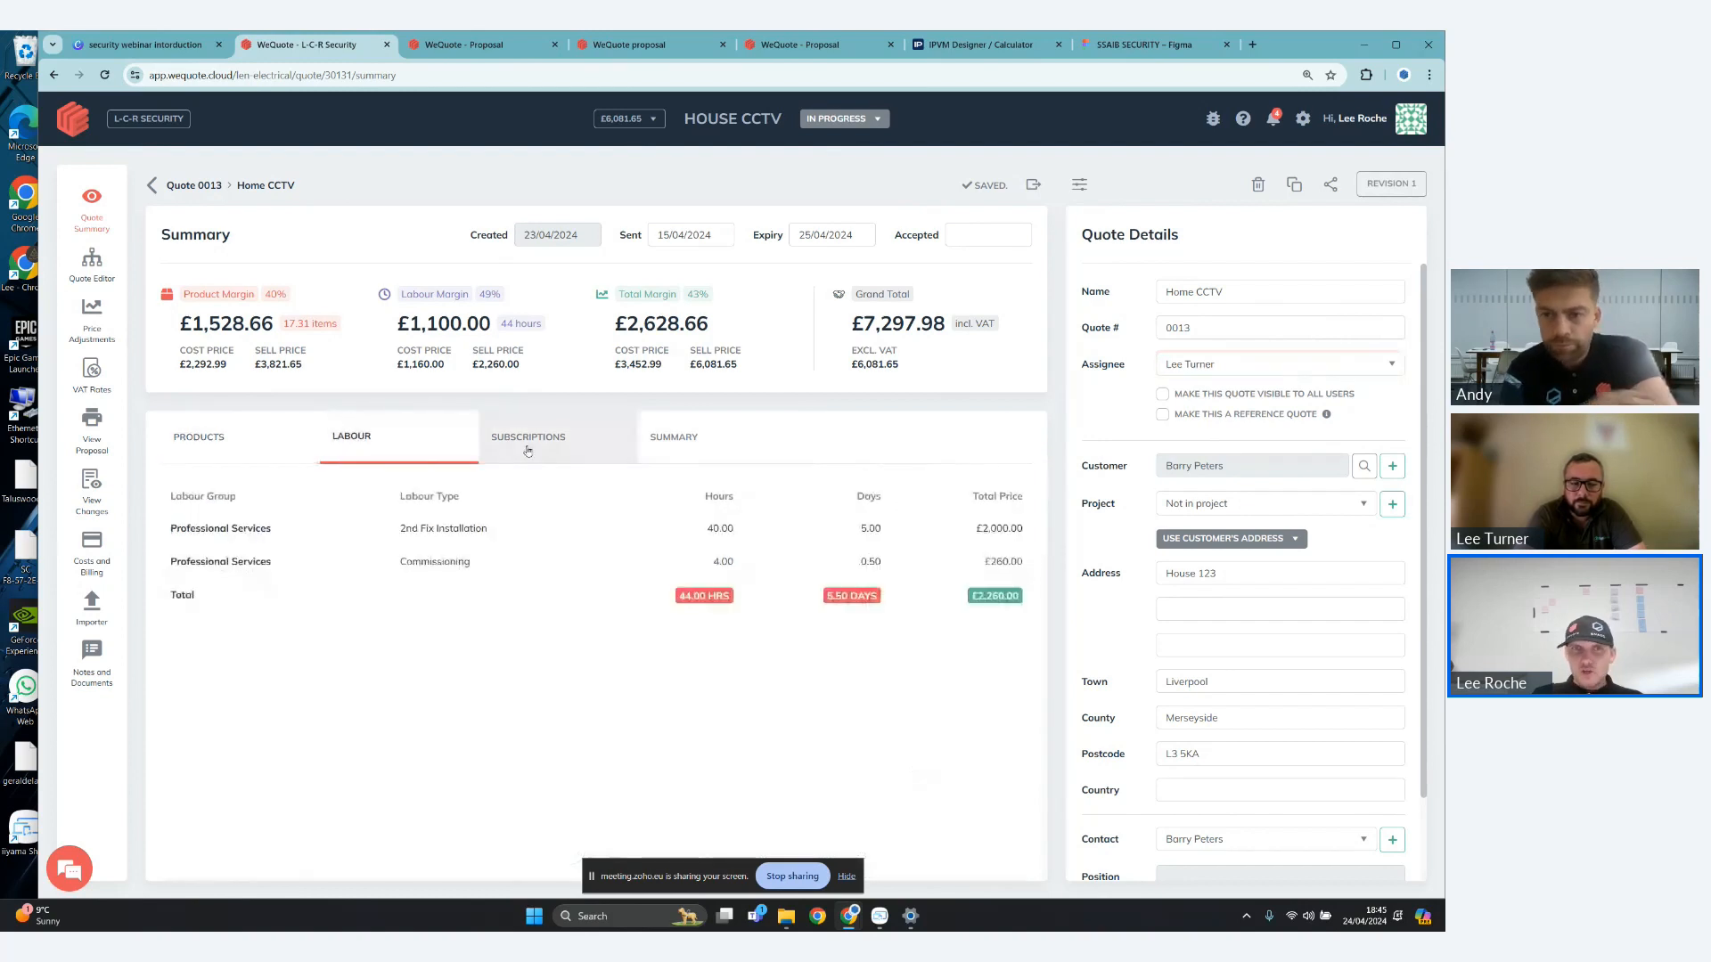
{"action": "left_click", "coordinate": [531, 453]}
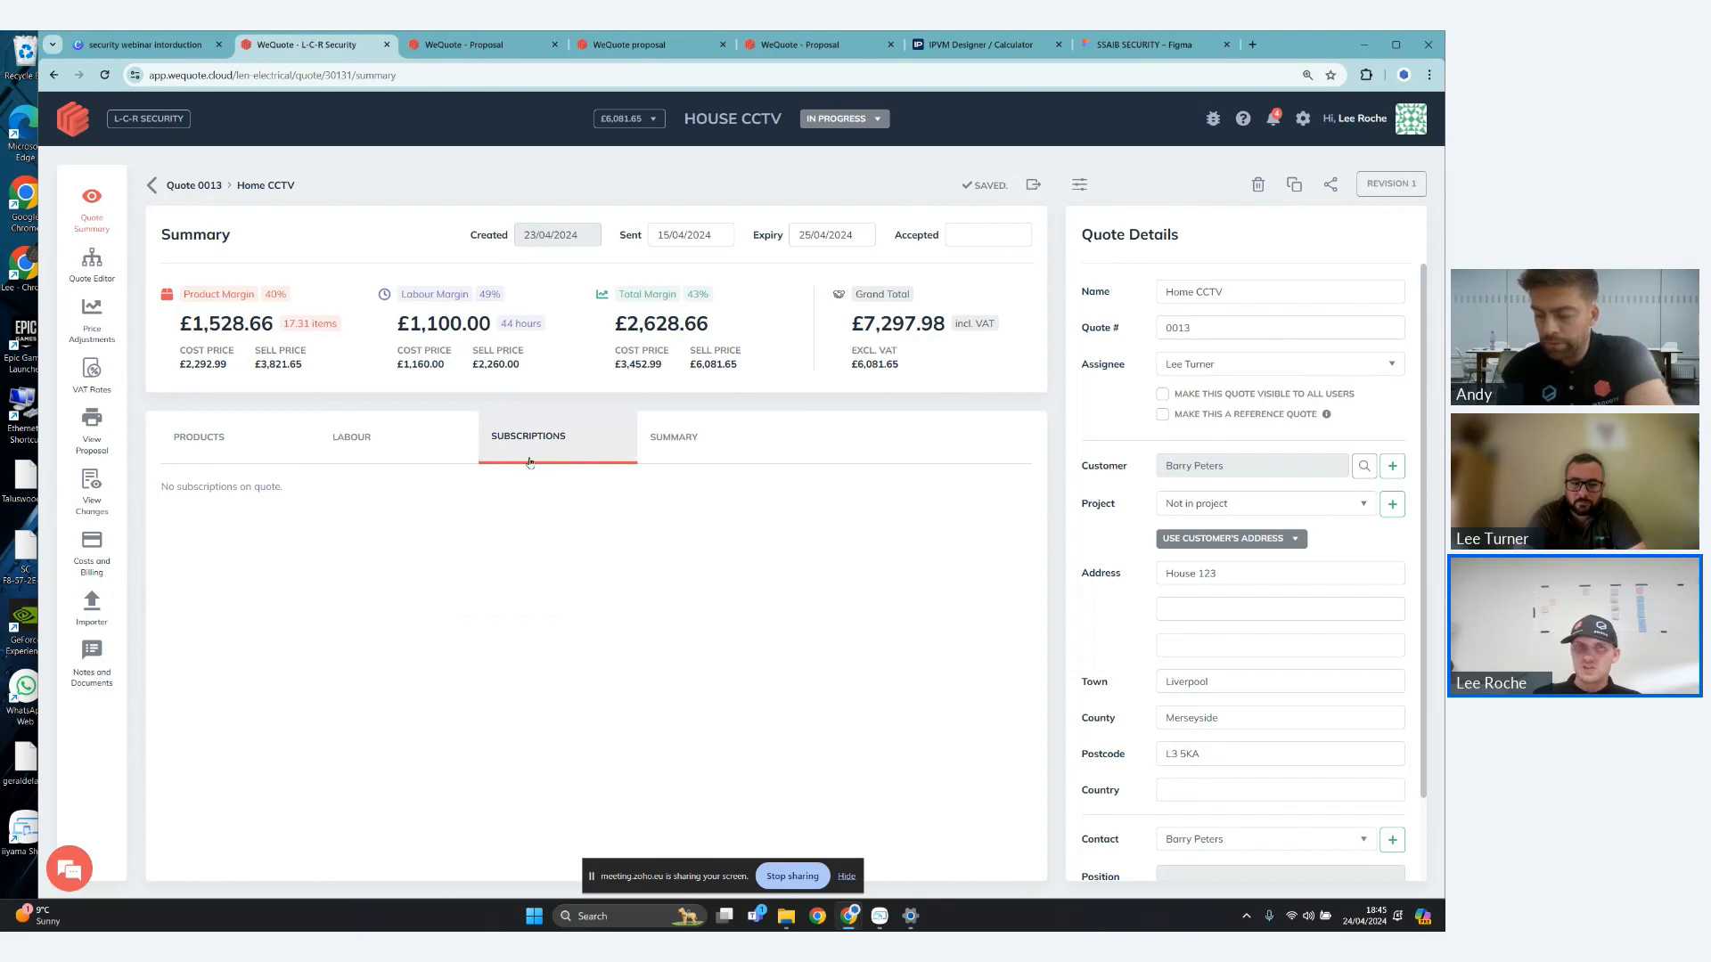
{"action": "left_click", "coordinate": [685, 452]}
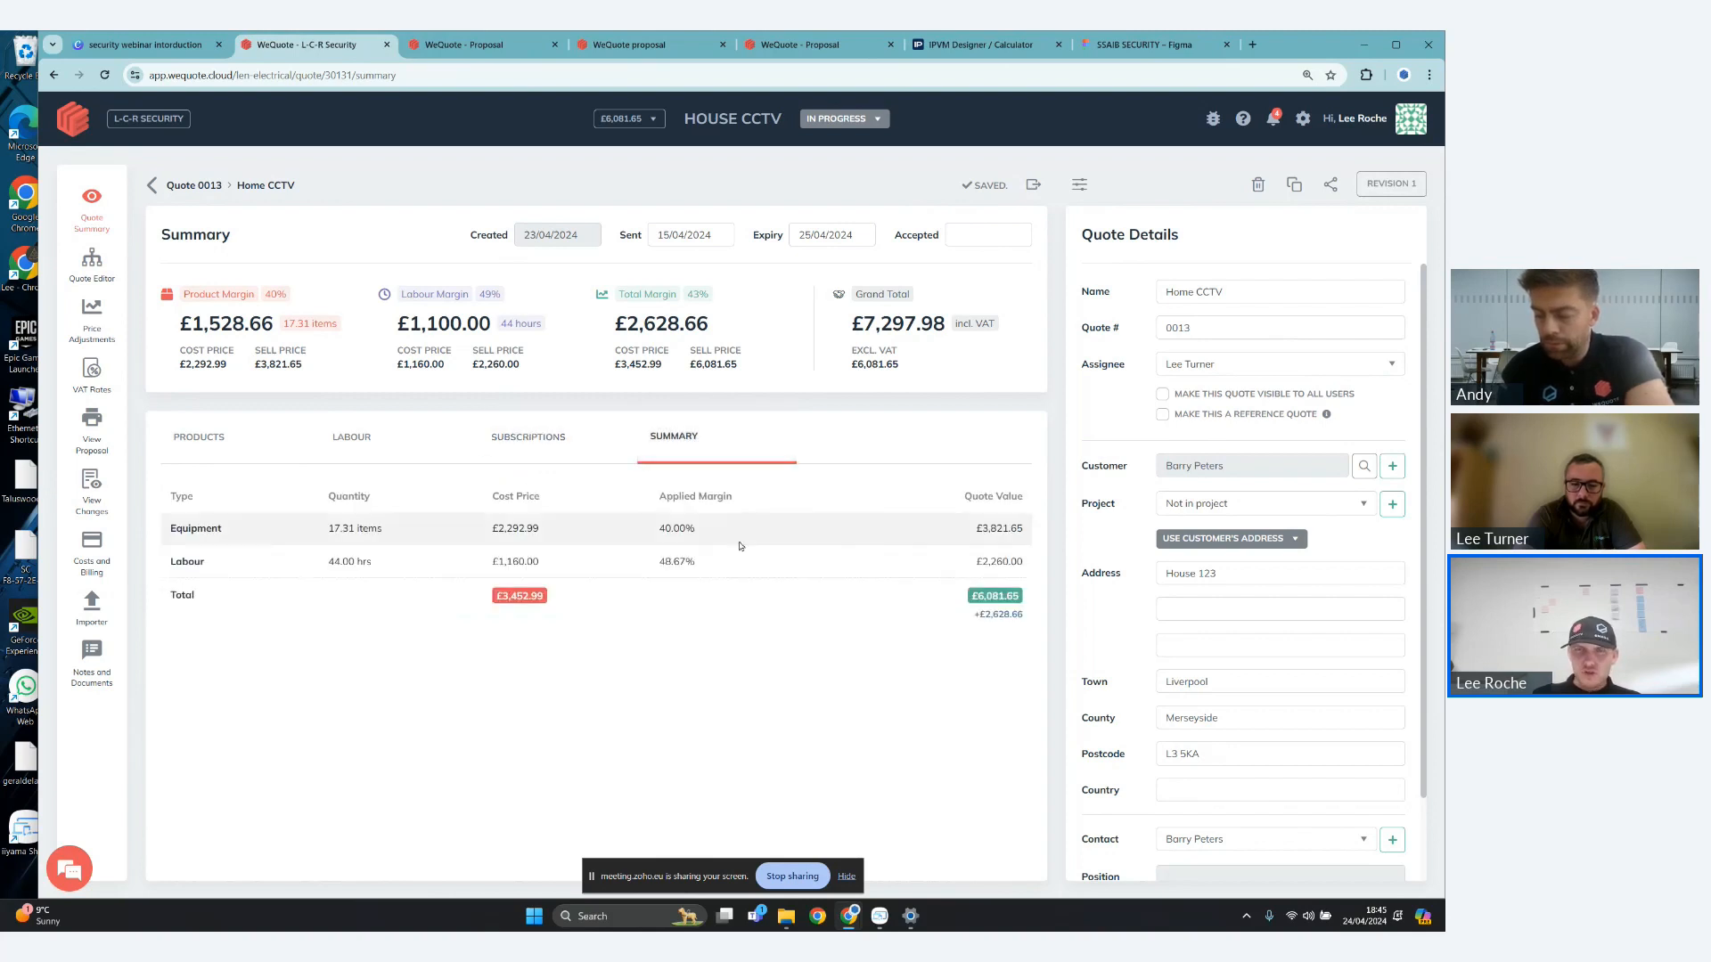
{"action": "left_click", "coordinate": [279, 449]}
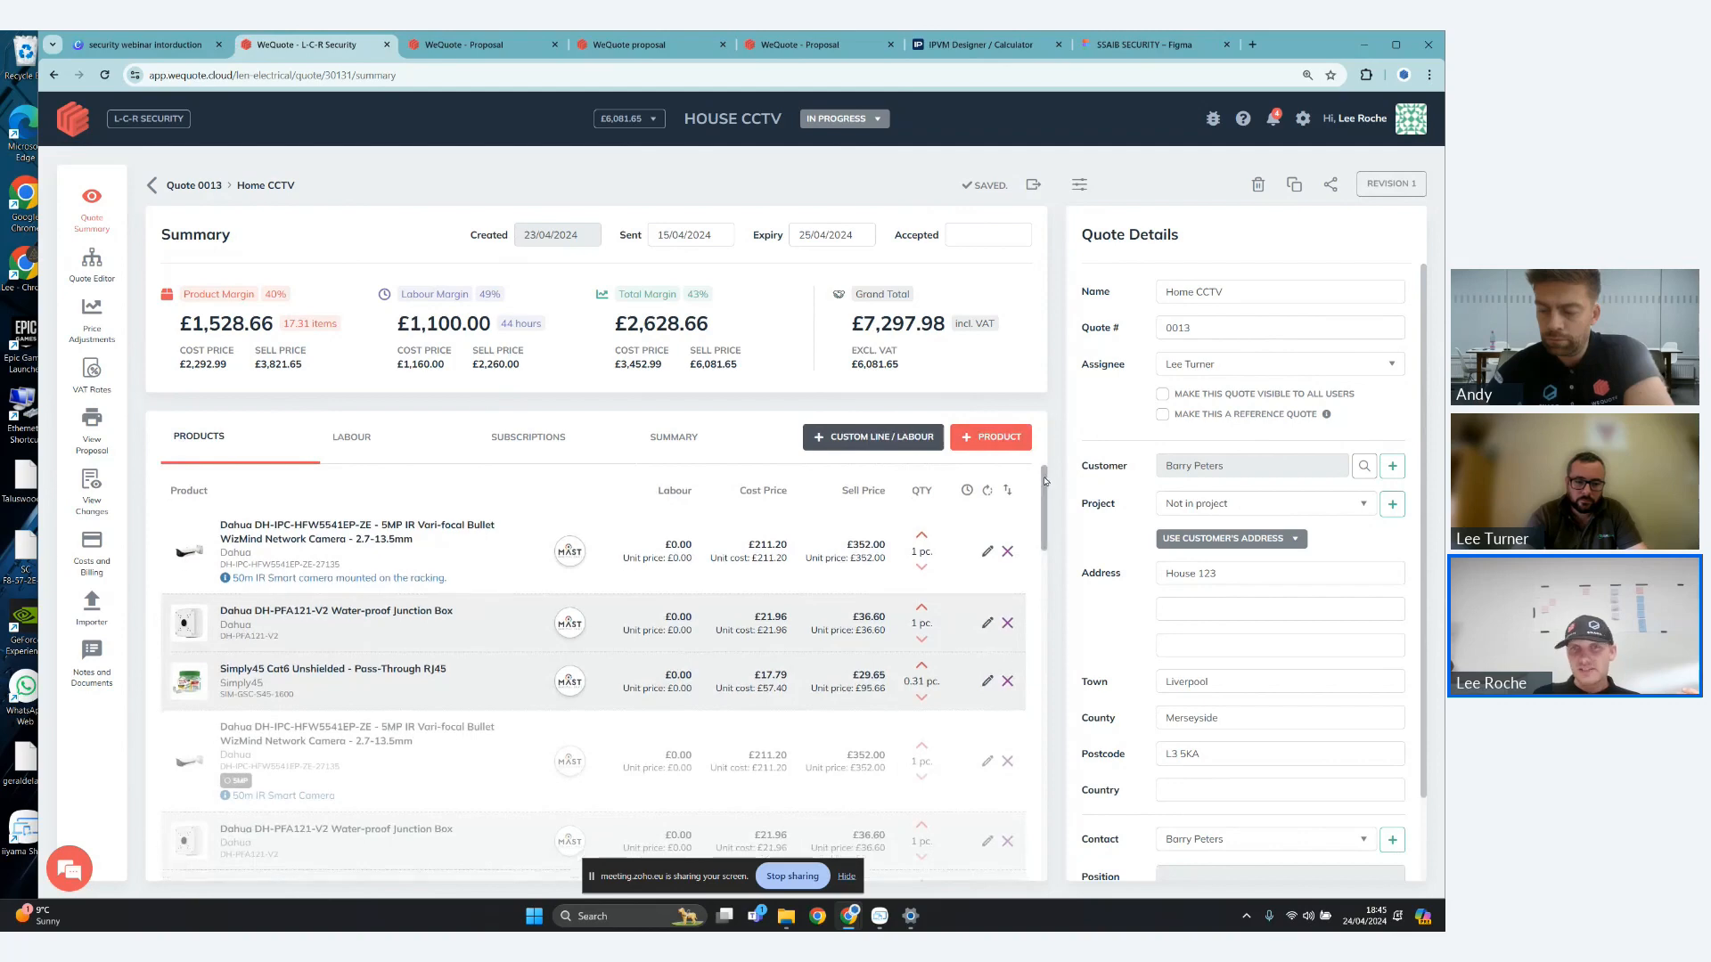
{"action": "left_click_drag", "start_coordinate": [1048, 479], "coordinate": [1080, 465]}
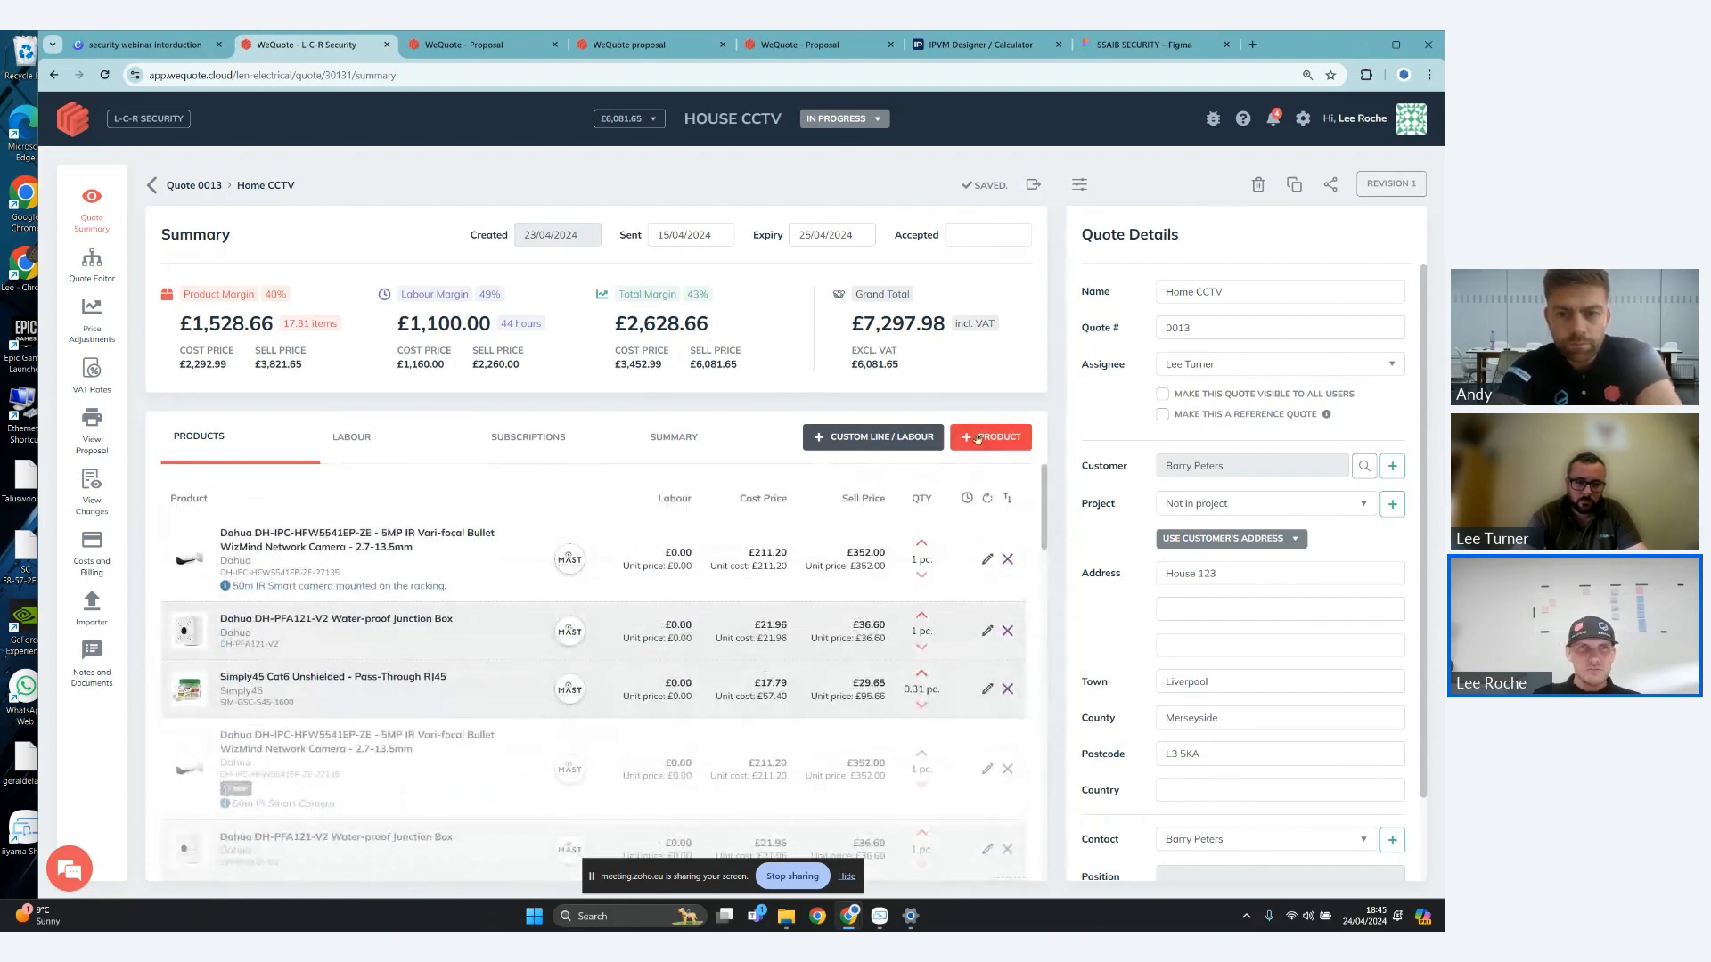
- Open the quote editor and add the whole Intruder Alarm system, with its detectors, fobs and tags, hubs and sirens, to the quote
{"action": "left_click", "coordinate": [100, 275]}
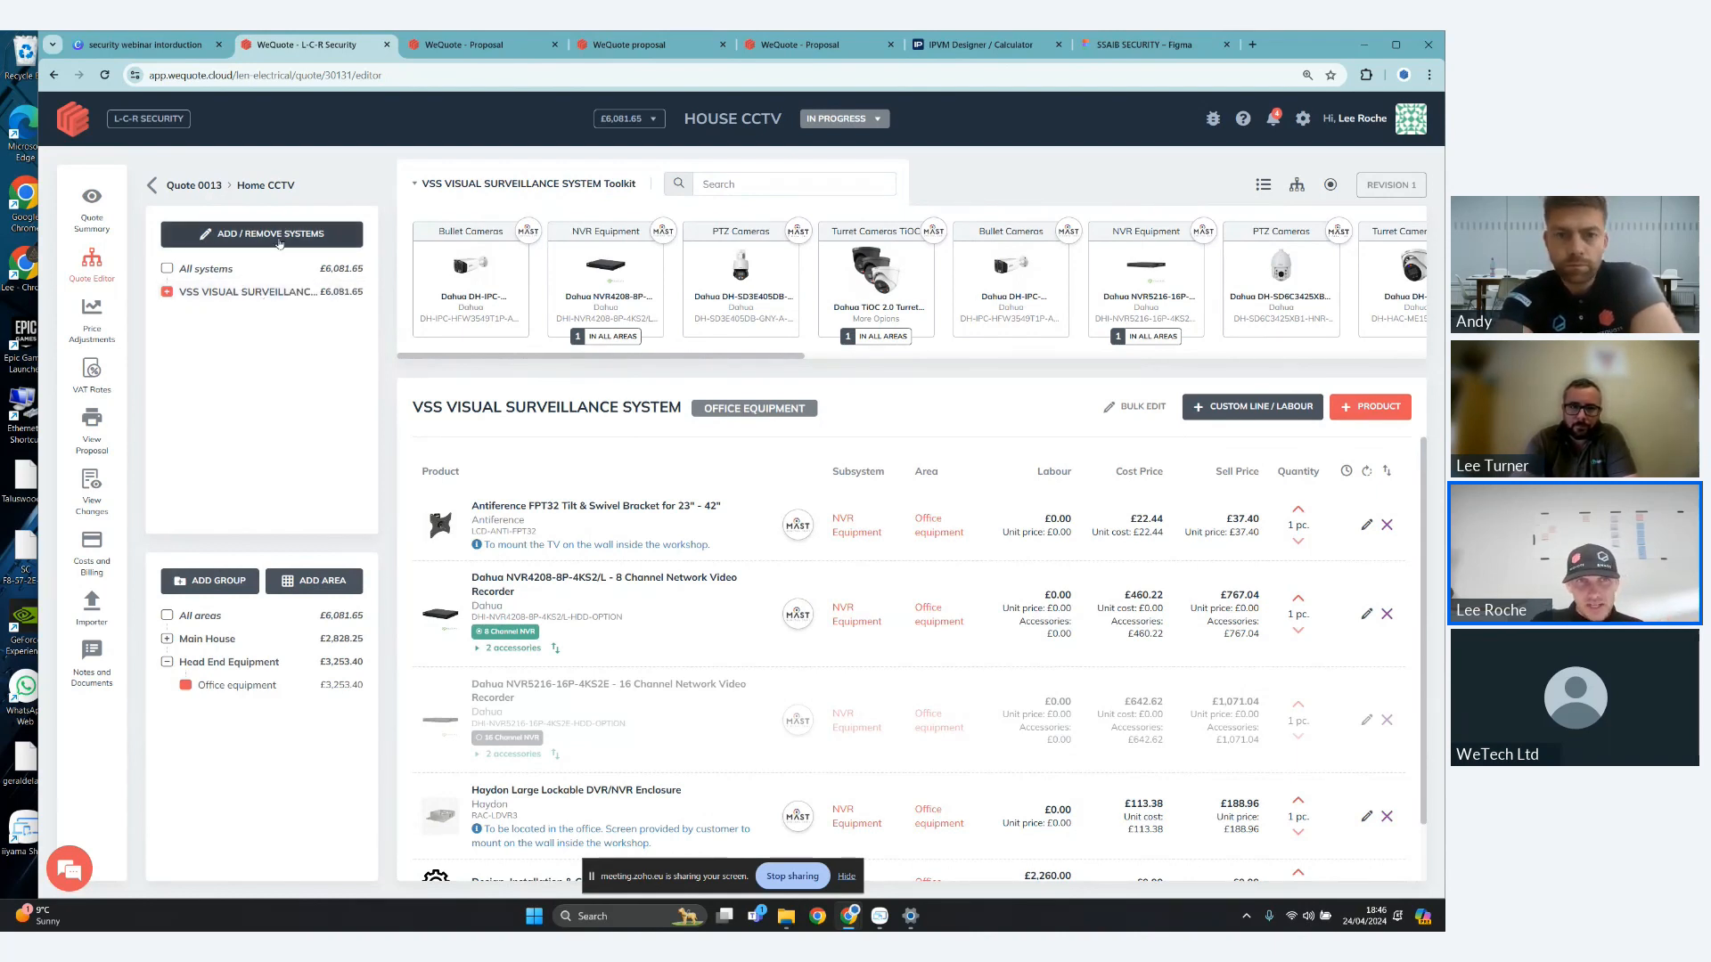
{"action": "left_click", "coordinate": [279, 237]}
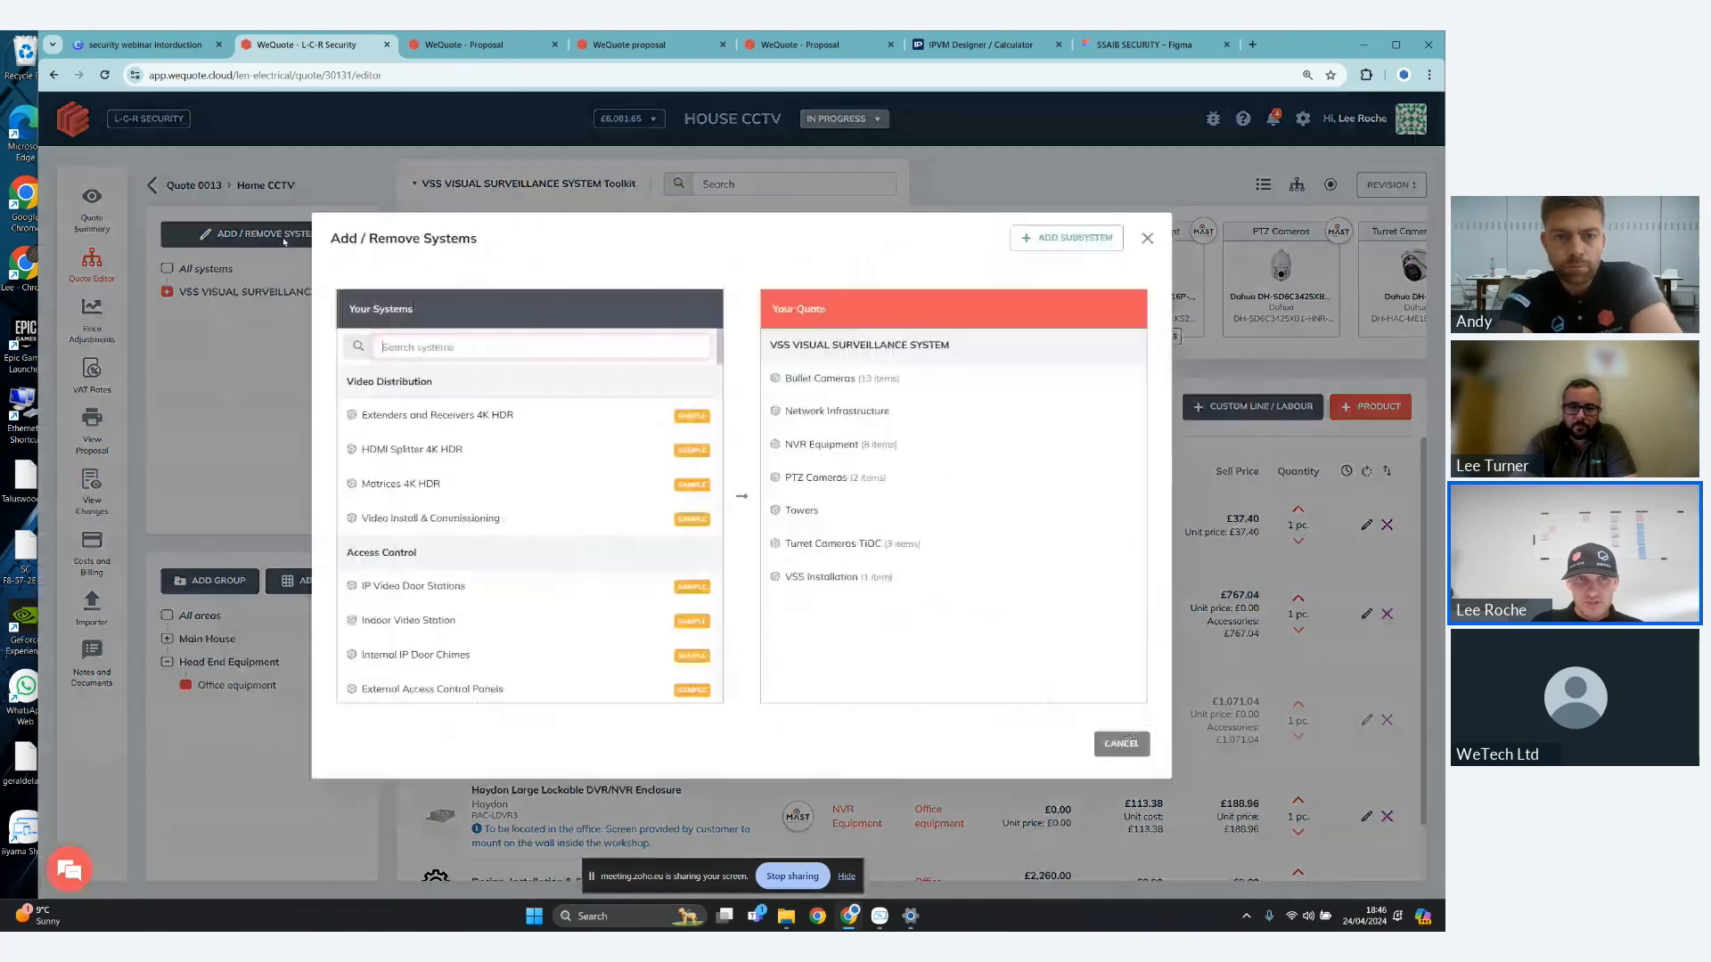
{"action": "scroll", "coordinate": [529, 431], "scroll_direction": "down", "scroll_amount": 1}
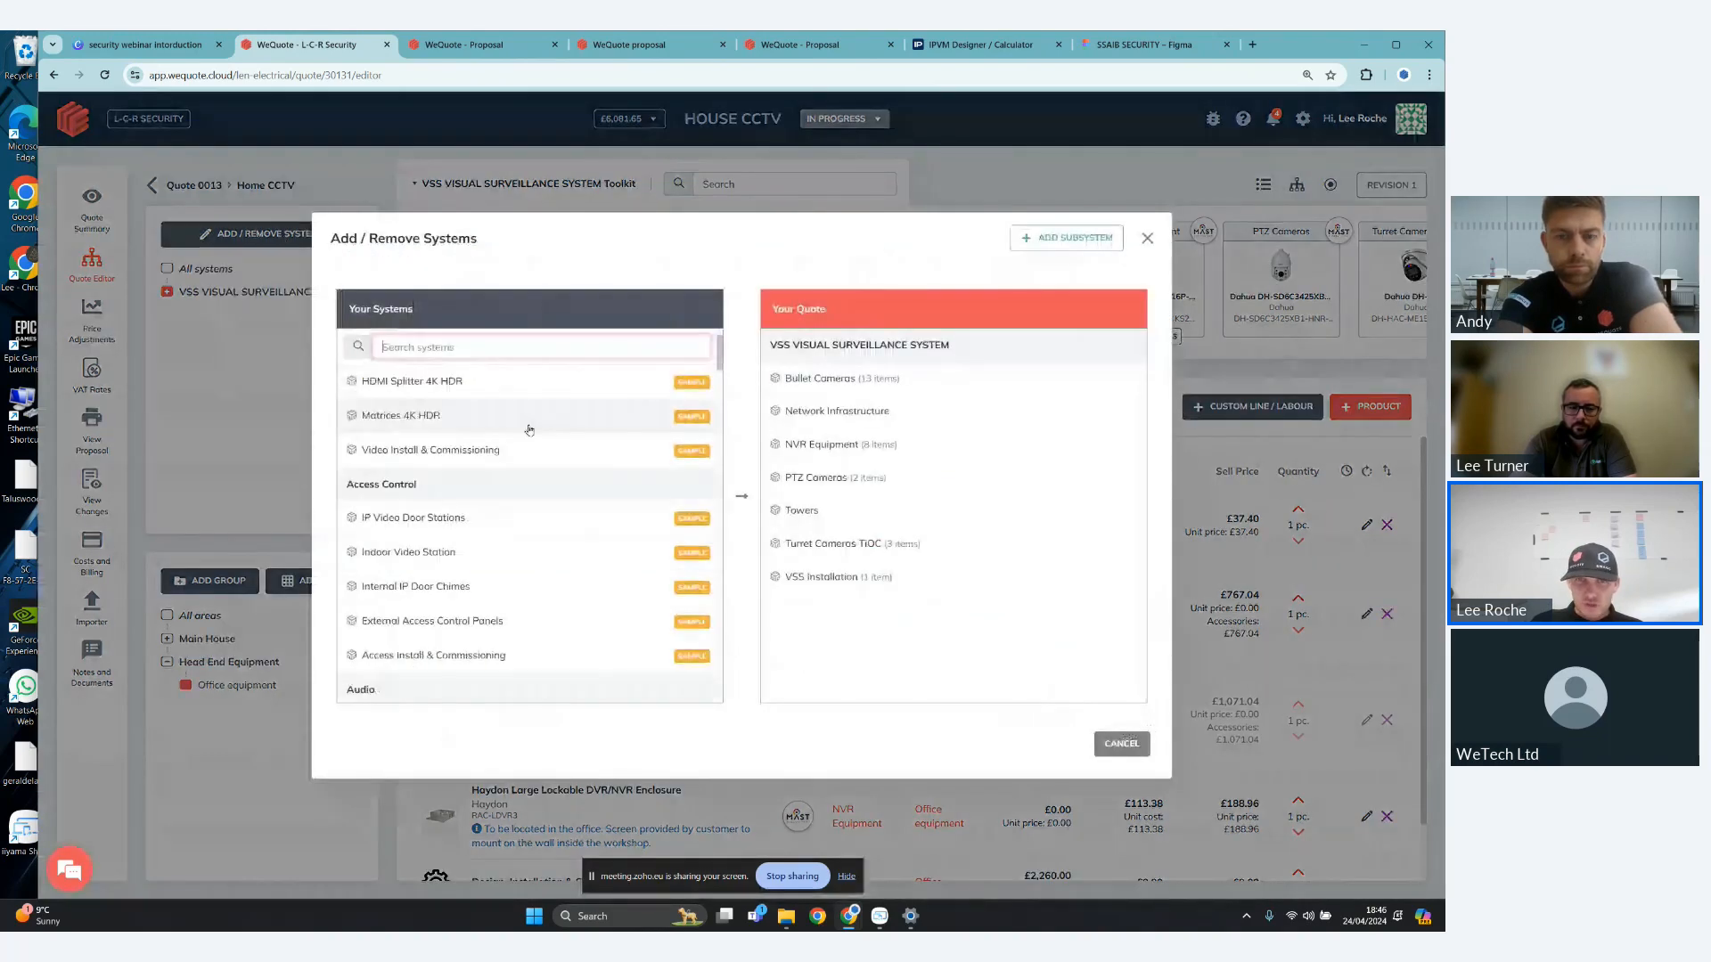
{"action": "scroll", "coordinate": [526, 446], "scroll_direction": "down", "scroll_amount": 3}
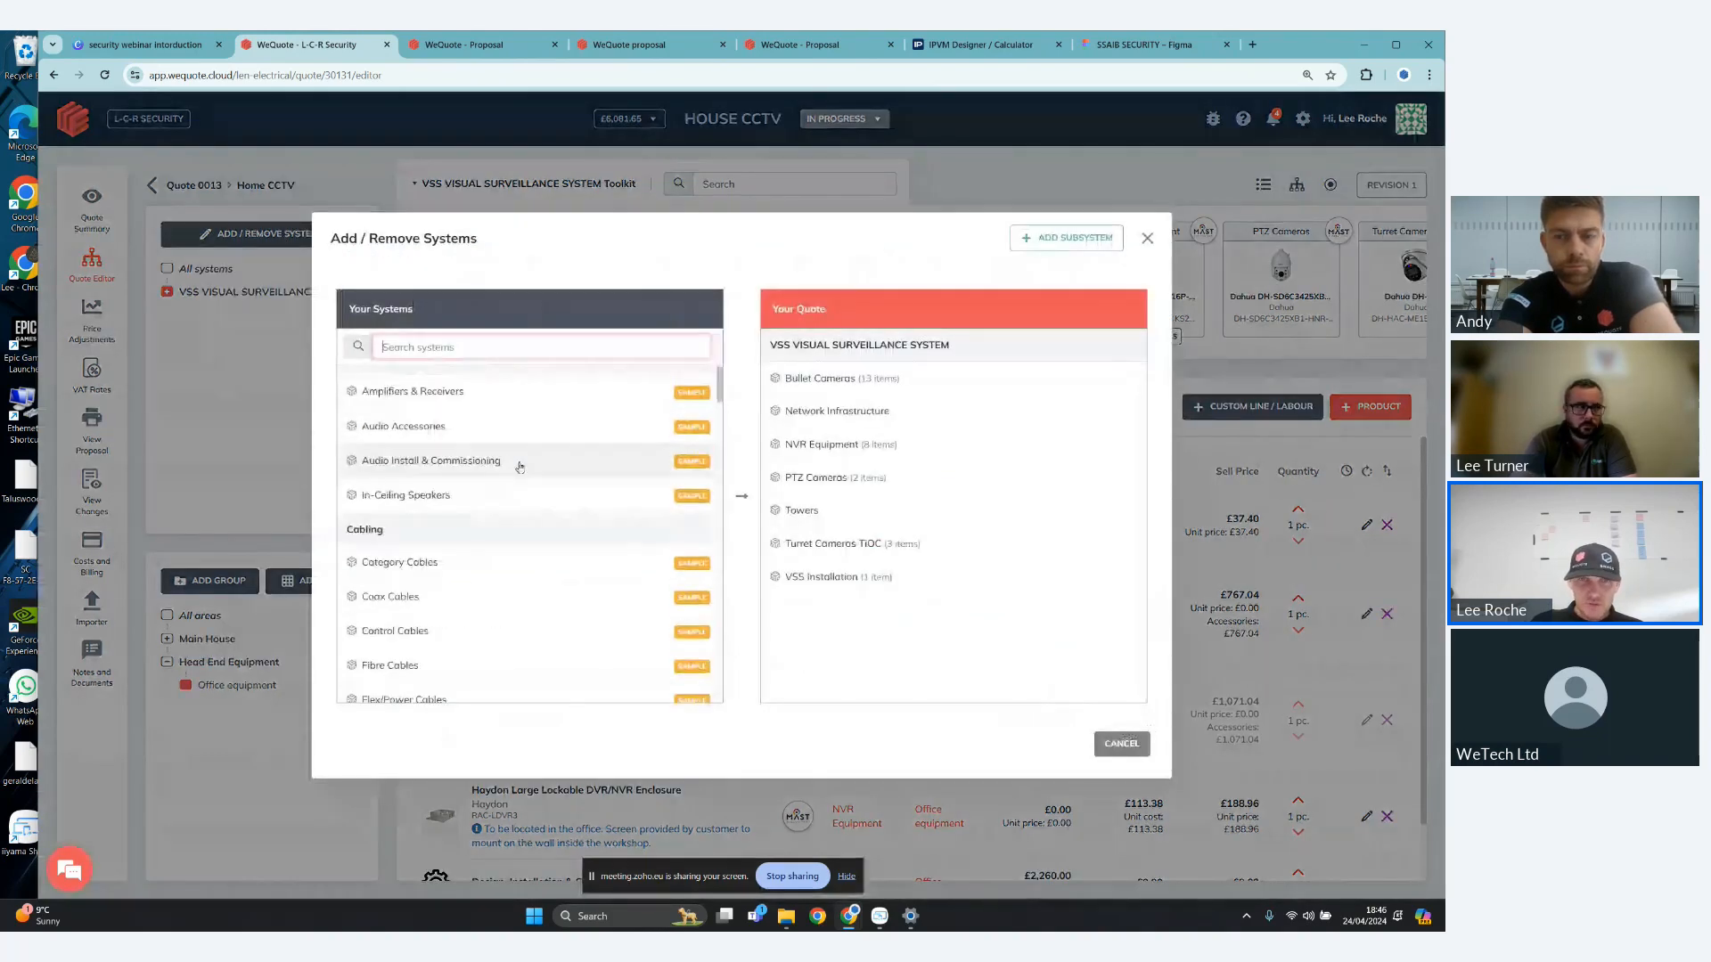
{"action": "scroll", "coordinate": [521, 472], "scroll_direction": "down", "scroll_amount": 4}
{"action": "scroll", "coordinate": [519, 464], "scroll_direction": "down", "scroll_amount": 5}
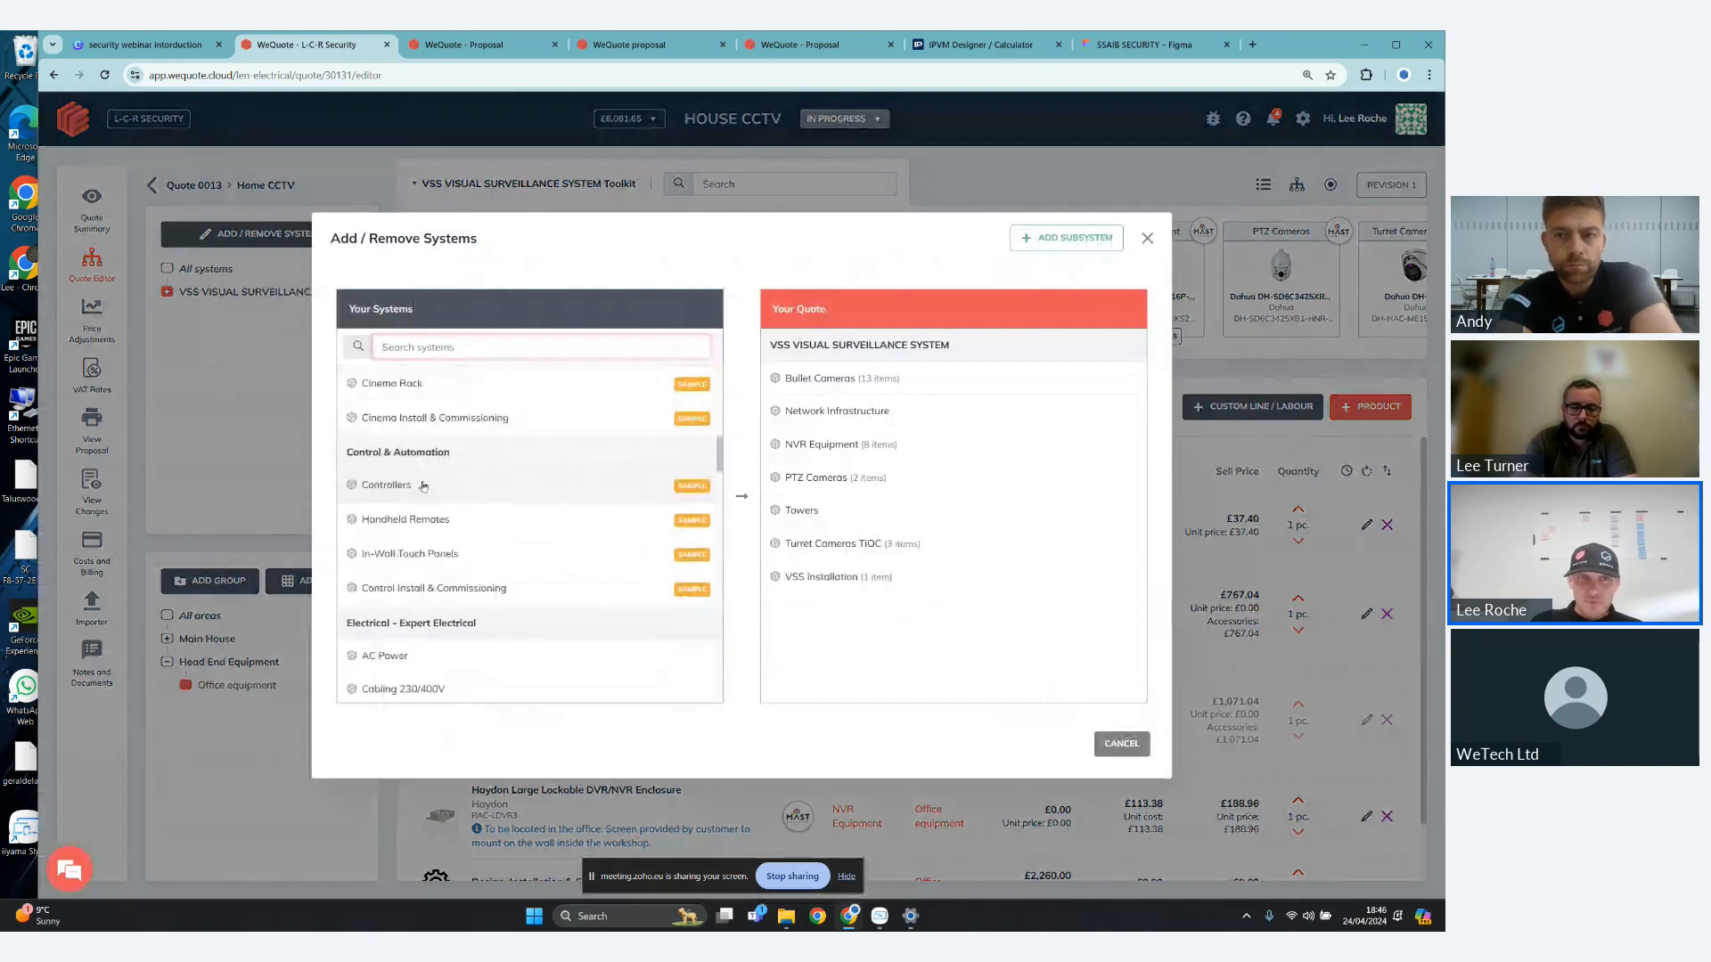
{"action": "scroll", "coordinate": [514, 445], "scroll_direction": "down", "scroll_amount": 6}
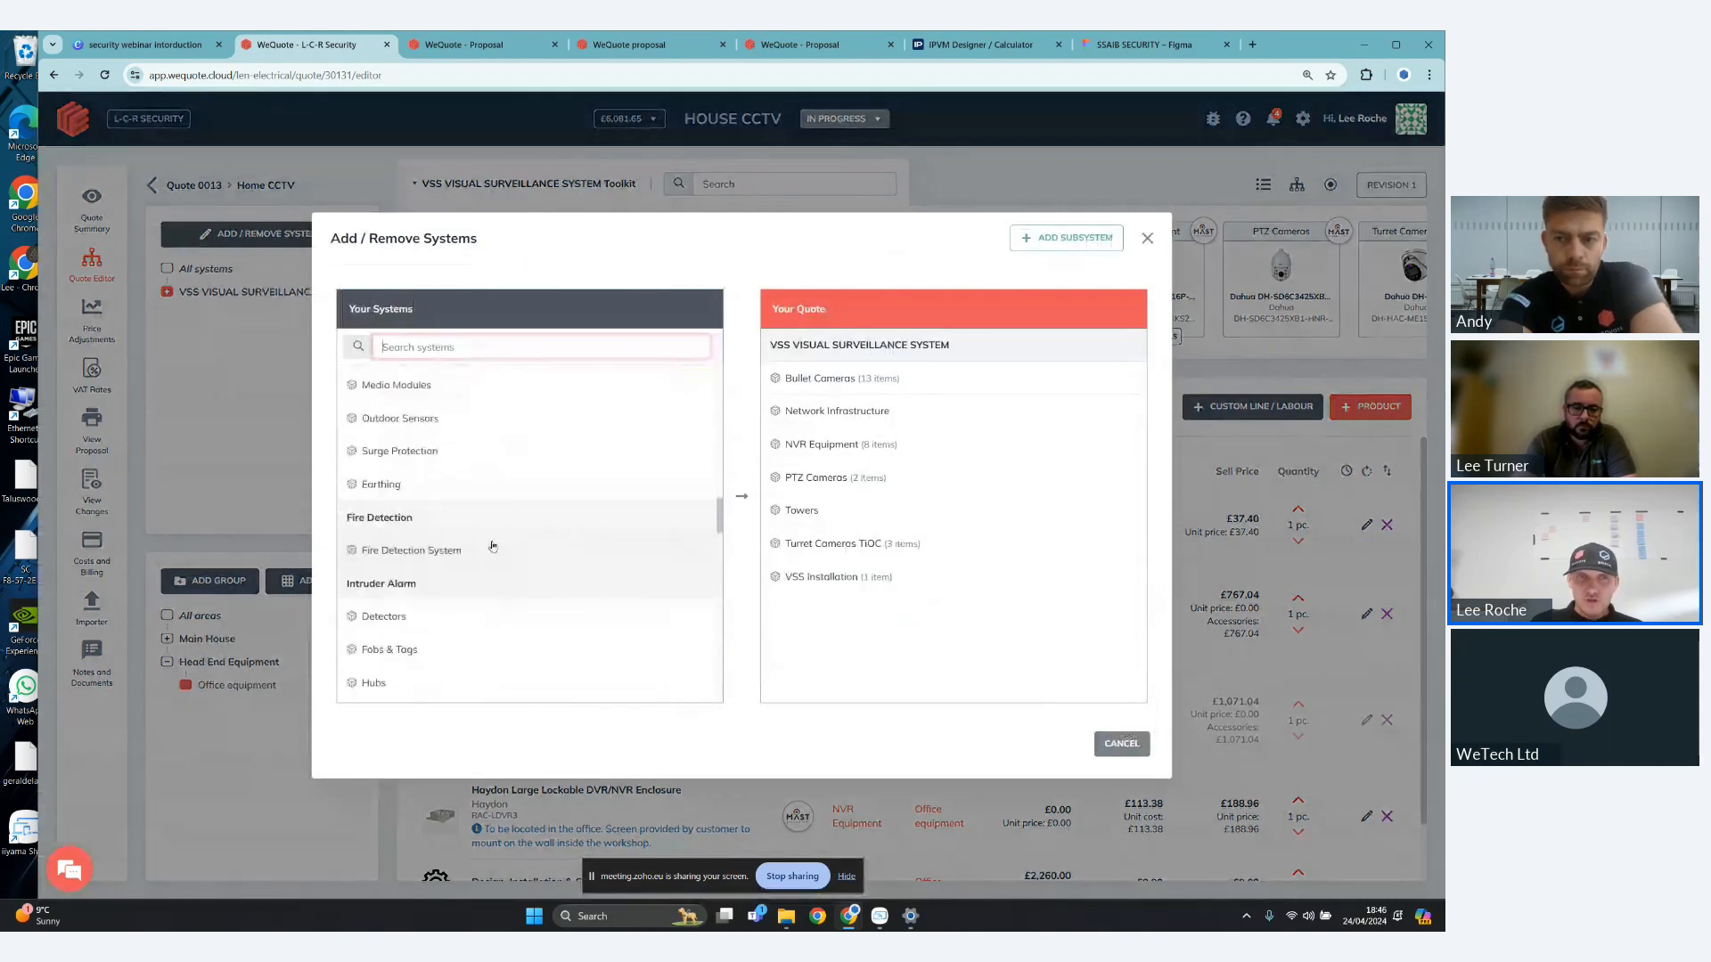
{"action": "scroll", "coordinate": [444, 515], "scroll_direction": "down", "scroll_amount": 2}
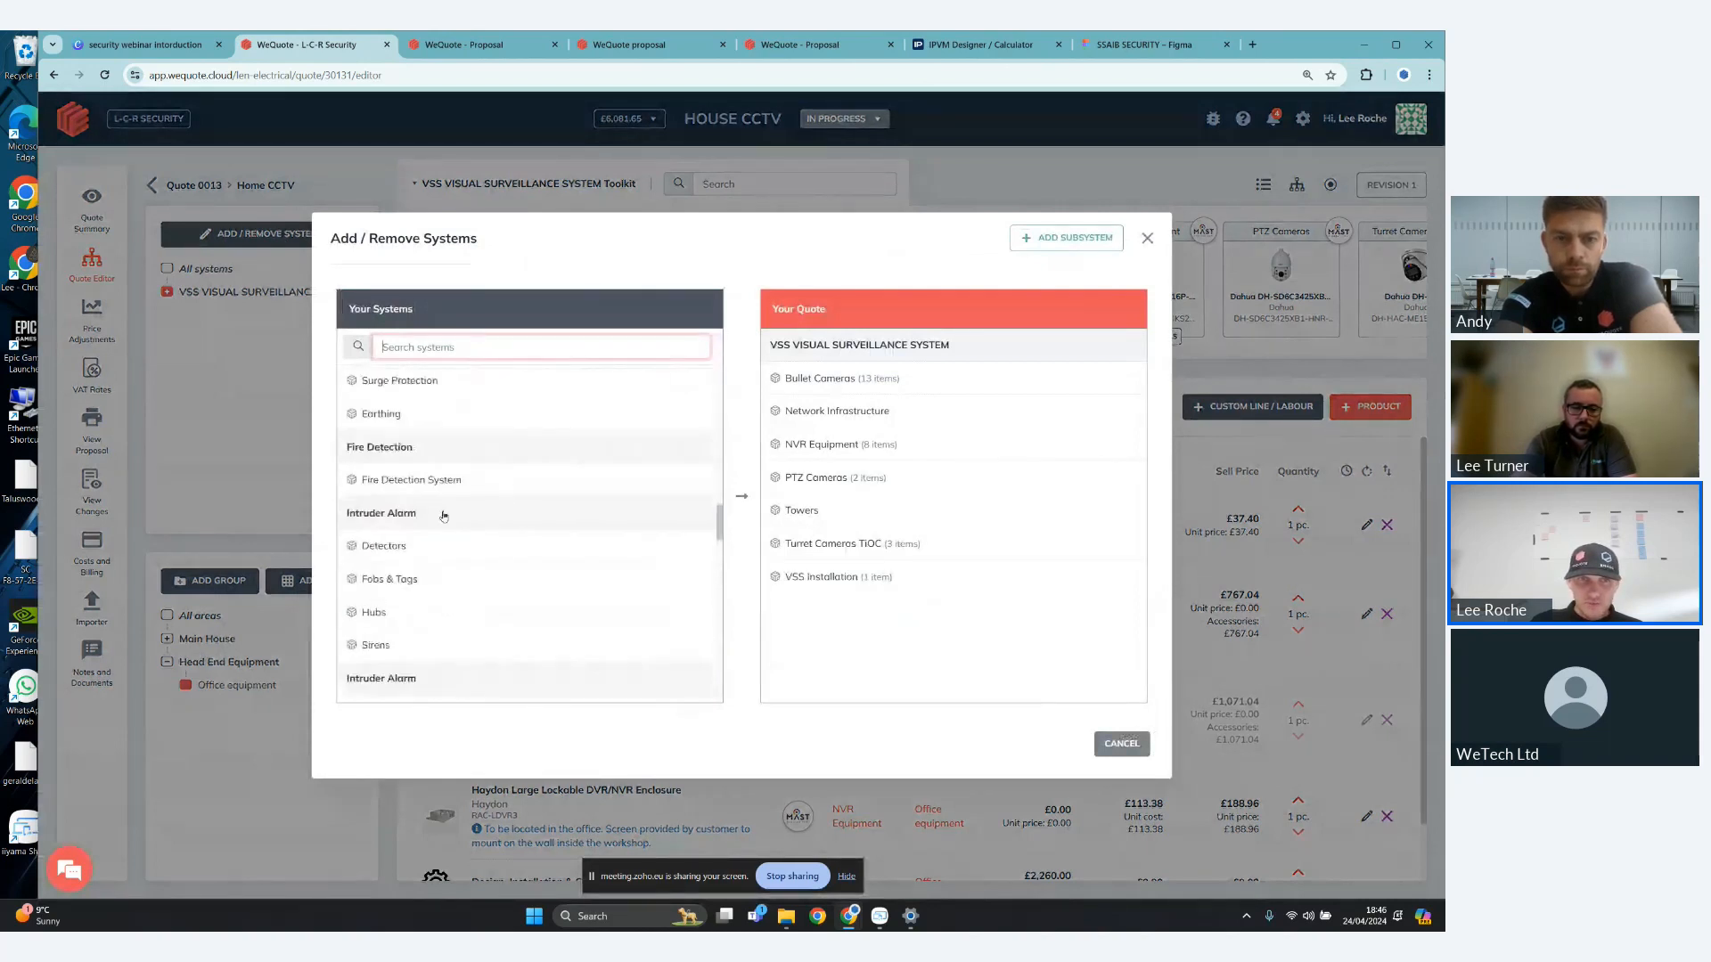
{"action": "left_click", "coordinate": [444, 515]}
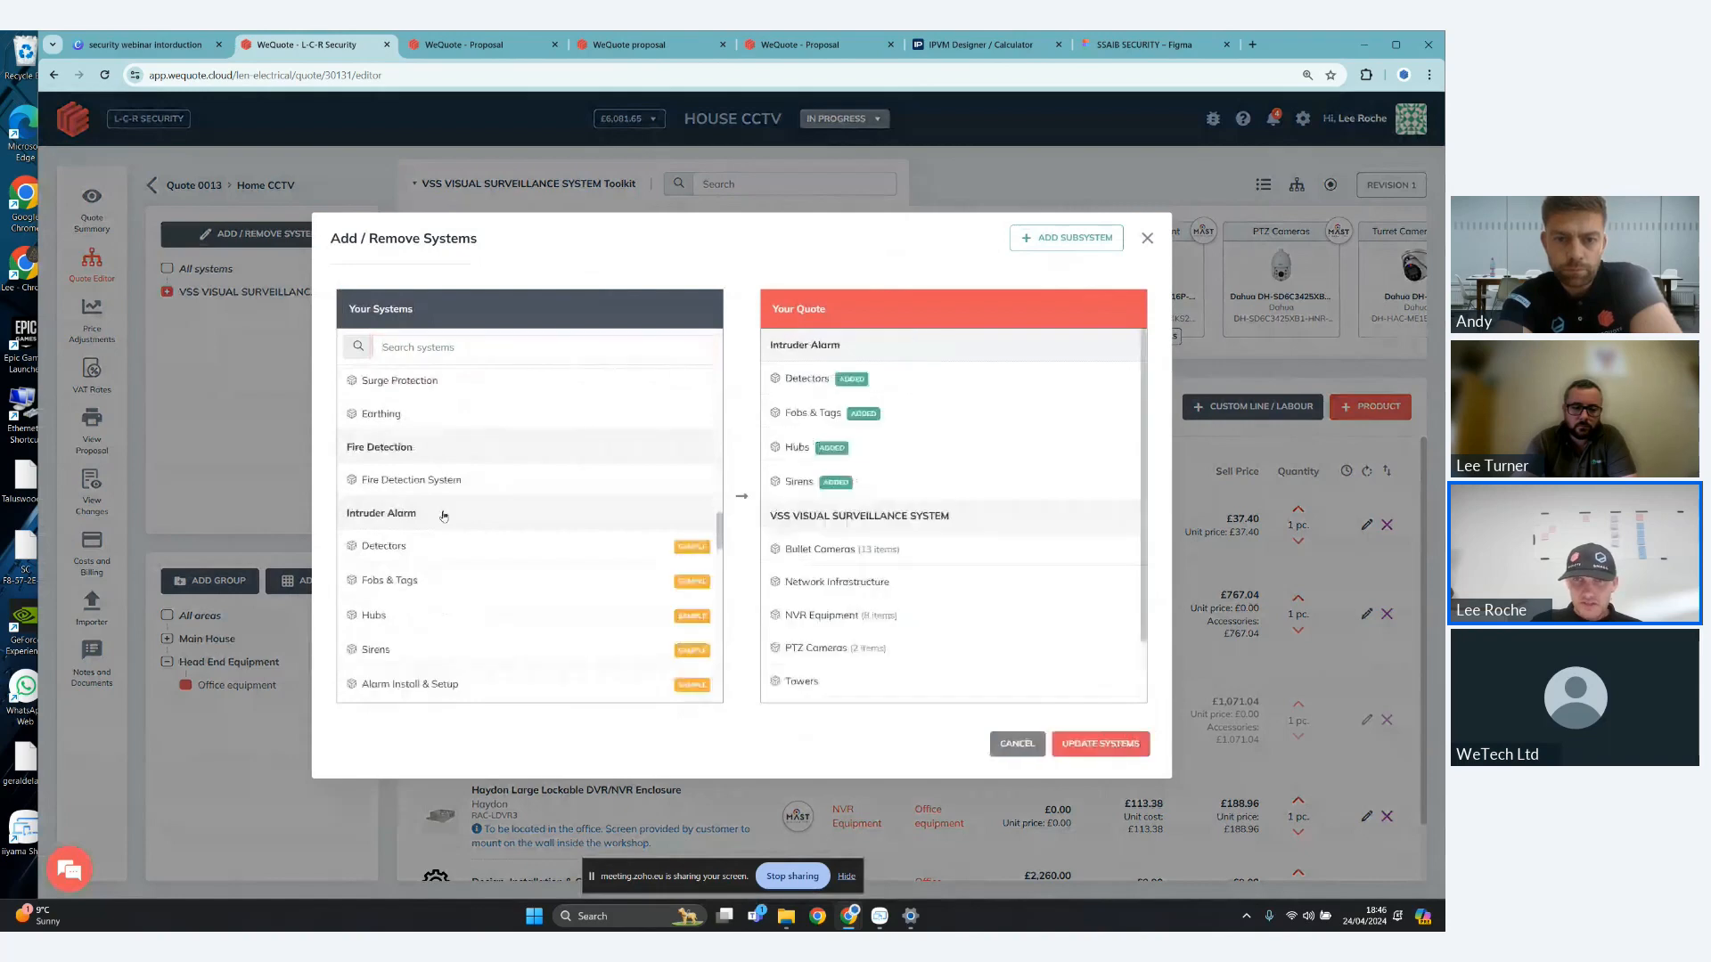
{"action": "left_click", "coordinate": [1087, 745]}
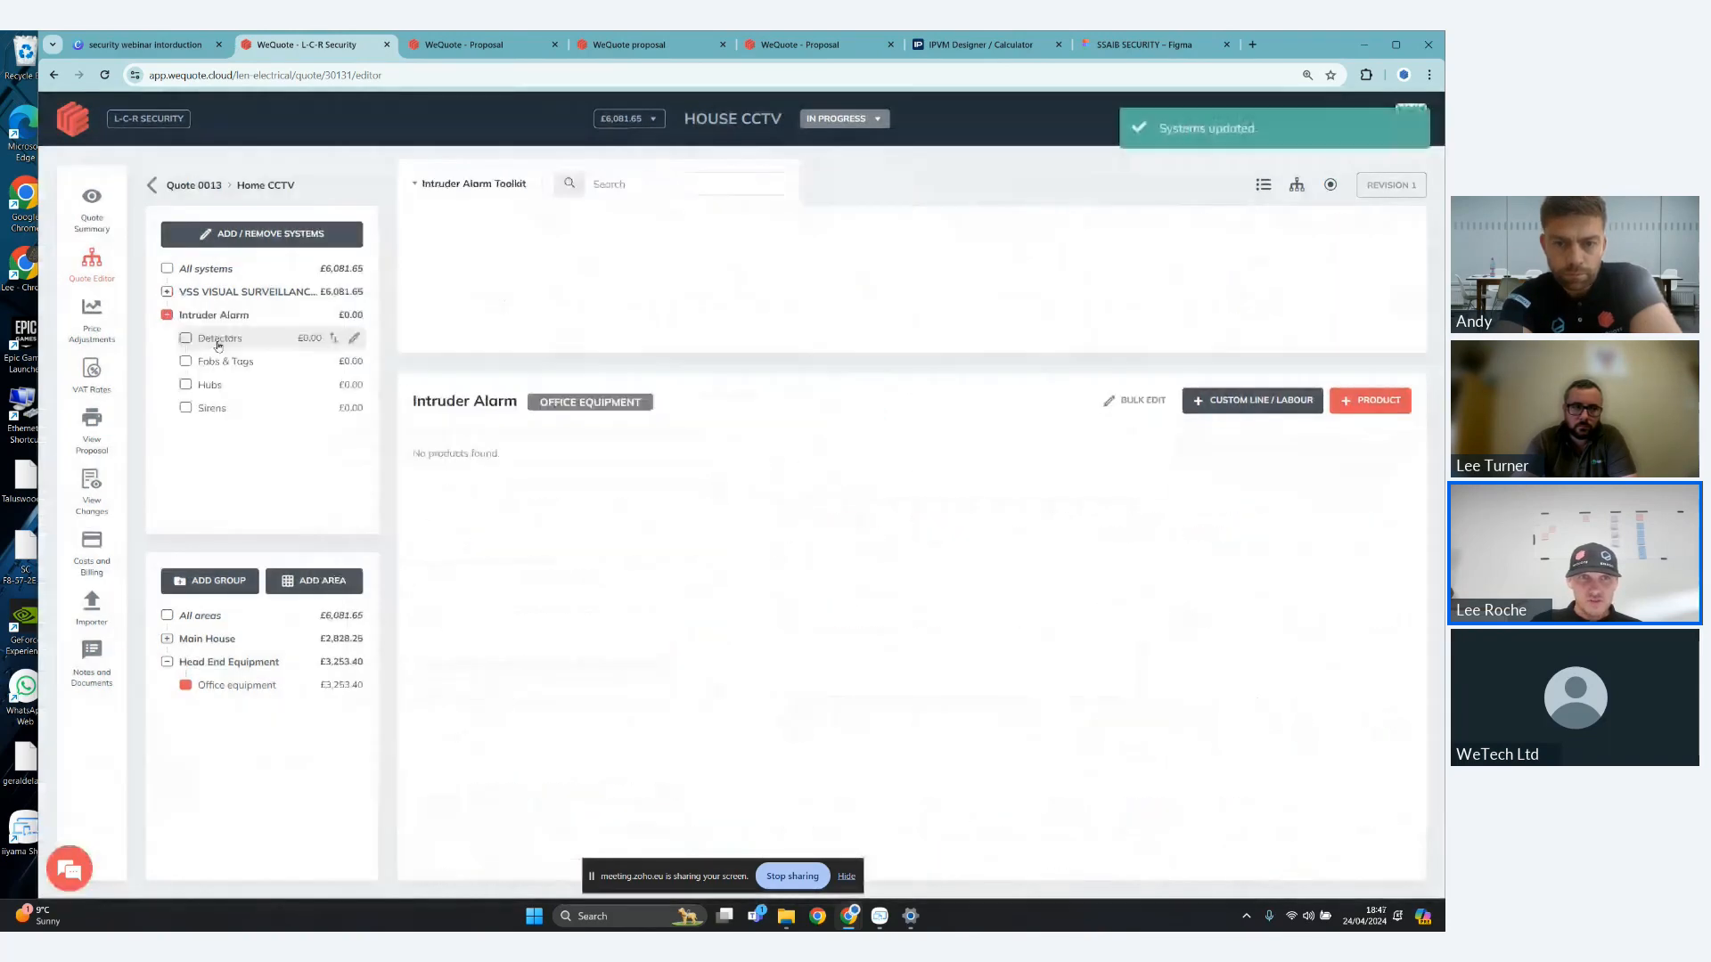
- Remove the Intruder Alarm system from the quote and update the systems
{"action": "left_click", "coordinate": [216, 316]}
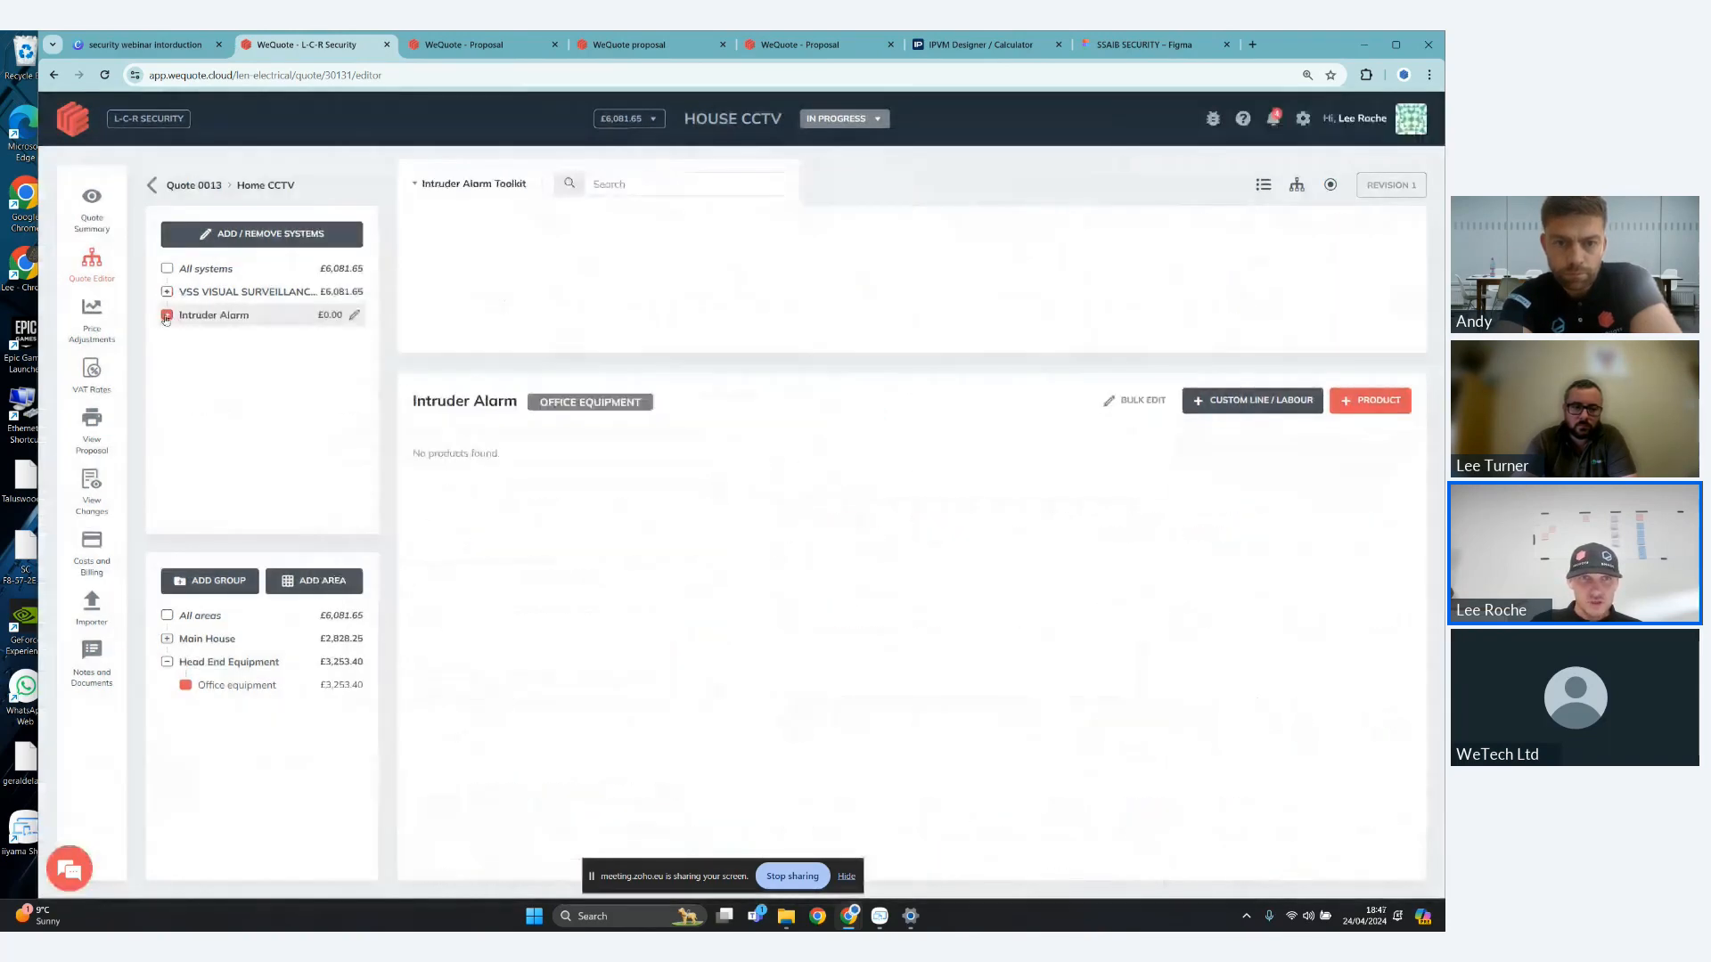
{"action": "left_click", "coordinate": [314, 238]}
{"action": "left_click", "coordinate": [980, 345]}
{"action": "left_click", "coordinate": [1089, 745]}
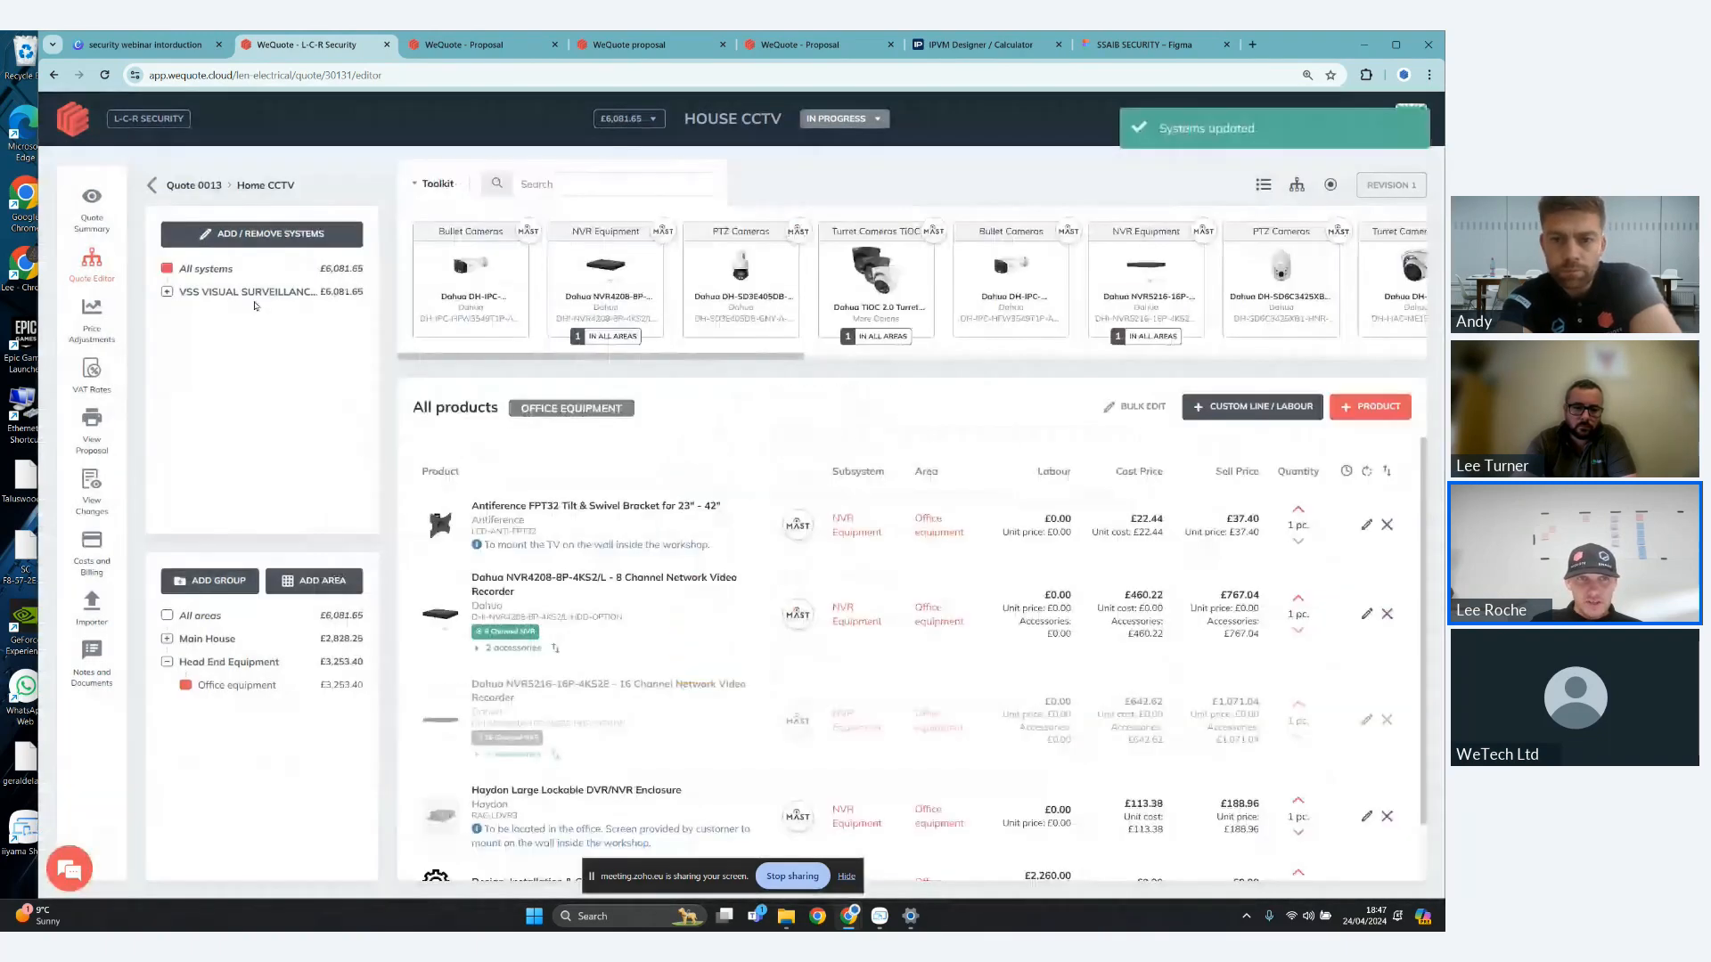
- Expand the VSS VISUAL SURVEILLANCE SYSTEM, look at its editing options and show its Bullet Cameras subsystem
{"action": "left_click", "coordinate": [201, 294]}
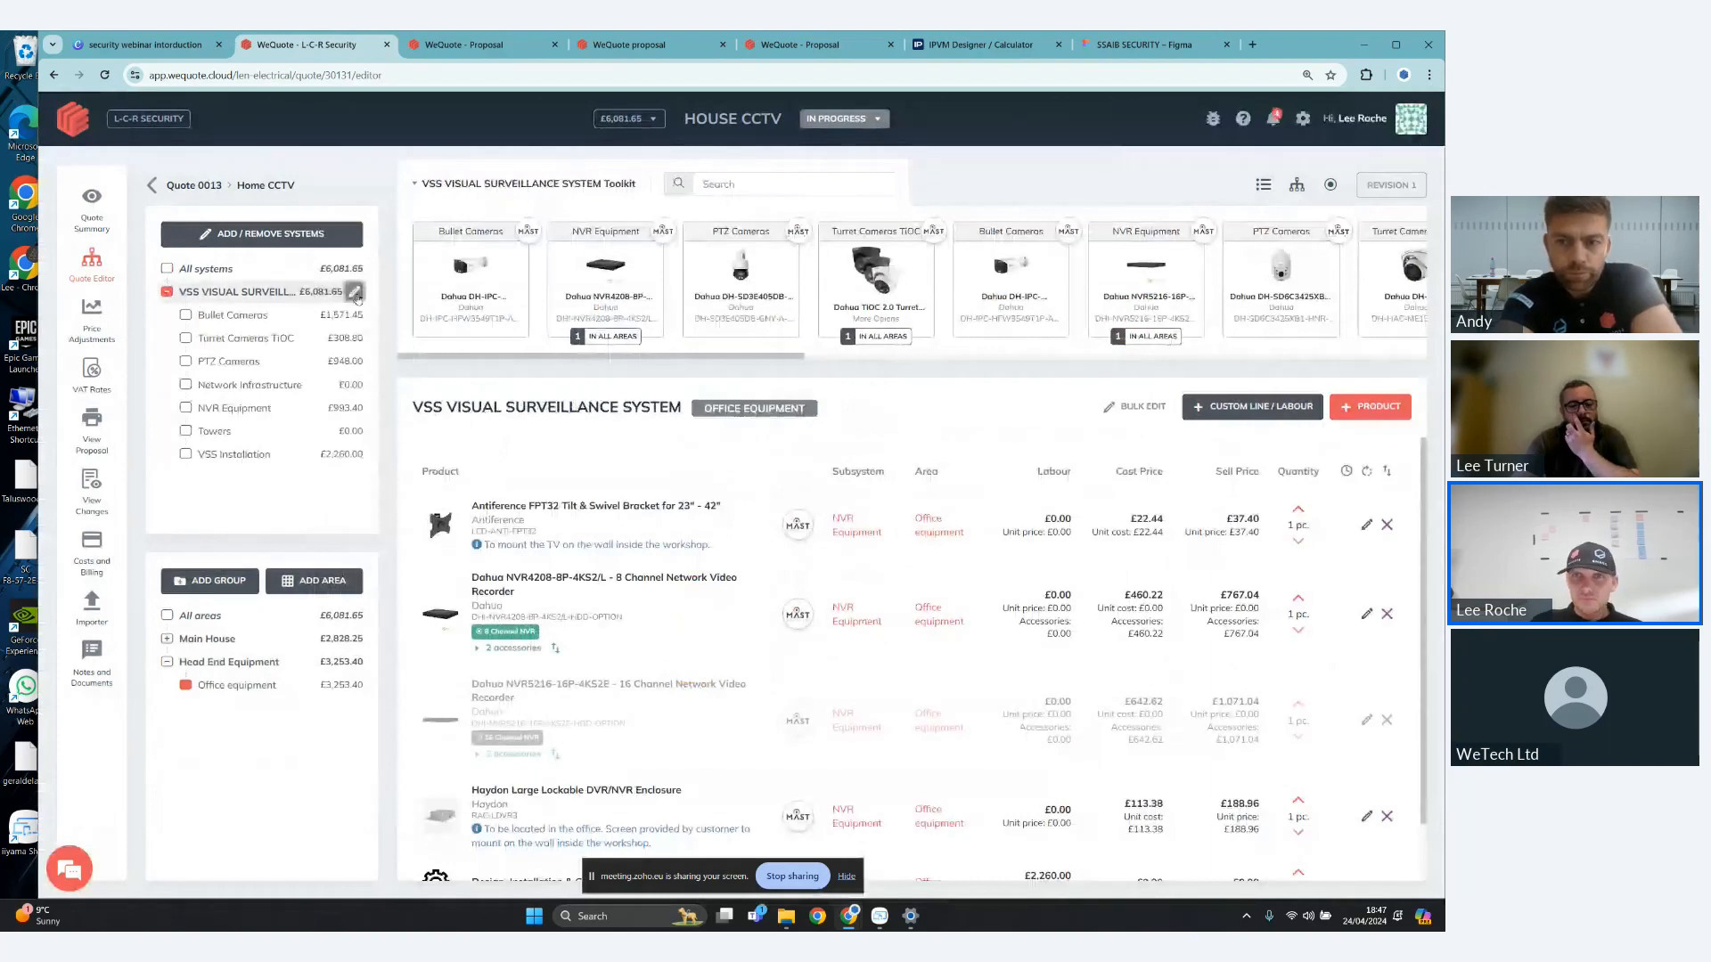
{"action": "left_click", "coordinate": [357, 292]}
{"action": "key", "text": "Escape"}
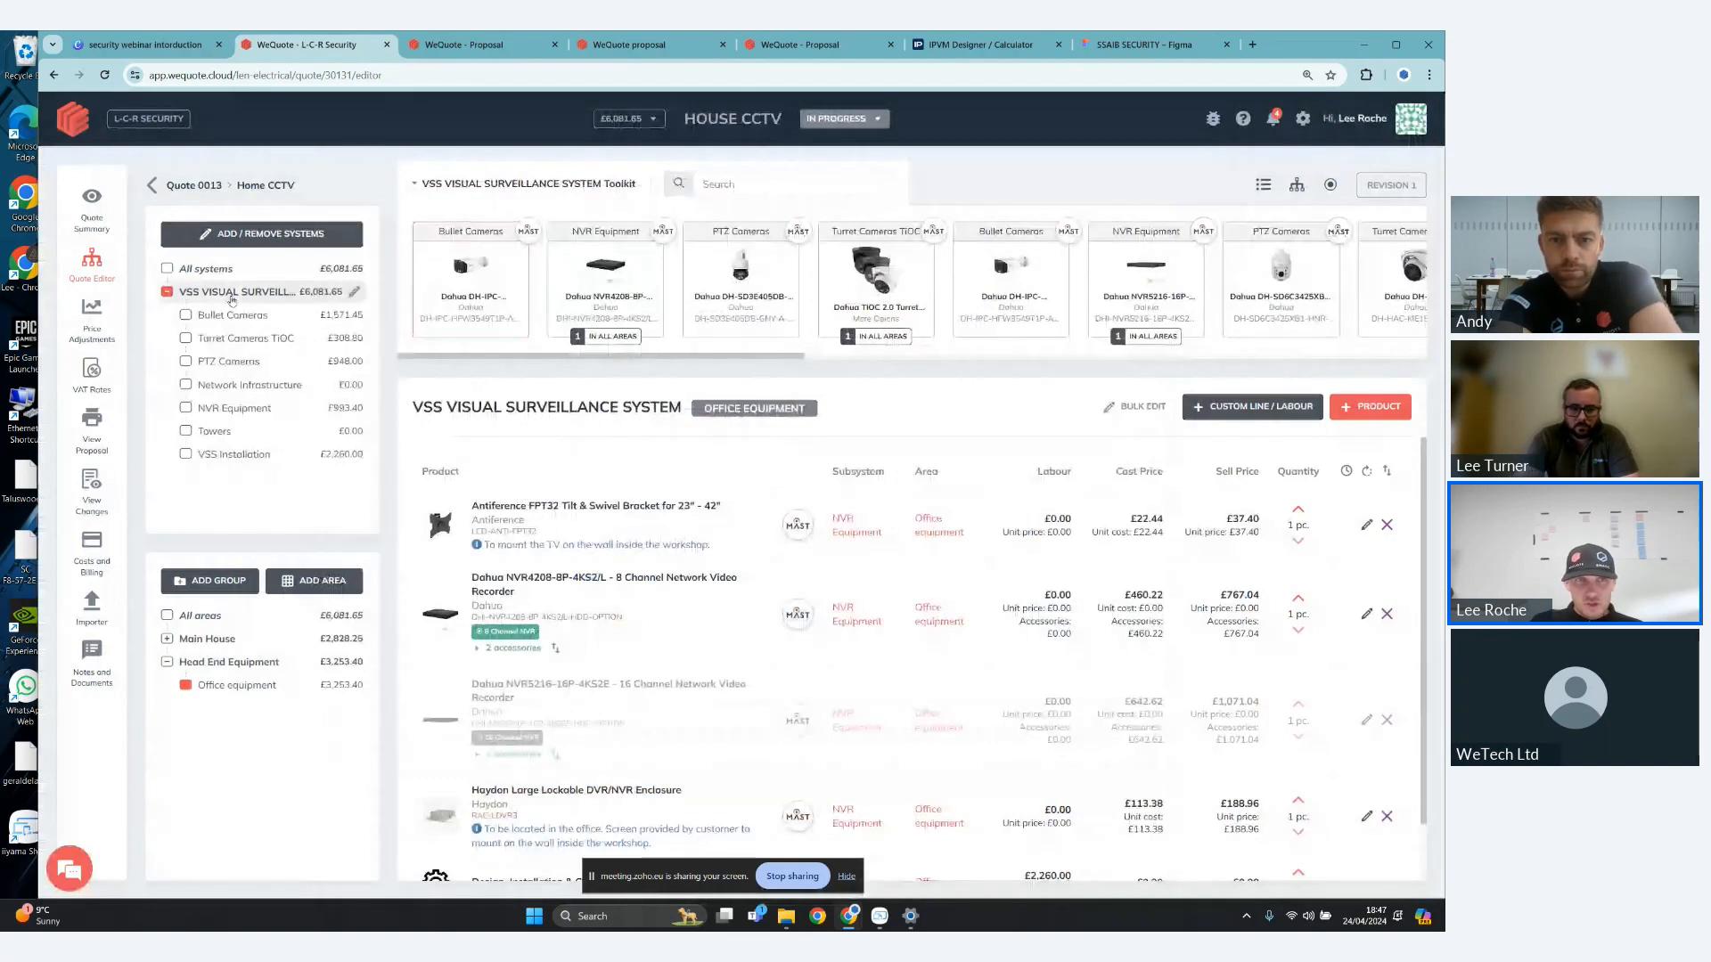
{"action": "left_click", "coordinate": [236, 315]}
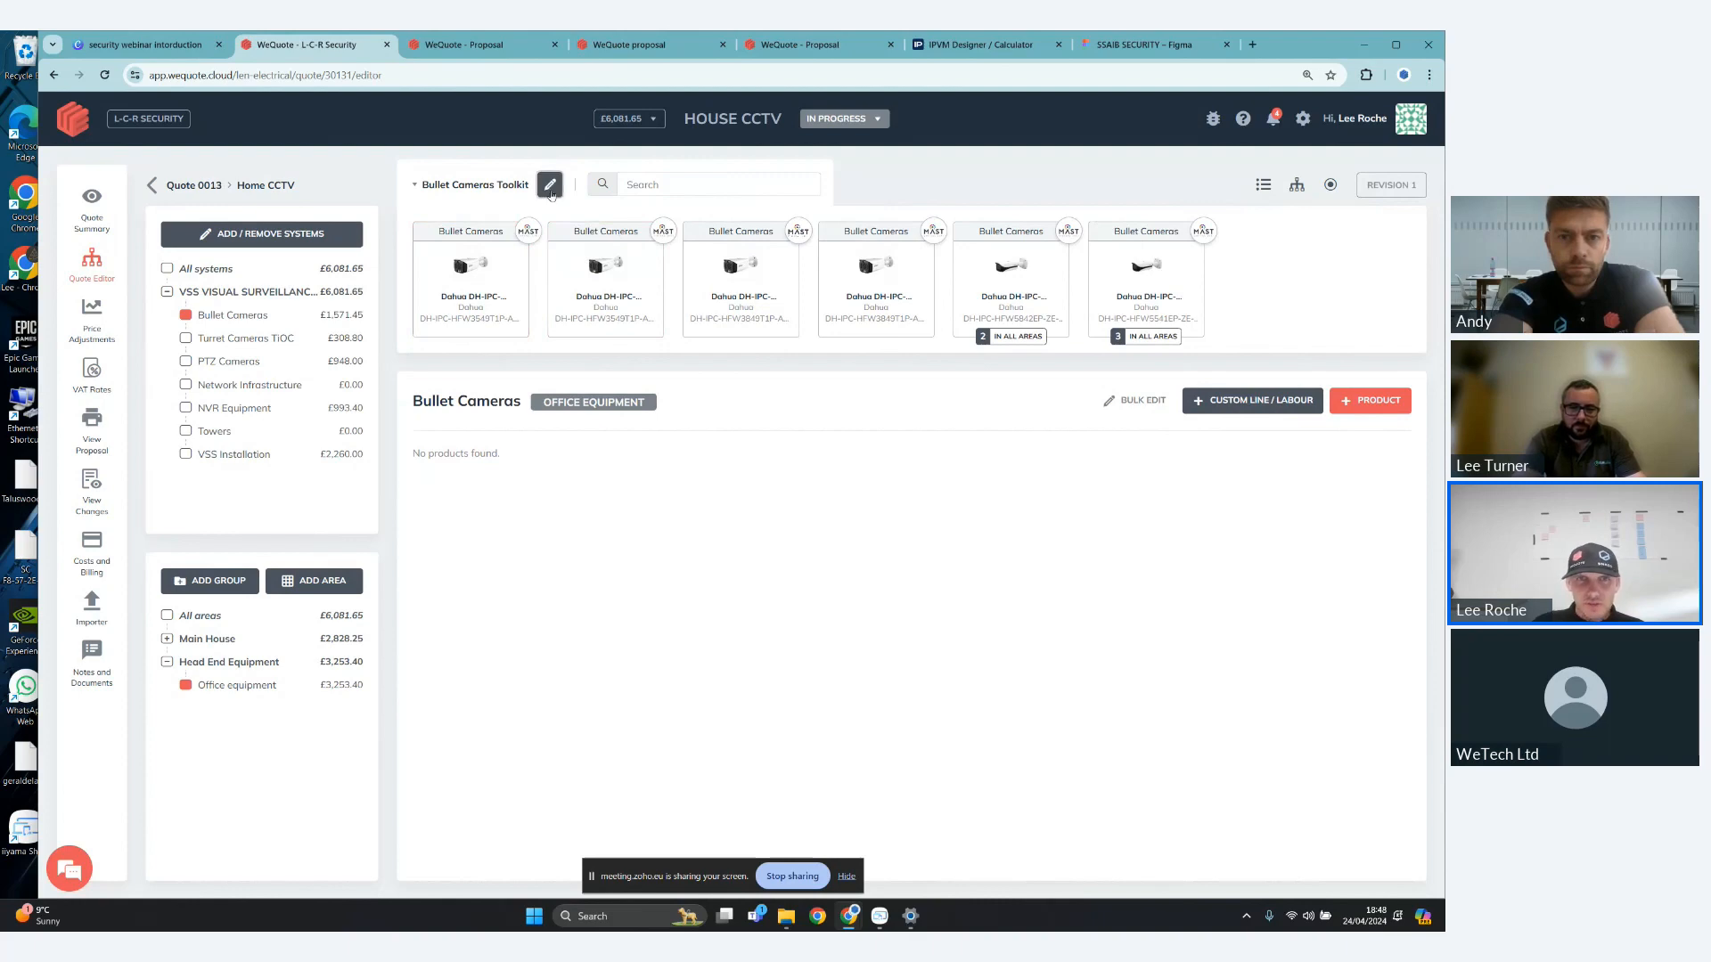
- Edit the Bullet Cameras toolkit and start adding products from the Mast Digital linked catalogue
{"action": "left_click", "coordinate": [550, 185]}
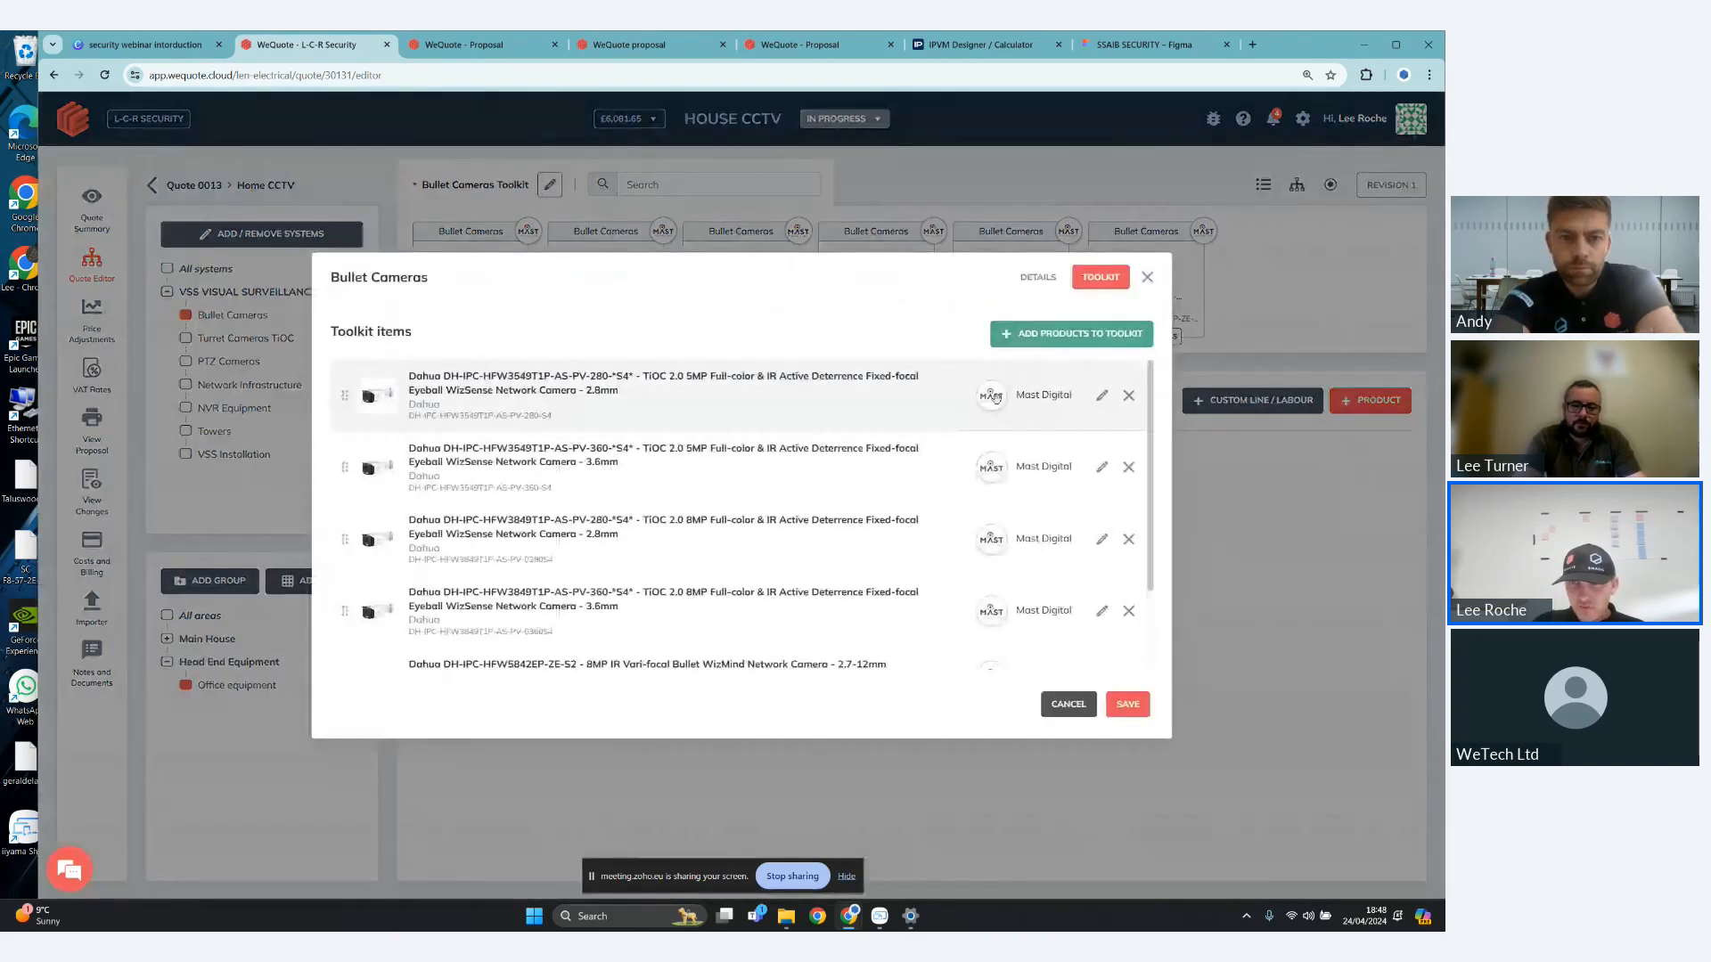
{"action": "left_click", "coordinate": [1044, 329]}
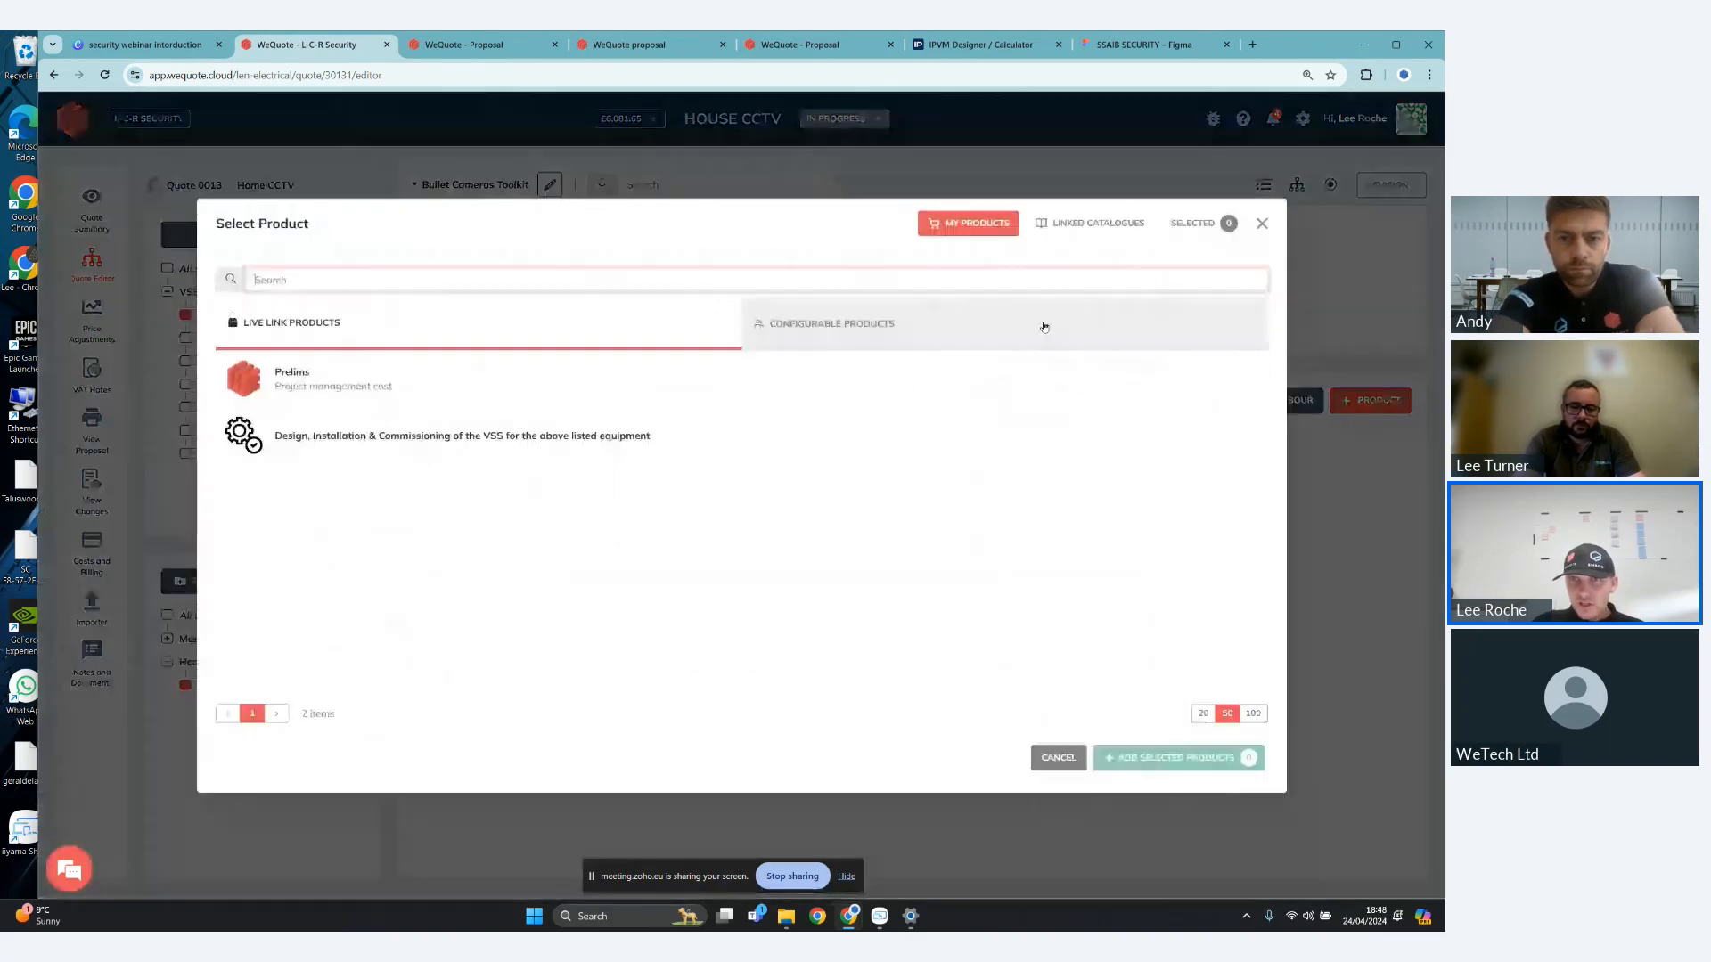
{"action": "left_click", "coordinate": [1092, 225]}
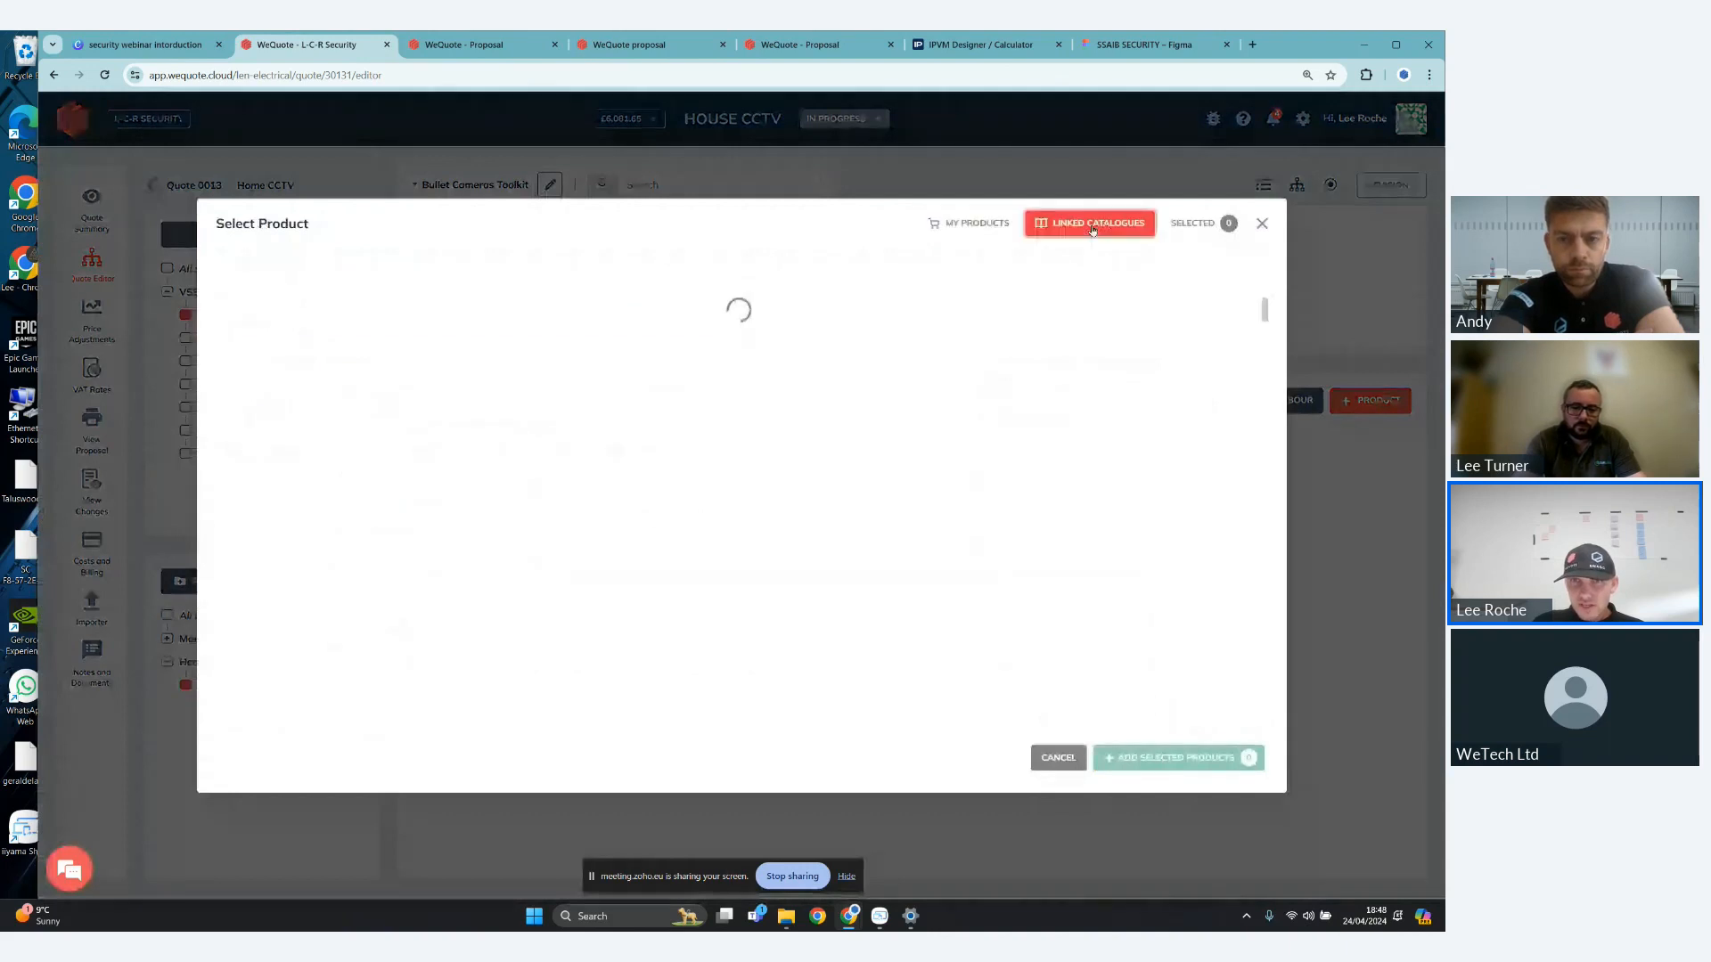
{"action": "left_click", "coordinate": [1054, 280]}
{"action": "left_click", "coordinate": [911, 297]}
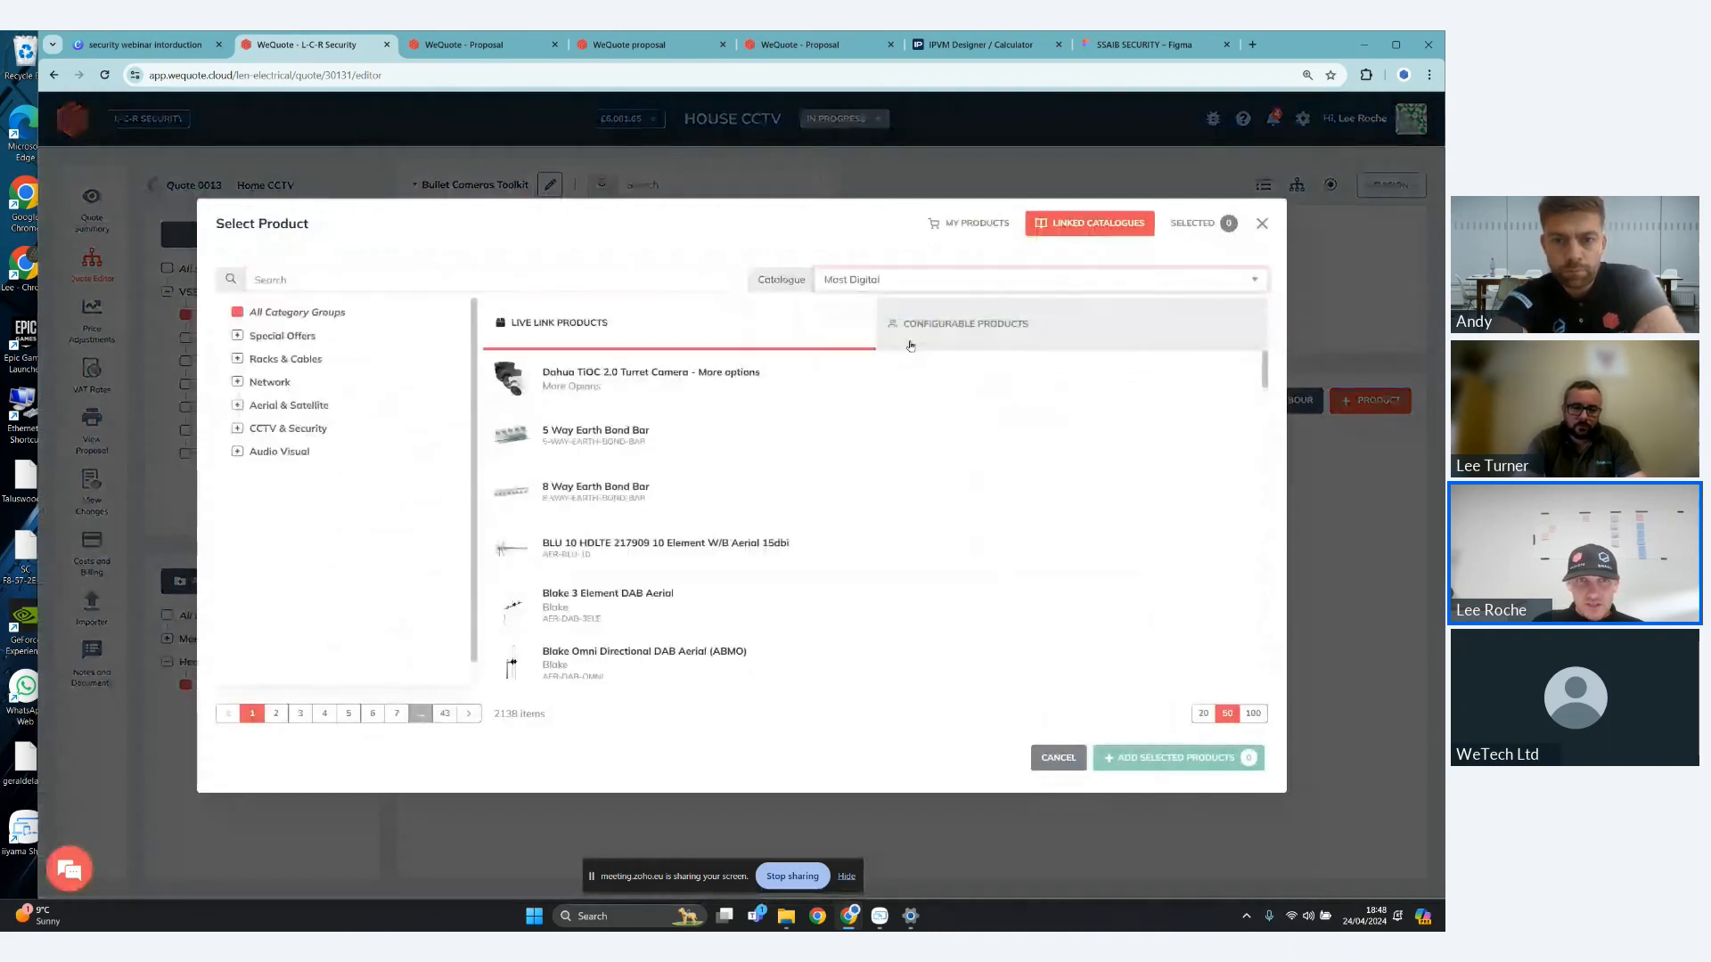
- Search for "tioc", add the Dahua DH-IPC-HDW3249HP-AS-PV 2.8mm camera to the toolkit, move it to first place and save
{"action": "left_click", "coordinate": [436, 284]}
{"action": "type", "text": "tioc"}
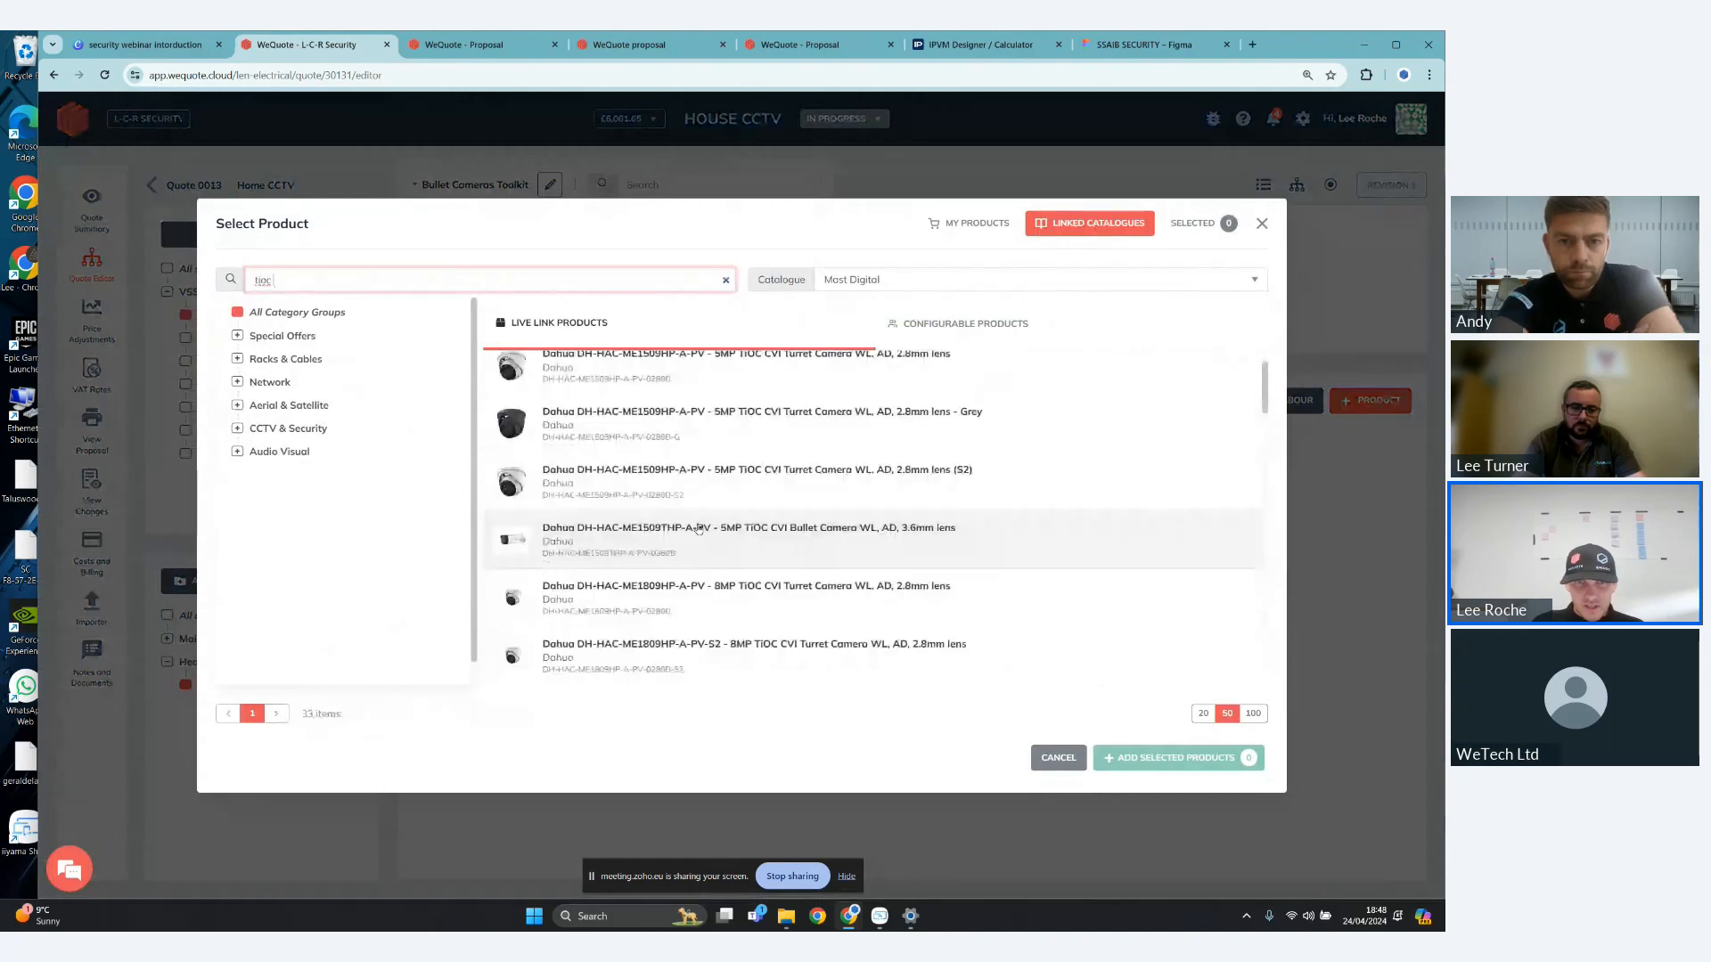
{"action": "scroll", "coordinate": [699, 529], "scroll_direction": "down", "scroll_amount": 3}
{"action": "left_click", "coordinate": [873, 619]}
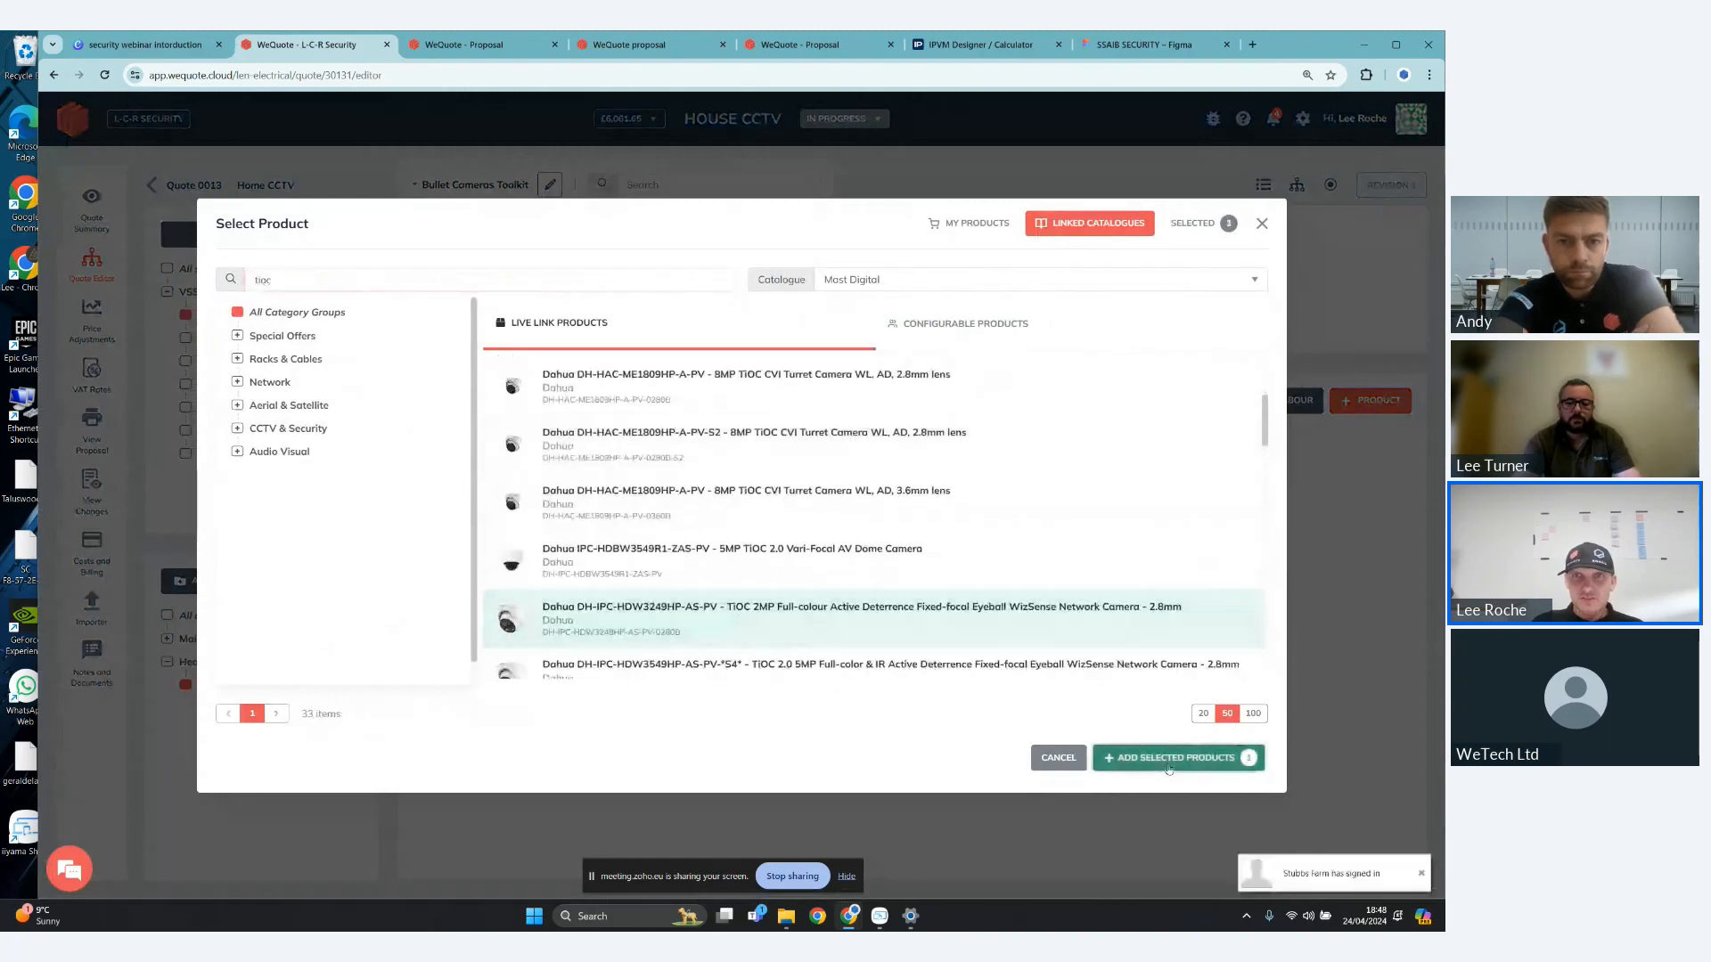
{"action": "left_click", "coordinate": [1169, 758]}
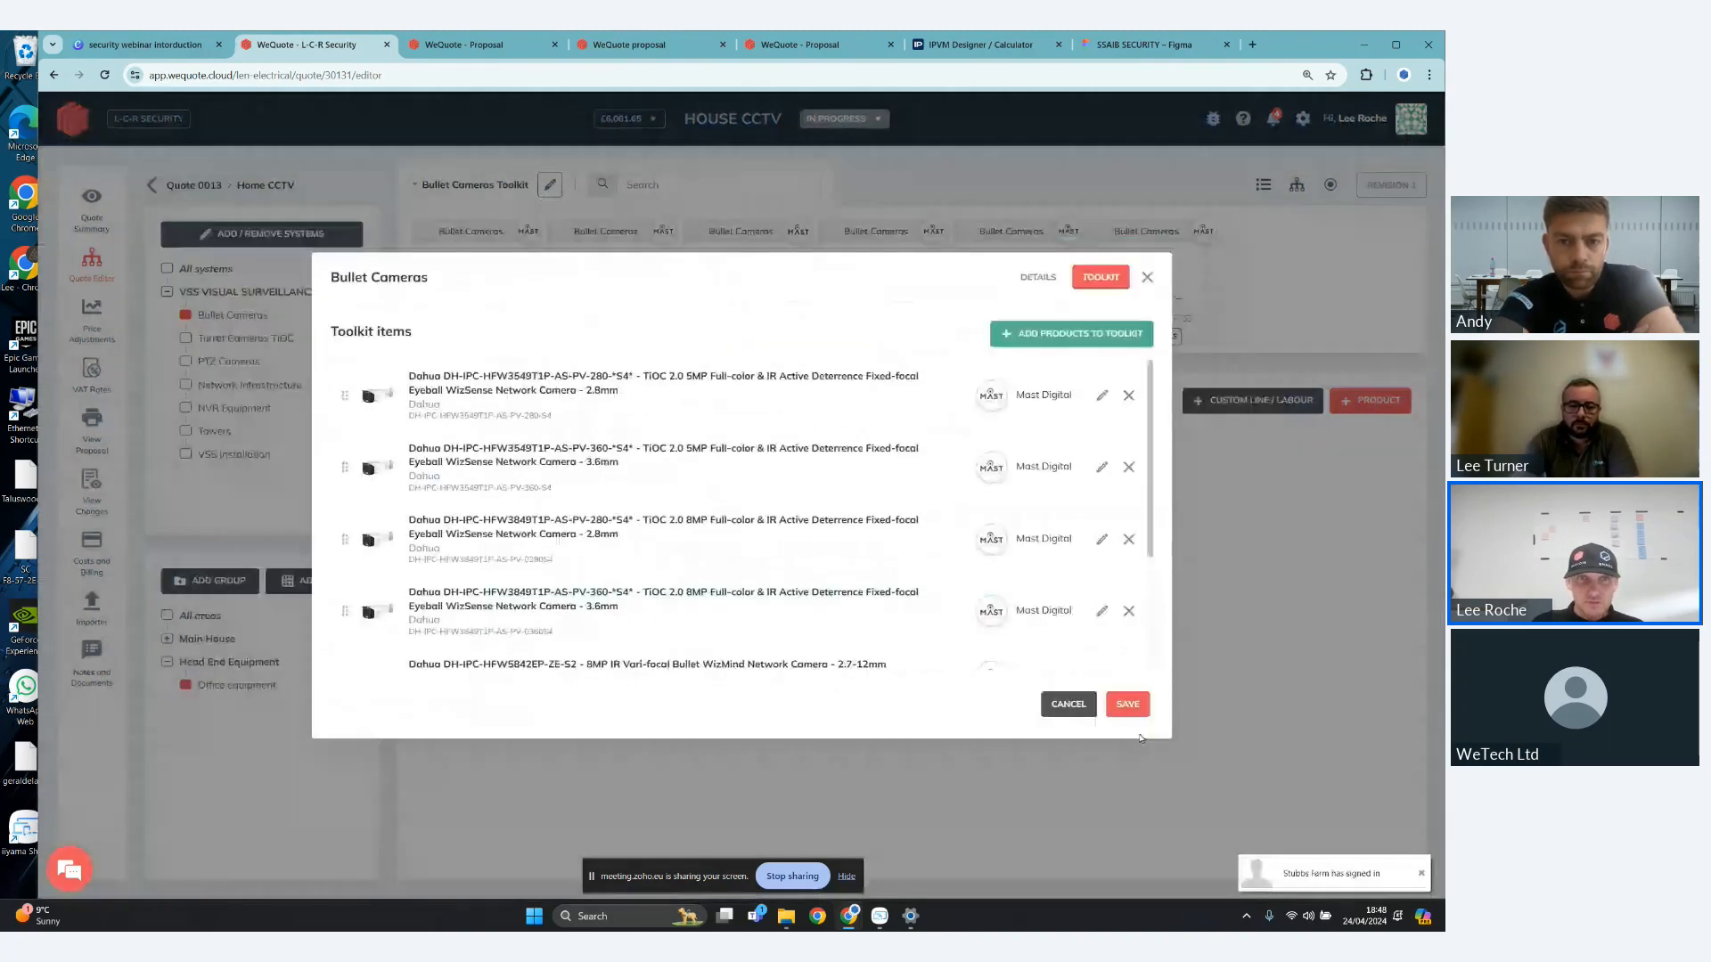
{"action": "left_click_drag", "start_coordinate": [428, 650], "coordinate": [373, 367]}
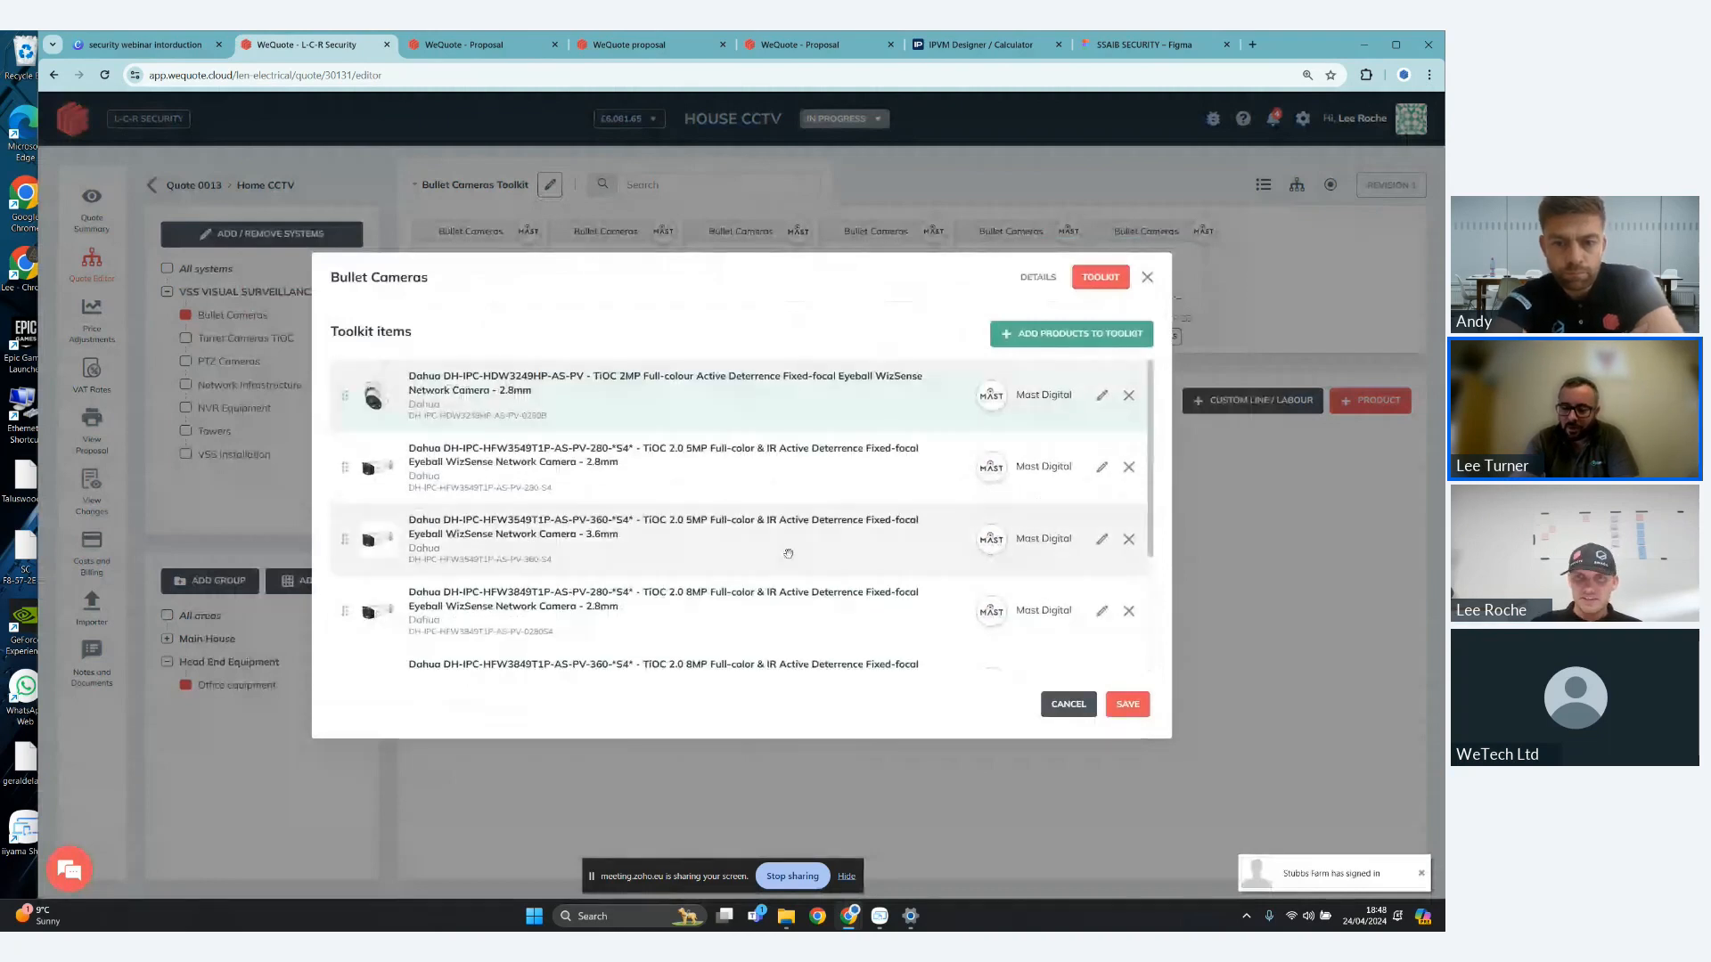
{"action": "left_click", "coordinate": [1126, 705]}
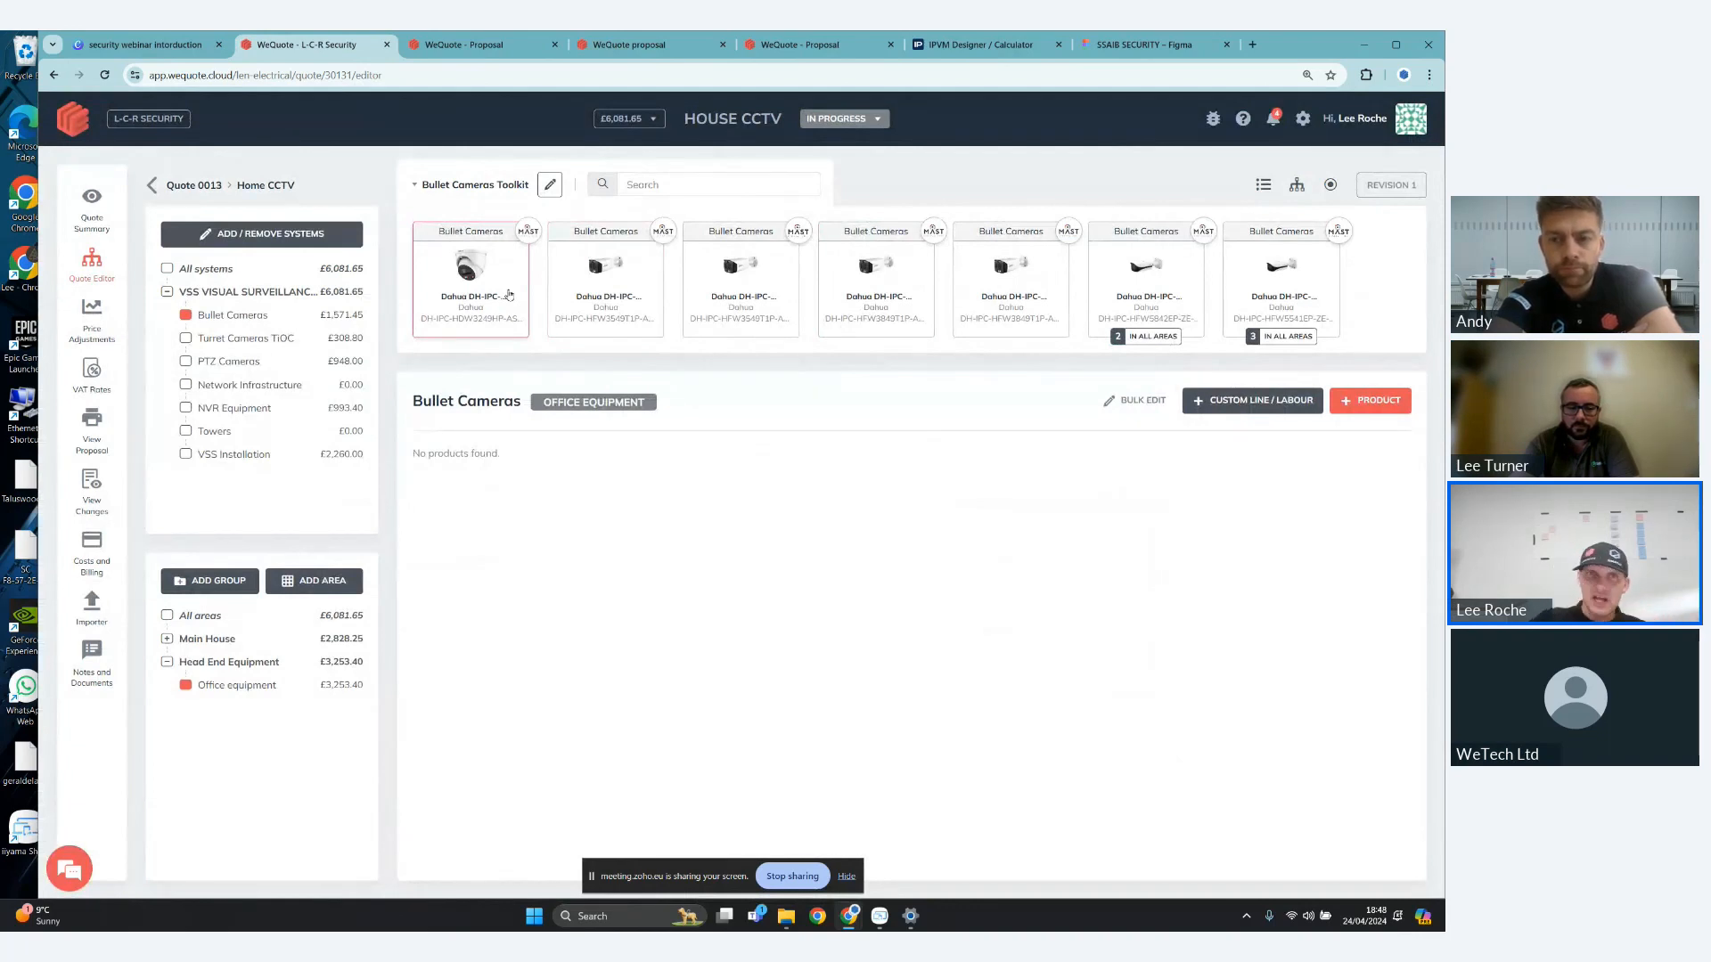
- Remove the Dahua DH-IPC-HDW3249HP-AS-PV camera from the Bullet Cameras toolkit and save the toolkit
{"action": "left_click", "coordinate": [550, 186]}
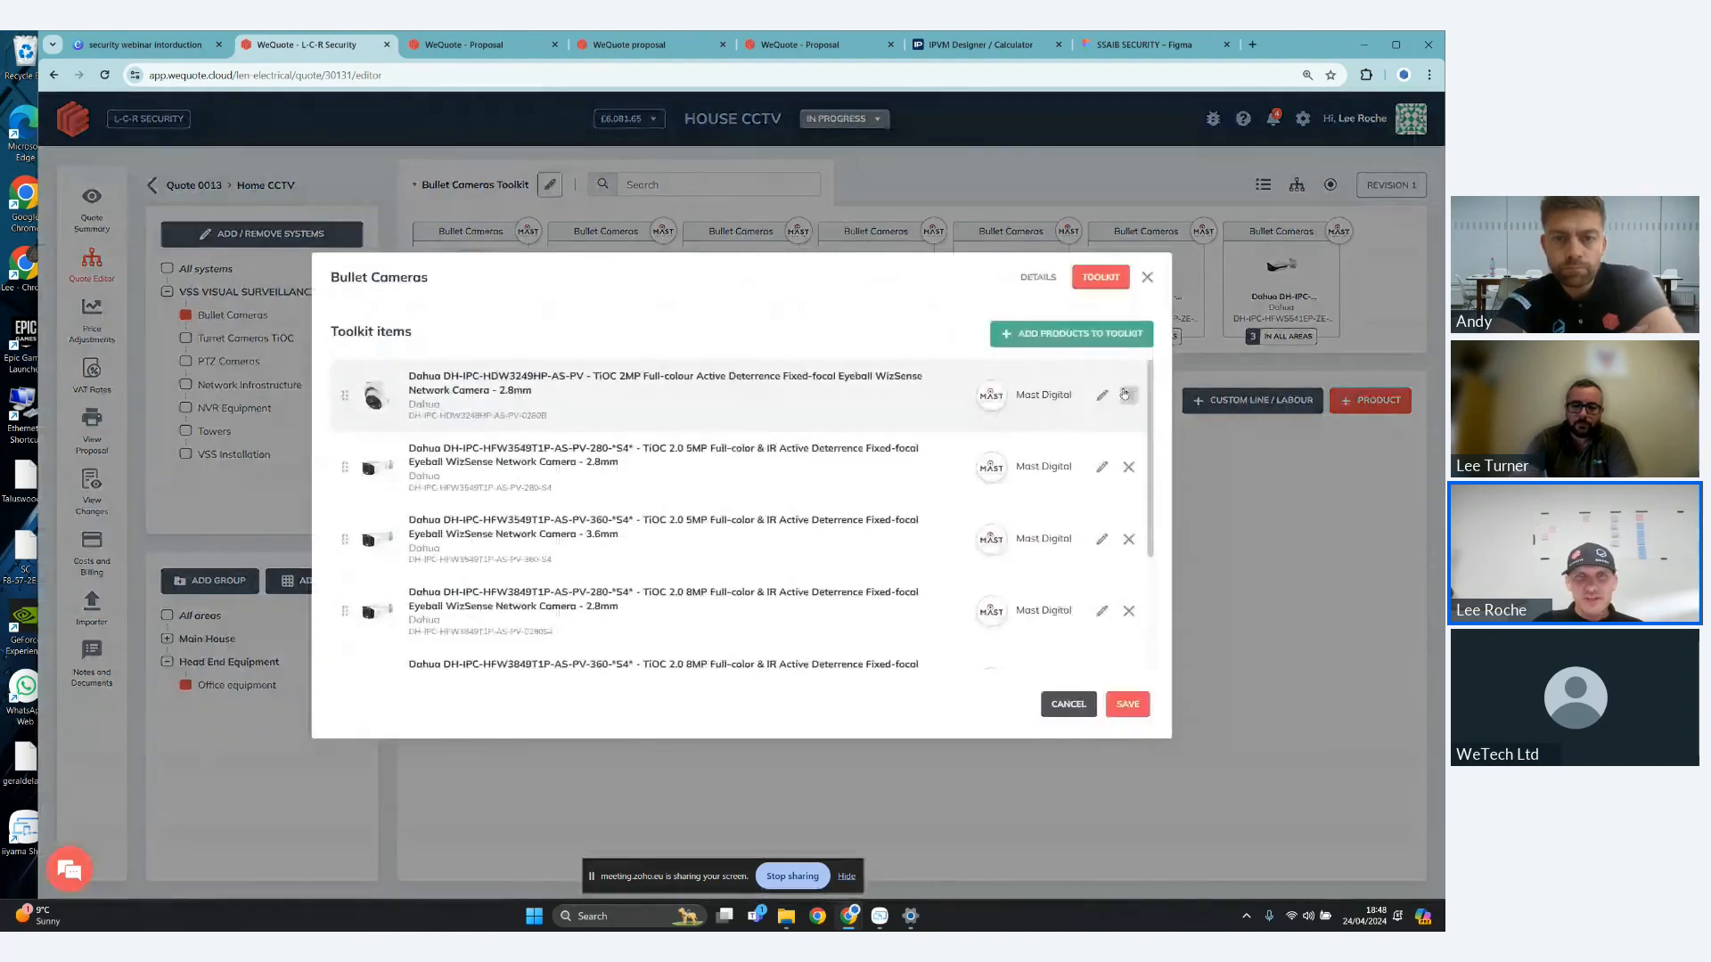
{"action": "left_click", "coordinate": [1128, 394]}
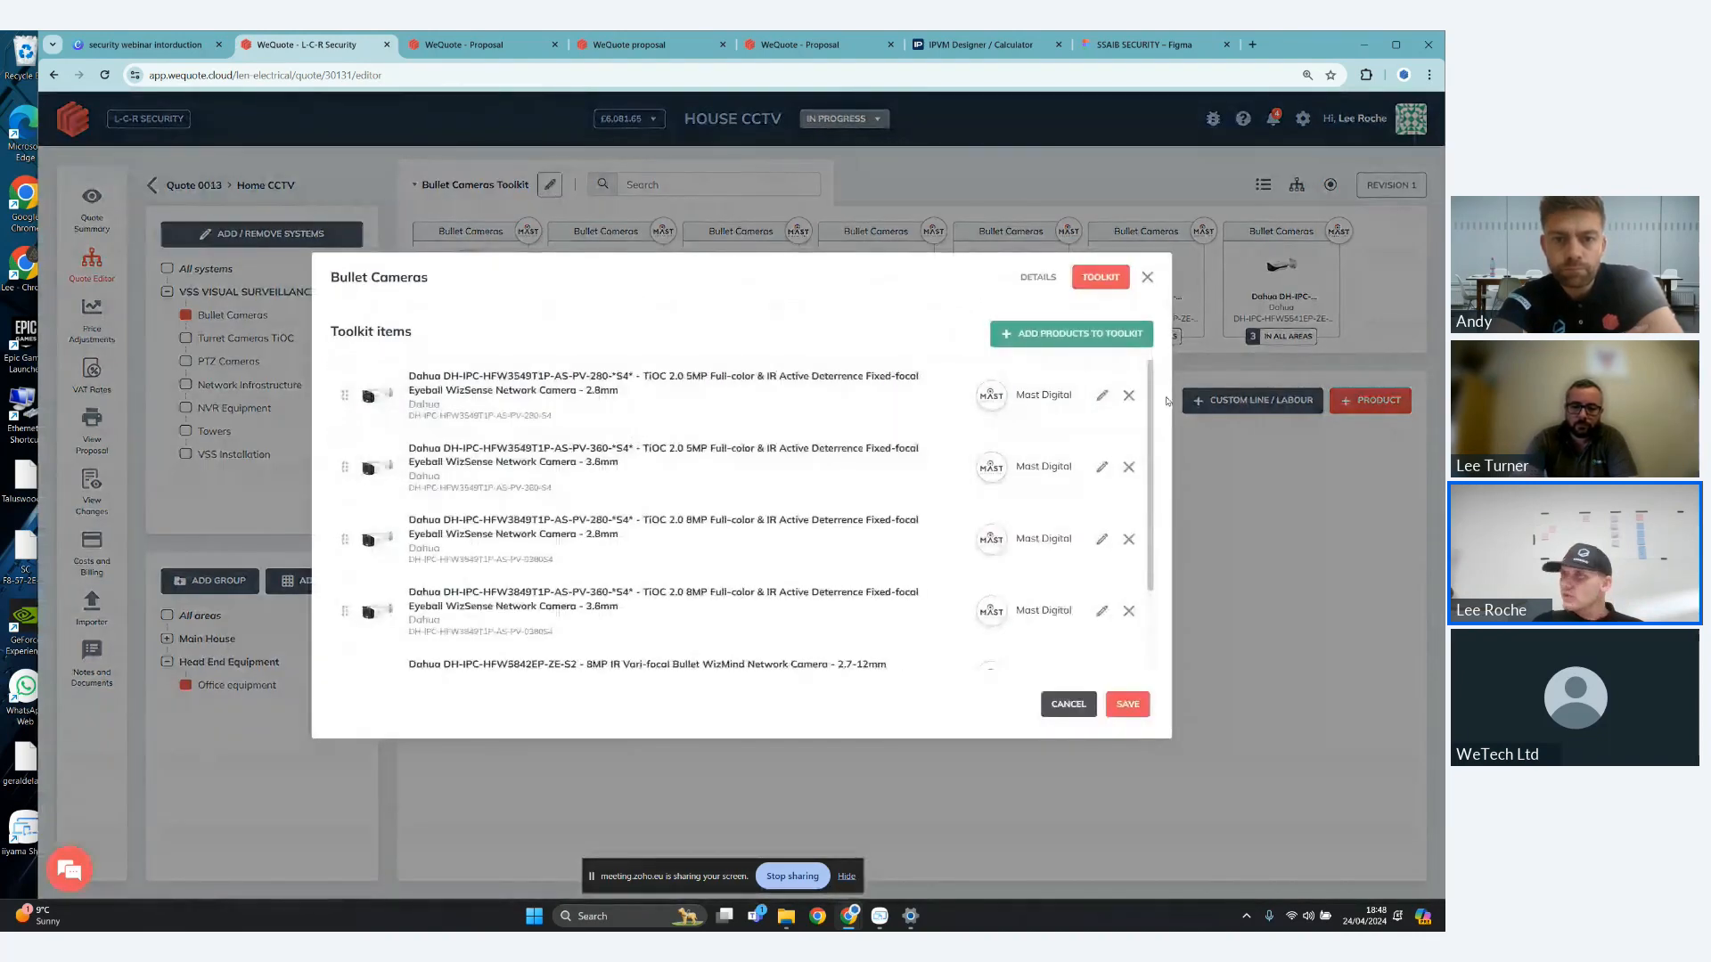
{"action": "left_click", "coordinate": [1130, 704]}
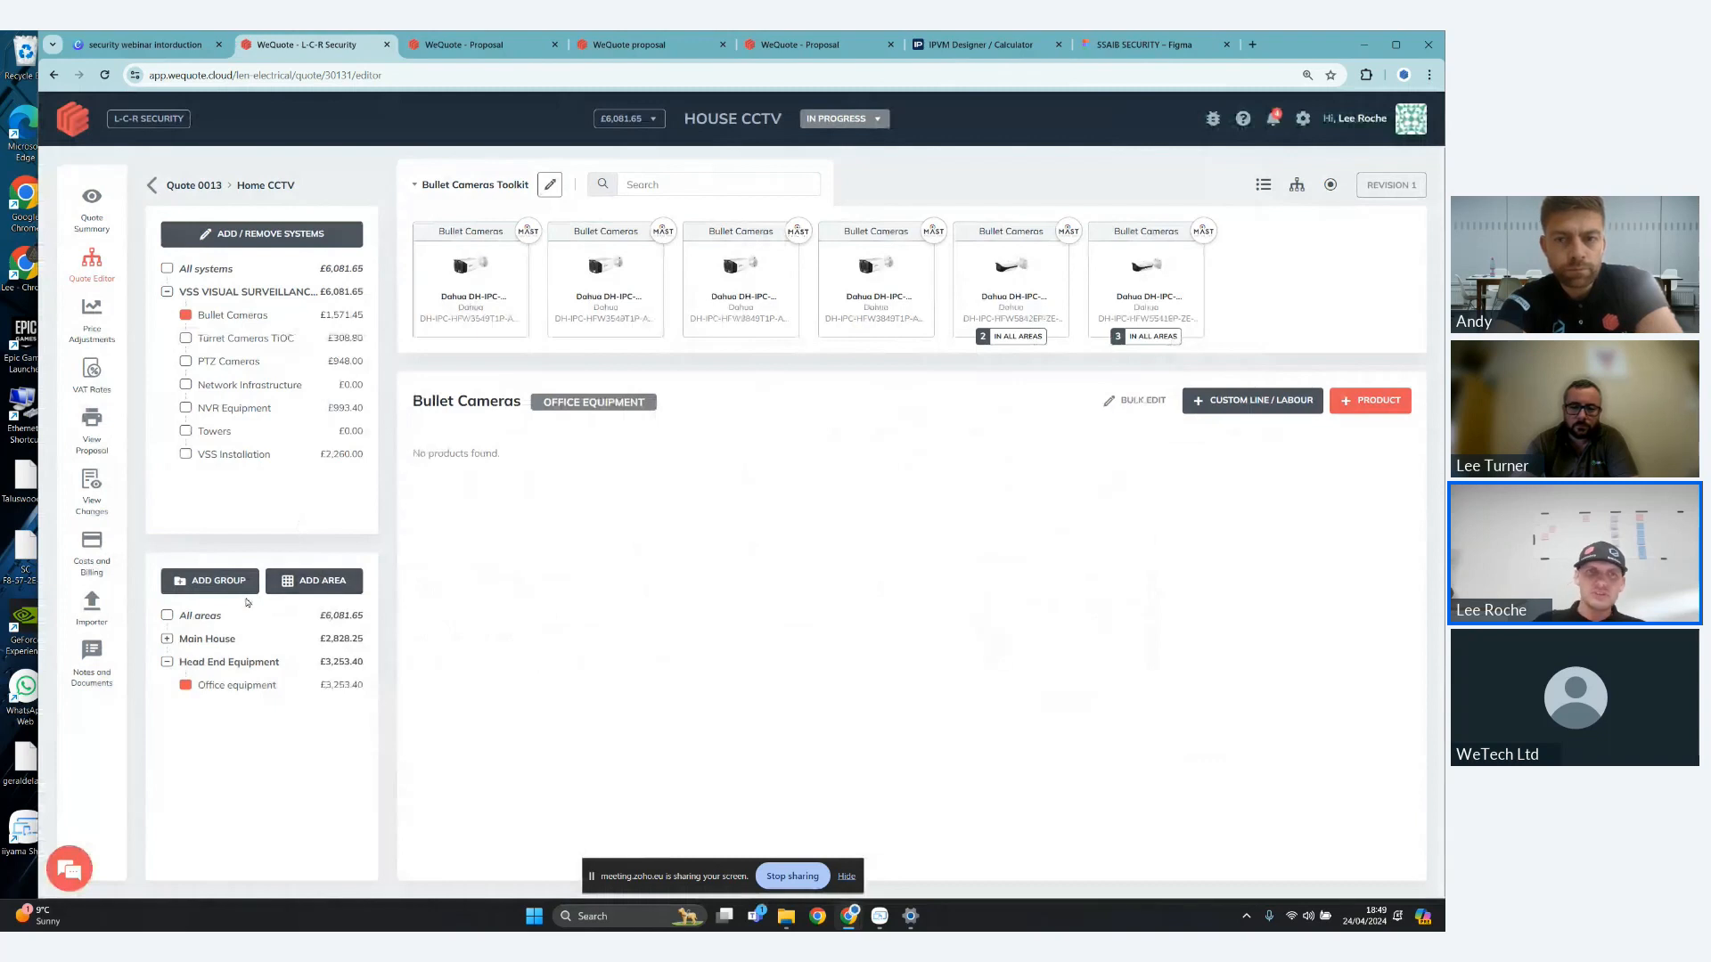
- Show the bullet cameras quoted for the Main House group, and switch to the IPVM Designer site plan
{"action": "left_click", "coordinate": [166, 640]}
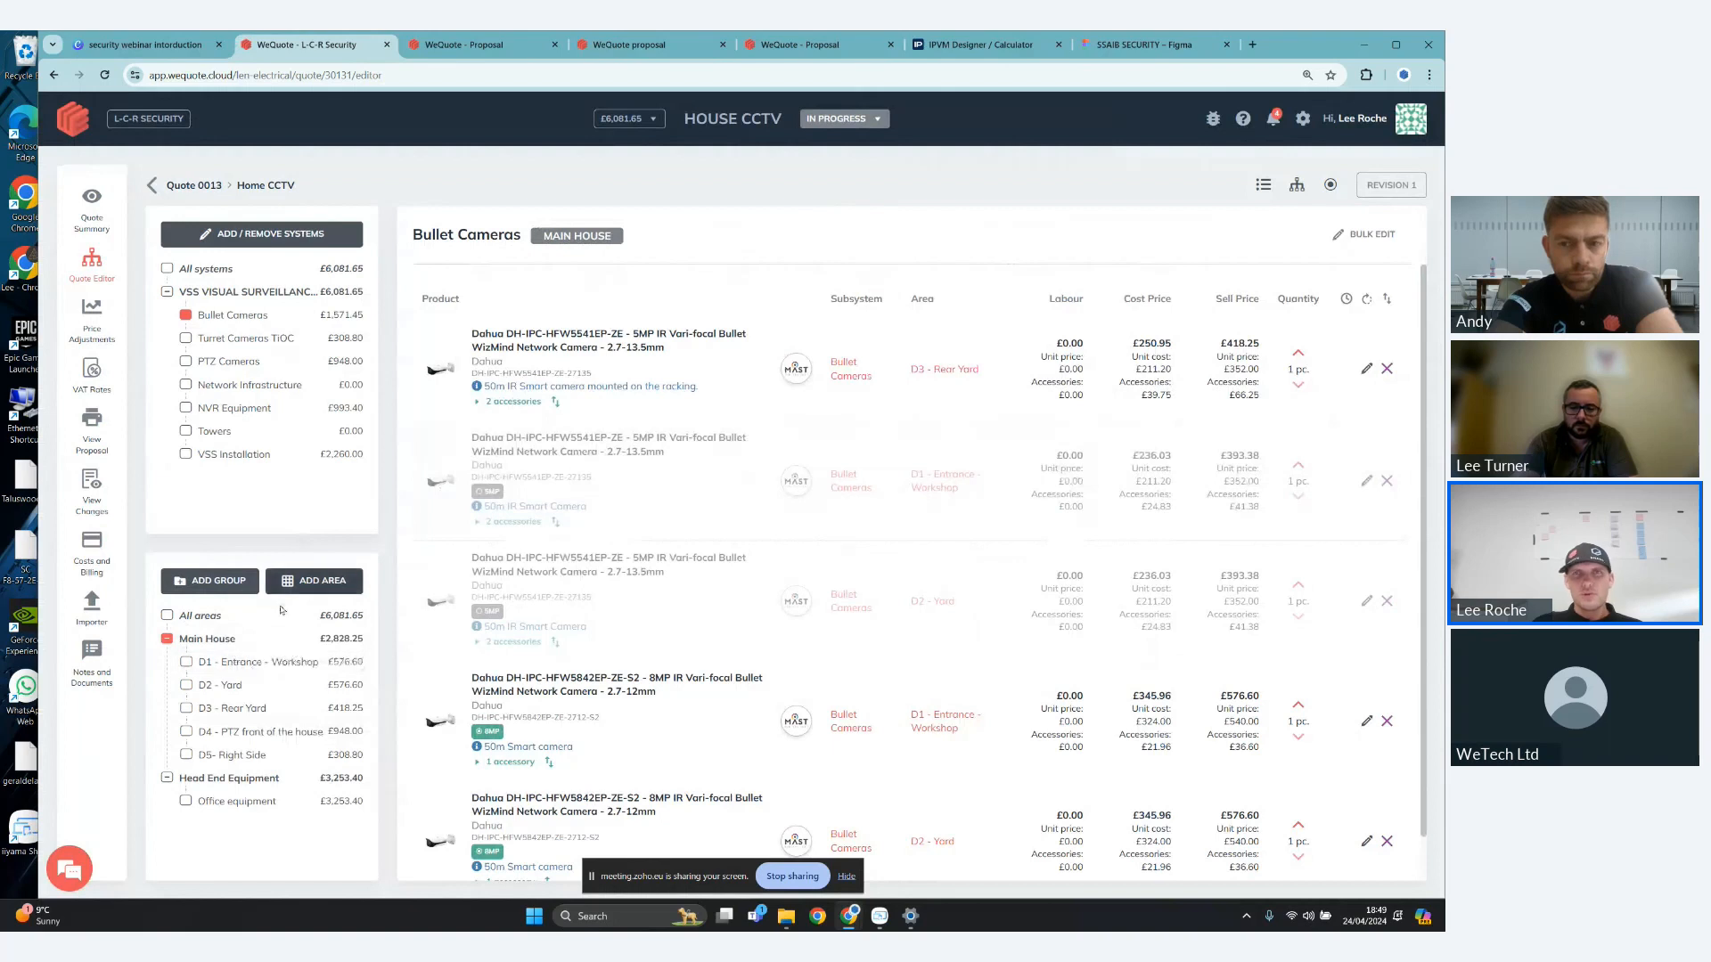
{"action": "left_click", "coordinate": [944, 48]}
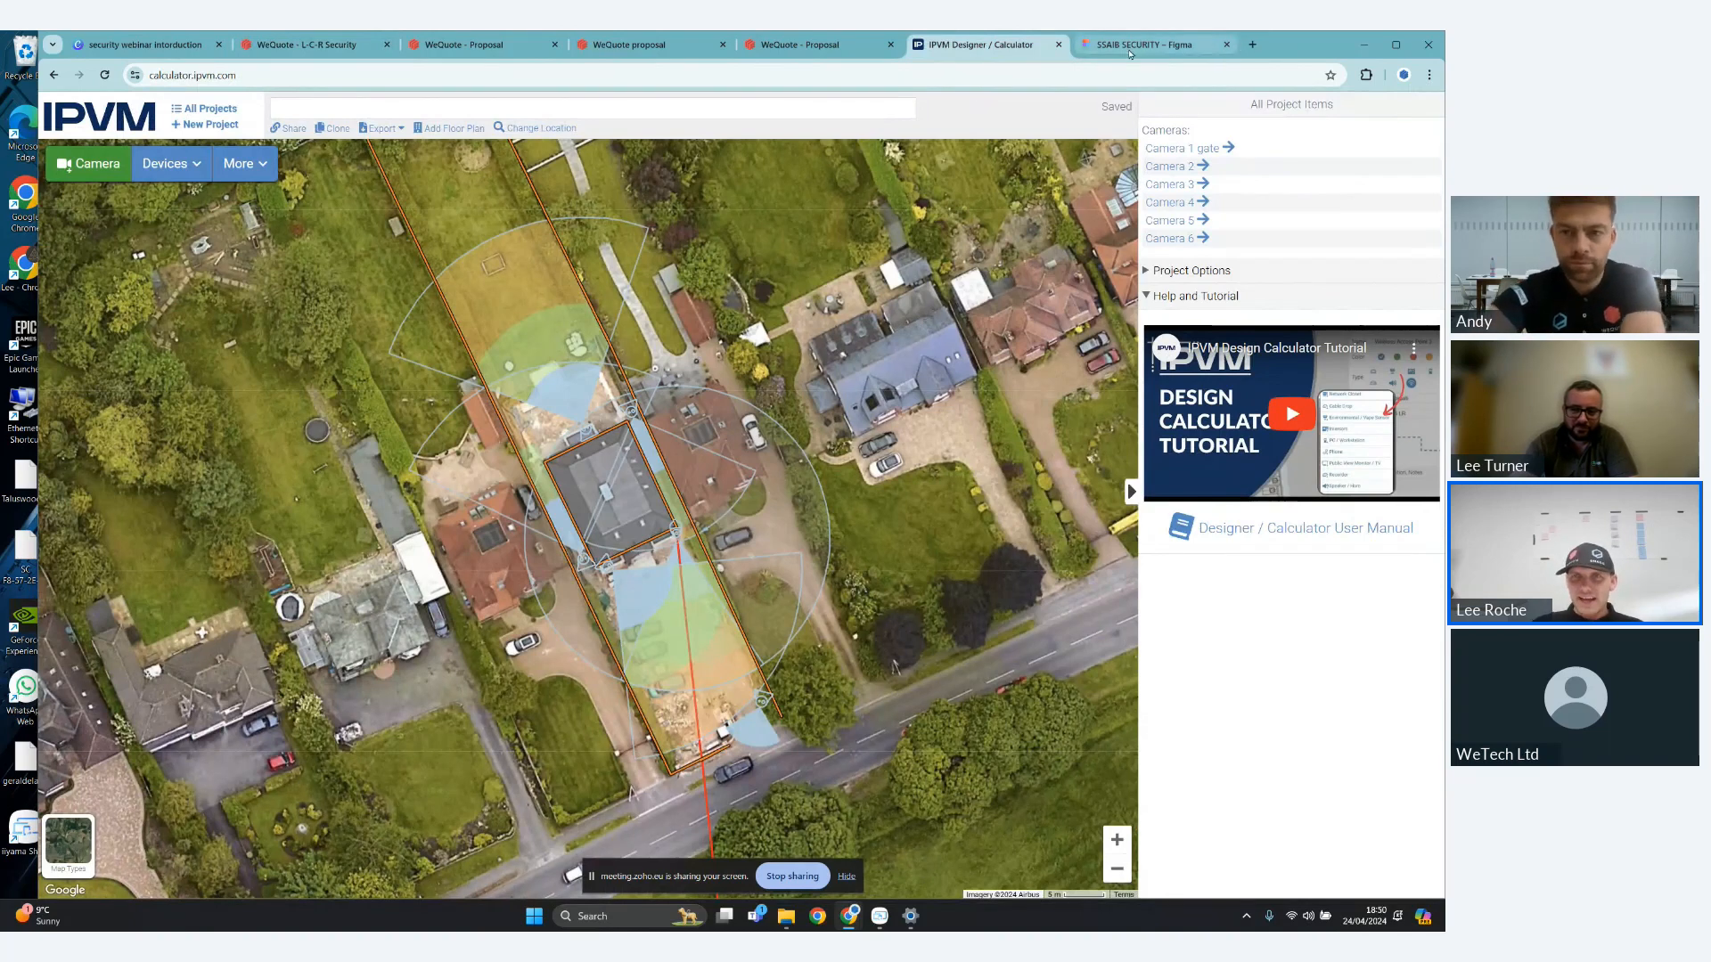
- Switch to the SSAIB SECURITY file in Figma and examine the image of the detect, observe, recognize and identify zones up close
{"action": "mouse_move", "coordinate": [1129, 54]}
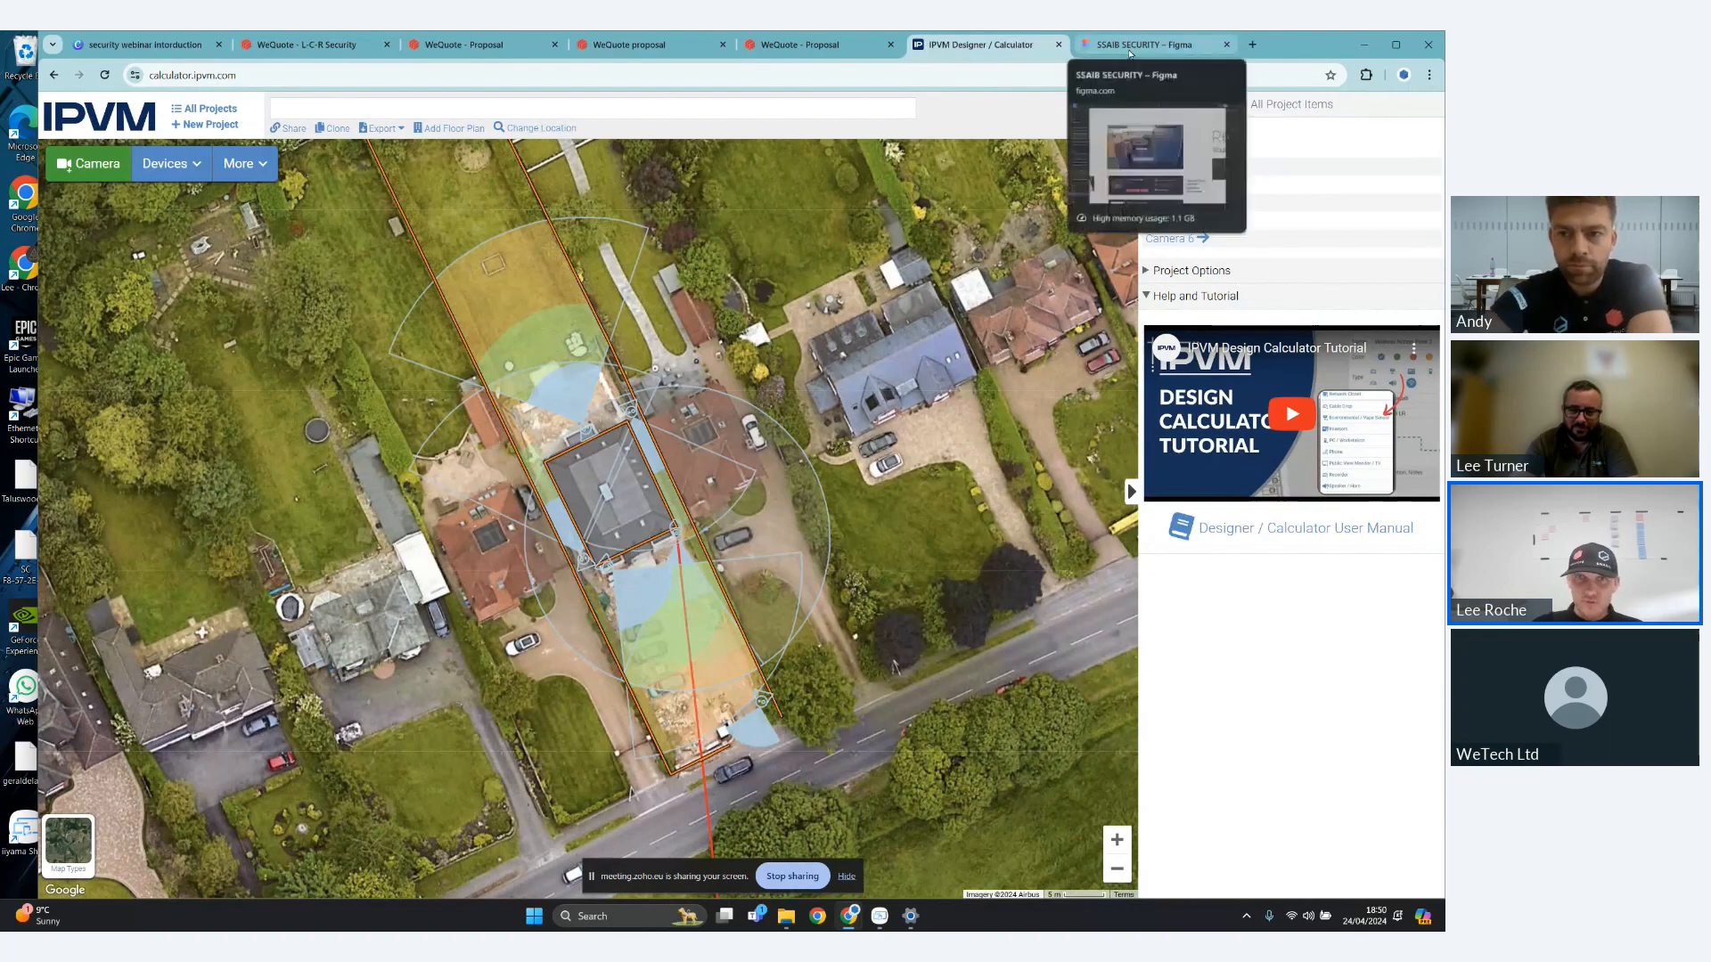
{"action": "left_click", "coordinate": [1130, 50]}
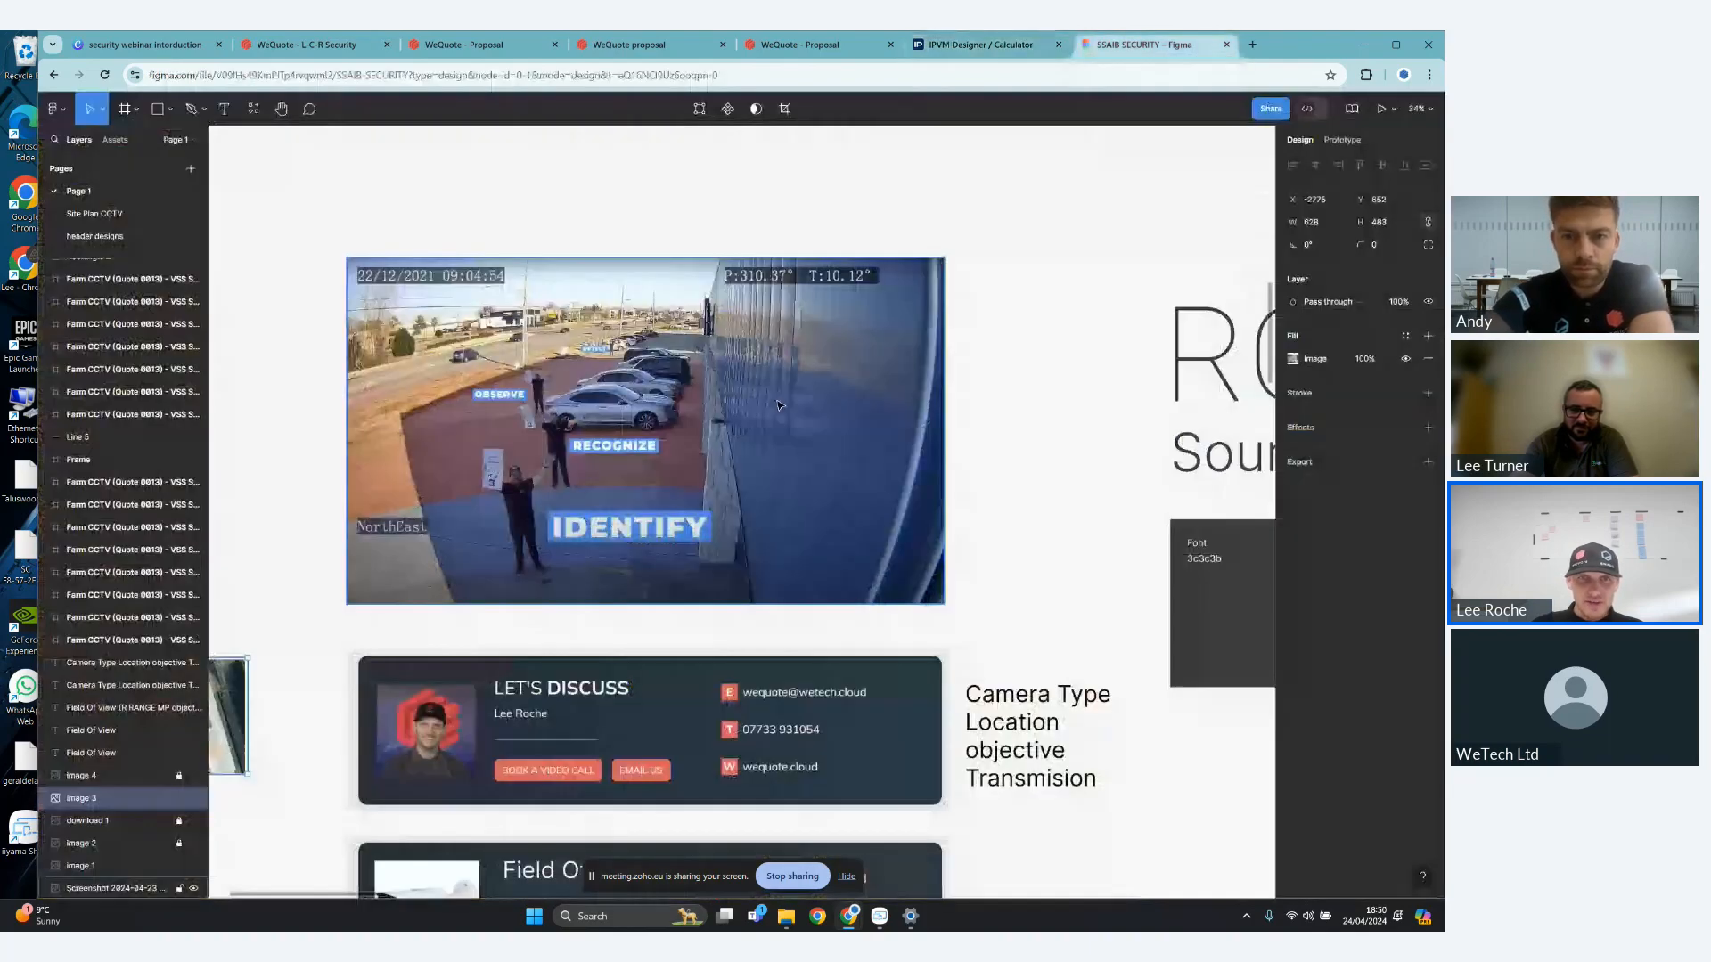
{"action": "scroll", "coordinate": [526, 437], "scroll_direction": "up", "scroll_amount": 3}
{"action": "scroll", "coordinate": [526, 442], "scroll_direction": "up", "scroll_amount": 2}
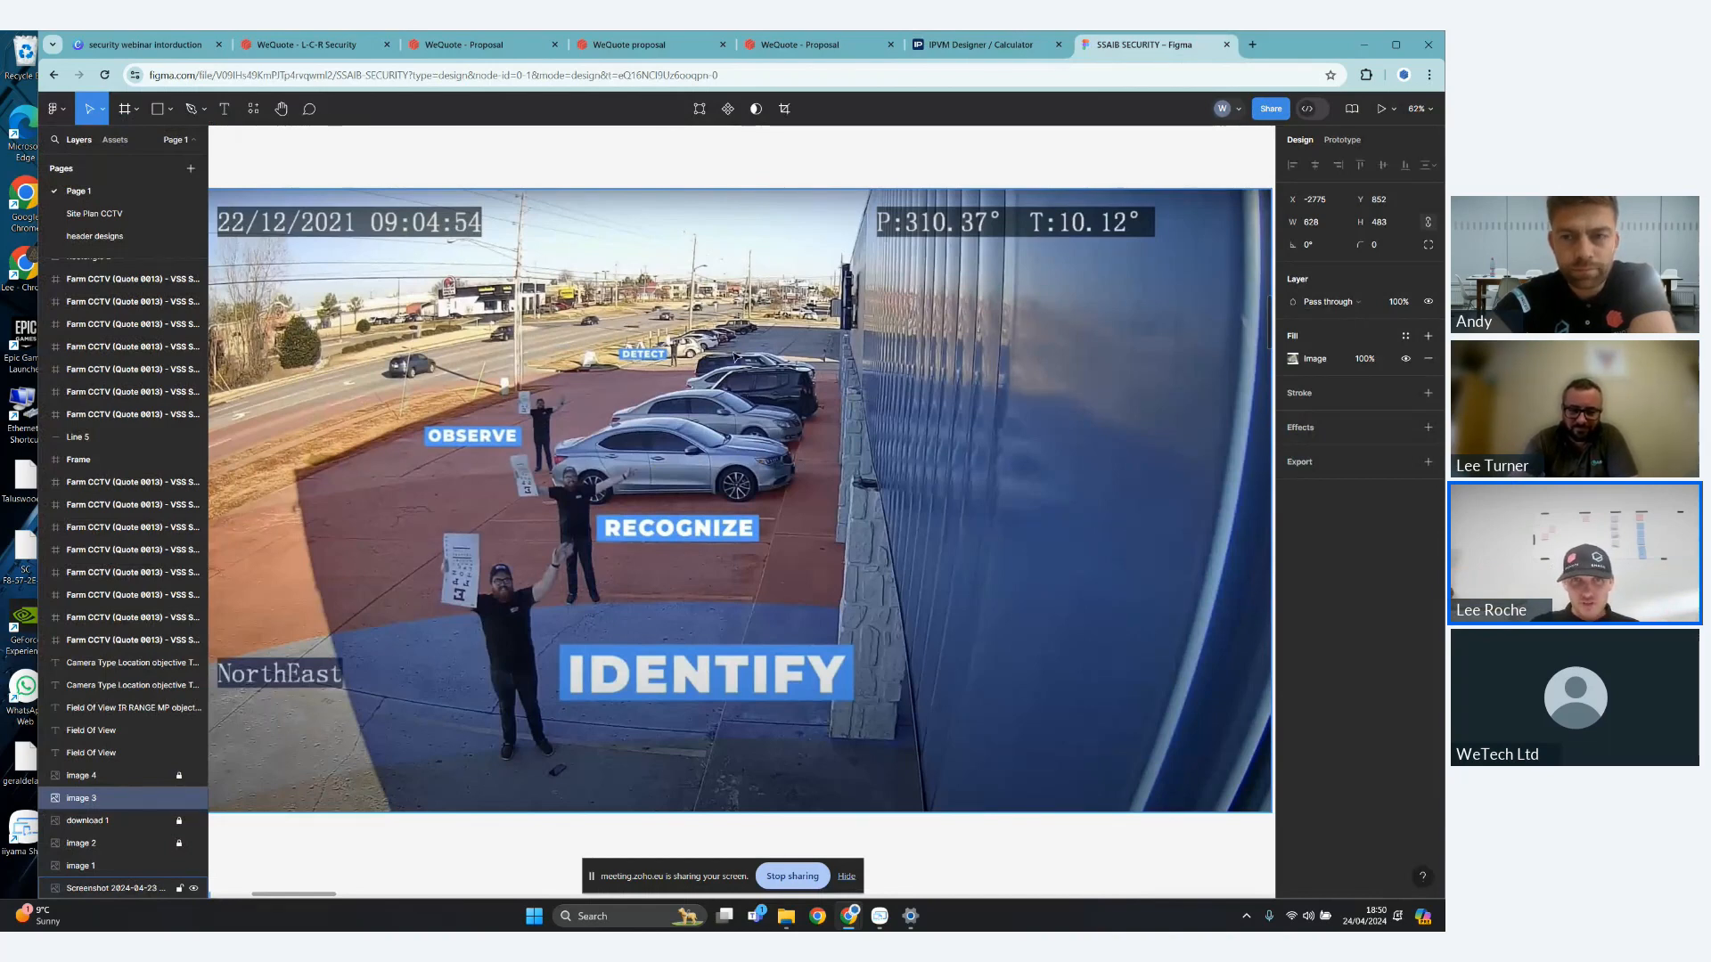
{"action": "scroll", "coordinate": [743, 347], "scroll_direction": "left", "scroll_amount": 1}
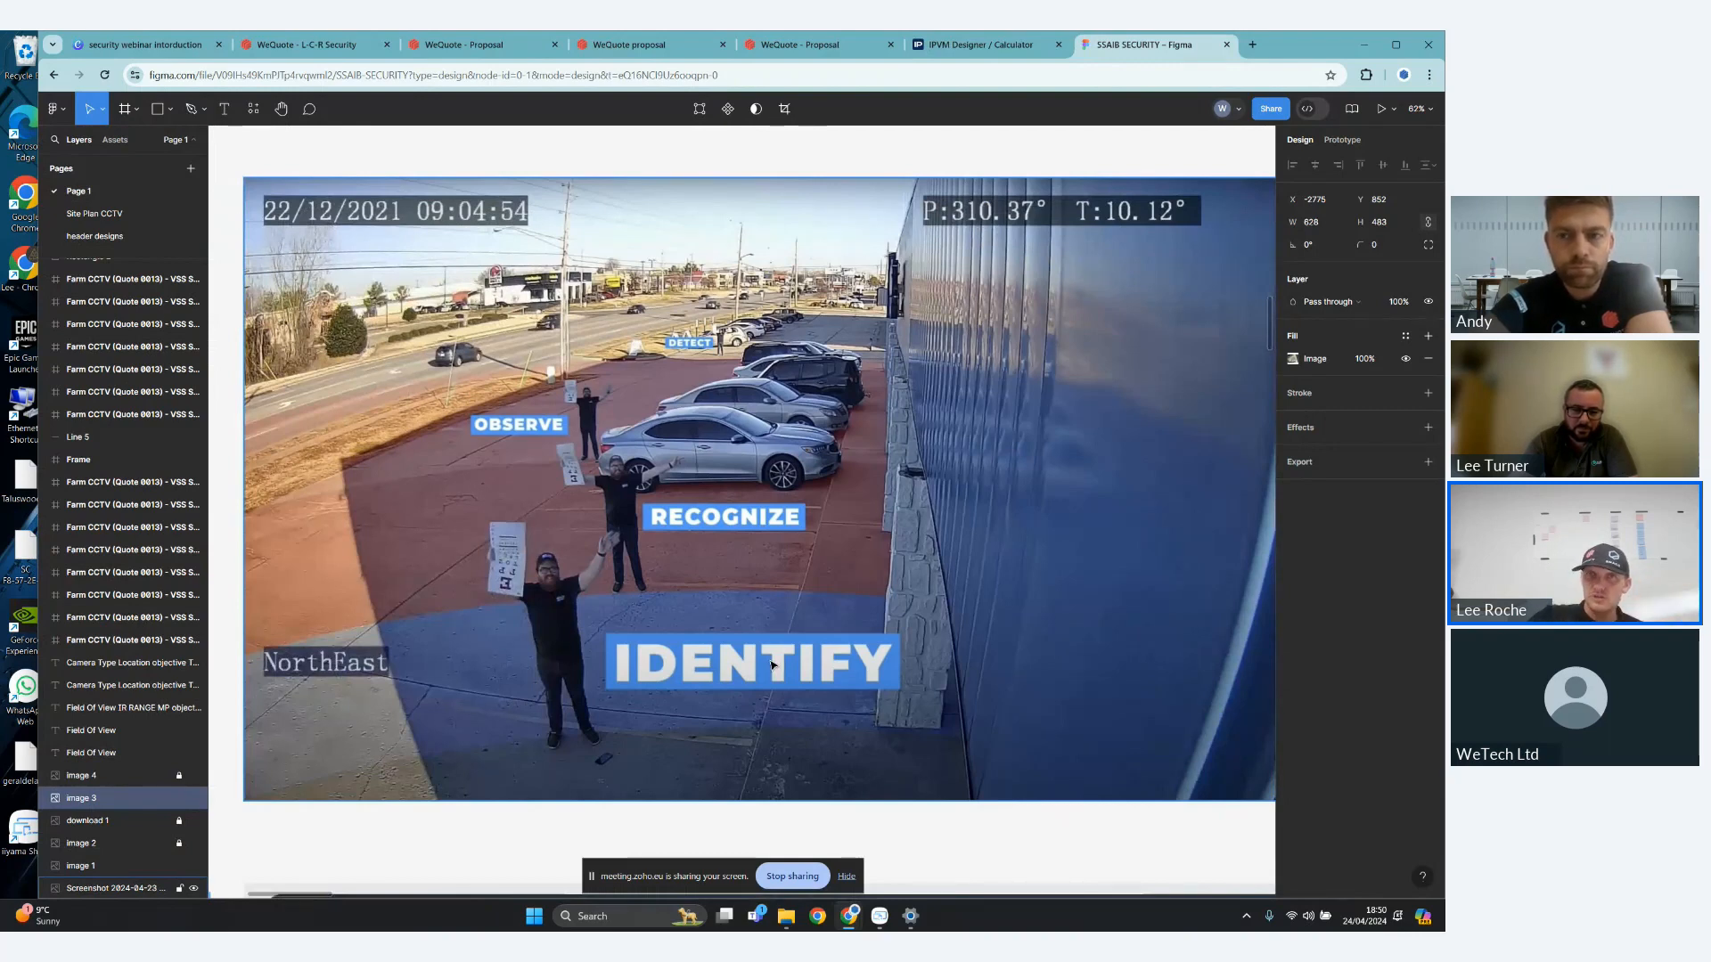
- Return to the IPVM Designer plan and inspect the coverage and simulated views of Camera 1 gate and Camera 5
{"action": "left_click", "coordinate": [989, 50]}
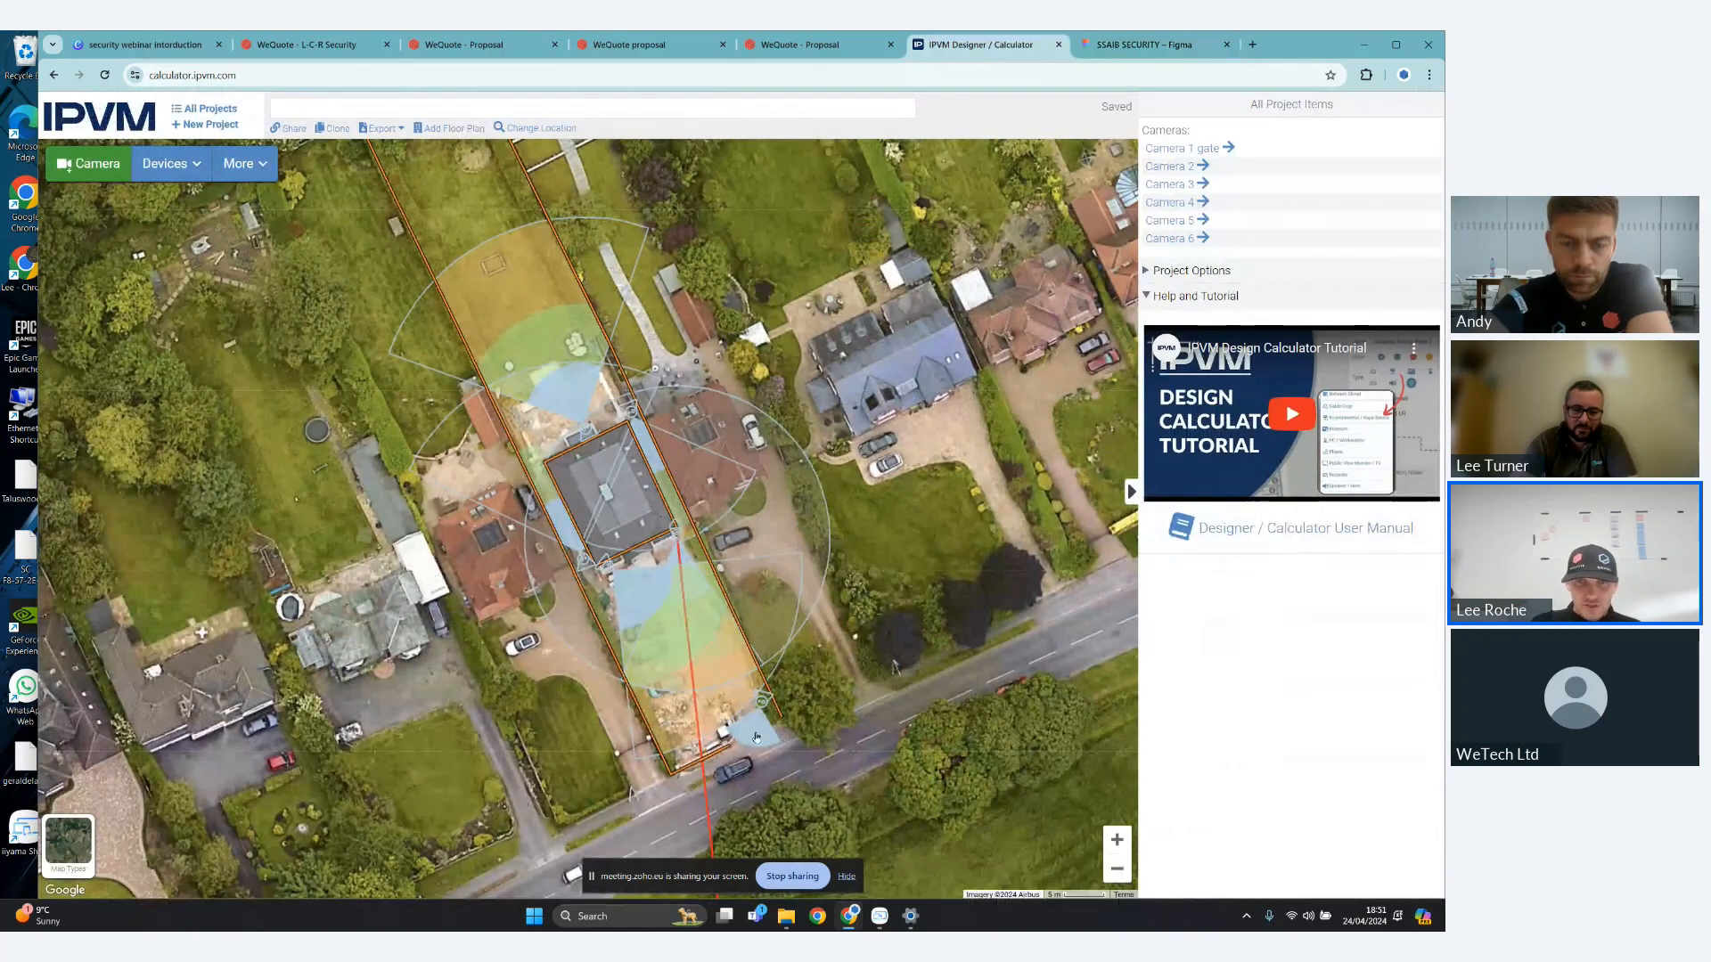
{"action": "left_click", "coordinate": [764, 704]}
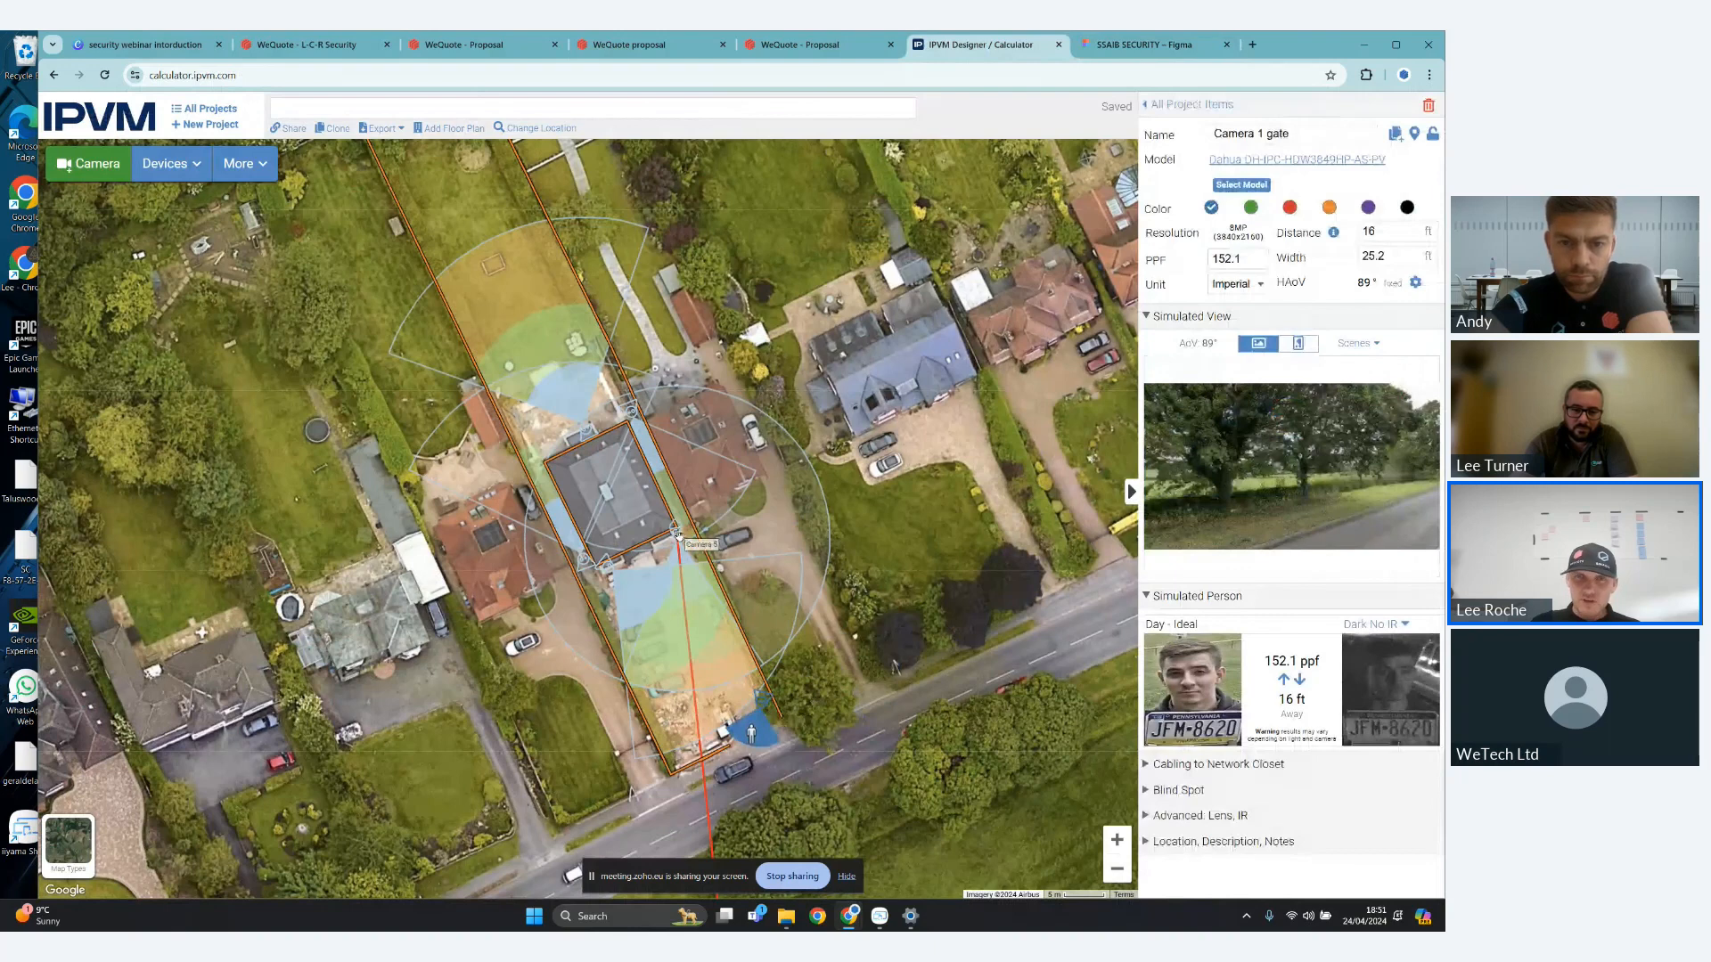
{"action": "left_click", "coordinate": [676, 532]}
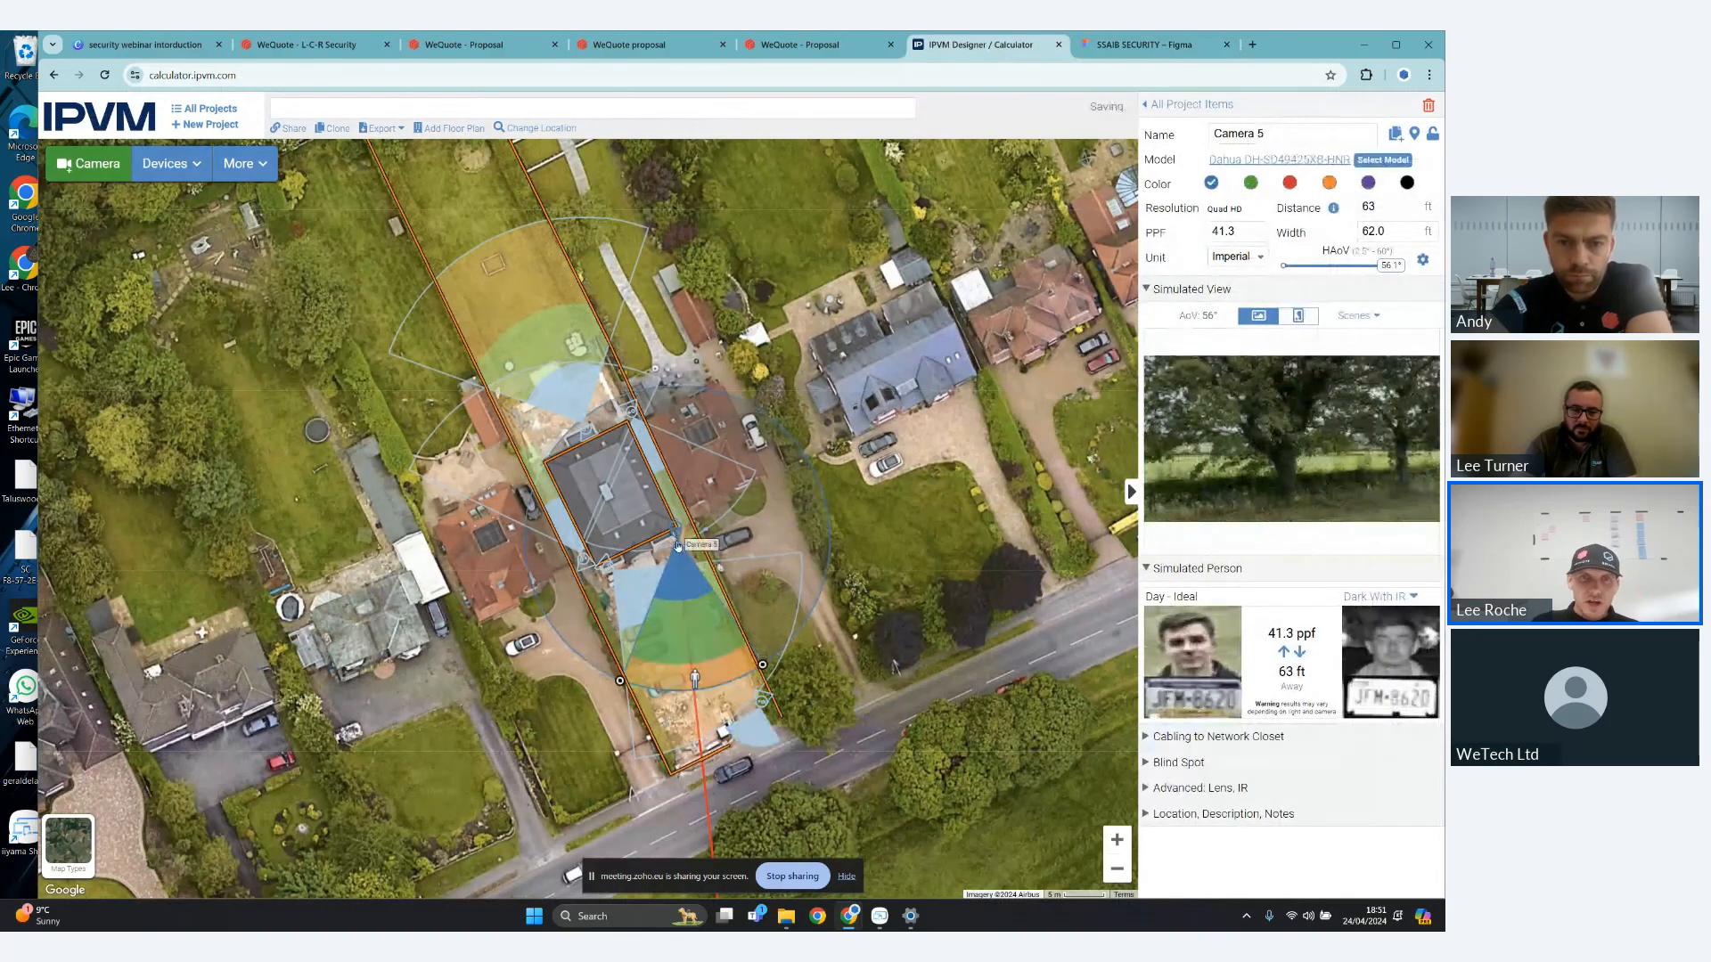
- Inspect the coverage and simulated views of Cameras 6, 3, 2 and 4 on the site plan, and return to the list of all project items
{"action": "left_click", "coordinate": [611, 572]}
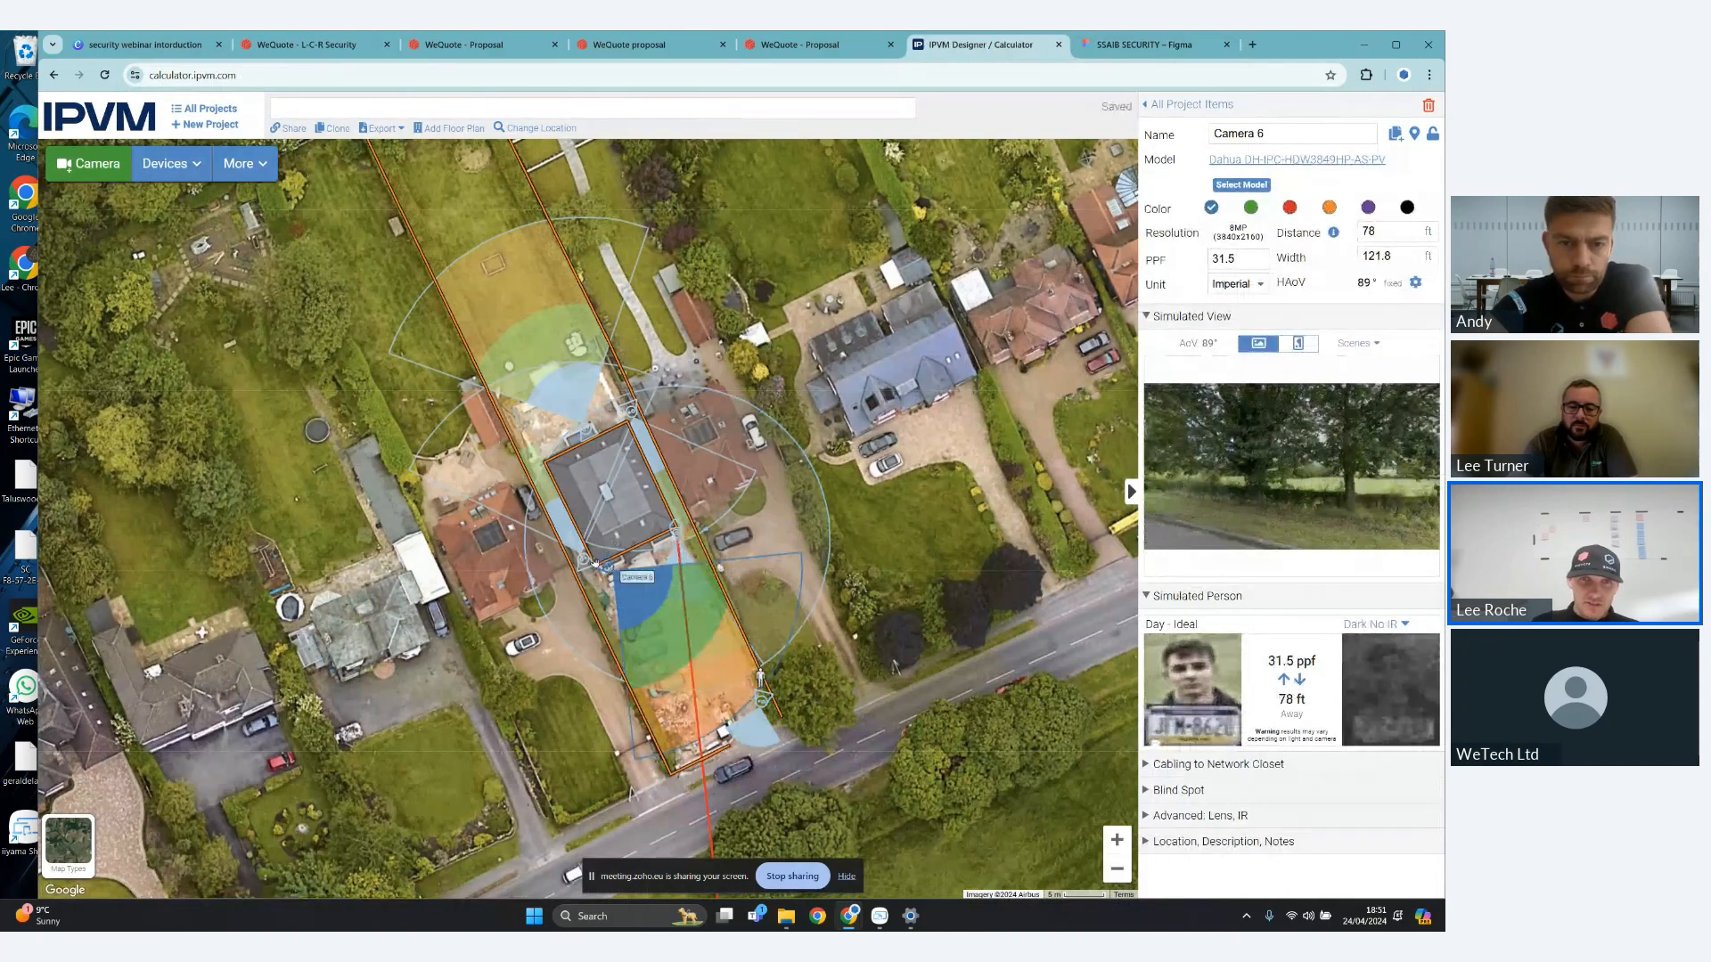
{"action": "left_click", "coordinate": [581, 541]}
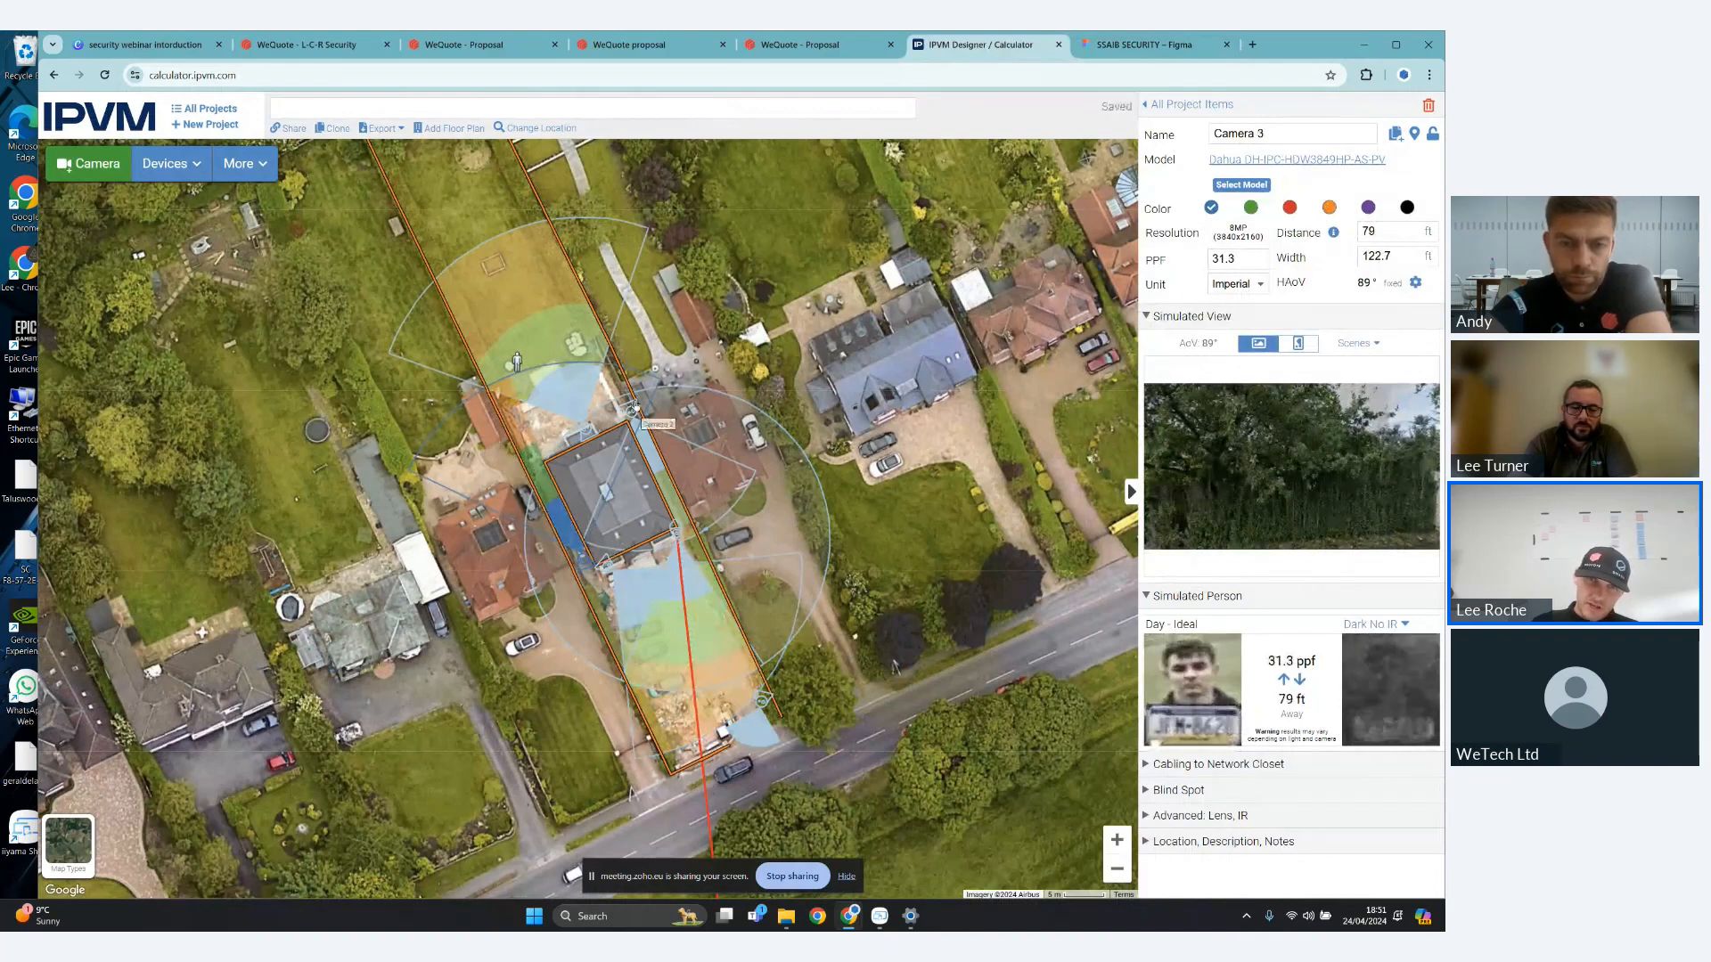
{"action": "left_click", "coordinate": [634, 409]}
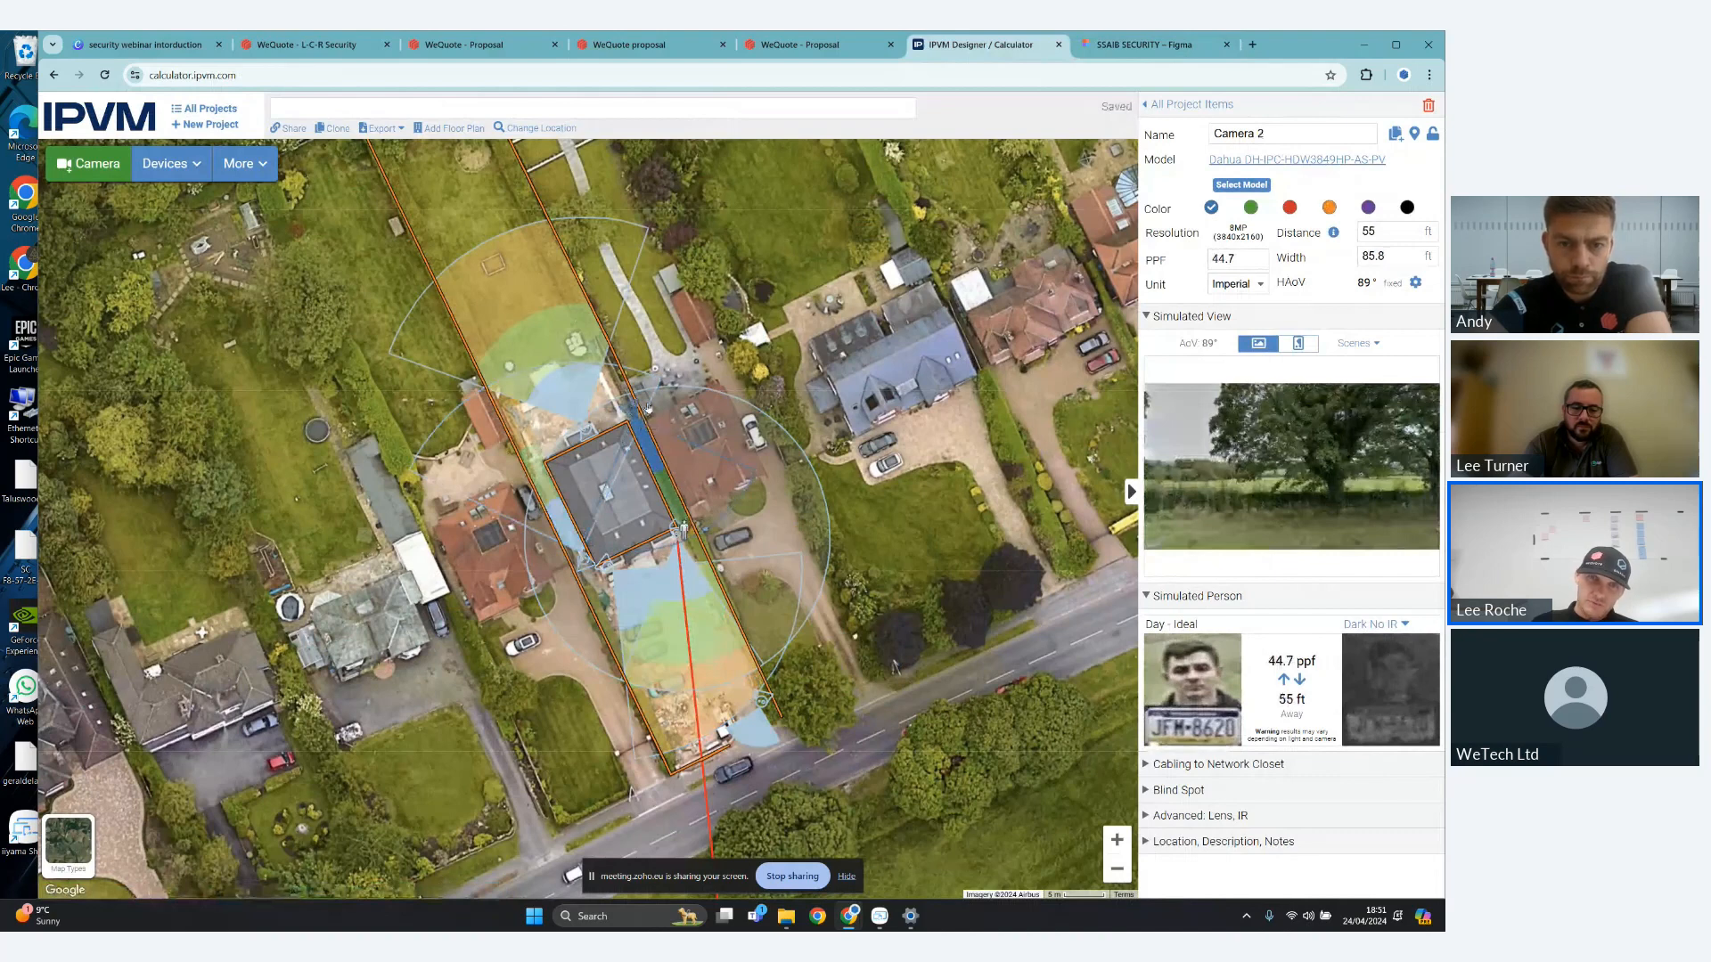
{"action": "left_click", "coordinate": [585, 431]}
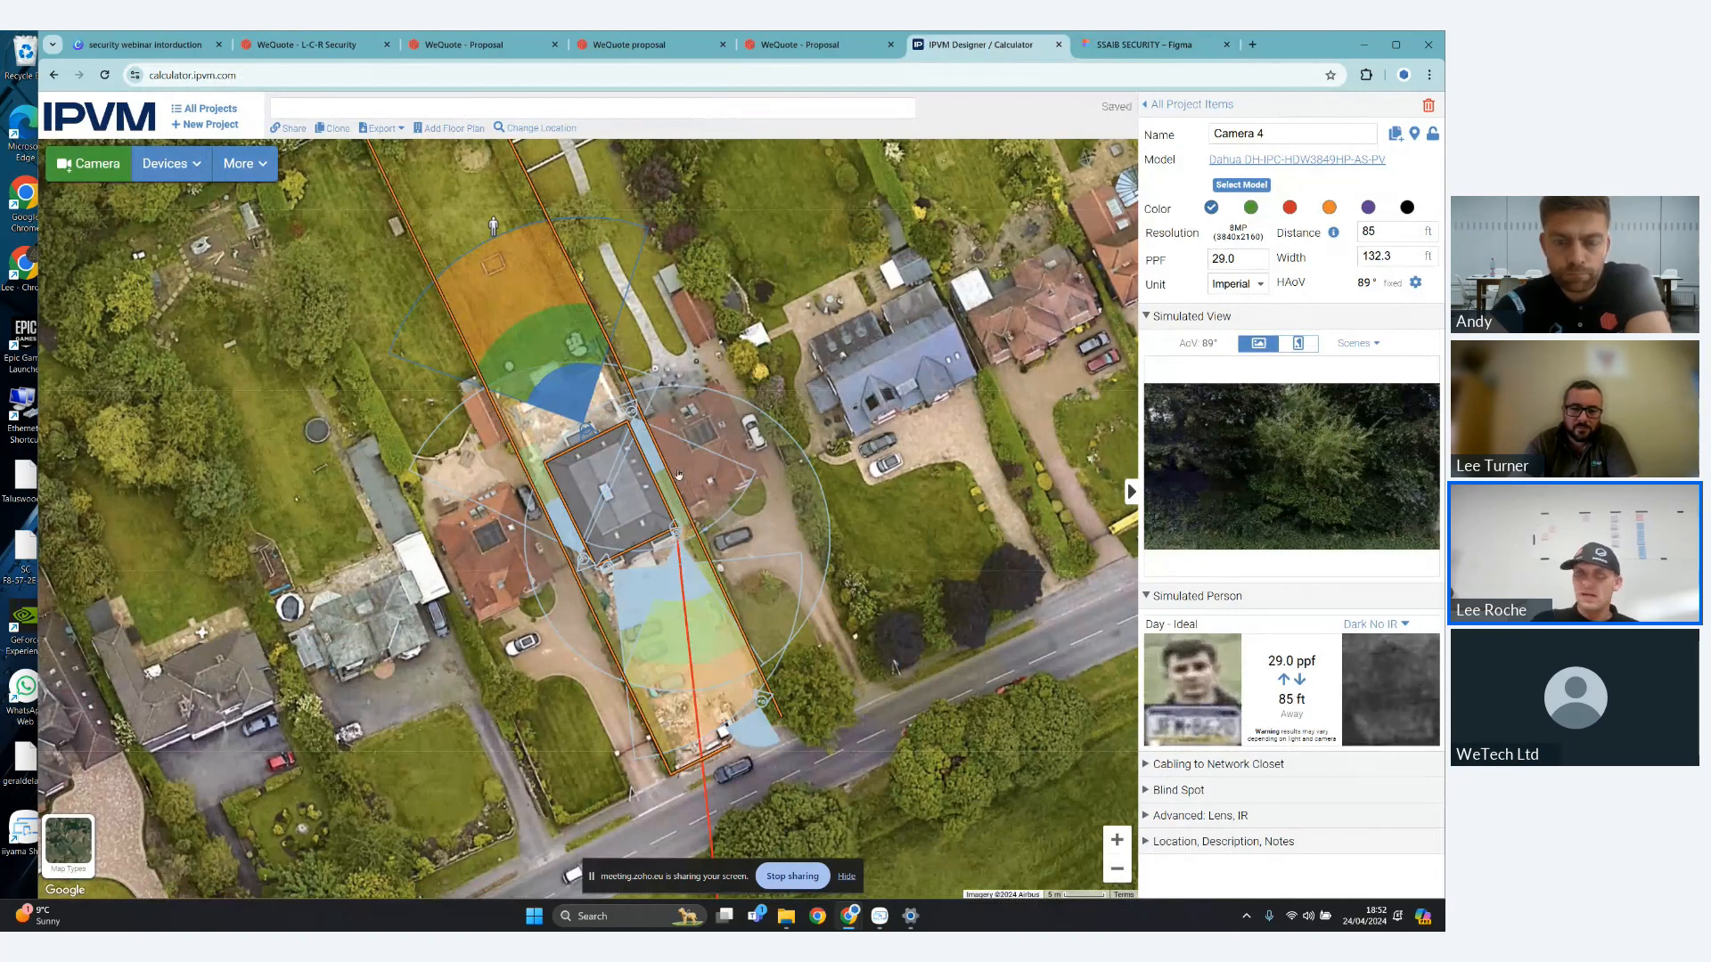
{"action": "left_click", "coordinate": [1189, 104]}
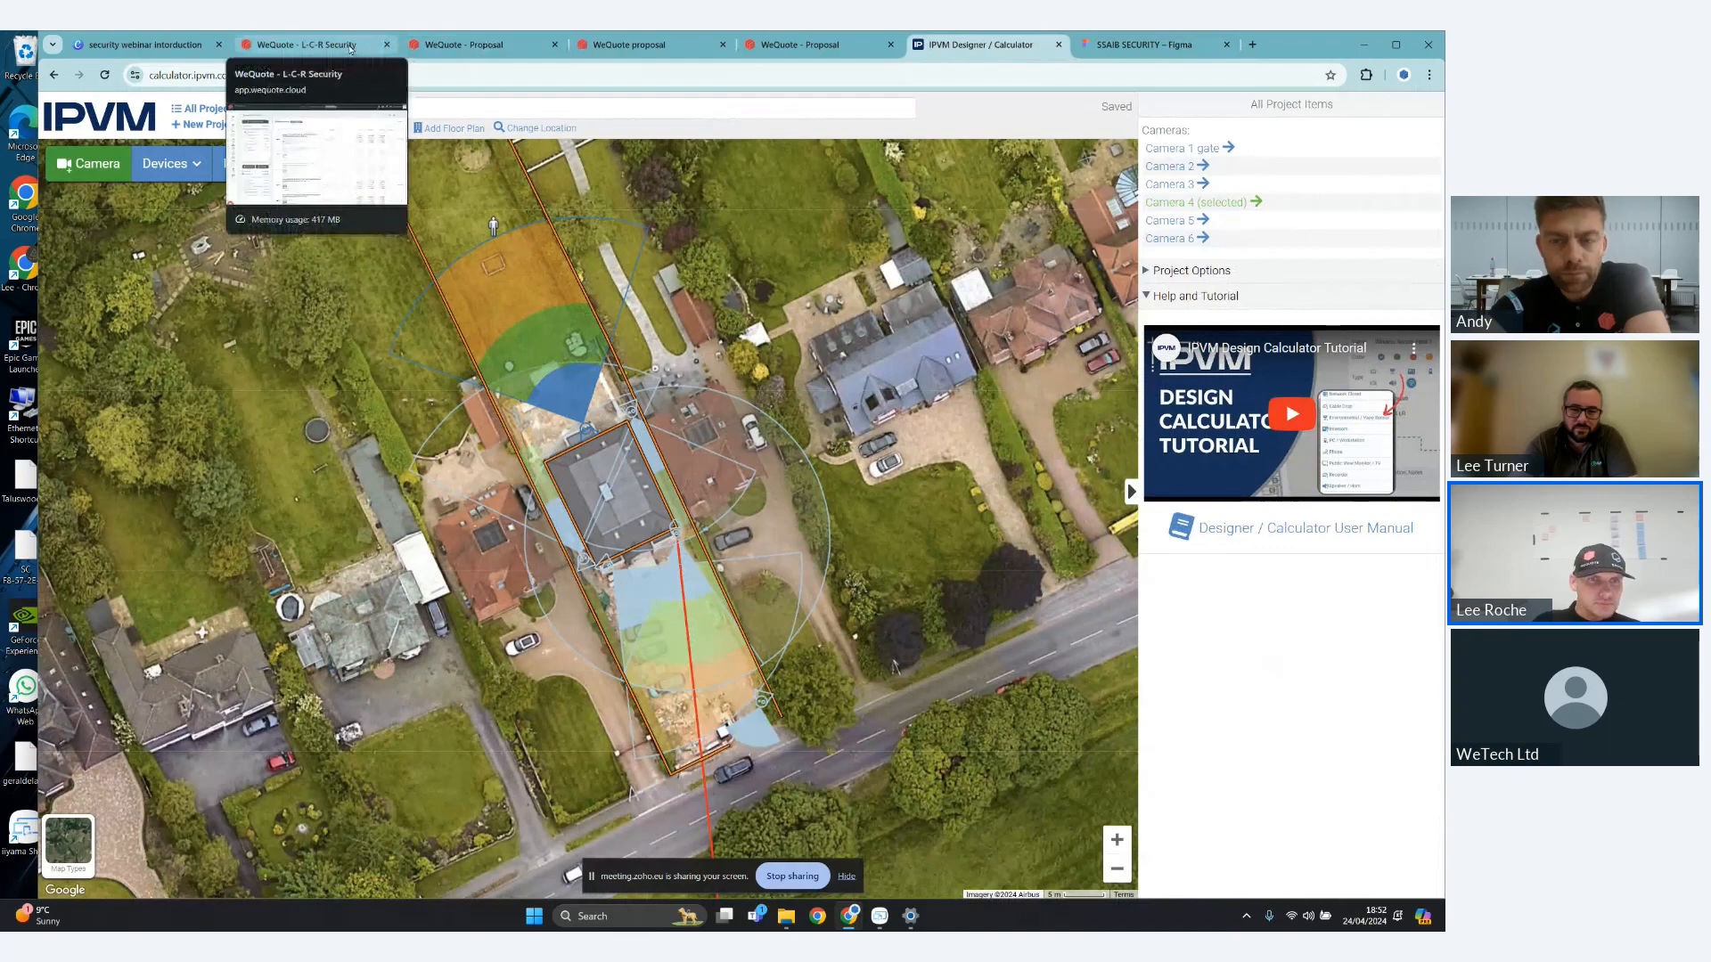
- Switch to the WeQuote L-C-R Security quote and rename the area D1 - Entrance - Workshop as "D1 - Gates"
{"action": "left_click", "coordinate": [350, 49]}
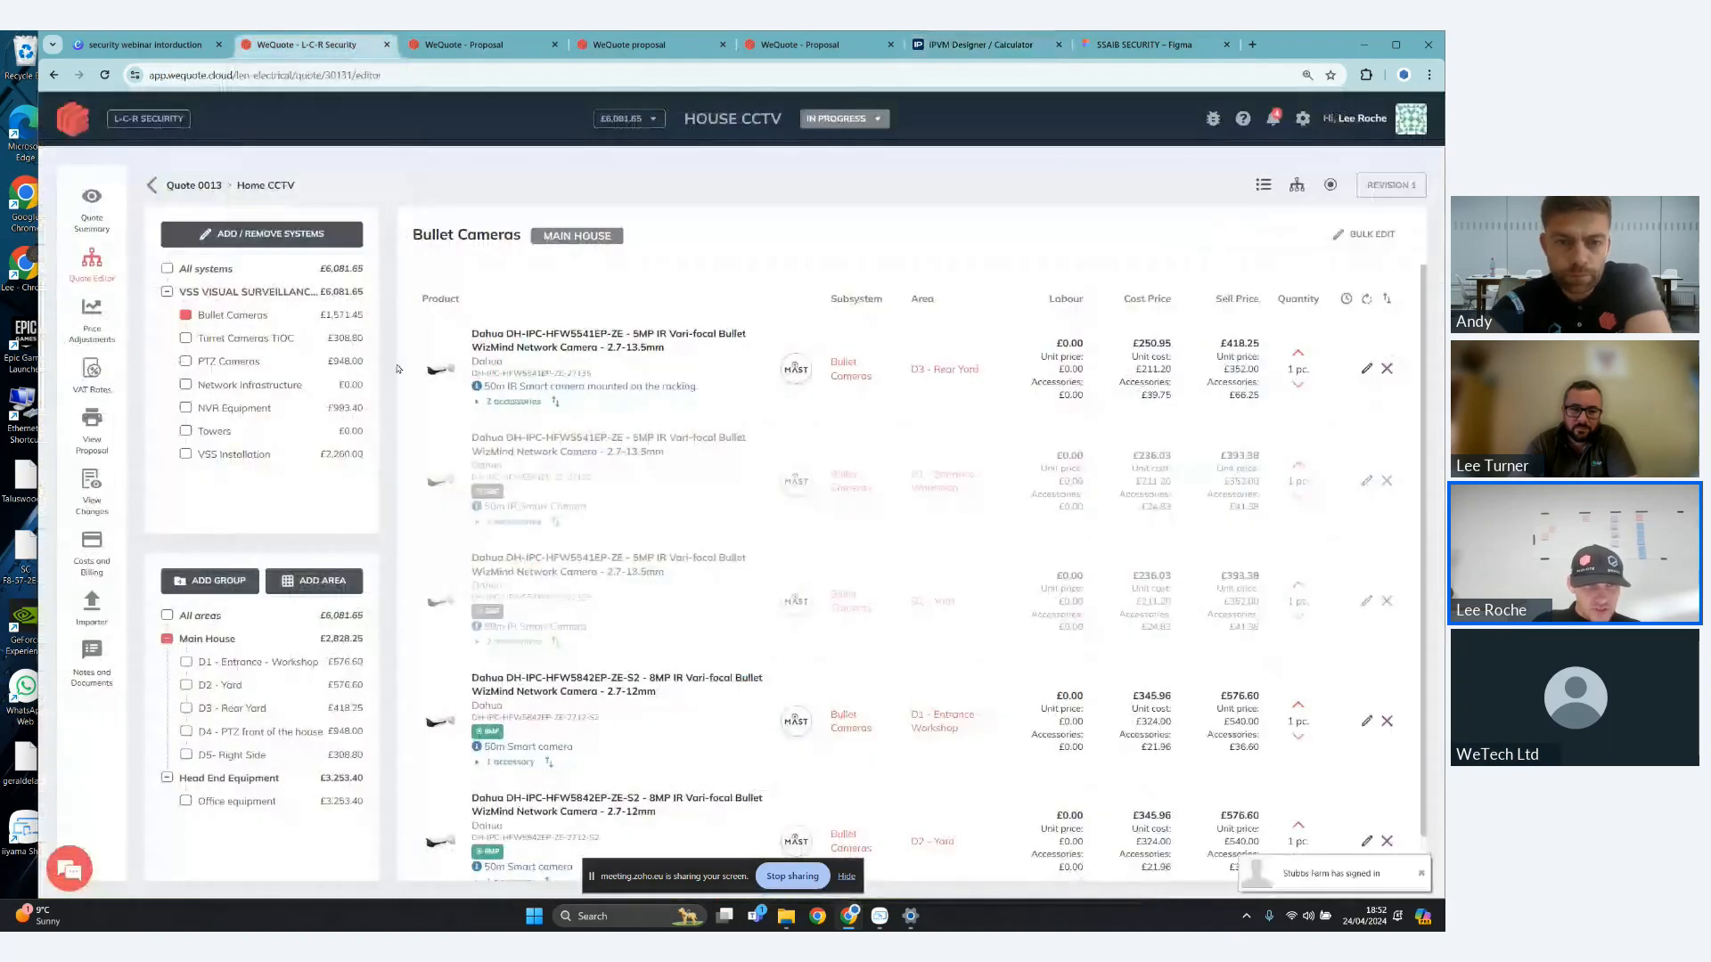
{"action": "left_click", "coordinate": [270, 661]}
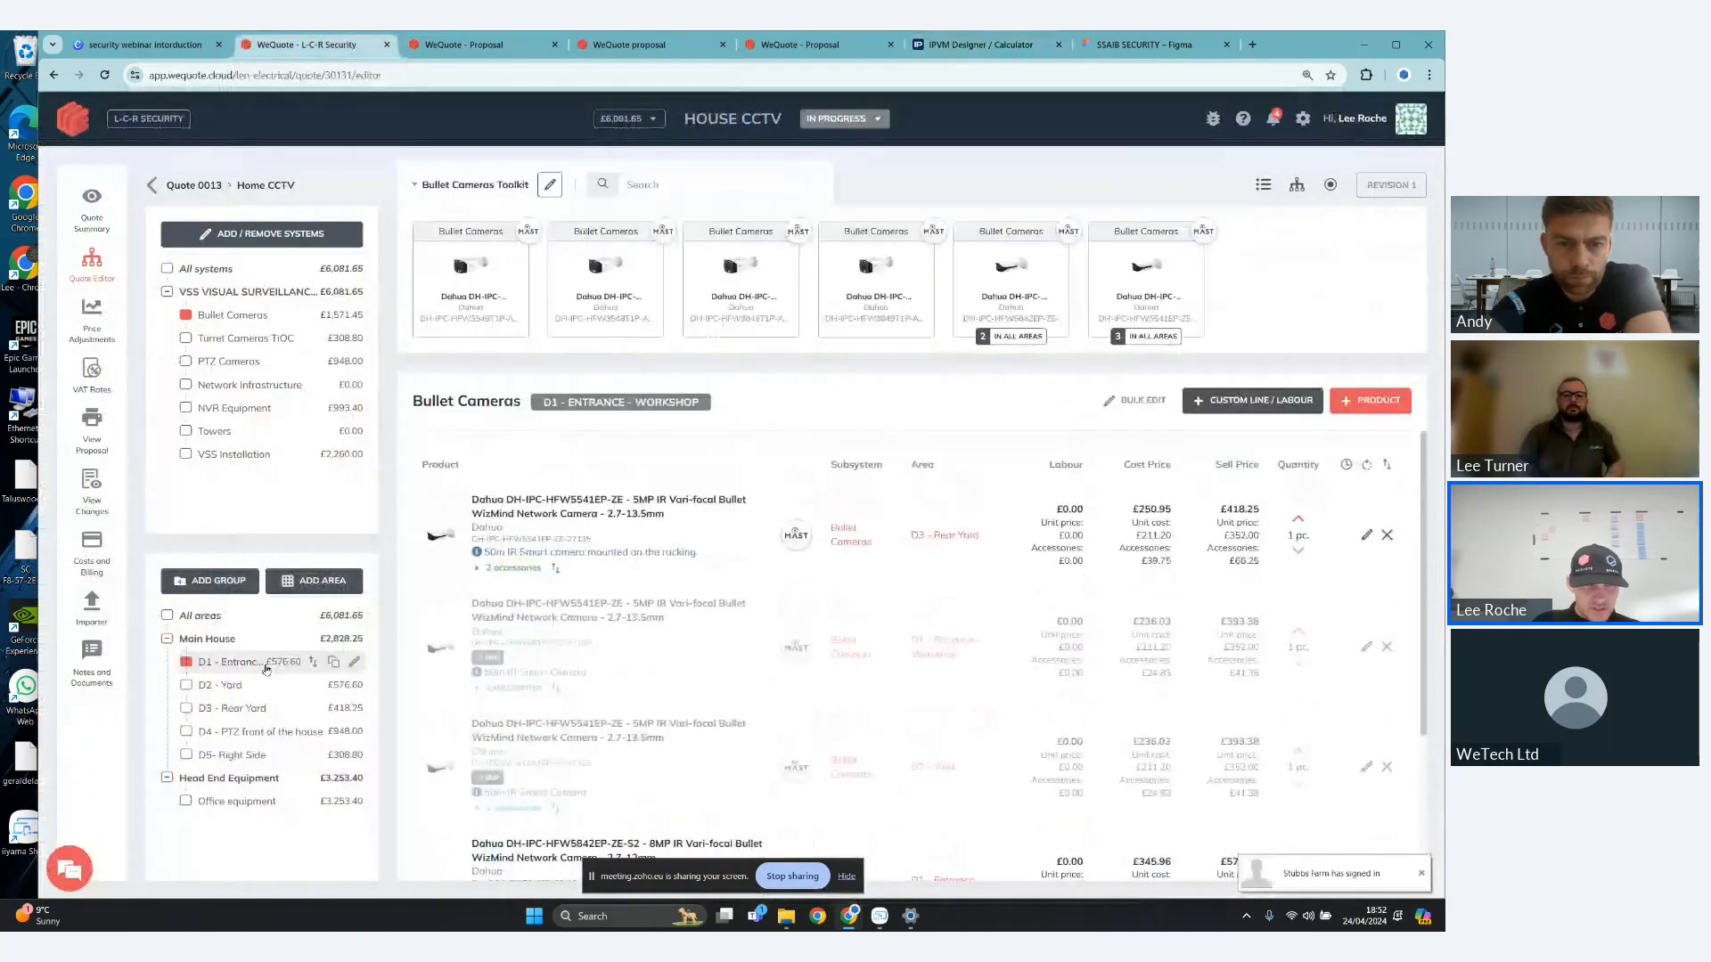
{"action": "mouse_move", "coordinate": [355, 664]}
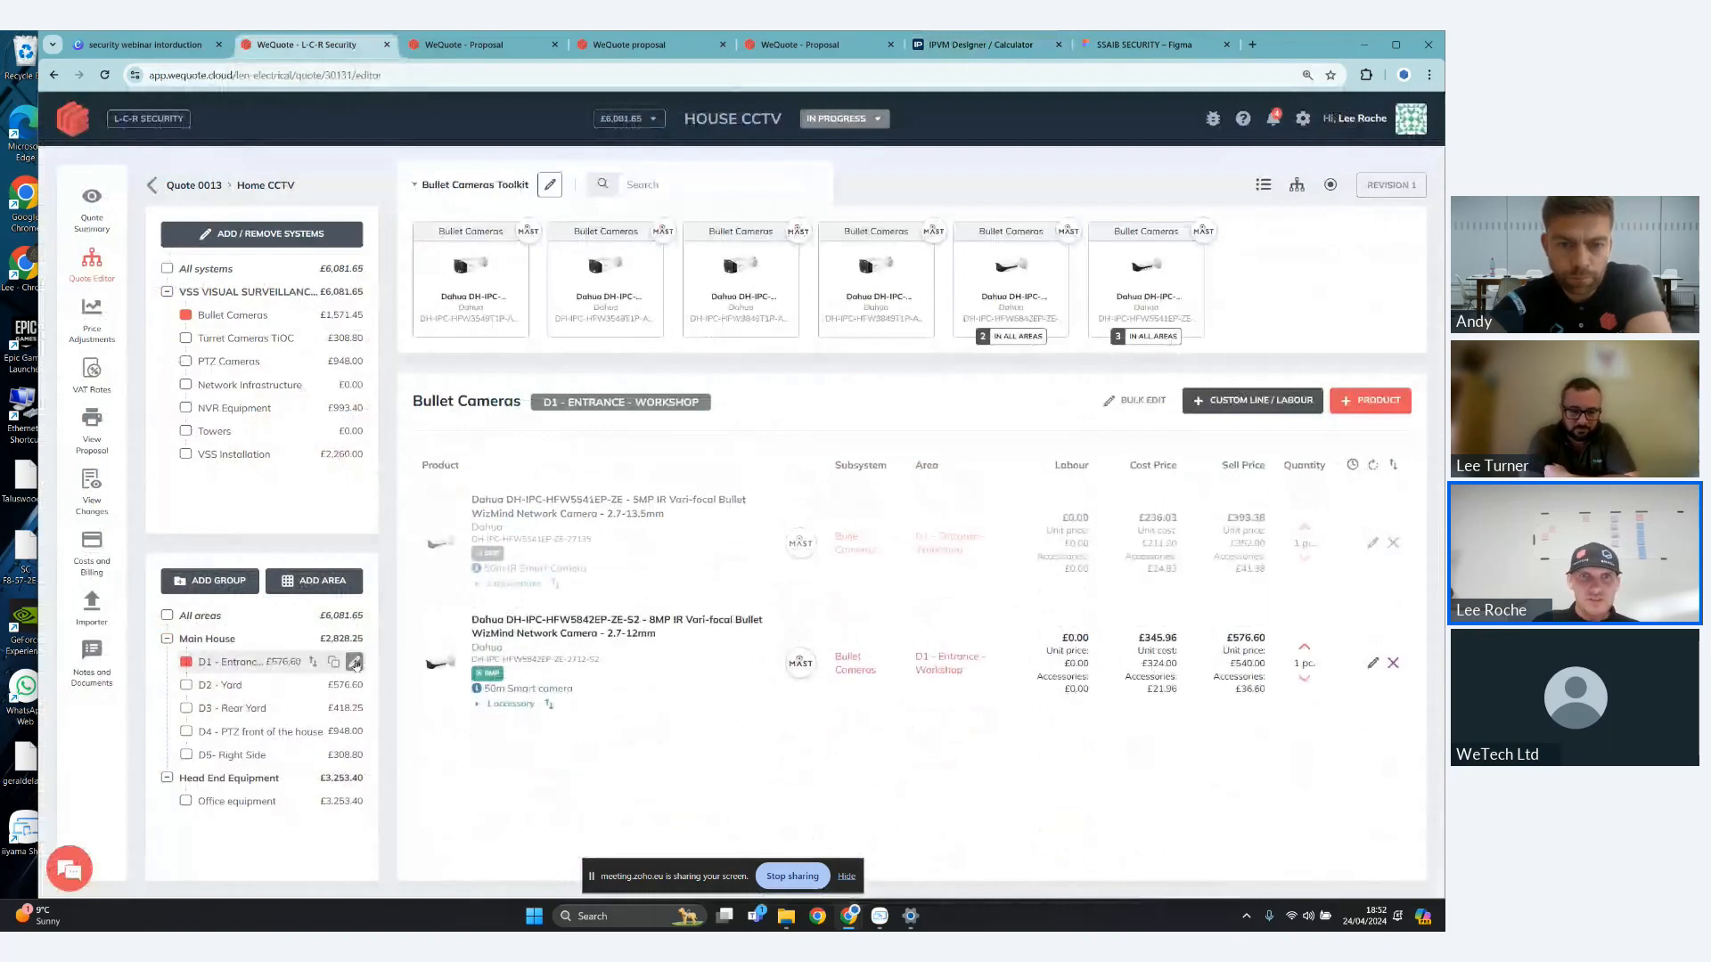
{"action": "left_click", "coordinate": [354, 662]}
{"action": "key", "text": "BackSpace"}
{"action": "key", "text": "BackSpace"}
{"action": "key", "text": "BackSpace"}
{"action": "key", "text": "BackSpace"}
{"action": "key", "text": "BackSpace"}
{"action": "key", "text": "BackSpace"}
{"action": "key", "text": "BackSpace"}
{"action": "key", "text": "BackSpace"}
{"action": "key", "text": "BackSpace"}
{"action": "key", "text": "BackSpace"}
{"action": "key", "text": "BackSpace"}
{"action": "key", "text": "BackSpace"}
{"action": "key", "text": "BackSpace"}
{"action": "key", "text": "BackSpace"}
{"action": "key", "text": "BackSpace"}
{"action": "key", "text": "BackSpace"}
{"action": "key", "text": "BackSpace"}
{"action": "key", "text": "BackSpace"}
{"action": "key", "text": "BackSpace"}
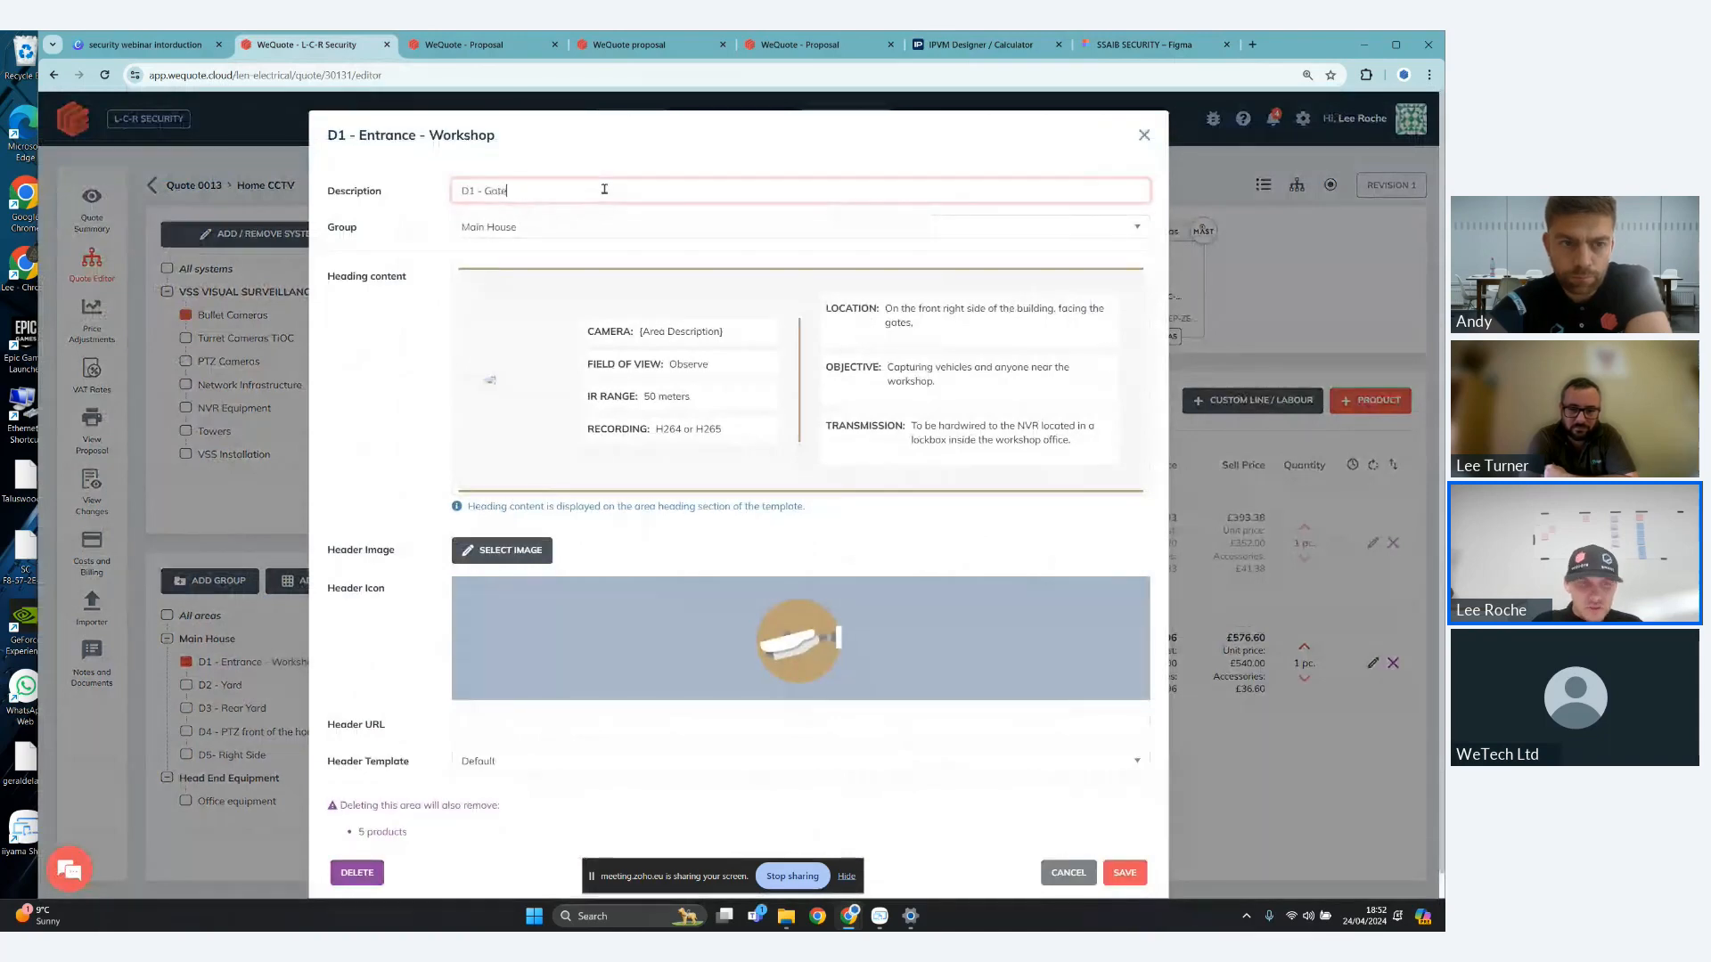
{"action": "left_click", "coordinate": [1142, 871]}
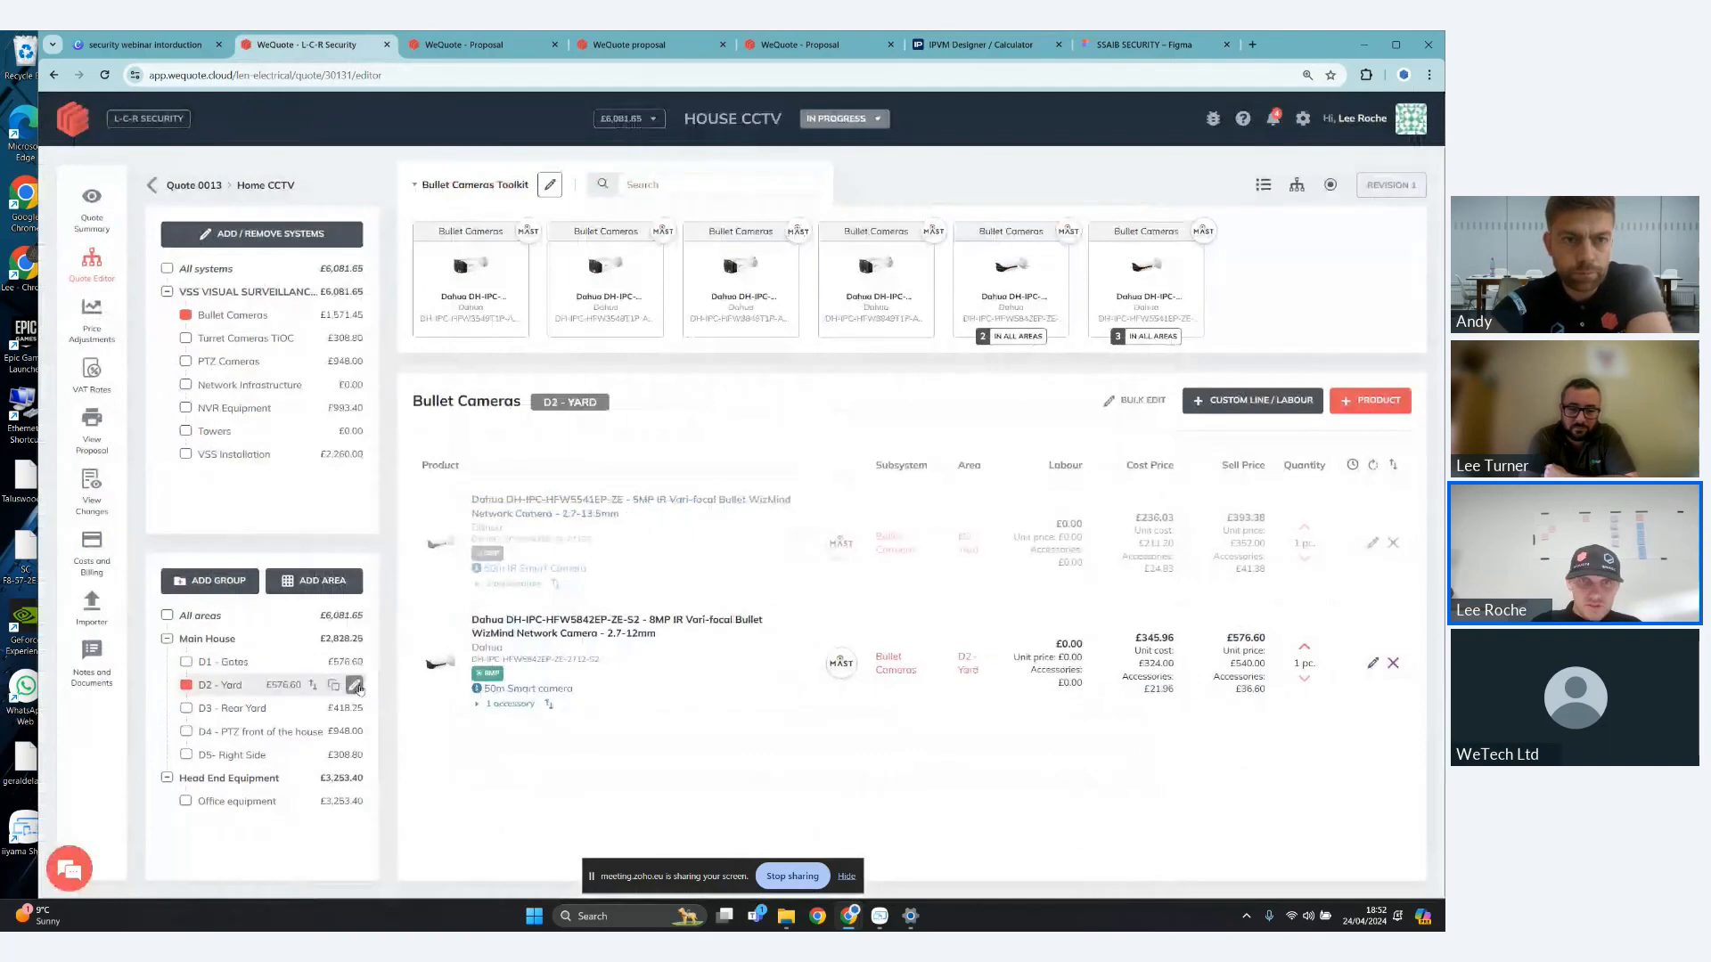
- Rename the D2 - Yard area in the Main House group as "D2 -front Left" and save it
{"action": "left_click", "coordinate": [354, 685]}
{"action": "key", "text": "BackSpace"}
{"action": "key", "text": "BackSpace"}
{"action": "key", "text": "BackSpace"}
{"action": "key", "text": "BackSpace"}
{"action": "key", "text": "BackSpace"}
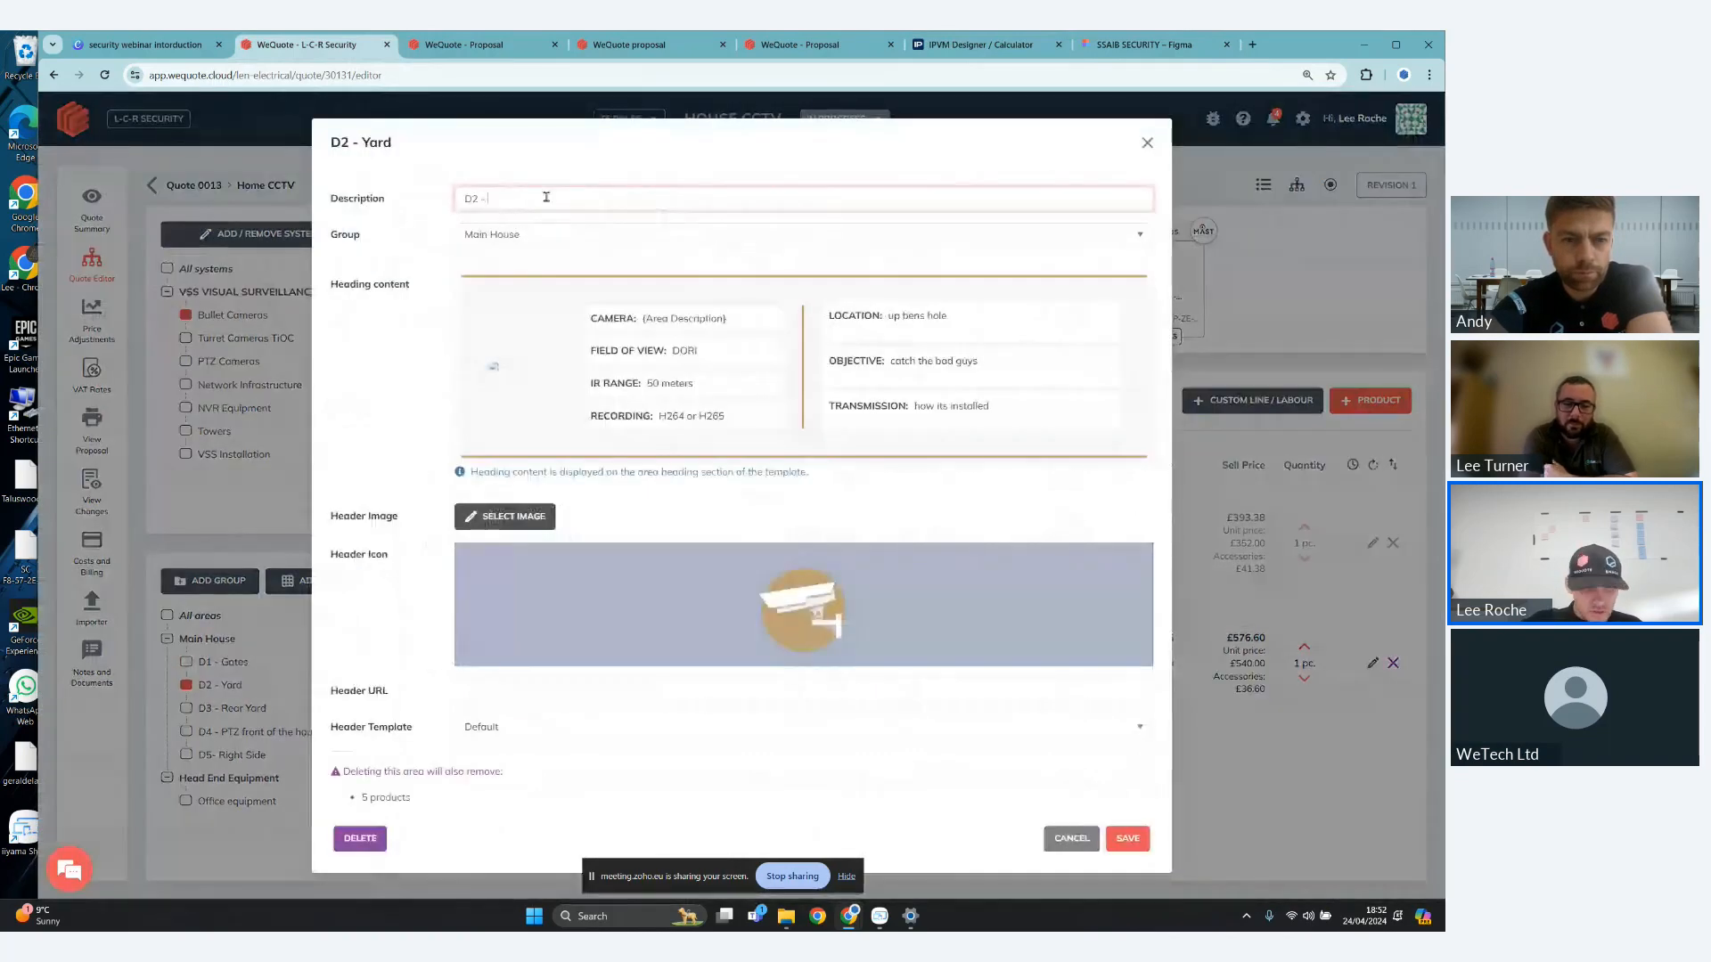
{"action": "type", "text": "front Left"}
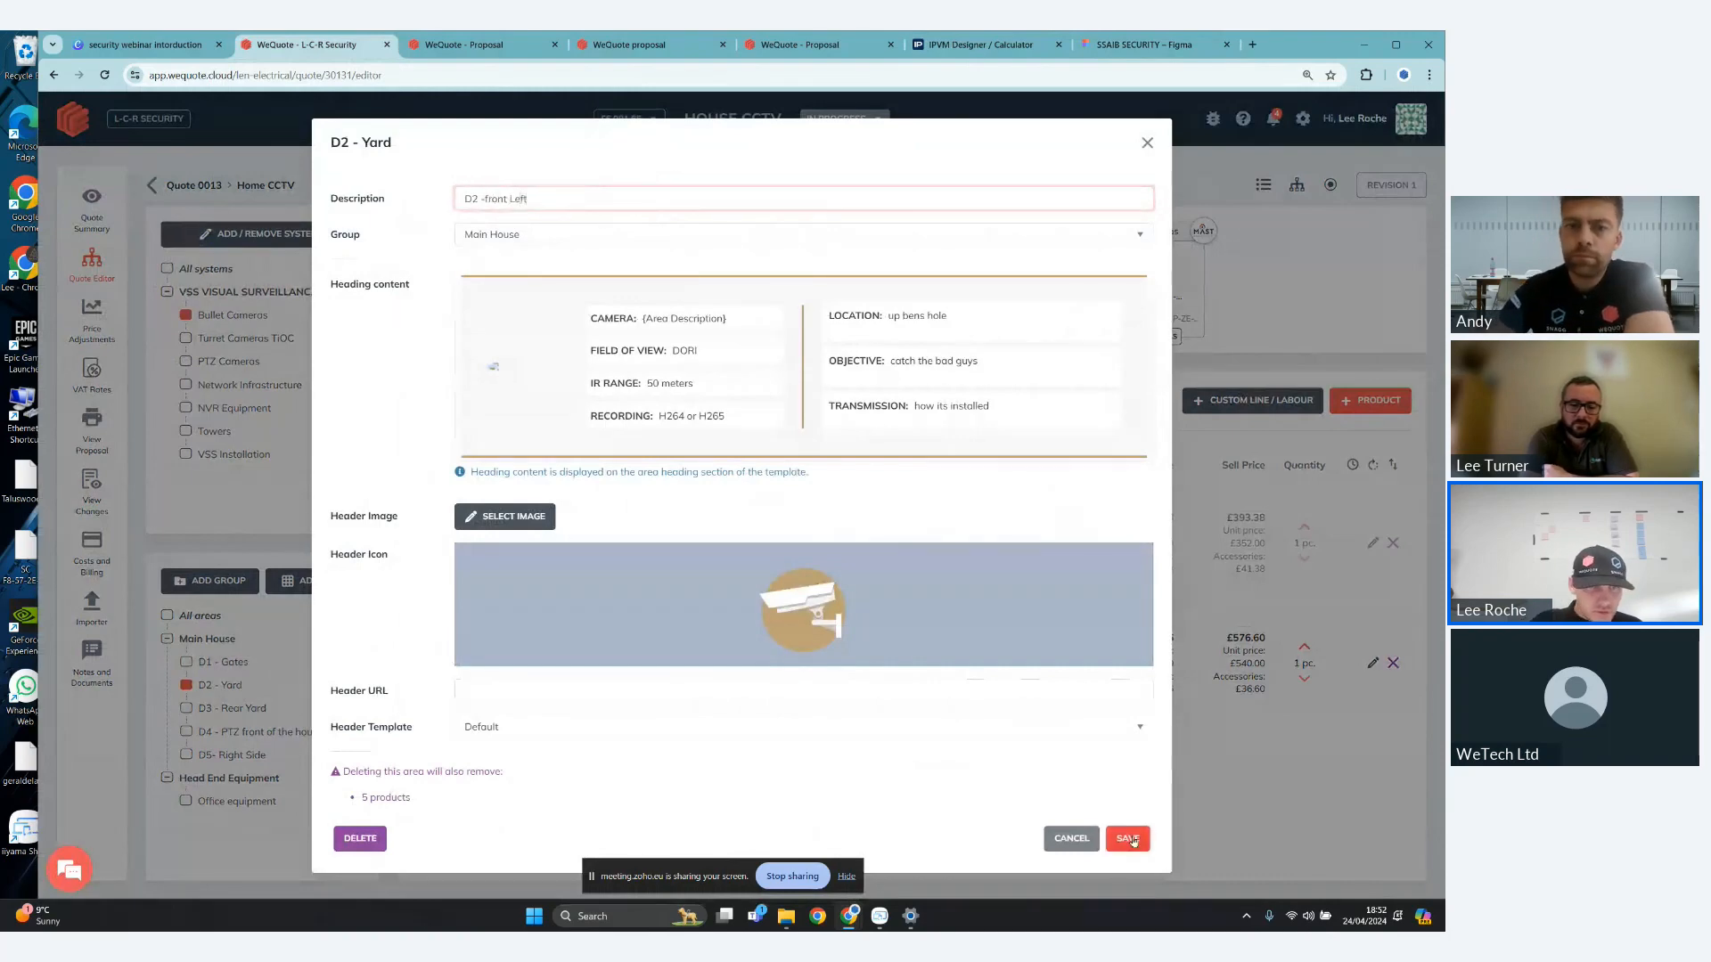
{"action": "left_click", "coordinate": [1127, 839]}
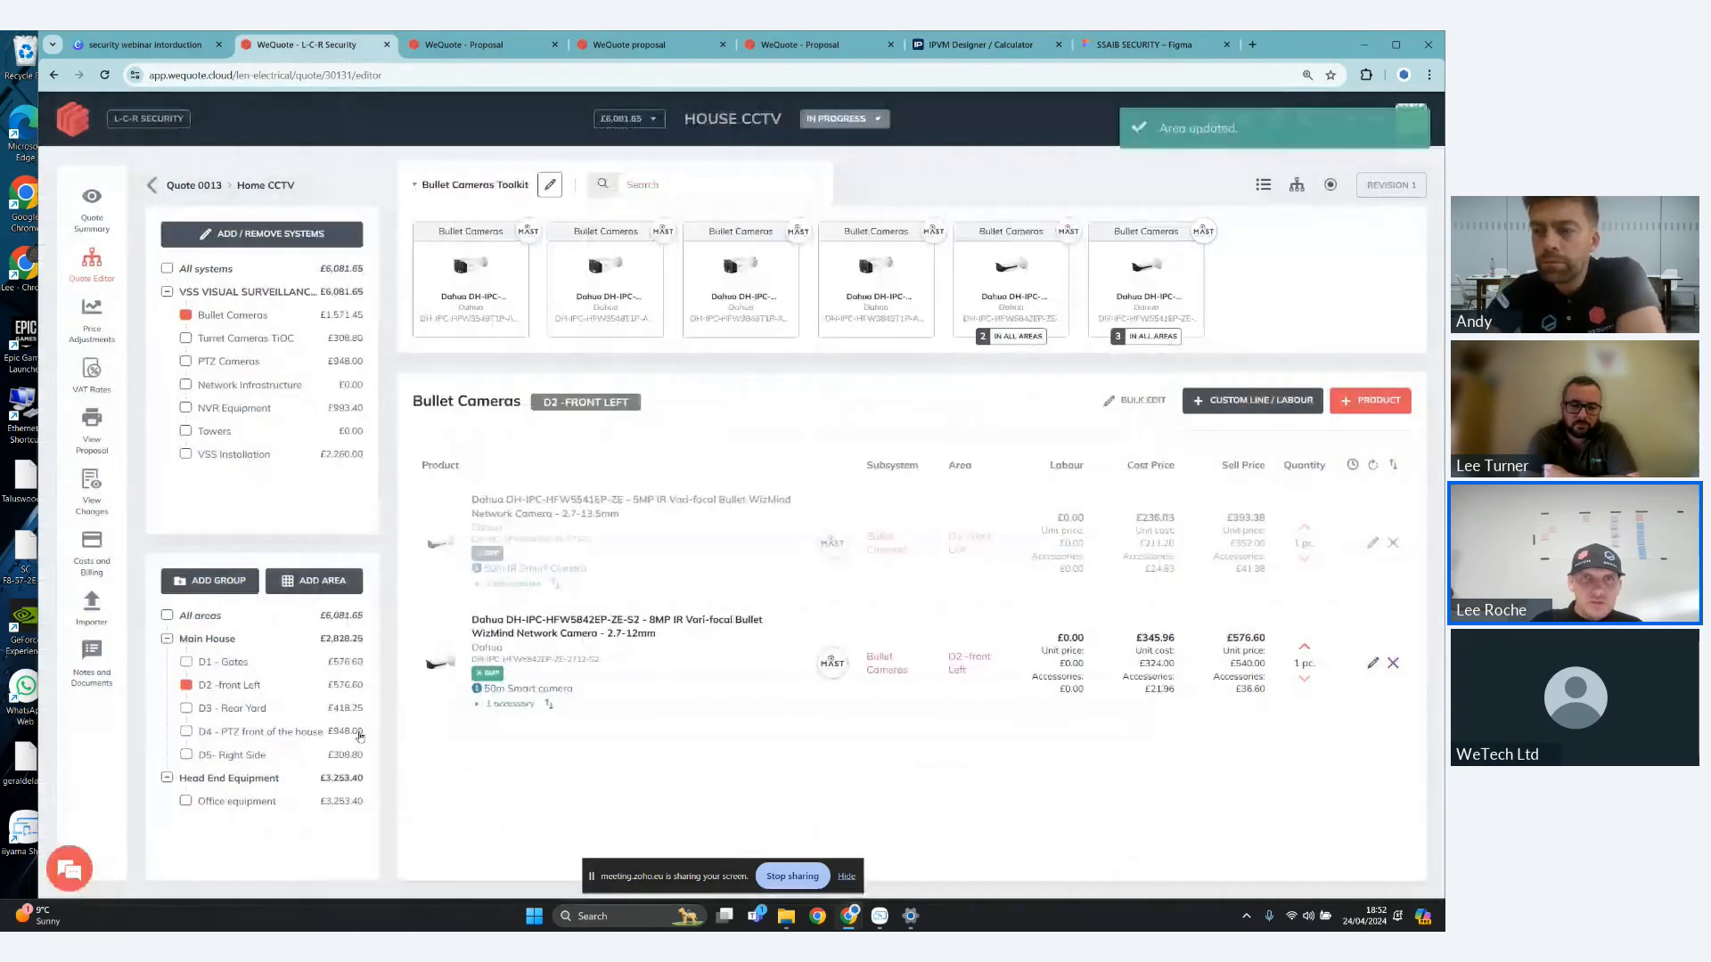
- Rename the D3 - Rear Yard area in the Main House group as "D3 - Side Left" and save it
{"action": "left_click", "coordinate": [354, 709]}
{"action": "left_click", "coordinate": [354, 709]}
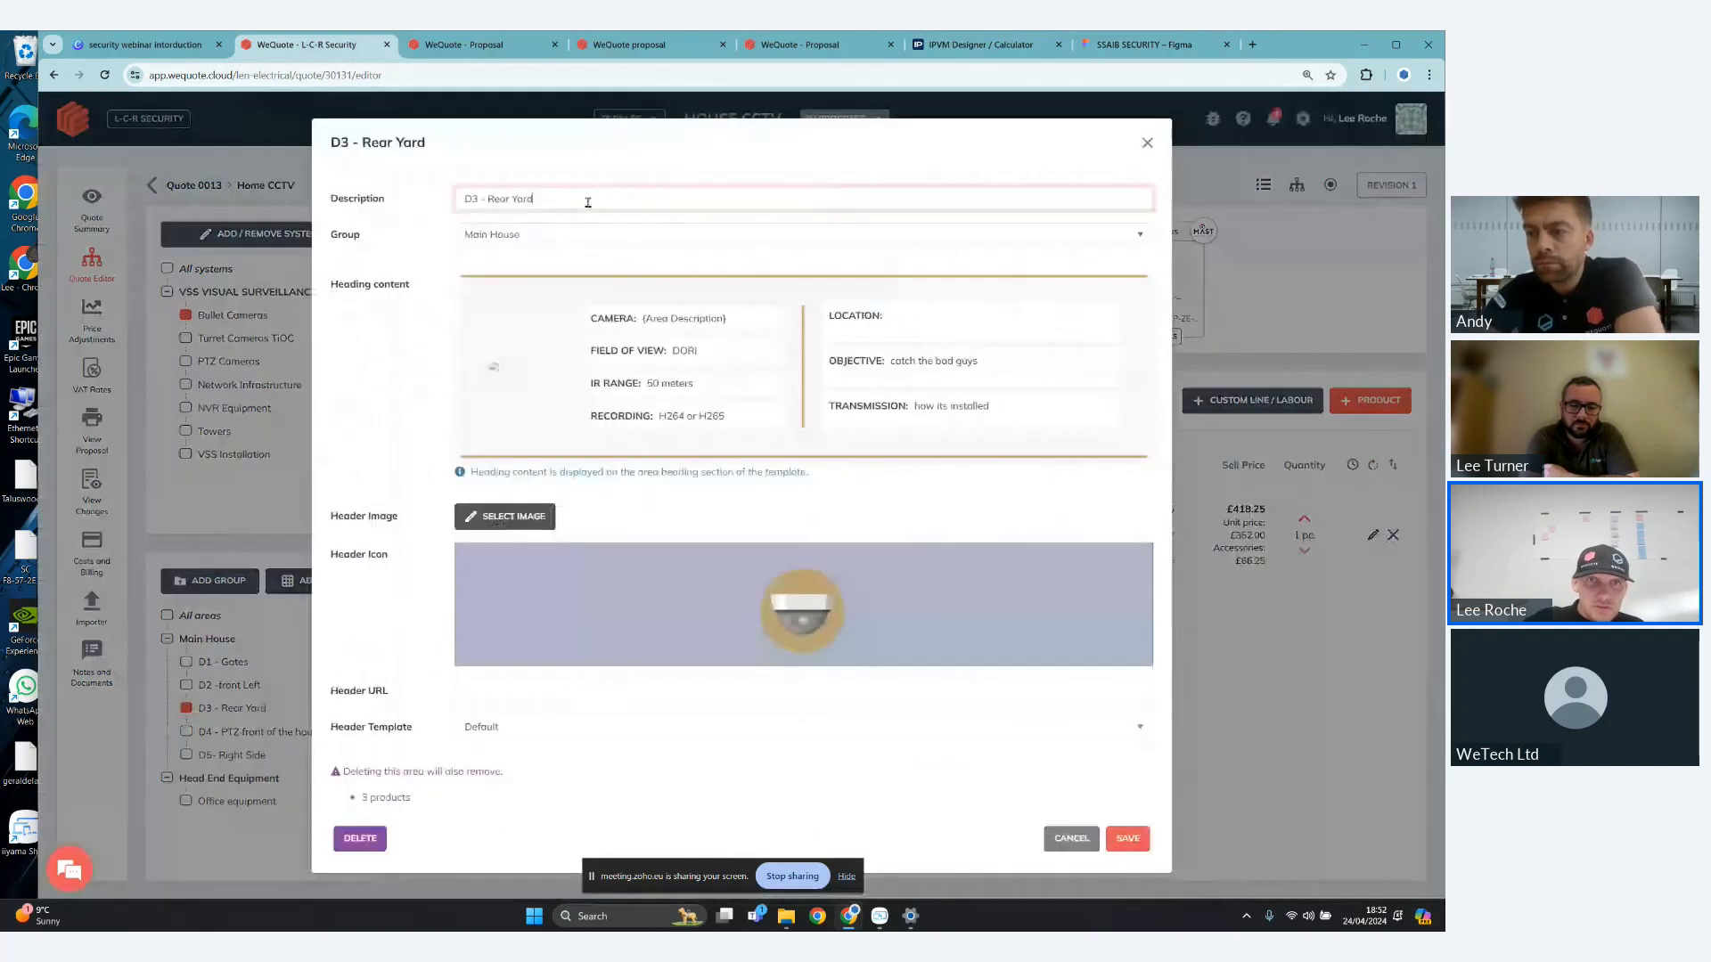
{"action": "key", "text": "BackSpace"}
{"action": "key", "text": "BackSpace"}
{"action": "key", "text": "BackSpace"}
{"action": "key", "text": "BackSpace"}
{"action": "key", "text": "BackSpace"}
{"action": "key", "text": "BackSpace"}
{"action": "key", "text": "BackSpace"}
{"action": "key", "text": "BackSpace"}
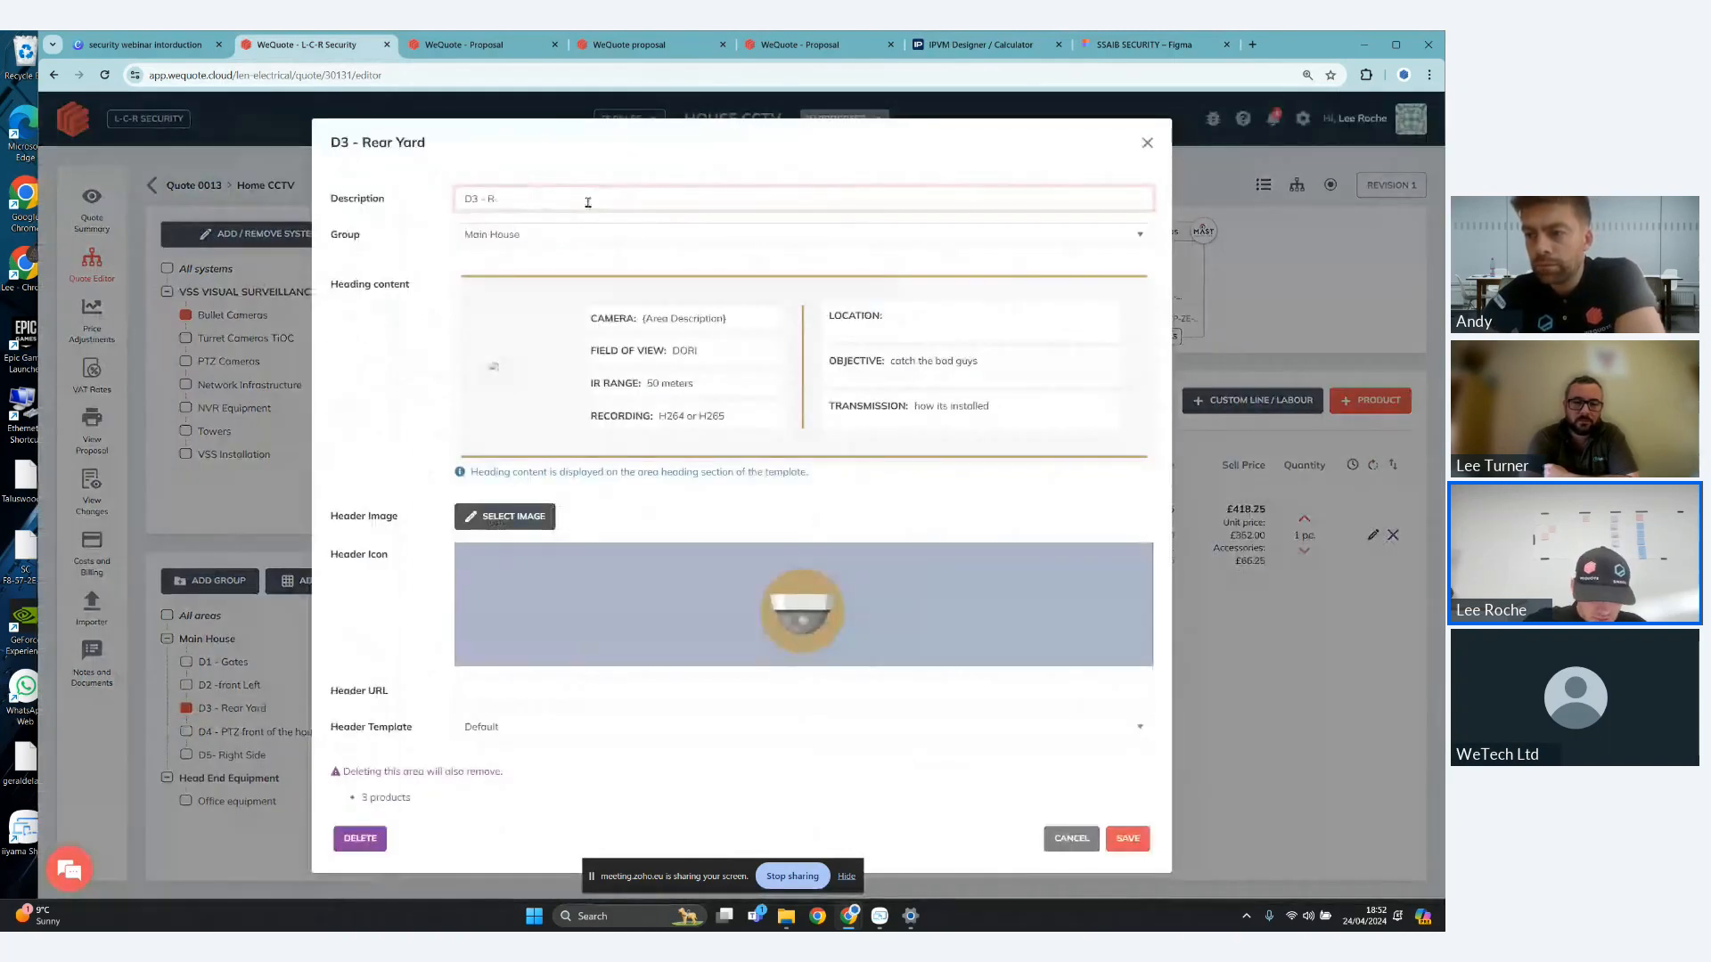
{"action": "key", "text": "BackSpace"}
{"action": "type", "text": "Sid"}
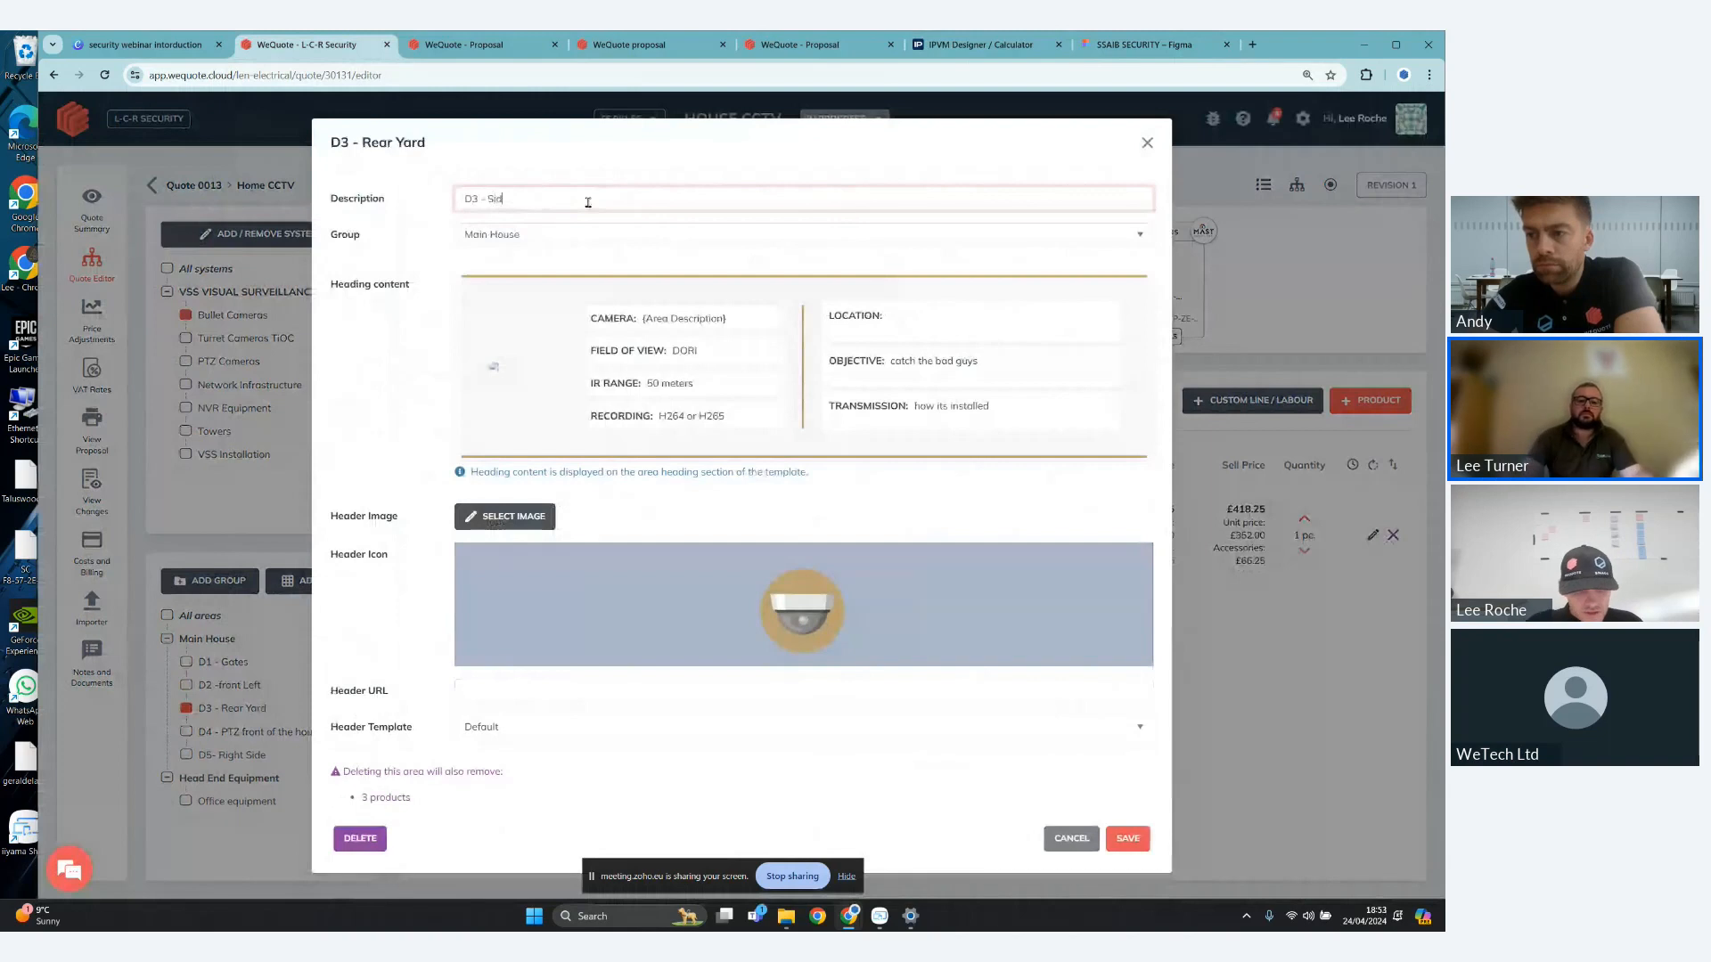
{"action": "type", "text": "e Left"}
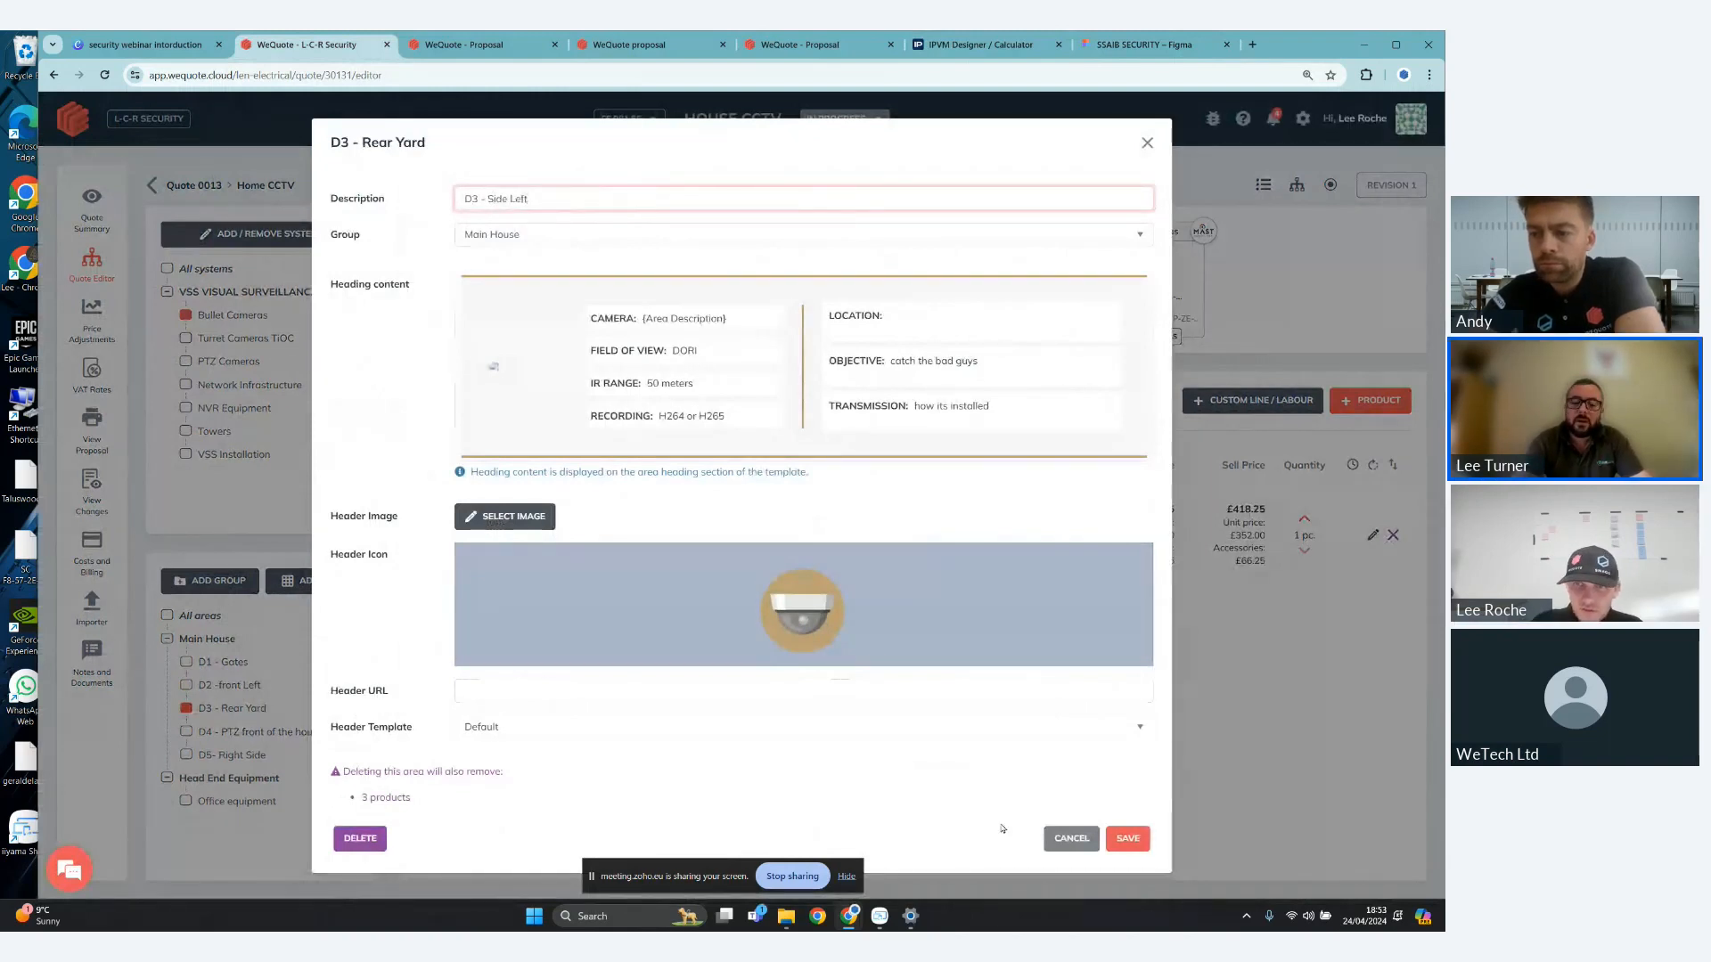
{"action": "left_click", "coordinate": [1127, 839]}
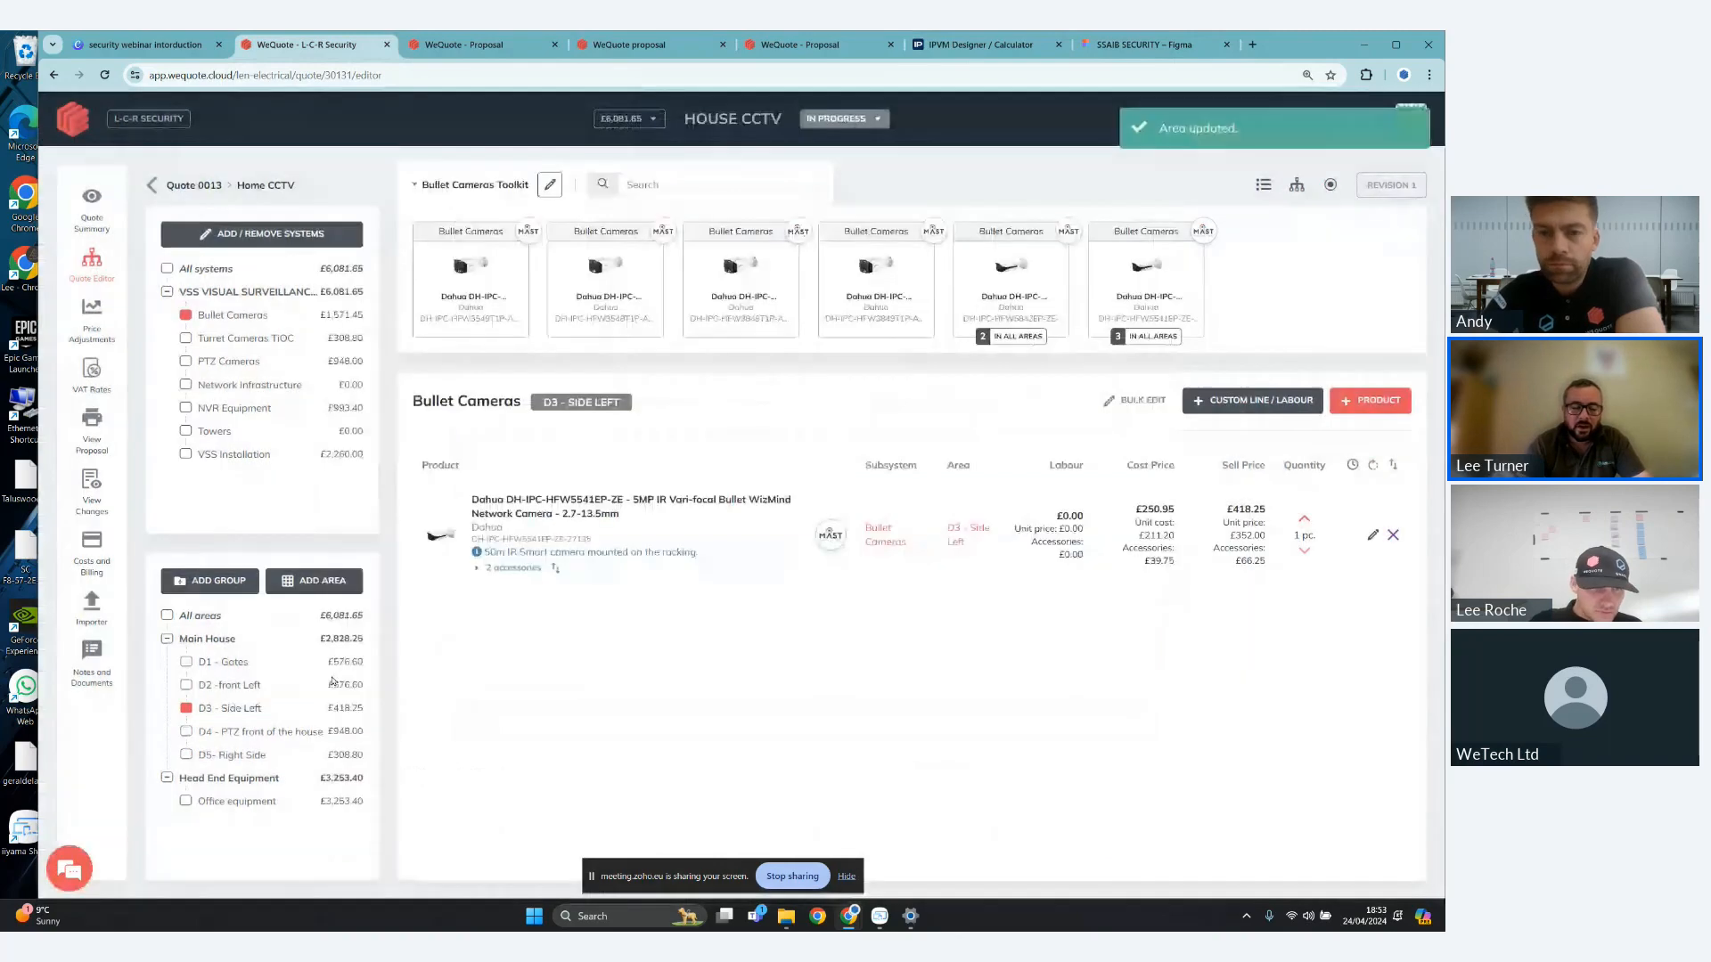
- Review the description and heading content of the D5- Right Side area, and save the area as it is
{"action": "left_click", "coordinate": [278, 757]}
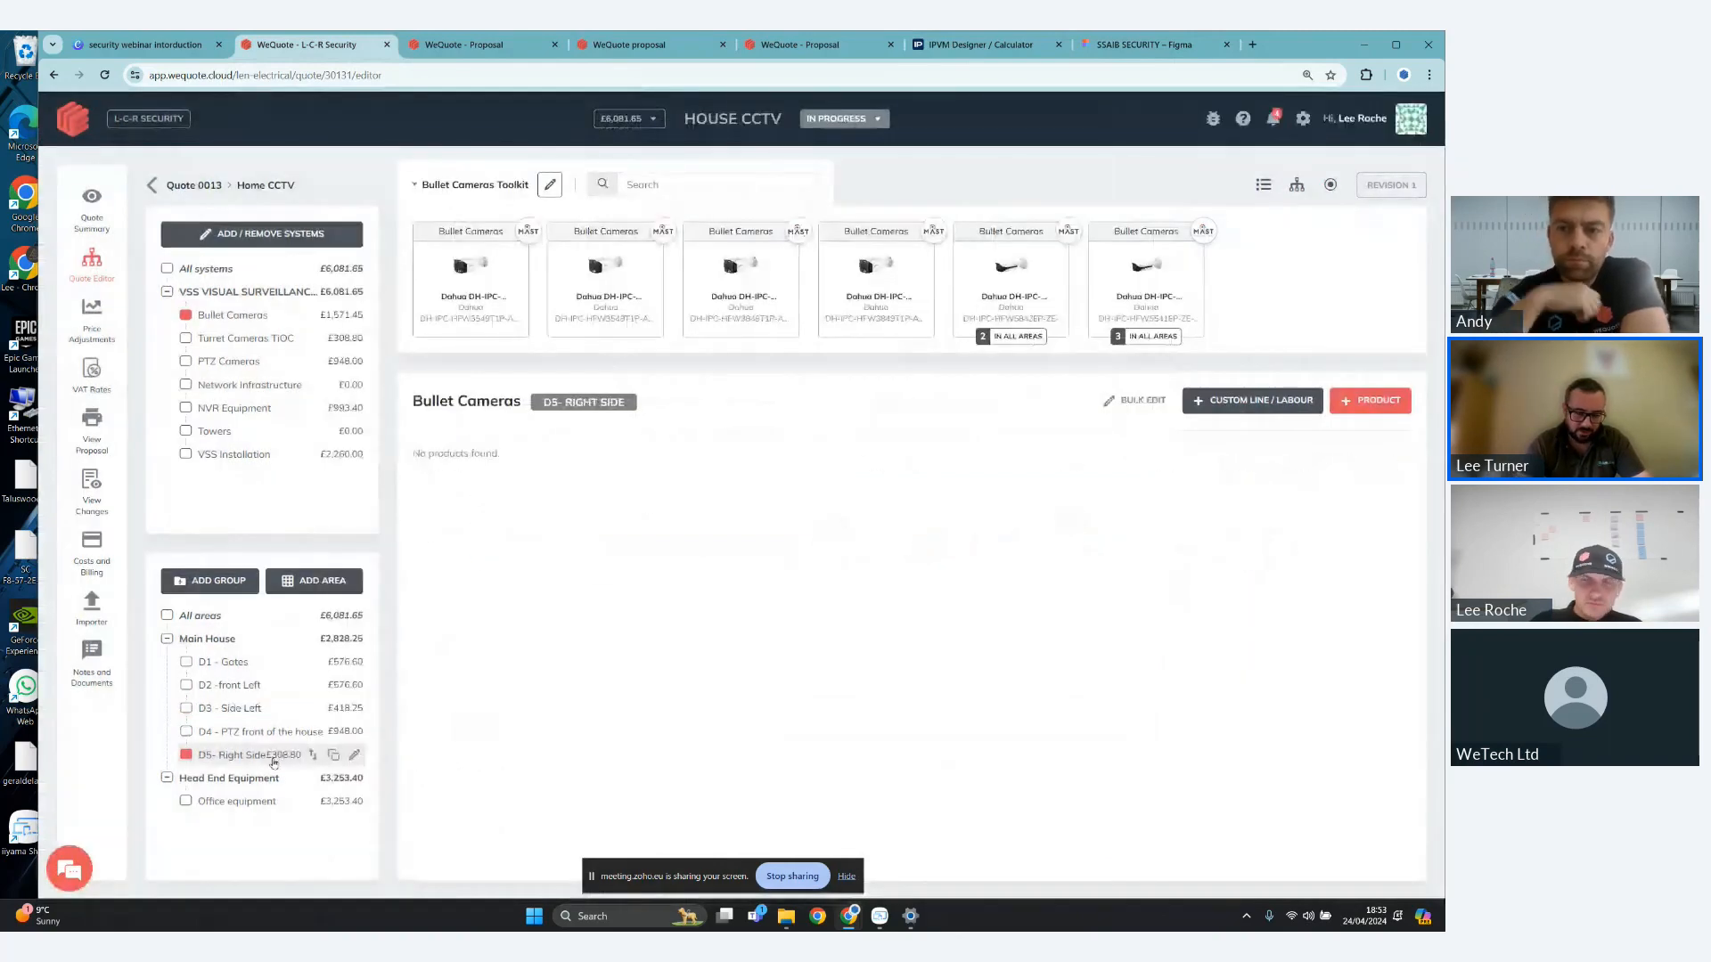
{"action": "left_click", "coordinate": [355, 756]}
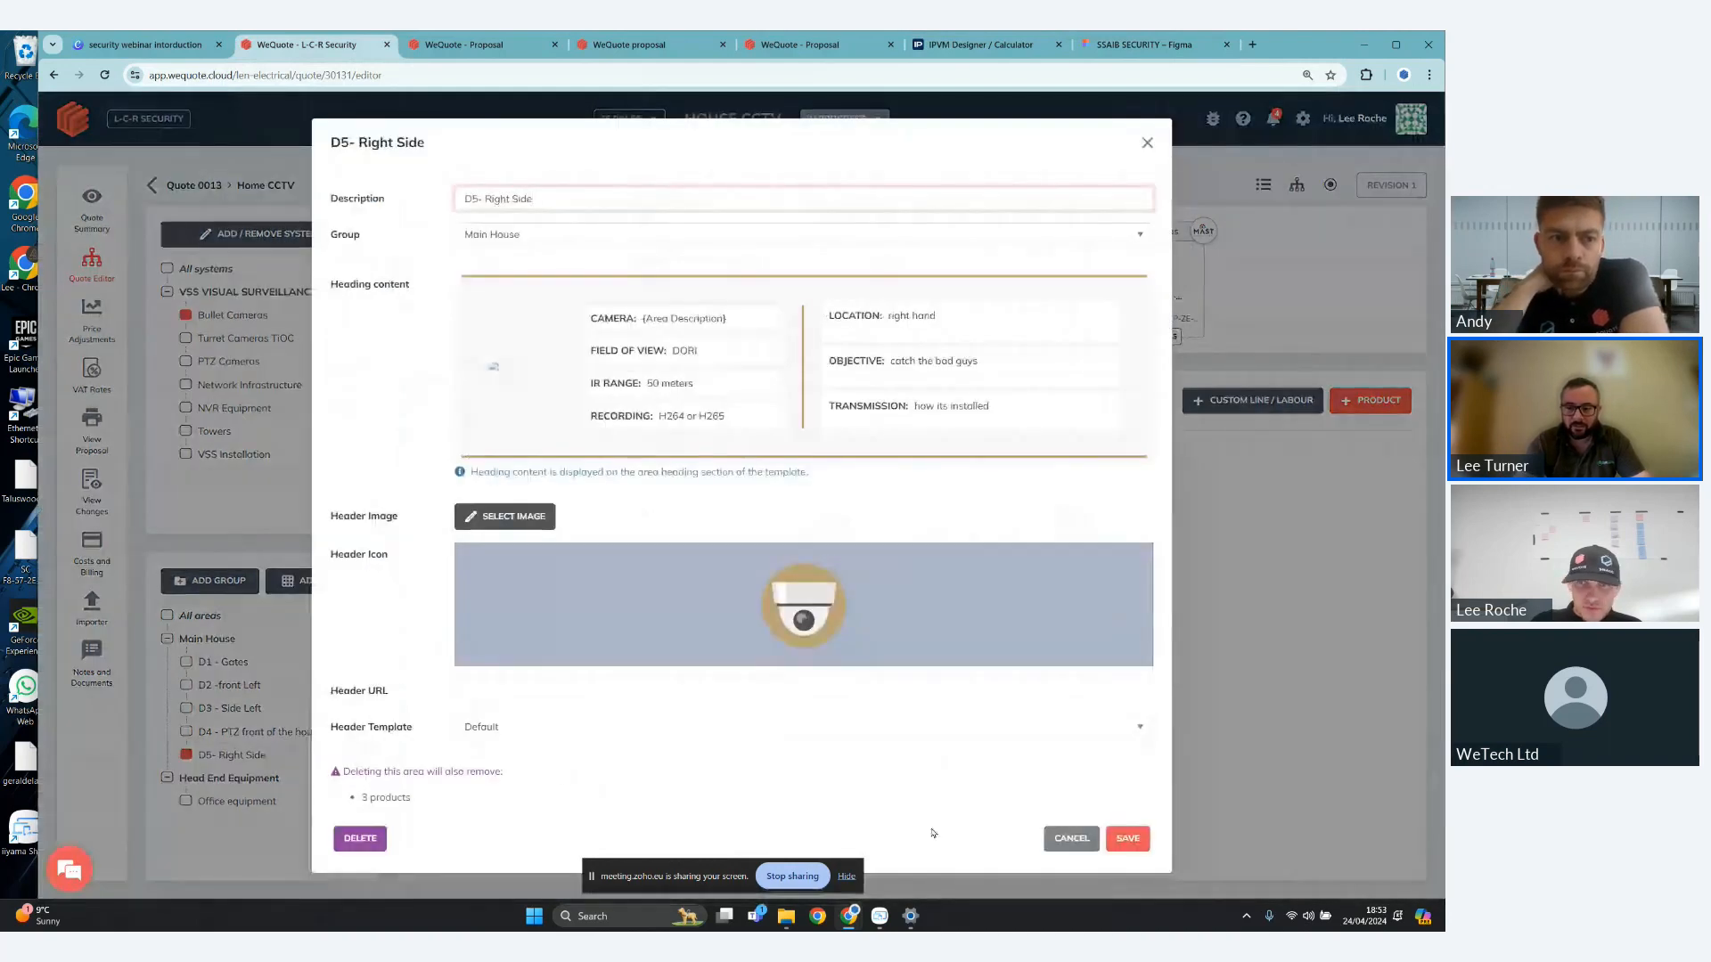
{"action": "left_click", "coordinate": [1138, 849]}
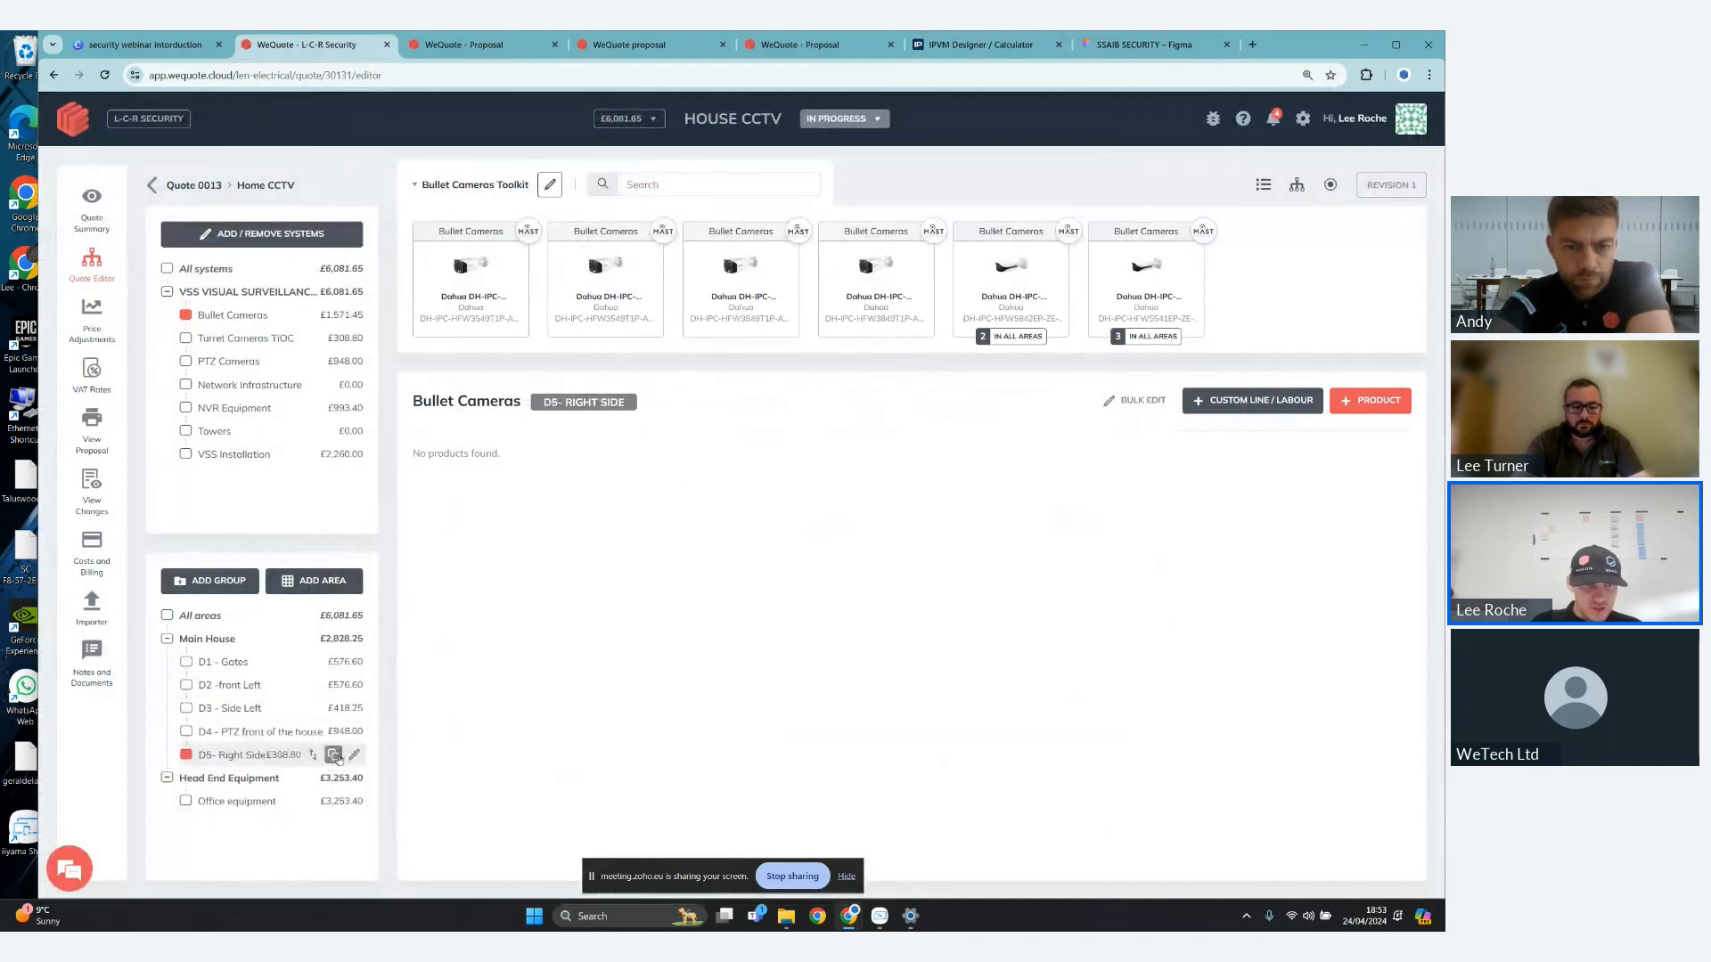
- Clone the D5- Right Side area within the Main House group under the new description "D6- Rear patio"
{"action": "left_click", "coordinate": [334, 753]}
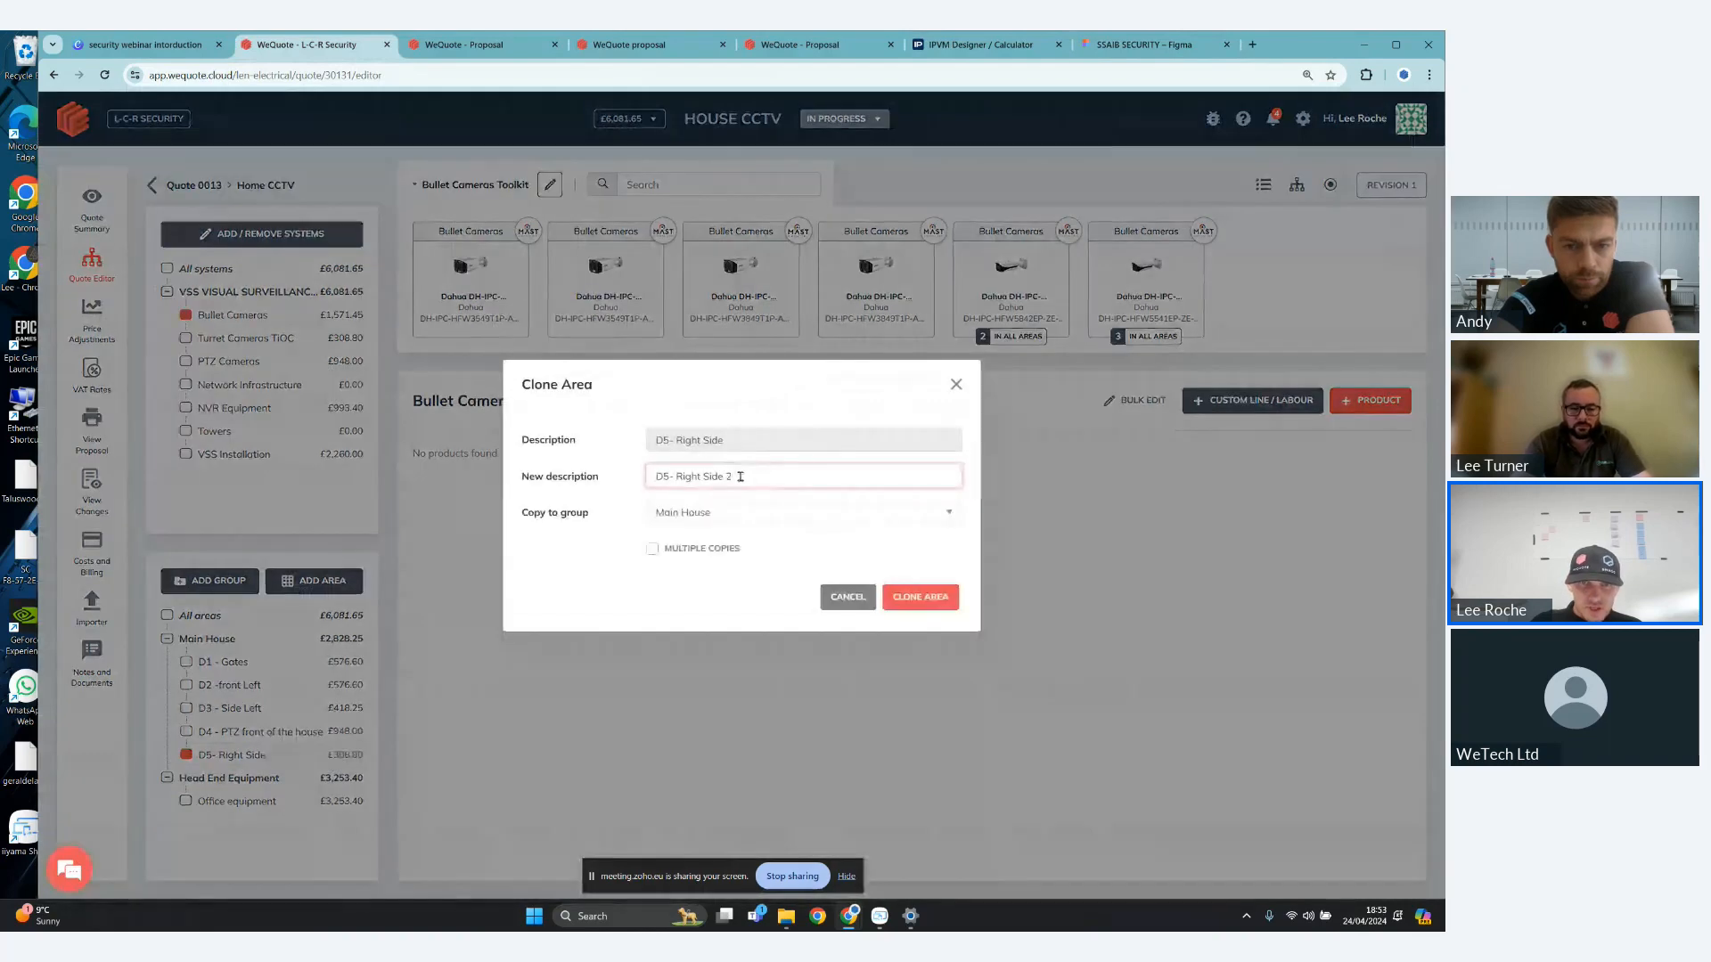
{"action": "key", "text": "BackSpace"}
{"action": "key", "text": "BackSpace"}
{"action": "key", "text": "BackSpace"}
{"action": "key", "text": "BackSpace"}
{"action": "key", "text": "BackSpace"}
{"action": "key", "text": "BackSpace"}
{"action": "key", "text": "BackSpace"}
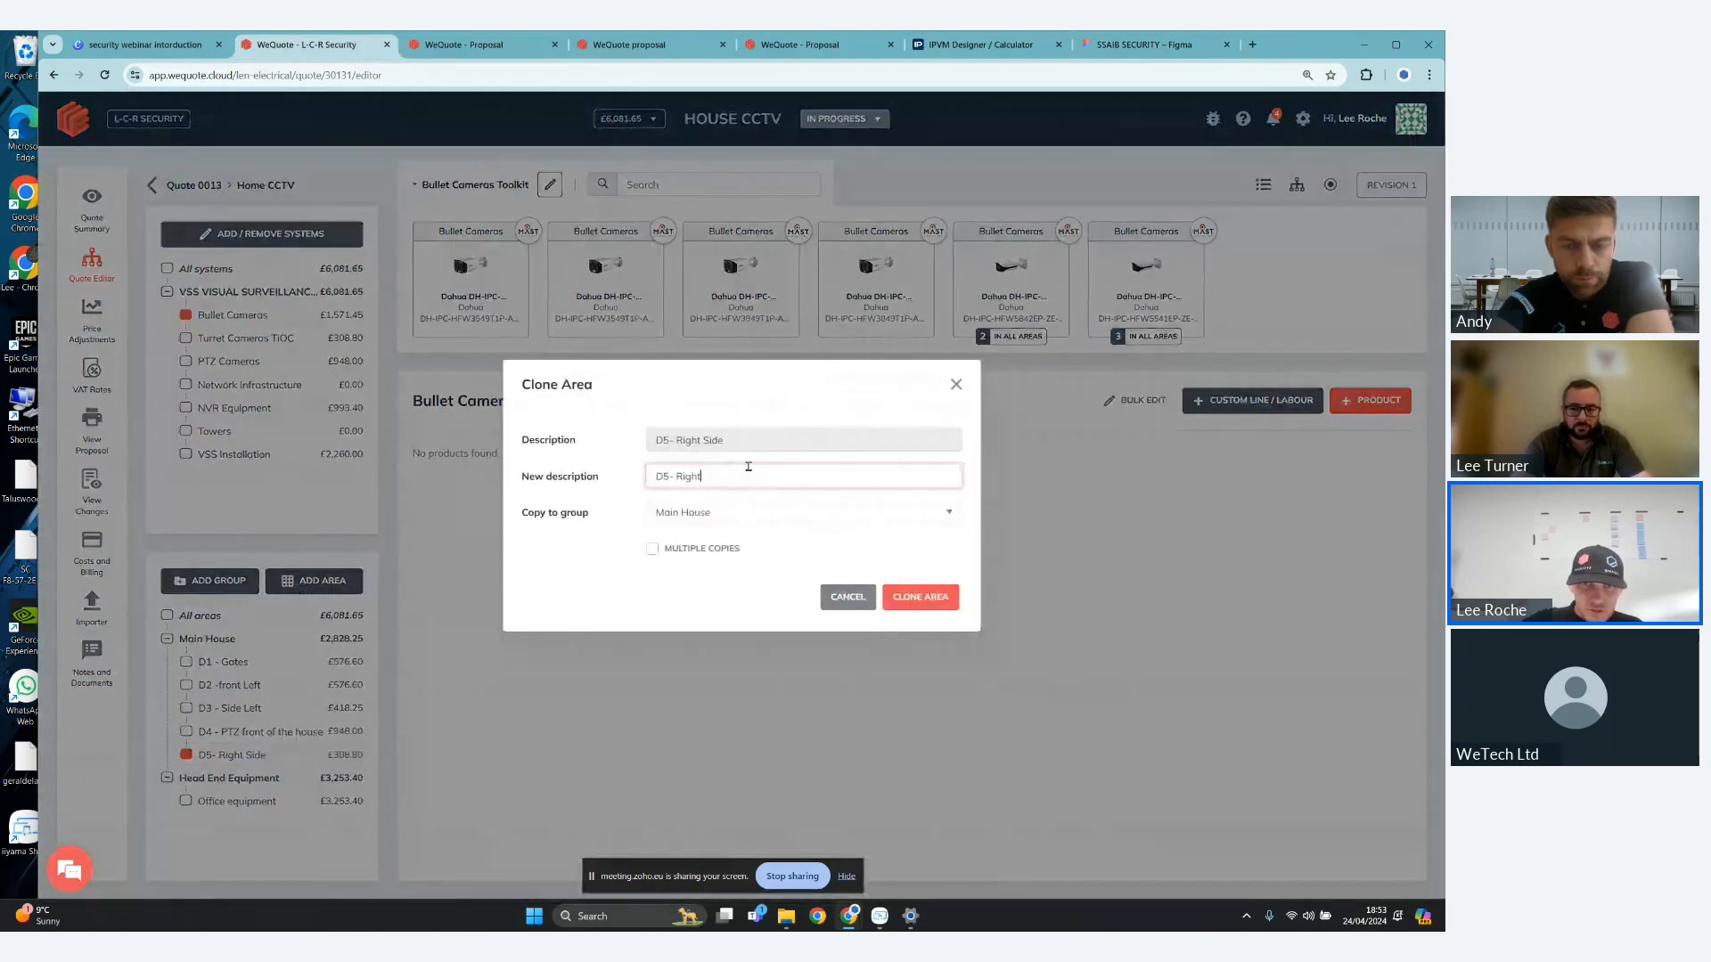
{"action": "key", "text": "BackSpace"}
{"action": "key", "text": "BackSpace"}
{"action": "key", "text": "BackSpace"}
{"action": "key", "text": "BackSpace"}
{"action": "key", "text": "BackSpace"}
{"action": "key", "text": "BackSpace"}
{"action": "key", "text": "BackSpace"}
{"action": "type", "text": "6-"}
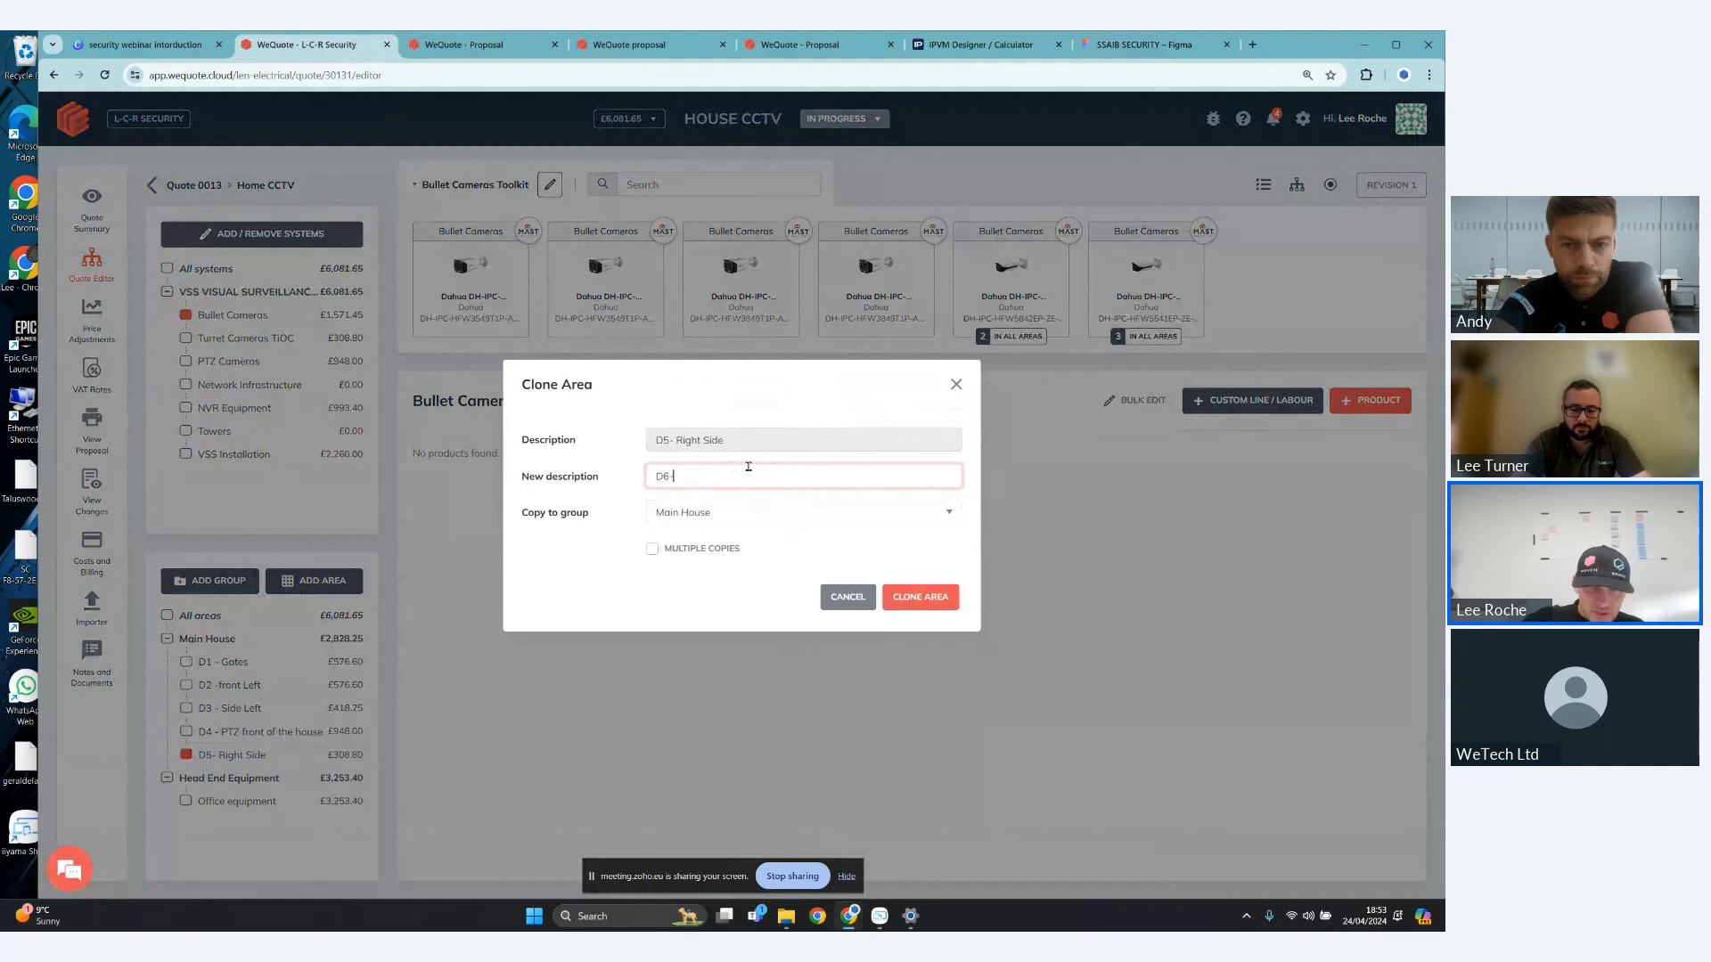
{"action": "type", "text": " Rear patio"}
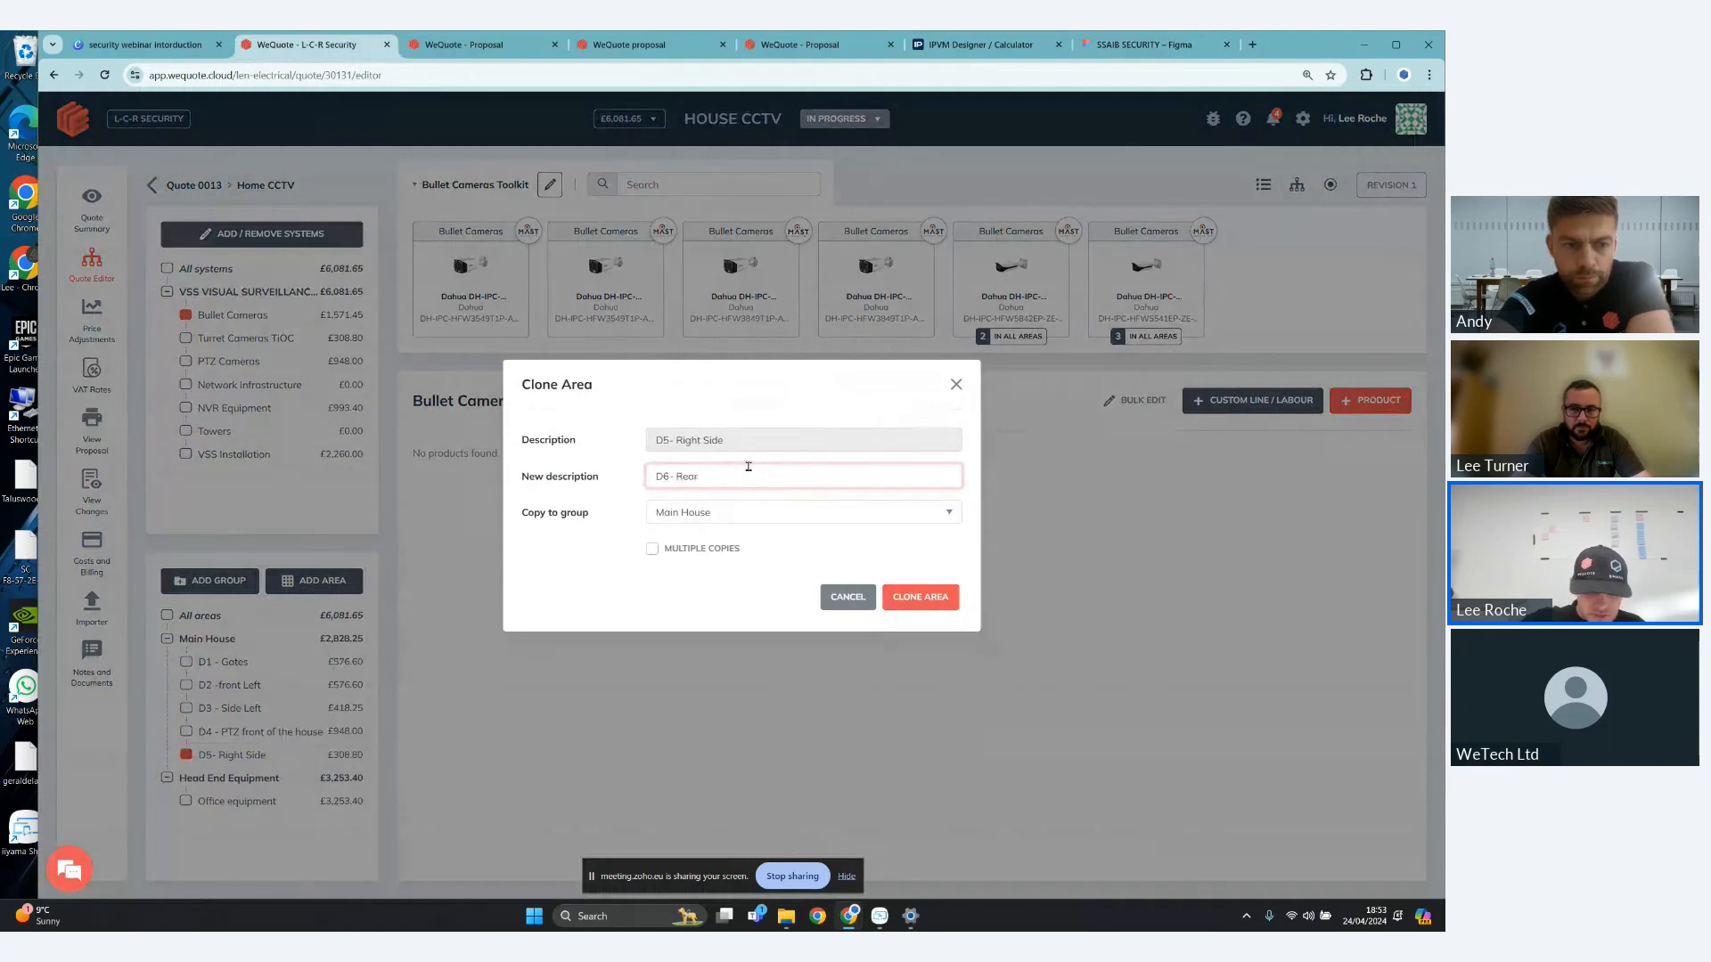
{"action": "left_click", "coordinate": [931, 598]}
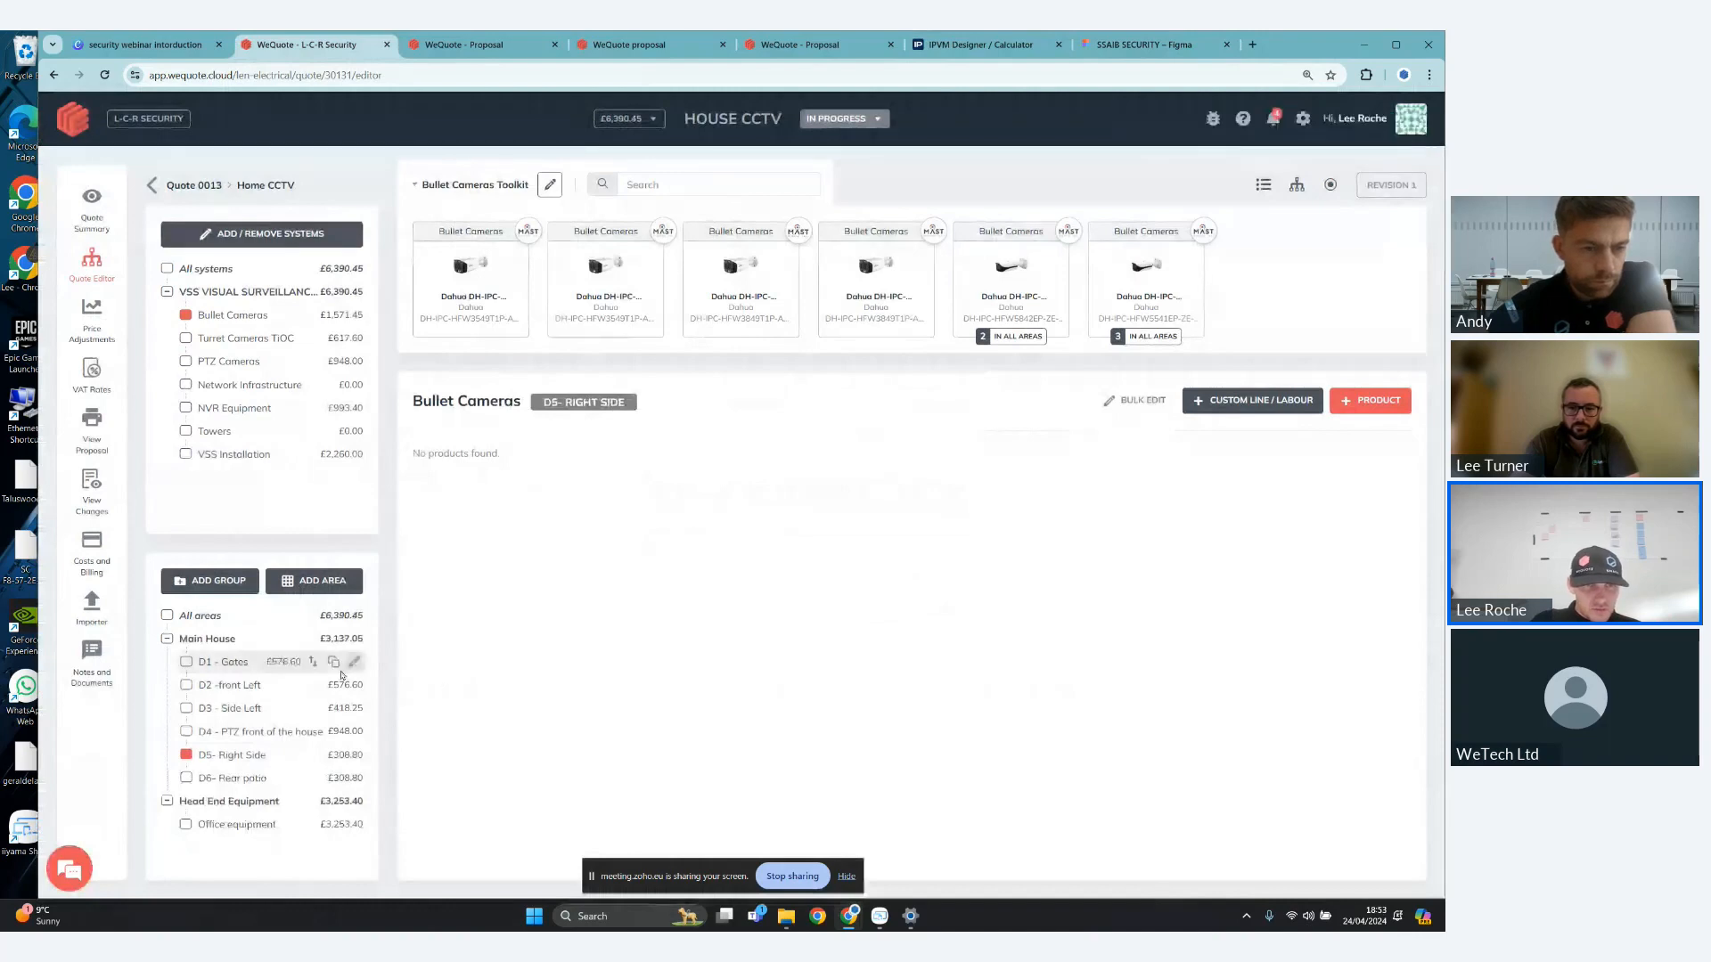
- Examine the D1 - Gates area's heading content in the content editor, and save the content and the area as they are
{"action": "left_click", "coordinate": [349, 661]}
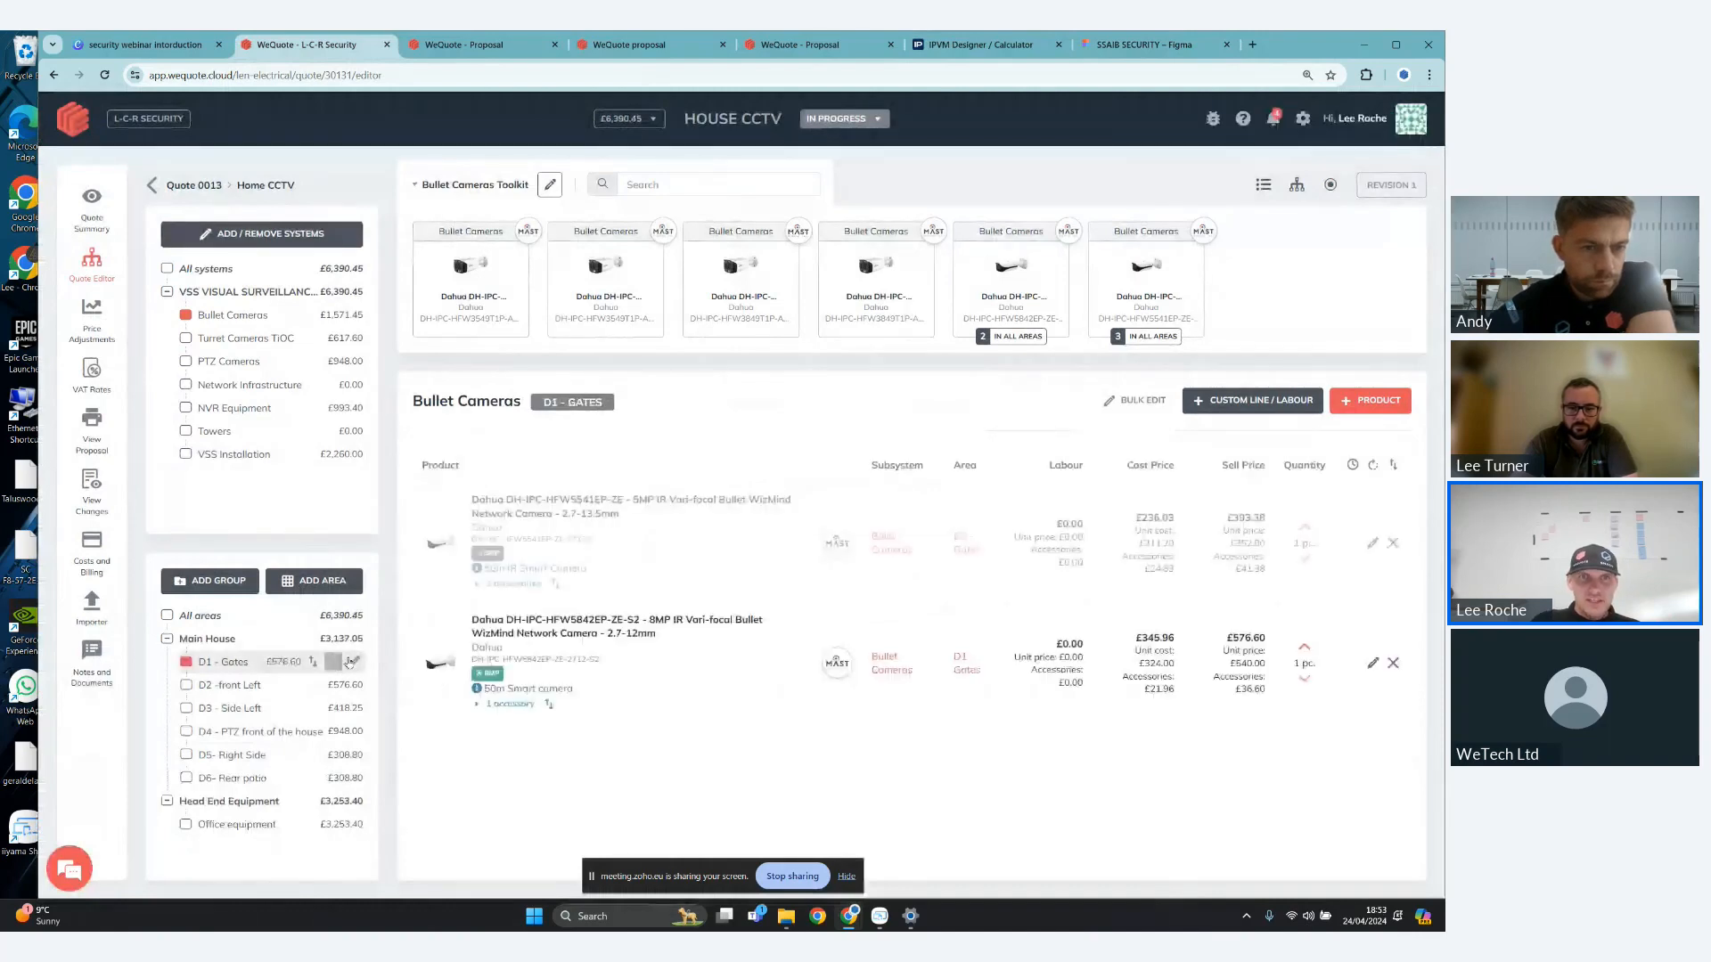
{"action": "left_click", "coordinate": [351, 662]}
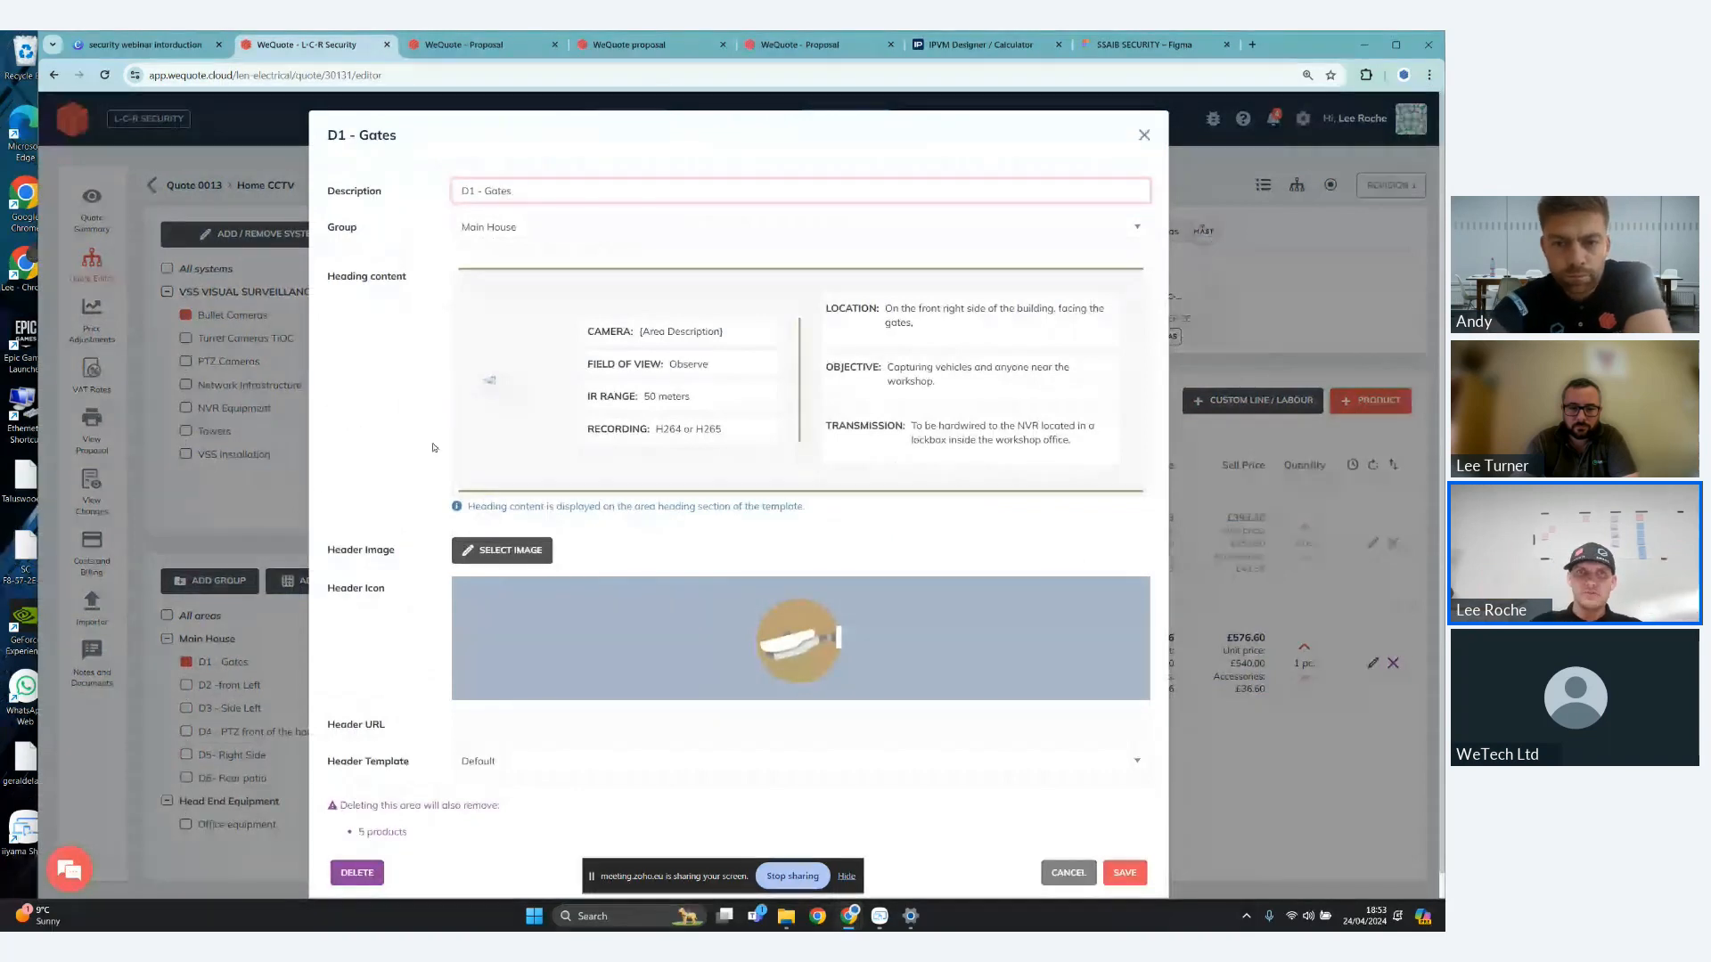
{"action": "mouse_move", "coordinate": [519, 320]}
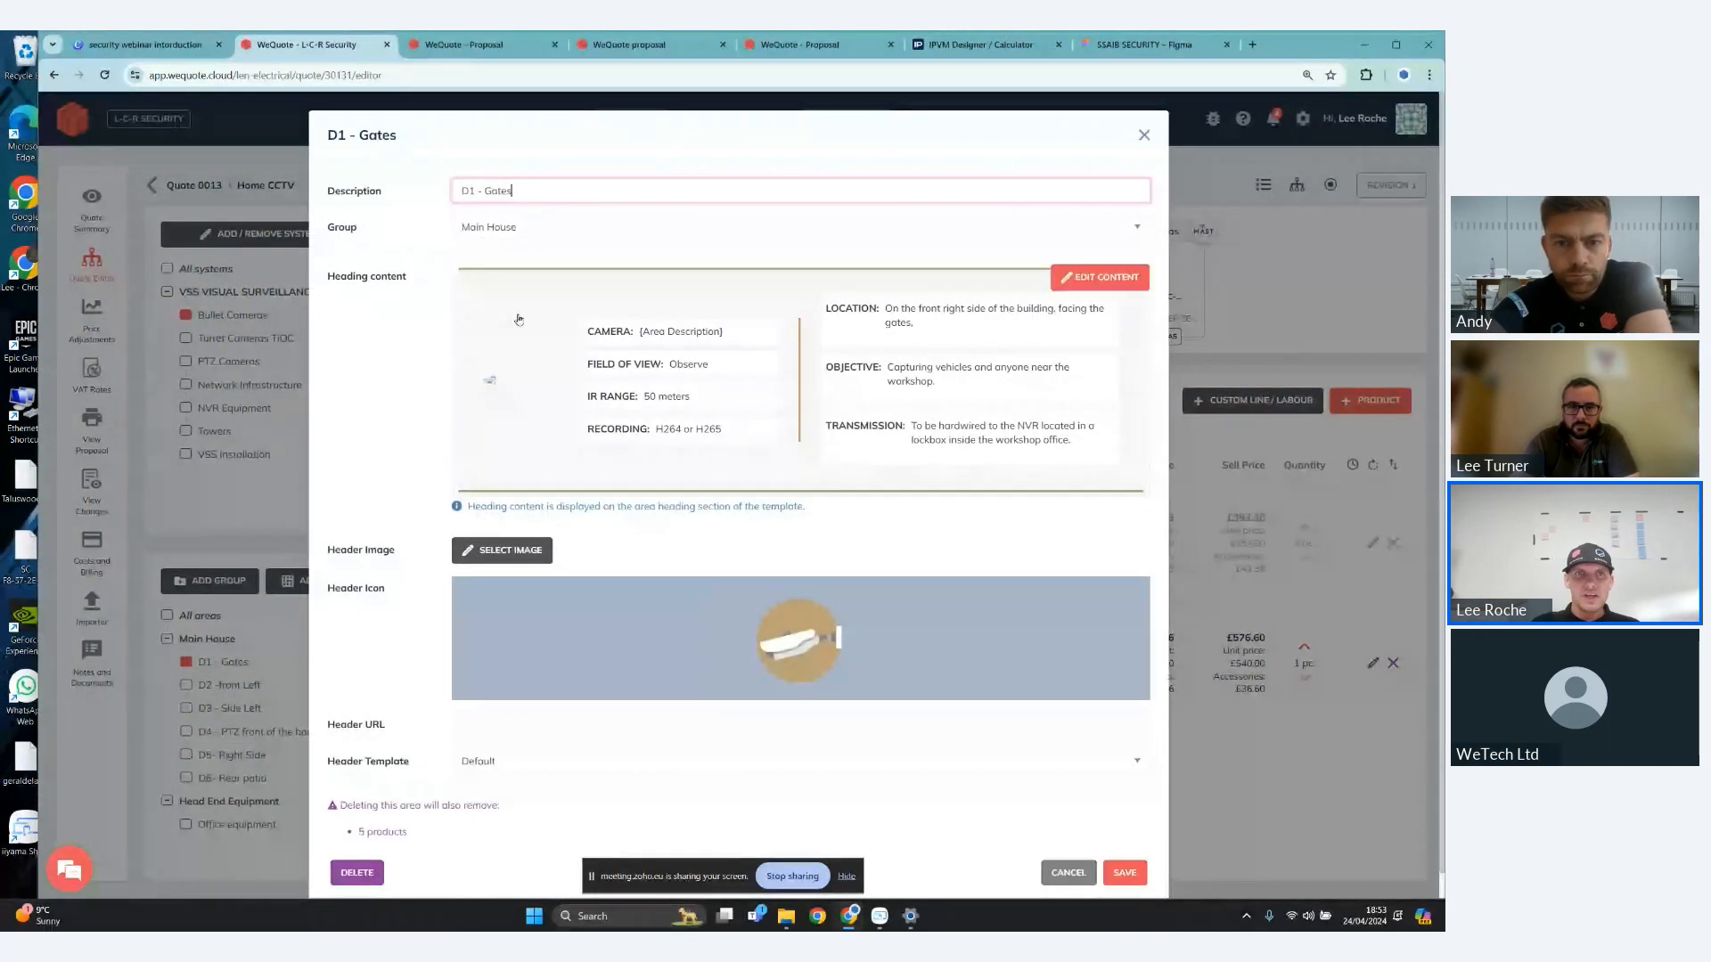
{"action": "left_click", "coordinate": [519, 320]}
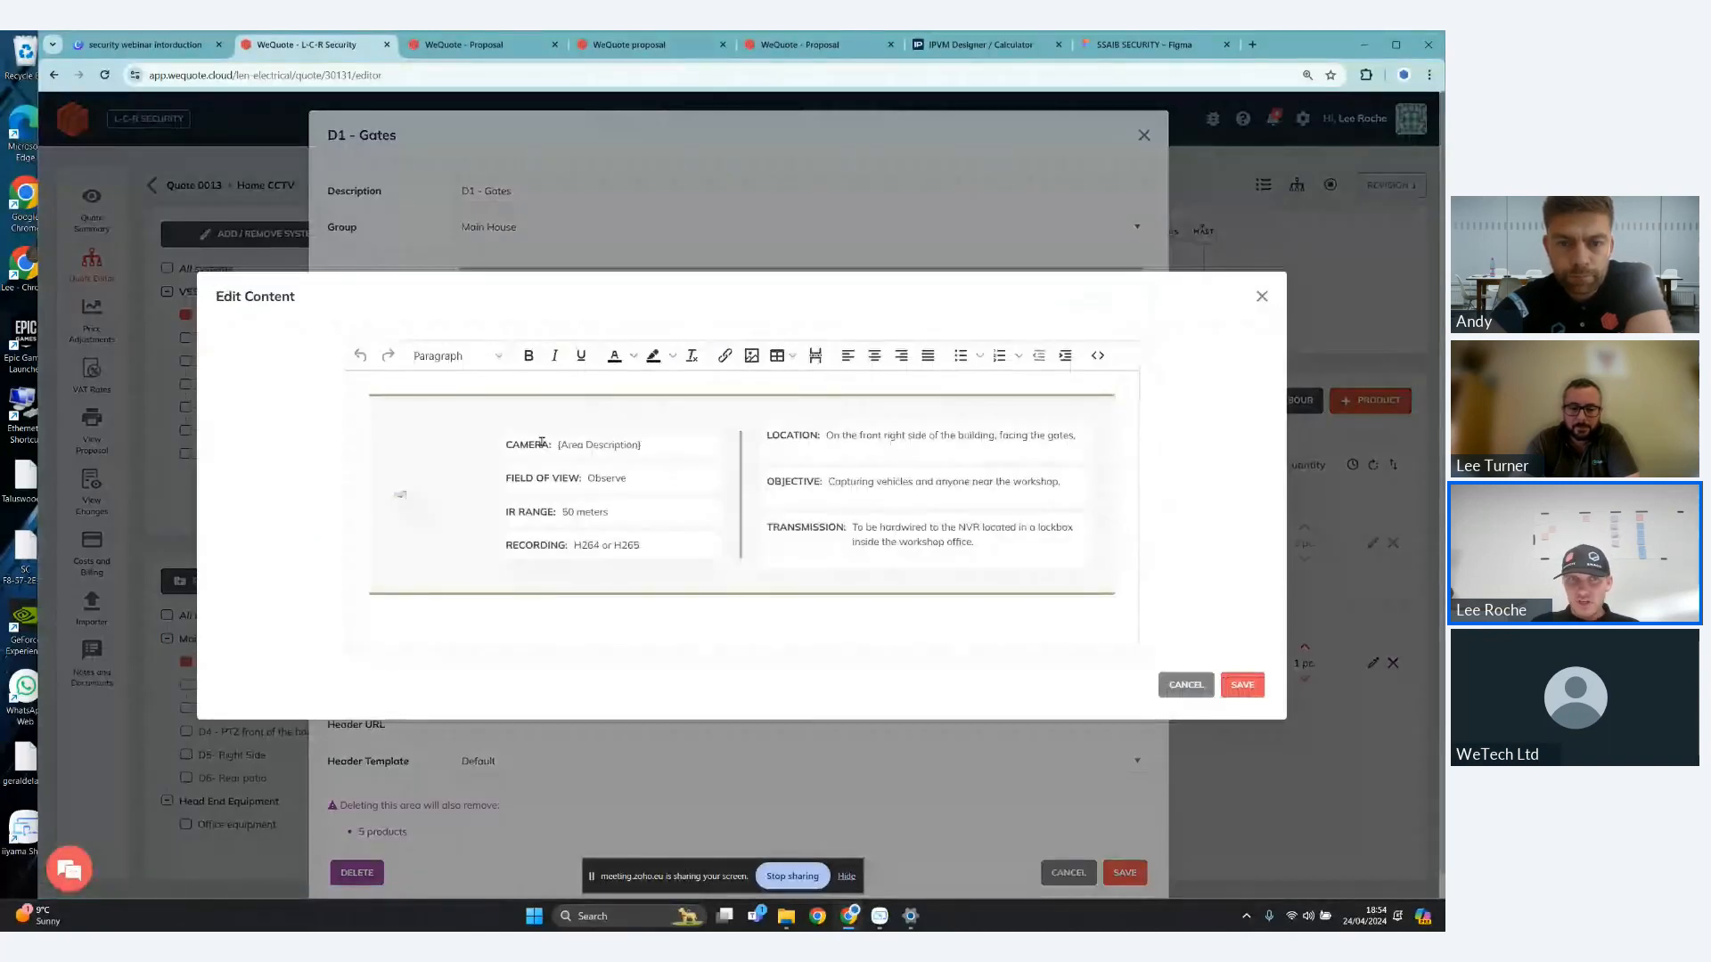
{"action": "left_click_drag", "start_coordinate": [542, 442], "coordinate": [645, 446]}
{"action": "left_click", "coordinate": [532, 499]}
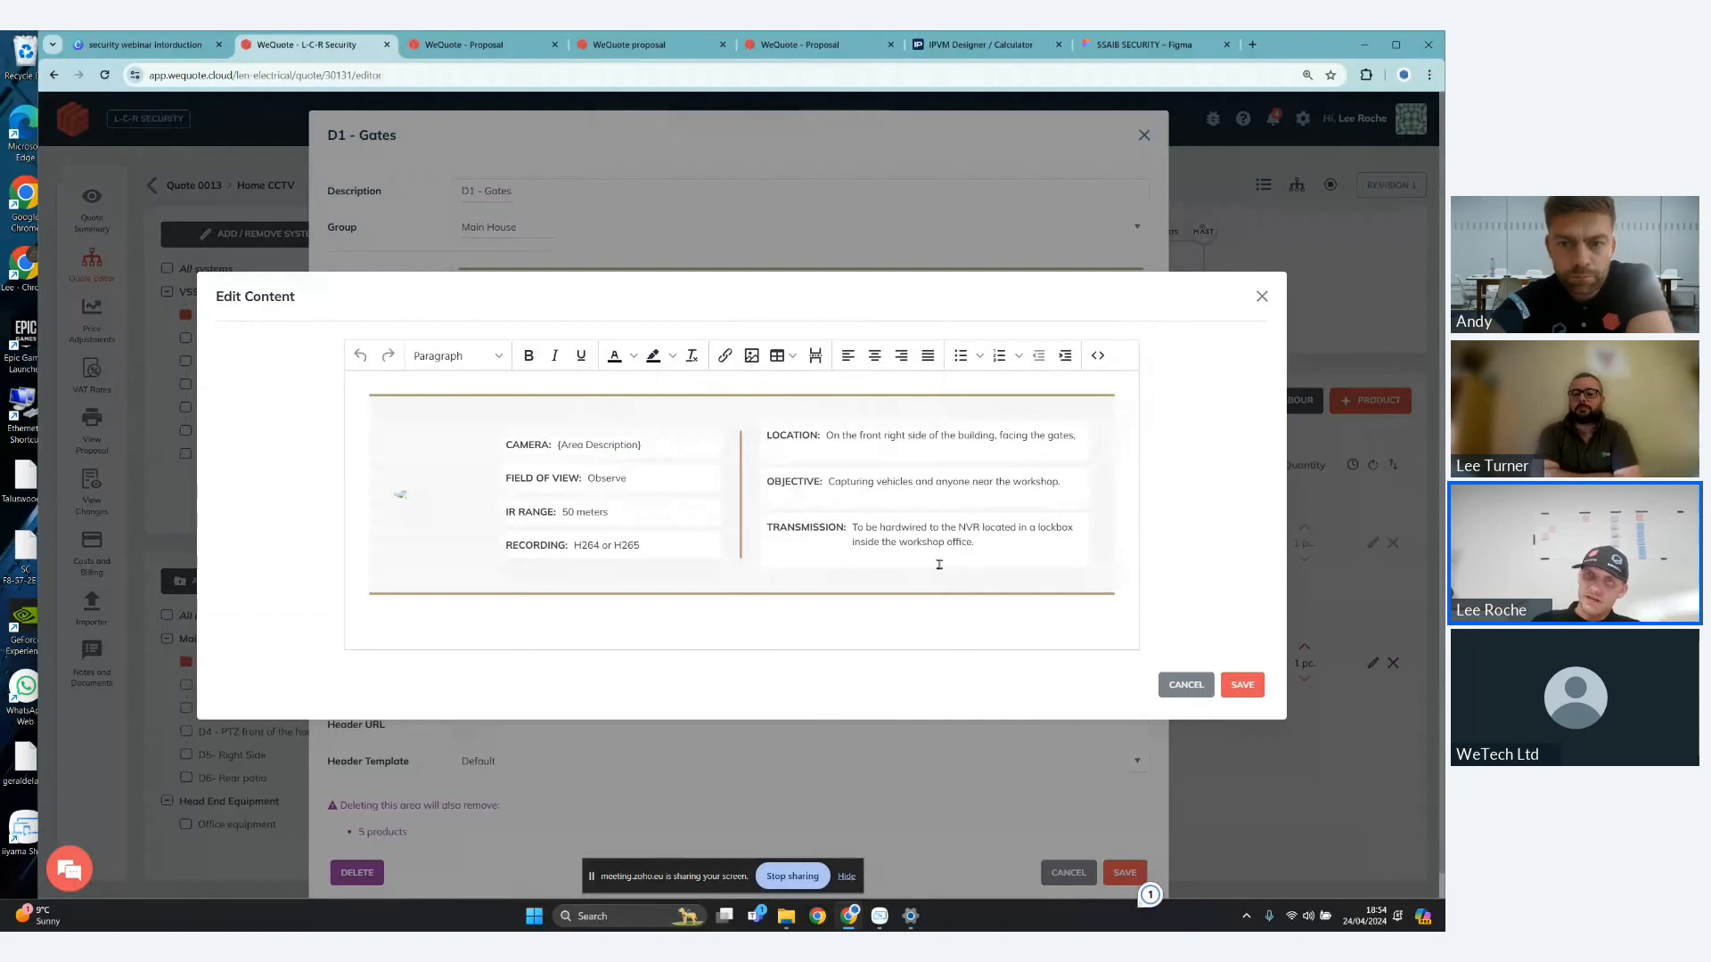
{"action": "left_click", "coordinate": [1242, 684]}
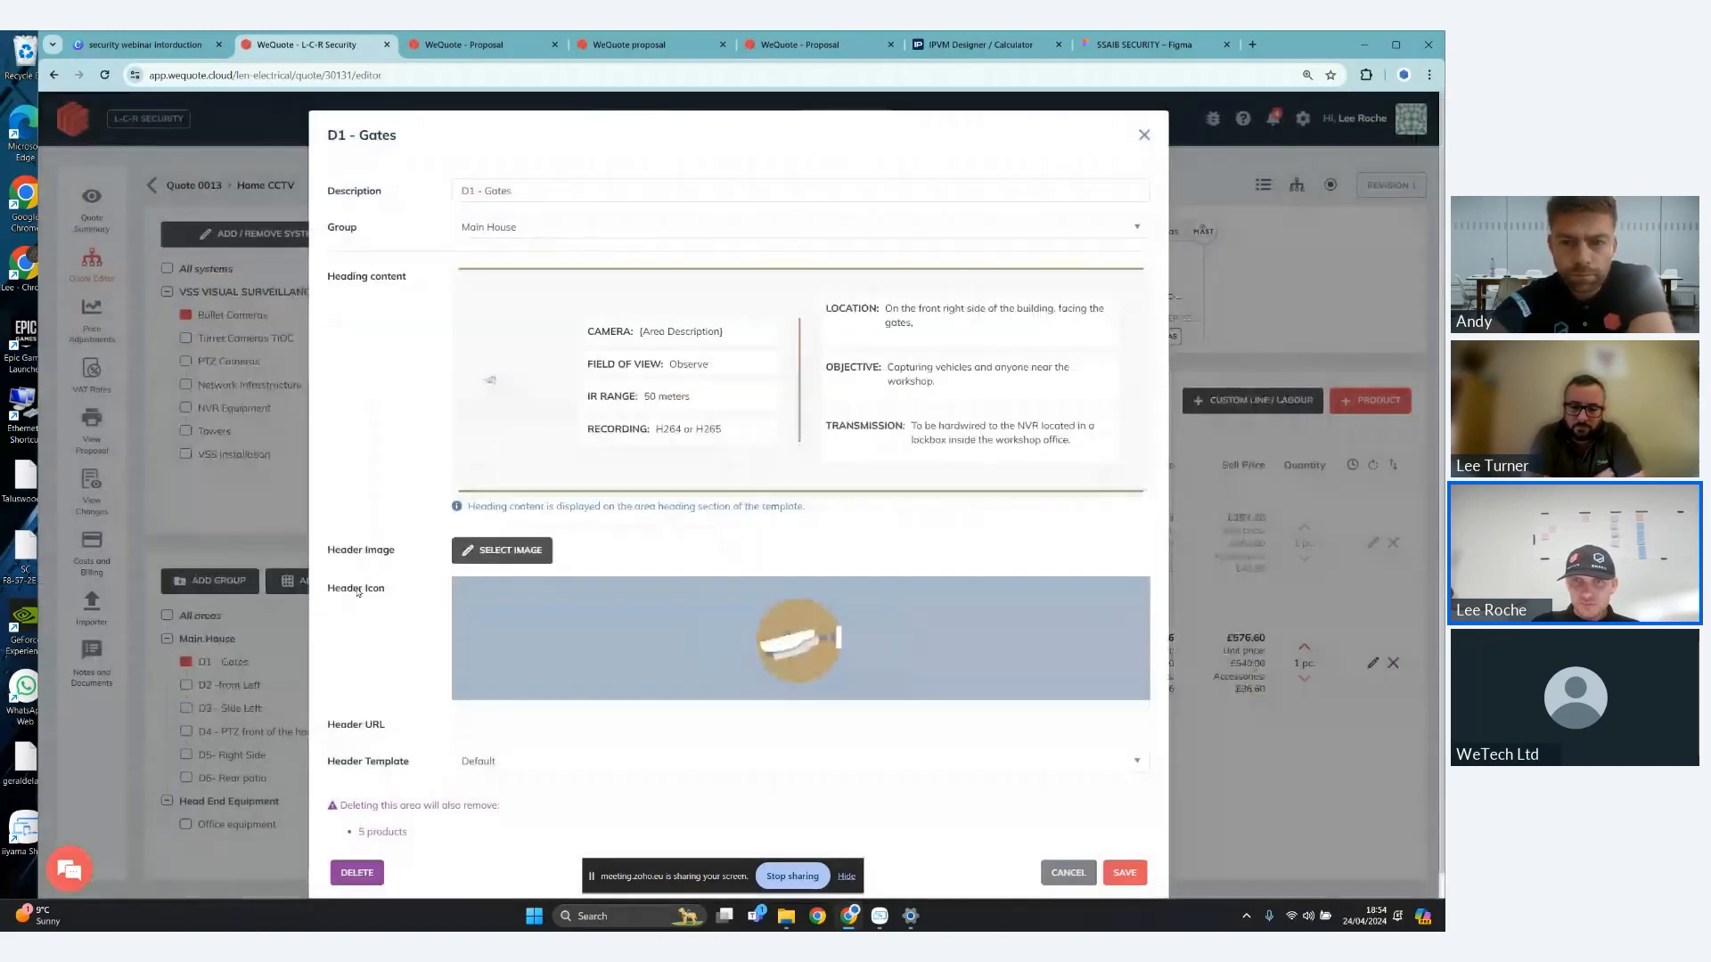
{"action": "left_click", "coordinate": [1128, 872]}
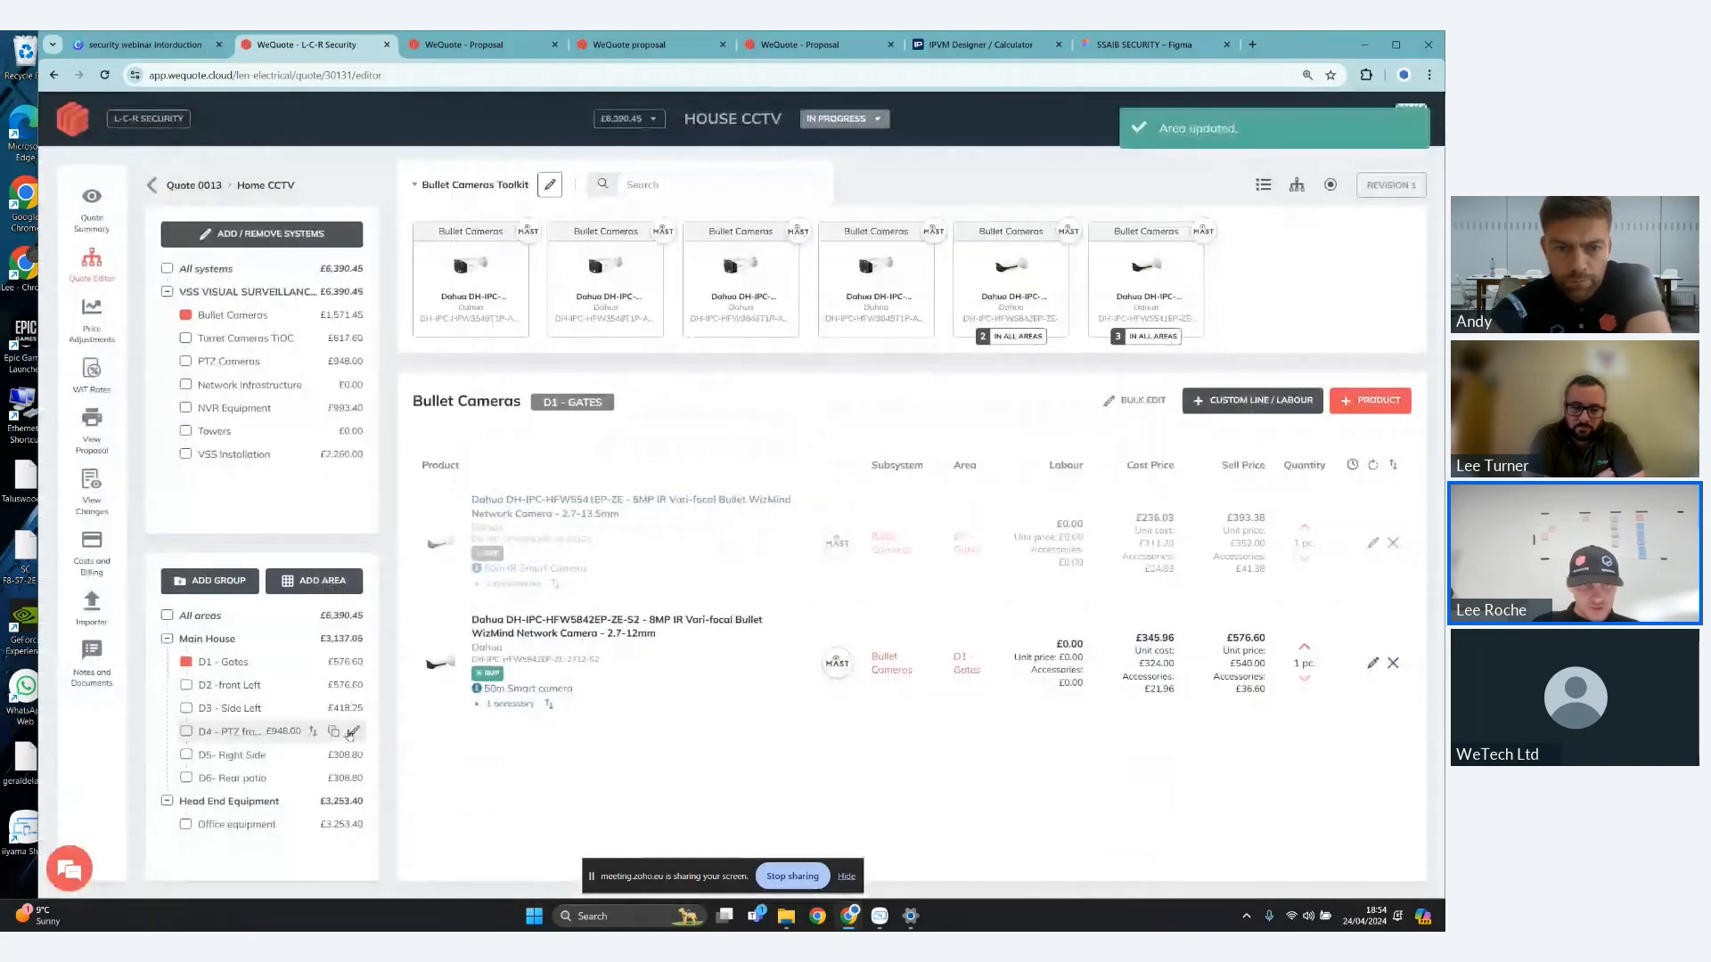
- Select the D6- Rear patio area, and open the settings of the D3 - Side Left area to review its heading content
{"action": "left_click", "coordinate": [354, 780]}
{"action": "left_click", "coordinate": [197, 734]}
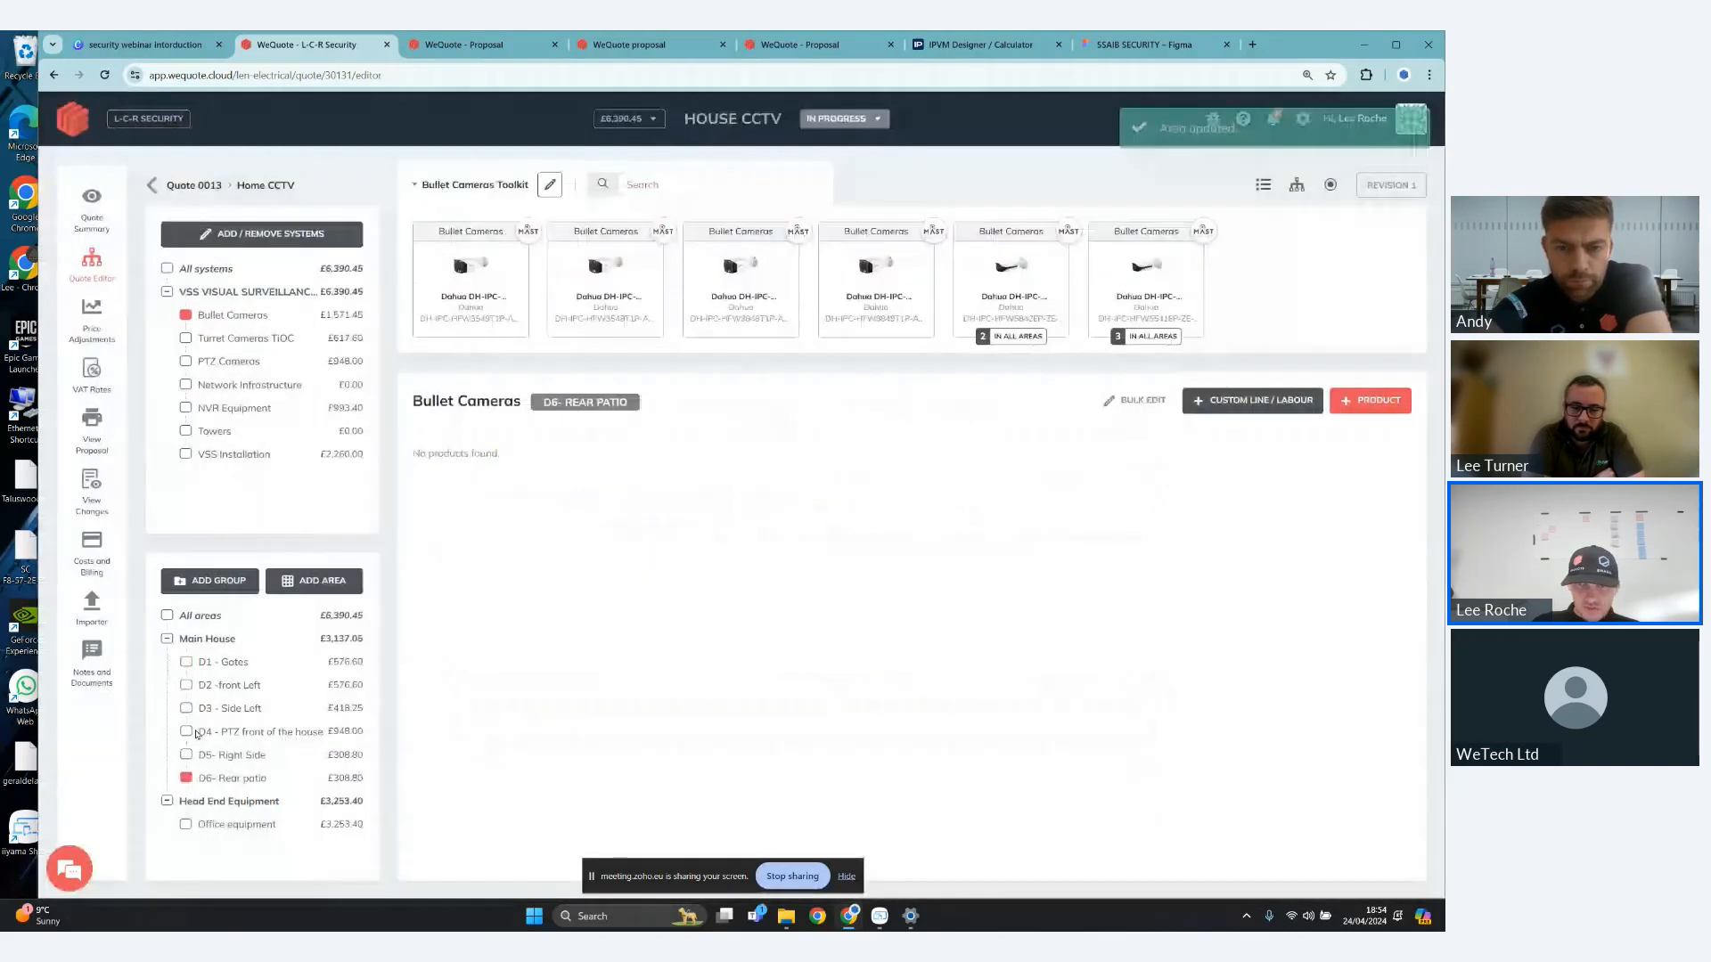
{"action": "left_click", "coordinate": [351, 708]}
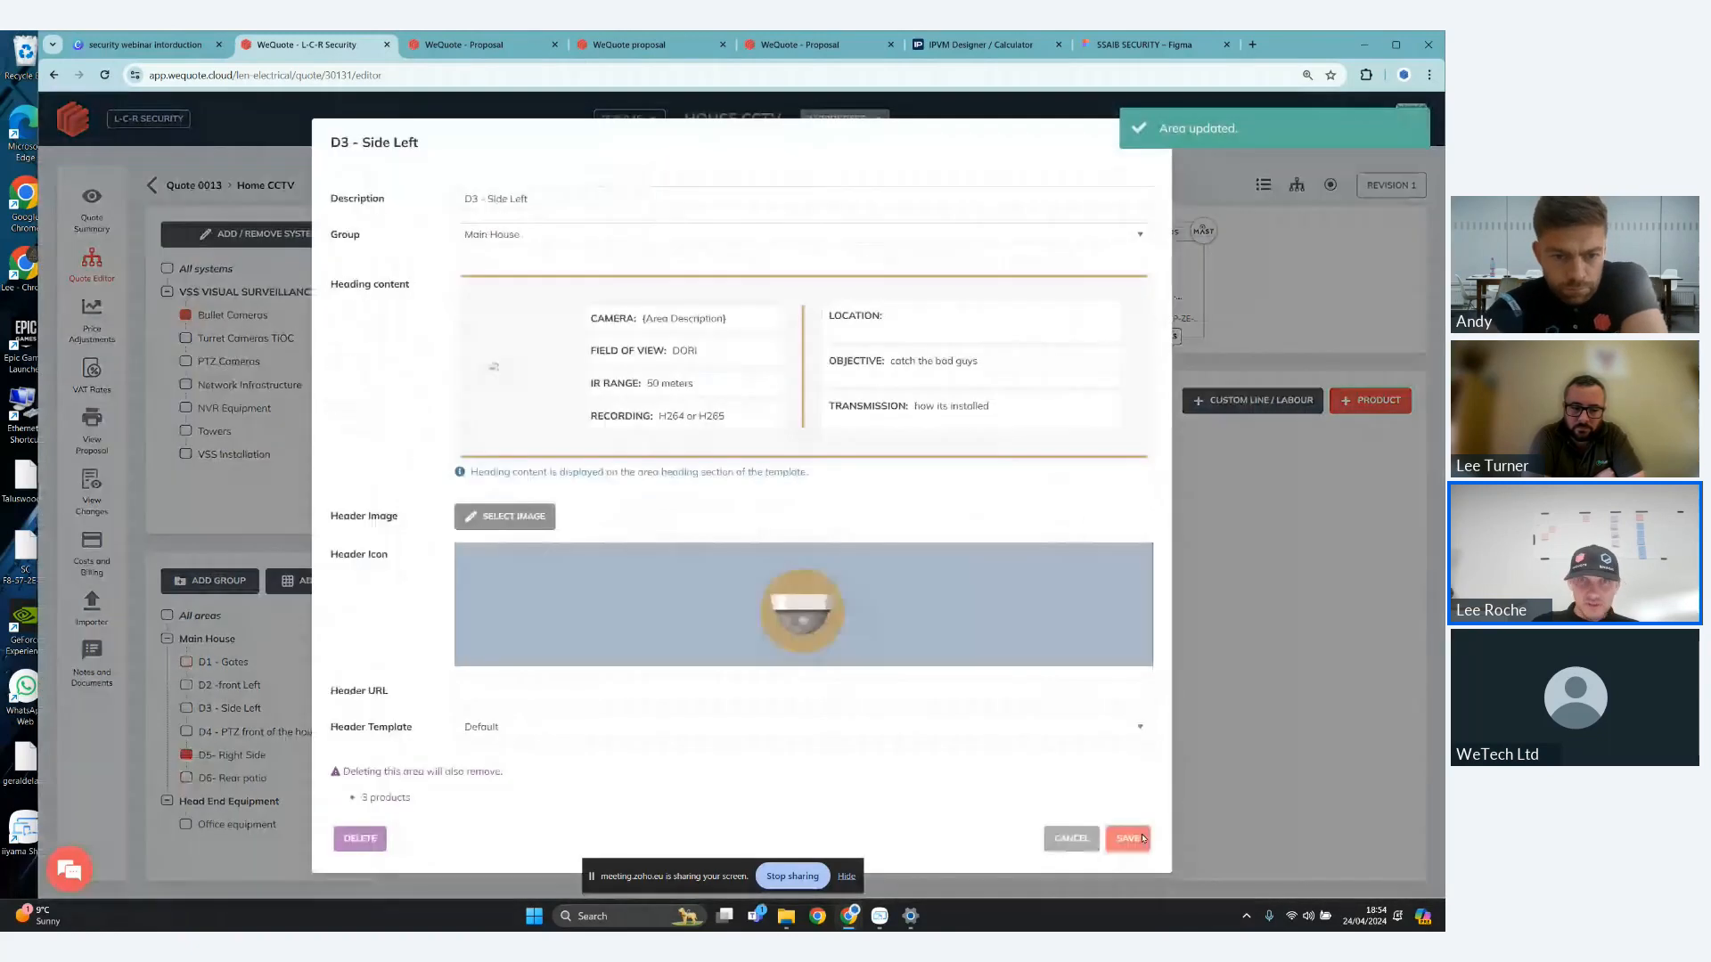
- Check the heading content and header icons of the D3, D2, D1 and D4 areas, saving each area as it is
{"action": "left_click", "coordinate": [1128, 839]}
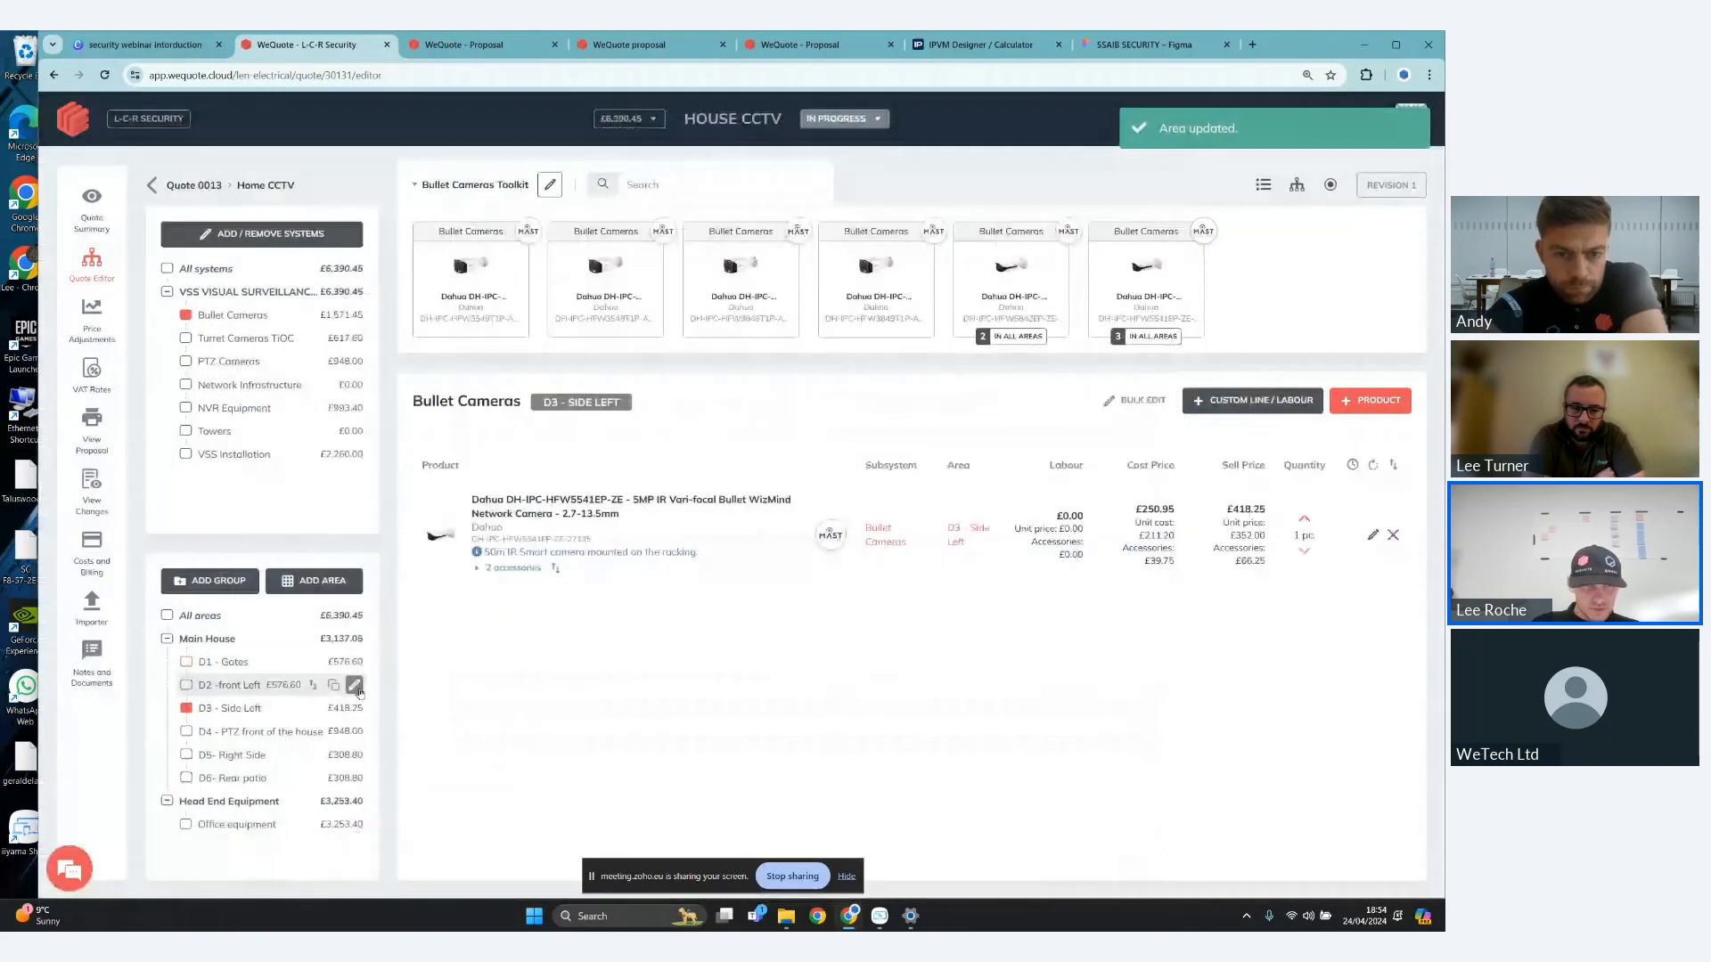
{"action": "left_click", "coordinate": [354, 686]}
{"action": "left_click", "coordinate": [1129, 838]}
{"action": "left_click", "coordinate": [355, 664]}
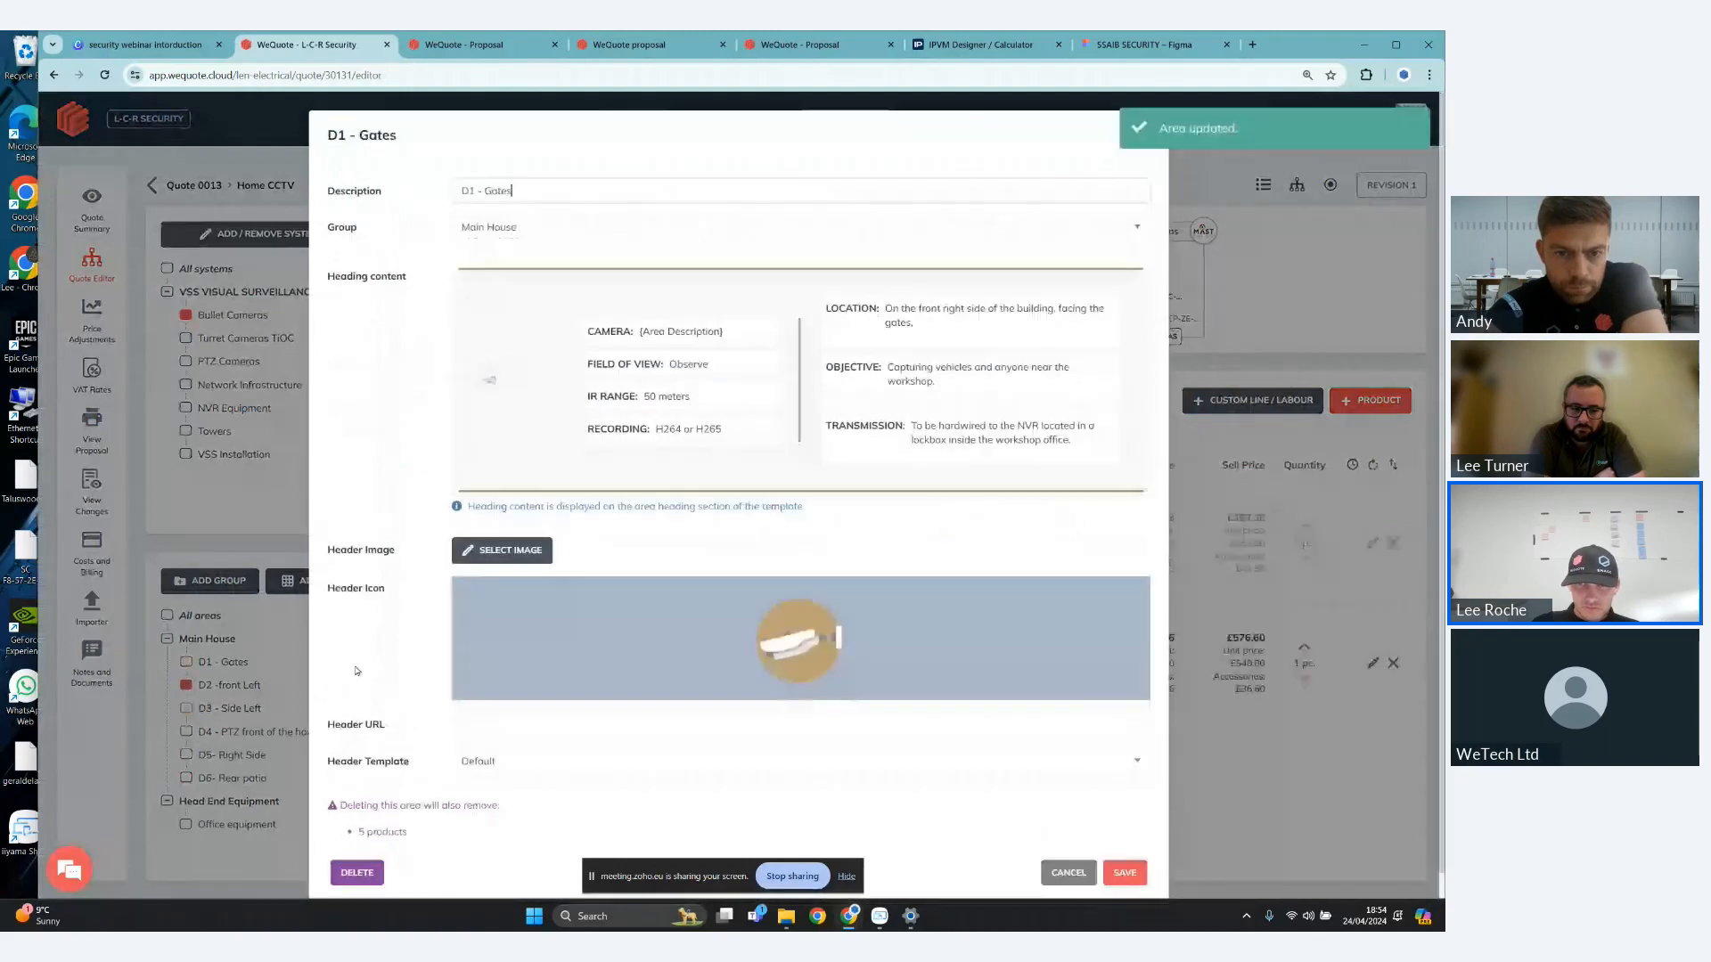
{"action": "left_click", "coordinate": [1122, 873]}
{"action": "left_click", "coordinate": [360, 734]}
{"action": "left_click", "coordinate": [1126, 838]}
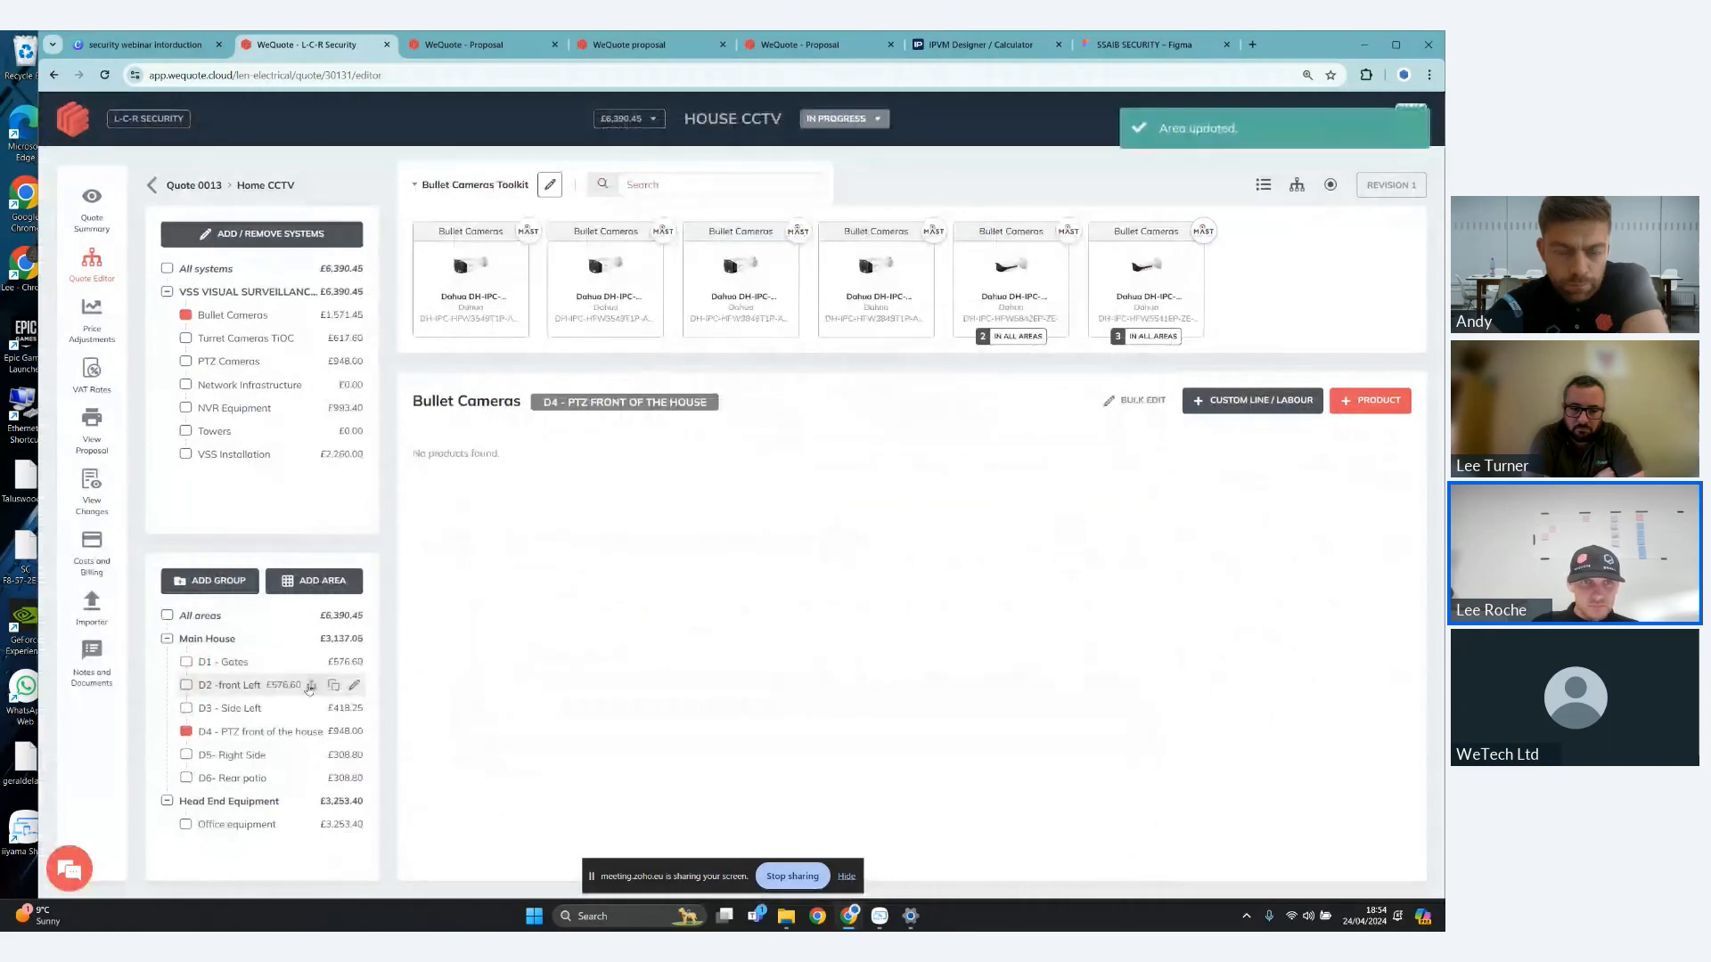
- Replace the D1 - Gates area's header icon with turrit.svg from the asset library, and save the area
{"action": "left_click", "coordinate": [355, 663]}
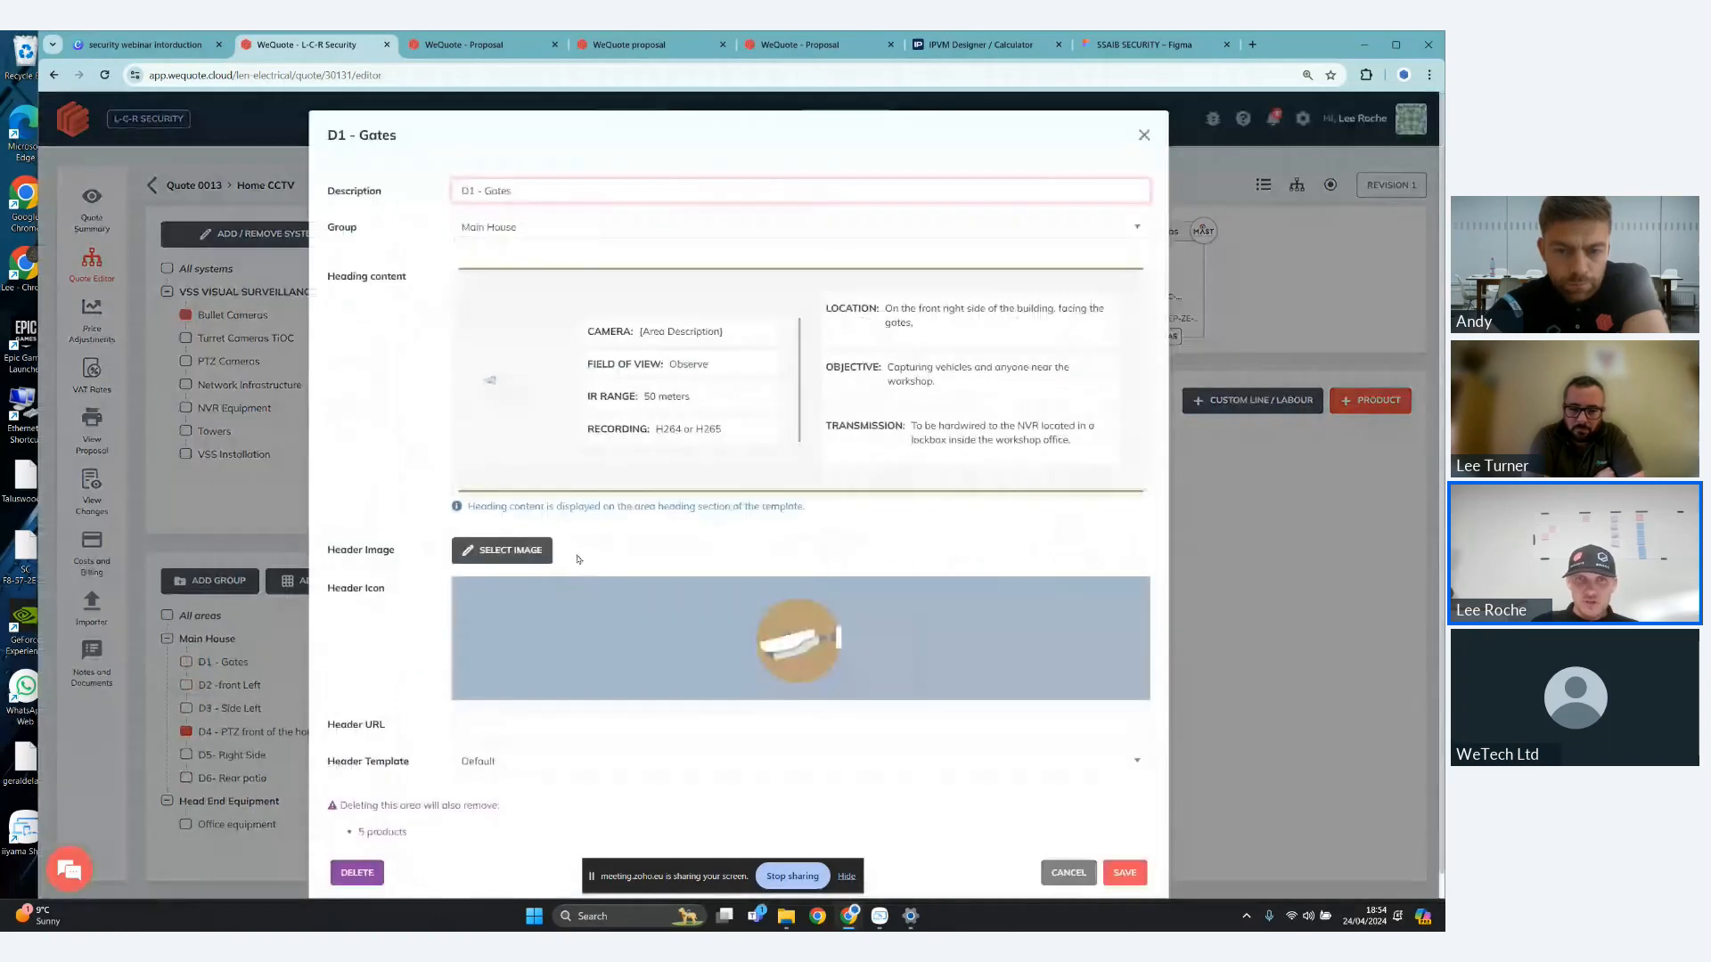
{"action": "left_click", "coordinate": [744, 640]}
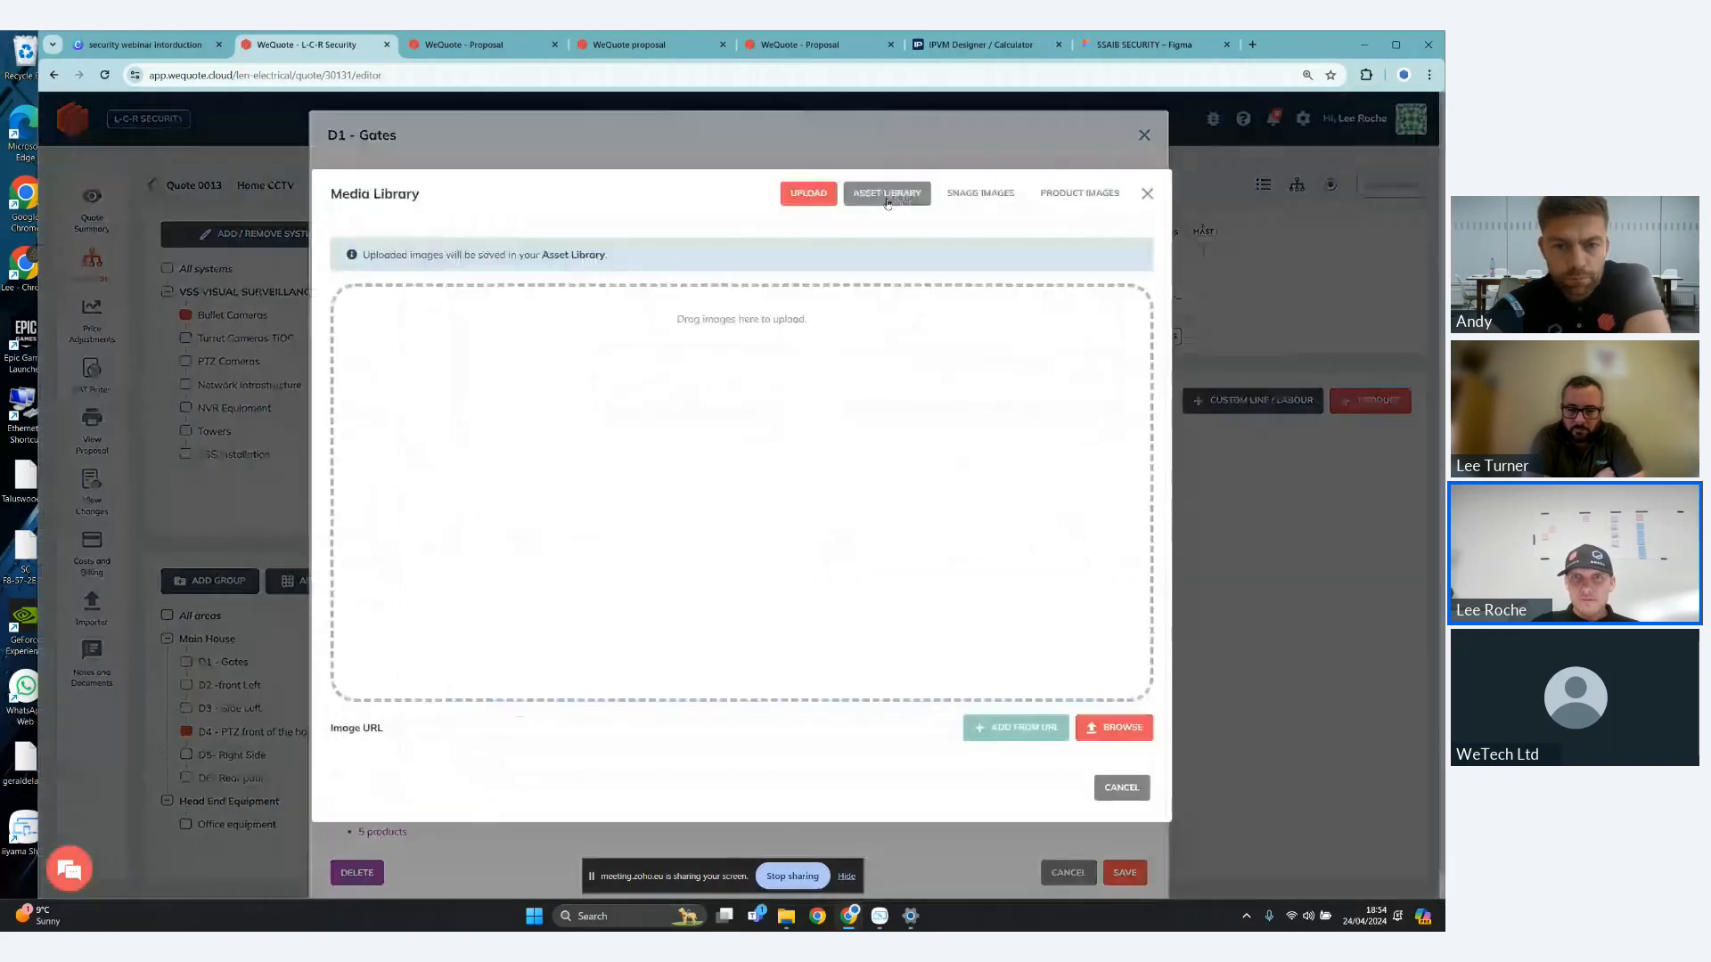
{"action": "left_click", "coordinate": [888, 204]}
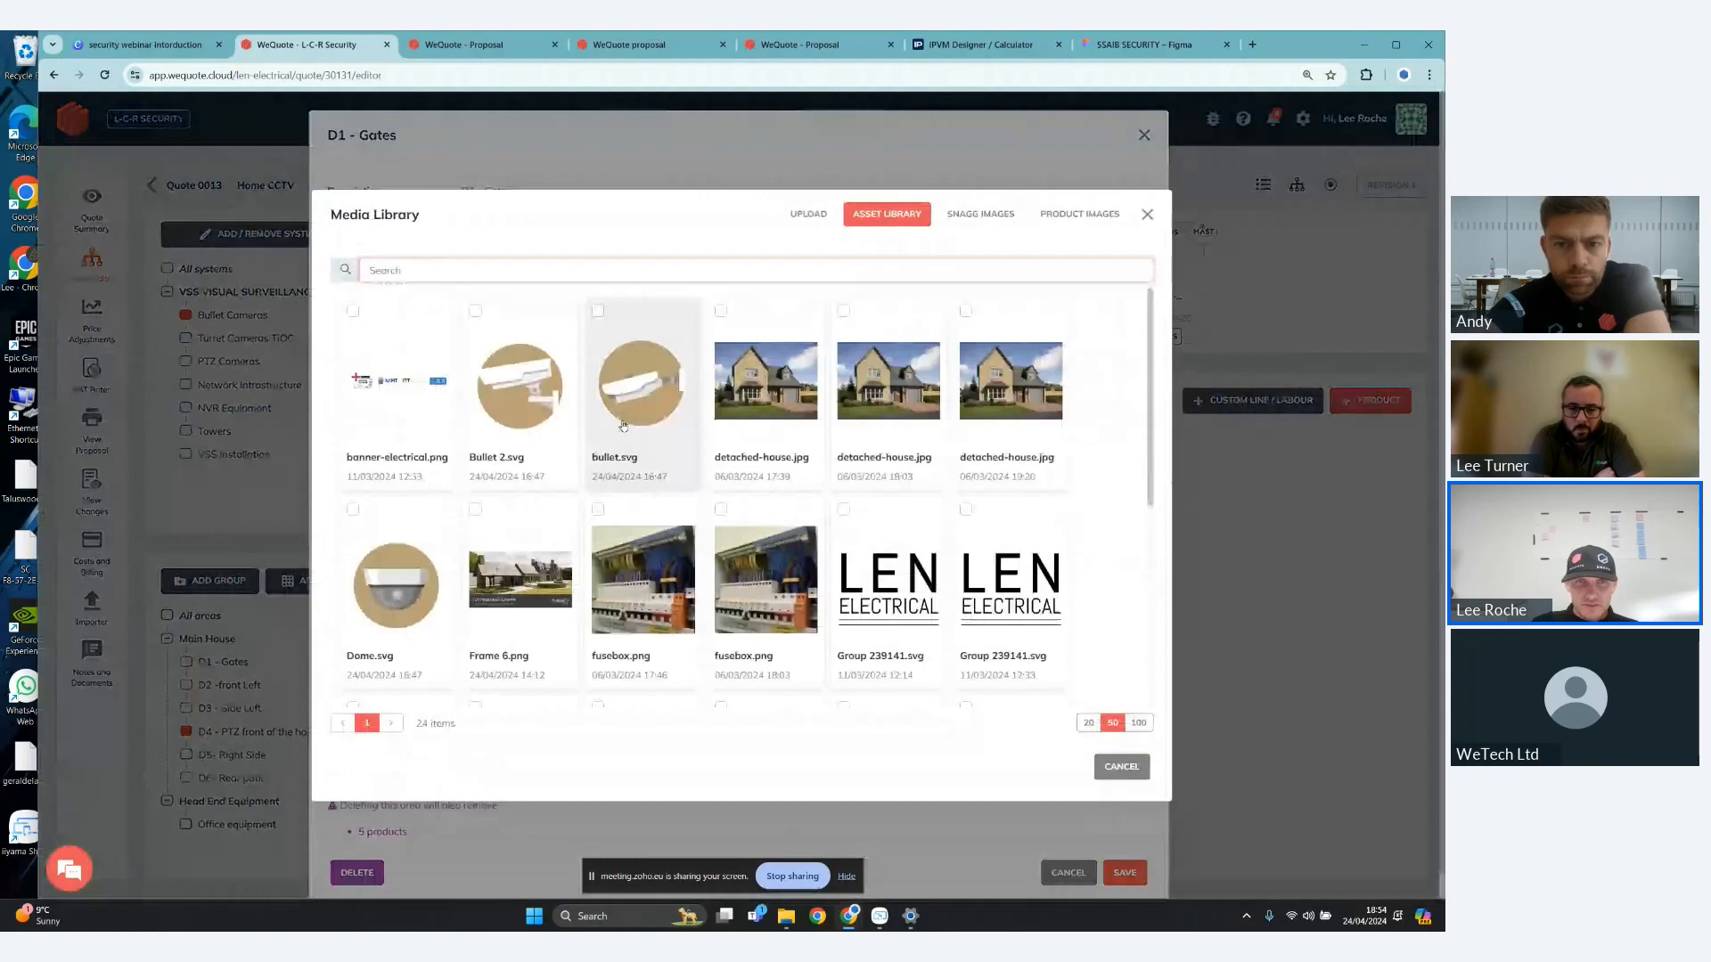
{"action": "scroll", "coordinate": [806, 464], "scroll_direction": "down", "scroll_amount": 4}
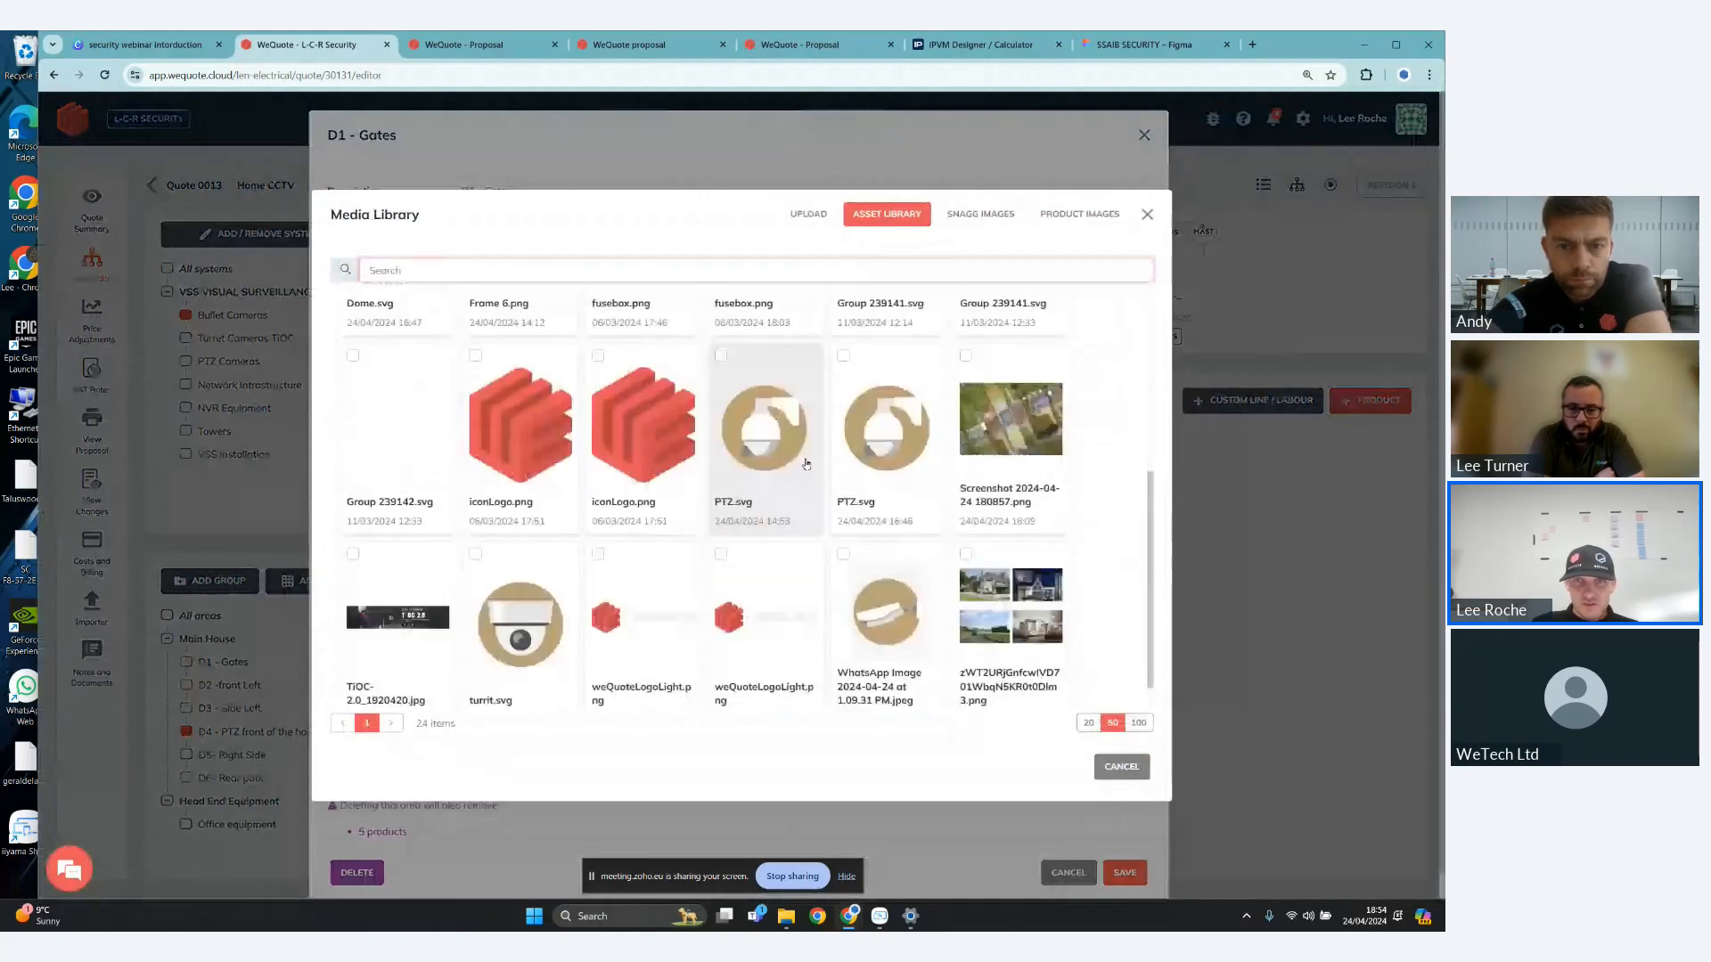
{"action": "scroll", "coordinate": [539, 597], "scroll_direction": "down", "scroll_amount": 1}
{"action": "left_click", "coordinate": [521, 592]}
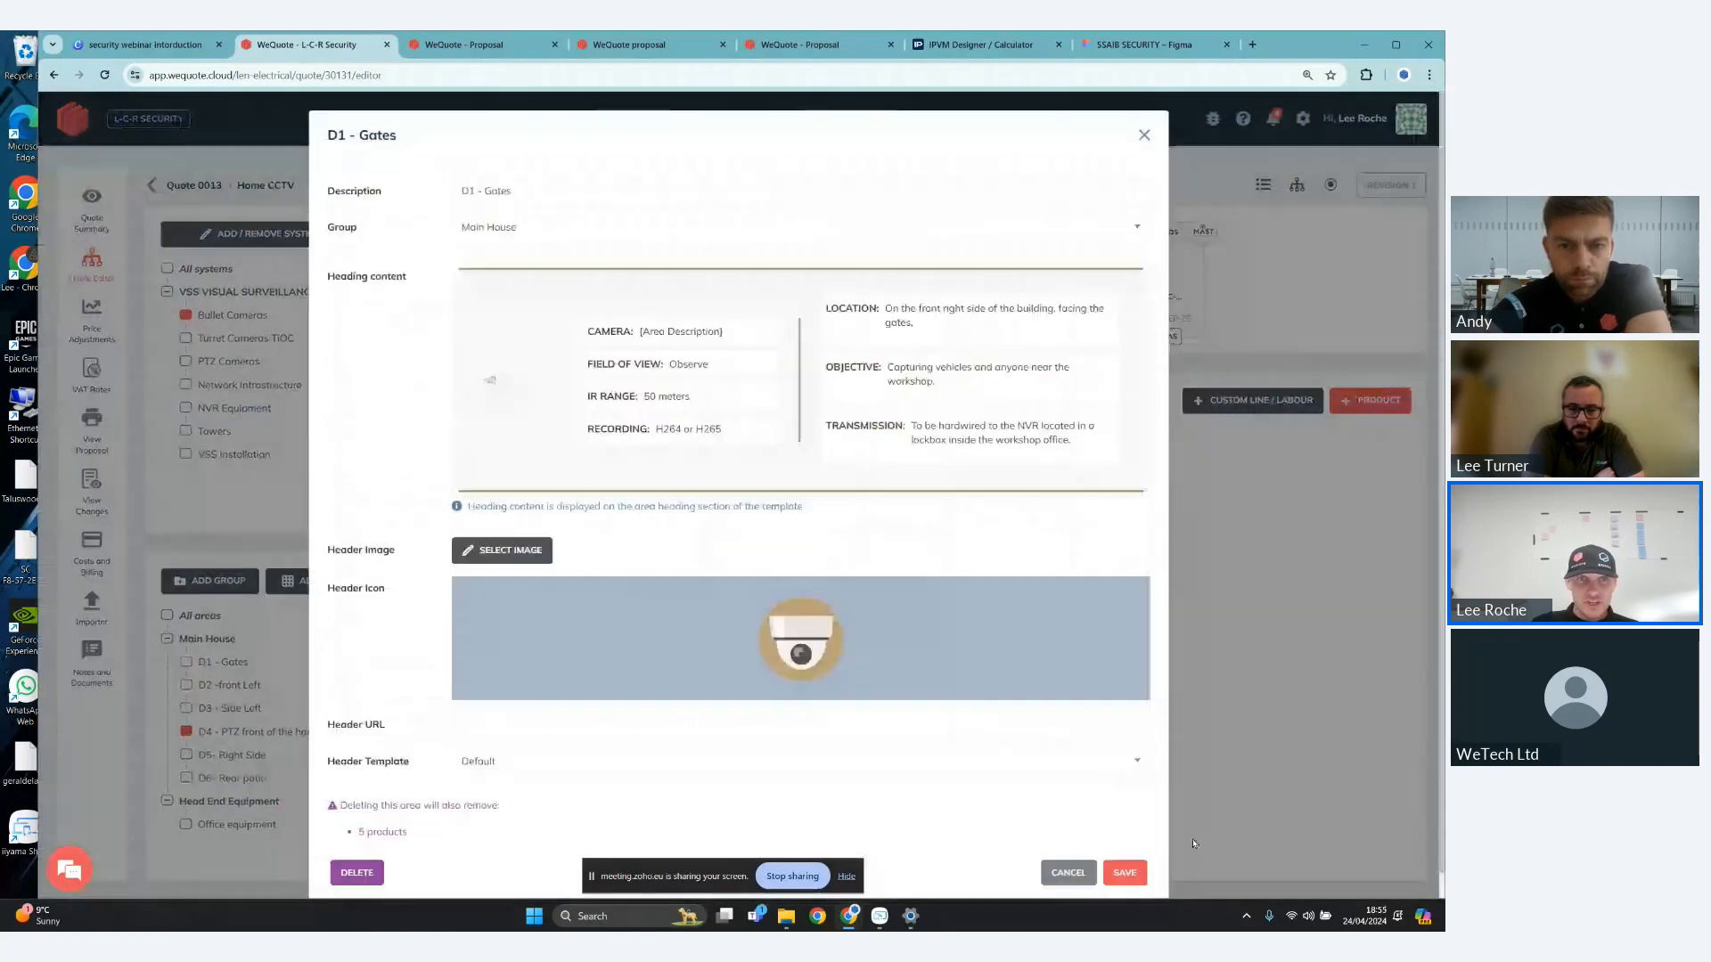
{"action": "left_click", "coordinate": [1133, 877]}
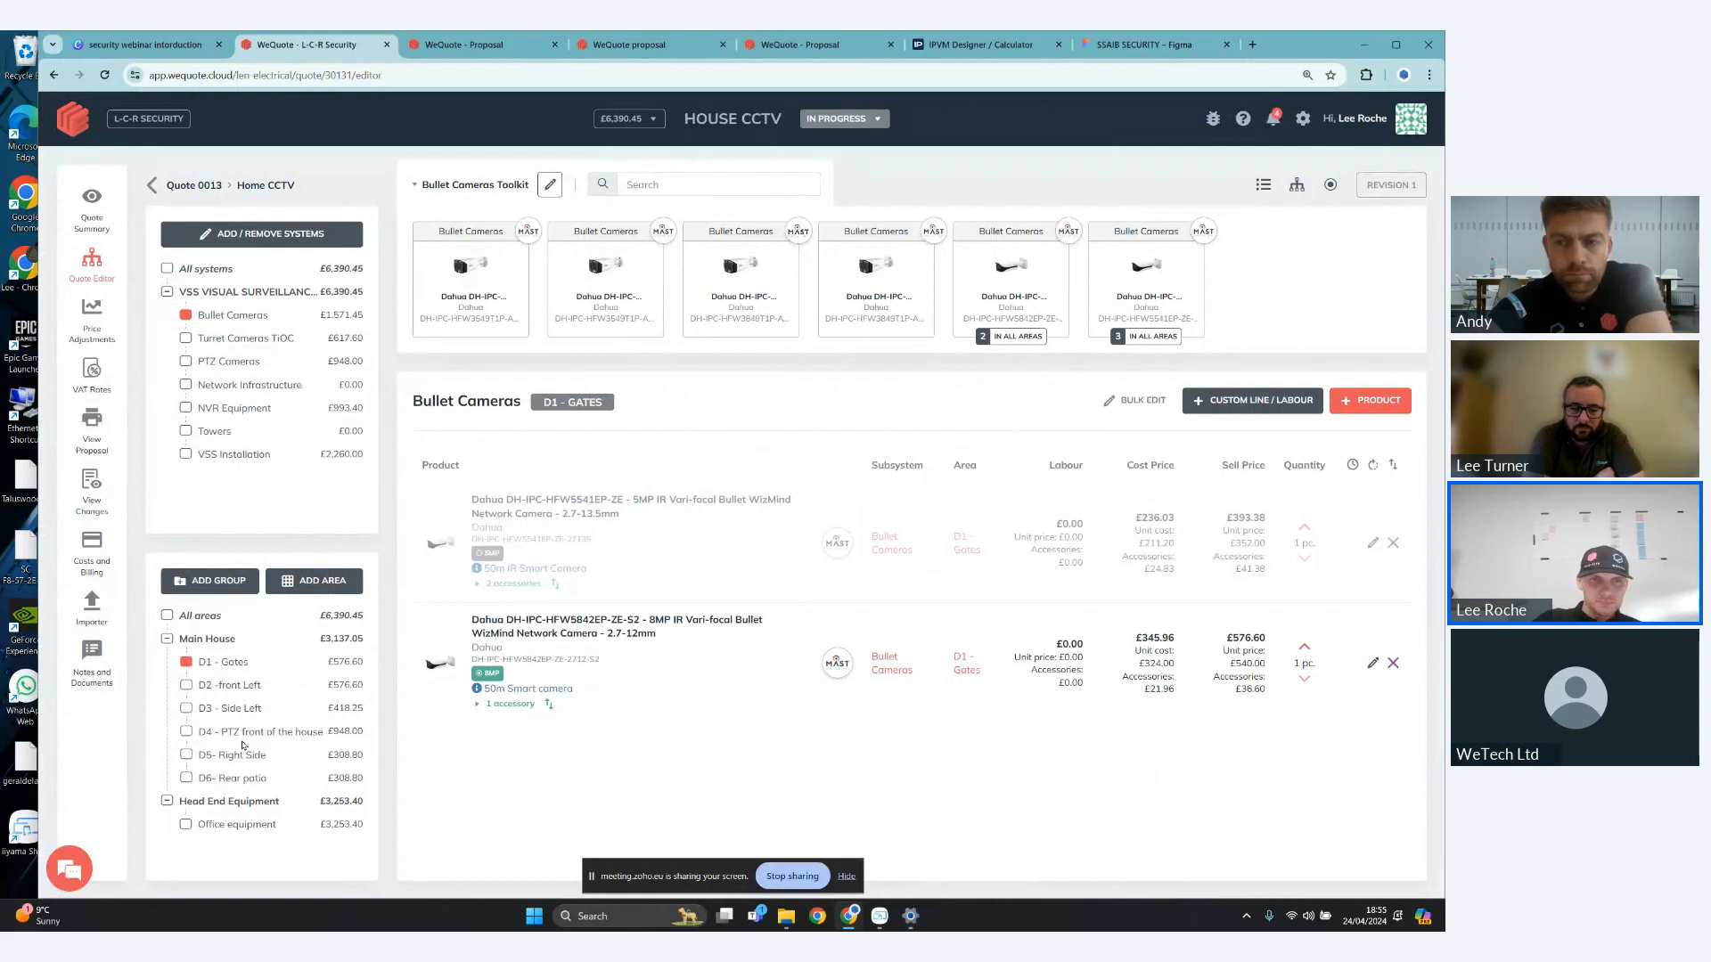
- Set the HDD option of the Dahua NVR4208-8P-4KS2/L recorder in the Office equipment area to 6TB Seagate Skyhawk HDD, and save it
{"action": "left_click", "coordinate": [277, 828]}
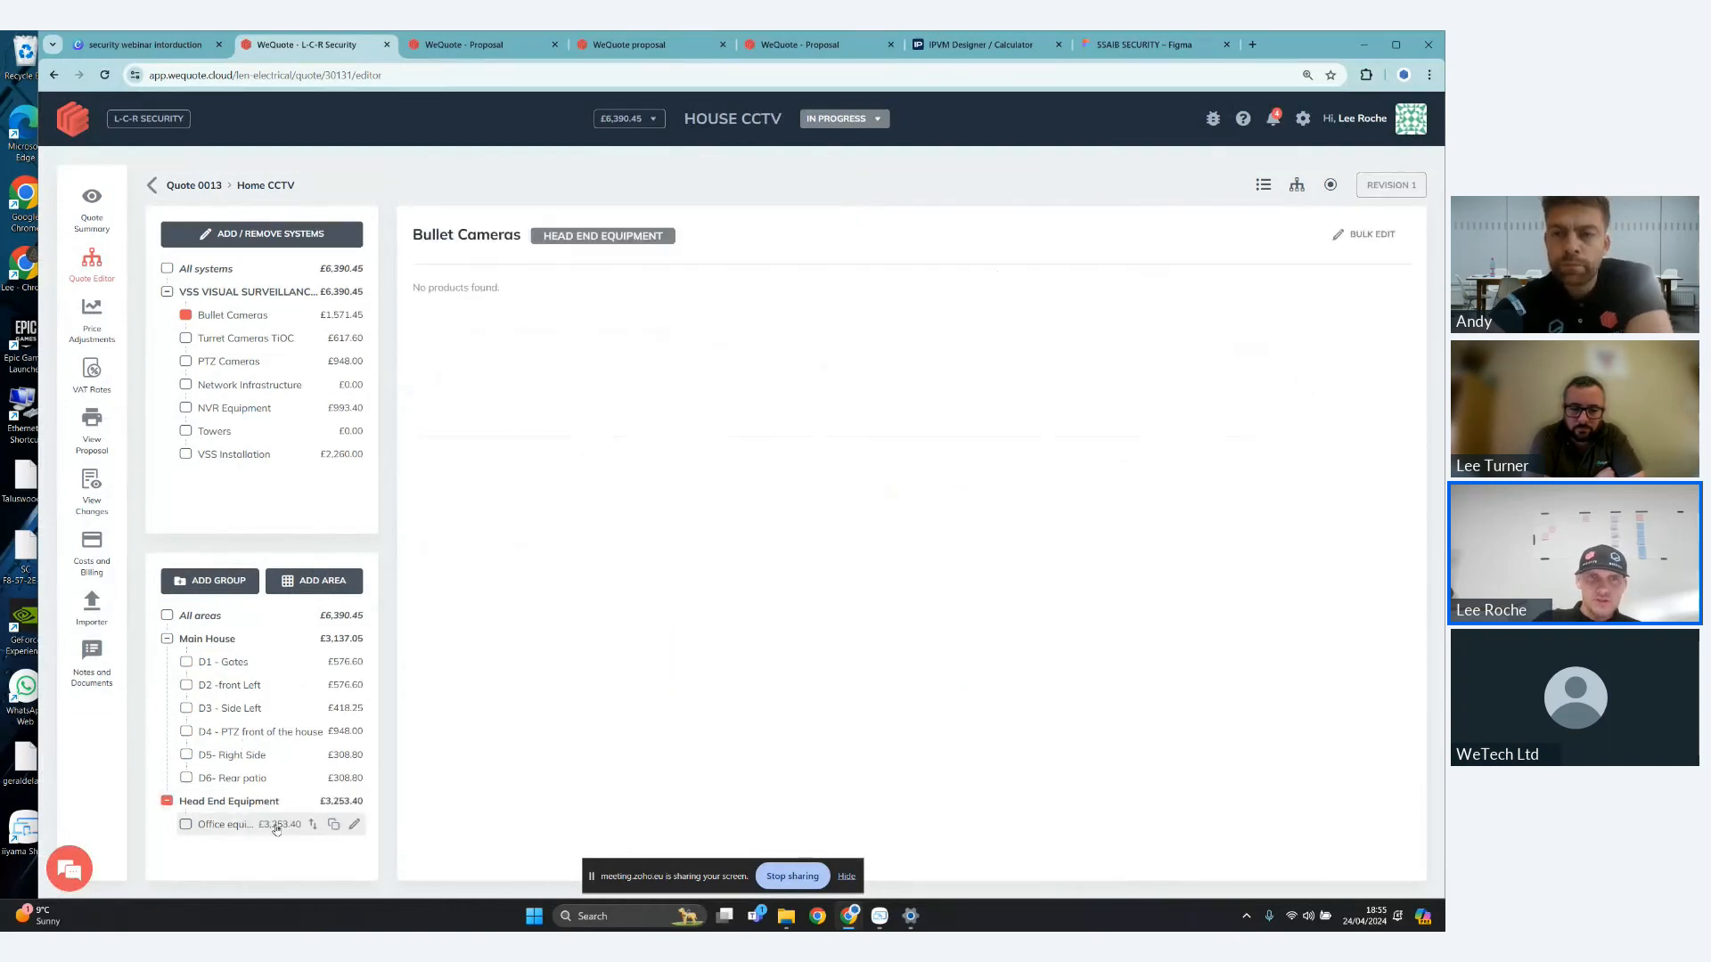
{"action": "left_click", "coordinate": [276, 828]}
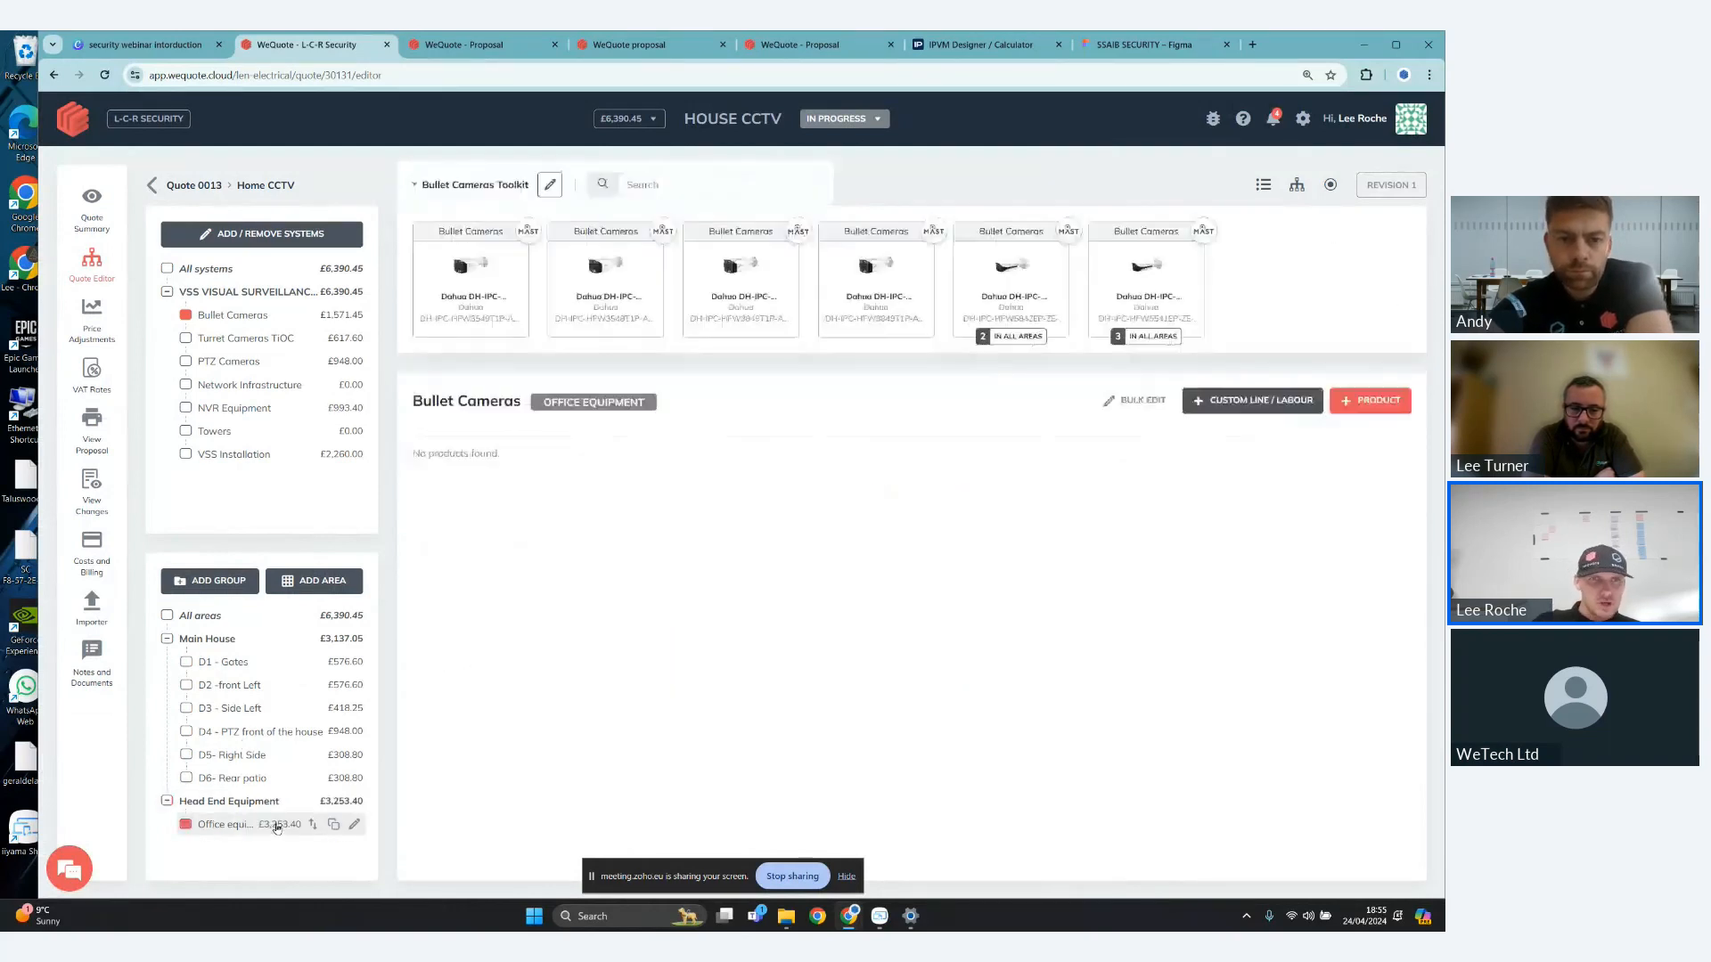
{"action": "left_click", "coordinate": [214, 416]}
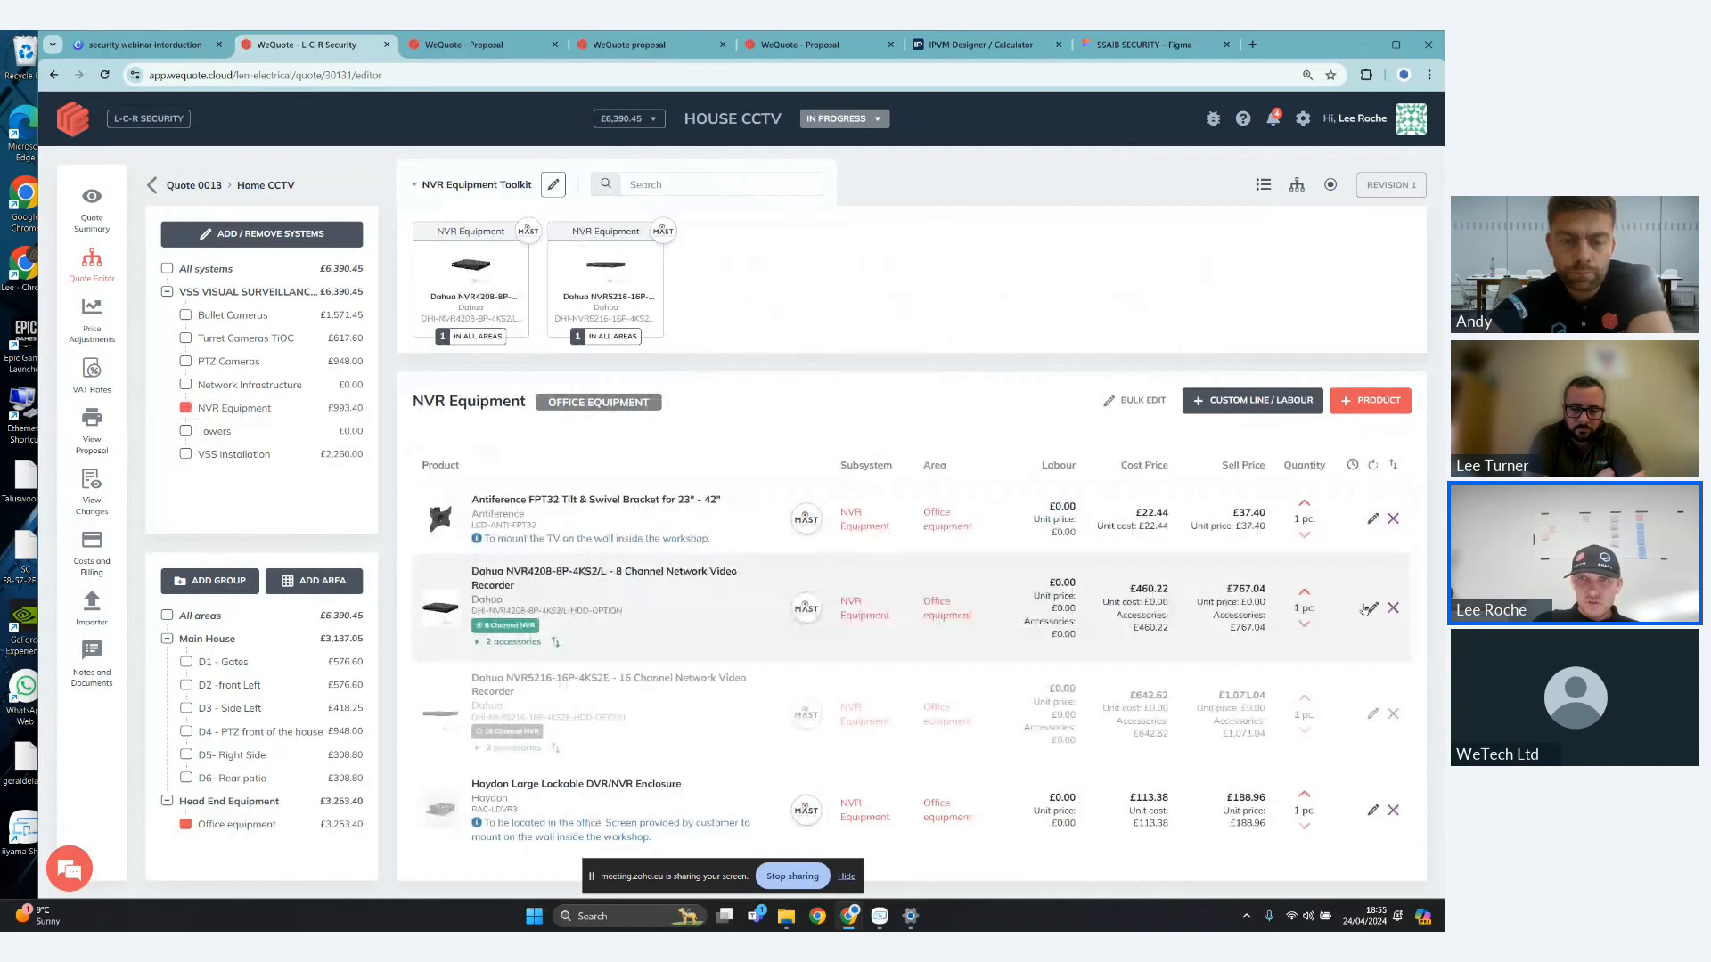
{"action": "left_click", "coordinate": [1368, 608]}
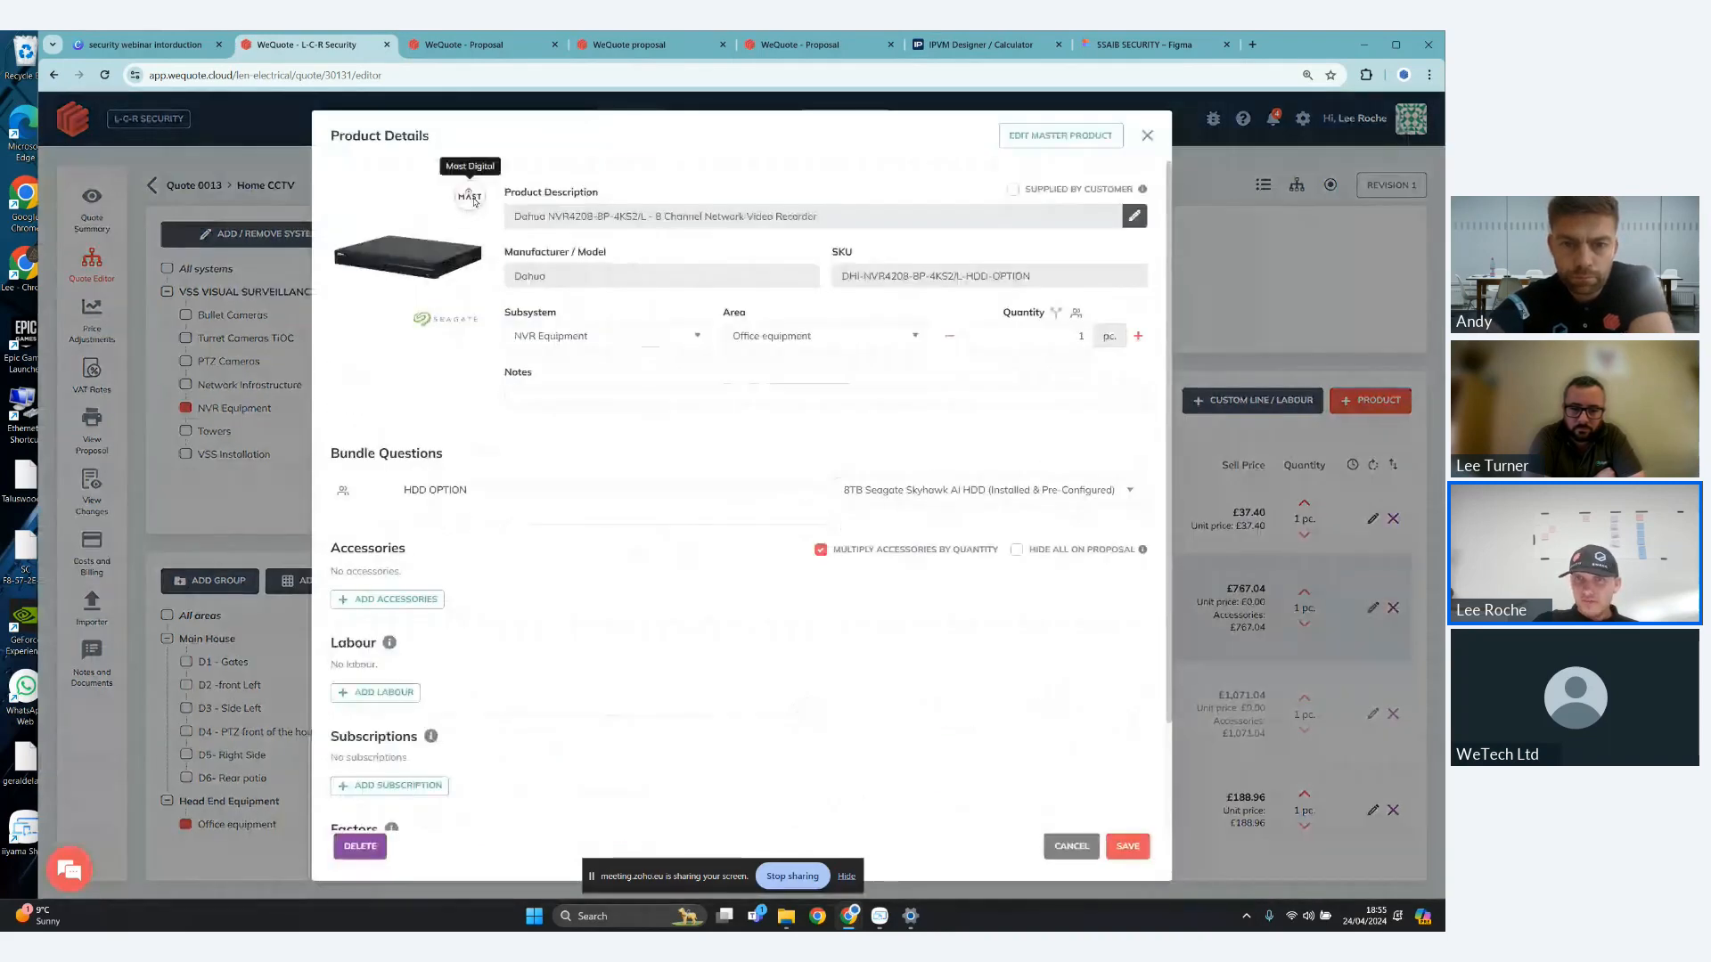
{"action": "left_click", "coordinate": [1112, 492]}
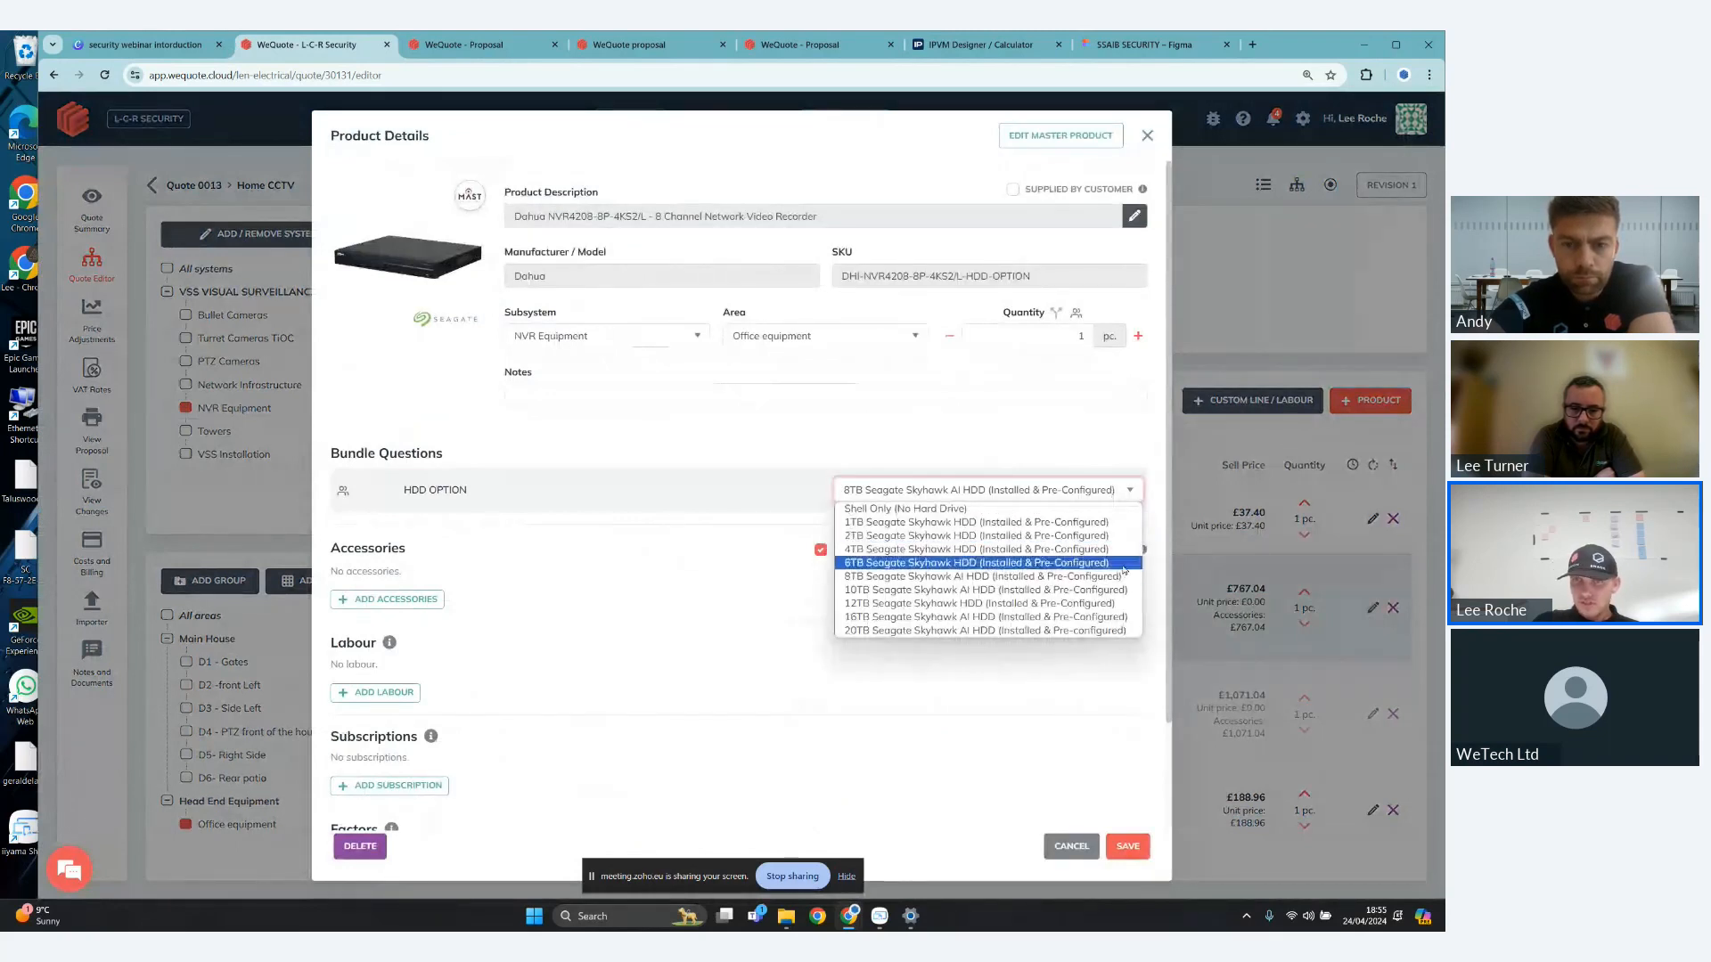
{"action": "left_click", "coordinate": [1124, 565]}
{"action": "left_click", "coordinate": [1127, 846]}
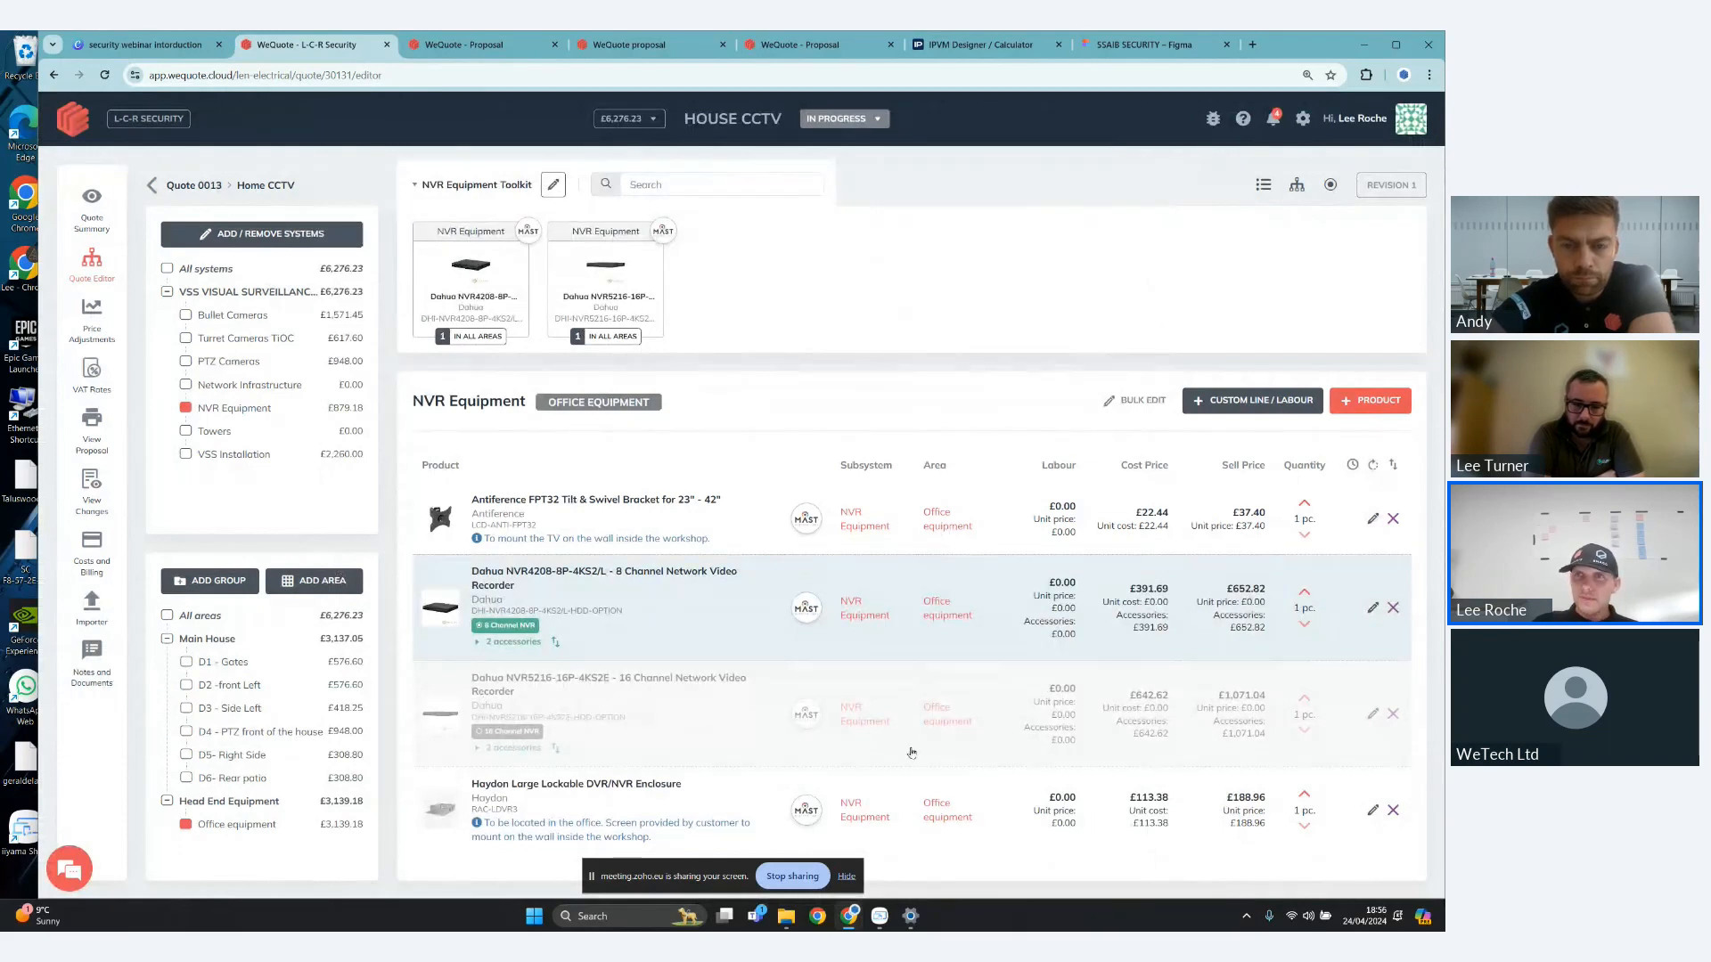
- Show the quote's options, switch the NVR Selection to 16 Channel NVR, and return it to 8 Channel NVR
{"action": "left_click", "coordinate": [1331, 187]}
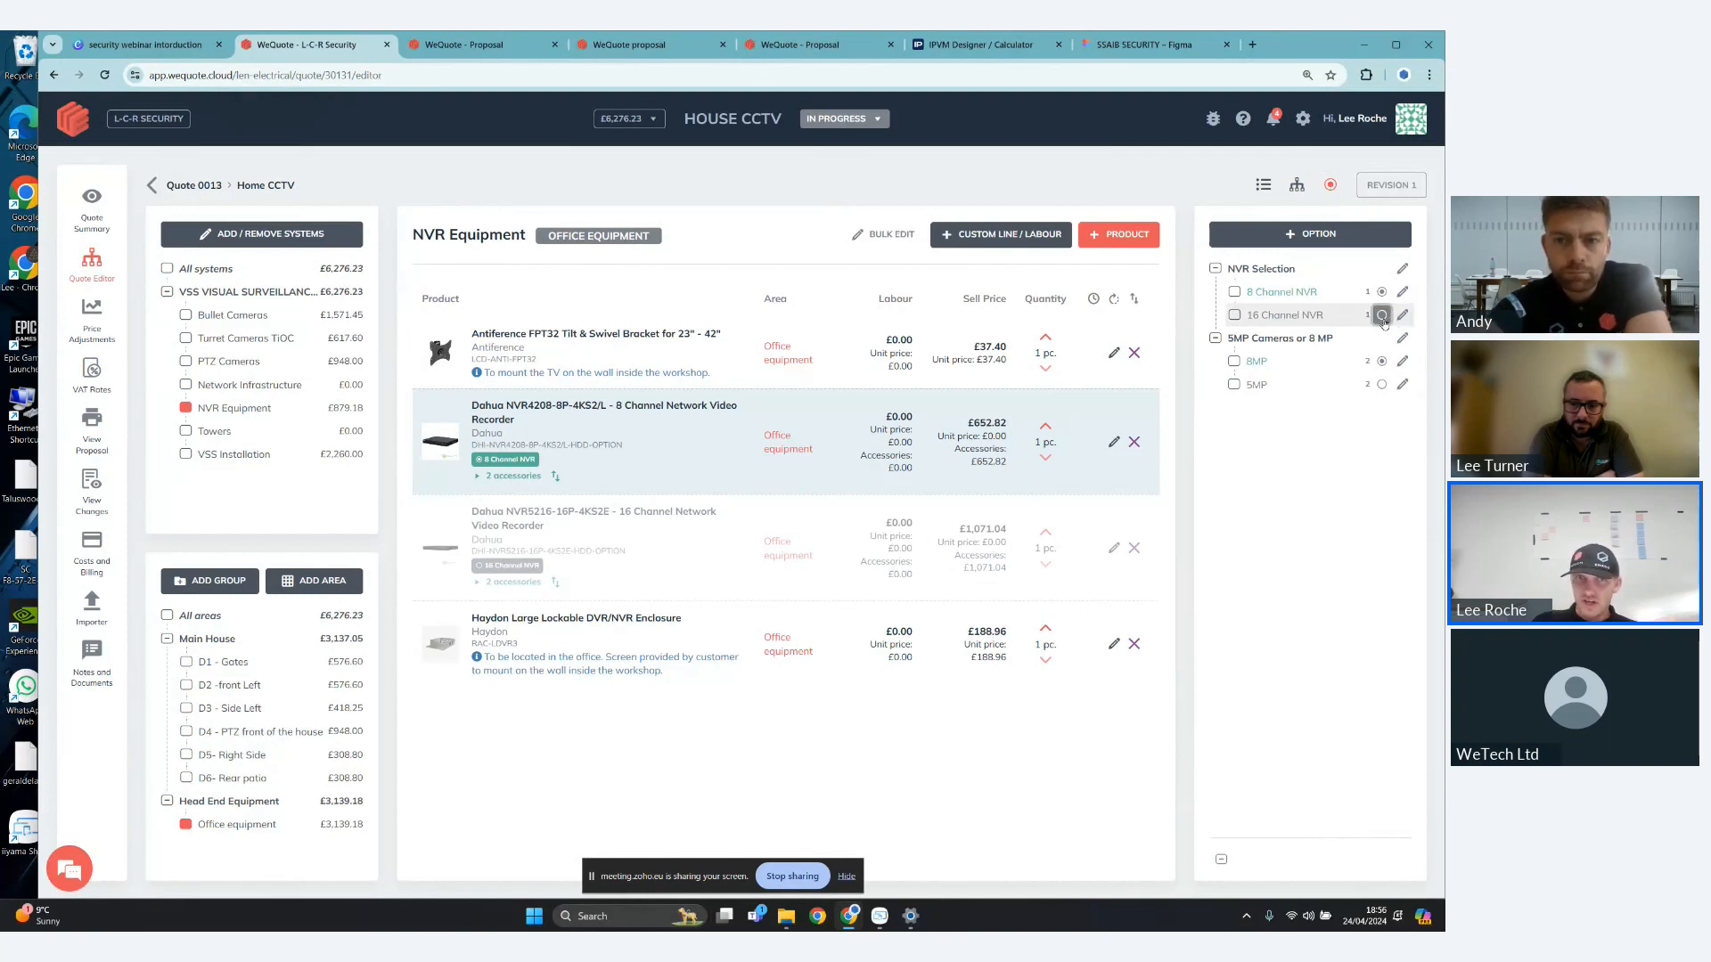
{"action": "left_click", "coordinate": [1382, 316]}
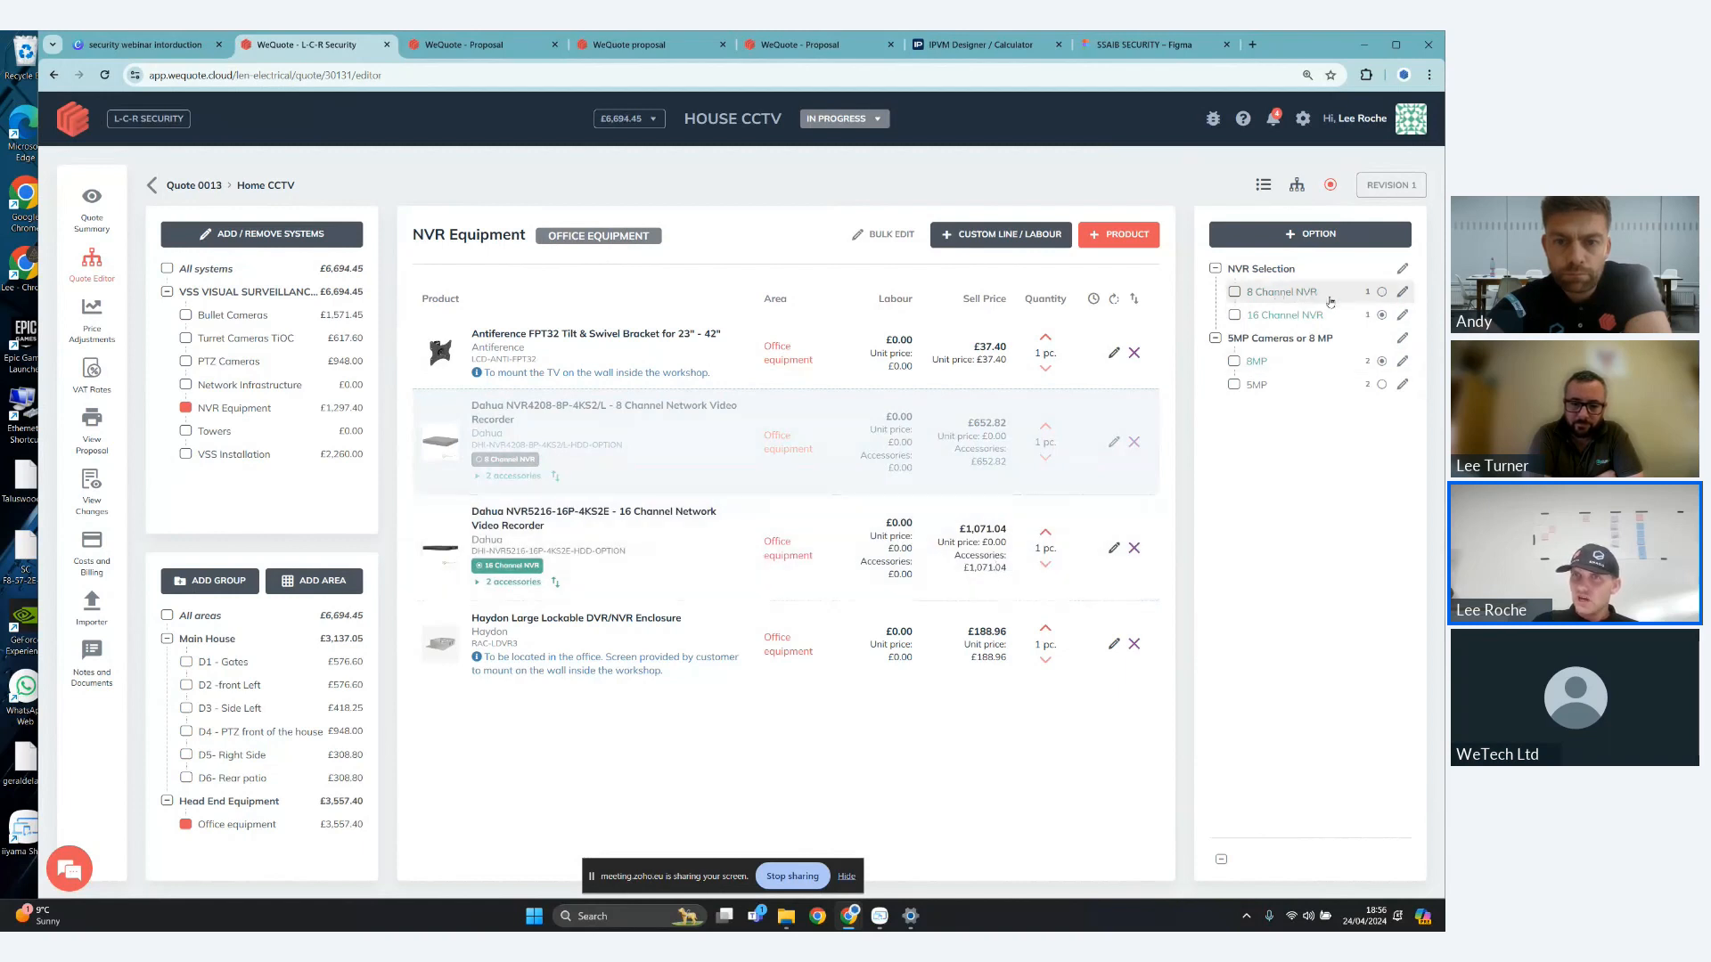
{"action": "left_click", "coordinate": [1382, 292]}
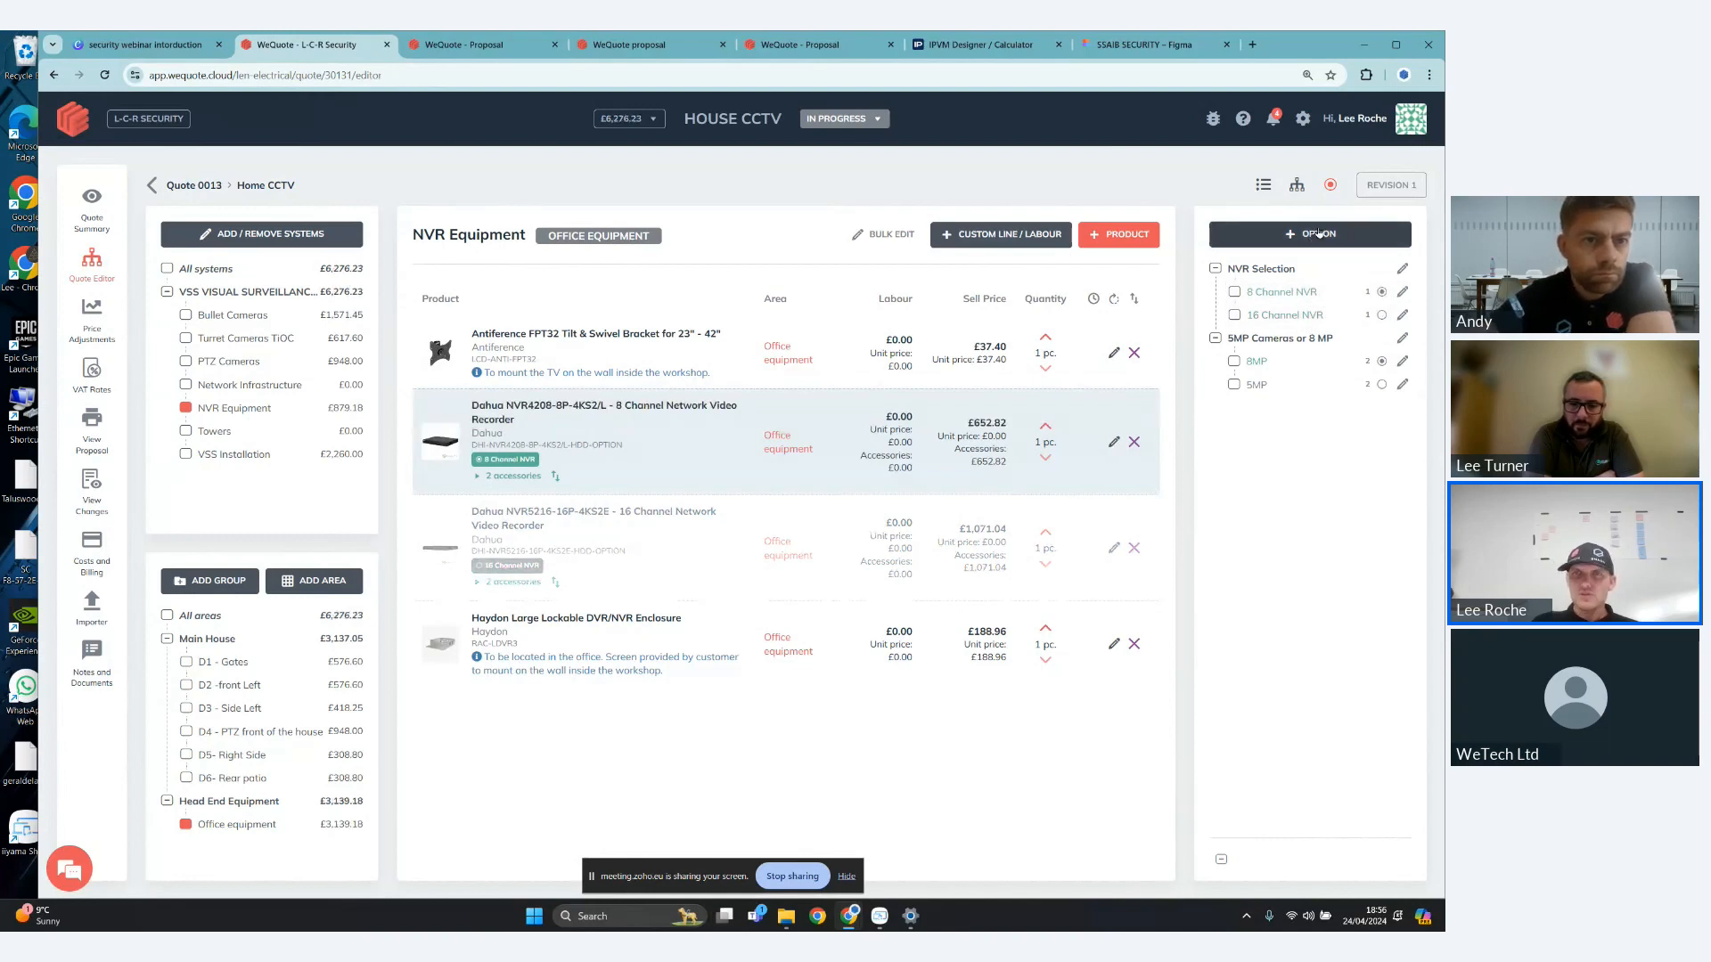
- Browse the Mast Digital option library, previewing its options from the window detectors to the alarm fobs, and close it without adding any
{"action": "left_click", "coordinate": [1318, 234]}
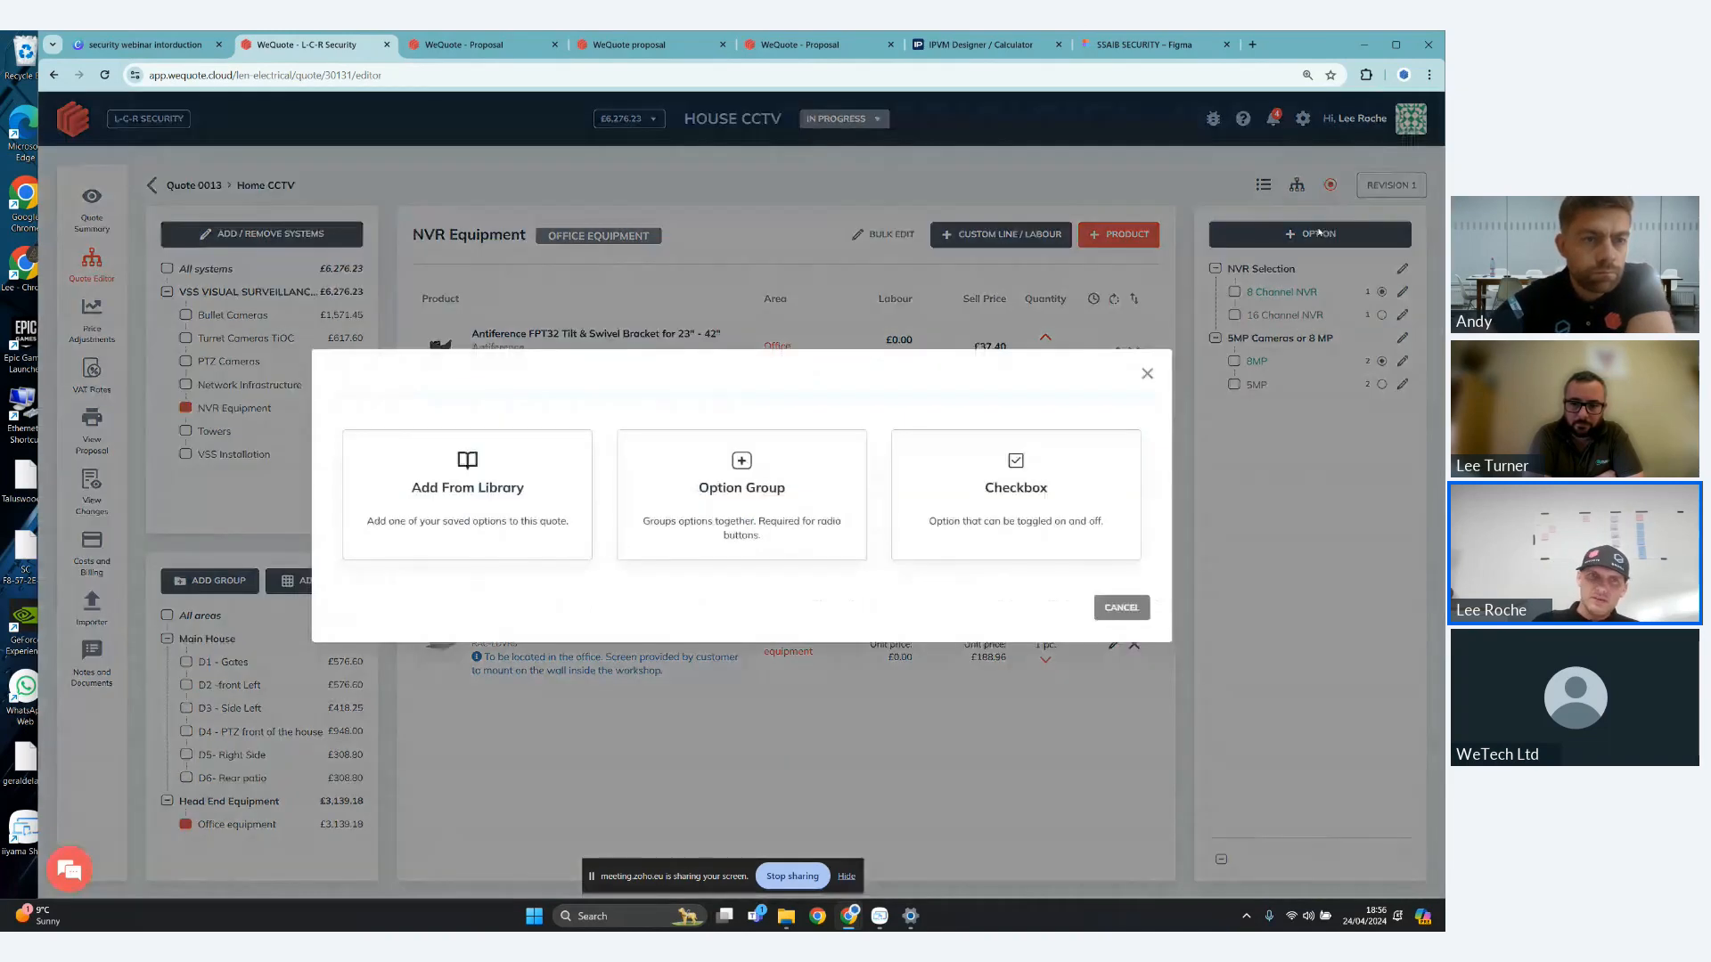
{"action": "left_click", "coordinate": [539, 470]}
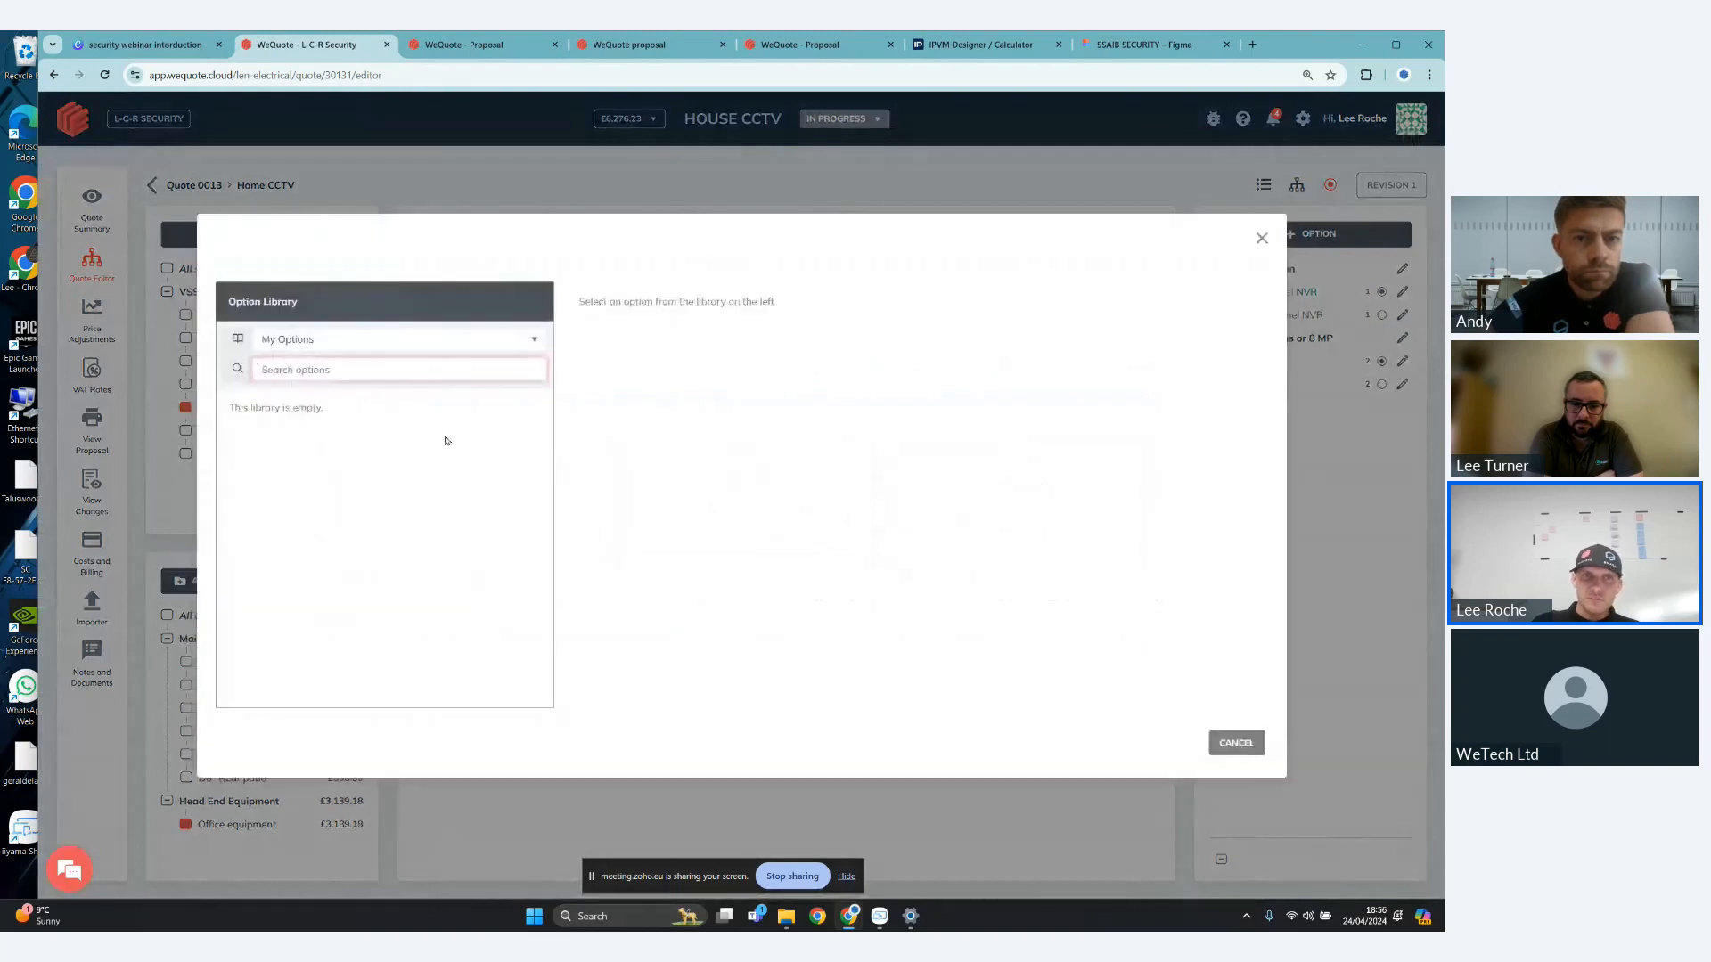
{"action": "left_click", "coordinate": [397, 339]}
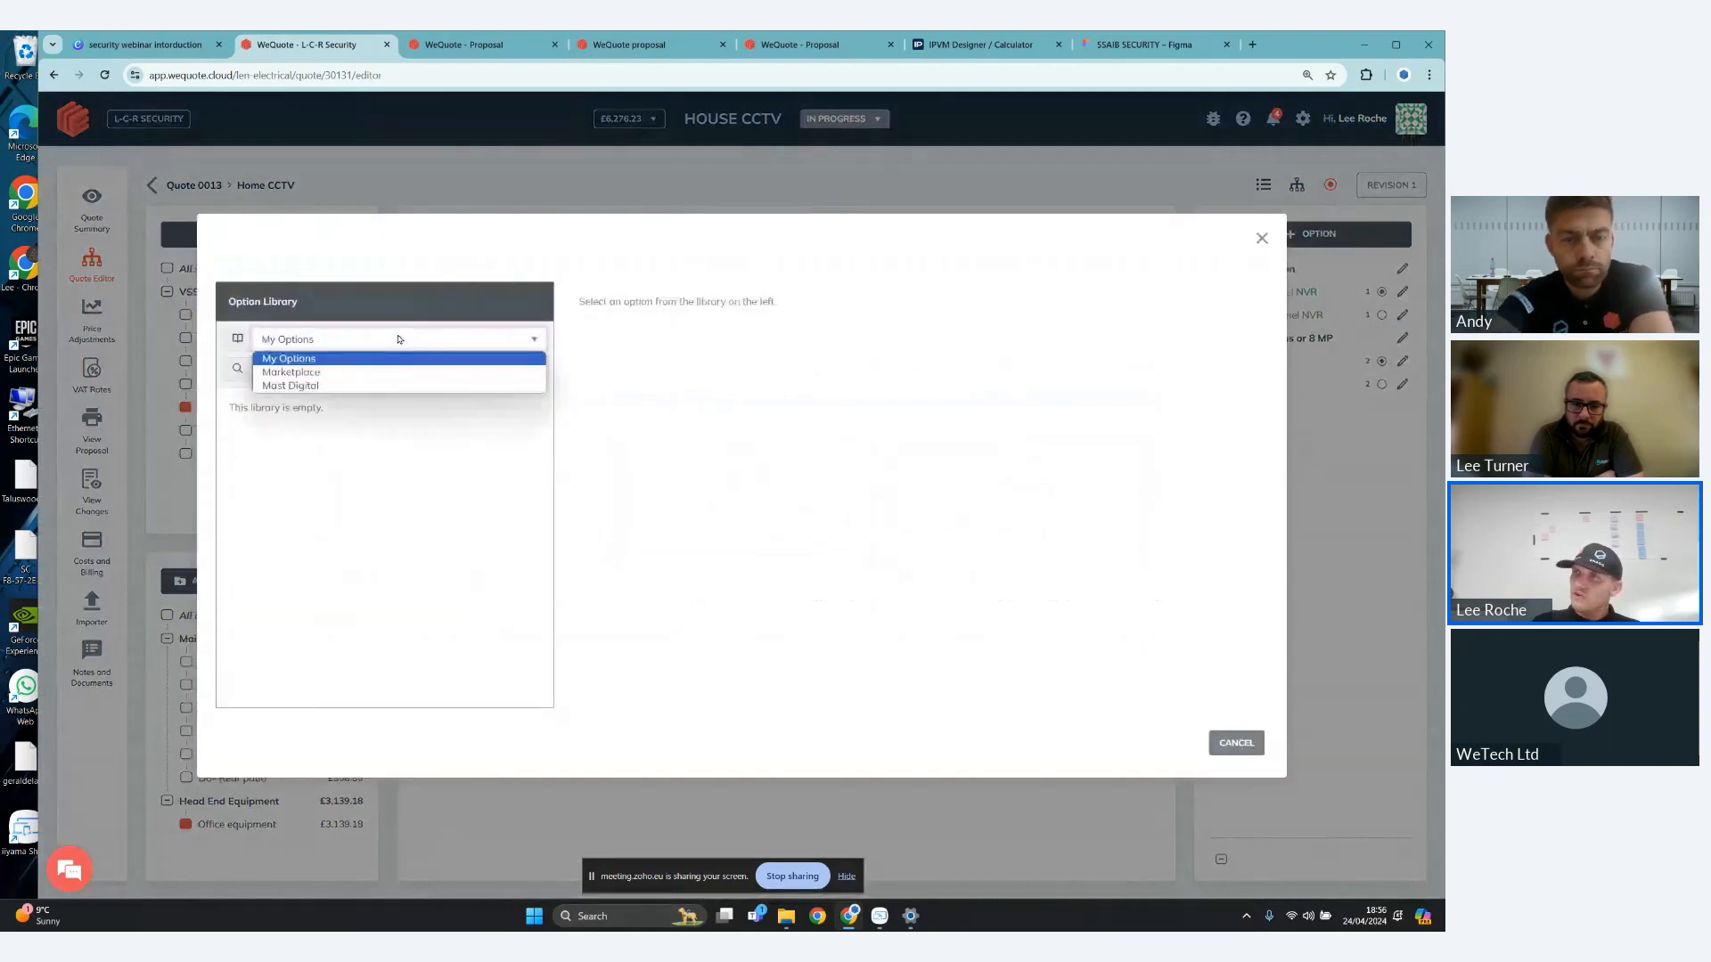
{"action": "left_click", "coordinate": [343, 386]}
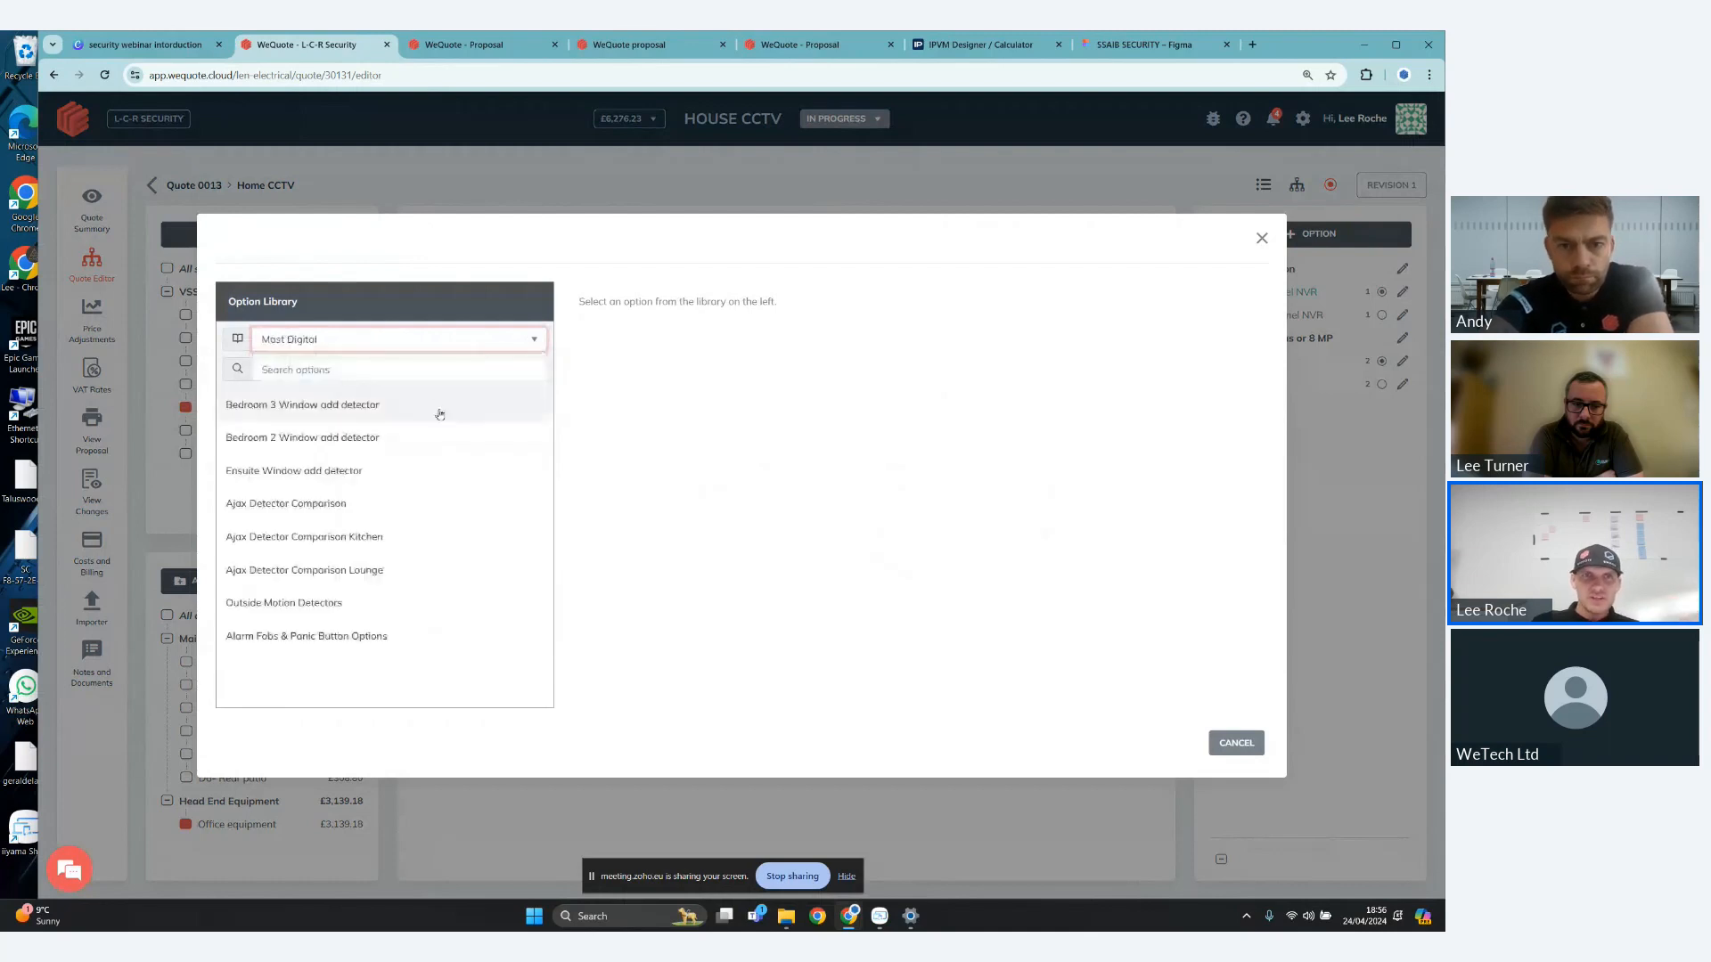
{"action": "left_click", "coordinate": [405, 412]}
{"action": "left_click", "coordinate": [409, 435]}
{"action": "left_click", "coordinate": [393, 472]}
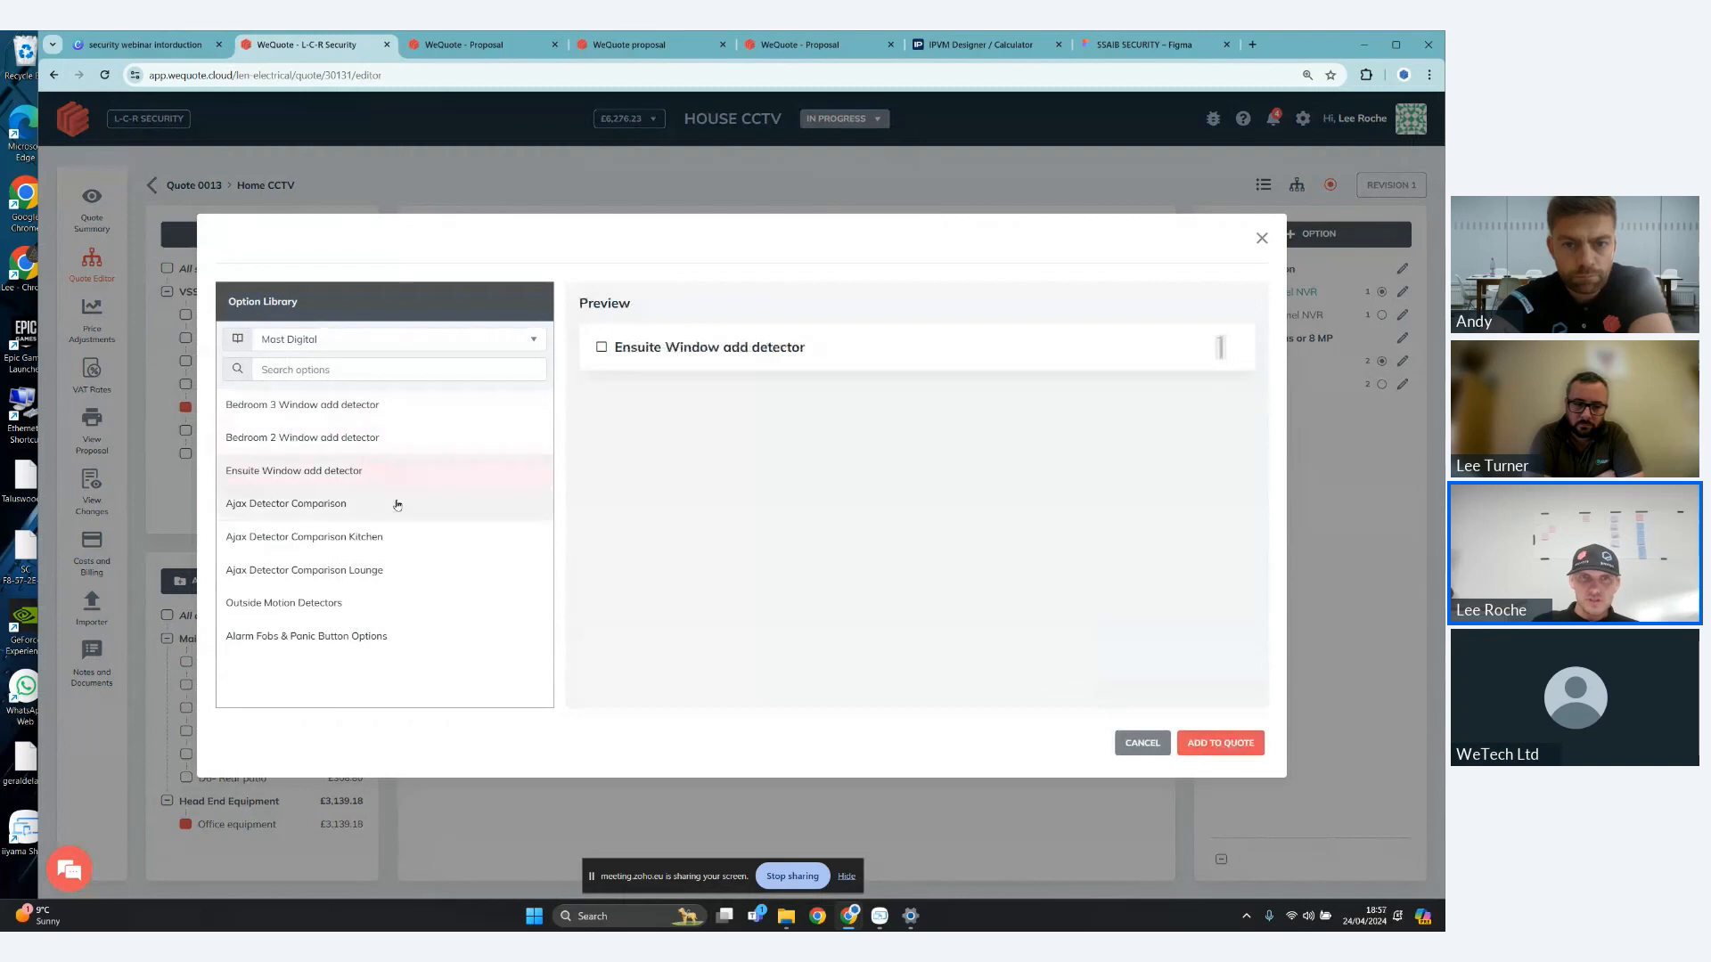
{"action": "left_click", "coordinate": [393, 502]}
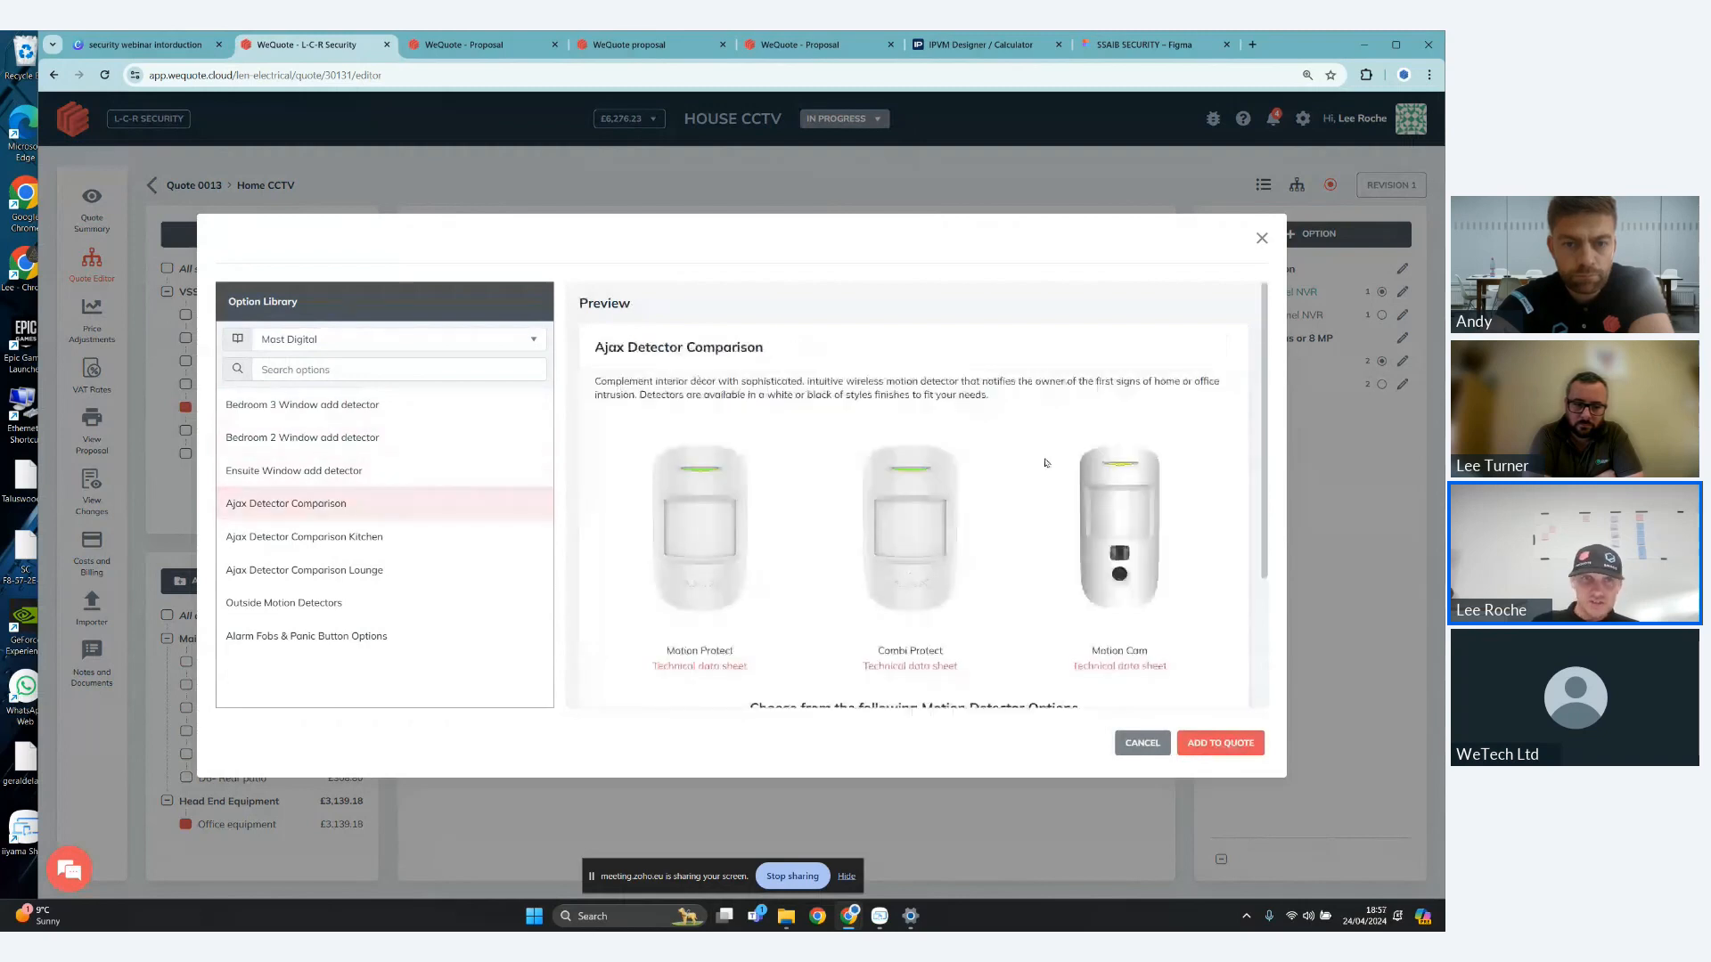
{"action": "scroll", "coordinate": [1046, 463], "scroll_direction": "down", "scroll_amount": 2}
{"action": "left_click", "coordinate": [430, 537]}
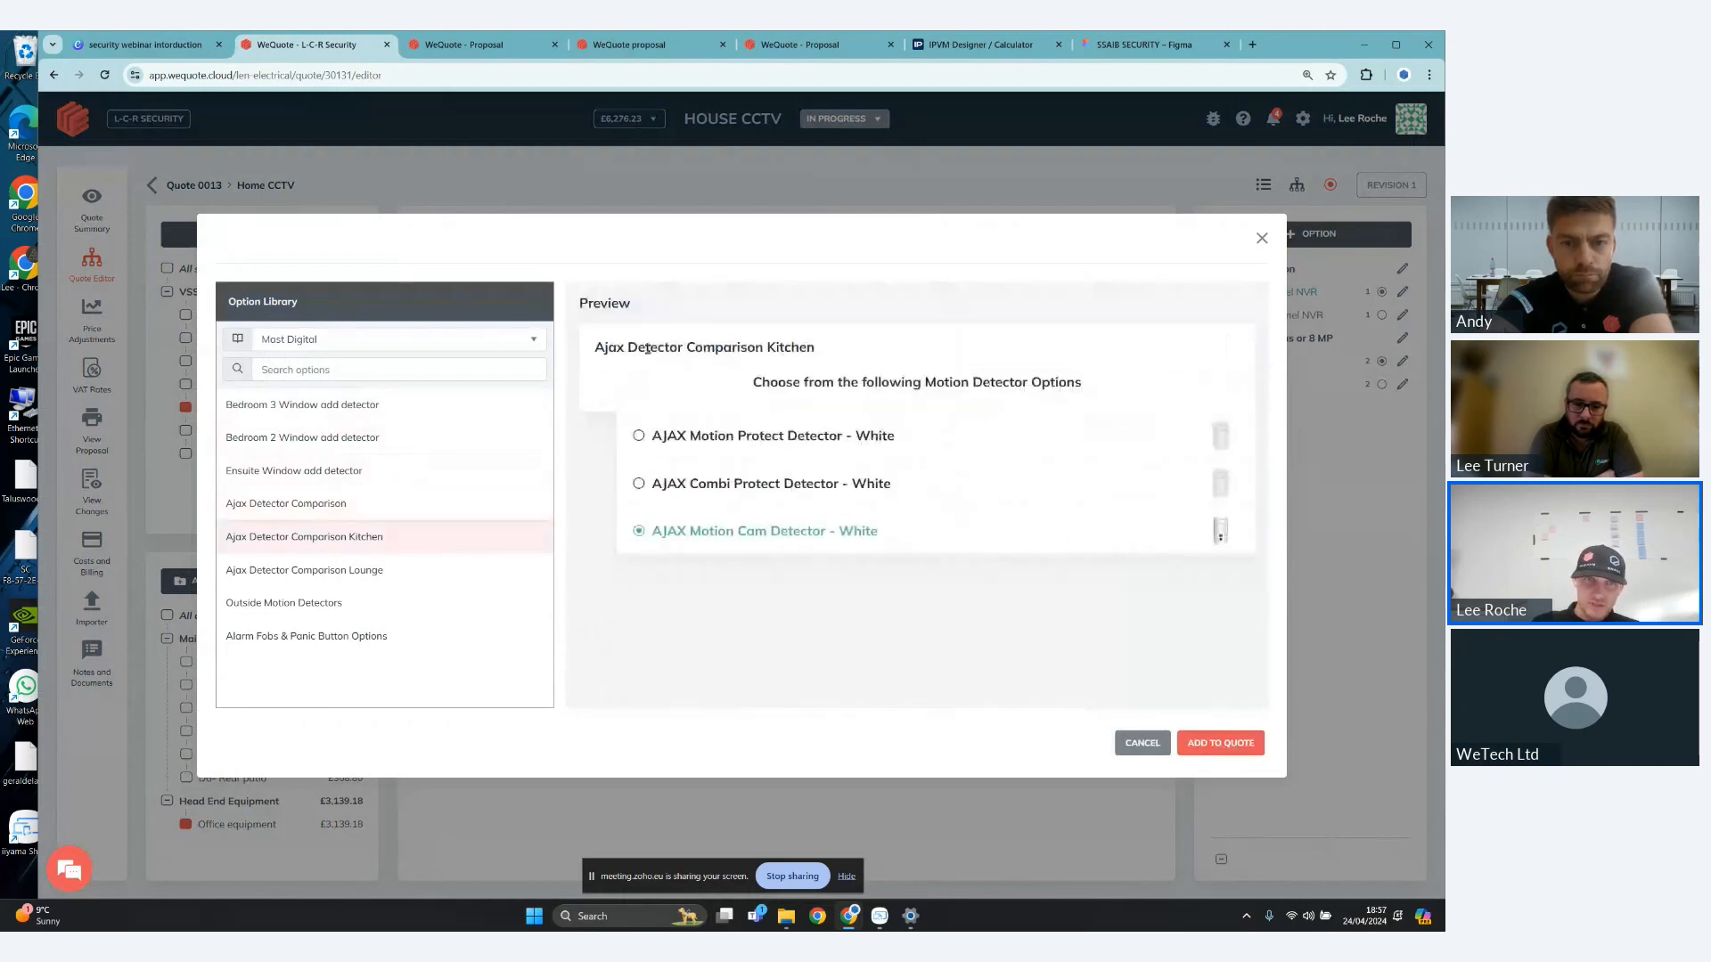
{"action": "left_click", "coordinate": [418, 572]}
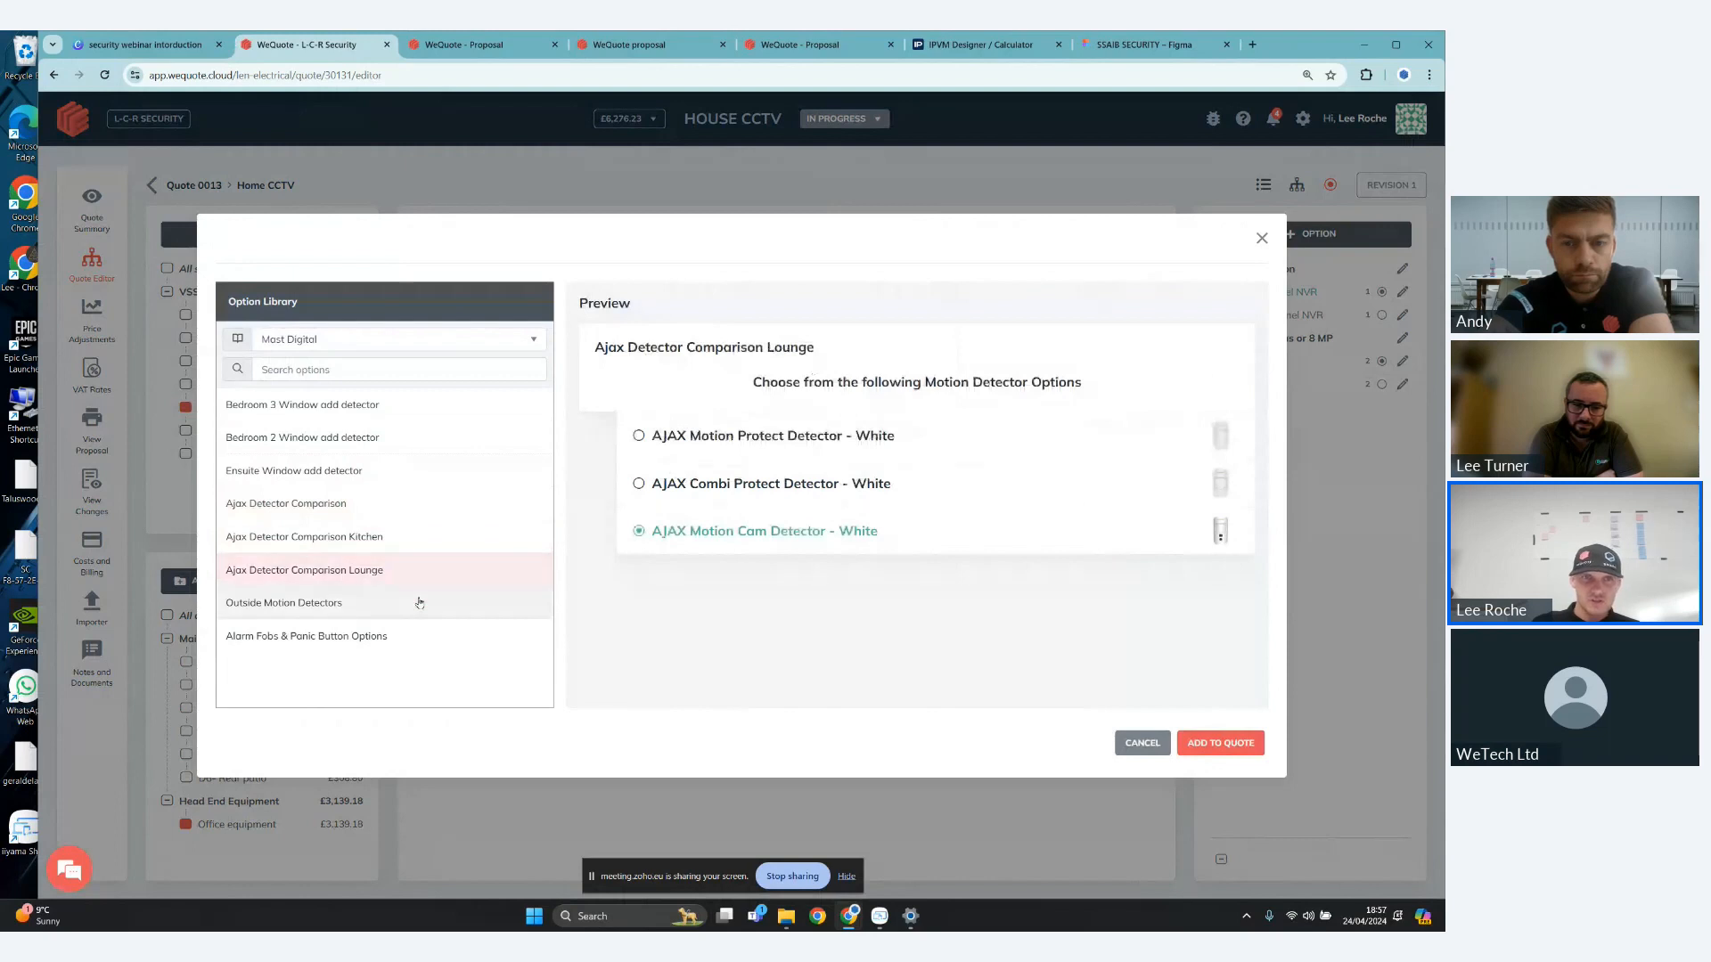
{"action": "left_click", "coordinate": [420, 603]}
{"action": "left_click", "coordinate": [420, 636]}
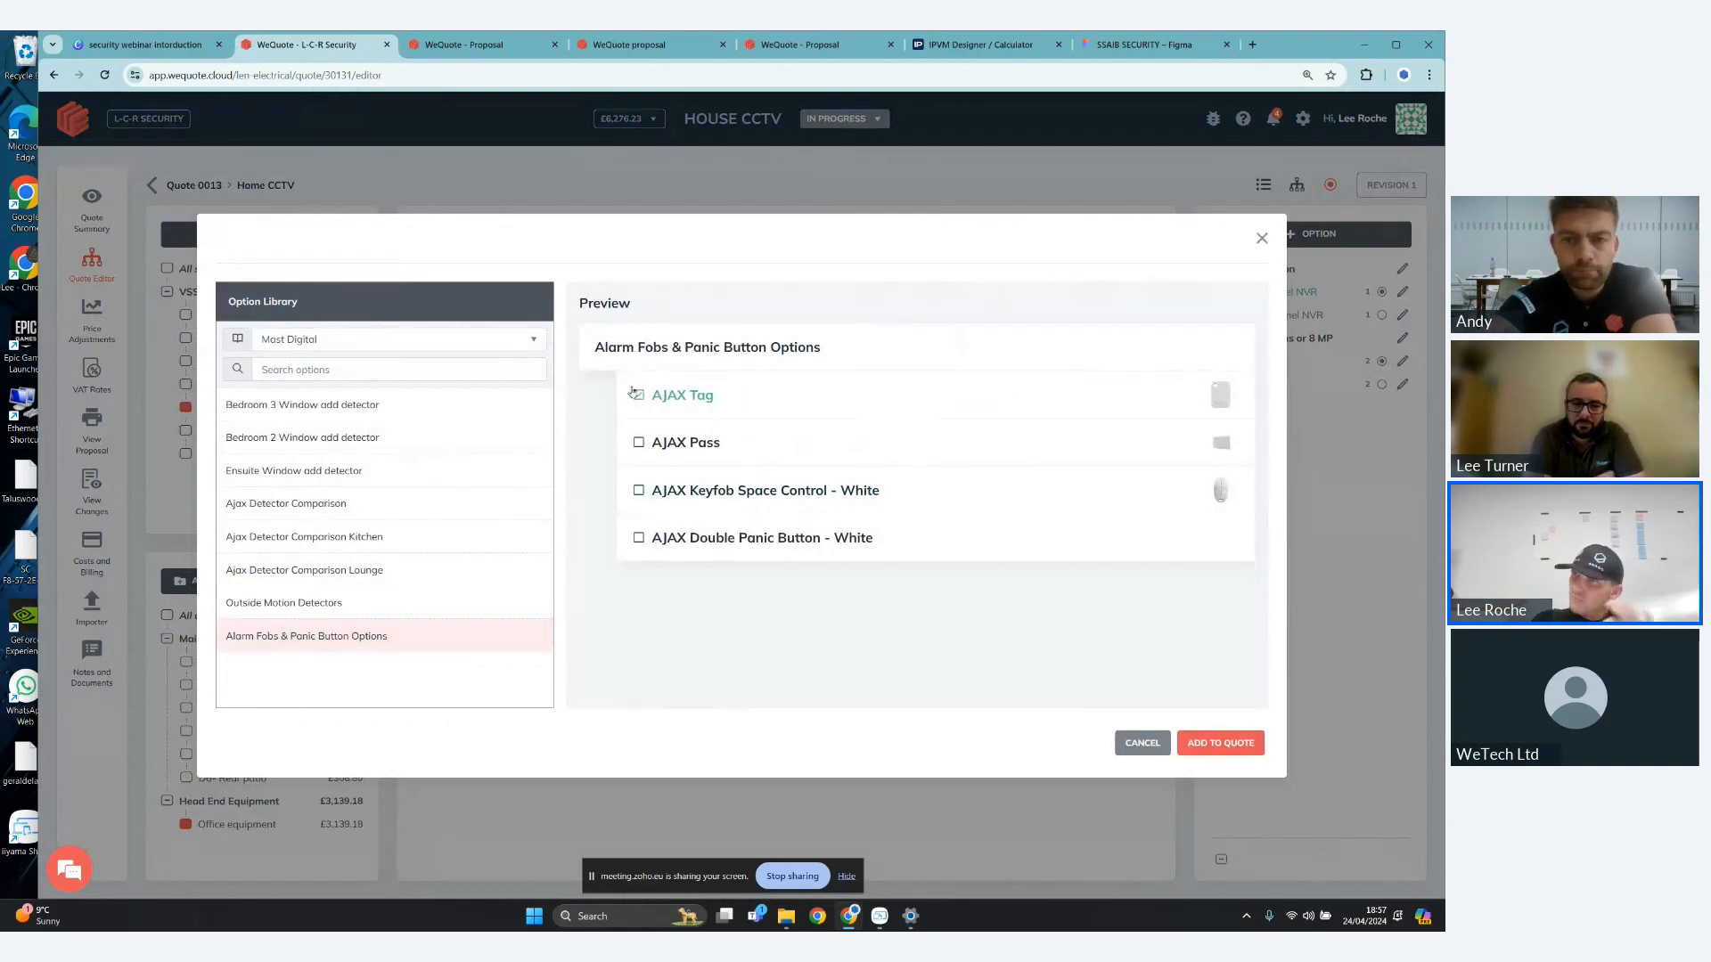
{"action": "left_click", "coordinate": [1262, 239]}
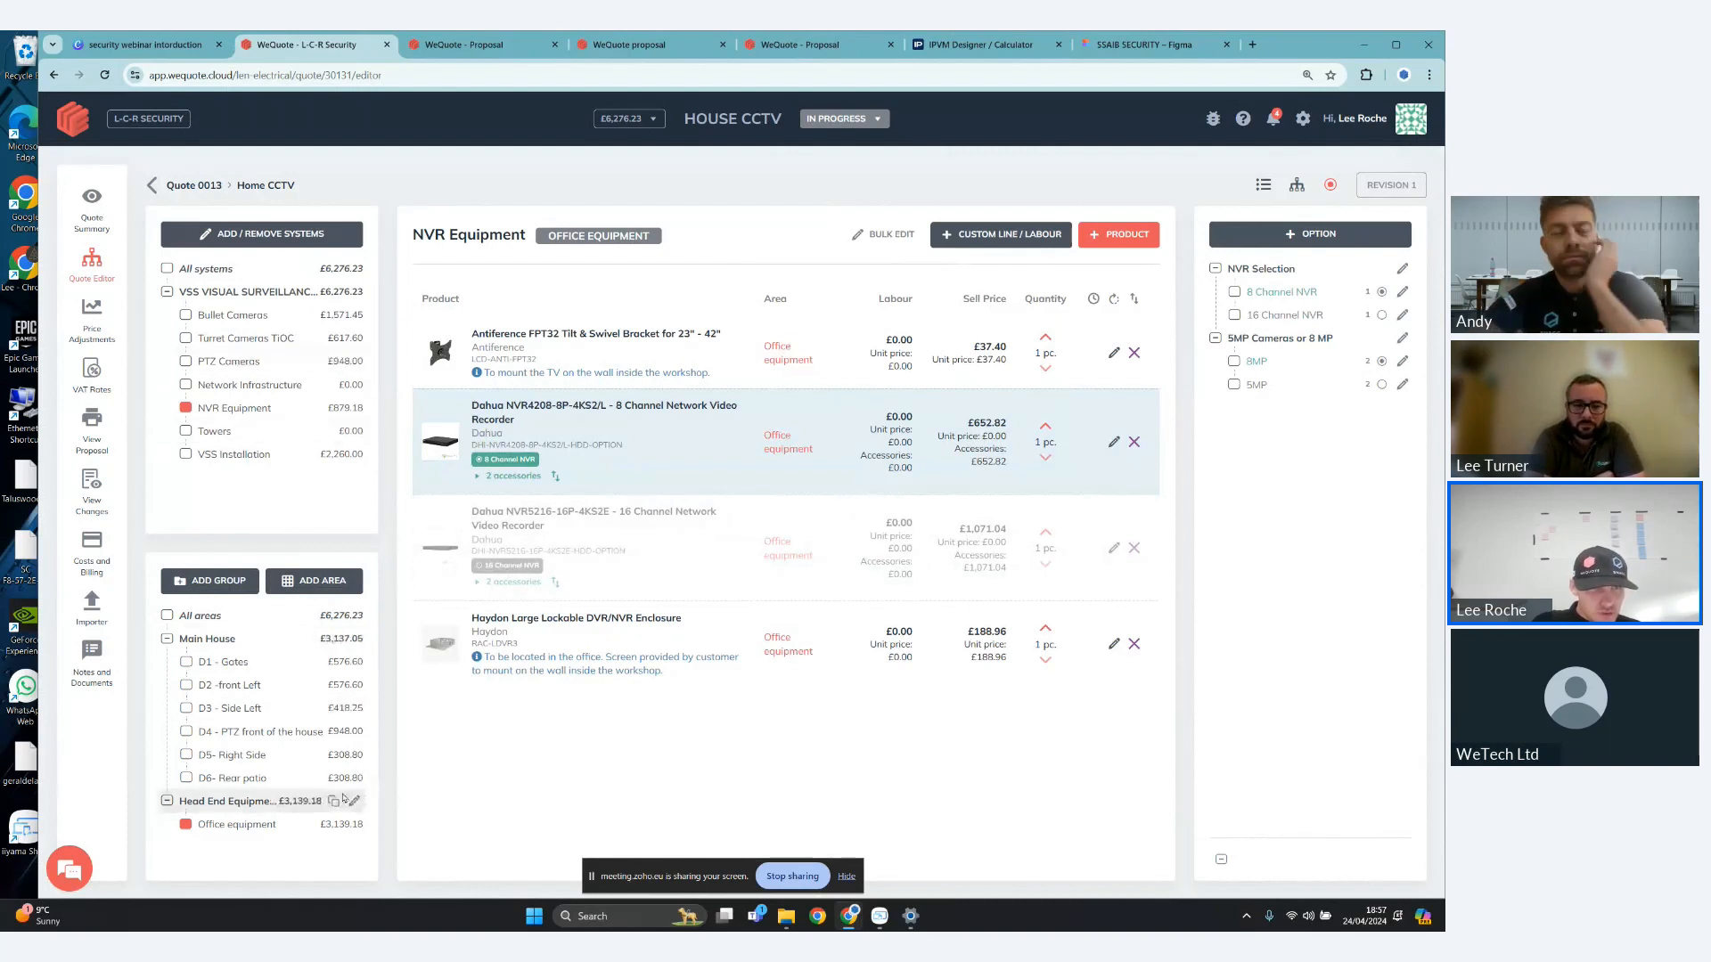
- Delete the Dahua TiOC 2.0 Turret Camera from the D6- Rear patio area
{"action": "left_click", "coordinate": [272, 782]}
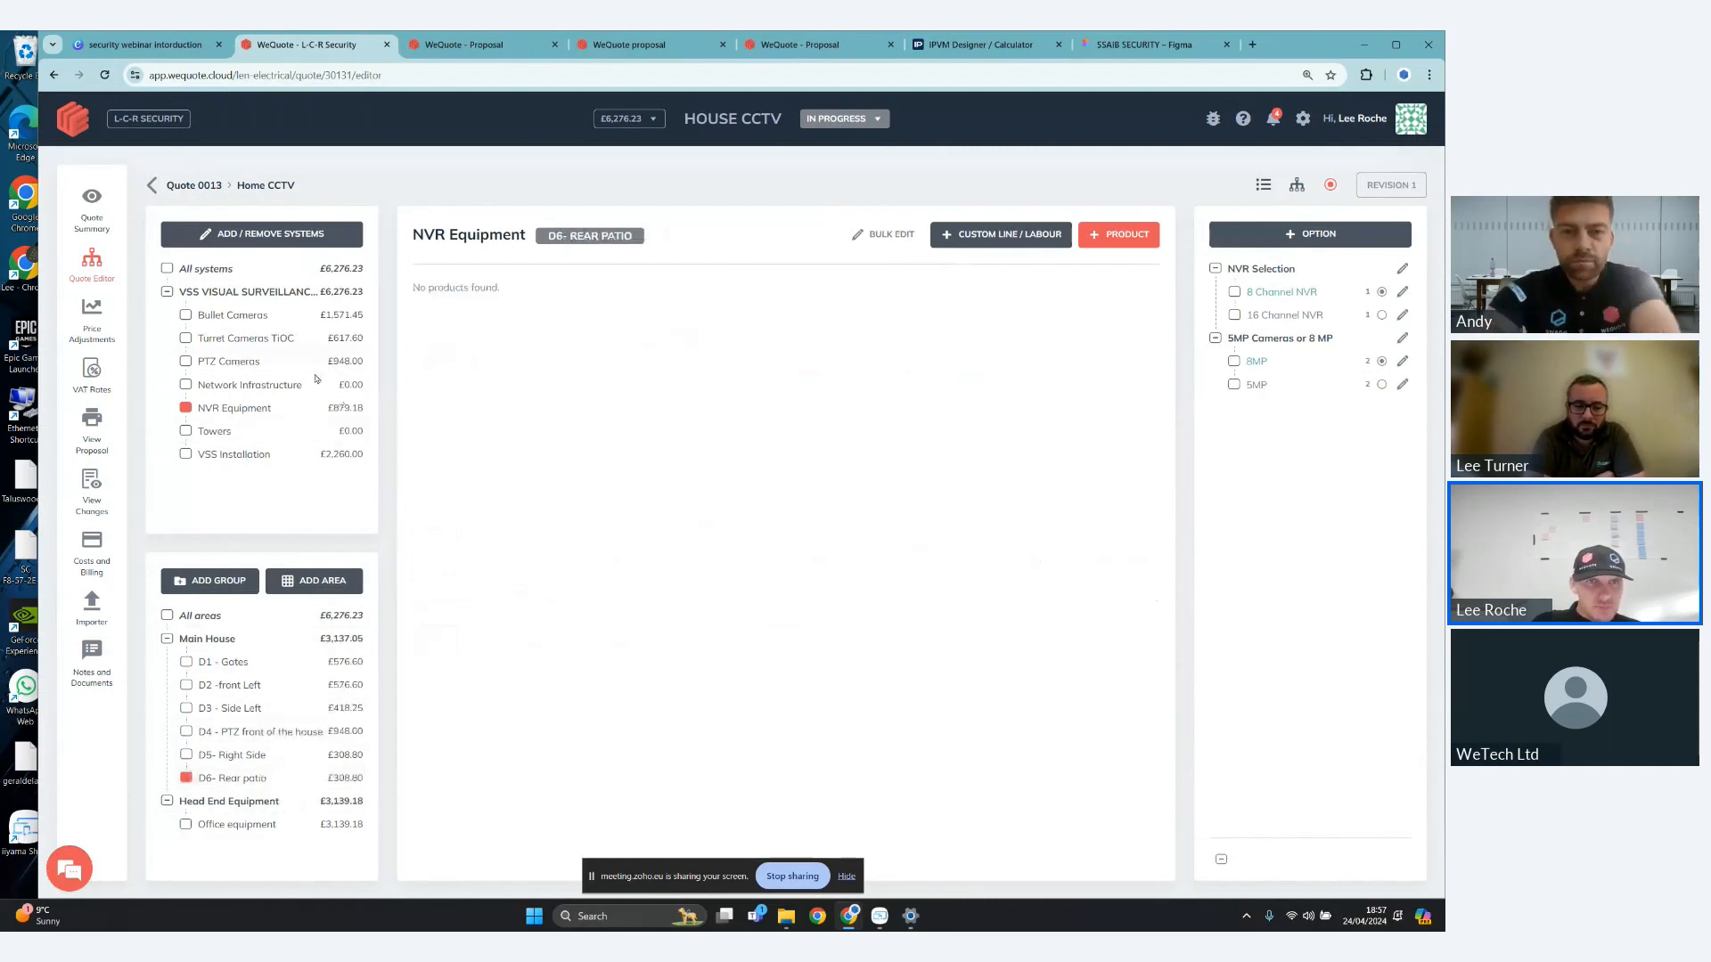
{"action": "left_click", "coordinate": [1331, 186]}
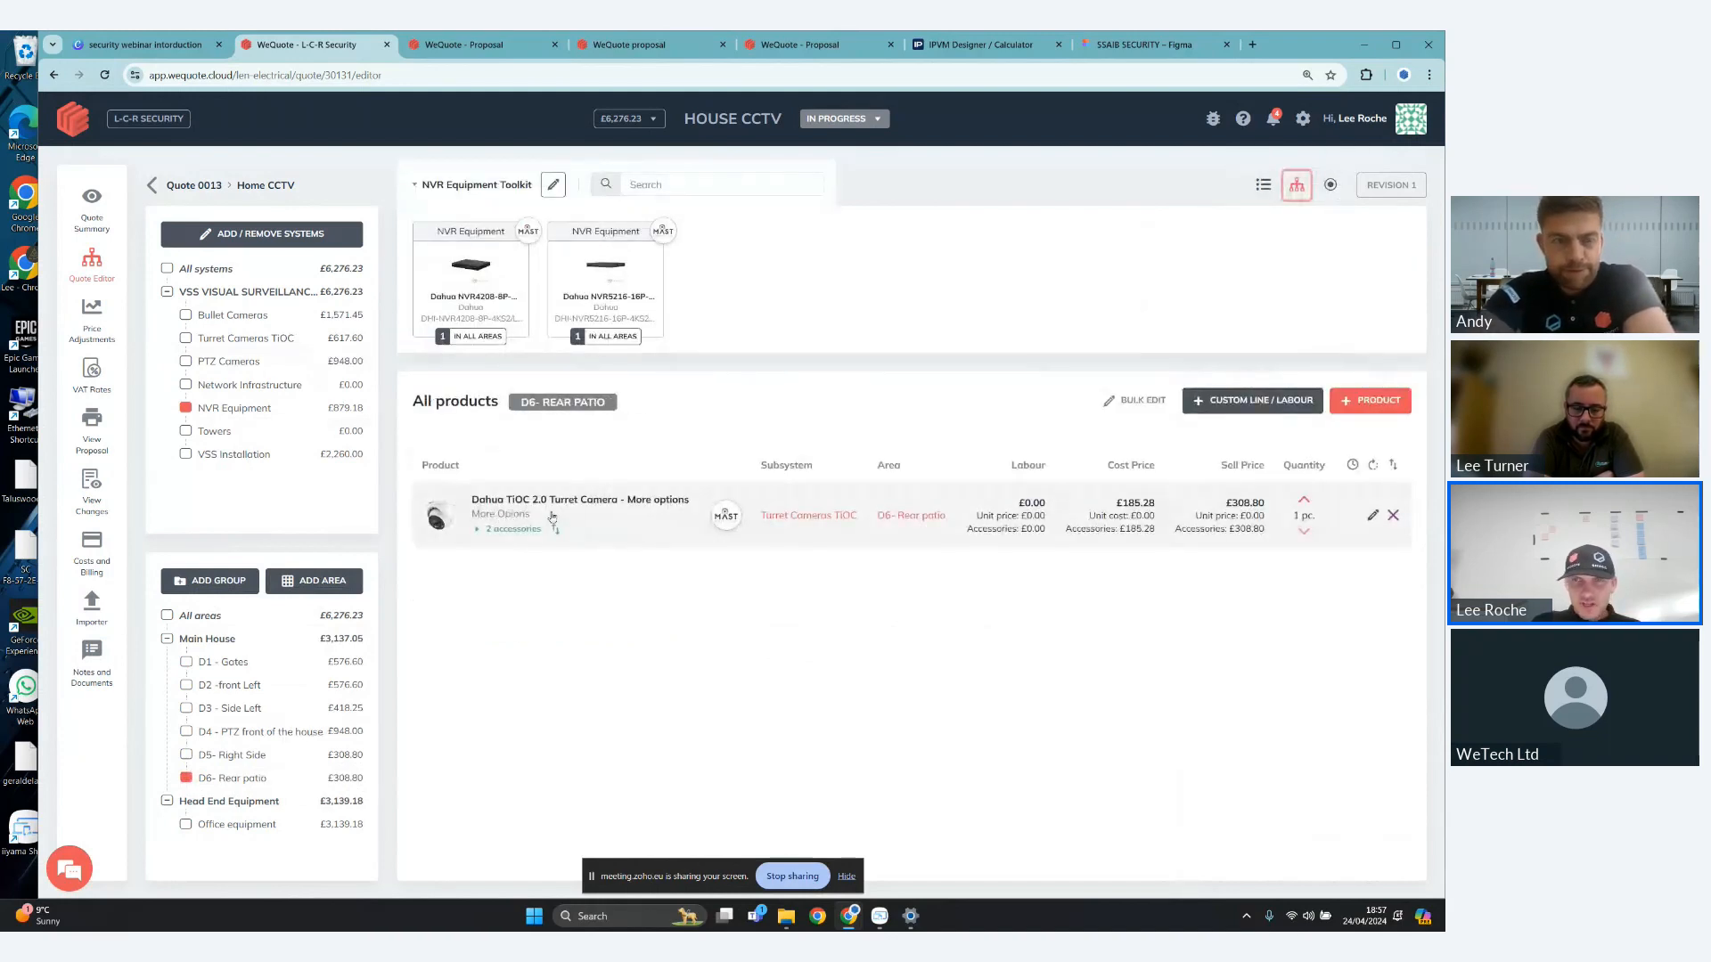
{"action": "left_click", "coordinate": [1394, 516]}
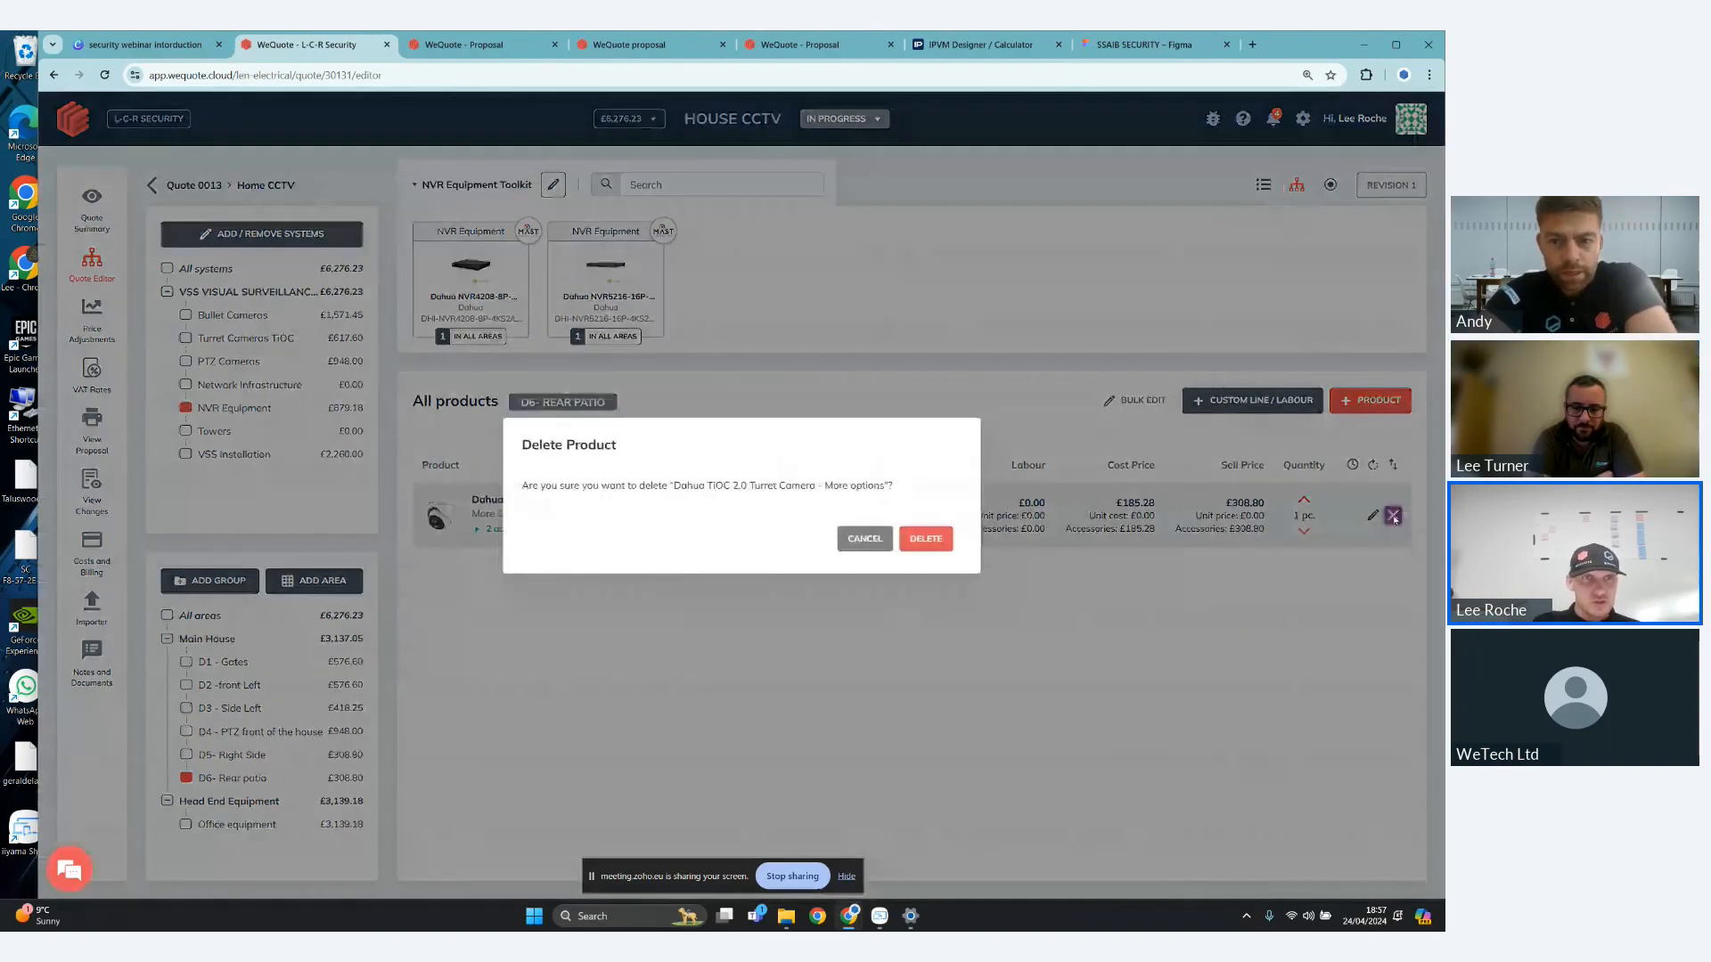
{"action": "left_click", "coordinate": [926, 538]}
- Open the Dahua TiOC 2.0 Turret Camera from the Turret Cameras TiOC toolkit for D6- Rear patio and preview its 8MP camera colours
{"action": "left_click", "coordinate": [281, 346]}
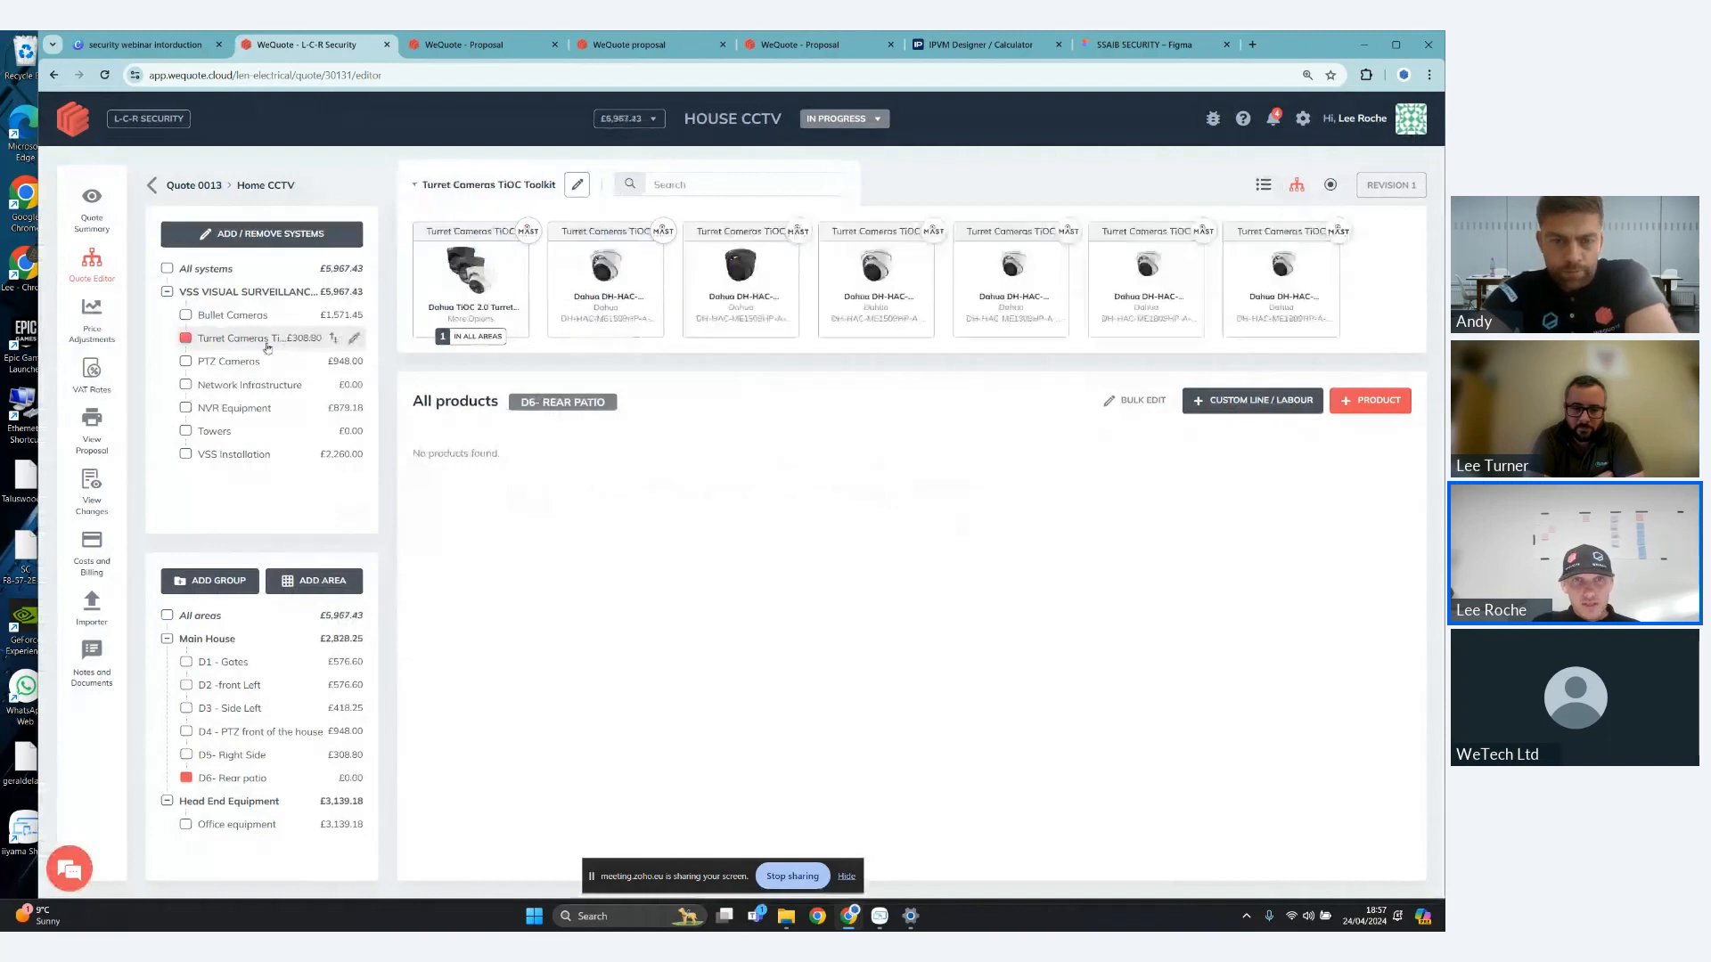
{"action": "left_click", "coordinate": [501, 278]}
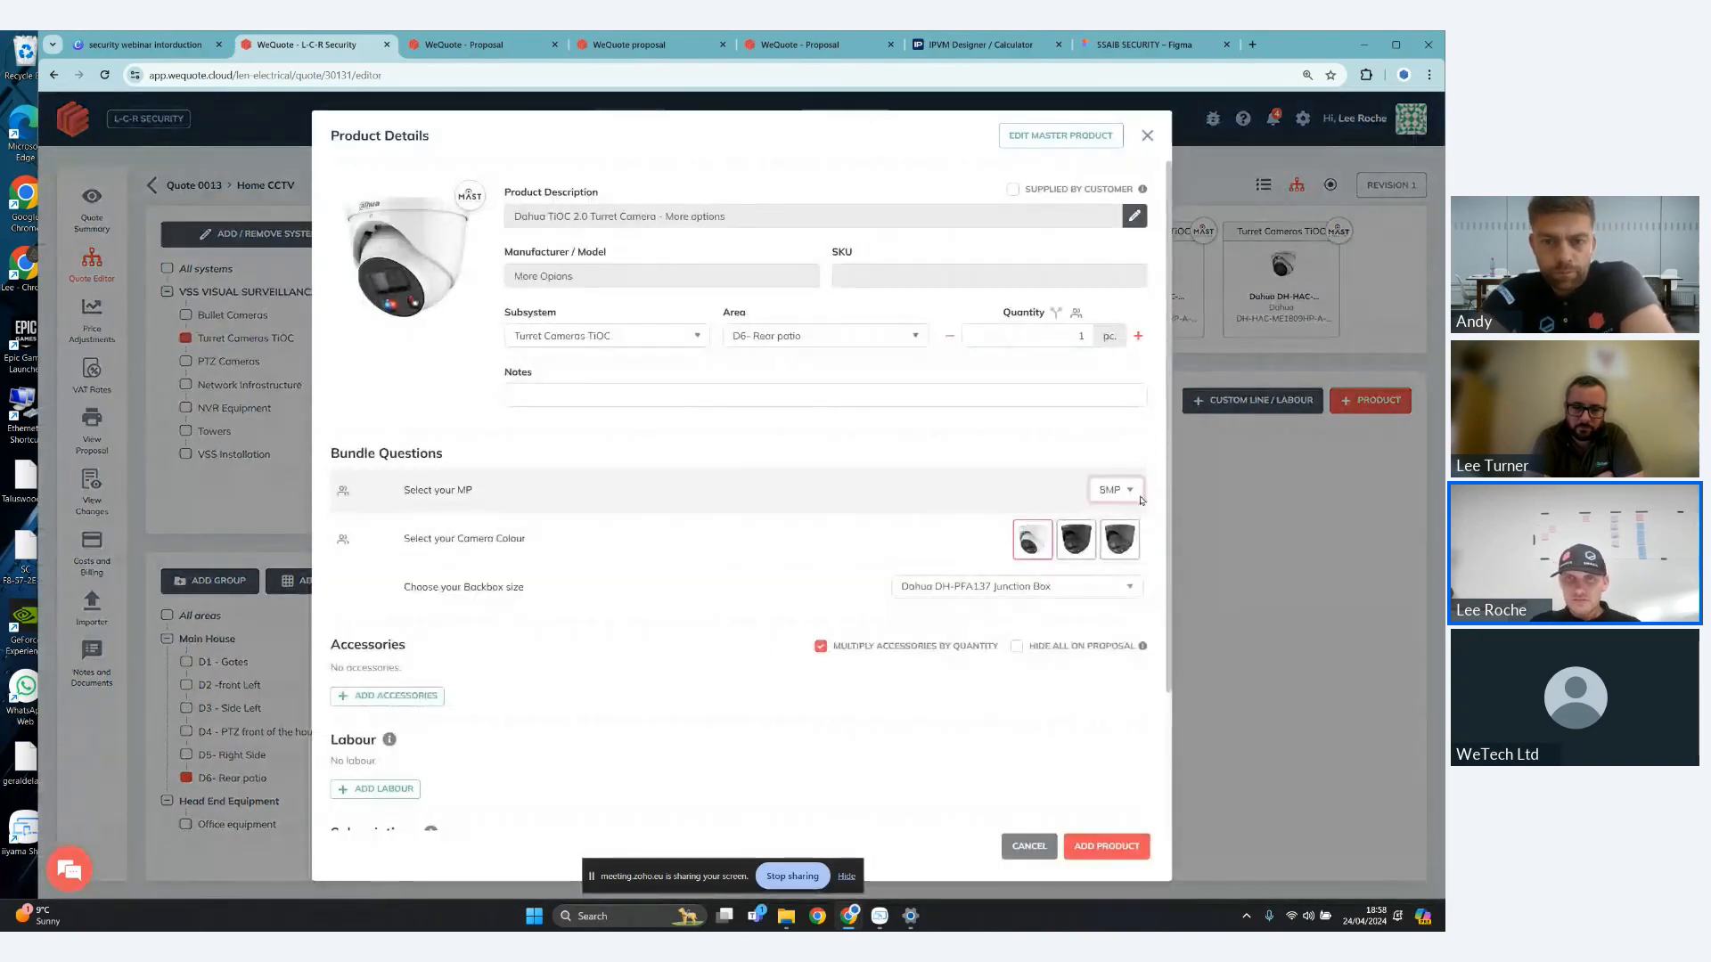
{"action": "left_click", "coordinate": [1037, 547]}
{"action": "left_click", "coordinate": [992, 553]}
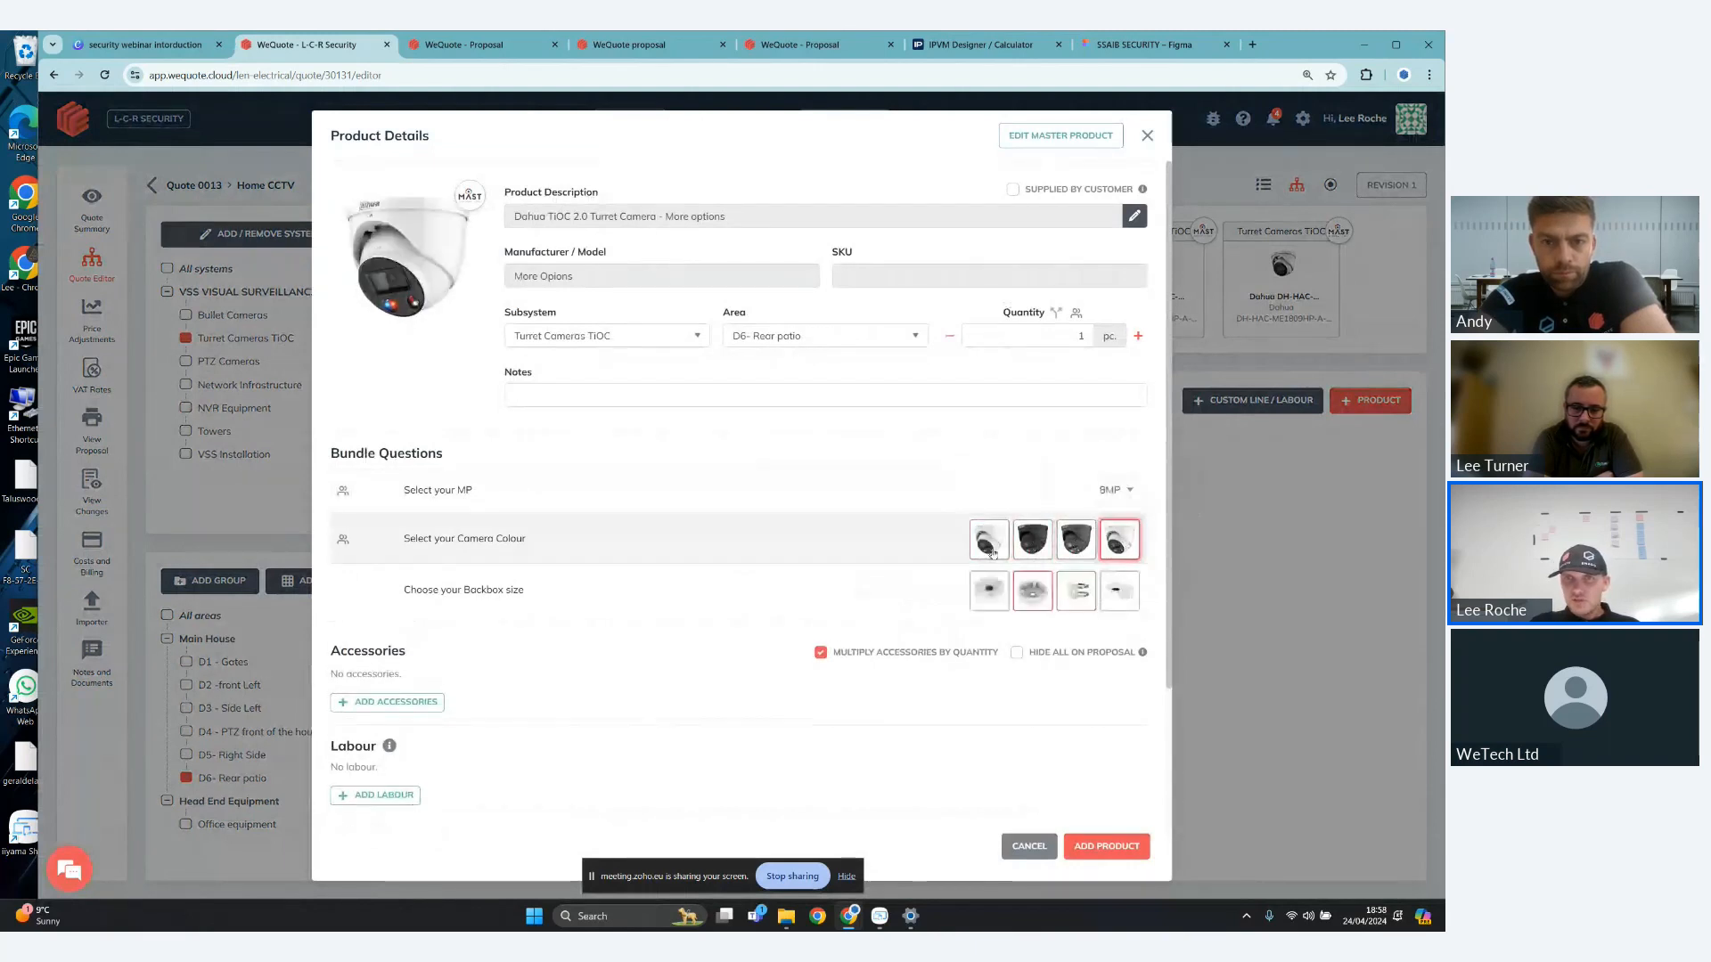
{"action": "left_click", "coordinate": [1076, 539]}
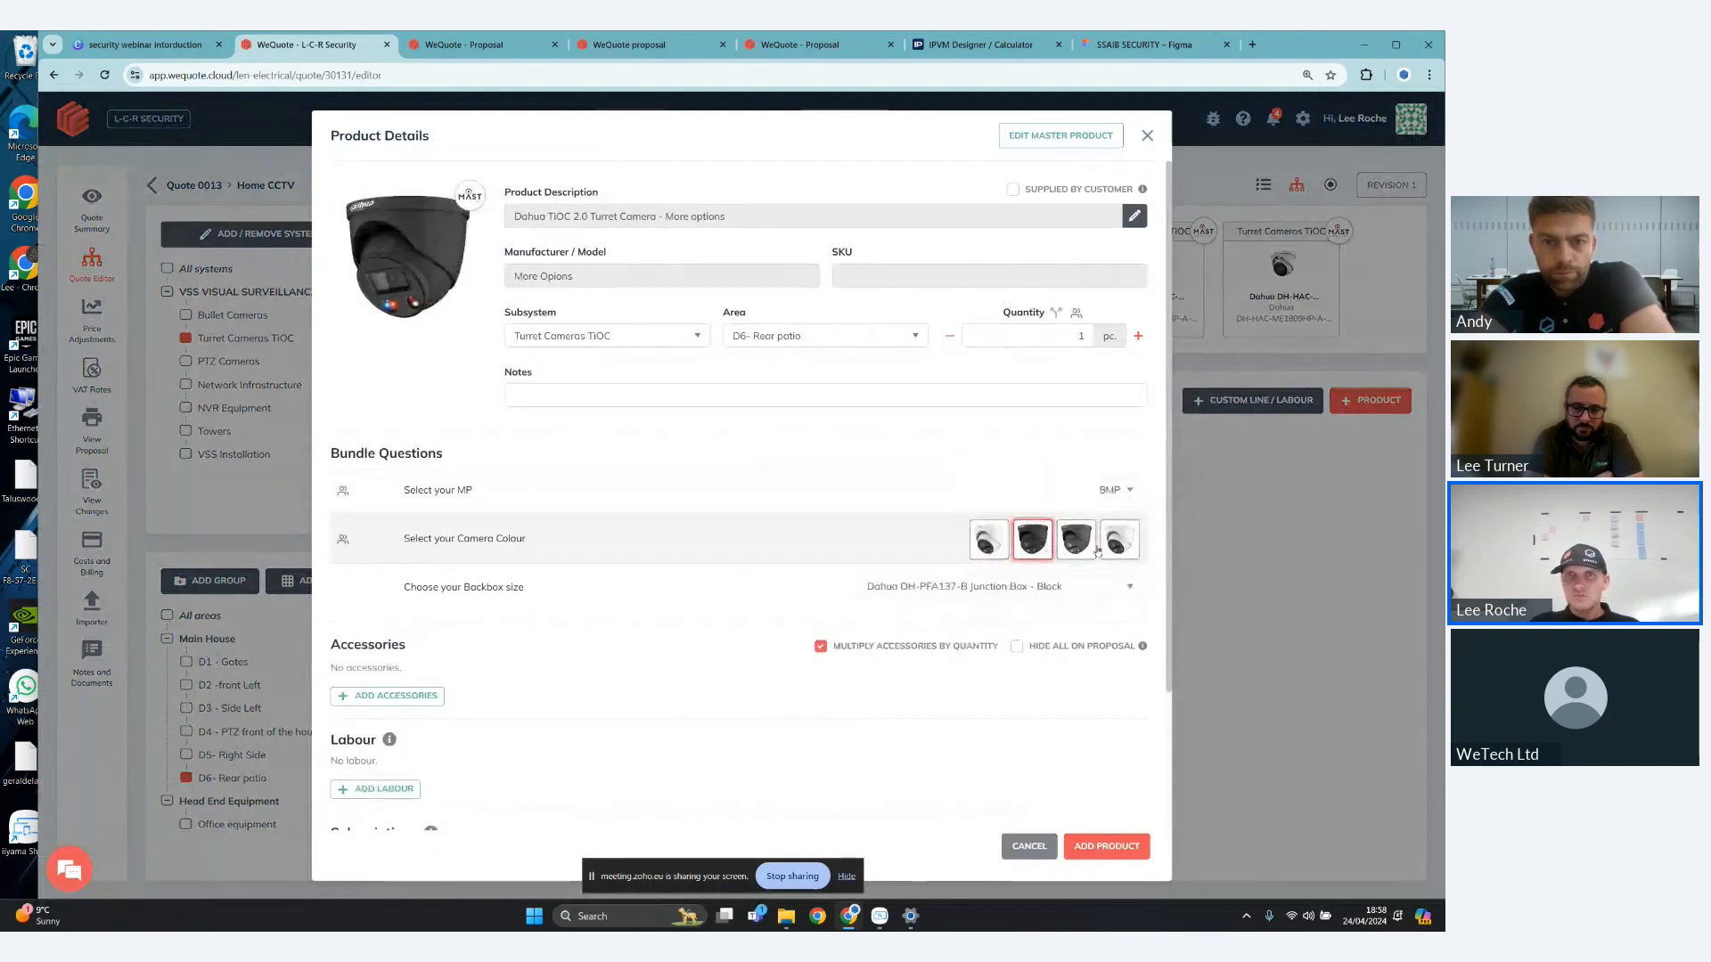
{"action": "left_click", "coordinate": [988, 553]}
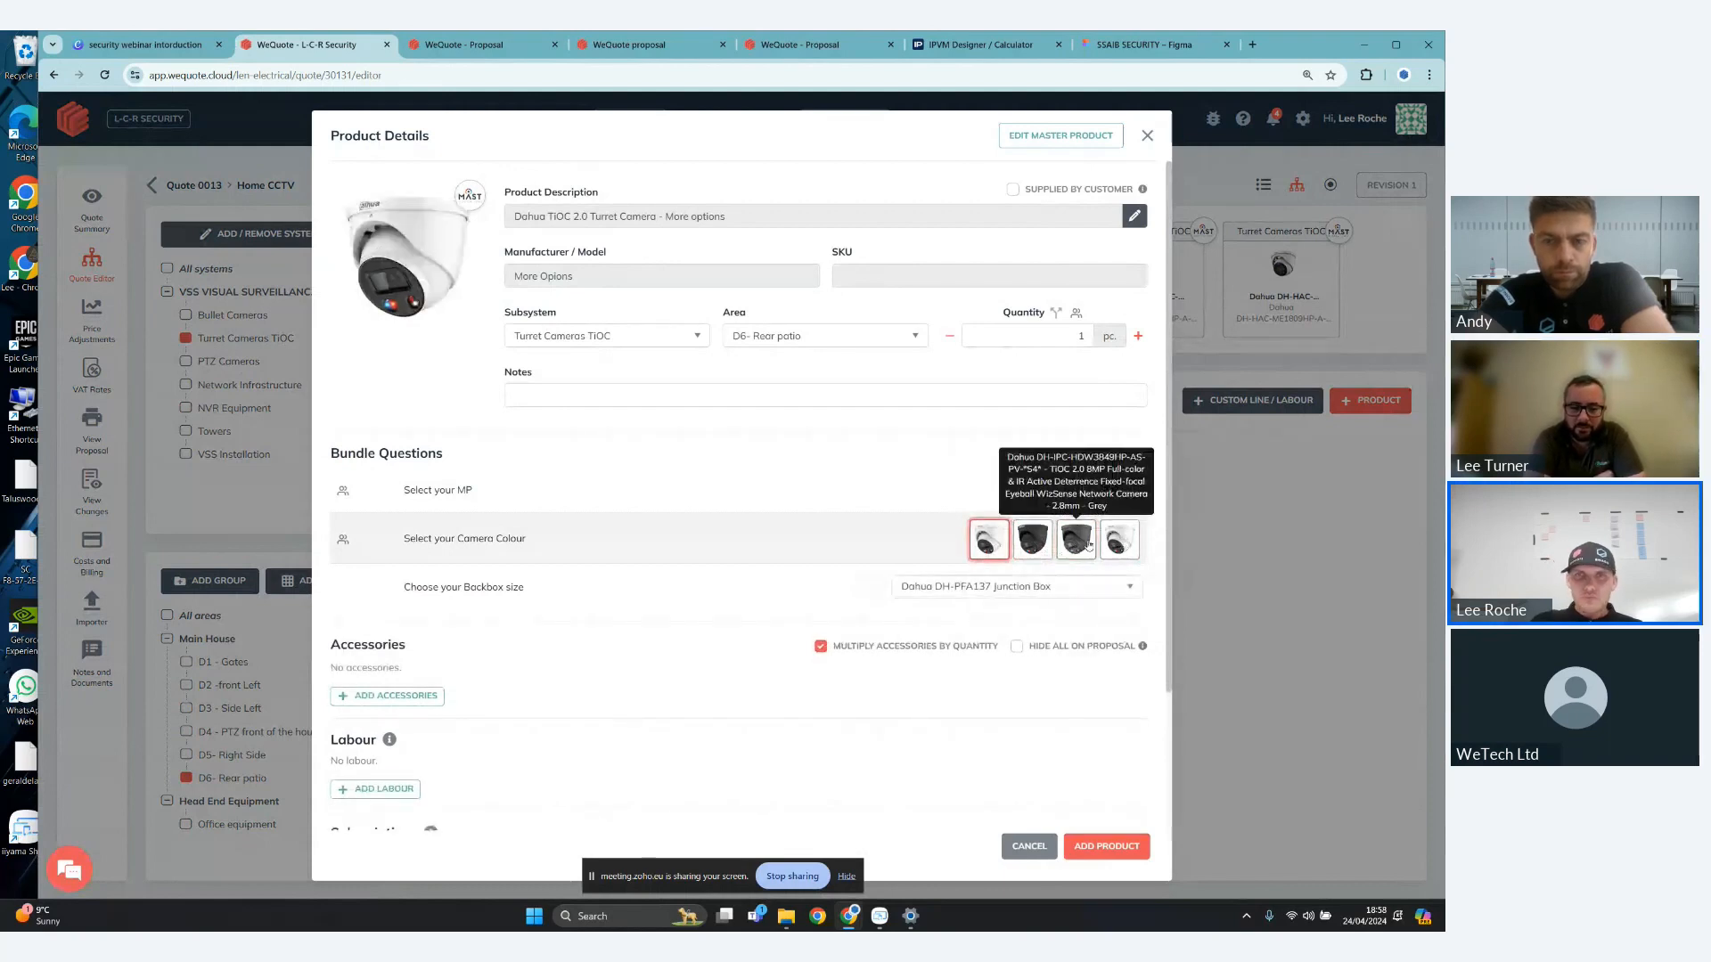
{"action": "left_click", "coordinate": [1032, 546]}
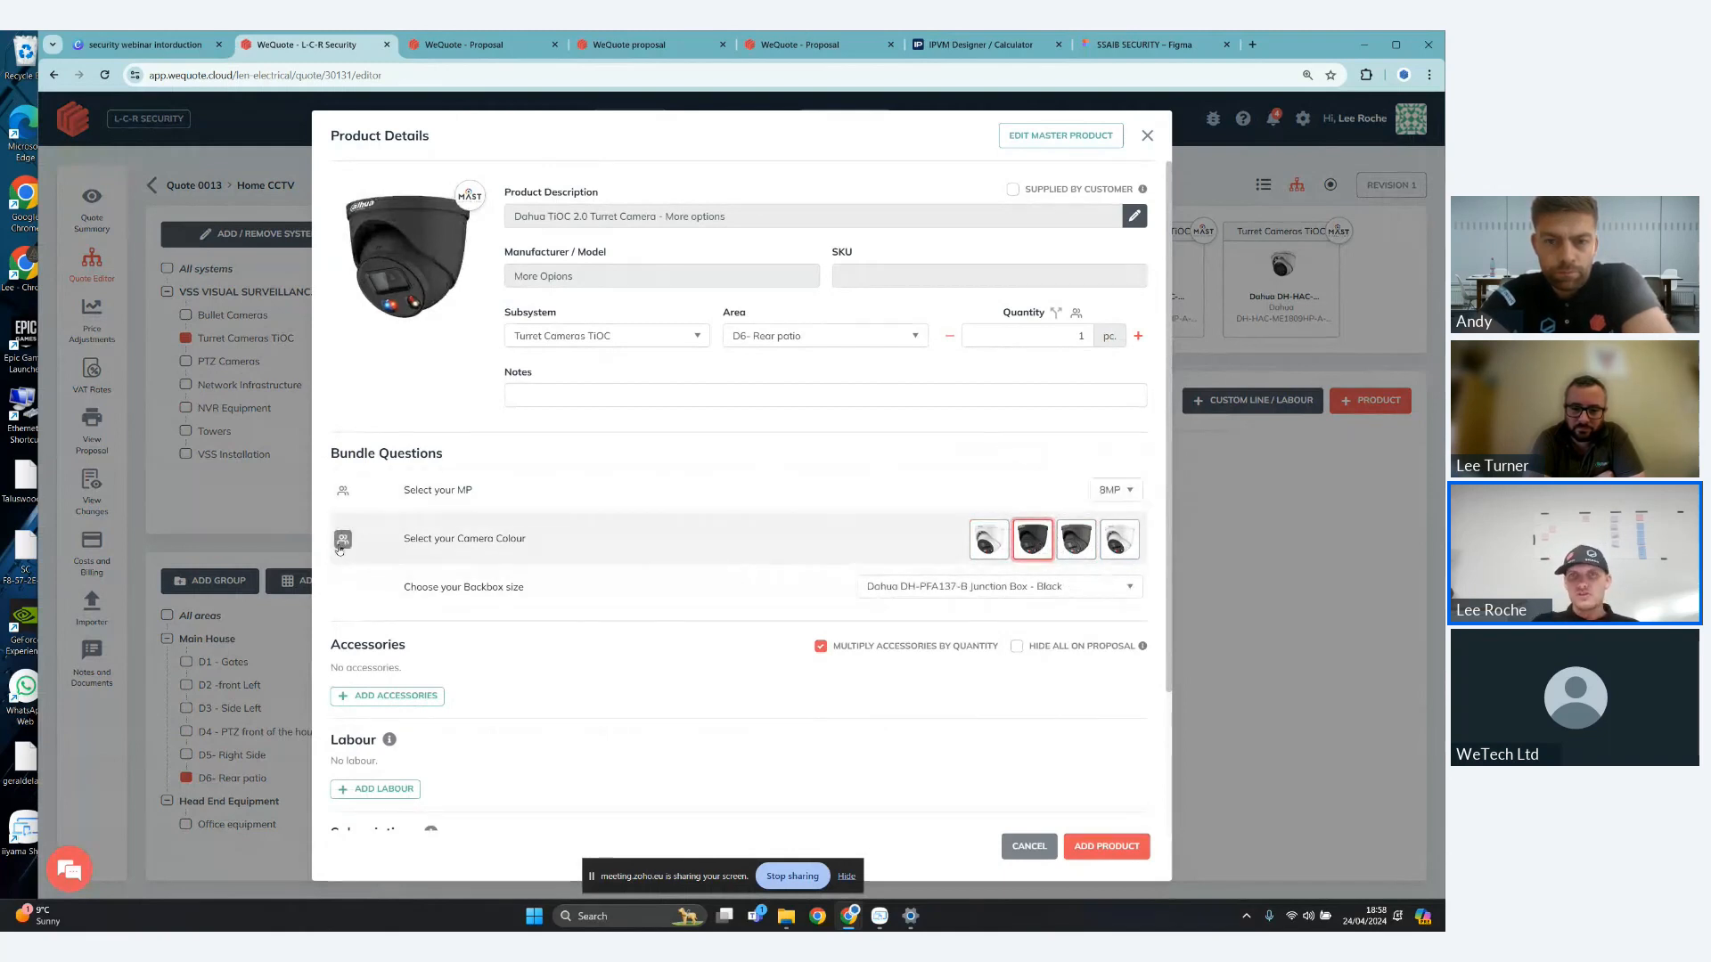
- Set the camera's MP to 5MP, make its colour adjustable on the web quote, and select the black version
{"action": "mouse_move", "coordinate": [342, 544]}
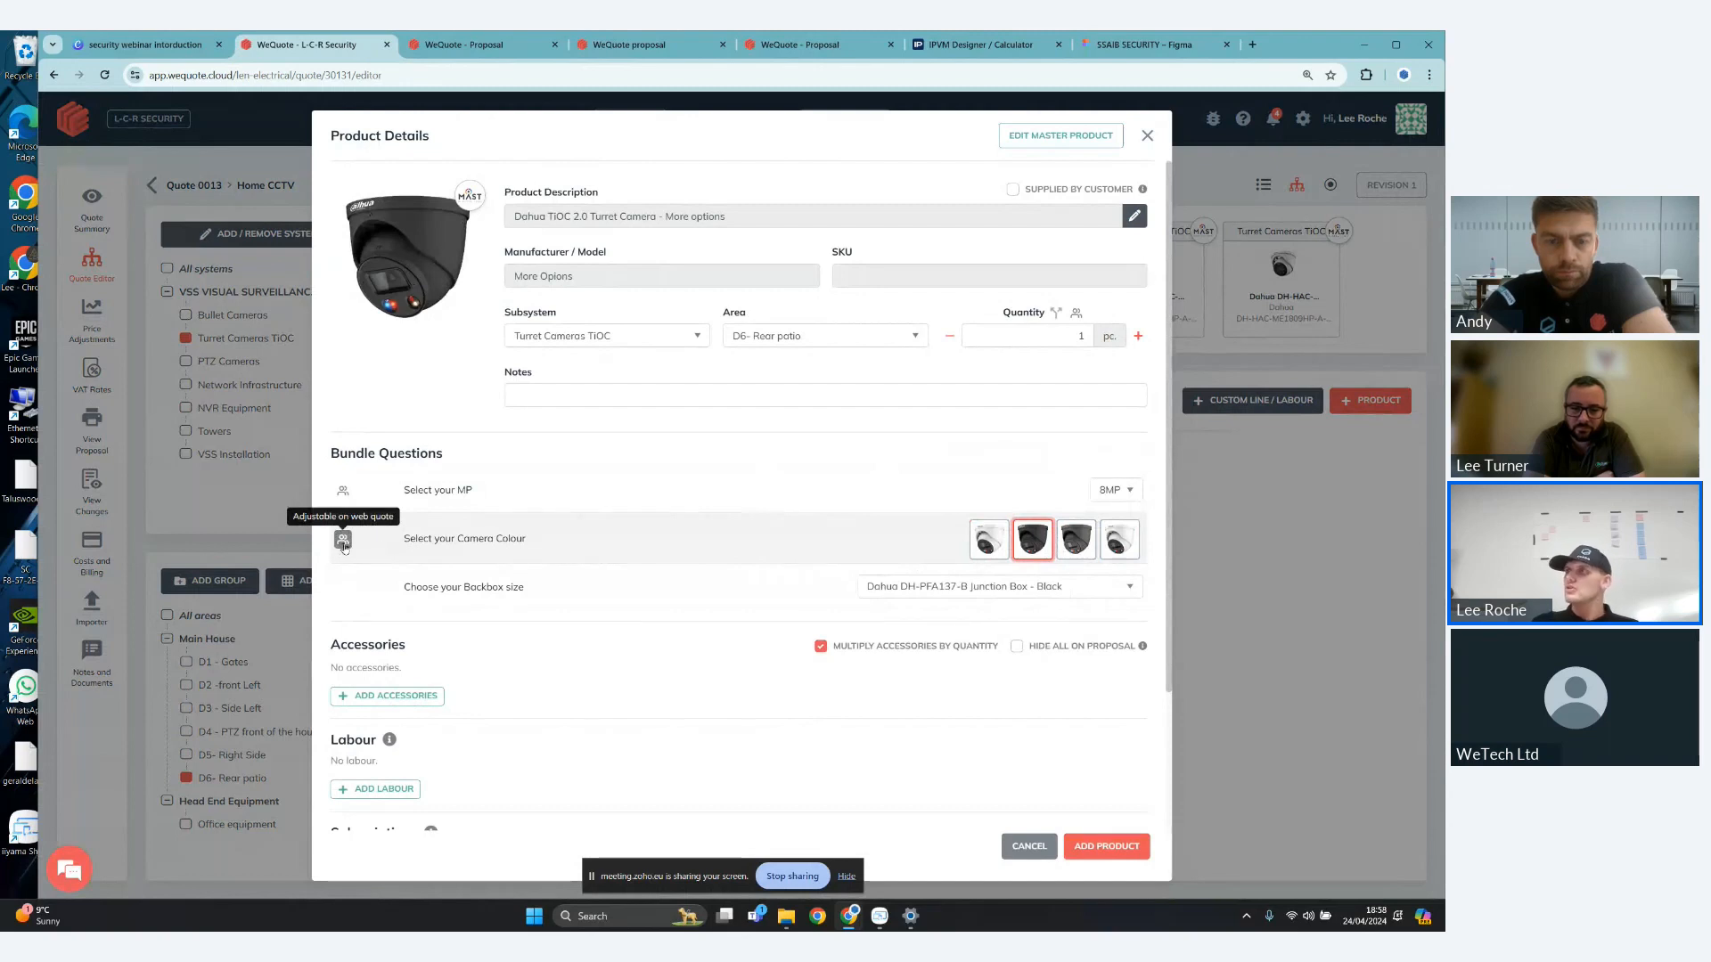
{"action": "left_click", "coordinate": [1140, 497]}
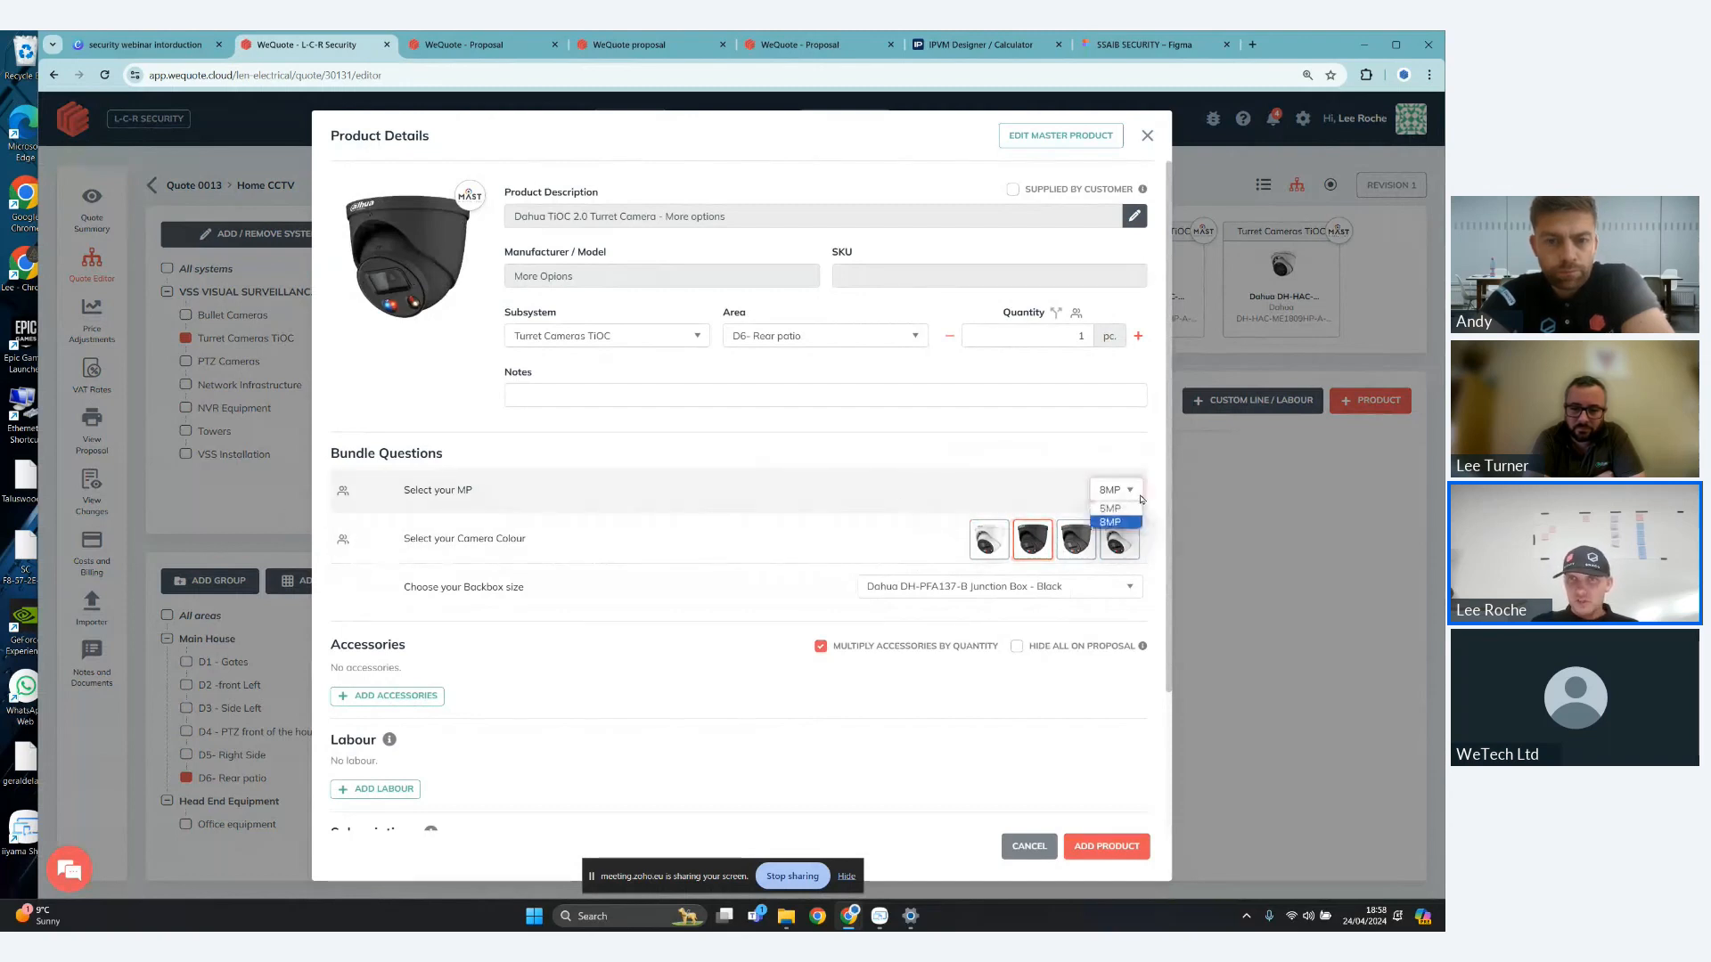
{"action": "left_click", "coordinate": [1137, 511]}
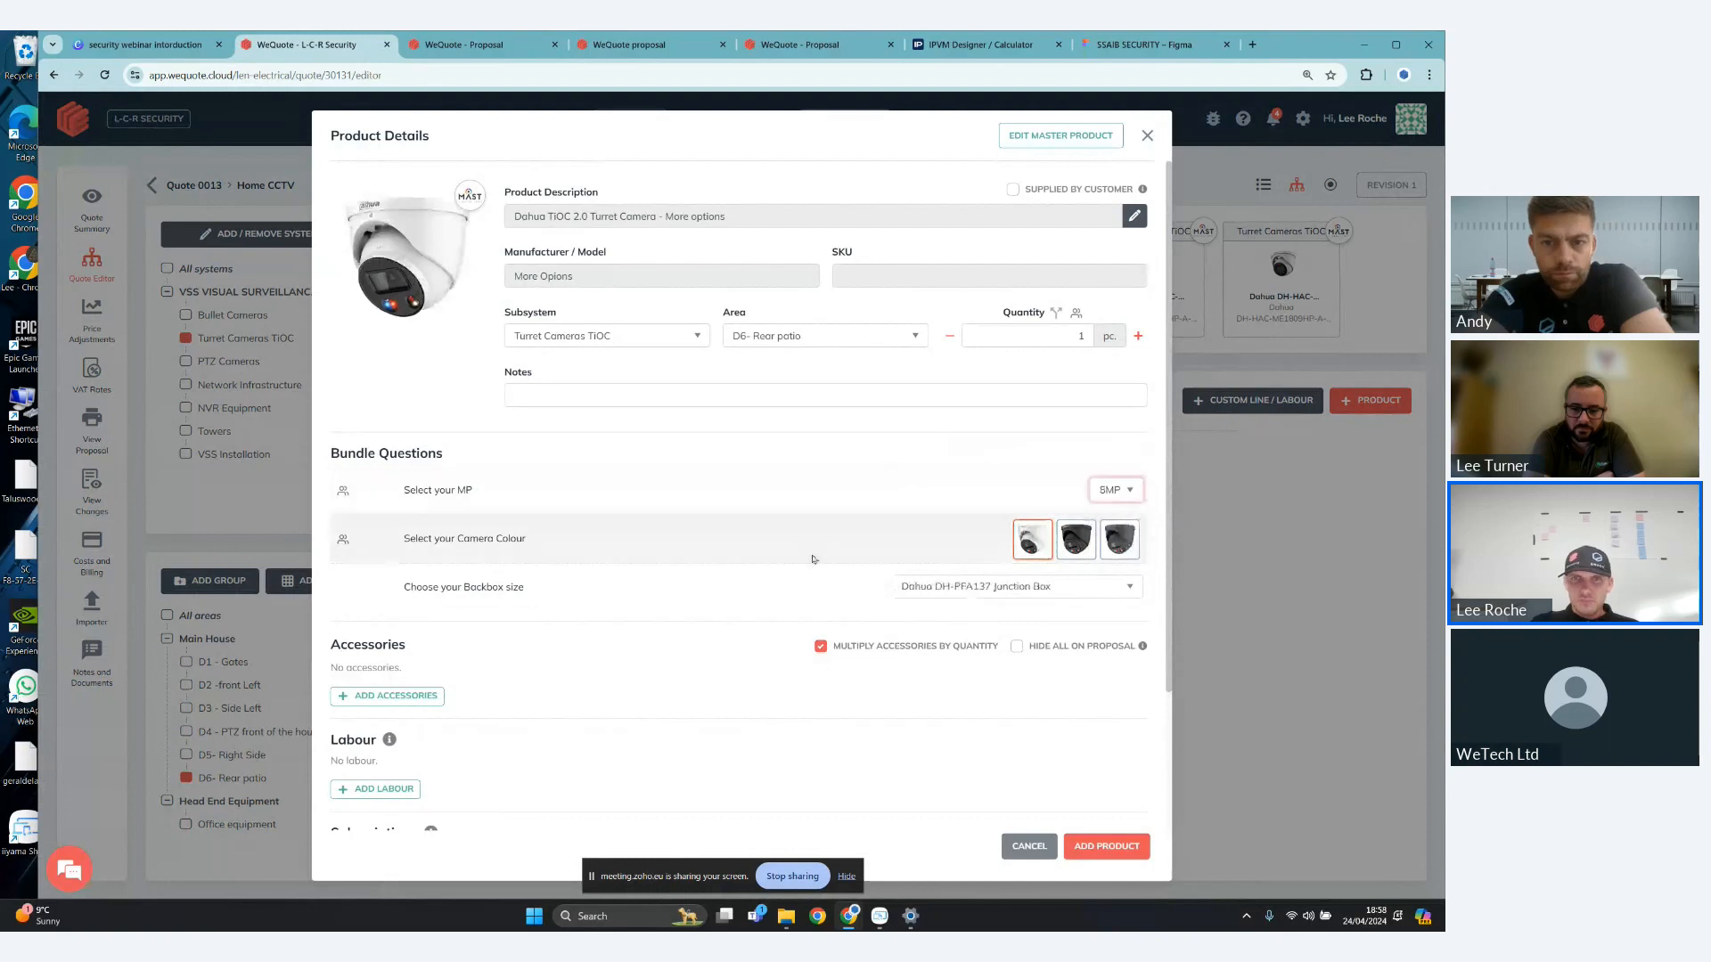
{"action": "left_click", "coordinate": [344, 540]}
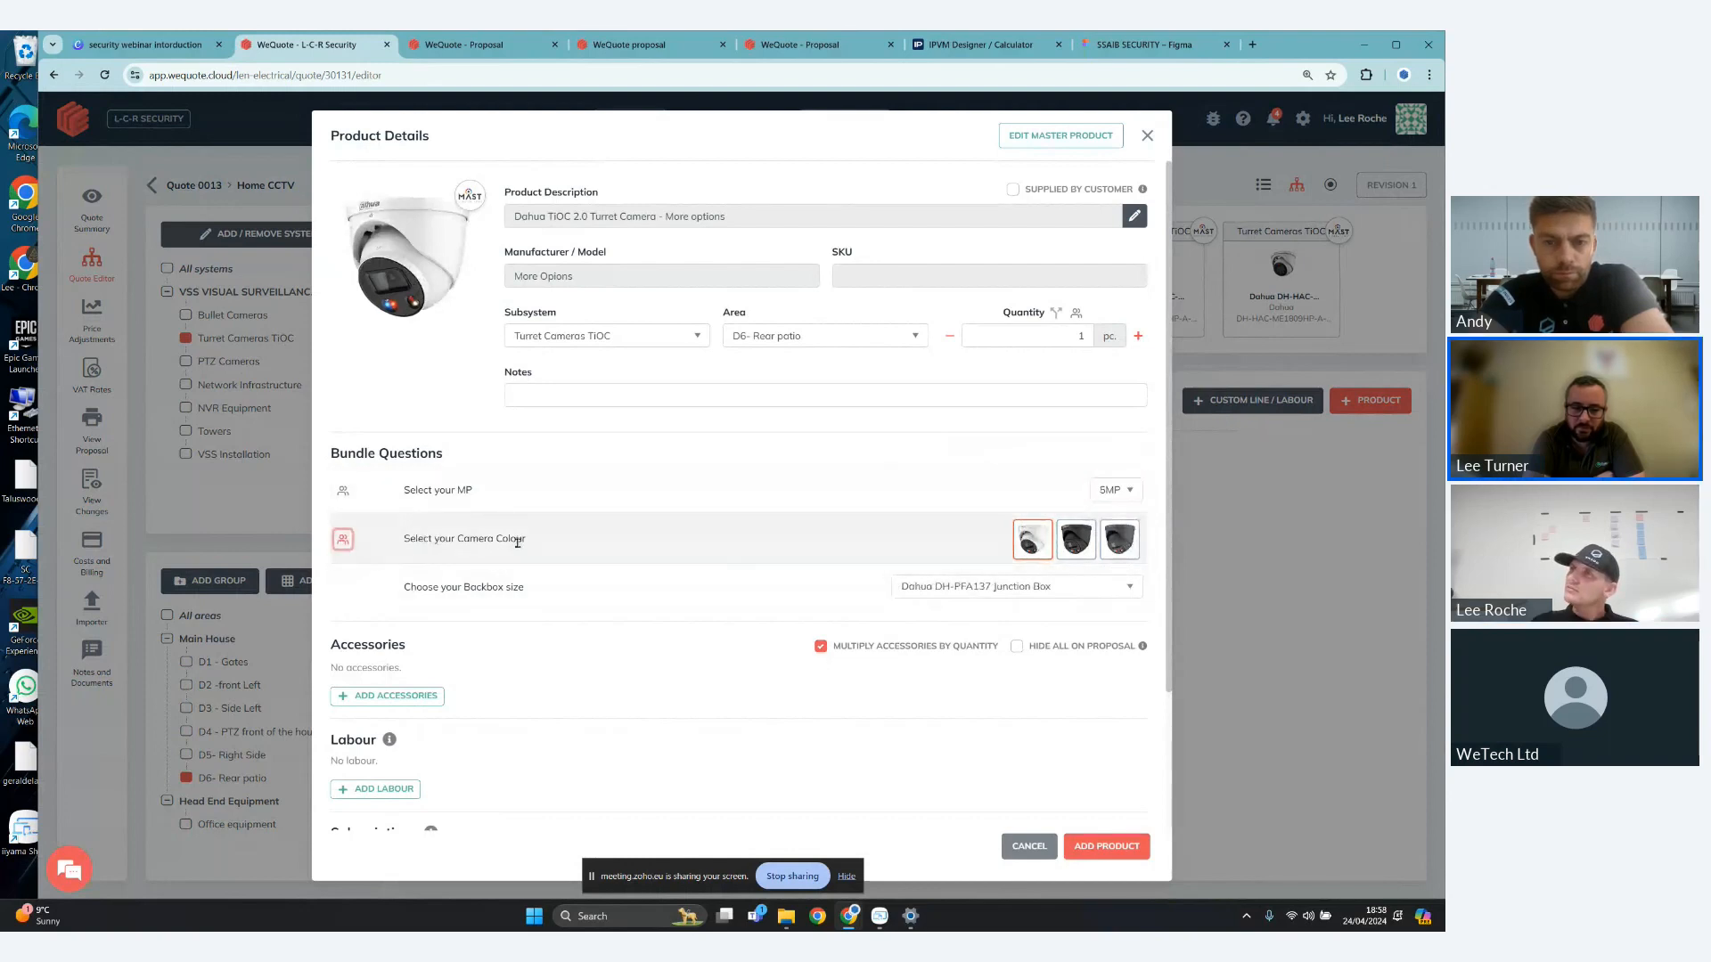
{"action": "left_click", "coordinate": [1078, 545]}
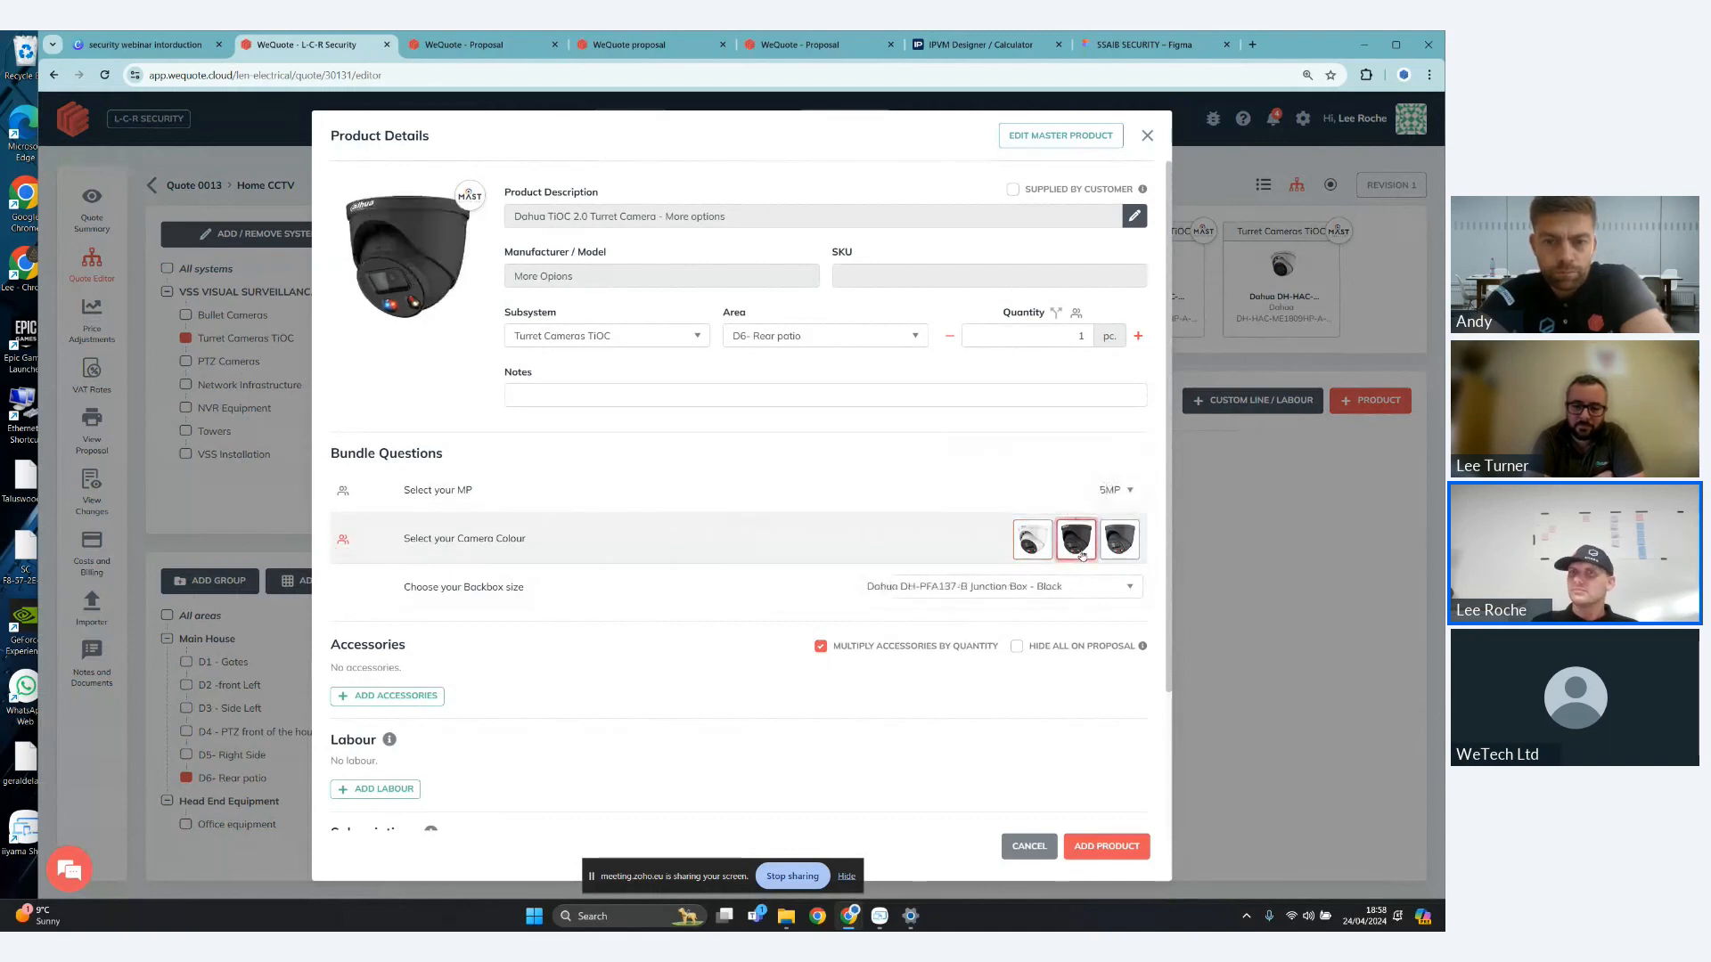
- Keep Dahua DH-PFA137-B Junction Box - Black as the backbox and add the camera to the quote
{"action": "left_click", "coordinate": [1100, 586]}
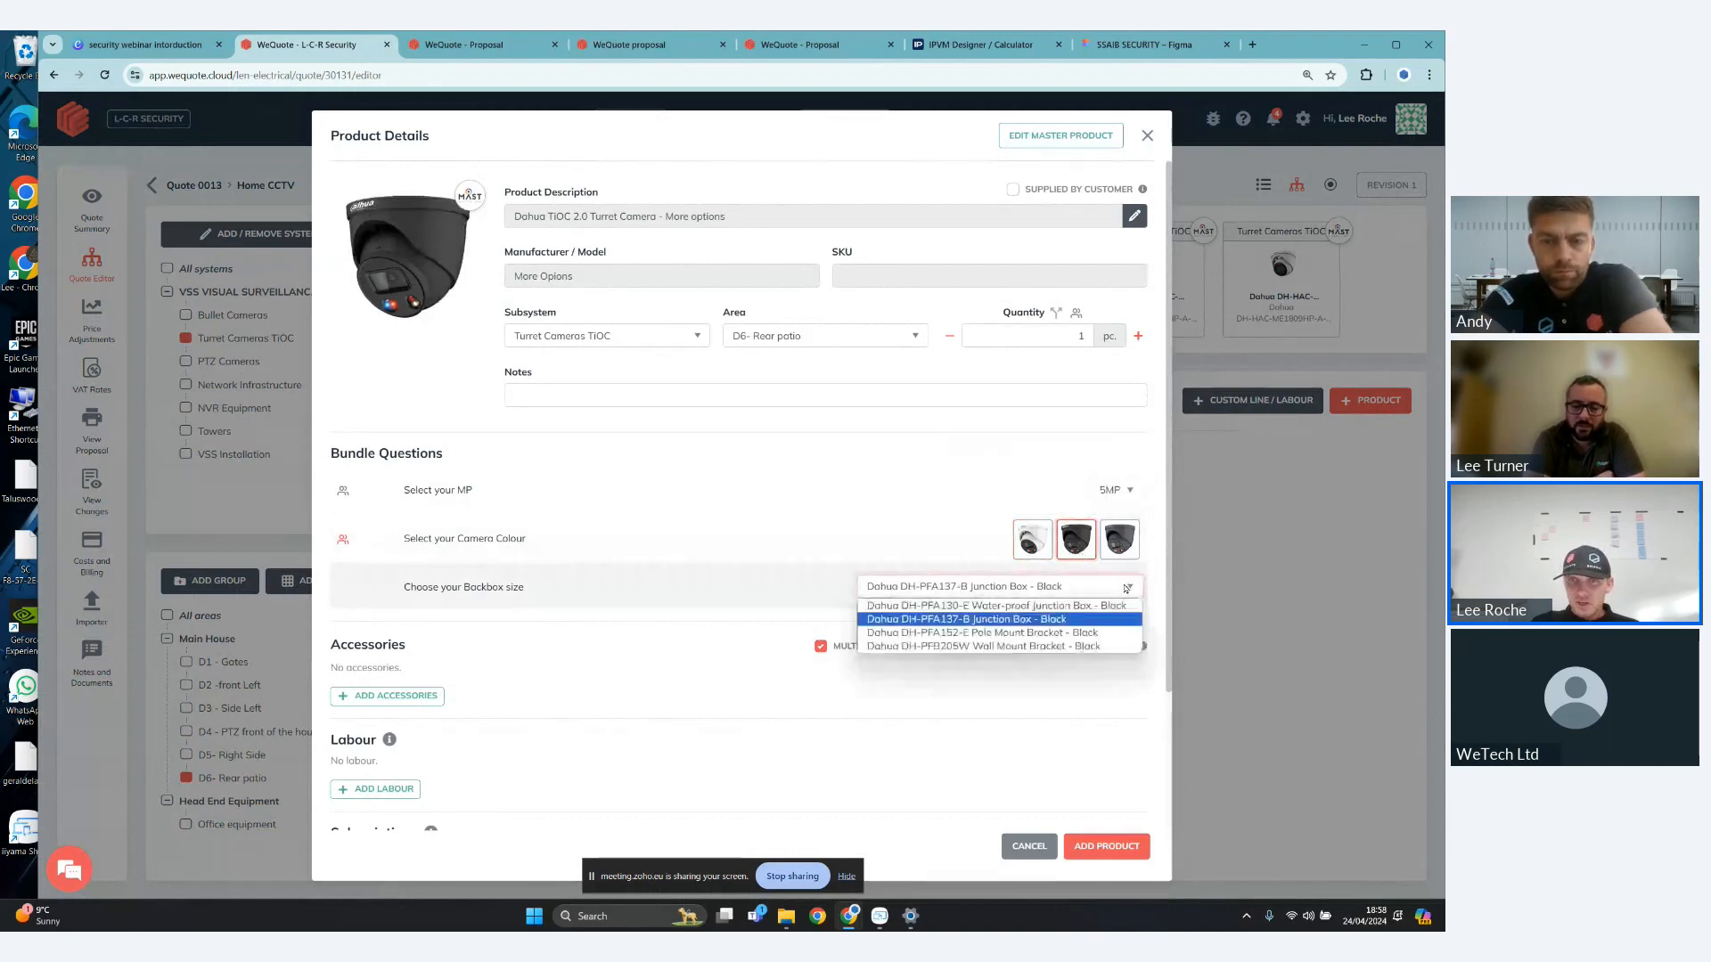
{"action": "left_click", "coordinate": [1108, 621]}
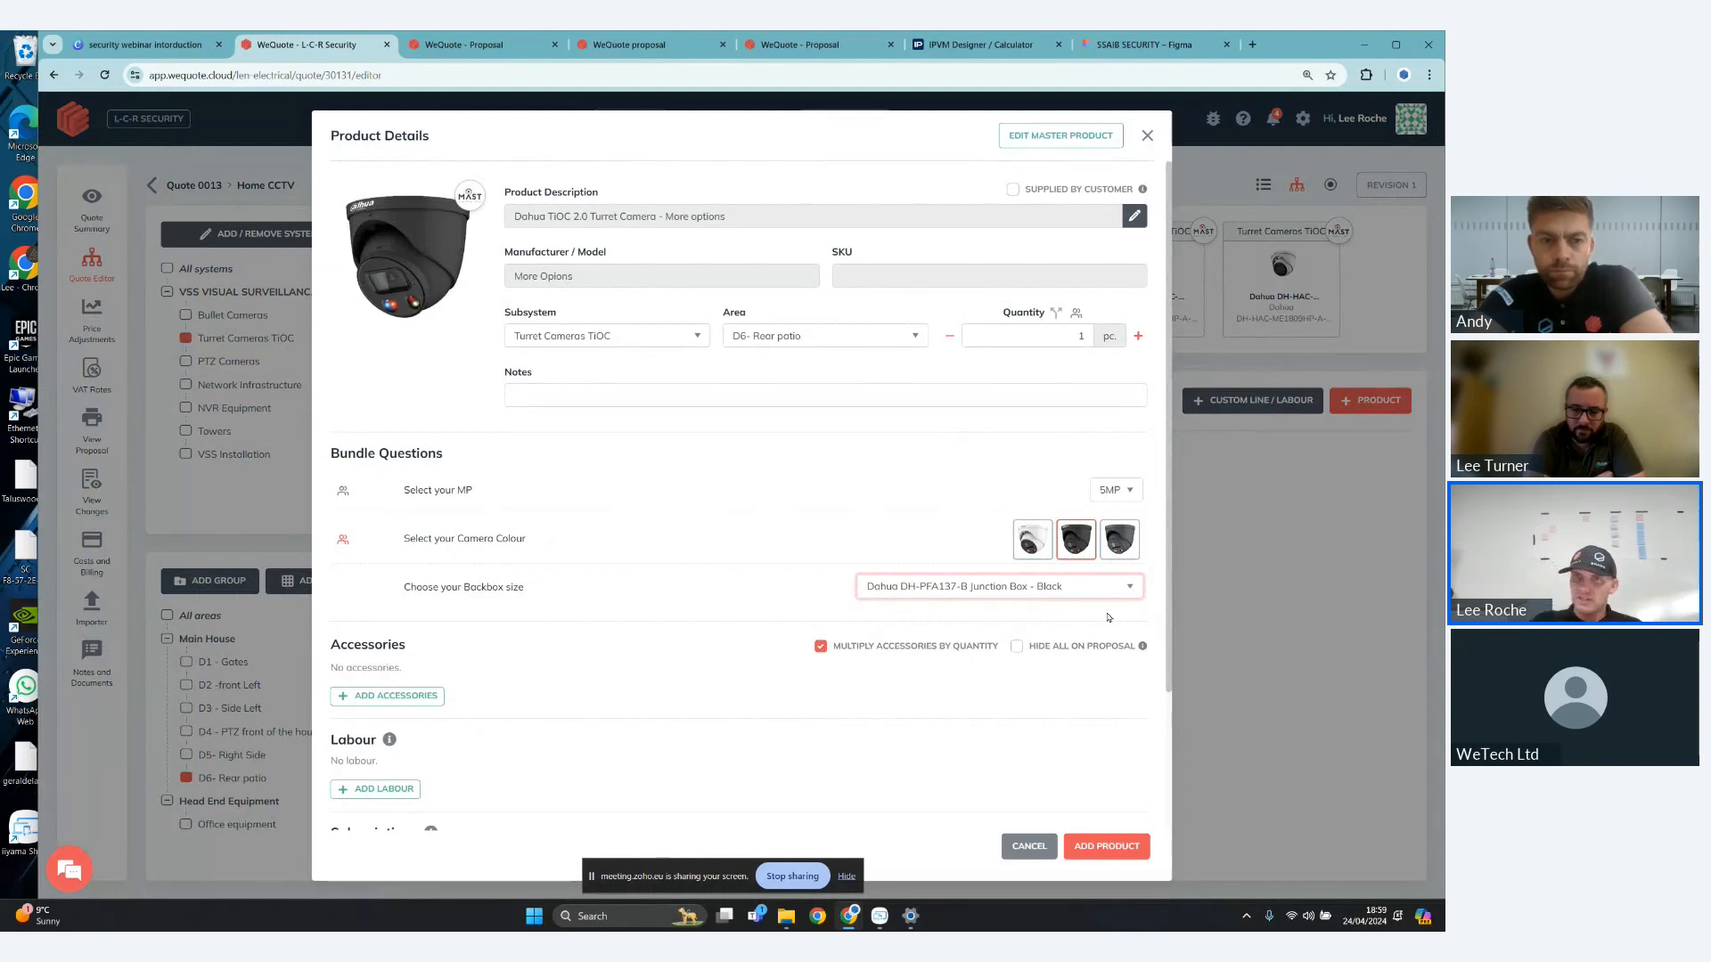
{"action": "left_click", "coordinate": [1106, 847]}
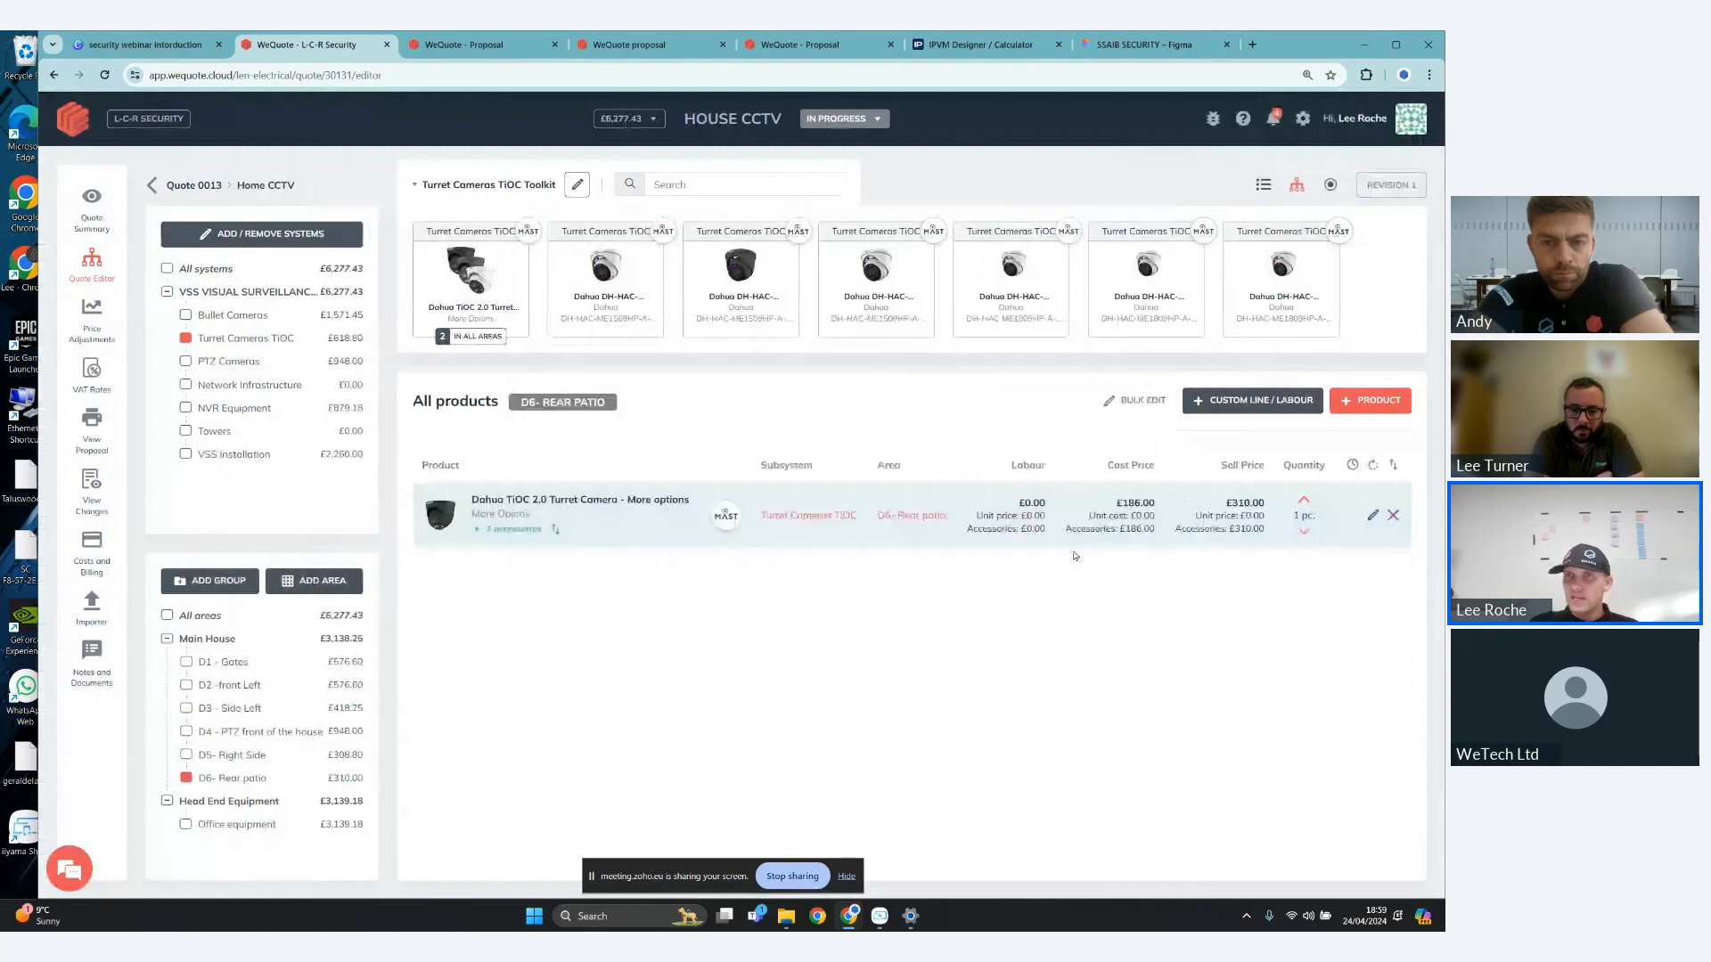
- Reopen the rear patio camera and add the 305m CAT6 U/UTP PE External - Black (Reelex Box) accessory from the Mast Digital catalogue, searching "cat 6 black"
{"action": "left_click", "coordinate": [1353, 531]}
{"action": "scroll", "coordinate": [601, 532], "scroll_direction": "down", "scroll_amount": 3}
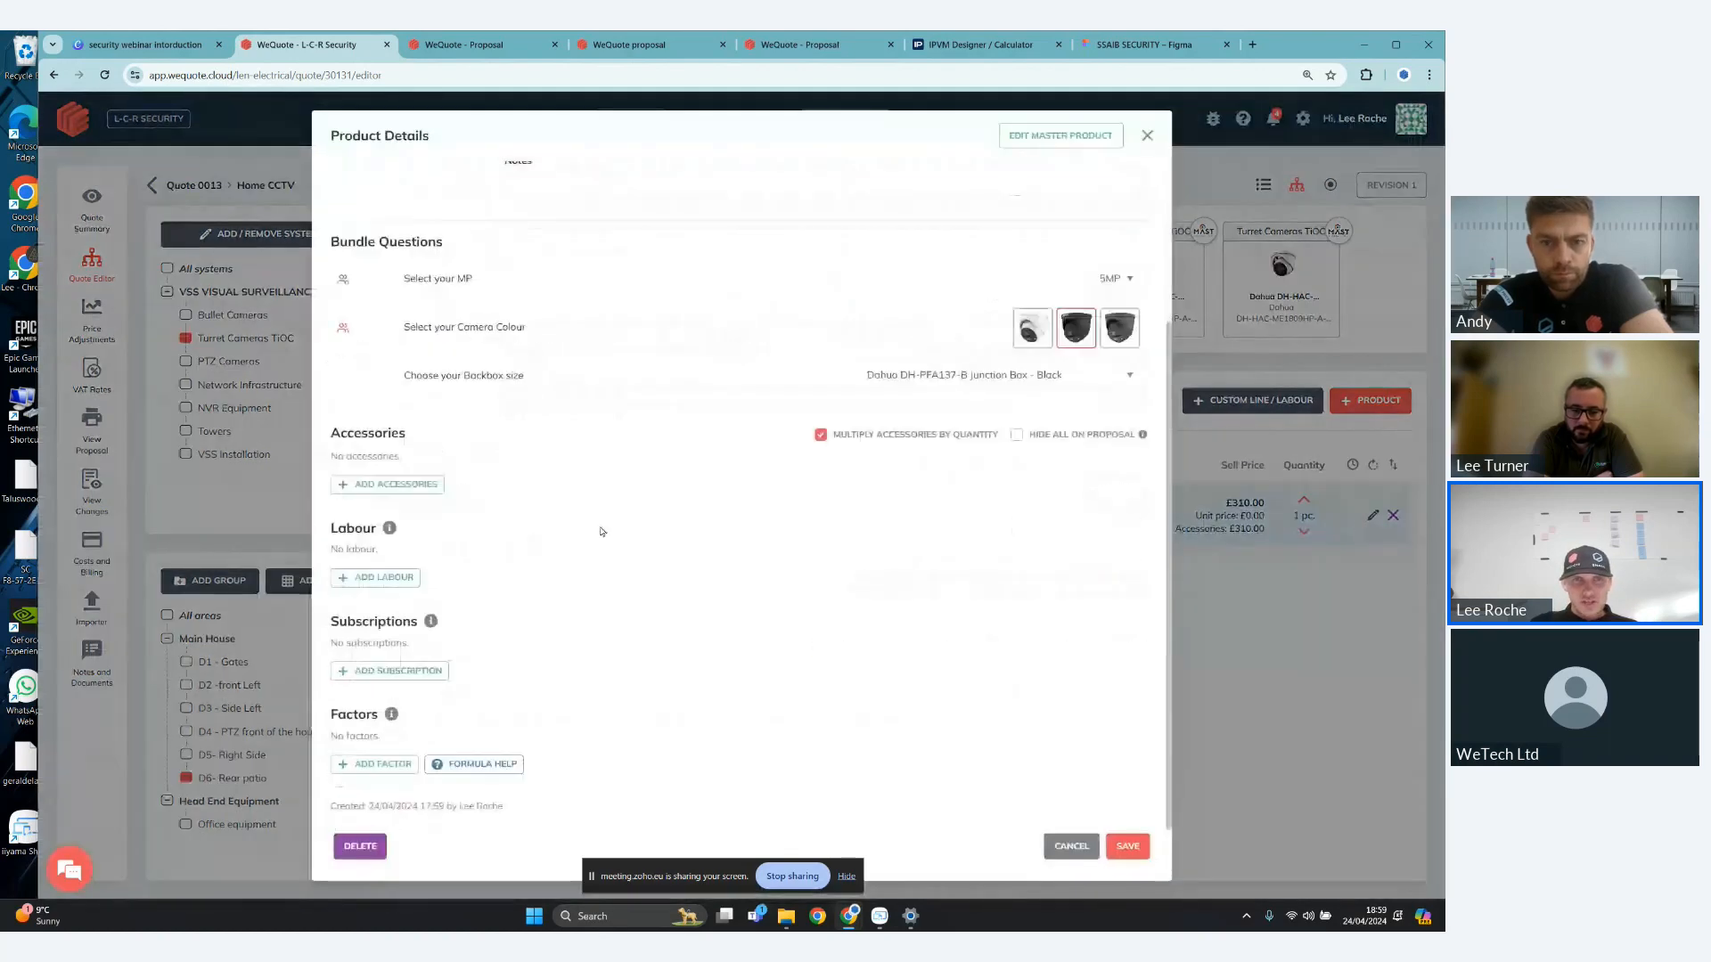
{"action": "left_click", "coordinate": [388, 486]}
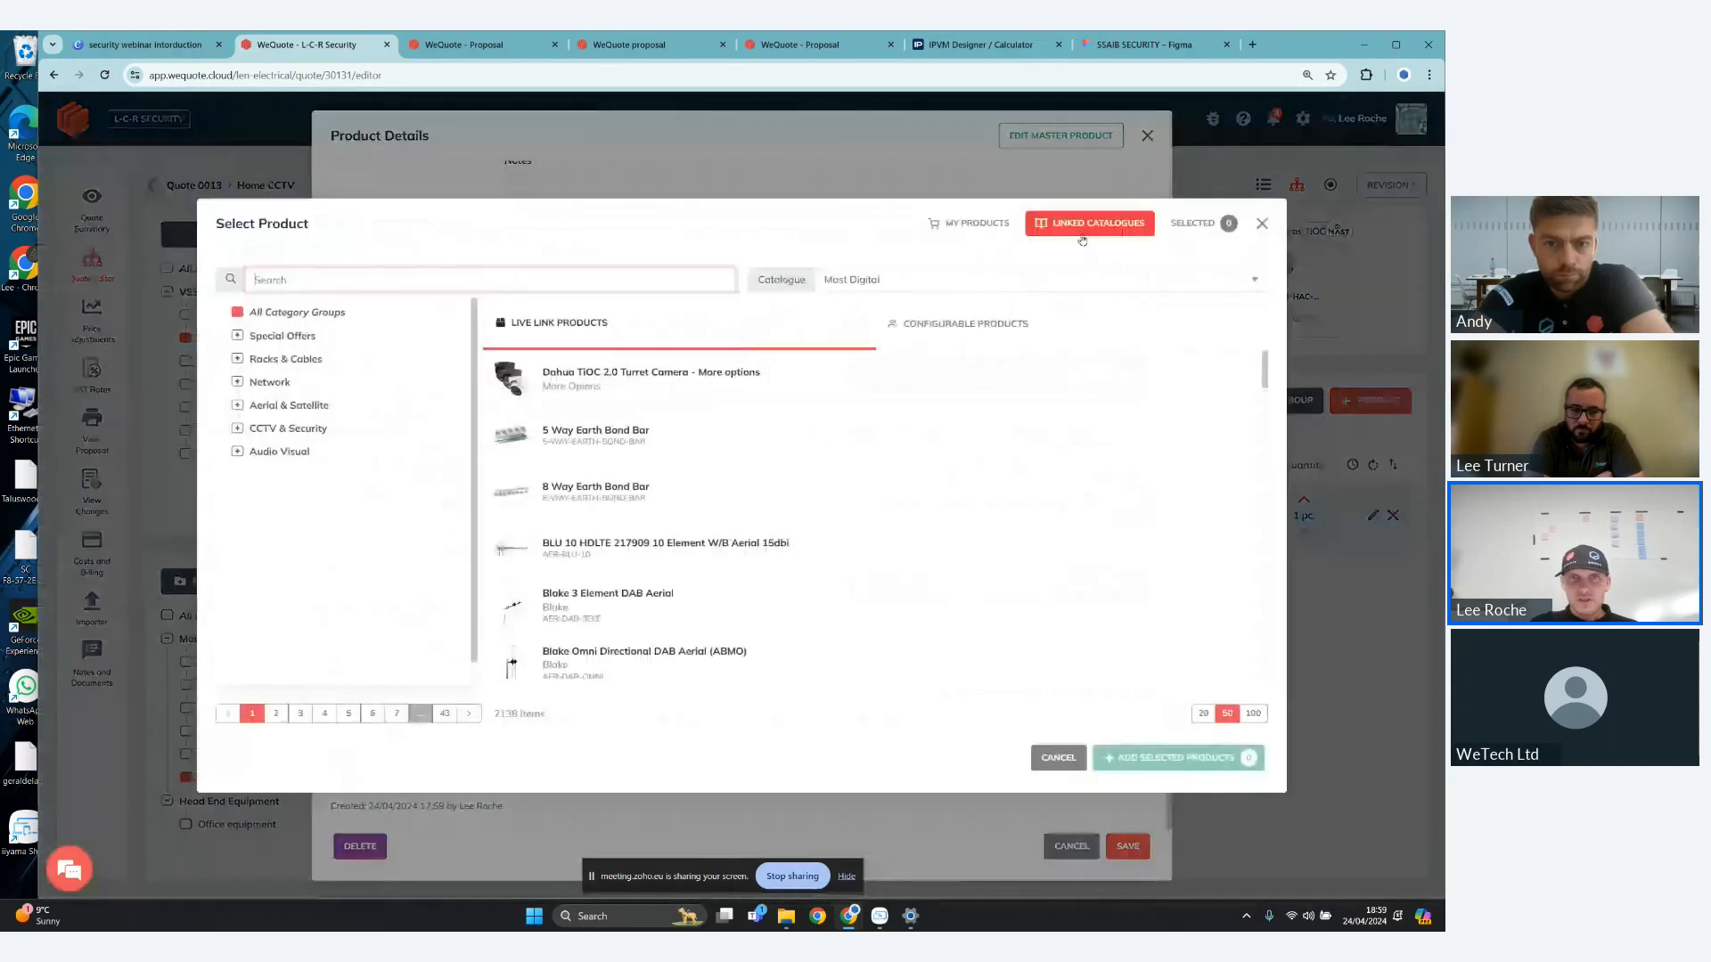
{"action": "left_click", "coordinate": [984, 282]}
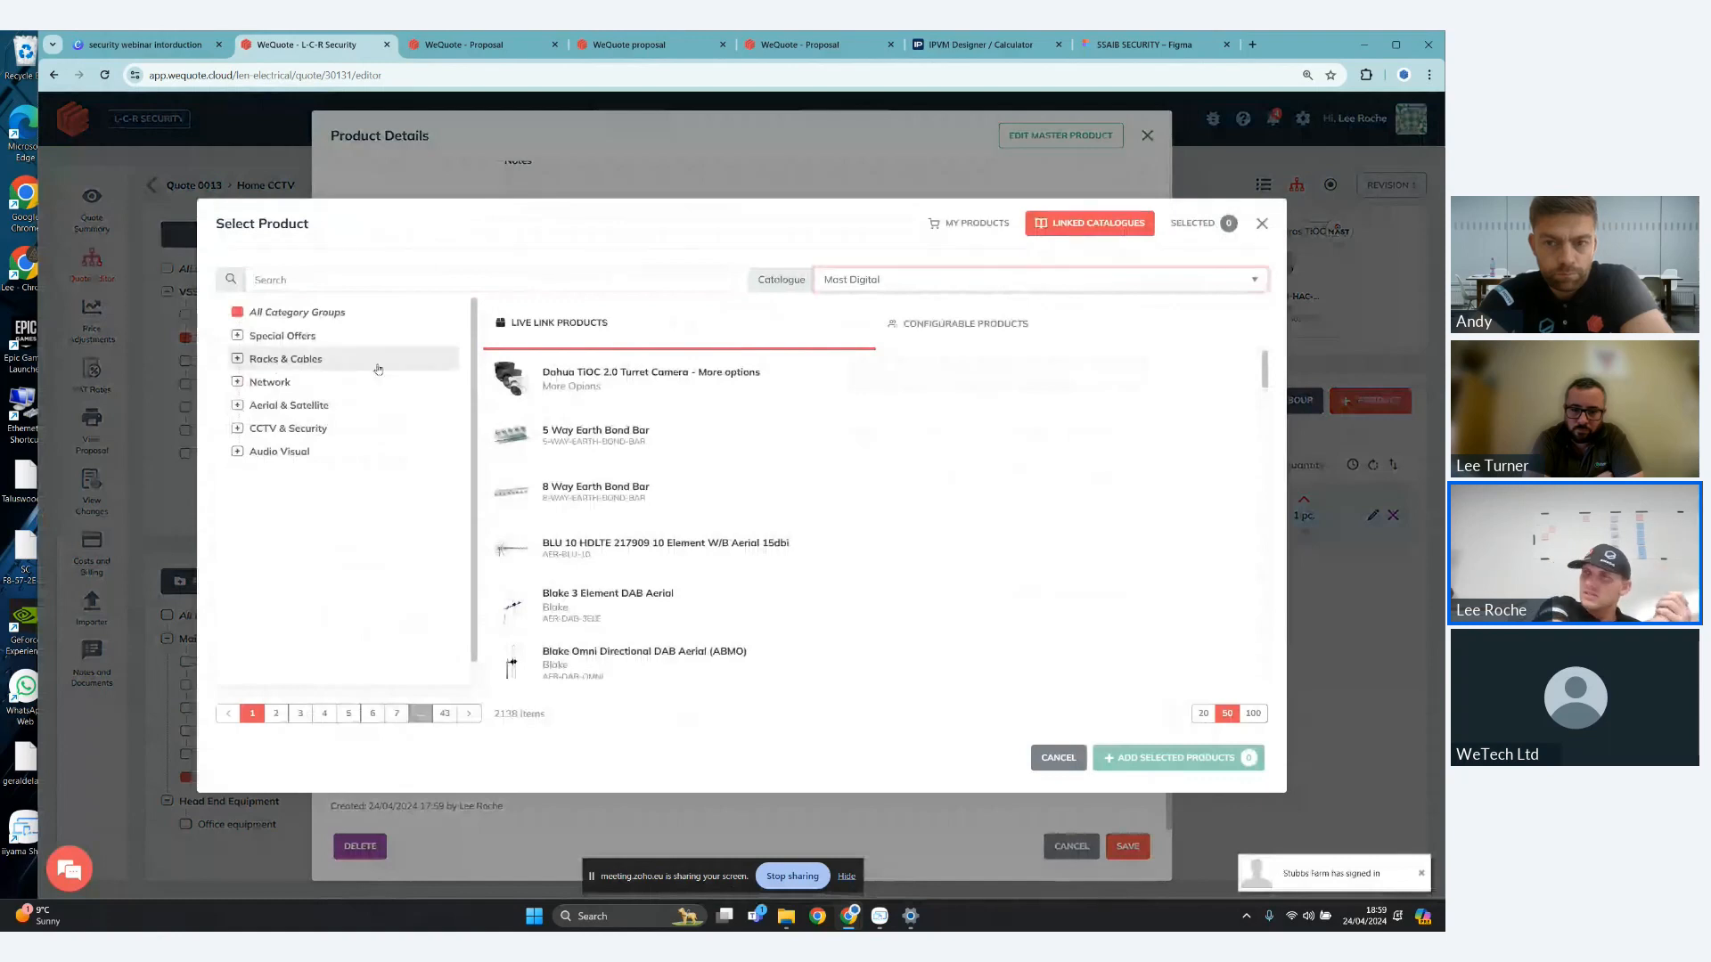
{"action": "left_click", "coordinate": [390, 277]}
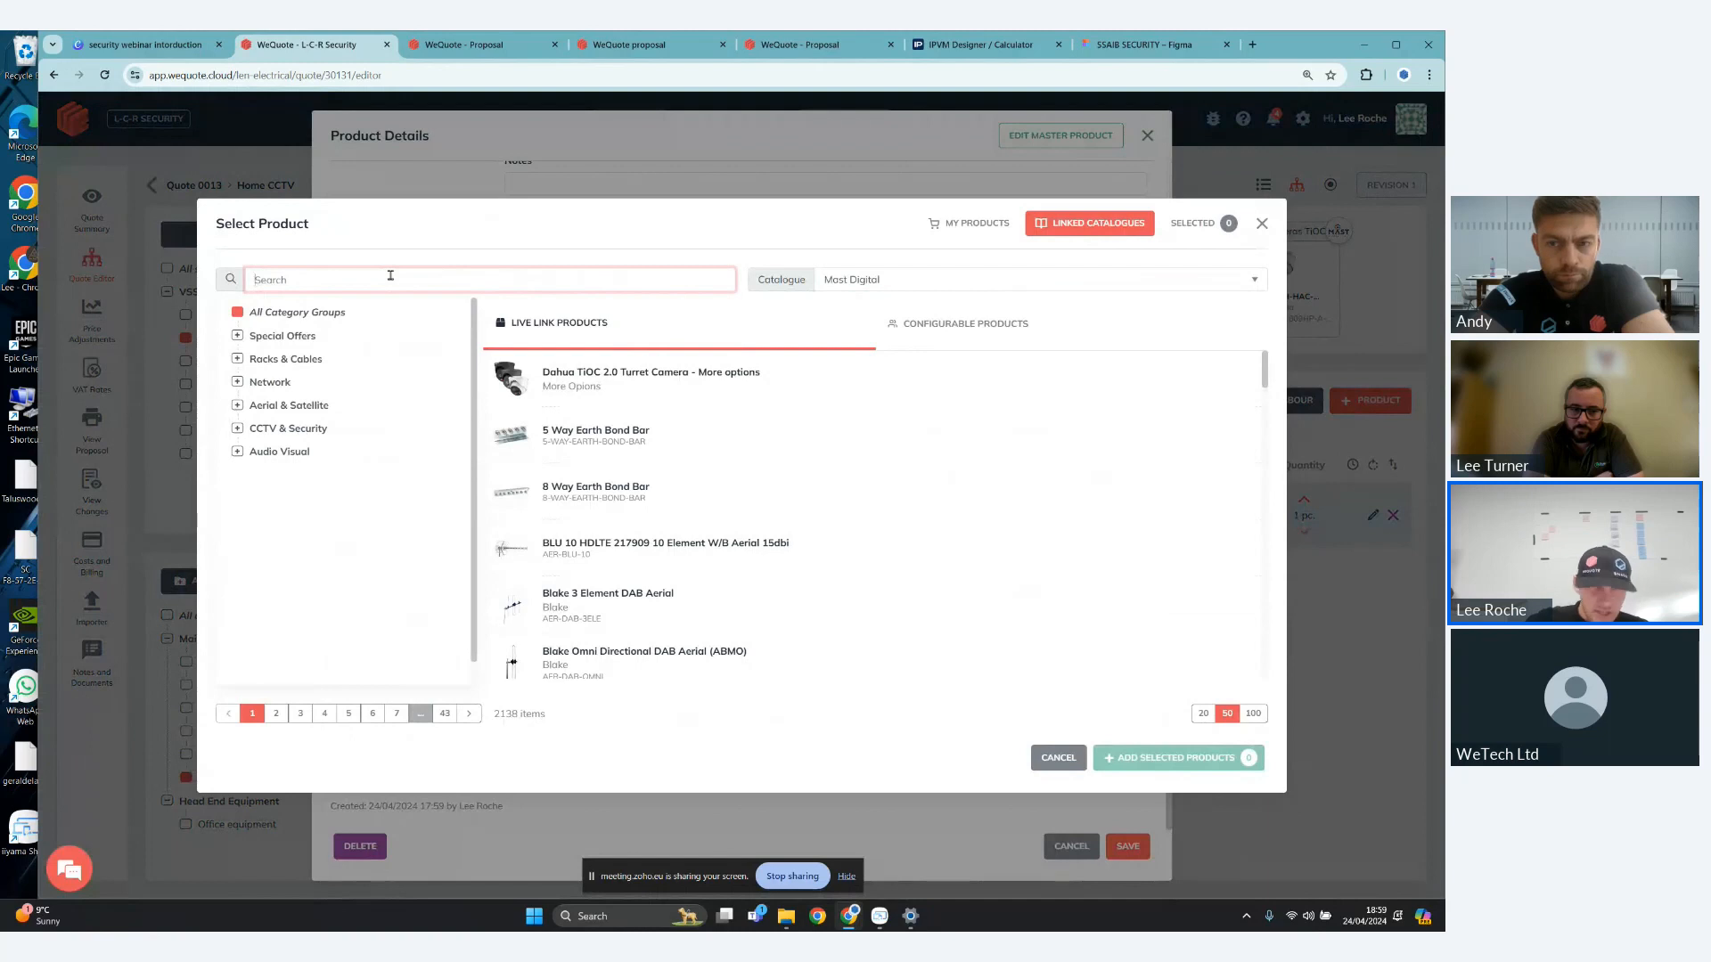
{"action": "type", "text": "cat 6 black"}
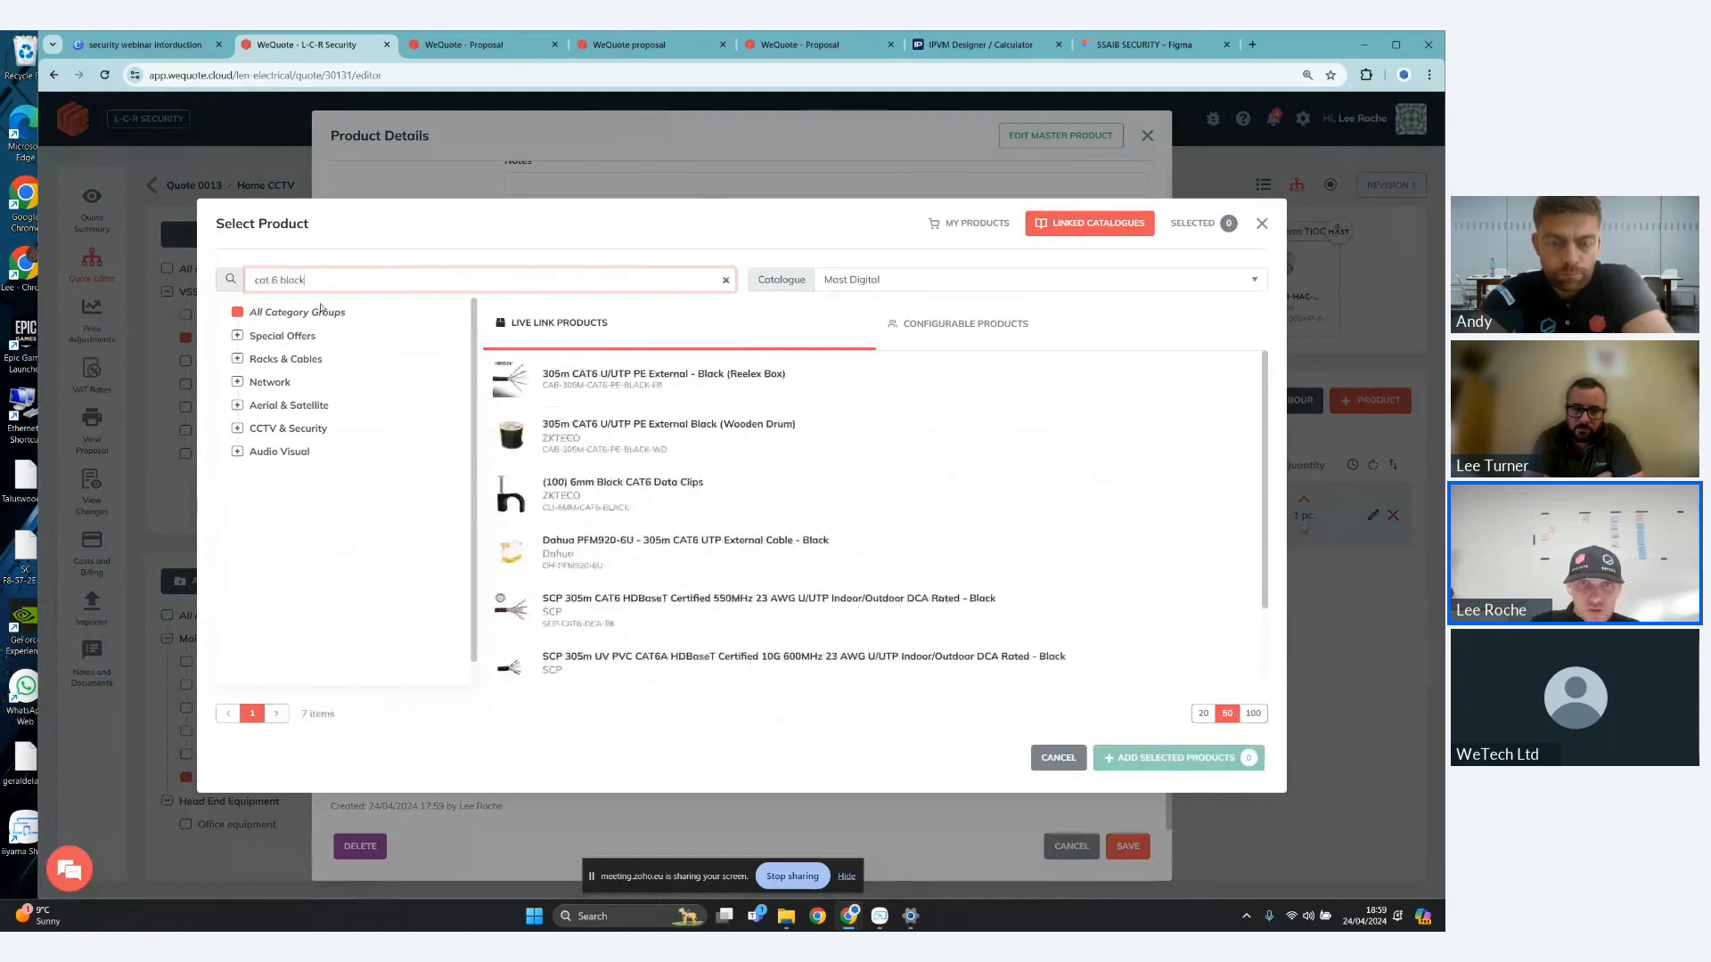
{"action": "left_click", "coordinate": [743, 385]}
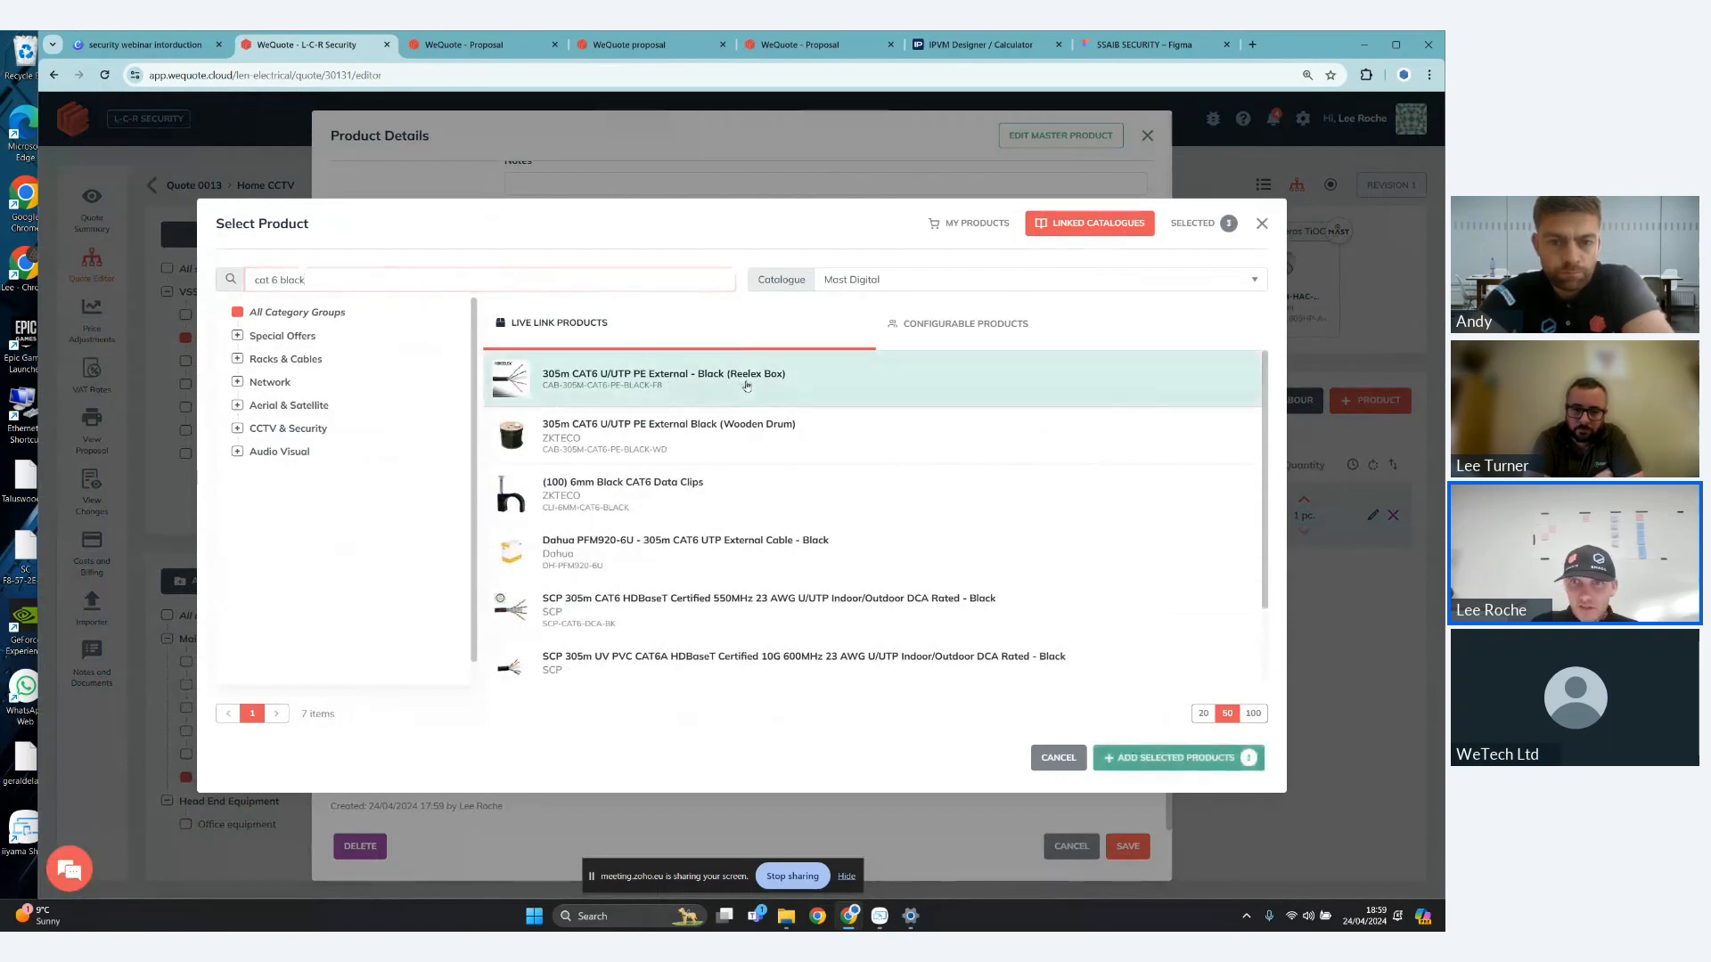
{"action": "left_click", "coordinate": [1178, 758]}
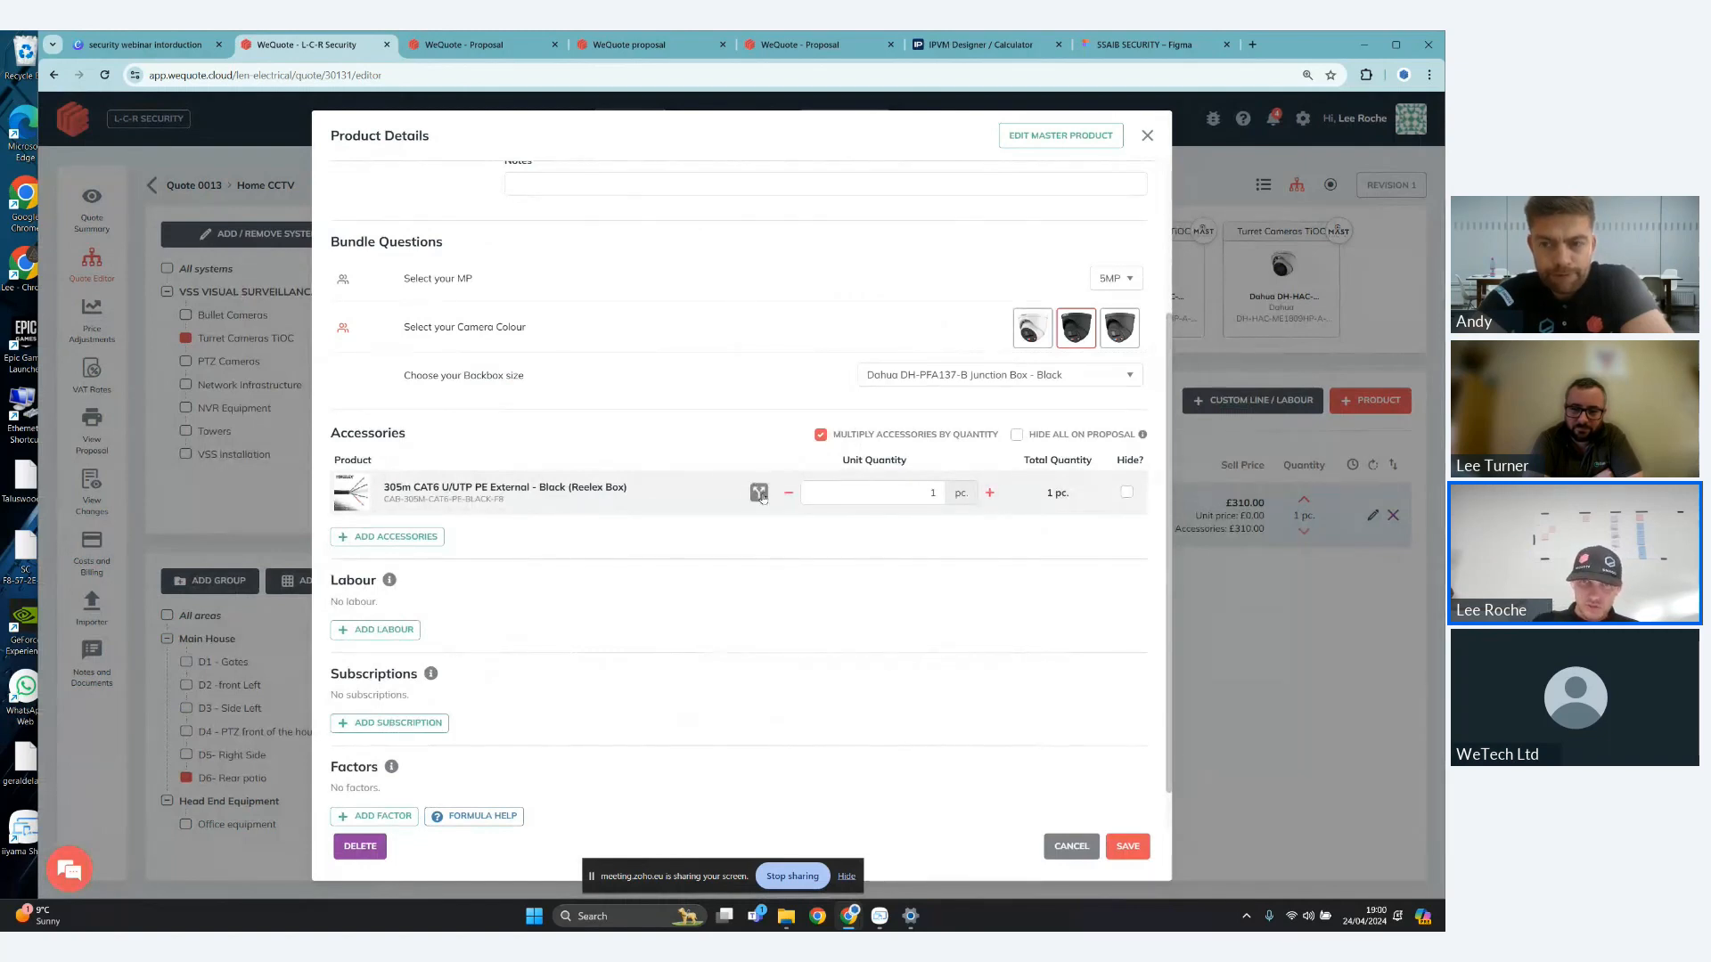
- Switch the CAT6 cable accessory to a fractional quantity and set it to 35 of 305
{"action": "left_click", "coordinate": [760, 493]}
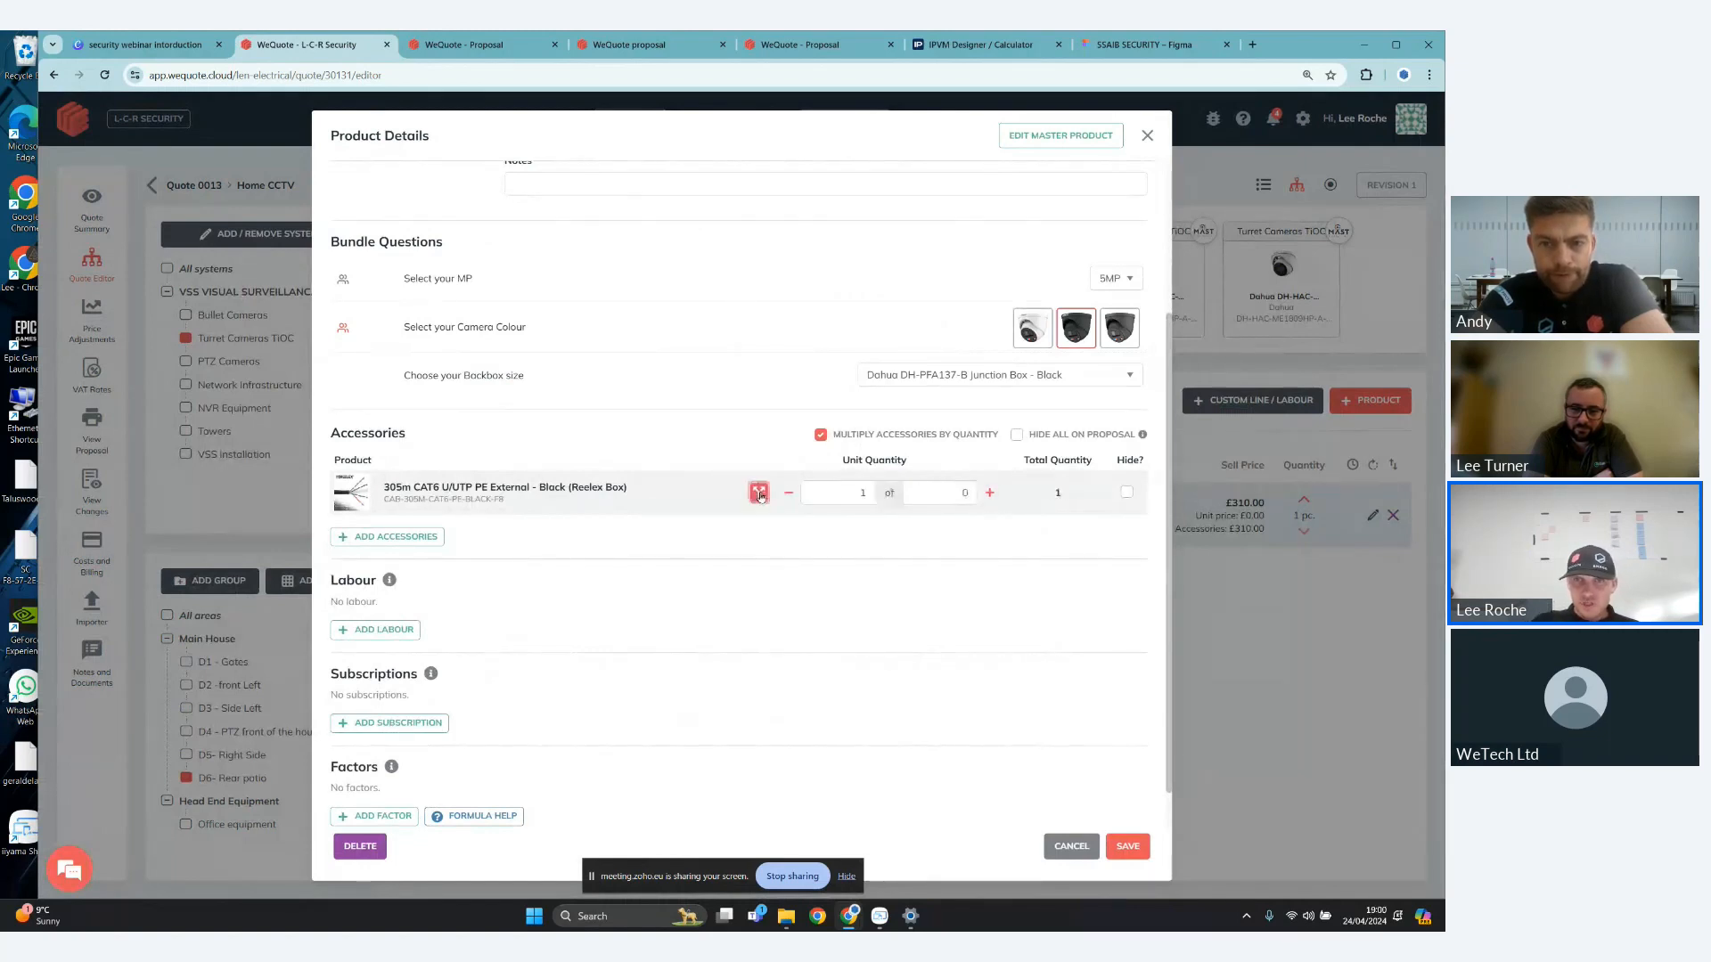
{"action": "left_click", "coordinate": [869, 498]}
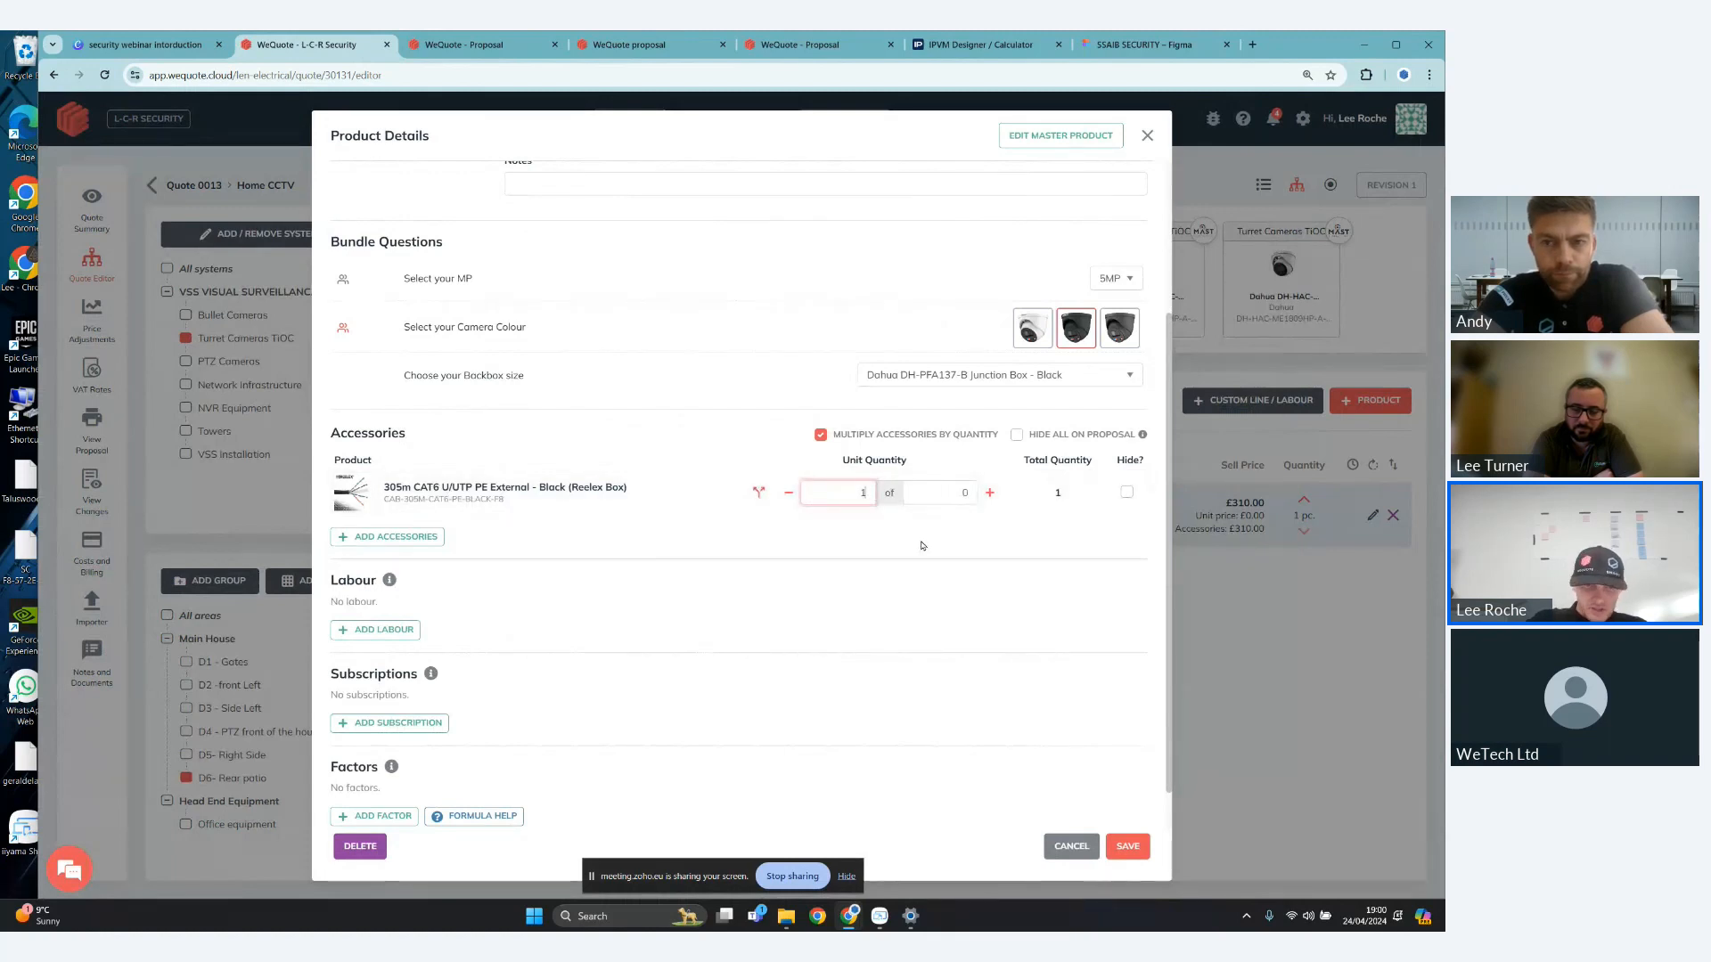
{"action": "key", "text": "BackSpace"}
{"action": "type", "text": "3"}
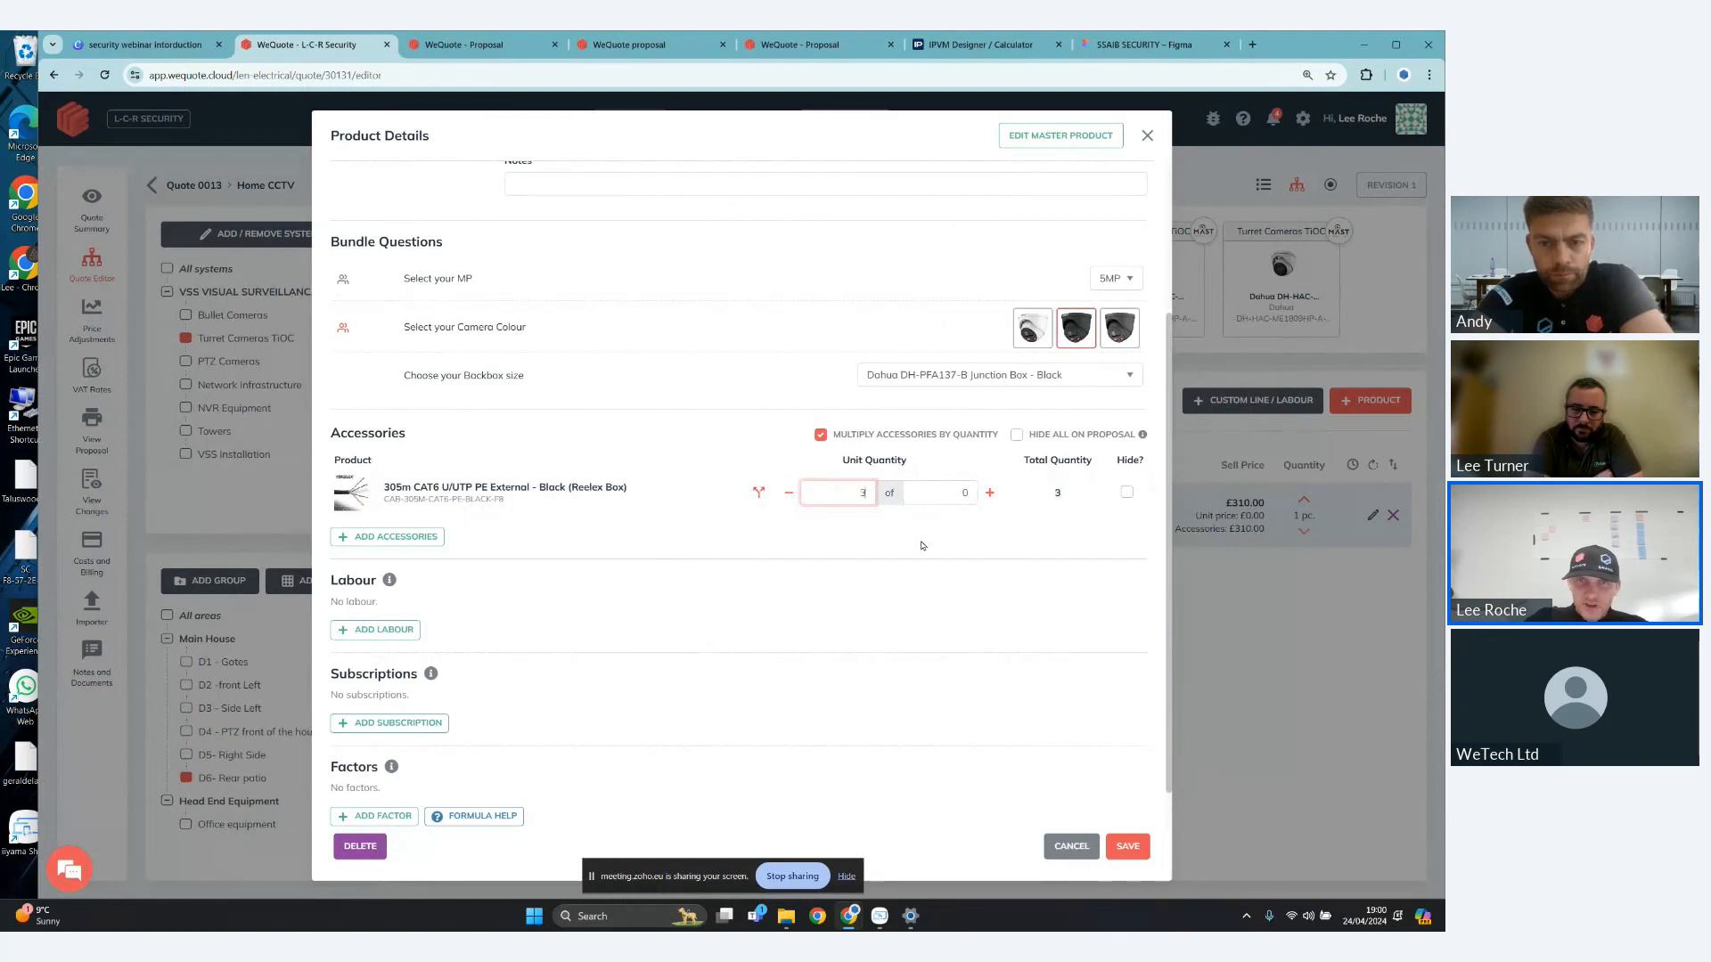
{"action": "type", "text": "5"}
{"action": "left_click", "coordinate": [970, 495]}
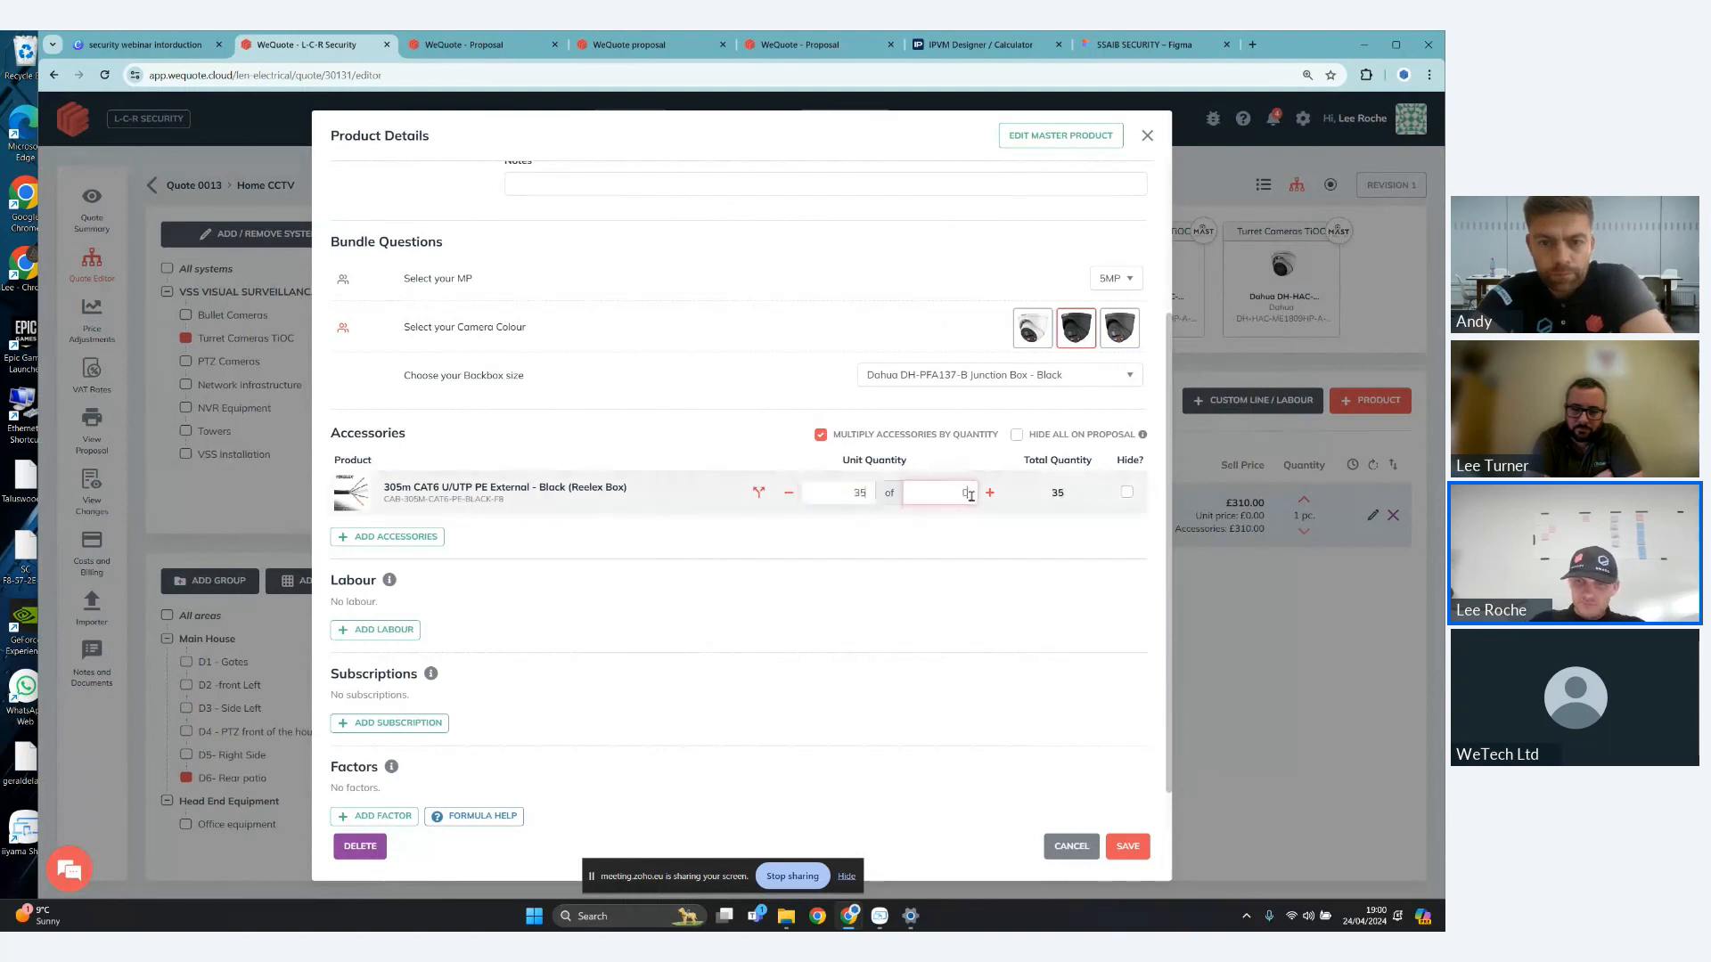
{"action": "type", "text": "305"}
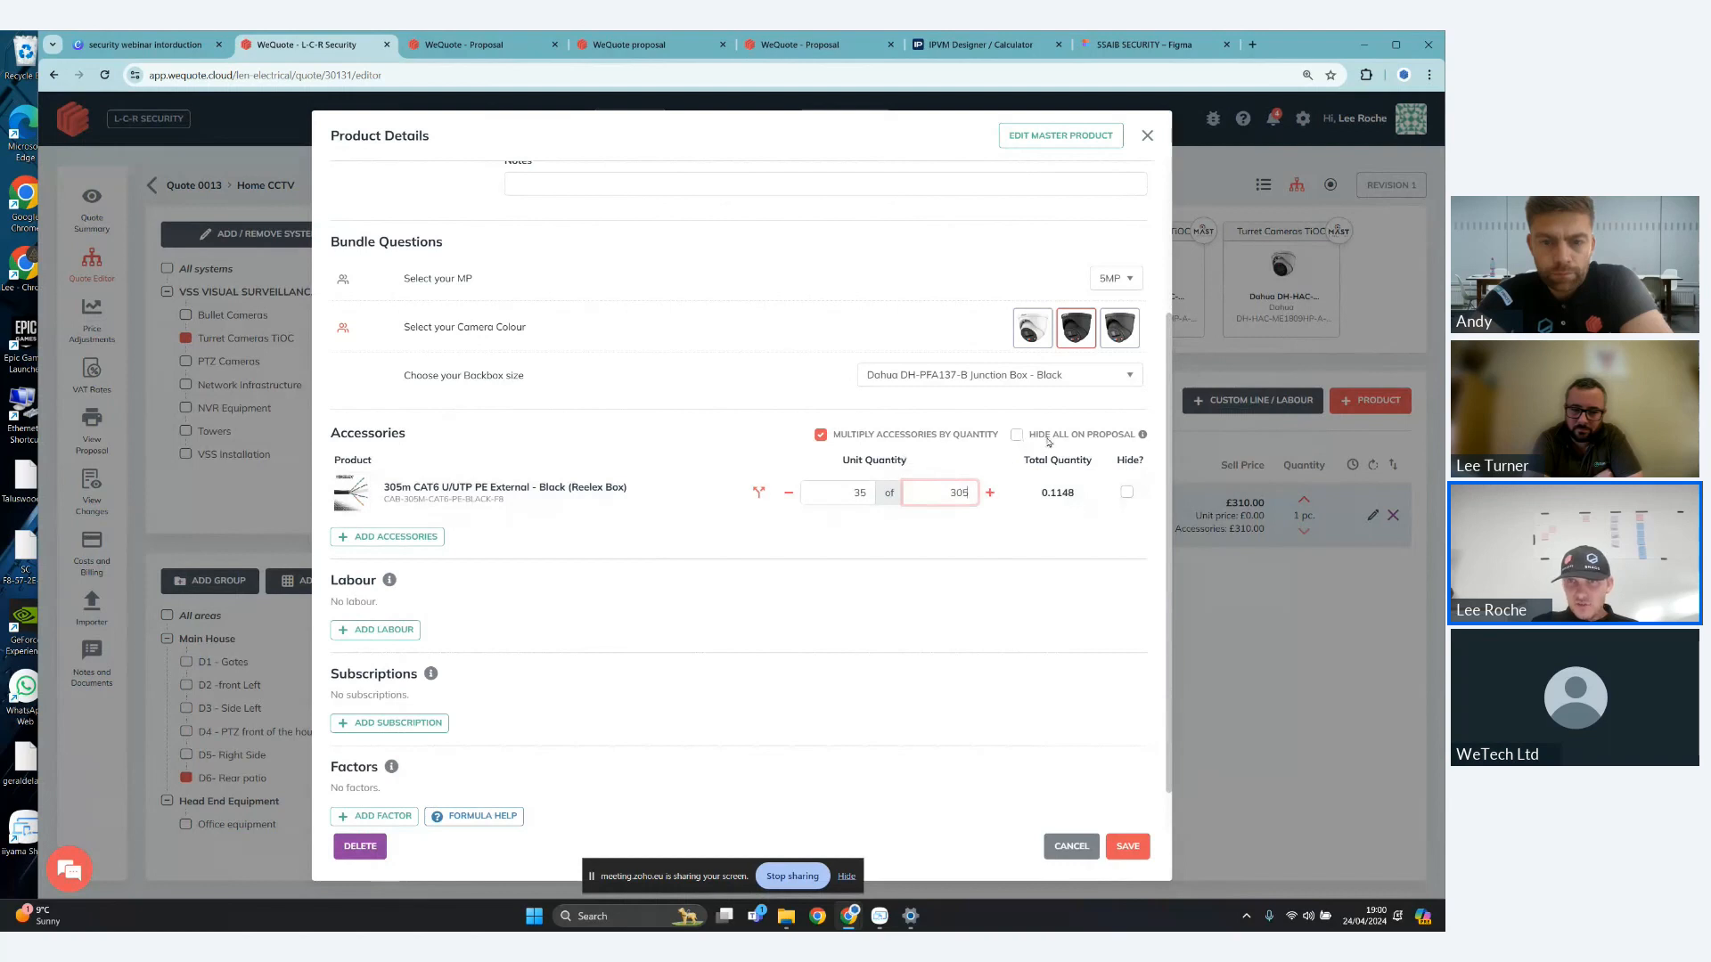
- Hide all of the camera's accessories on the proposal and enter "inc cables" in its notes
{"action": "left_click", "coordinate": [1018, 436]}
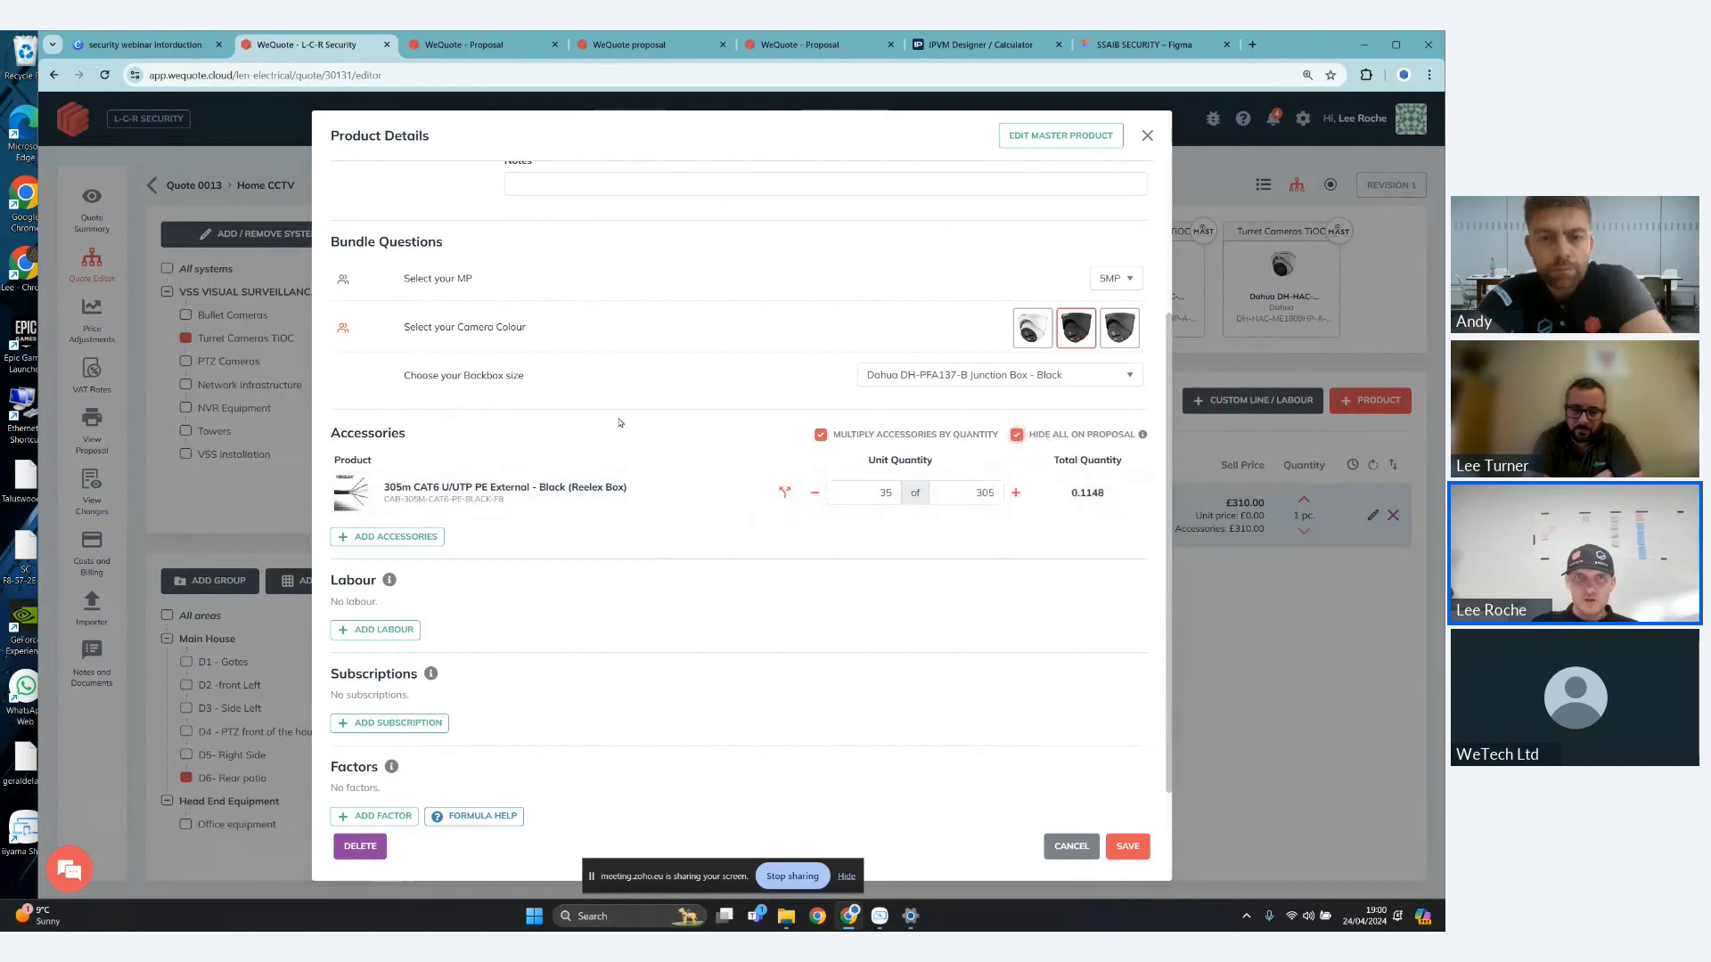
{"action": "scroll", "coordinate": [621, 423], "scroll_direction": "up", "scroll_amount": 1}
{"action": "scroll", "coordinate": [621, 423], "scroll_direction": "up", "scroll_amount": 1}
{"action": "left_click", "coordinate": [728, 329]}
{"action": "type", "text": "inc cables"}
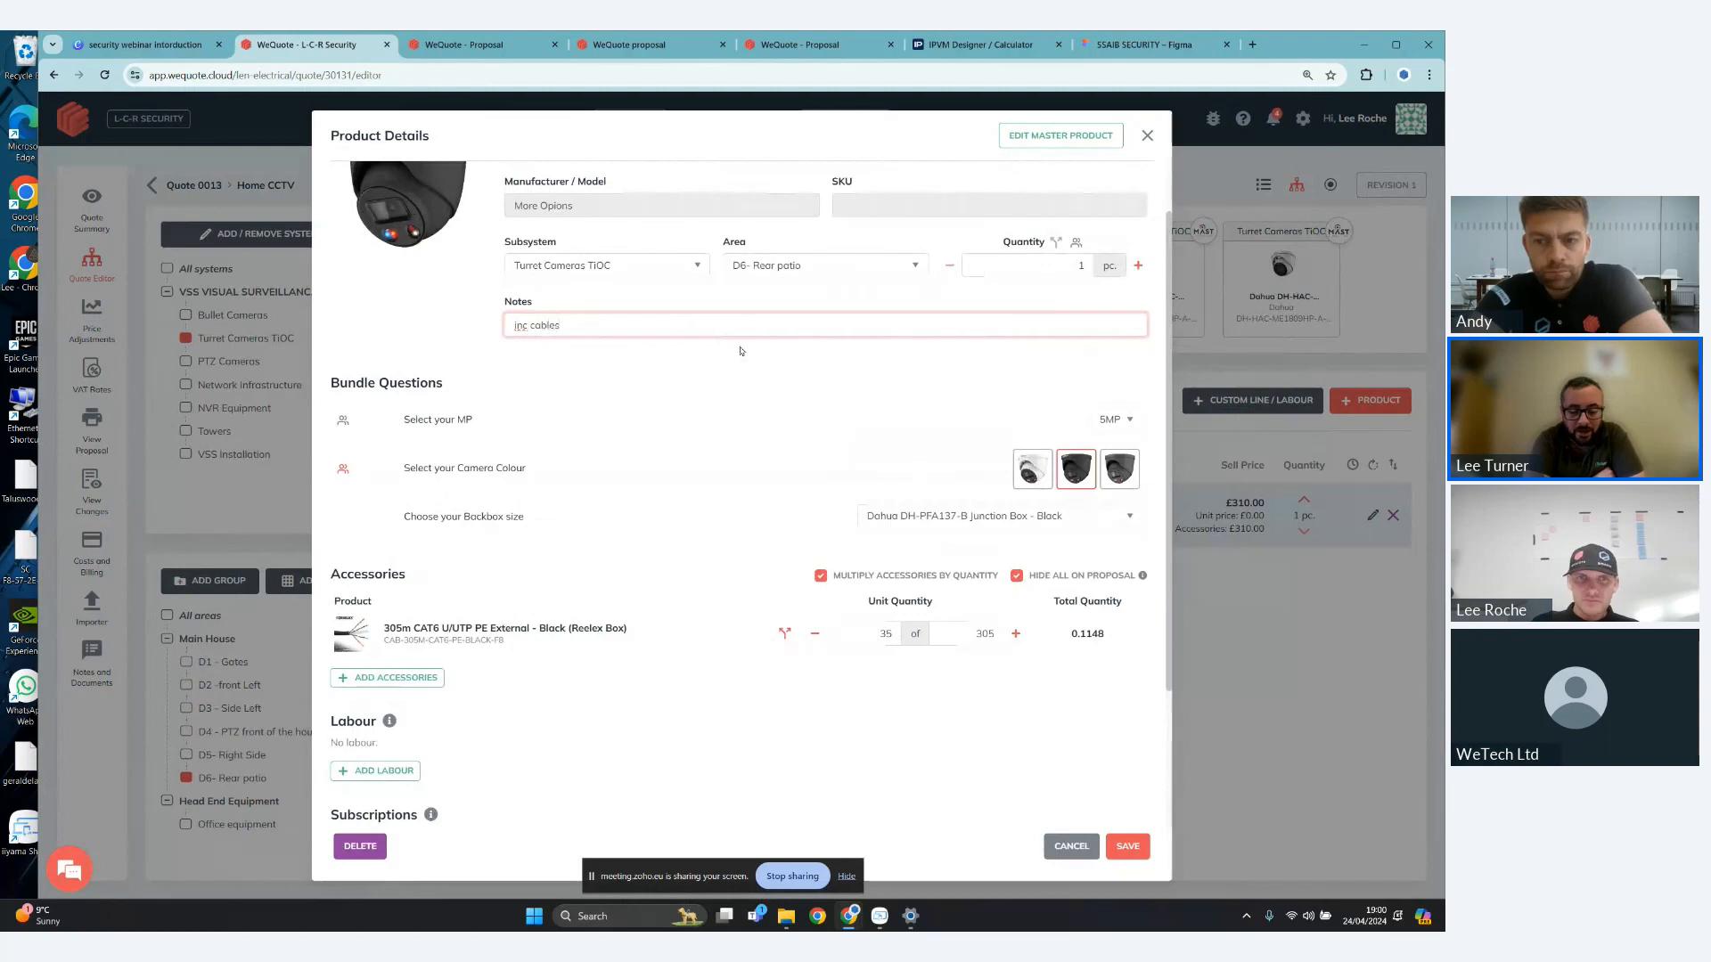
- Search the linked catalogue for "rj 45 simpl" and add Simply45 Cat6 Unshielded - Pass-Through RJ45 as a camera accessory
{"action": "left_click", "coordinate": [372, 679]}
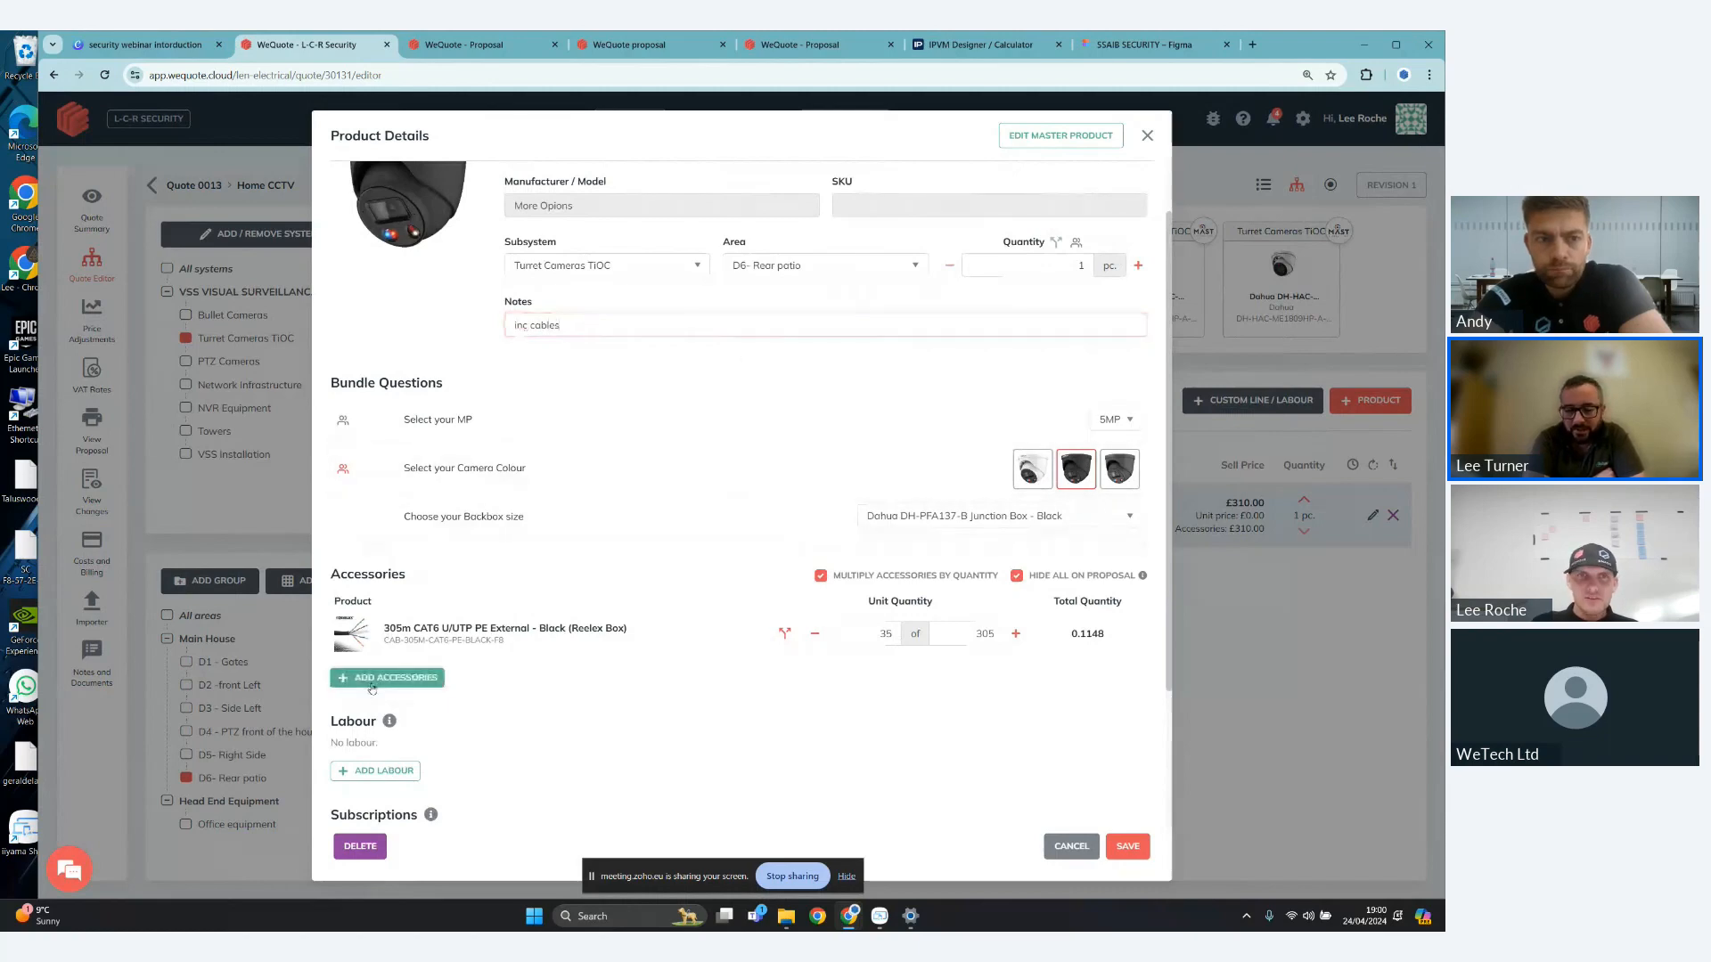
{"action": "key", "text": "BackSpace"}
{"action": "key", "text": "BackSpace"}
{"action": "key", "text": "BackSpace"}
{"action": "key", "text": "BackSpace"}
{"action": "key", "text": "BackSpace"}
{"action": "key", "text": "BackSpace"}
{"action": "key", "text": "BackSpace"}
{"action": "key", "text": "BackSpace"}
{"action": "key", "text": "BackSpace"}
{"action": "key", "text": "BackSpace"}
{"action": "key", "text": "BackSpace"}
{"action": "type", "text": "rj 45"}
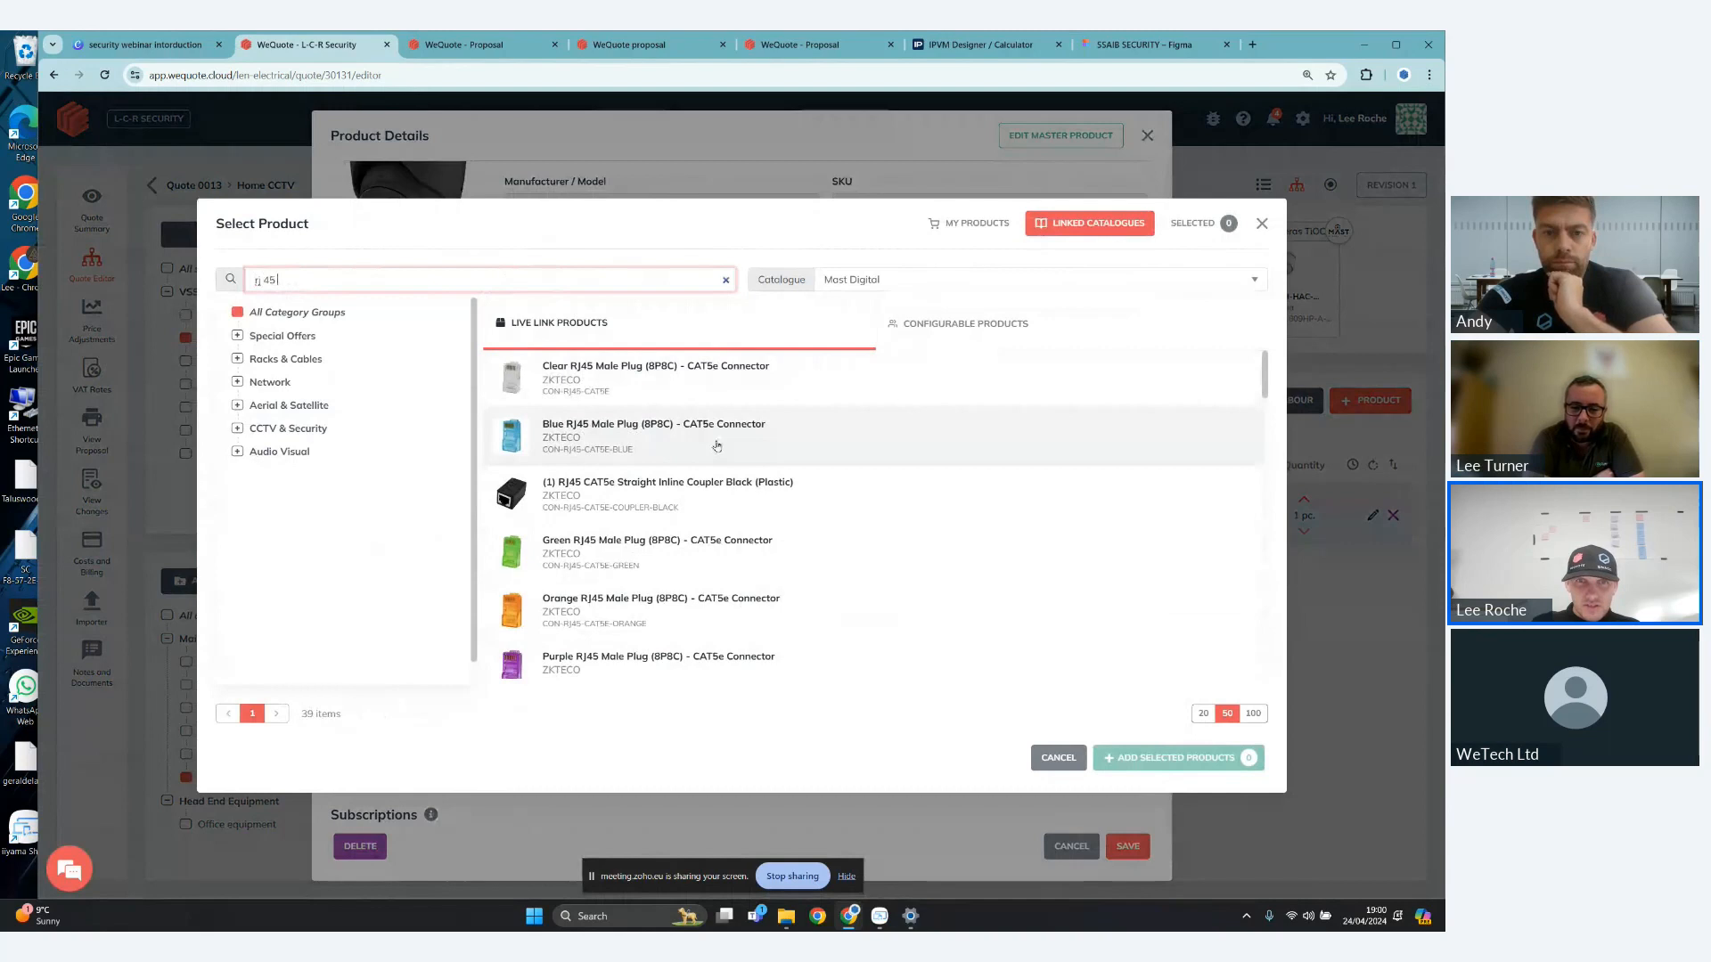
{"action": "scroll", "coordinate": [717, 446], "scroll_direction": "down", "scroll_amount": 4}
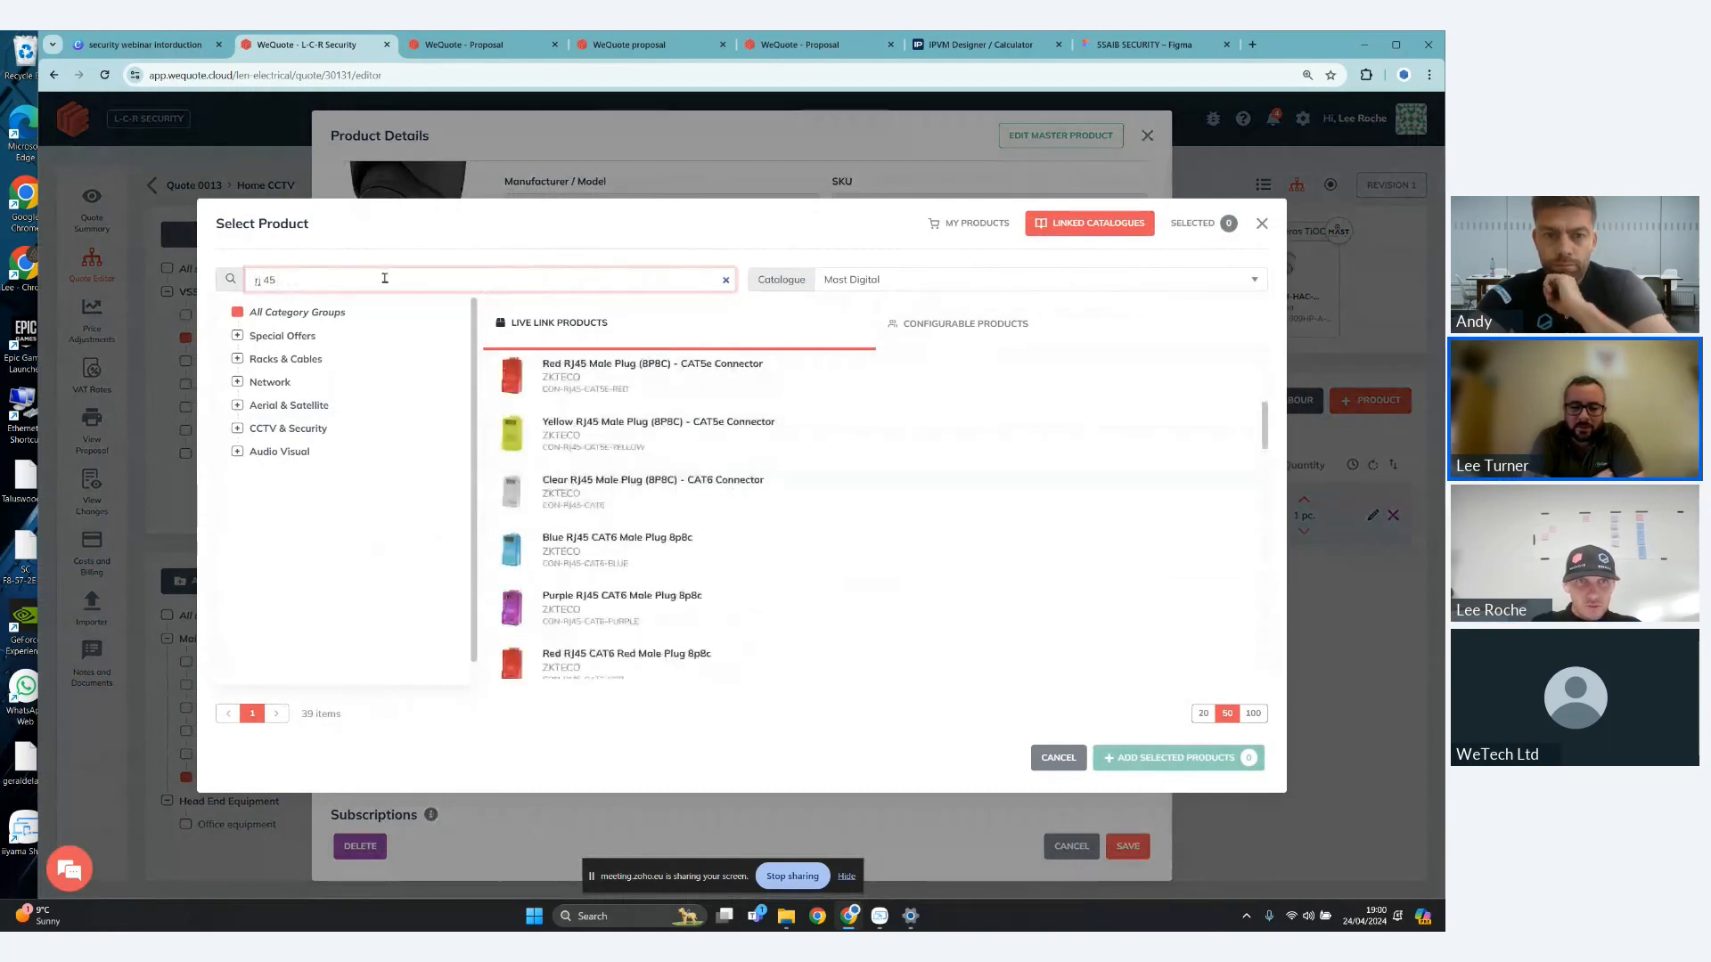
{"action": "type", "text": "simpl"}
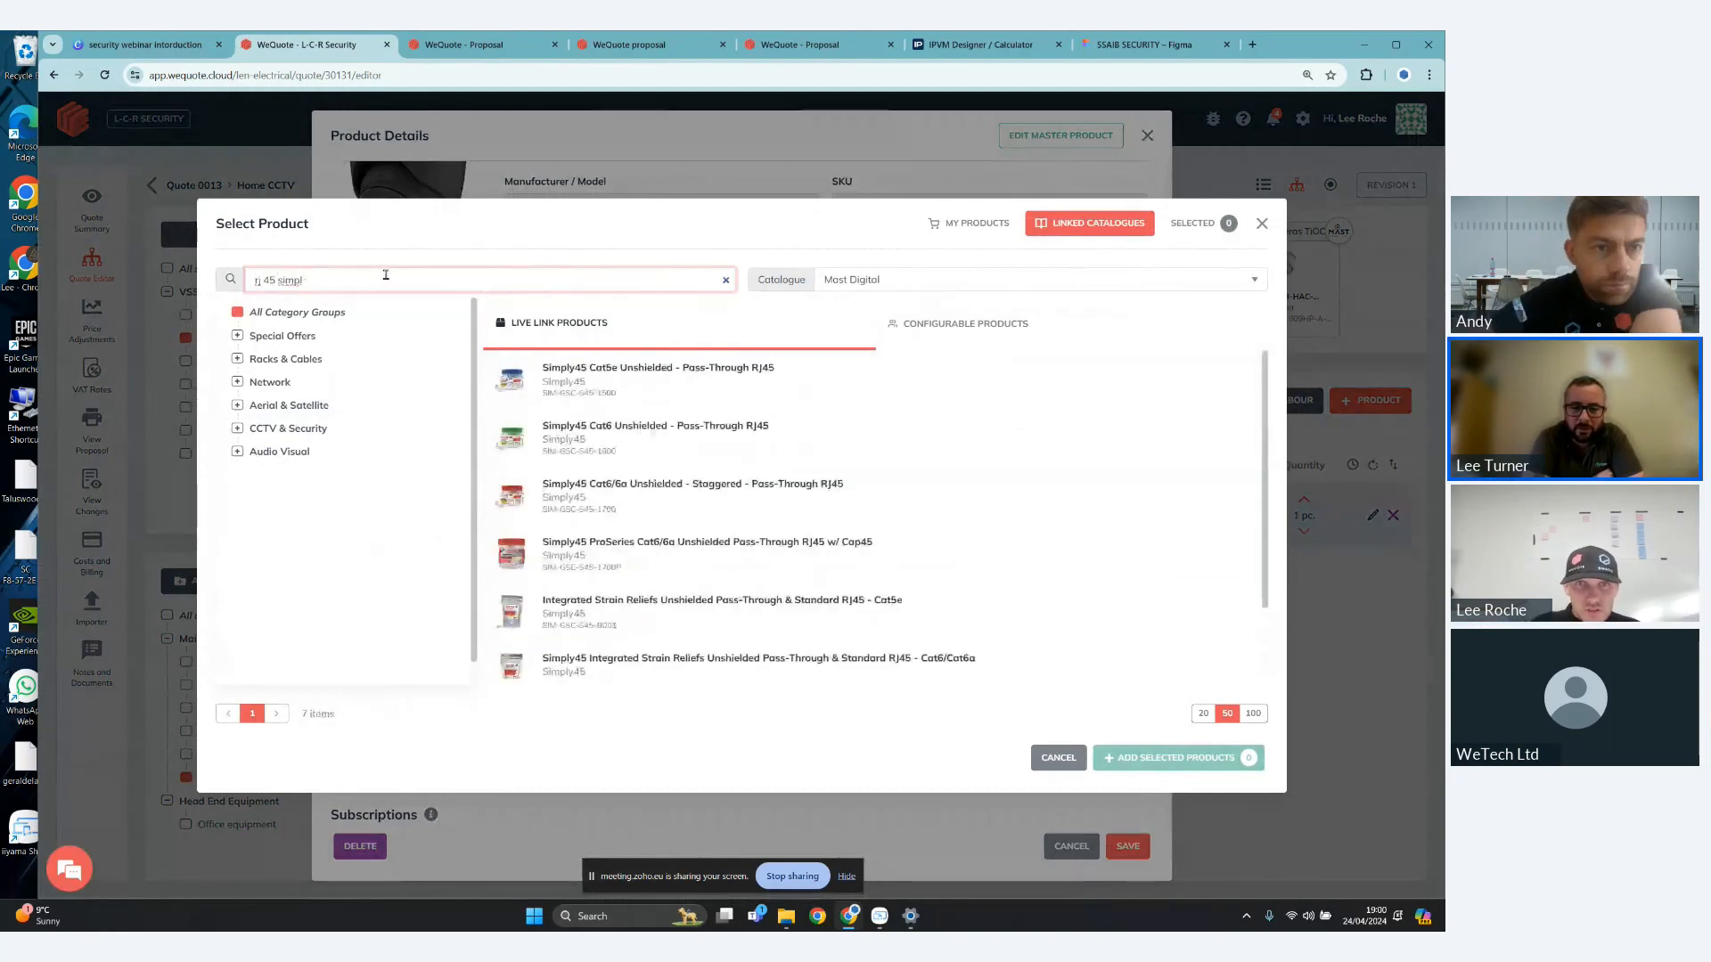
{"action": "left_click", "coordinate": [646, 447]}
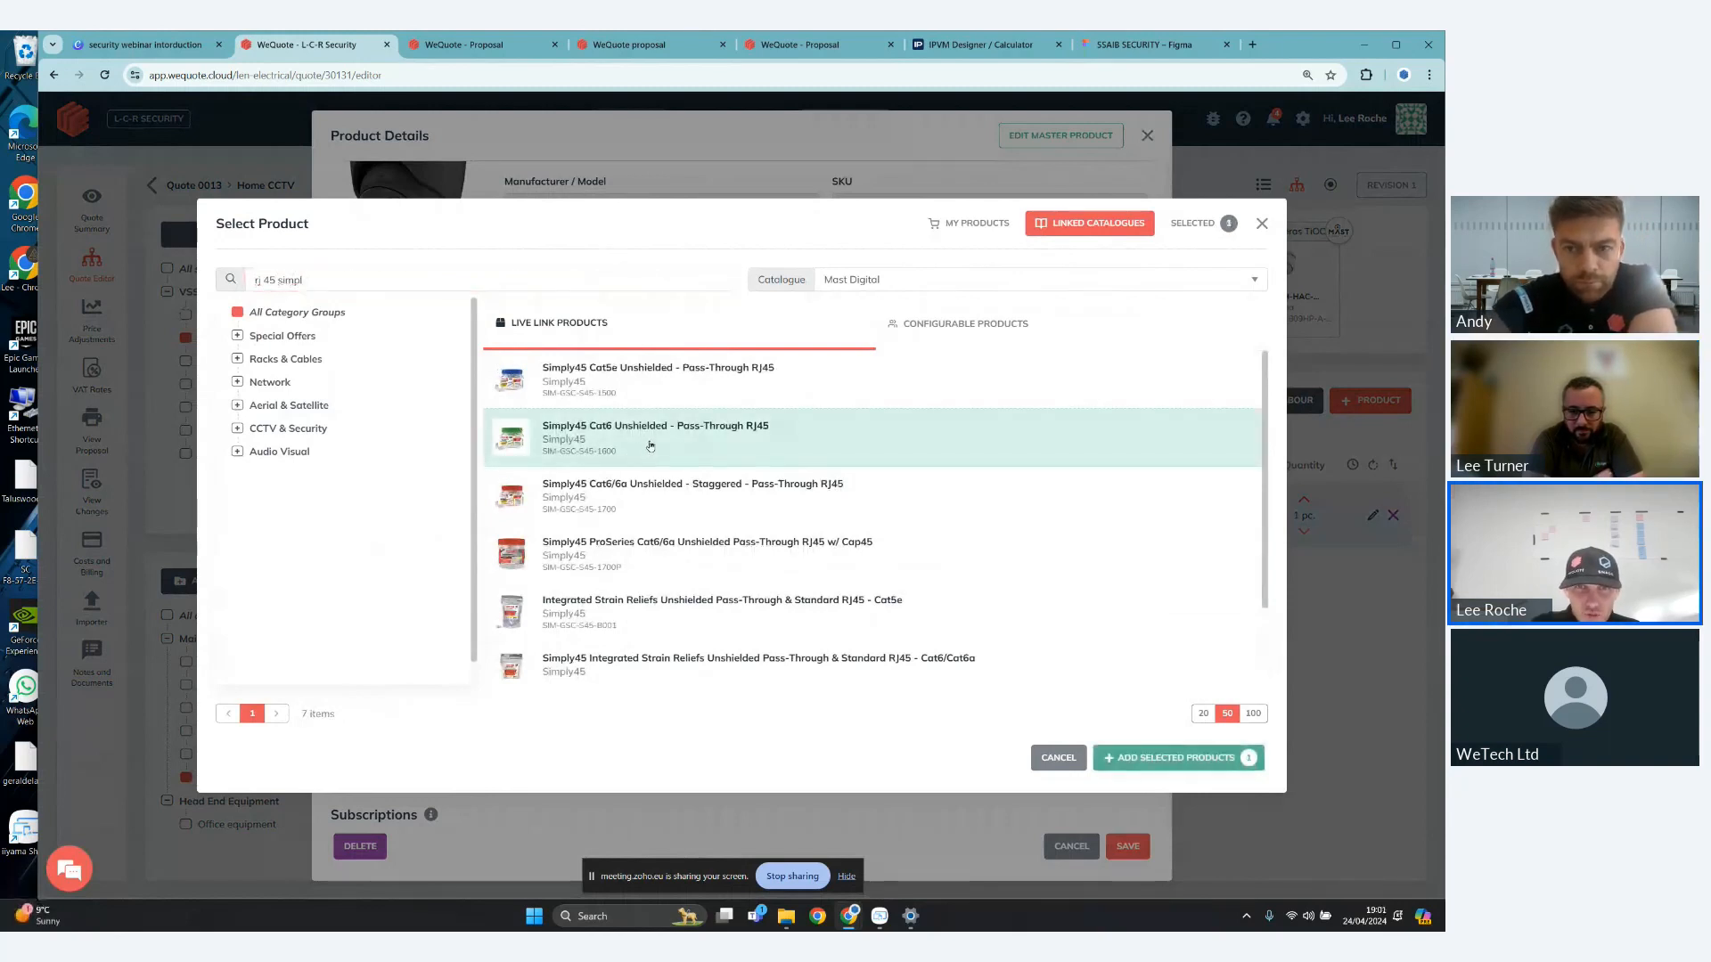
{"action": "left_click", "coordinate": [1129, 759]}
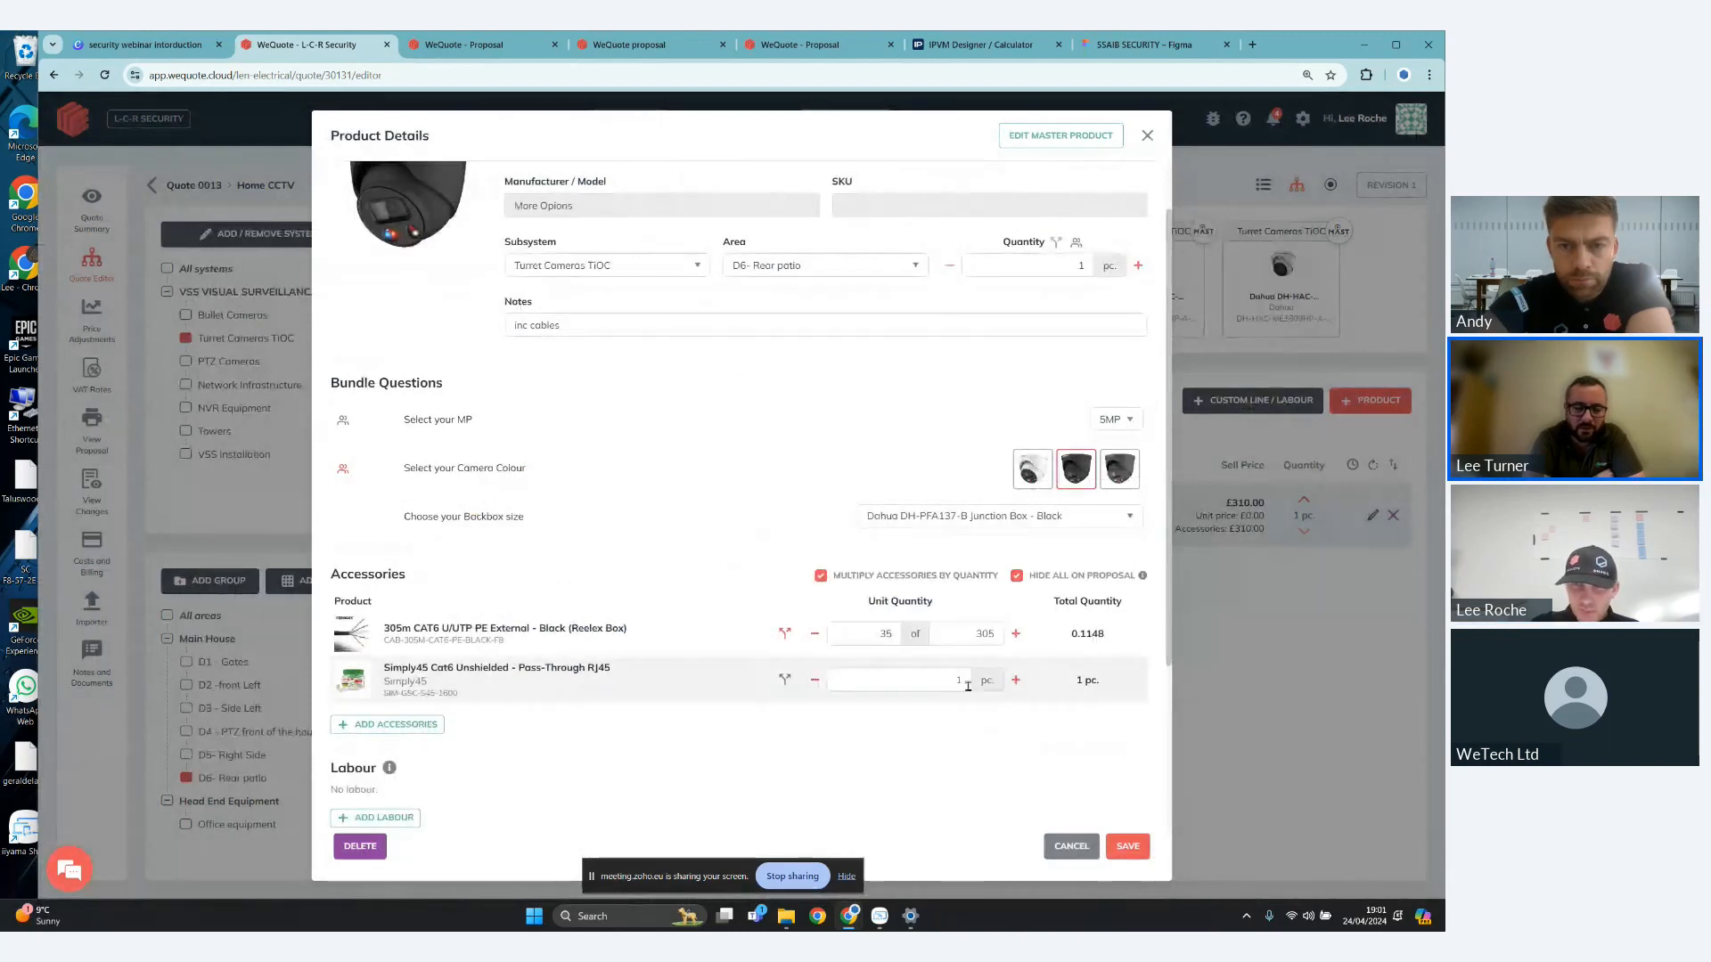
- Switch the Simply45 Cat6 RJ45 accessory to a fractional quantity and set it to 2 of 50
{"action": "left_click", "coordinate": [784, 679]}
{"action": "left_click", "coordinate": [890, 681]}
{"action": "type", "text": "2"}
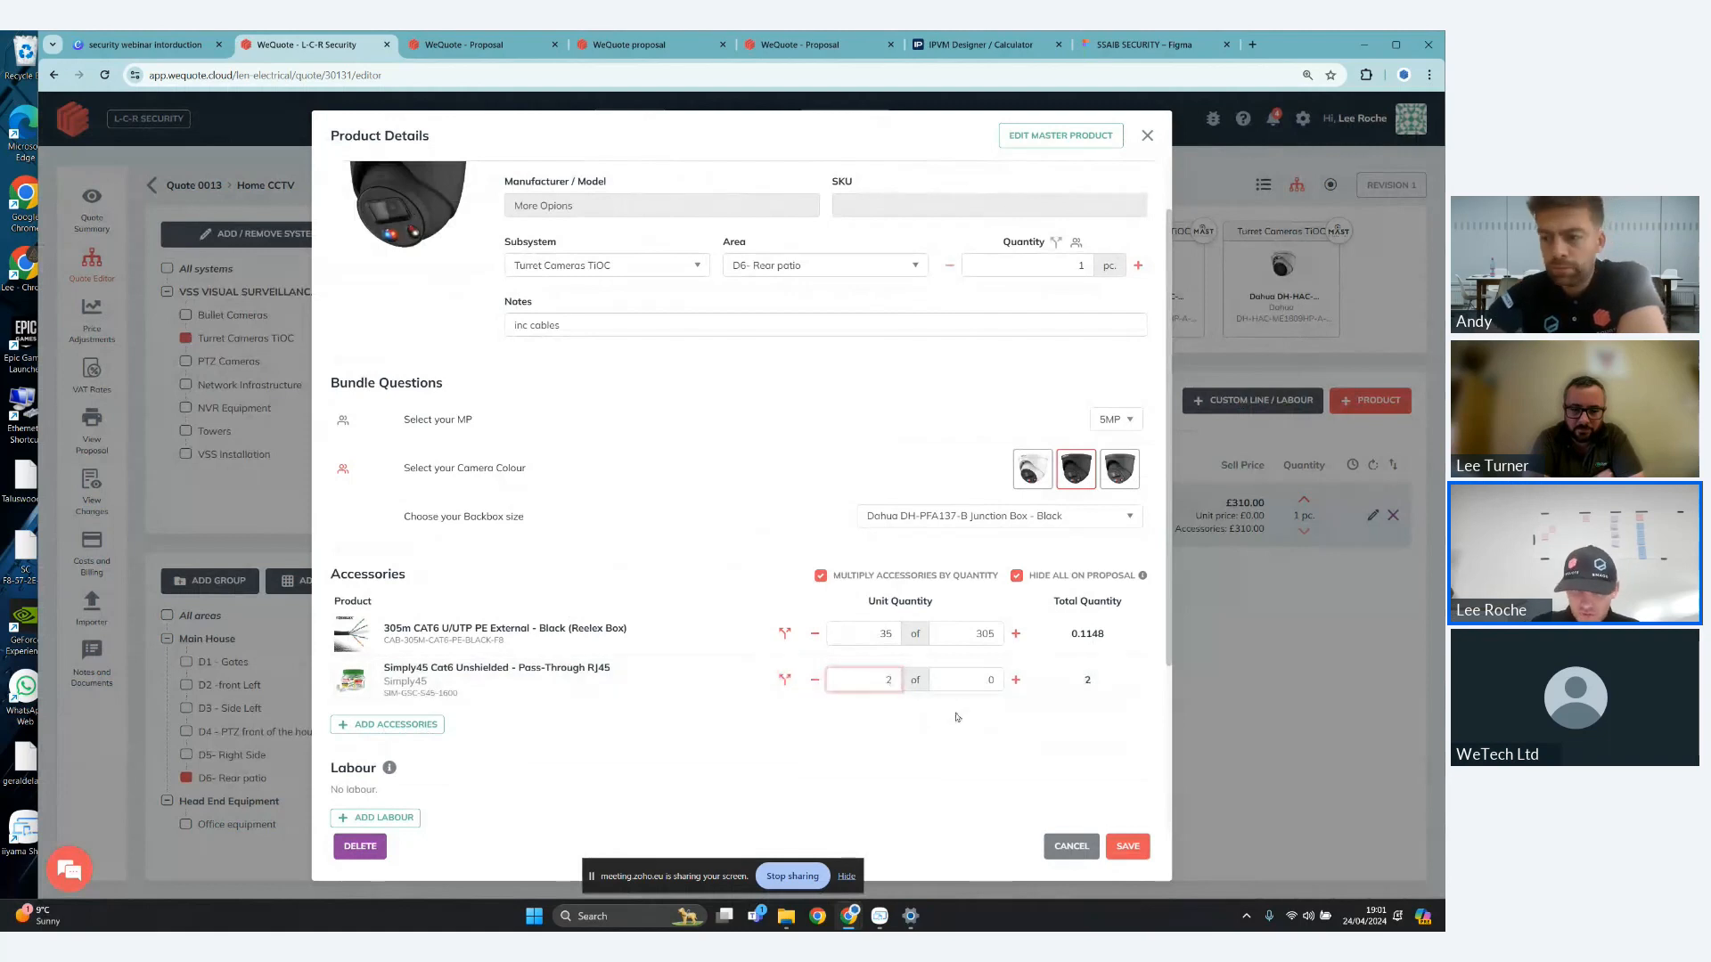
{"action": "left_click", "coordinate": [989, 681]}
{"action": "type", "text": "50"}
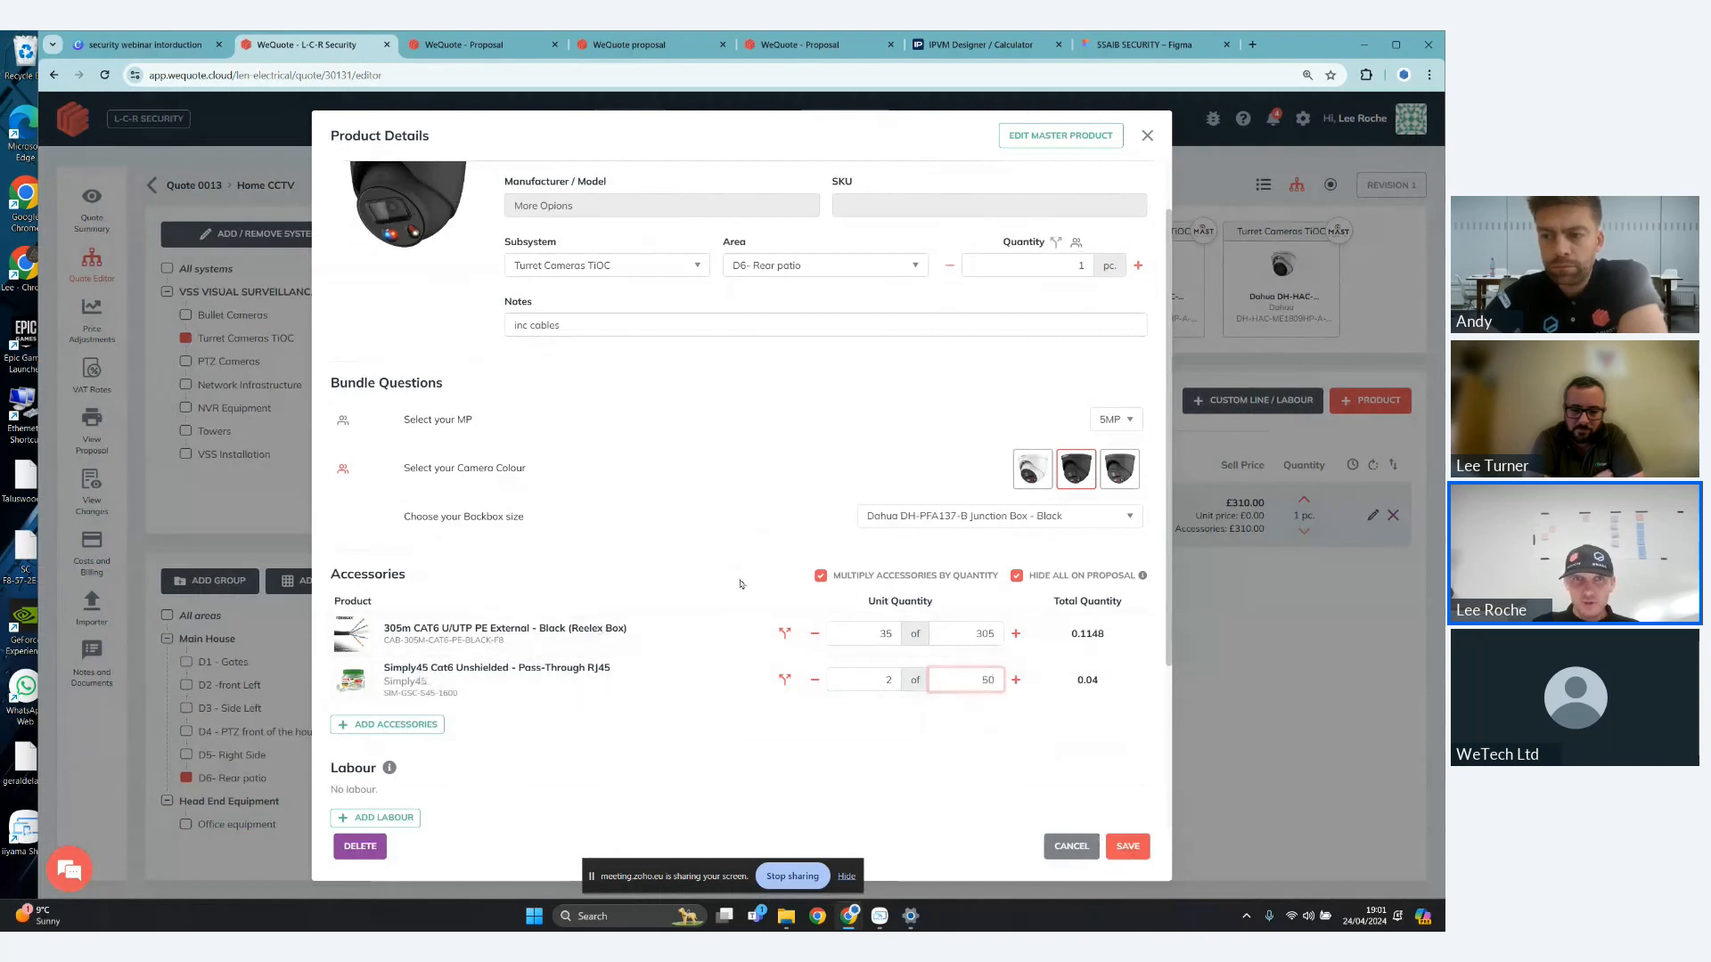
- Add labour to the camera: 1st Fix Cabling for 2 hours and 2nd Fix Installation for 1 hour
{"action": "scroll", "coordinate": [740, 584], "scroll_direction": "up", "scroll_amount": 1}
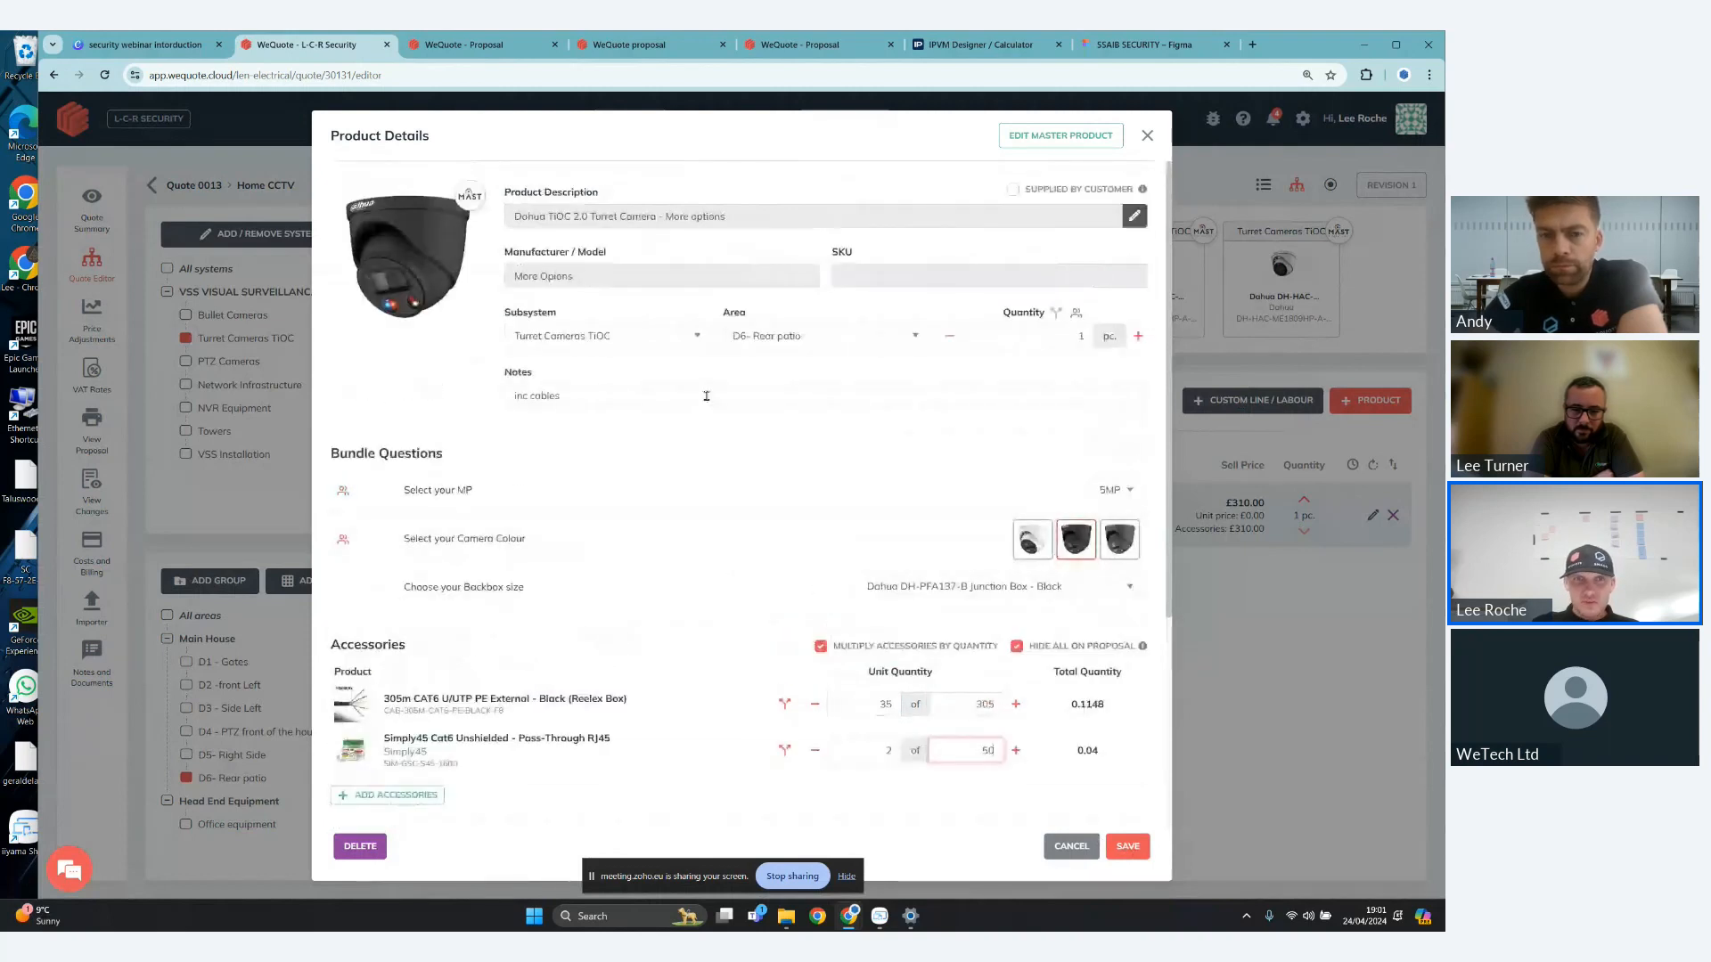
{"action": "scroll", "coordinate": [662, 385], "scroll_direction": "down", "scroll_amount": 3}
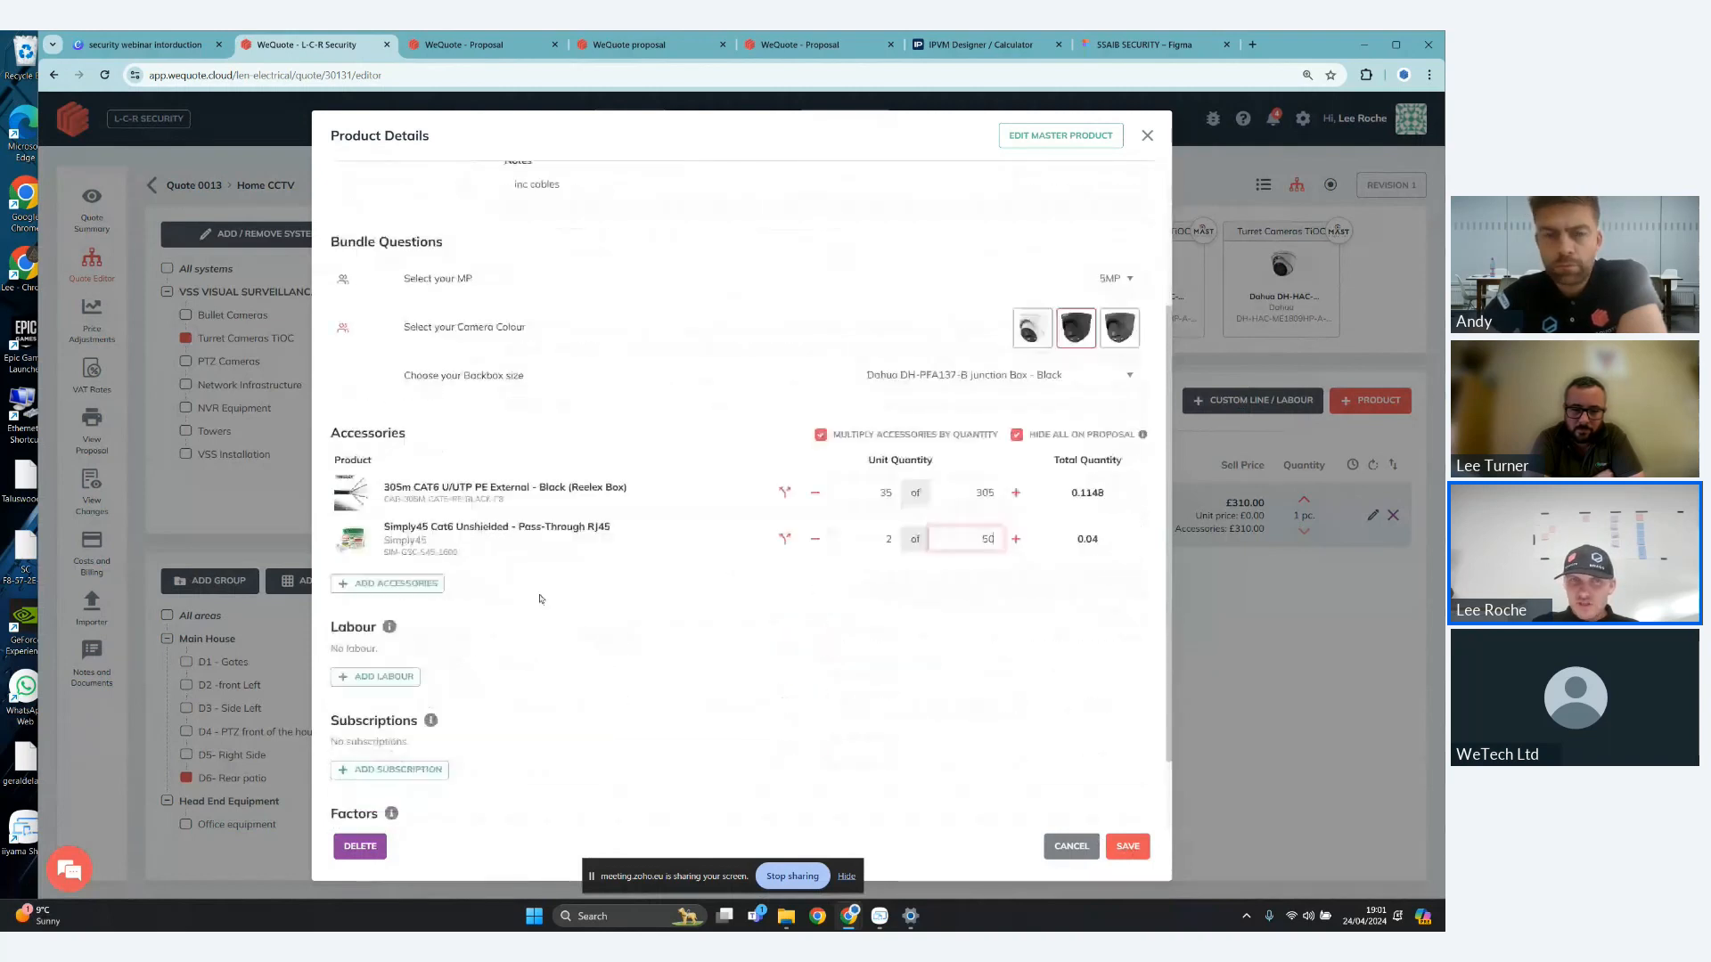
{"action": "left_click", "coordinate": [401, 679]}
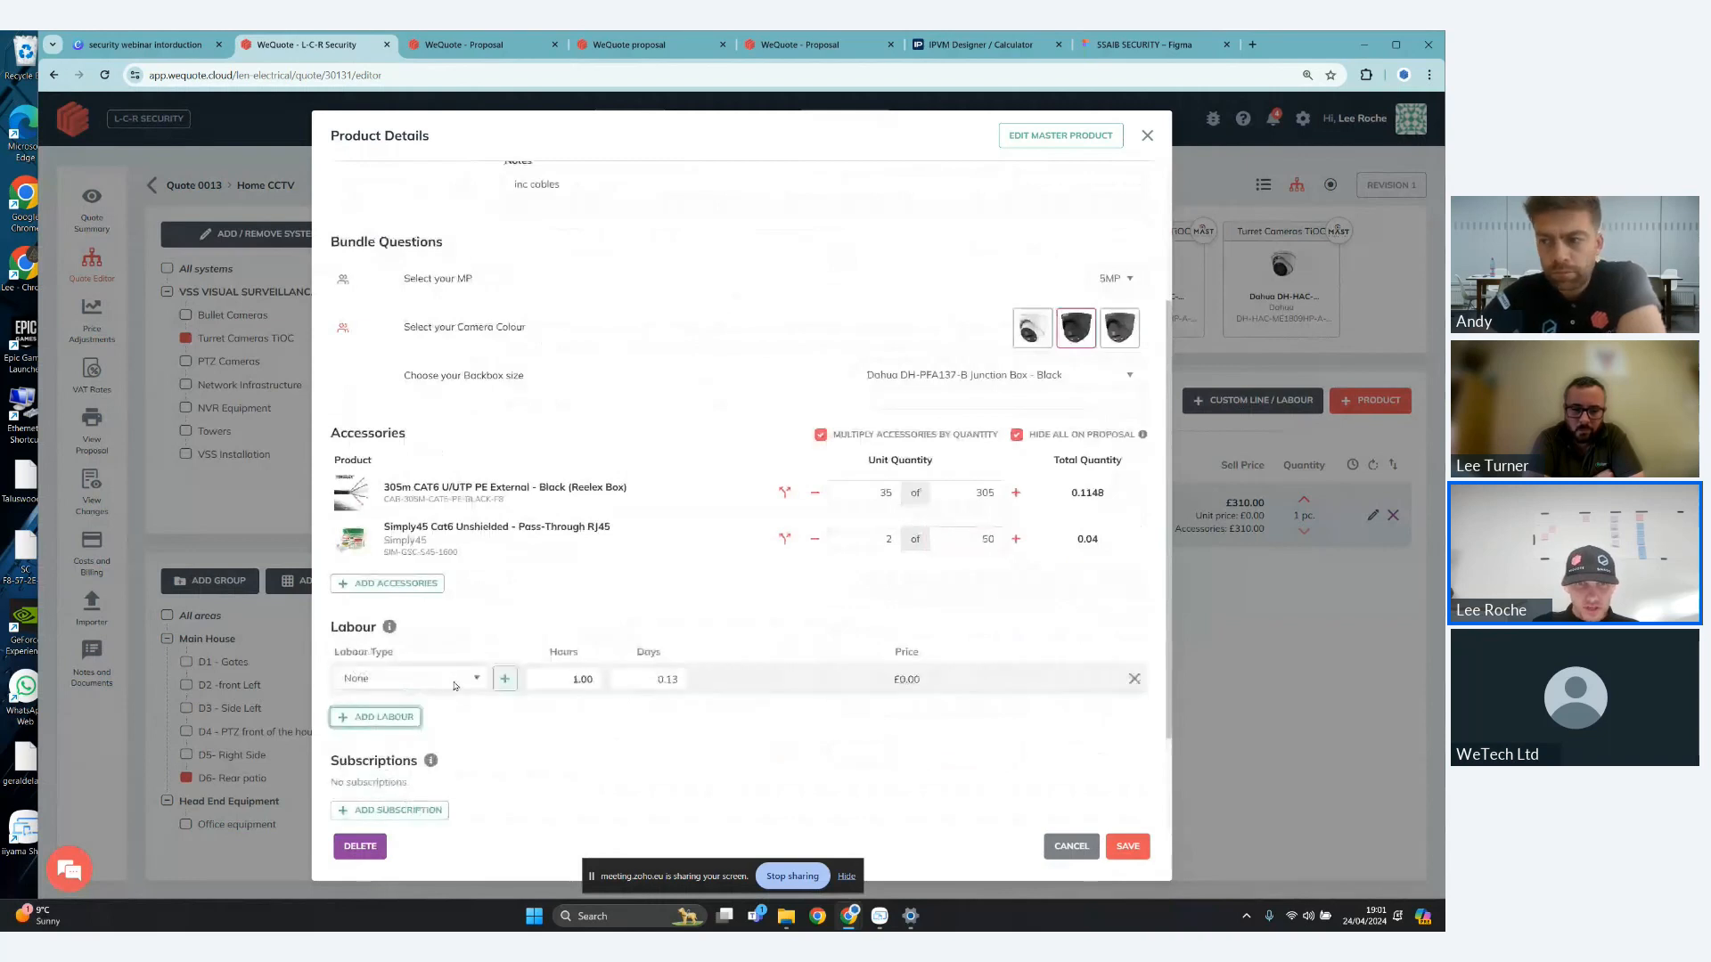
{"action": "left_click", "coordinate": [453, 686]}
{"action": "left_click", "coordinate": [401, 760]}
{"action": "left_click", "coordinate": [602, 721]}
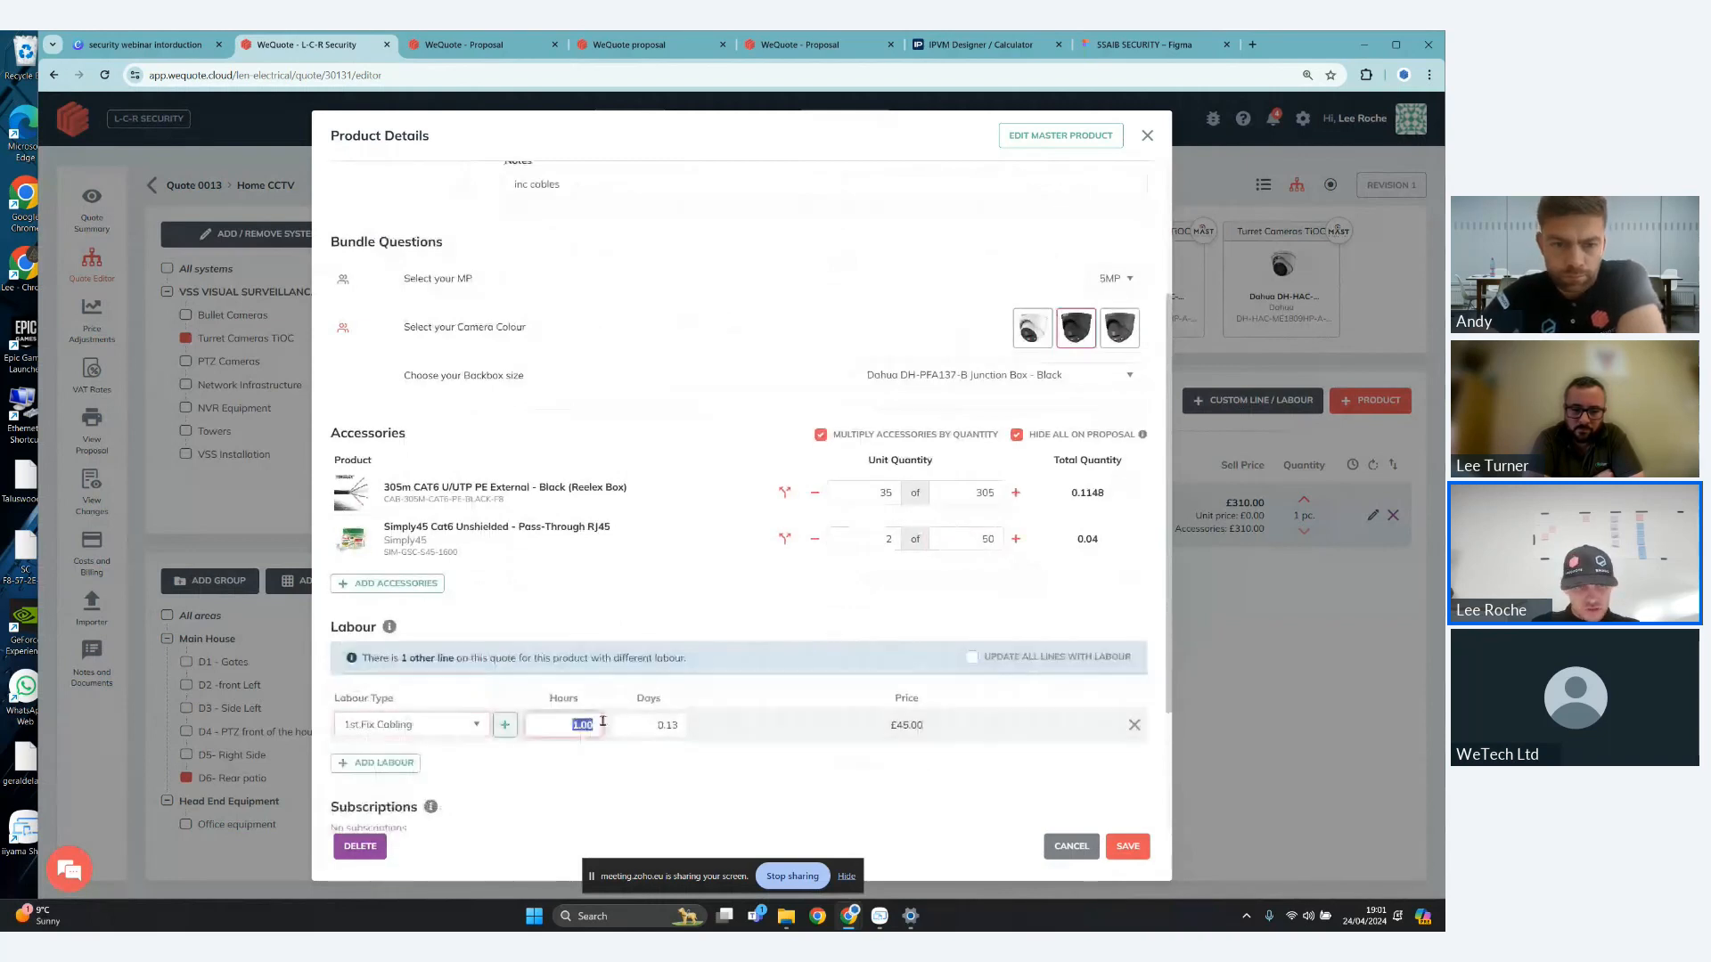
{"action": "type", "text": "2"}
{"action": "left_click", "coordinate": [375, 763]}
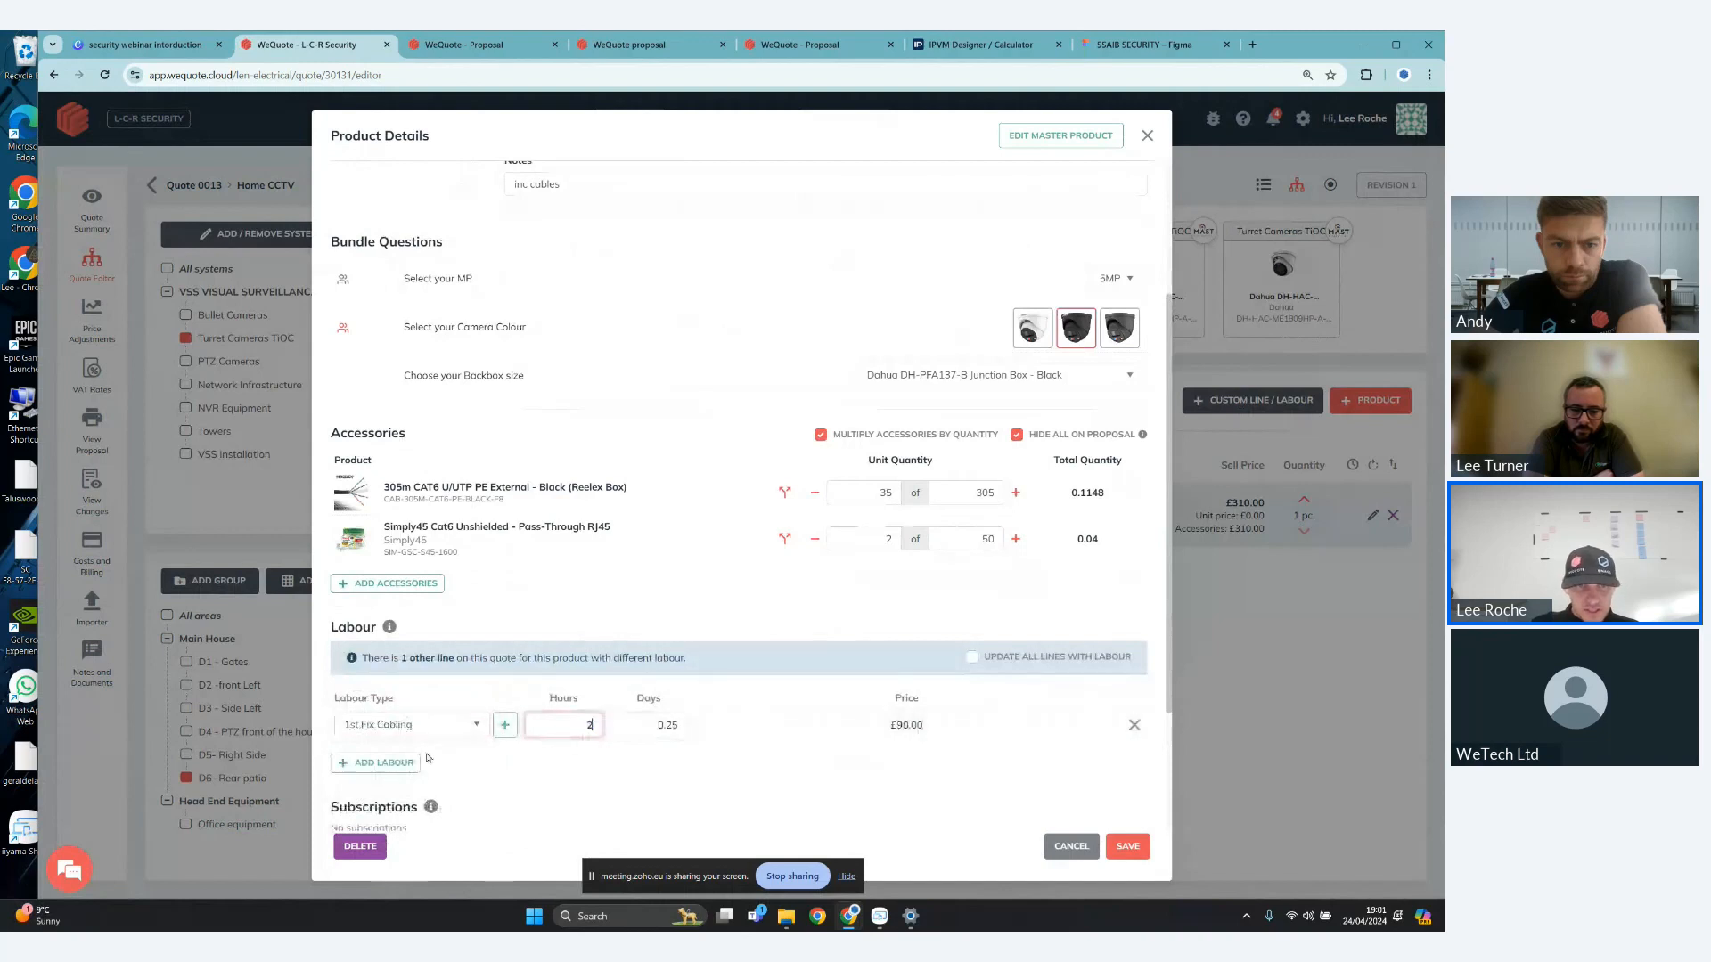
{"action": "left_click", "coordinate": [410, 759]}
{"action": "left_click", "coordinate": [438, 686]}
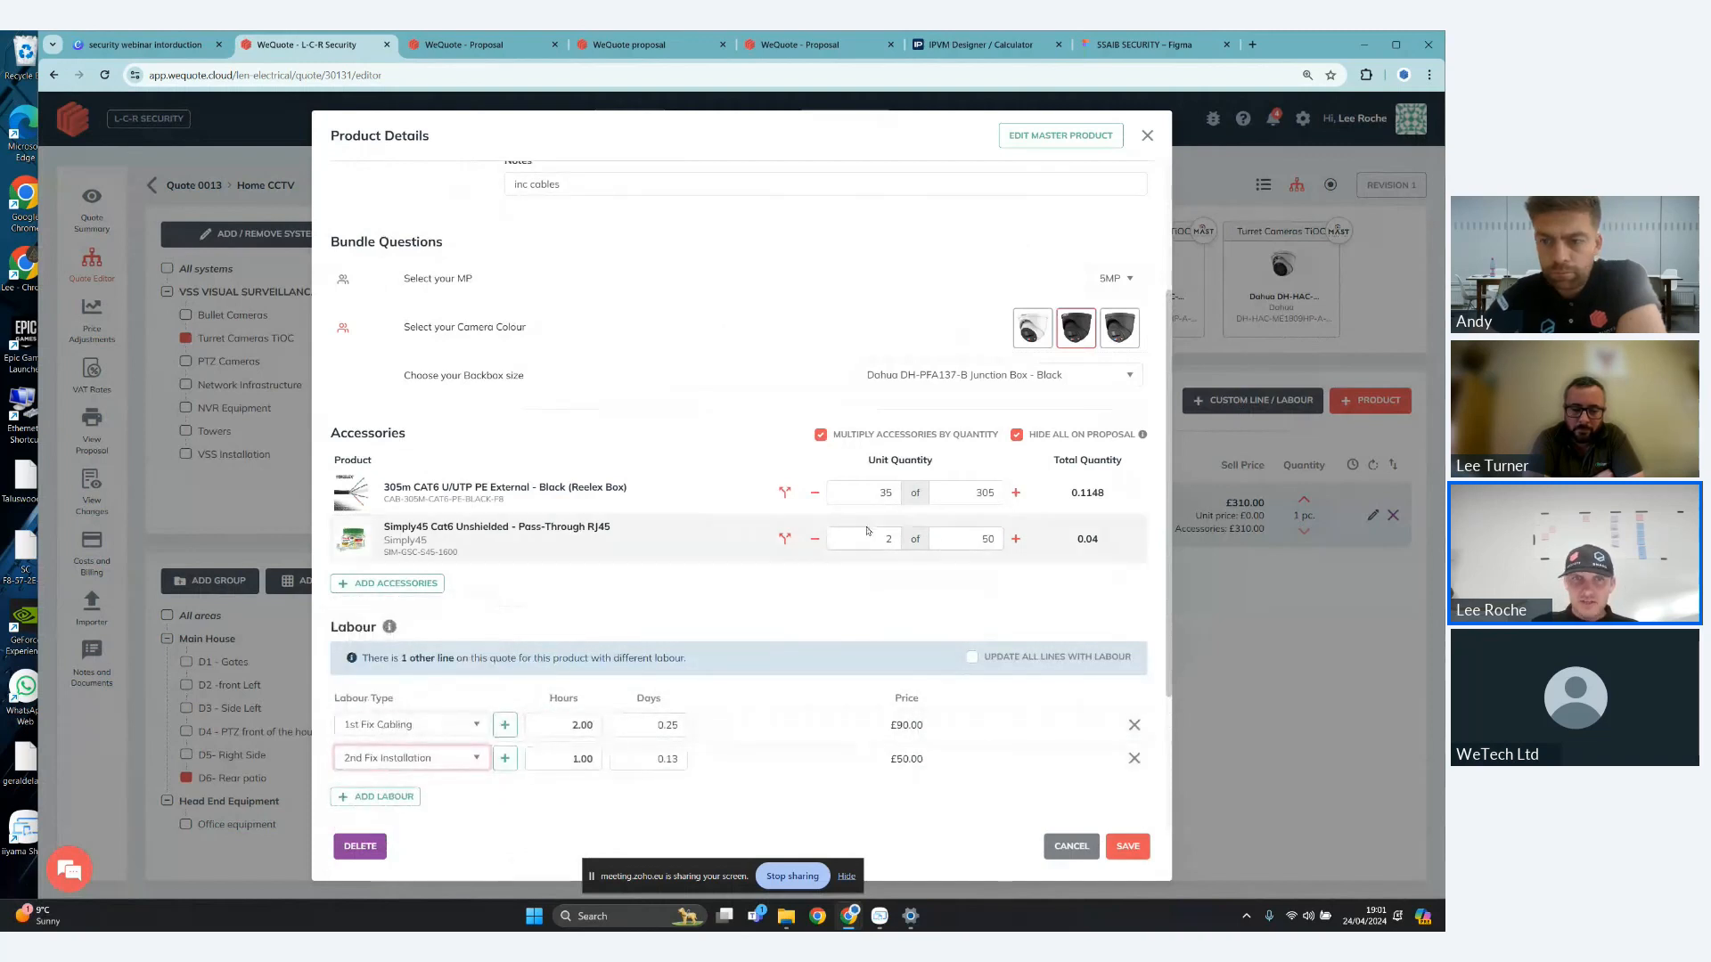
- Choose to update all lines of this product with the camera's labour, and save the product details
{"action": "scroll", "coordinate": [867, 531], "scroll_direction": "down", "scroll_amount": 1}
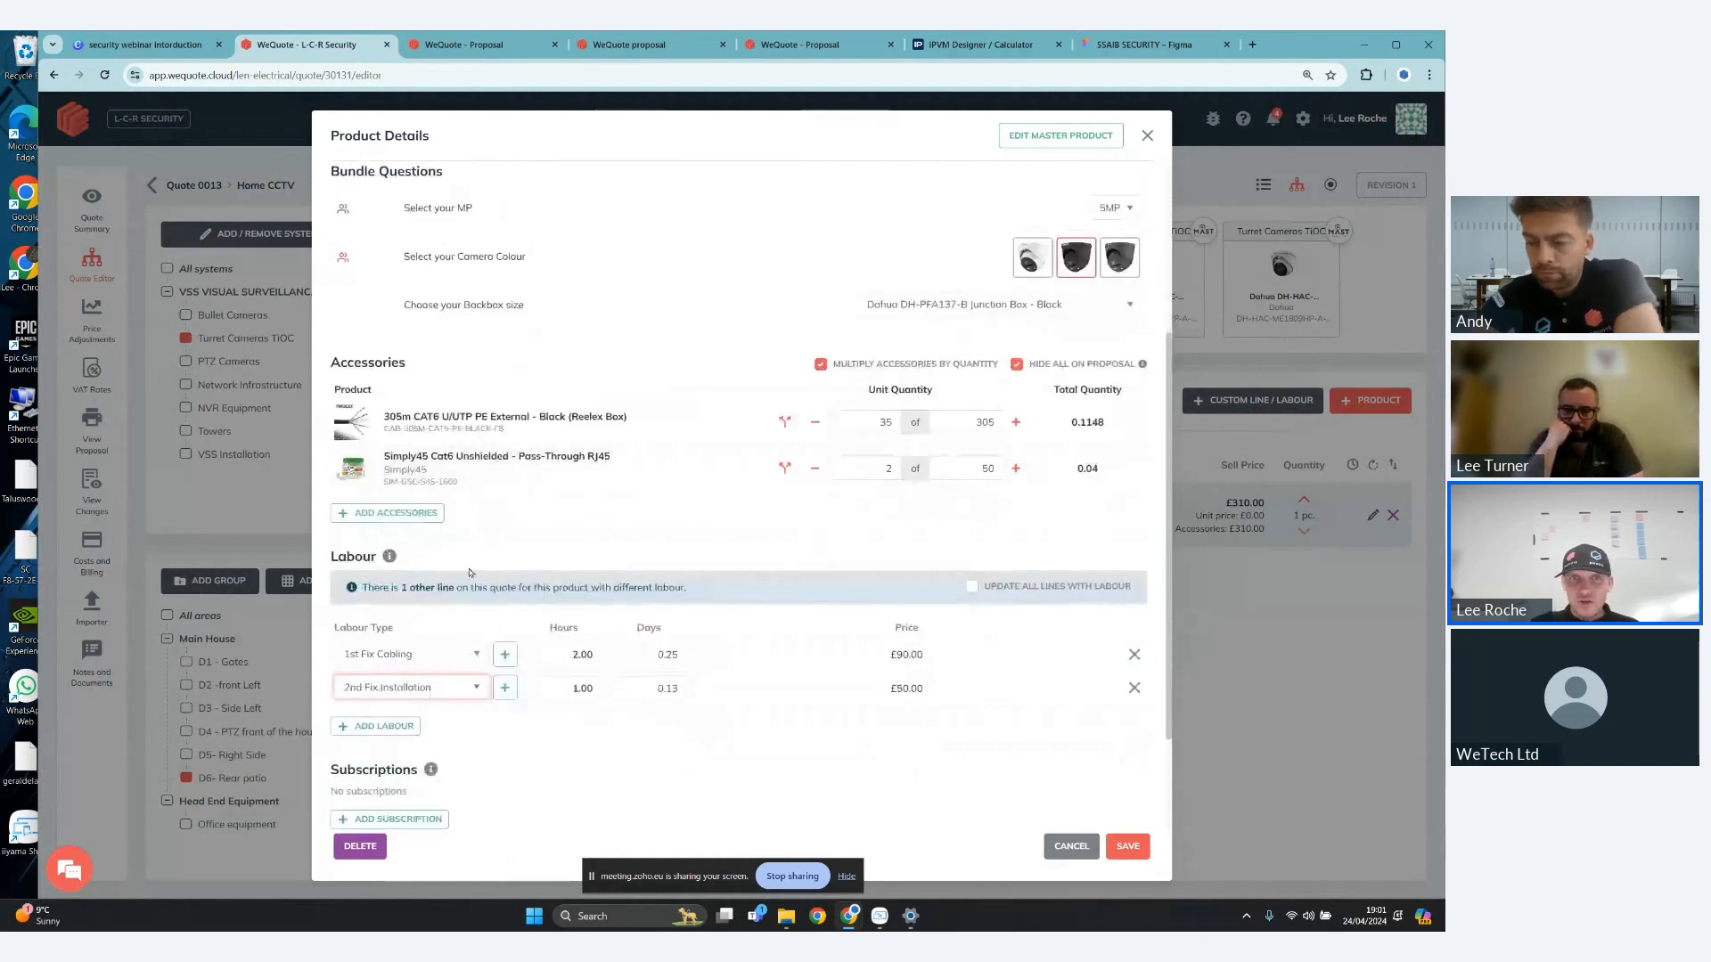
{"action": "left_click_drag", "start_coordinate": [361, 588], "coordinate": [691, 588]}
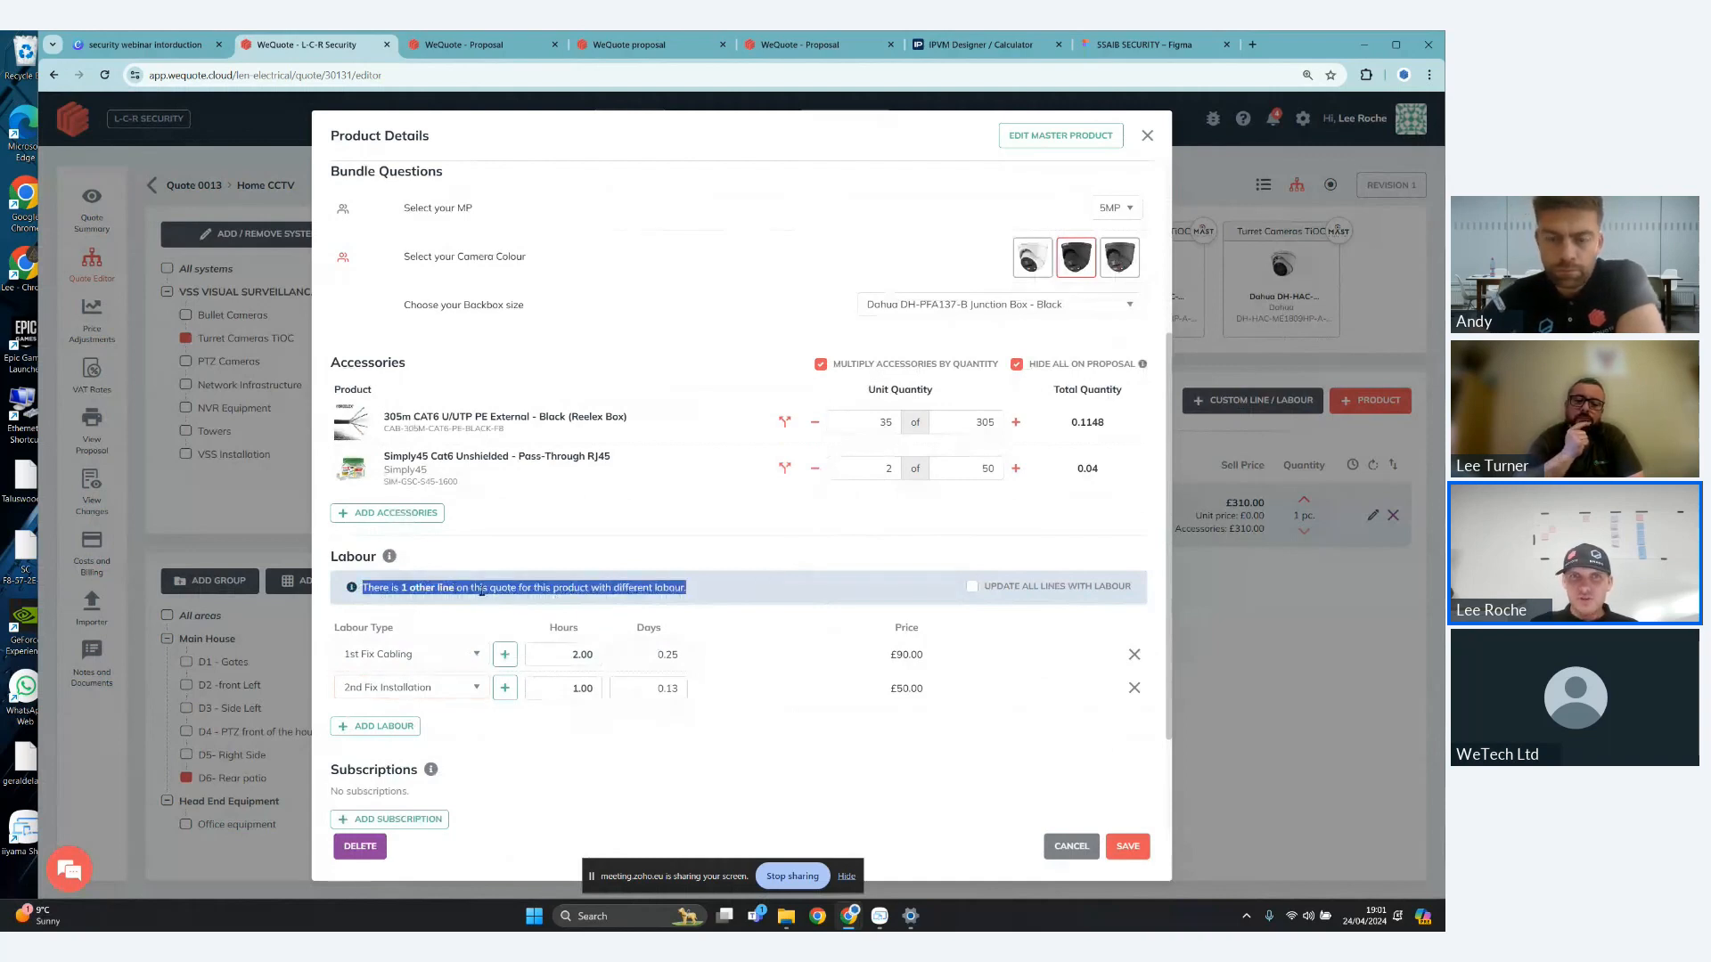
{"action": "left_click", "coordinate": [973, 588]}
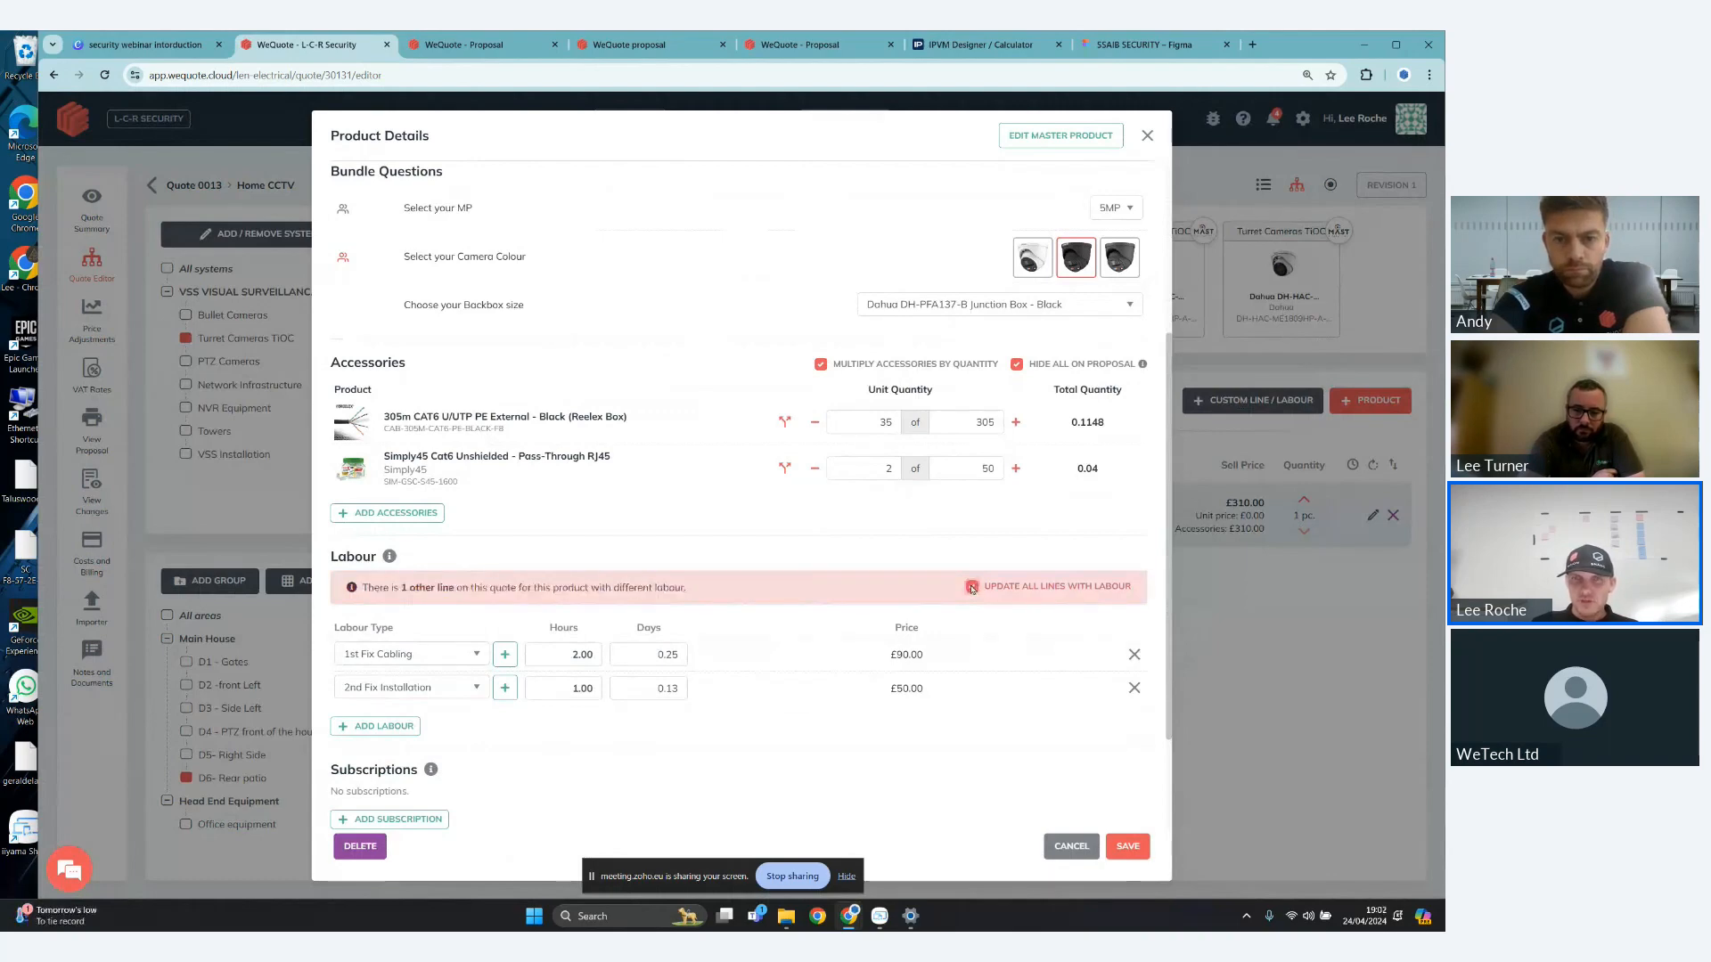
{"action": "left_click", "coordinate": [1127, 849]}
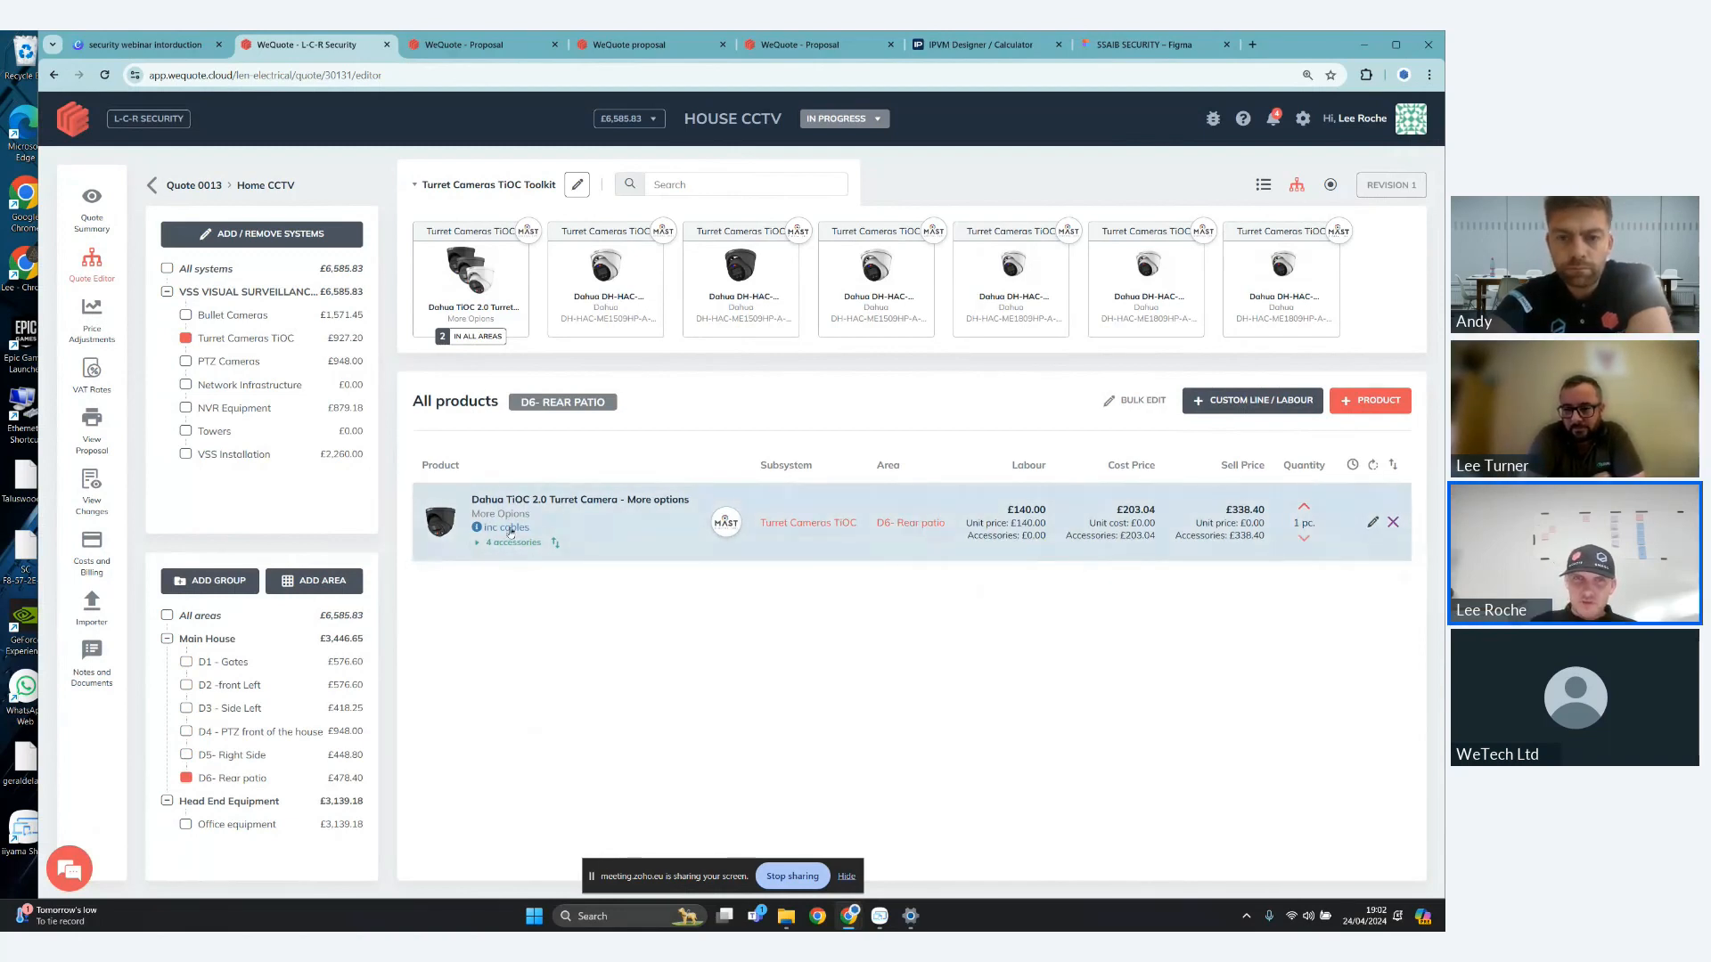
- Reopen the rear patio camera and make its quantity adjustable on the web quote, with a minimum of 1 and a maximum of 2
{"action": "left_click", "coordinate": [1372, 525]}
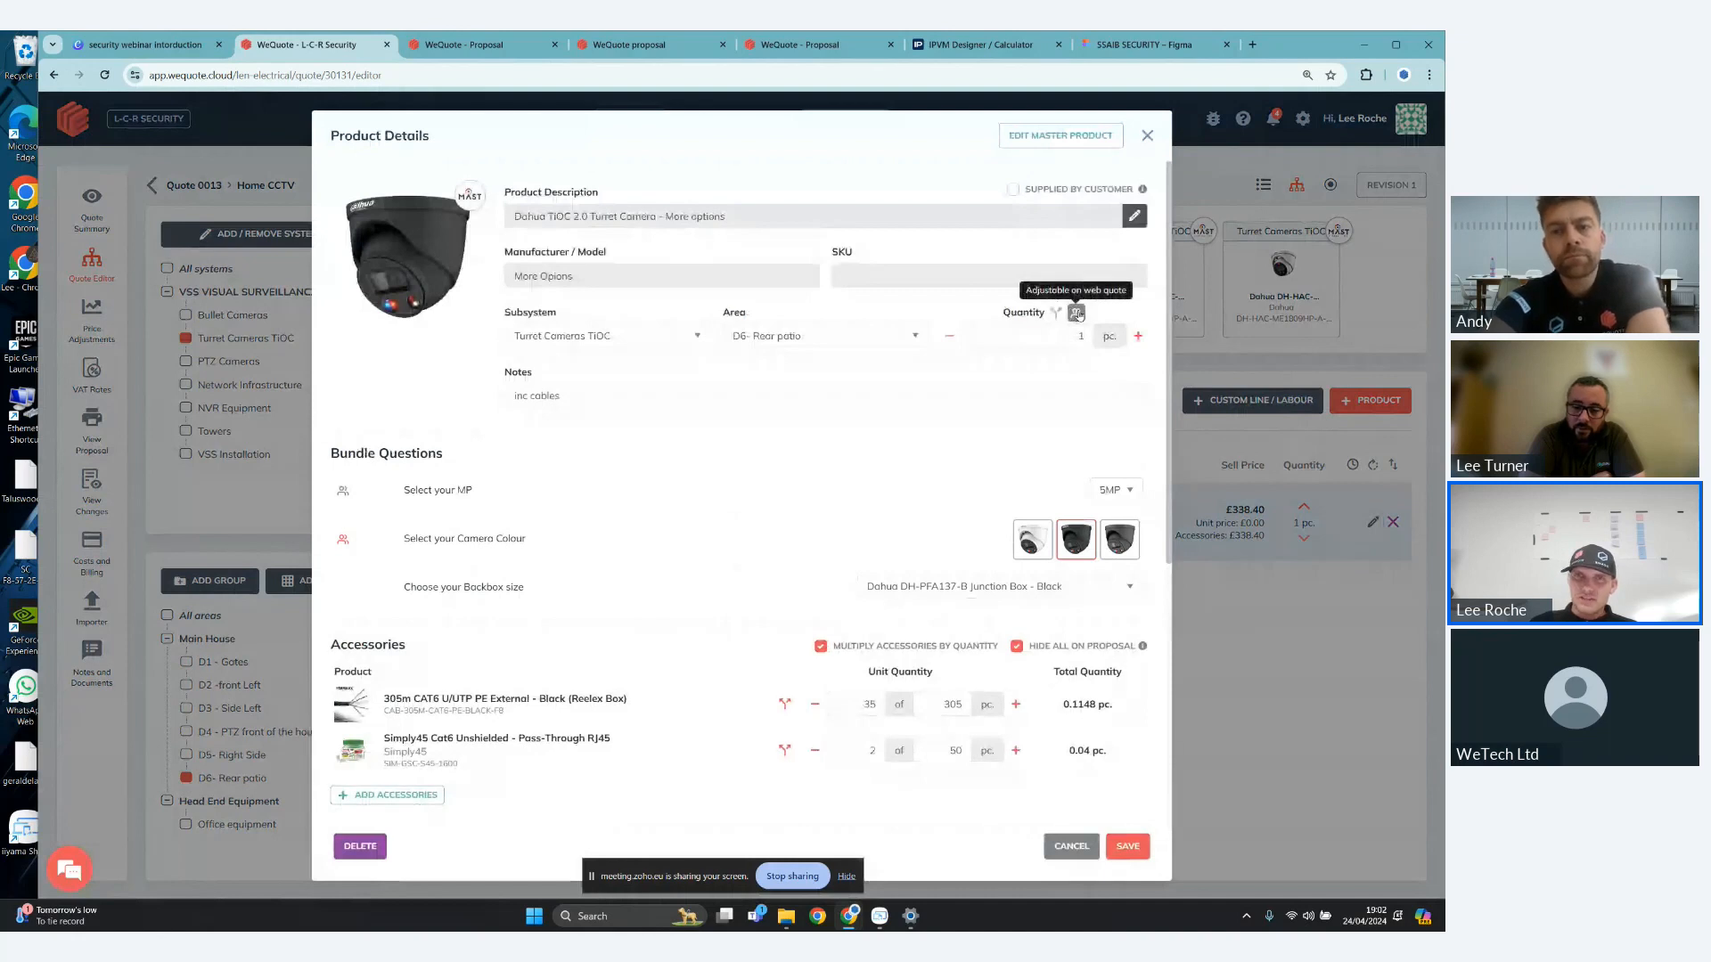
{"action": "left_click", "coordinate": [1077, 314]}
{"action": "left_click", "coordinate": [783, 429]}
{"action": "type", "text": "1"}
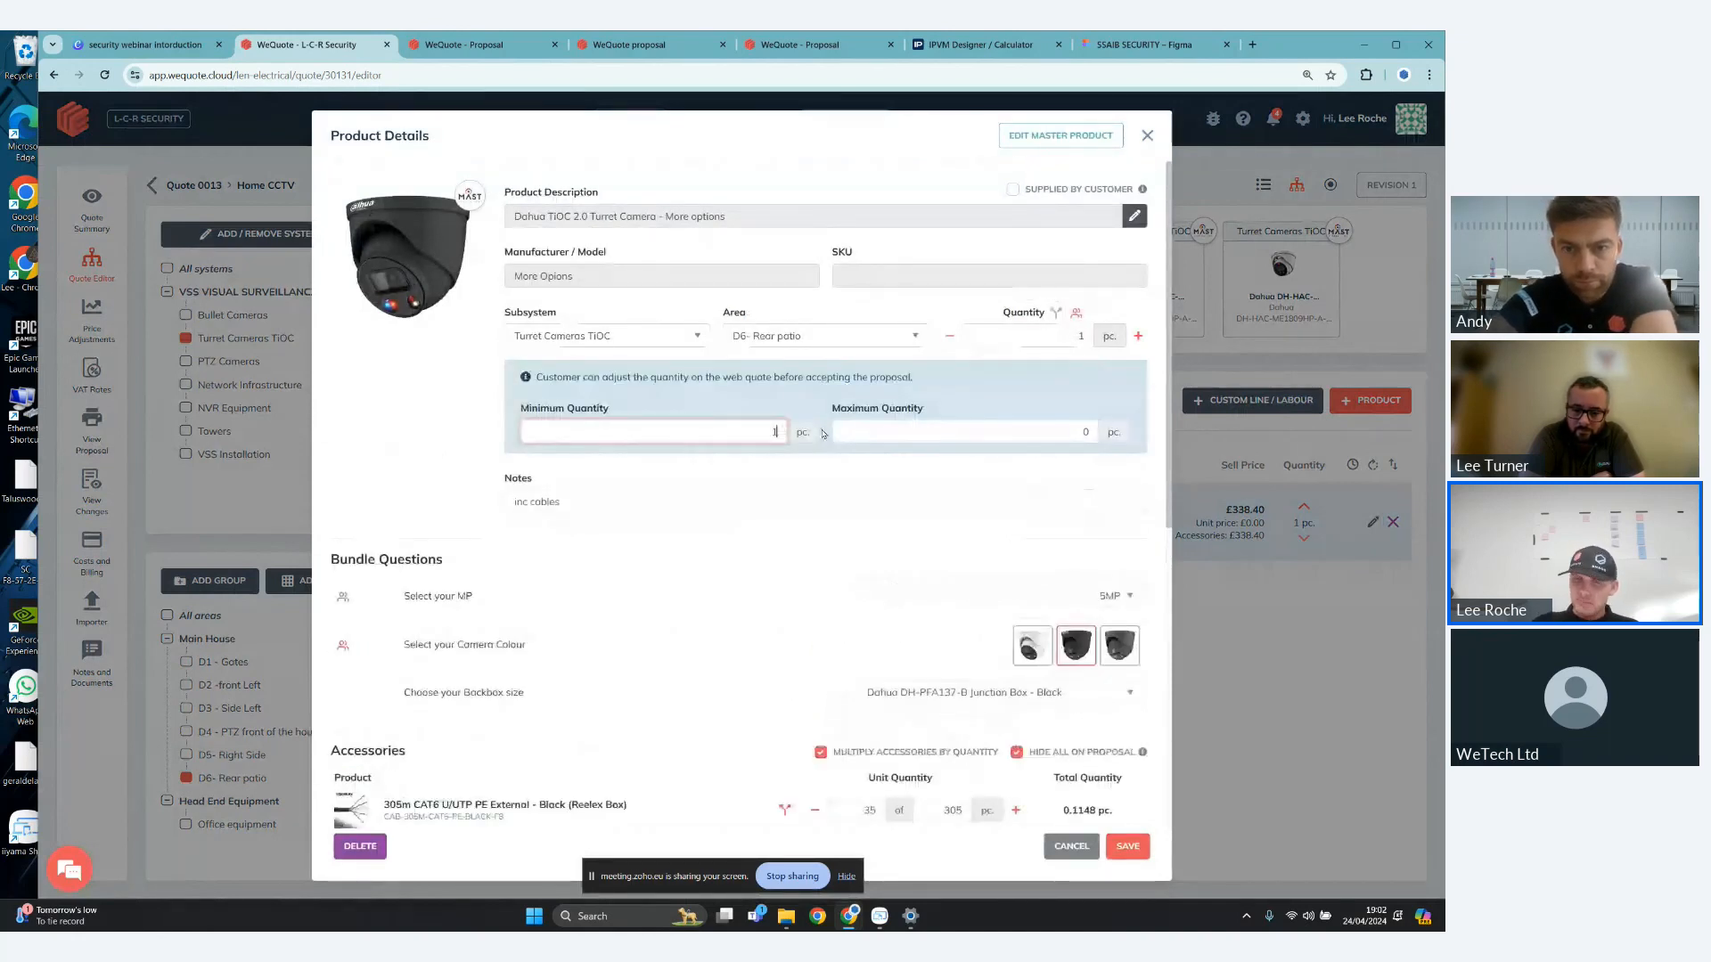
{"action": "left_click", "coordinate": [1096, 434]}
{"action": "type", "text": "16"}
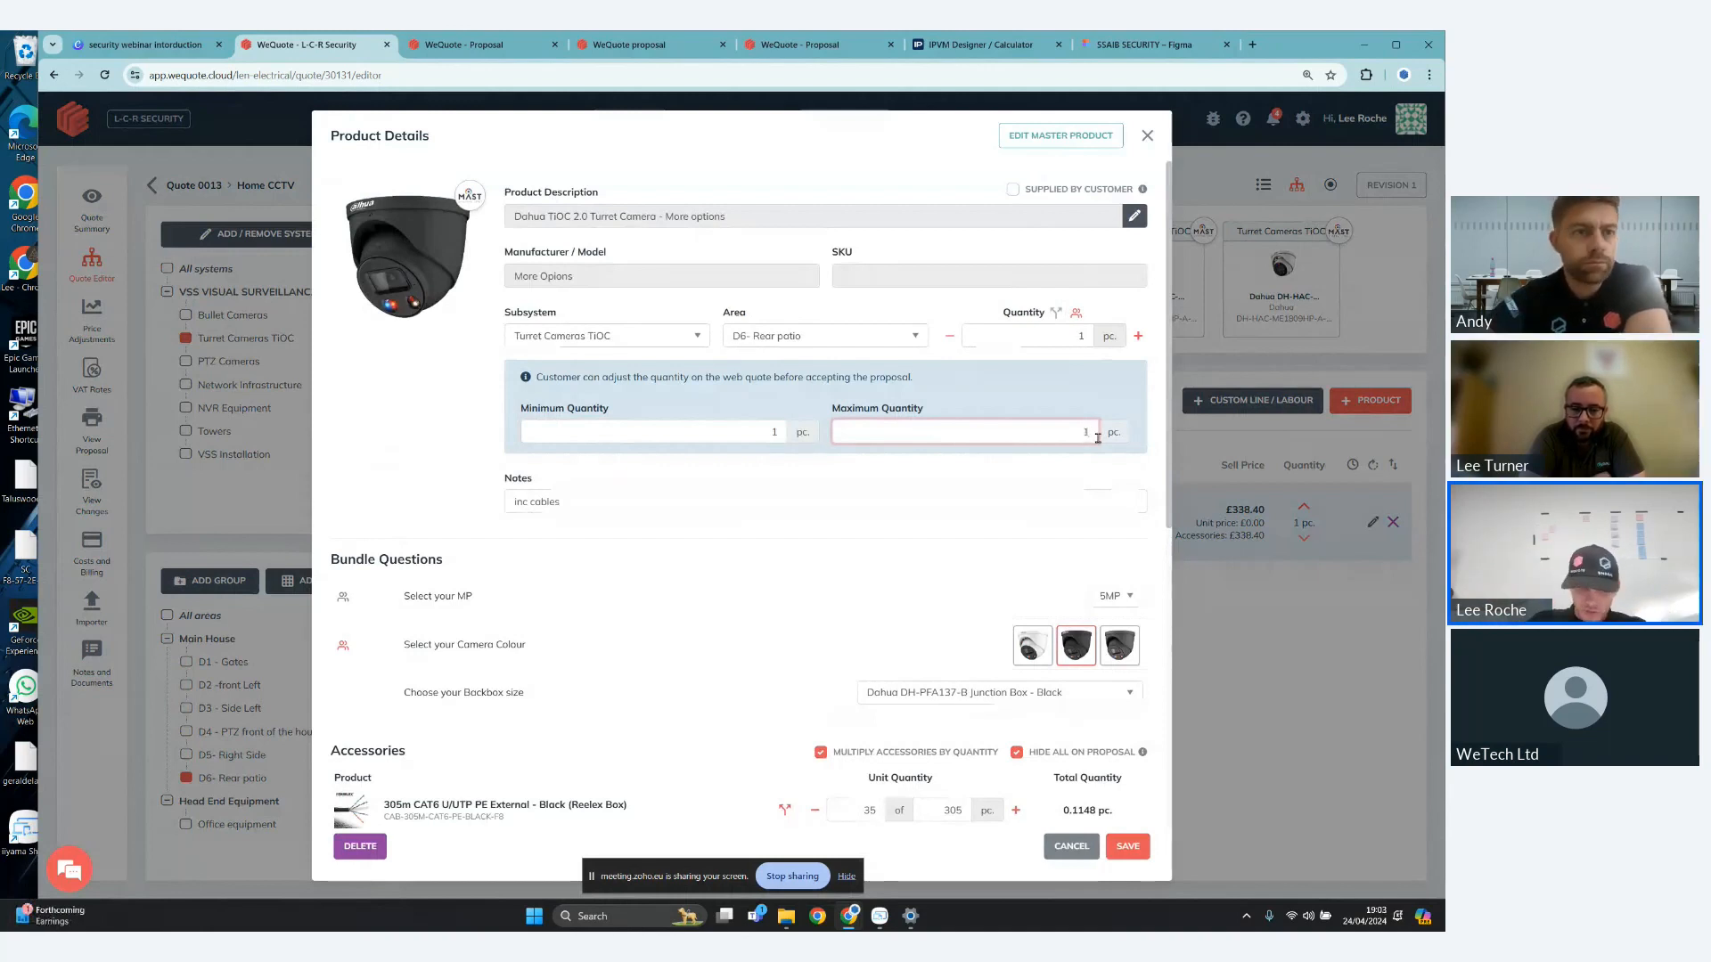
{"action": "key", "text": "BackSpace"}
{"action": "key", "text": "BackSpace"}
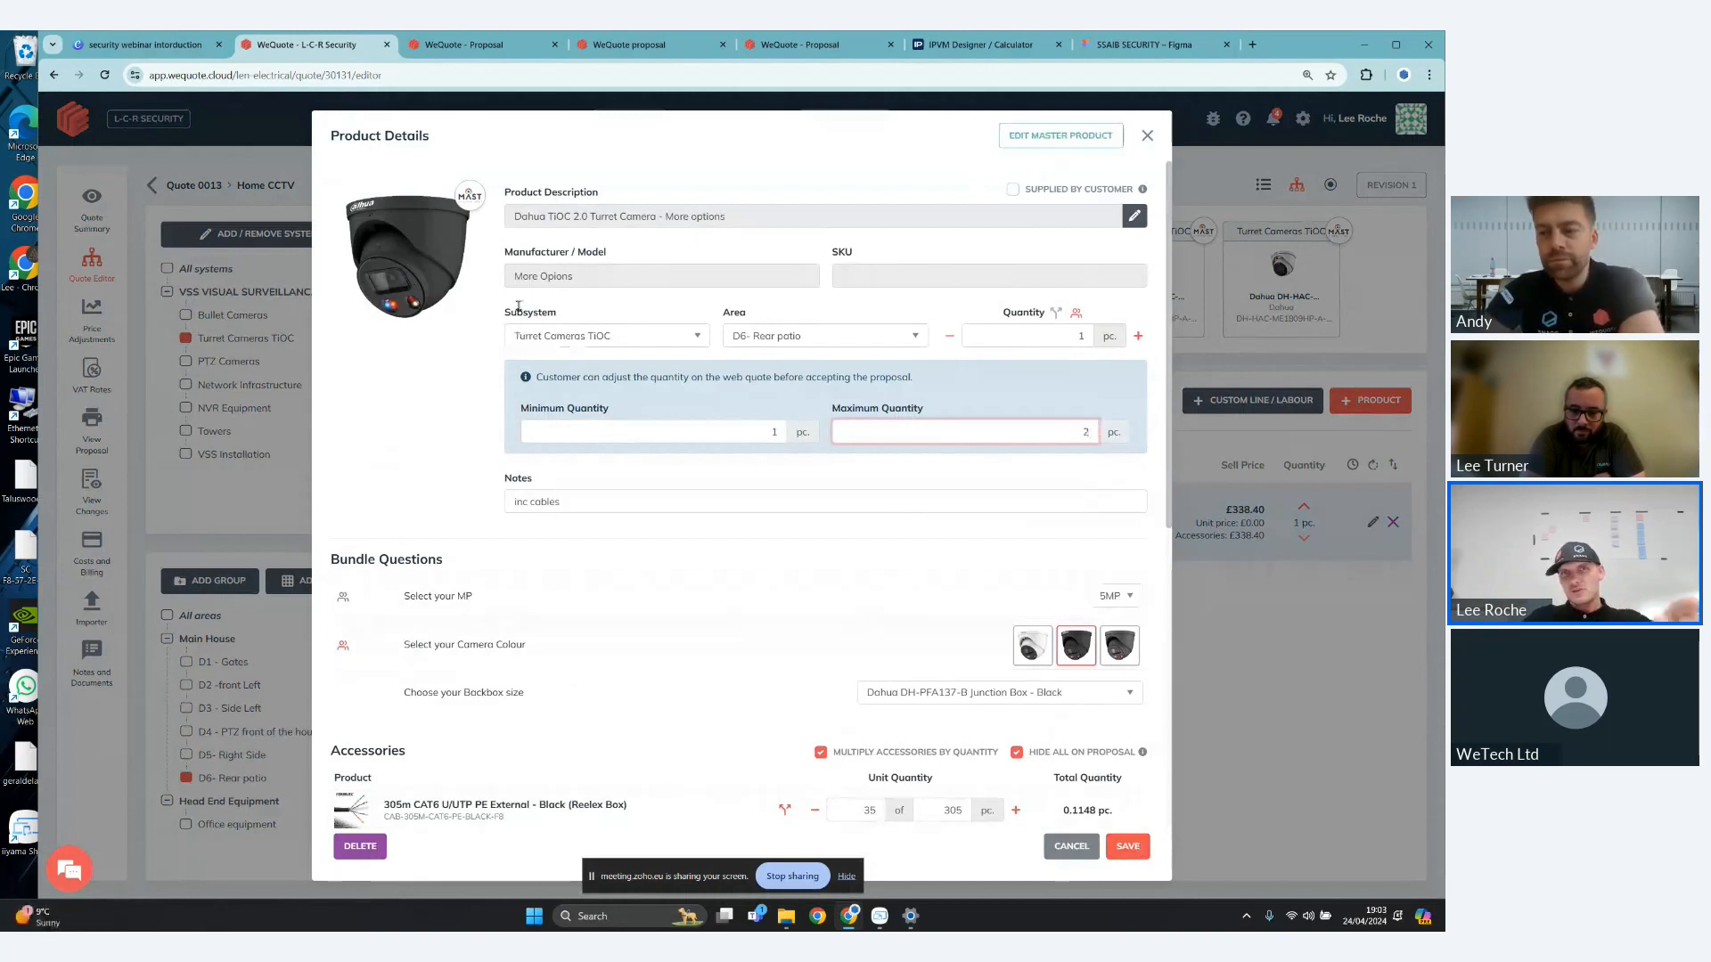
- Open the camera's master product for editing and add the accessories from the quote item to it
{"action": "scroll", "coordinate": [518, 308], "scroll_direction": "down", "scroll_amount": 1}
{"action": "scroll", "coordinate": [550, 269], "scroll_direction": "down", "scroll_amount": 1}
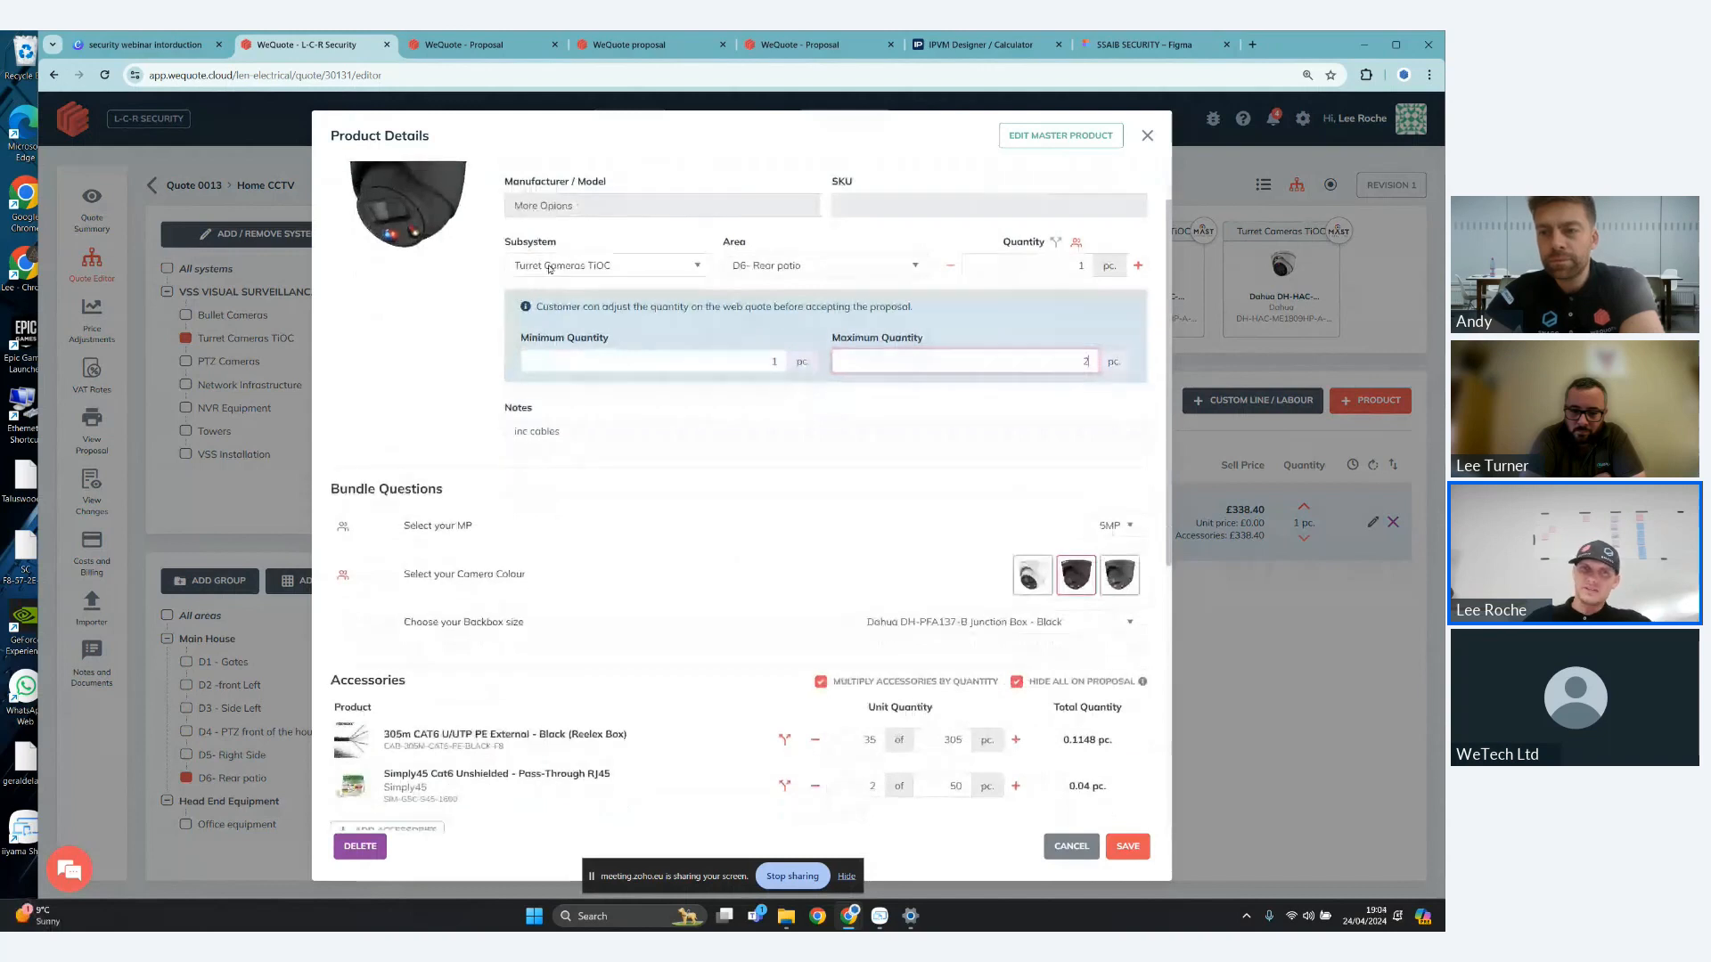
{"action": "scroll", "coordinate": [549, 269], "scroll_direction": "down", "scroll_amount": 1}
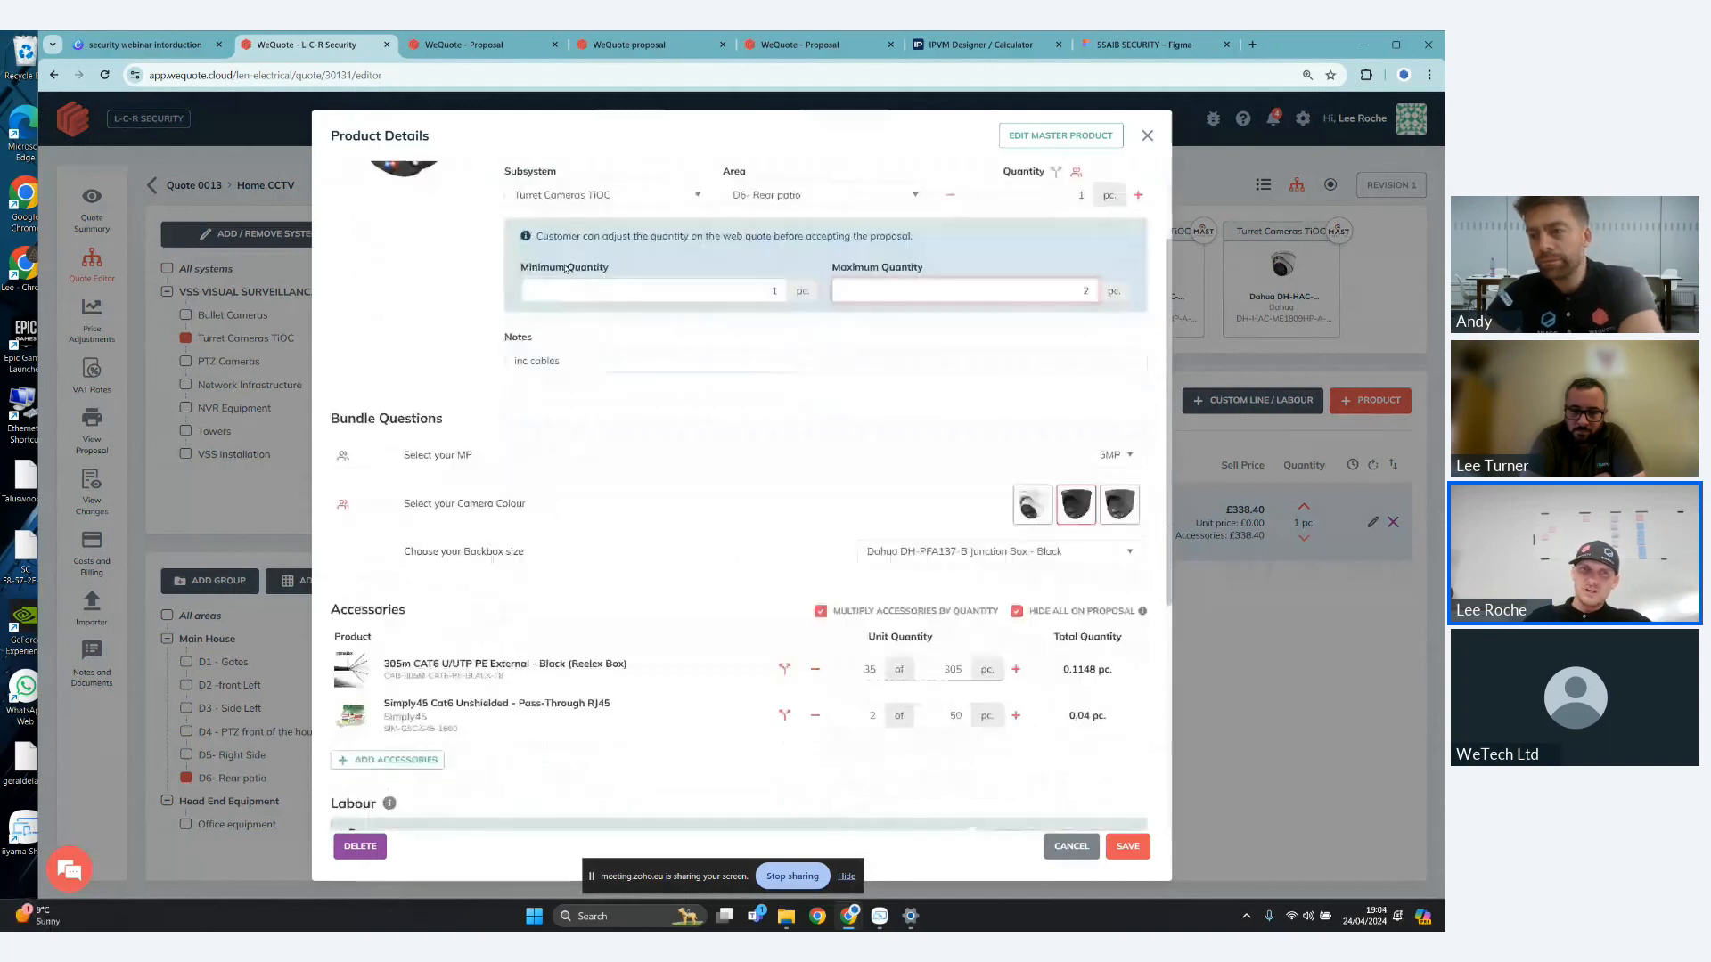
{"action": "scroll", "coordinate": [567, 268], "scroll_direction": "down", "scroll_amount": 2}
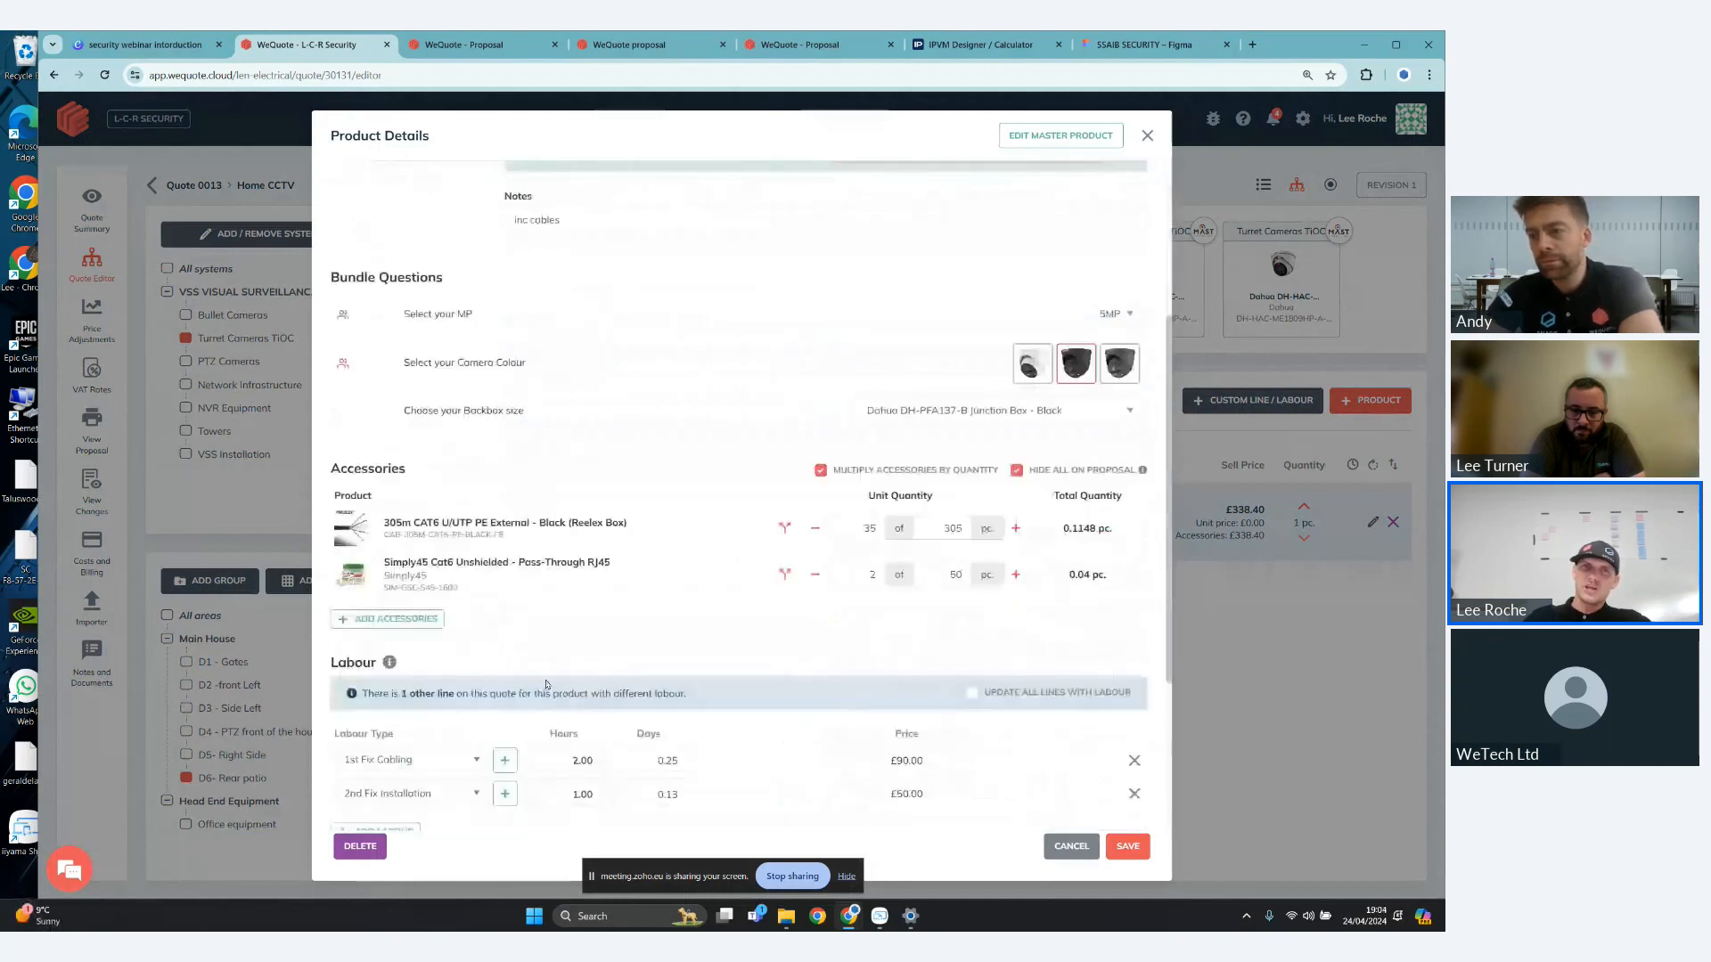
{"action": "scroll", "coordinate": [731, 542], "scroll_direction": "up", "scroll_amount": 4}
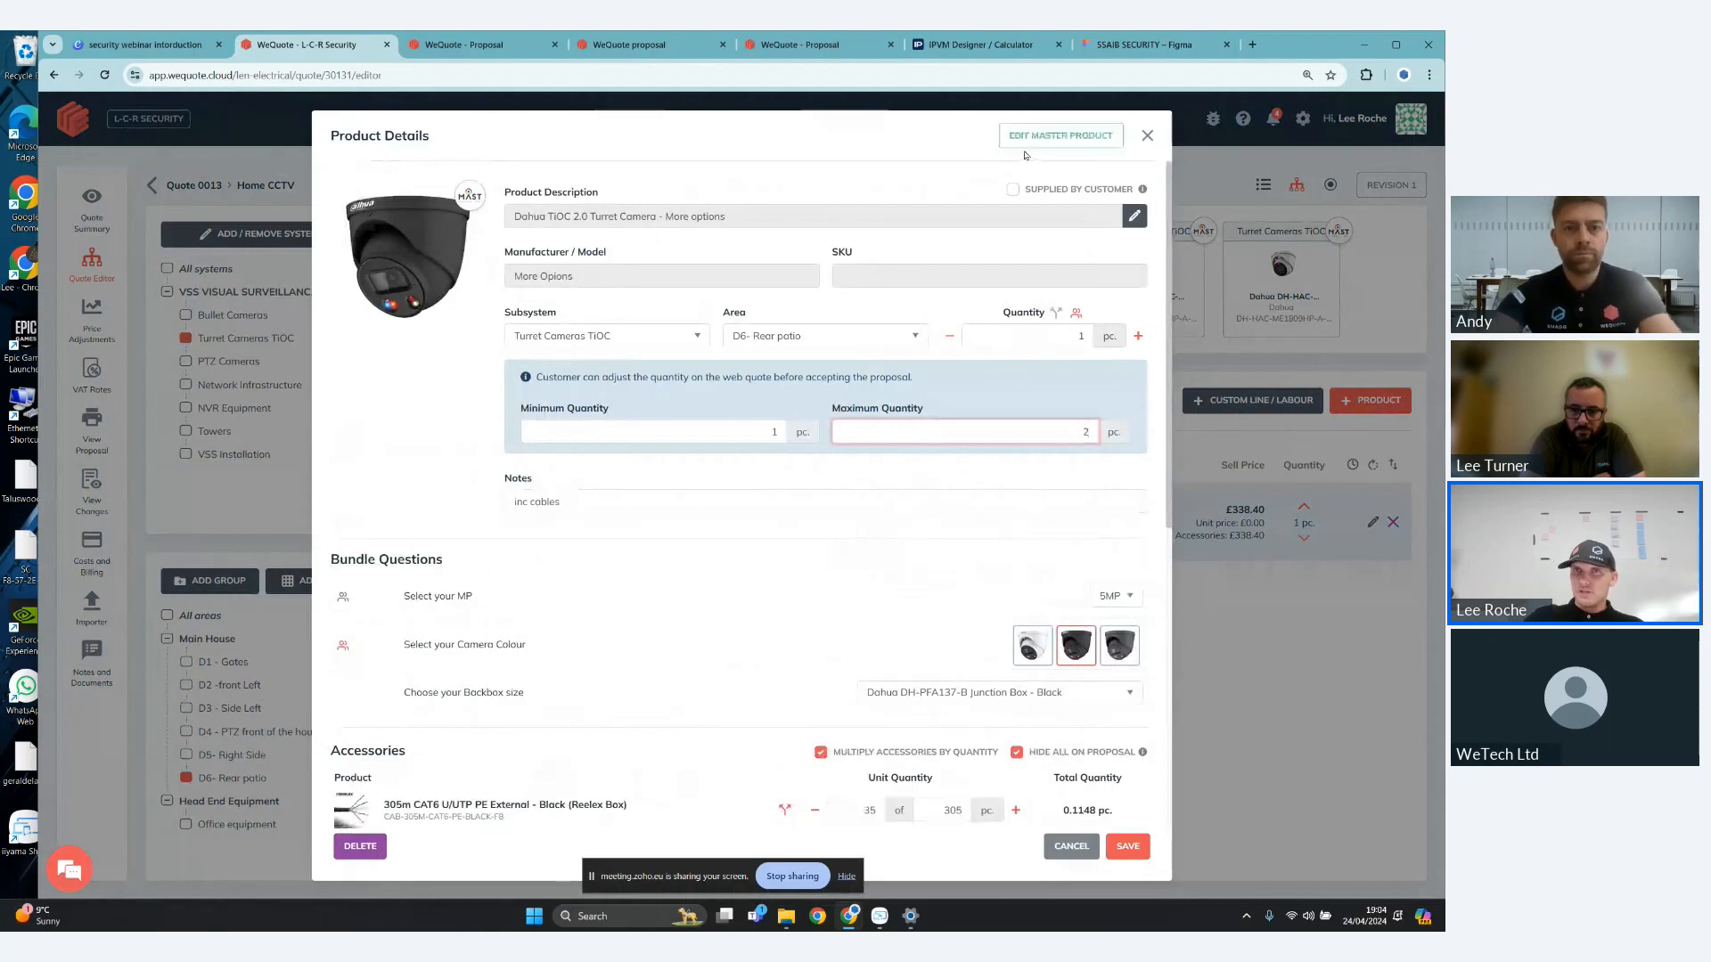
{"action": "left_click", "coordinate": [1054, 144]}
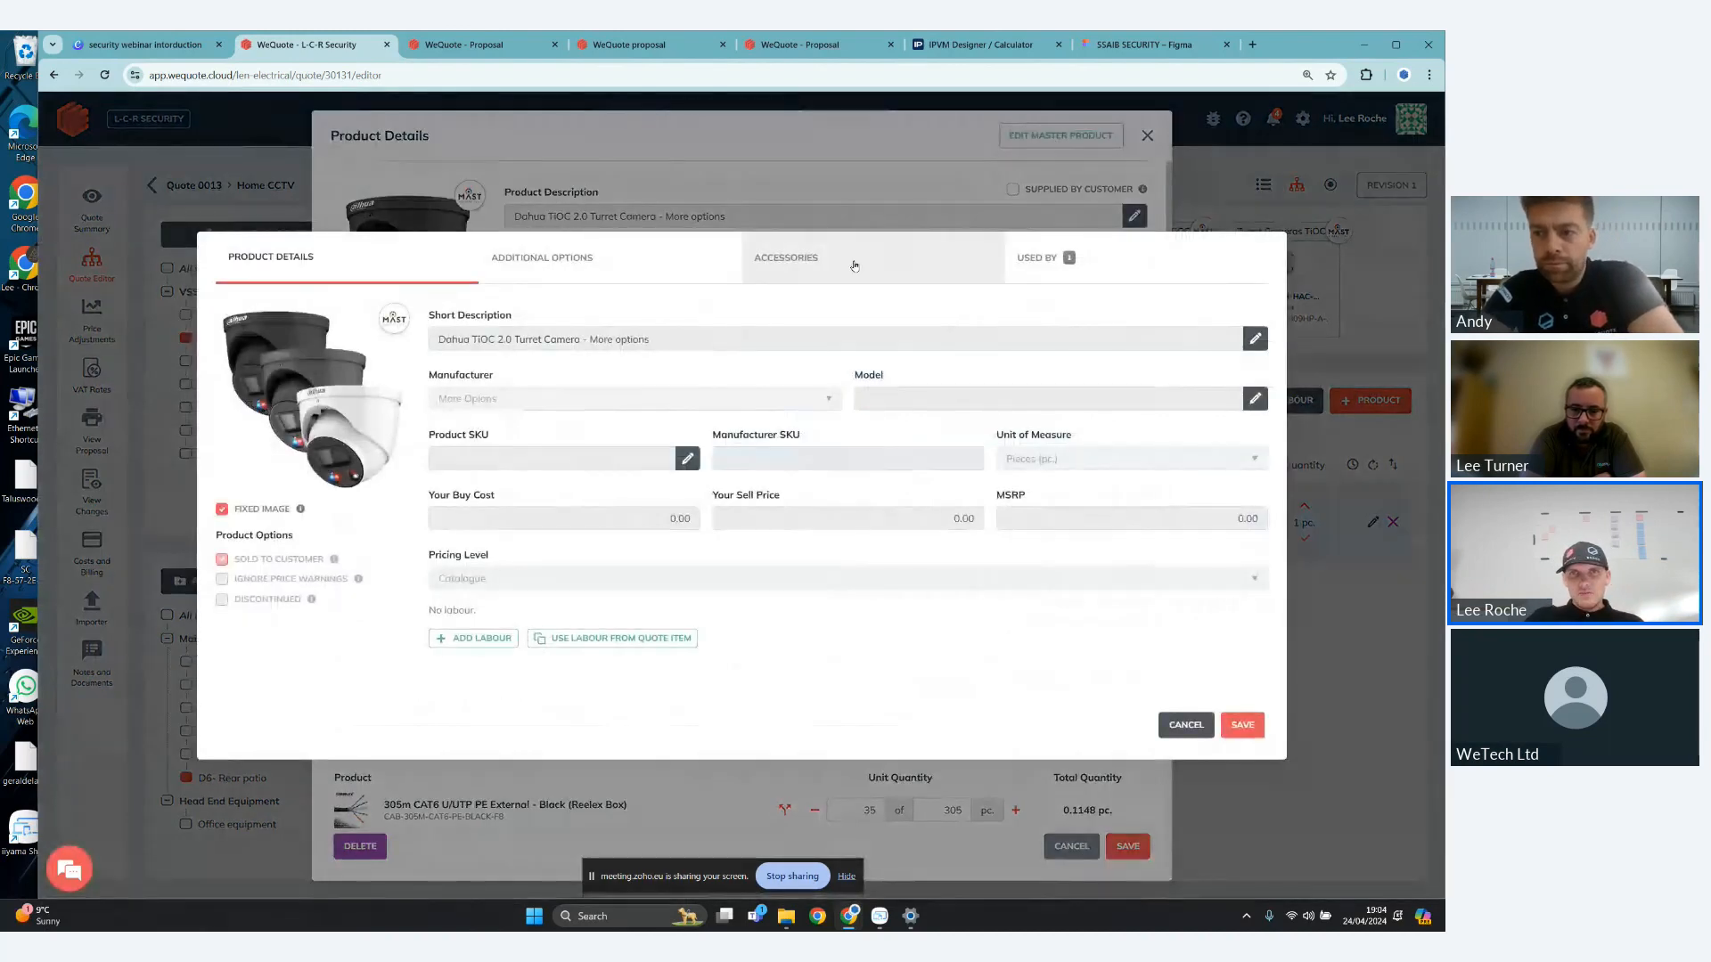
{"action": "left_click", "coordinate": [853, 265]}
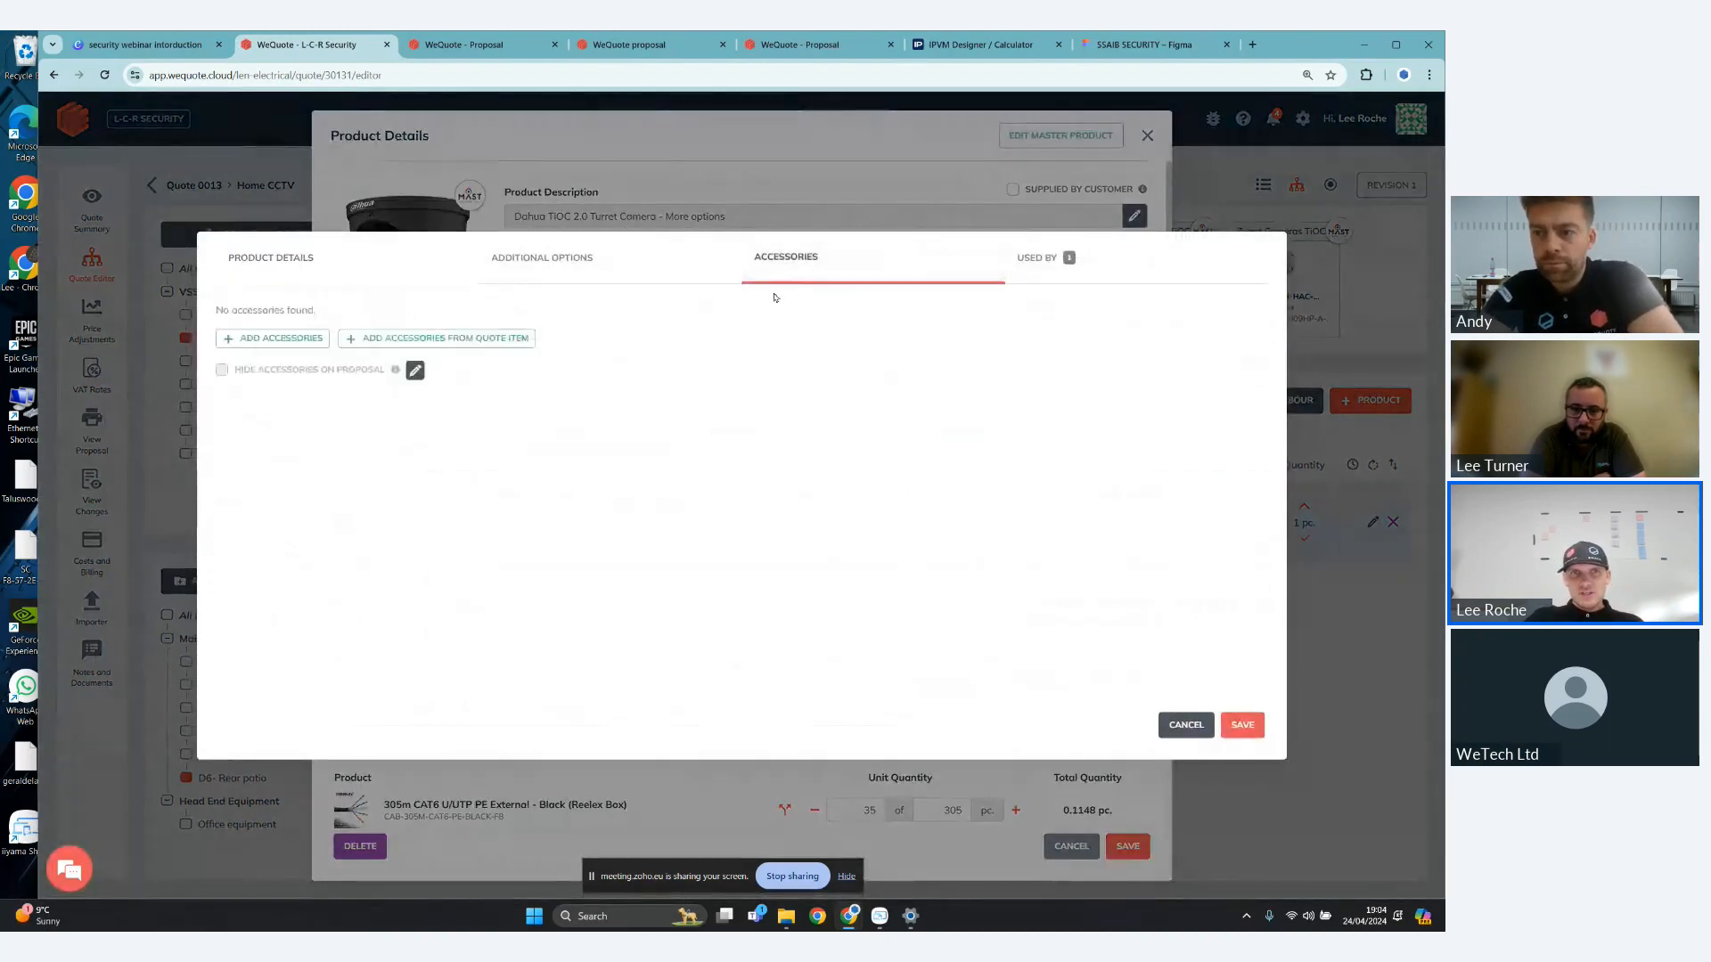
{"action": "left_click", "coordinate": [442, 340]}
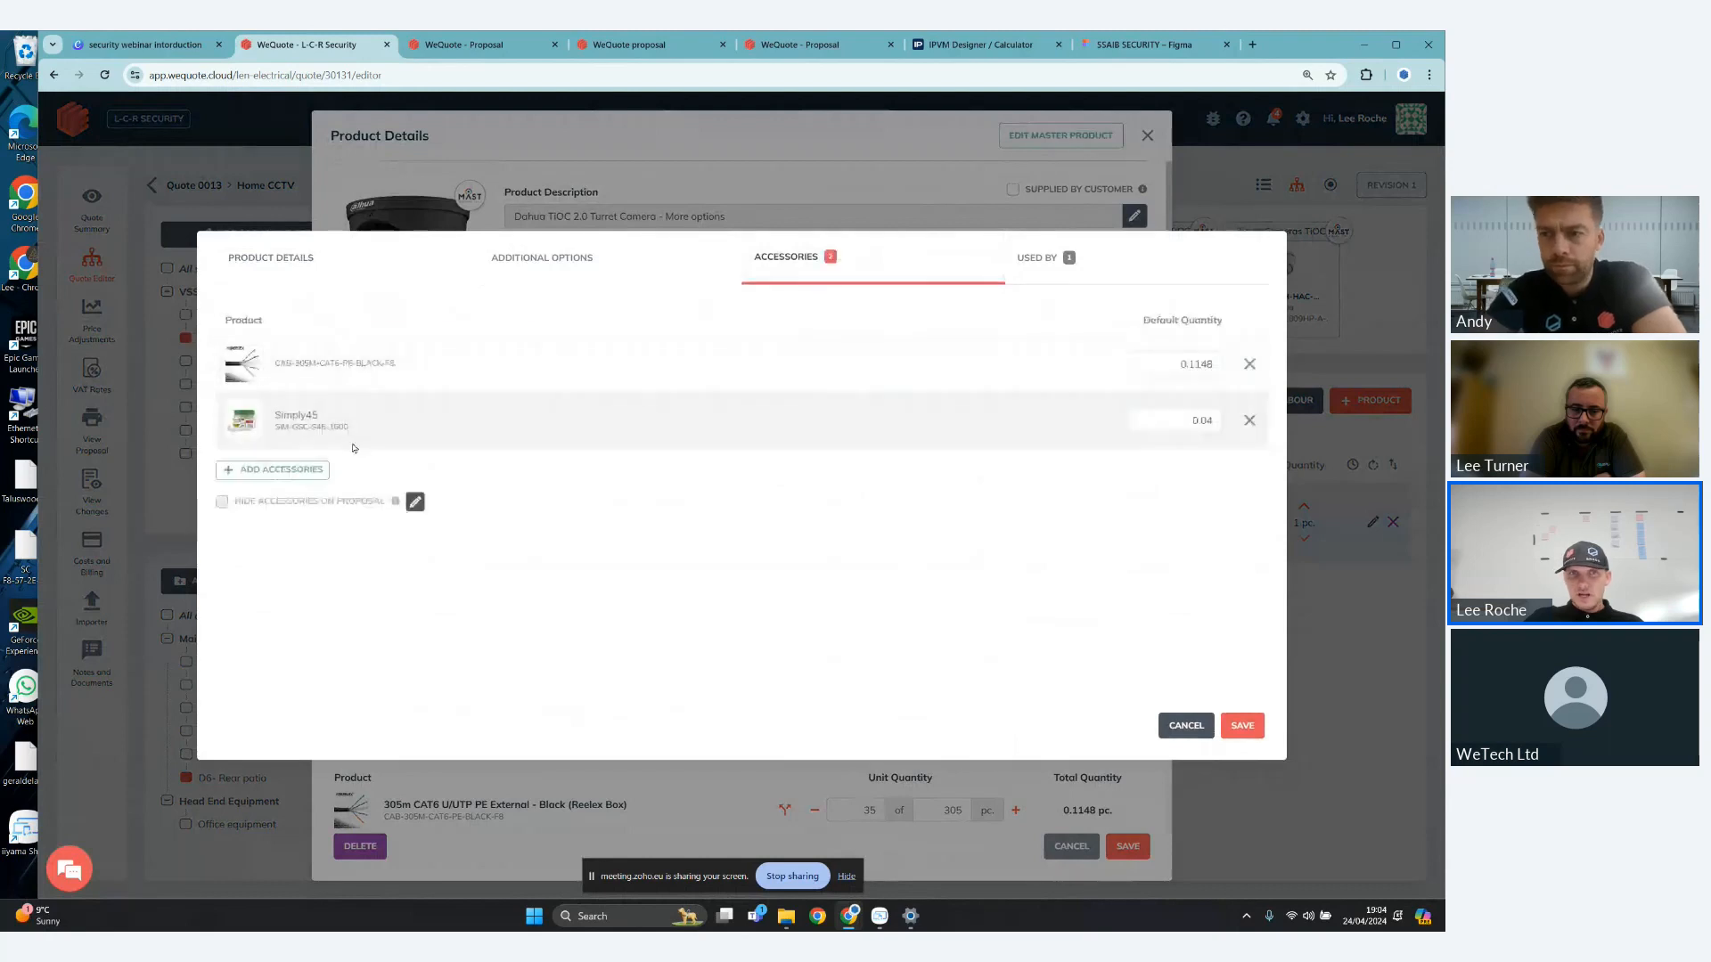
- Copy the quote item's labour into the master product, and save the master product and the camera's quote line
{"action": "left_click", "coordinate": [361, 266]}
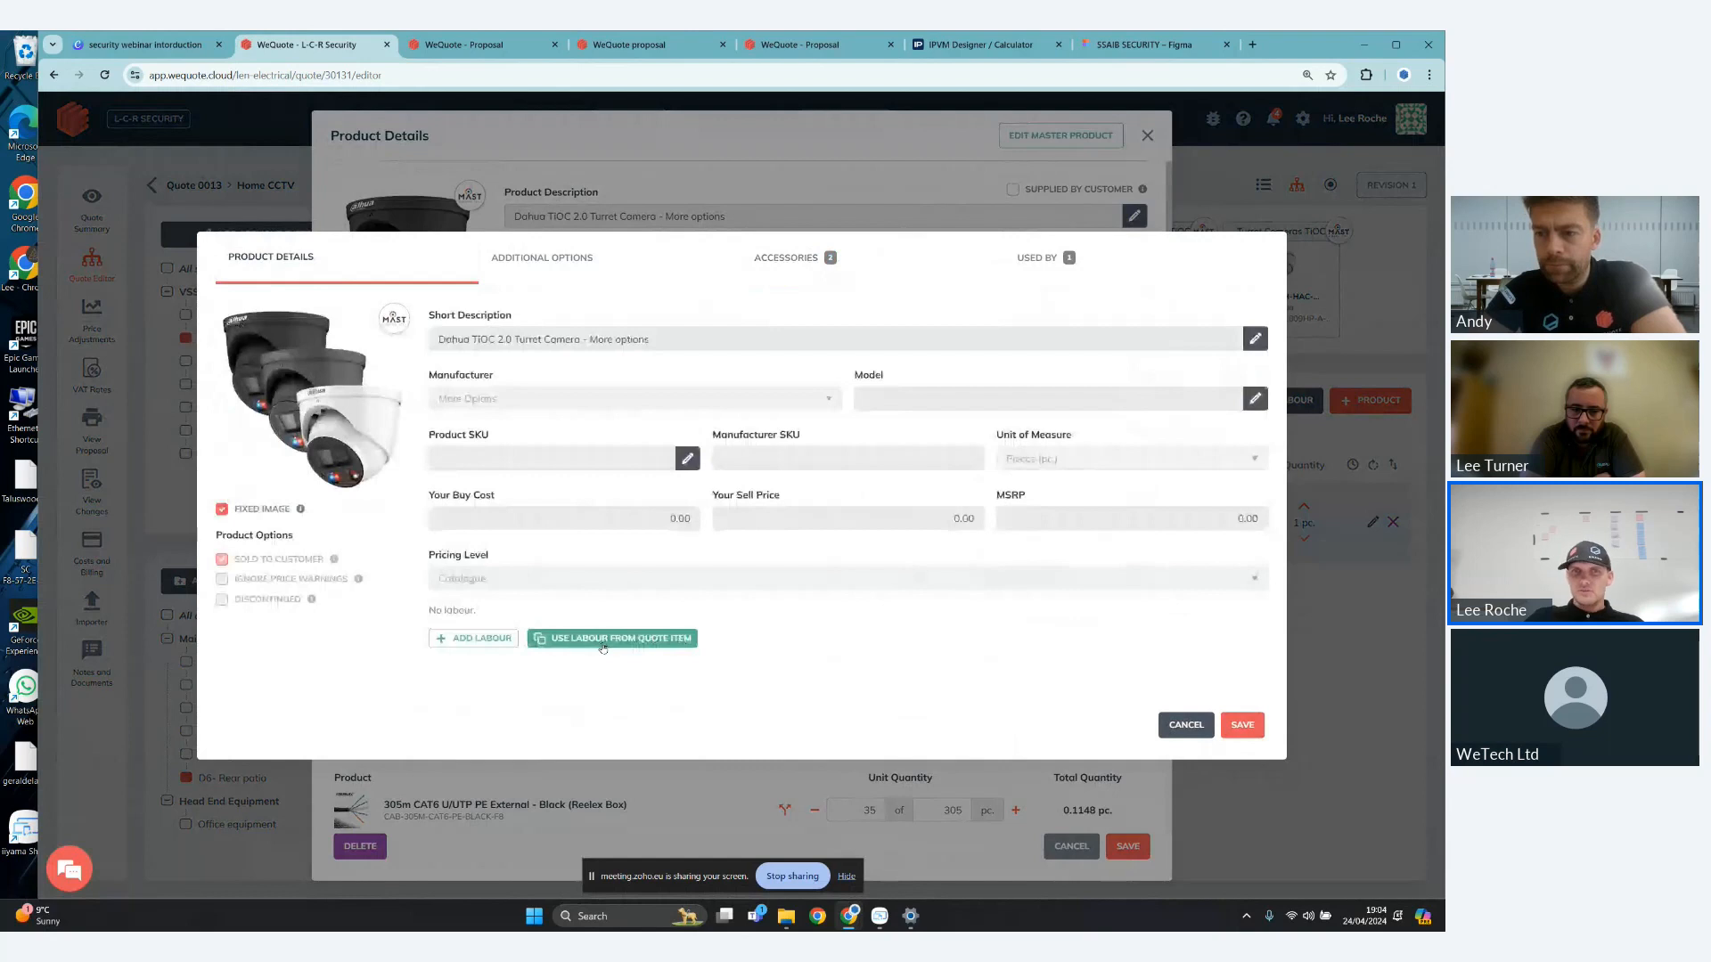
{"action": "left_click", "coordinate": [603, 641]}
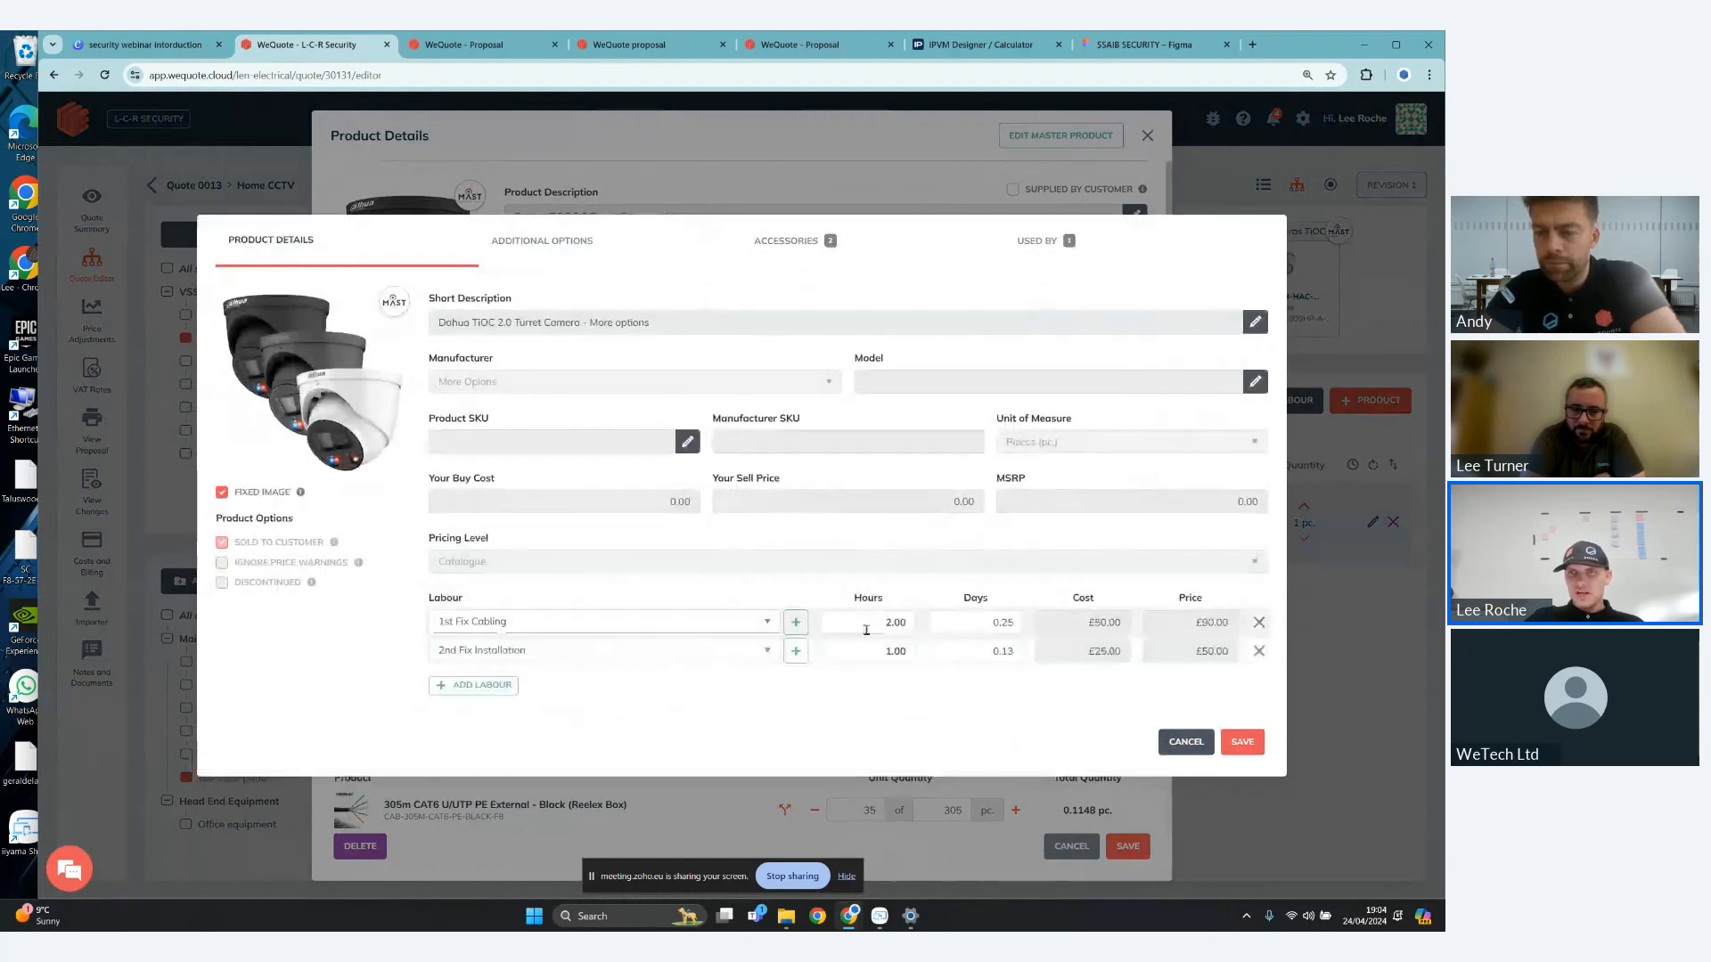
{"action": "left_click", "coordinate": [1236, 745]}
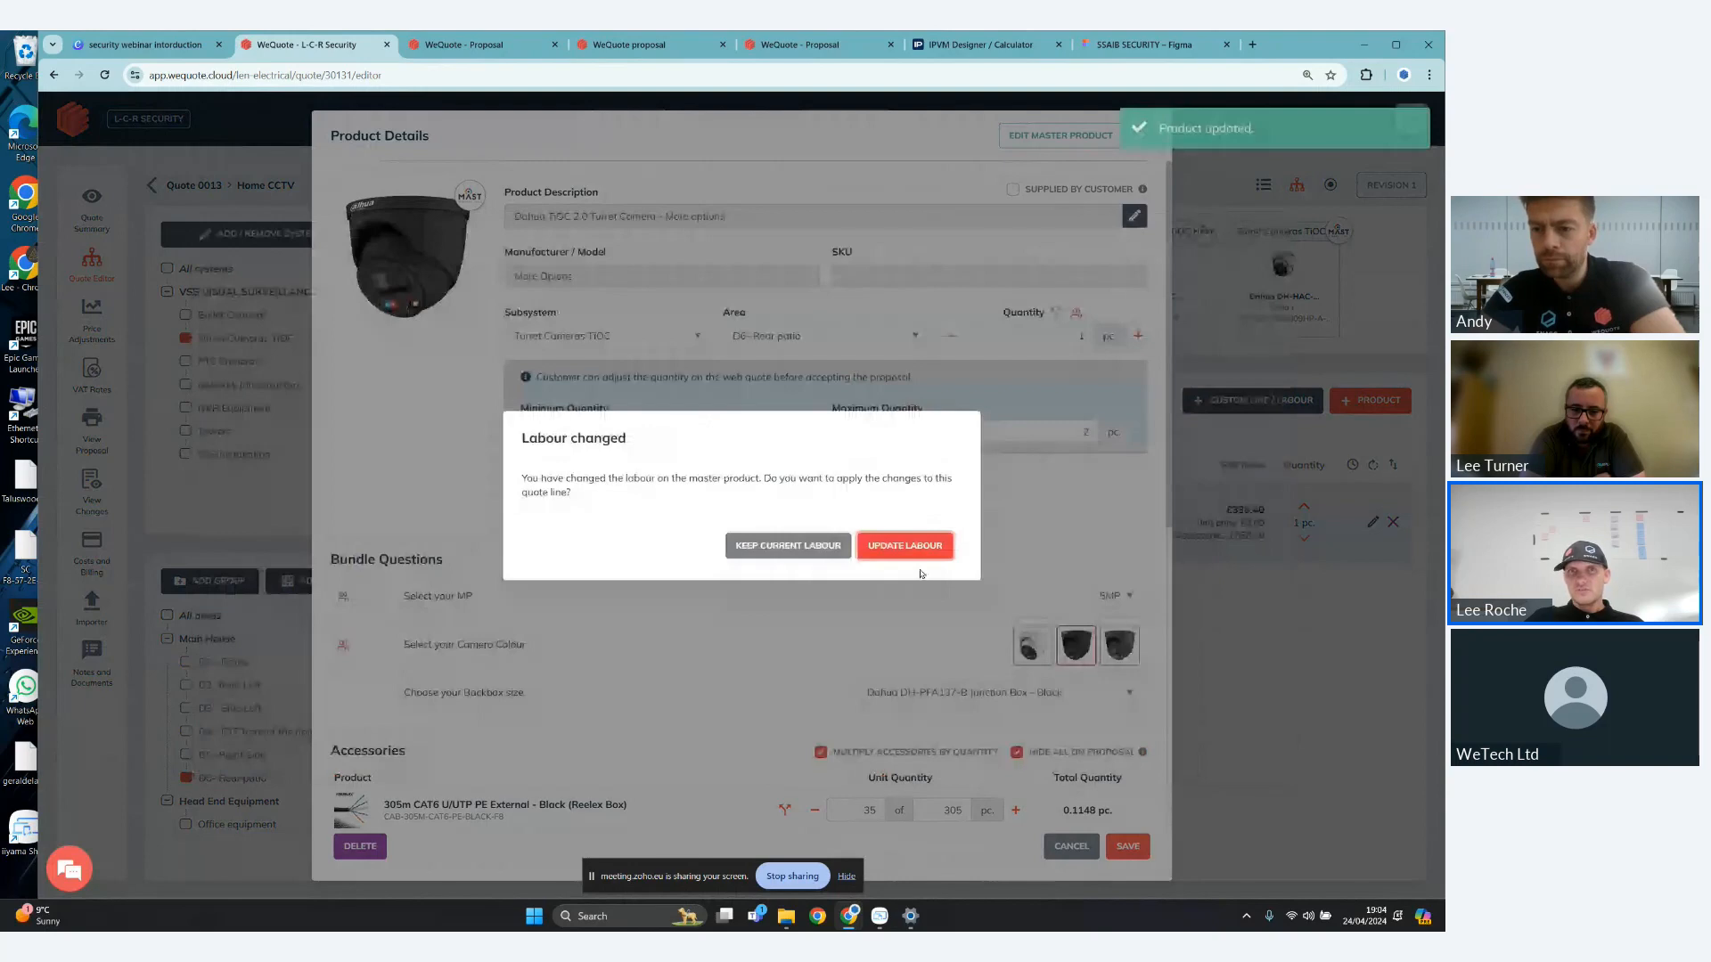
{"action": "left_click", "coordinate": [918, 547]}
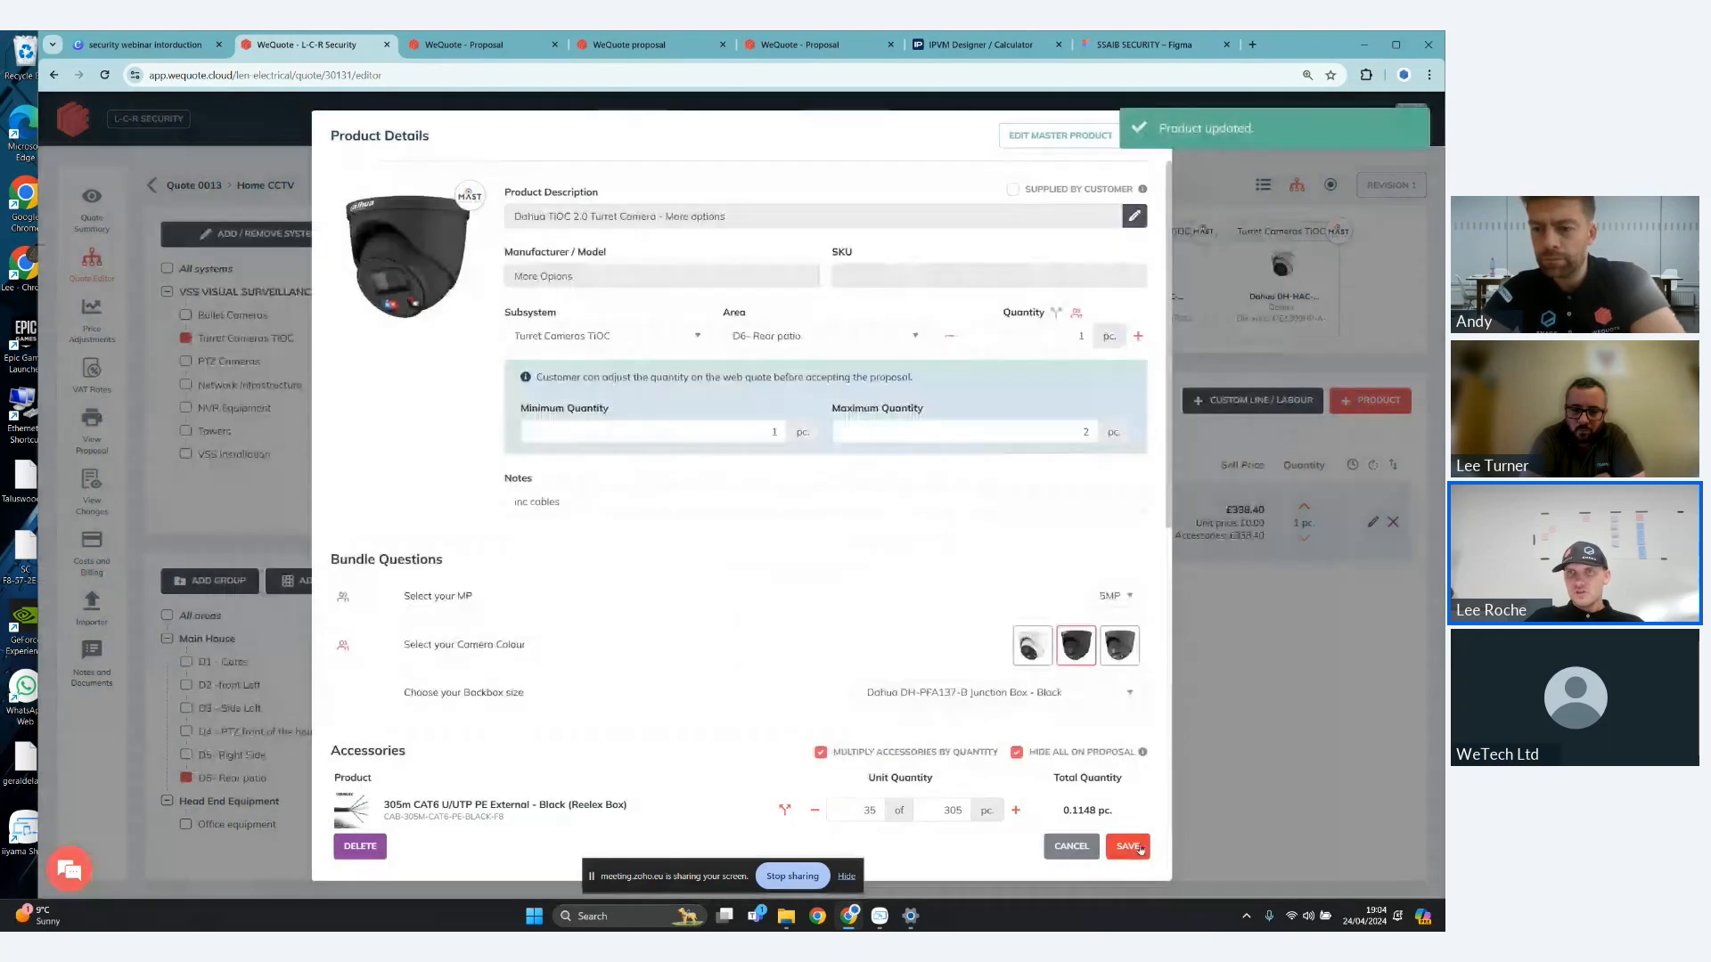
{"action": "left_click", "coordinate": [1129, 846]}
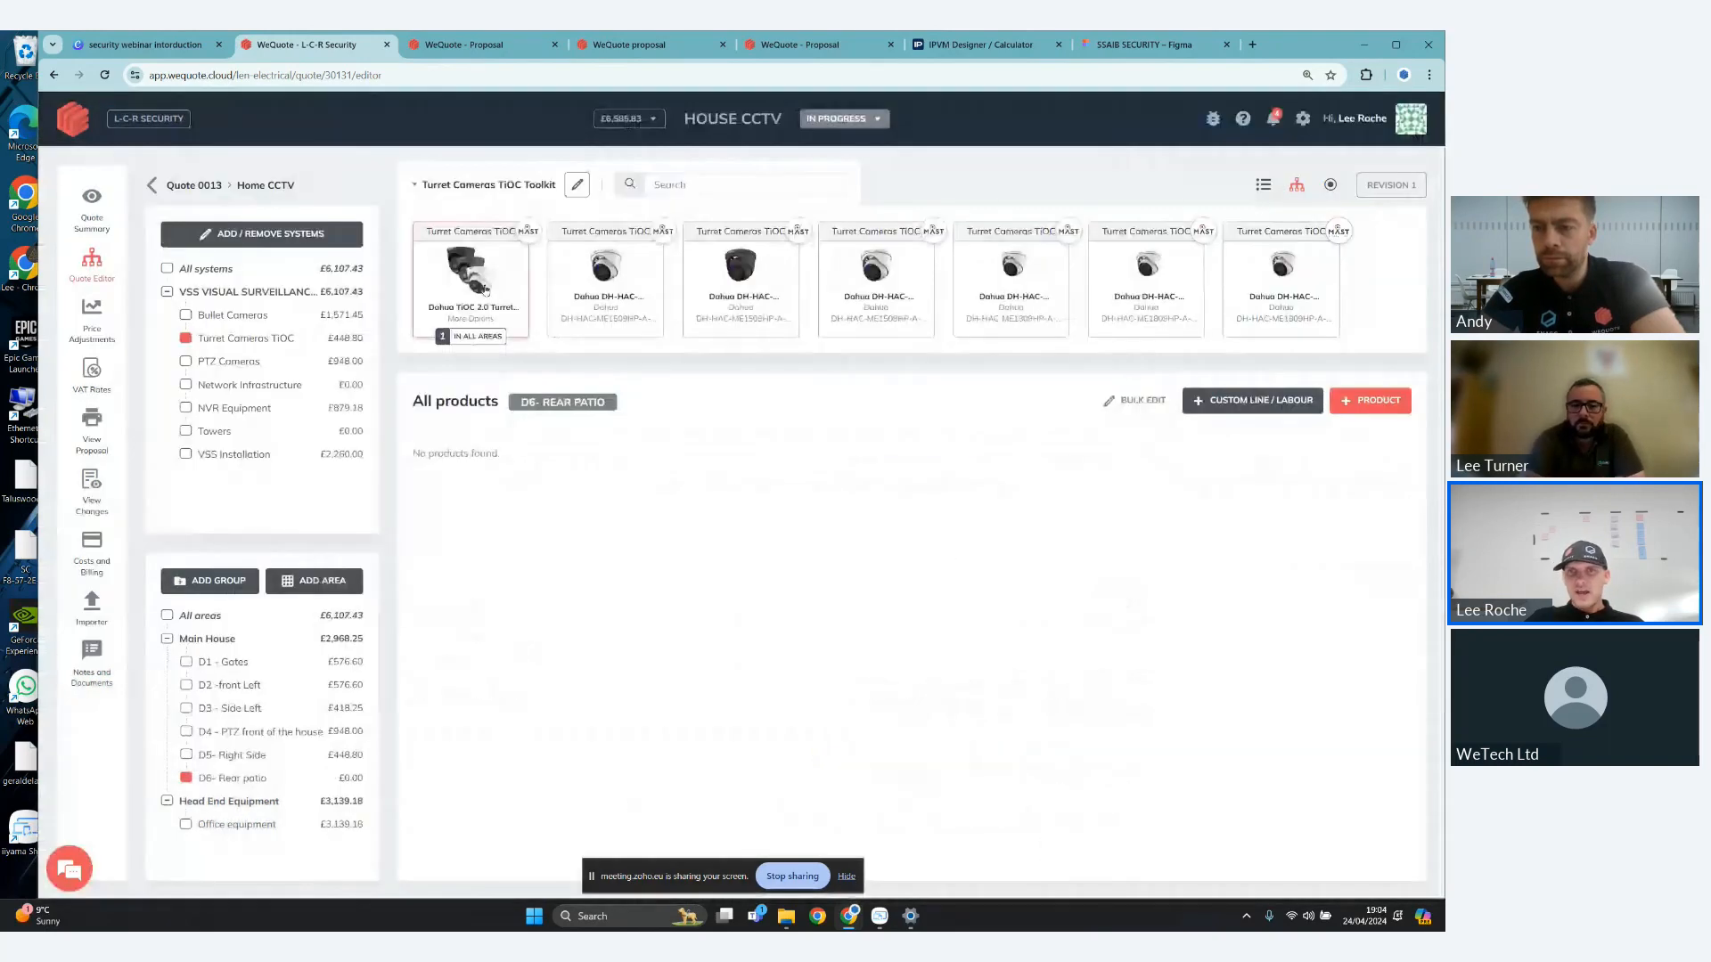
- Add the Dahua TiOC 2.0 Turret Camera - More options to D6- Rear patio again, with its quantity adjustable on the web quote between 1 and 2
{"action": "left_click", "coordinate": [485, 288]}
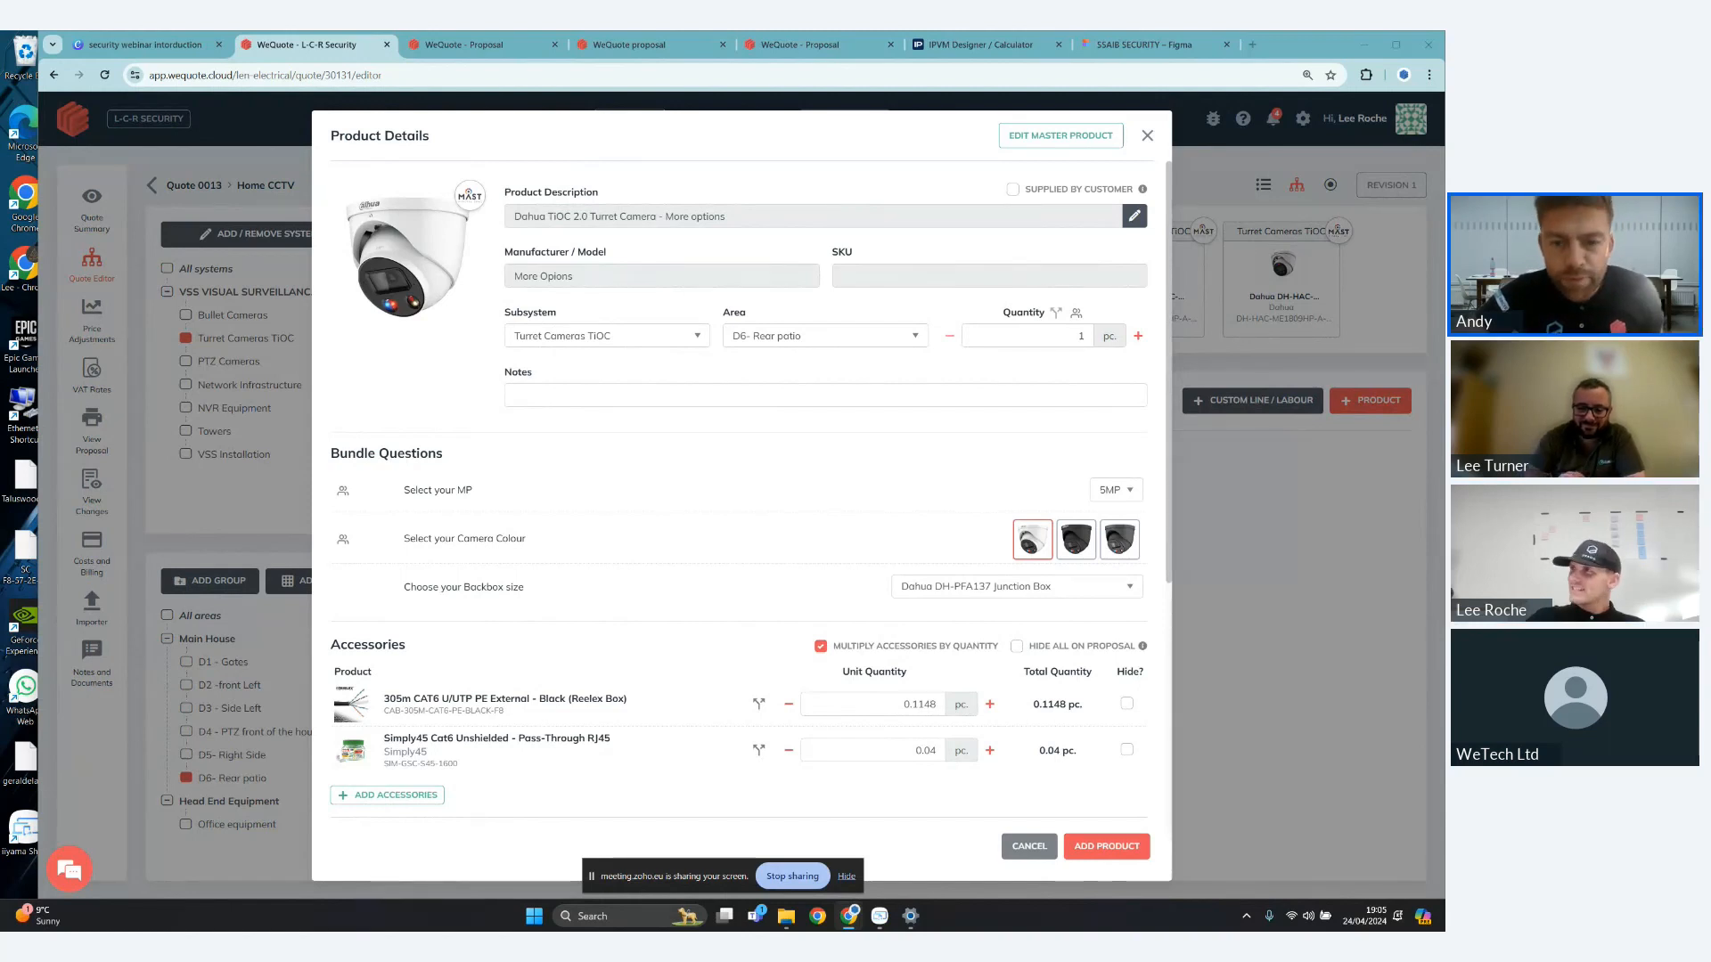
{"action": "left_click", "coordinate": [1107, 851]}
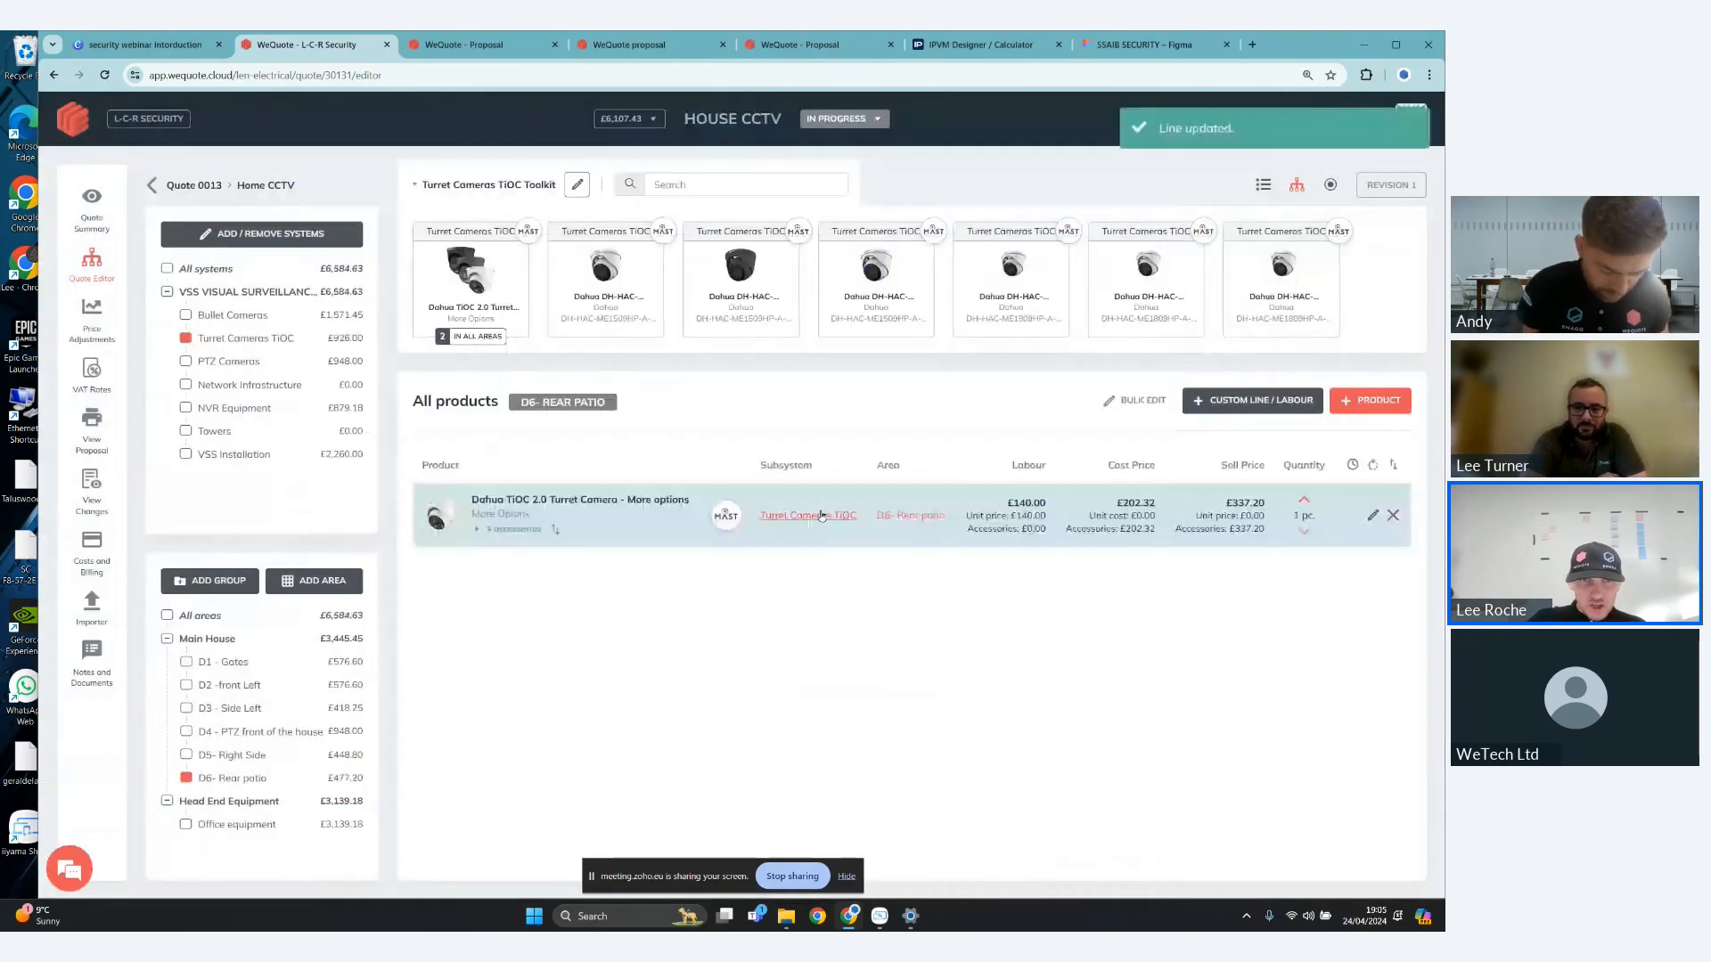
{"action": "left_click", "coordinate": [822, 515]}
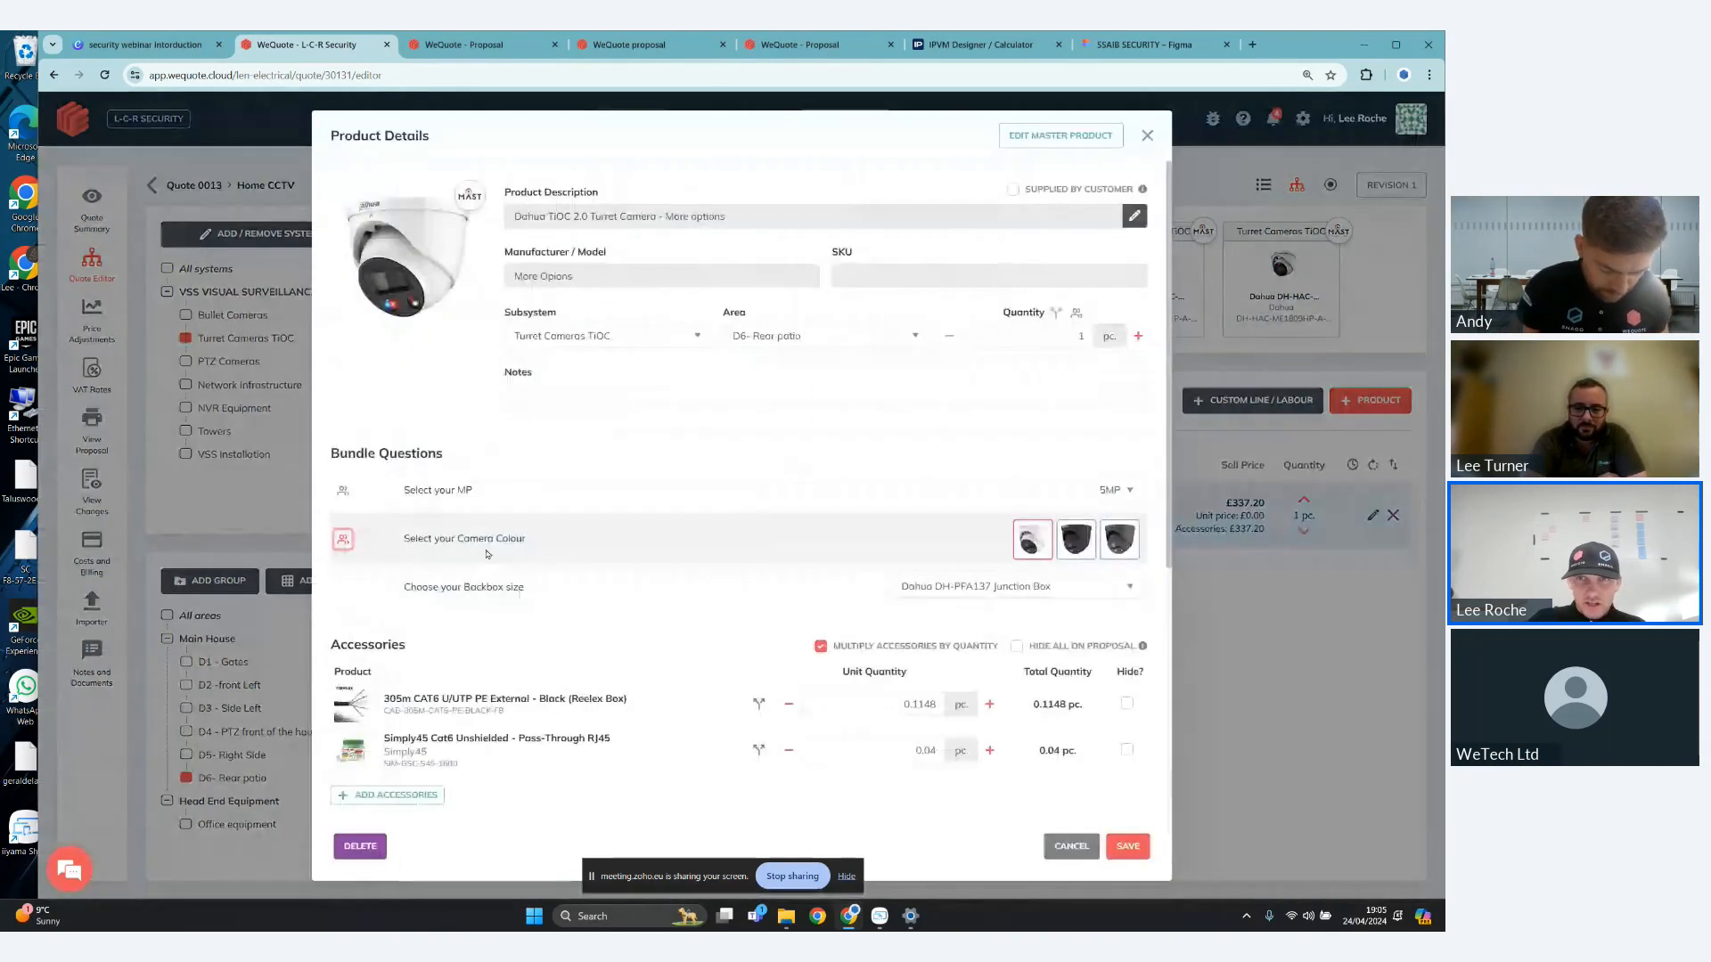
{"action": "left_click", "coordinate": [1076, 312]}
{"action": "left_click", "coordinate": [1093, 431]}
{"action": "type", "text": "2"}
{"action": "left_click", "coordinate": [776, 441]}
{"action": "type", "text": "1"}
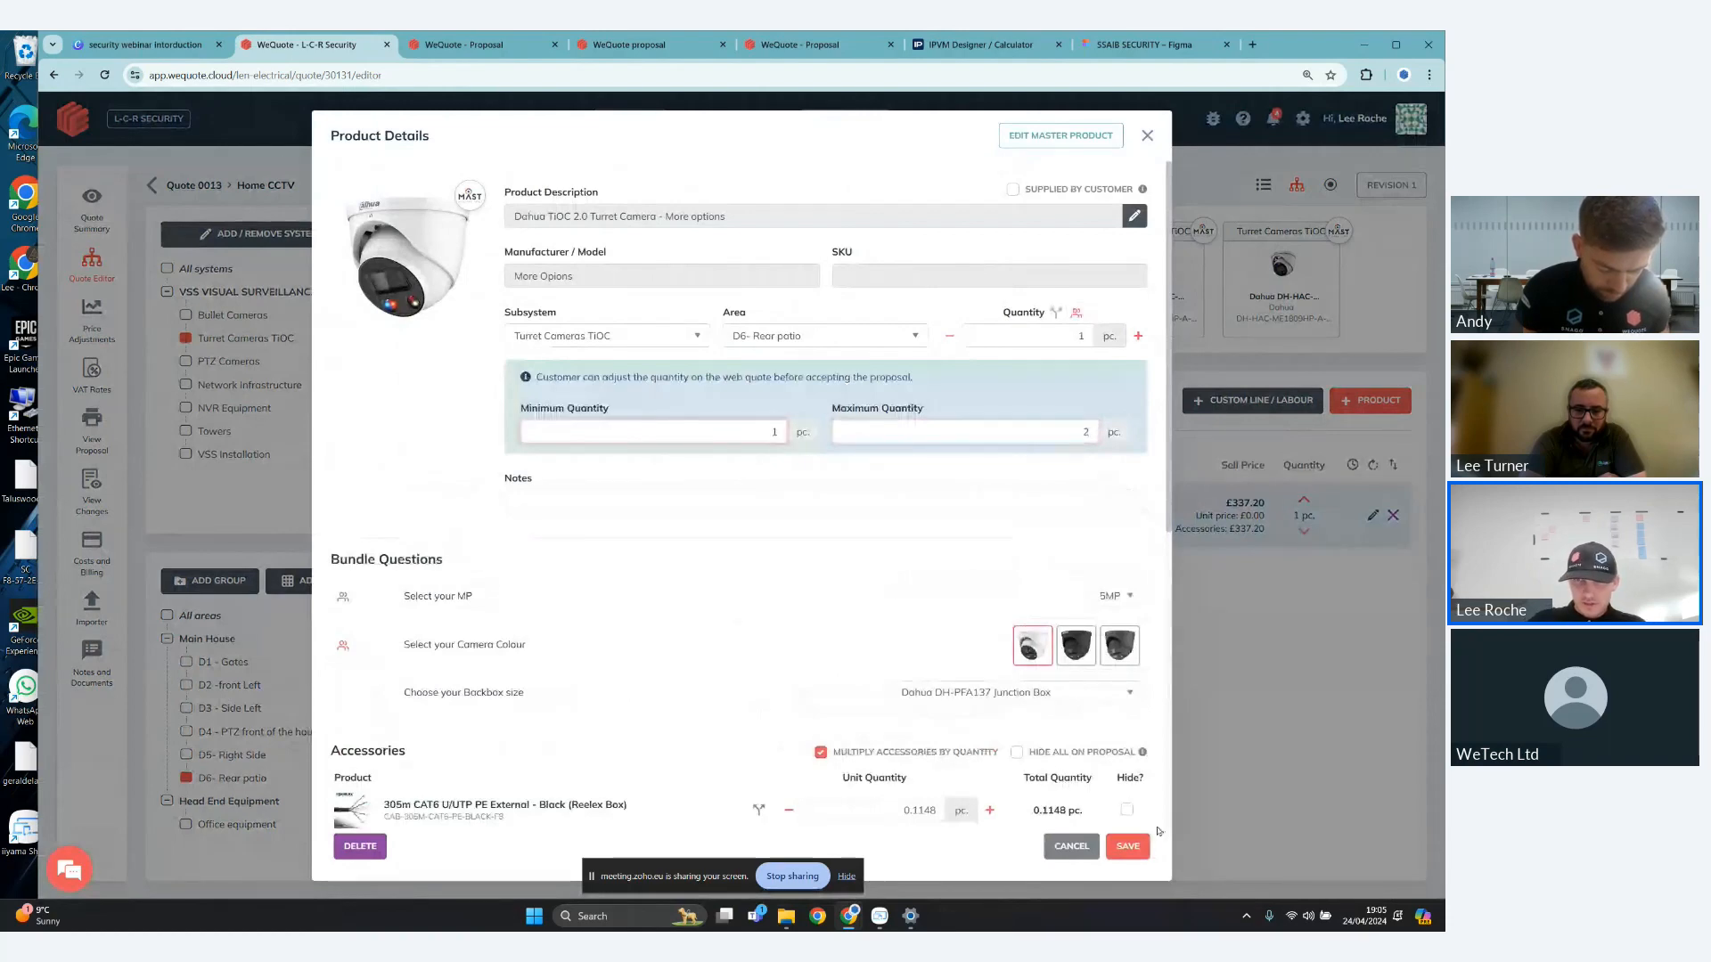
{"action": "left_click", "coordinate": [1129, 847]}
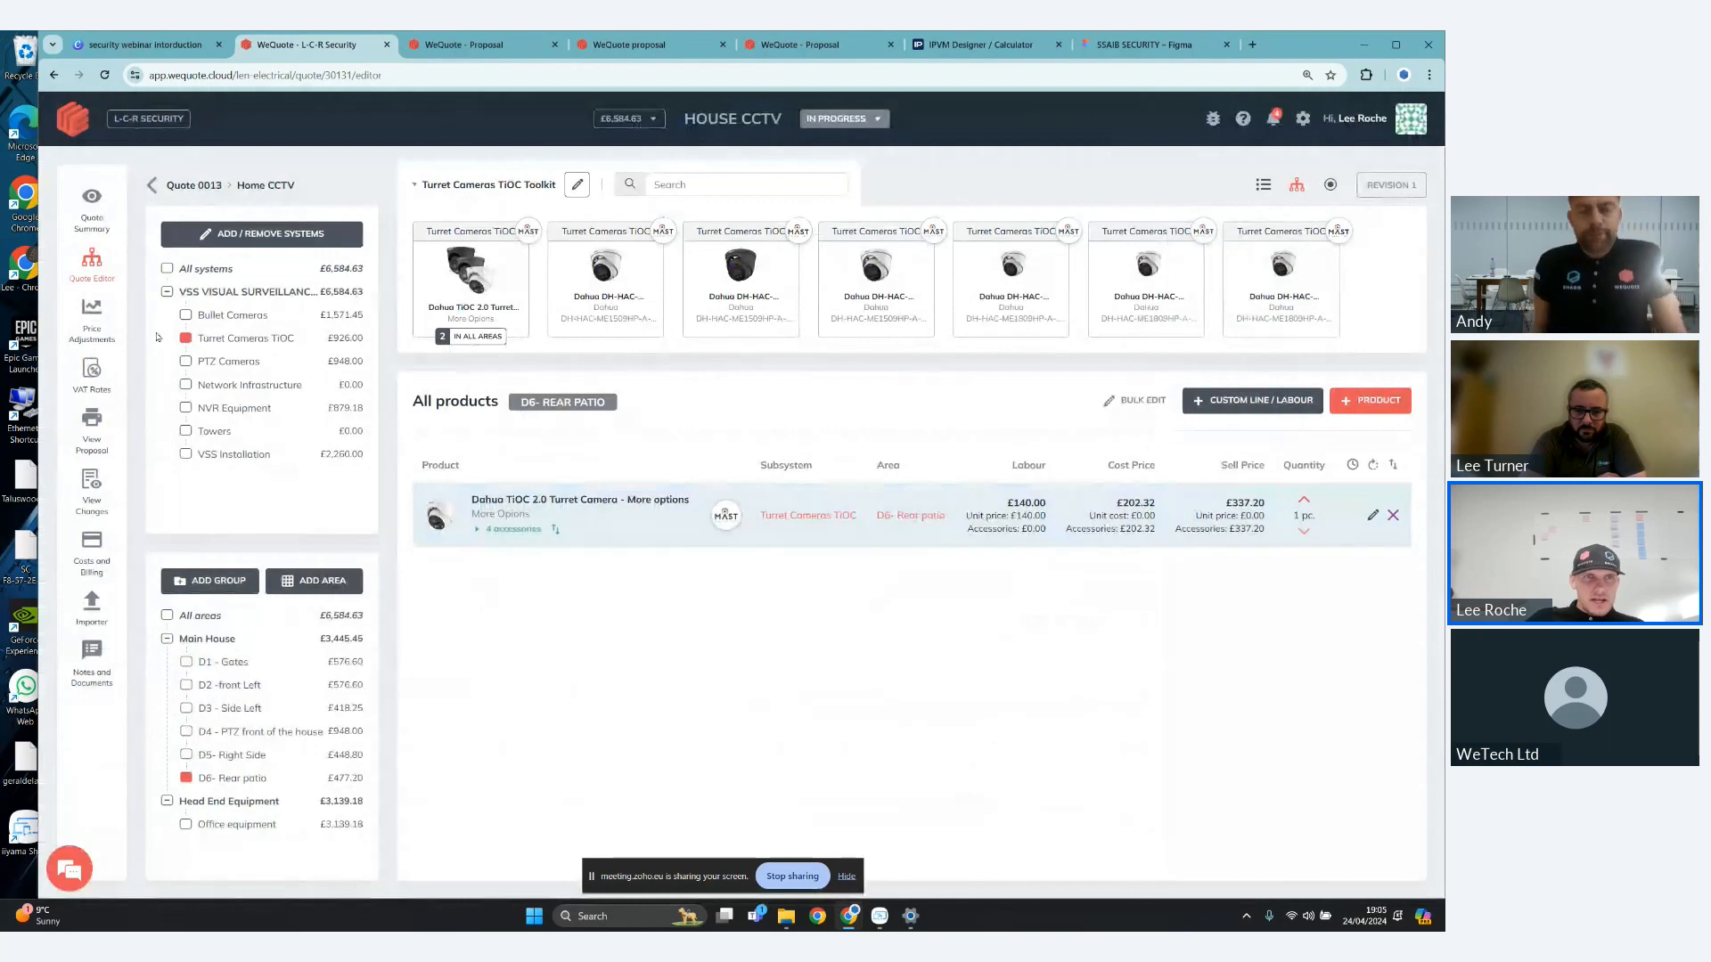
- Open the quote's price adjustments and examine the adjustment options for the first bullet camera, the Dahua DH-IPC-HFW5541EP-ZE
{"action": "left_click", "coordinate": [86, 313]}
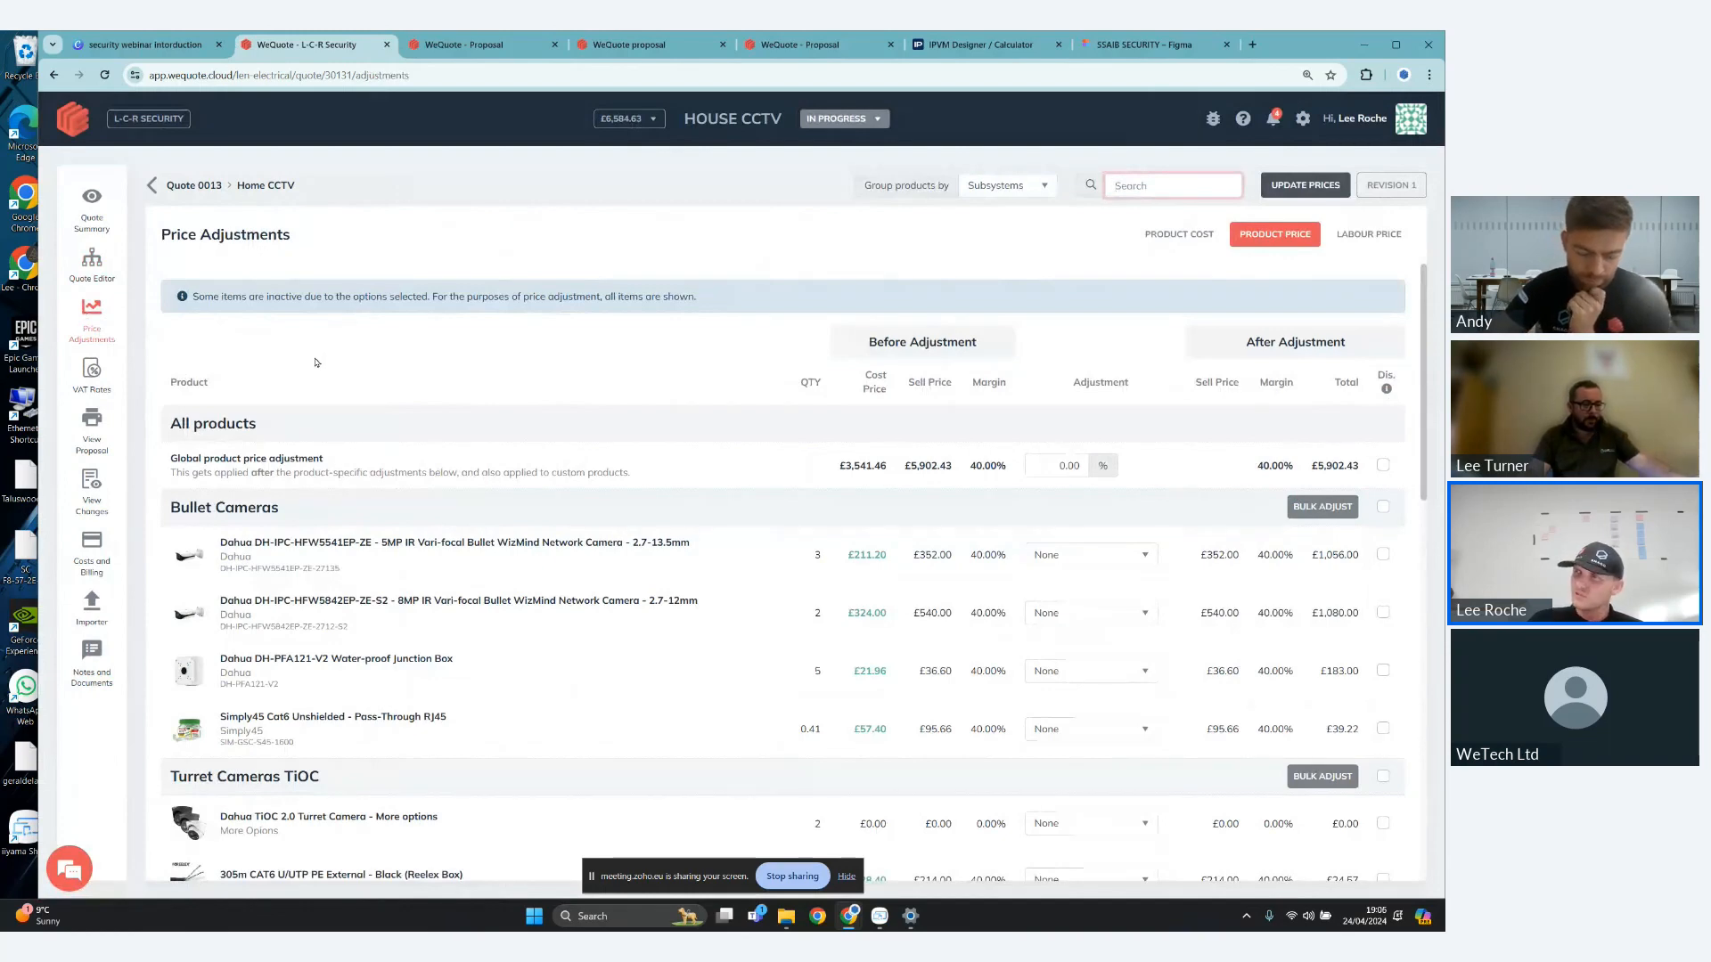
{"action": "scroll", "coordinate": [502, 524], "scroll_direction": "down", "scroll_amount": 1}
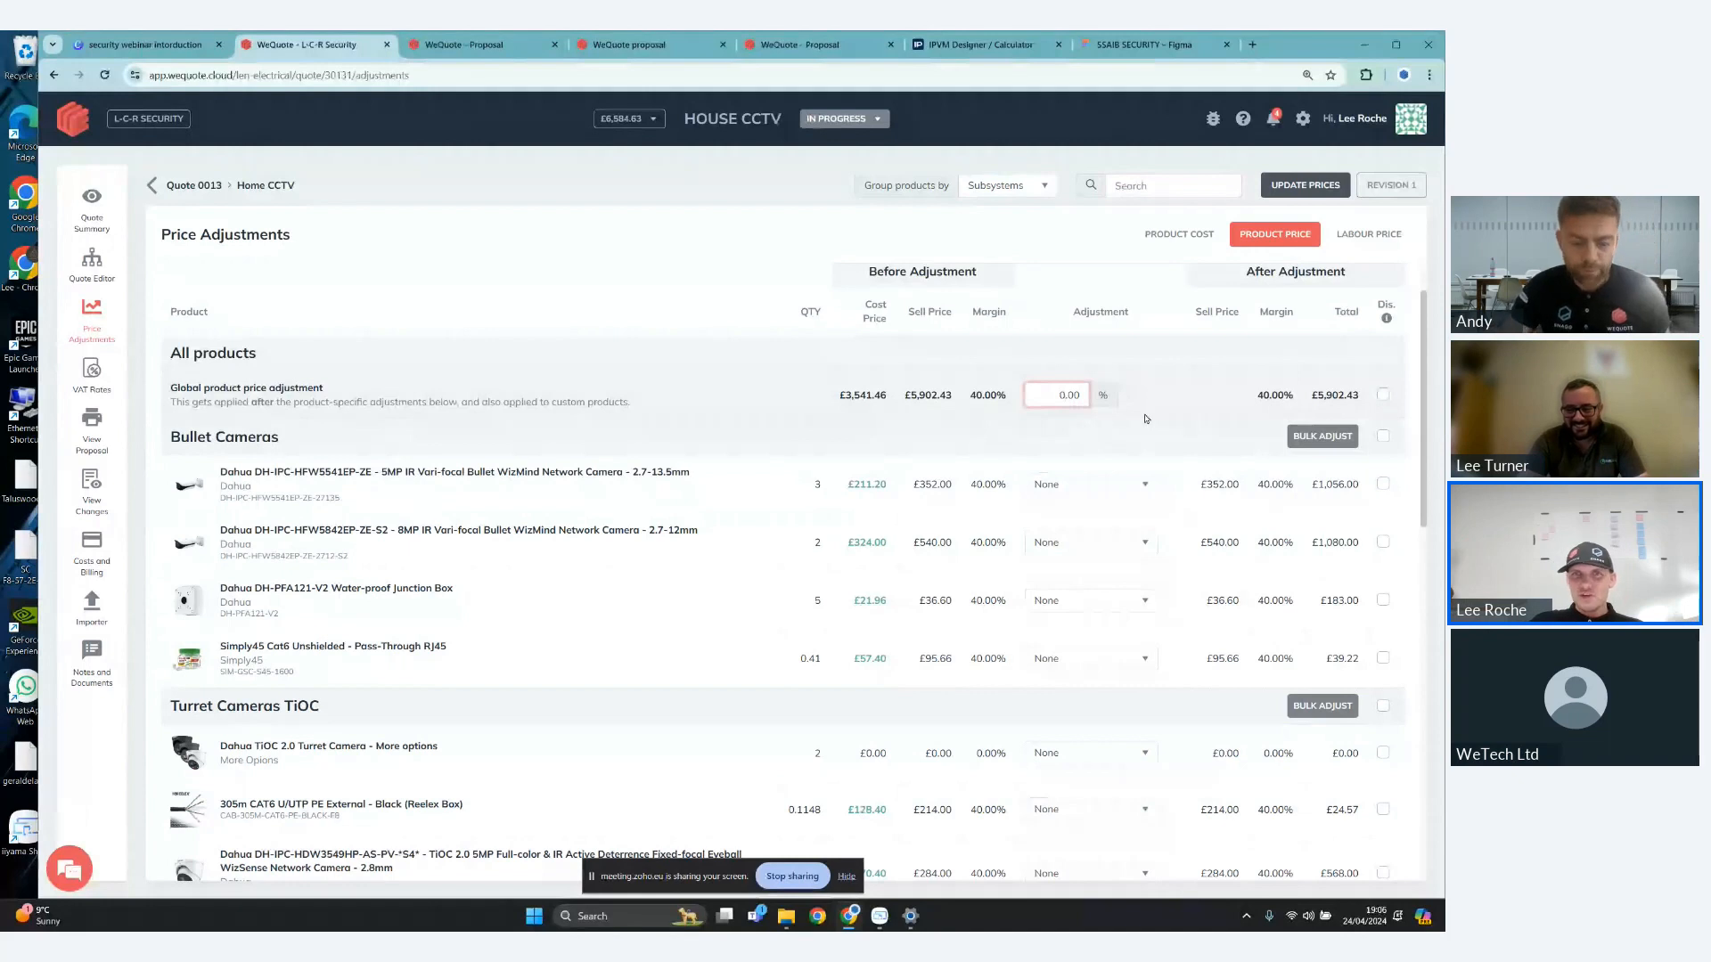
{"action": "left_click", "coordinate": [1141, 486]}
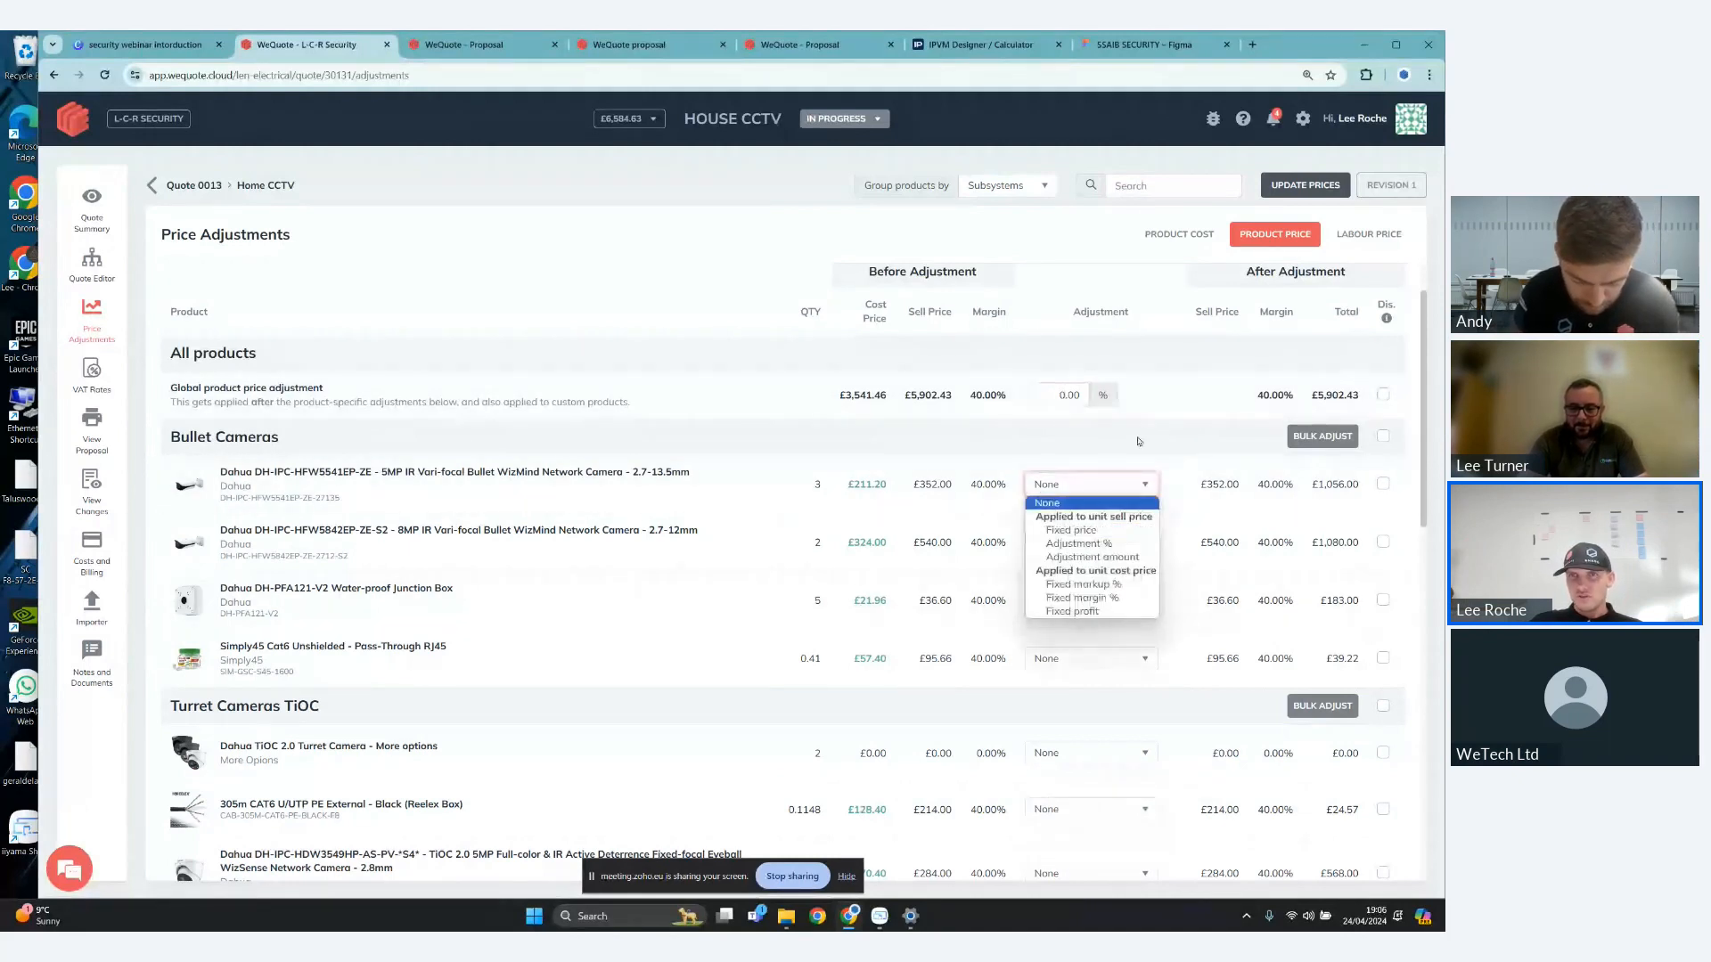
{"action": "left_click", "coordinate": [1112, 398]}
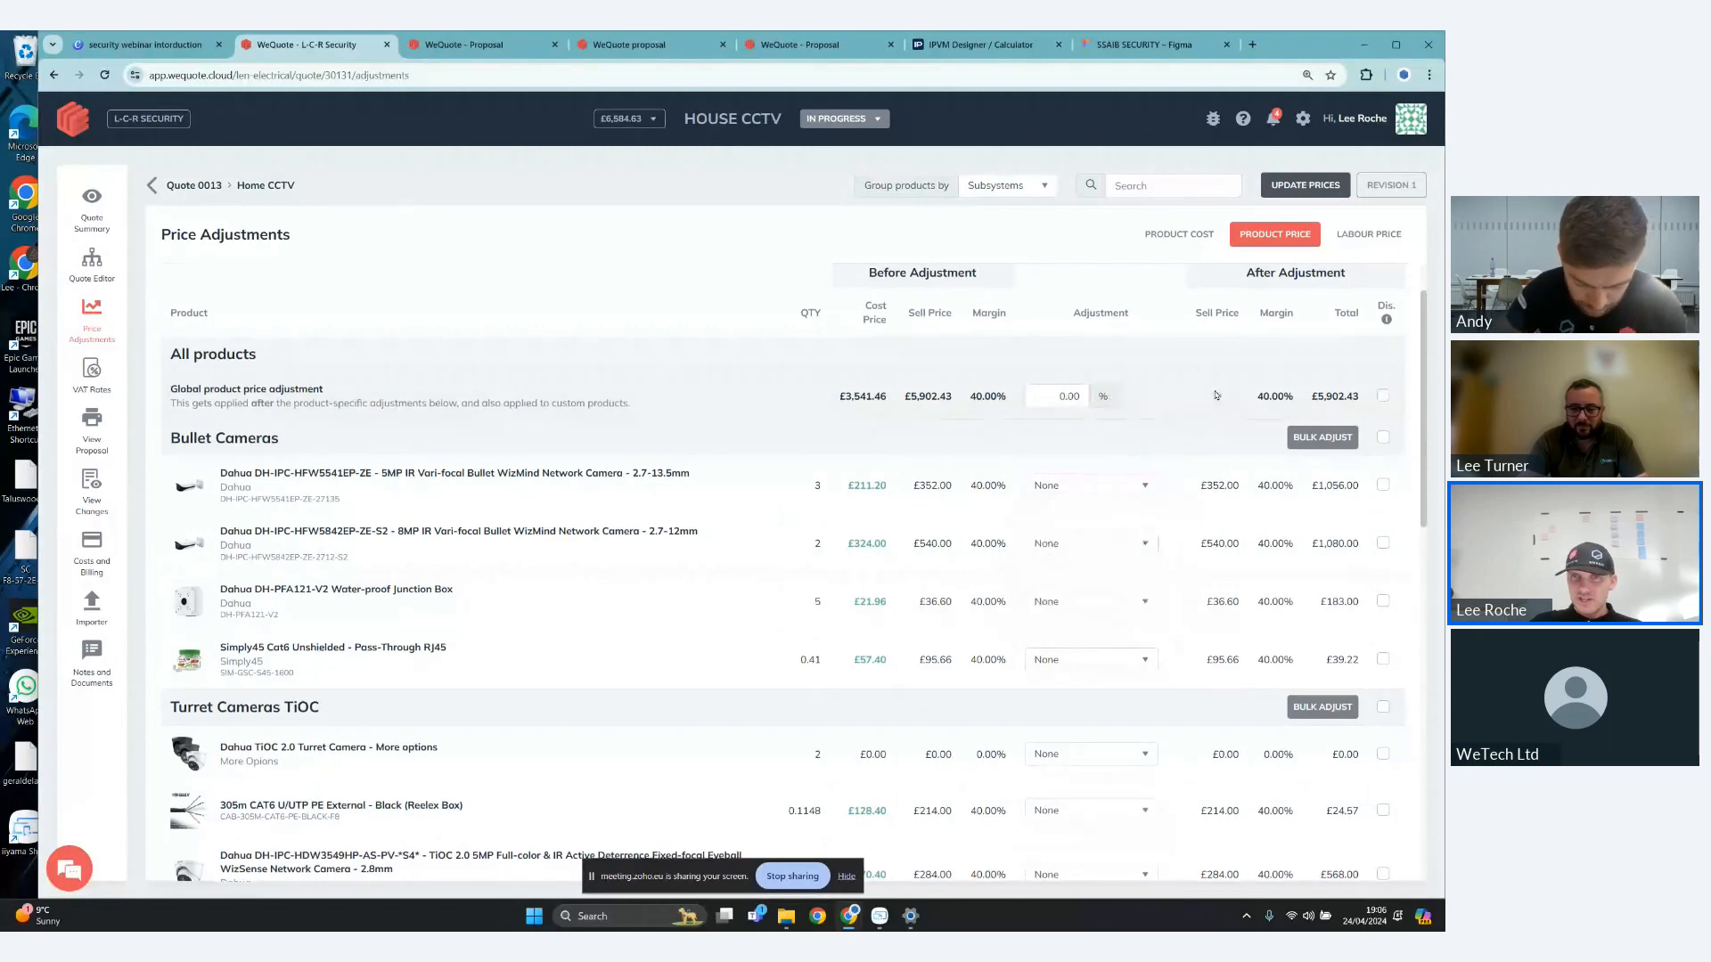
- Set the global product price adjustment to -10% and mark it as a discount for all products
{"action": "scroll", "coordinate": [1217, 395], "scroll_direction": "up", "scroll_amount": 1}
{"action": "left_click", "coordinate": [1066, 466]}
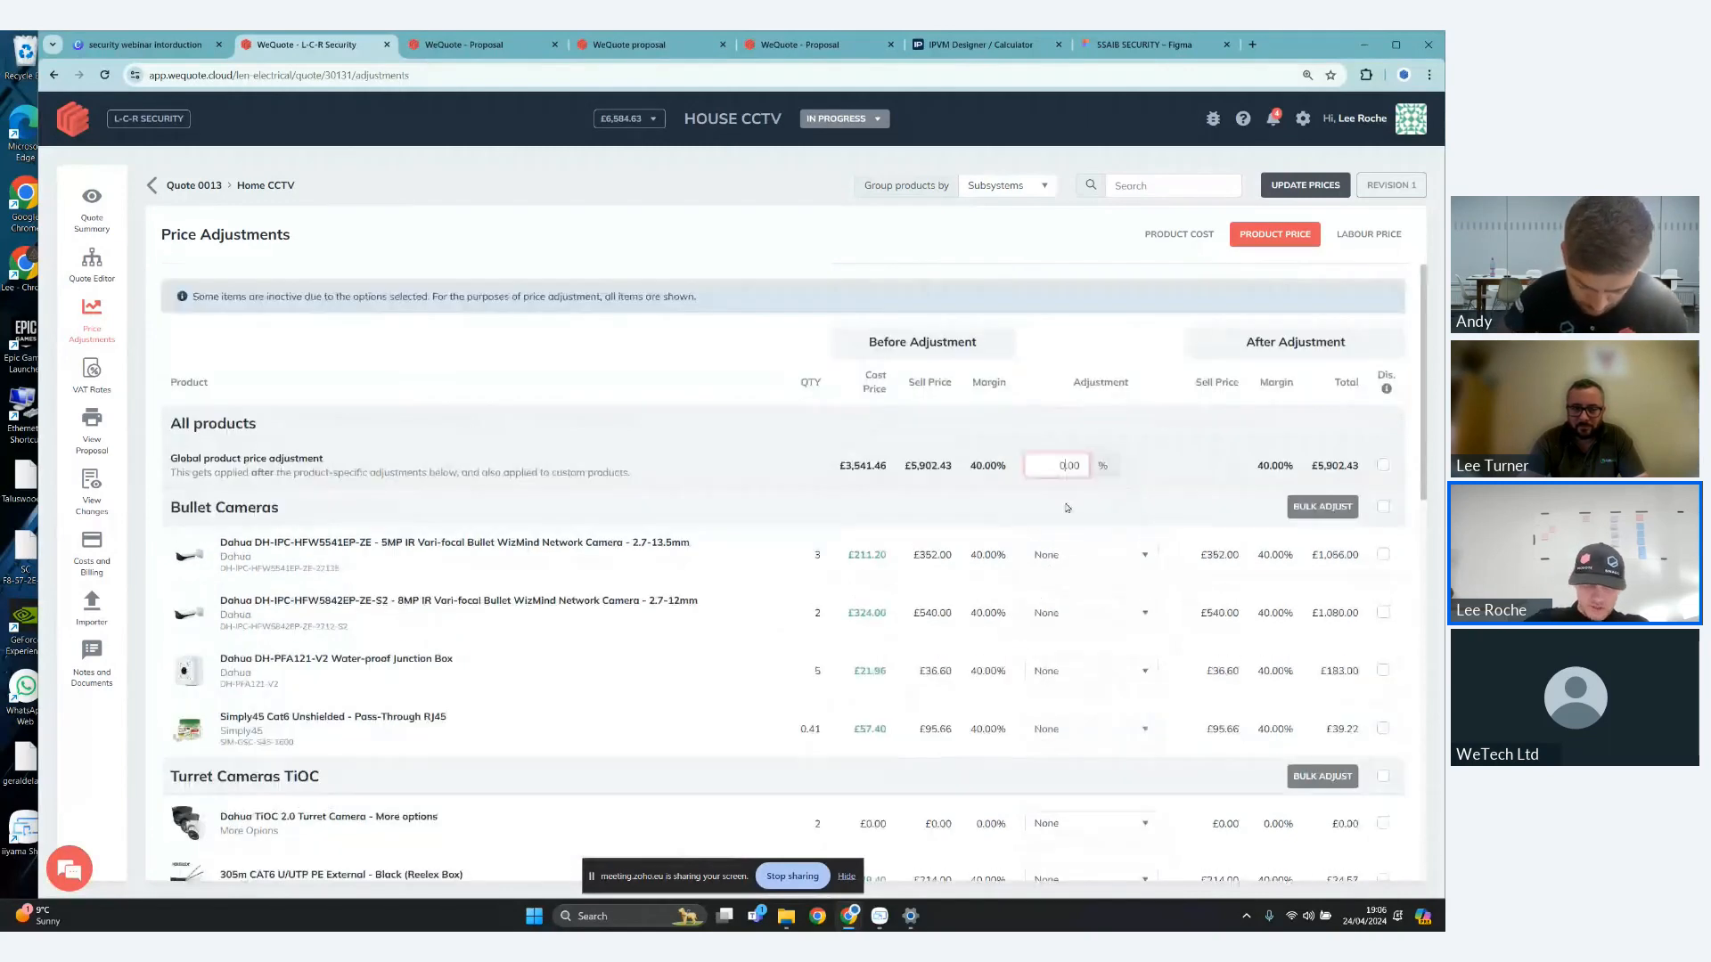
{"action": "type", "text": "-"}
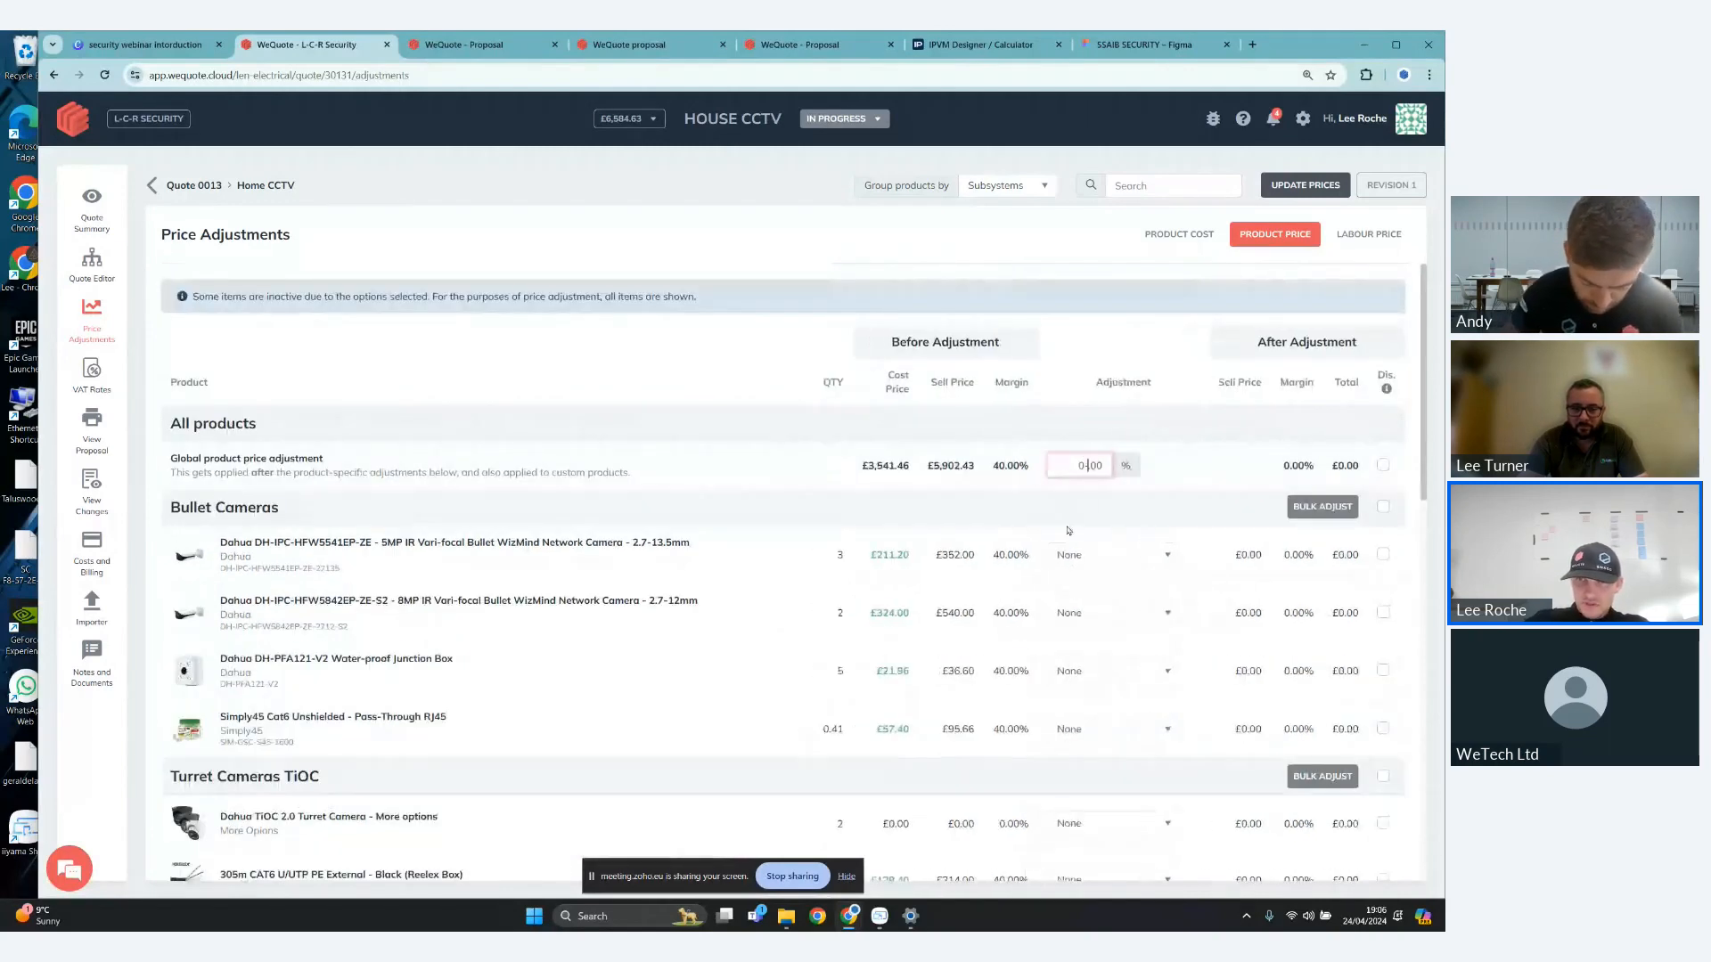
{"action": "type", "text": "1"}
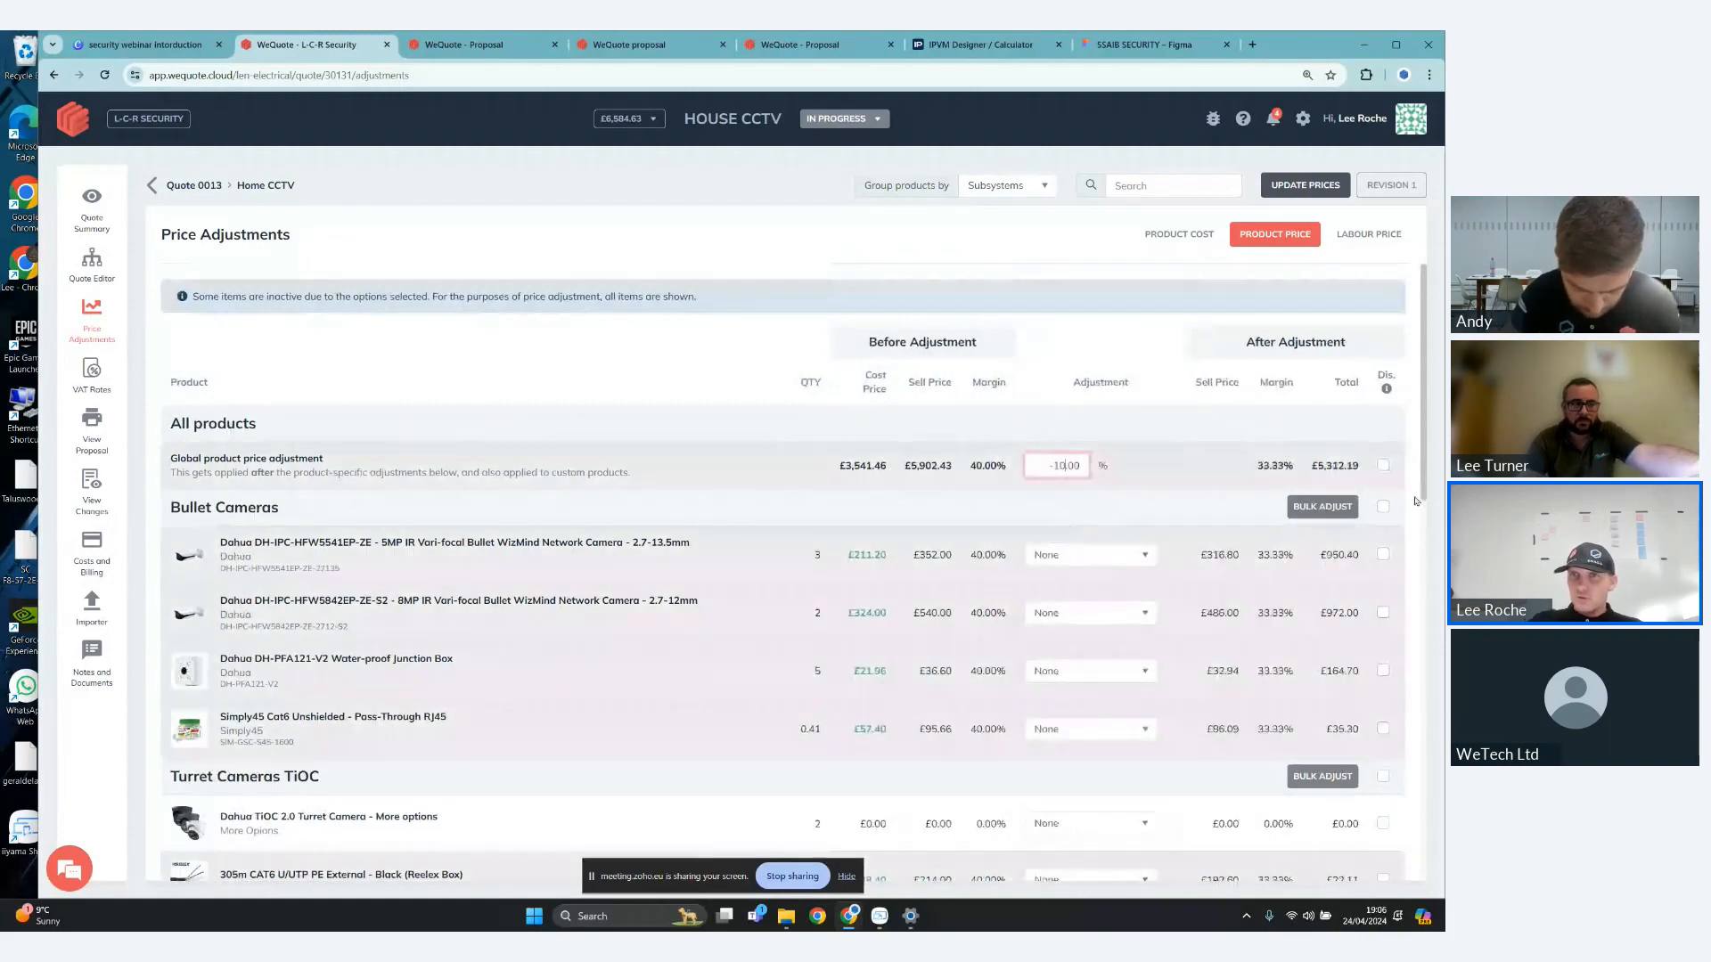
{"action": "left_click", "coordinate": [1383, 465]}
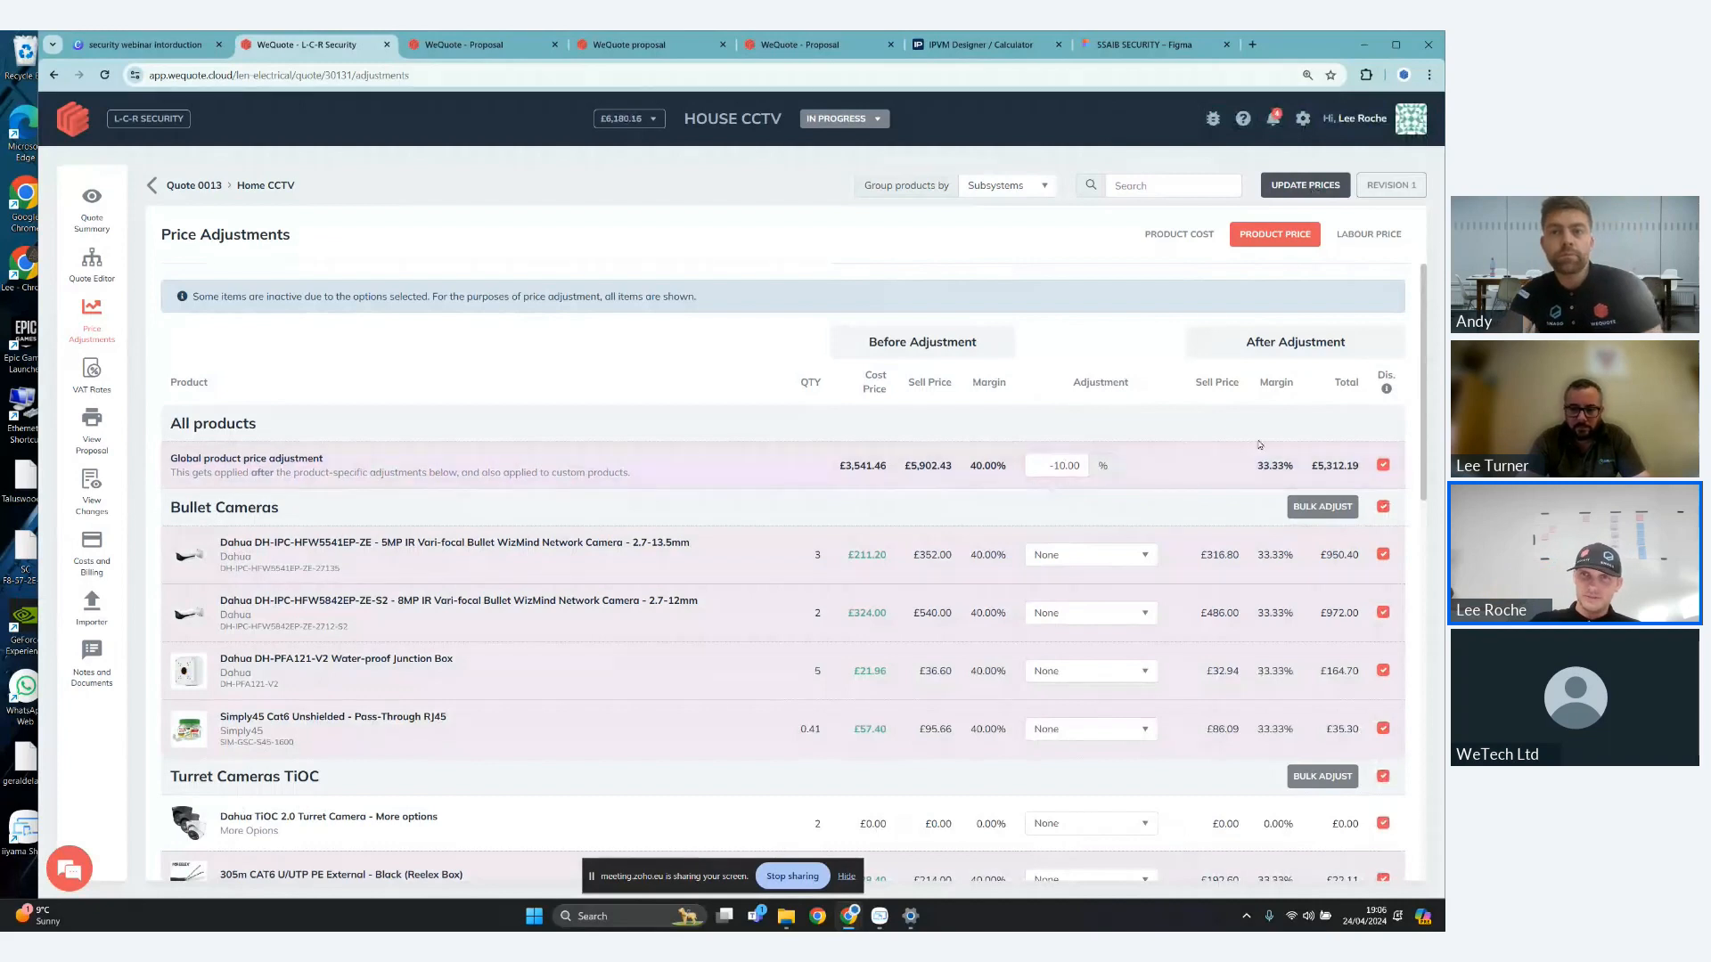
- Clear the global product price adjustment, remove its discount marking and update the prices
{"action": "left_click", "coordinate": [1058, 466]}
{"action": "key", "text": "BackSpace"}
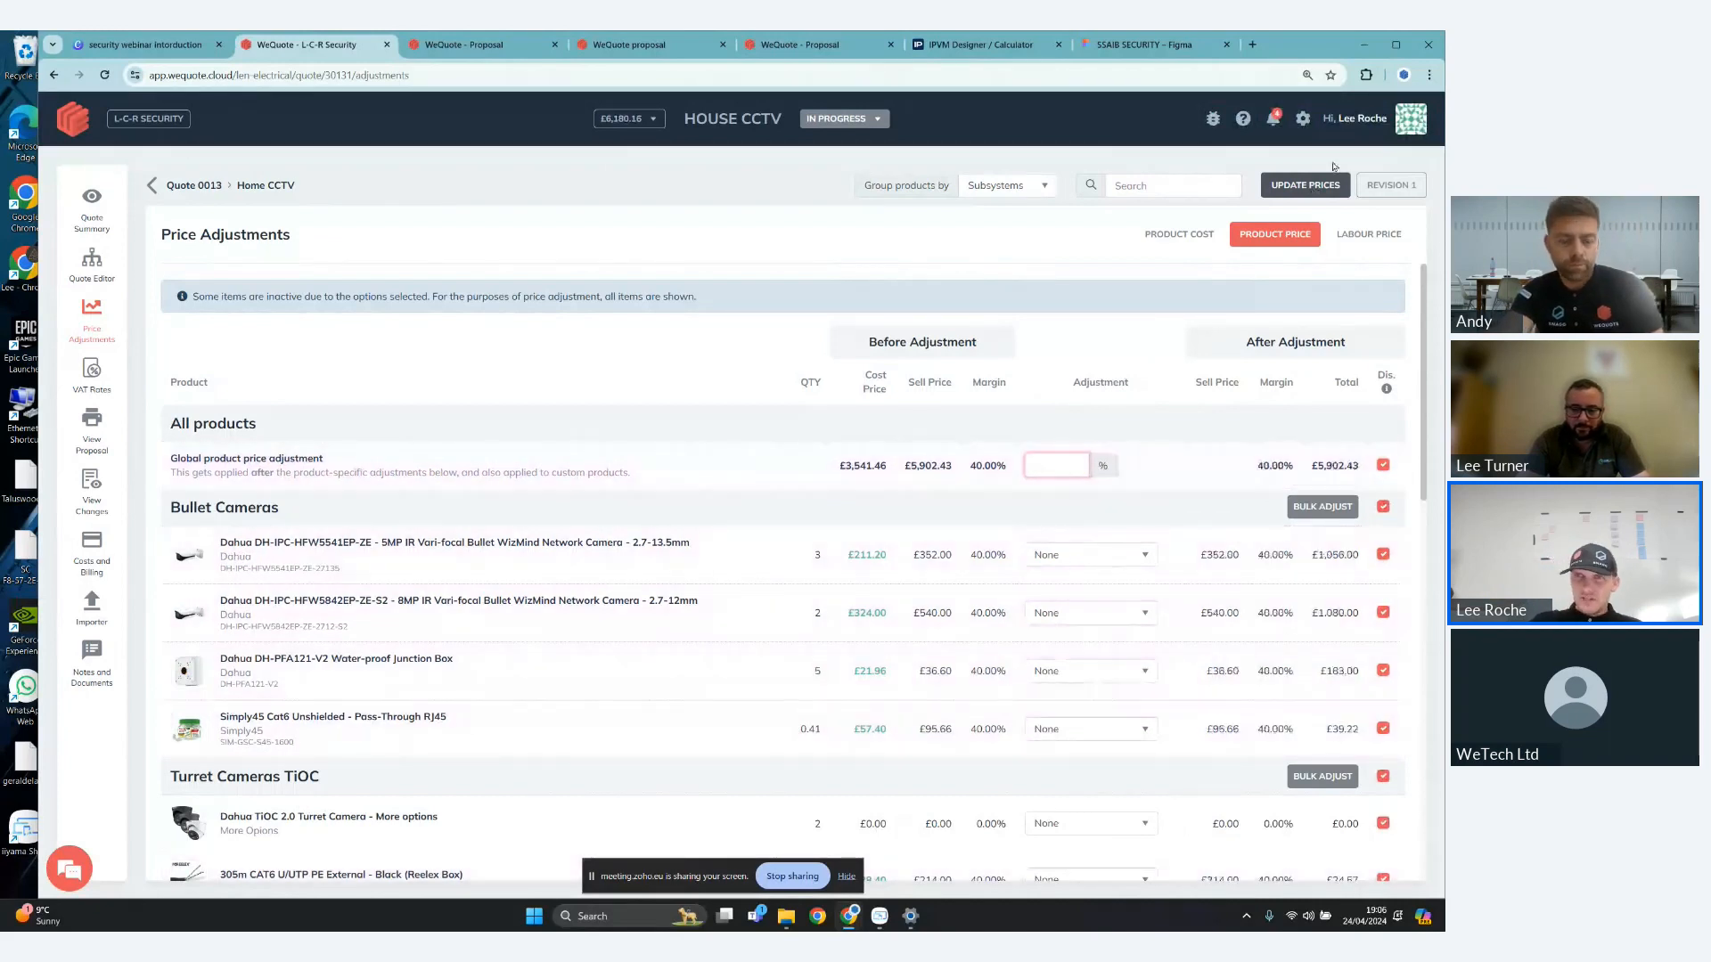
{"action": "left_click", "coordinate": [1317, 189]}
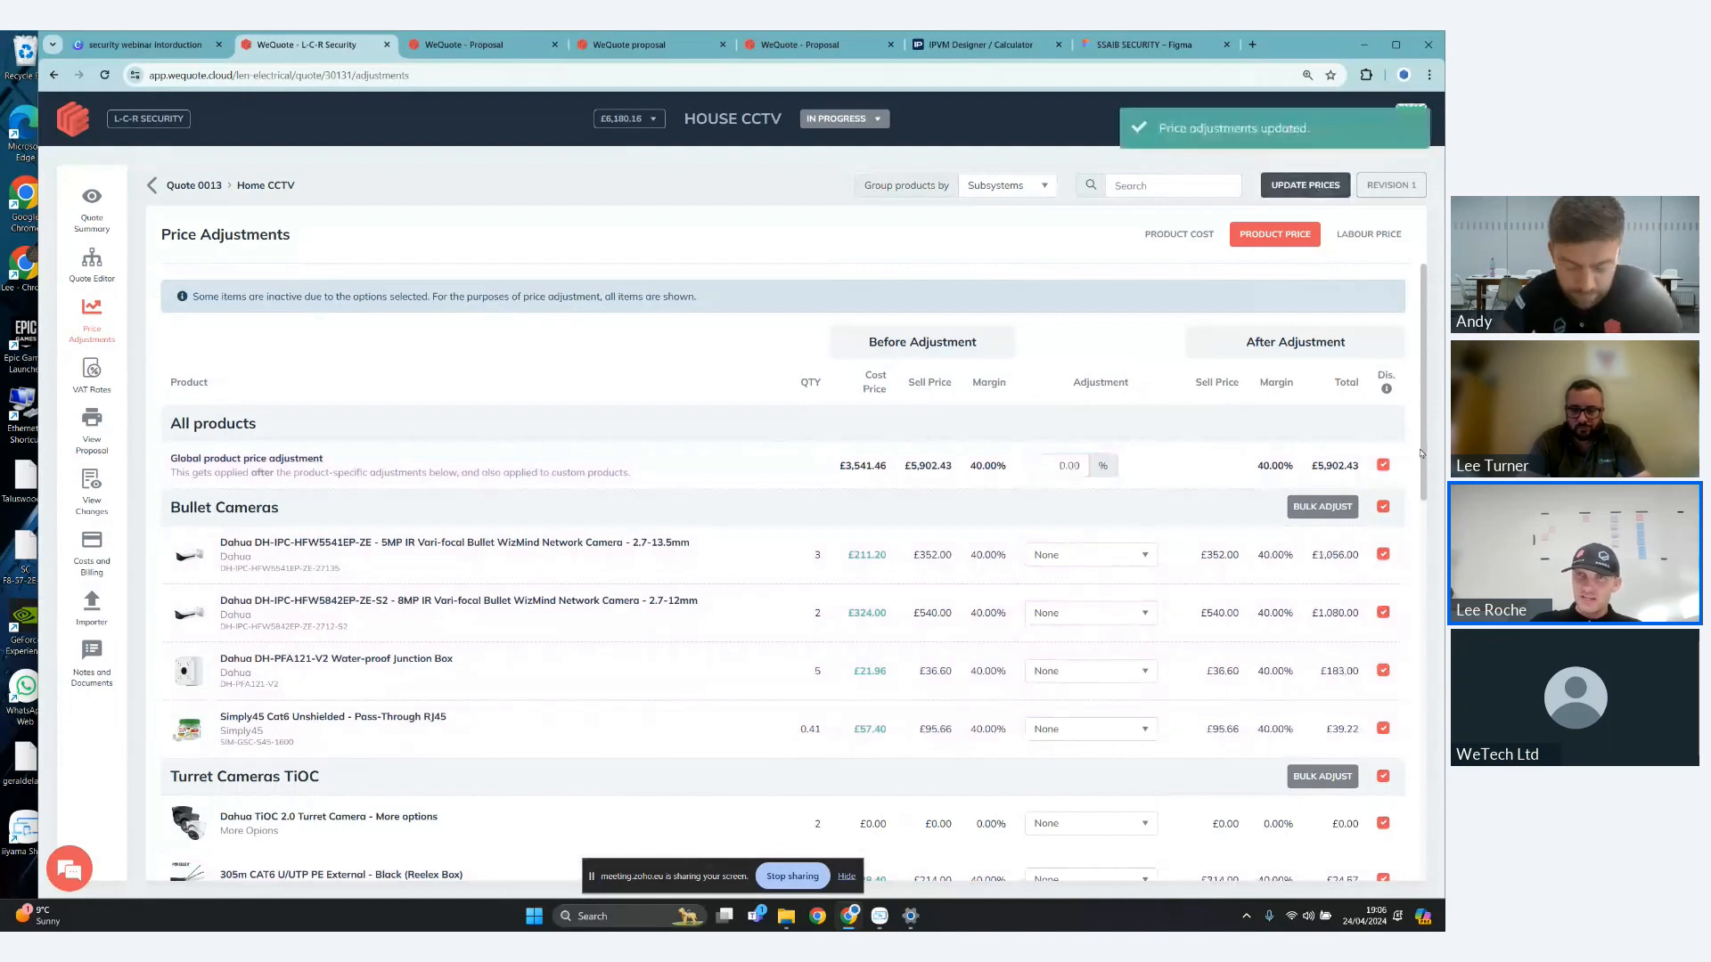
{"action": "left_click", "coordinate": [1317, 192]}
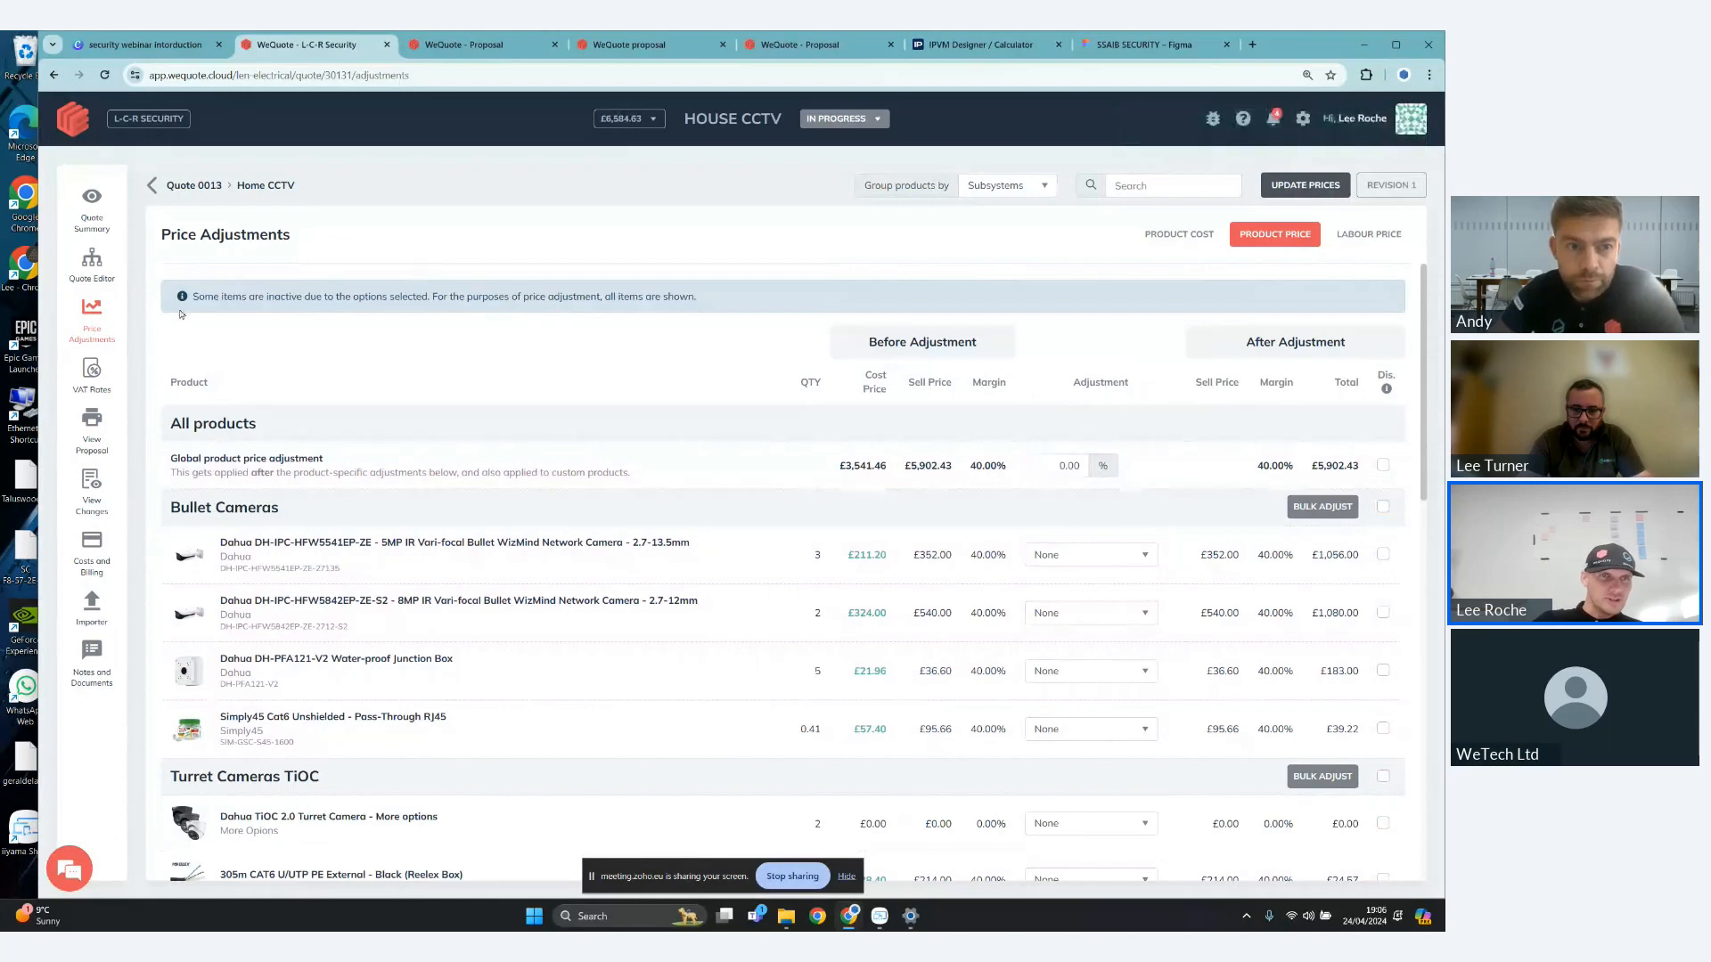
- Open the quote's VAT rates and examine the default, subscription and per-product rates for products and labour
{"action": "left_click", "coordinate": [105, 381]}
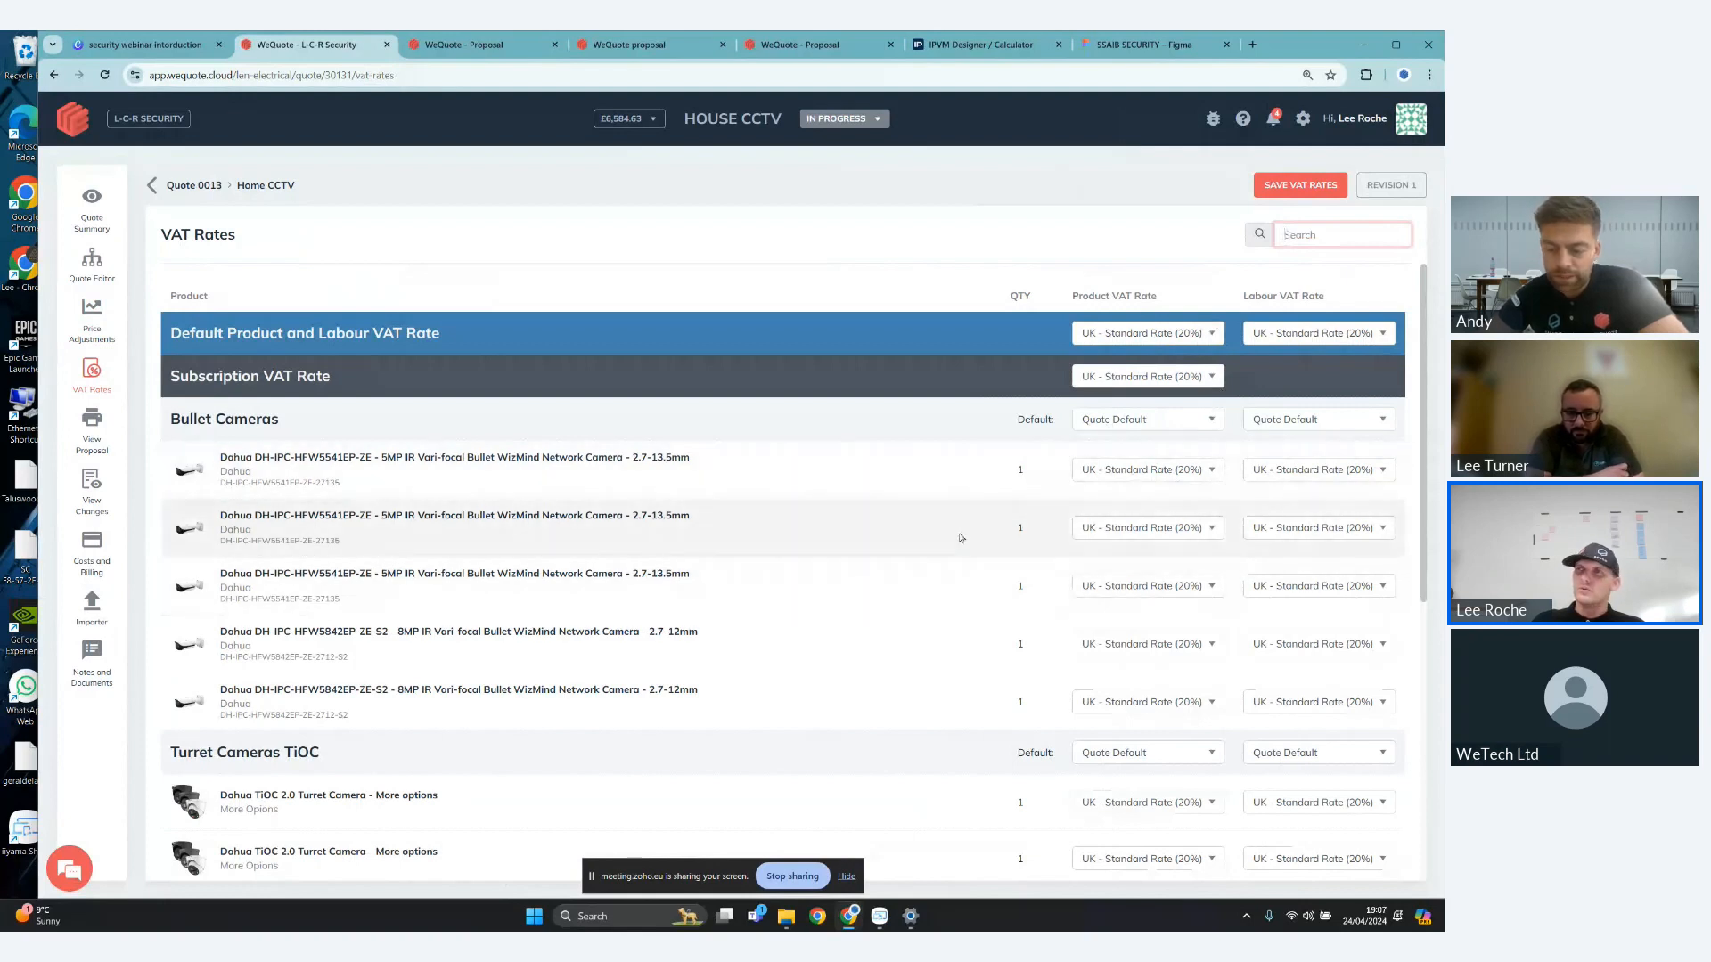
{"action": "scroll", "coordinate": [961, 538], "scroll_direction": "down", "scroll_amount": 1}
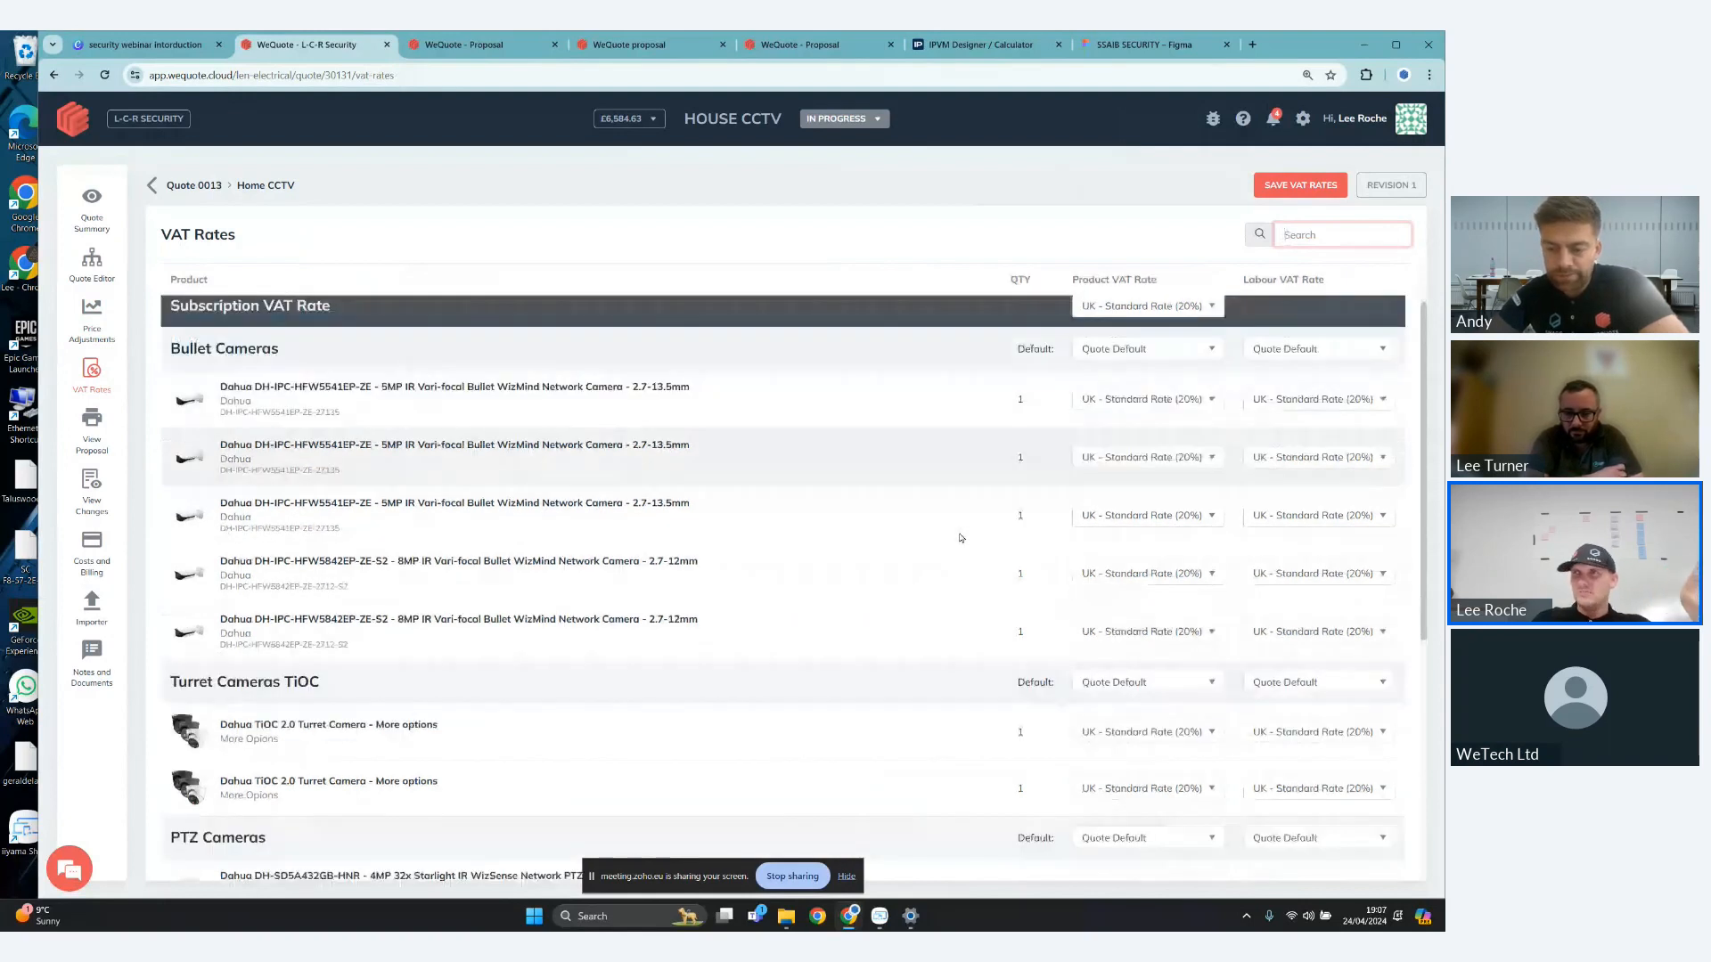
{"action": "scroll", "coordinate": [961, 538], "scroll_direction": "up", "scroll_amount": 1}
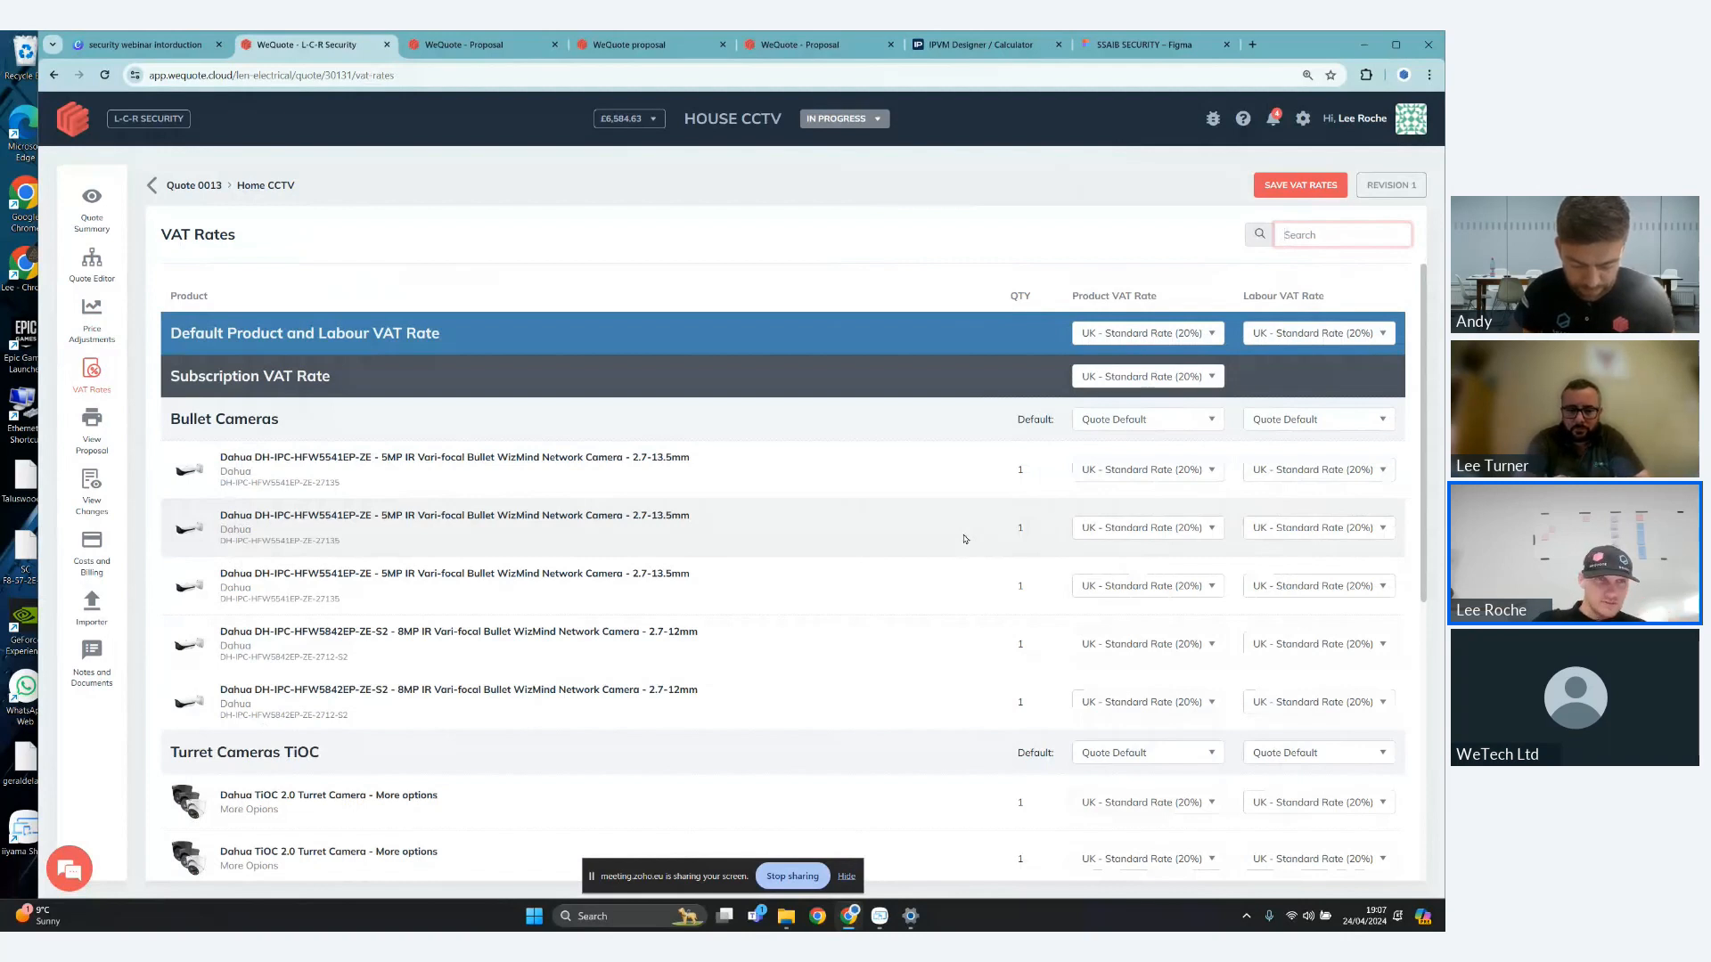
- Open the quote's proposal view and start creating a proposal with the VSS SSAIB template
{"action": "left_click", "coordinate": [93, 417]}
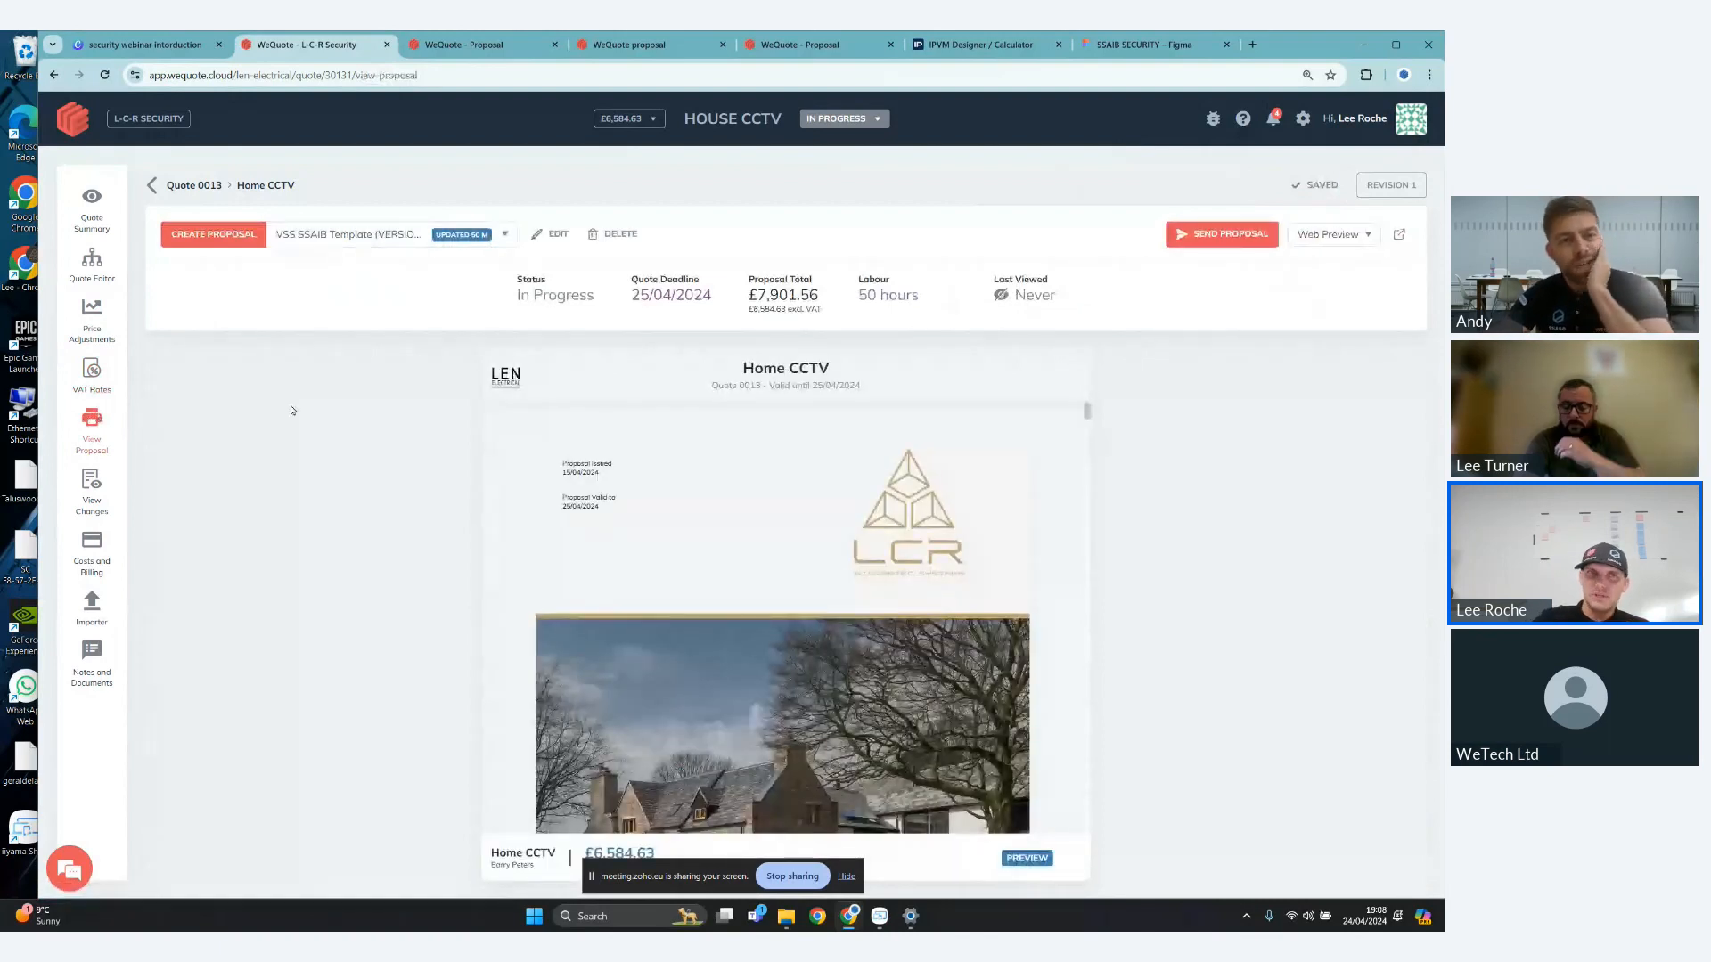
{"action": "left_click", "coordinate": [202, 243]}
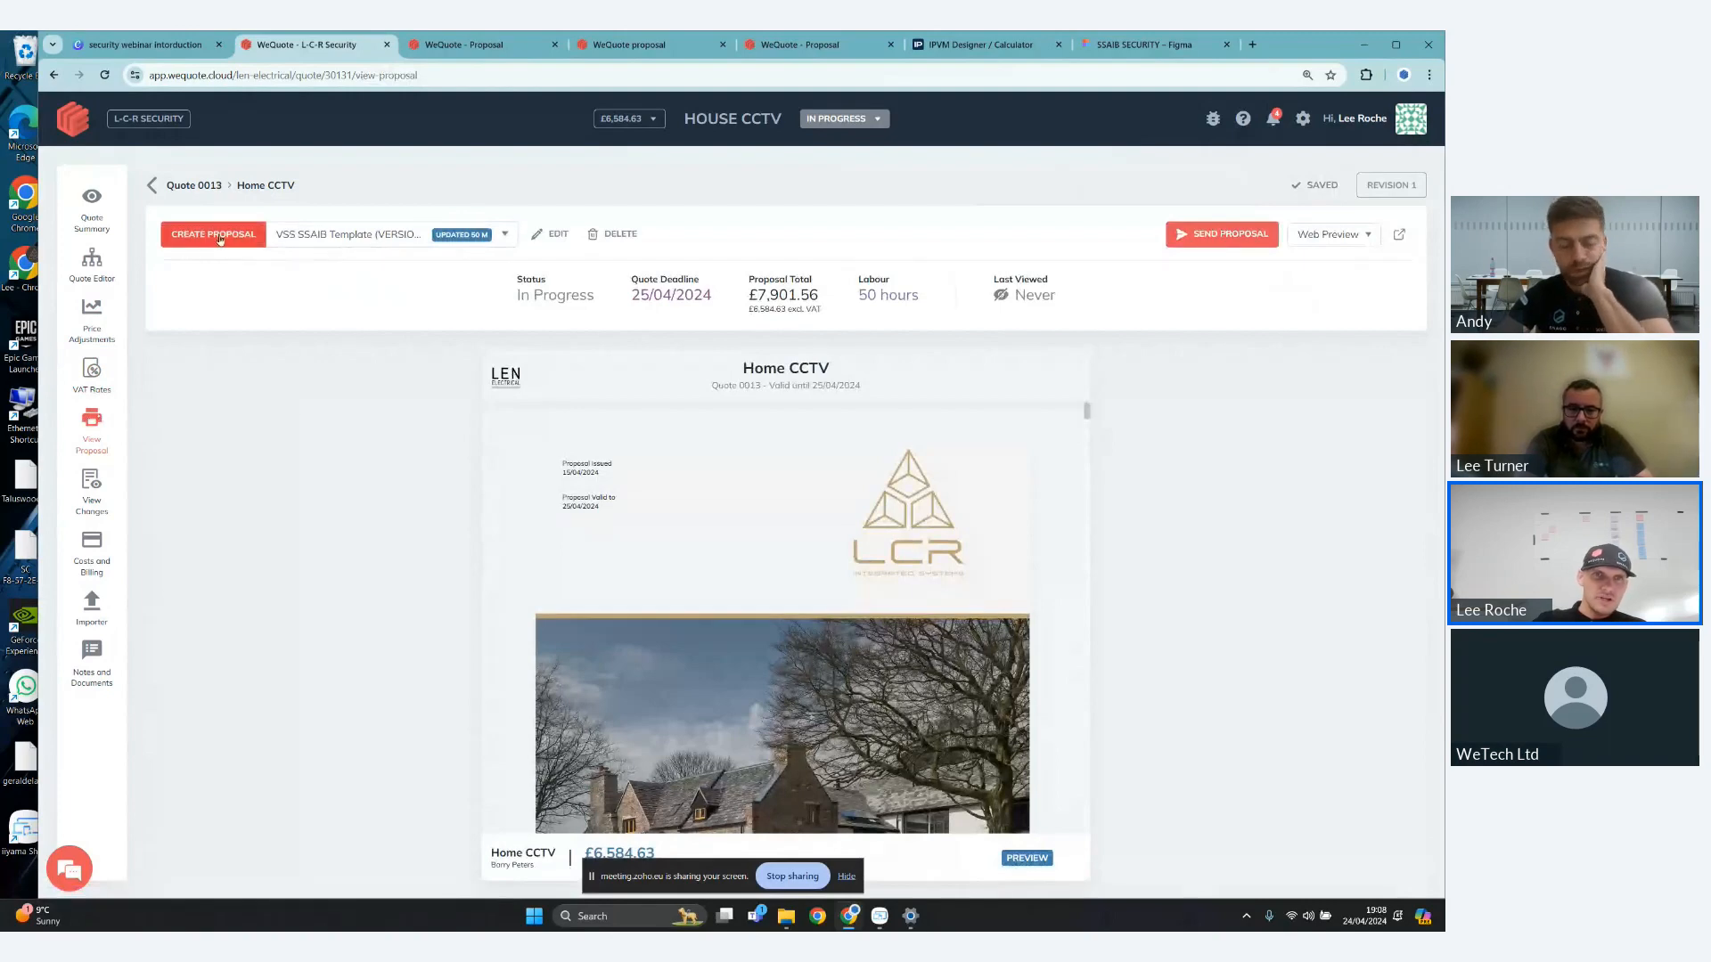
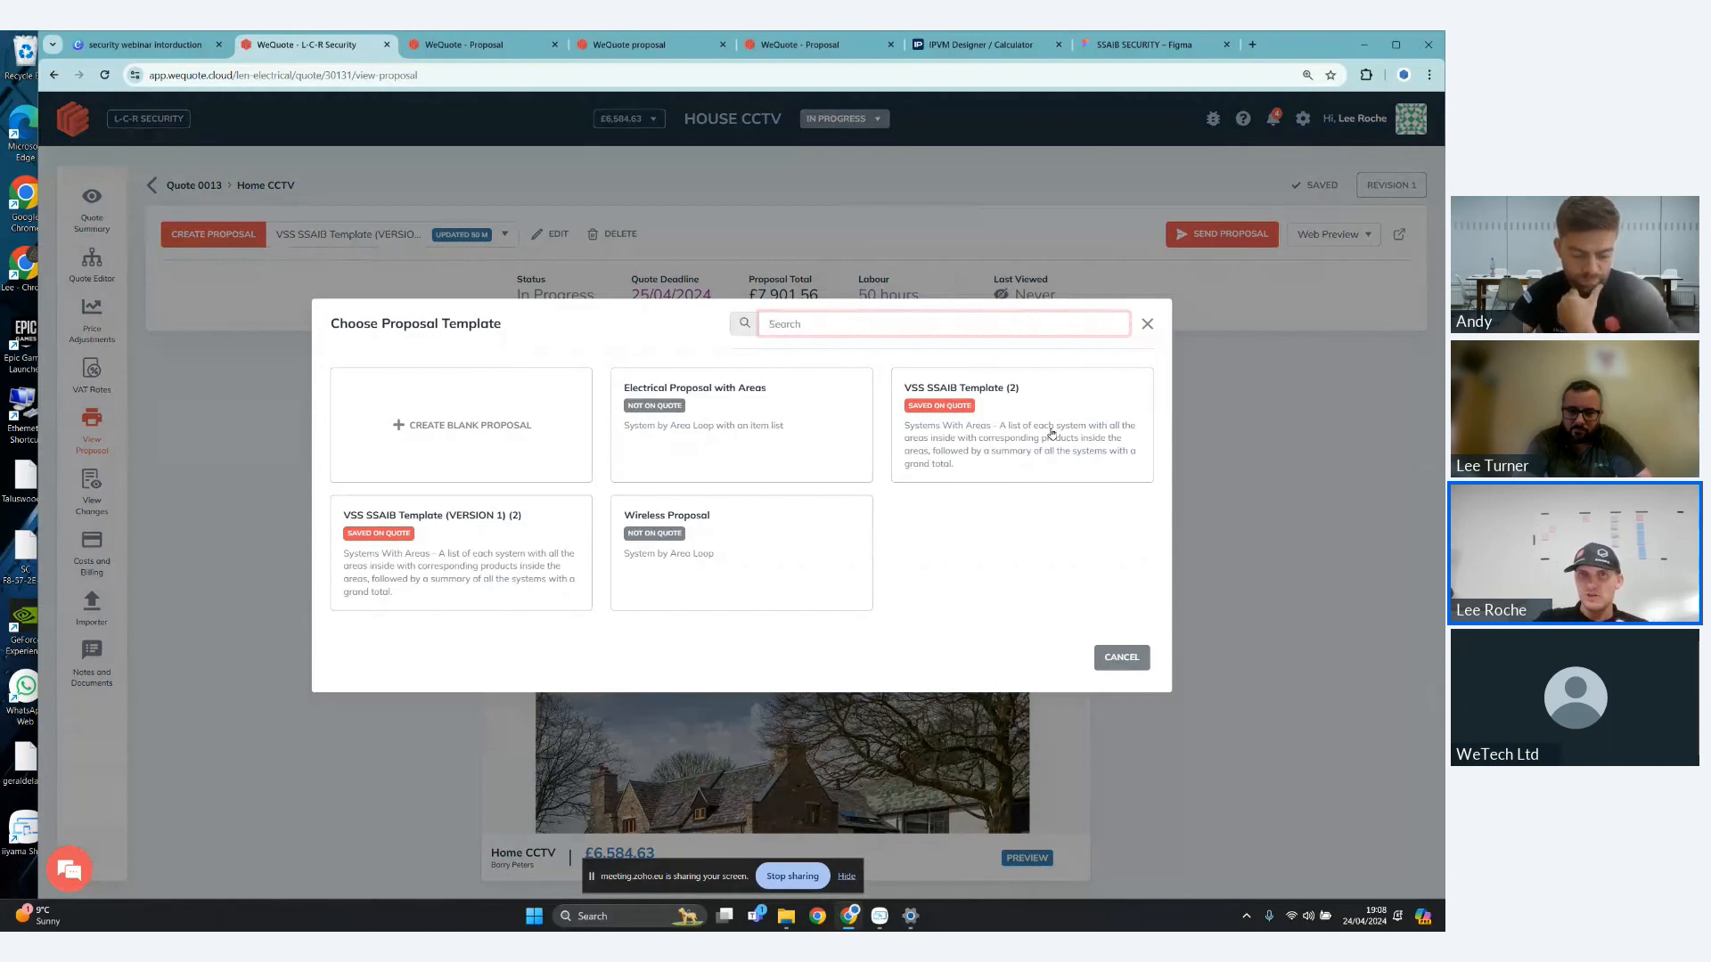
- Dismiss the proposal template choice, open the existing proposal's web preview and examine its cover page and company banner
{"action": "left_click", "coordinate": [1150, 327]}
{"action": "left_click", "coordinate": [1399, 235]}
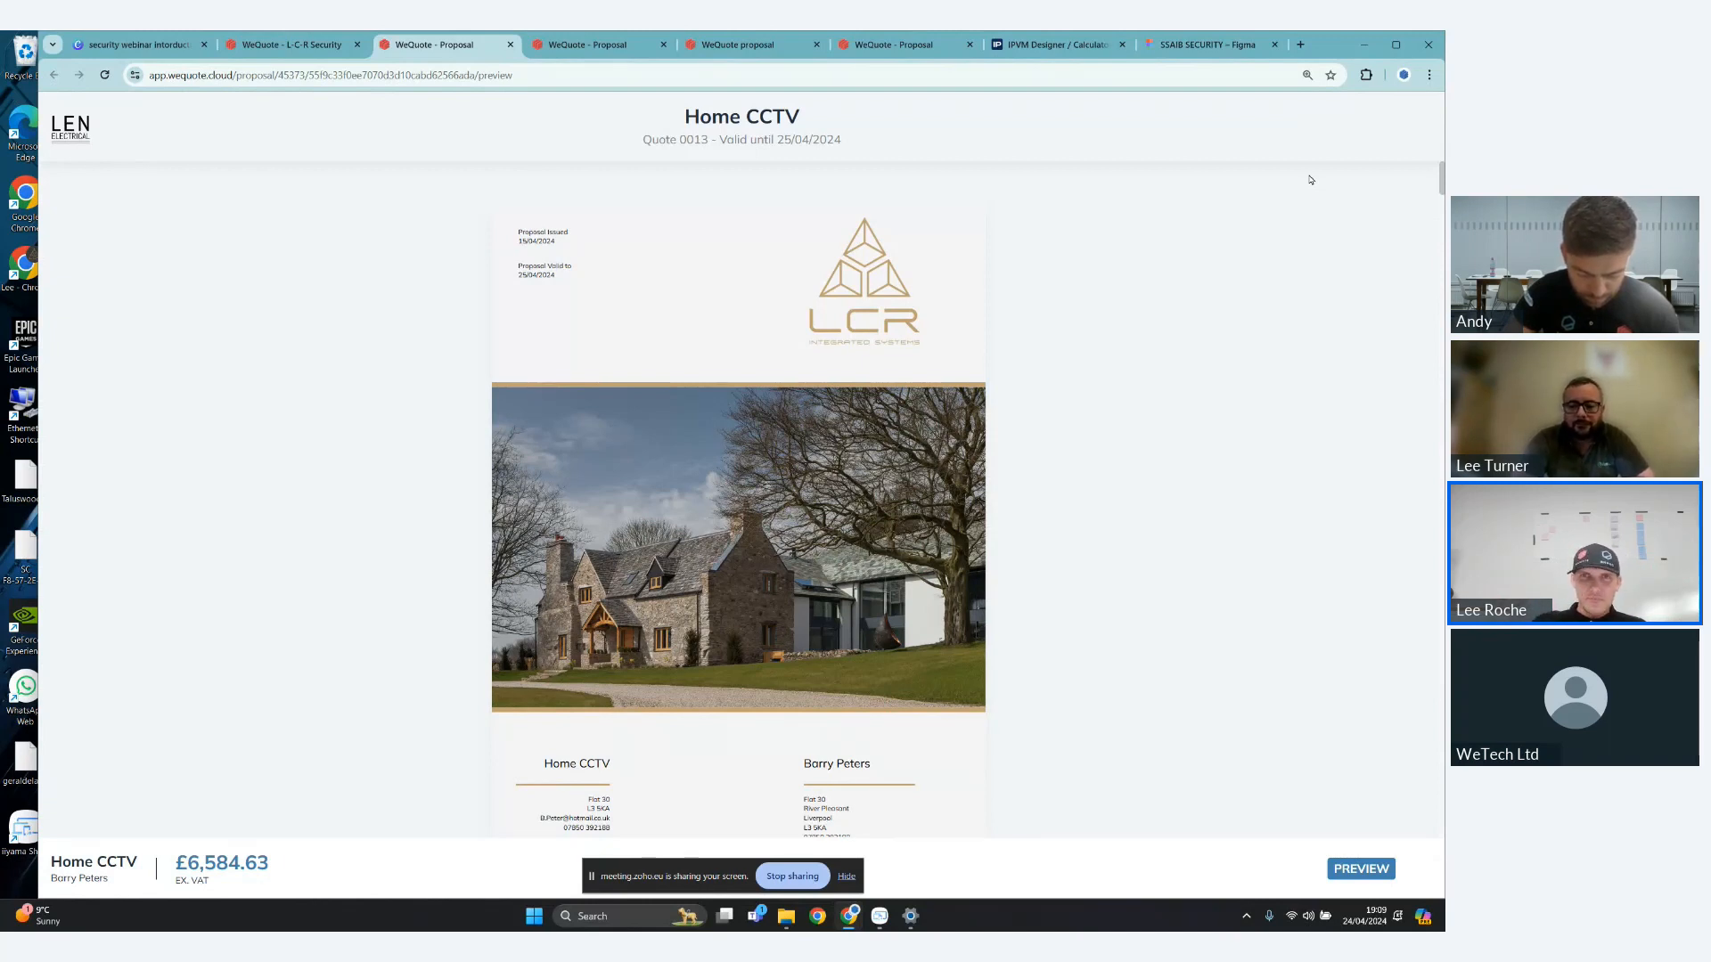
{"action": "scroll", "coordinate": [1062, 290], "scroll_direction": "down", "scroll_amount": 1}
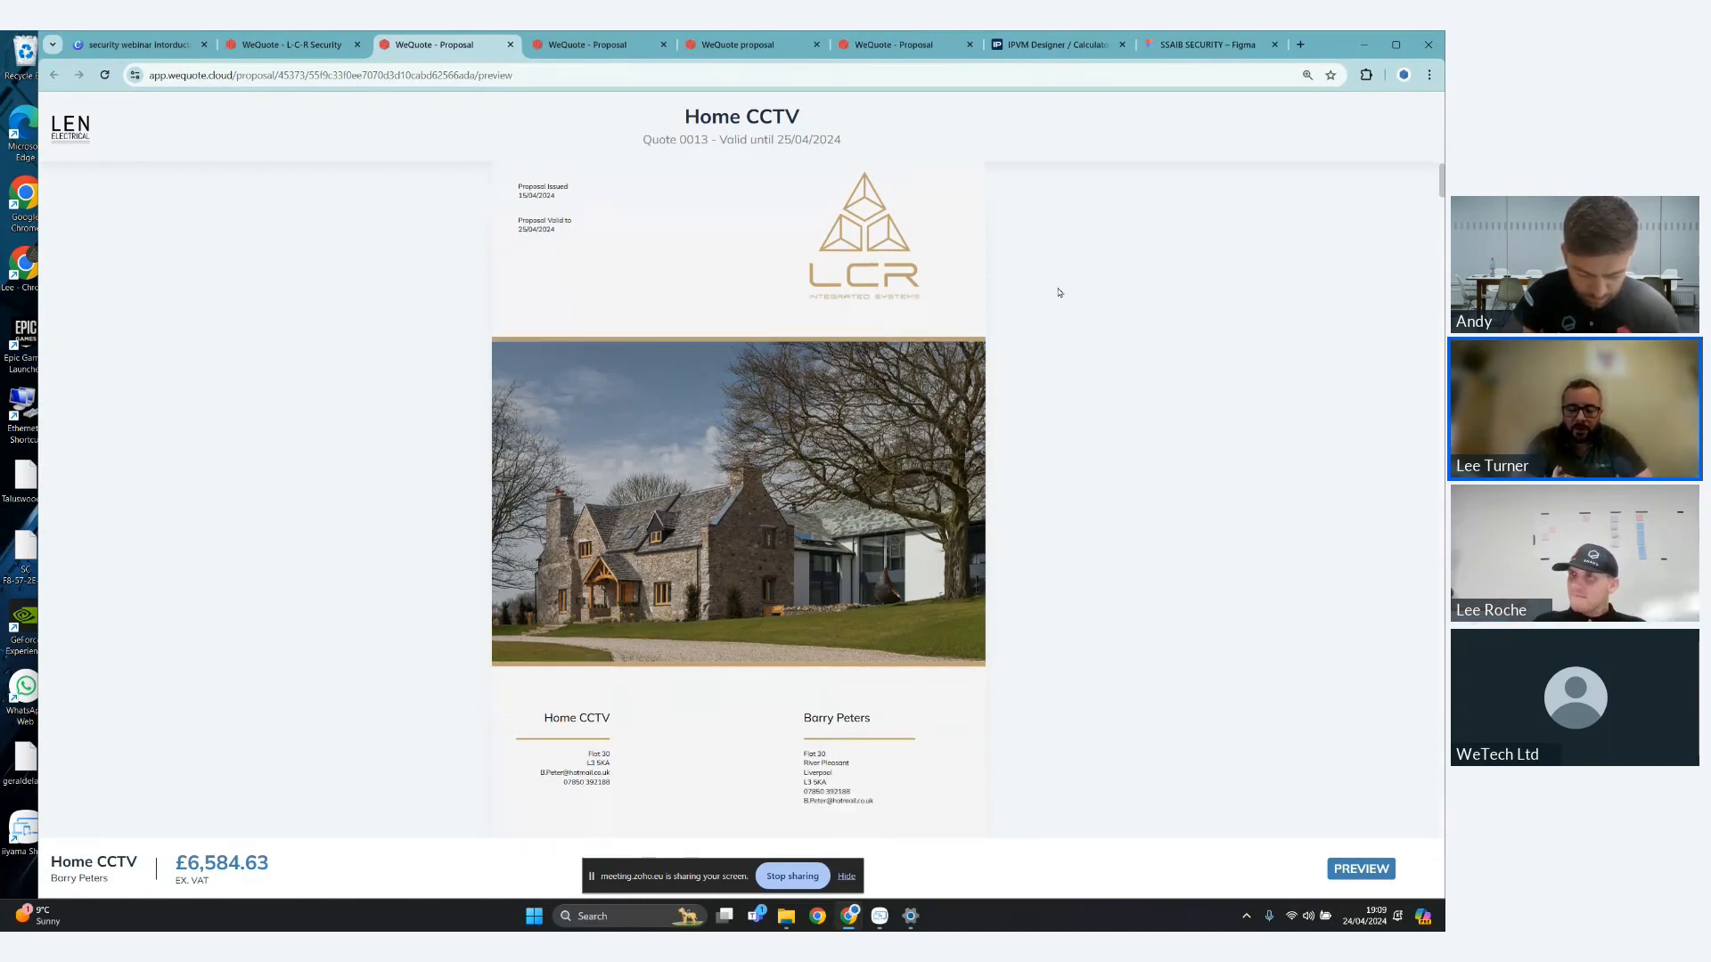
{"action": "scroll", "coordinate": [1065, 303], "scroll_direction": "down", "scroll_amount": 1}
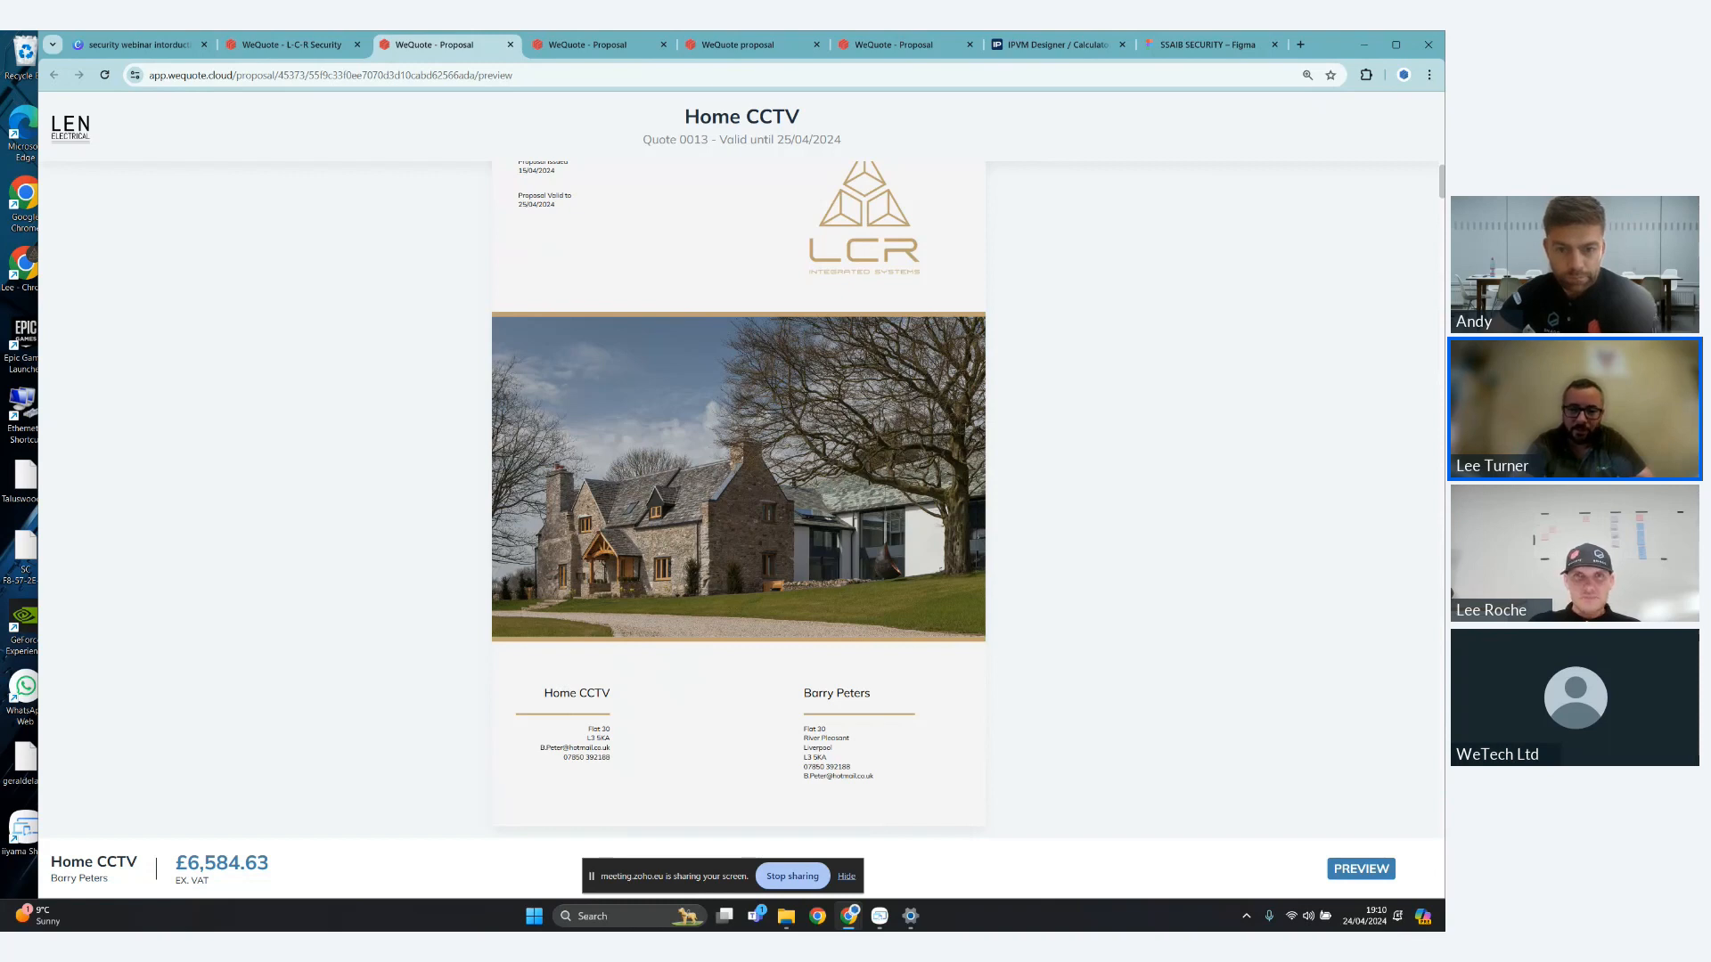
{"action": "scroll", "coordinate": [813, 385], "scroll_direction": "down", "scroll_amount": 1}
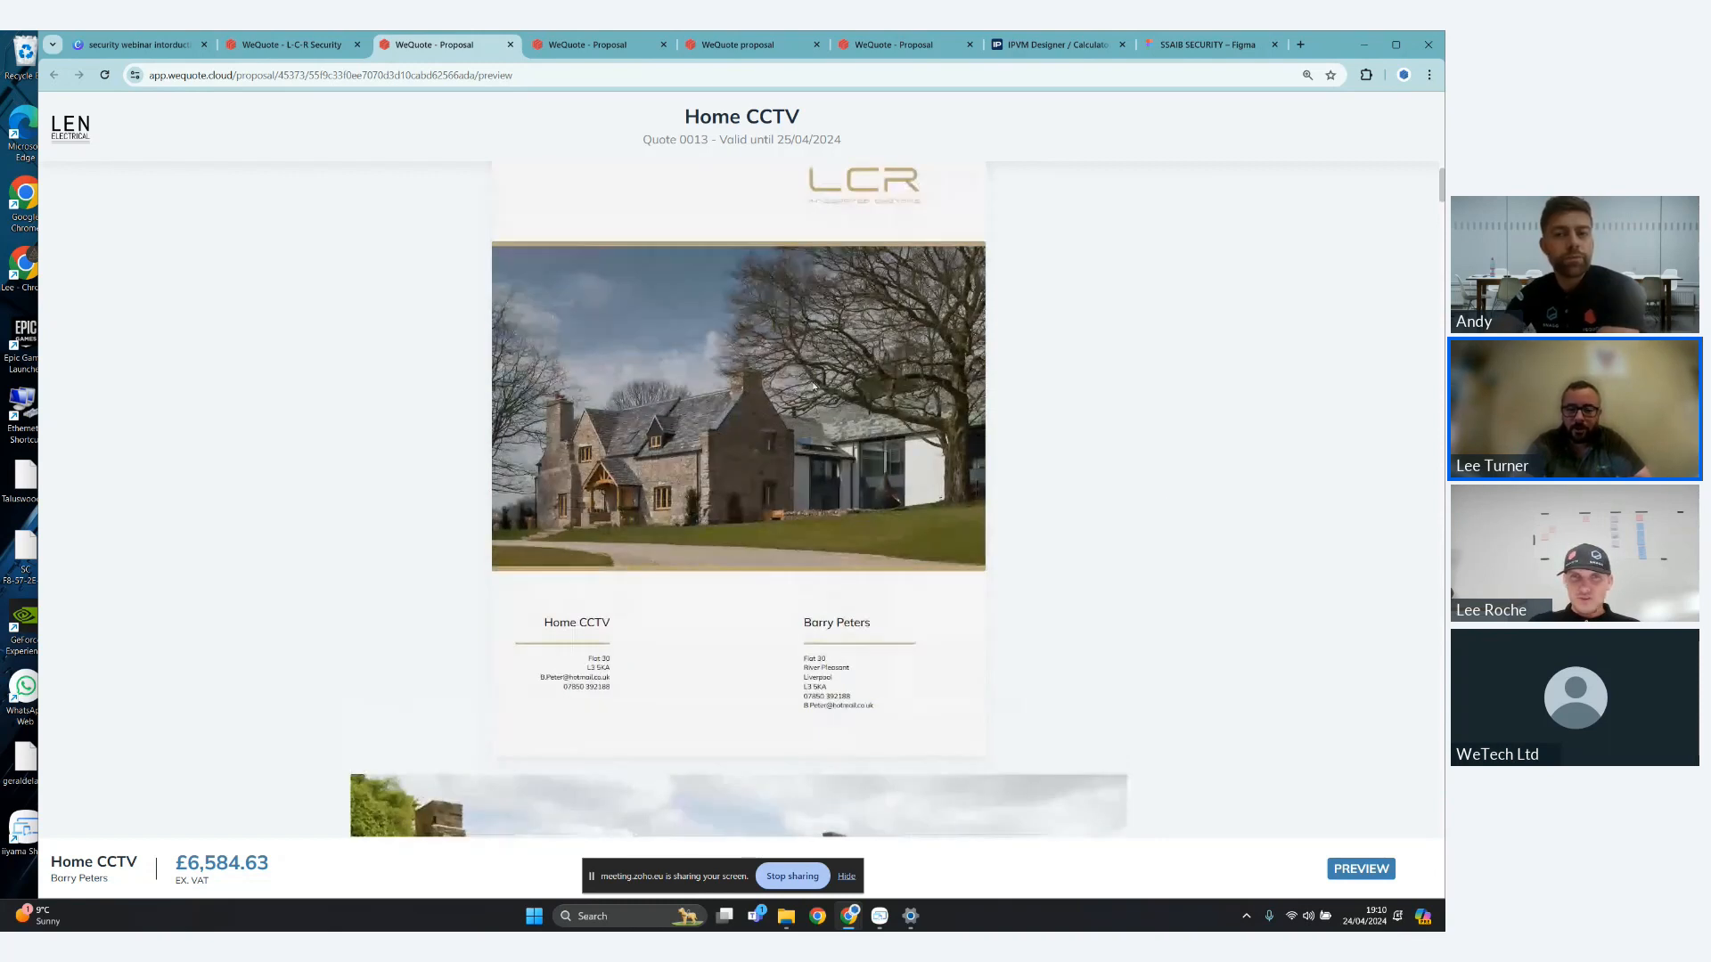
{"action": "scroll", "coordinate": [855, 397], "scroll_direction": "down", "scroll_amount": 1}
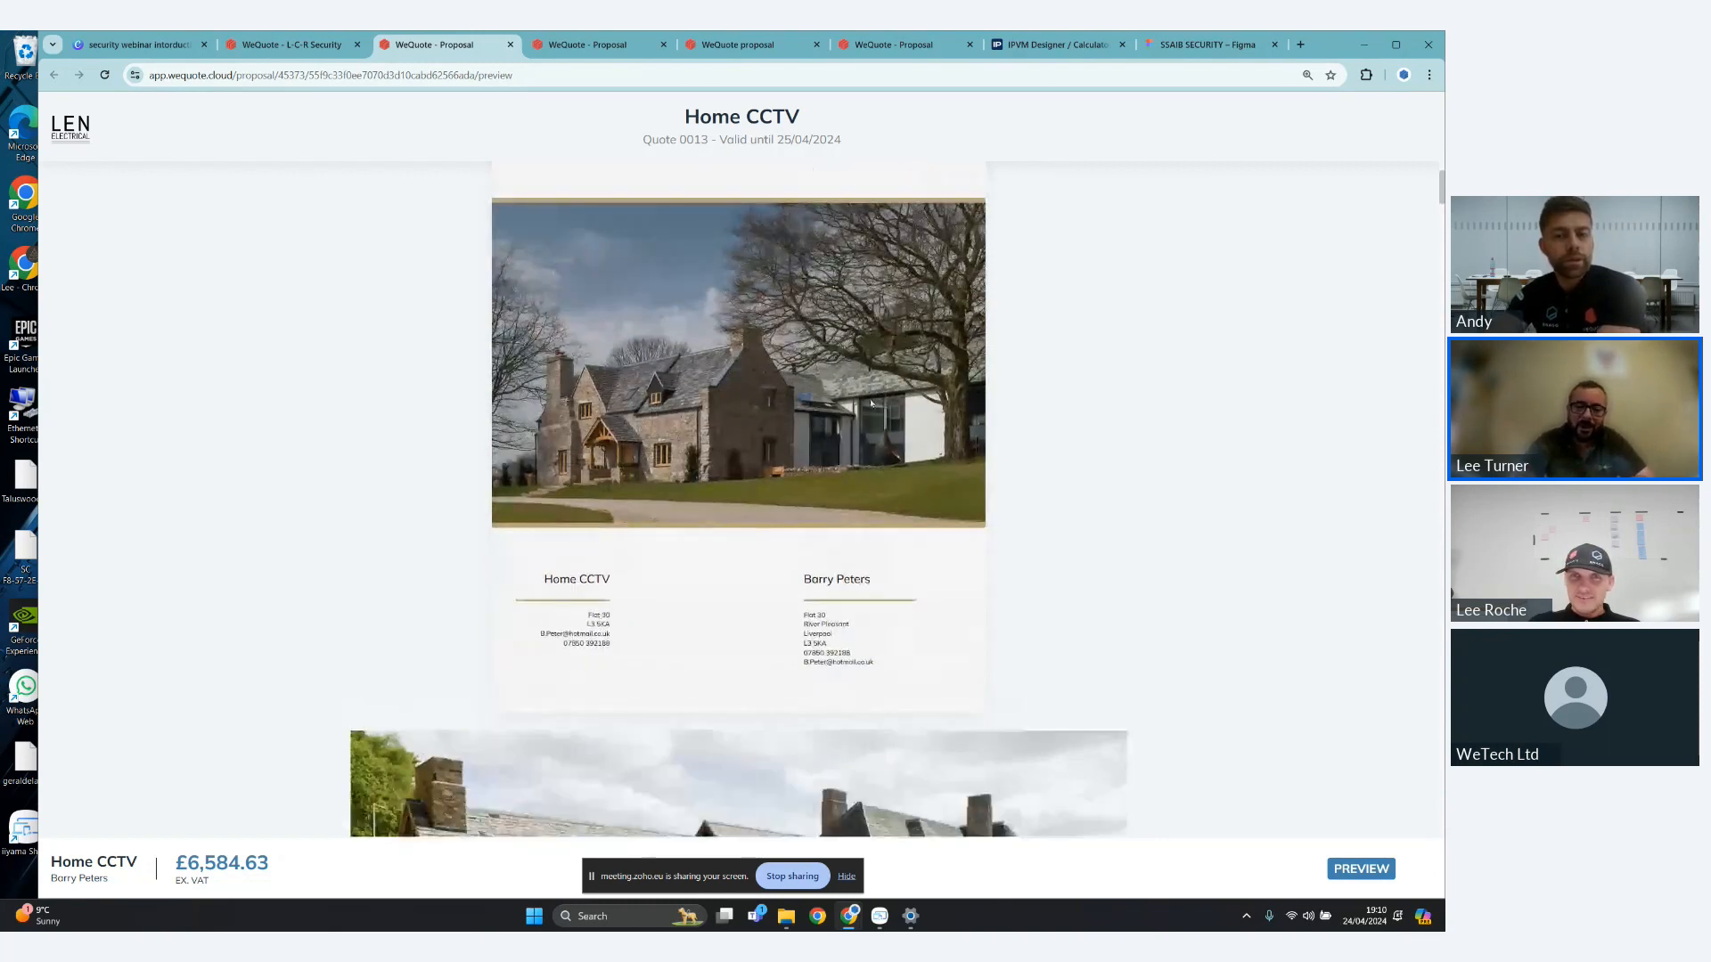
{"action": "scroll", "coordinate": [1065, 443], "scroll_direction": "down", "scroll_amount": 5}
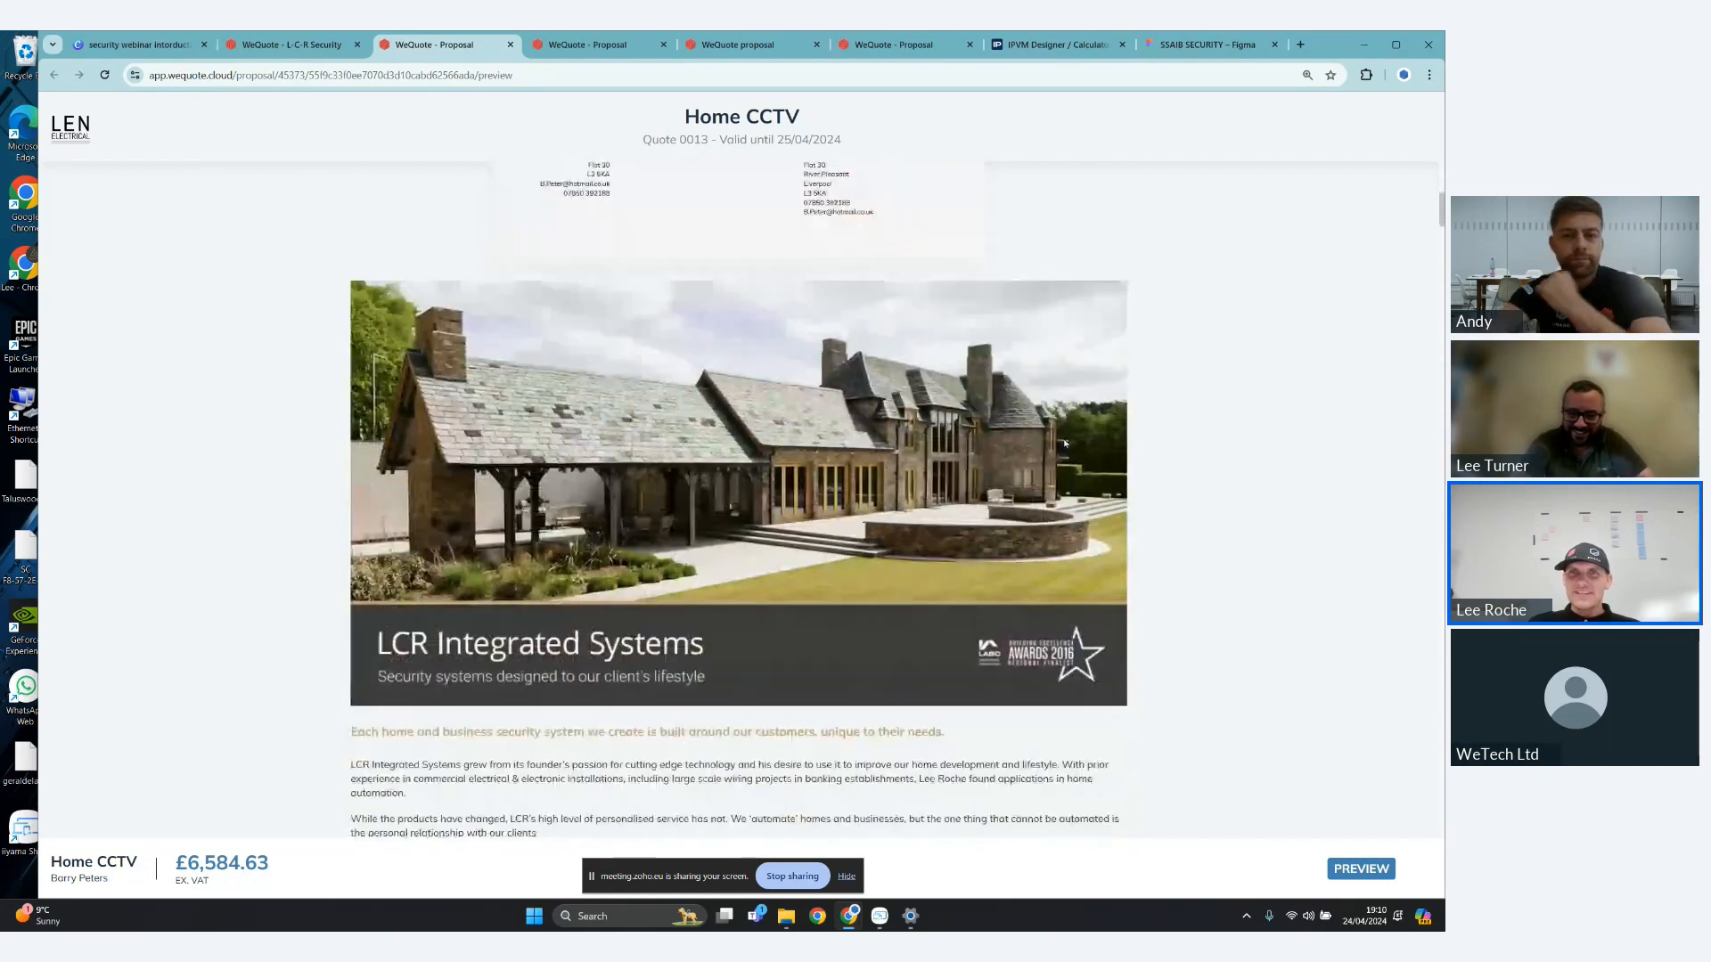
{"action": "scroll", "coordinate": [1034, 463], "scroll_direction": "down", "scroll_amount": 2}
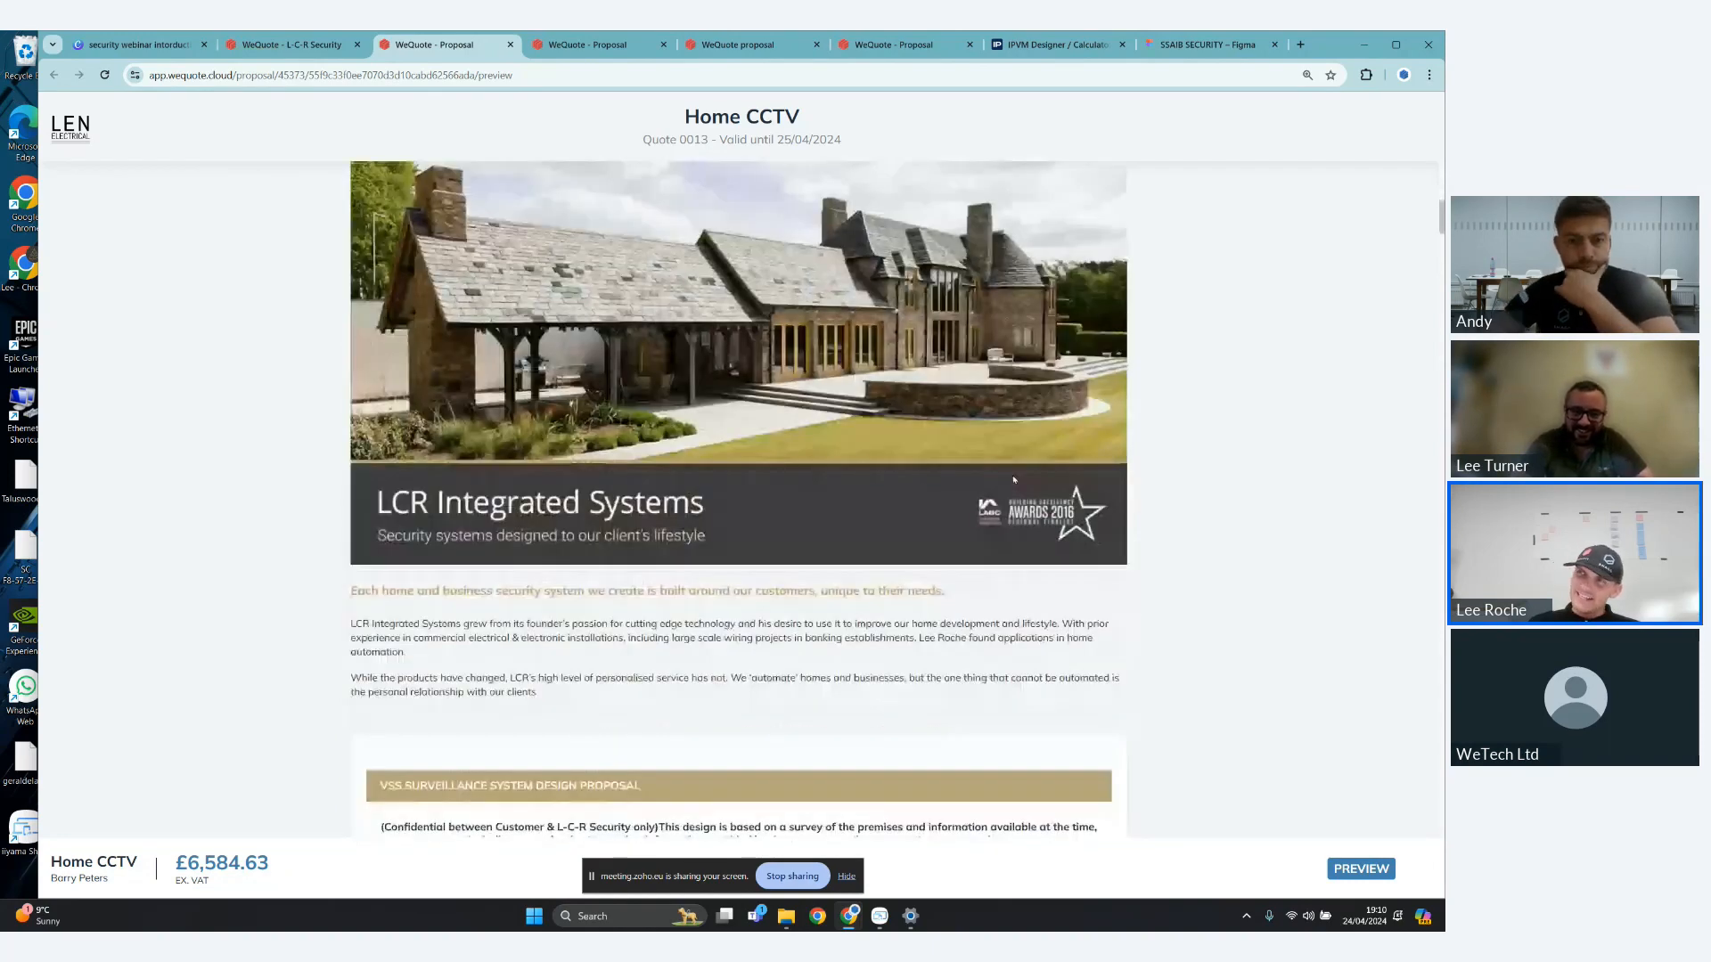
{"action": "scroll", "coordinate": [1013, 479], "scroll_direction": "up", "scroll_amount": 6}
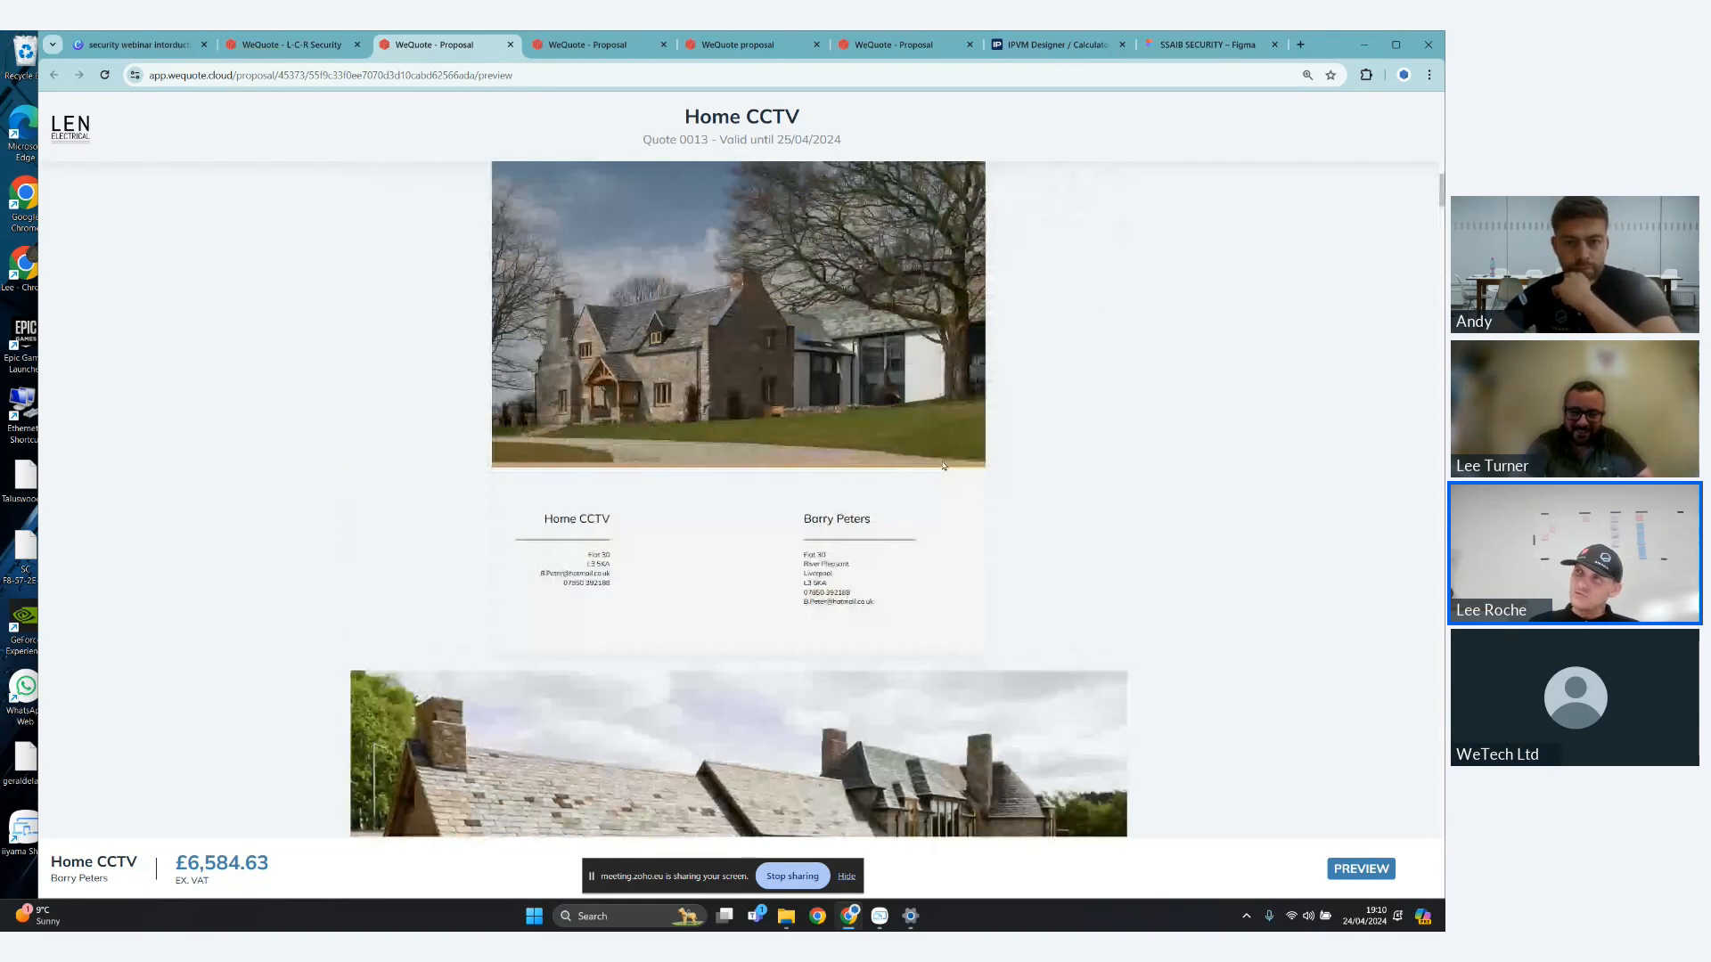
{"action": "scroll", "coordinate": [949, 473], "scroll_direction": "up", "scroll_amount": 3}
{"action": "scroll", "coordinate": [959, 486], "scroll_direction": "down", "scroll_amount": 3}
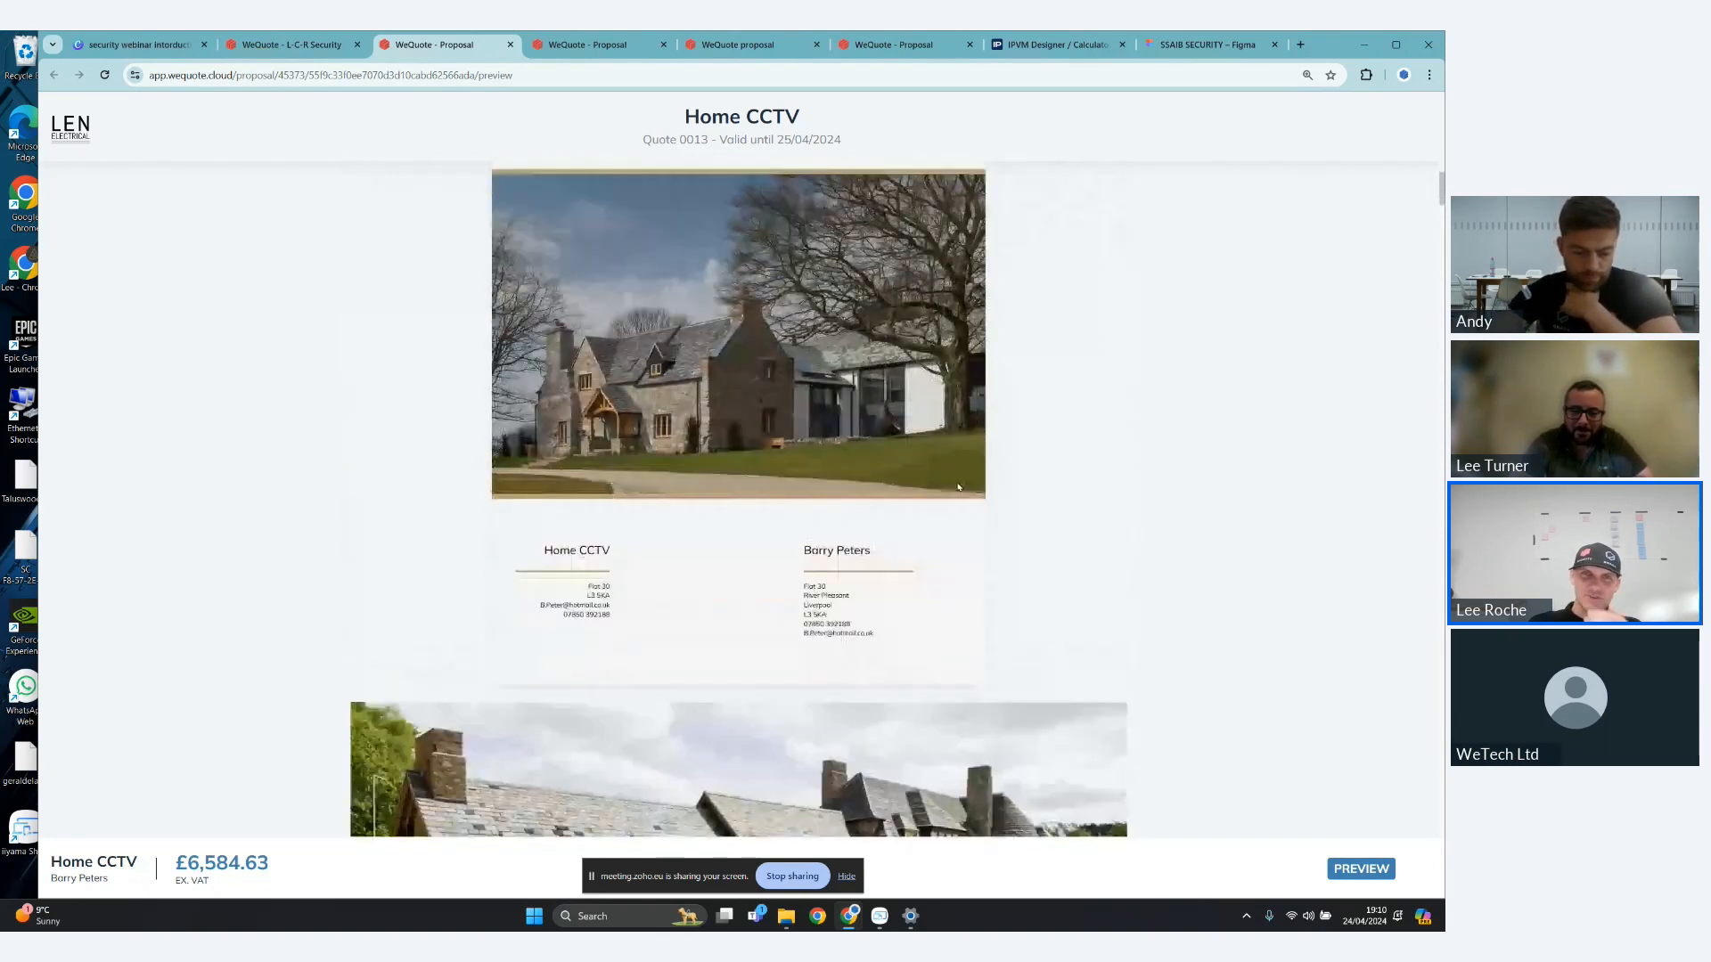
{"action": "scroll", "coordinate": [959, 486], "scroll_direction": "down", "scroll_amount": 3}
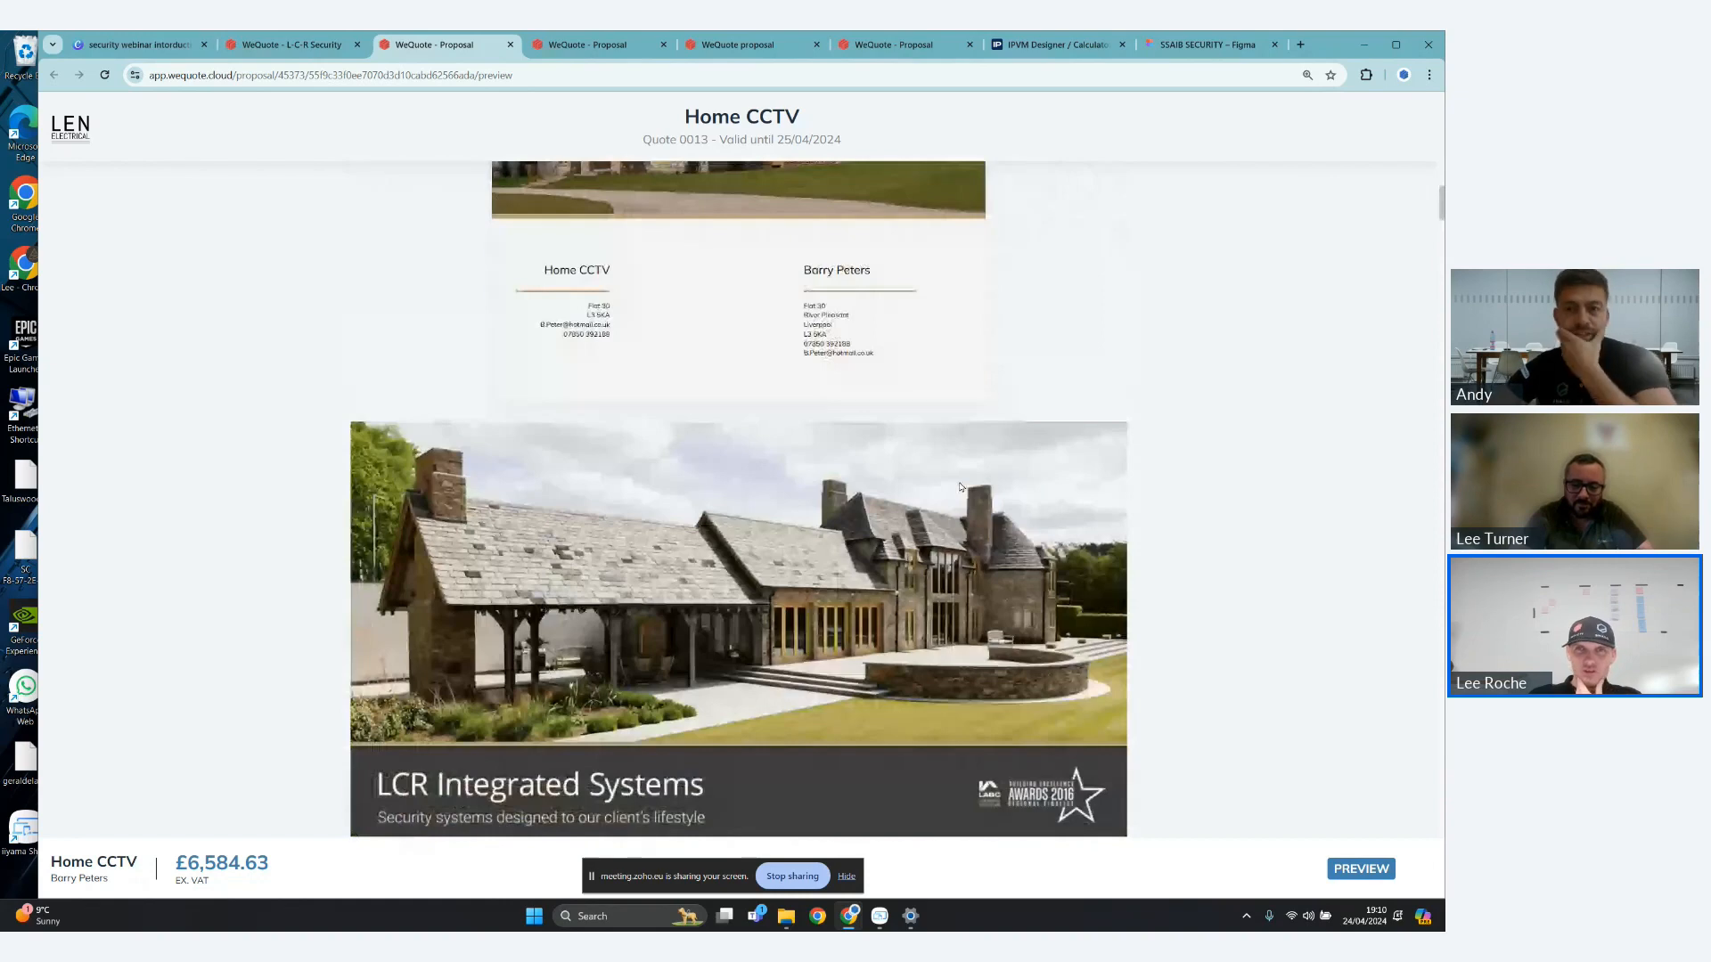
{"action": "scroll", "coordinate": [960, 487], "scroll_direction": "up", "scroll_amount": 7}
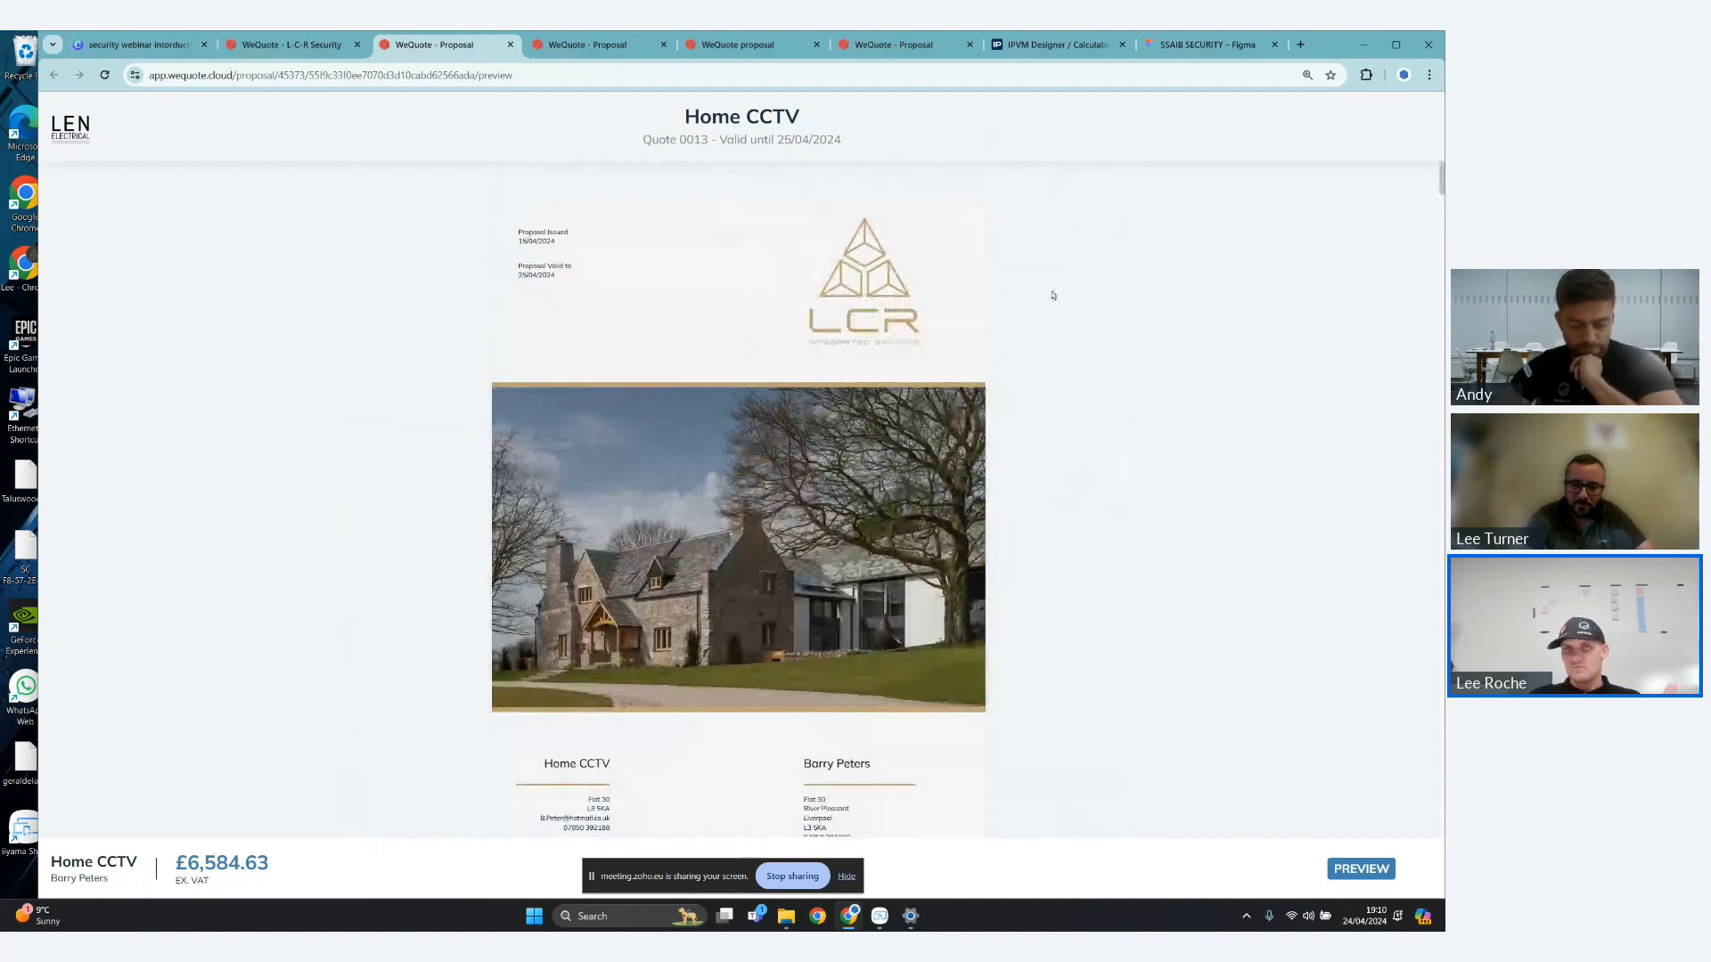
- Examine the preview from the cover page through the LCR Integrated Systems introduction, and highlight the ex-VAT total in the footer
{"action": "scroll", "coordinate": [1013, 314], "scroll_direction": "down", "scroll_amount": 1}
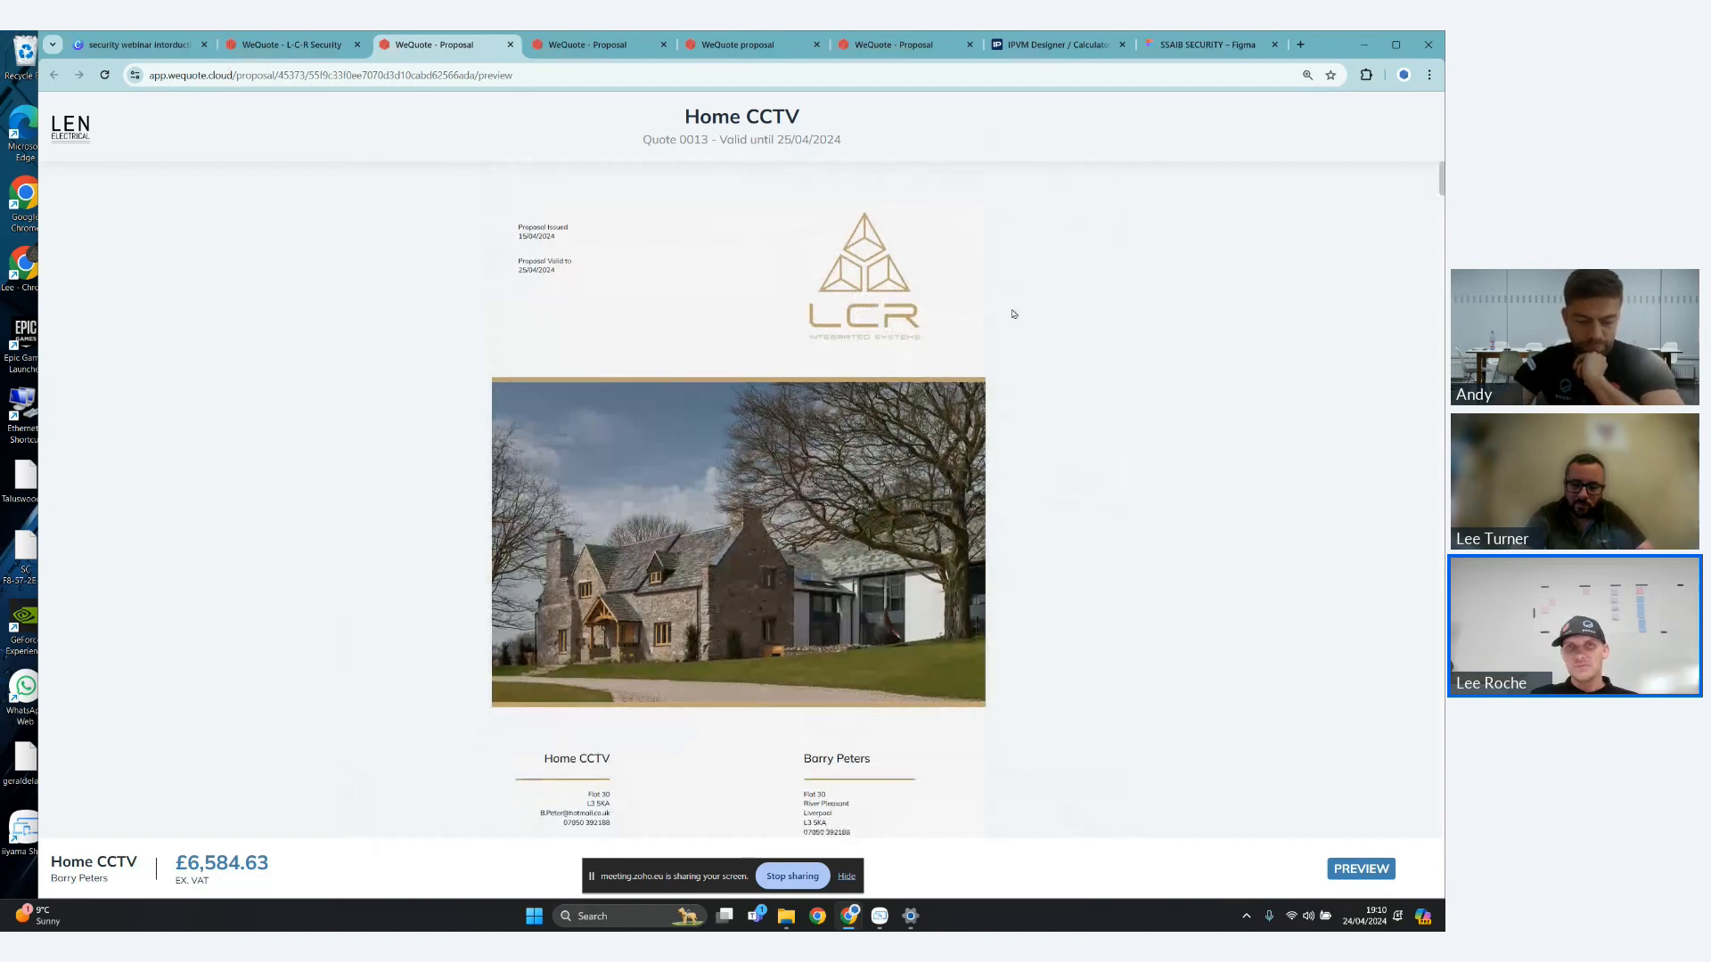
{"action": "scroll", "coordinate": [1013, 314], "scroll_direction": "down", "scroll_amount": 2}
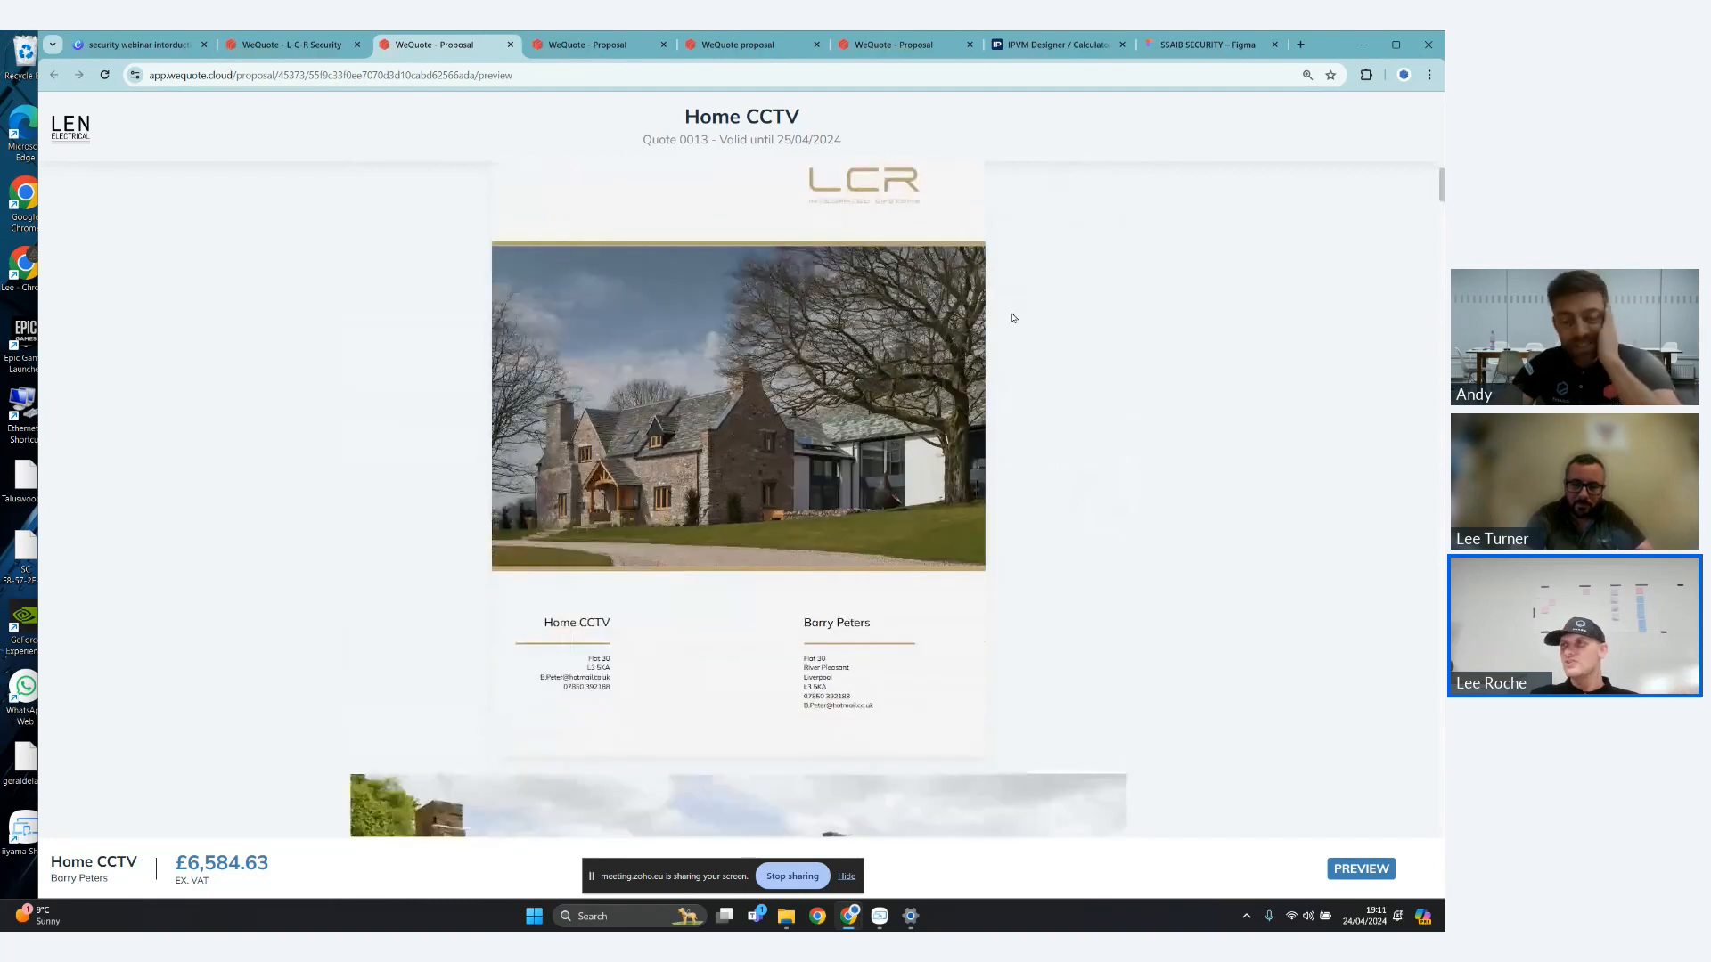
{"action": "scroll", "coordinate": [1013, 319], "scroll_direction": "down", "scroll_amount": 2}
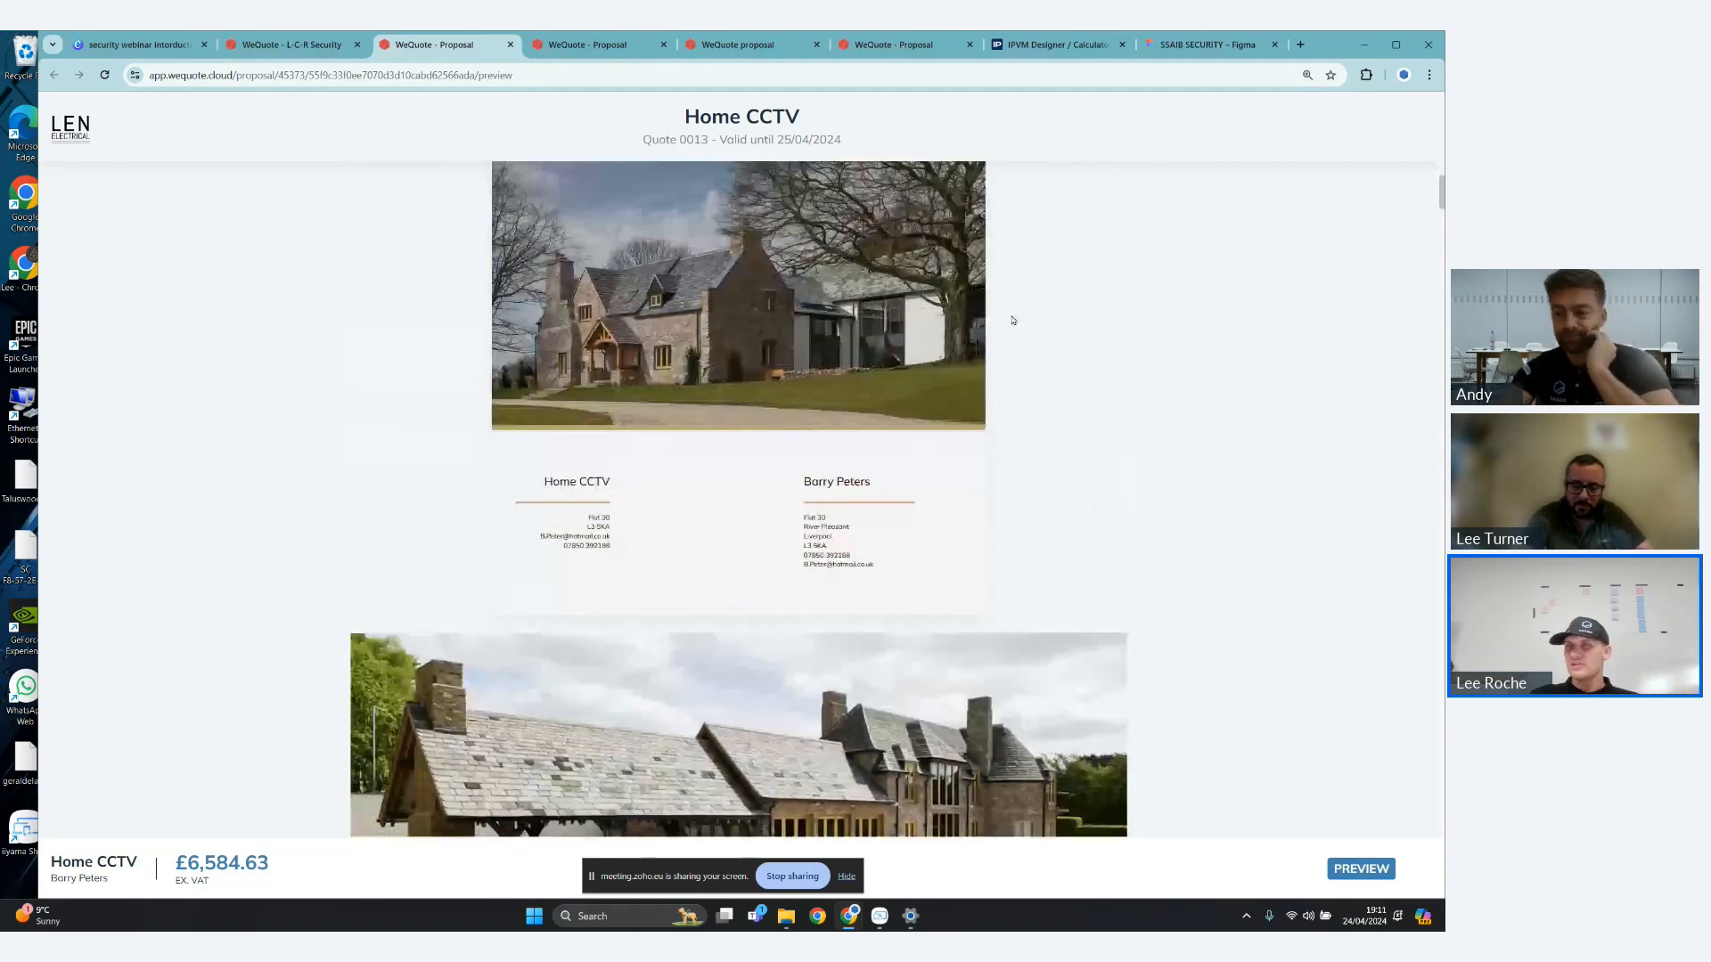
{"action": "scroll", "coordinate": [1014, 320], "scroll_direction": "down", "scroll_amount": 2}
{"action": "scroll", "coordinate": [1014, 319], "scroll_direction": "down", "scroll_amount": 2}
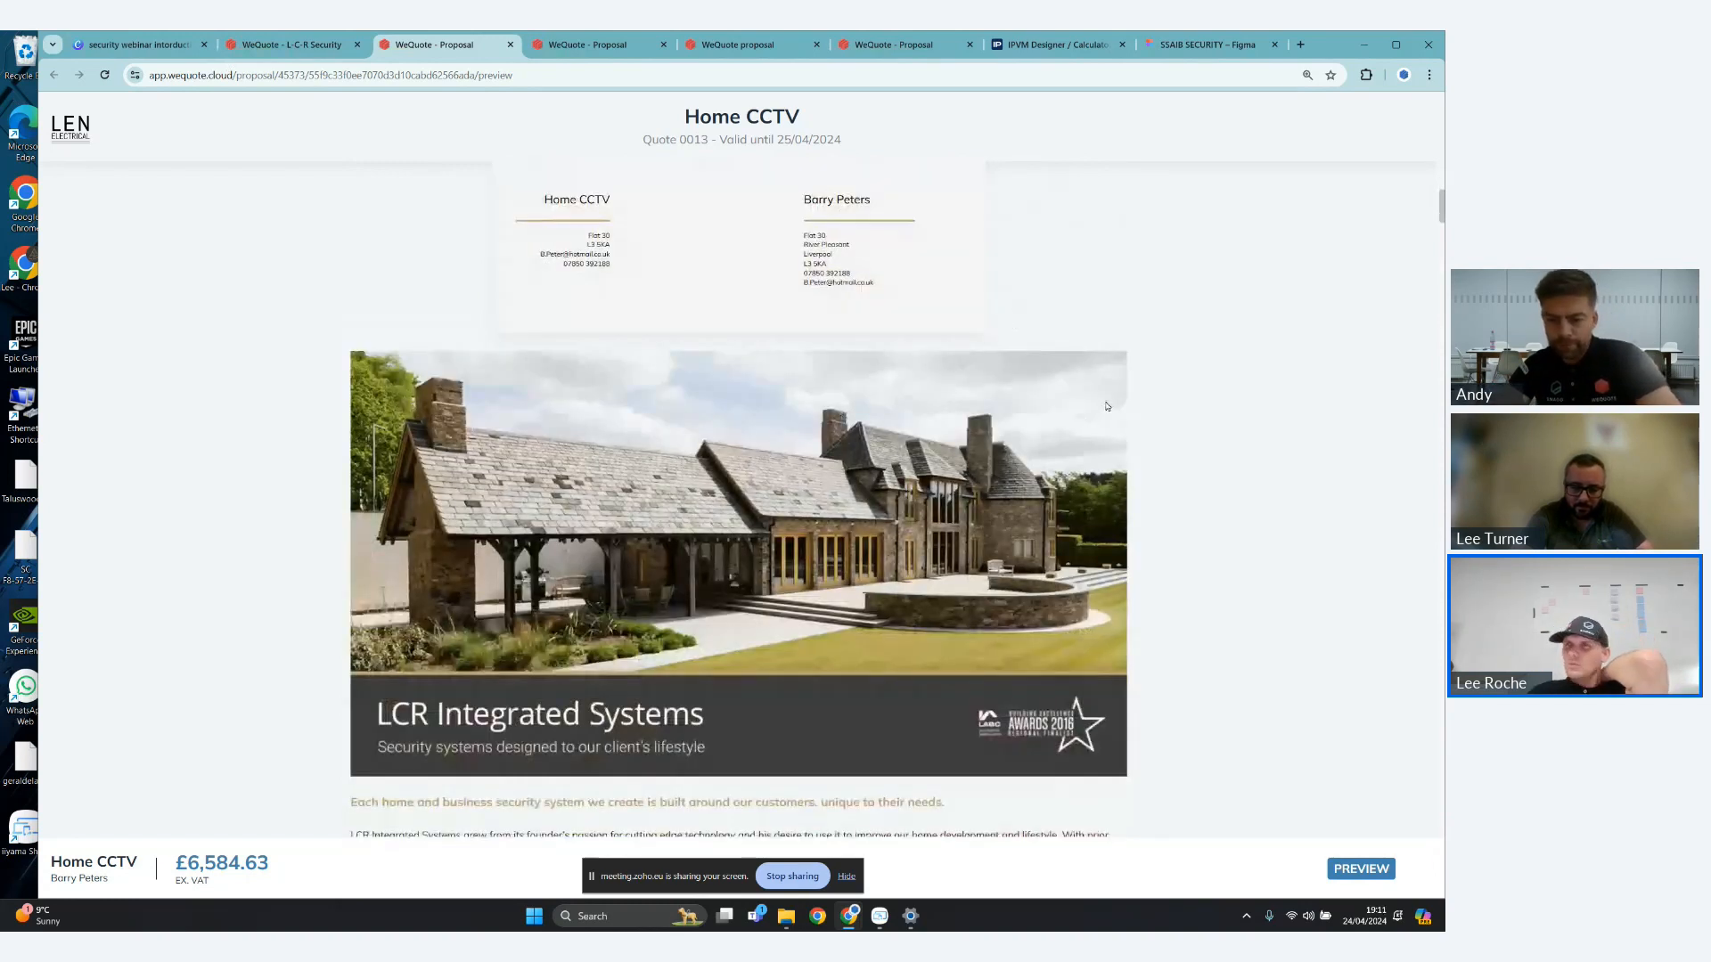
{"action": "scroll", "coordinate": [1097, 404], "scroll_direction": "down", "scroll_amount": 5}
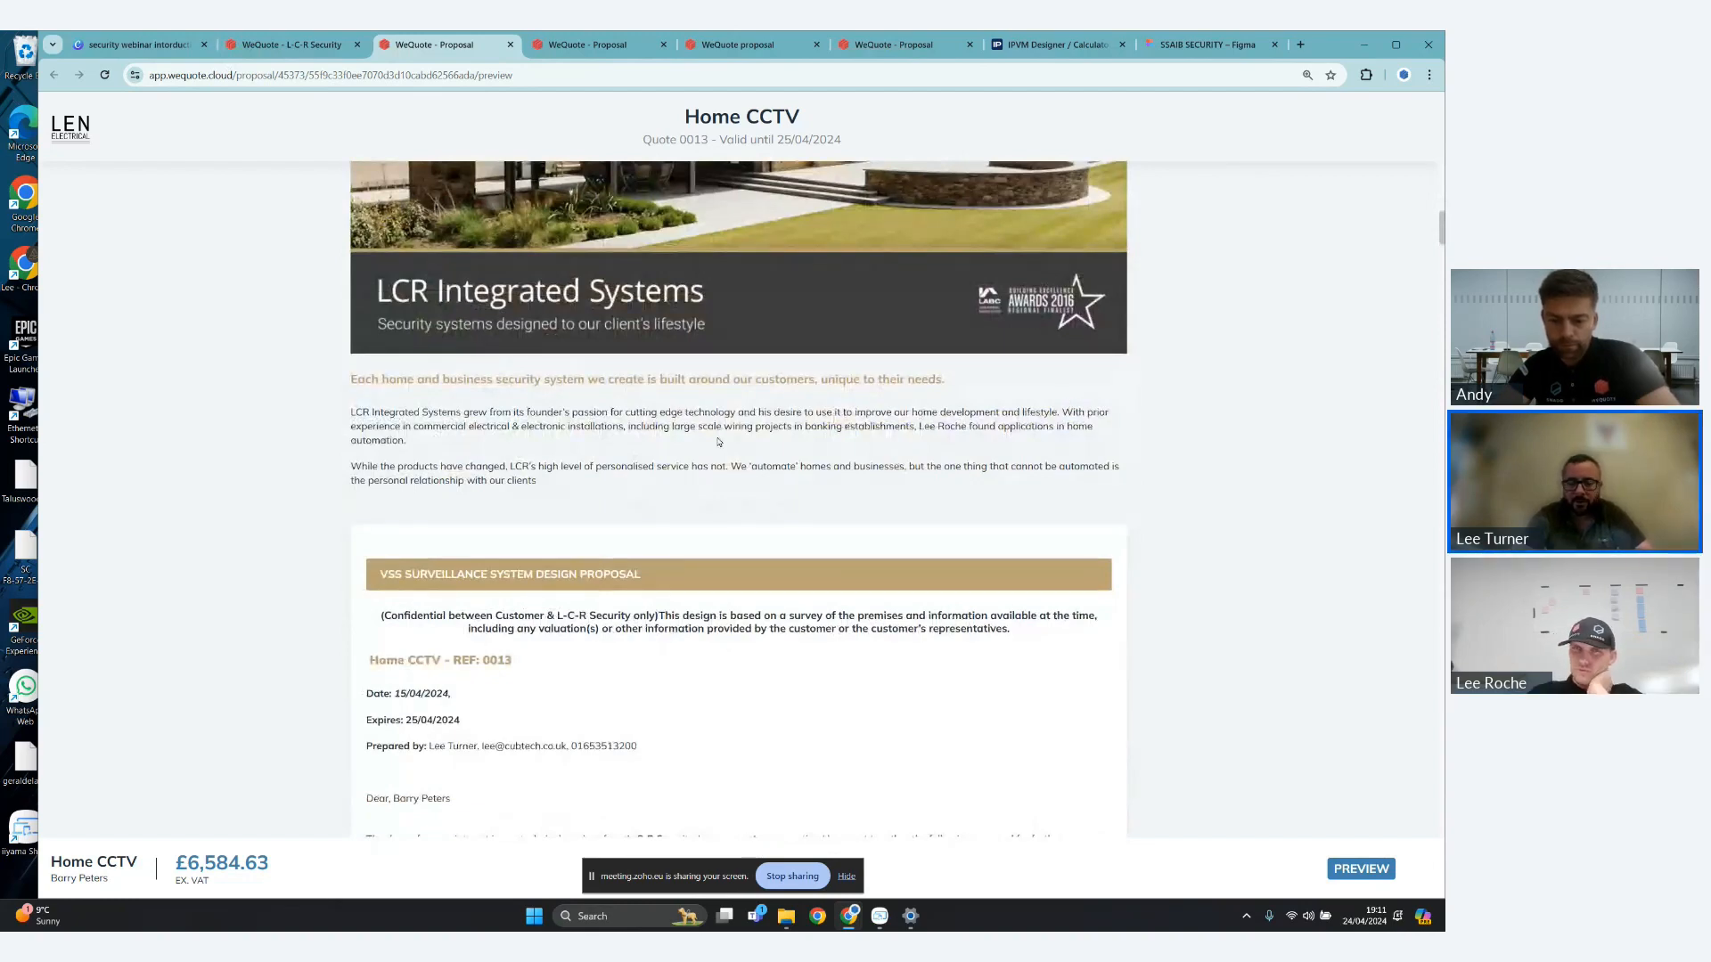
{"action": "scroll", "coordinate": [719, 441], "scroll_direction": "up", "scroll_amount": 1}
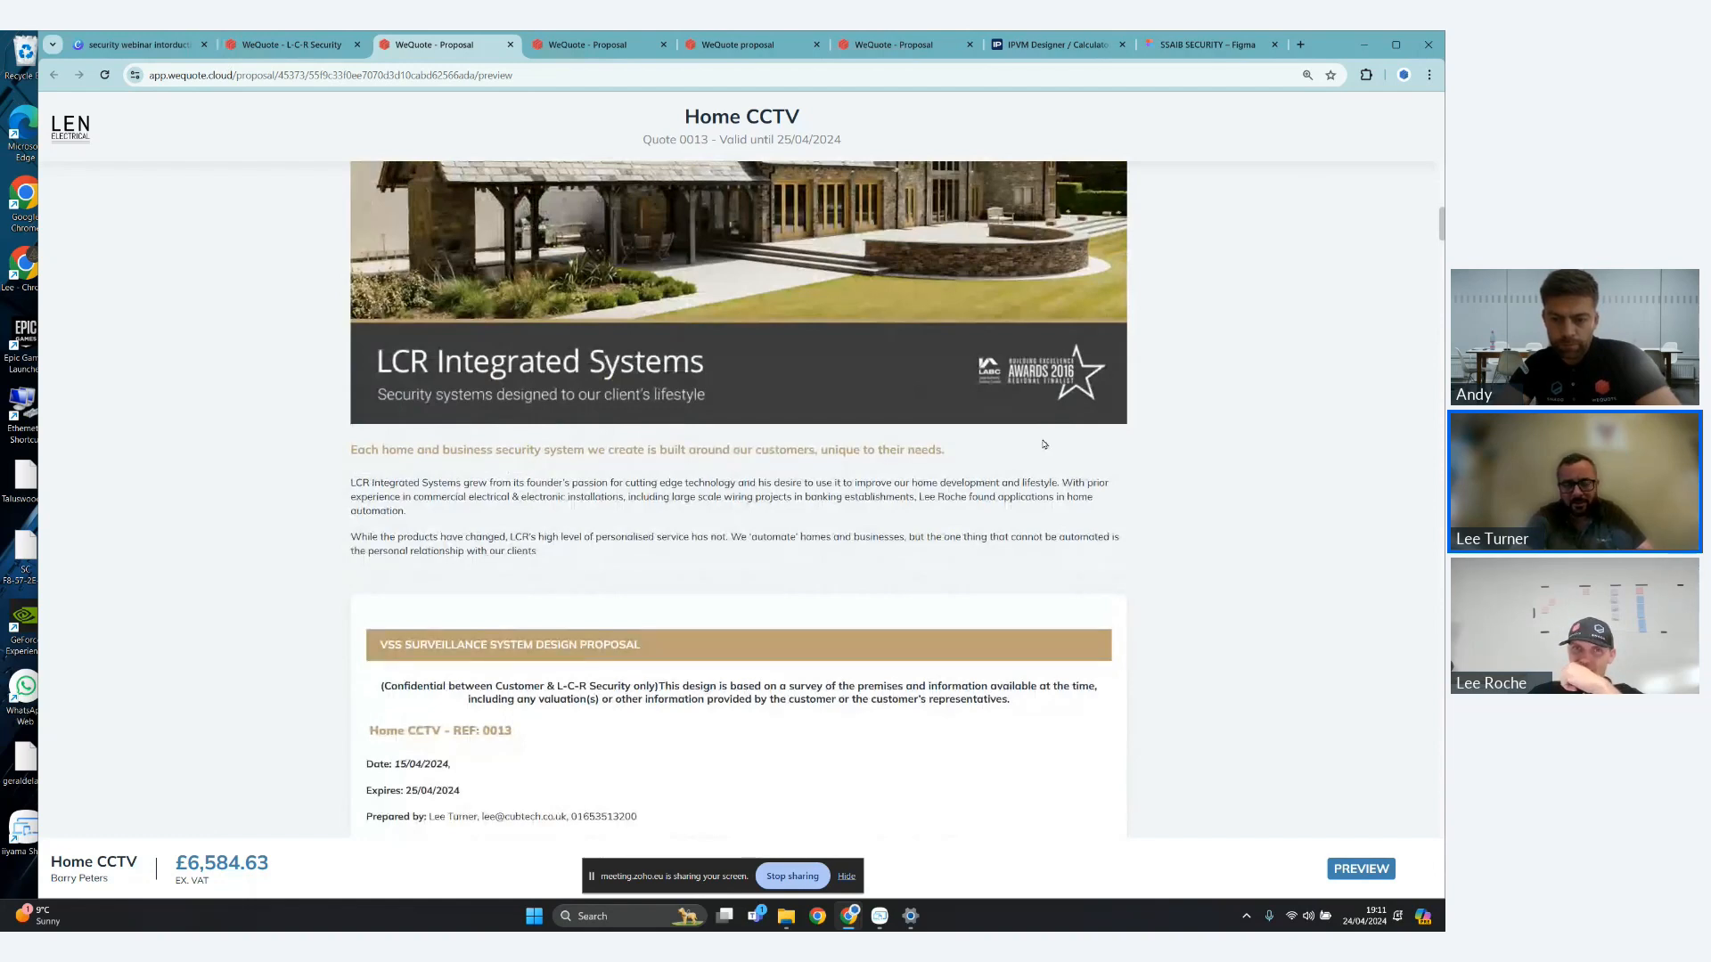
{"action": "scroll", "coordinate": [1044, 444], "scroll_direction": "up", "scroll_amount": 1}
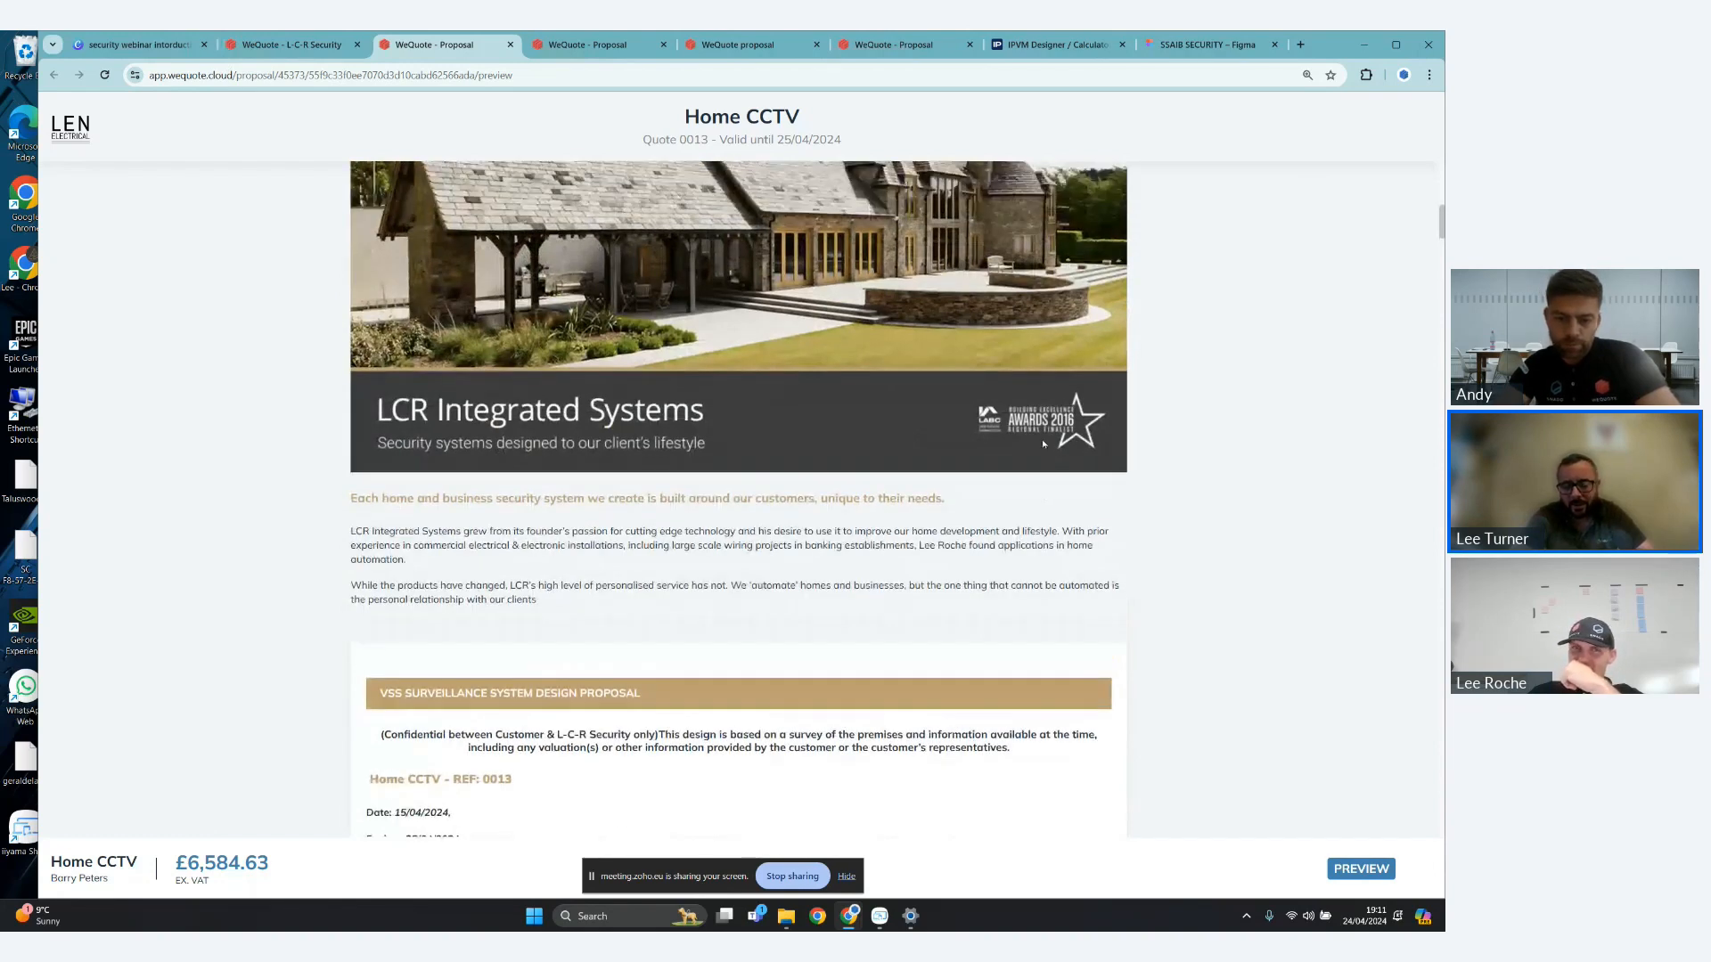
{"action": "scroll", "coordinate": [1069, 470], "scroll_direction": "up", "scroll_amount": 2}
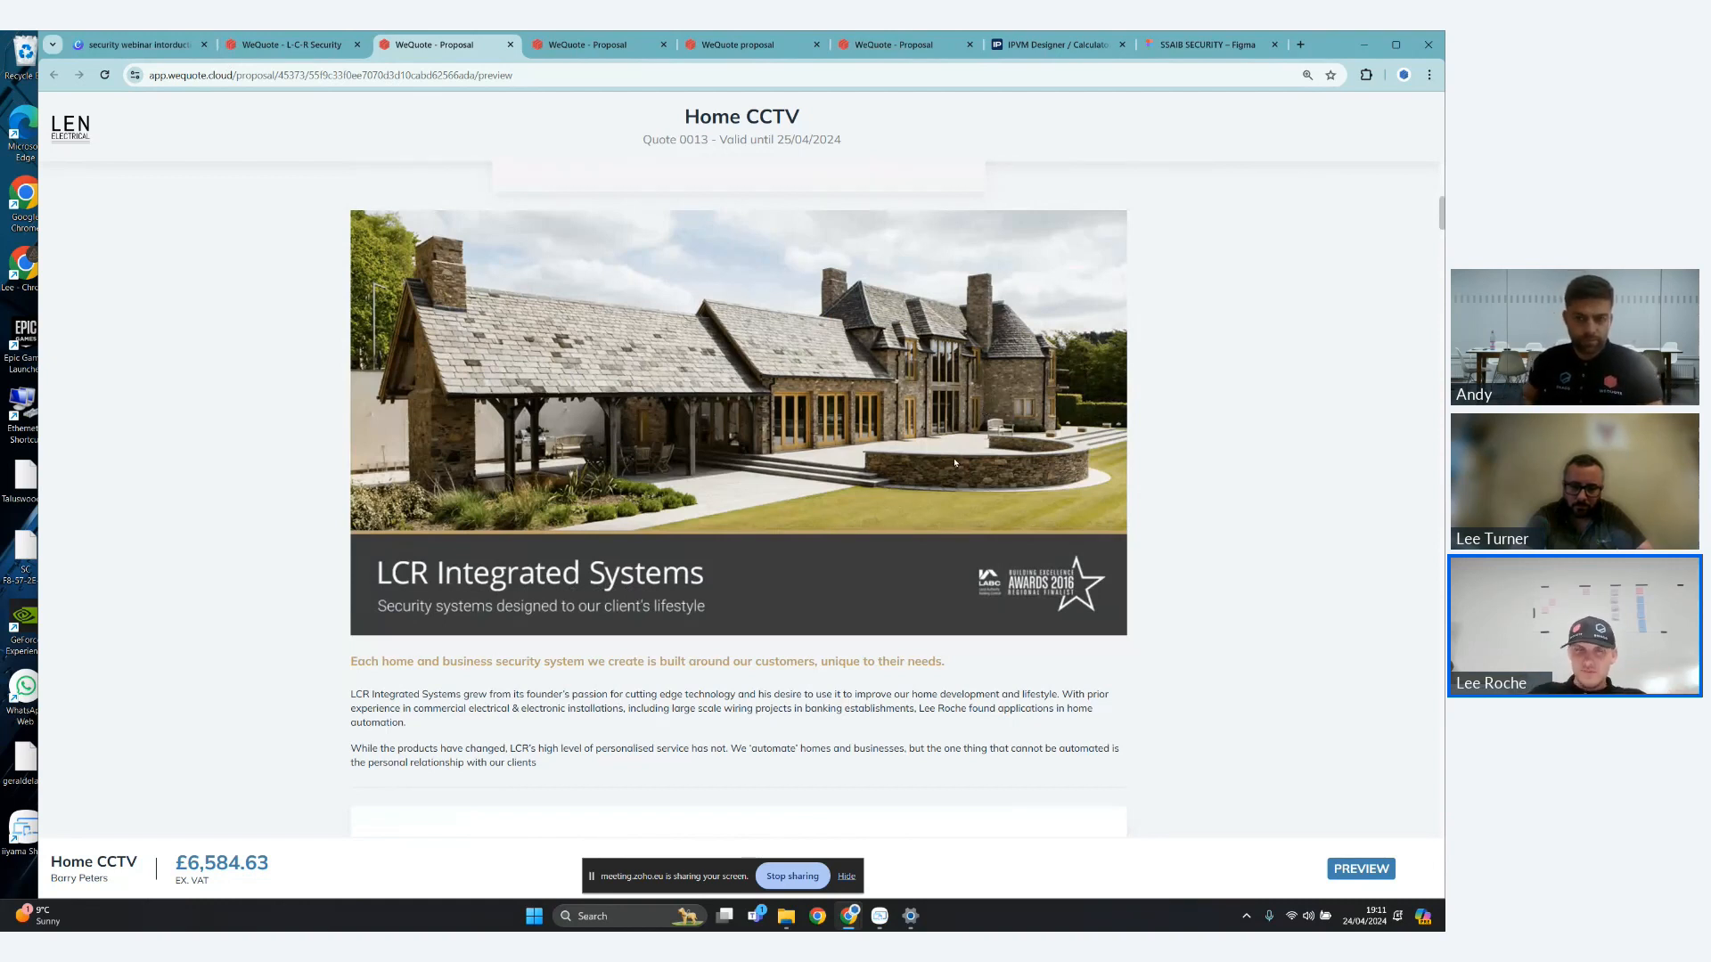
{"action": "scroll", "coordinate": [957, 460], "scroll_direction": "down", "scroll_amount": 1}
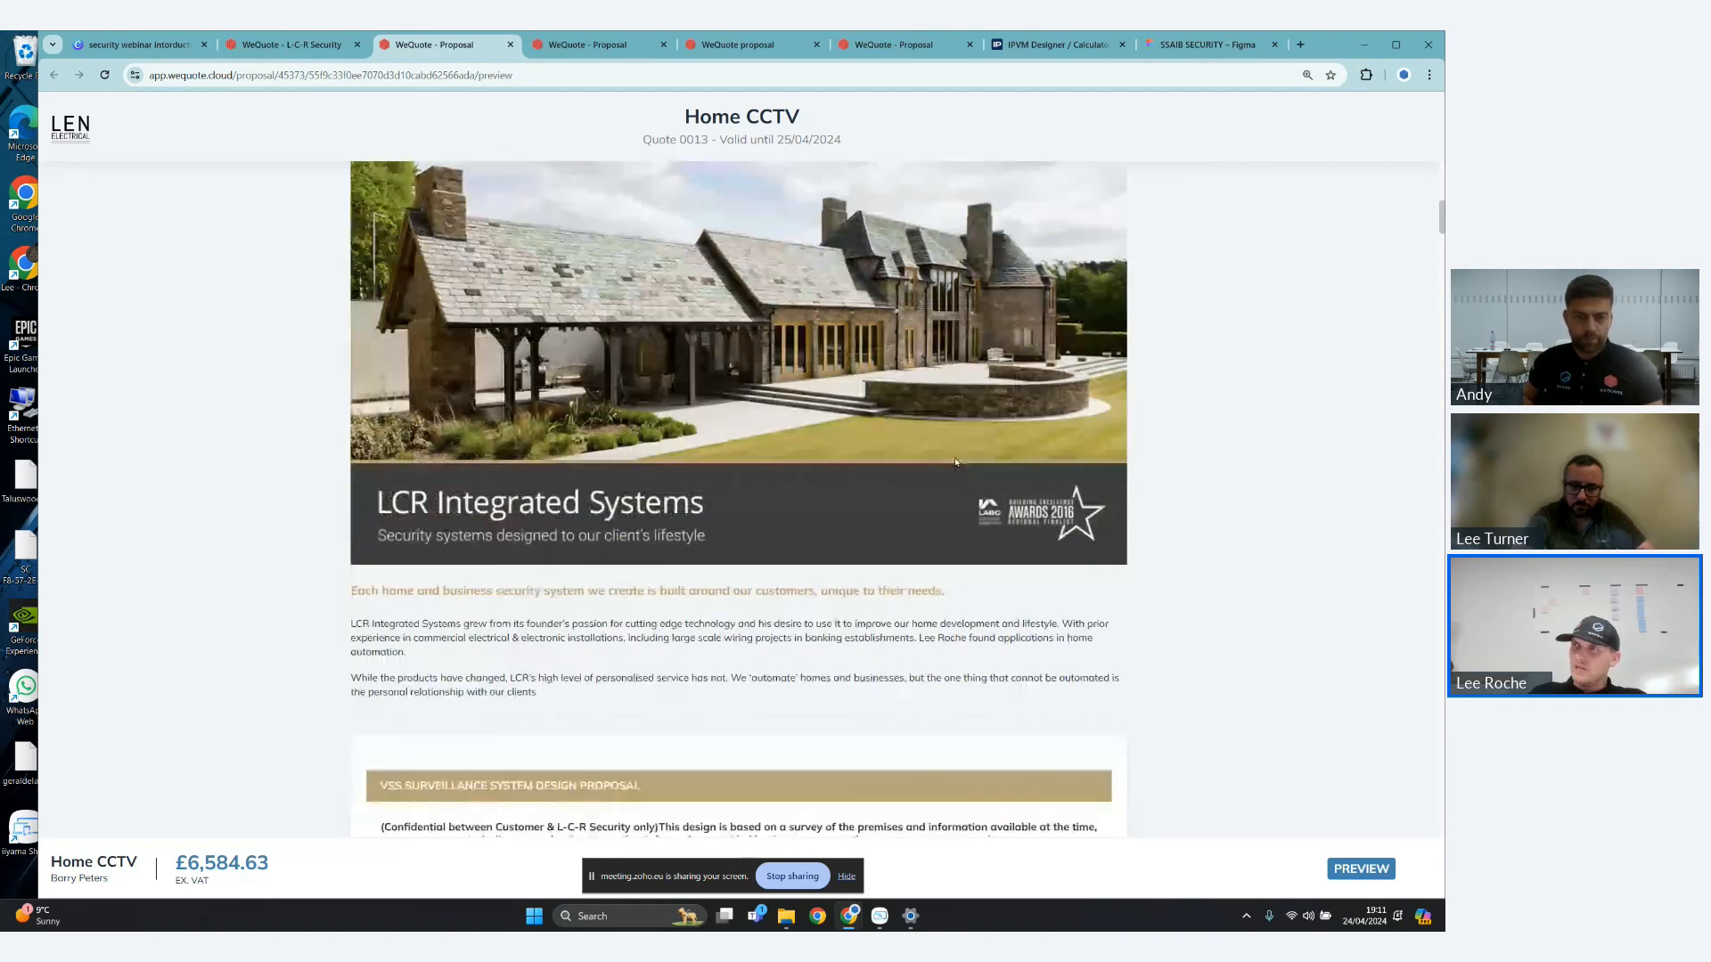
{"action": "scroll", "coordinate": [956, 462], "scroll_direction": "down", "scroll_amount": 2}
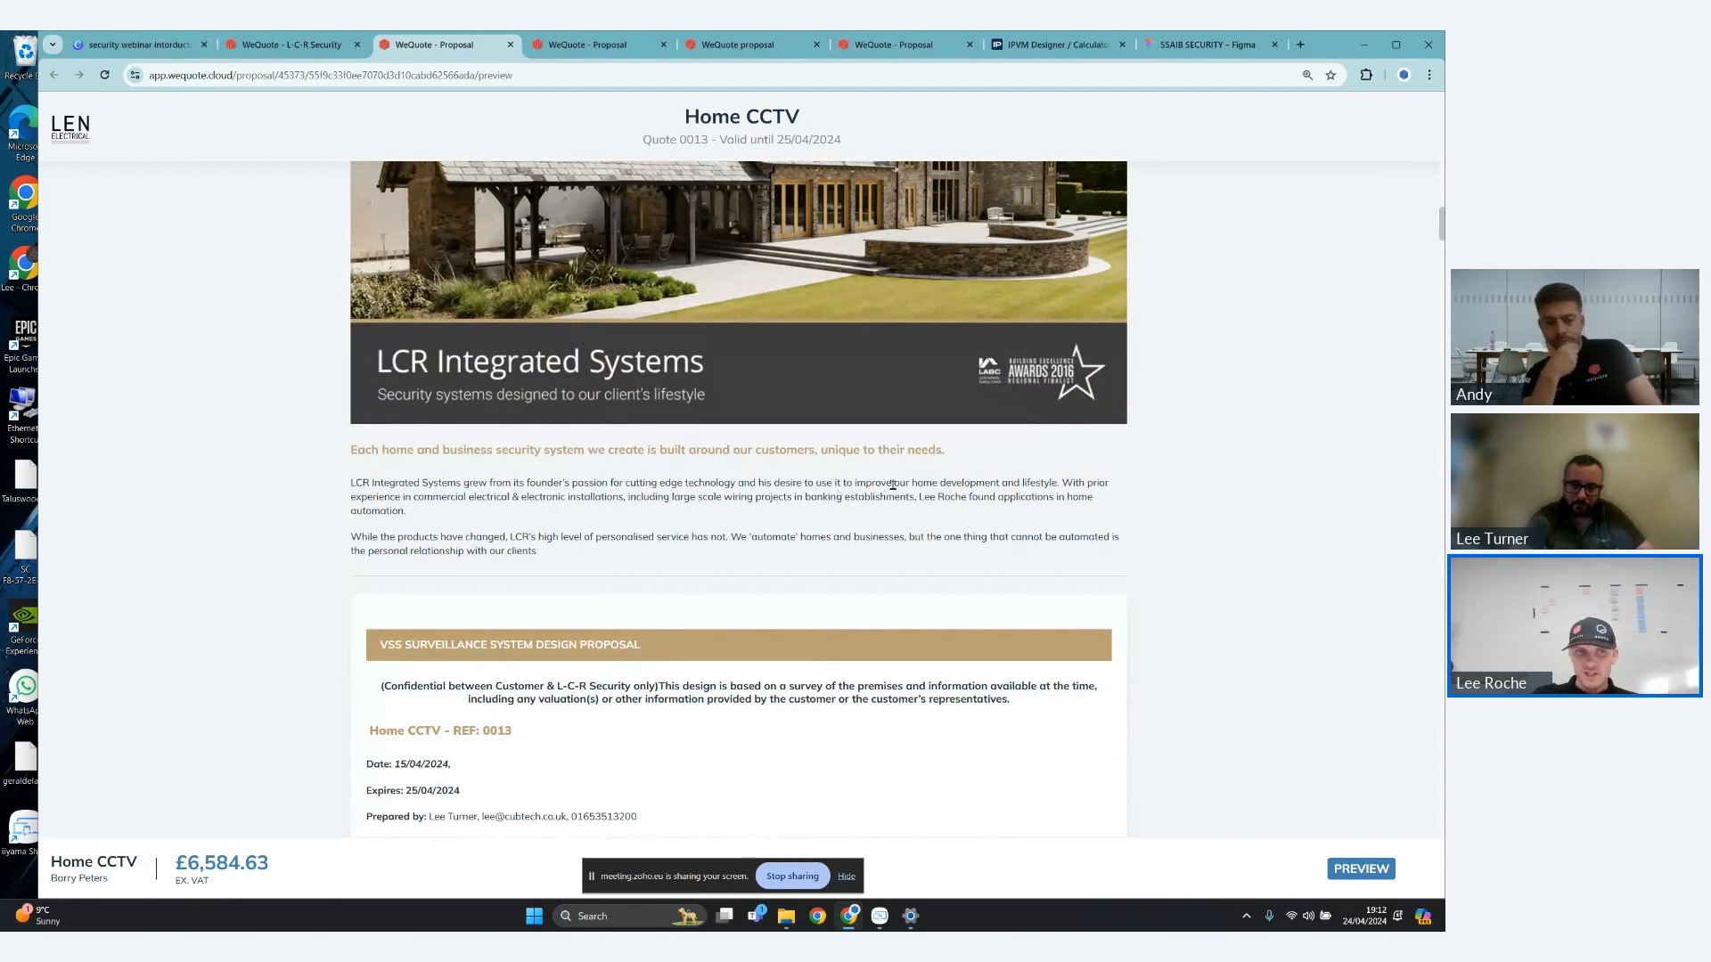
{"action": "scroll", "coordinate": [515, 805], "scroll_direction": "down", "scroll_amount": 1}
{"action": "left_click_drag", "start_coordinate": [176, 861], "coordinate": [311, 886]}
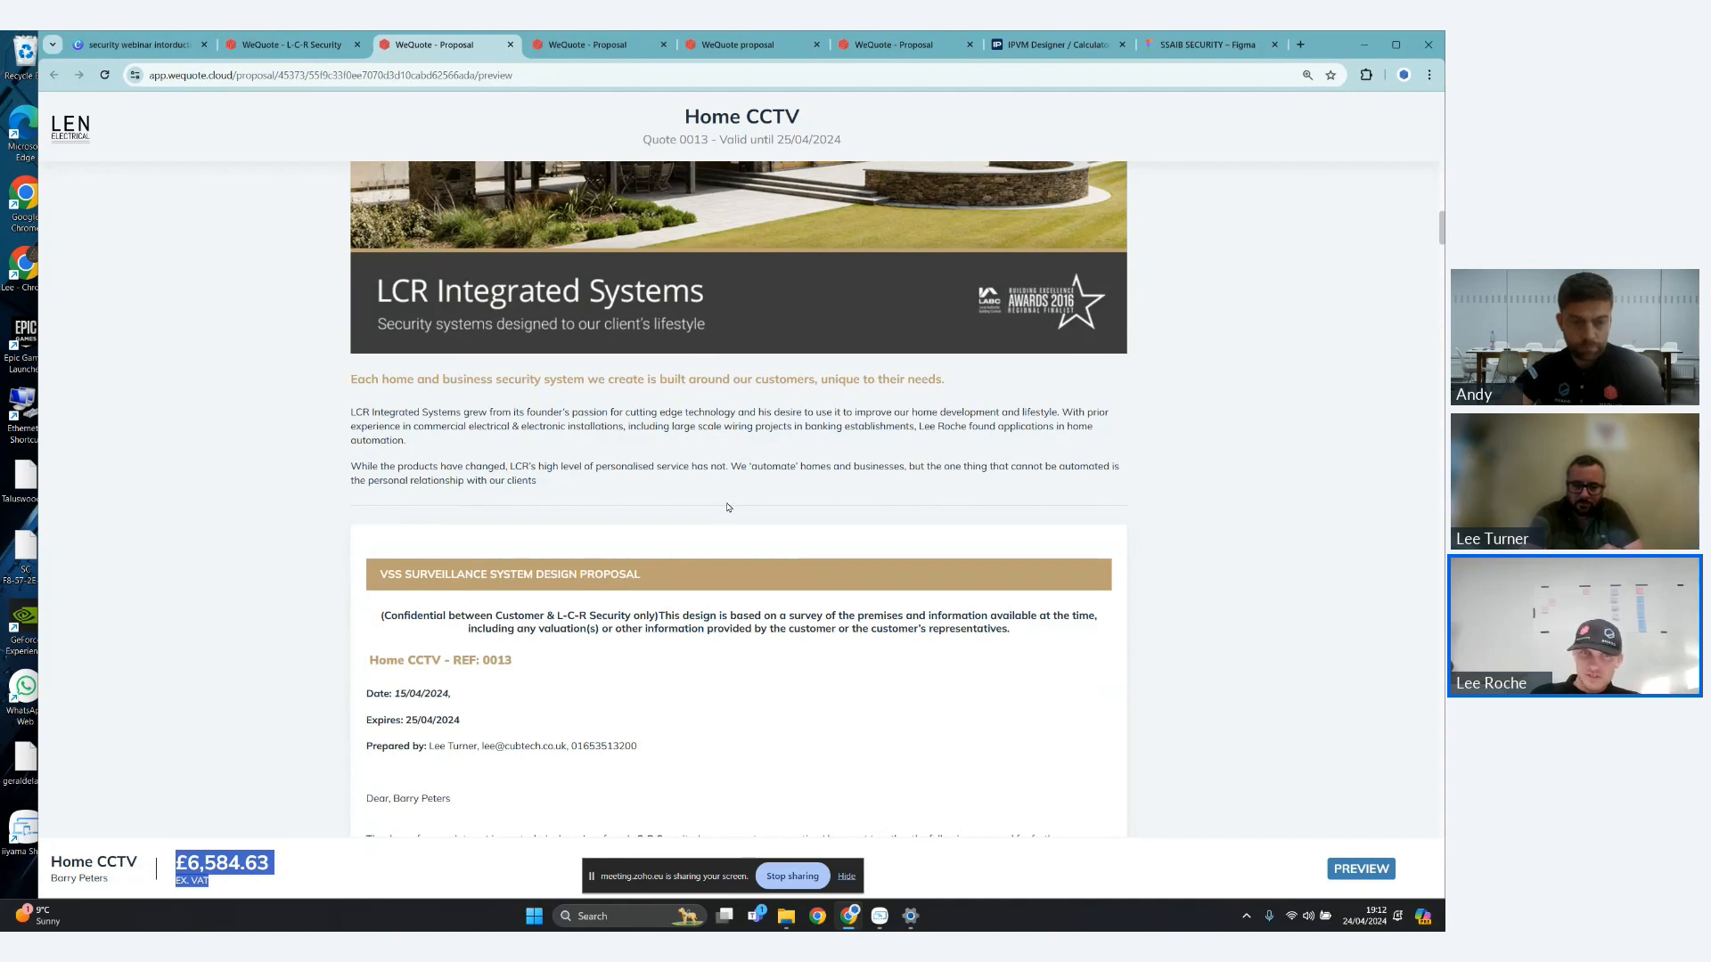
- Read the VSS Surveillance System Design Proposal letter, including its dates, preparer details and project cost paragraph
{"action": "scroll", "coordinate": [726, 512], "scroll_direction": "down", "scroll_amount": 1}
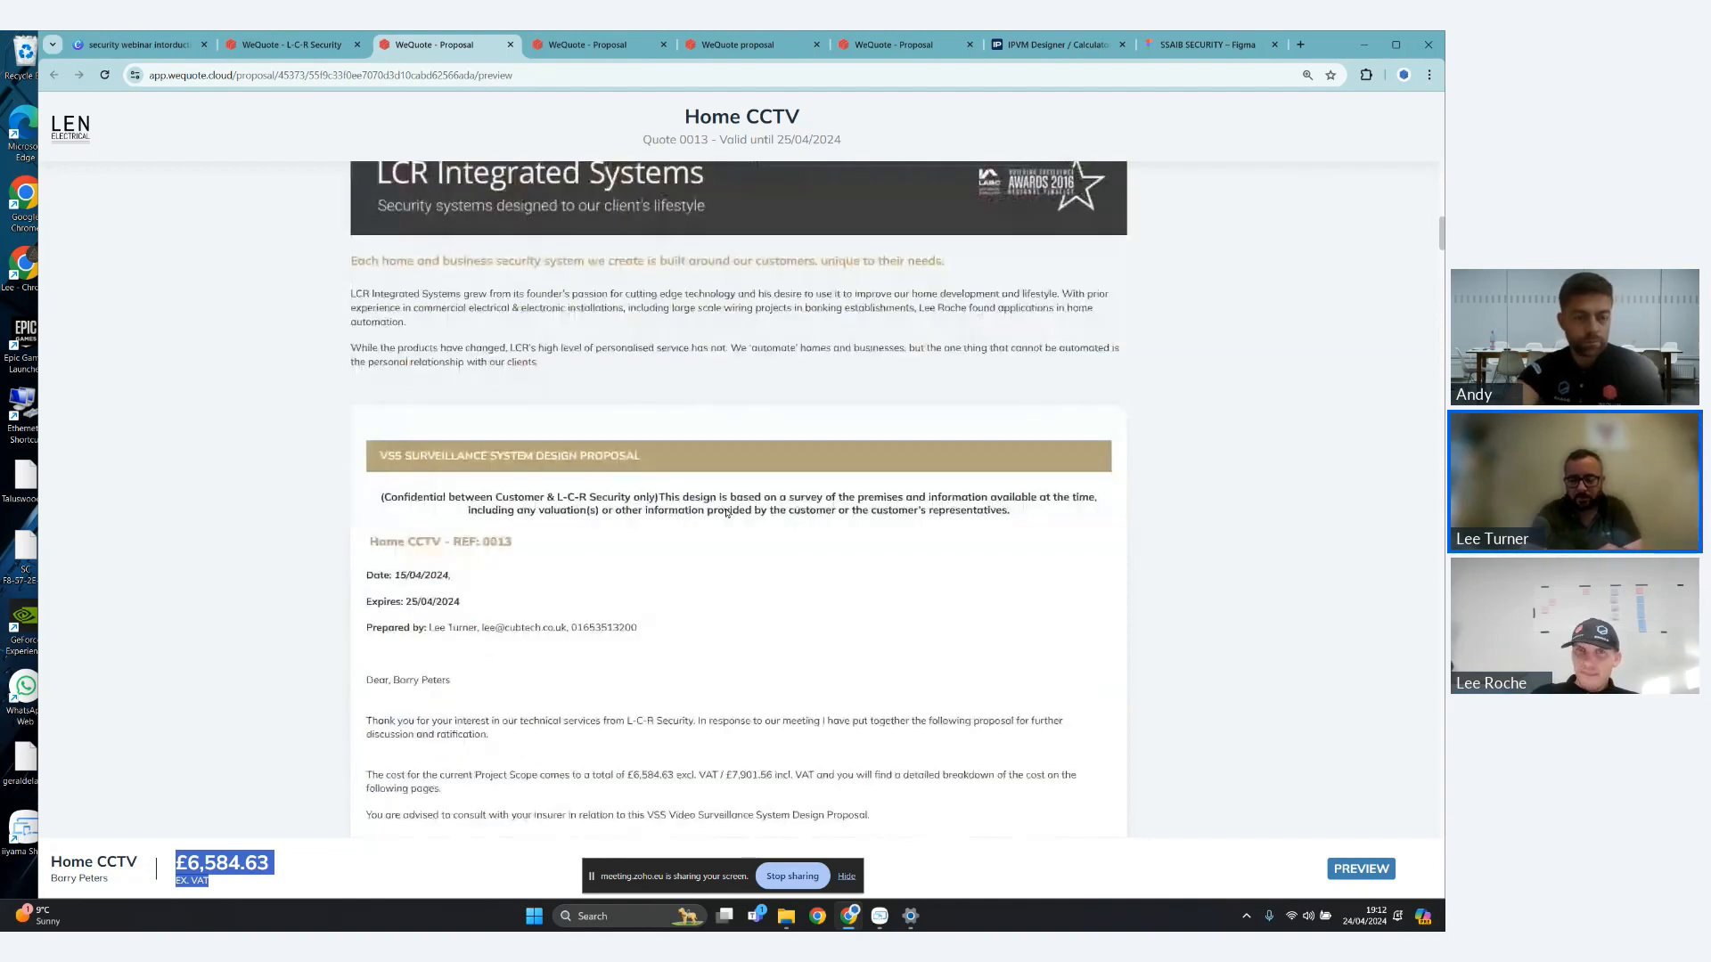
{"action": "scroll", "coordinate": [726, 512], "scroll_direction": "down", "scroll_amount": 1}
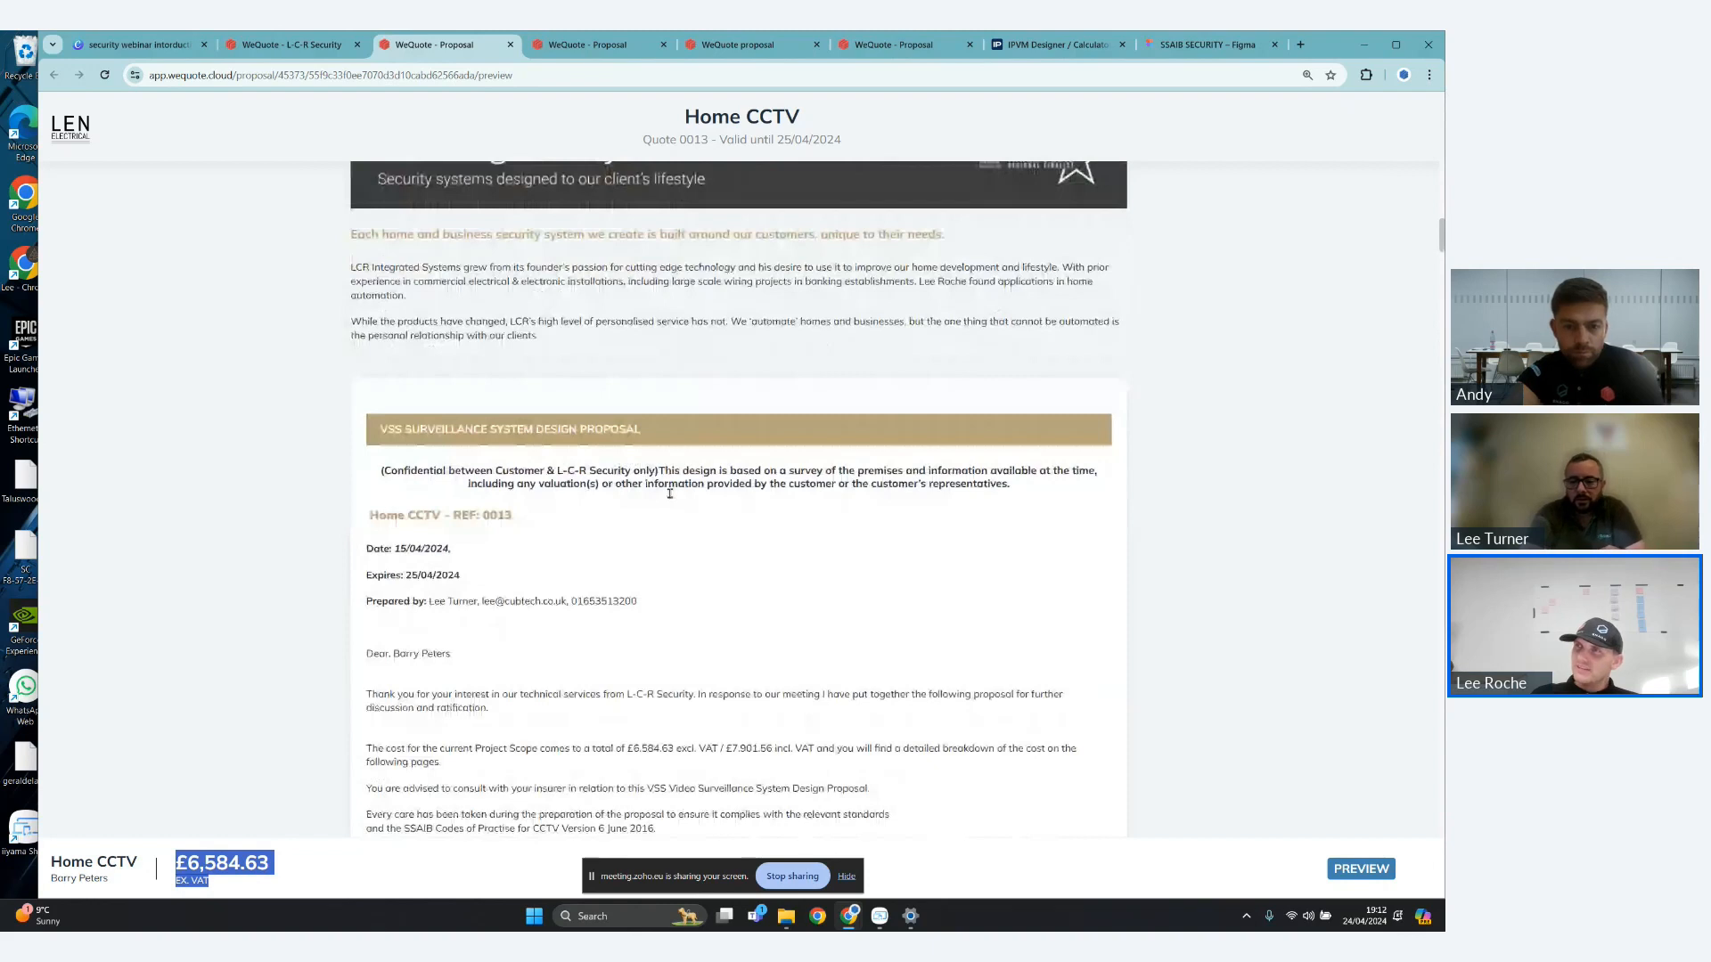
{"action": "scroll", "coordinate": [669, 494], "scroll_direction": "down", "scroll_amount": 2}
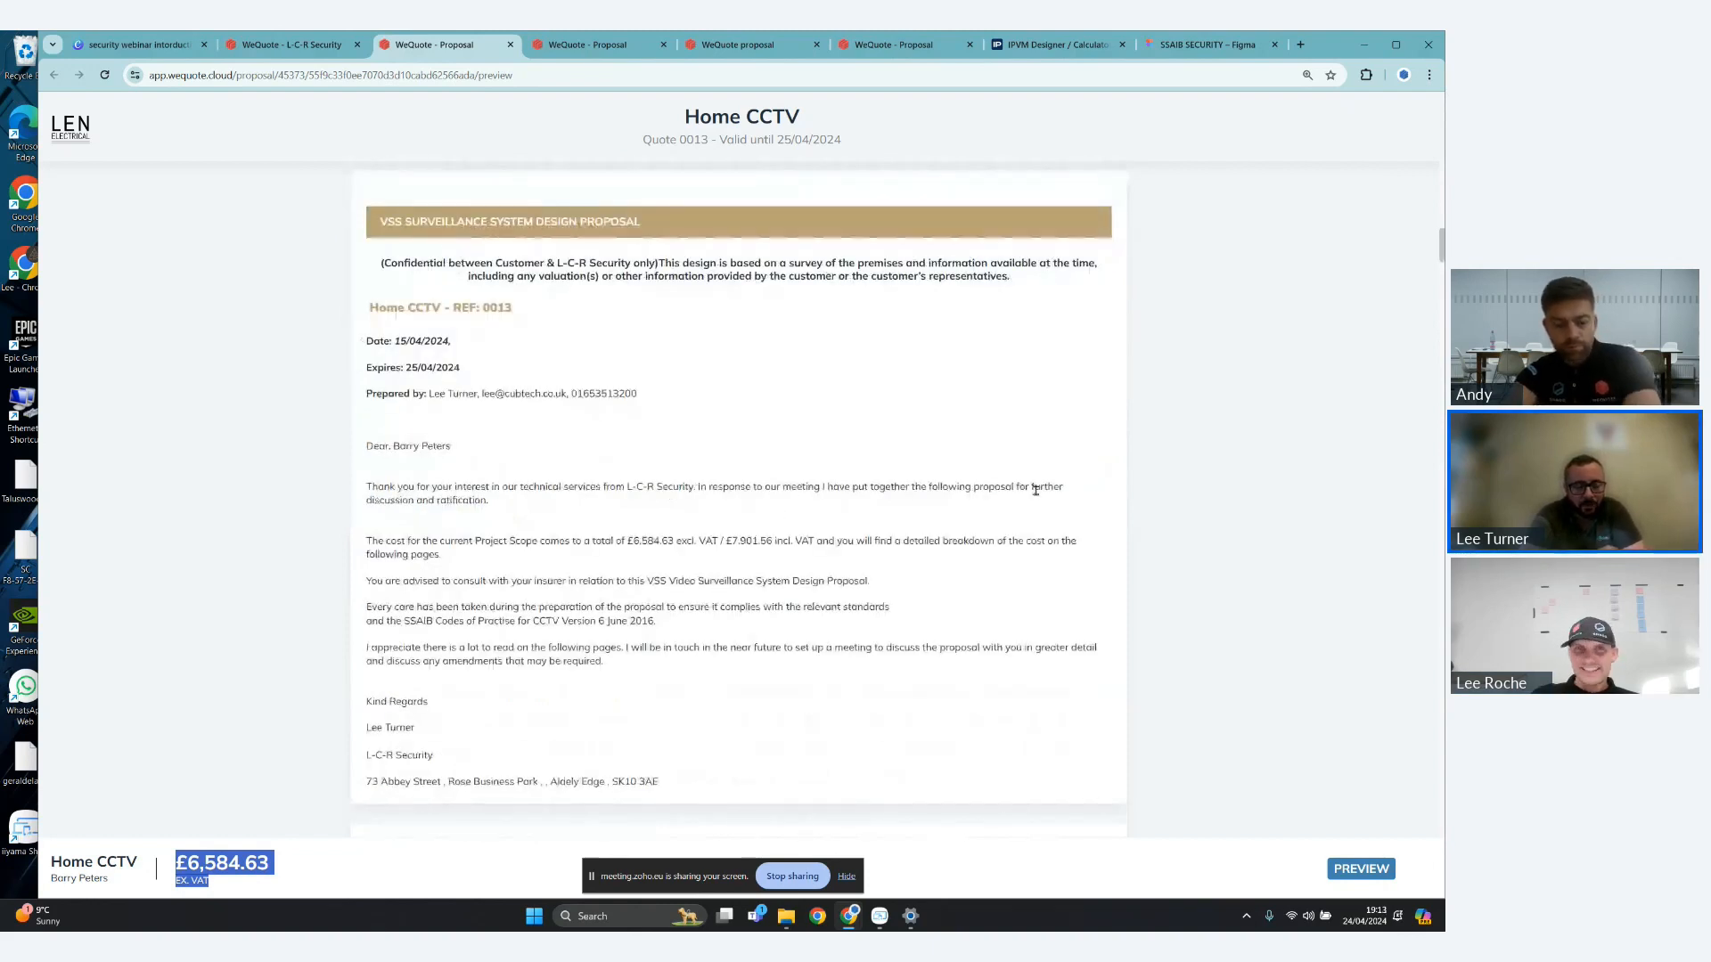
{"action": "scroll", "coordinate": [937, 474], "scroll_direction": "down", "scroll_amount": 1}
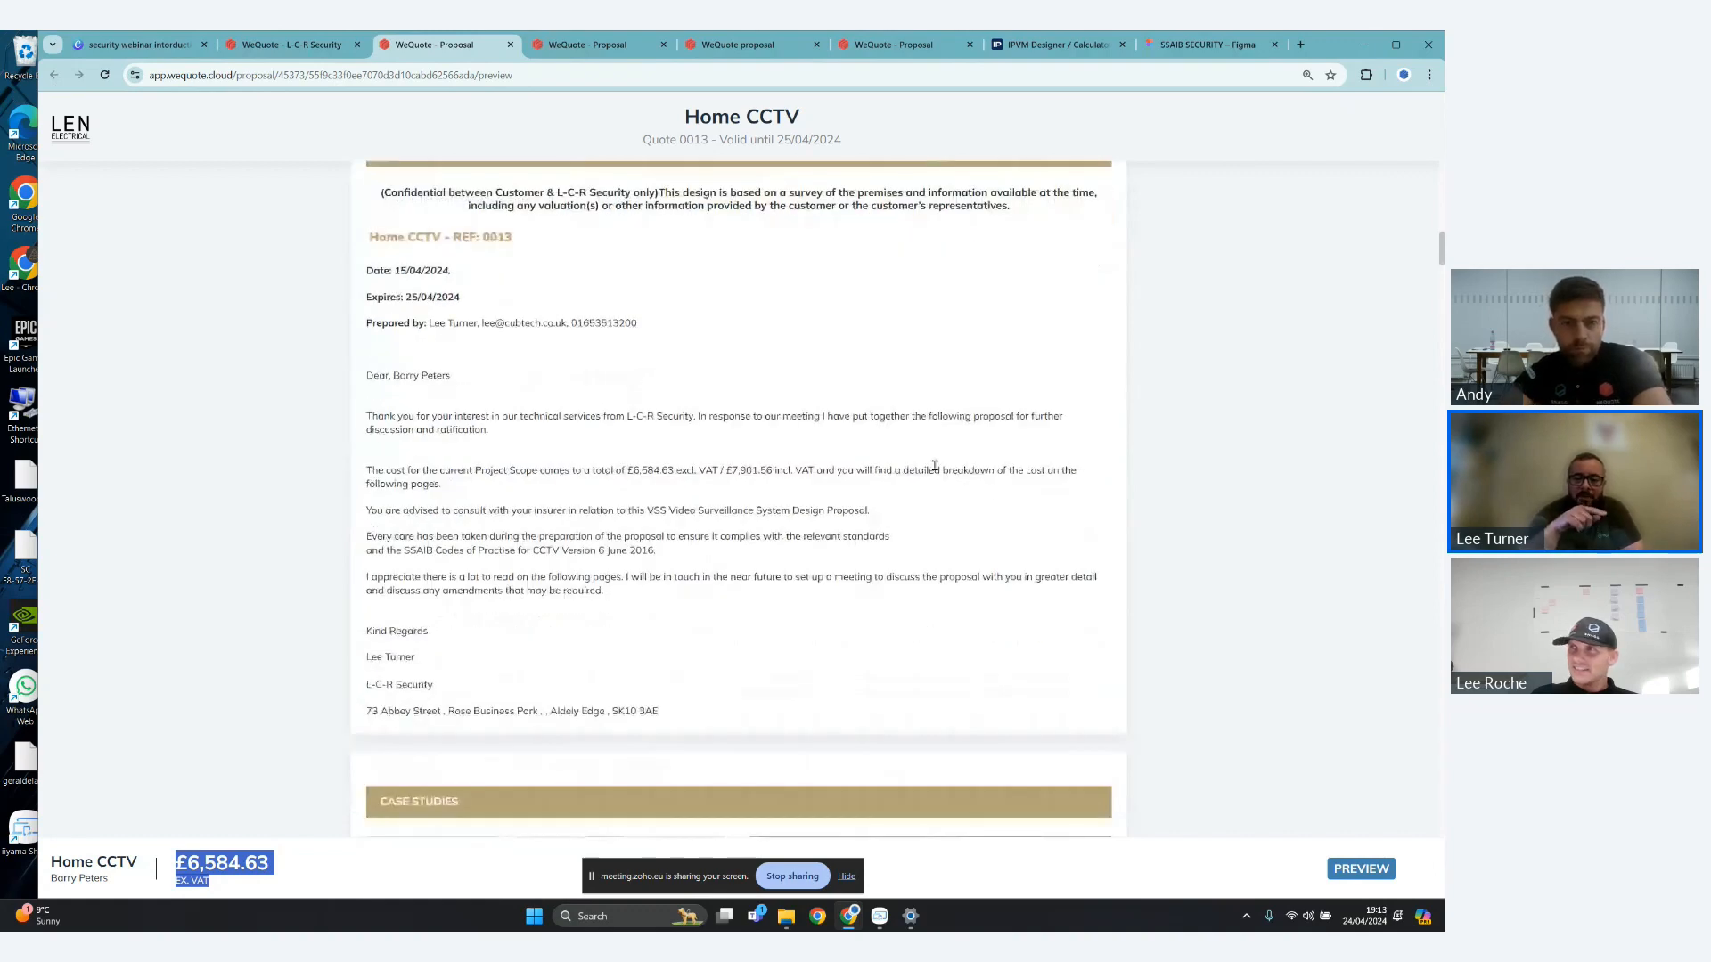
{"action": "scroll", "coordinate": [935, 465], "scroll_direction": "up", "scroll_amount": 1}
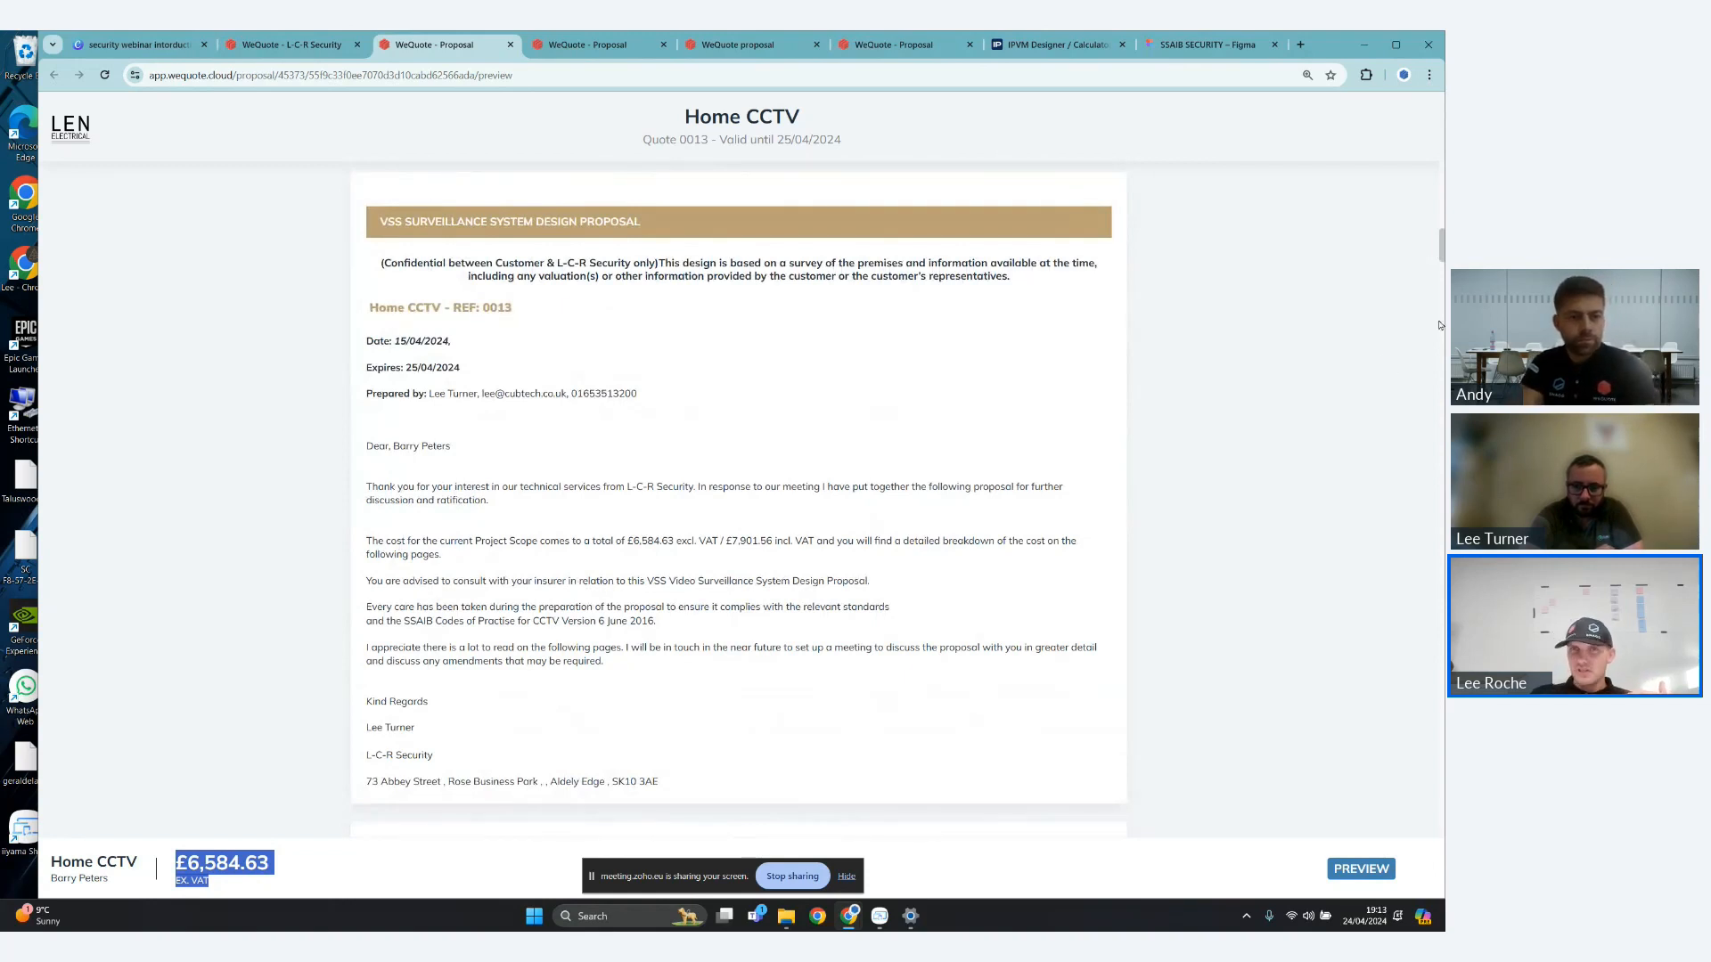
- Examine the proposal's Case Studies gallery and the Customer Requirement Brief section below it
{"action": "scroll", "coordinate": [1190, 365], "scroll_direction": "down", "scroll_amount": 5}
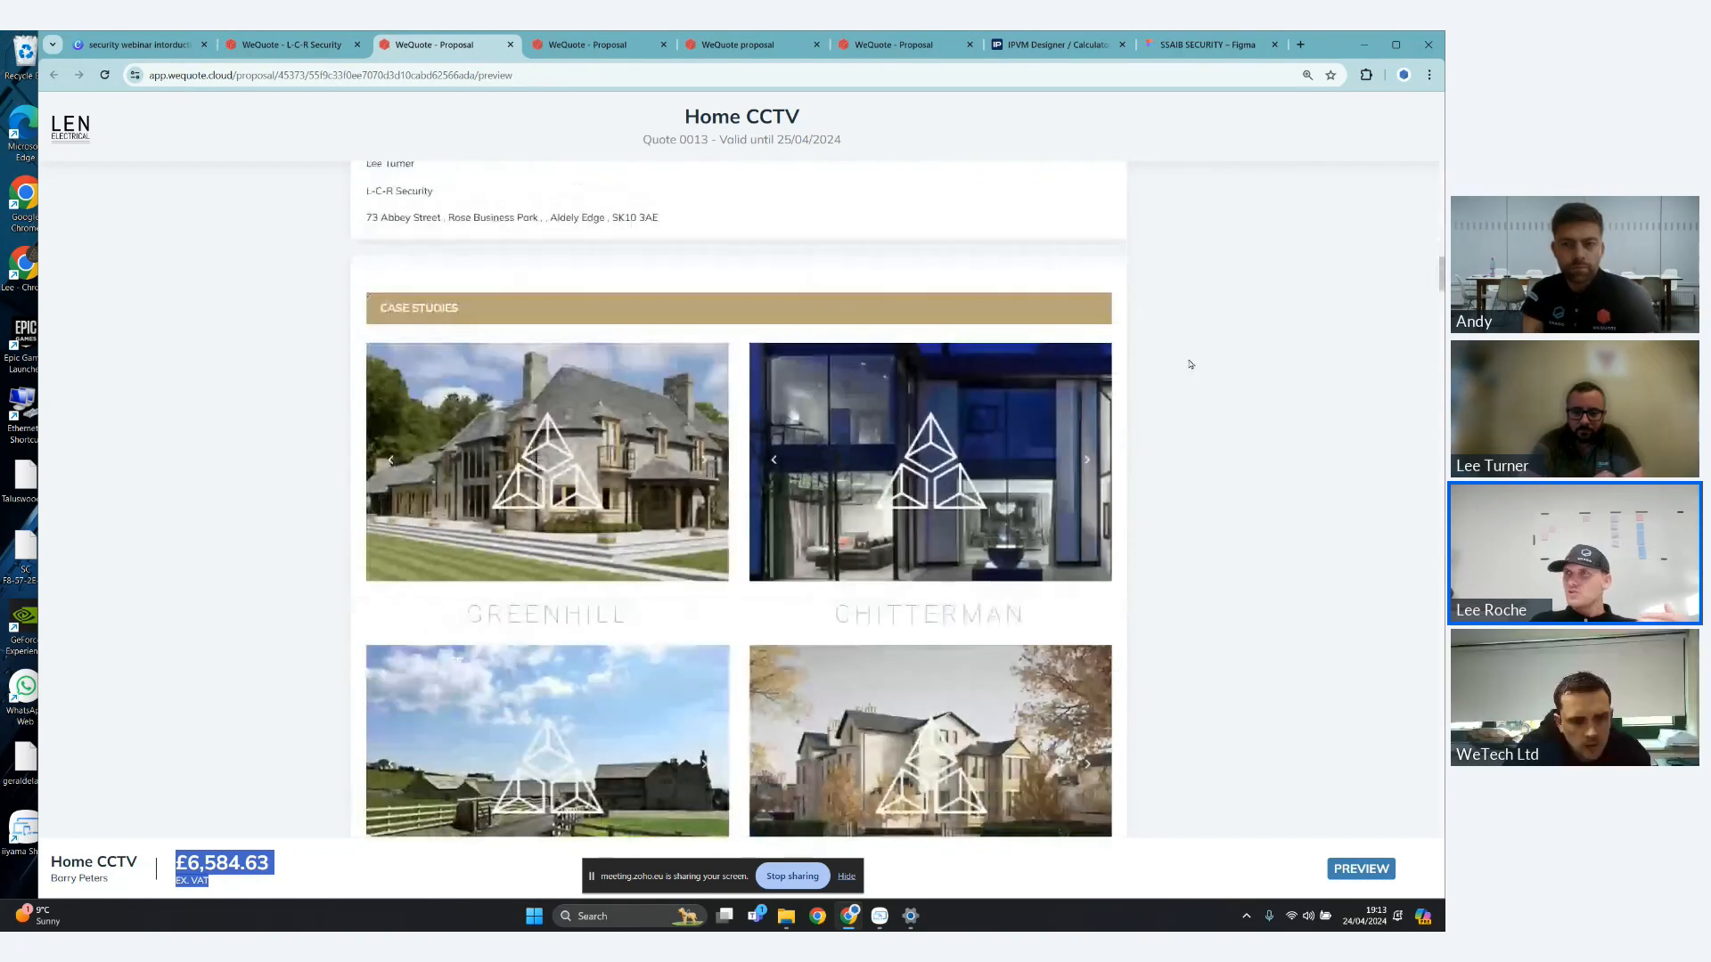
{"action": "scroll", "coordinate": [1191, 365], "scroll_direction": "down", "scroll_amount": 1}
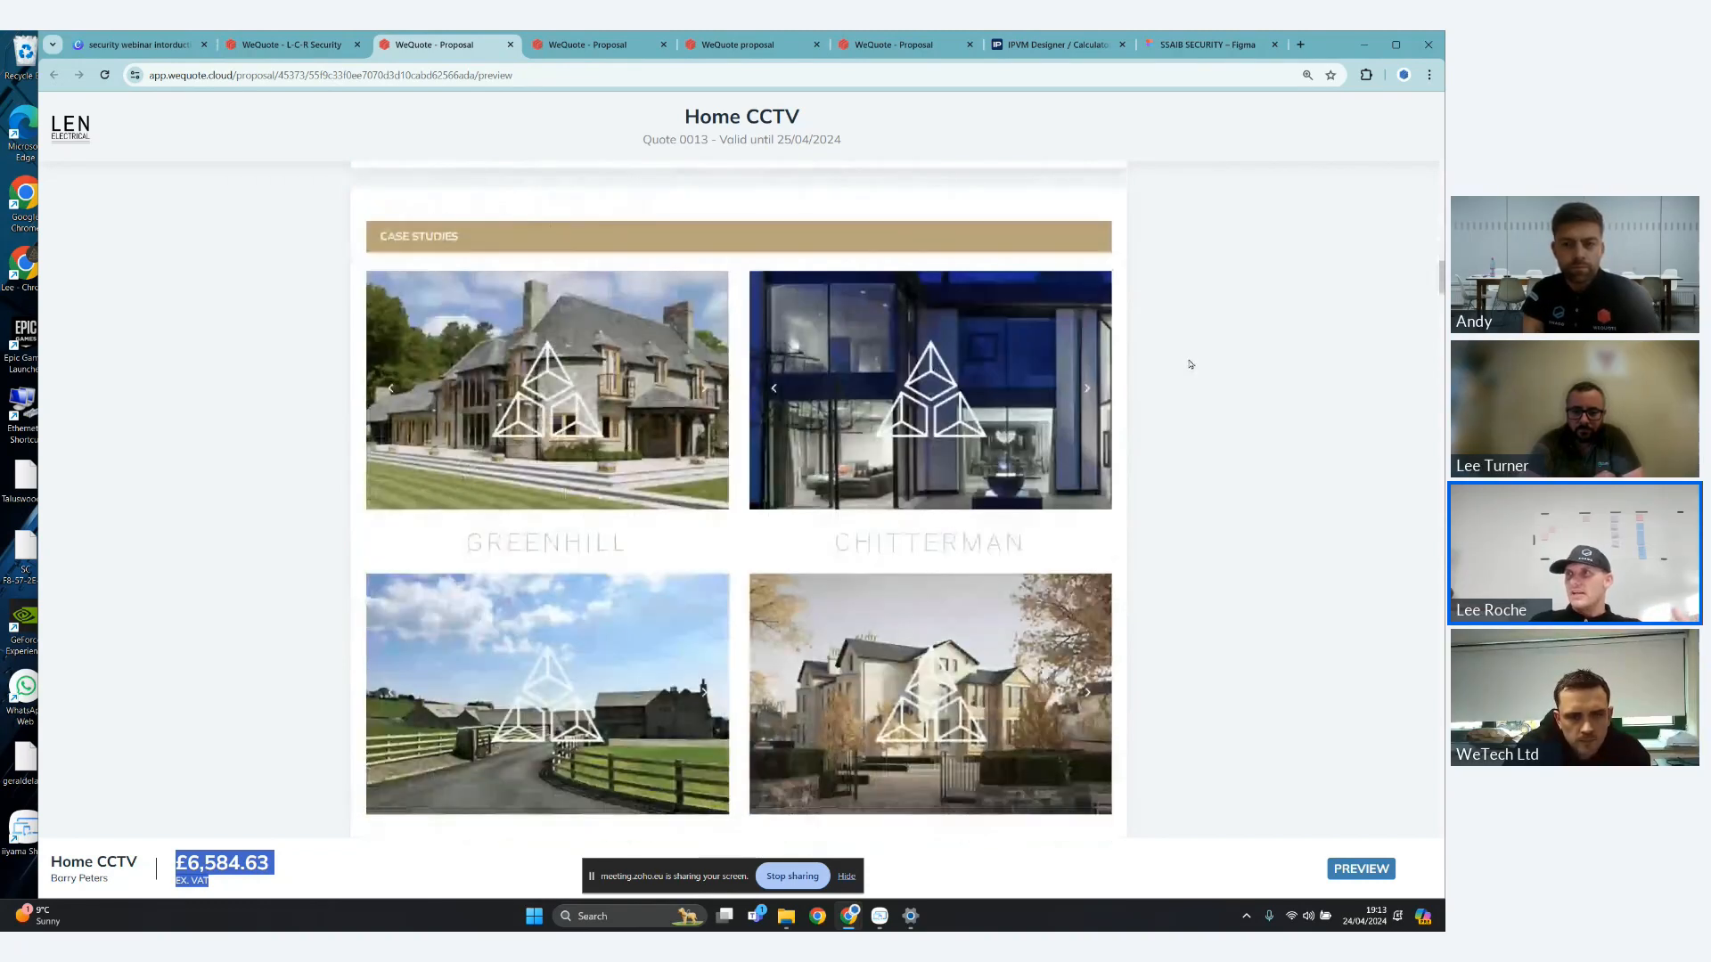
{"action": "scroll", "coordinate": [1191, 361], "scroll_direction": "down", "scroll_amount": 1}
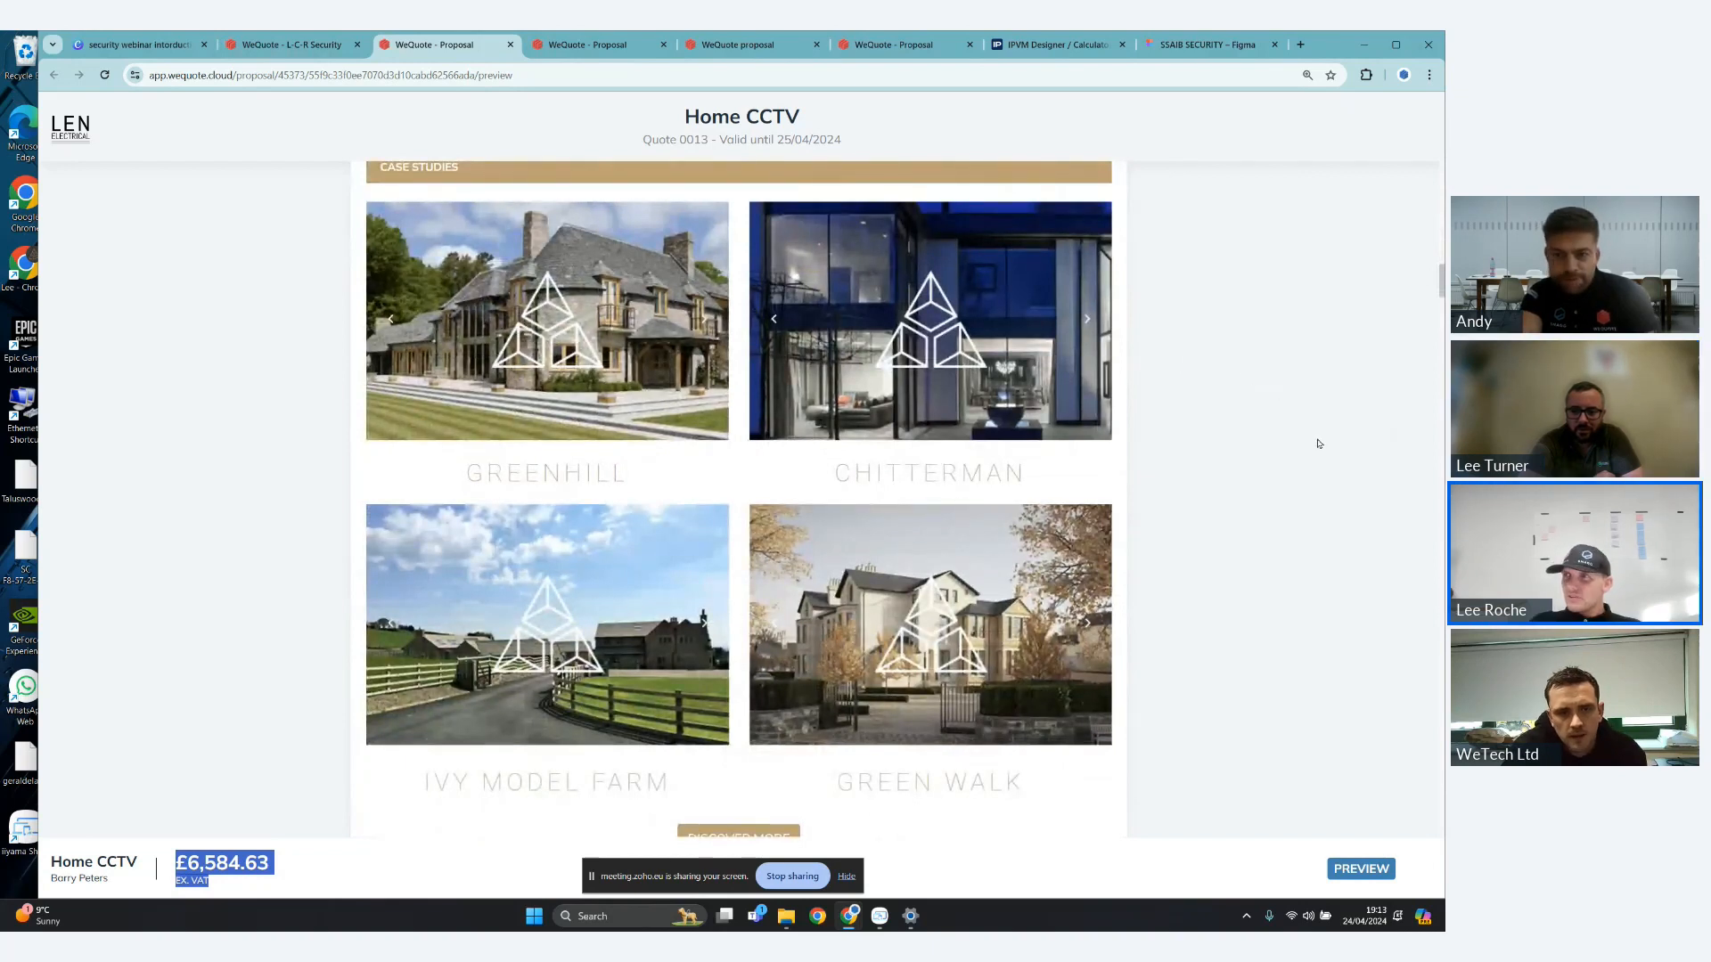
{"action": "scroll", "coordinate": [1318, 443], "scroll_direction": "down", "scroll_amount": 1}
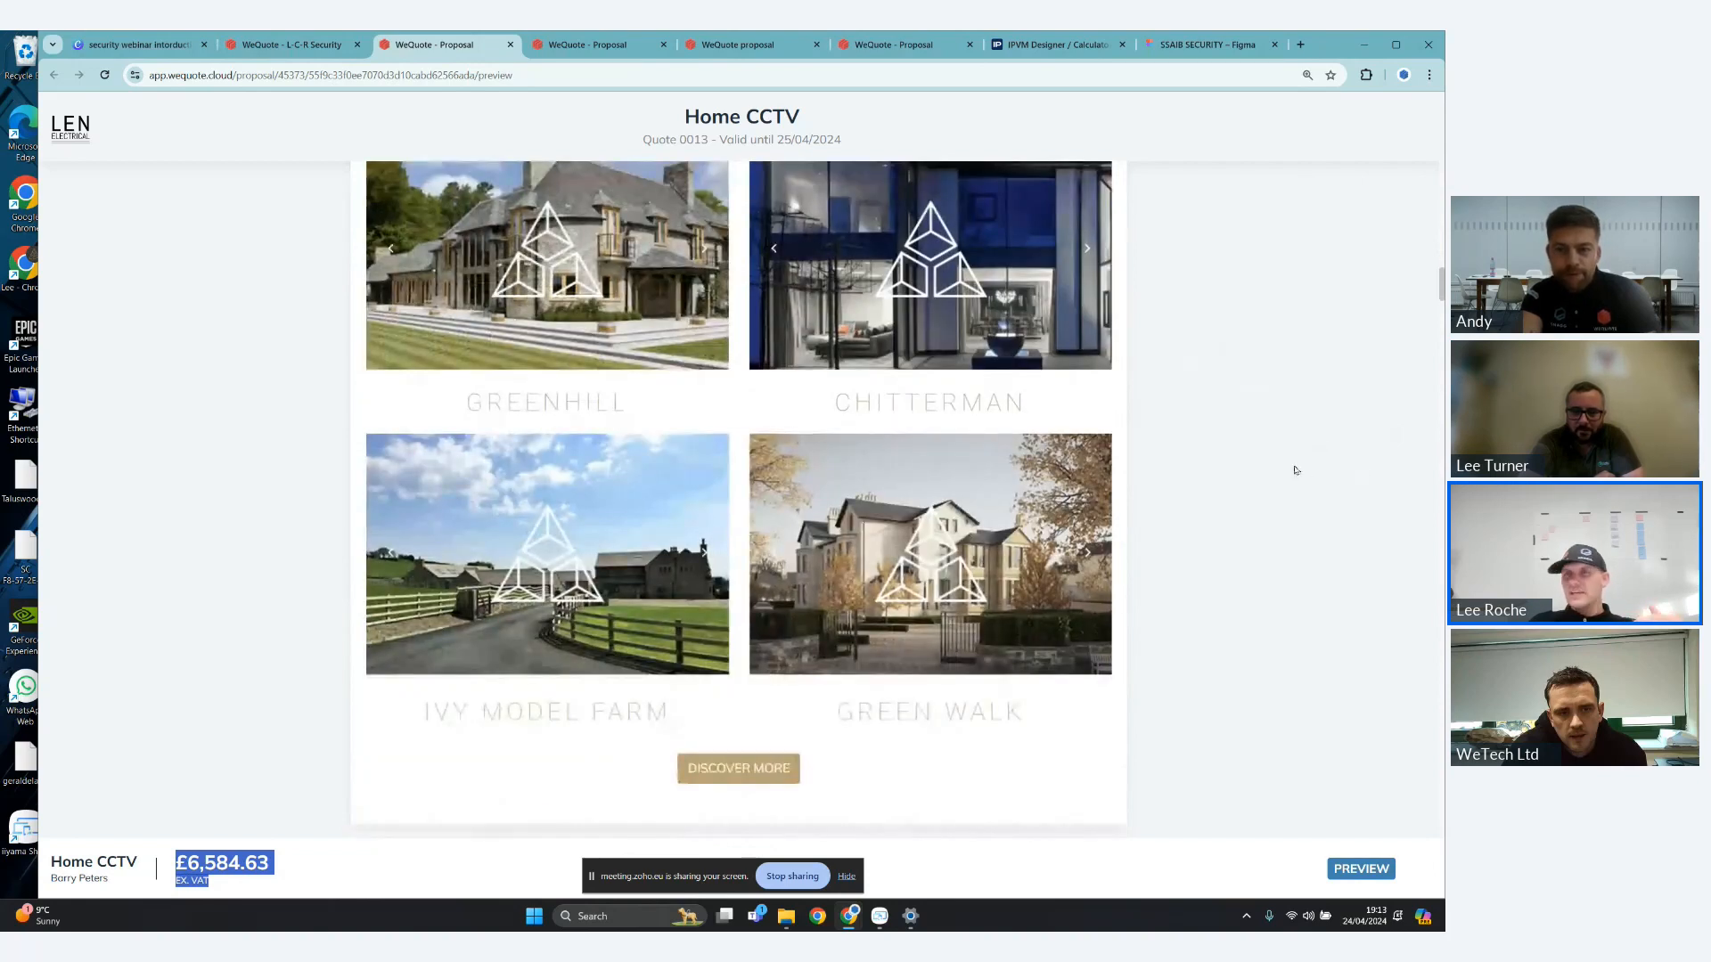
{"action": "scroll", "coordinate": [1294, 469], "scroll_direction": "down", "scroll_amount": 1}
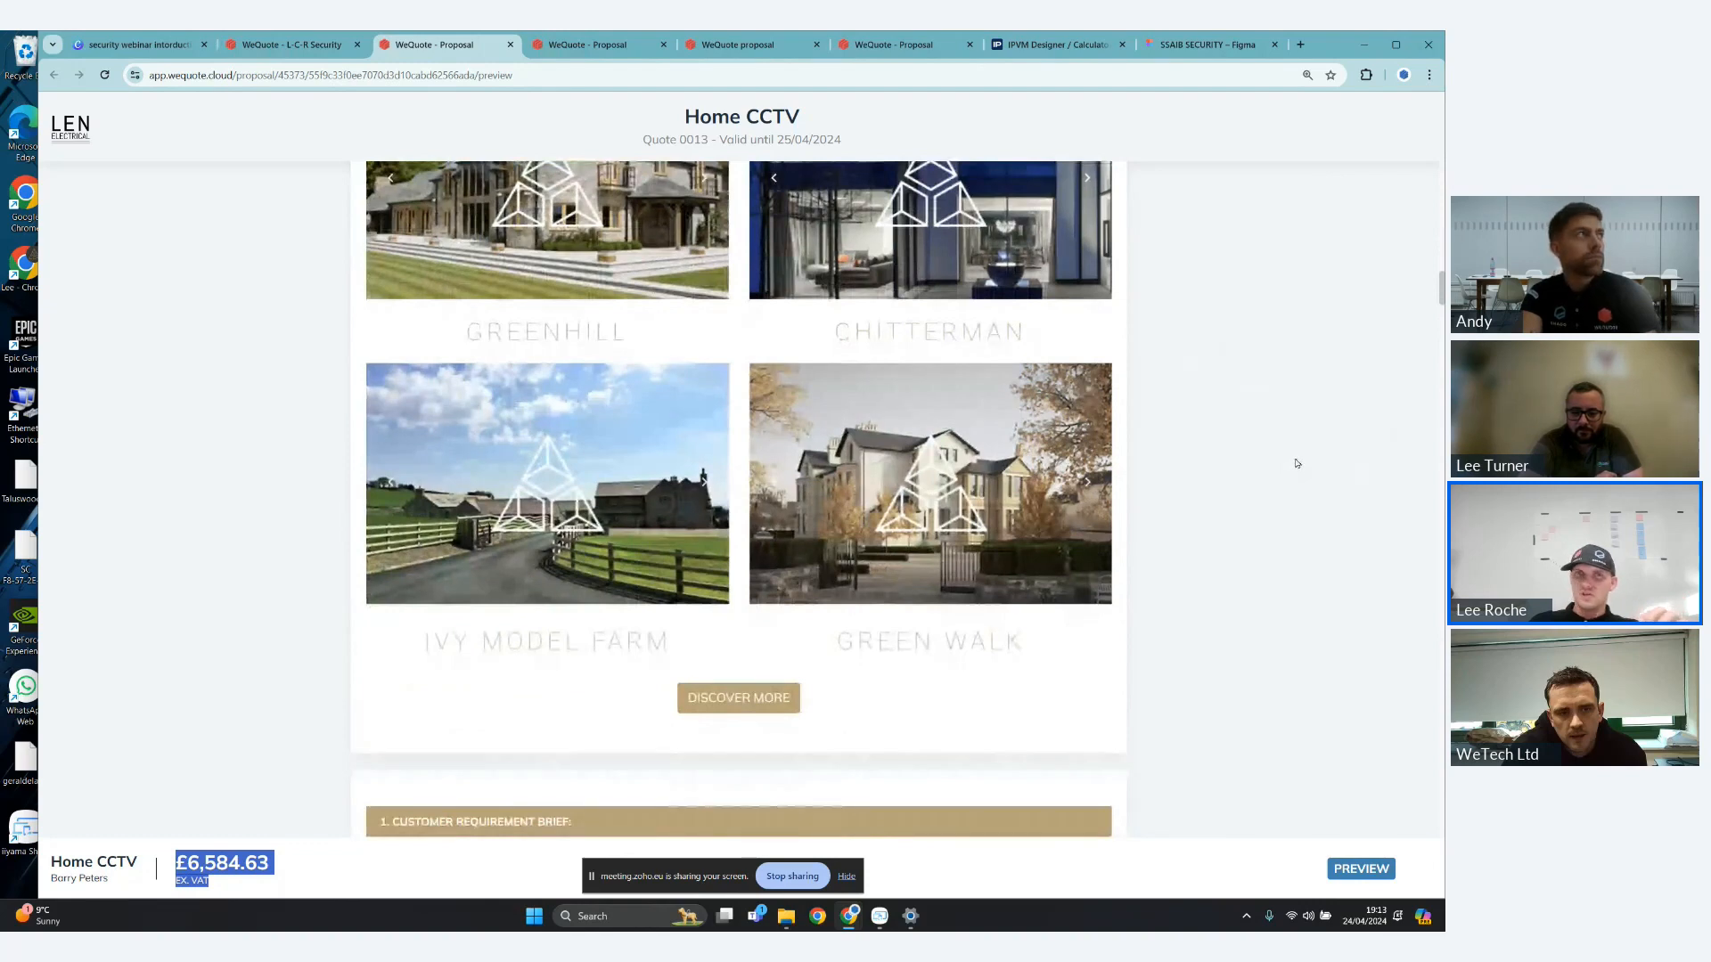
{"action": "scroll", "coordinate": [1296, 463], "scroll_direction": "down", "scroll_amount": 3}
{"action": "scroll", "coordinate": [751, 355], "scroll_direction": "down", "scroll_amount": 3}
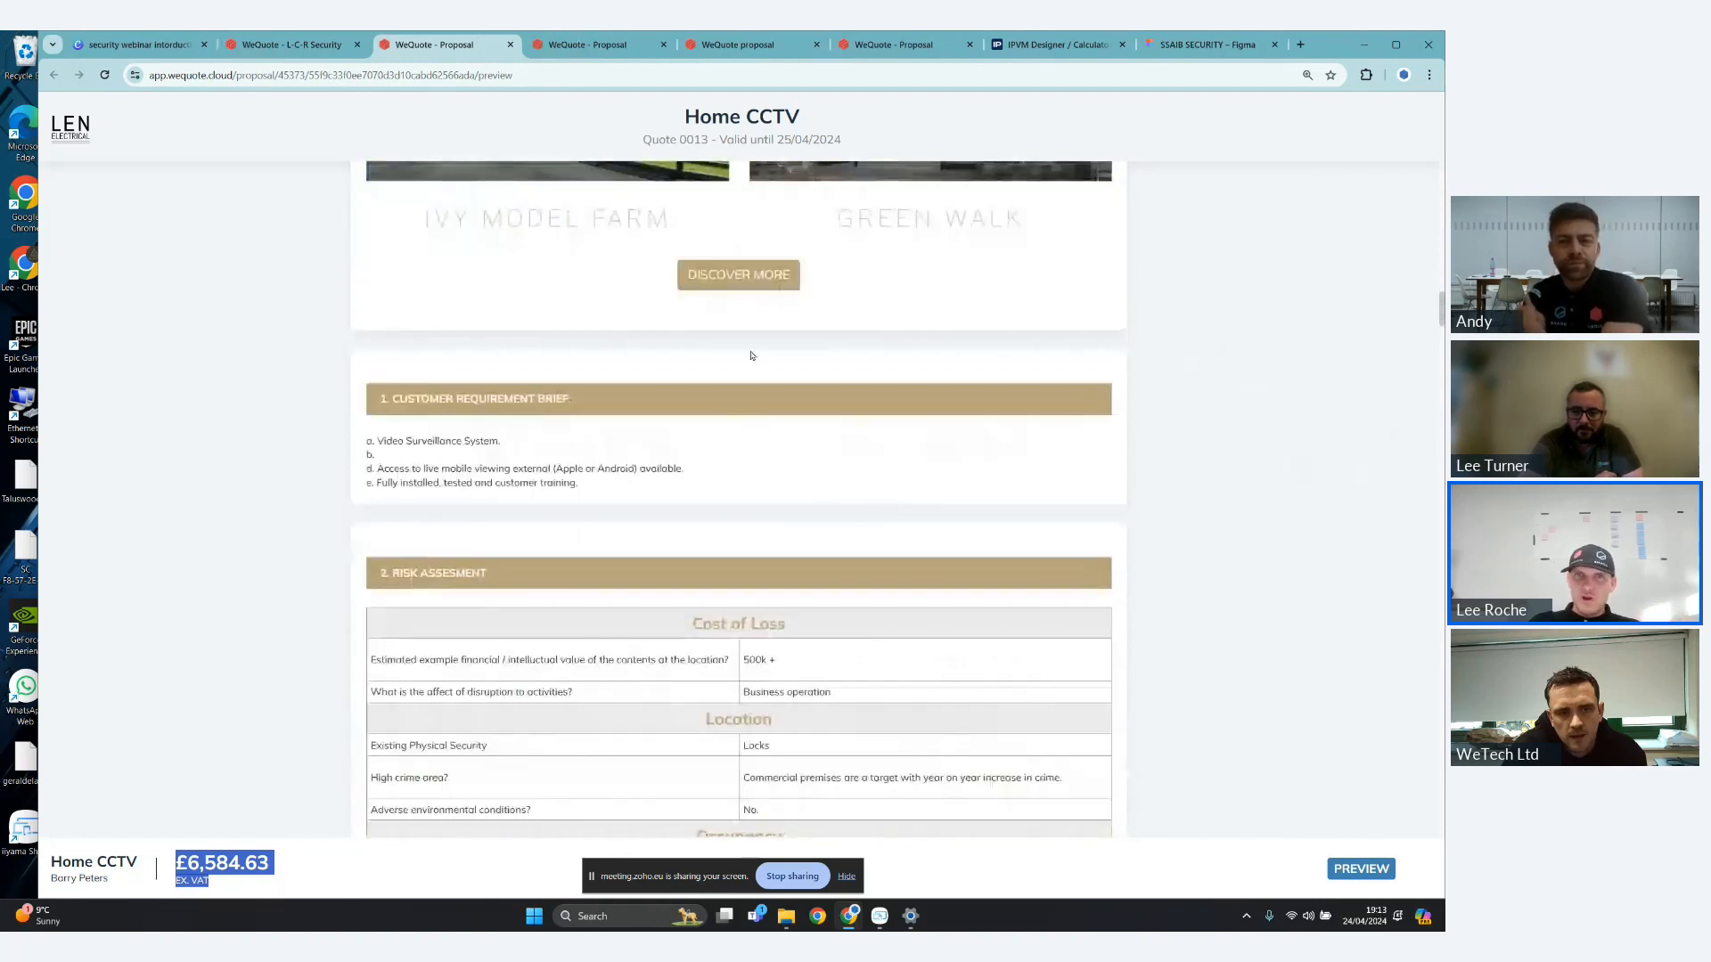
{"action": "scroll", "coordinate": [1166, 401], "scroll_direction": "up", "scroll_amount": 4}
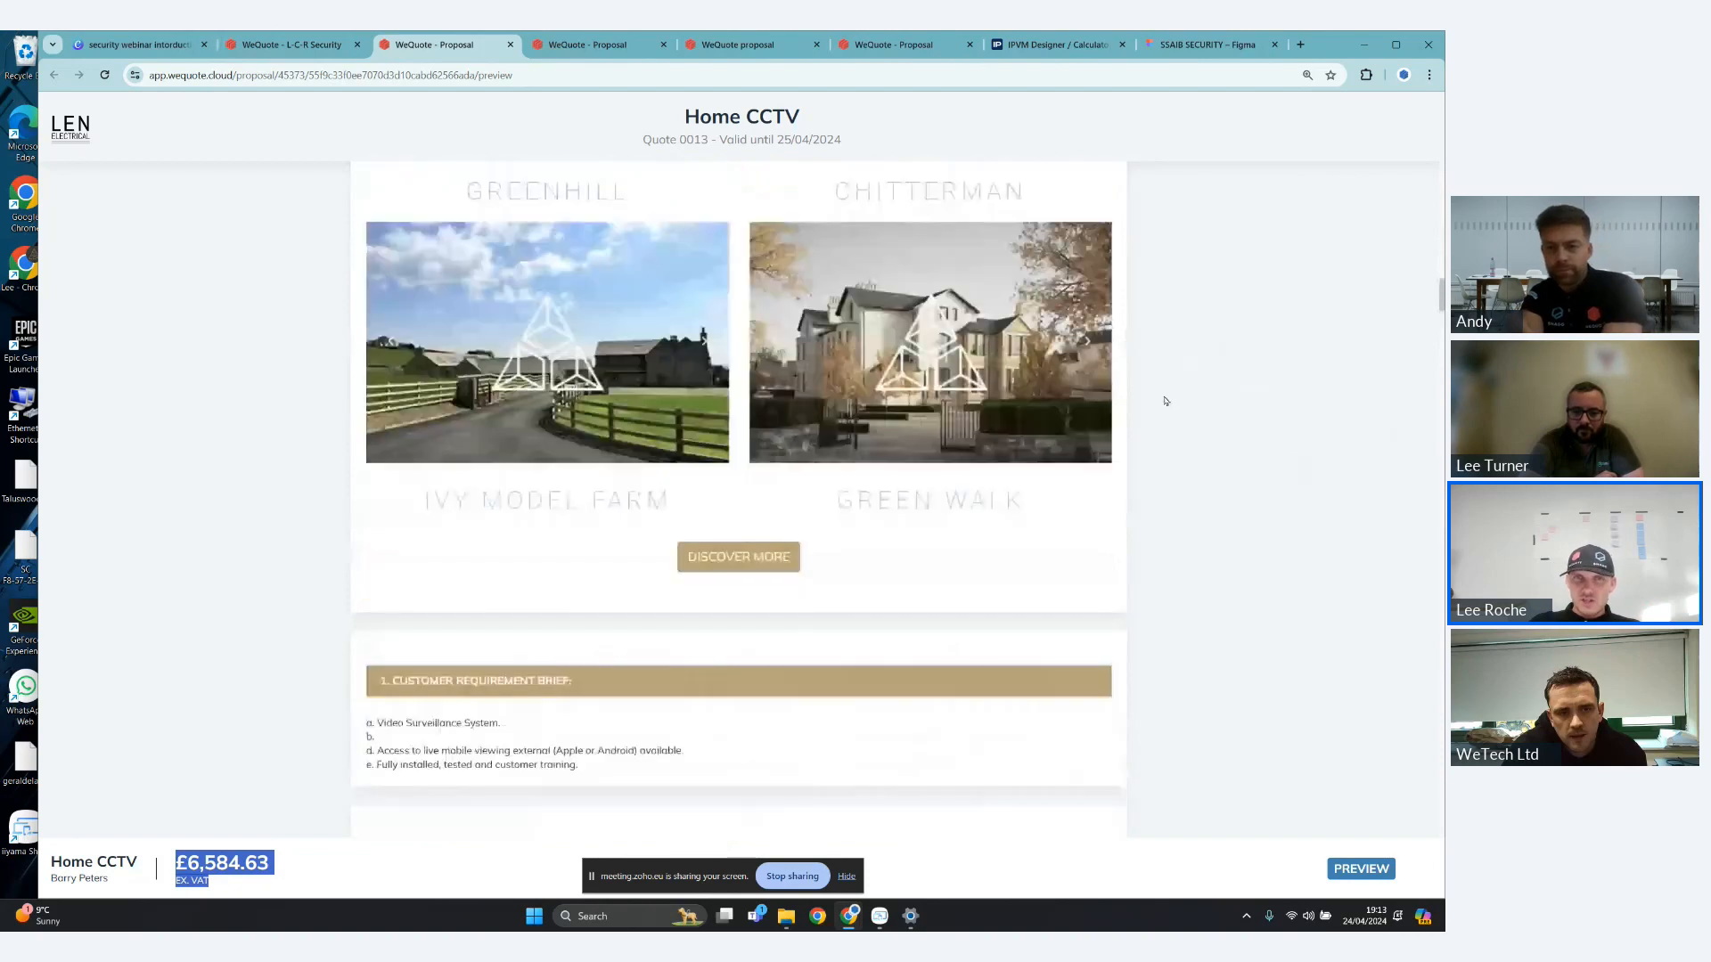
{"action": "scroll", "coordinate": [837, 209], "scroll_direction": "up", "scroll_amount": 4}
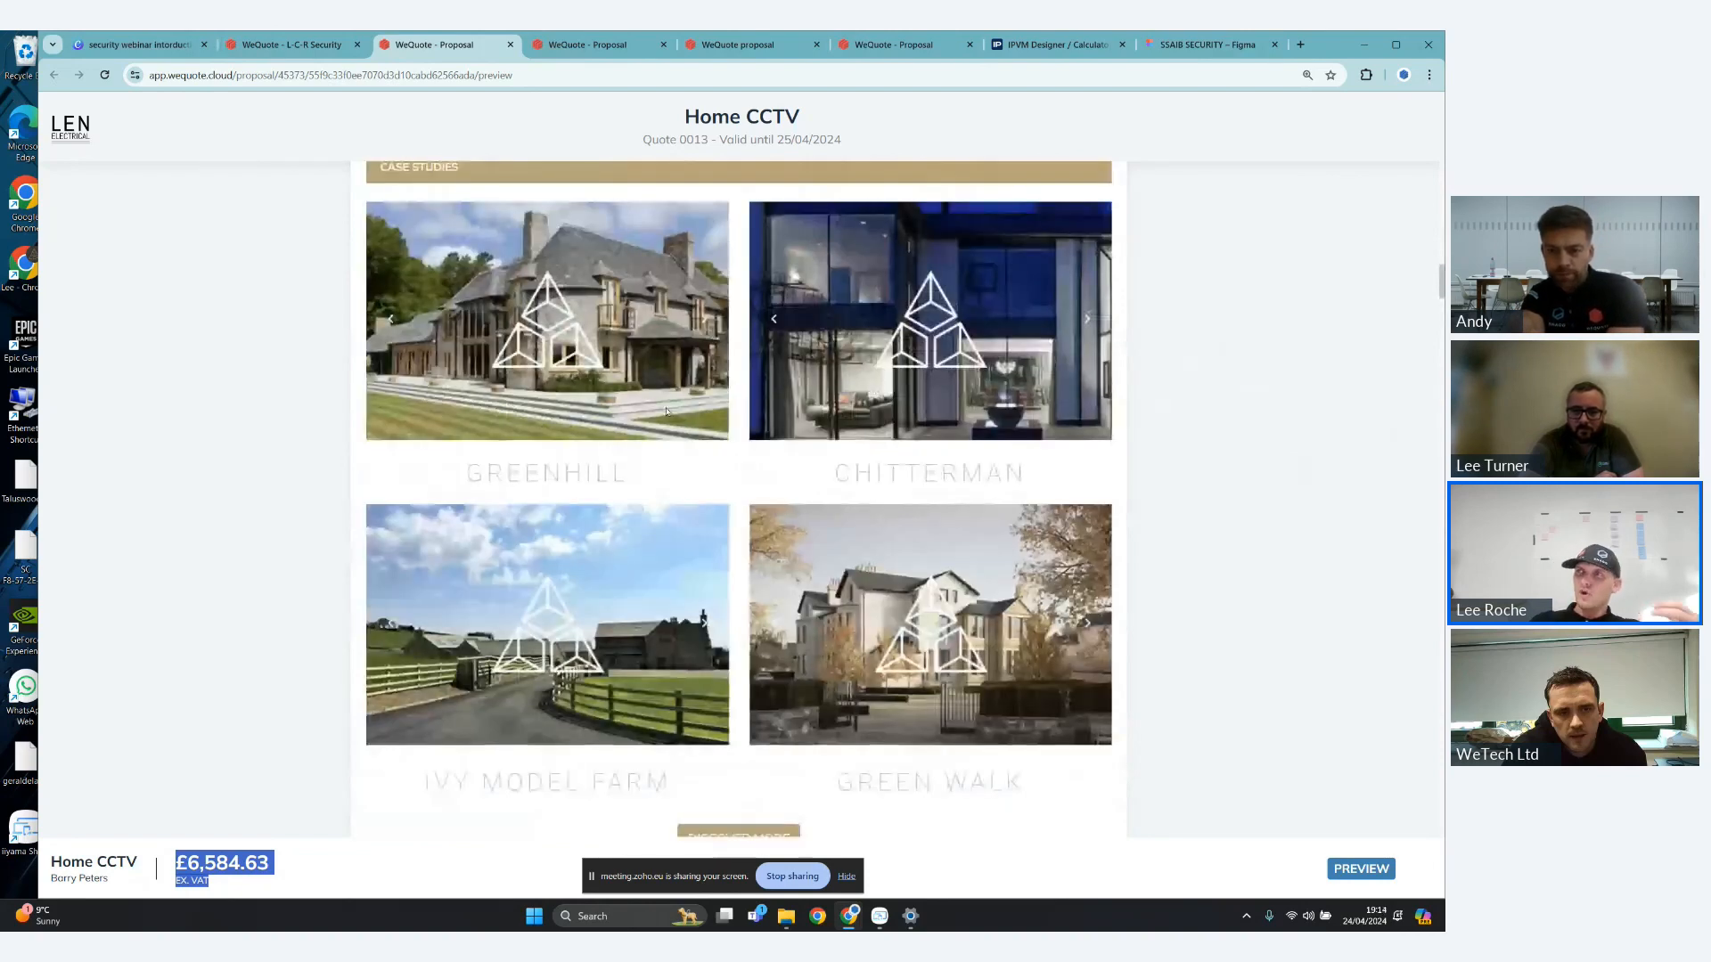
- Examine the proposal's Customer Requirement Brief, the Risk Assessment table and the start of the Operational Requirement section
{"action": "scroll", "coordinate": [897, 478], "scroll_direction": "down", "scroll_amount": 7}
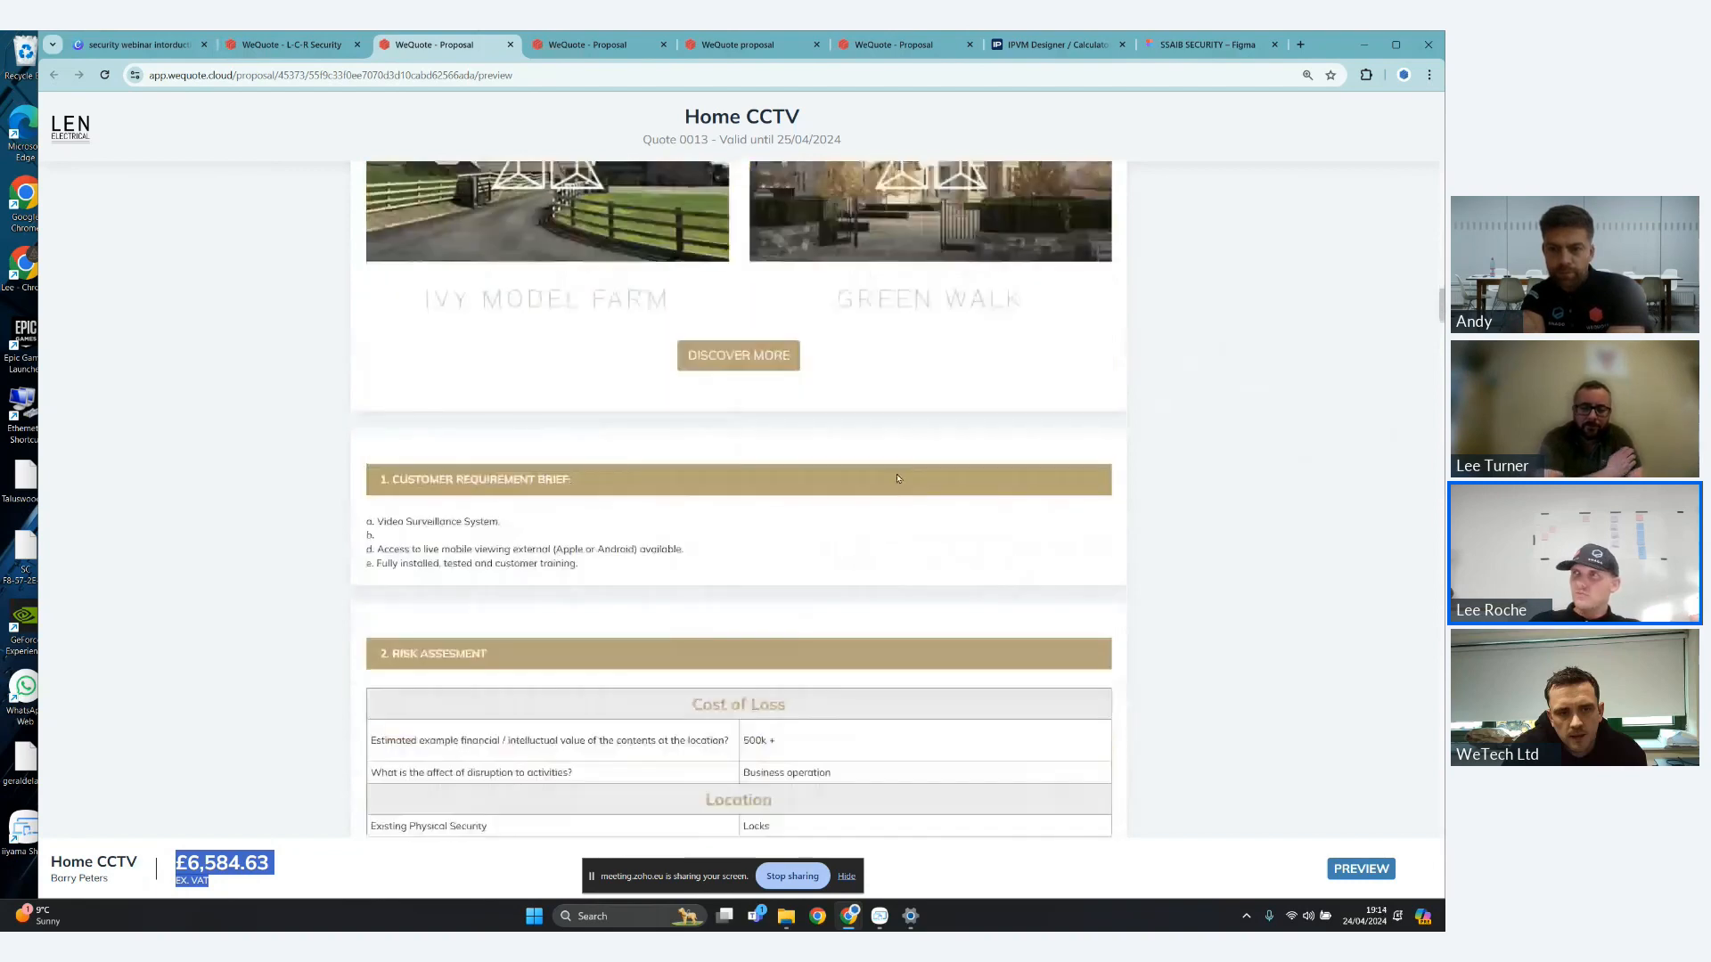
{"action": "scroll", "coordinate": [897, 478], "scroll_direction": "down", "scroll_amount": 2}
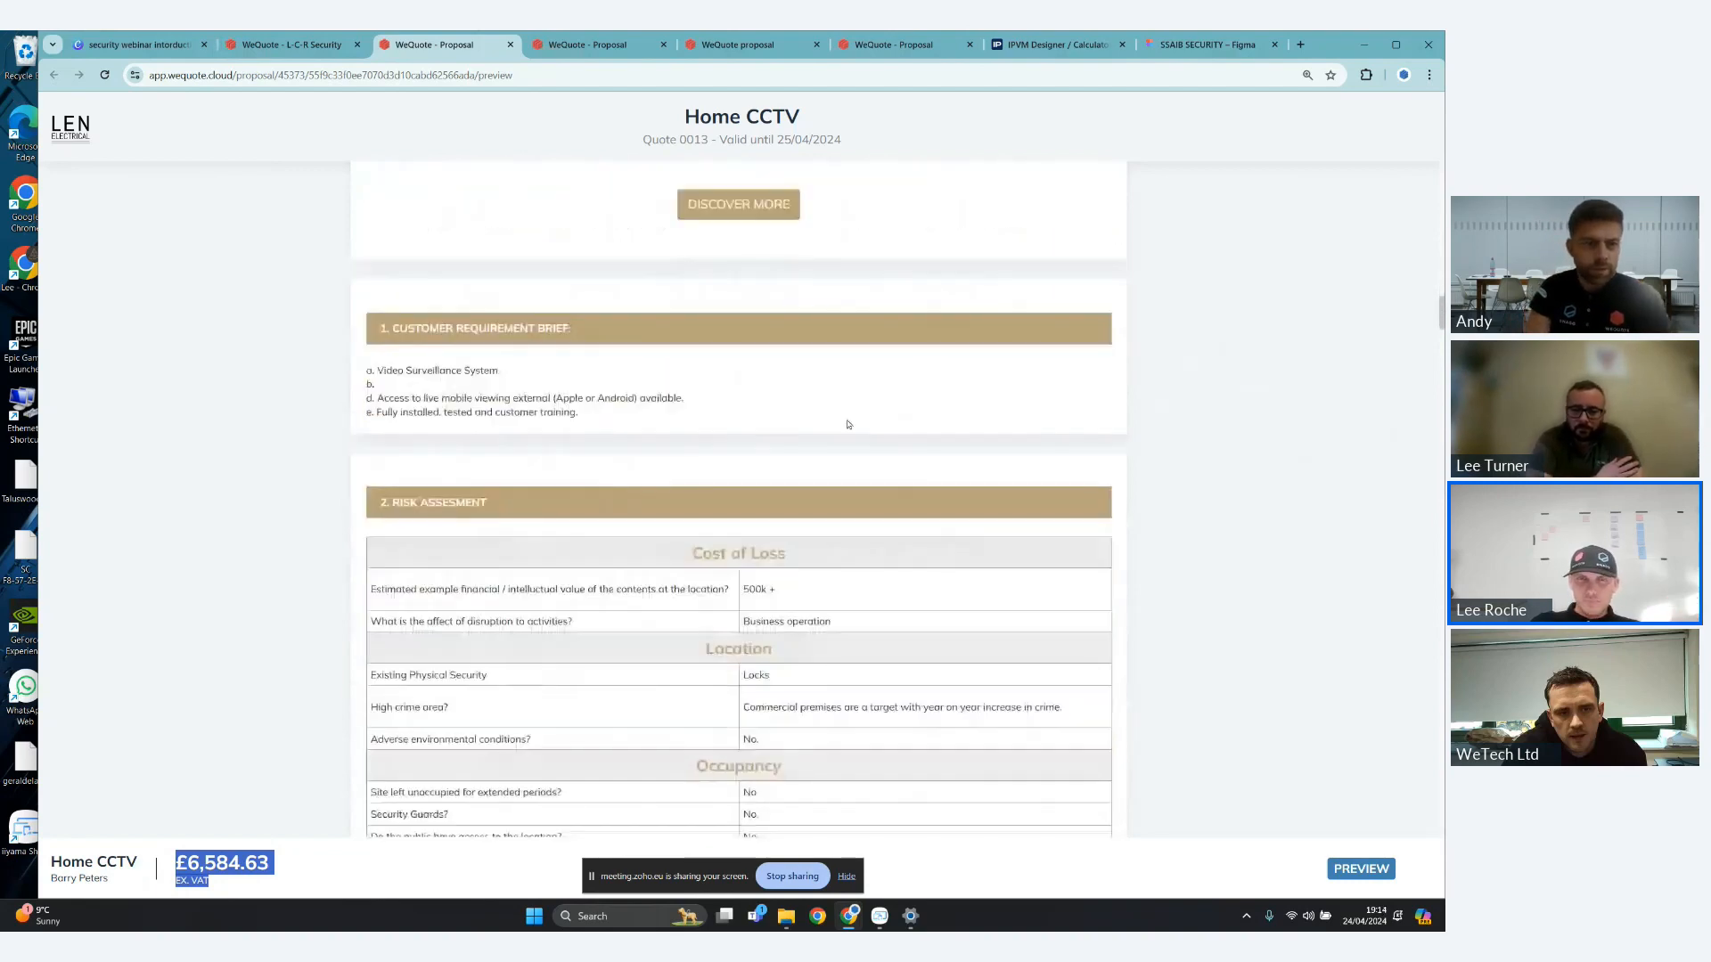
{"action": "scroll", "coordinate": [849, 424], "scroll_direction": "down", "scroll_amount": 1}
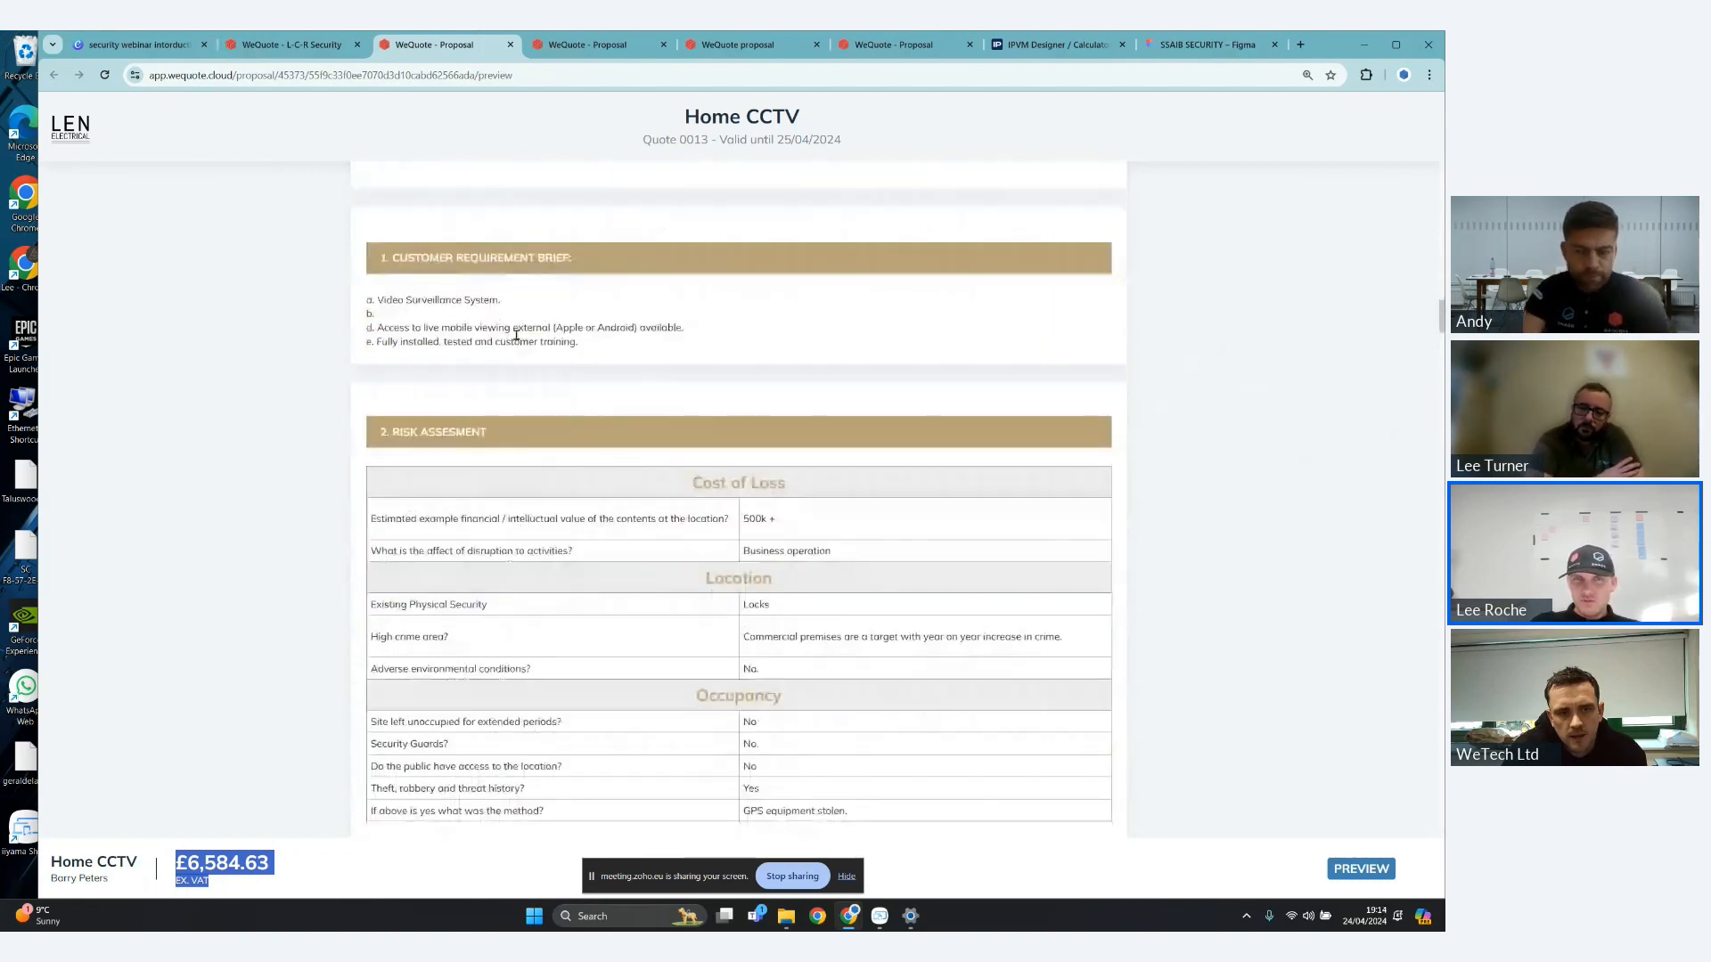
{"action": "scroll", "coordinate": [722, 402], "scroll_direction": "down", "scroll_amount": 1}
{"action": "scroll", "coordinate": [722, 402], "scroll_direction": "down", "scroll_amount": 12}
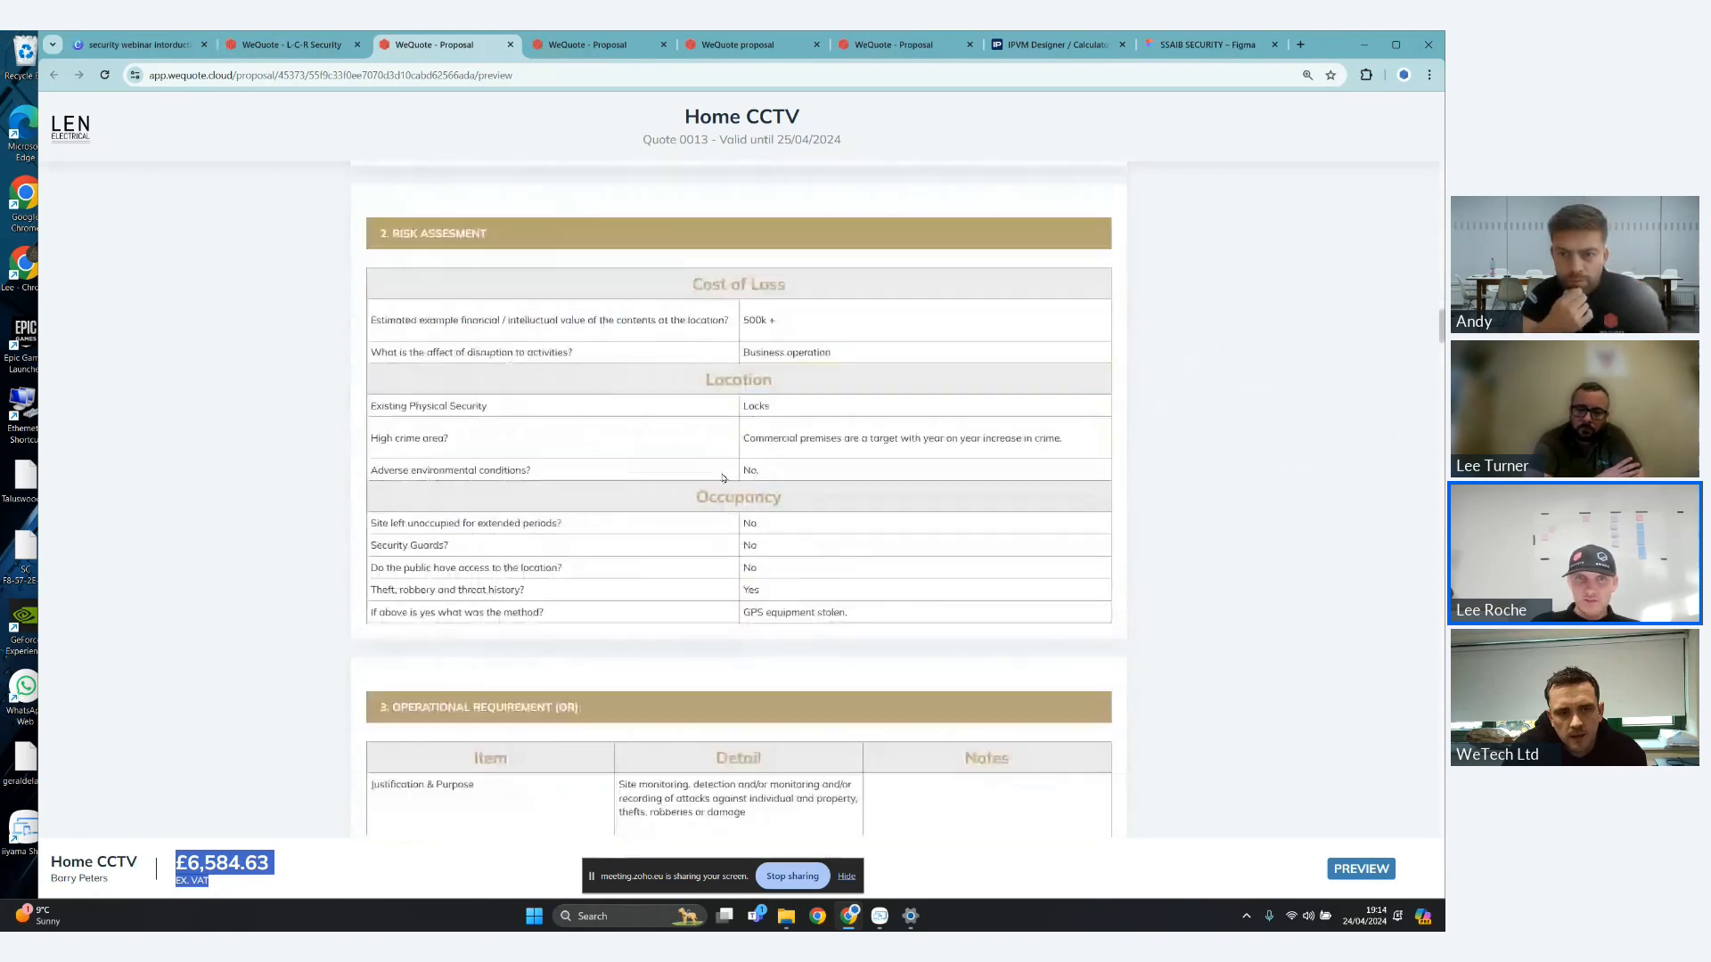
{"action": "scroll", "coordinate": [722, 438], "scroll_direction": "down", "scroll_amount": 5}
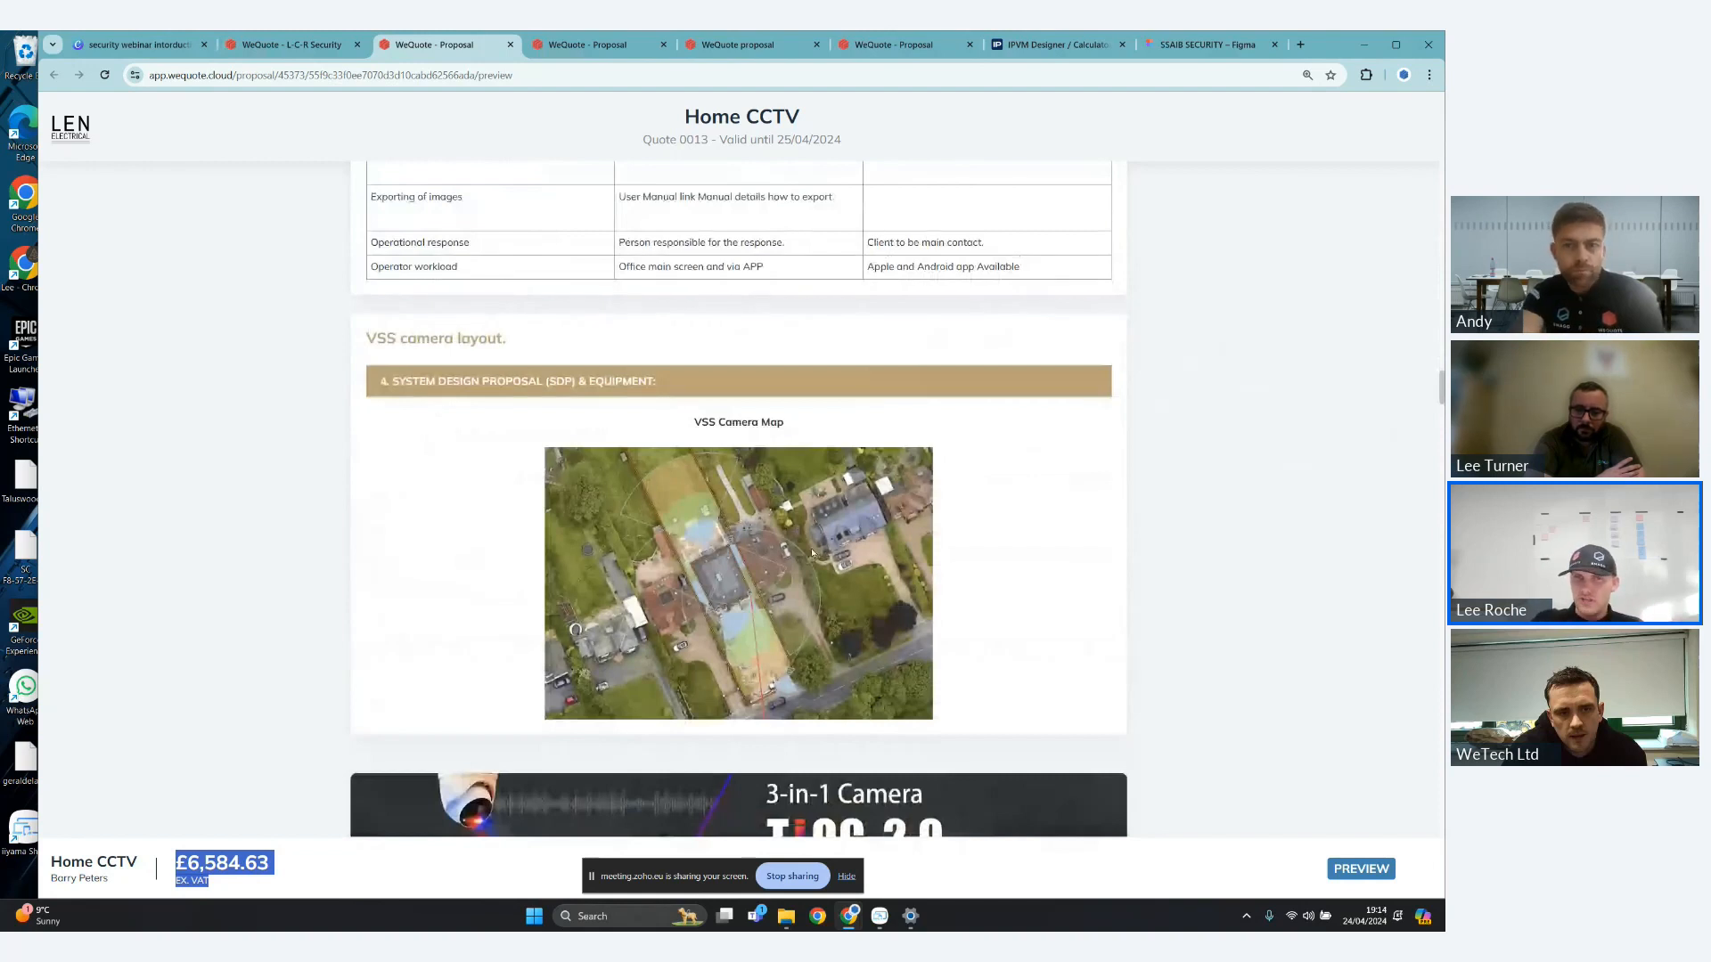
- Examine the VSS Camera Map and the TiOC 2.0 banner, and highlight the banner title VSS Visual Surveillance System
{"action": "scroll", "coordinate": [812, 552], "scroll_direction": "down", "scroll_amount": 2}
{"action": "scroll", "coordinate": [851, 562], "scroll_direction": "down", "scroll_amount": 3}
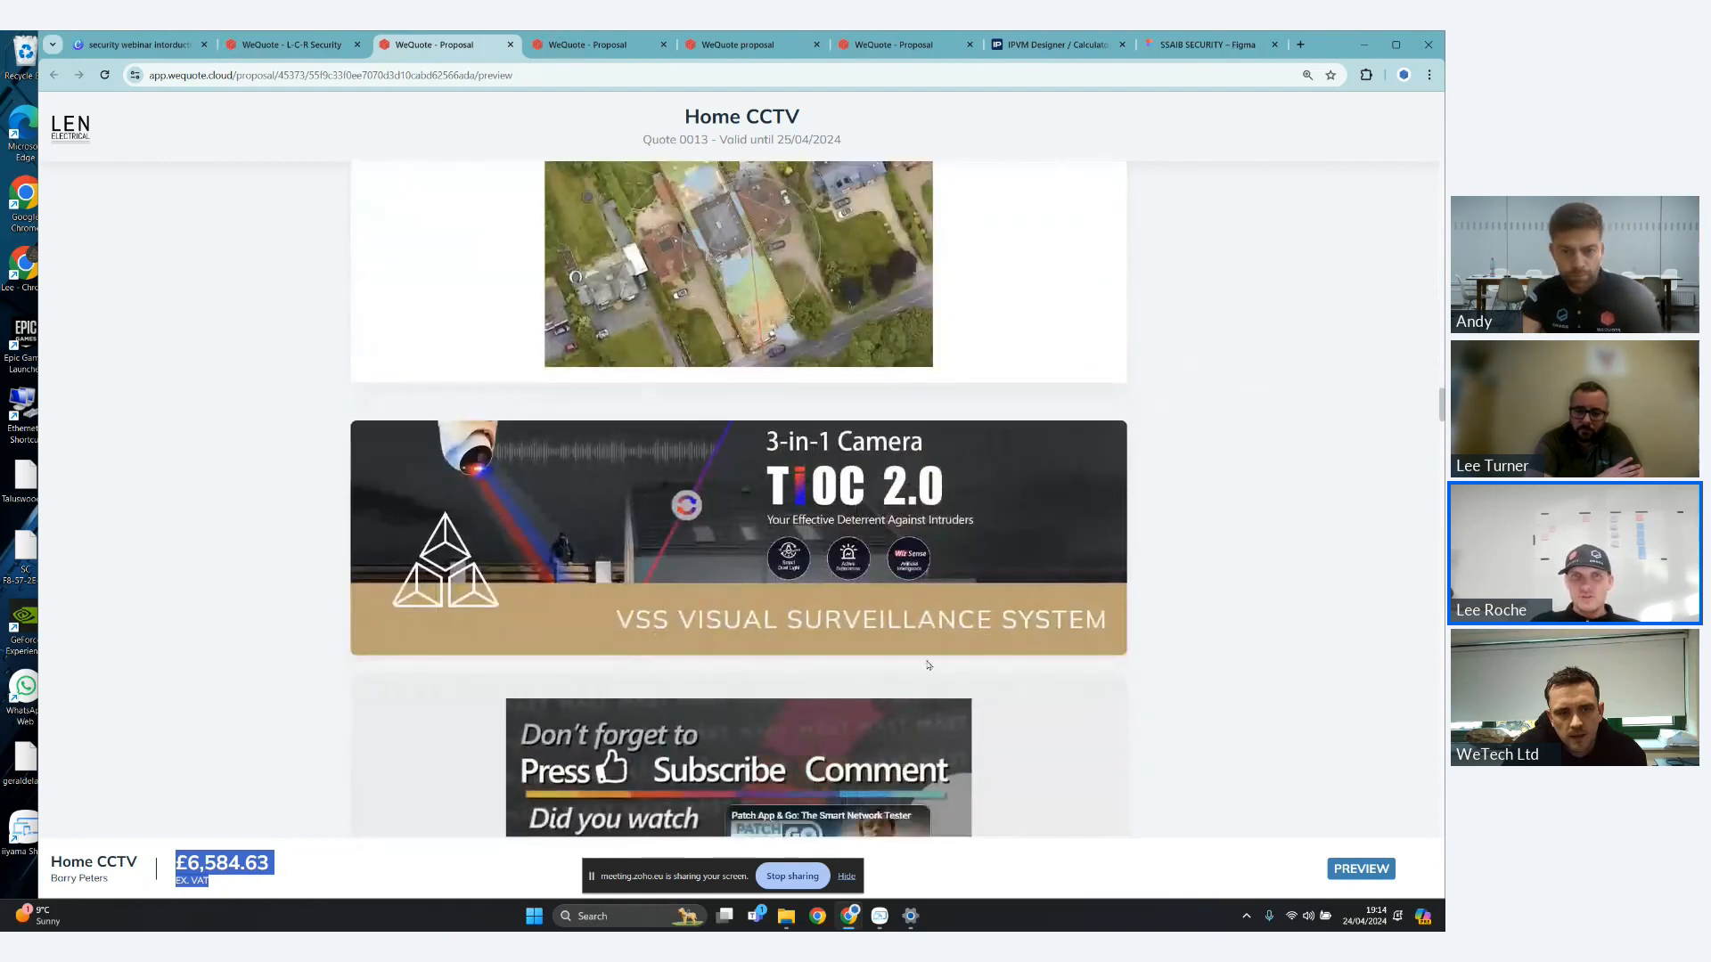
{"action": "scroll", "coordinate": [347, 349], "scroll_direction": "down", "scroll_amount": 1}
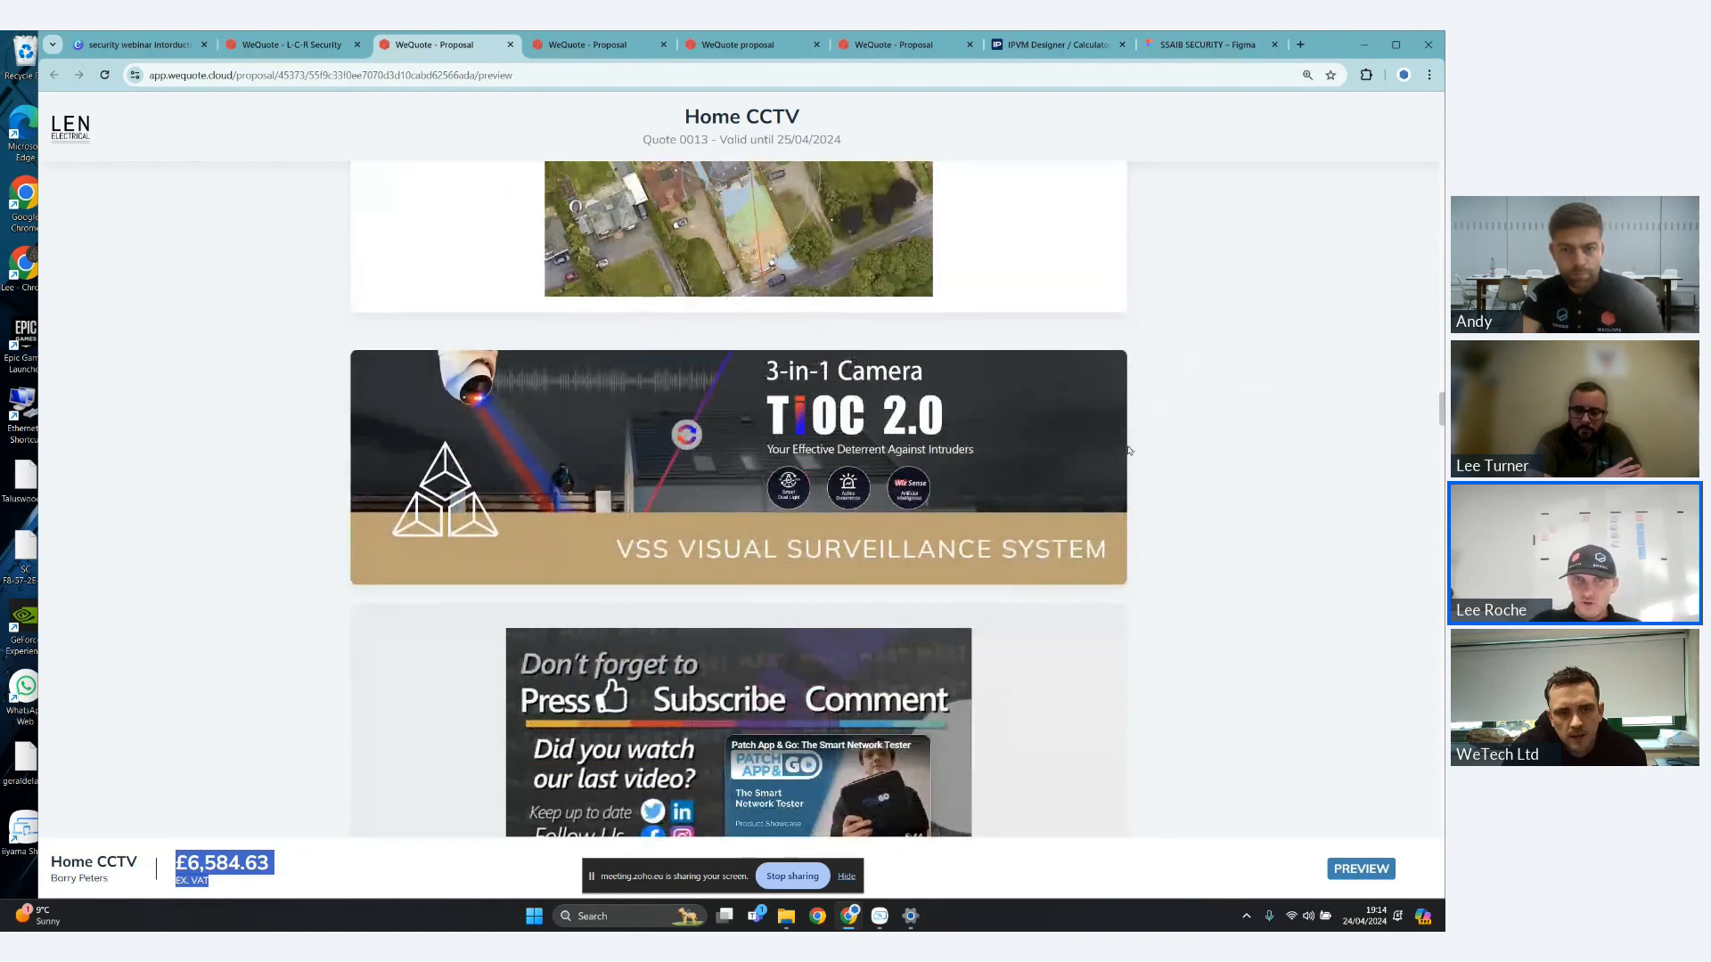
{"action": "left_click_drag", "start_coordinate": [556, 547], "coordinate": [1161, 493]}
{"action": "scroll", "coordinate": [1162, 493], "scroll_direction": "down", "scroll_amount": 2}
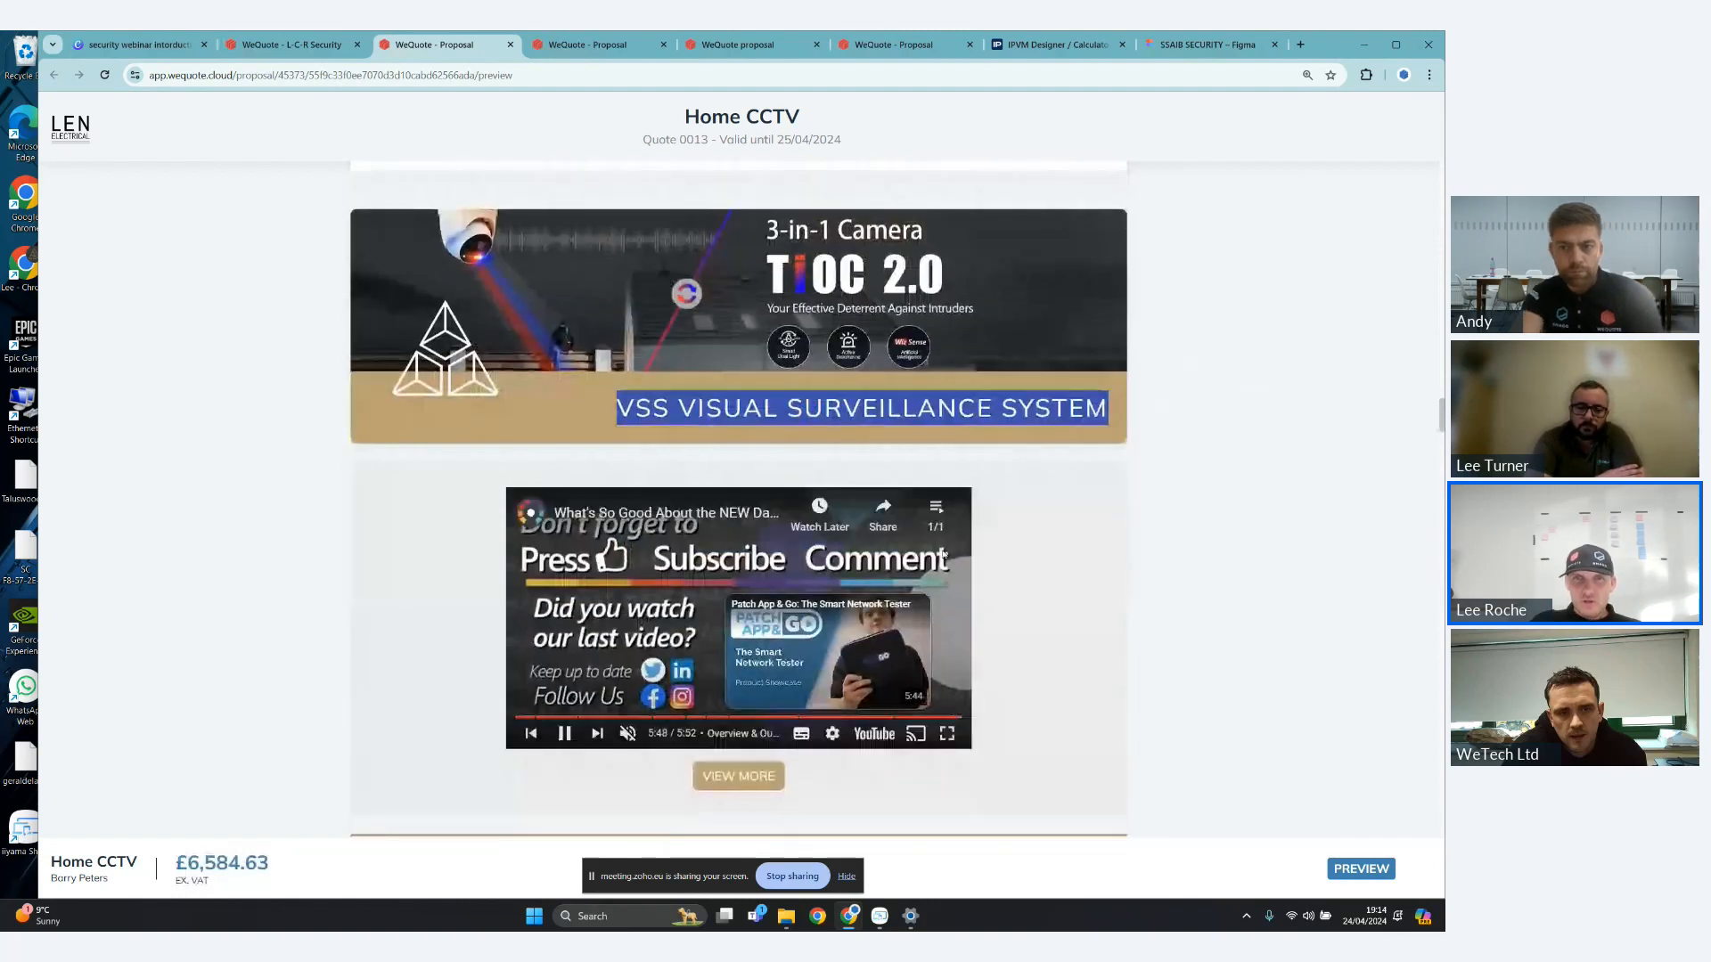
- Rewind the embedded camera video to its beginning, unmute it briefly while it plays and mute it again
{"action": "left_click_drag", "start_coordinate": [954, 717], "coordinate": [525, 718]}
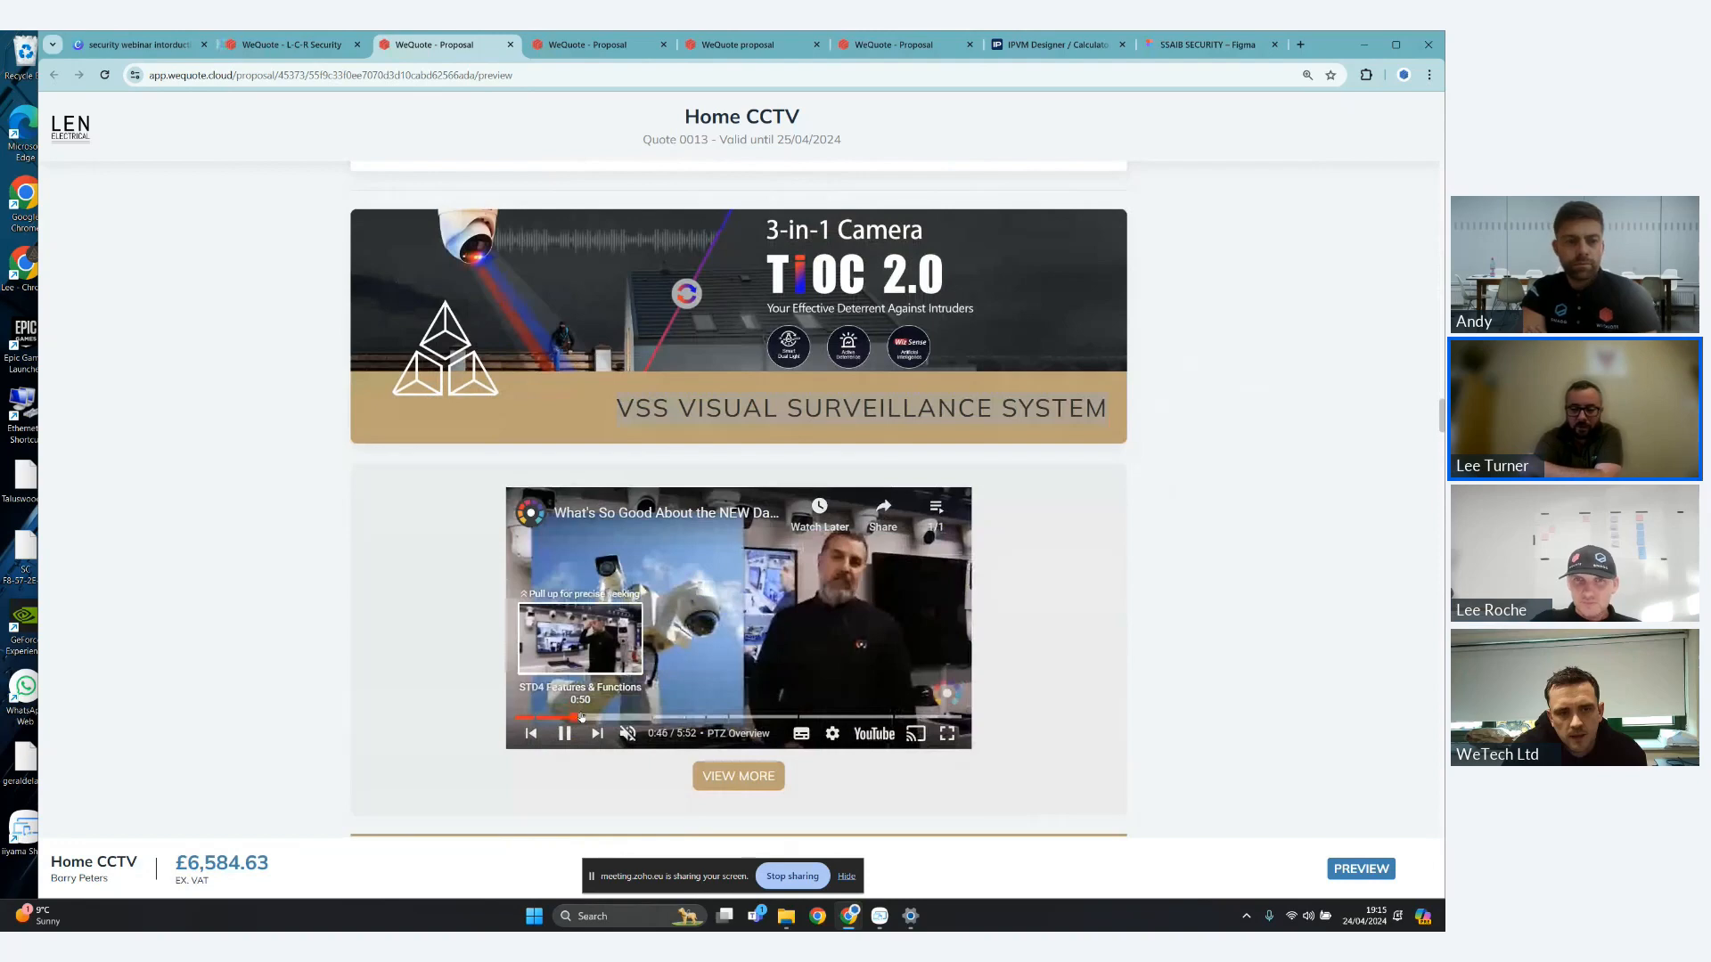
{"action": "scroll", "coordinate": [822, 632], "scroll_direction": "down", "scroll_amount": 2}
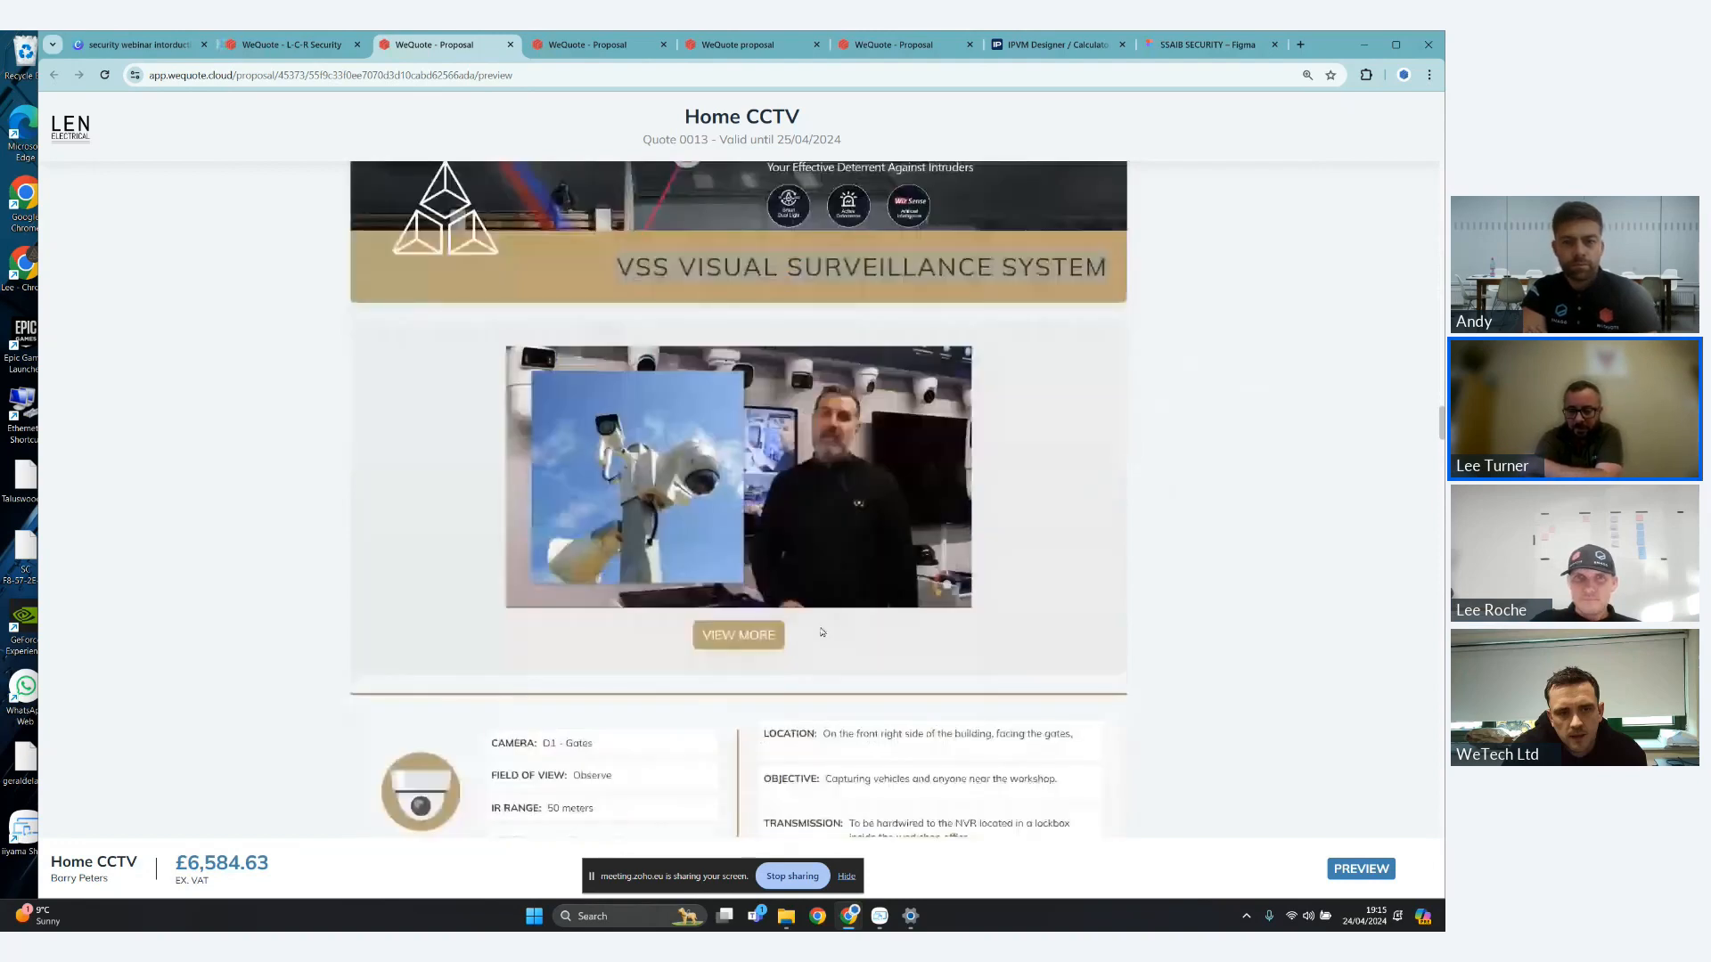
{"action": "scroll", "coordinate": [1158, 560], "scroll_direction": "down", "scroll_amount": 1}
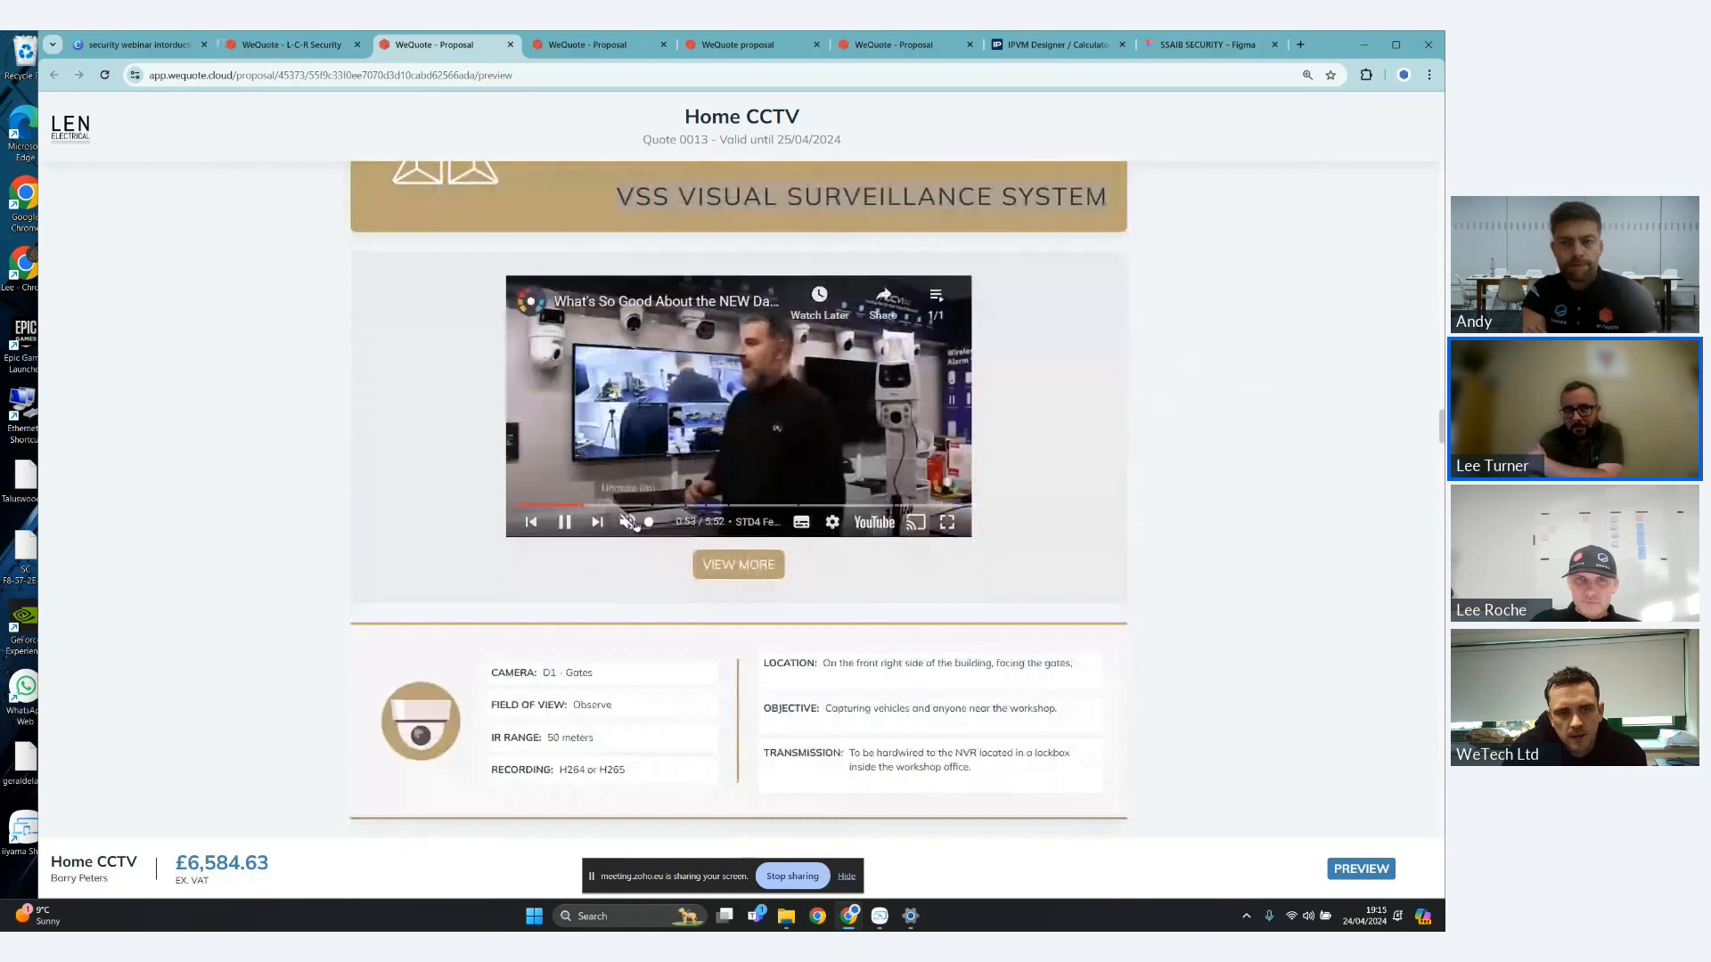
{"action": "left_click", "coordinate": [636, 526]}
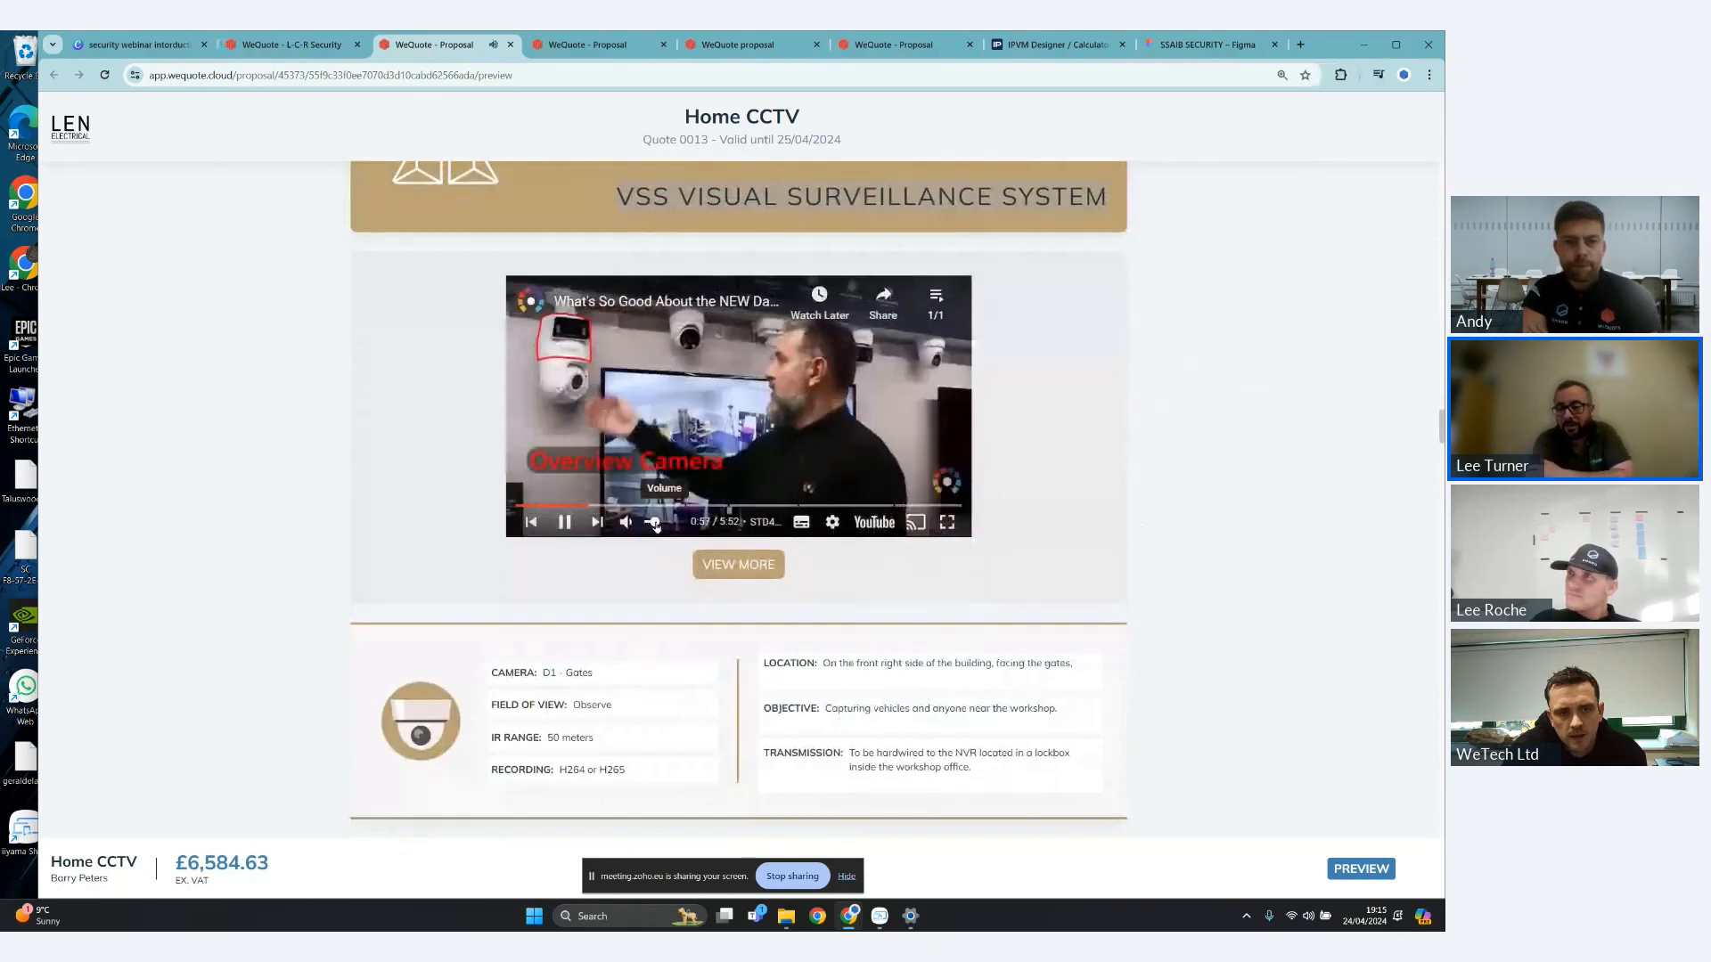
{"action": "mouse_move", "coordinate": [850, 473]}
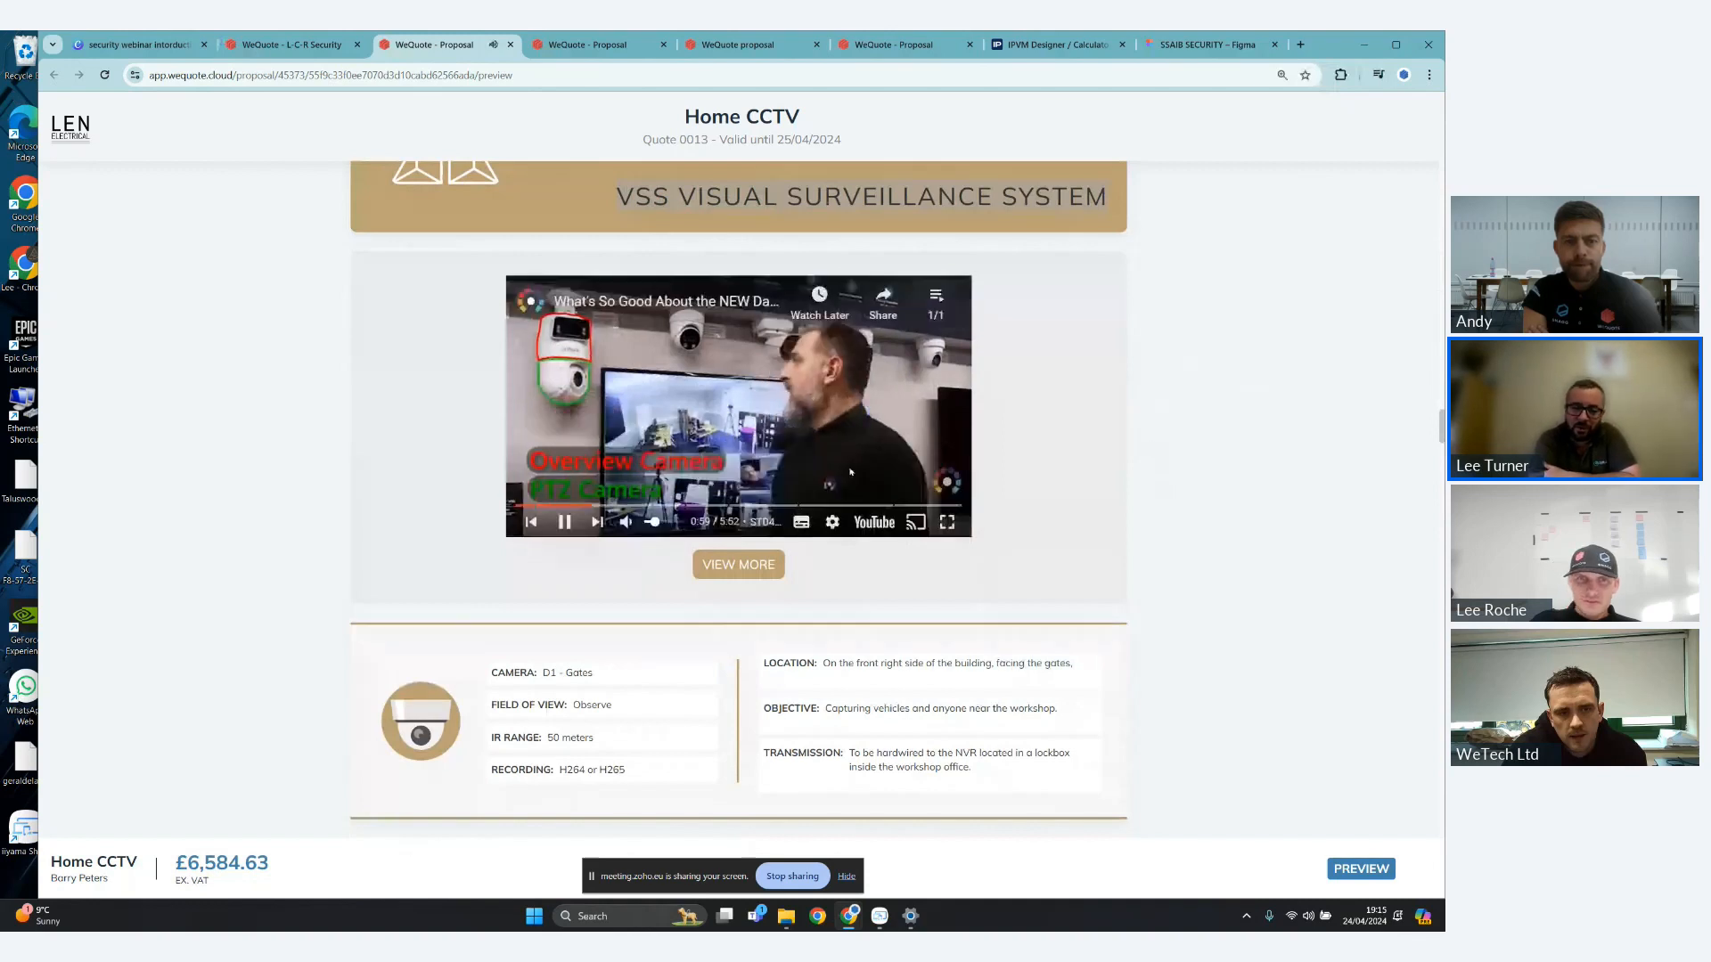
{"action": "left_click", "coordinate": [649, 524]}
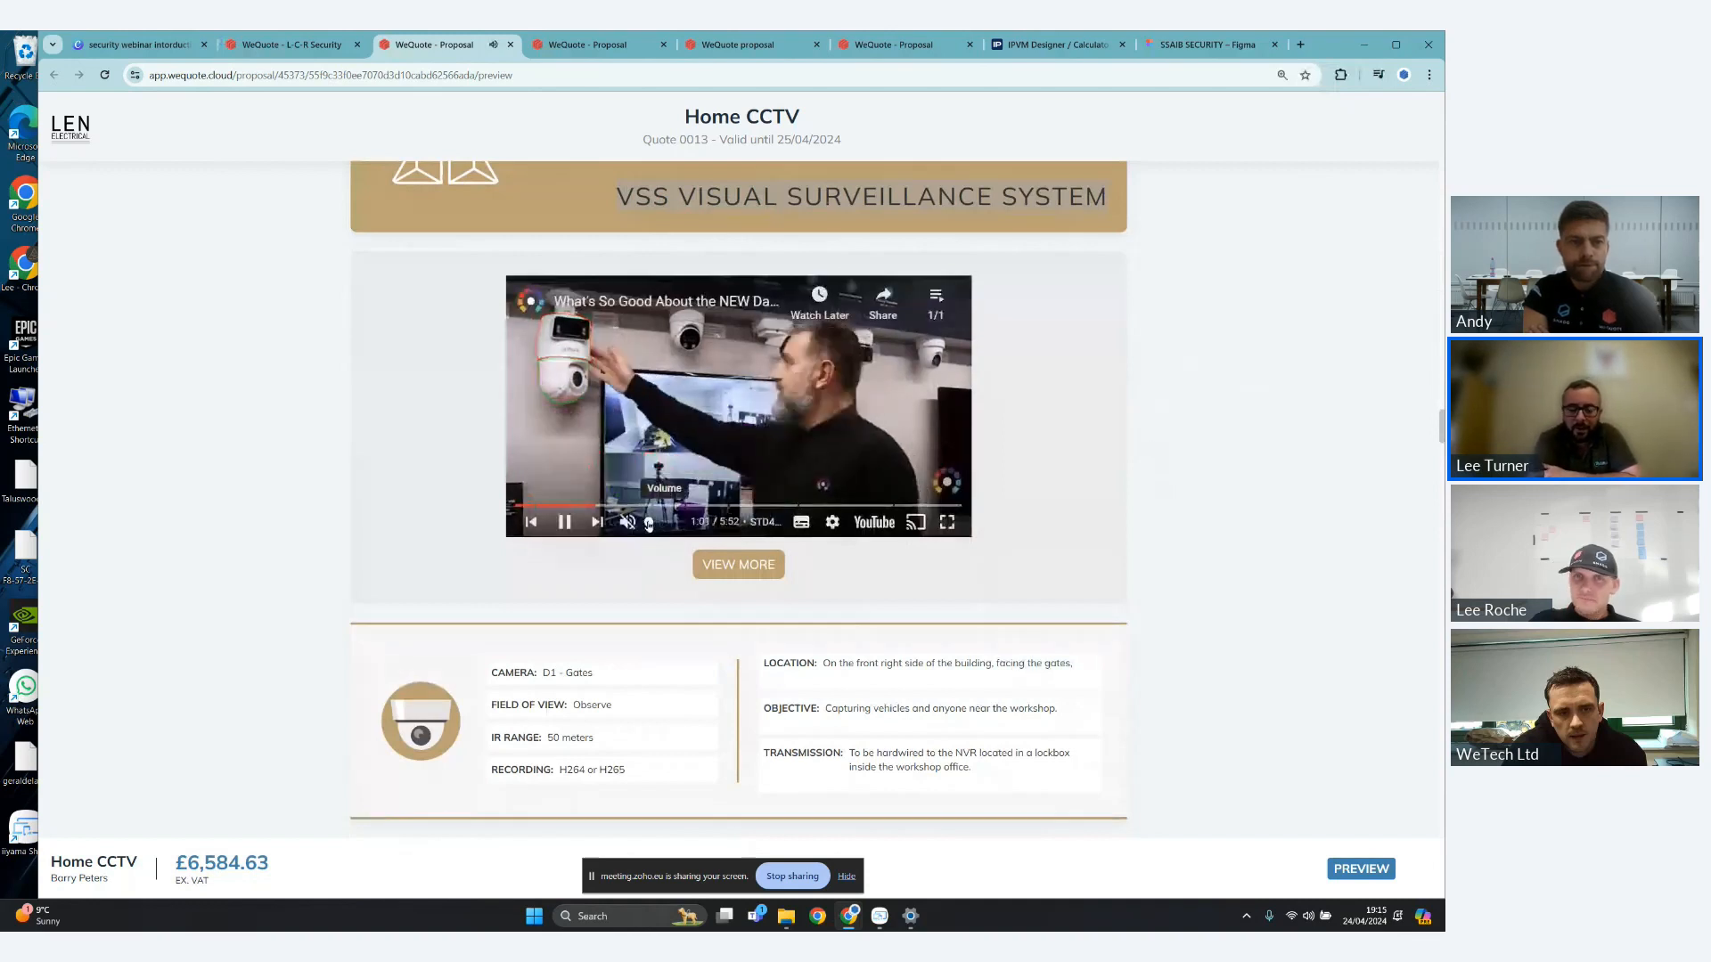
- Open the linked page with more information below the video, examine Dahua's TiOC 2.0 key features, and return to the proposal preview
{"action": "scroll", "coordinate": [1241, 485], "scroll_direction": "up", "scroll_amount": 1}
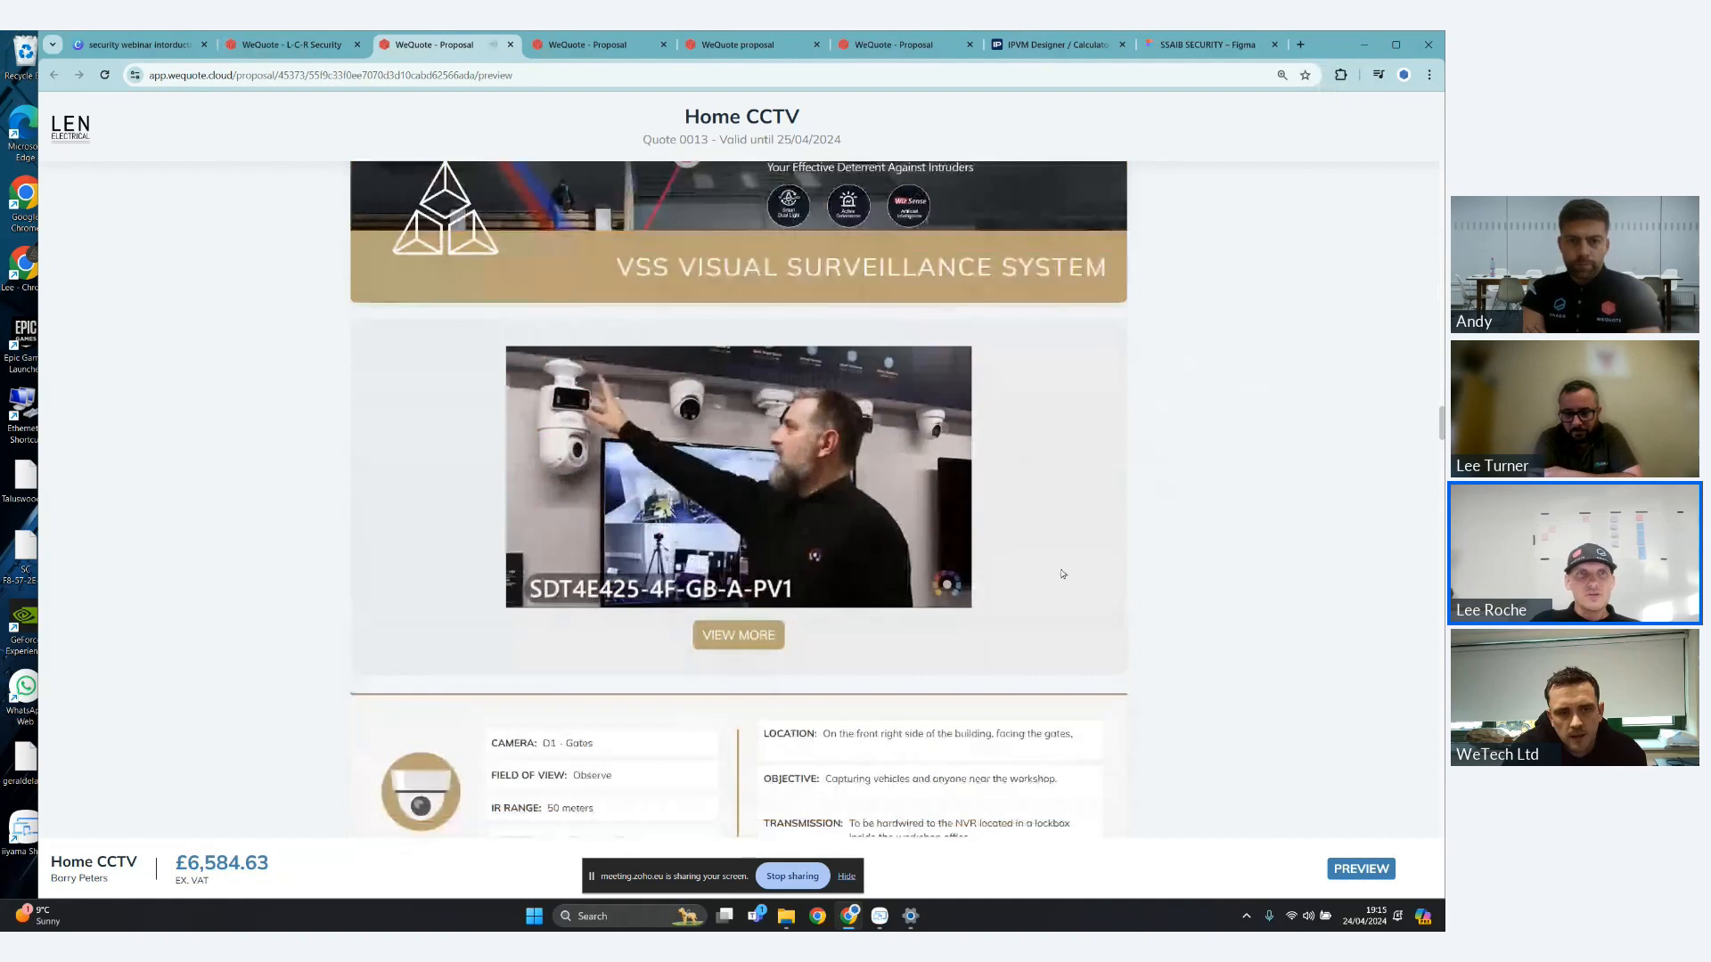
{"action": "left_click", "coordinate": [749, 636]}
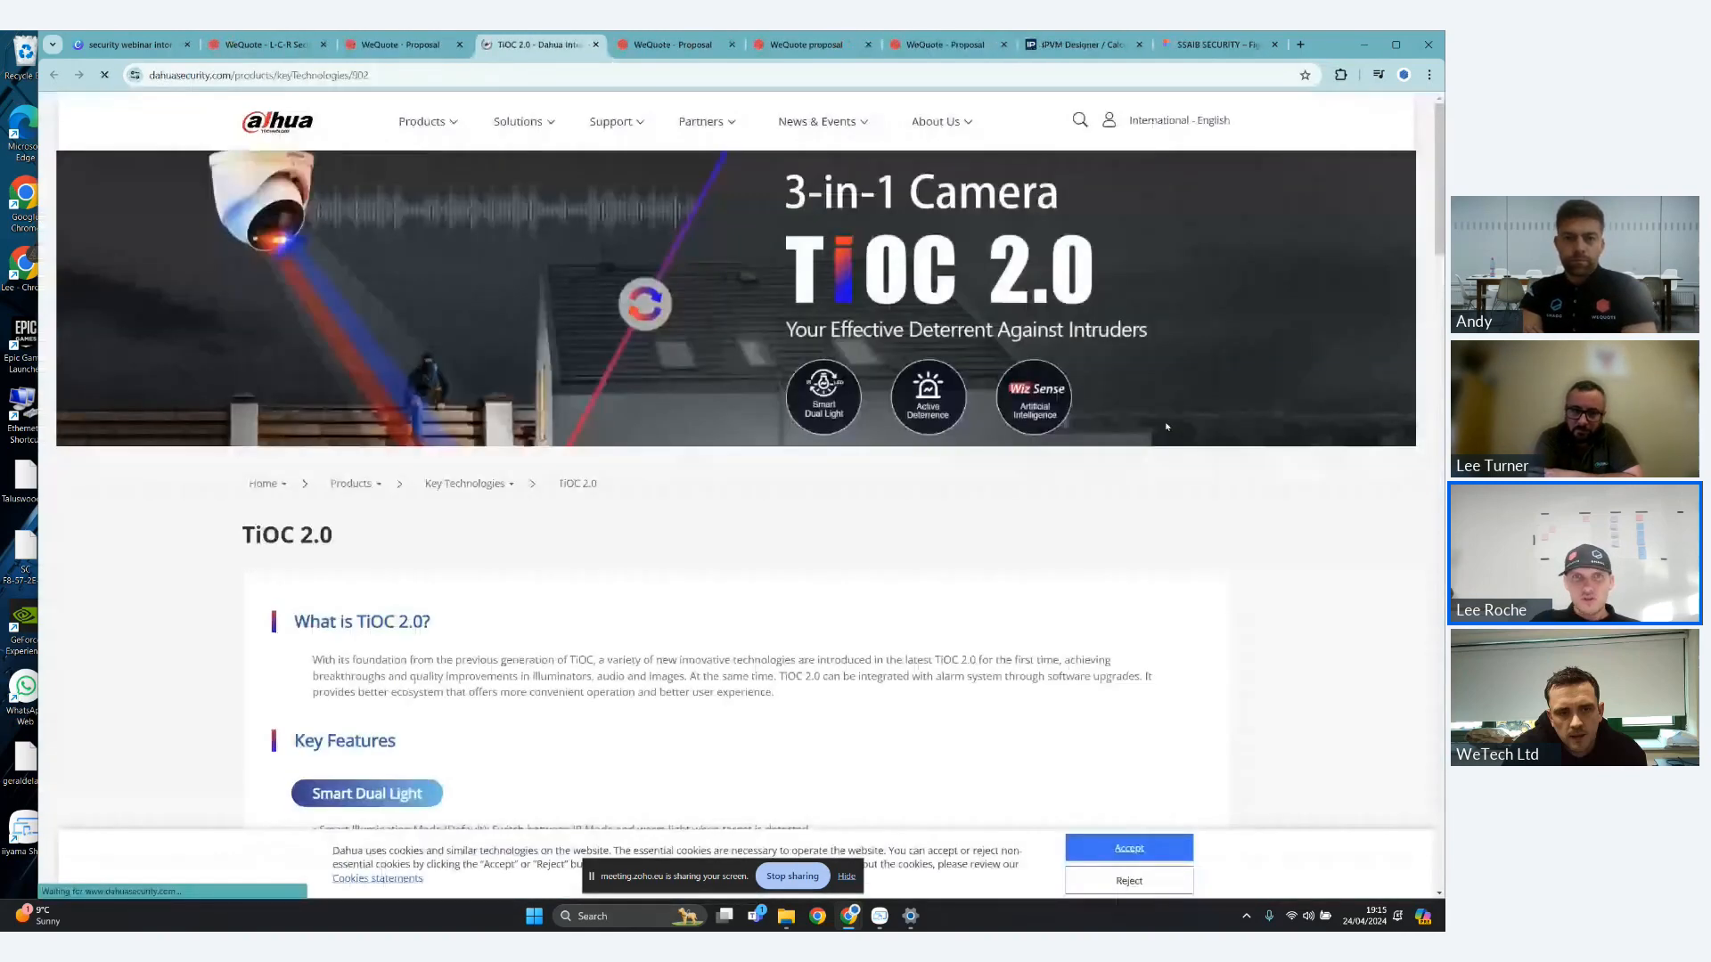
{"action": "scroll", "coordinate": [1167, 427], "scroll_direction": "down", "scroll_amount": 5}
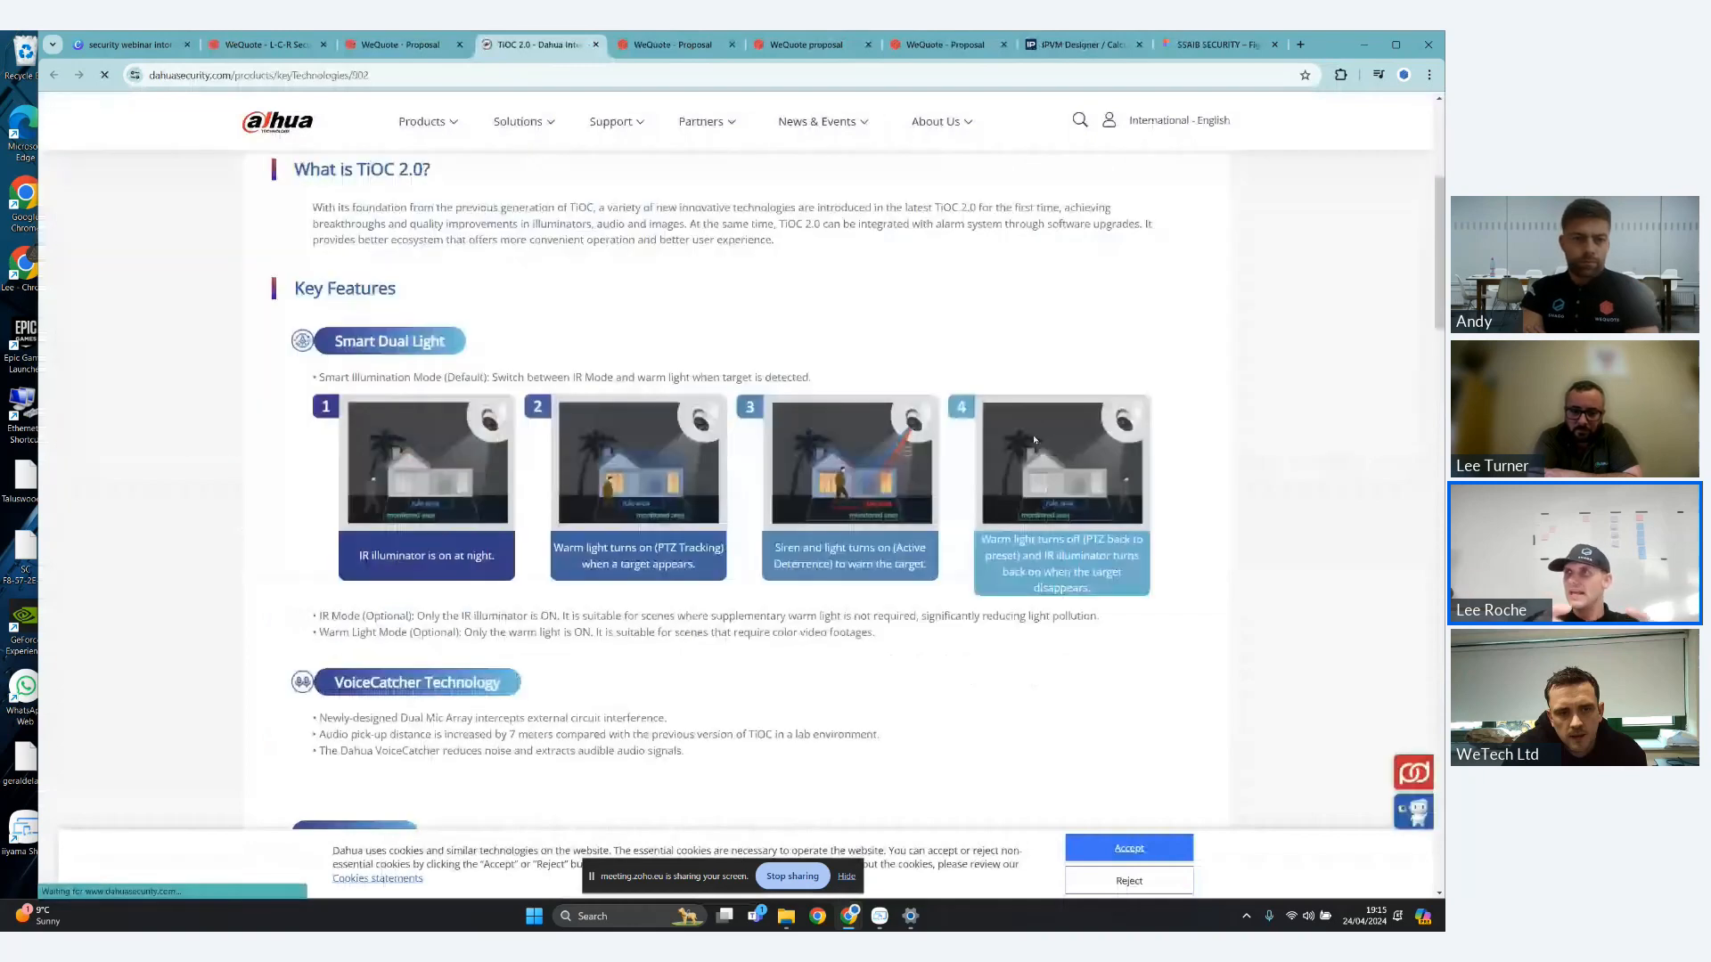
{"action": "left_click", "coordinate": [434, 47]}
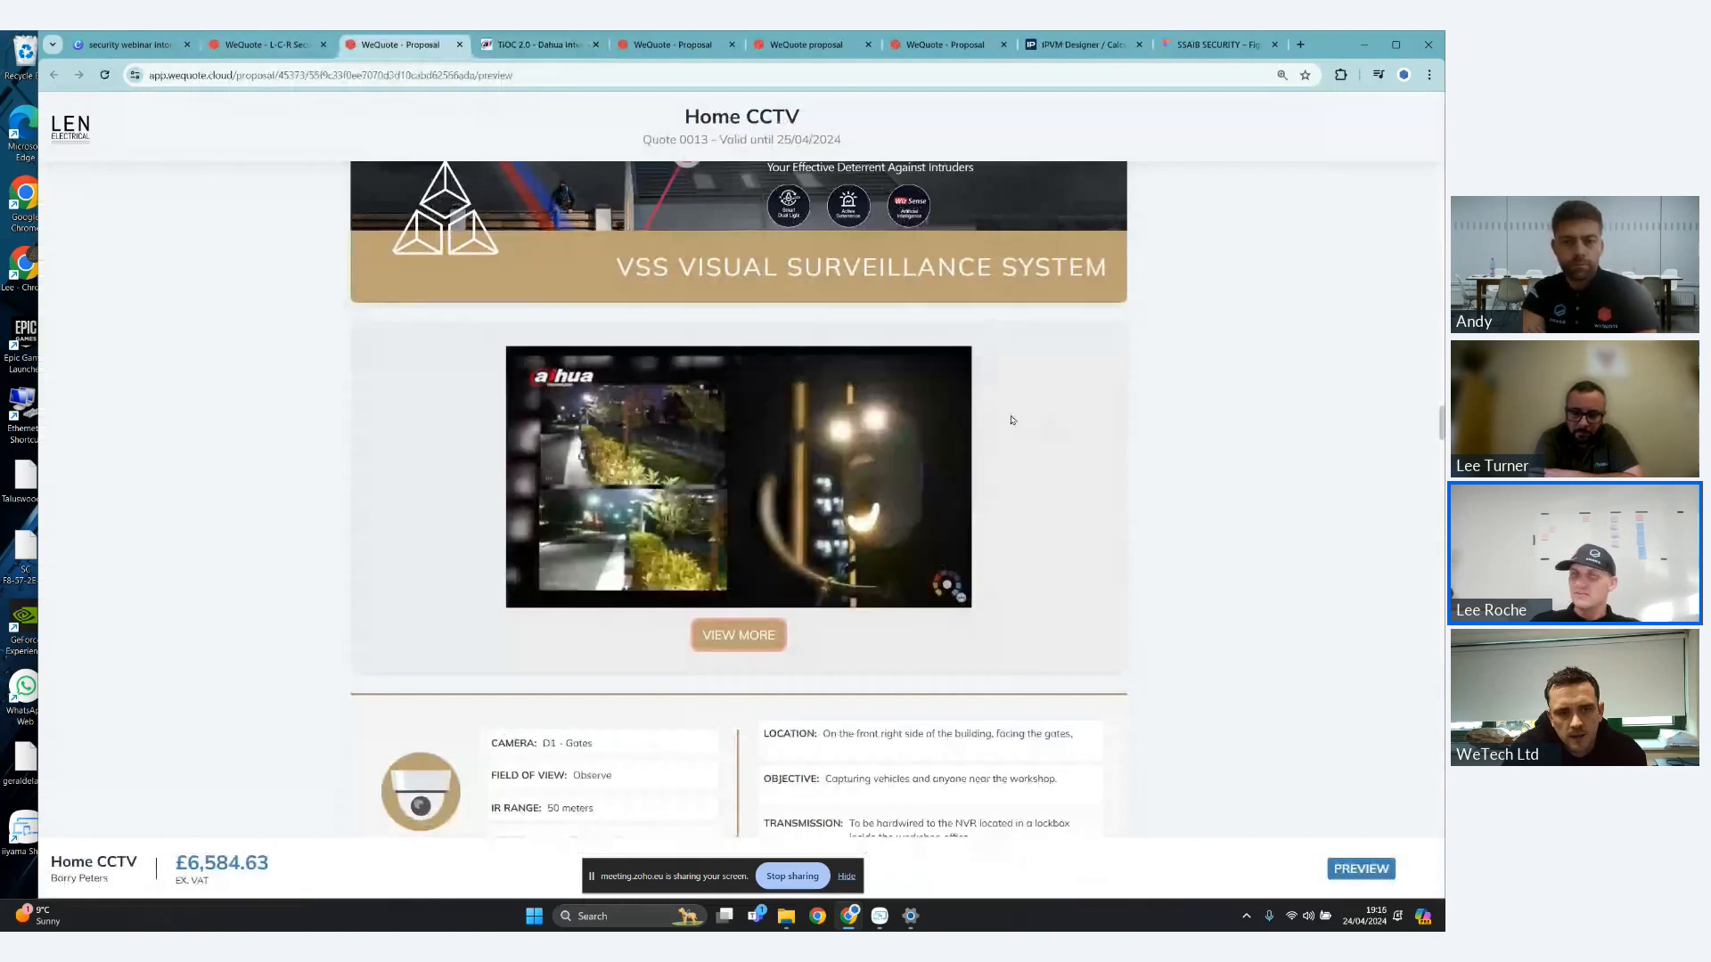
- Examine the D1 - Gates camera details and highlight the description of the Dahua 8MP bullet camera listed below them
{"action": "scroll", "coordinate": [1236, 409], "scroll_direction": "down", "scroll_amount": 2}
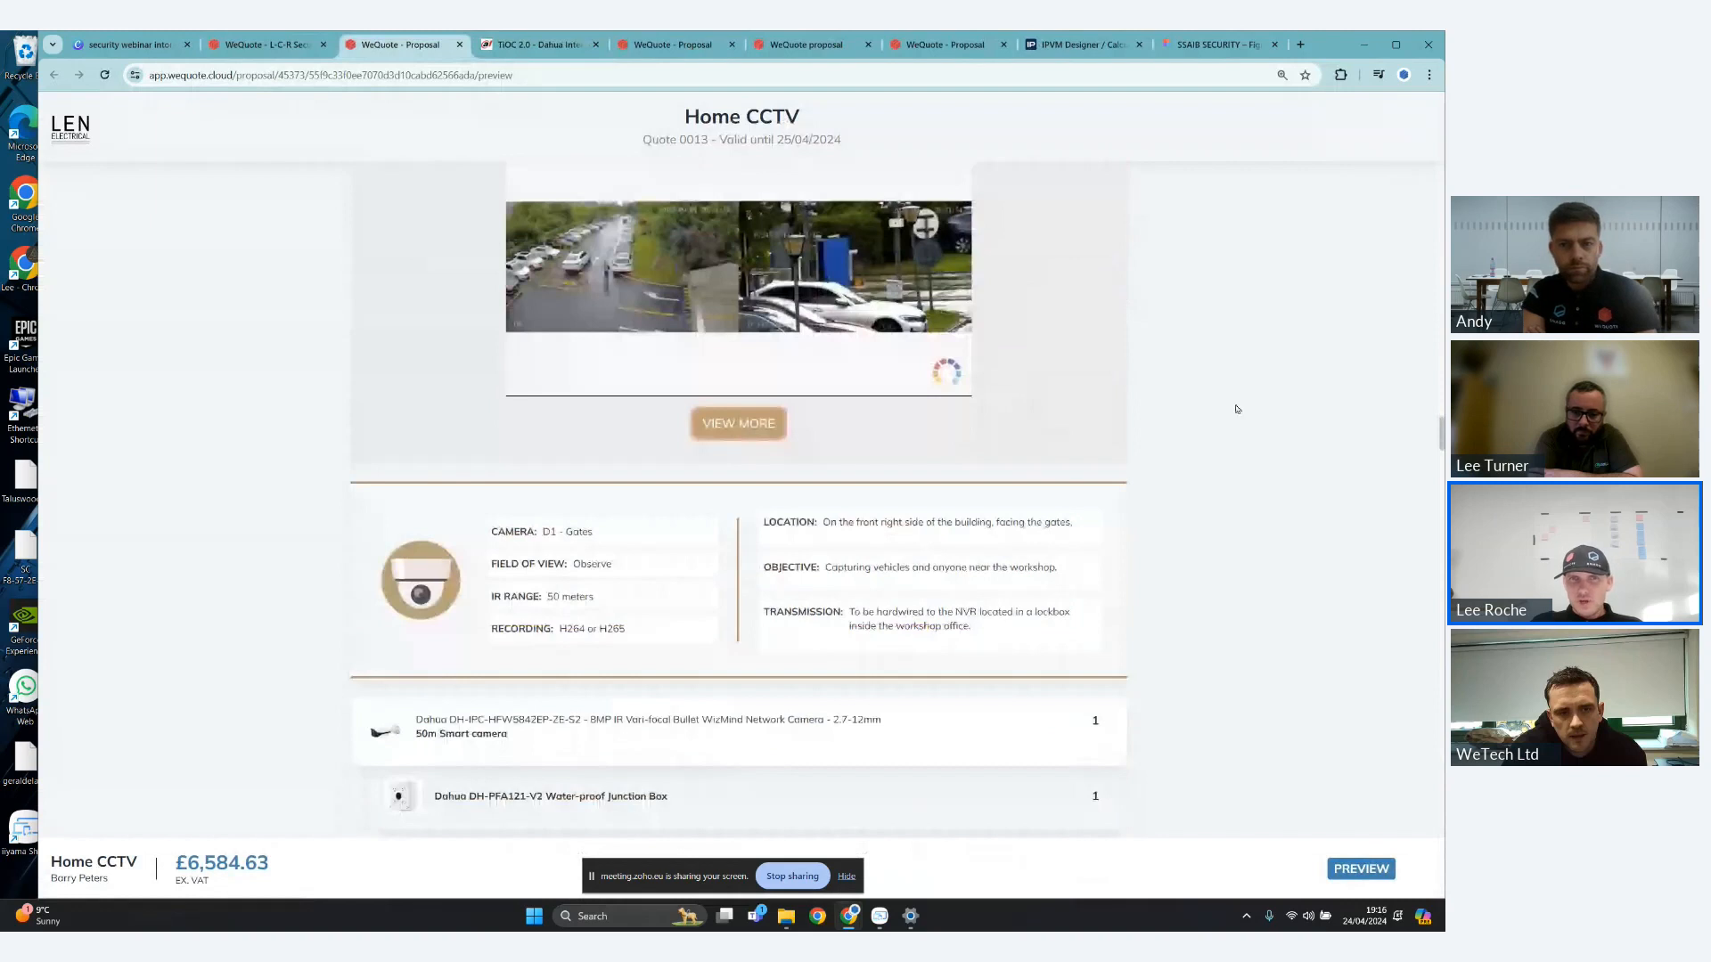
{"action": "scroll", "coordinate": [1120, 444], "scroll_direction": "down", "scroll_amount": 1}
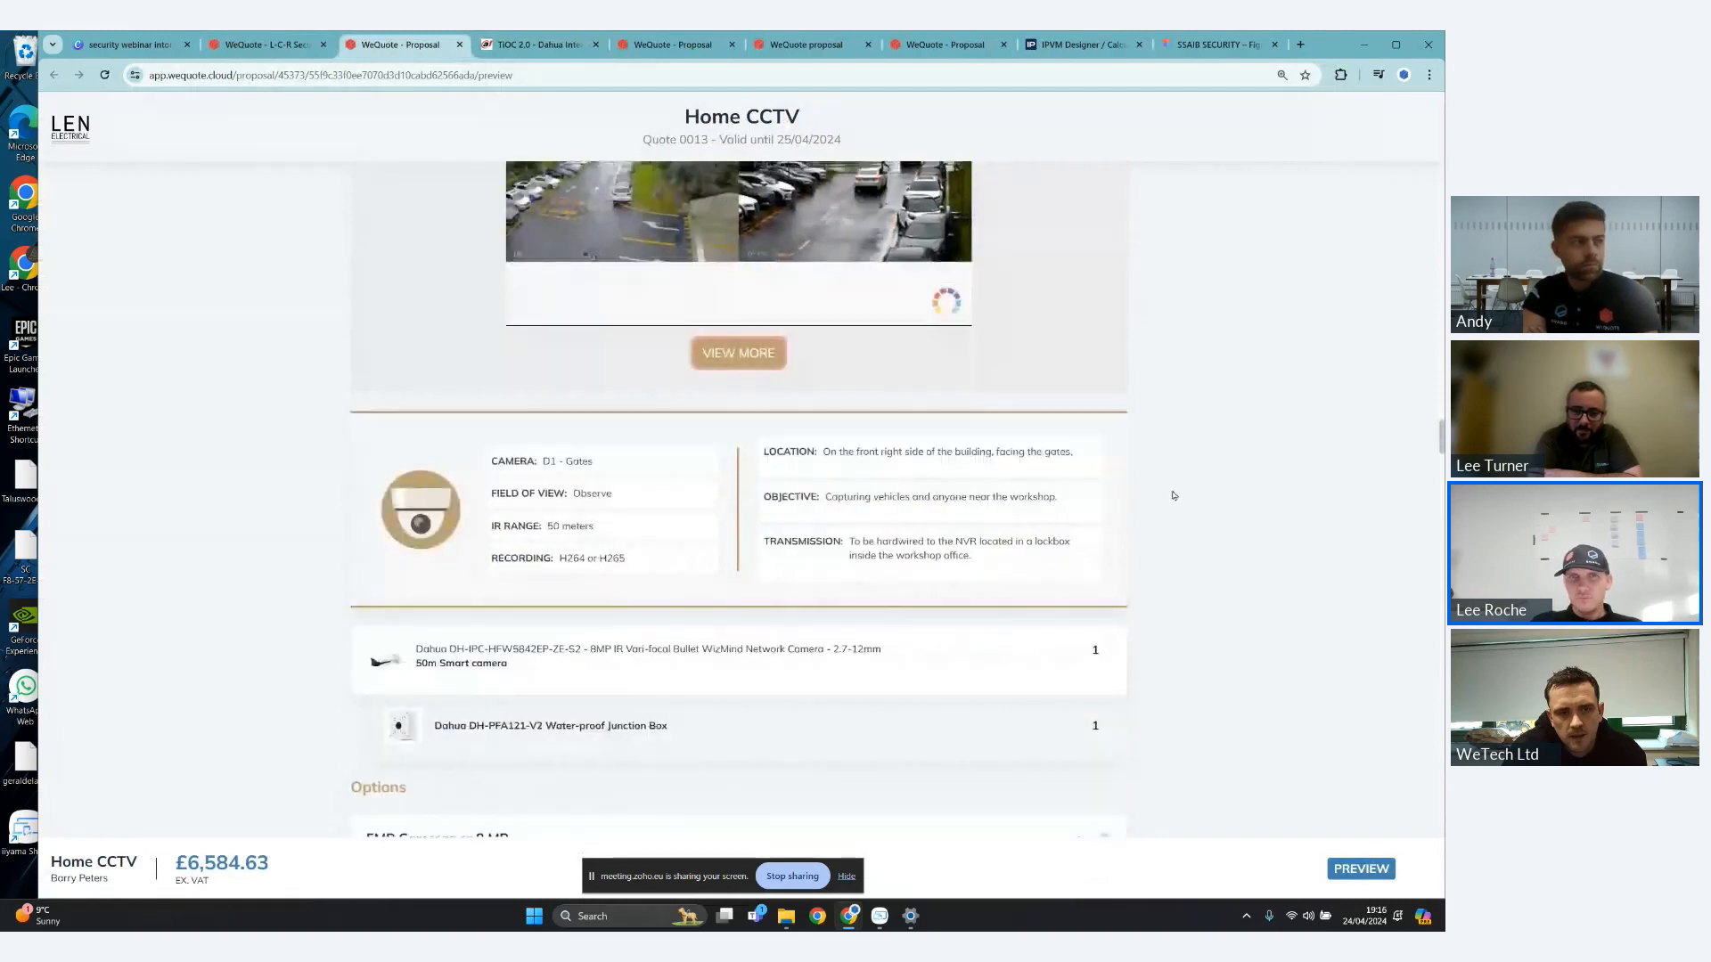
{"action": "scroll", "coordinate": [621, 436], "scroll_direction": "down", "scroll_amount": 1}
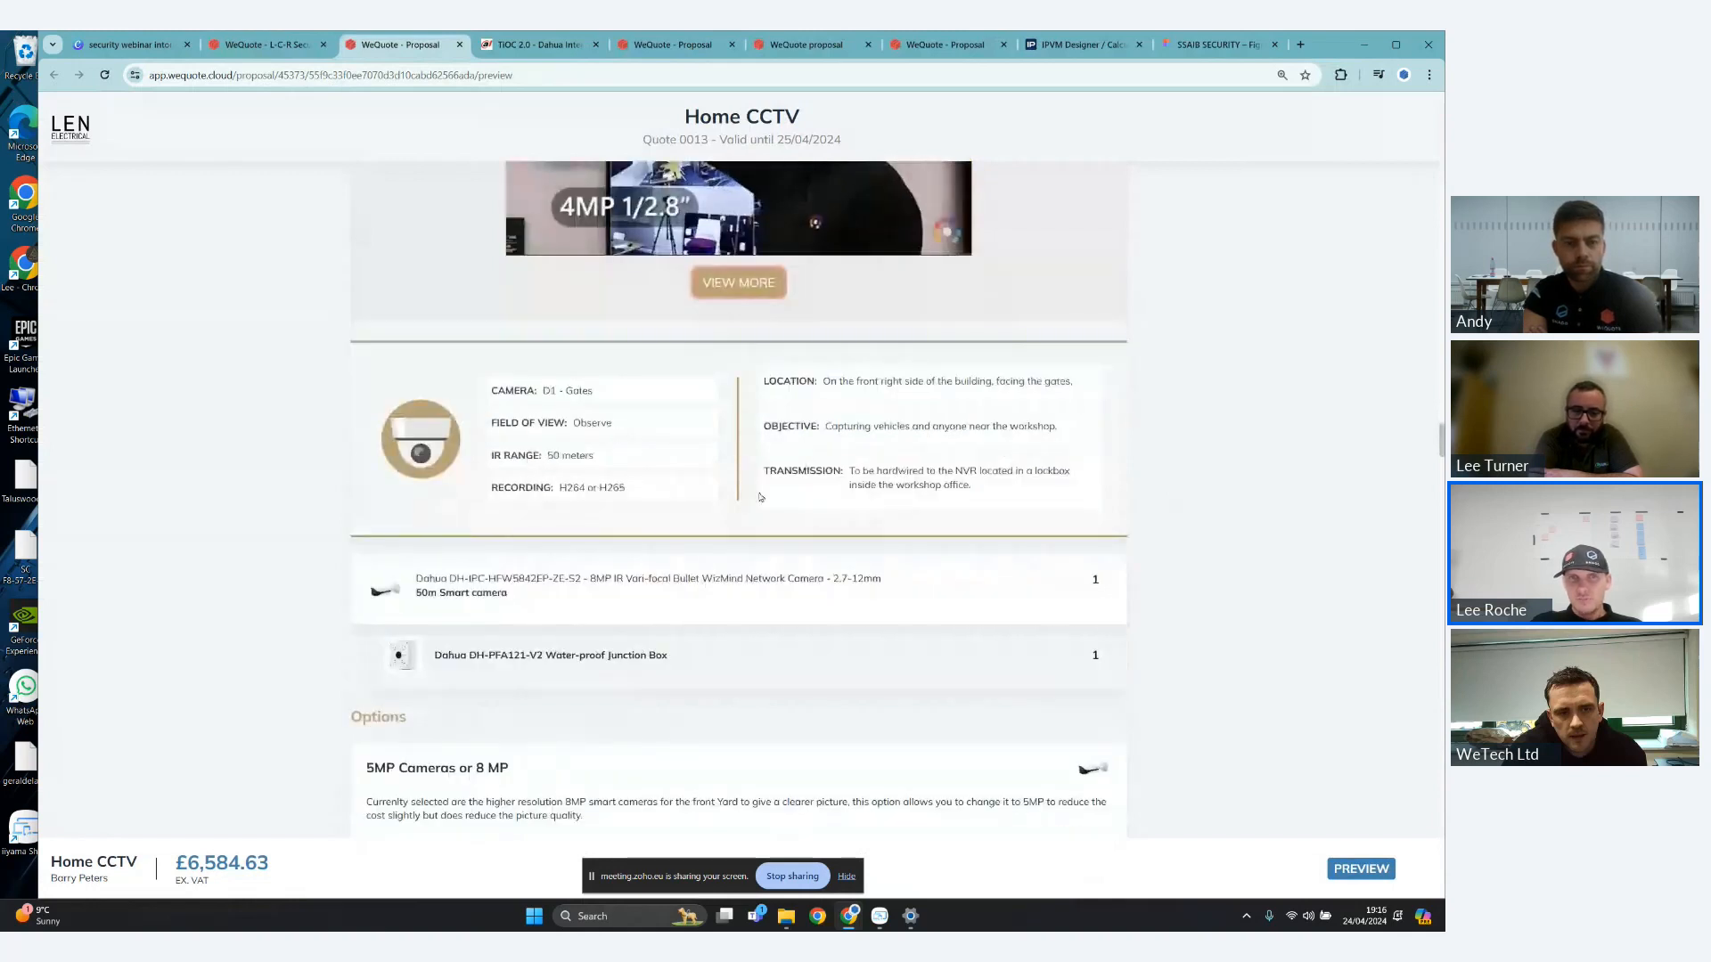
{"action": "scroll", "coordinate": [760, 497], "scroll_direction": "down", "scroll_amount": 1}
{"action": "left_click_drag", "start_coordinate": [416, 504], "coordinate": [530, 527]}
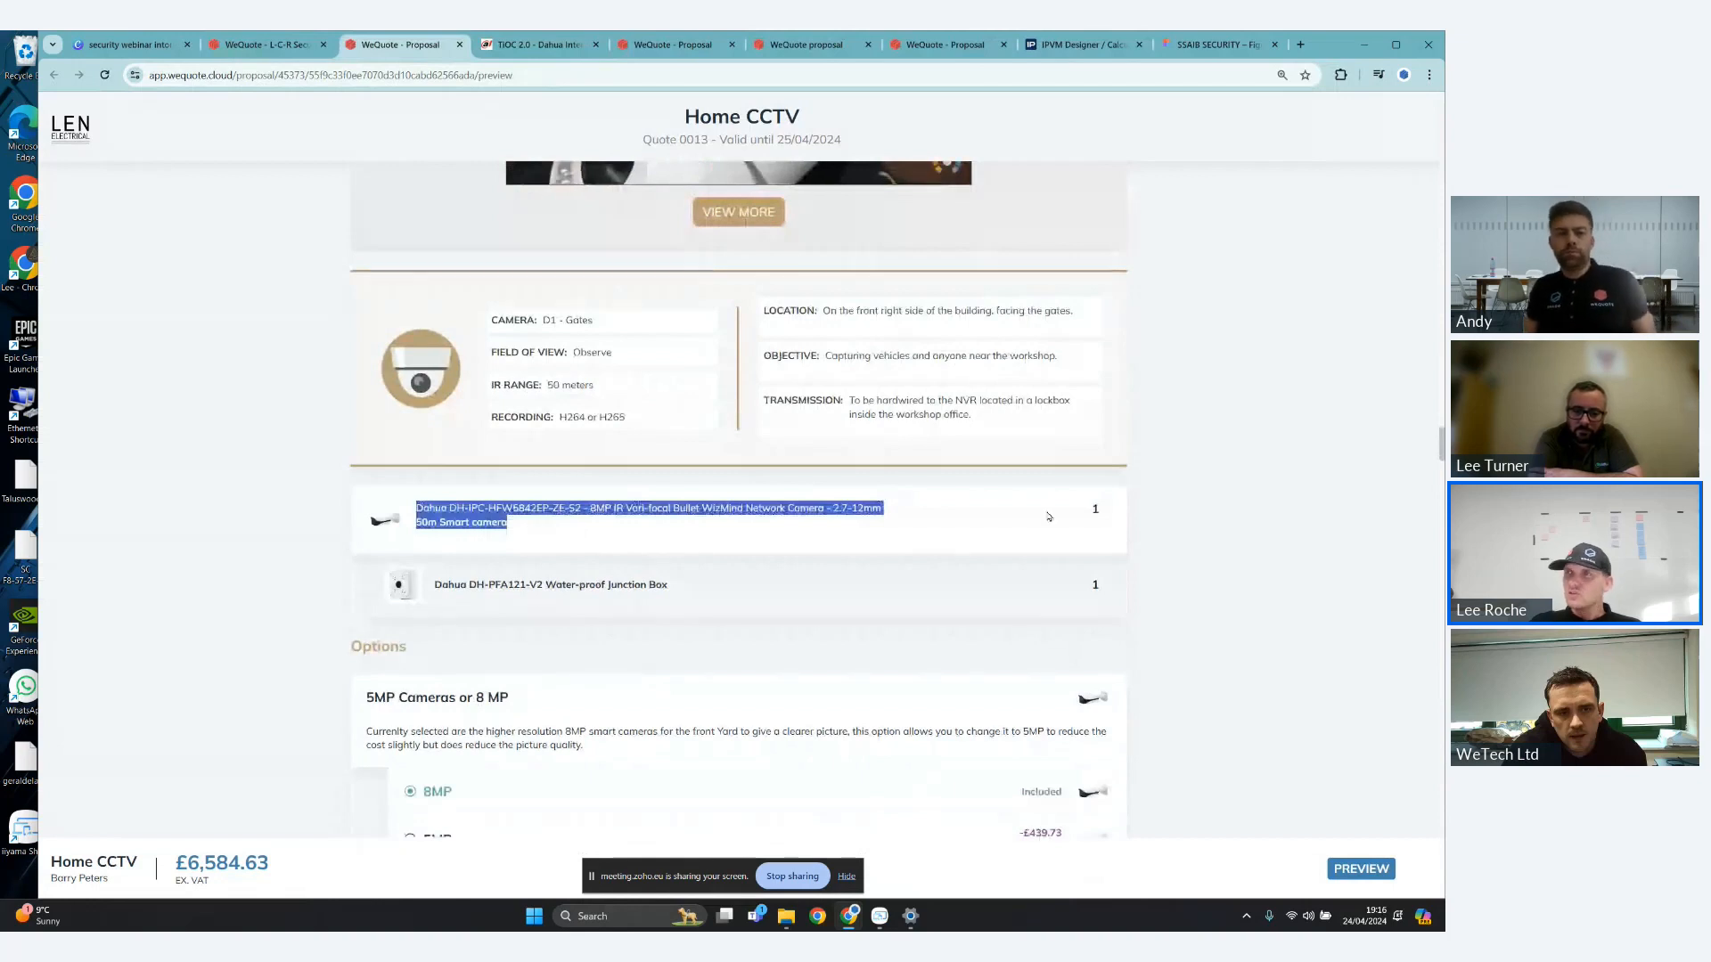
- Choose 5MP in the "5MP Cameras or 8 MP" option below the D1 - Gates camera
{"action": "scroll", "coordinate": [517, 513], "scroll_direction": "down", "scroll_amount": 1}
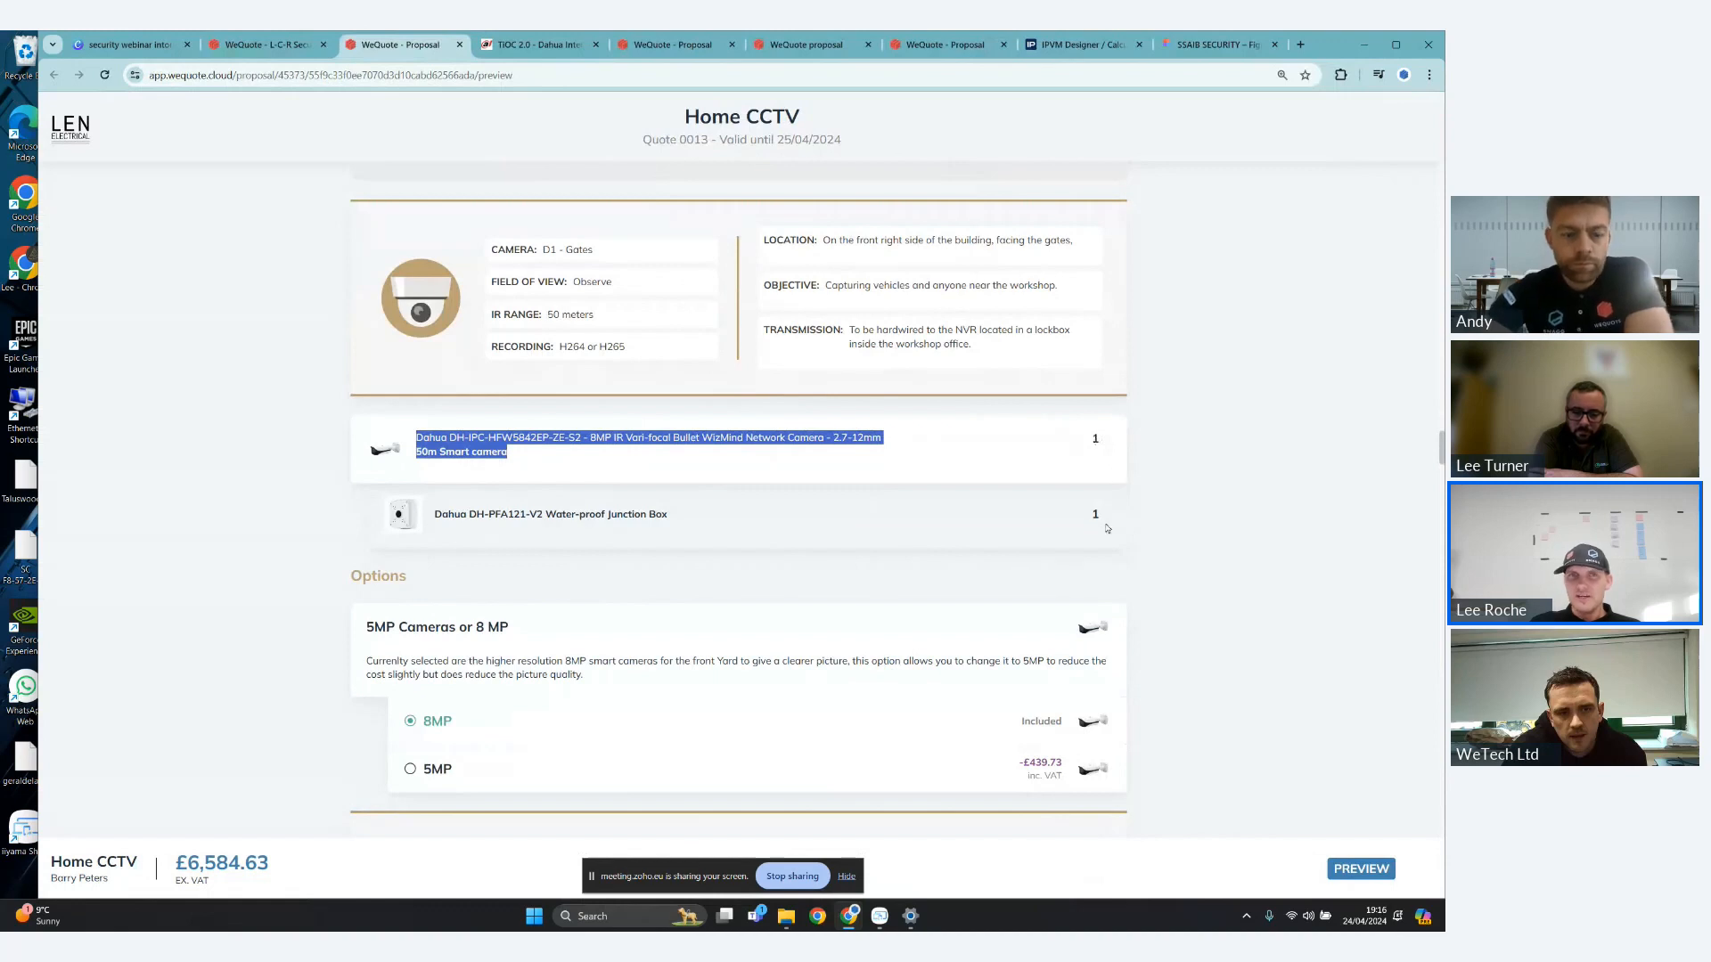
{"action": "scroll", "coordinate": [1173, 551], "scroll_direction": "down", "scroll_amount": 1}
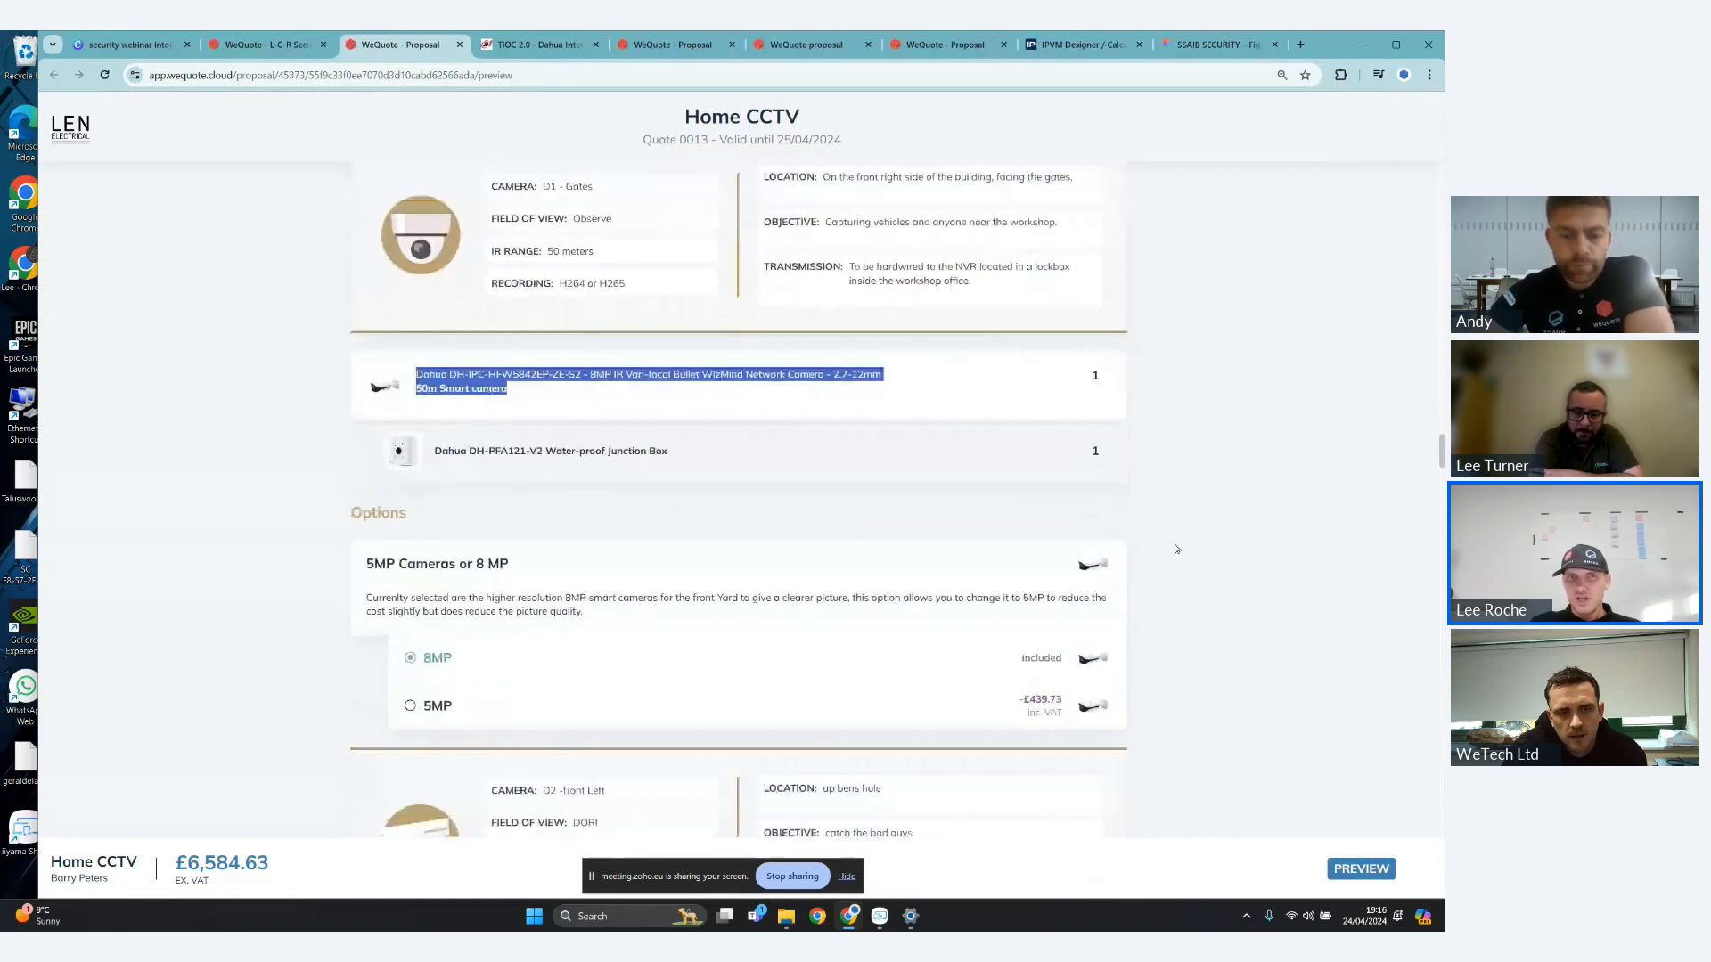
{"action": "scroll", "coordinate": [1172, 548], "scroll_direction": "down", "scroll_amount": 1}
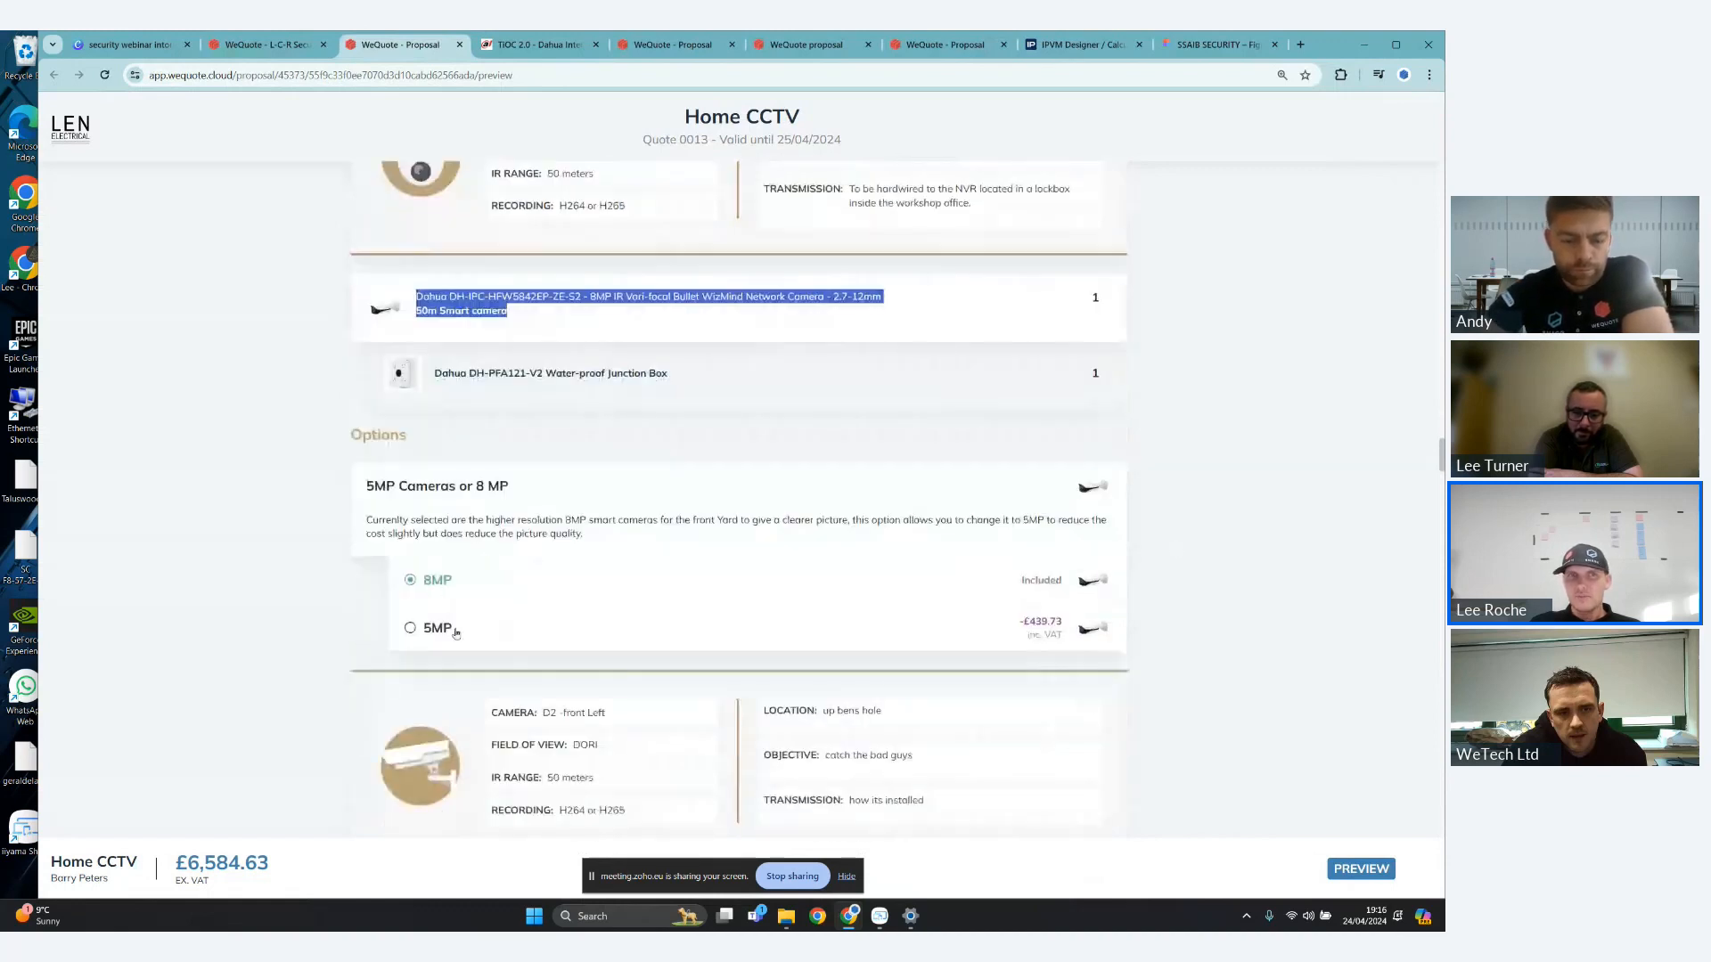
{"action": "left_click", "coordinate": [441, 597]}
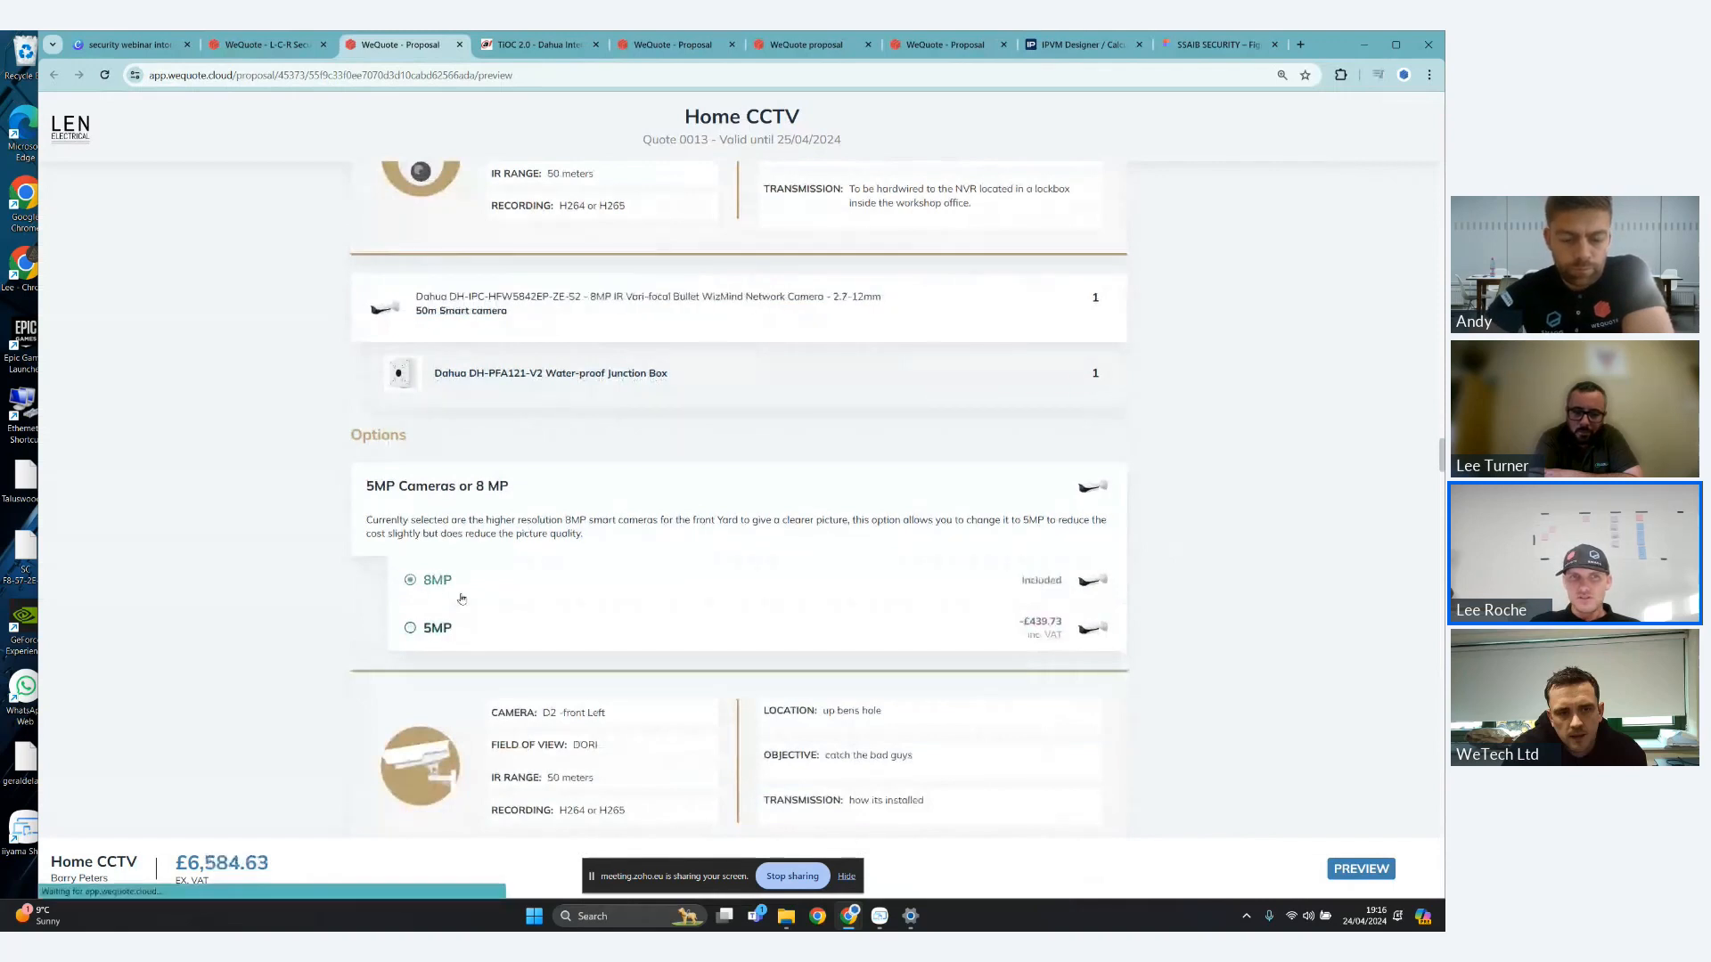
{"action": "left_click", "coordinate": [438, 623]}
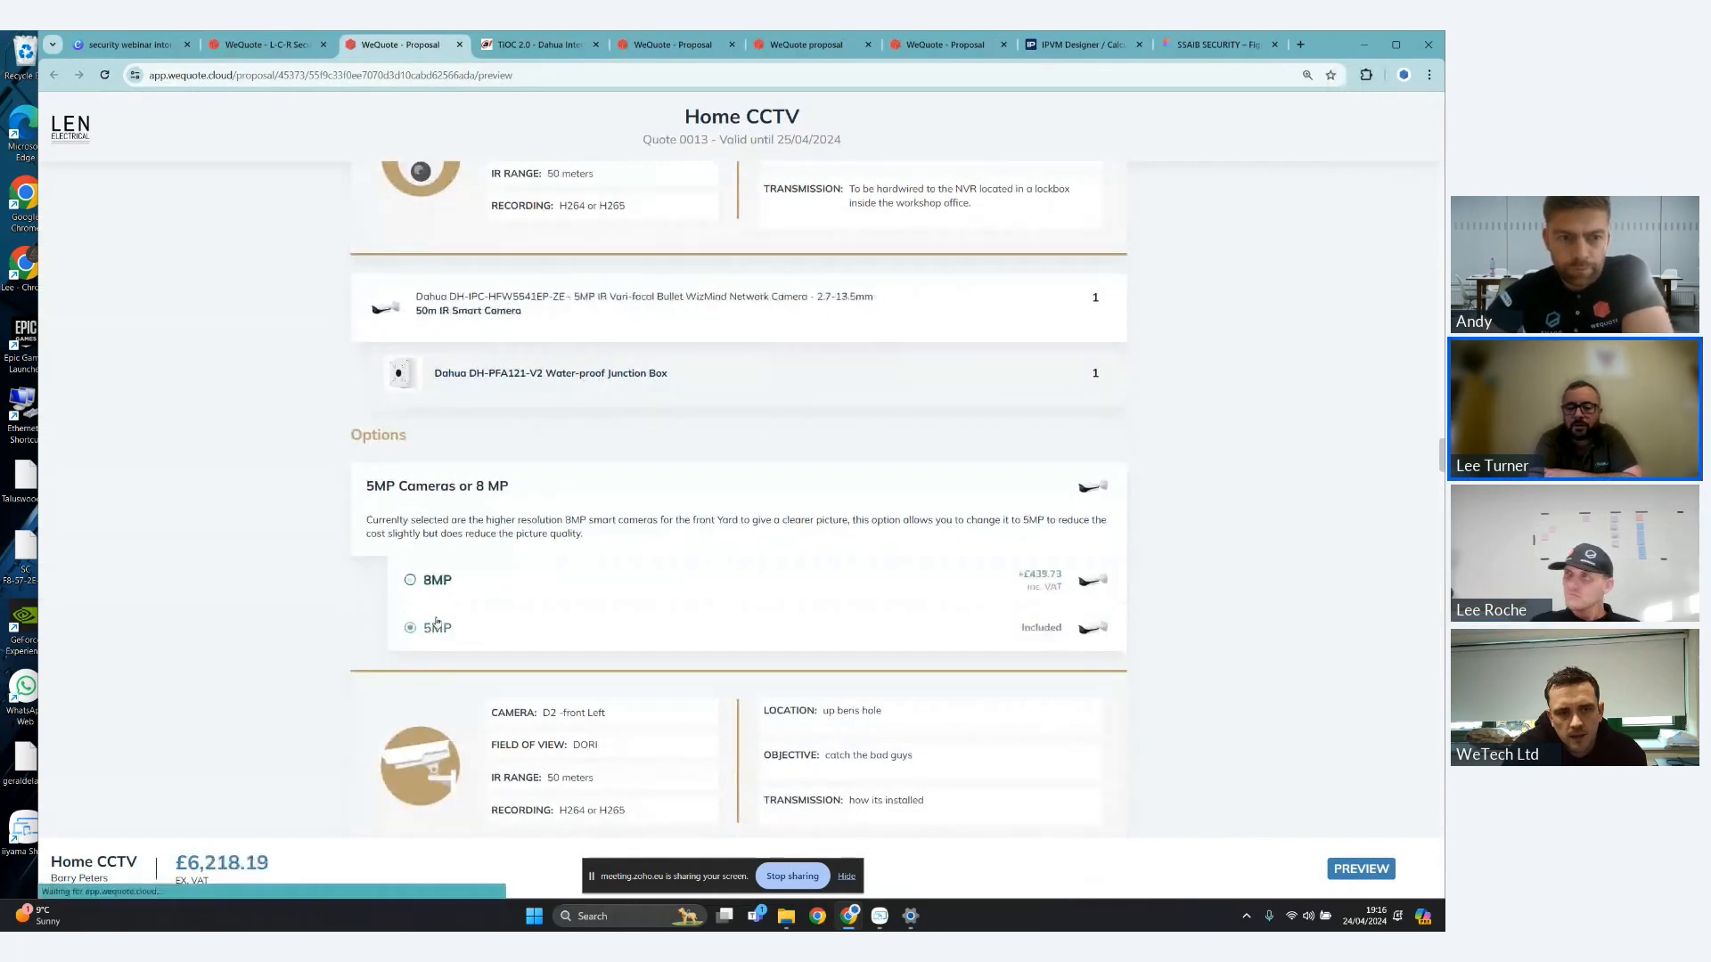
- Examine the details and listed products of cameras D2 - front Left, D3 - Side Left and D4 - PTZ front of the house
{"action": "scroll", "coordinate": [651, 469], "scroll_direction": "down", "scroll_amount": 2}
{"action": "scroll", "coordinate": [651, 470], "scroll_direction": "down", "scroll_amount": 1}
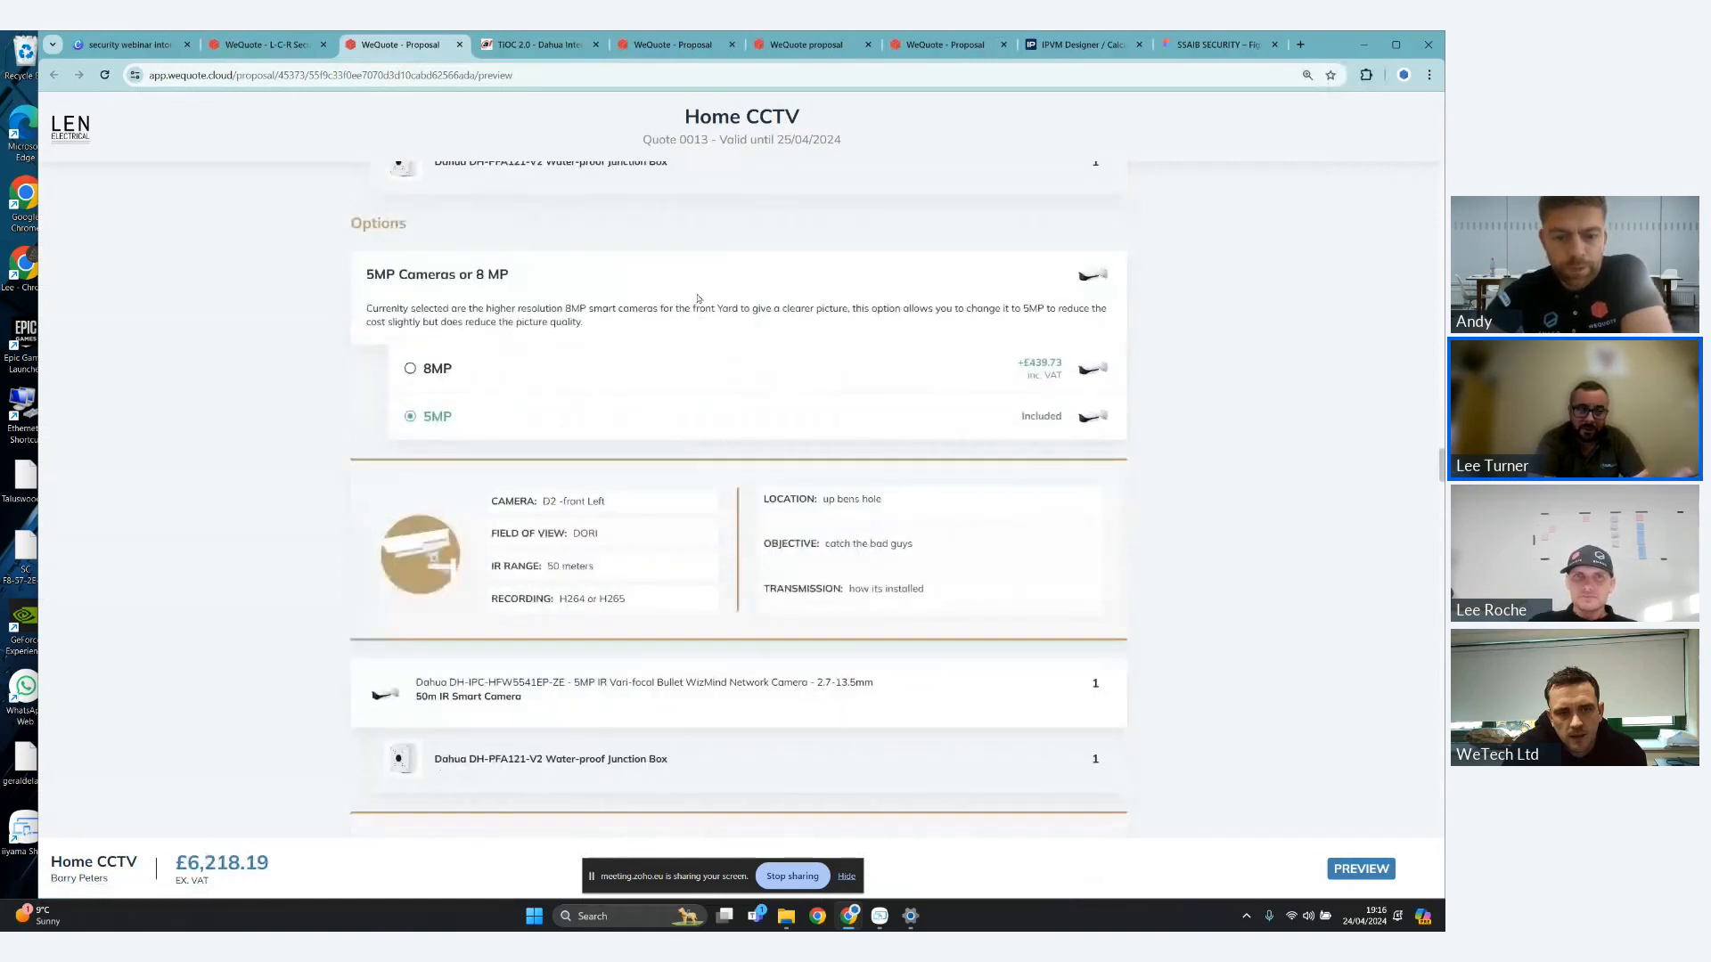
{"action": "scroll", "coordinate": [698, 301], "scroll_direction": "down", "scroll_amount": 1}
{"action": "scroll", "coordinate": [698, 303], "scroll_direction": "down", "scroll_amount": 1}
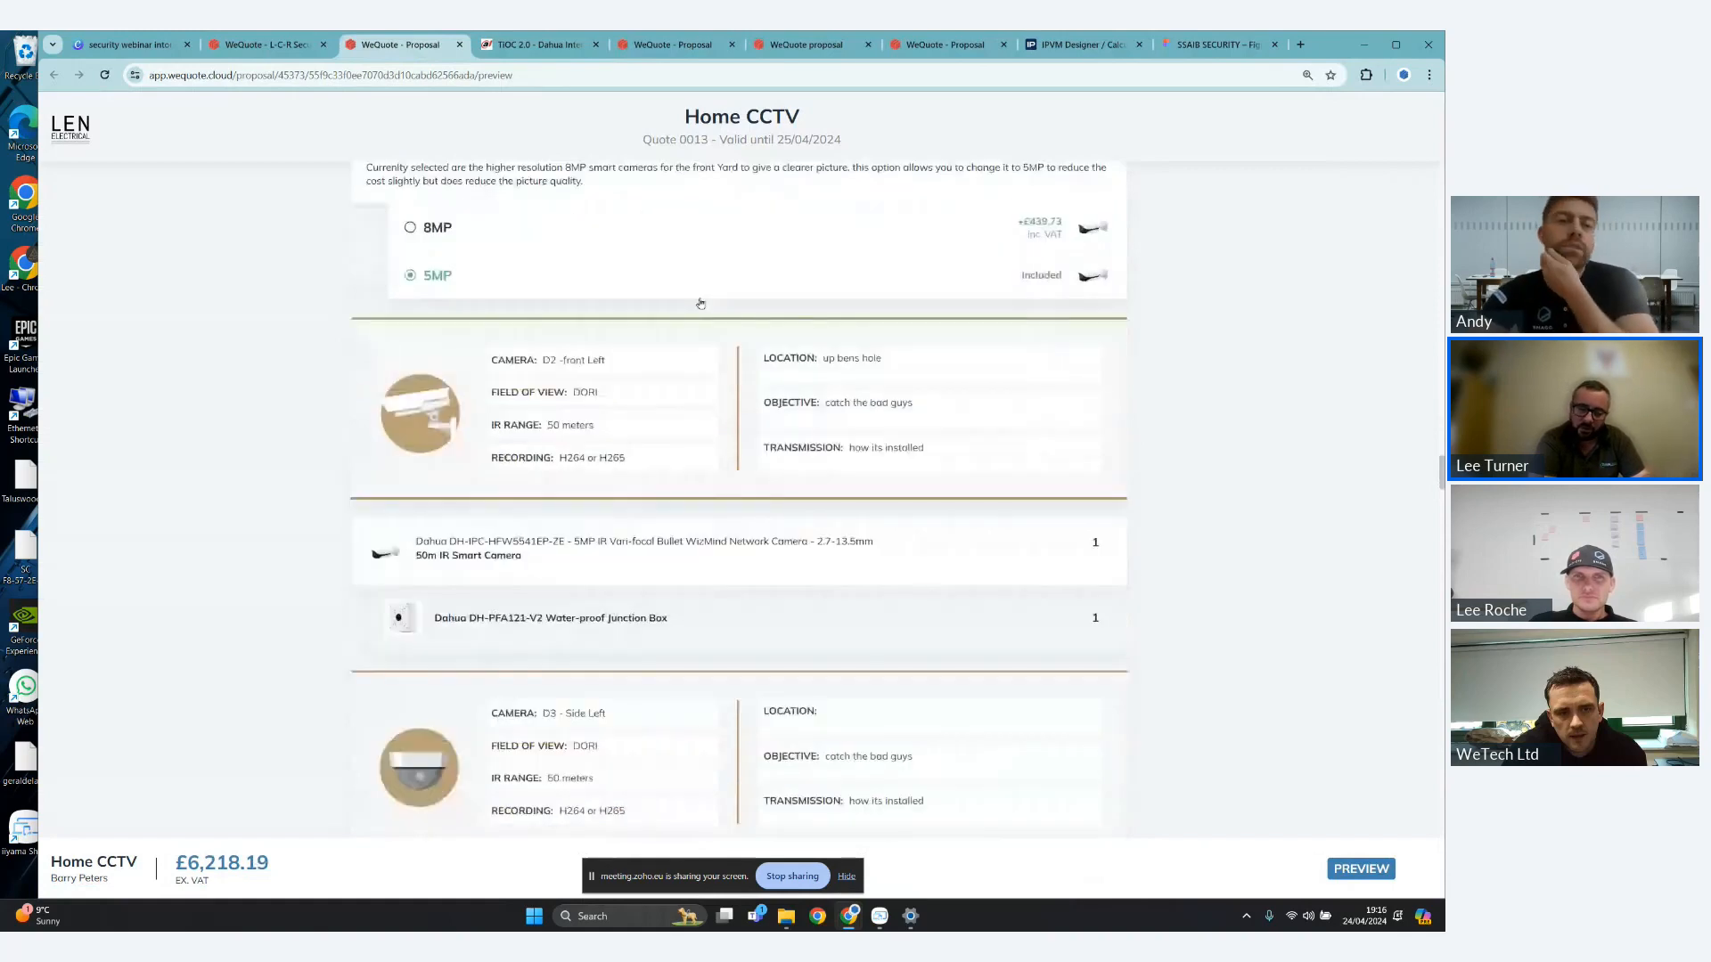
{"action": "scroll", "coordinate": [702, 305], "scroll_direction": "down", "scroll_amount": 3}
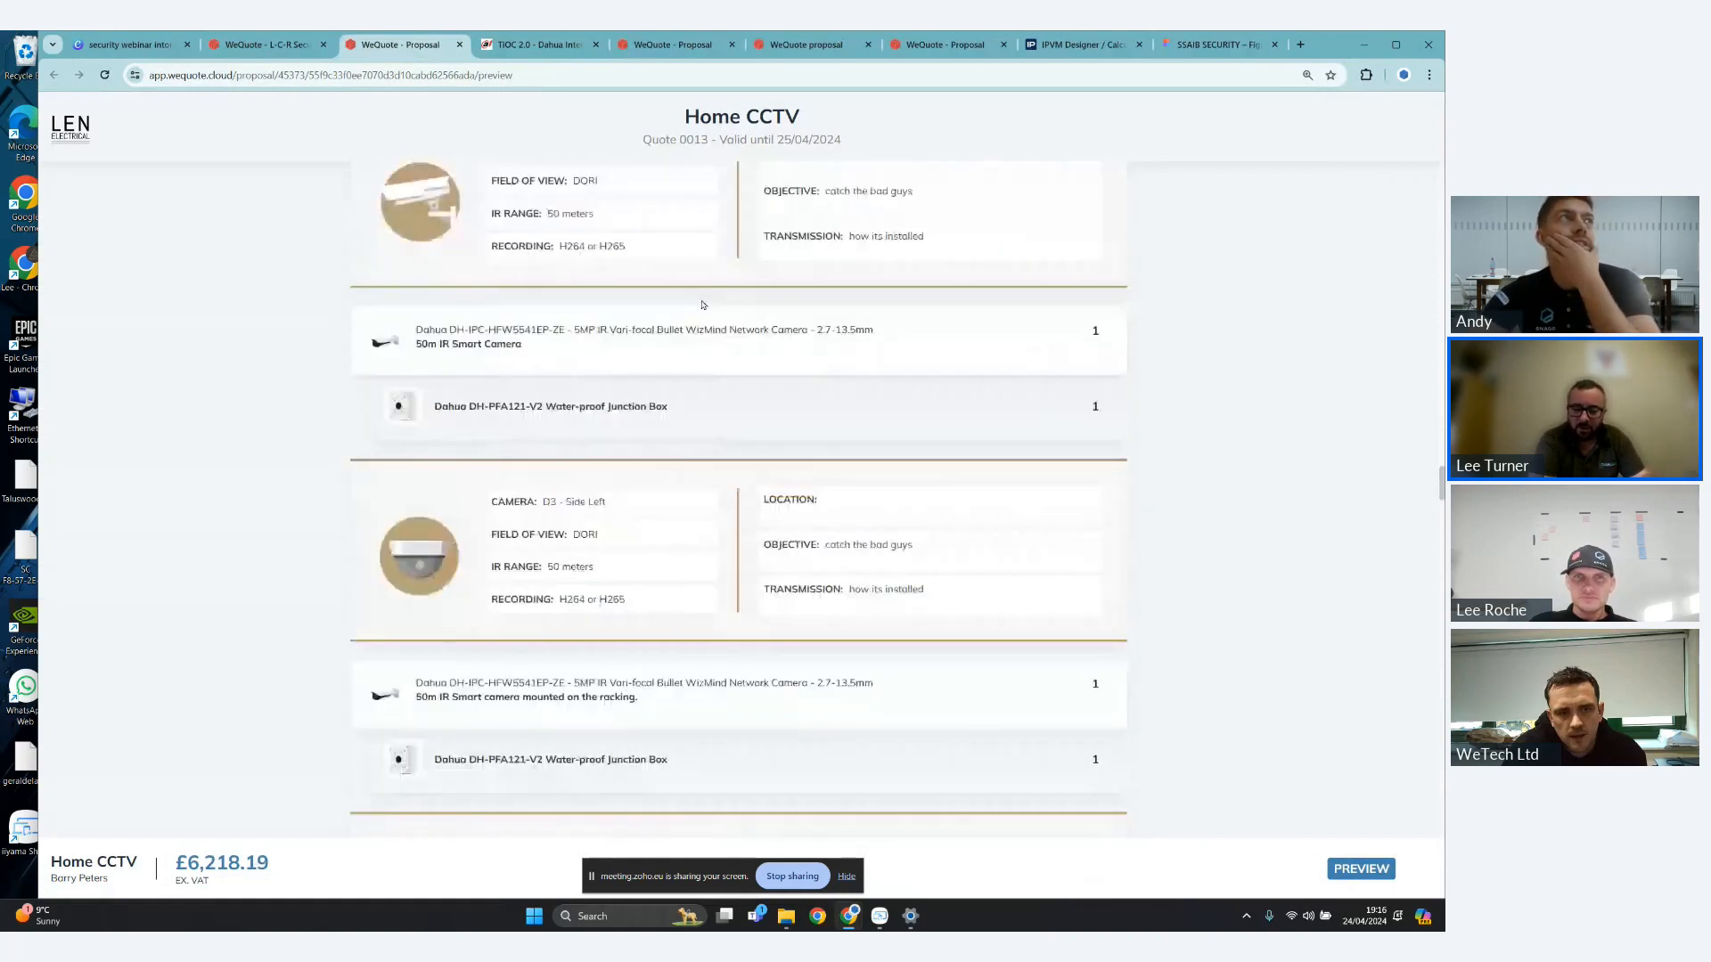
{"action": "scroll", "coordinate": [702, 304], "scroll_direction": "down", "scroll_amount": 1}
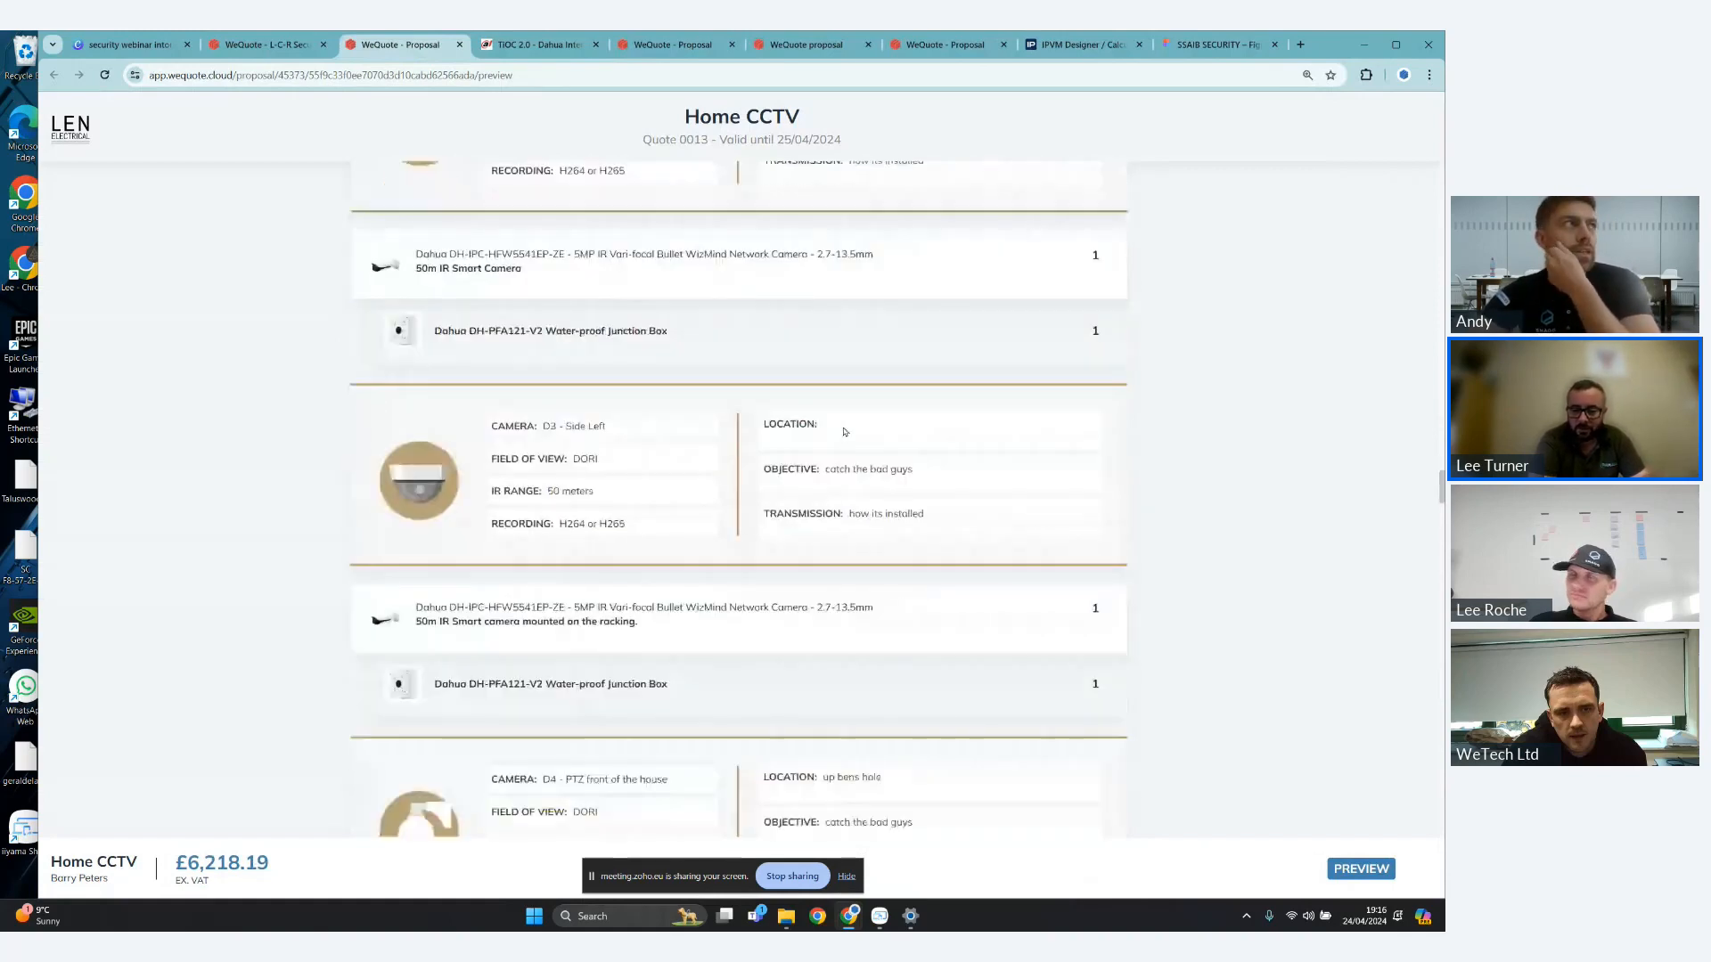
{"action": "scroll", "coordinate": [857, 400], "scroll_direction": "down", "scroll_amount": 3}
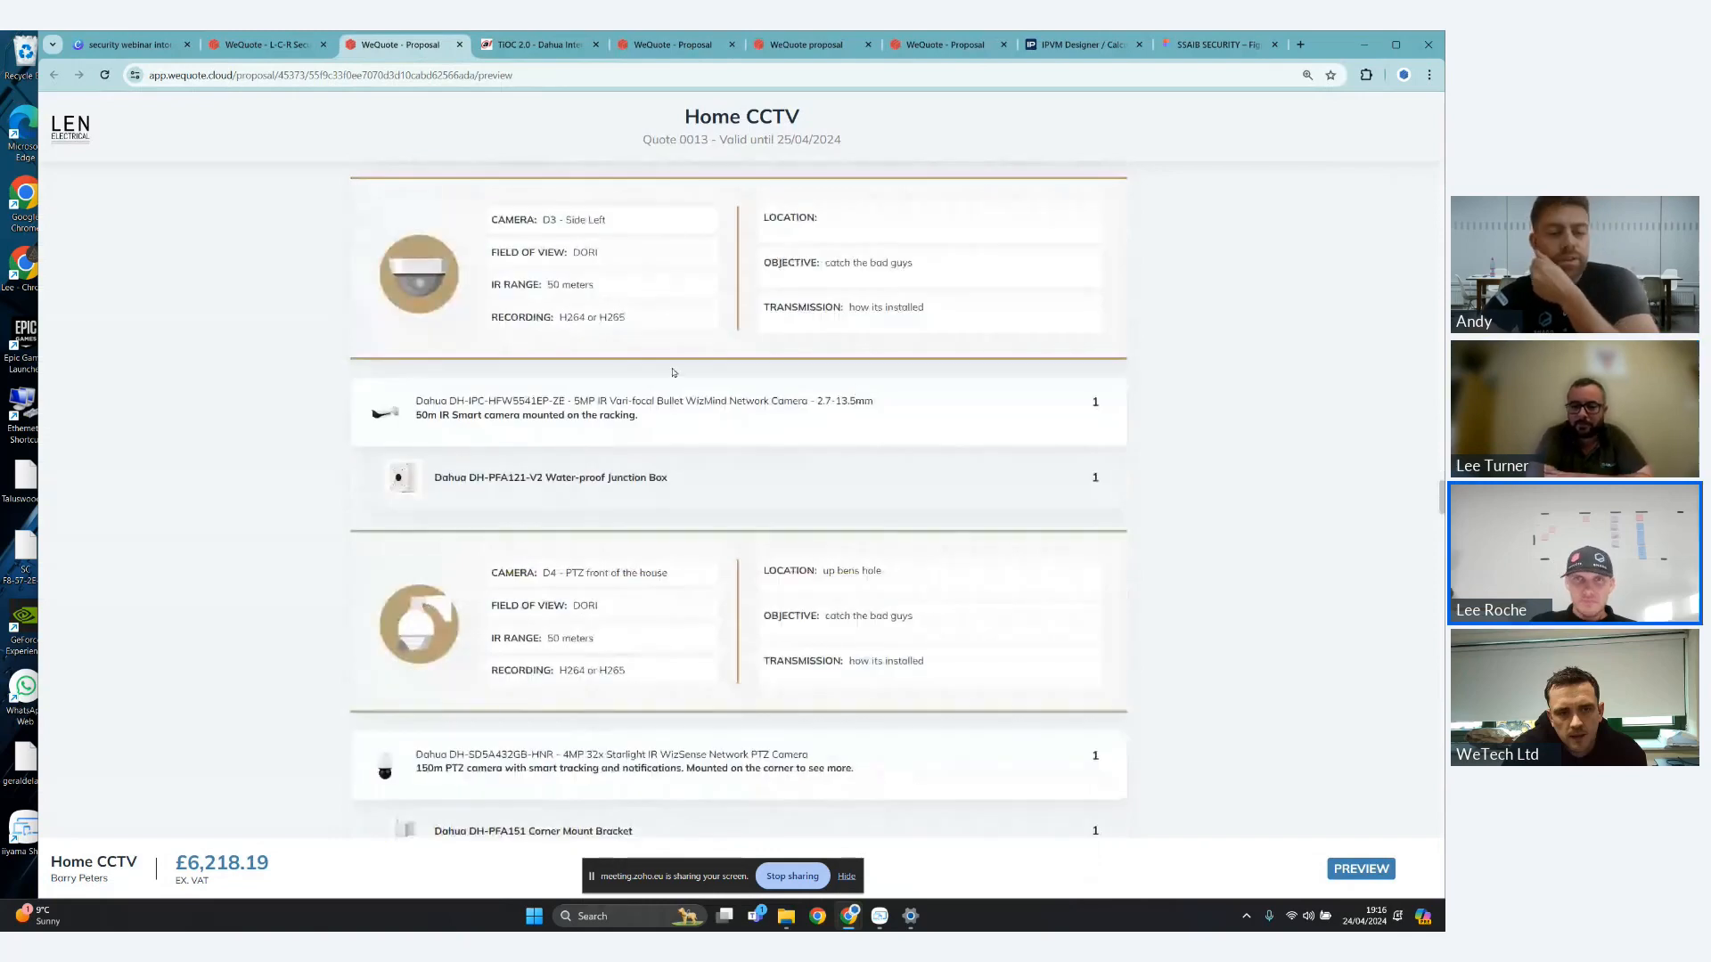
{"action": "scroll", "coordinate": [683, 366], "scroll_direction": "down", "scroll_amount": 1}
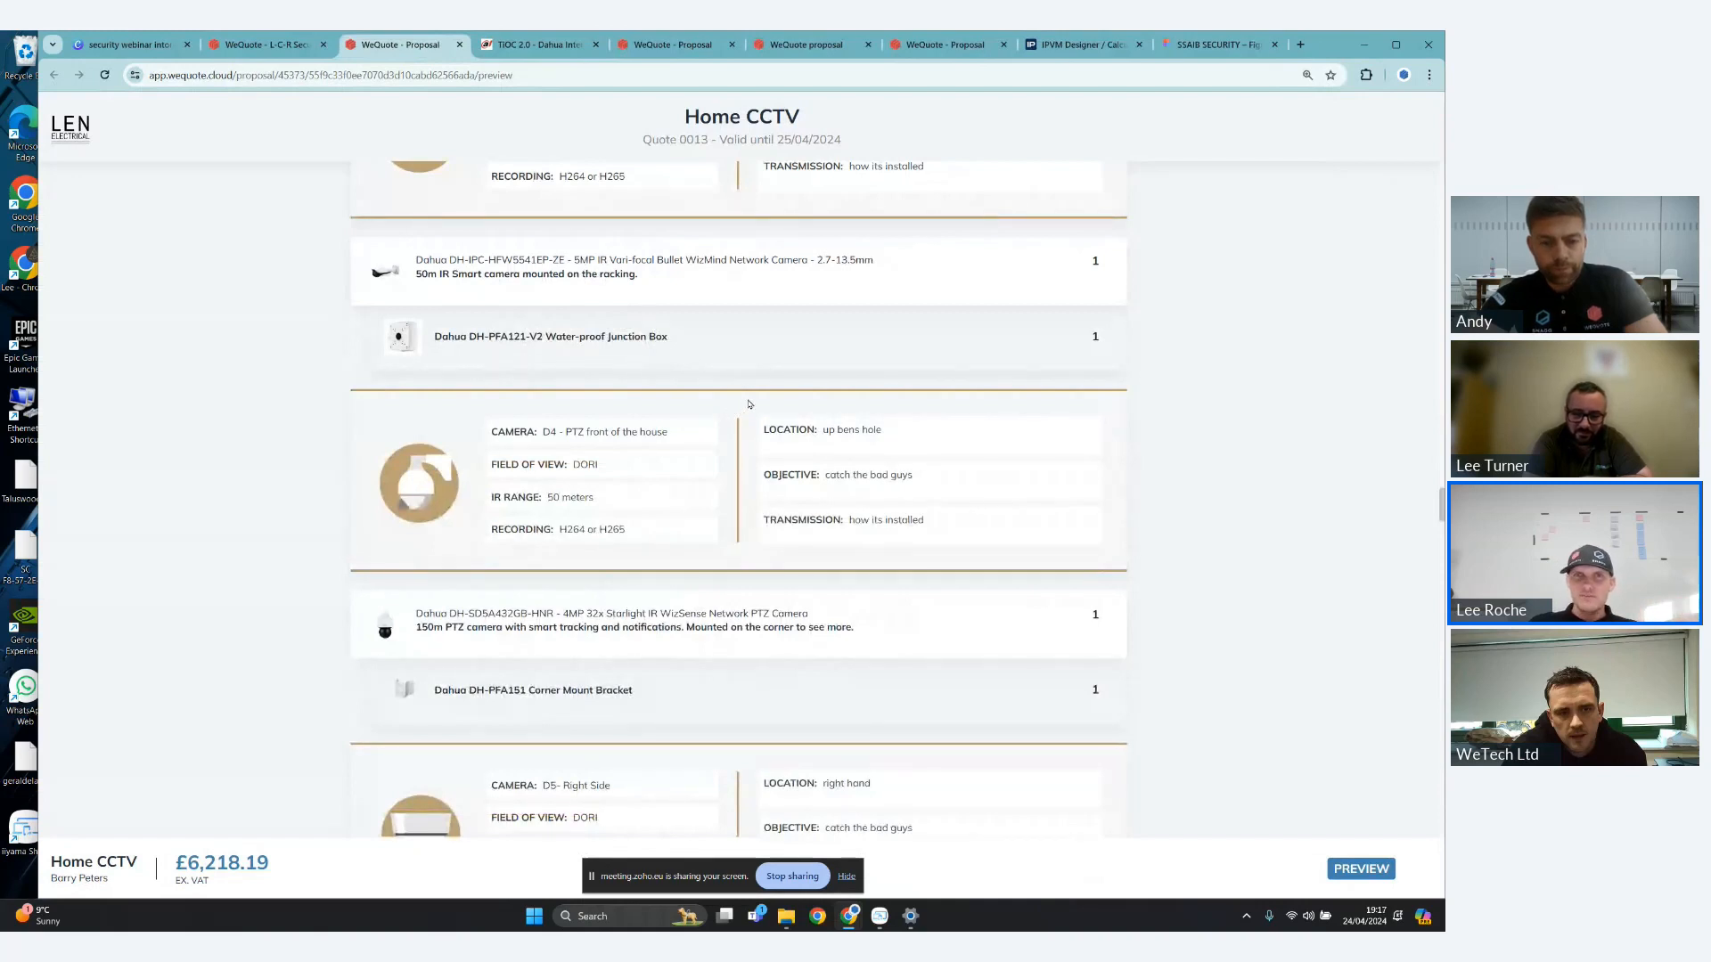
- Return to the embedded video above the D1 - Gates camera details
{"action": "scroll", "coordinate": [750, 402], "scroll_direction": "up", "scroll_amount": 5}
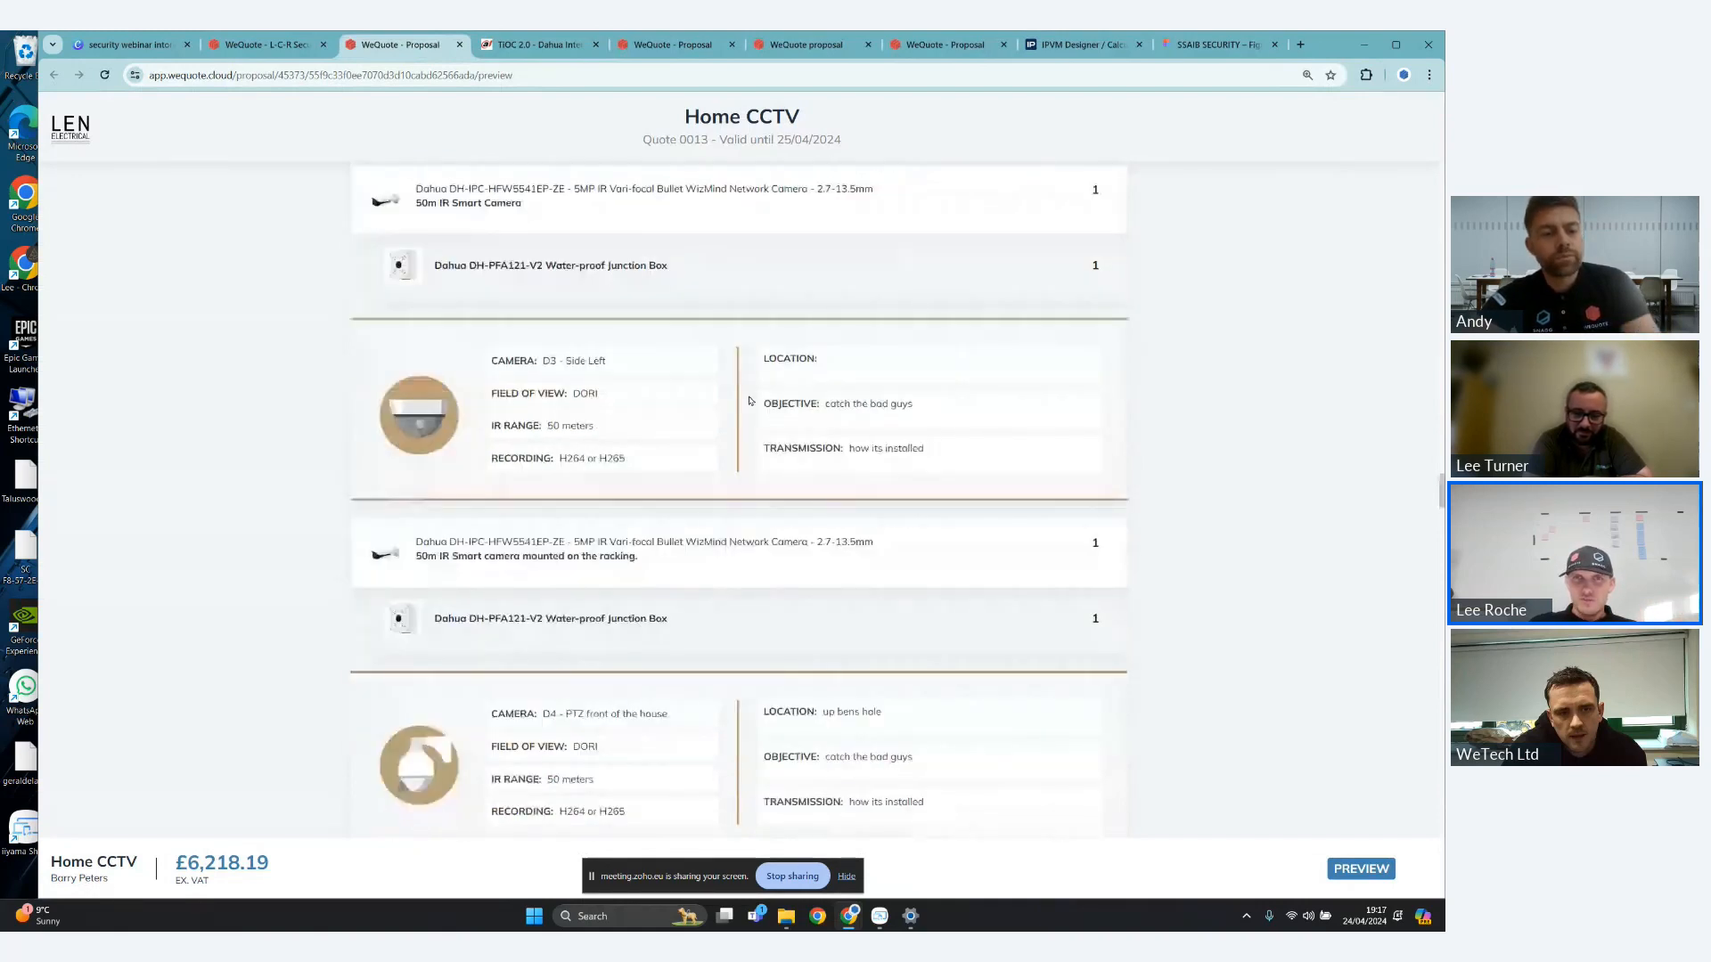
{"action": "scroll", "coordinate": [756, 400], "scroll_direction": "up", "scroll_amount": 3}
{"action": "scroll", "coordinate": [740, 285], "scroll_direction": "up", "scroll_amount": 5}
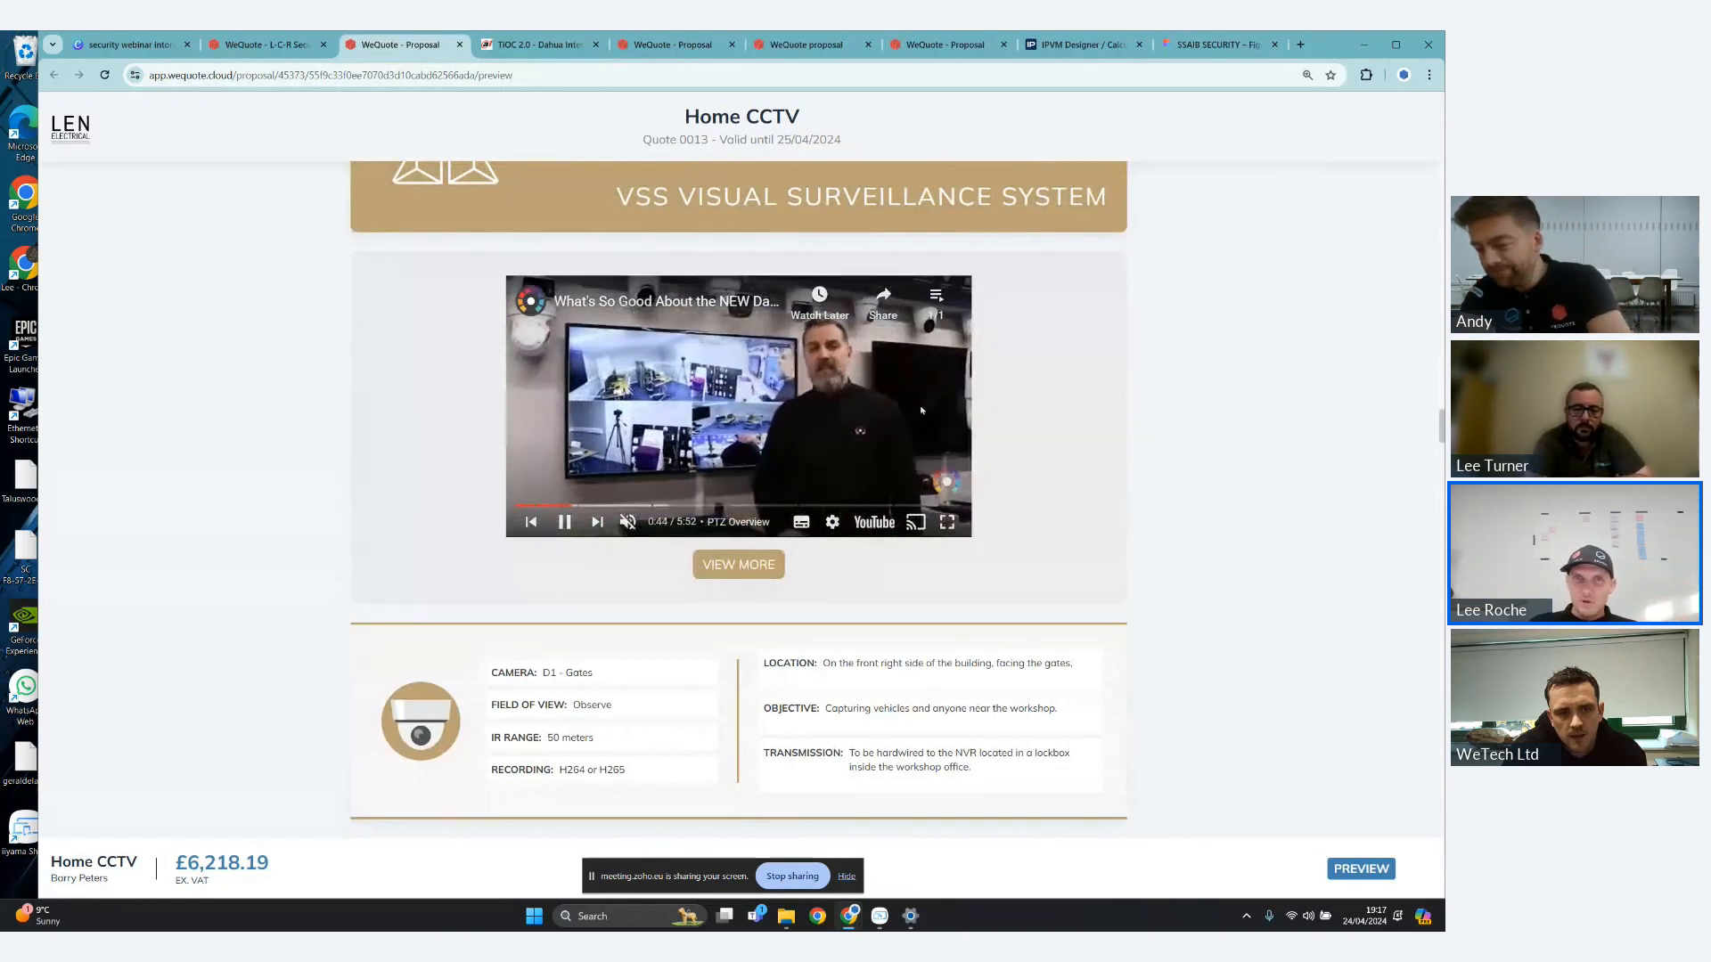
{"action": "scroll", "coordinate": [922, 410], "scroll_direction": "down", "scroll_amount": 1}
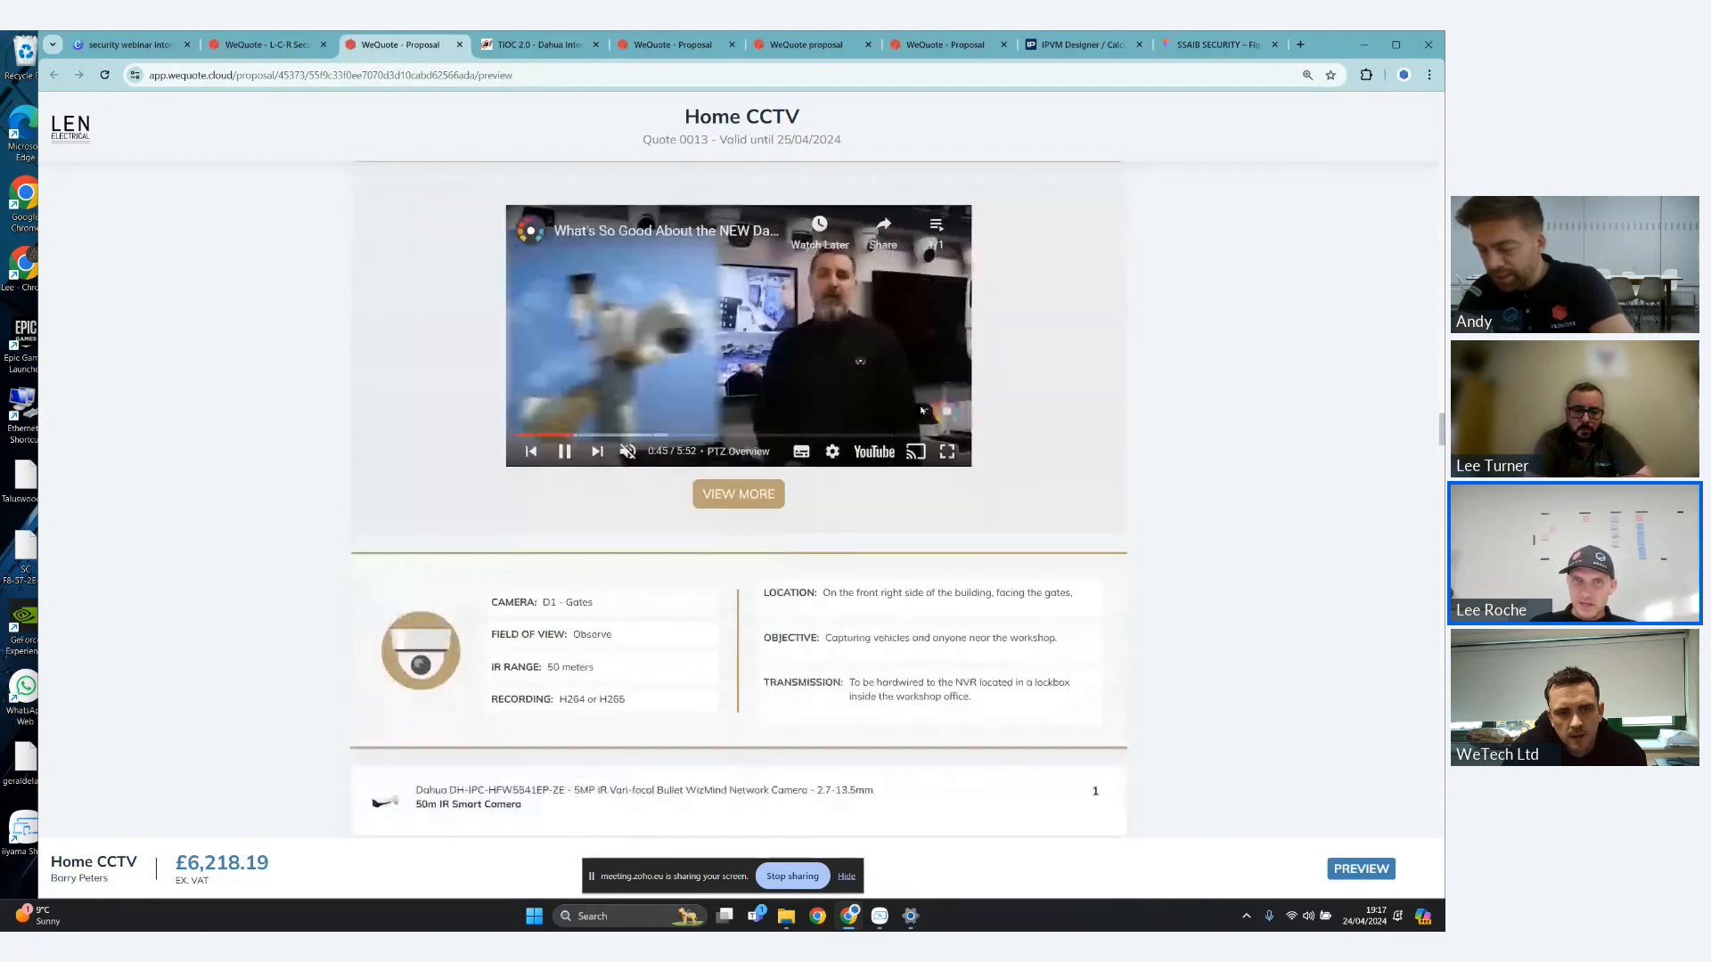
{"action": "scroll", "coordinate": [921, 410], "scroll_direction": "down", "scroll_amount": 1}
{"action": "scroll", "coordinate": [902, 365], "scroll_direction": "up", "scroll_amount": 3}
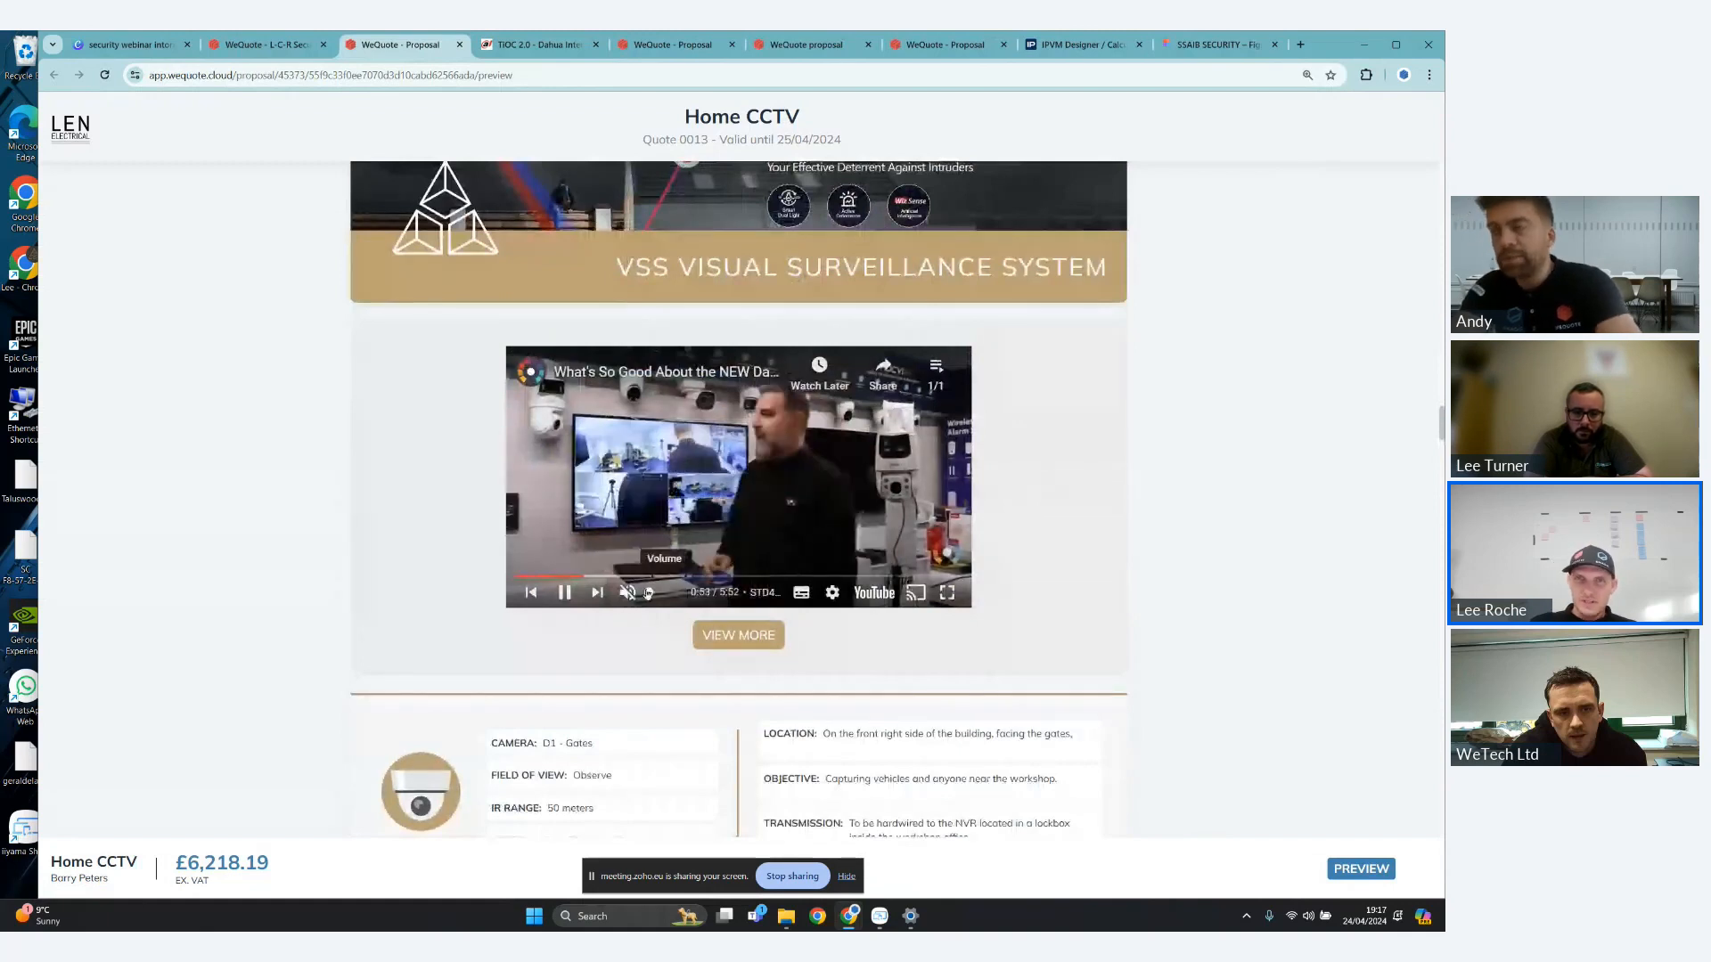
{"action": "scroll", "coordinate": [984, 492], "scroll_direction": "down", "scroll_amount": 2}
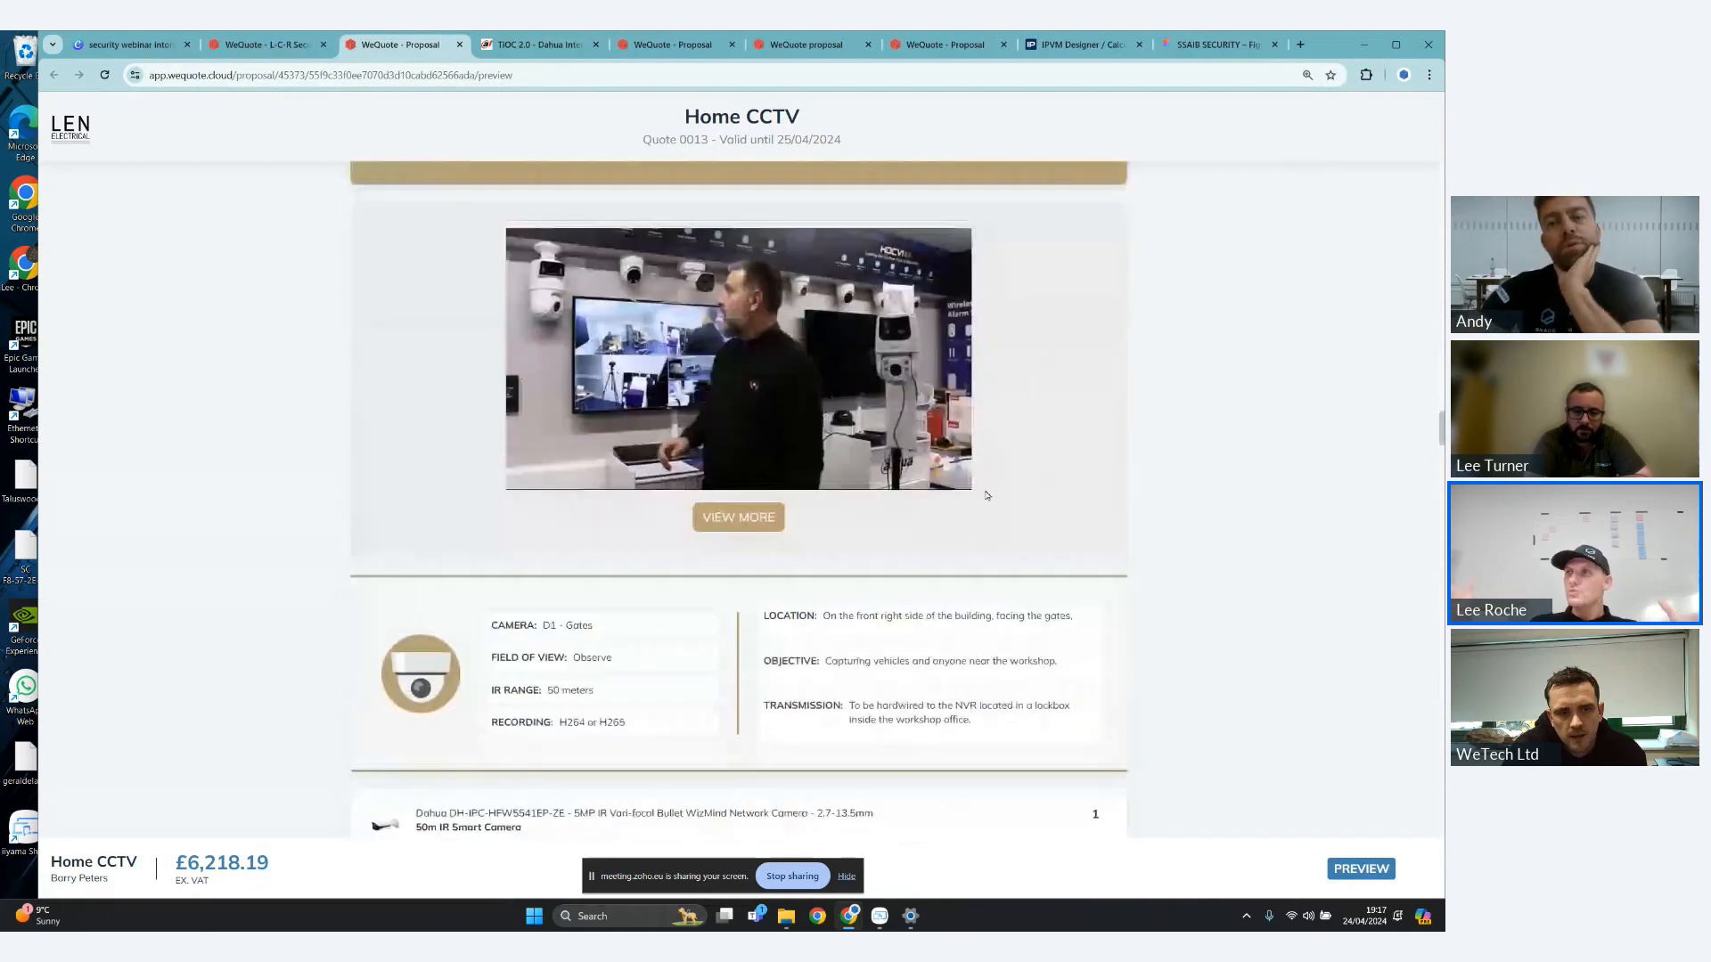
{"action": "scroll", "coordinate": [1022, 365], "scroll_direction": "up", "scroll_amount": 1}
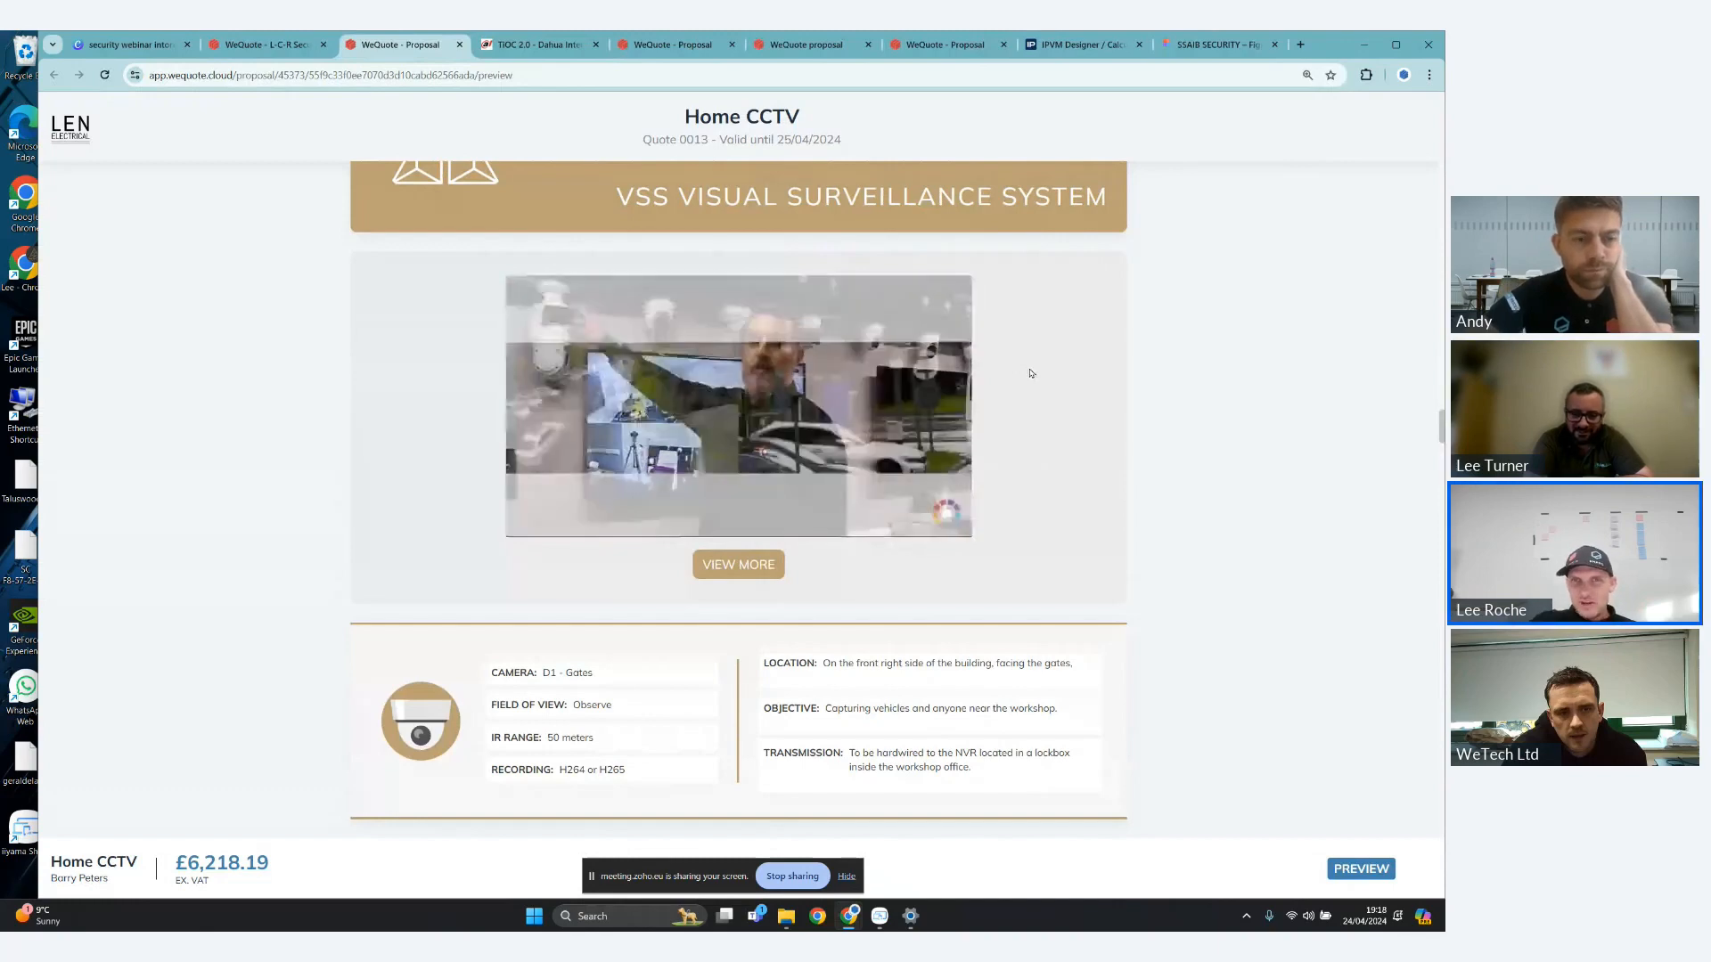
- In the D5 - Right Side camera's TiOC 2.0 turret options, try the black and grey colours and set the resolution to 8MP
{"action": "scroll", "coordinate": [1031, 373], "scroll_direction": "down", "scroll_amount": 1}
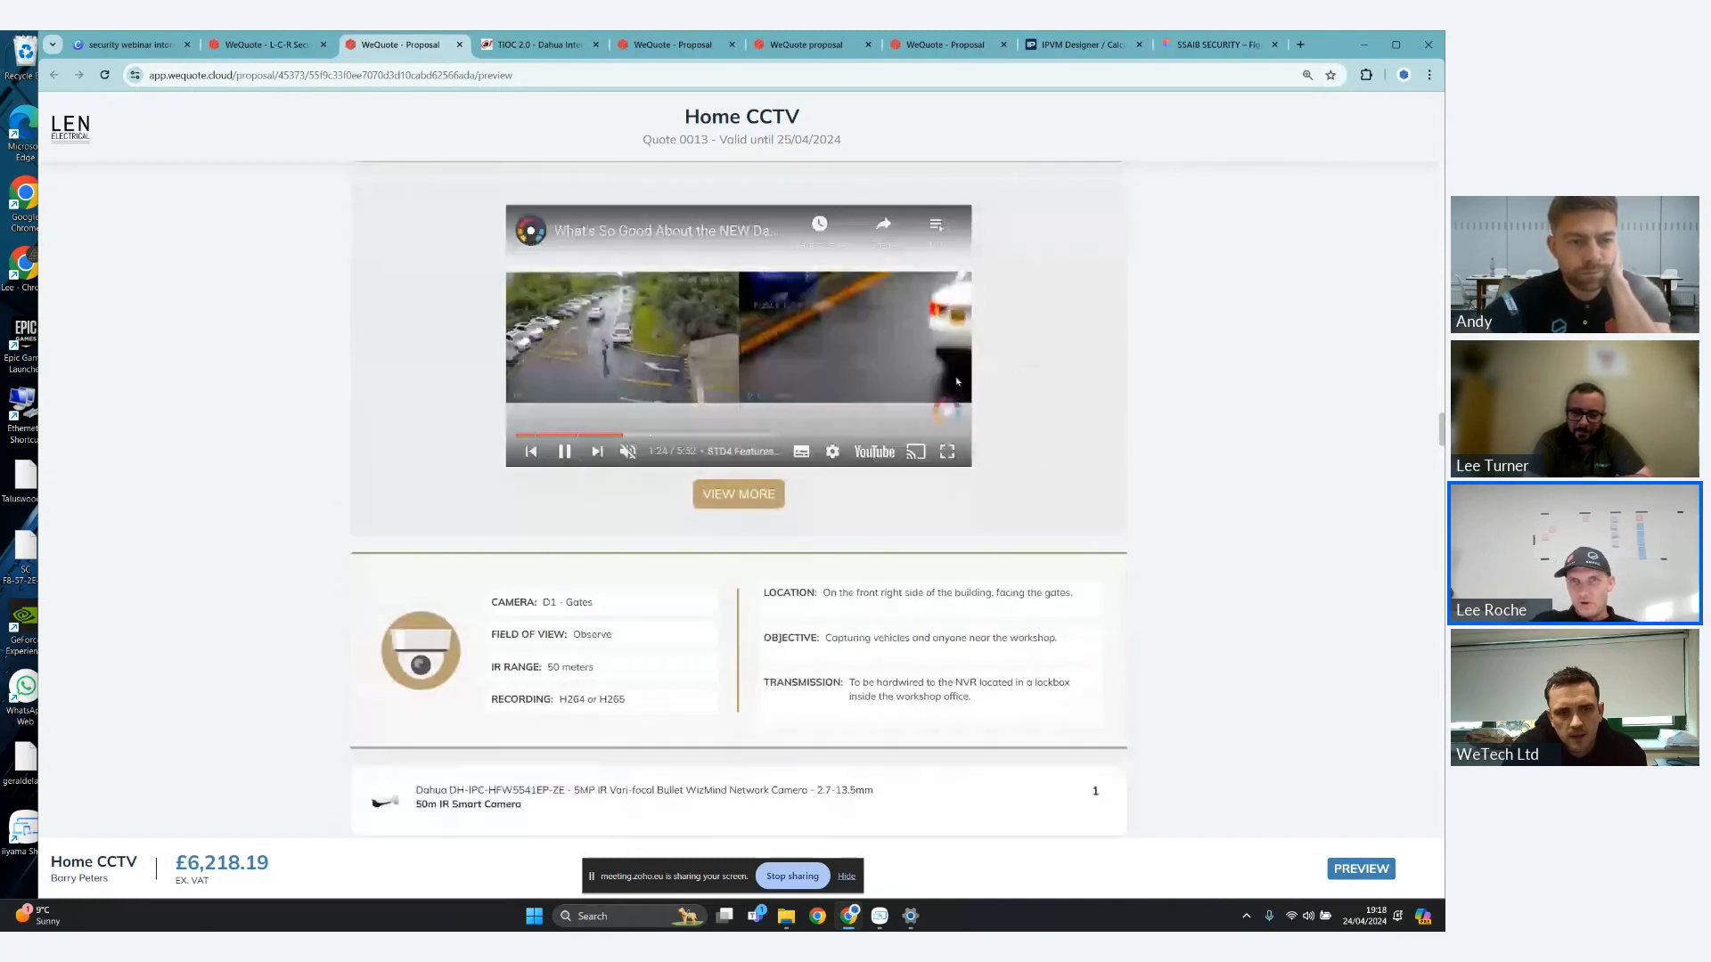
{"action": "scroll", "coordinate": [958, 381], "scroll_direction": "down", "scroll_amount": 4}
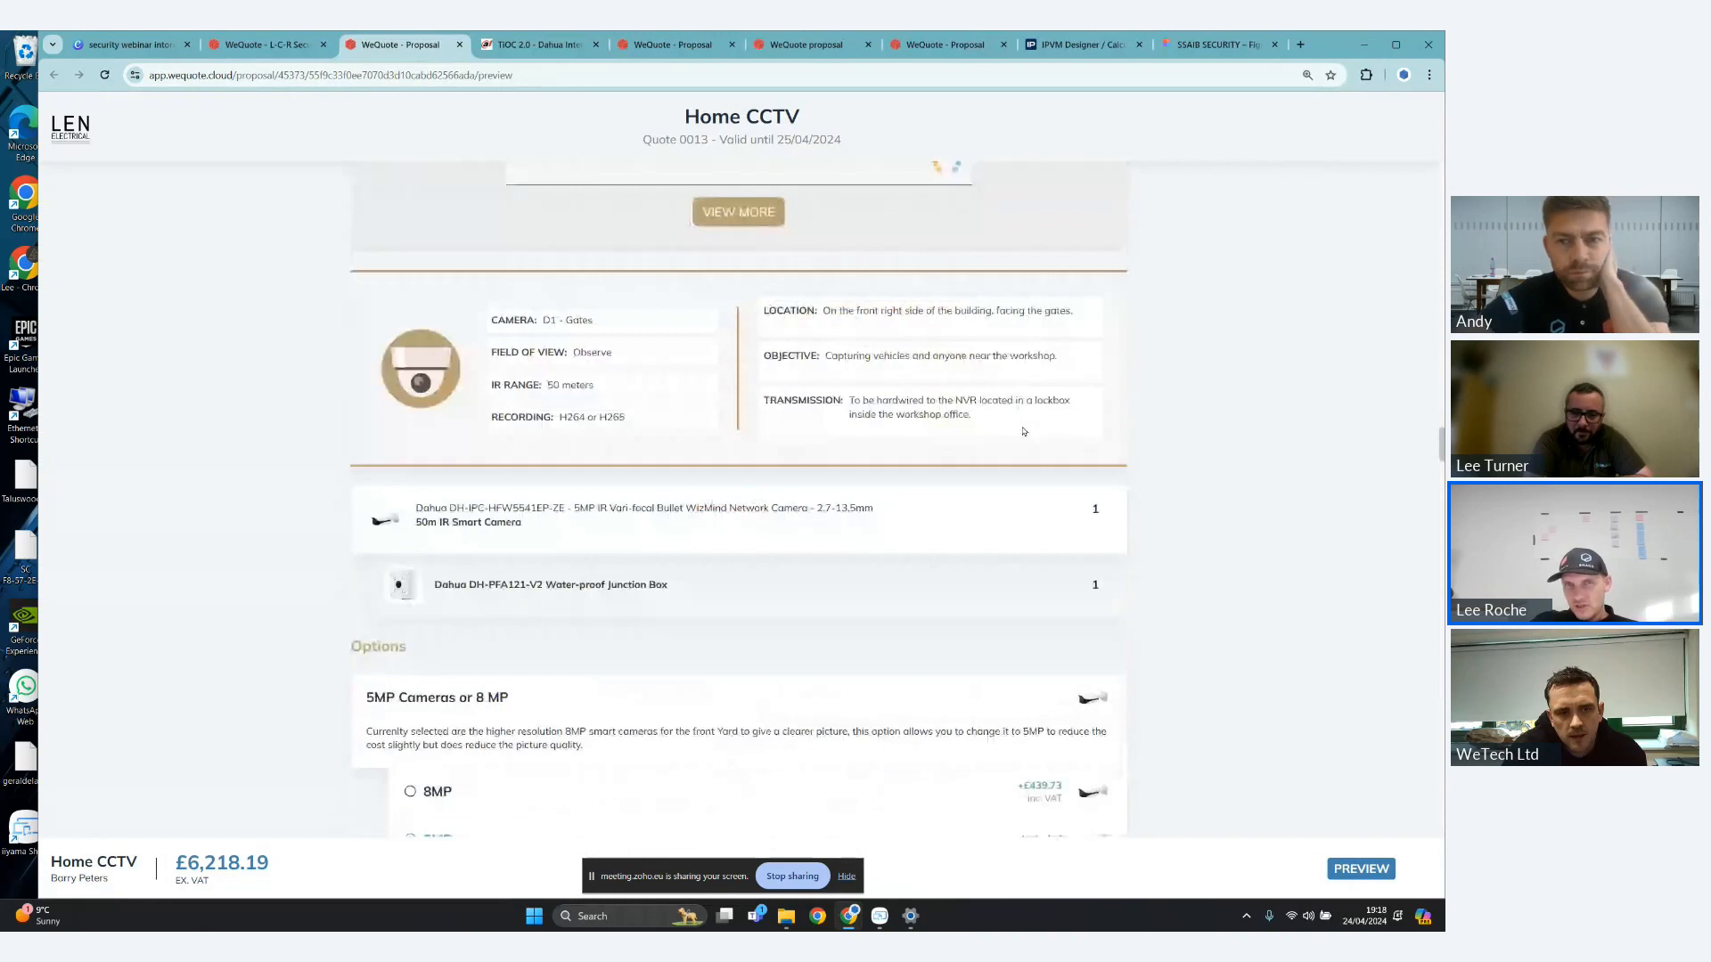
{"action": "scroll", "coordinate": [1024, 431], "scroll_direction": "down", "scroll_amount": 4}
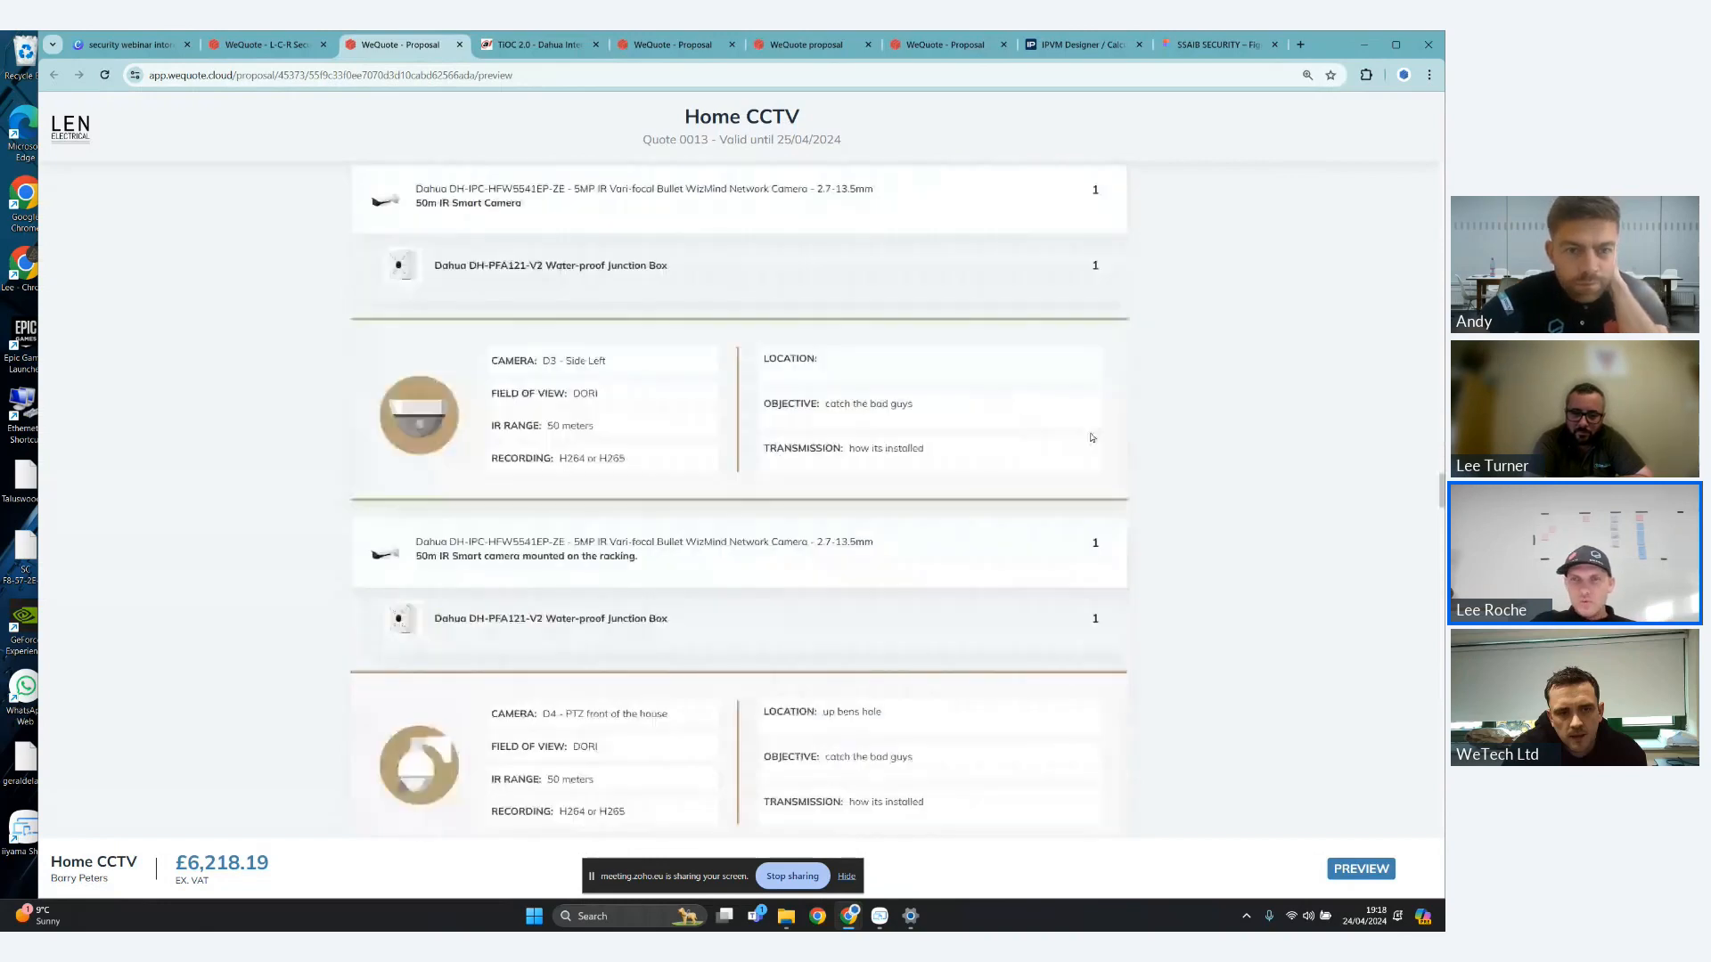
{"action": "scroll", "coordinate": [686, 557], "scroll_direction": "down", "scroll_amount": 3}
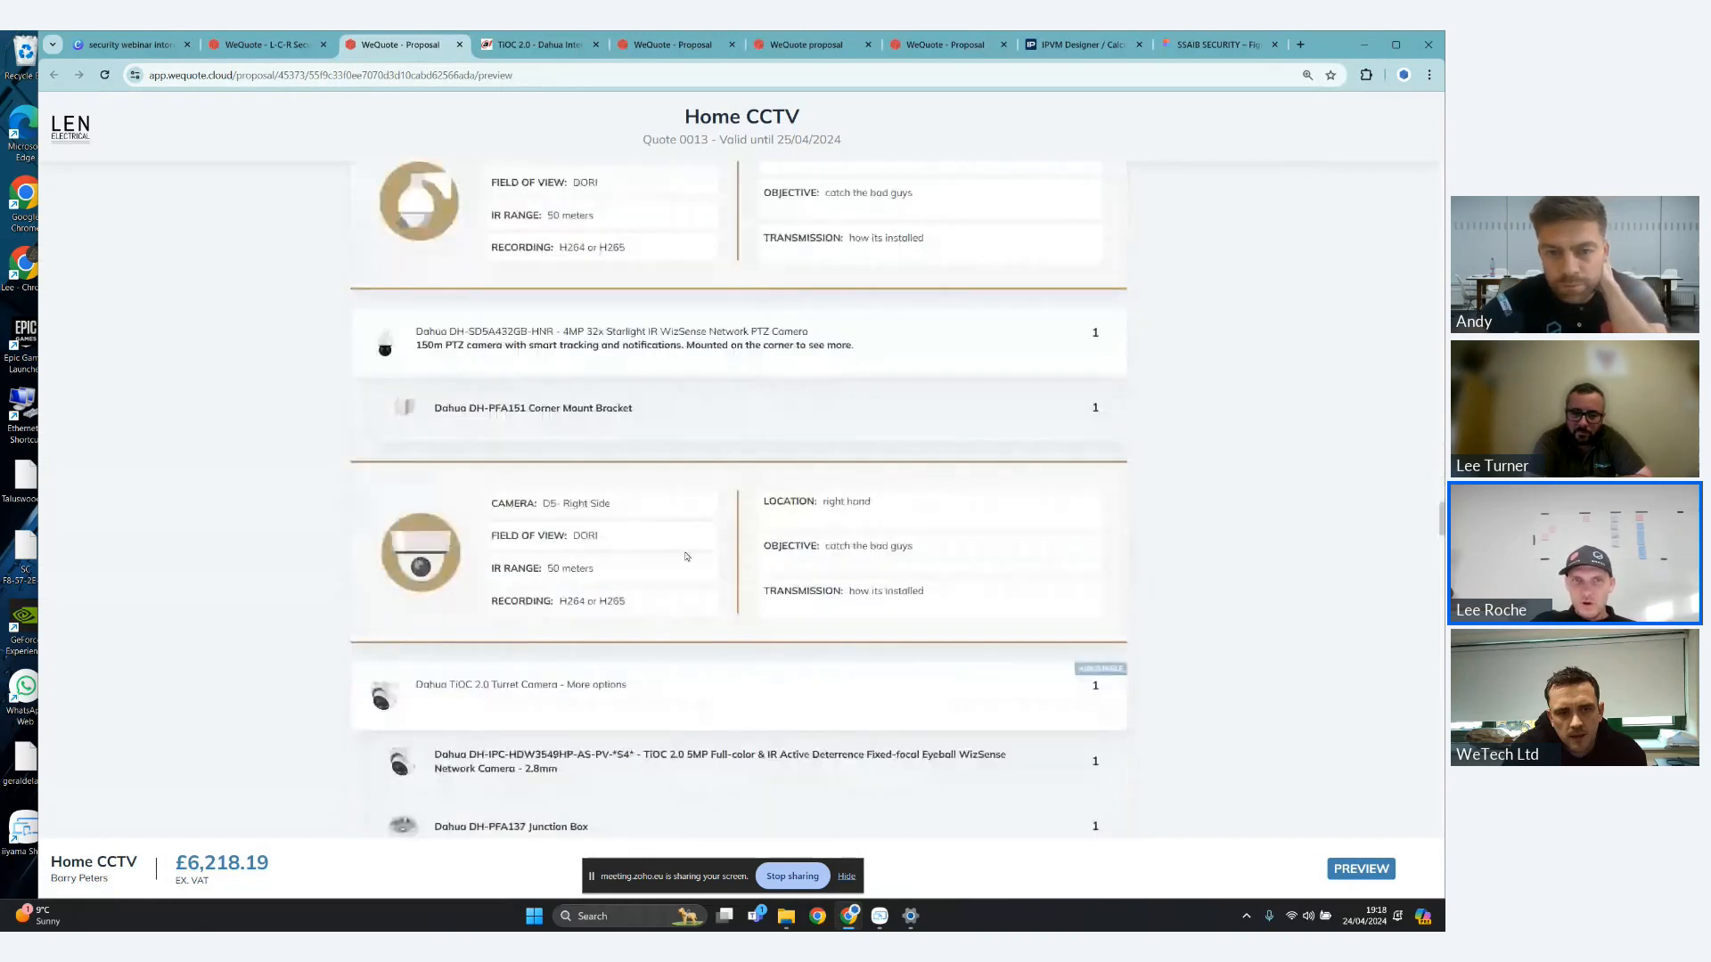
{"action": "scroll", "coordinate": [702, 693], "scroll_direction": "down", "scroll_amount": 1}
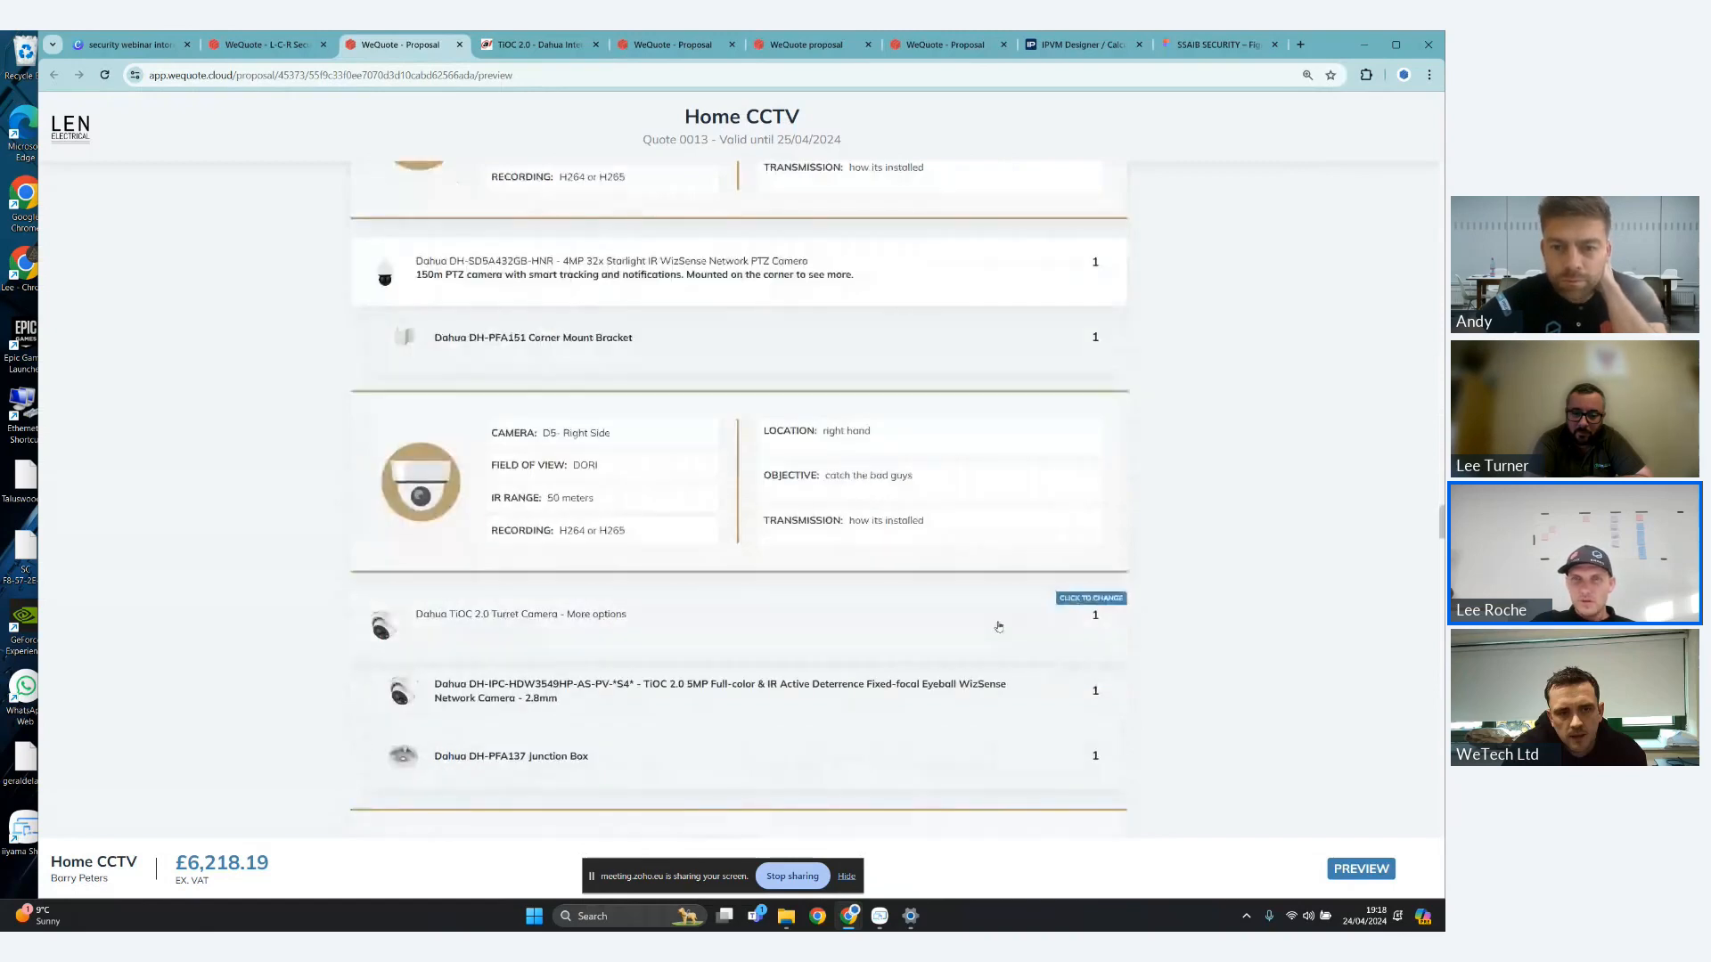
{"action": "left_click", "coordinate": [998, 626]}
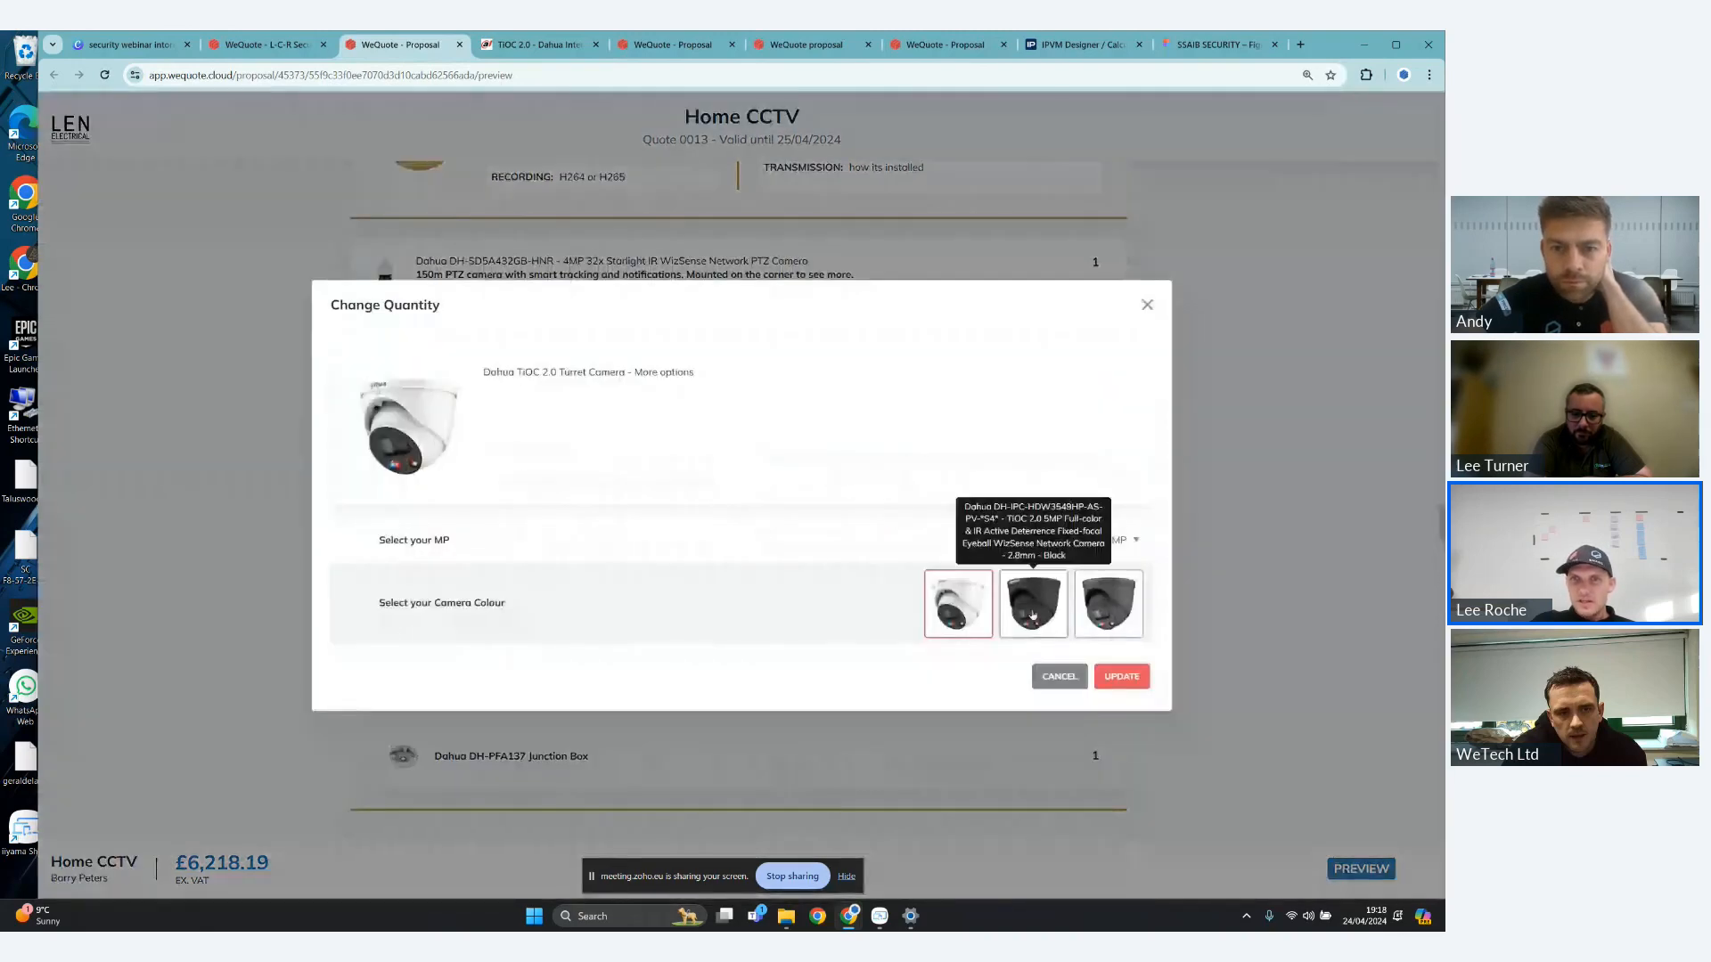
{"action": "left_click", "coordinate": [1033, 615]}
{"action": "left_click", "coordinate": [1108, 613]}
{"action": "left_click", "coordinate": [1125, 540]}
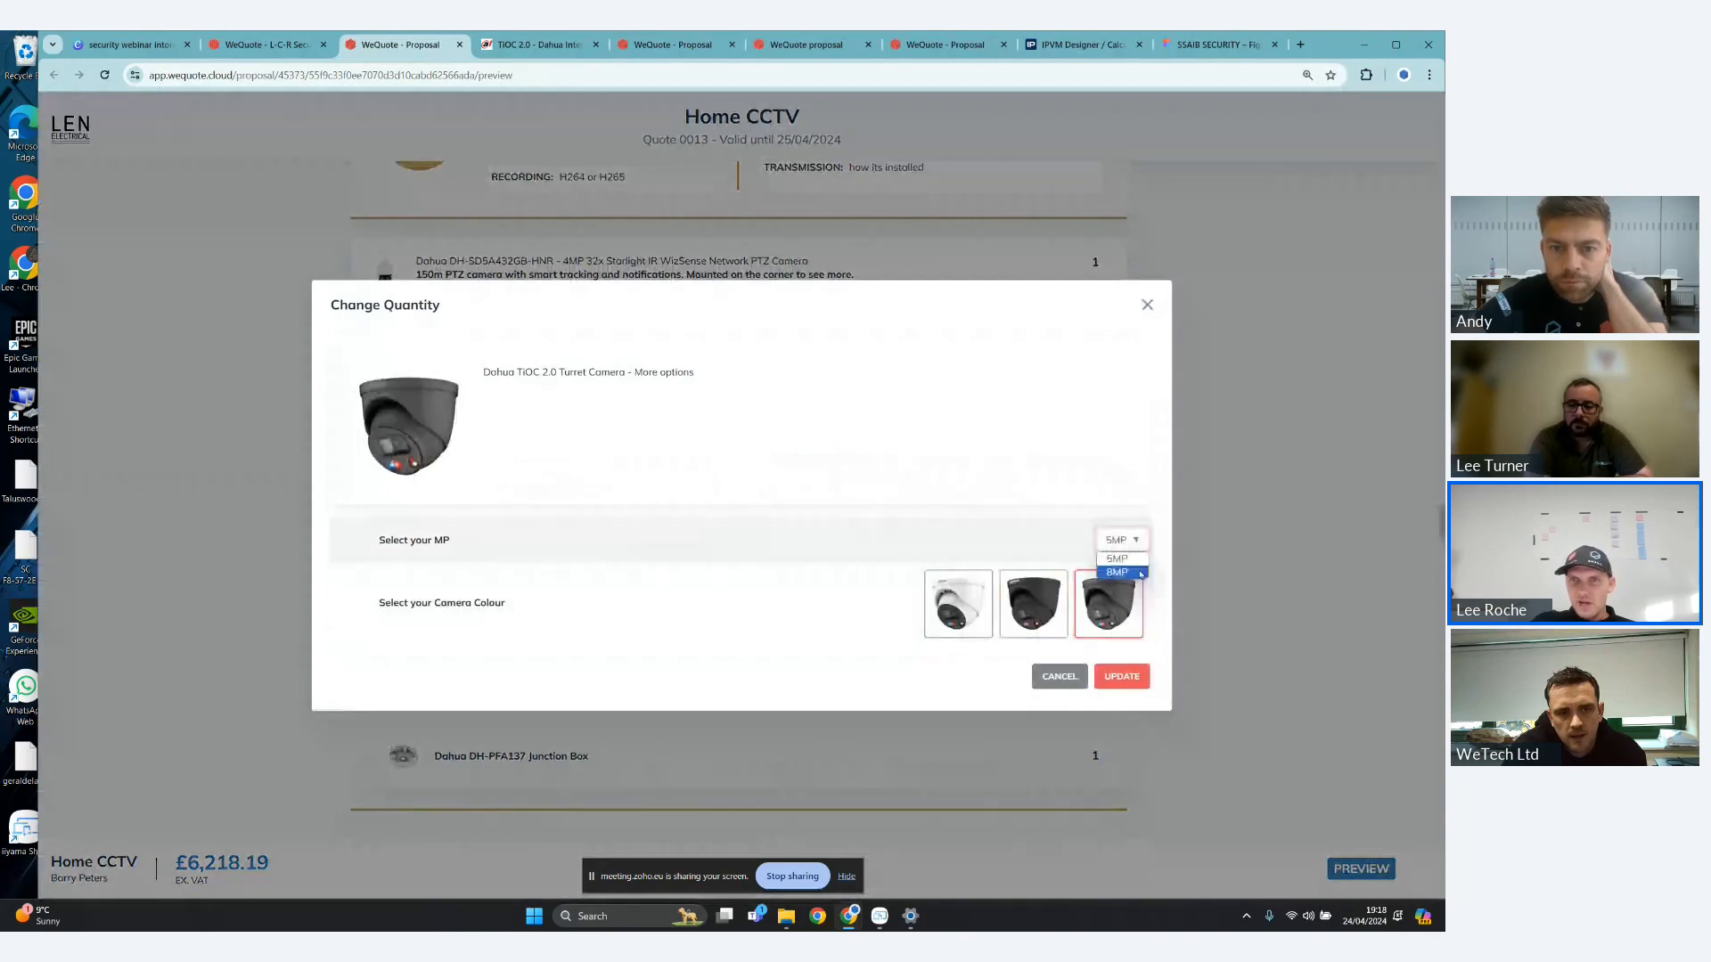
{"action": "left_click", "coordinate": [1130, 572]}
- Compare the 8MP turret camera's grey, white and black colours, choose the black model and update the proposal
{"action": "left_click", "coordinate": [1033, 611]}
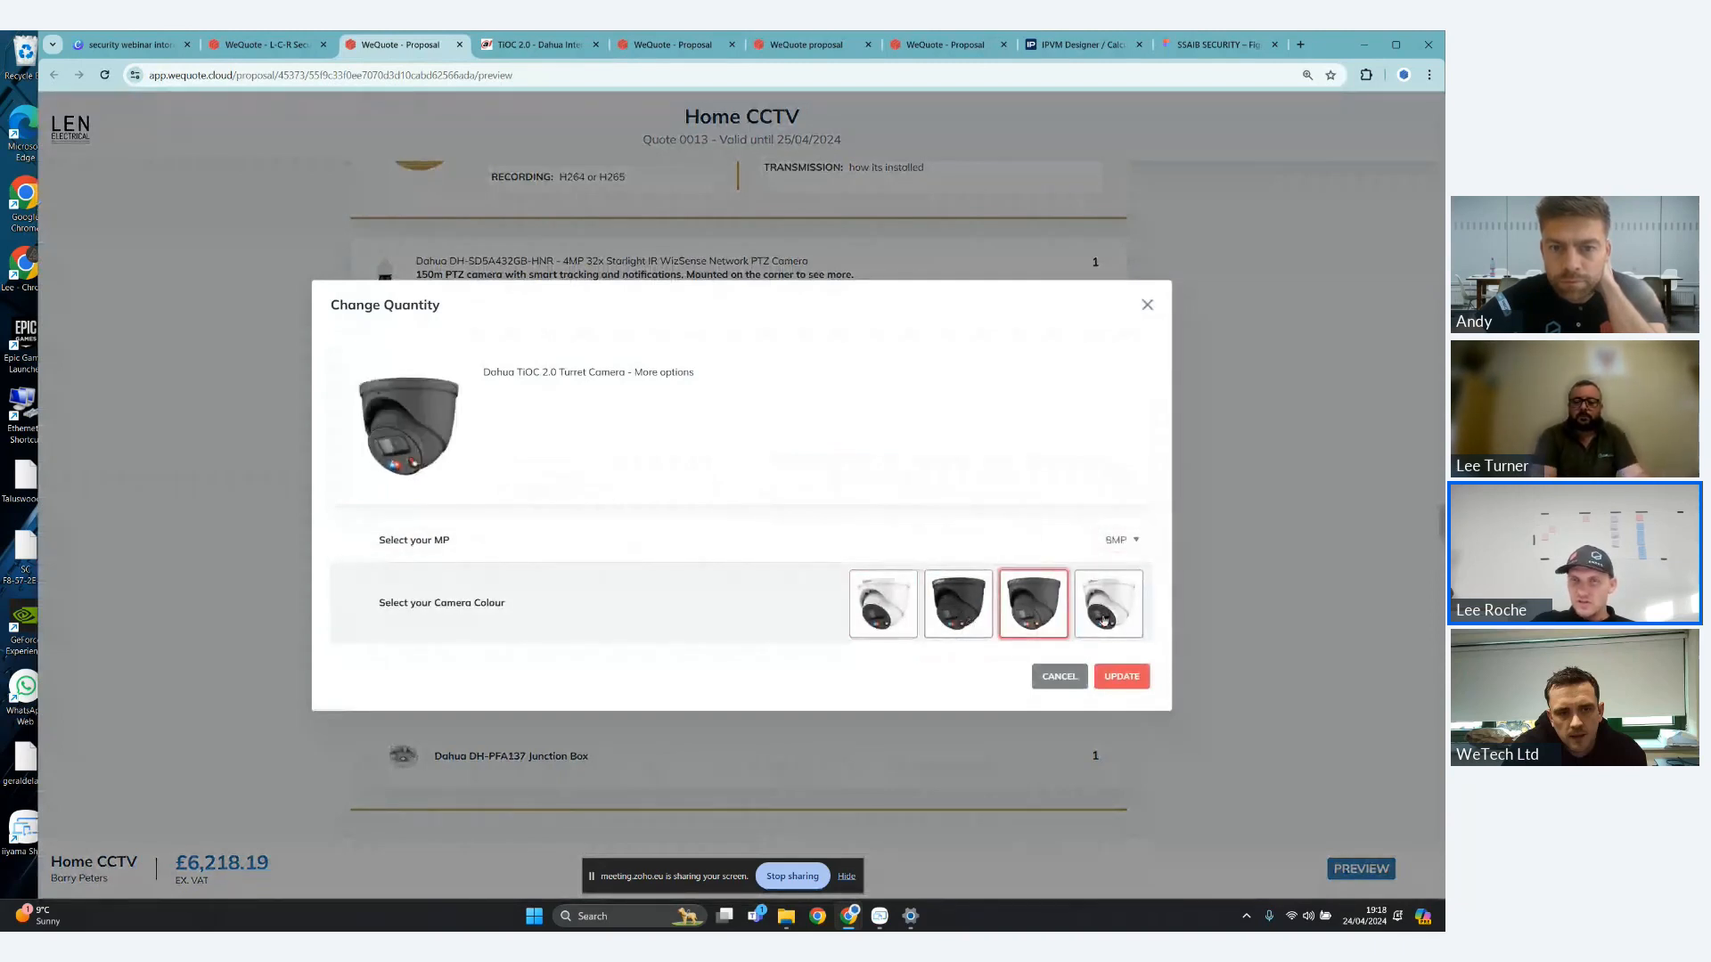
{"action": "left_click", "coordinate": [1106, 620]}
{"action": "left_click", "coordinate": [967, 612]}
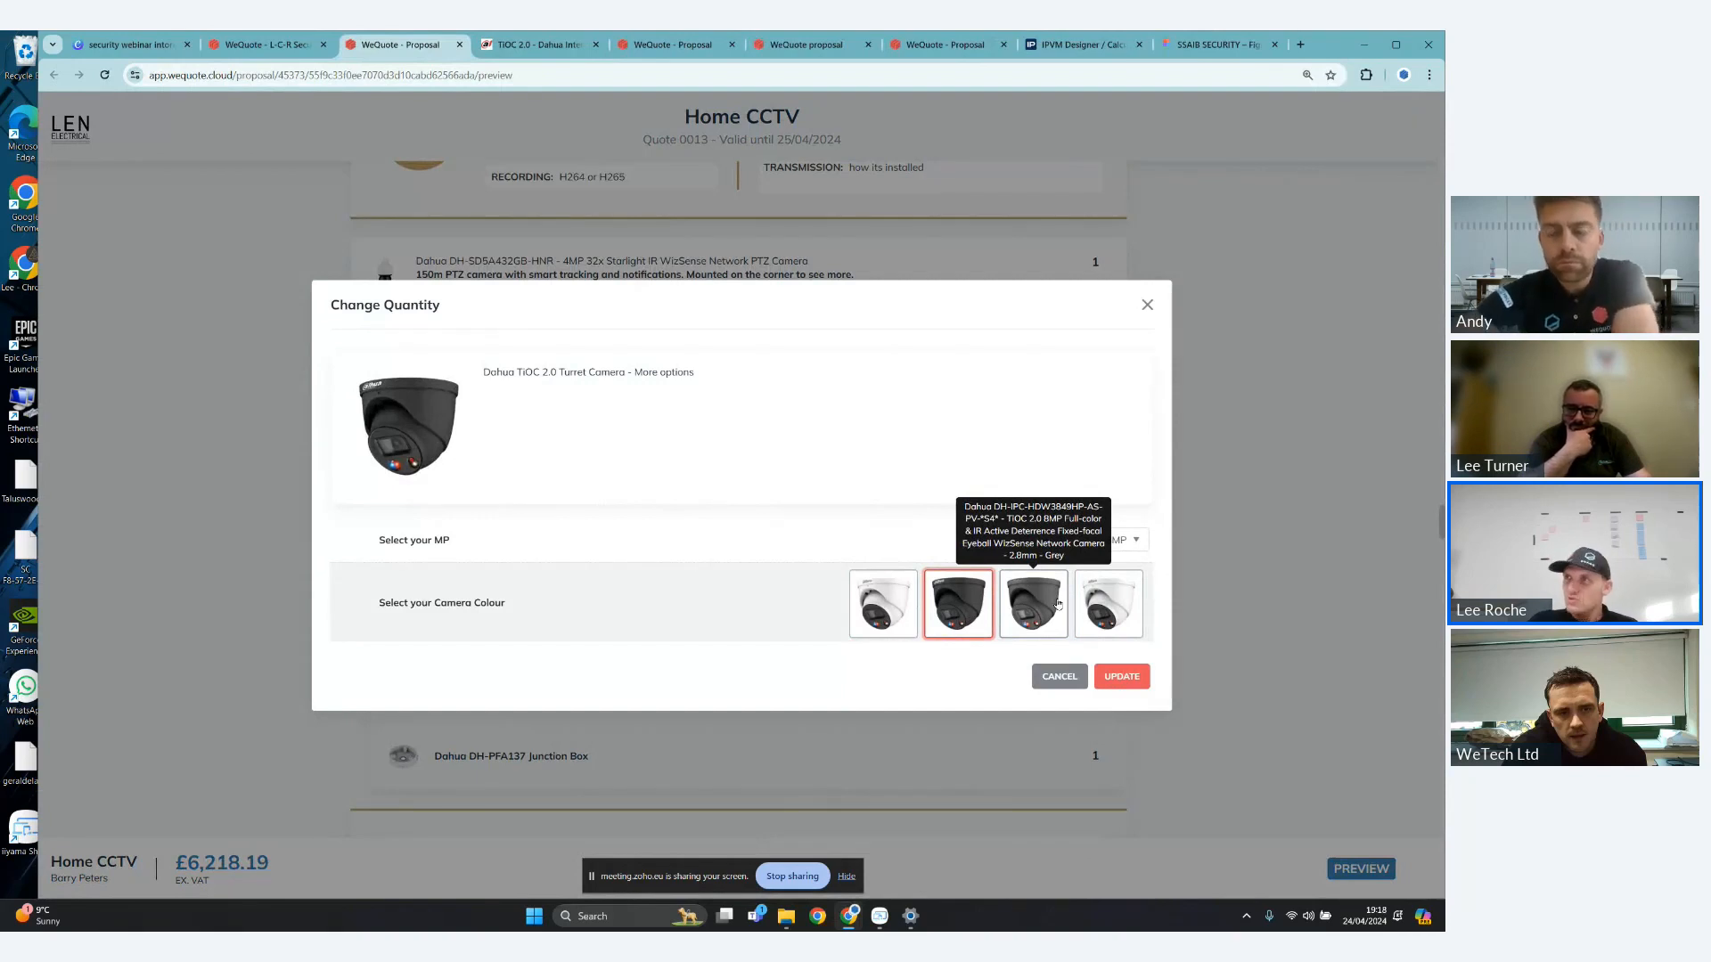
{"action": "left_click", "coordinate": [1056, 604]}
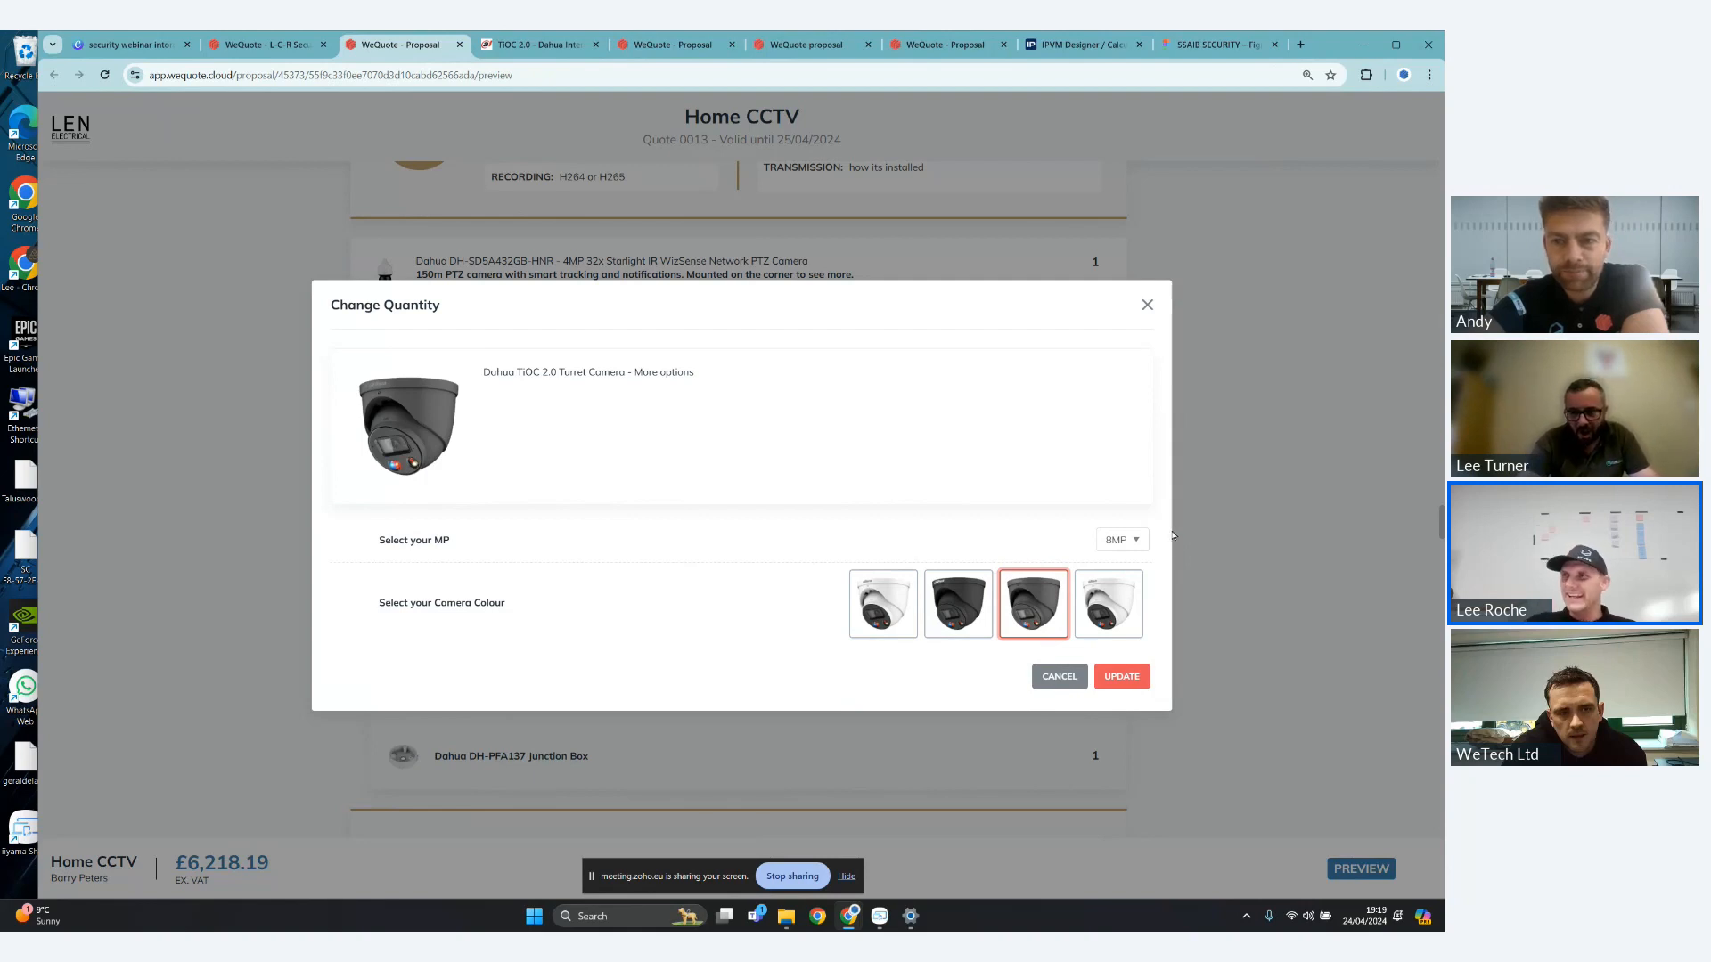
{"action": "left_click", "coordinate": [958, 606]}
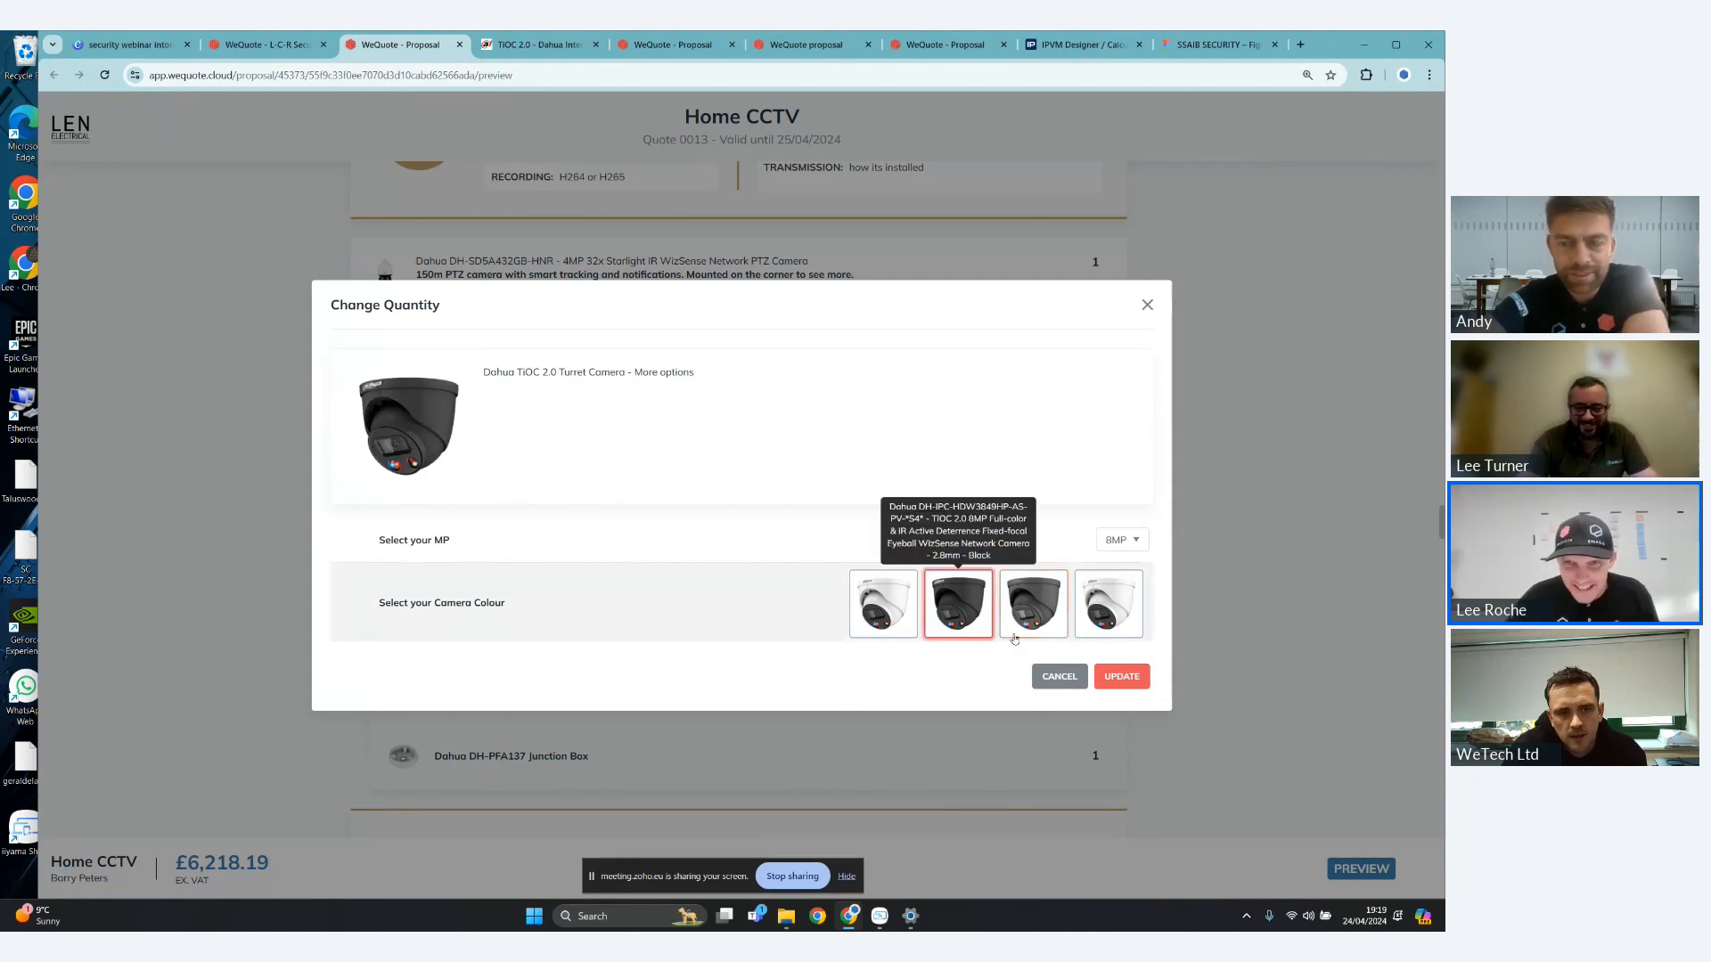
{"action": "left_click", "coordinate": [1114, 677]}
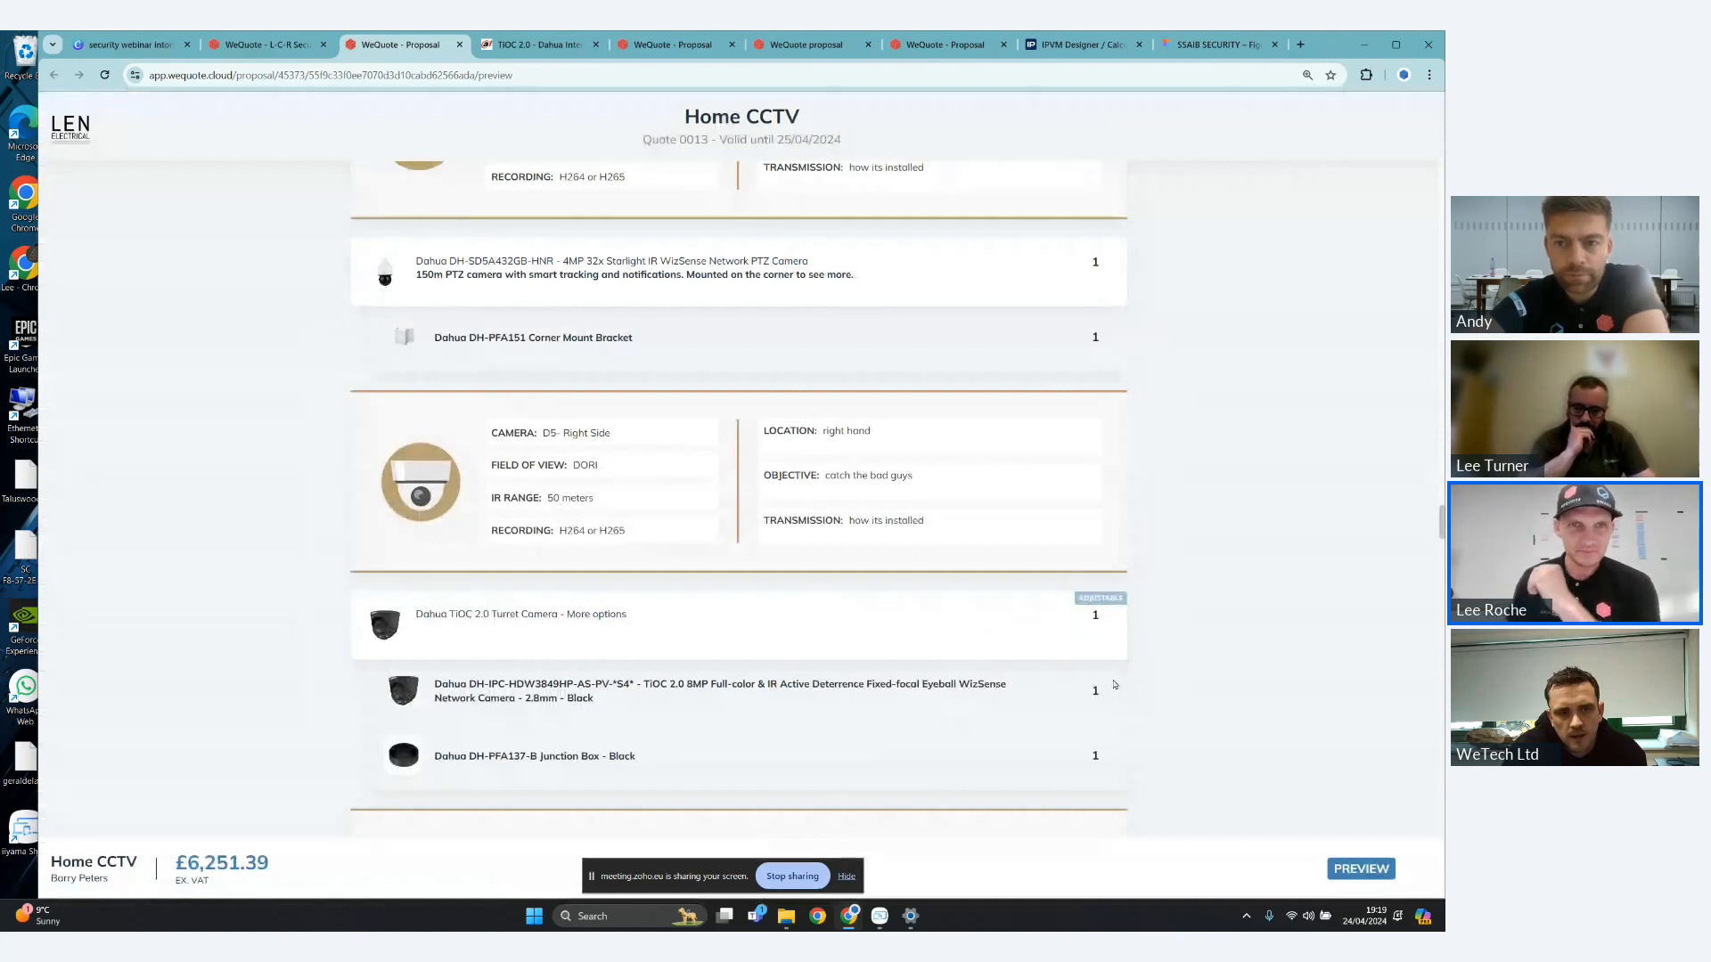
- Examine the products listed under the D5 - Right Side and D6 - Rear patio cameras, including the D6 camera's cable and connector accessories
{"action": "scroll", "coordinate": [705, 437], "scroll_direction": "down", "scroll_amount": 1}
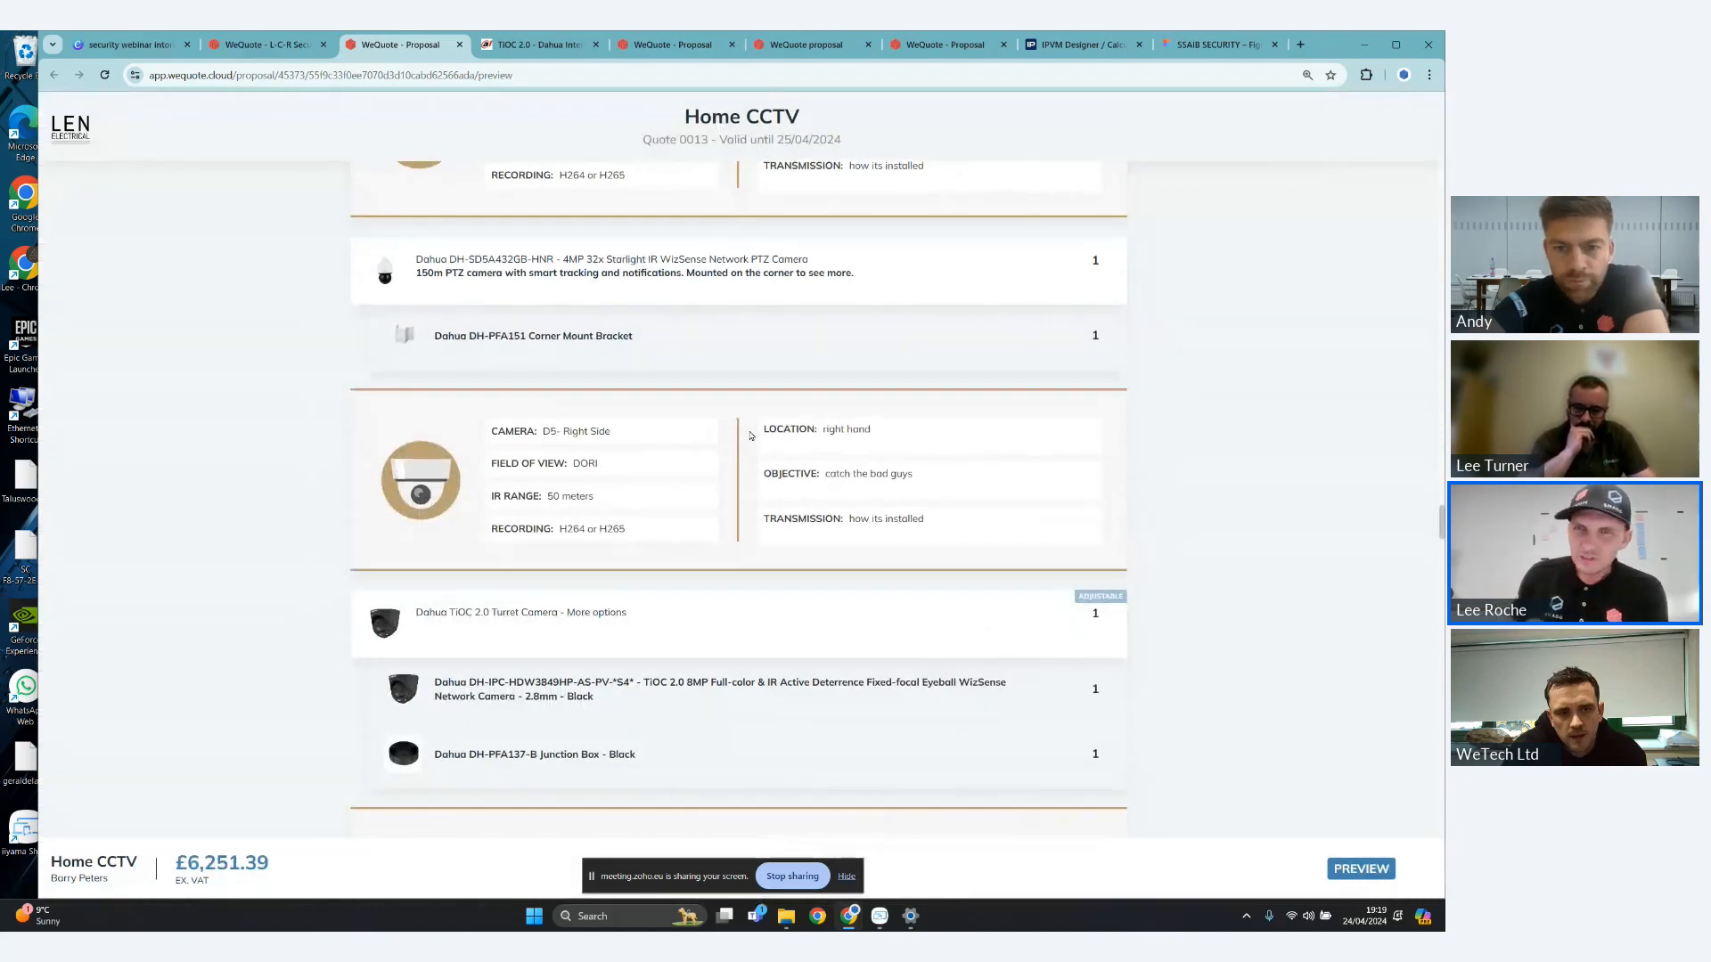
{"action": "scroll", "coordinate": [758, 428], "scroll_direction": "down", "scroll_amount": 2}
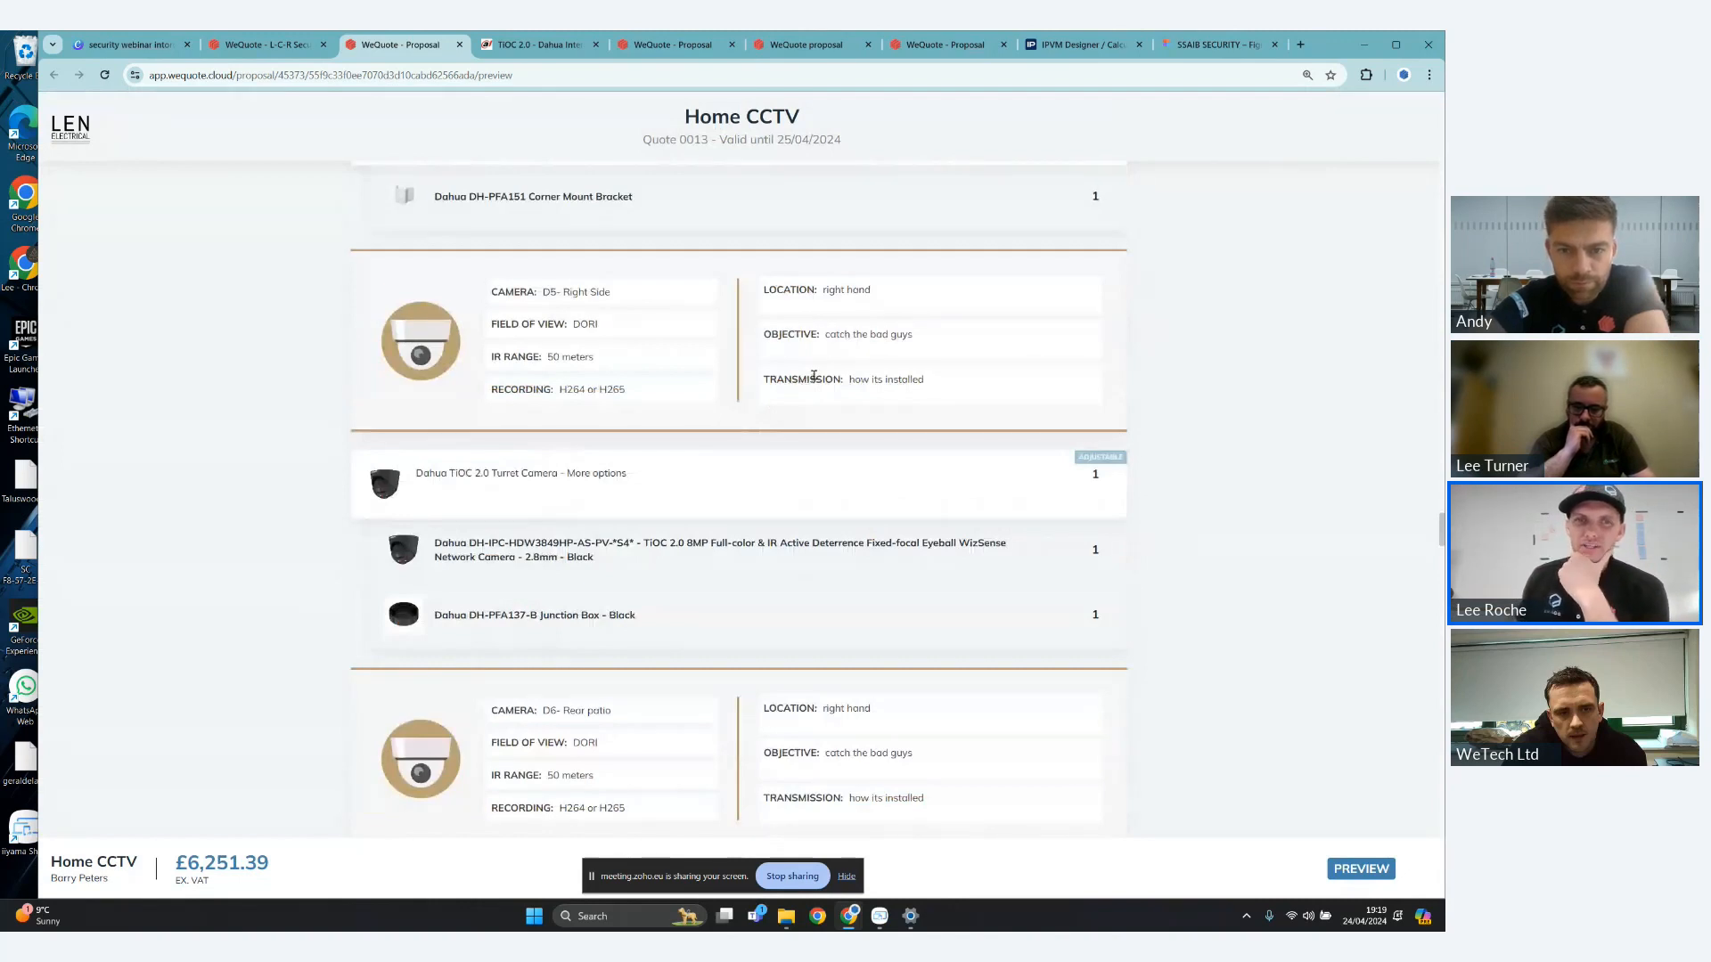
{"action": "scroll", "coordinate": [816, 382], "scroll_direction": "down", "scroll_amount": 2}
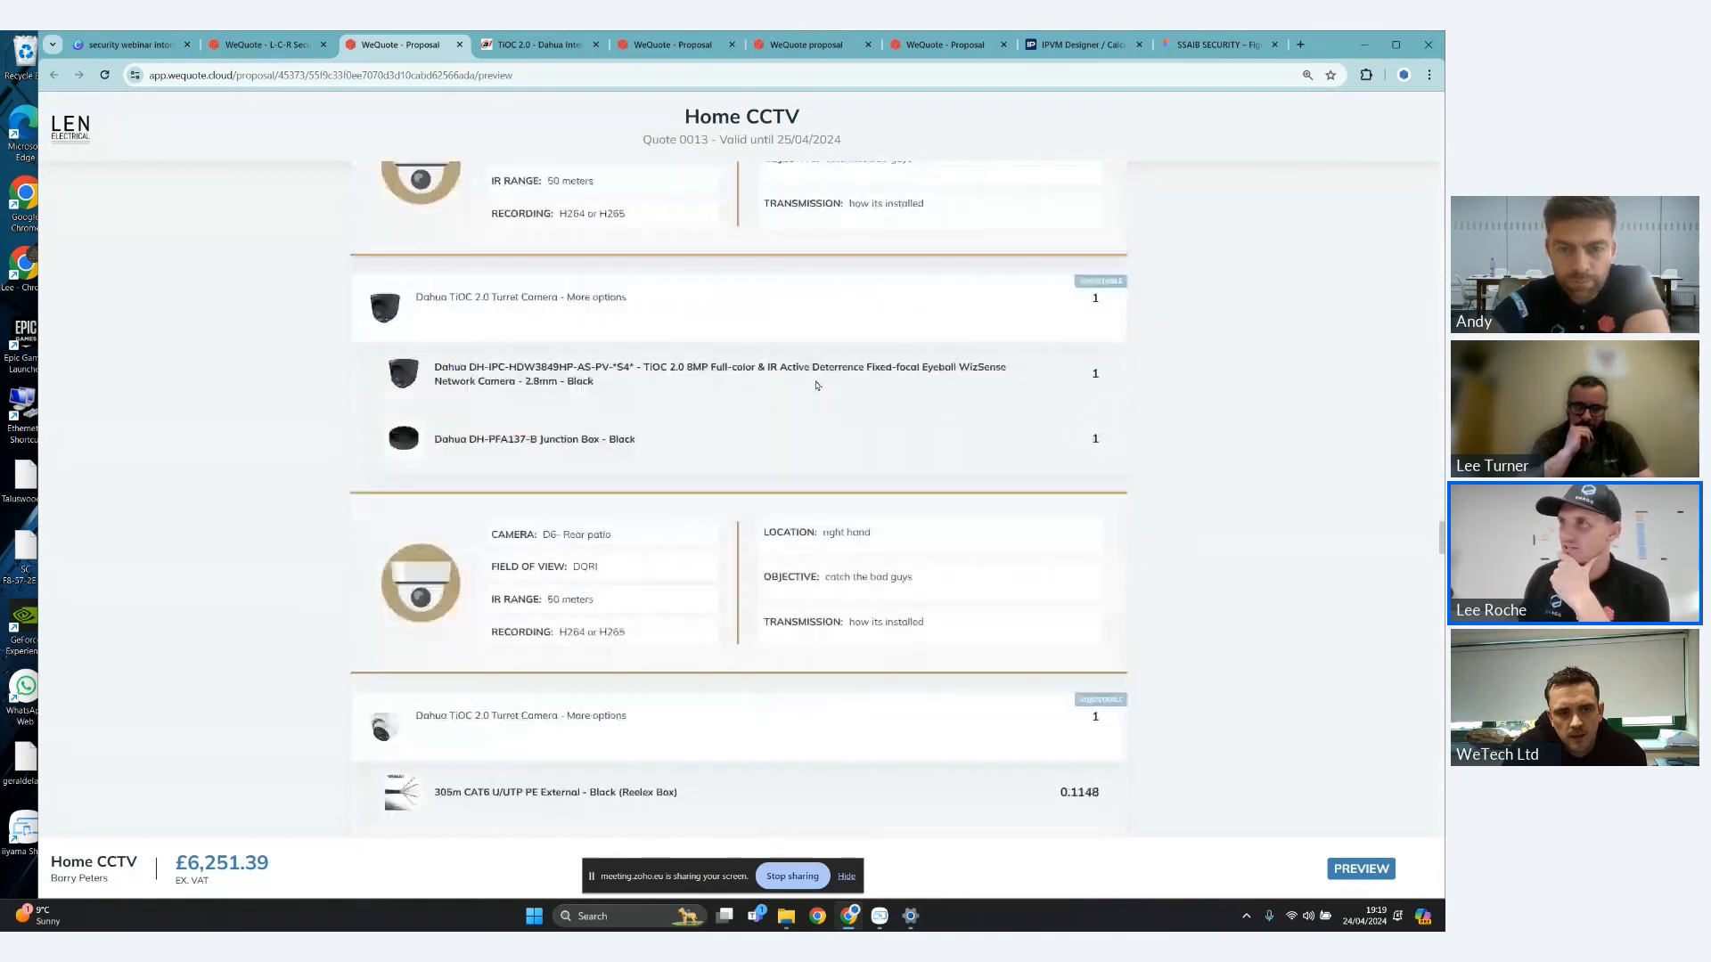
{"action": "scroll", "coordinate": [817, 385], "scroll_direction": "down", "scroll_amount": 3}
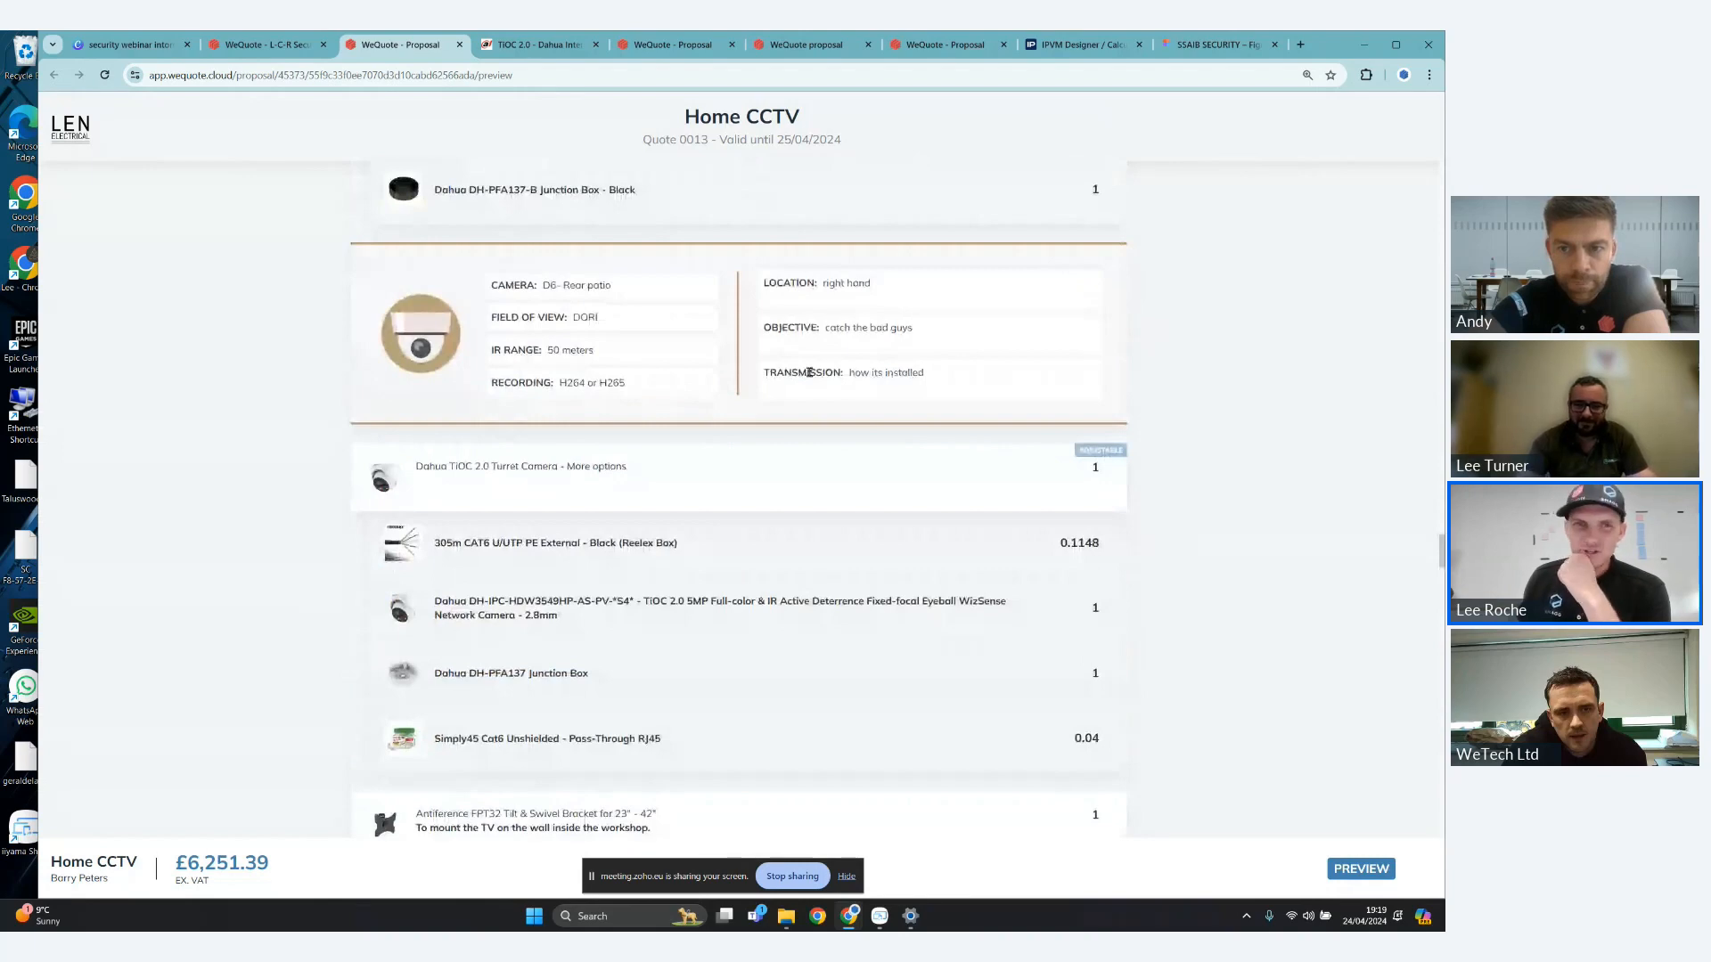
{"action": "scroll", "coordinate": [806, 376], "scroll_direction": "down", "scroll_amount": 1}
{"action": "scroll", "coordinate": [769, 374], "scroll_direction": "down", "scroll_amount": 2}
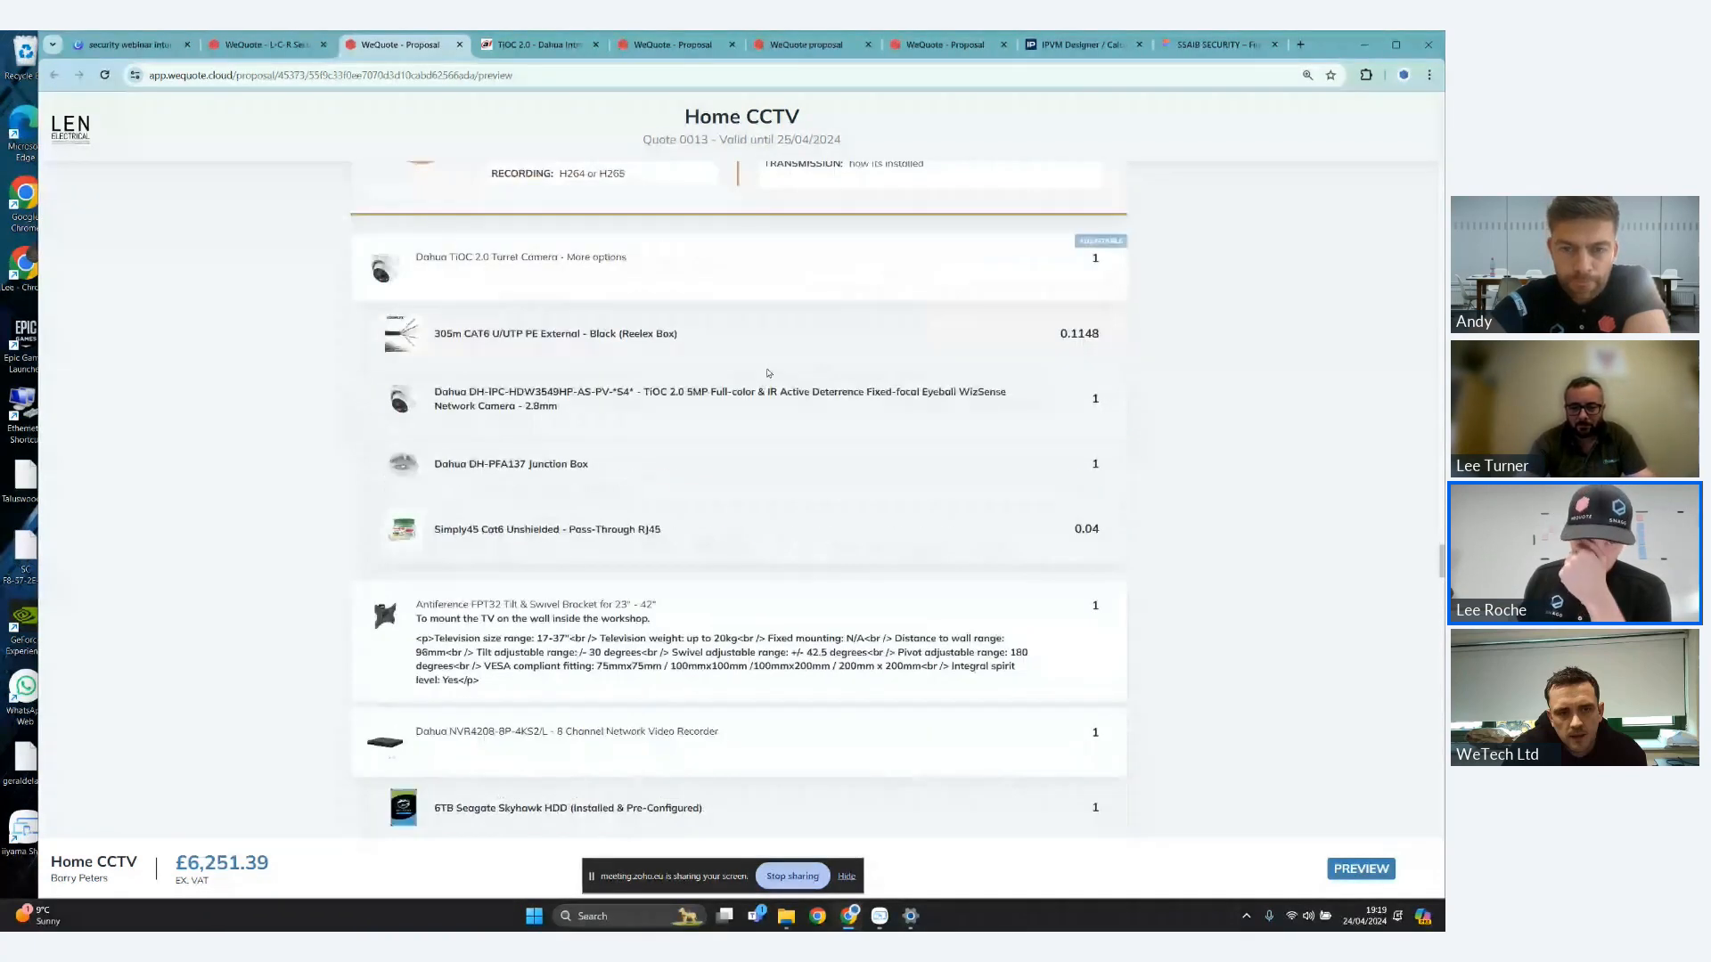
{"action": "scroll", "coordinate": [769, 373], "scroll_direction": "down", "scroll_amount": 1}
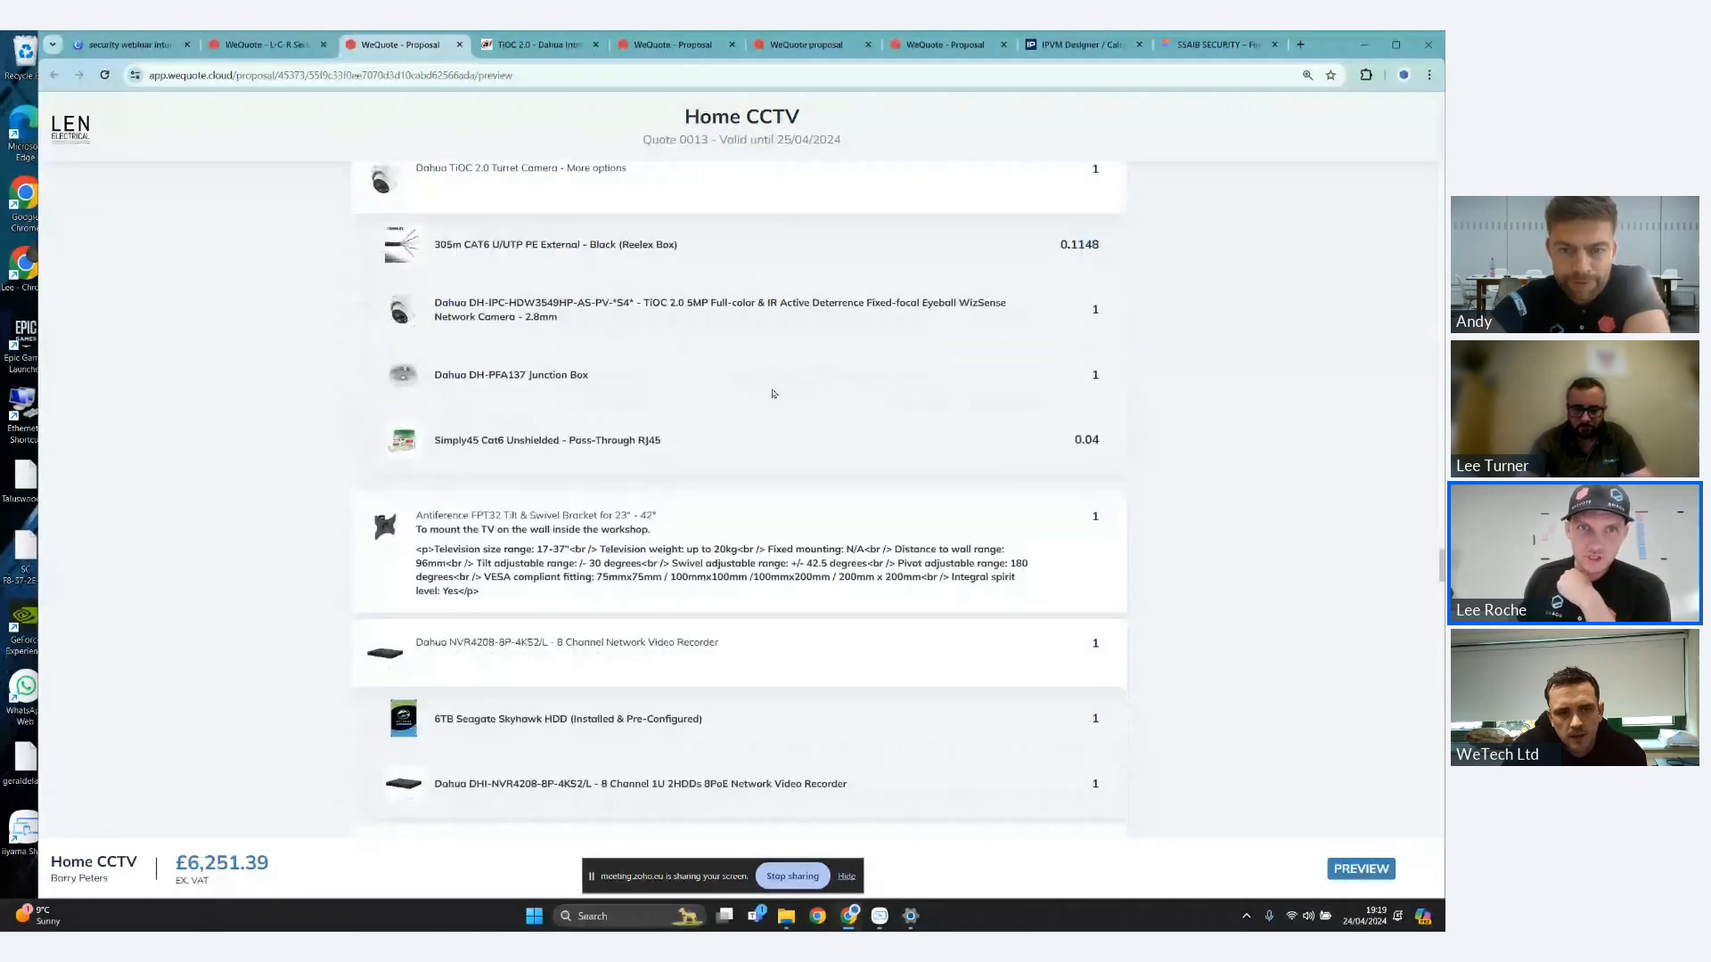
{"action": "scroll", "coordinate": [687, 375], "scroll_direction": "down", "scroll_amount": 3}
{"action": "scroll", "coordinate": [743, 396], "scroll_direction": "up", "scroll_amount": 5}
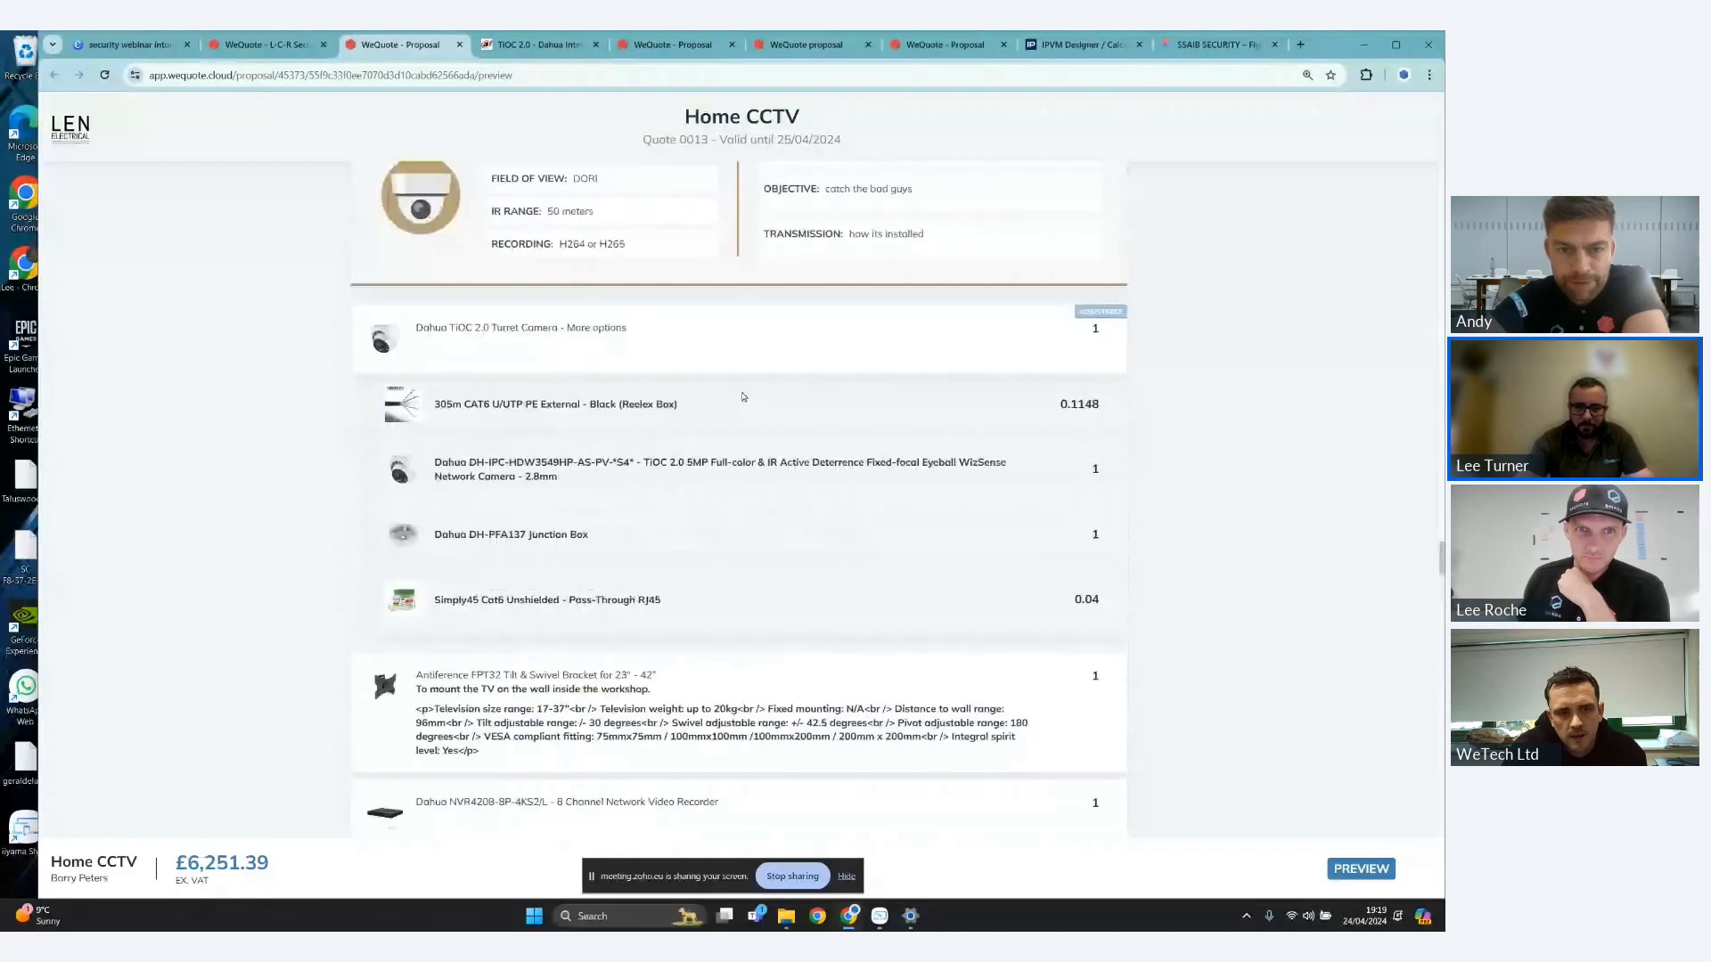
- Review the TV bracket, network video recorder, enclosure and installation lines, and return to the D6 - Rear patio camera's accessories
{"action": "scroll", "coordinate": [743, 396], "scroll_direction": "down", "scroll_amount": 5}
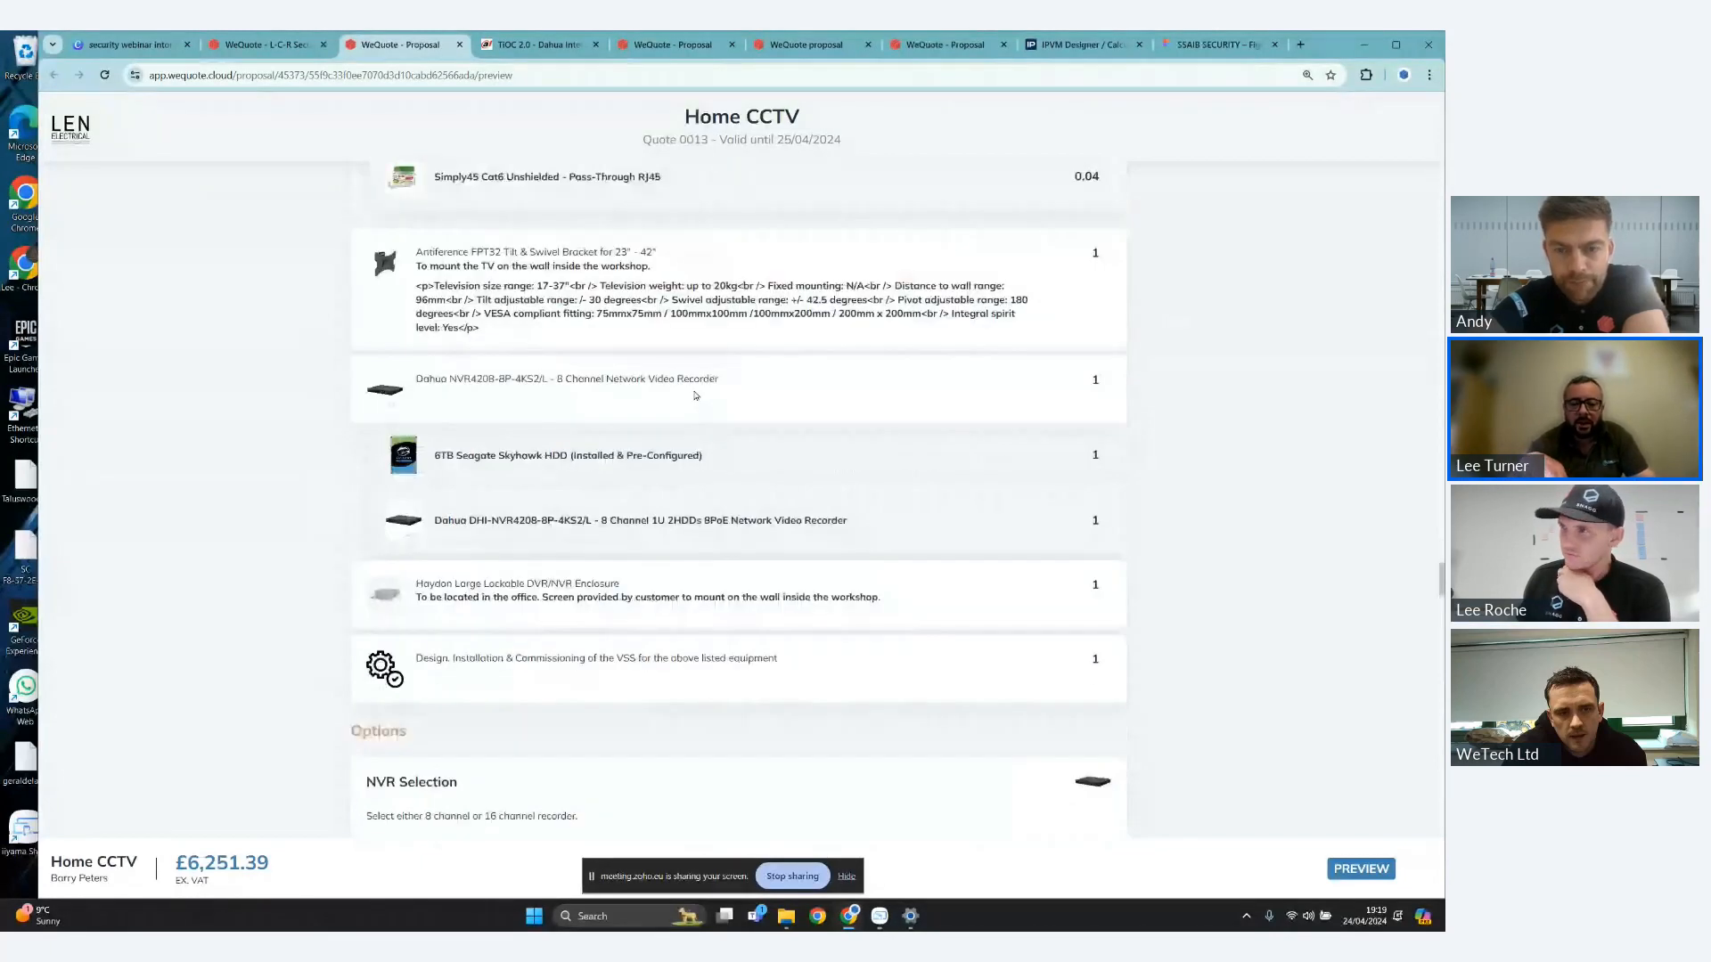
{"action": "scroll", "coordinate": [603, 407], "scroll_direction": "down", "scroll_amount": 2}
{"action": "scroll", "coordinate": [687, 408], "scroll_direction": "up", "scroll_amount": 2}
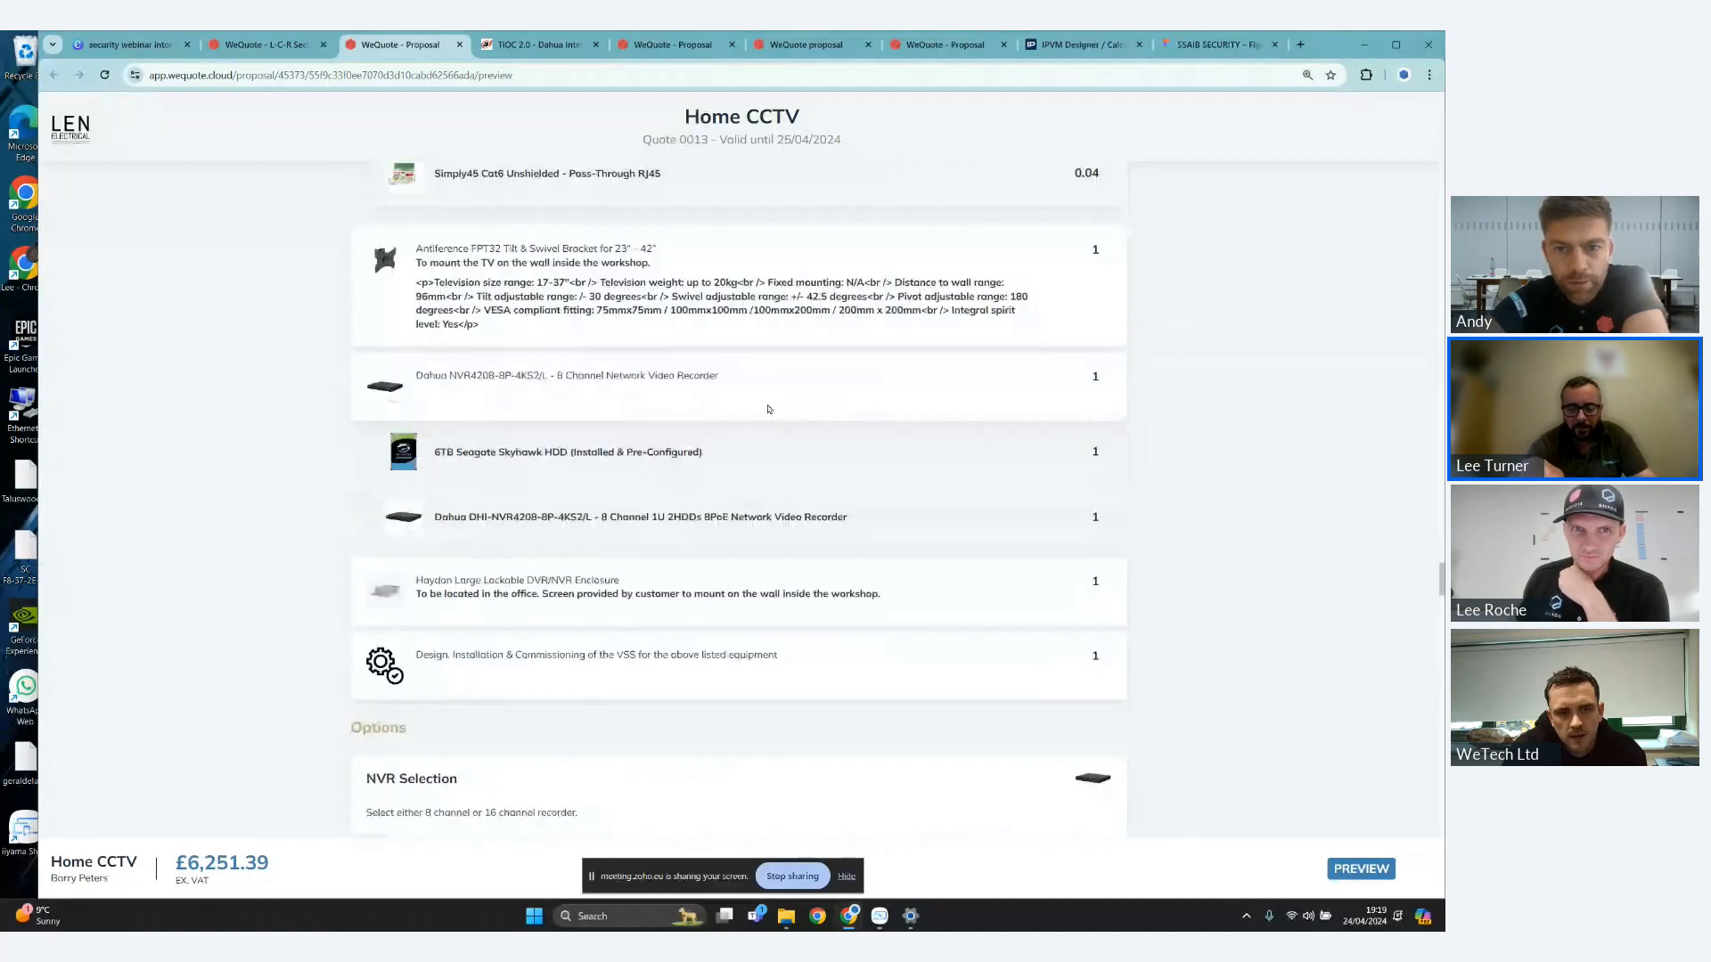
{"action": "scroll", "coordinate": [769, 409], "scroll_direction": "up", "scroll_amount": 5}
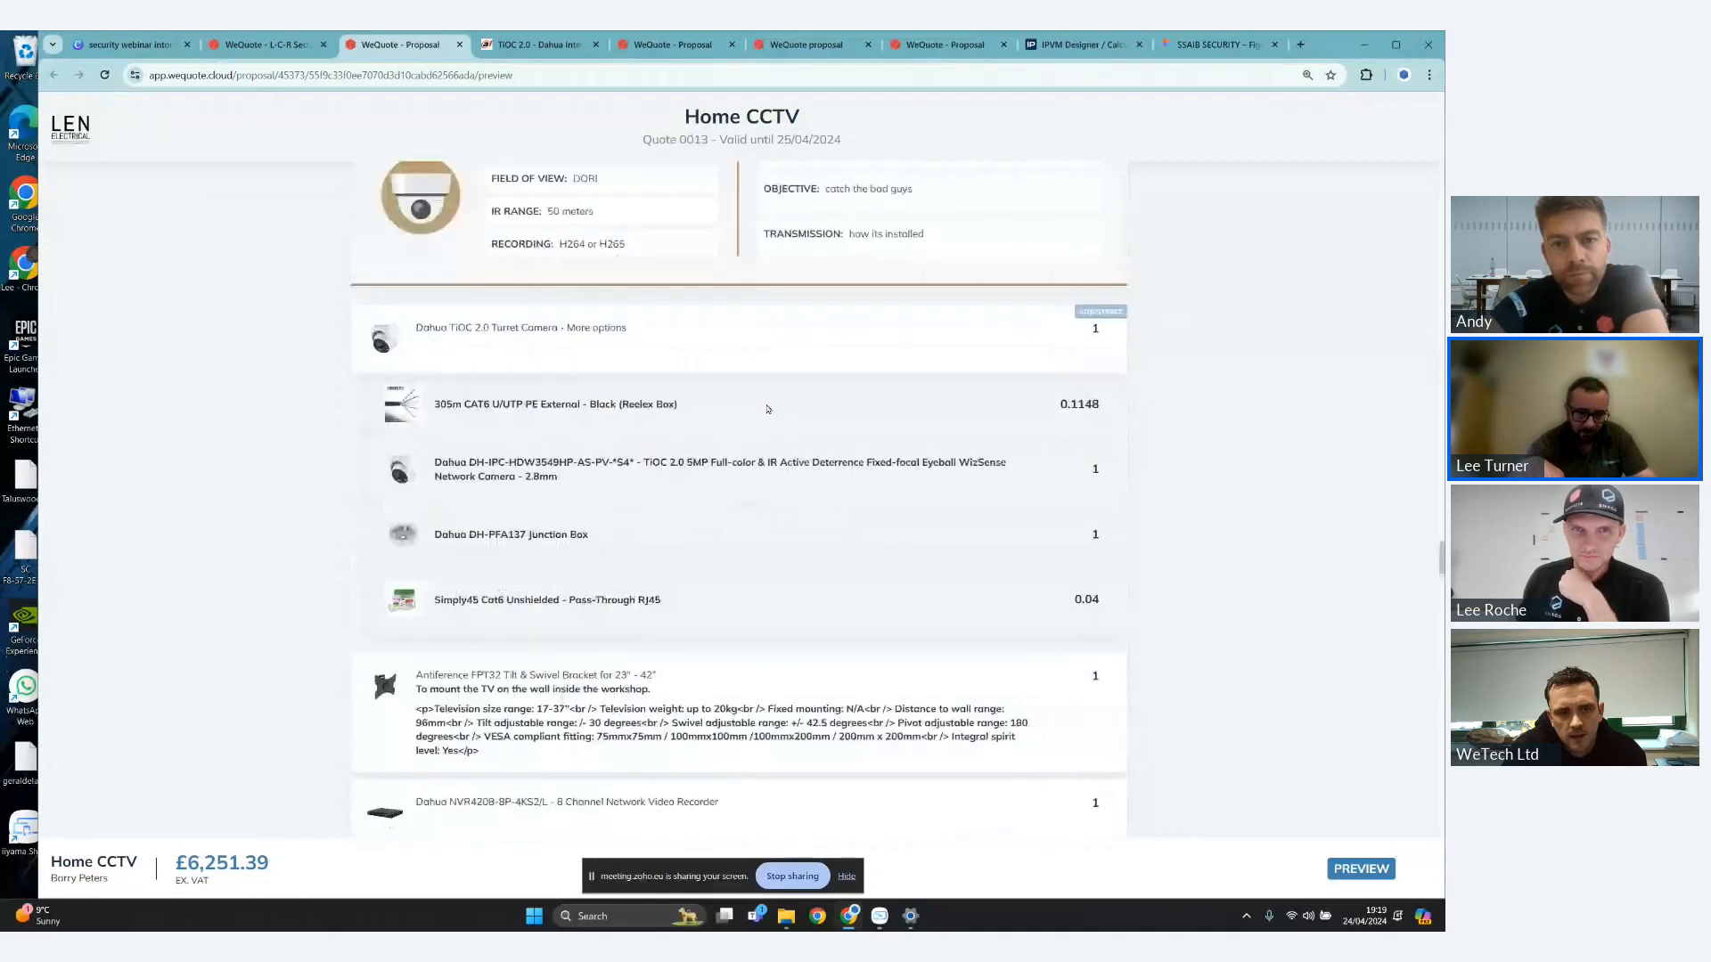
{"action": "scroll", "coordinate": [793, 395], "scroll_direction": "up", "scroll_amount": 2}
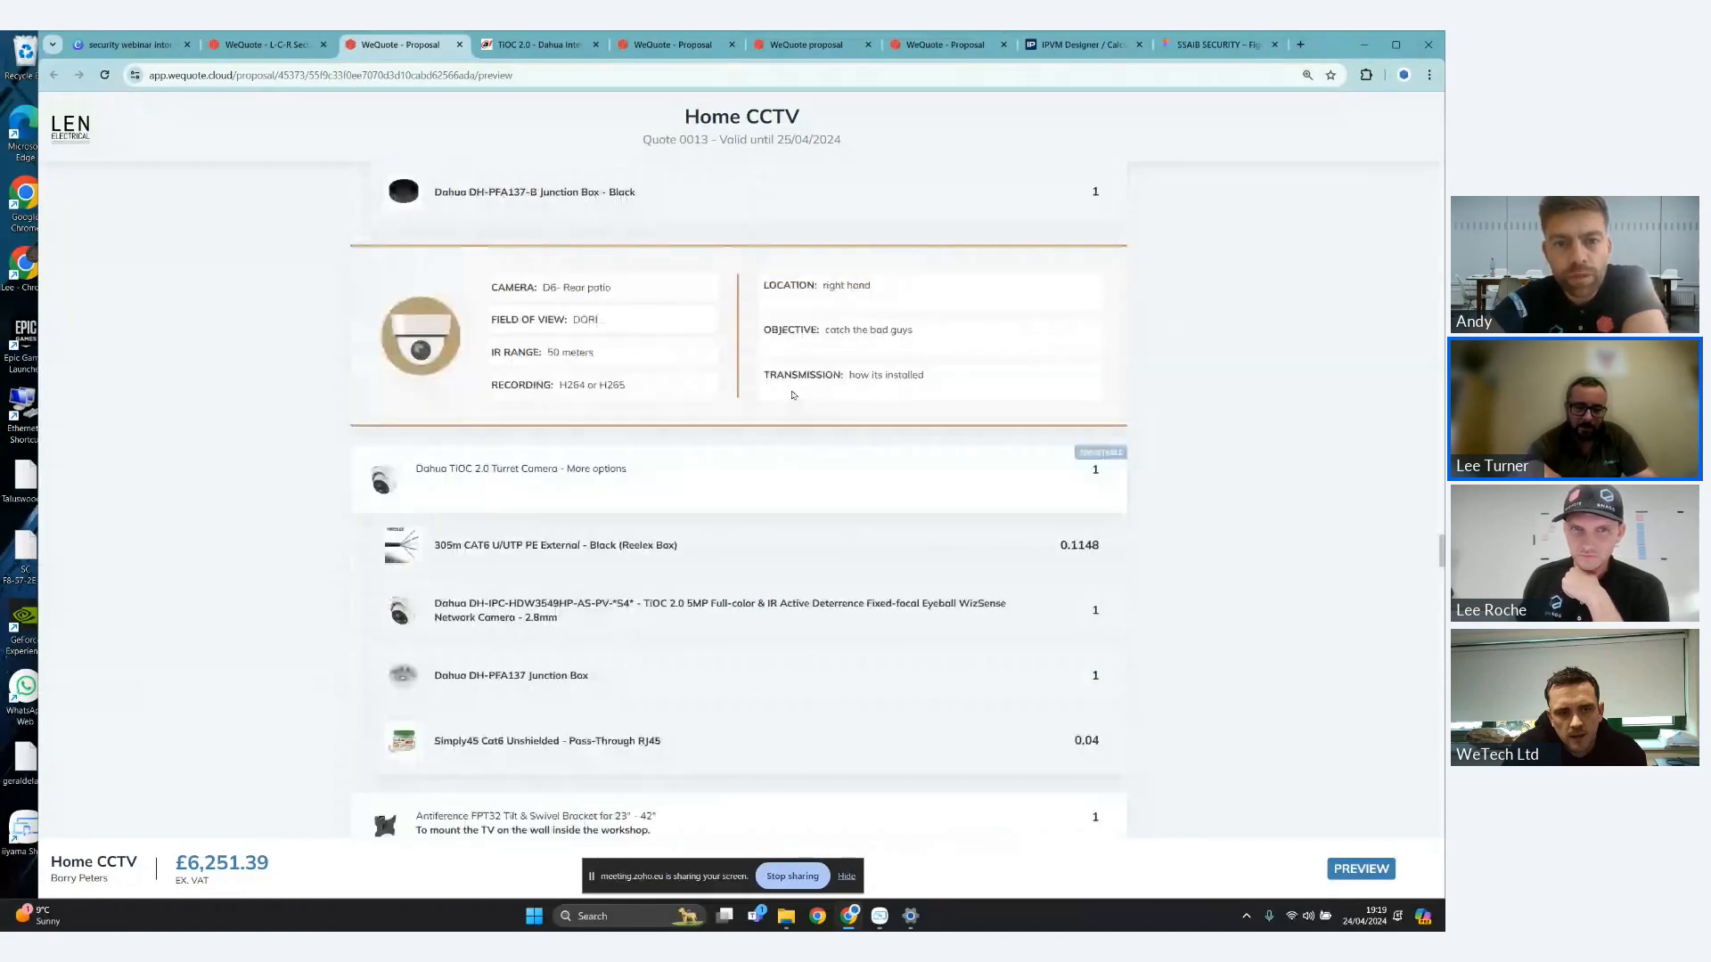
{"action": "scroll", "coordinate": [793, 395], "scroll_direction": "down", "scroll_amount": 1}
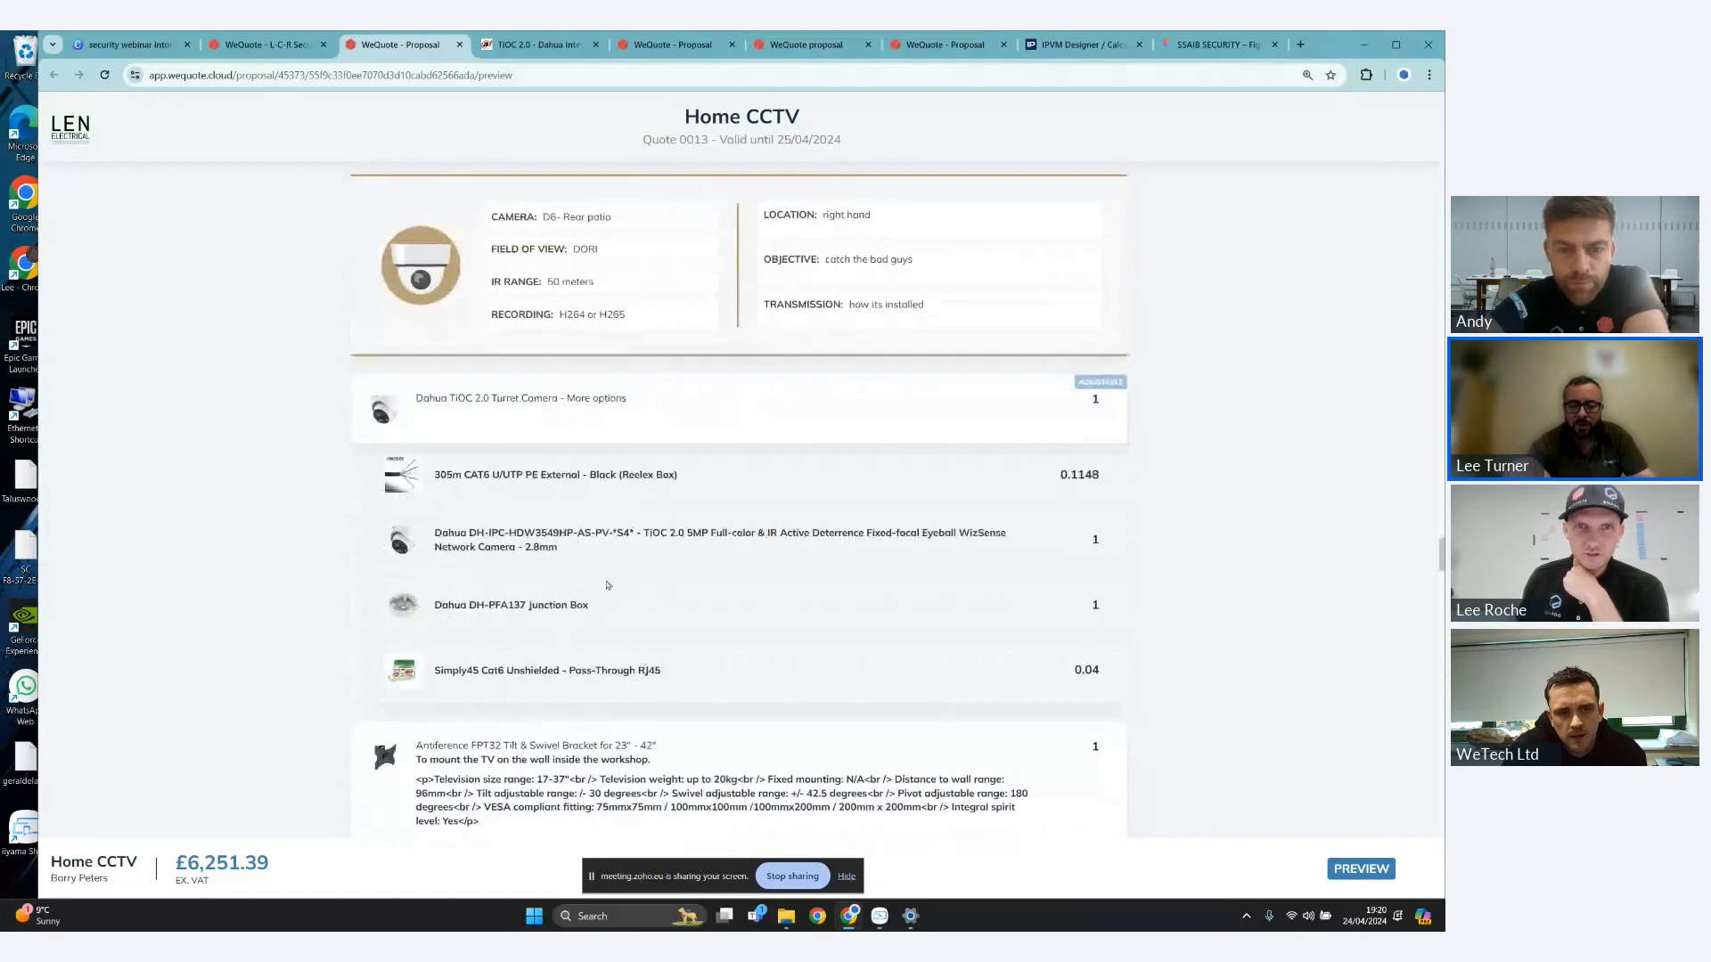
- In the quote editor, hide the CAT6 cable and Simply45 RJ45 accessories of the D6 - Rear patio turret camera and save the line
{"action": "left_click", "coordinate": [292, 46]}
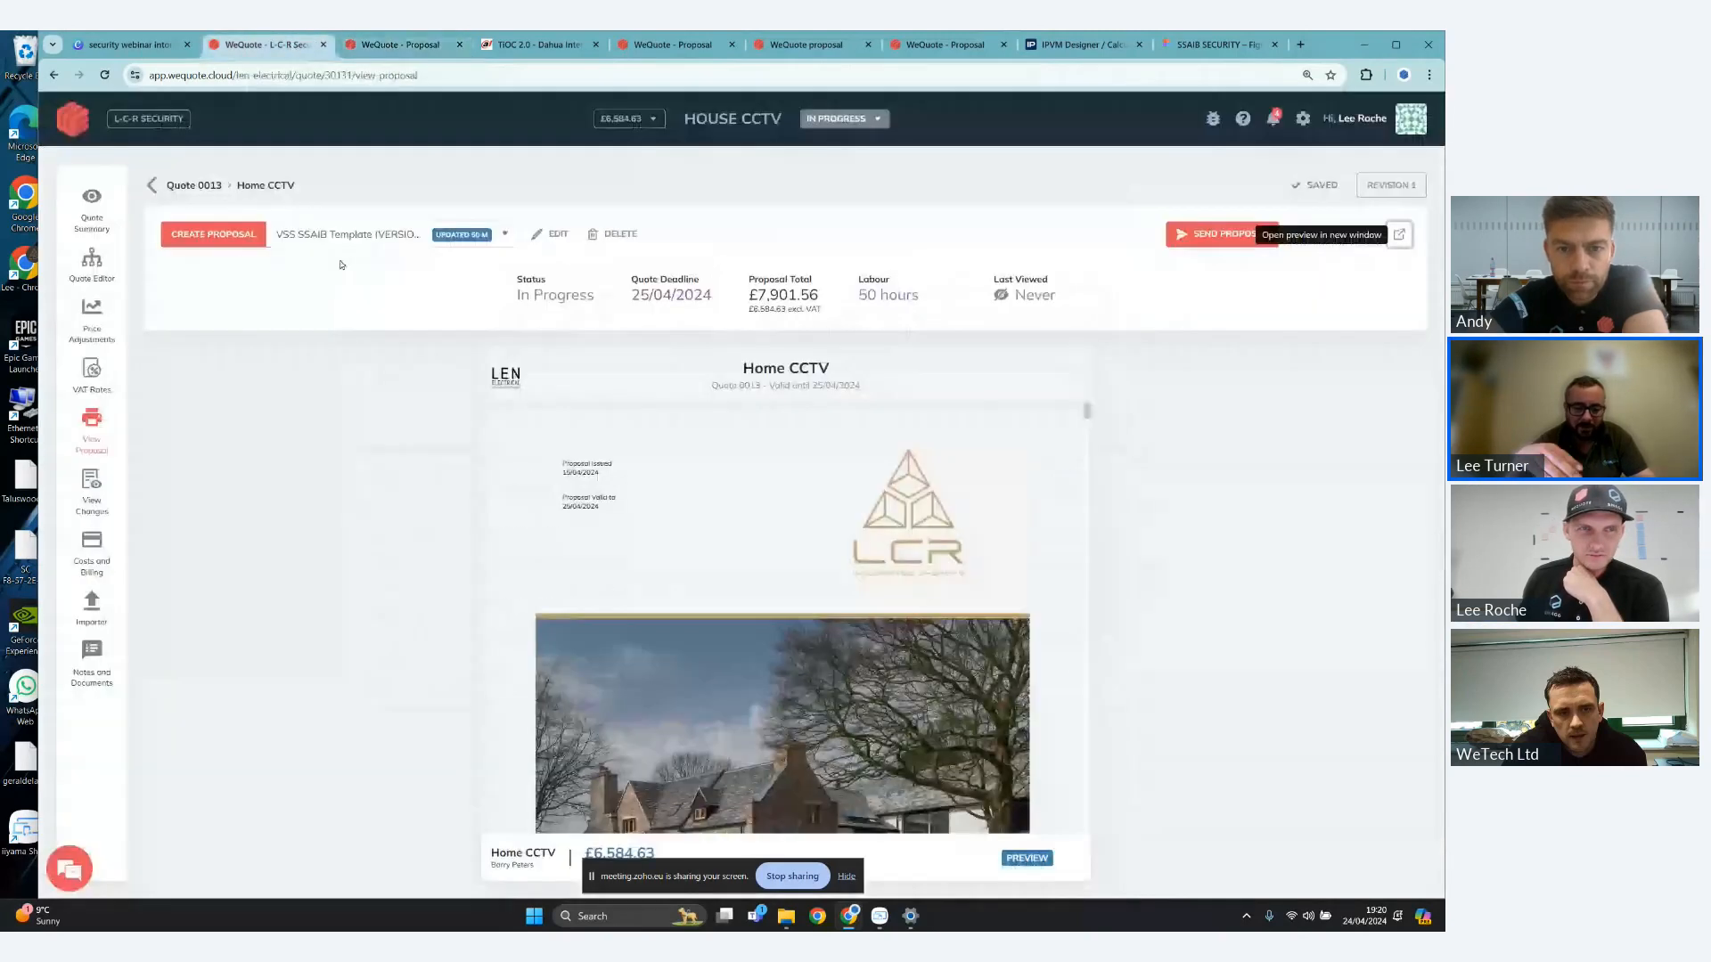
{"action": "left_click", "coordinate": [92, 264]}
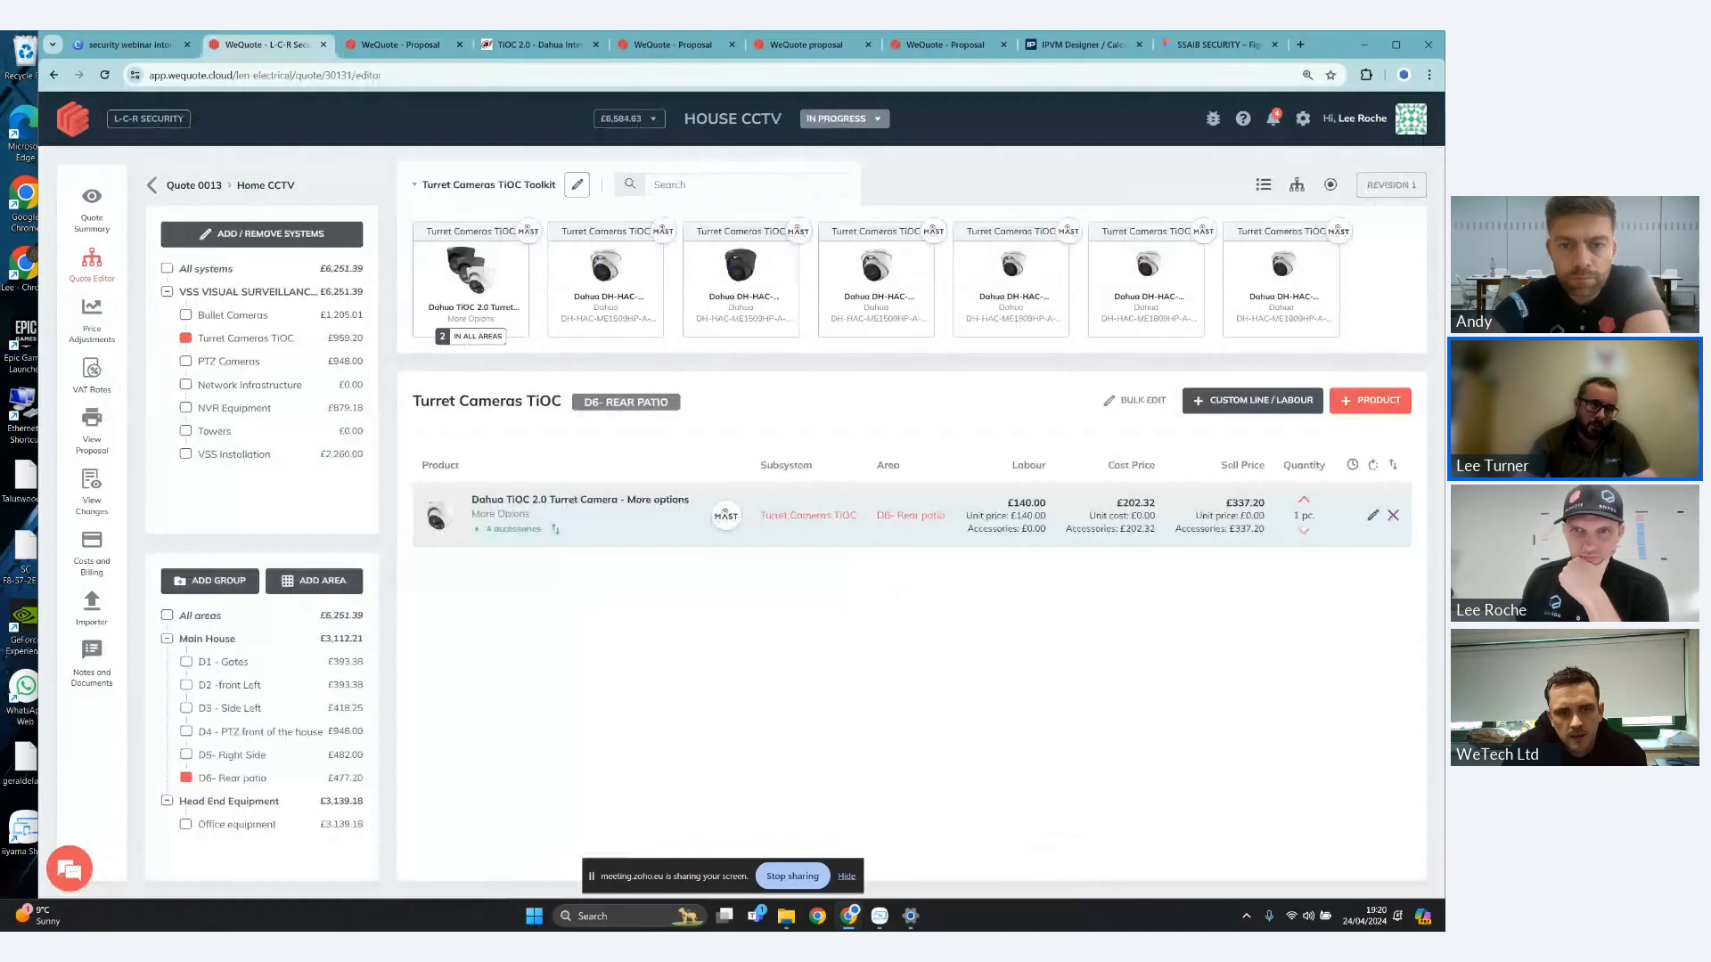
{"action": "left_click", "coordinate": [1373, 516]}
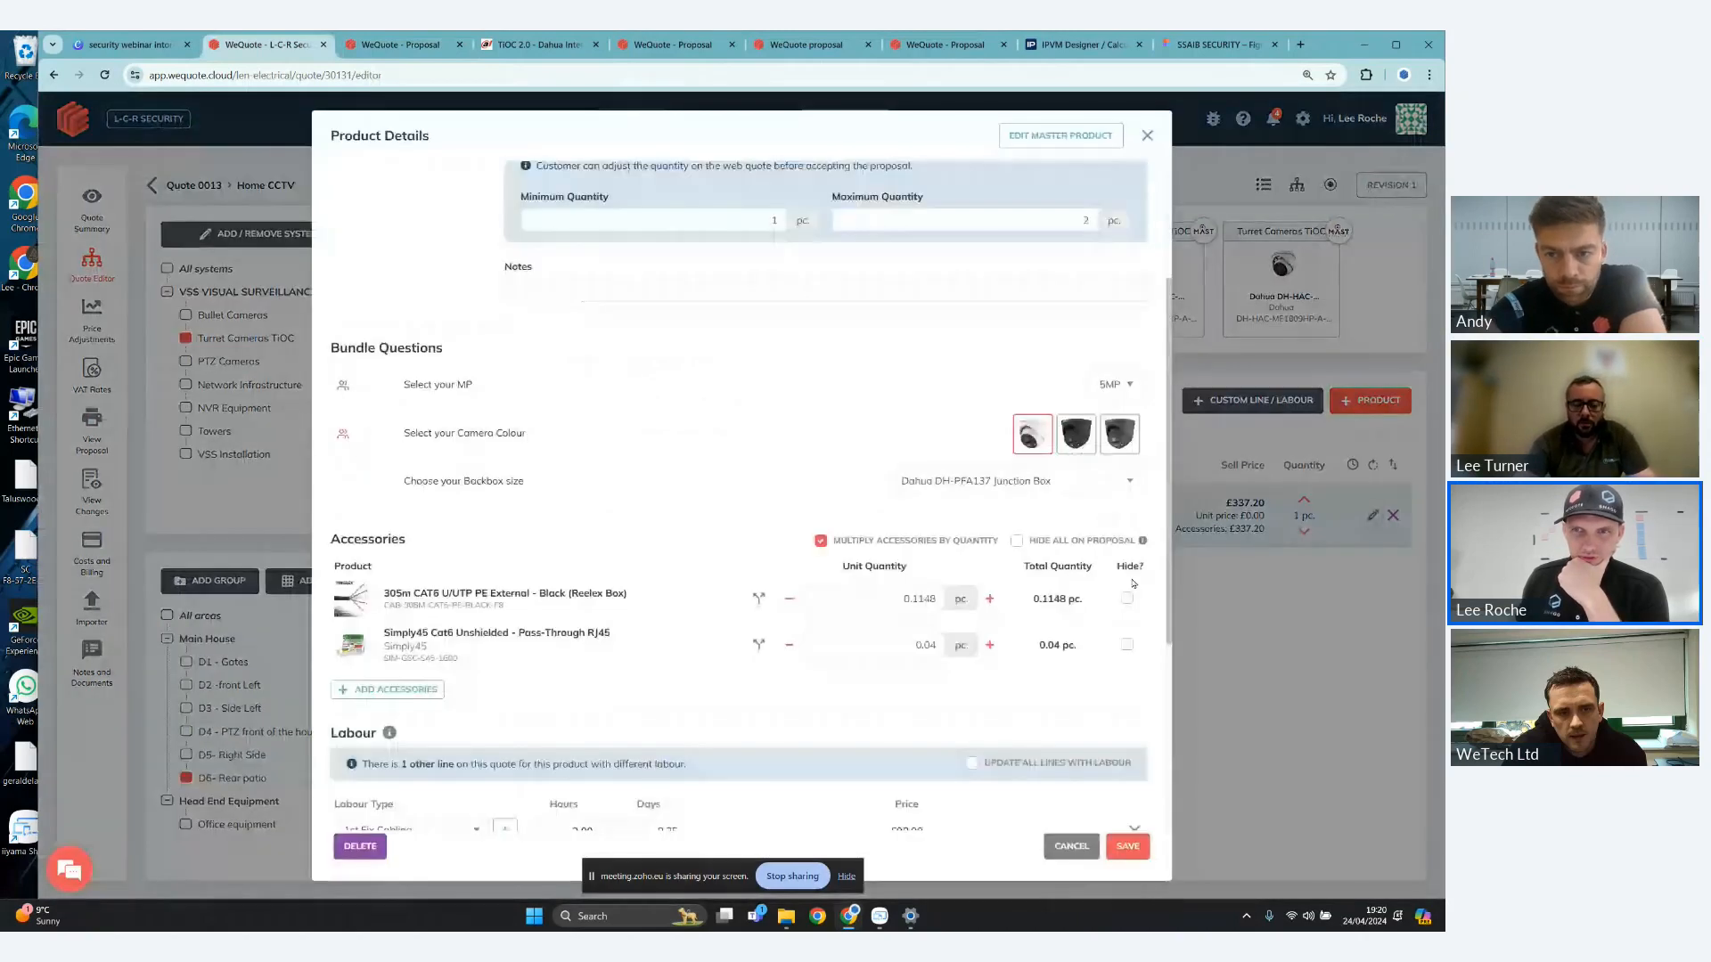
{"action": "left_click", "coordinate": [1127, 598]}
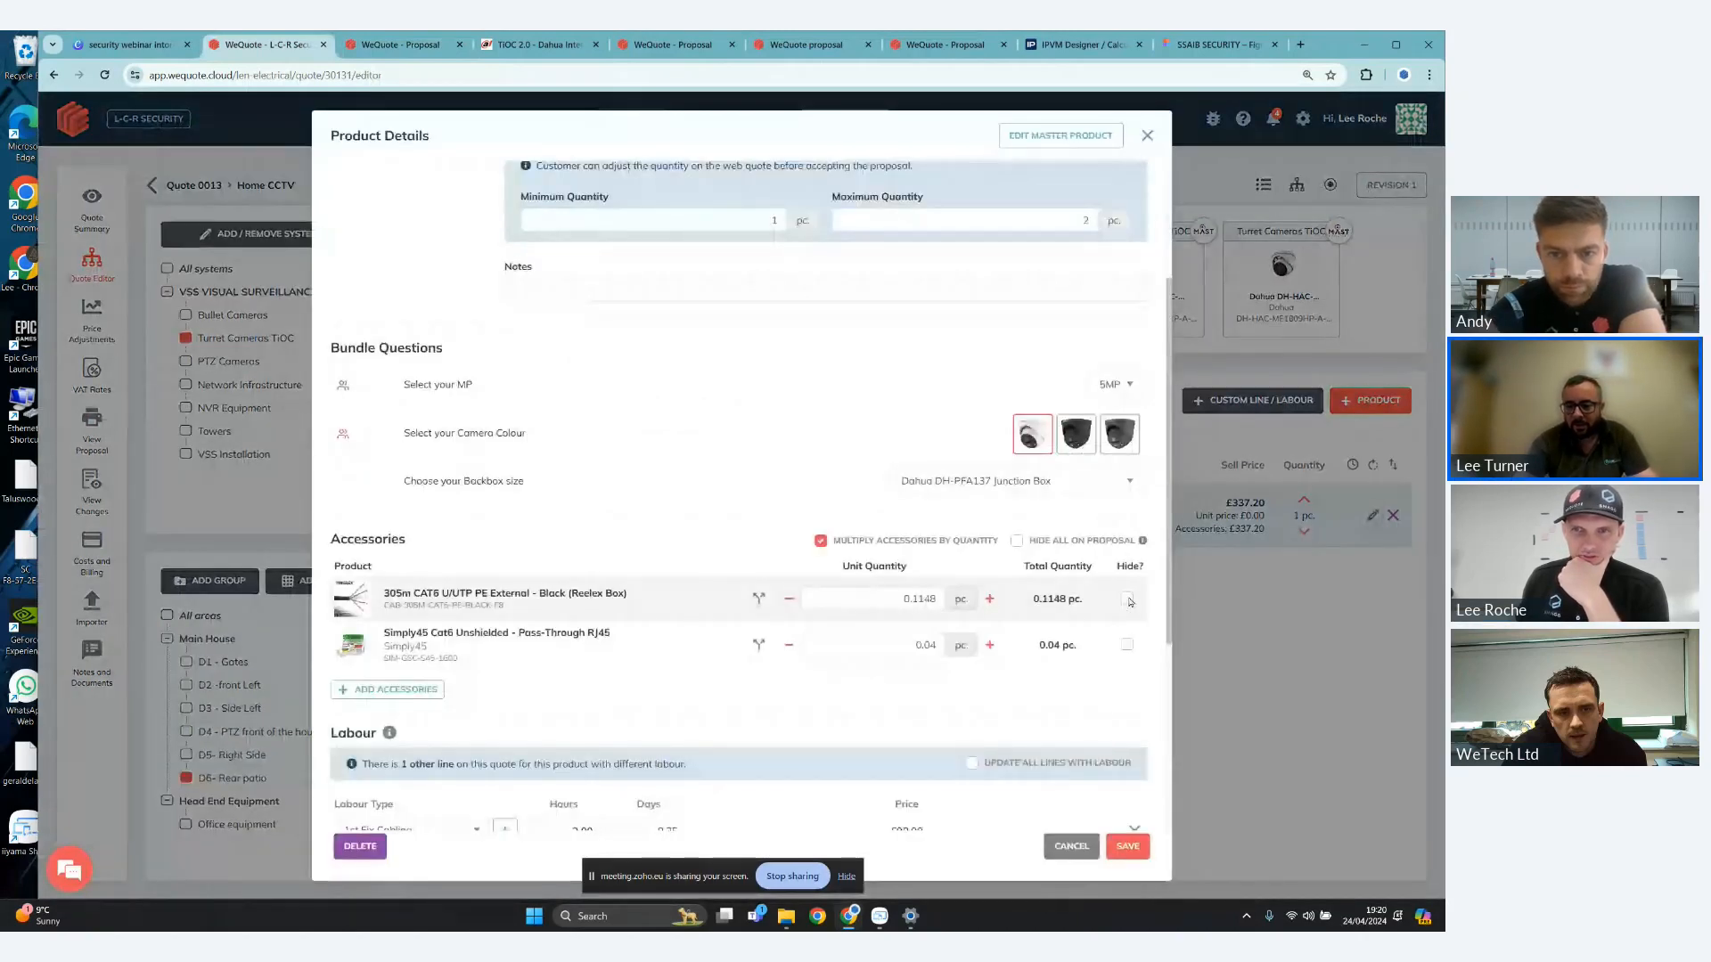
{"action": "left_click", "coordinate": [1128, 643]}
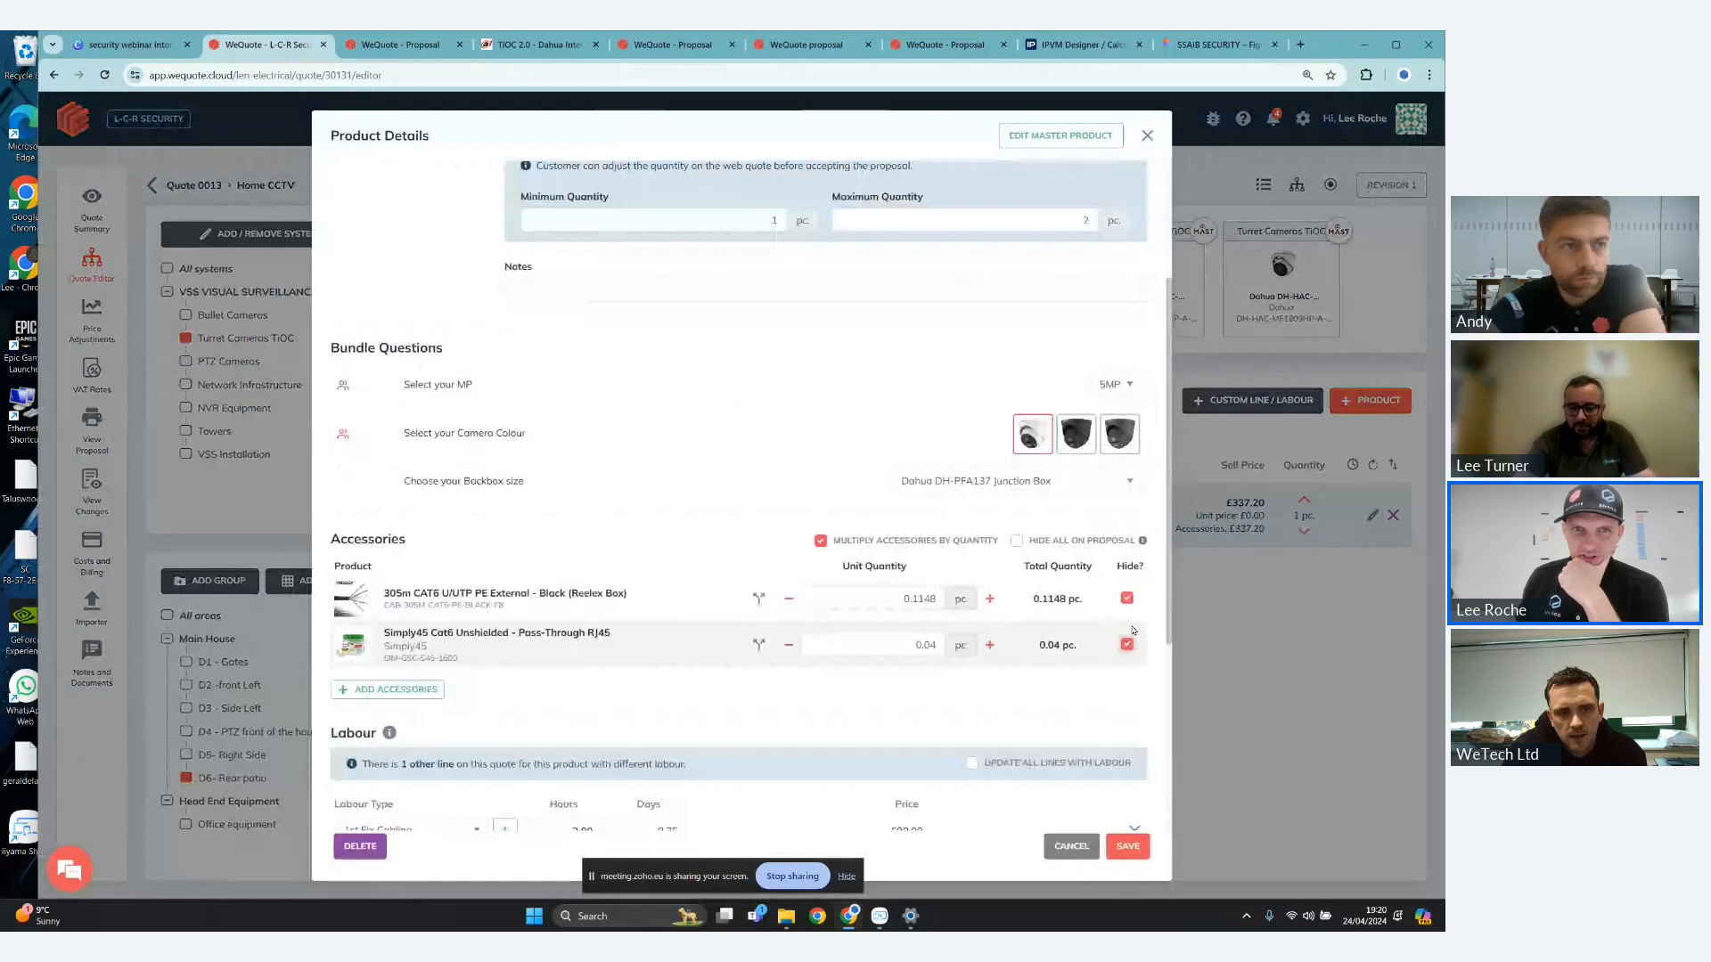
{"action": "left_click", "coordinate": [1129, 848]}
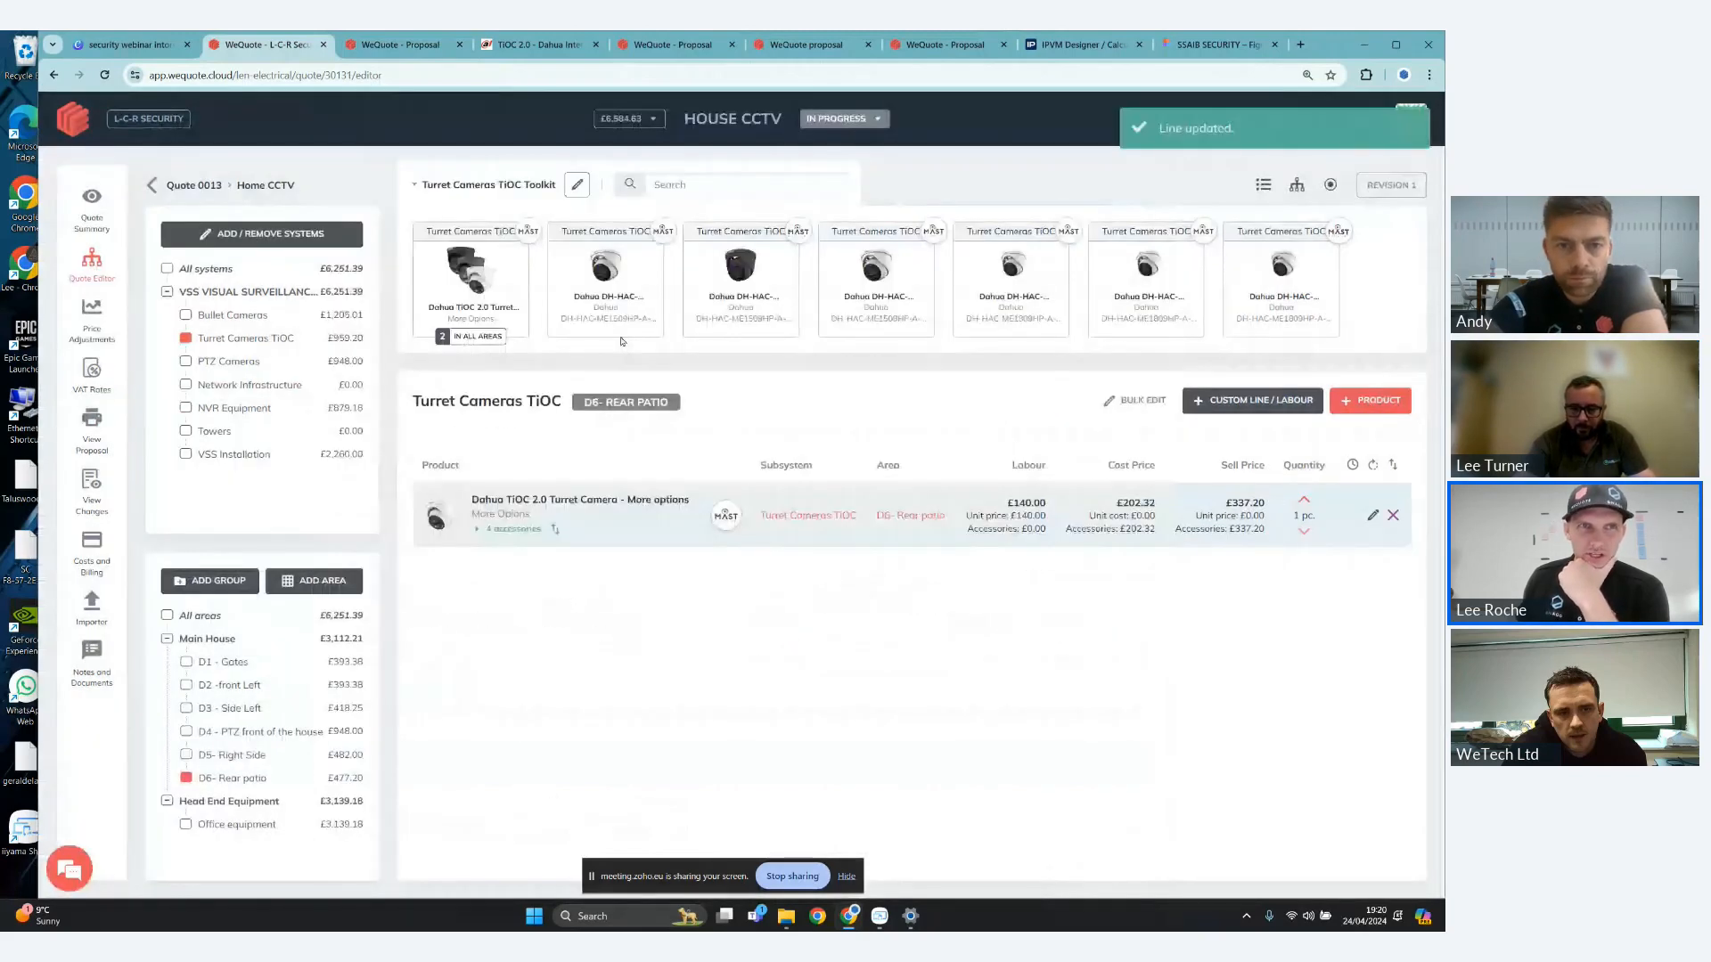
- Reload the client's web proposal and check the accessories listed under the D6 - Rear patio turret camera
{"action": "left_click", "coordinate": [401, 47]}
{"action": "left_click", "coordinate": [104, 75]}
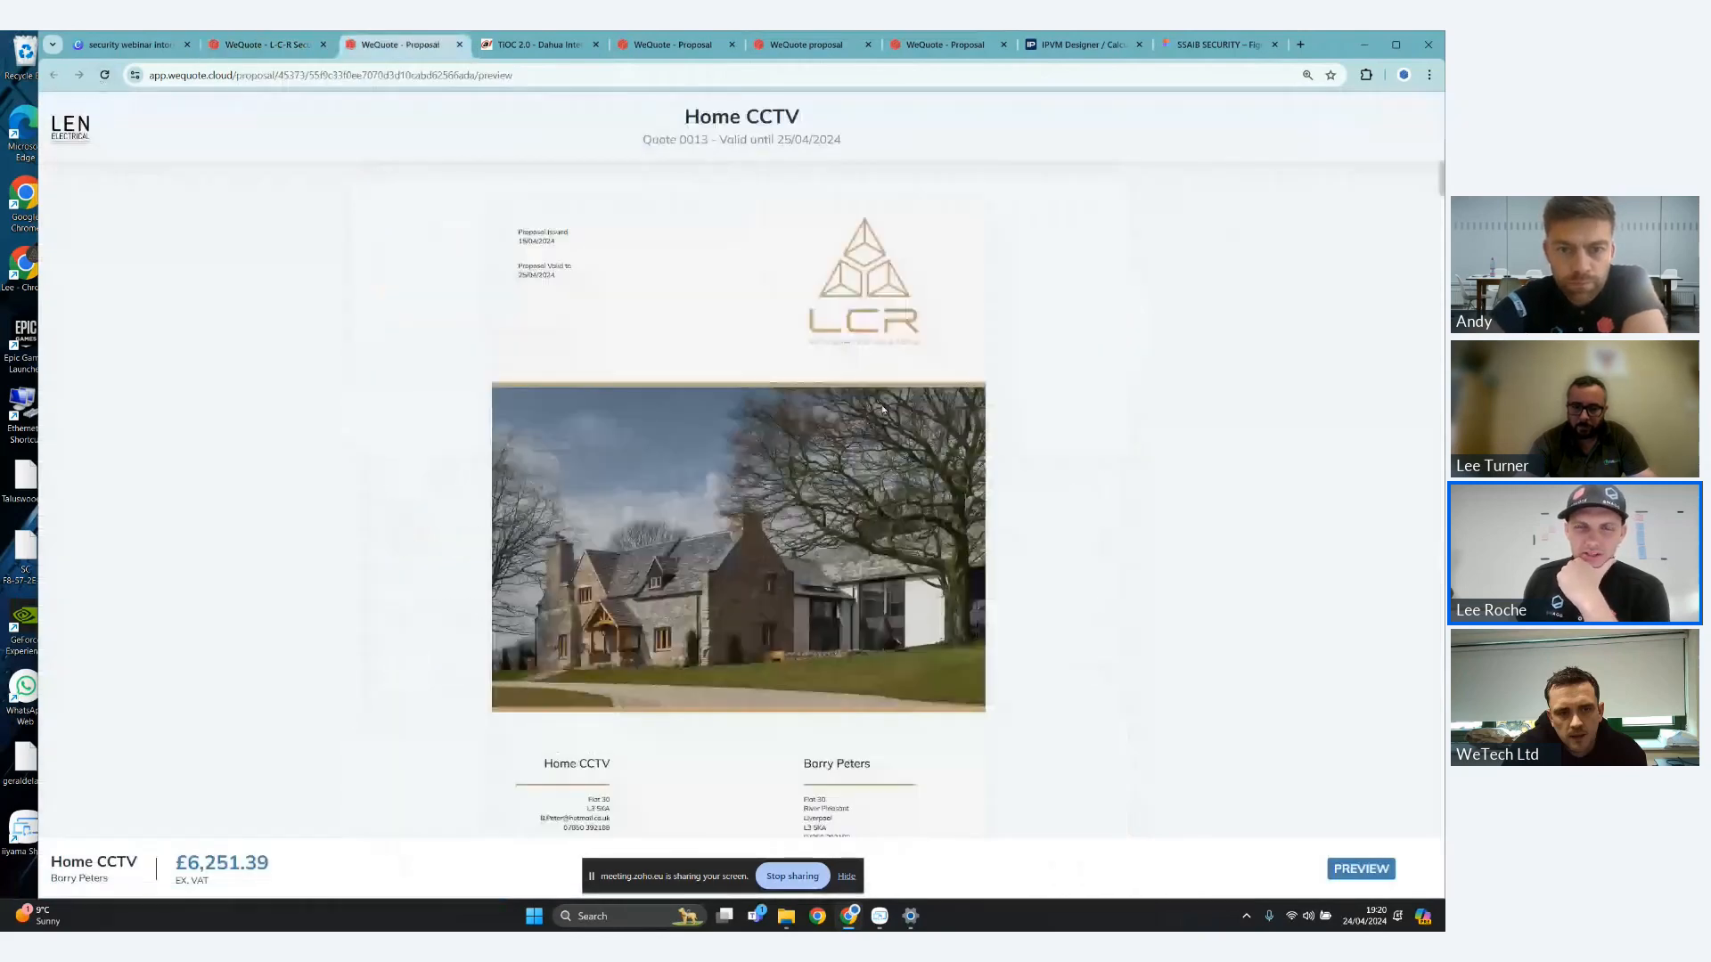
{"action": "scroll", "coordinate": [883, 408], "scroll_direction": "down", "scroll_amount": 10}
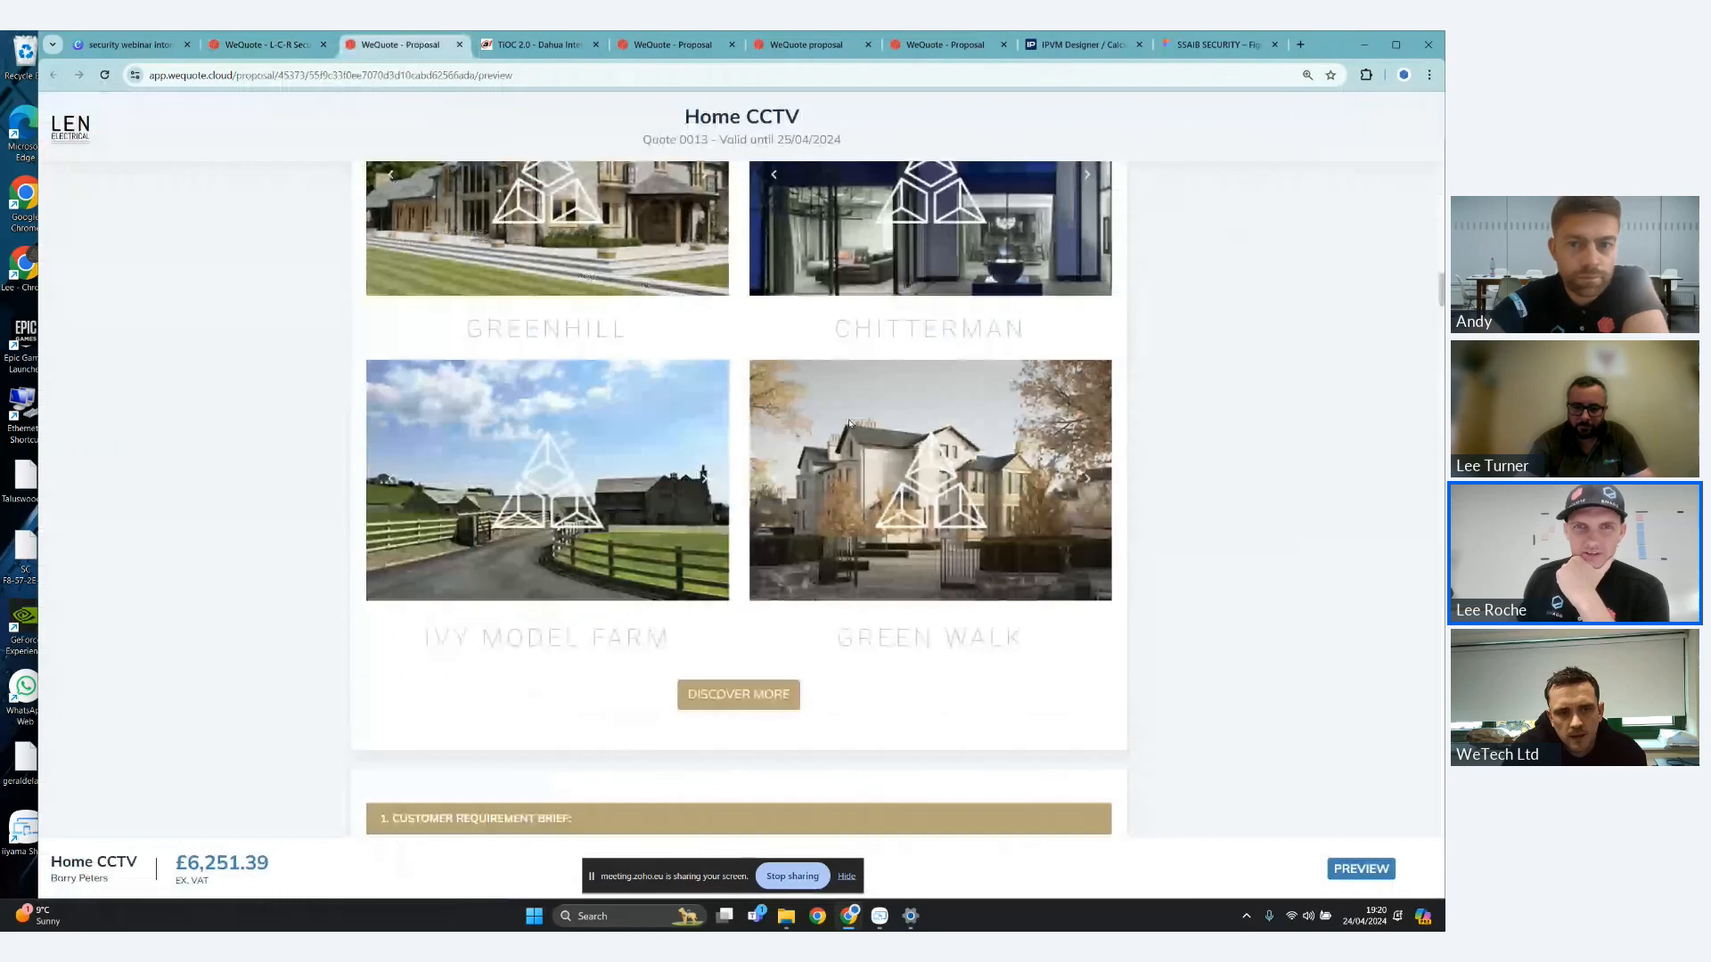
{"action": "scroll", "coordinate": [850, 424], "scroll_direction": "down", "scroll_amount": 10}
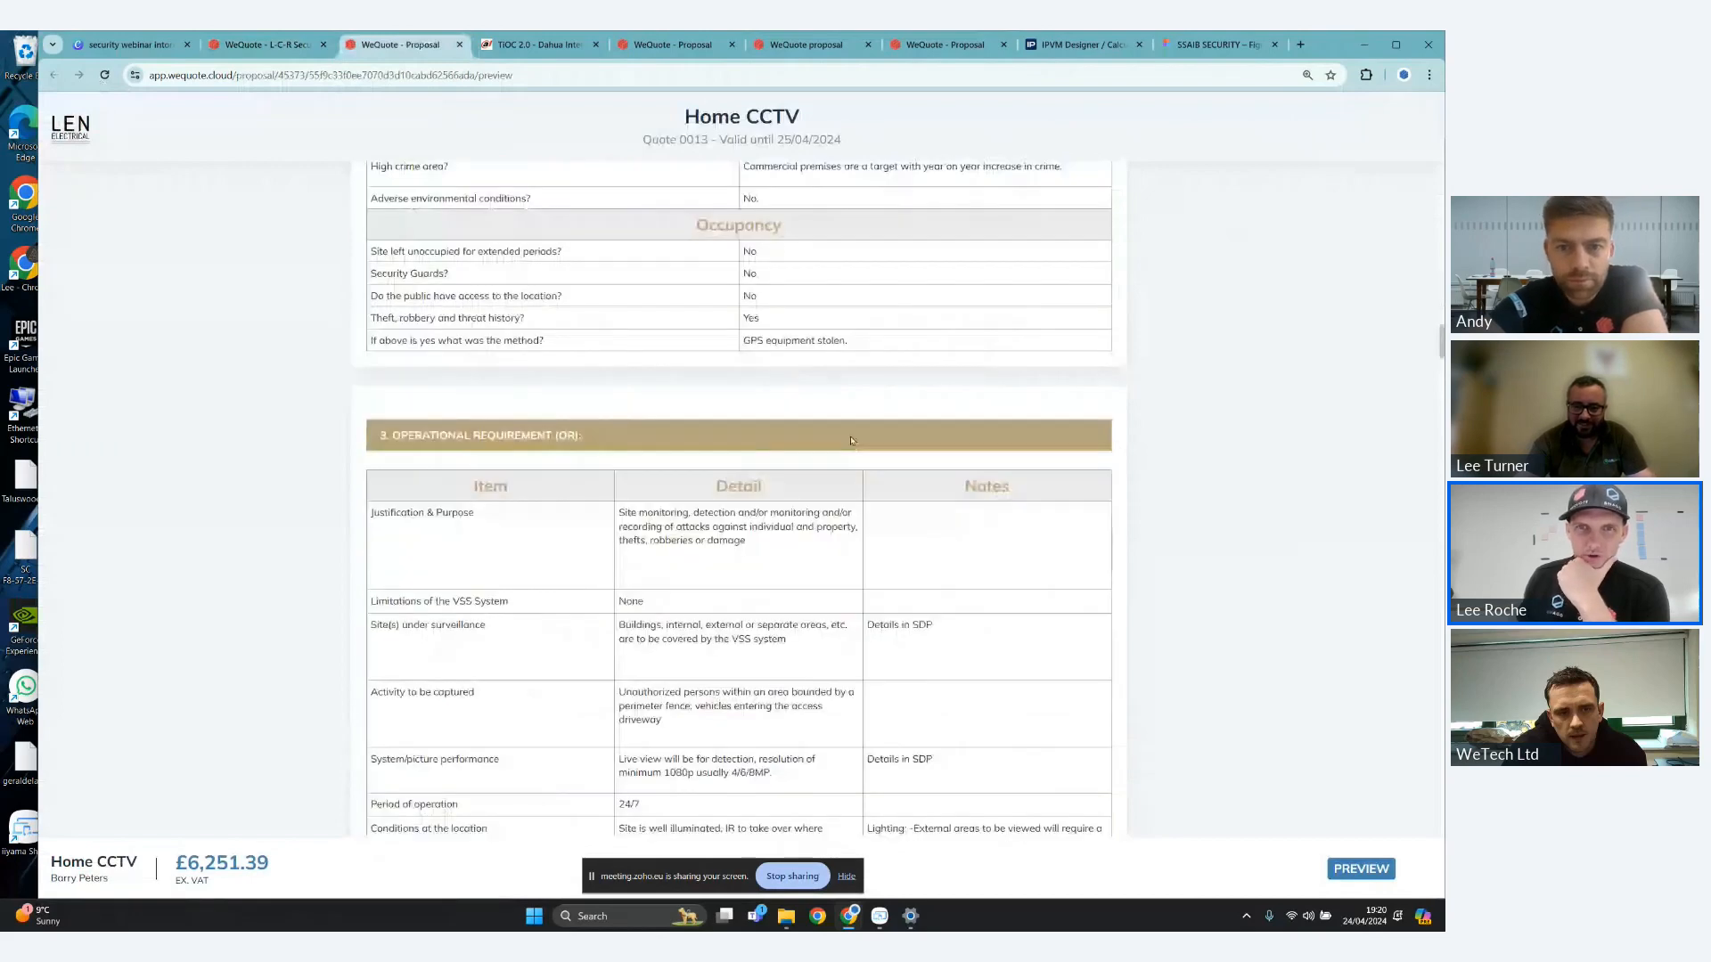
{"action": "scroll", "coordinate": [851, 440], "scroll_direction": "down", "scroll_amount": 15}
{"action": "scroll", "coordinate": [878, 443], "scroll_direction": "down", "scroll_amount": 7}
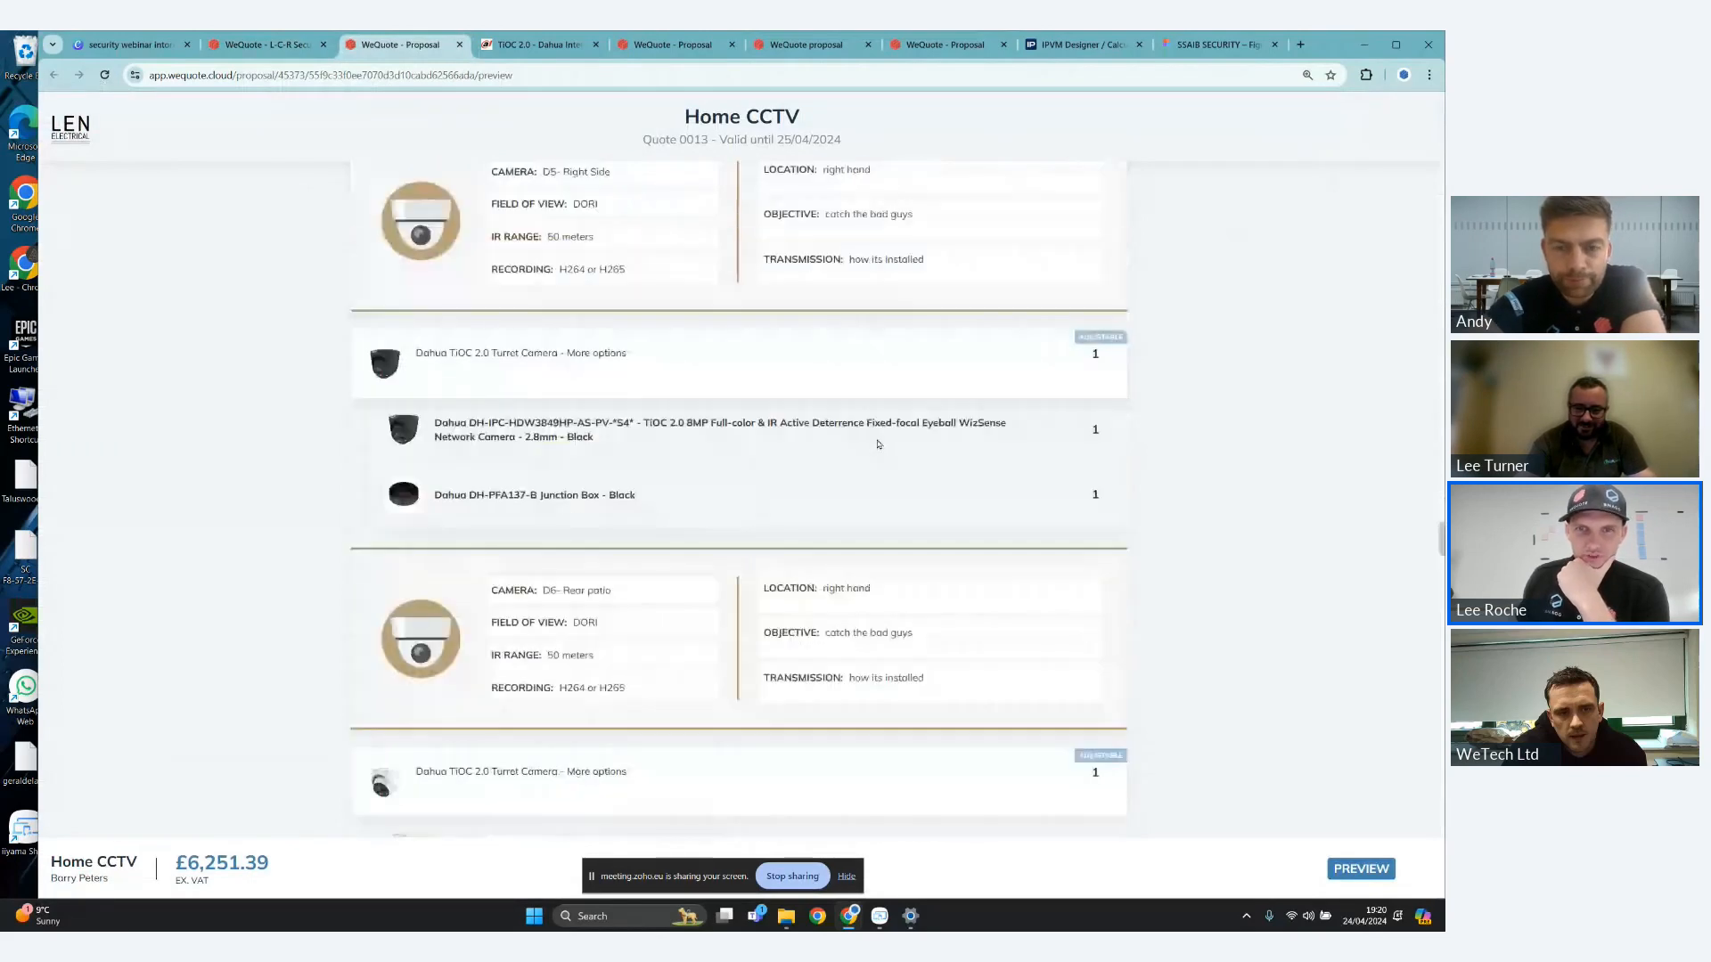
{"action": "scroll", "coordinate": [878, 443], "scroll_direction": "down", "scroll_amount": 3}
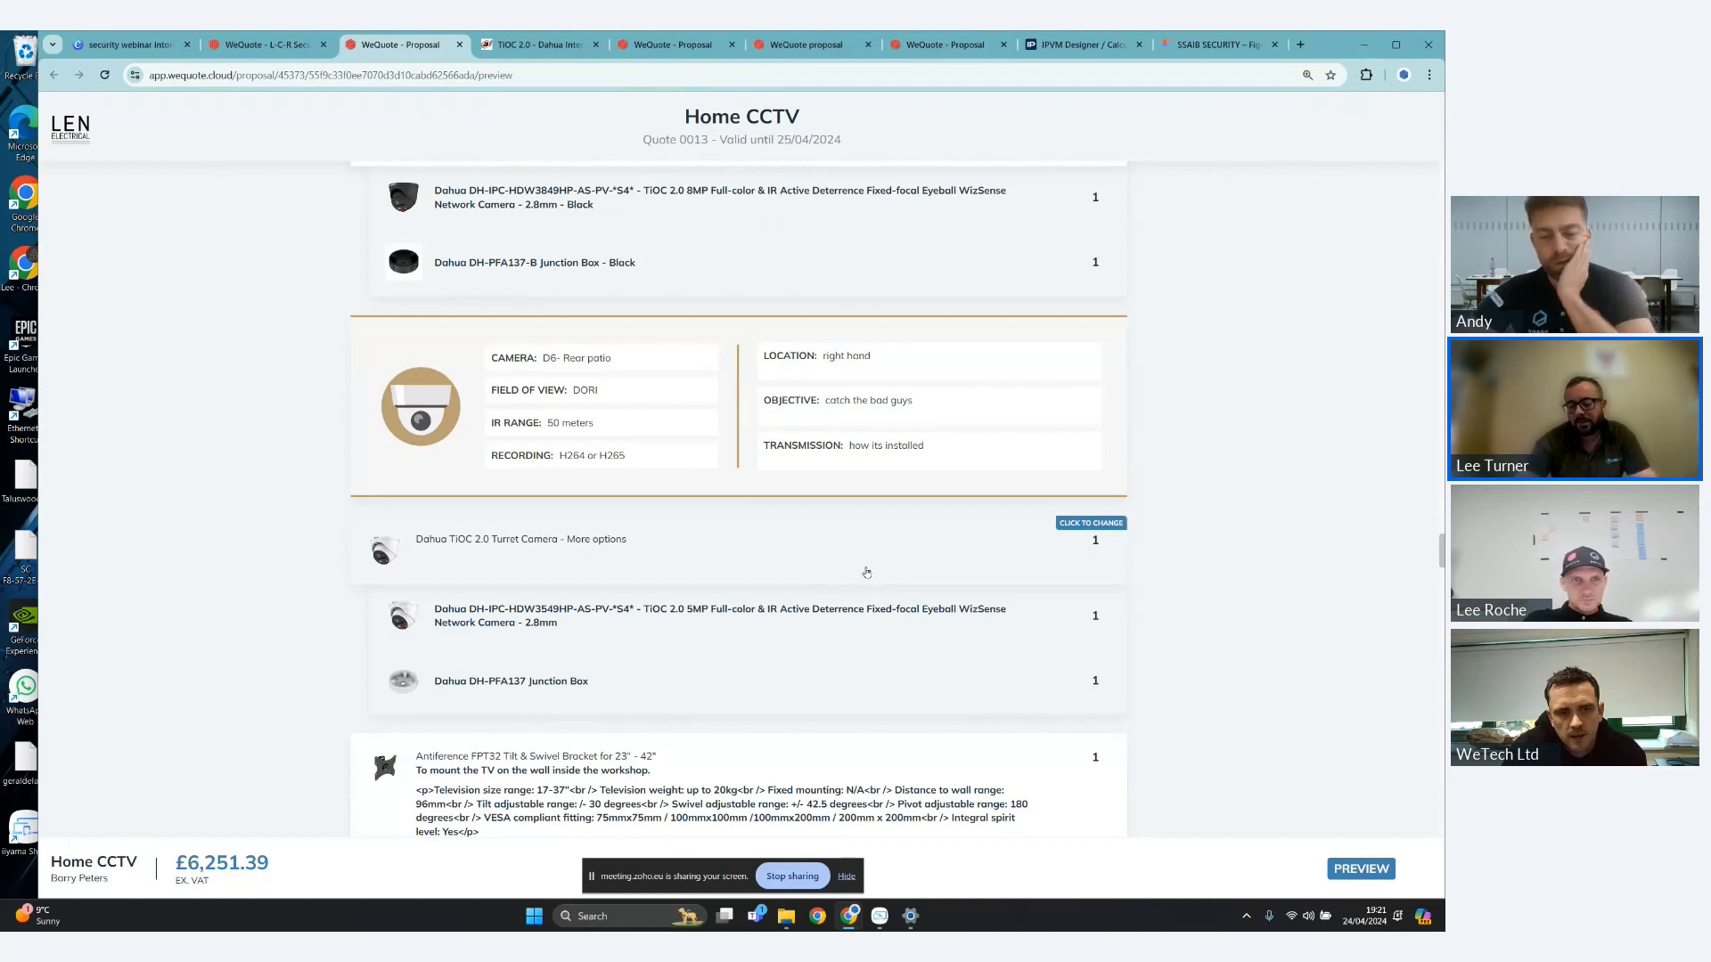
- In the proposal's NVR Selection options, switch to the 16 Channel NVR and back to the 8 Channel NVR, then try the swap again
{"action": "scroll", "coordinate": [834, 494], "scroll_direction": "down", "scroll_amount": 1}
{"action": "scroll", "coordinate": [1022, 619], "scroll_direction": "down", "scroll_amount": 3}
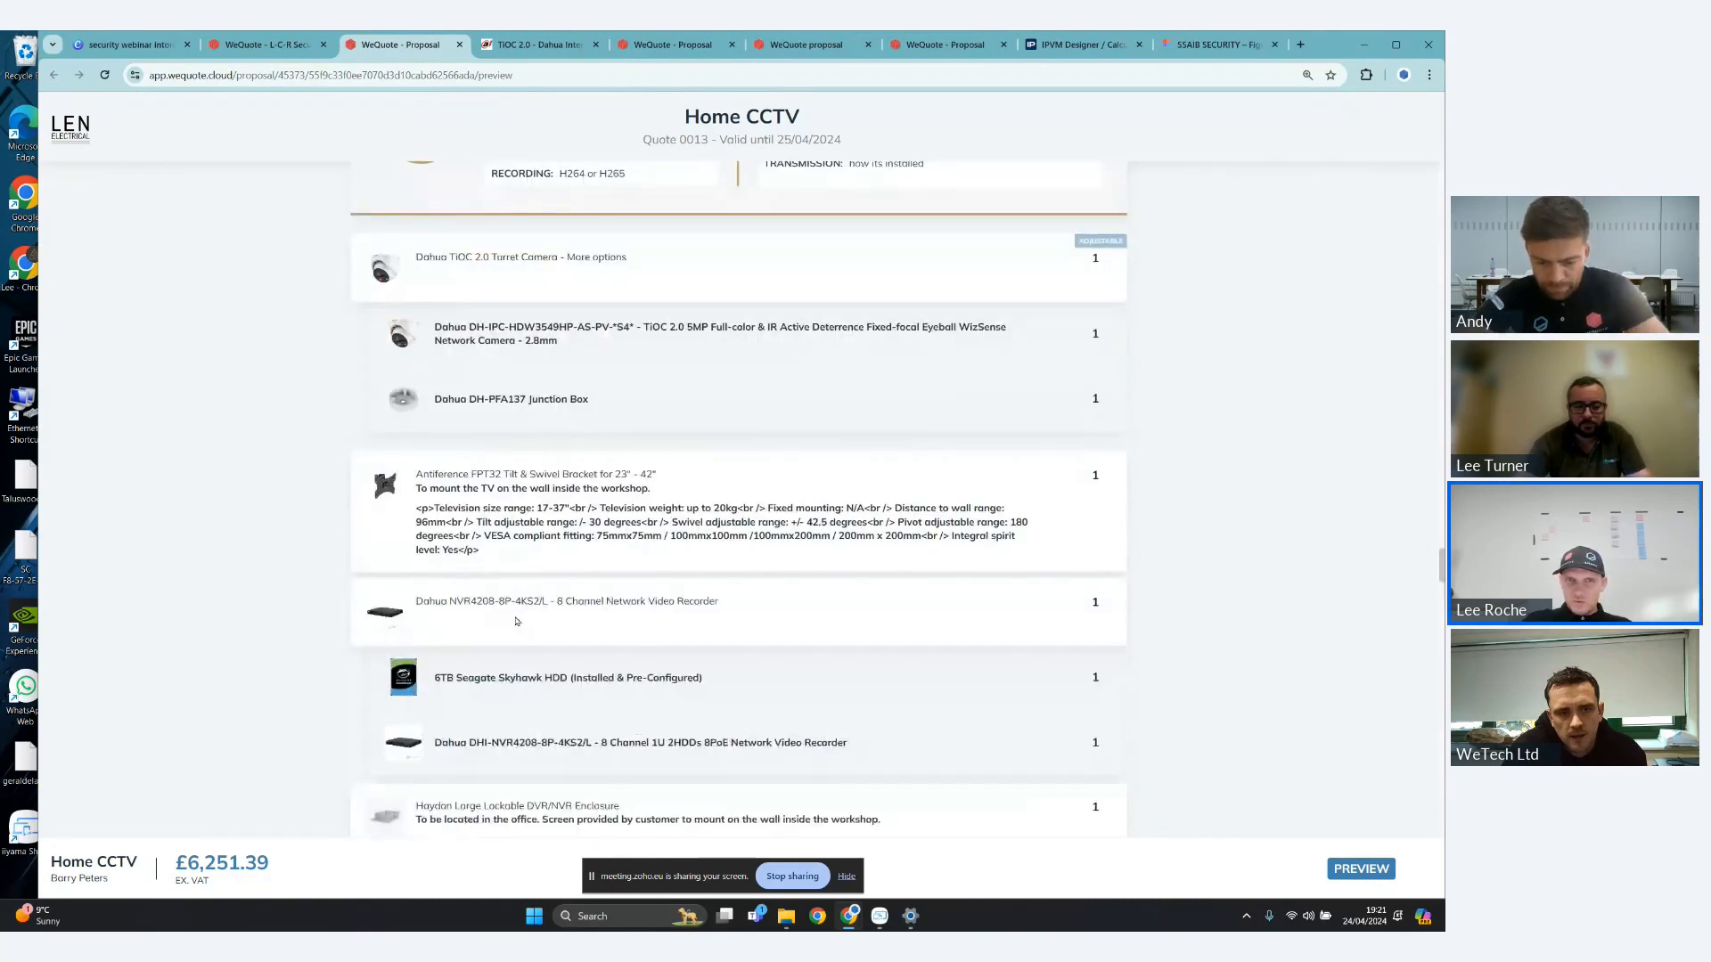
{"action": "scroll", "coordinate": [568, 461], "scroll_direction": "down", "scroll_amount": 3}
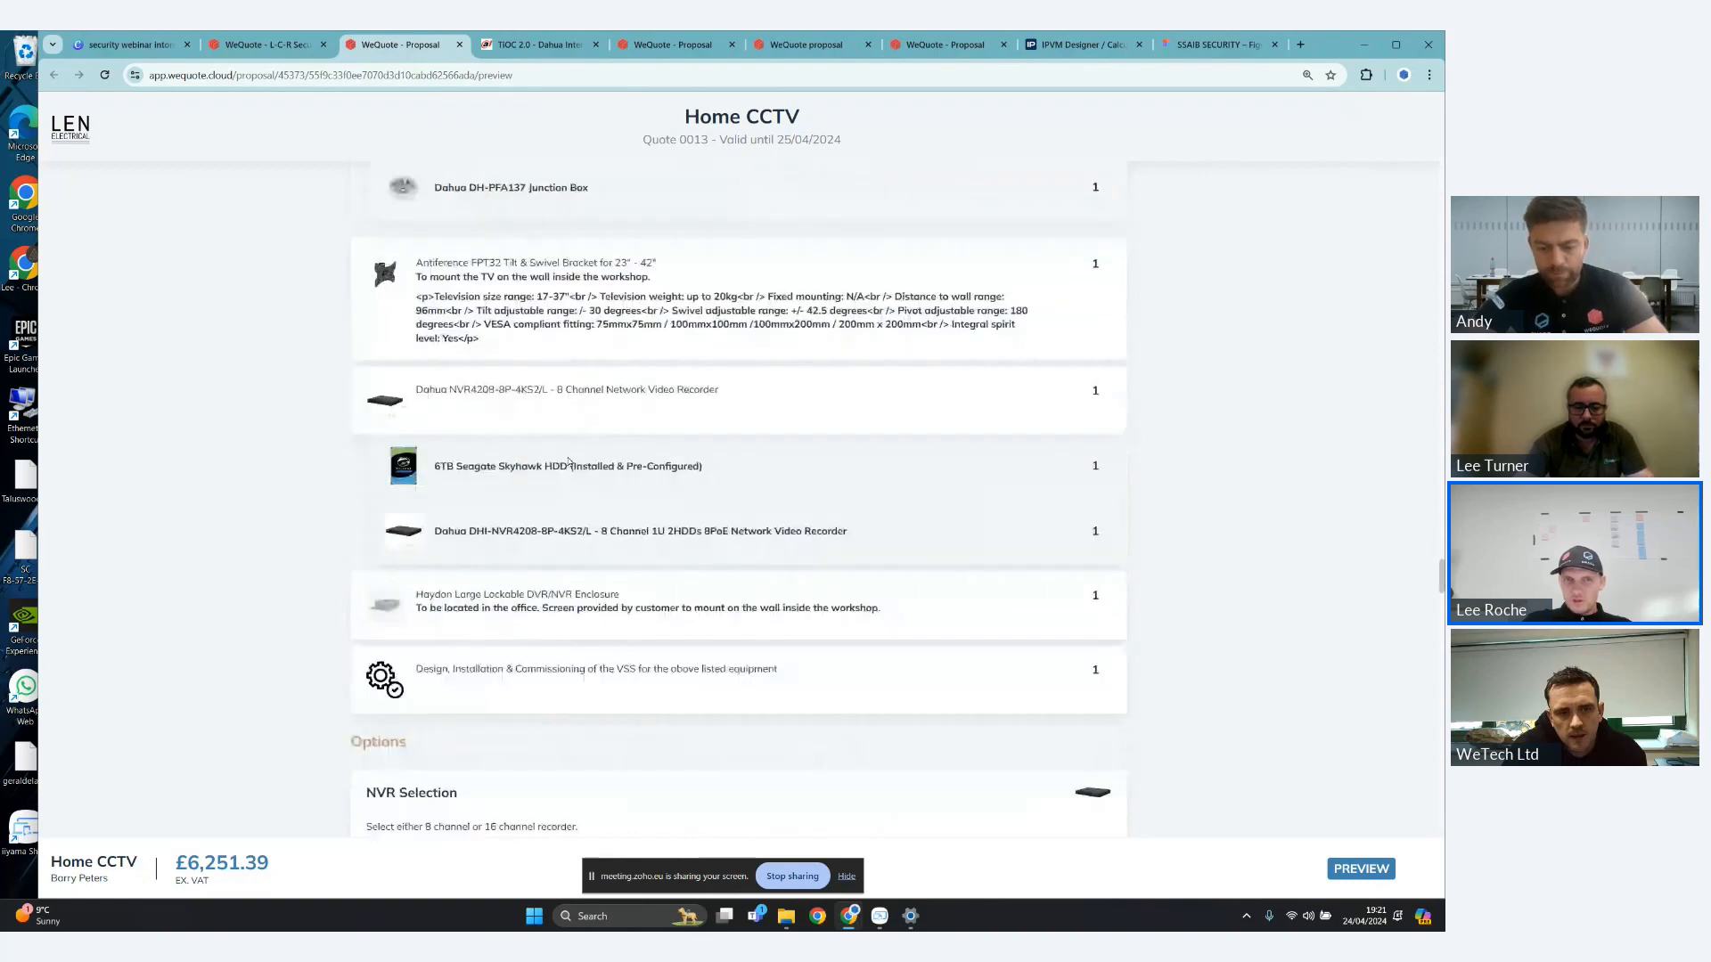
{"action": "scroll", "coordinate": [569, 461], "scroll_direction": "down", "scroll_amount": 3}
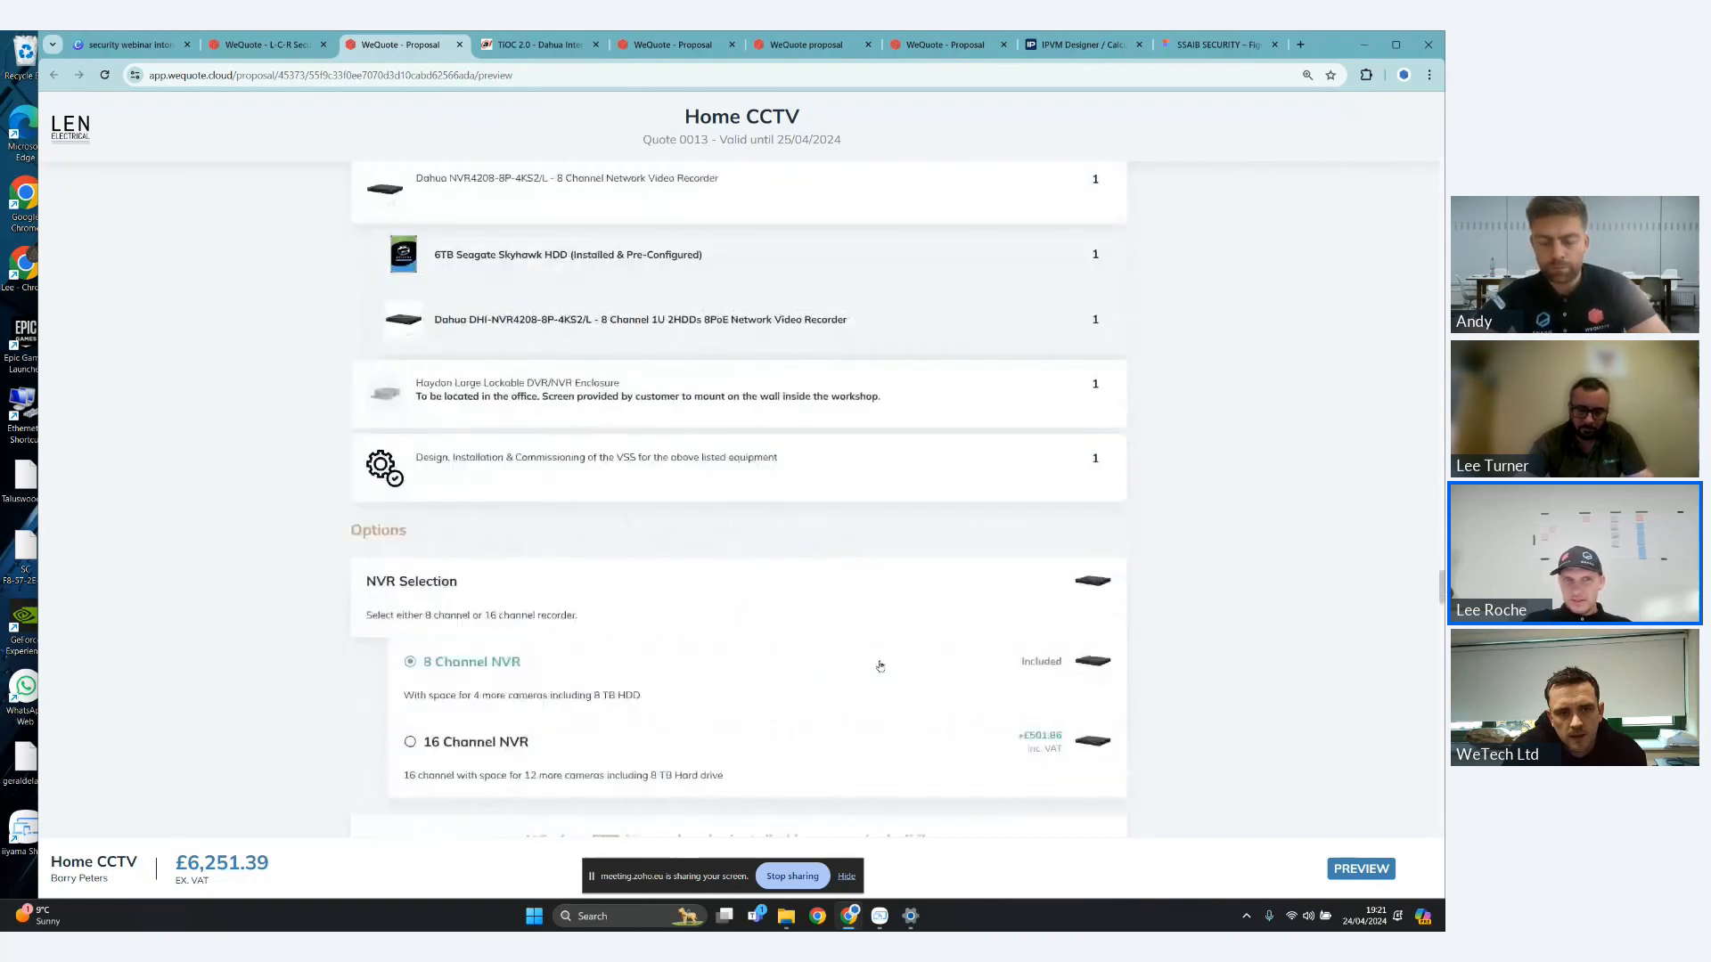
{"action": "scroll", "coordinate": [879, 666], "scroll_direction": "down", "scroll_amount": 1}
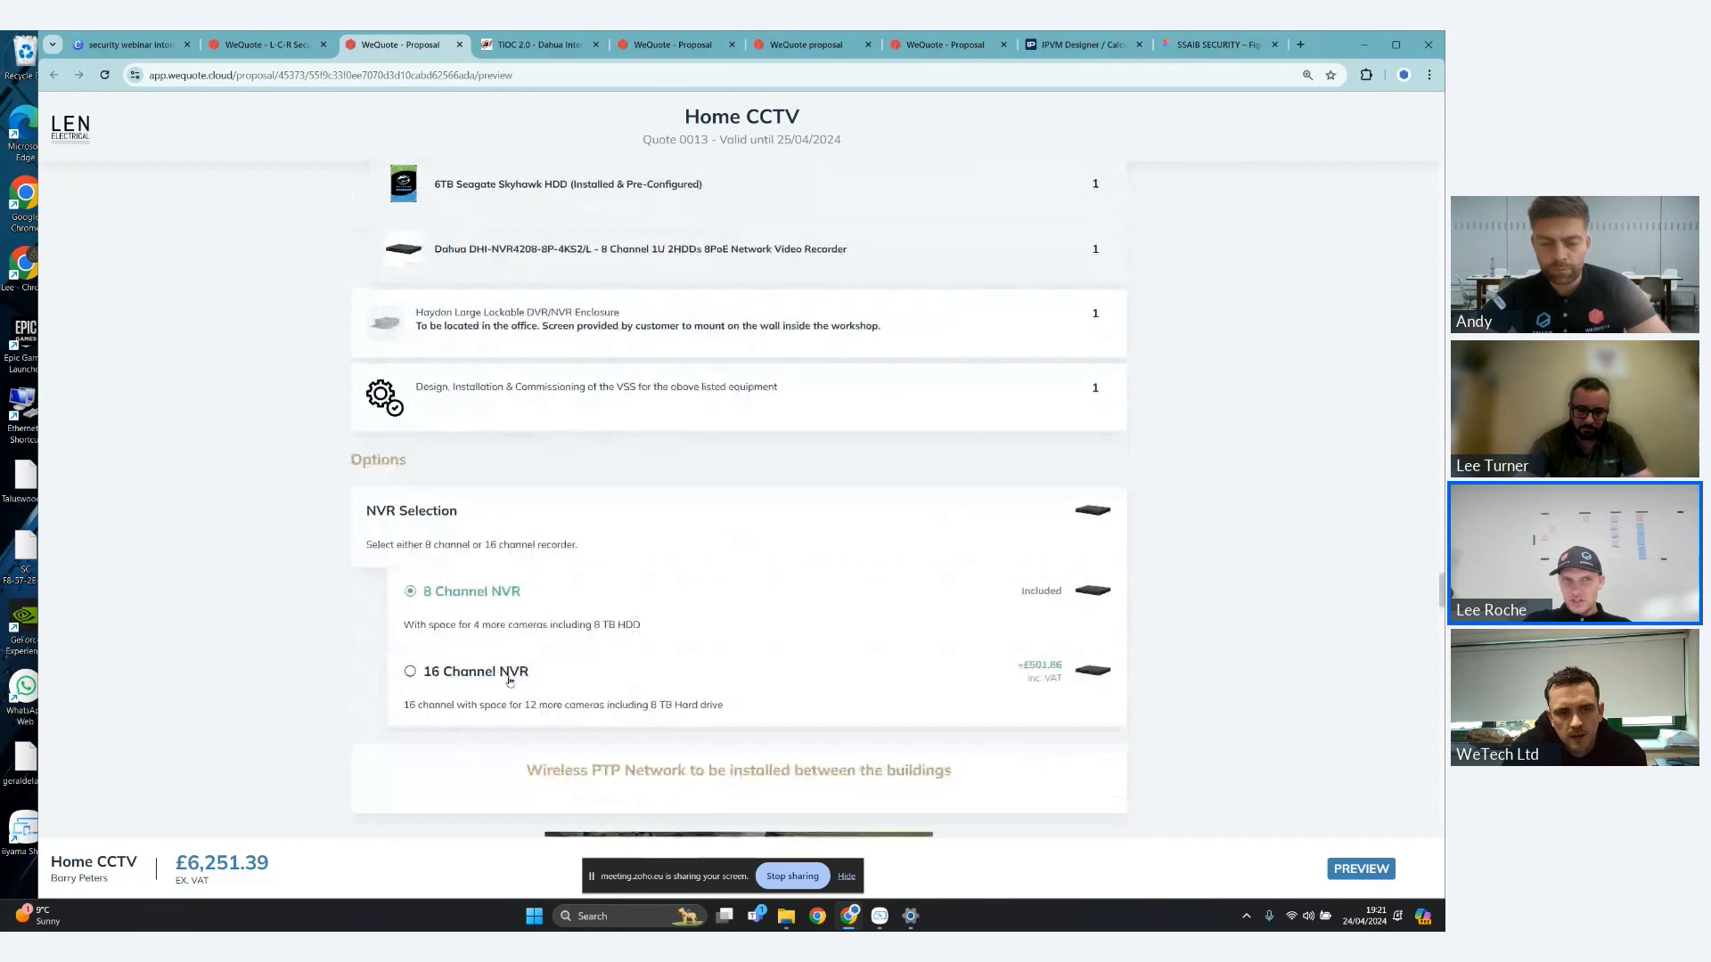
{"action": "left_click", "coordinate": [463, 681]}
{"action": "left_click", "coordinate": [474, 599]}
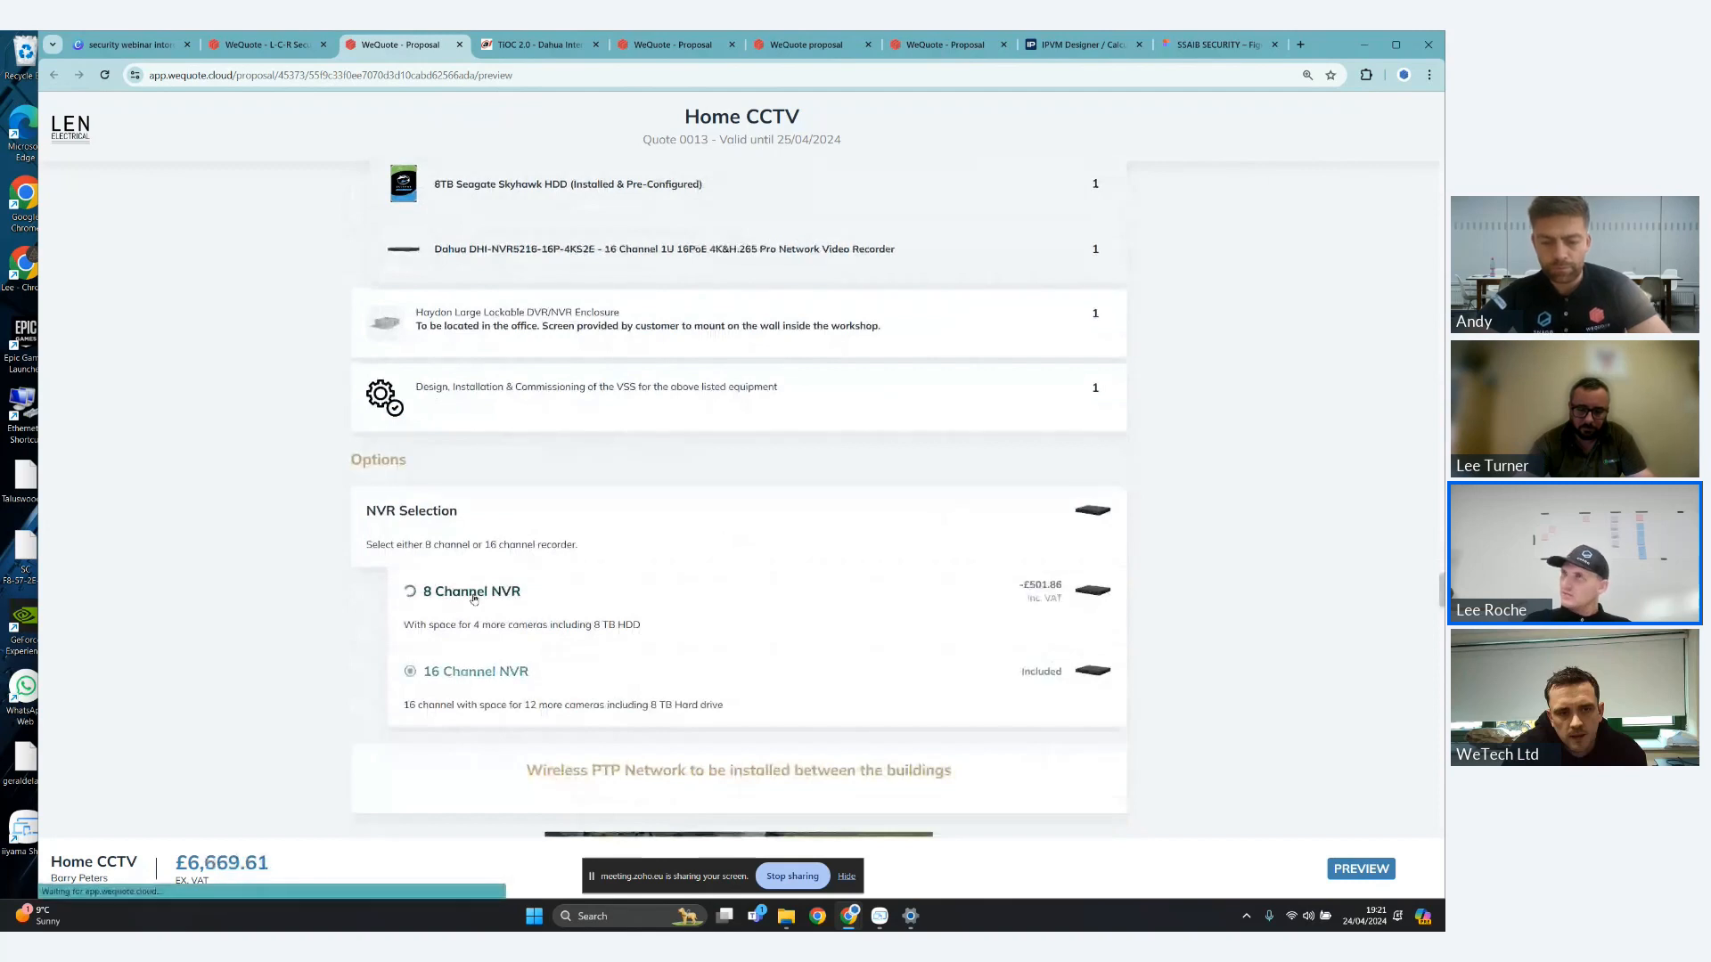
{"action": "left_click", "coordinate": [446, 624]}
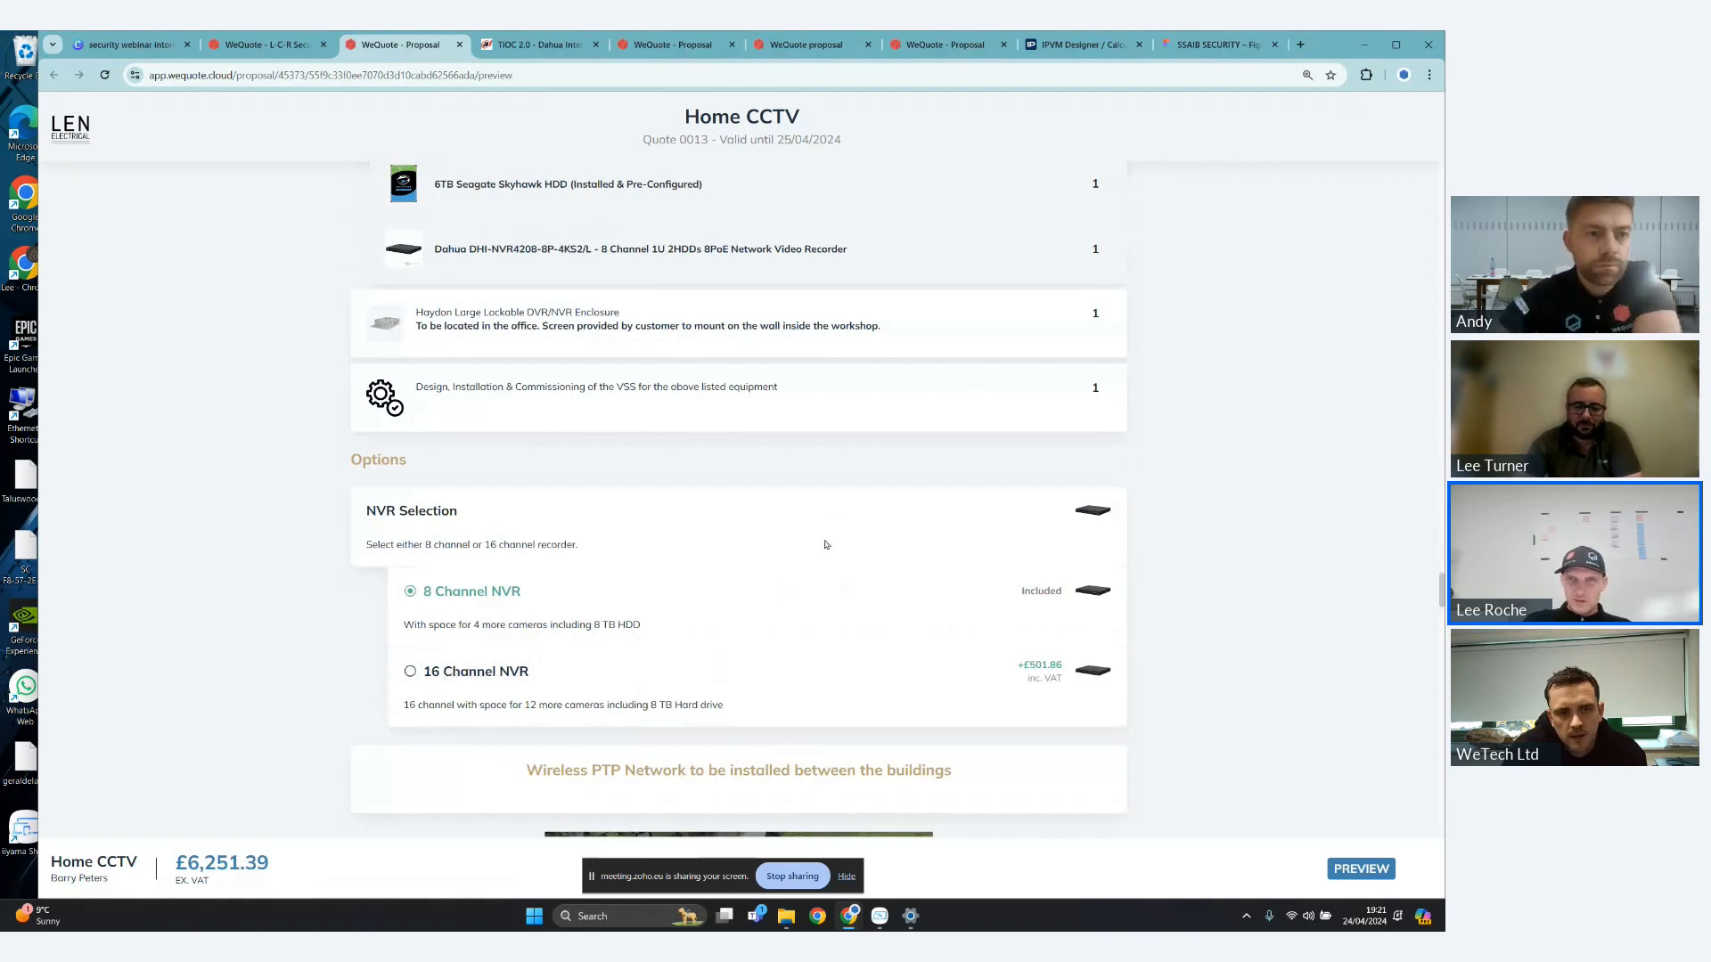
{"action": "left_click", "coordinate": [511, 674]}
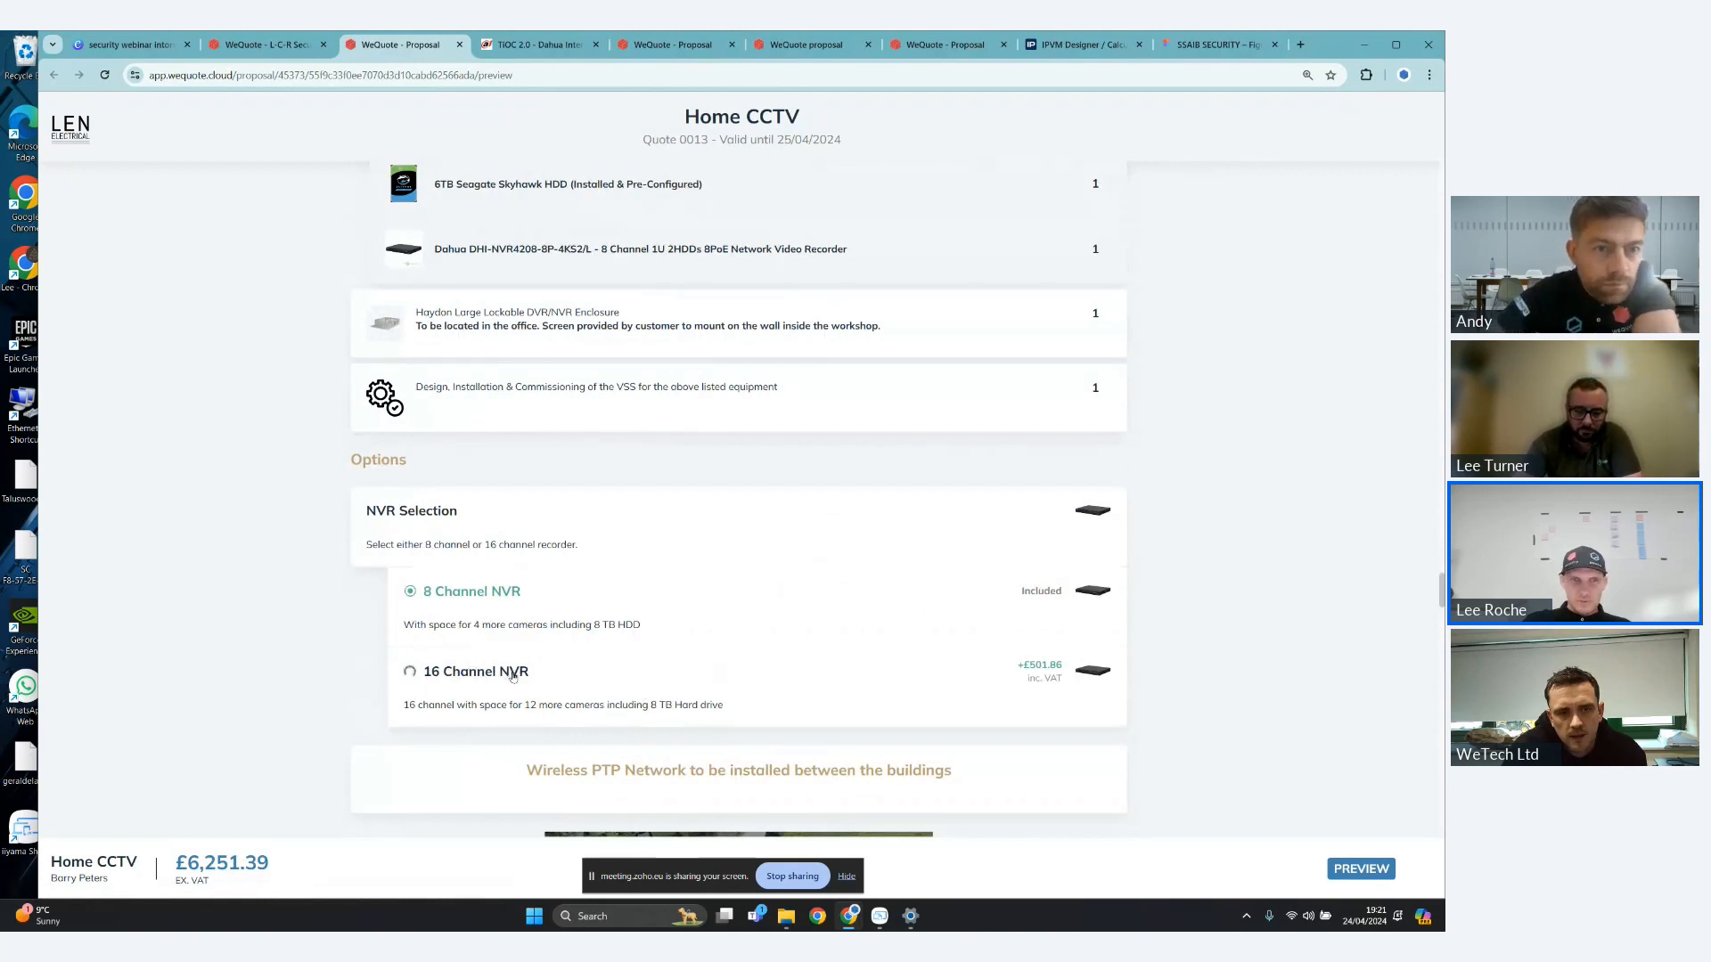
{"action": "left_click", "coordinate": [505, 610]}
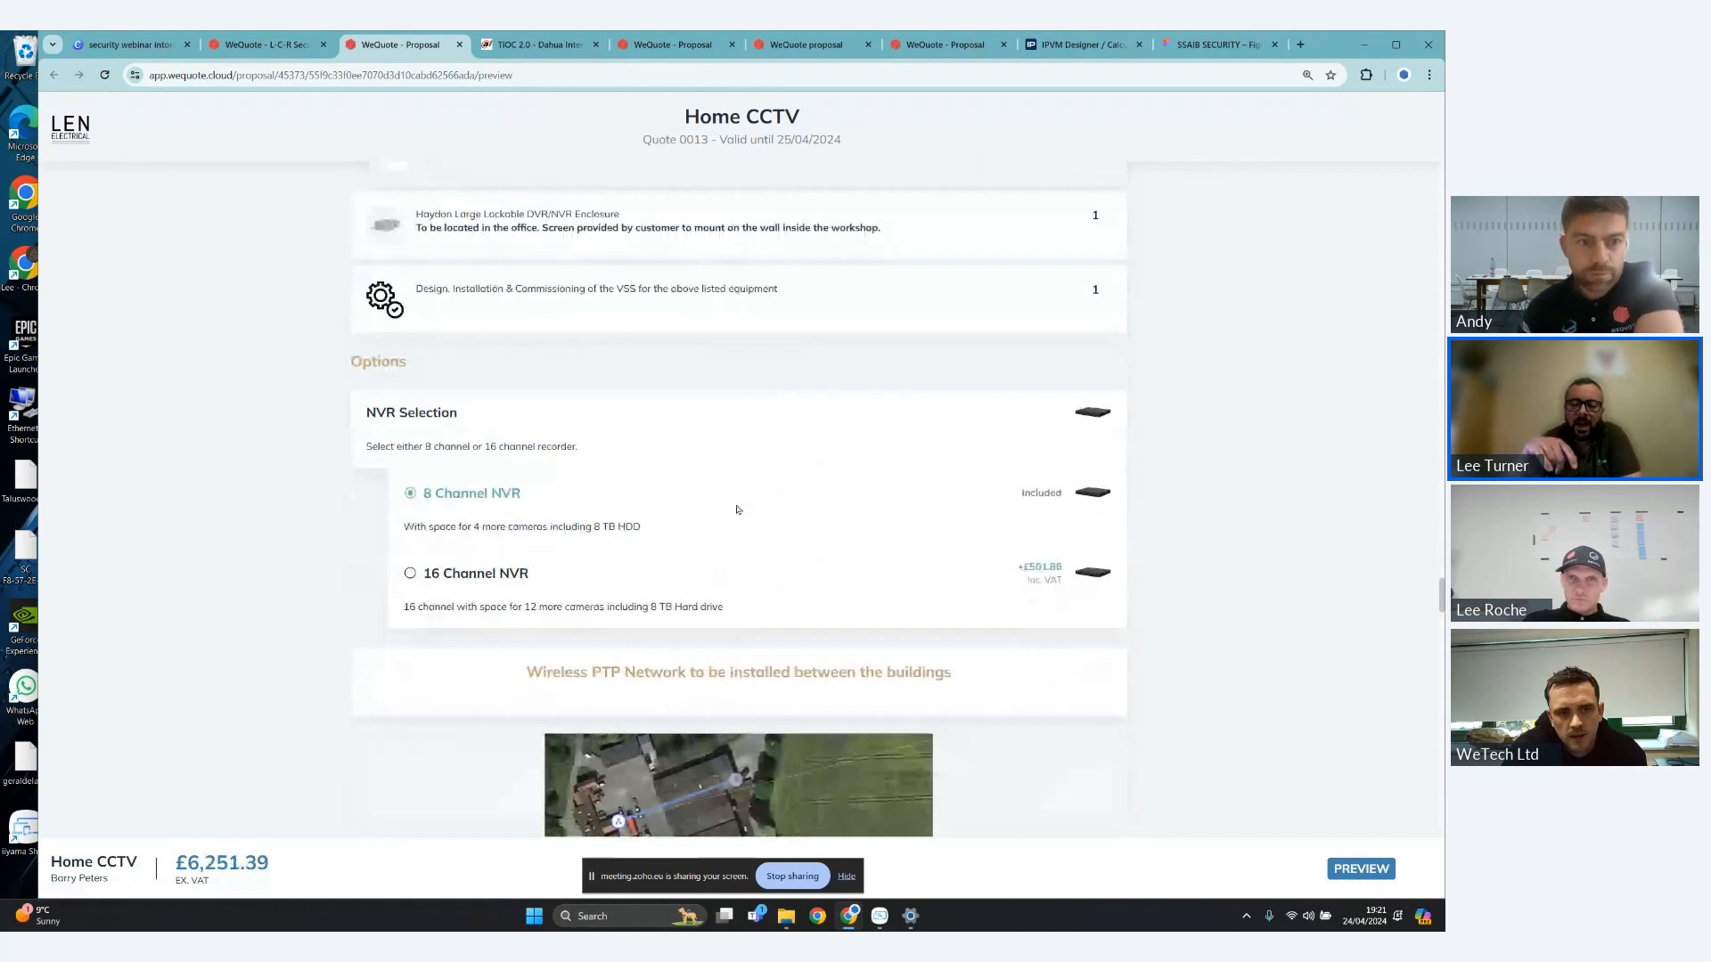
{"action": "scroll", "coordinate": [749, 503], "scroll_direction": "down", "scroll_amount": 4}
{"action": "scroll", "coordinate": [762, 501], "scroll_direction": "up", "scroll_amount": 3}
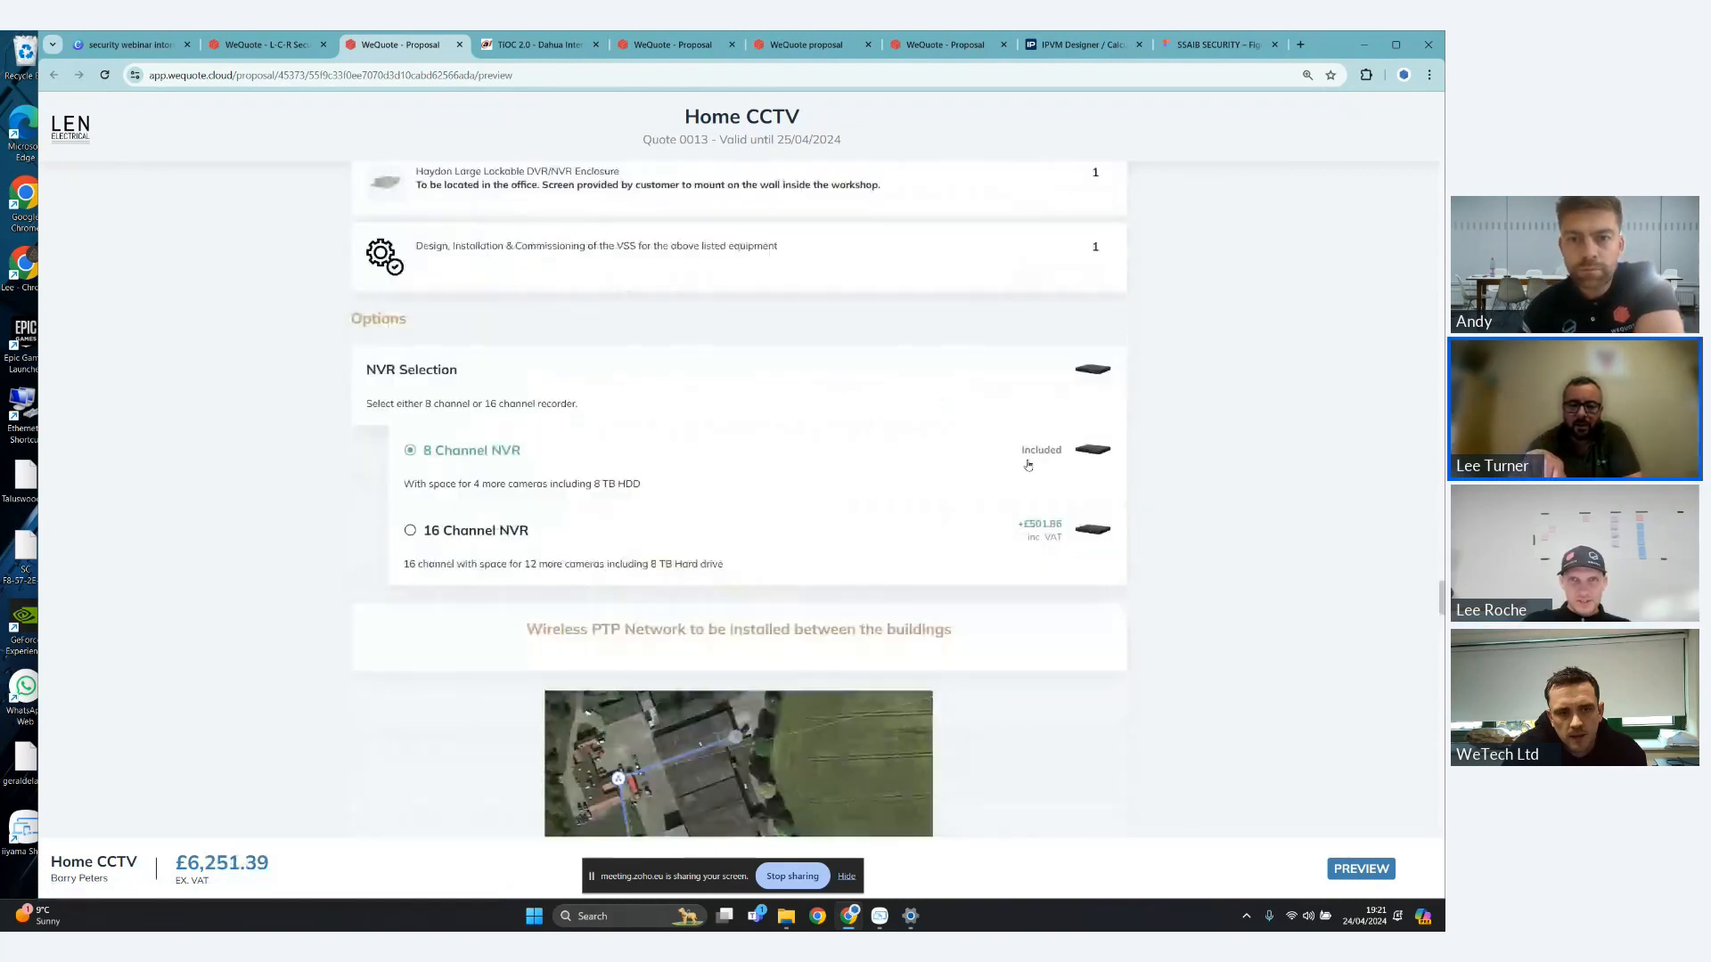
{"action": "scroll", "coordinate": [1028, 464], "scroll_direction": "up", "scroll_amount": 2}
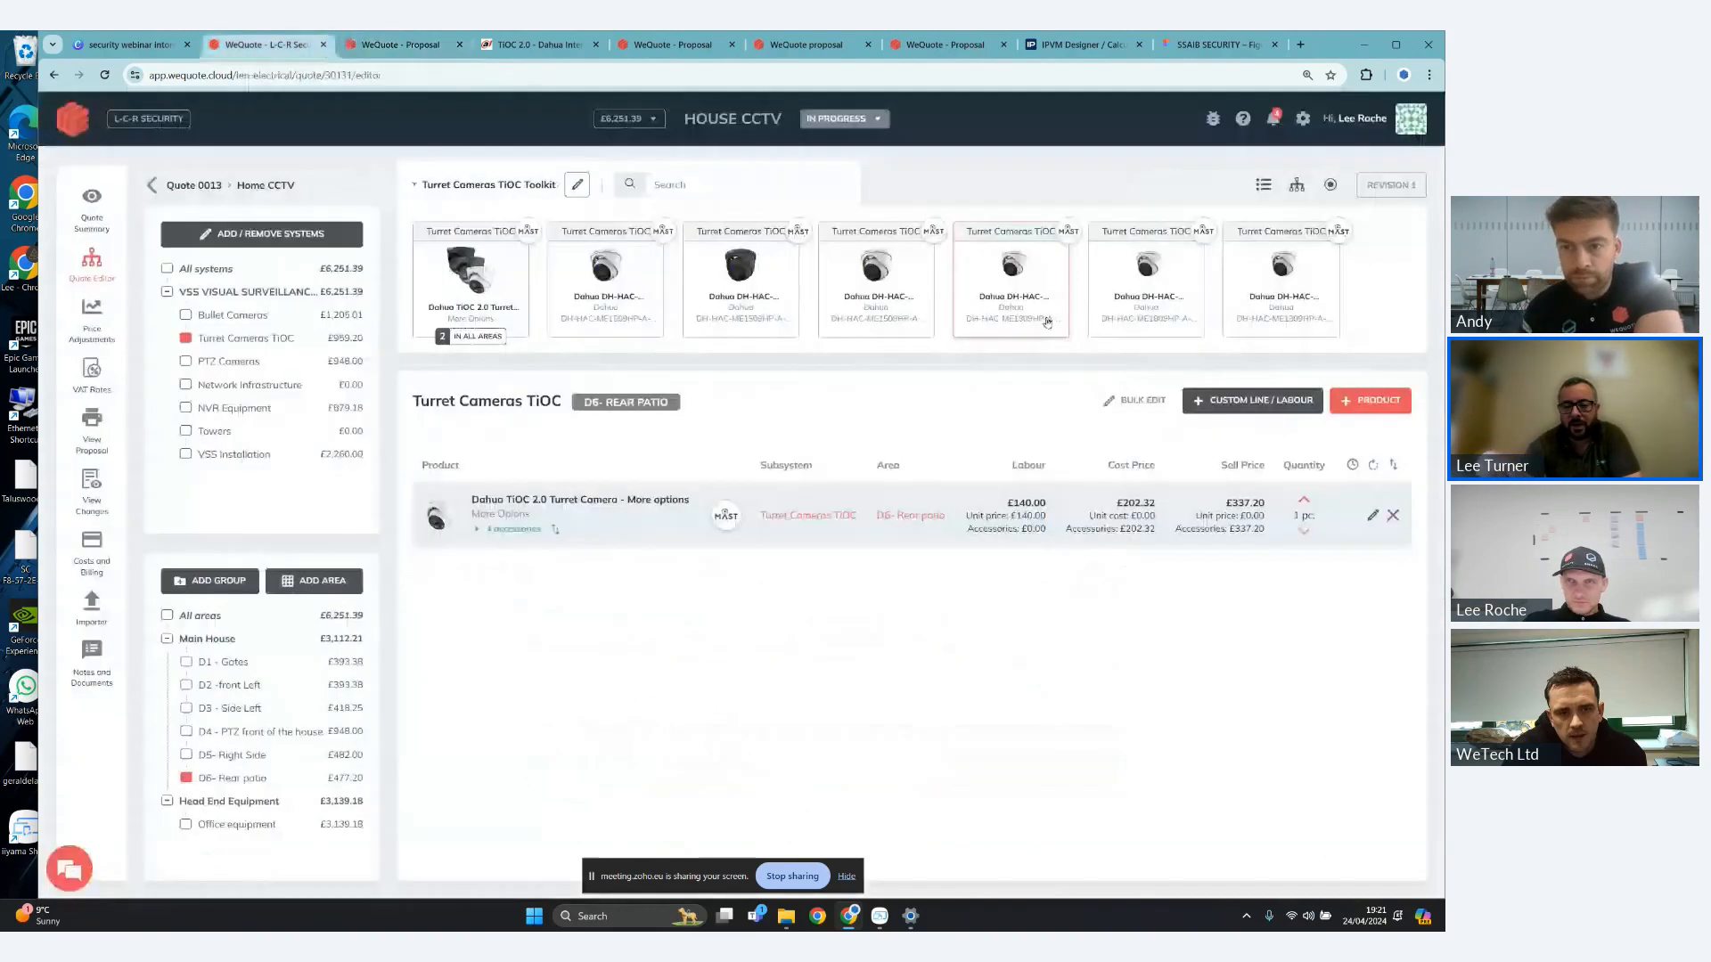
- Show the options in the quote editor and inspect the NVR Selection option group's details, including its assigned area and subsystem
{"action": "left_click", "coordinate": [275, 45]}
{"action": "left_click", "coordinate": [1332, 185]}
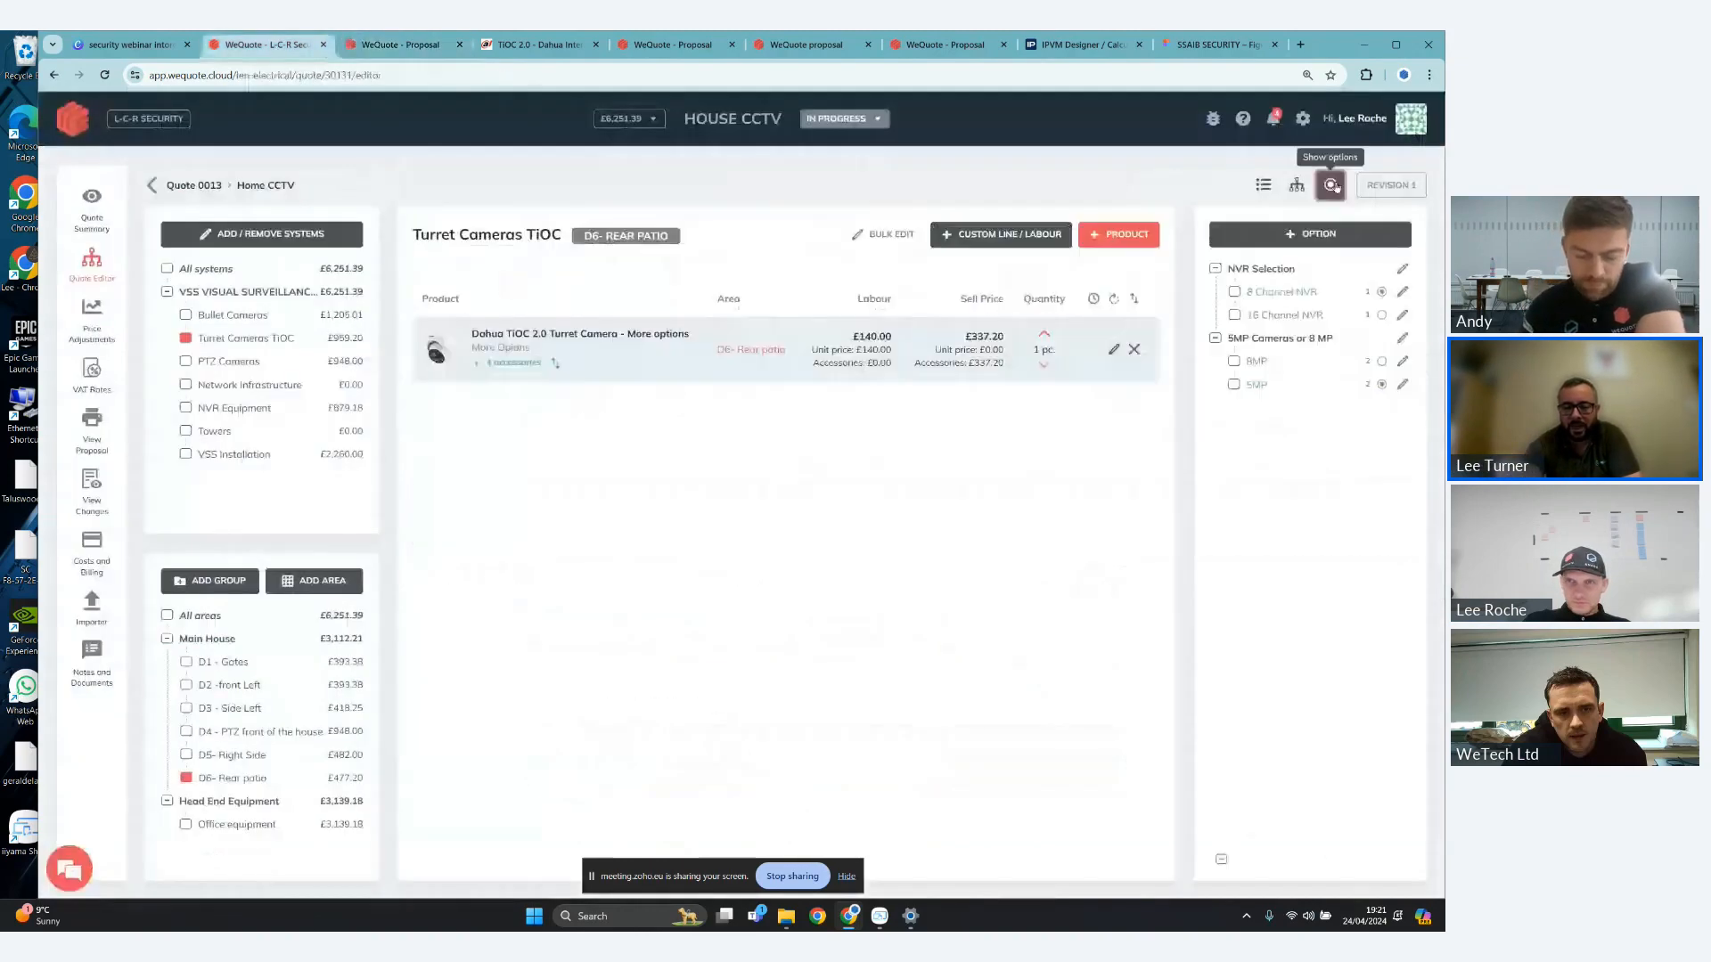
{"action": "left_click", "coordinate": [1404, 268]}
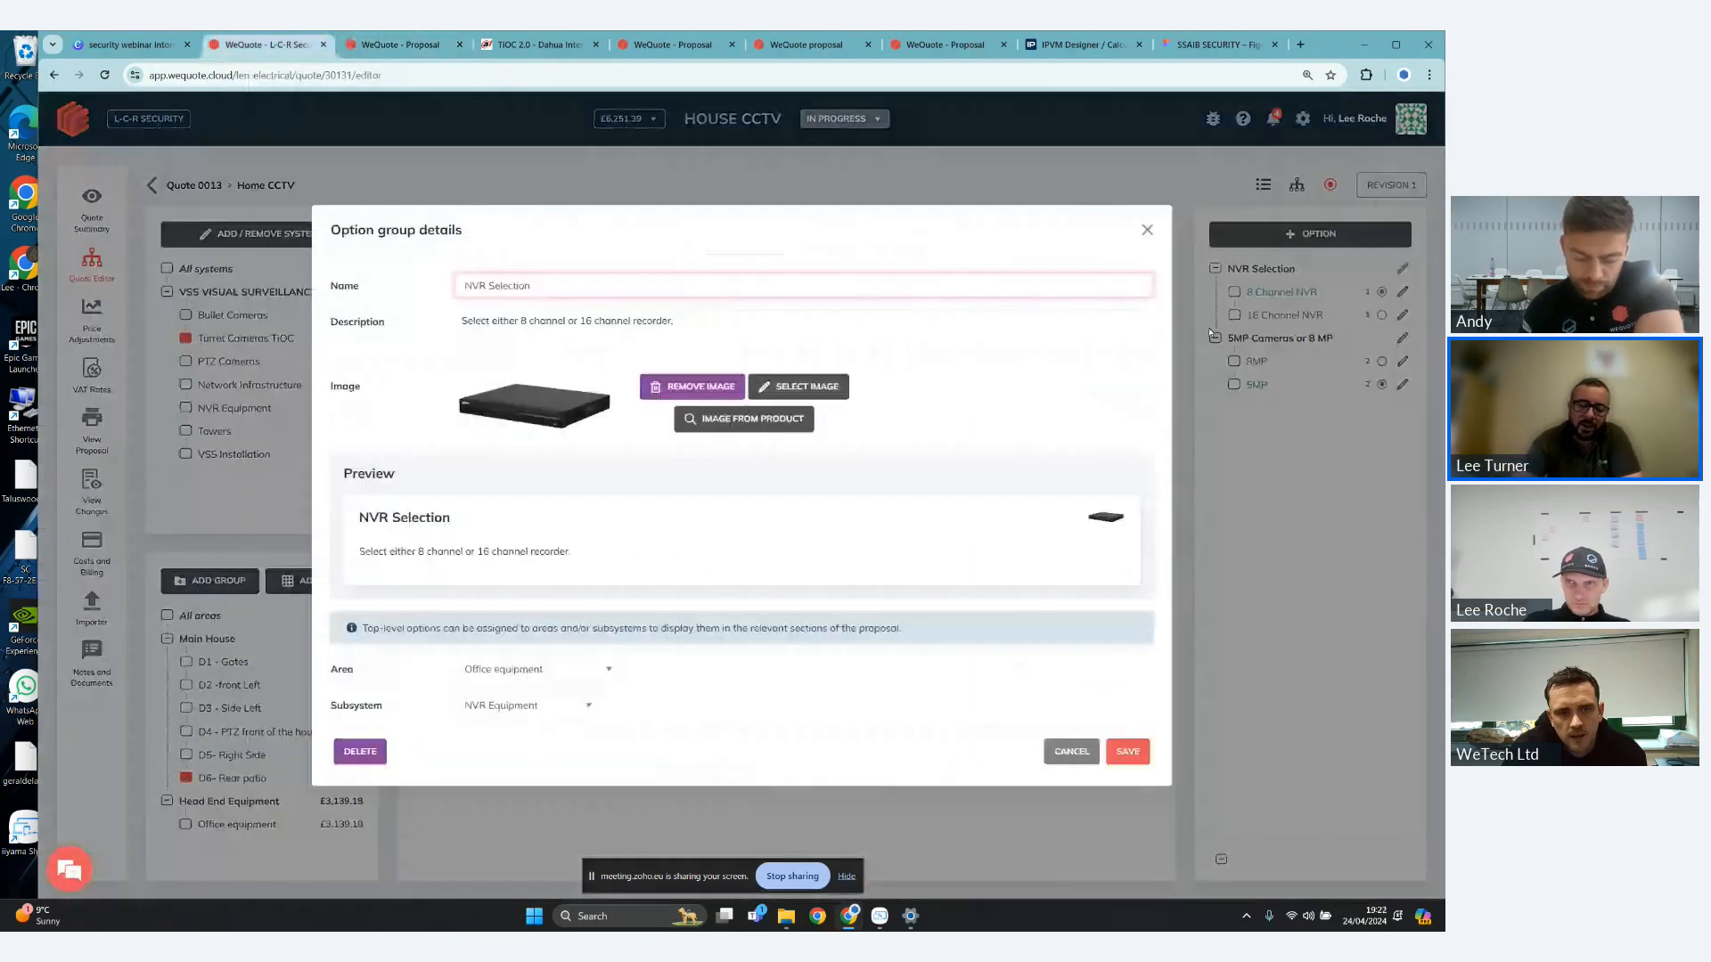
{"action": "left_click", "coordinate": [1146, 230]}
- Hide the price of the 8 Channel NVR option and save it, then save the 16 Channel NVR option as well
{"action": "left_click", "coordinate": [1402, 293]}
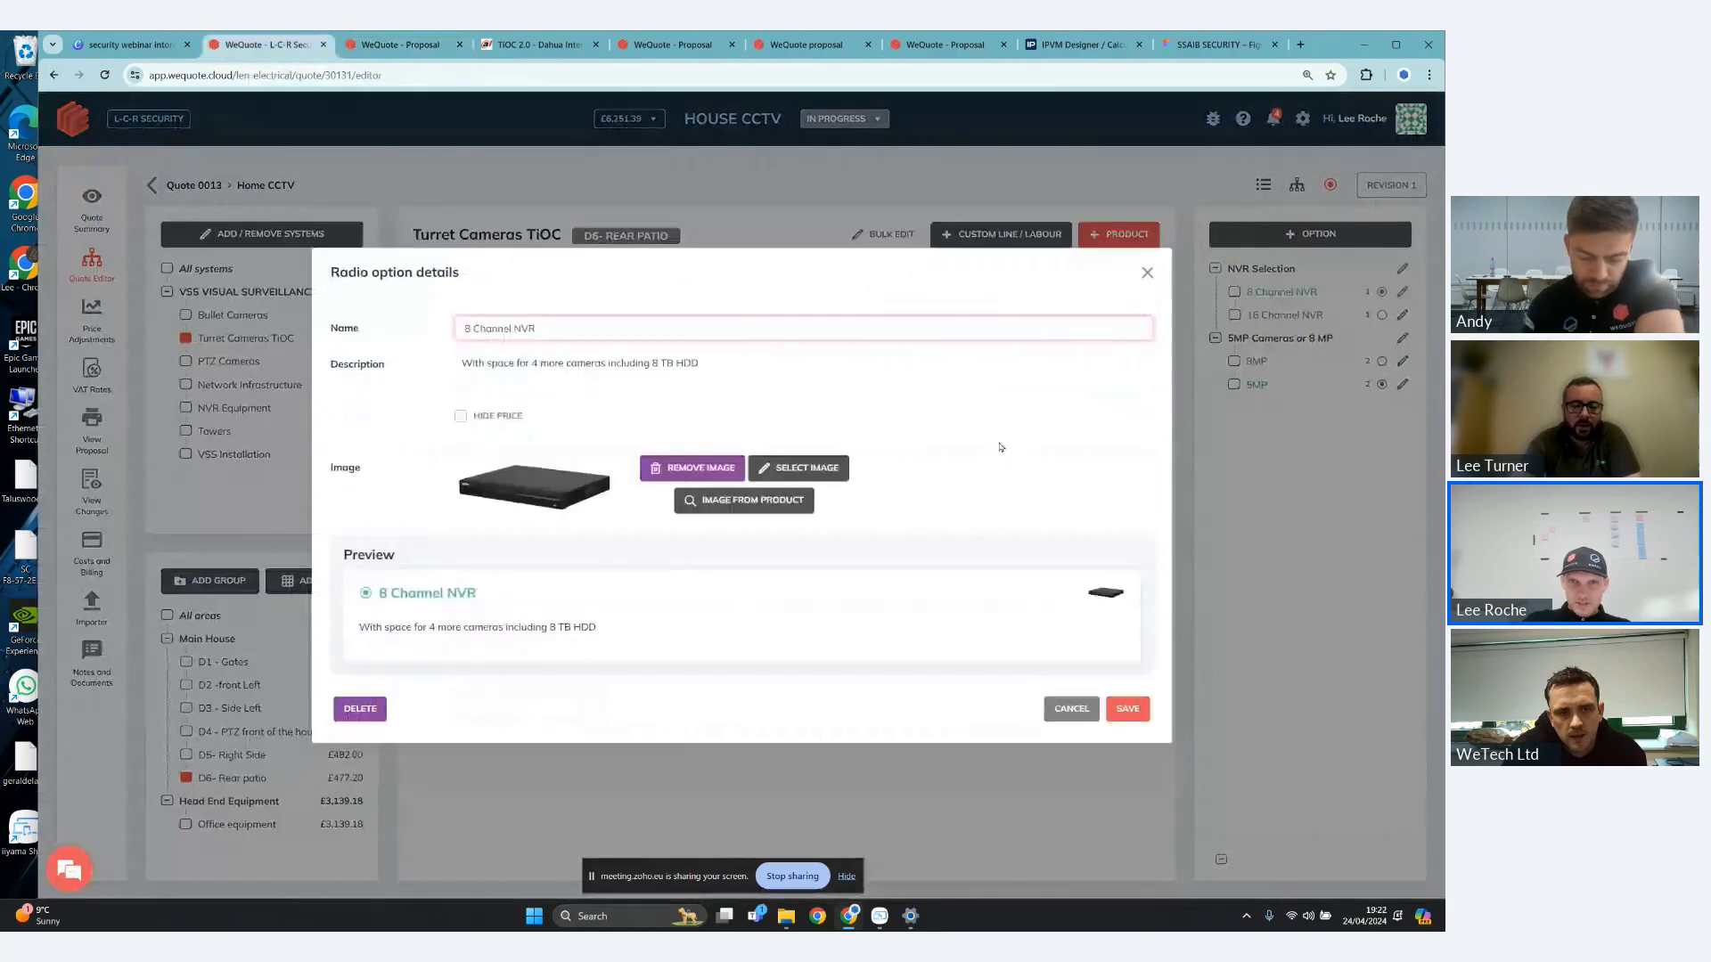
{"action": "left_click", "coordinate": [463, 418]}
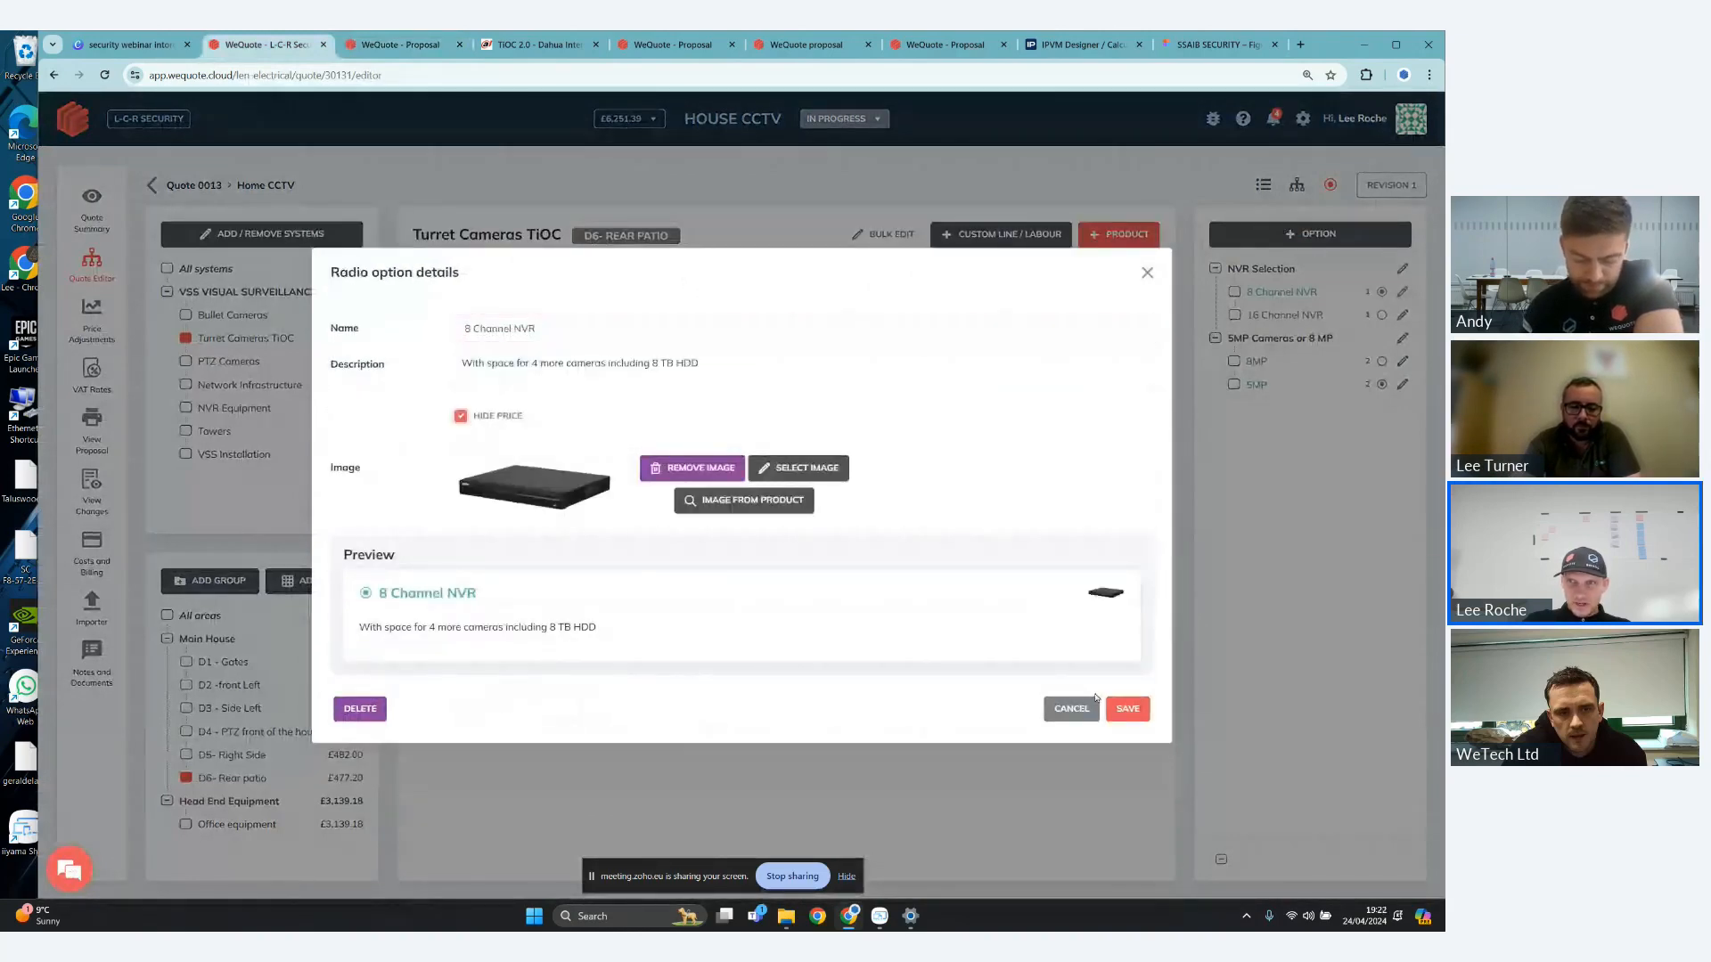
{"action": "left_click", "coordinate": [1128, 709]}
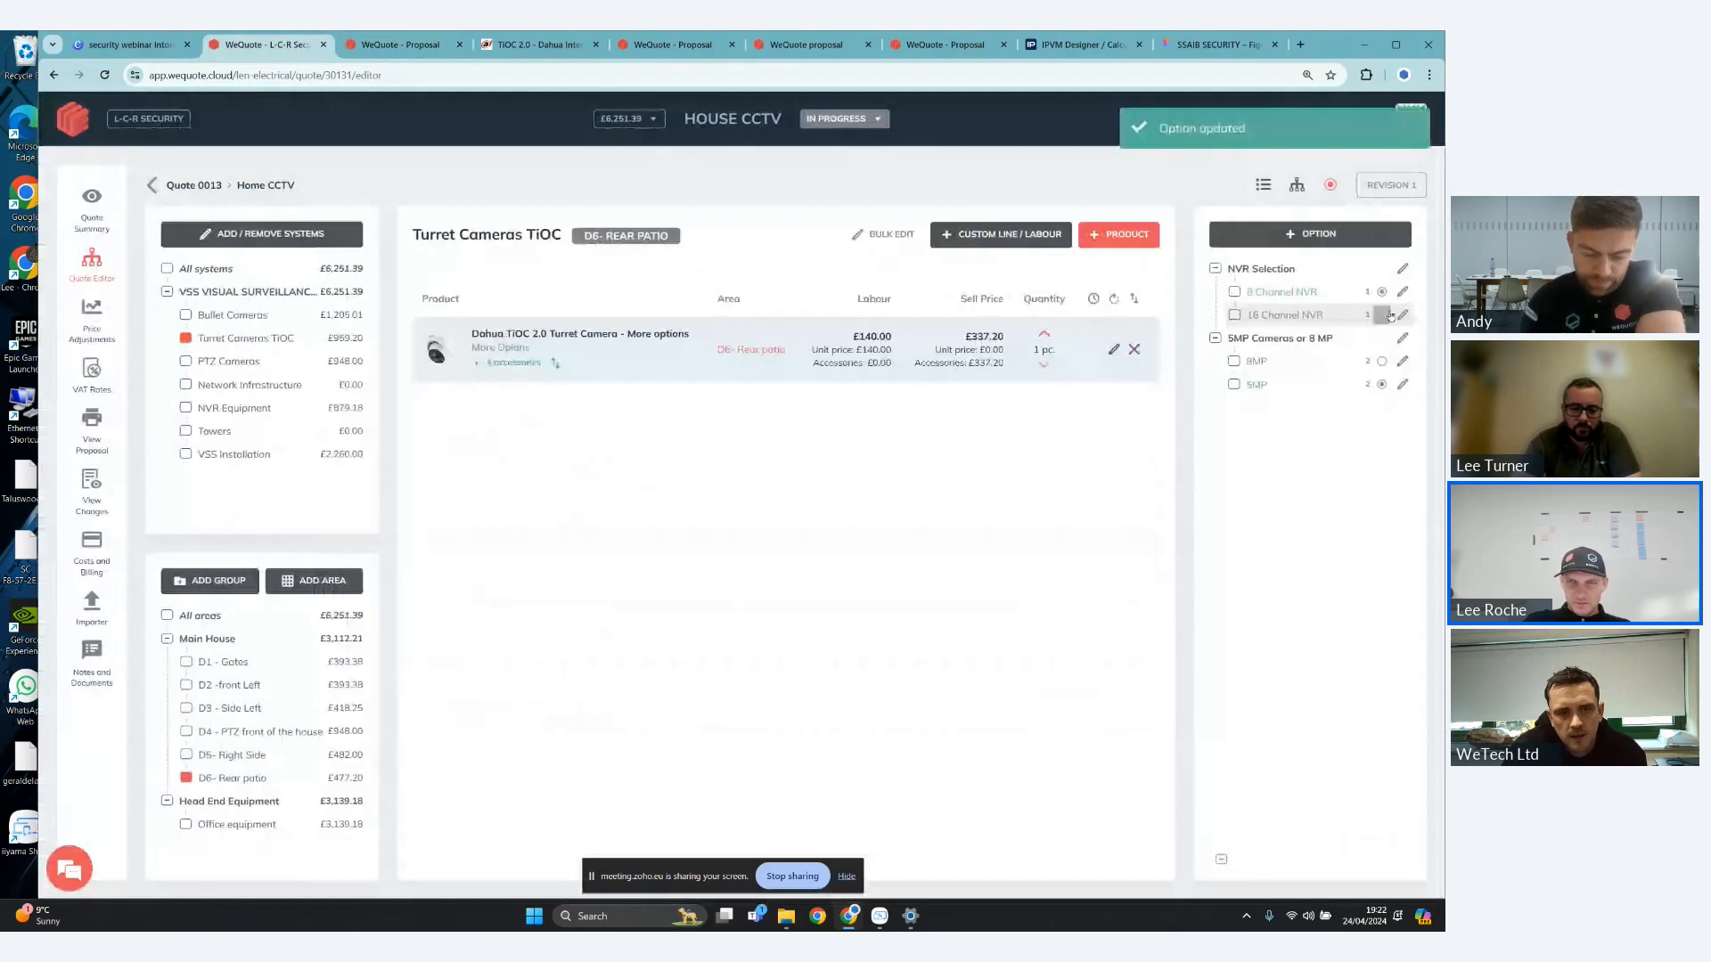
{"action": "left_click", "coordinate": [1402, 315]}
{"action": "left_click", "coordinate": [1127, 708]}
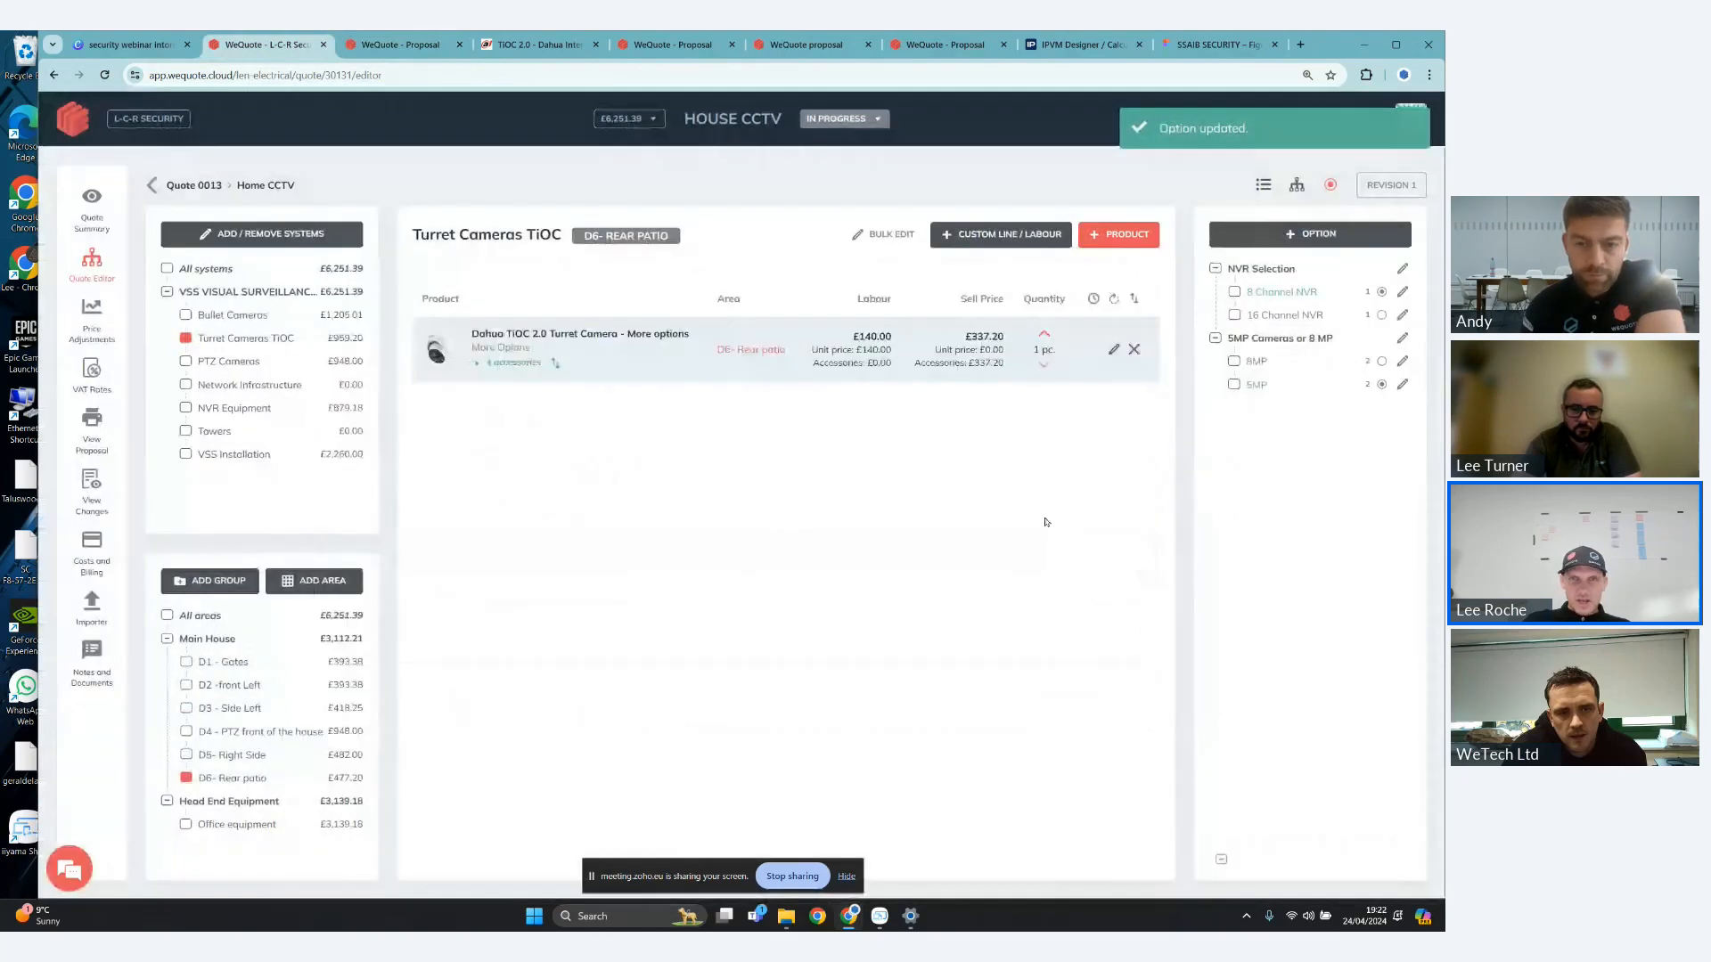
- Edit the VSS SSAIB proposal template and add a Price column to the Item List inside the Areas Loop container
{"action": "left_click", "coordinate": [92, 424]}
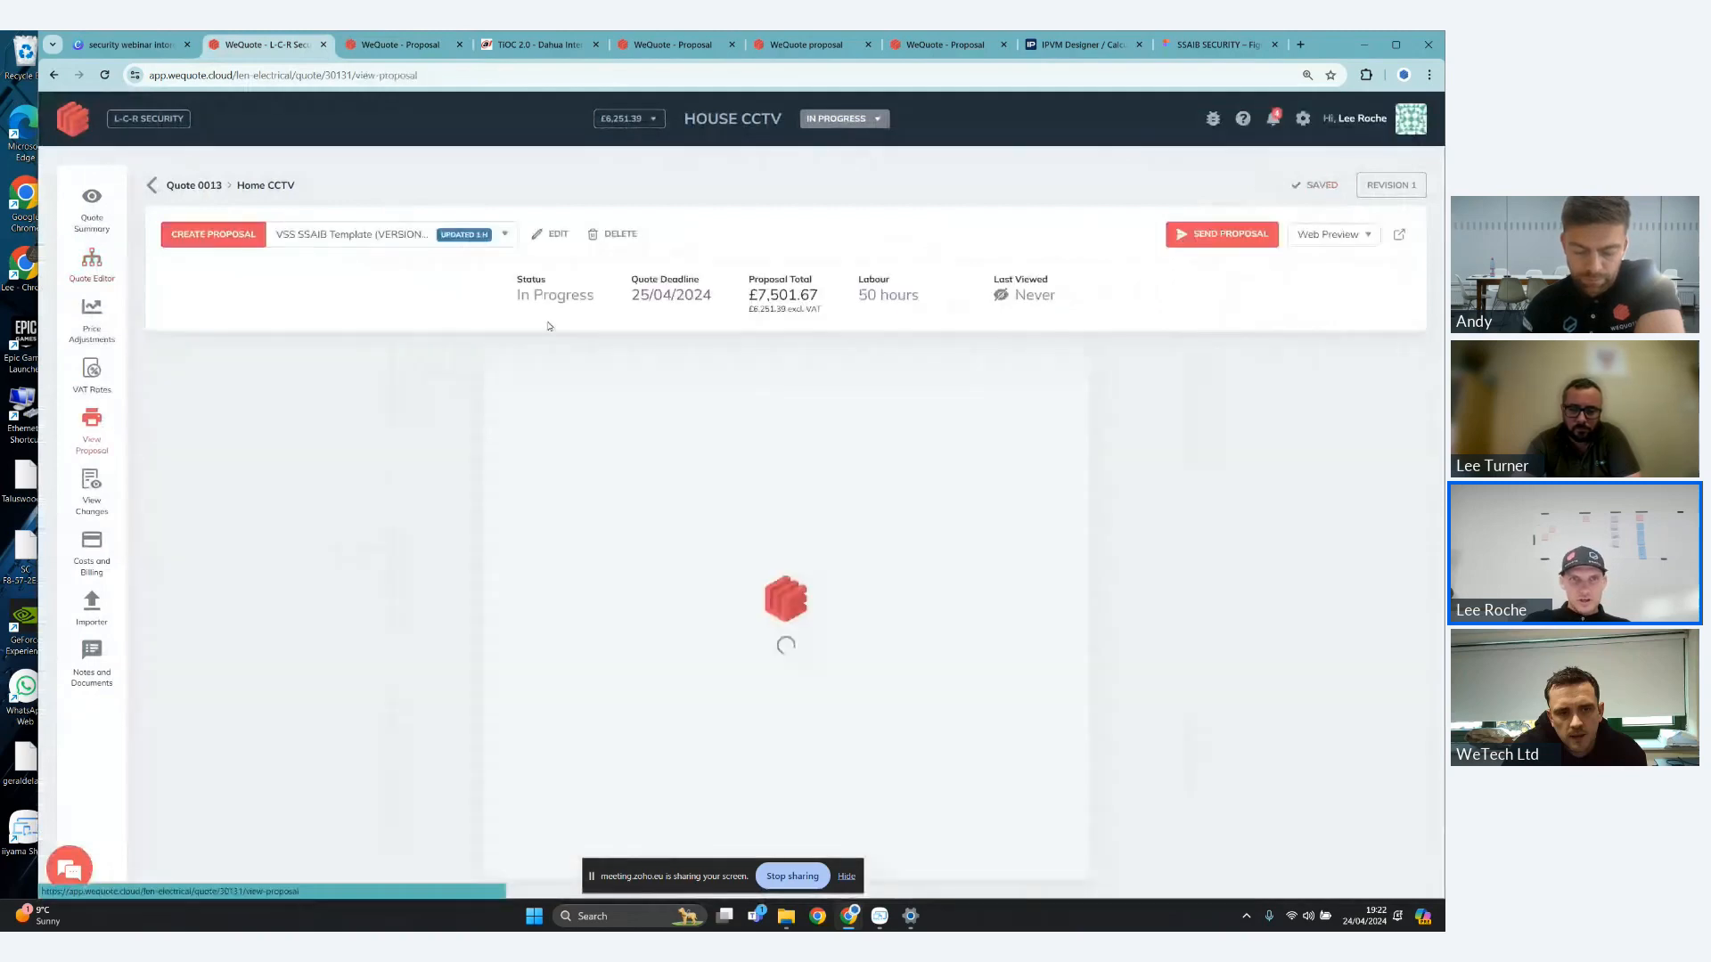
{"action": "left_click", "coordinate": [558, 235]}
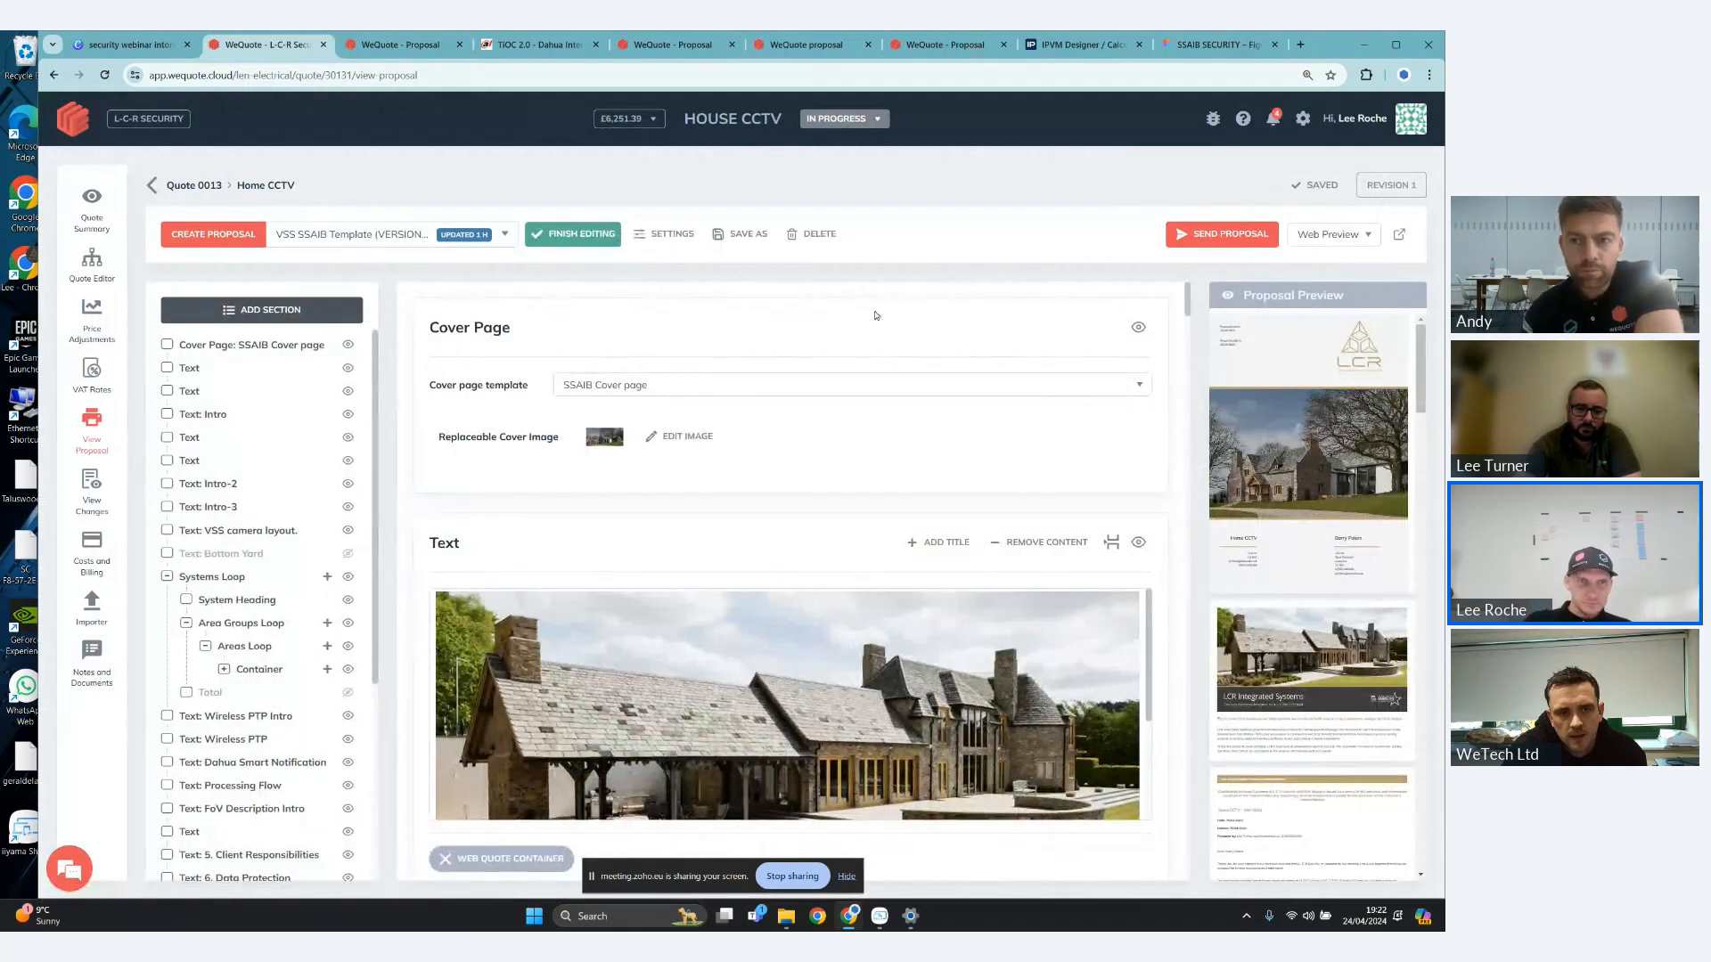
{"action": "scroll", "coordinate": [377, 393], "scroll_direction": "down", "scroll_amount": 1}
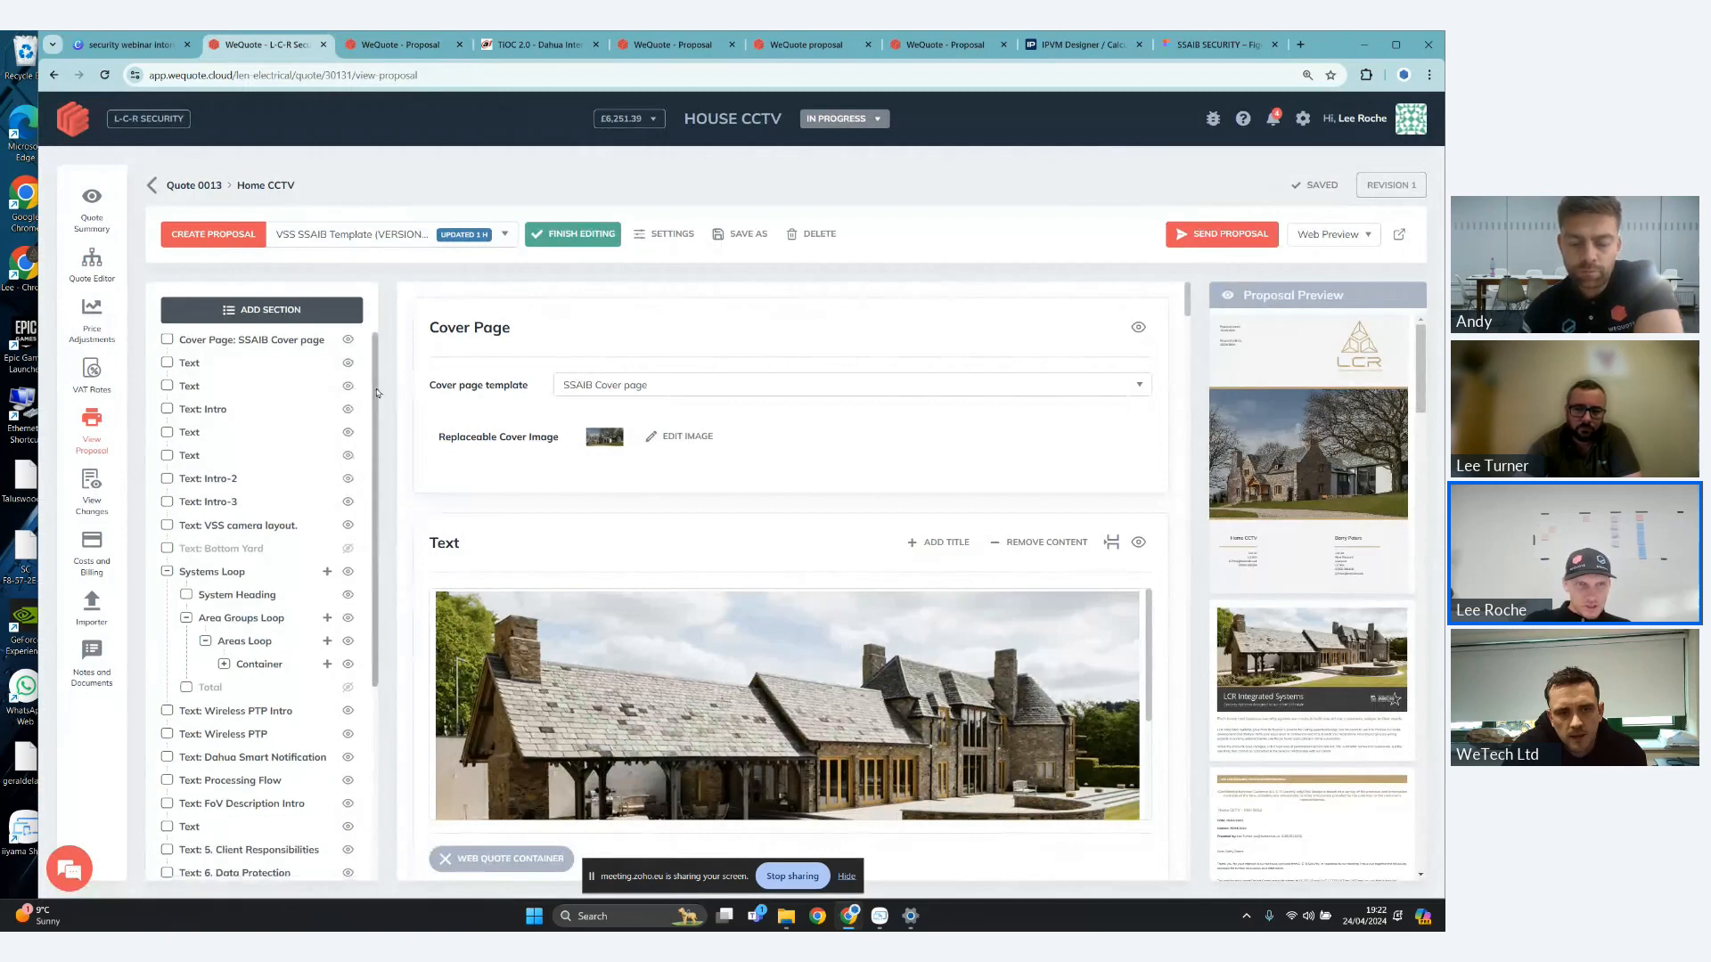
{"action": "left_click_drag", "start_coordinate": [377, 393], "coordinate": [384, 450]}
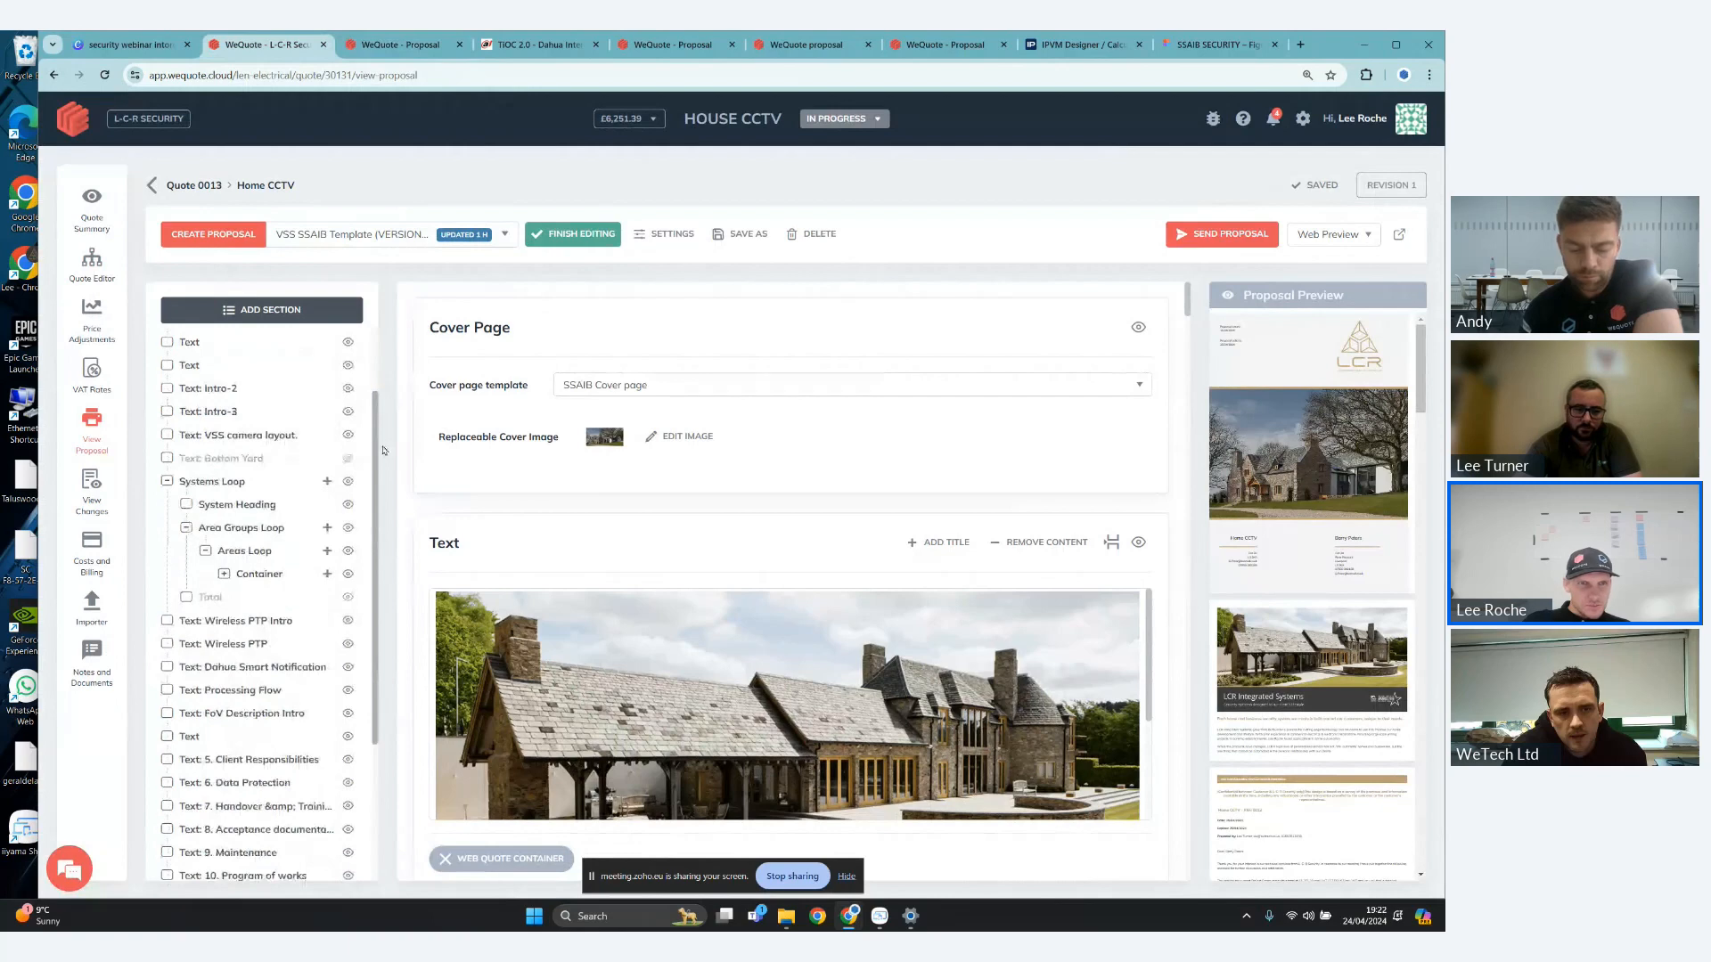
{"action": "left_click", "coordinate": [282, 553]}
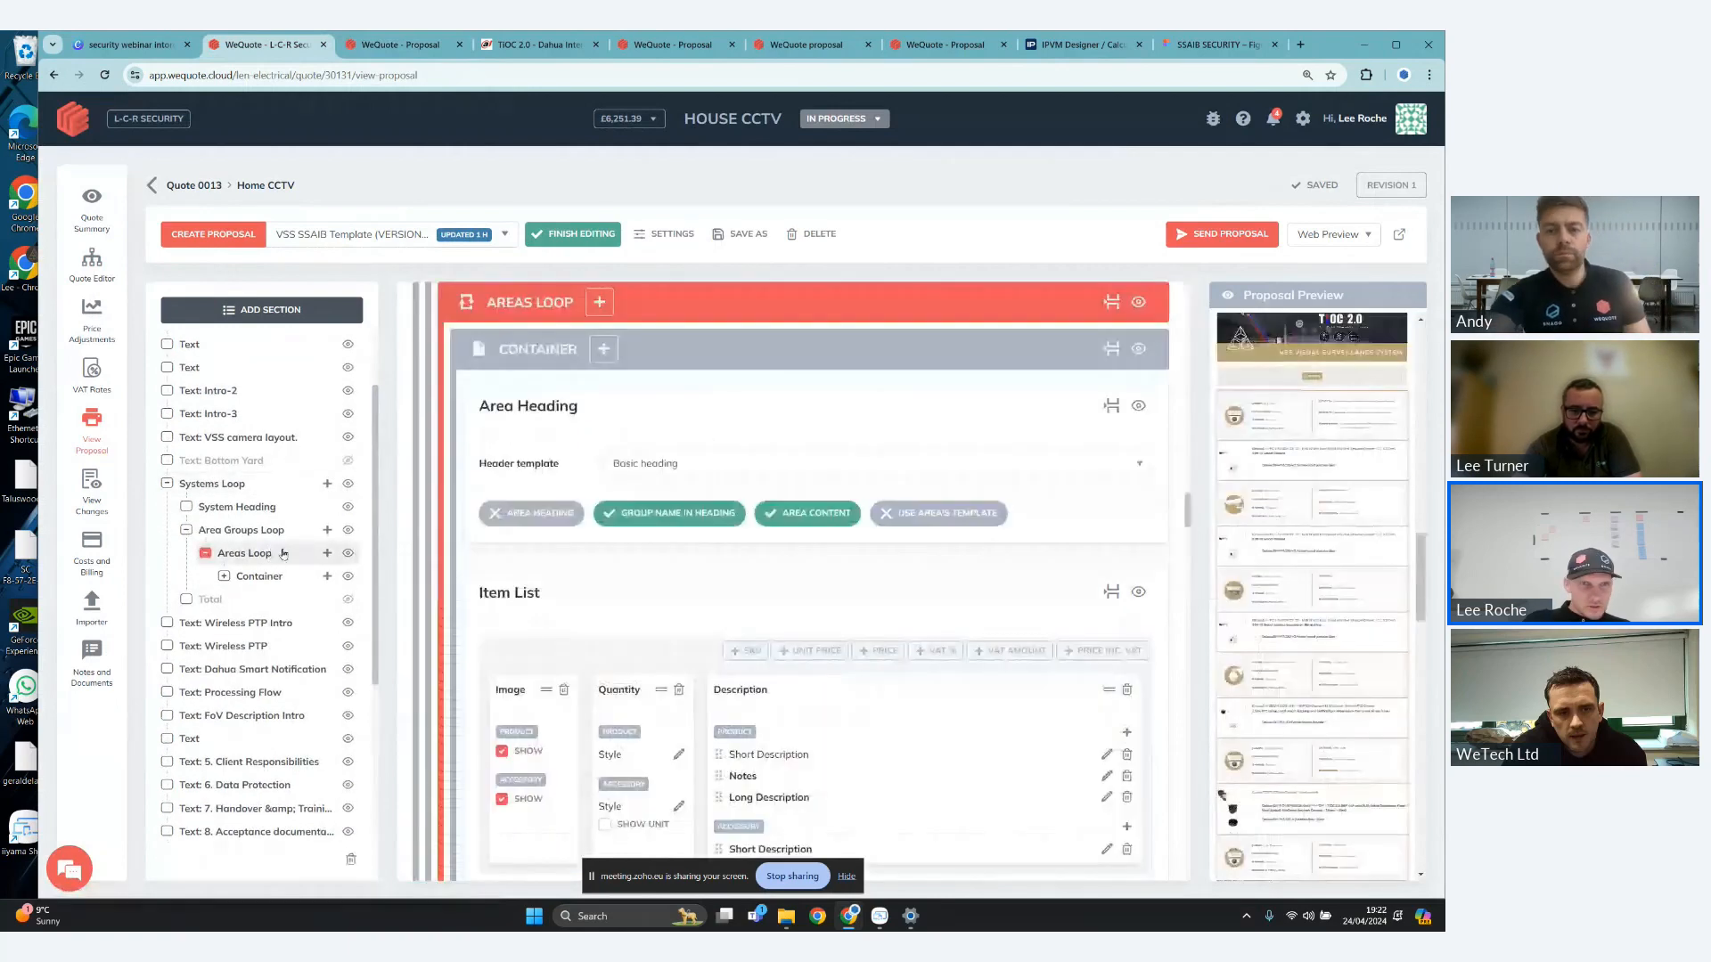
{"action": "left_click", "coordinate": [241, 576]}
{"action": "left_click", "coordinate": [287, 623]}
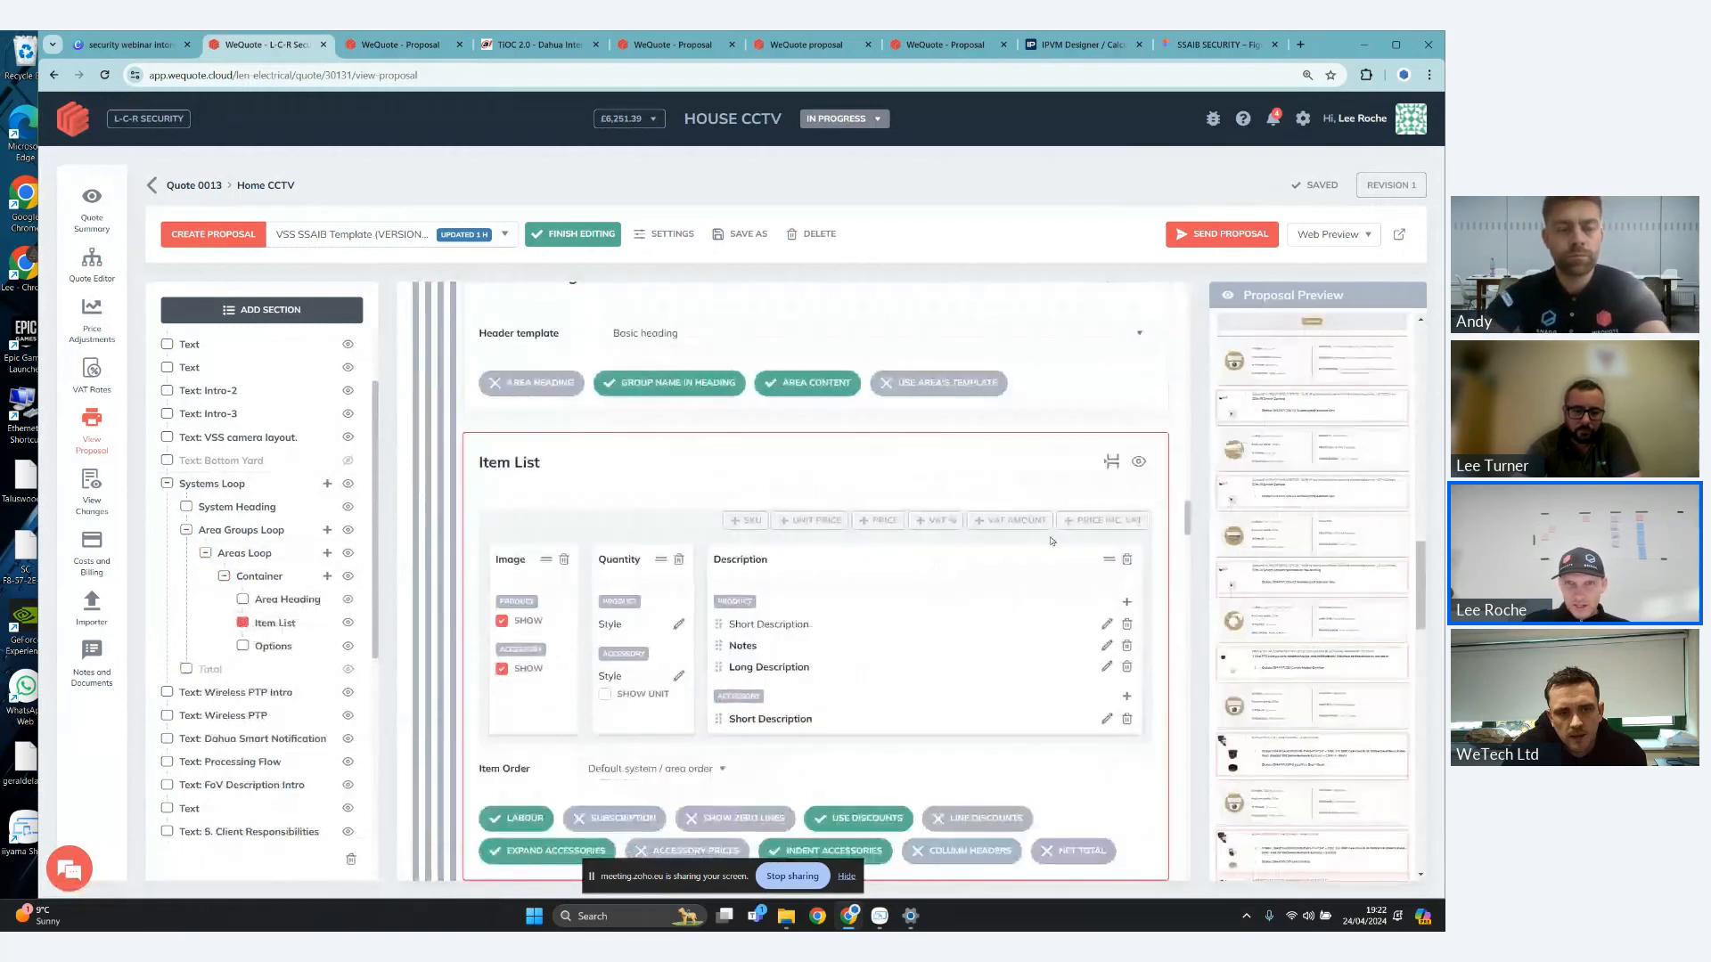
{"action": "left_click", "coordinate": [886, 524]}
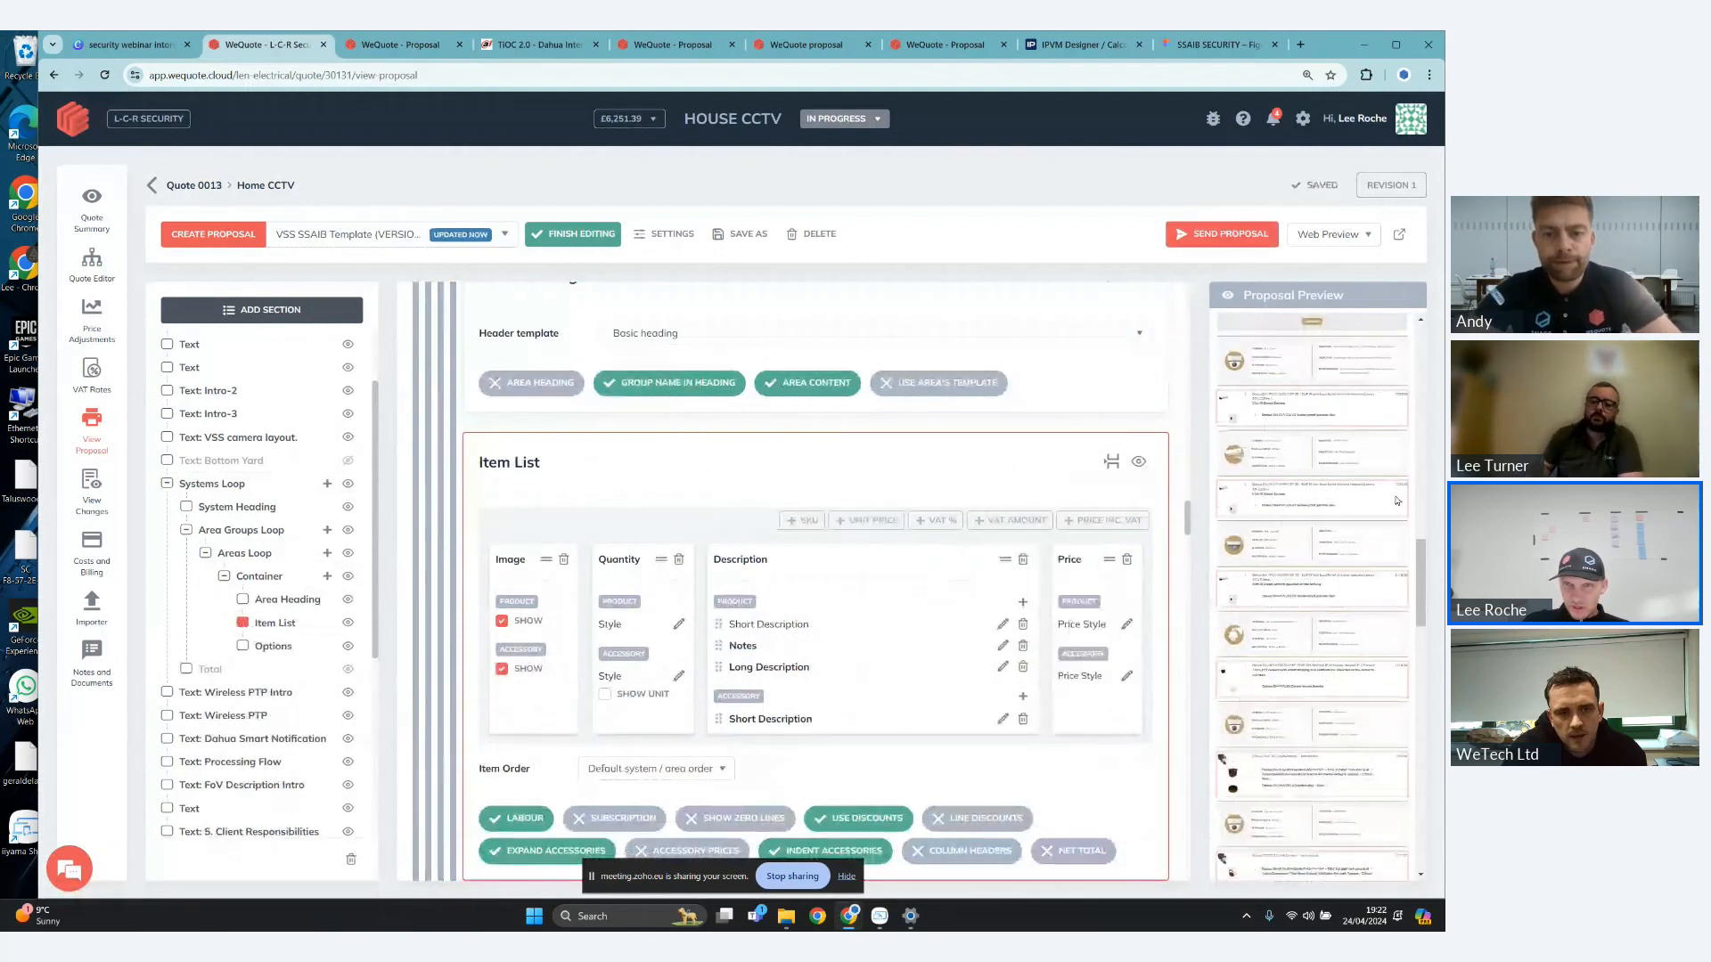
- Add a Total section to the Areas Loop of the proposal template
{"action": "scroll", "coordinate": [1171, 662], "scroll_direction": "down", "scroll_amount": 2}
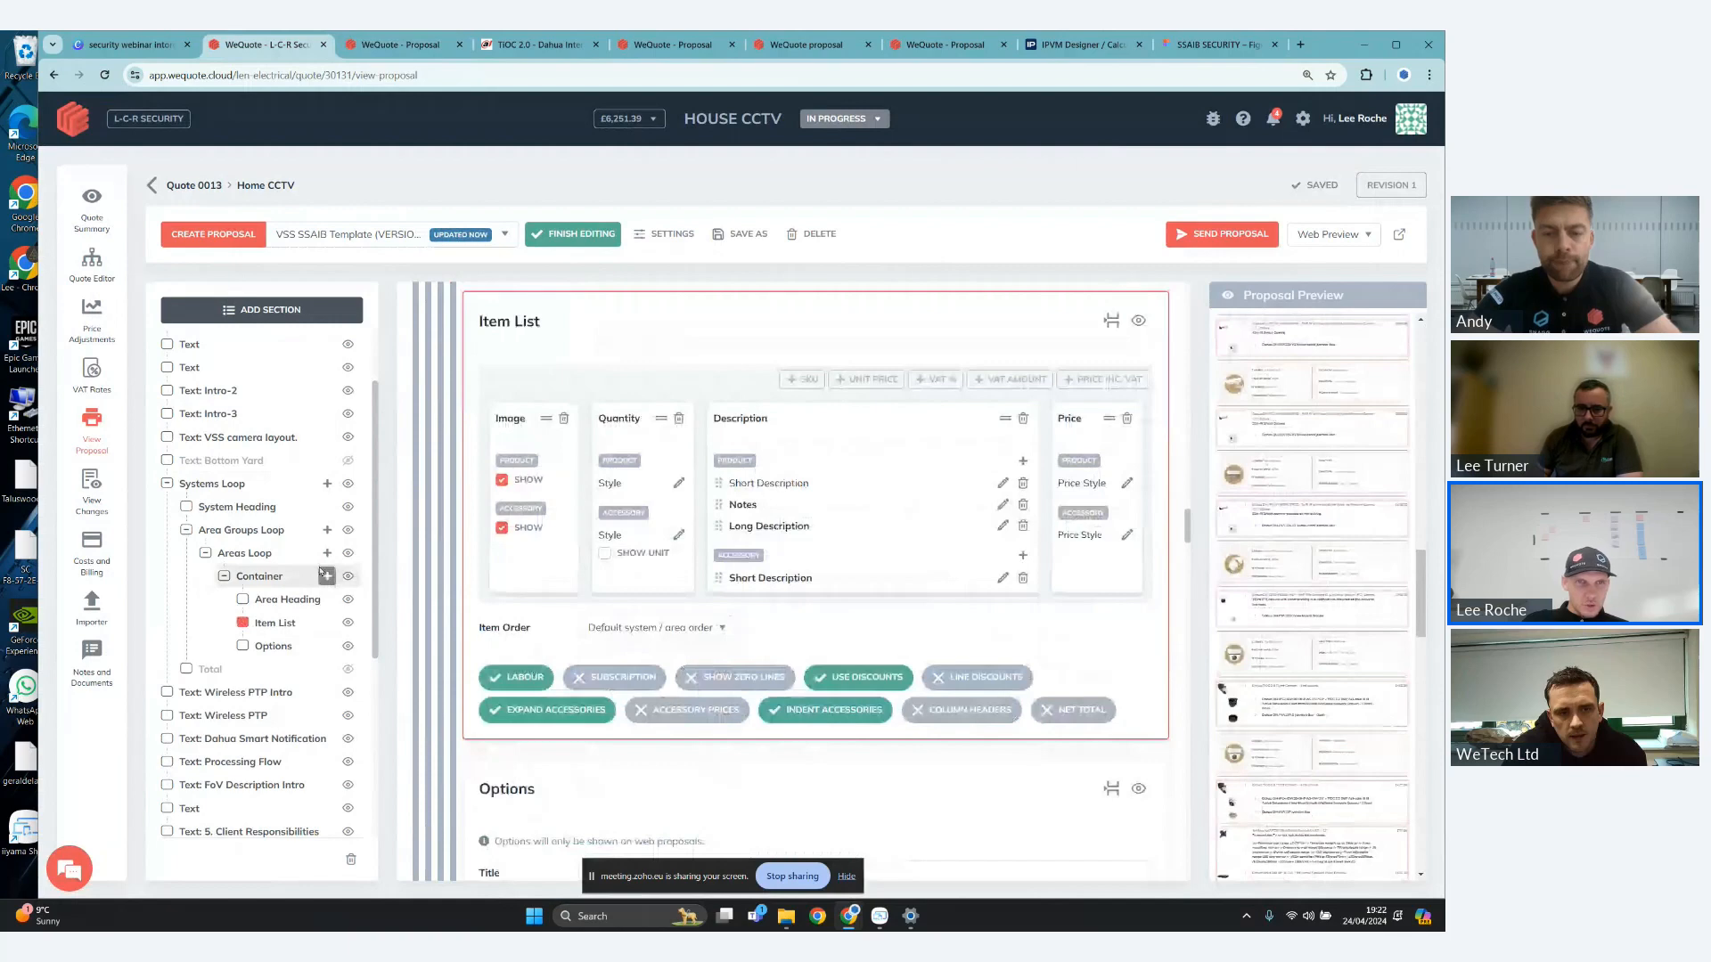
{"action": "left_click", "coordinate": [328, 554]}
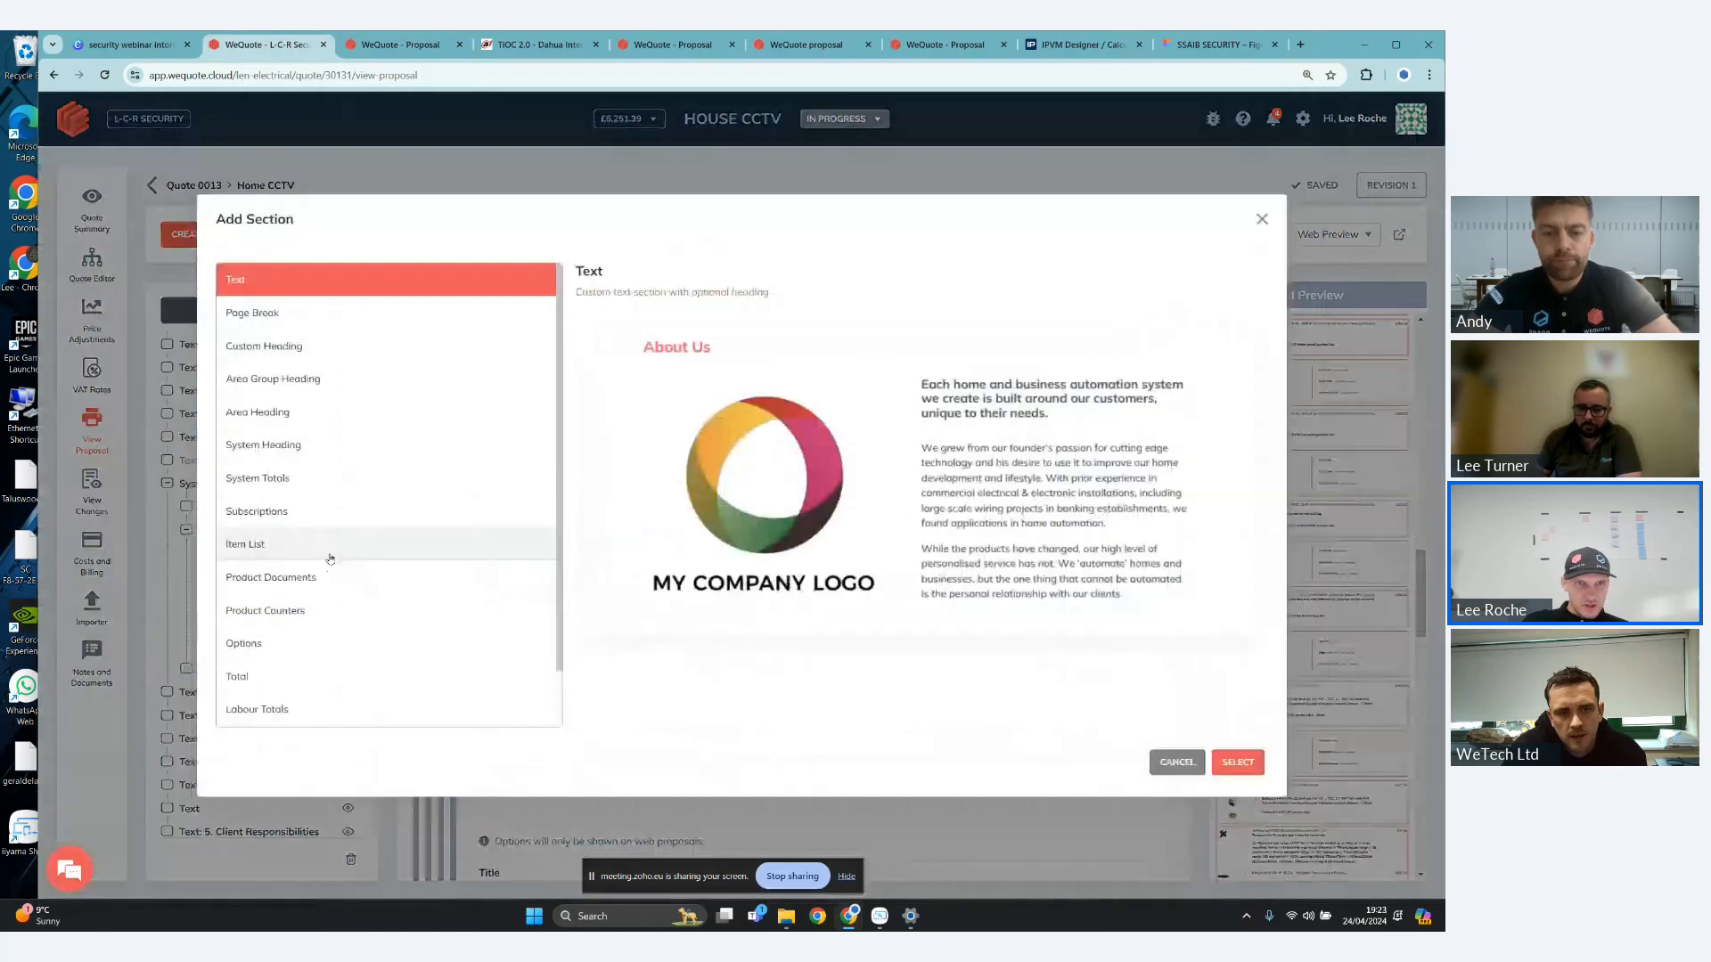
{"action": "double_click", "coordinate": [303, 679]}
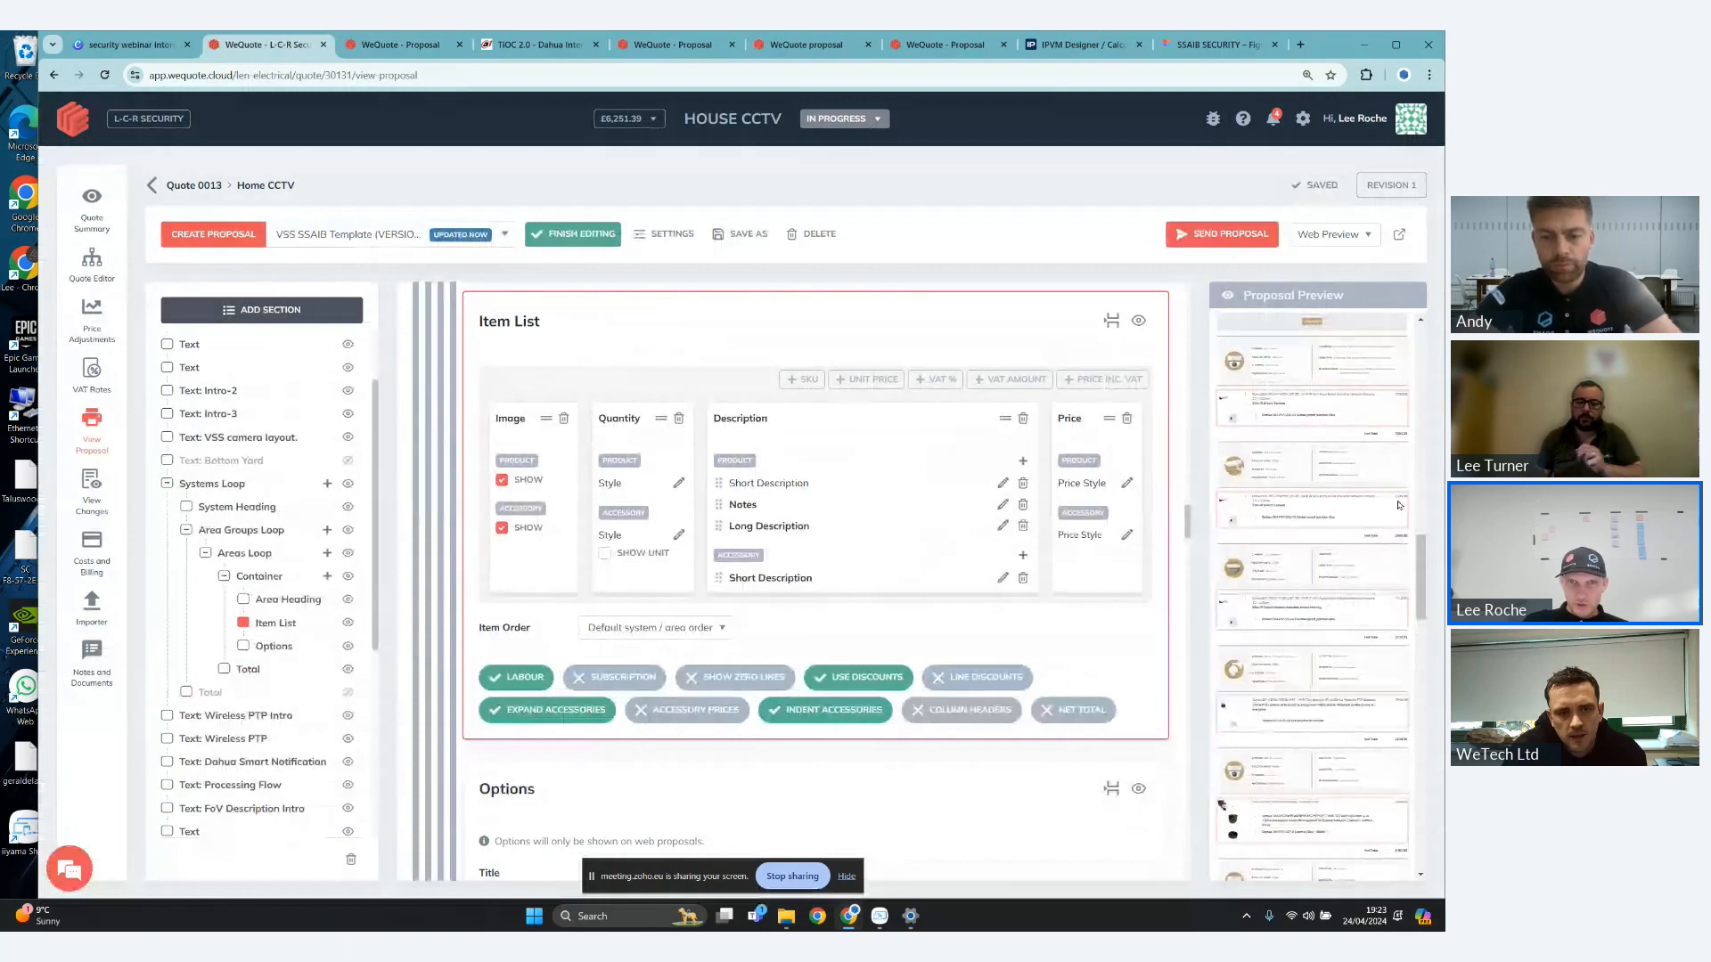
- Enable accessory prices and disable accessory indentation in the Item List, finish editing the template, and return to the client's web proposal
{"action": "scroll", "coordinate": [883, 615], "scroll_direction": "down", "scroll_amount": 1}
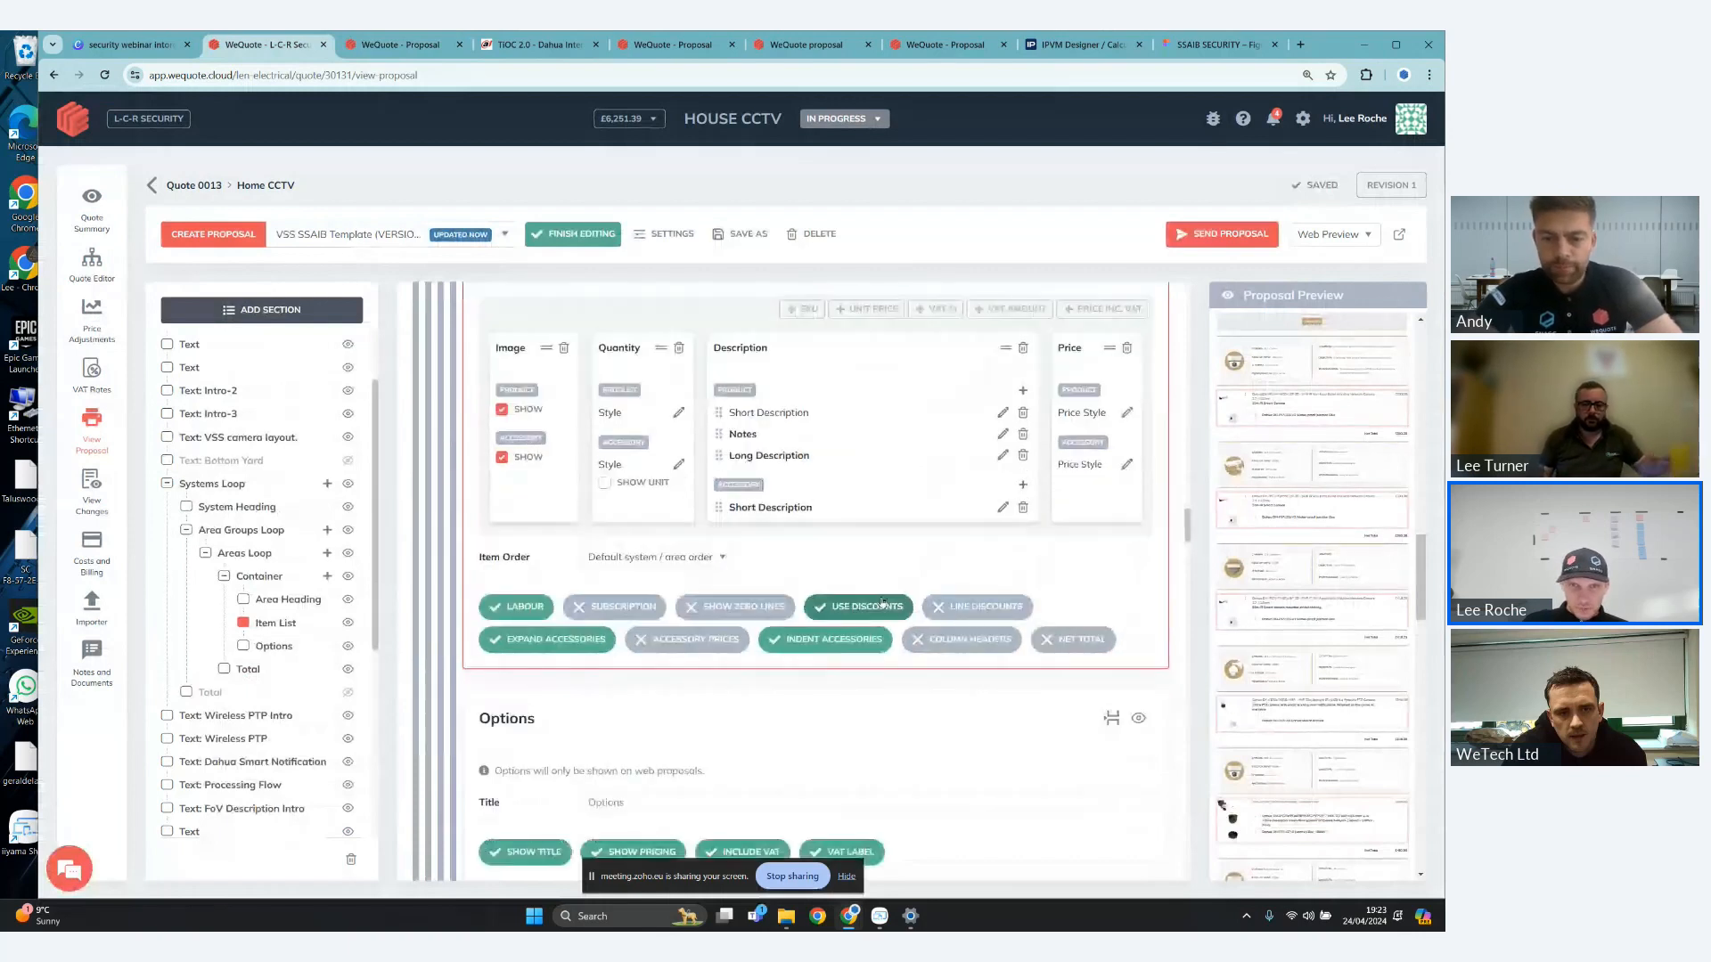
{"action": "left_click", "coordinate": [722, 640]}
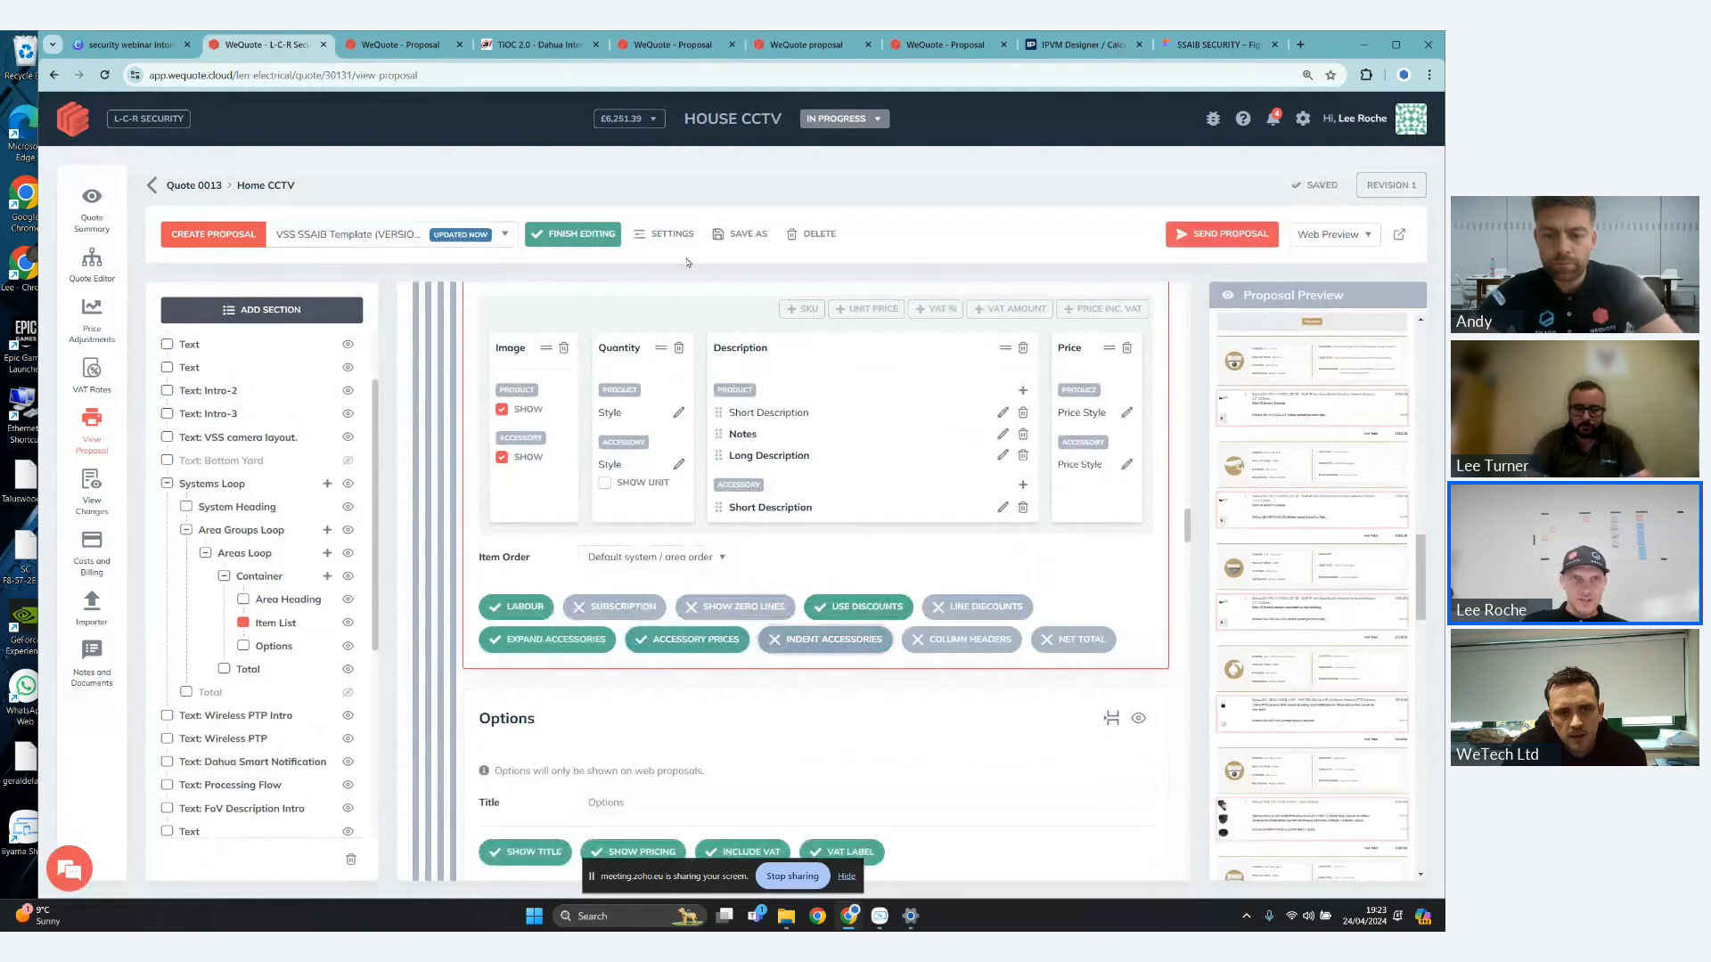
{"action": "left_click", "coordinate": [573, 234]}
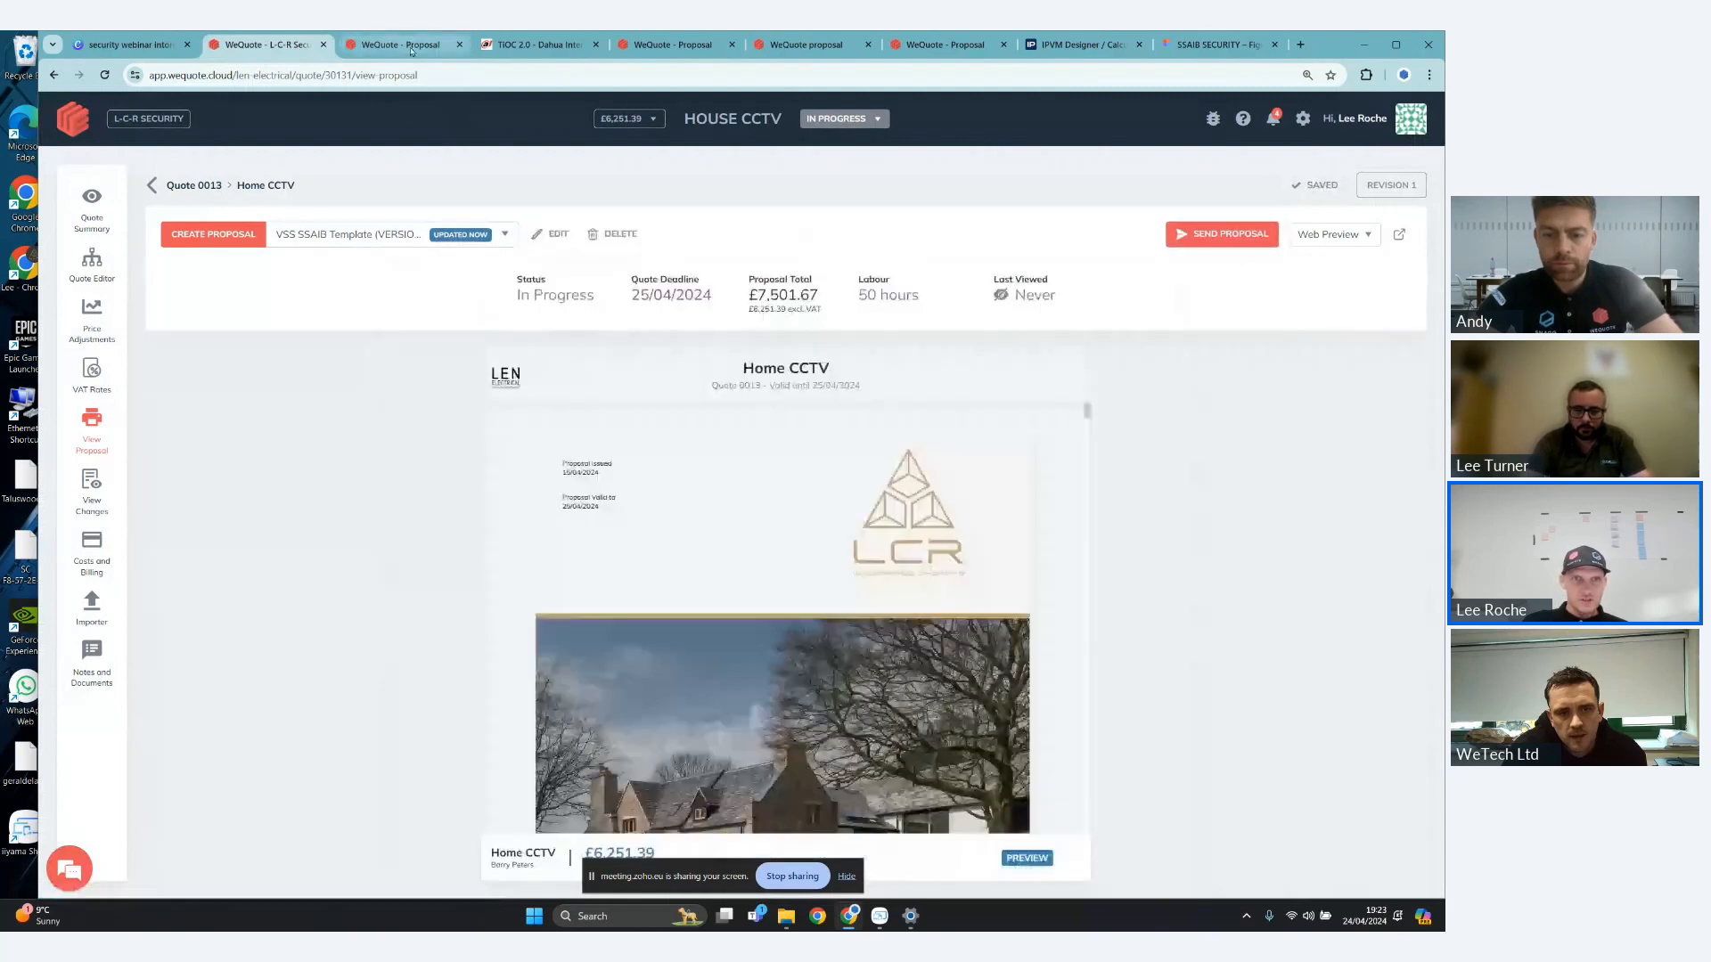
{"action": "left_click", "coordinate": [411, 46]}
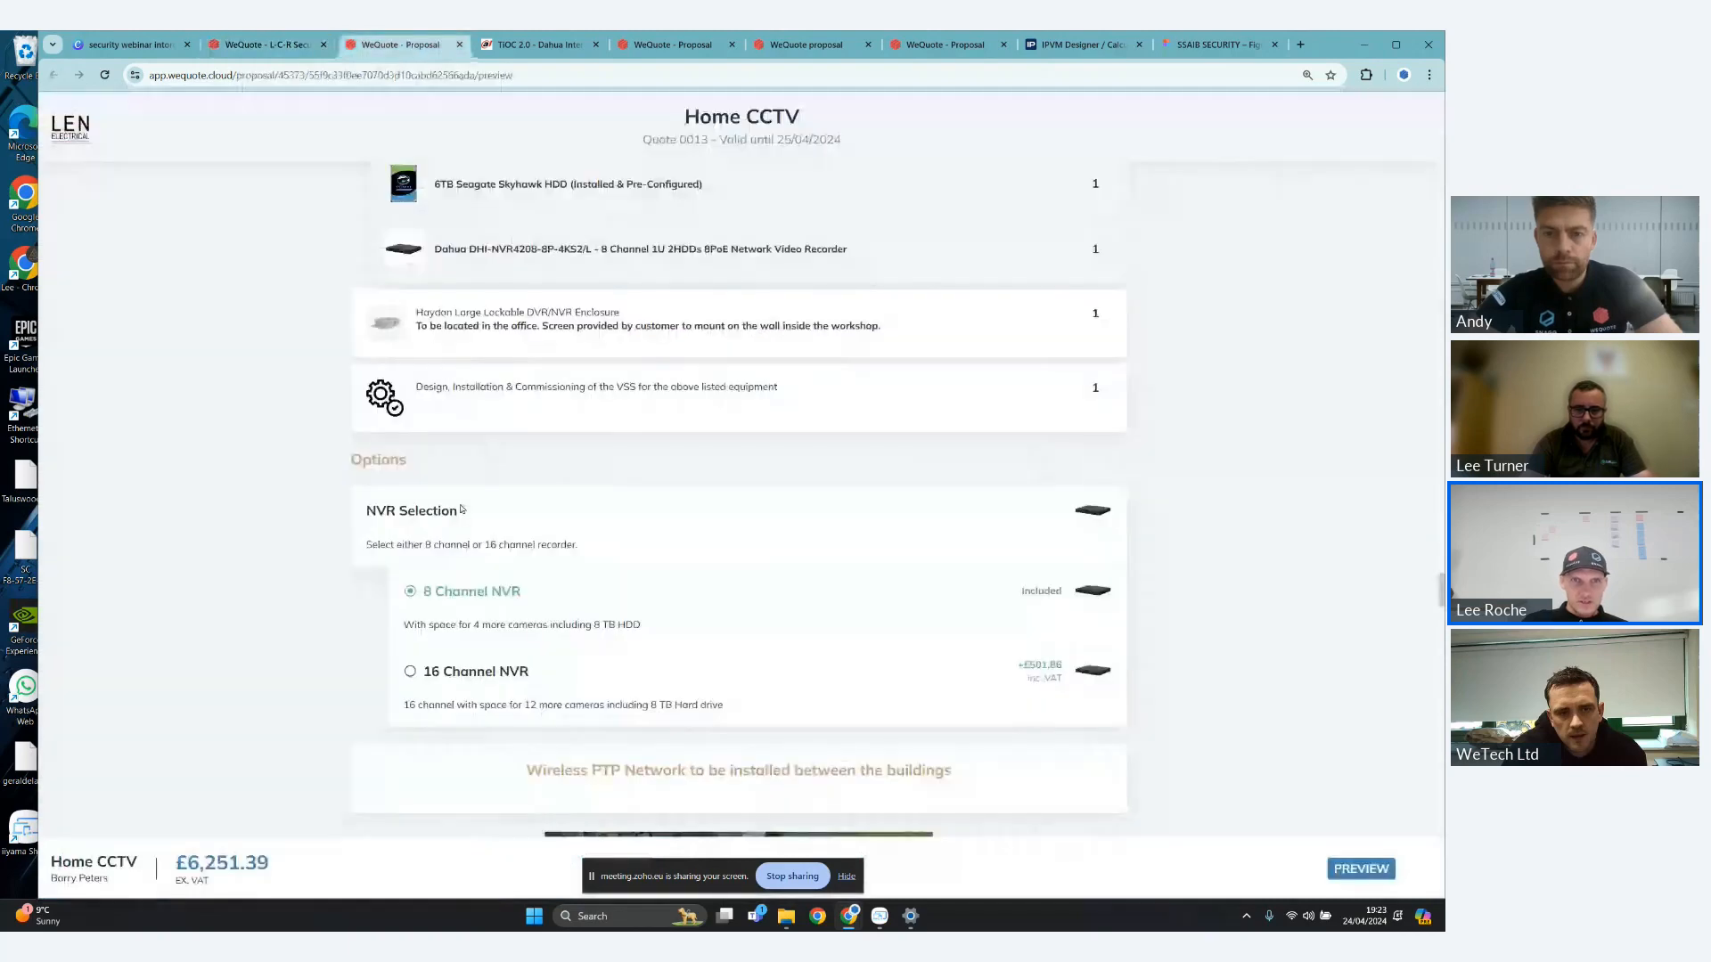
- Look over the camera items in the Home CCTV web proposal and reload it to apply the edited template
{"action": "scroll", "coordinate": [490, 499], "scroll_direction": "up", "scroll_amount": 10}
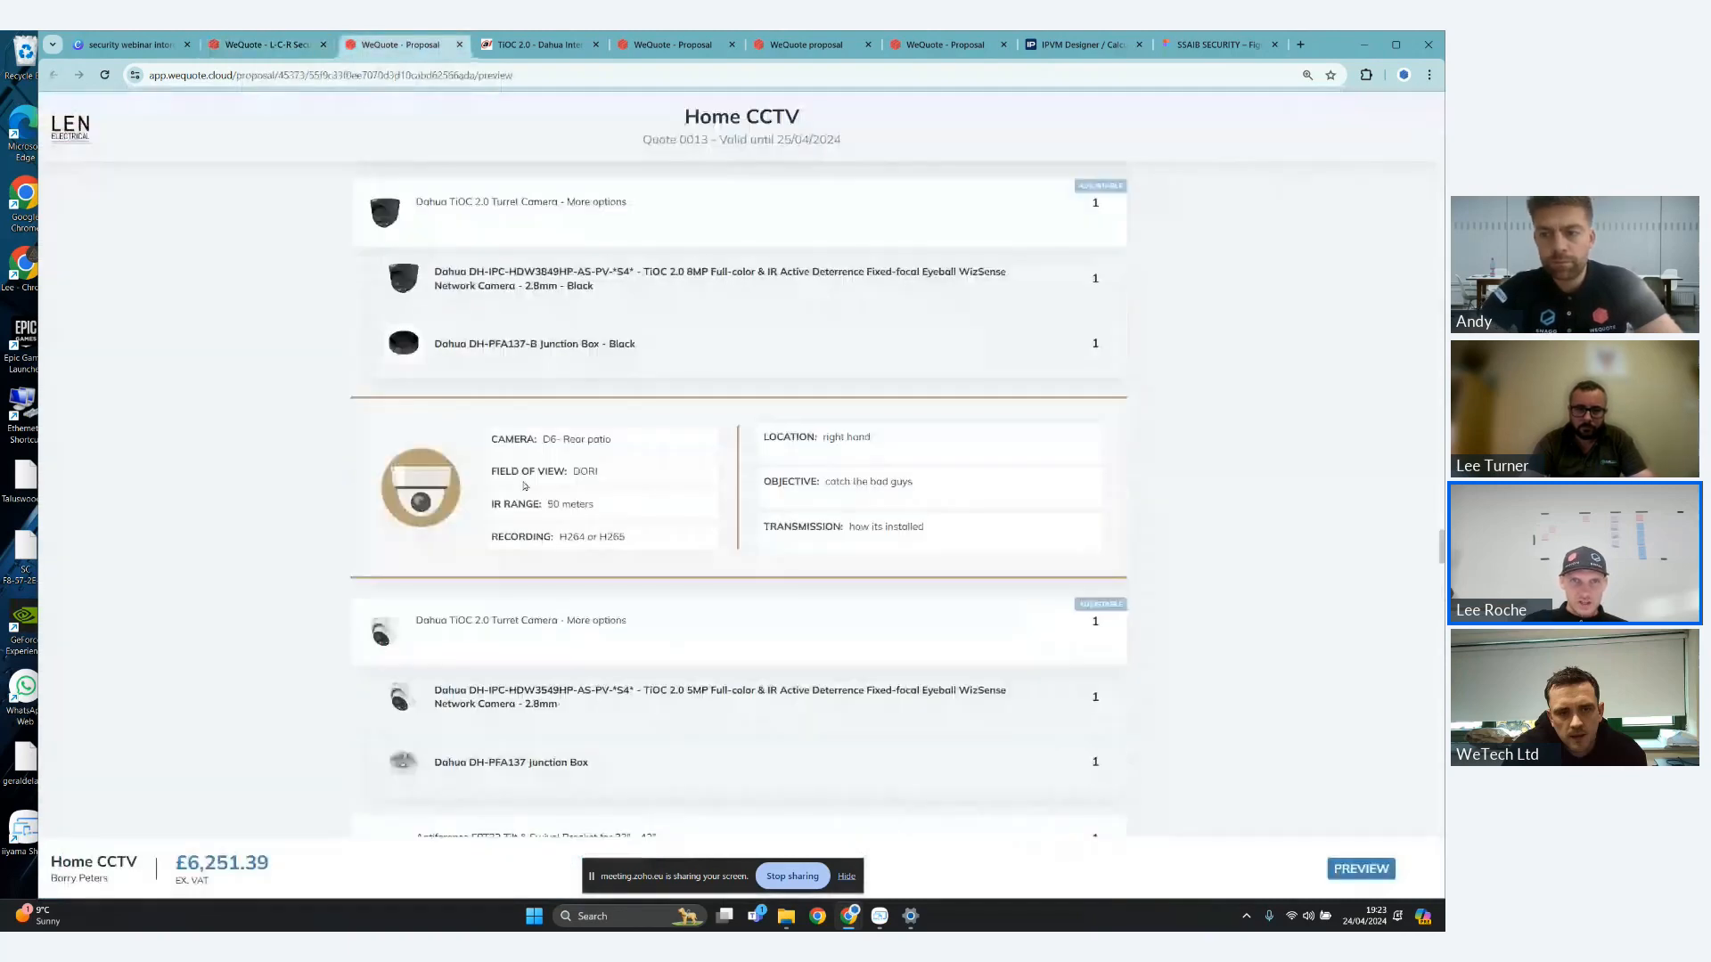
{"action": "scroll", "coordinate": [524, 486], "scroll_direction": "up", "scroll_amount": 1}
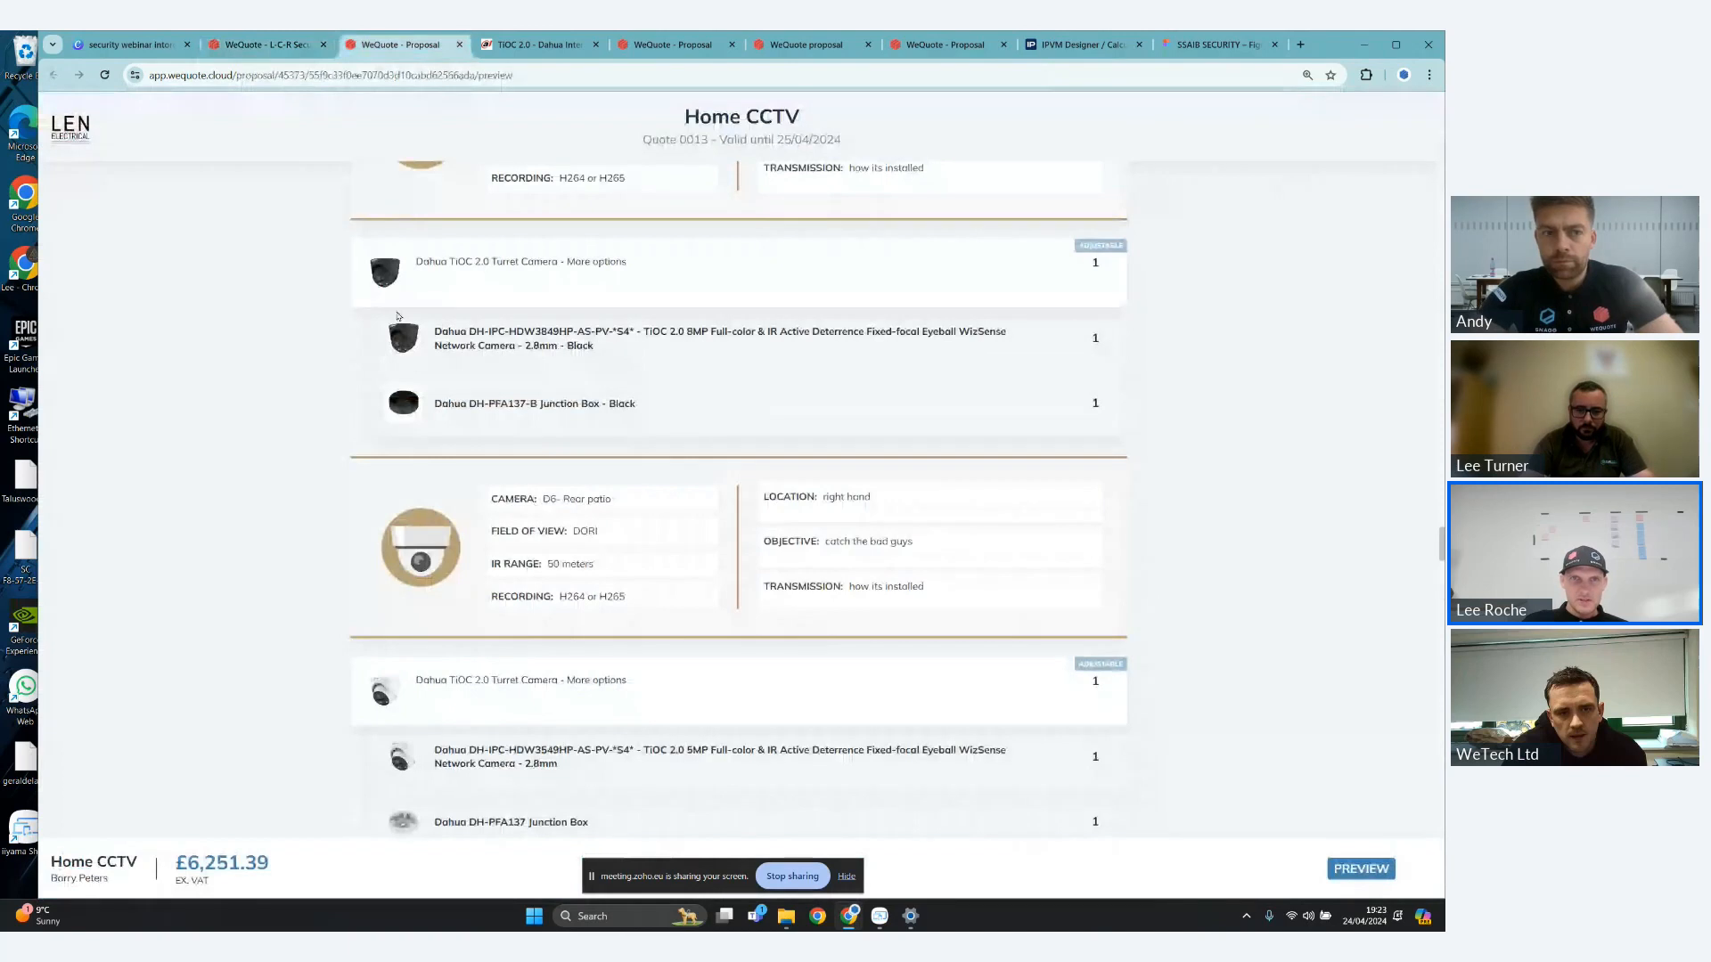
{"action": "scroll", "coordinate": [606, 356], "scroll_direction": "up", "scroll_amount": 1}
{"action": "scroll", "coordinate": [802, 374], "scroll_direction": "up", "scroll_amount": 5}
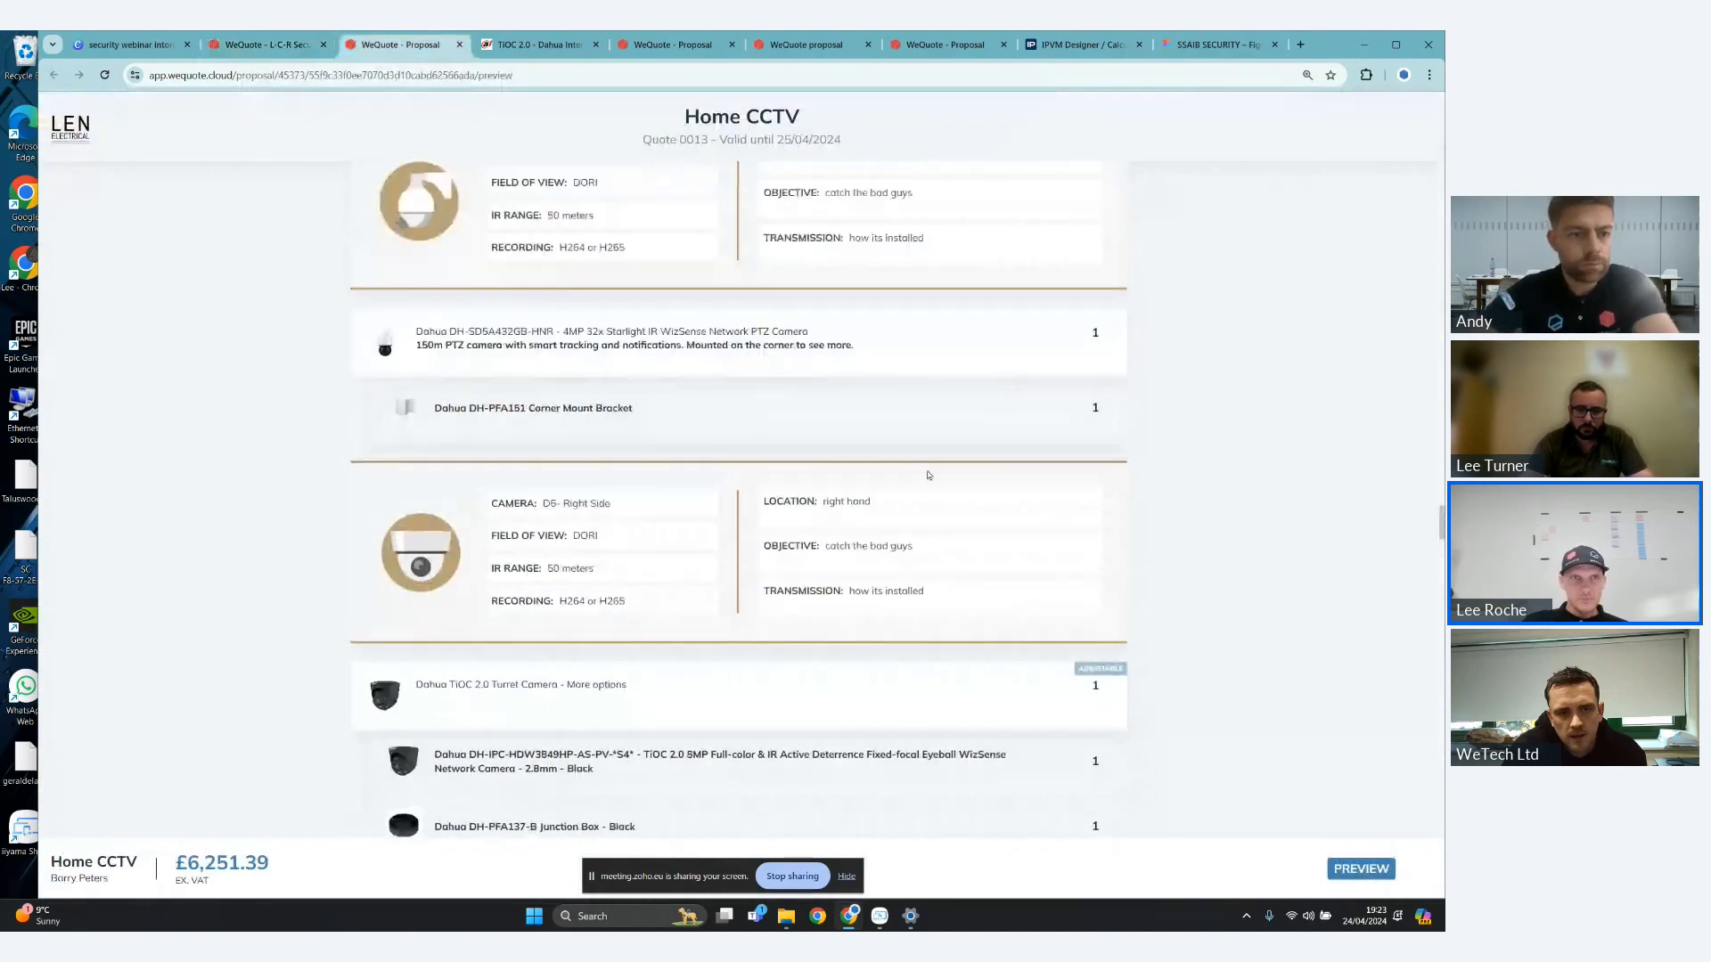
{"action": "scroll", "coordinate": [928, 475], "scroll_direction": "down", "scroll_amount": 2}
{"action": "left_click", "coordinate": [105, 76]}
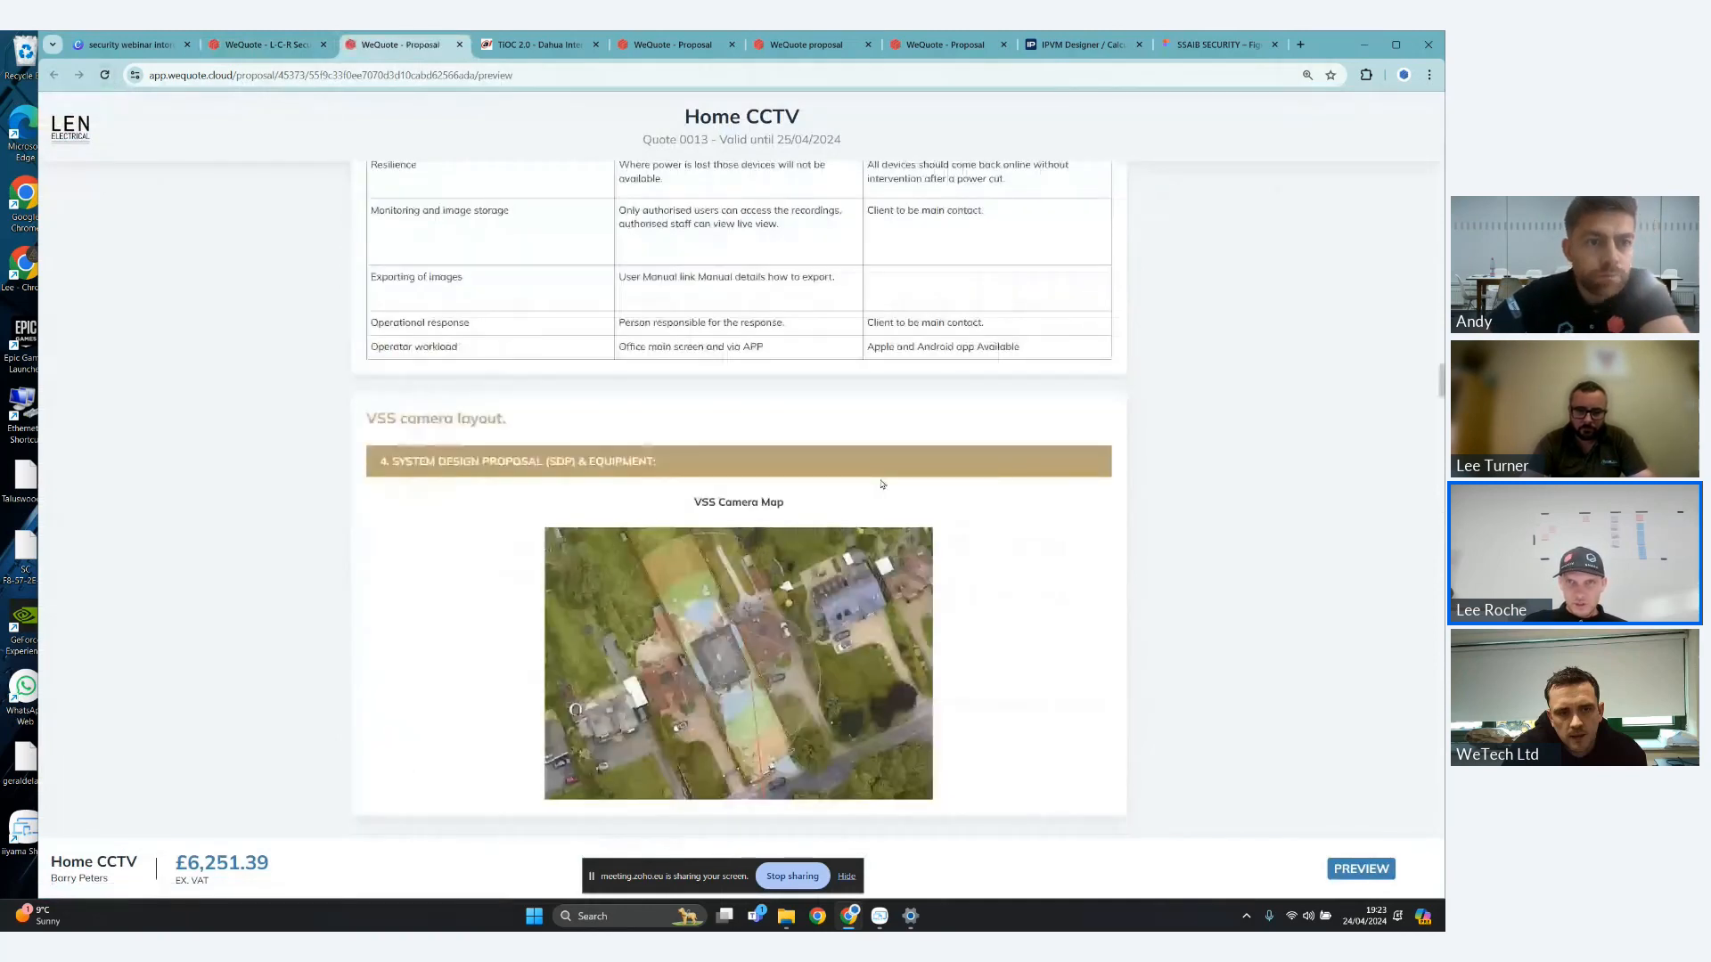
- Review the item prices, accessory prices and net totals of each camera area, down to the NVR Selection options
{"action": "scroll", "coordinate": [885, 481], "scroll_direction": "down", "scroll_amount": 15}
{"action": "scroll", "coordinate": [887, 479], "scroll_direction": "down", "scroll_amount": 1}
{"action": "left_click_drag", "start_coordinate": [1068, 374], "coordinate": [1092, 375]}
{"action": "scroll", "coordinate": [1096, 541], "scroll_direction": "down", "scroll_amount": 2}
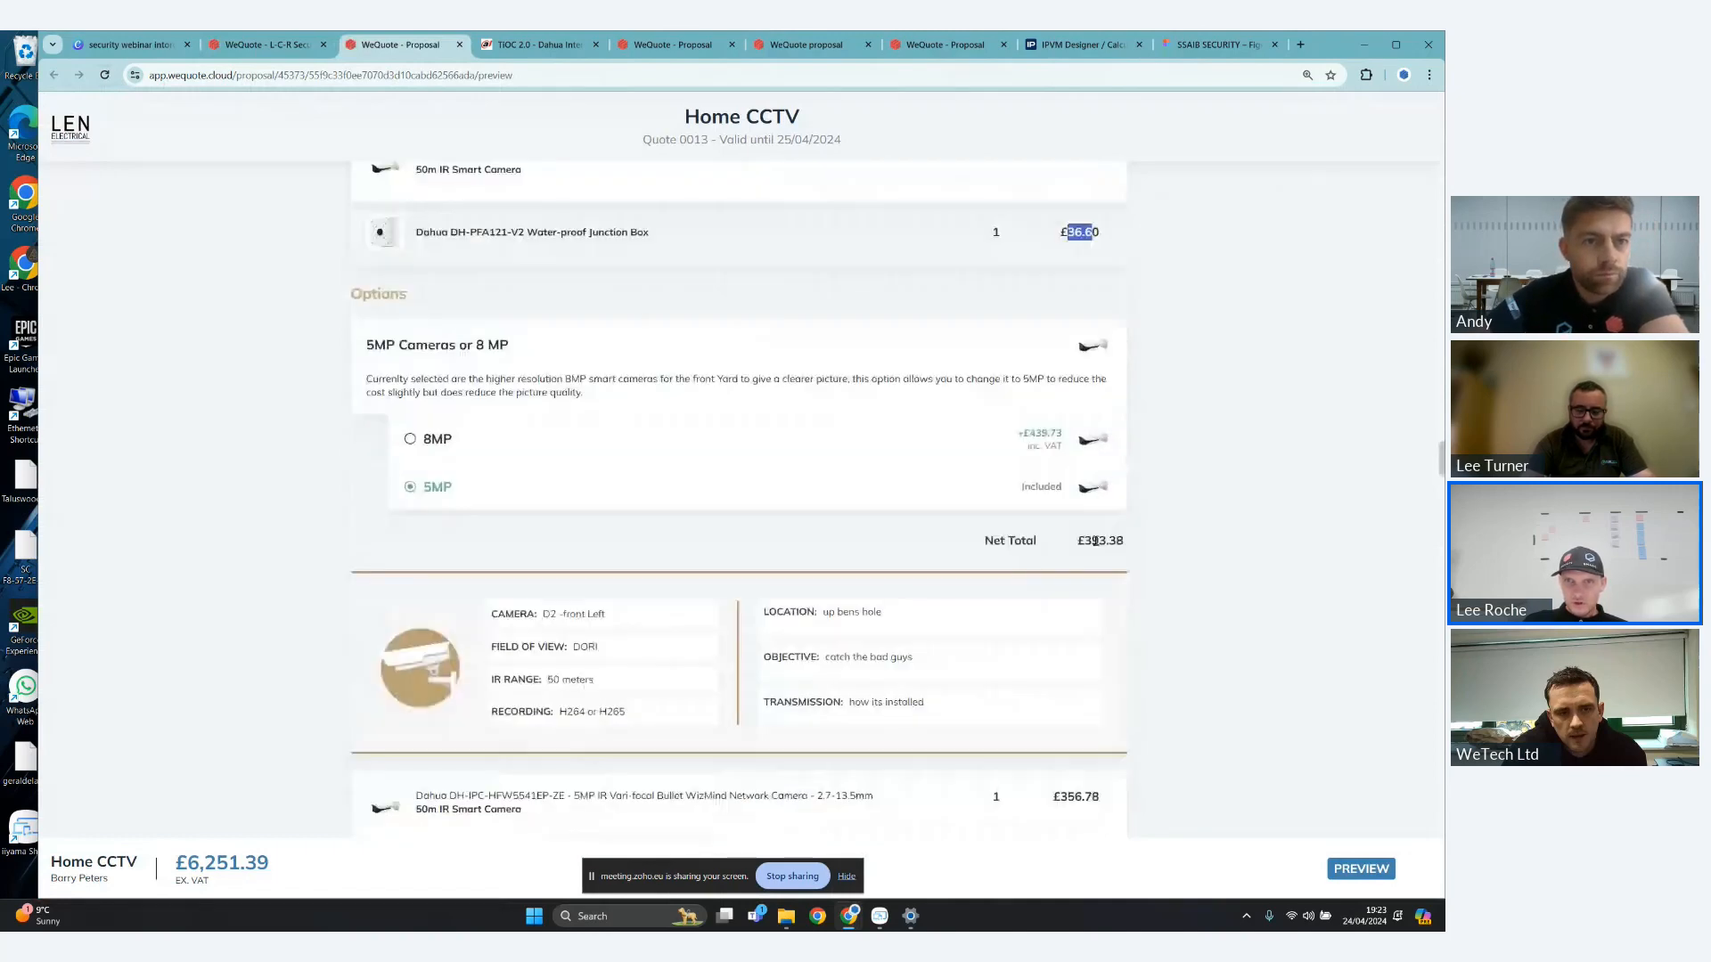
{"action": "scroll", "coordinate": [1095, 541], "scroll_direction": "down", "scroll_amount": 8}
{"action": "scroll", "coordinate": [1059, 543], "scroll_direction": "down", "scroll_amount": 4}
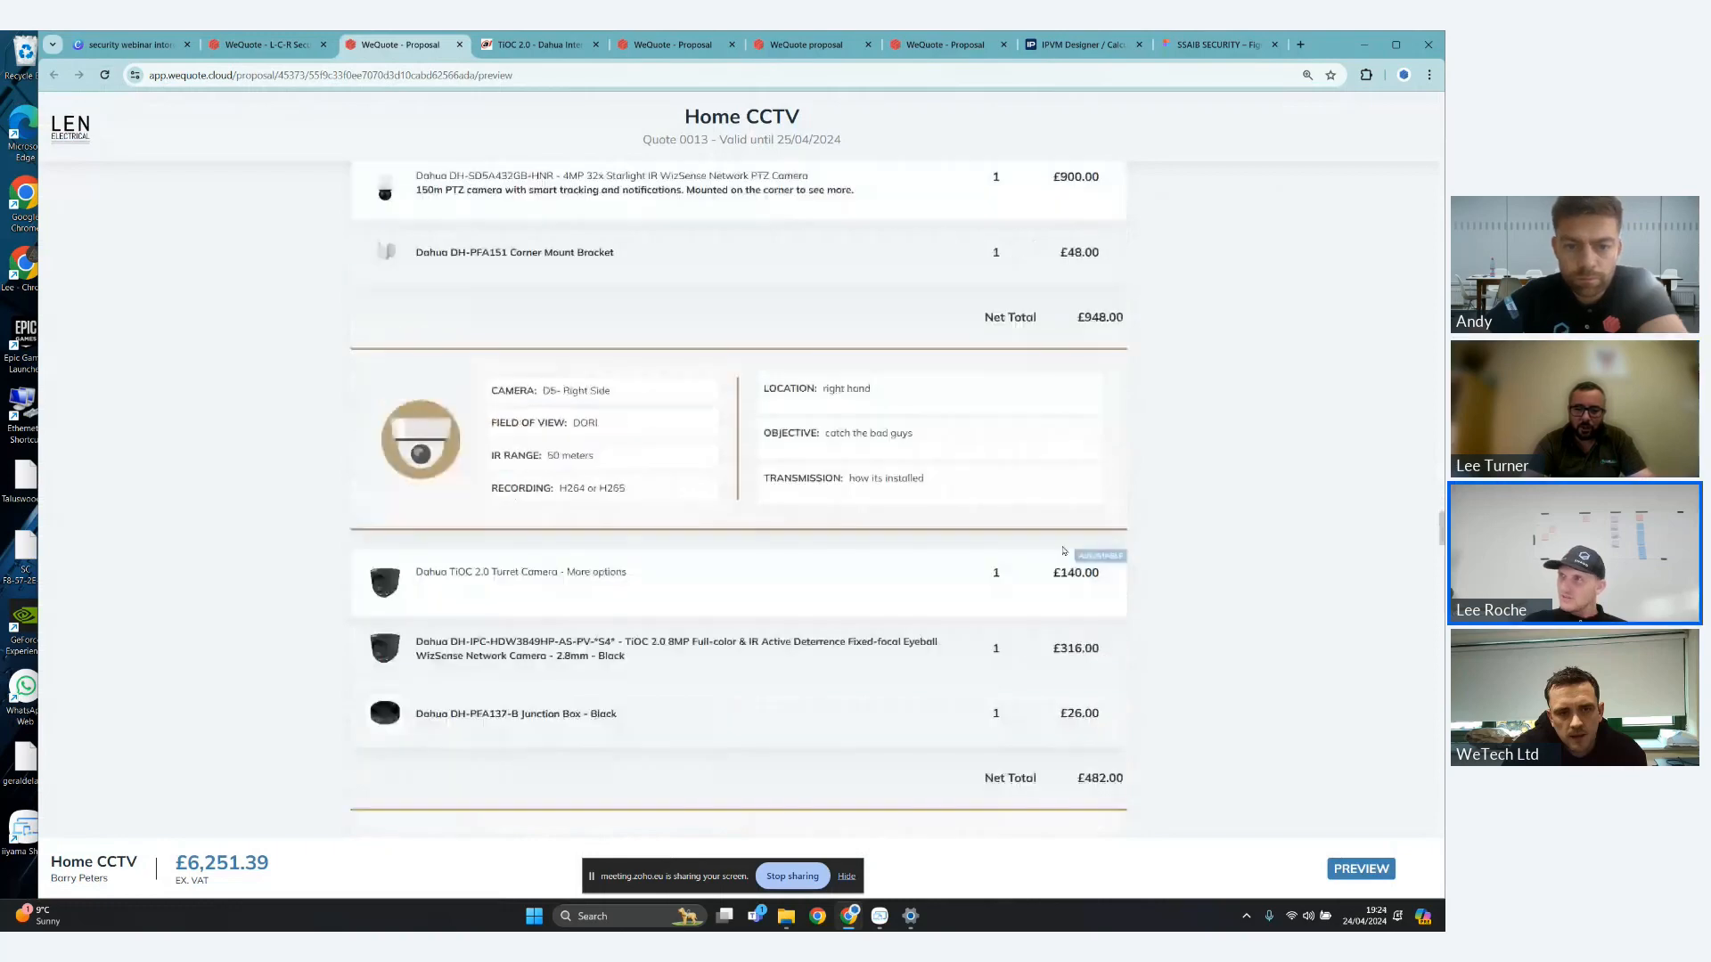
{"action": "scroll", "coordinate": [1064, 551], "scroll_direction": "down", "scroll_amount": 1}
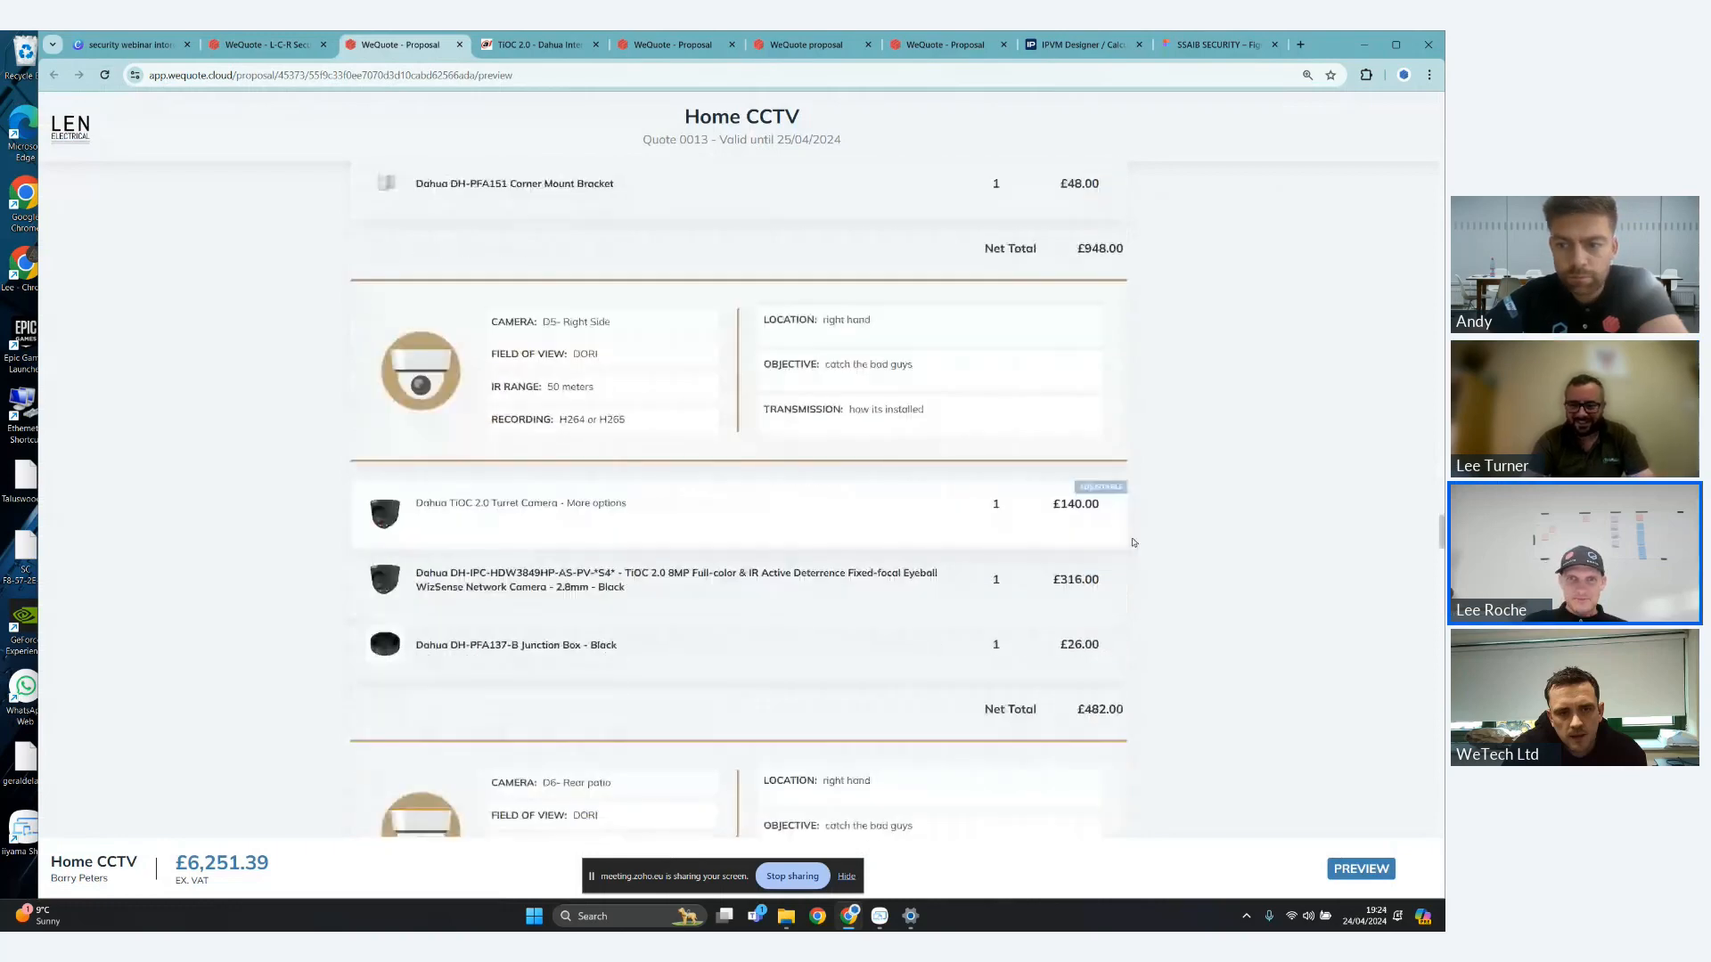
{"action": "scroll", "coordinate": [1111, 499], "scroll_direction": "down", "scroll_amount": 4}
{"action": "scroll", "coordinate": [1105, 499], "scroll_direction": "down", "scroll_amount": 8}
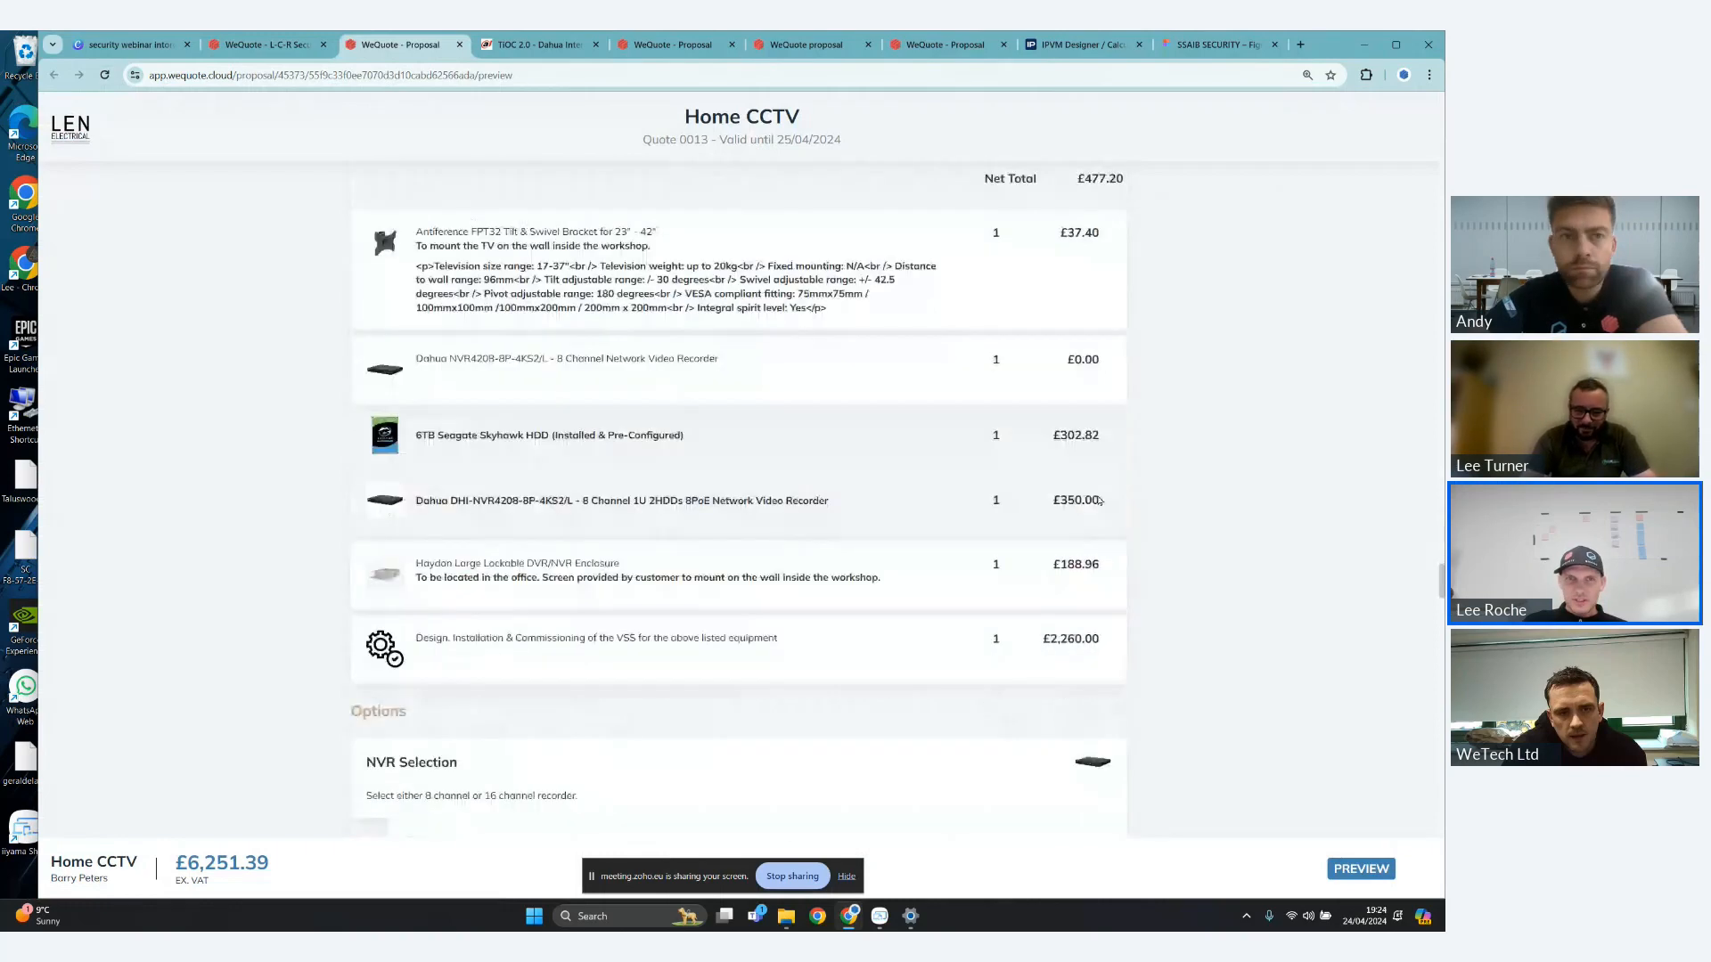
{"action": "scroll", "coordinate": [1100, 501], "scroll_direction": "down", "scroll_amount": 3}
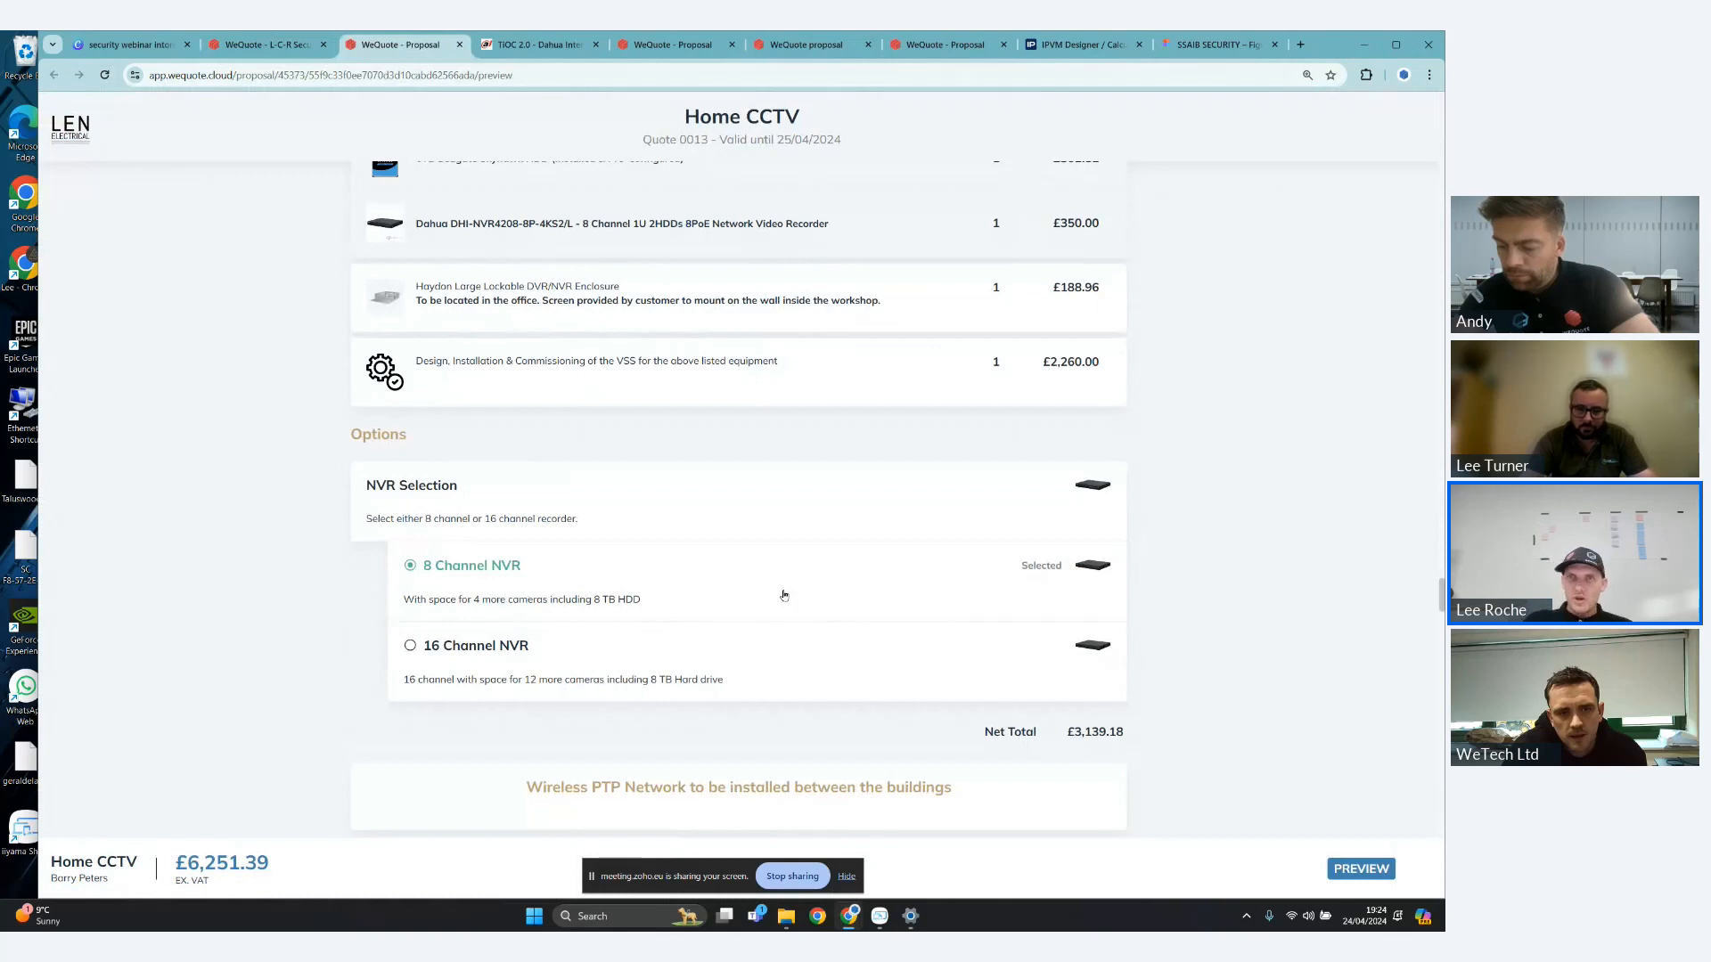
{"action": "scroll", "coordinate": [1028, 334], "scroll_direction": "up", "scroll_amount": 2}
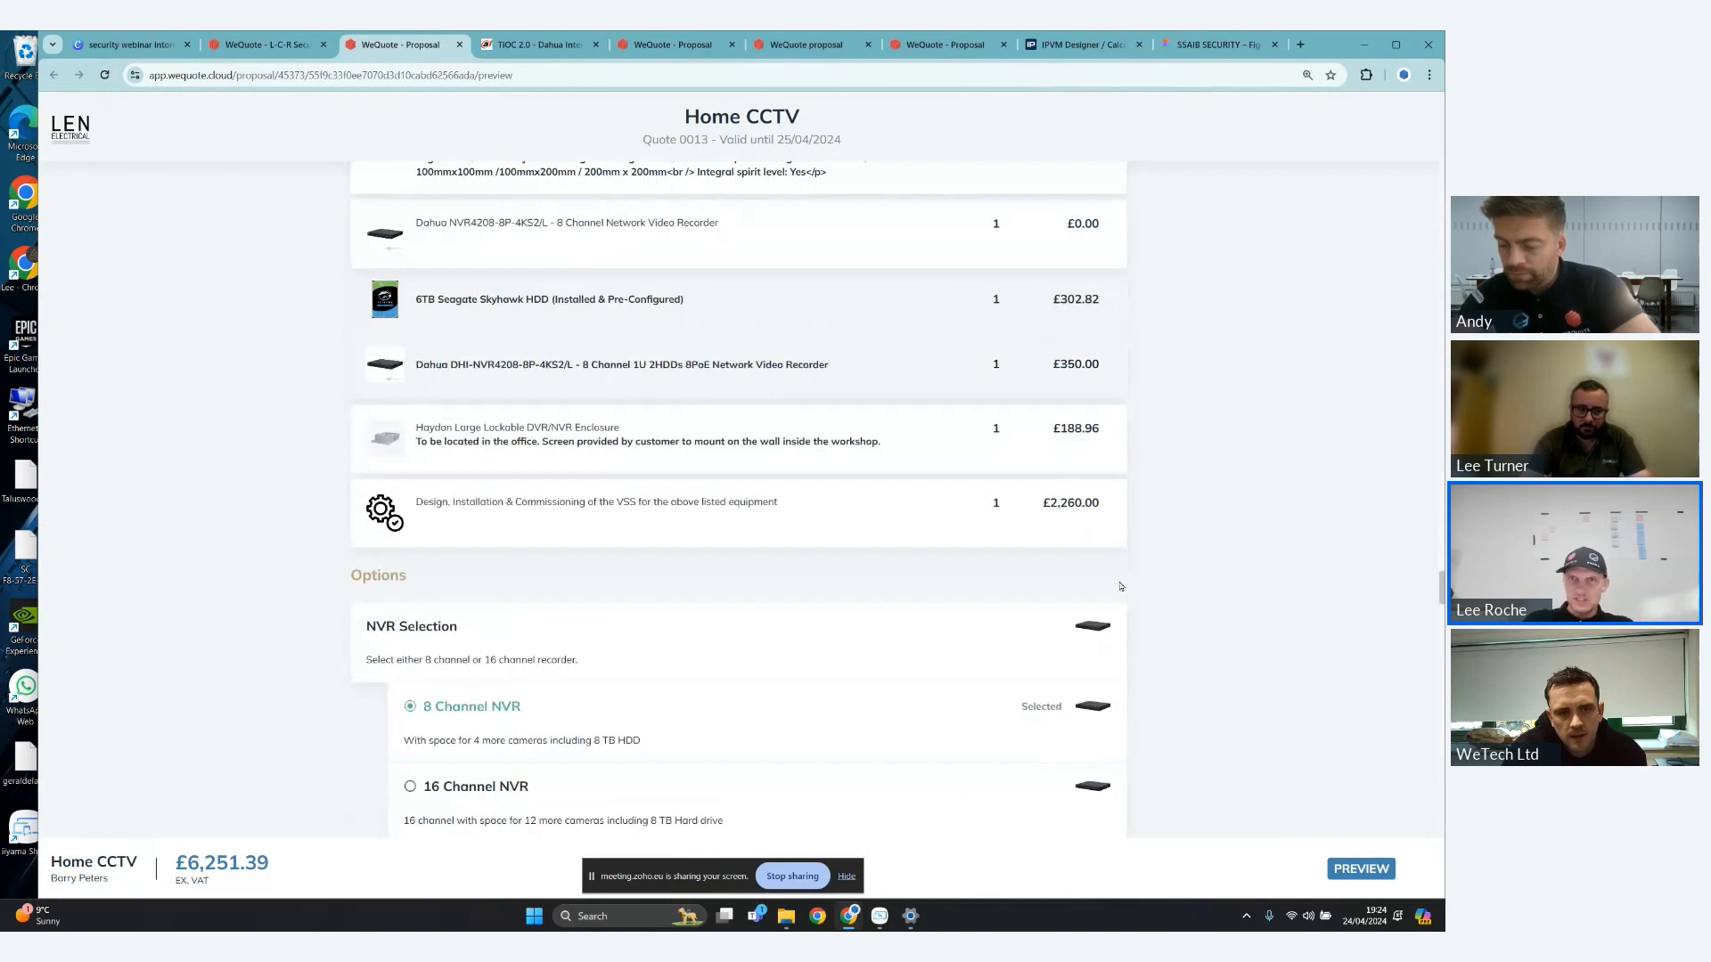
{"action": "scroll", "coordinate": [1000, 543], "scroll_direction": "down", "scroll_amount": 1}
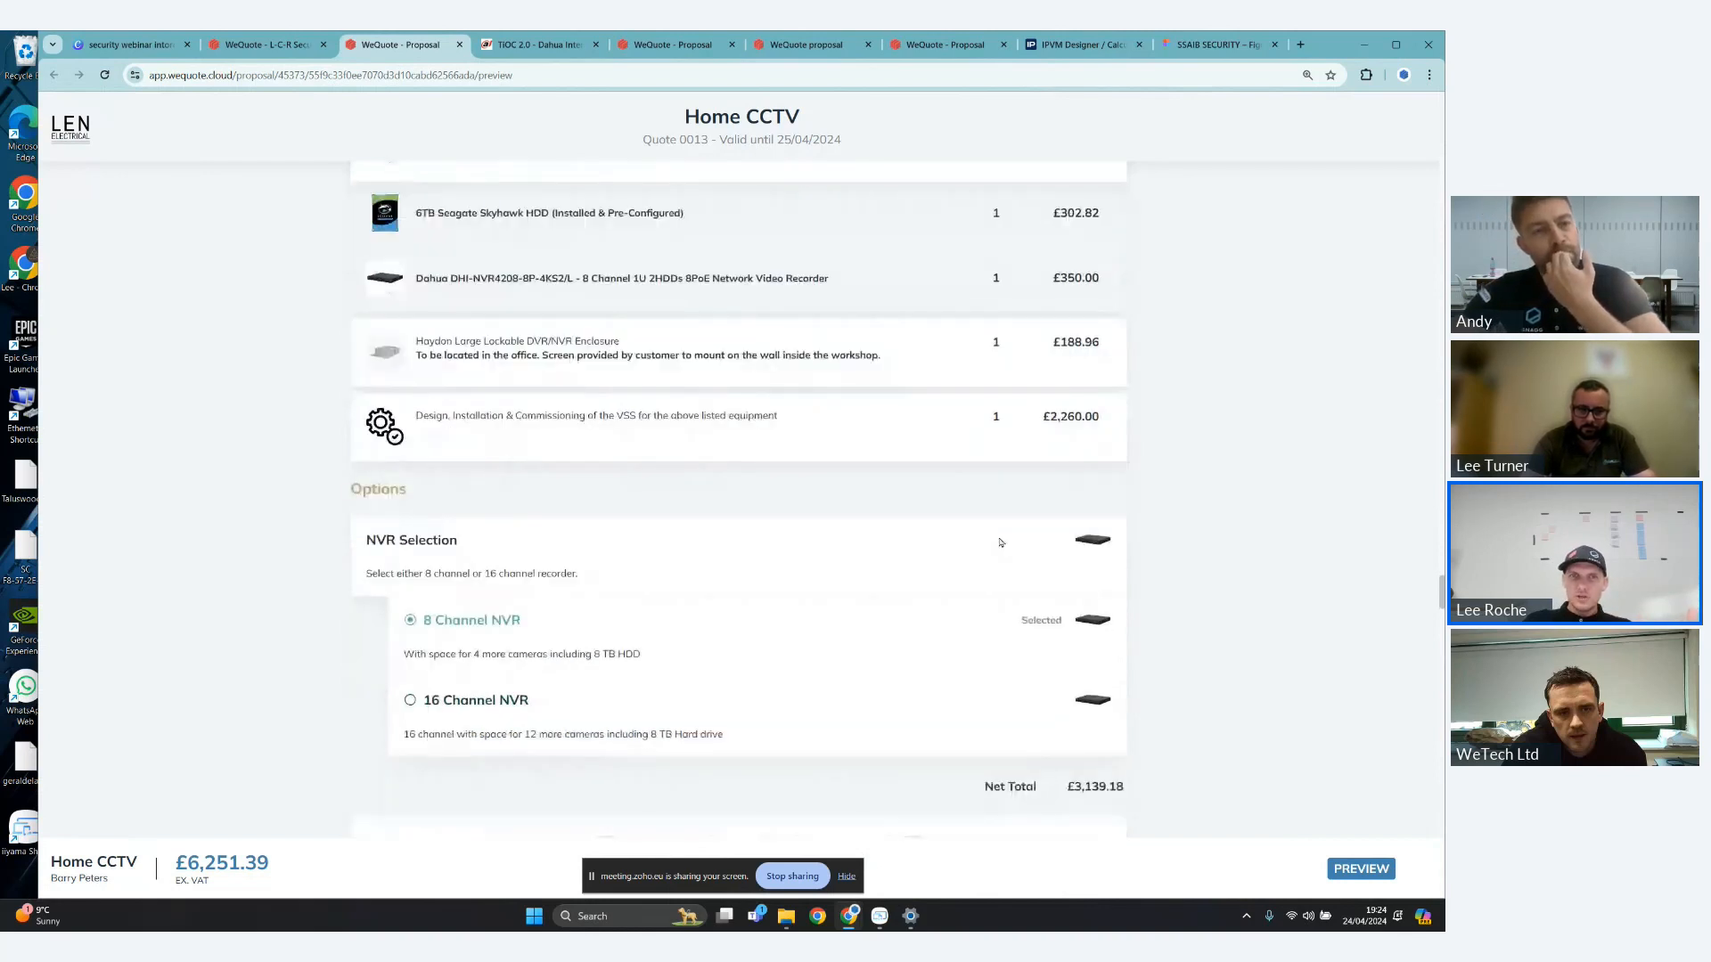
- Examine the Cost section of the proposal and highlight the overall ex. VAT price in the summary bar
{"action": "scroll", "coordinate": [1000, 542], "scroll_direction": "down", "scroll_amount": 8}
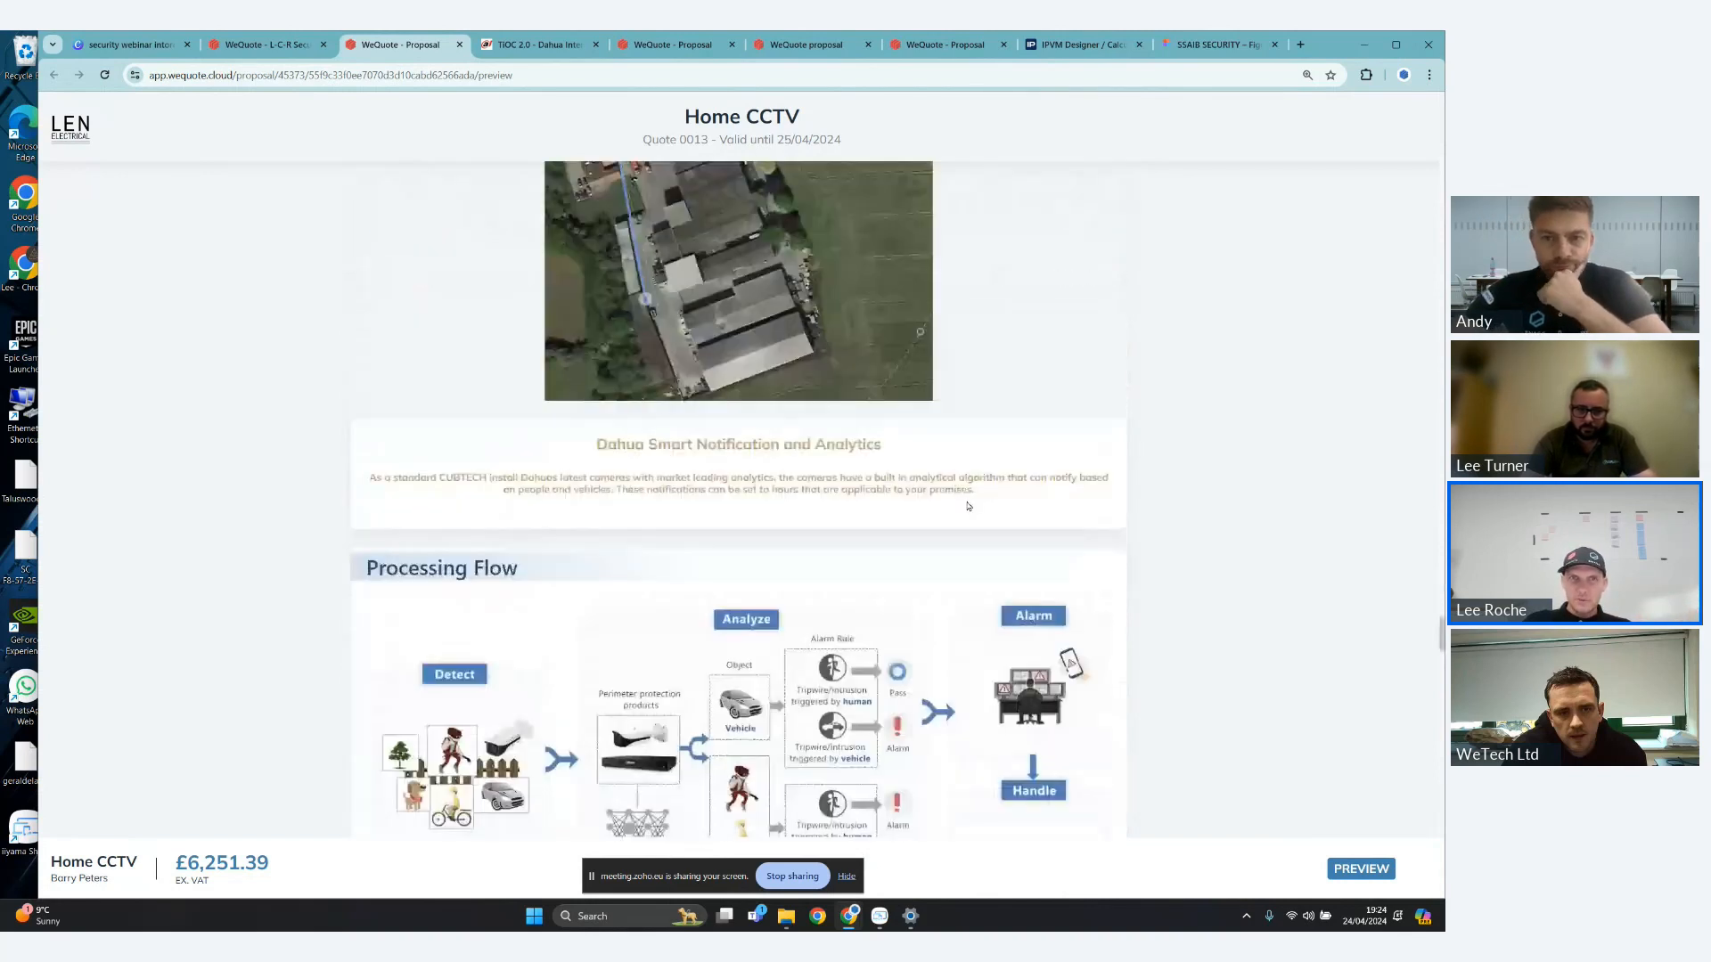
{"action": "scroll", "coordinate": [970, 510], "scroll_direction": "down", "scroll_amount": 8}
{"action": "scroll", "coordinate": [972, 518], "scroll_direction": "down", "scroll_amount": 5}
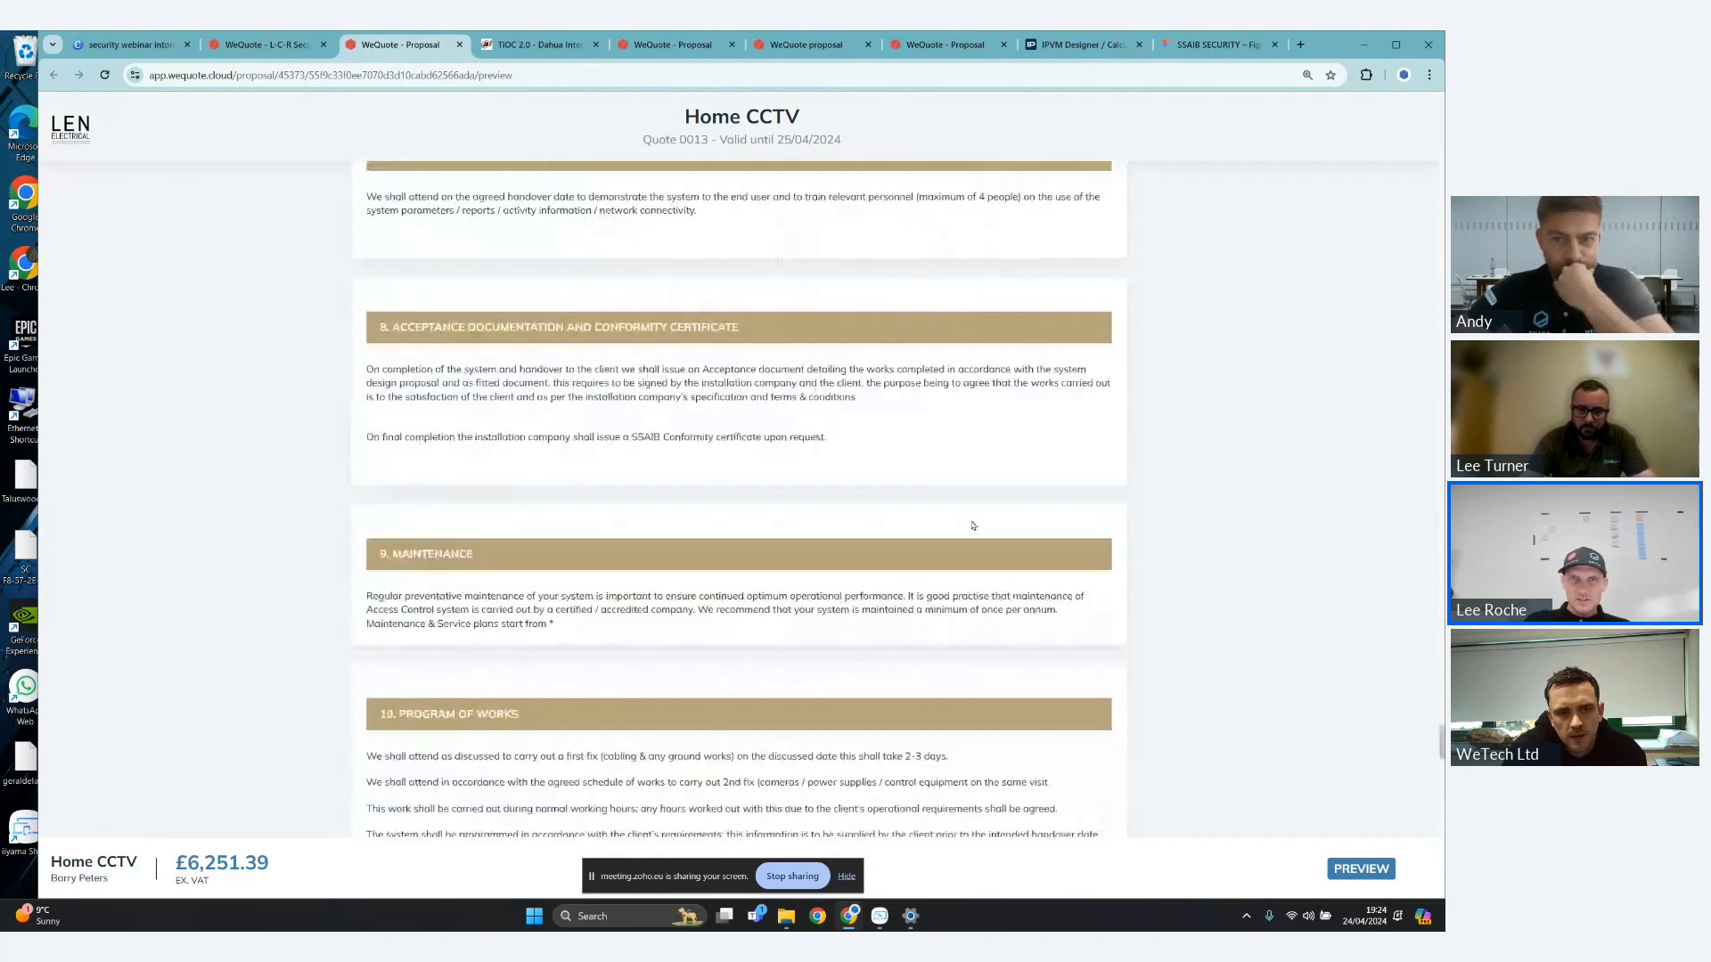
{"action": "scroll", "coordinate": [973, 526], "scroll_direction": "down", "scroll_amount": 8}
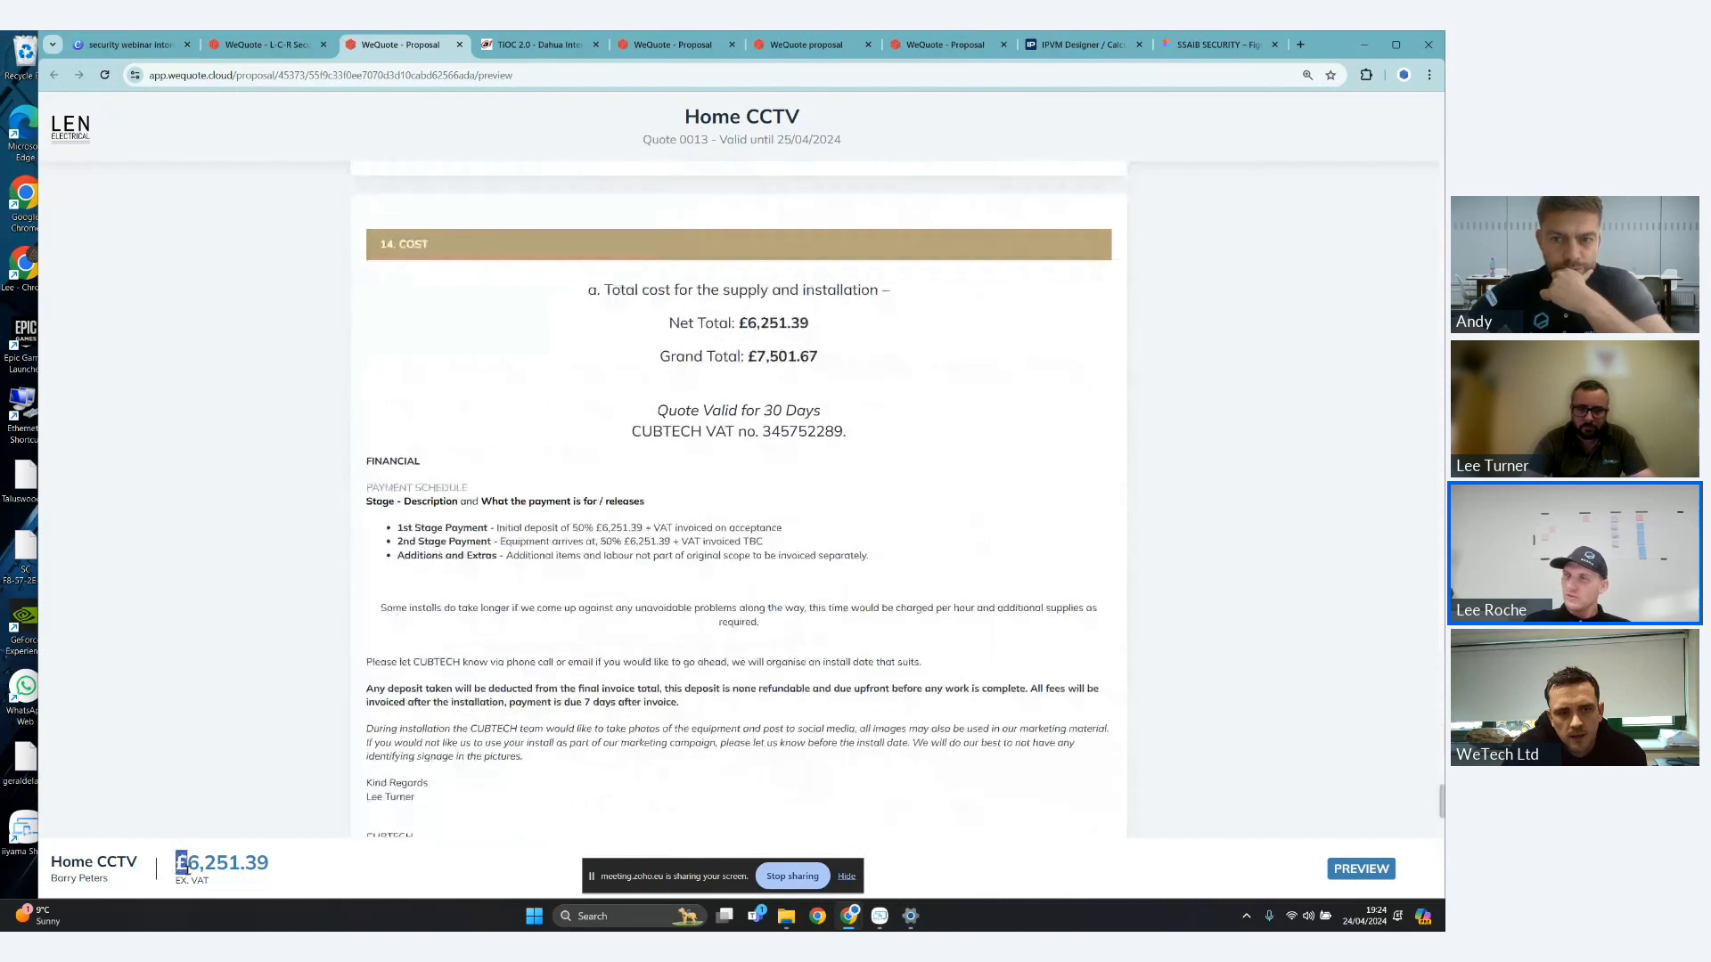
{"action": "left_click_drag", "start_coordinate": [182, 863], "coordinate": [242, 890]}
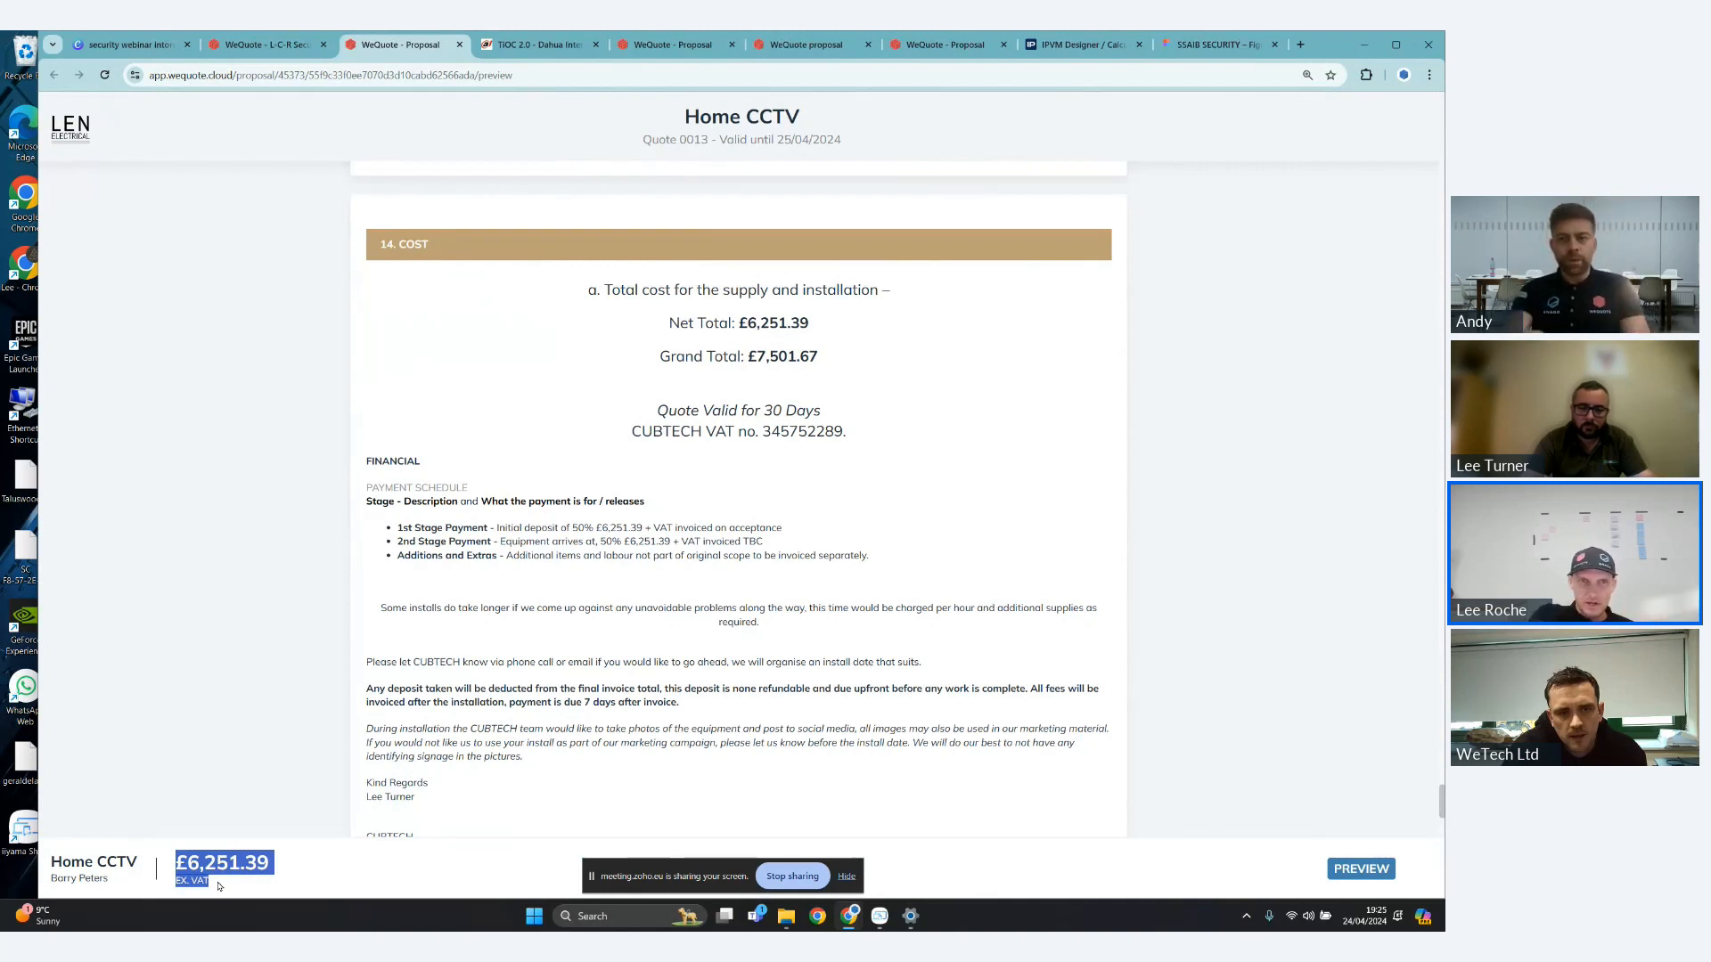
- Go back to the NVR Selection and review the Processing Flow diagram and the field of view description table
{"action": "scroll", "coordinate": [876, 611], "scroll_direction": "up", "scroll_amount": 10}
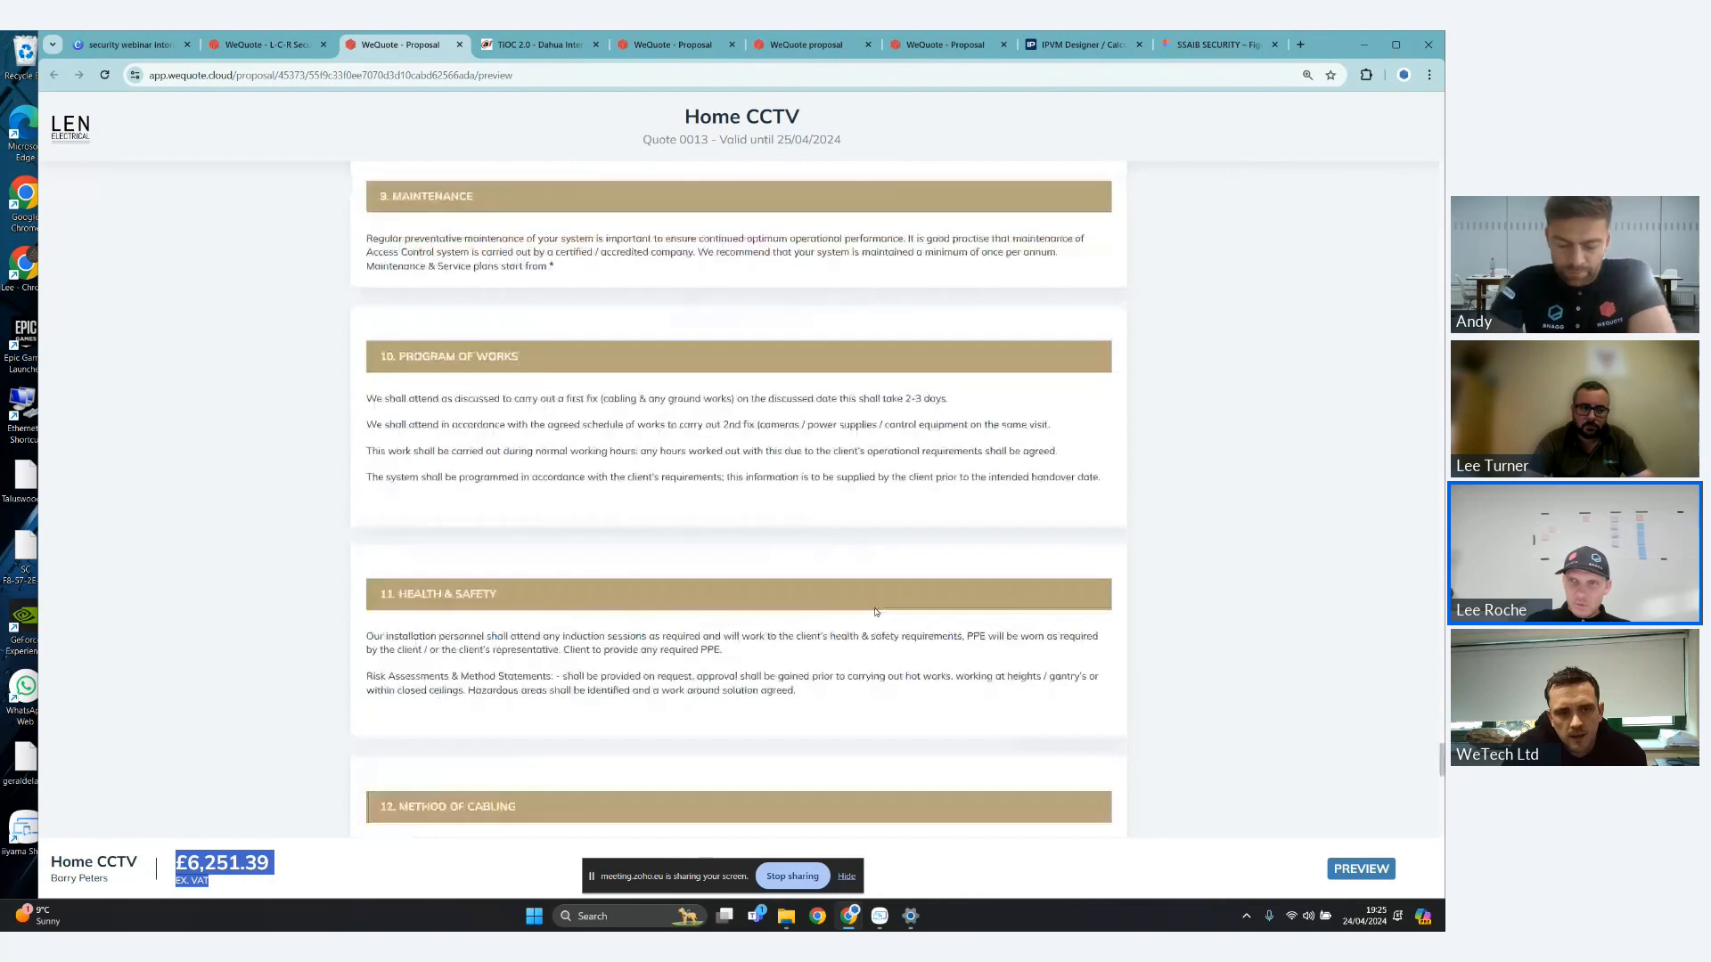
{"action": "scroll", "coordinate": [876, 611], "scroll_direction": "up", "scroll_amount": 10}
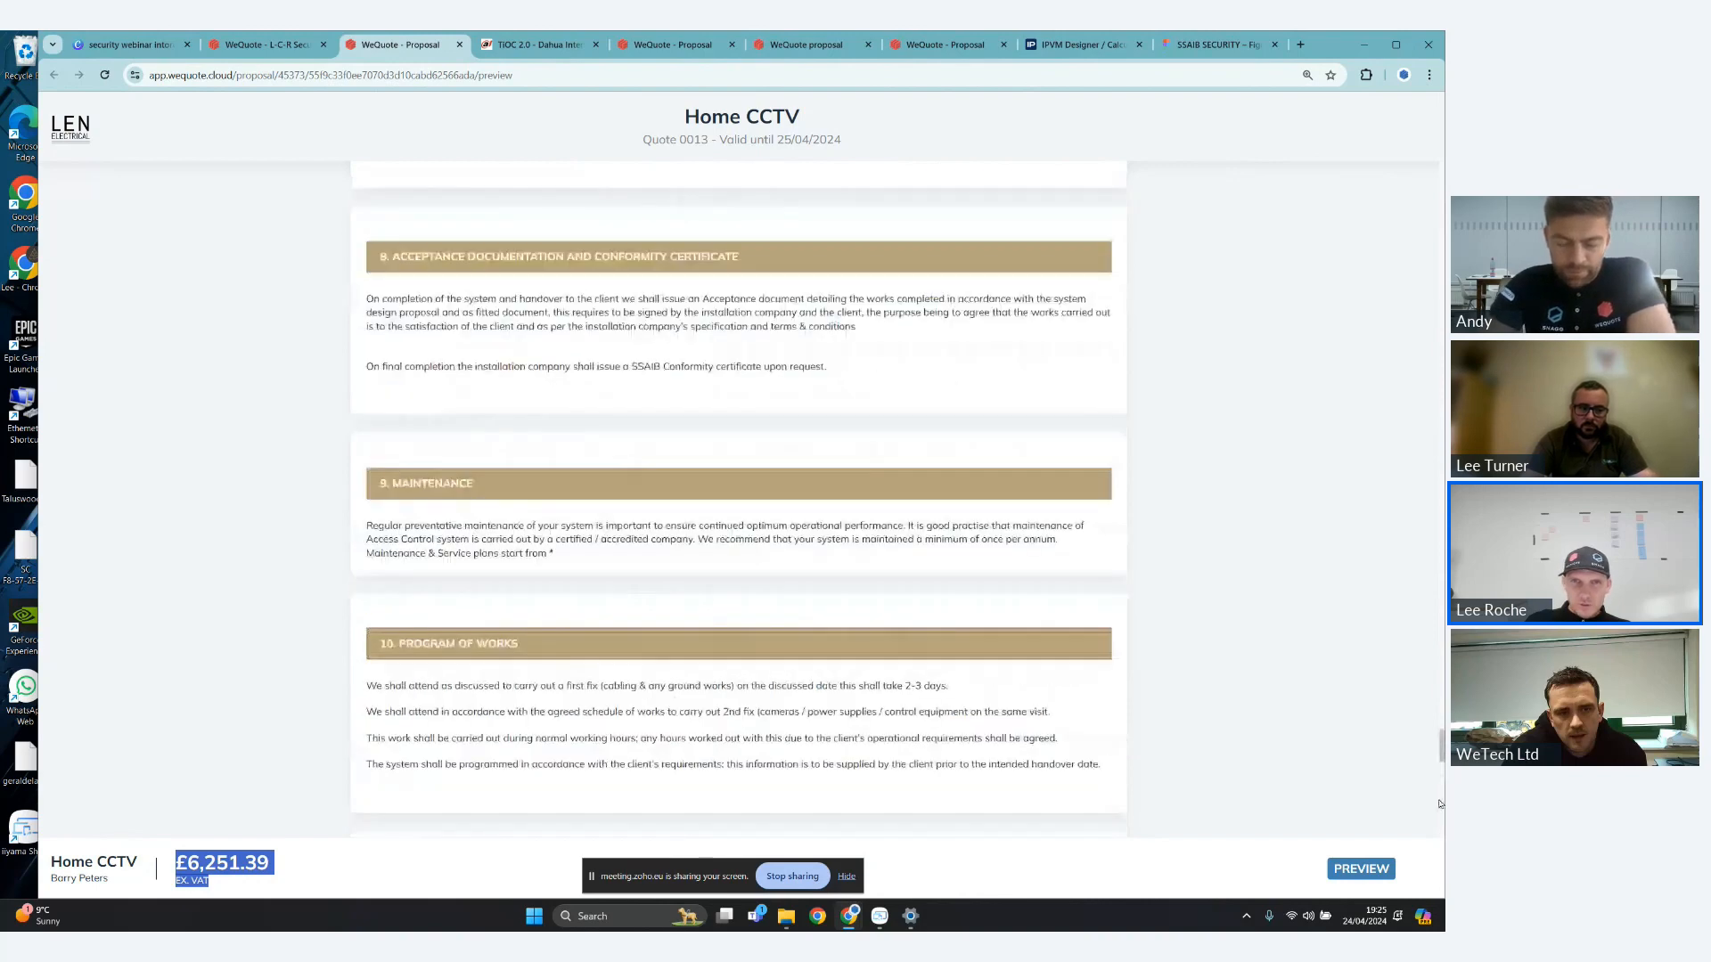
{"action": "scroll", "coordinate": [739, 499], "scroll_direction": "up", "scroll_amount": 10}
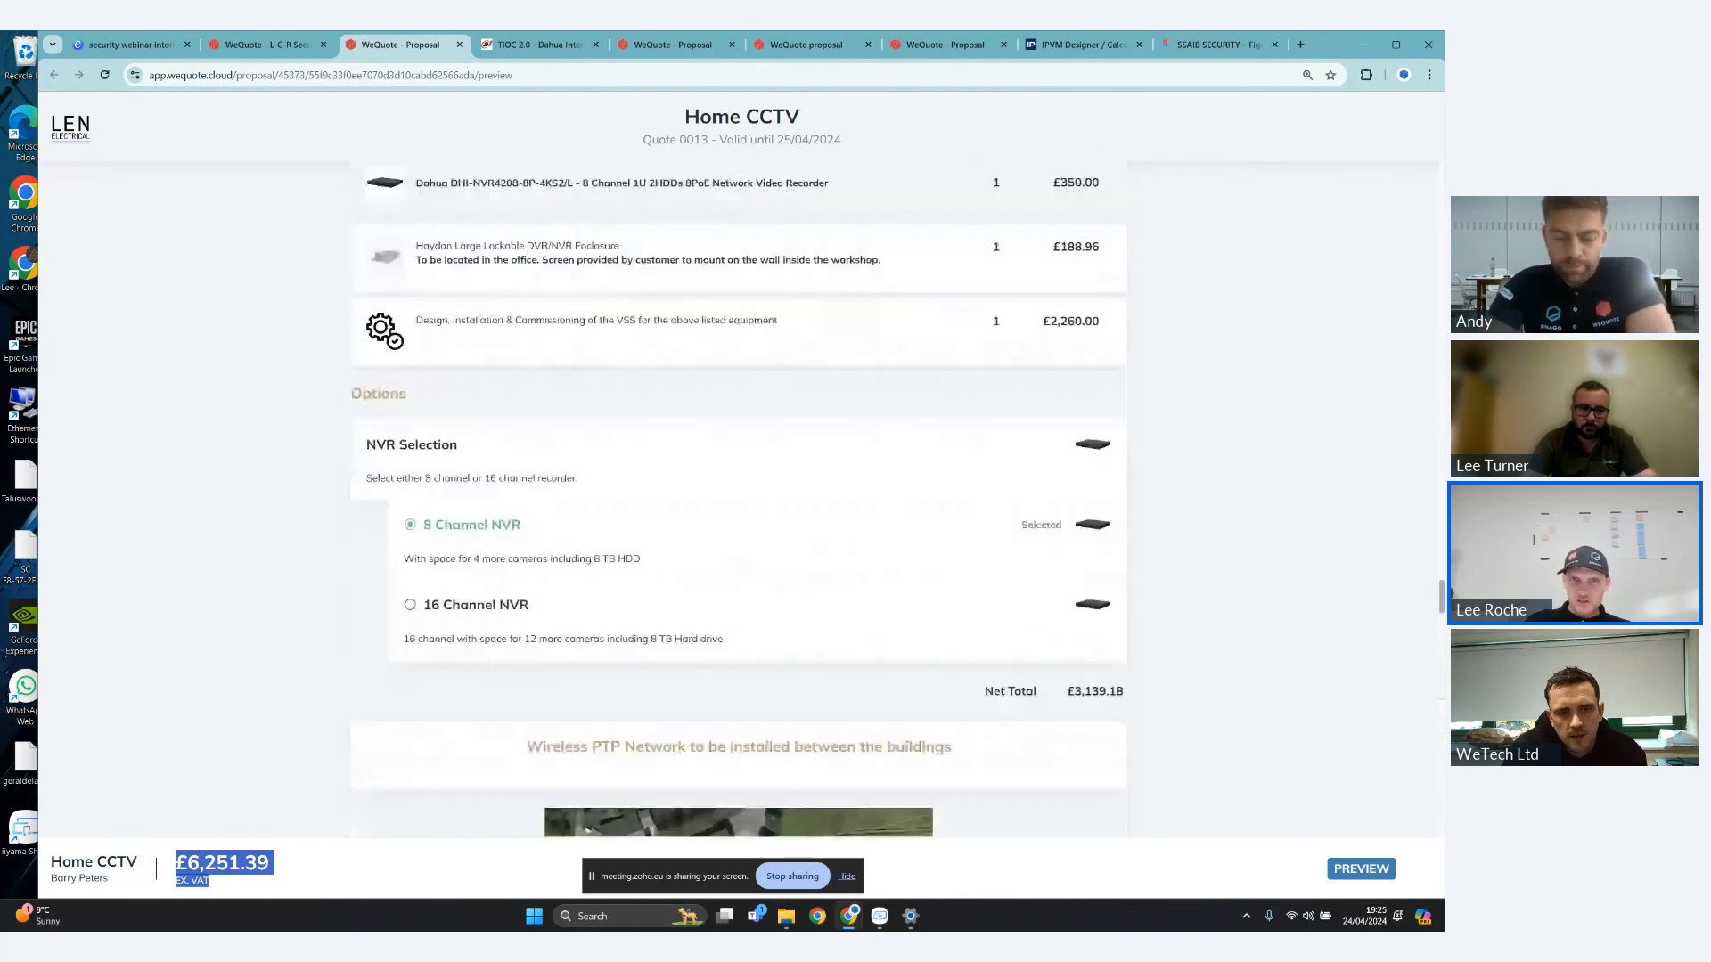
{"action": "scroll", "coordinate": [739, 499], "scroll_direction": "down", "scroll_amount": 8}
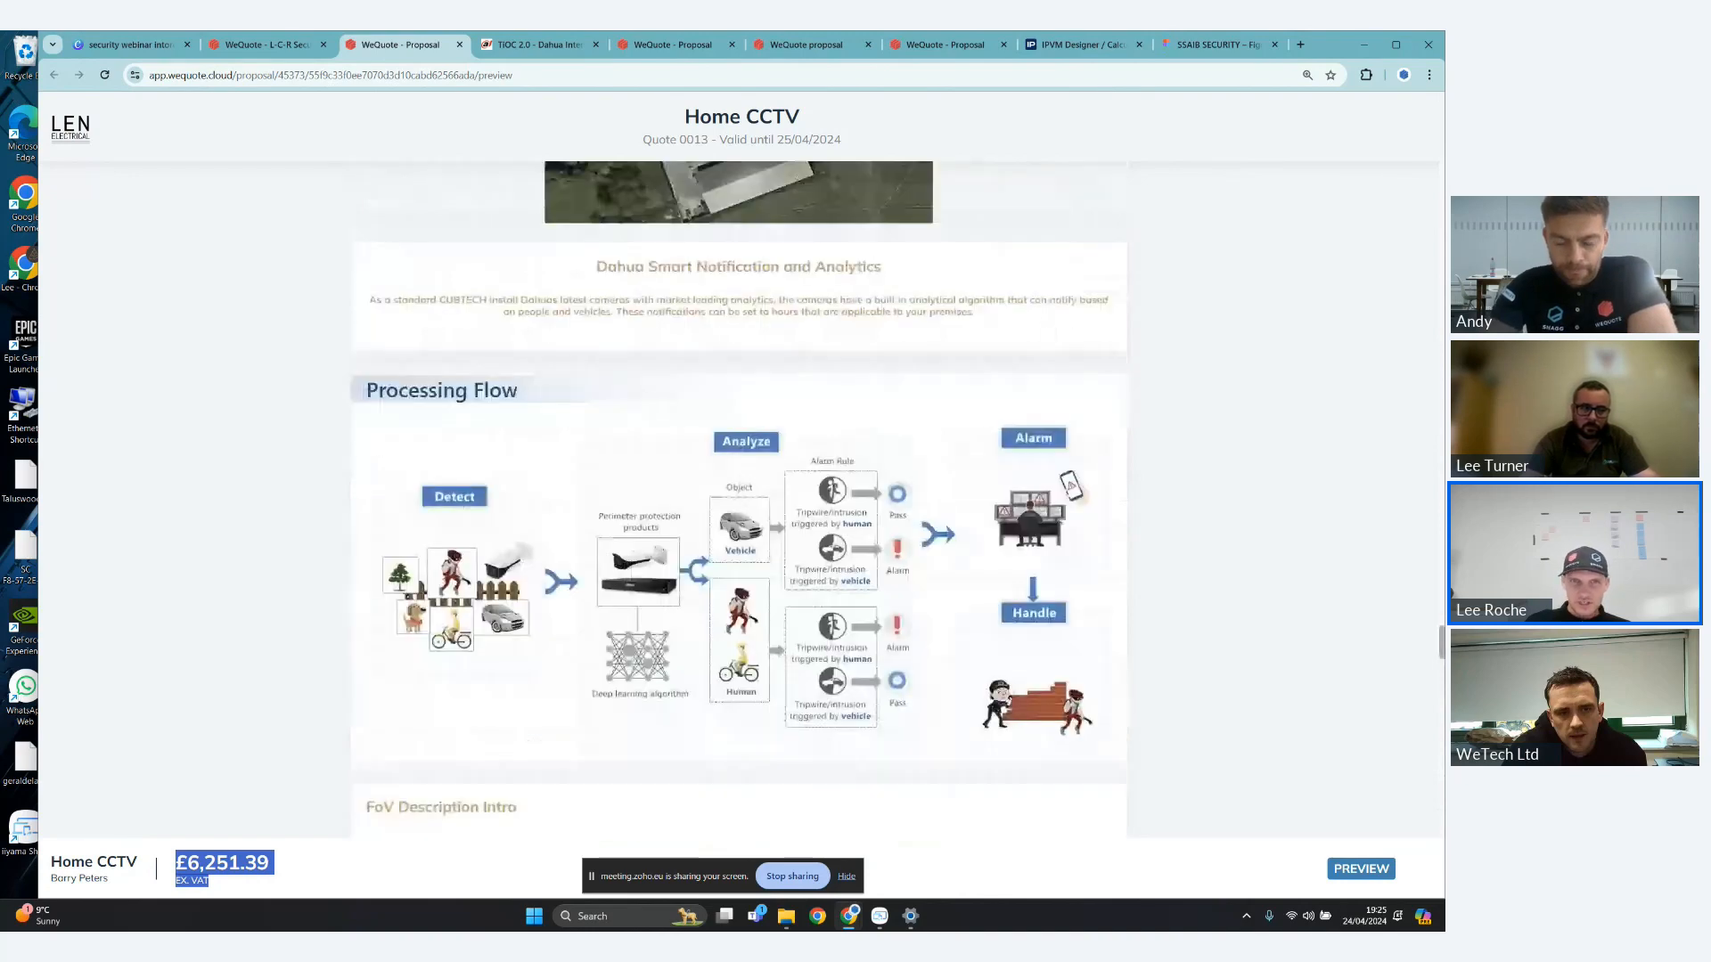
{"action": "scroll", "coordinate": [739, 499], "scroll_direction": "down", "scroll_amount": 3}
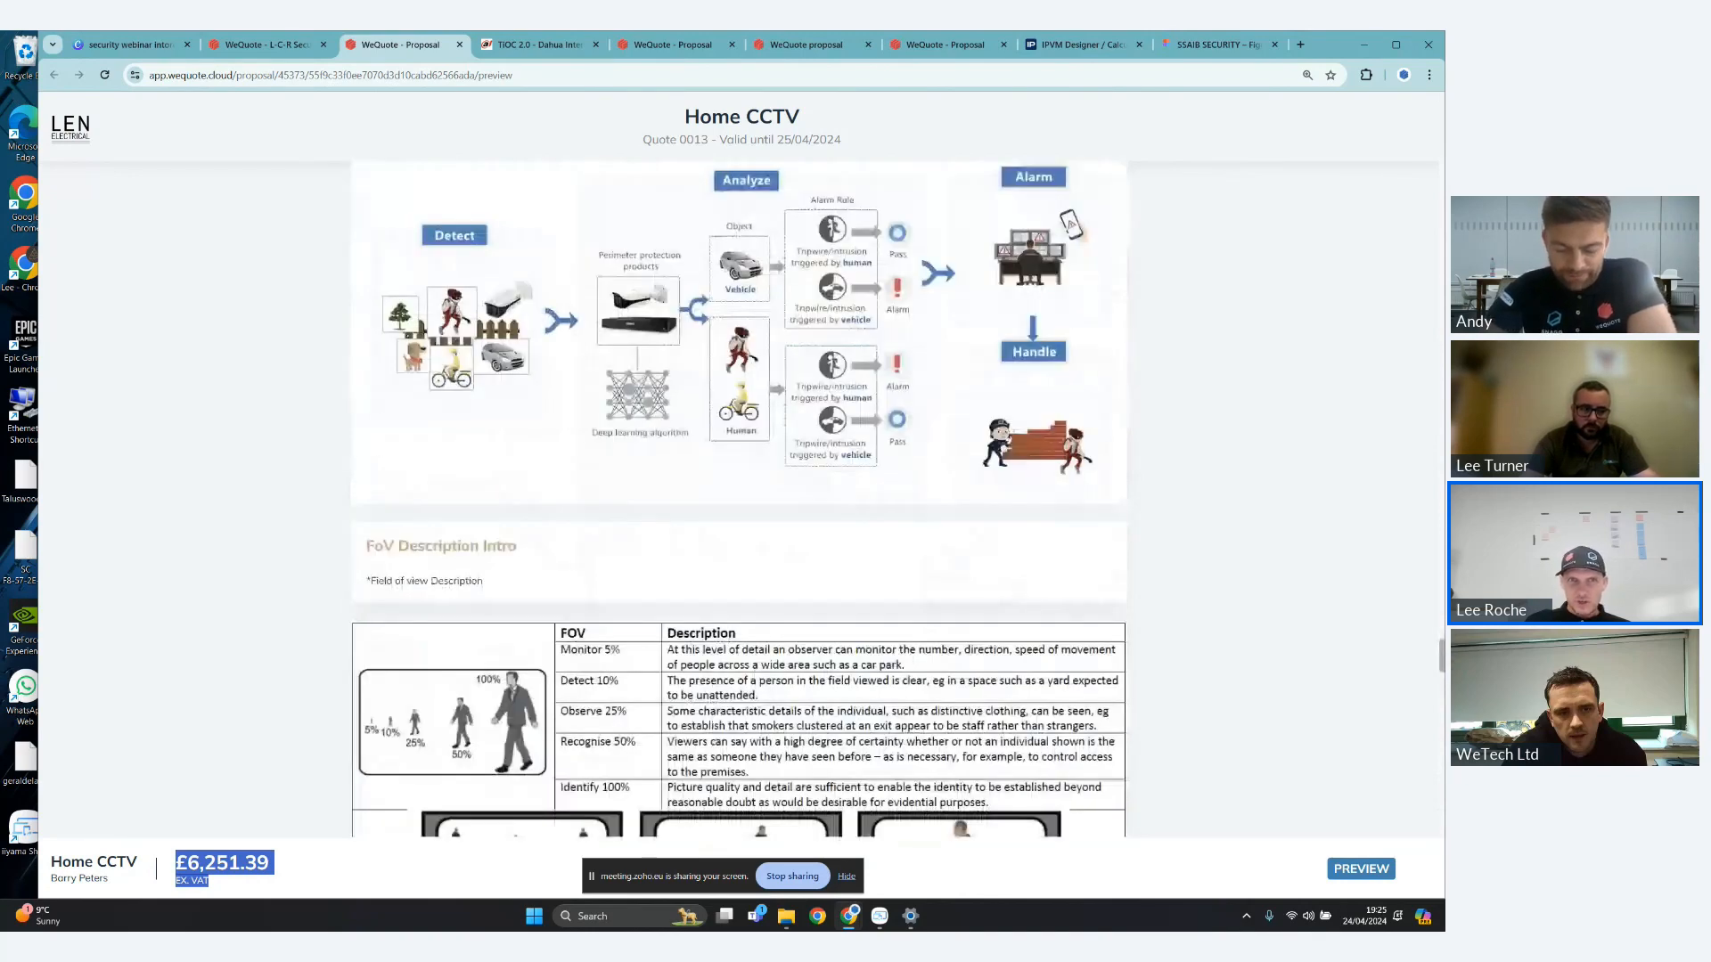
{"action": "scroll", "coordinate": [738, 499], "scroll_direction": "down", "scroll_amount": 2}
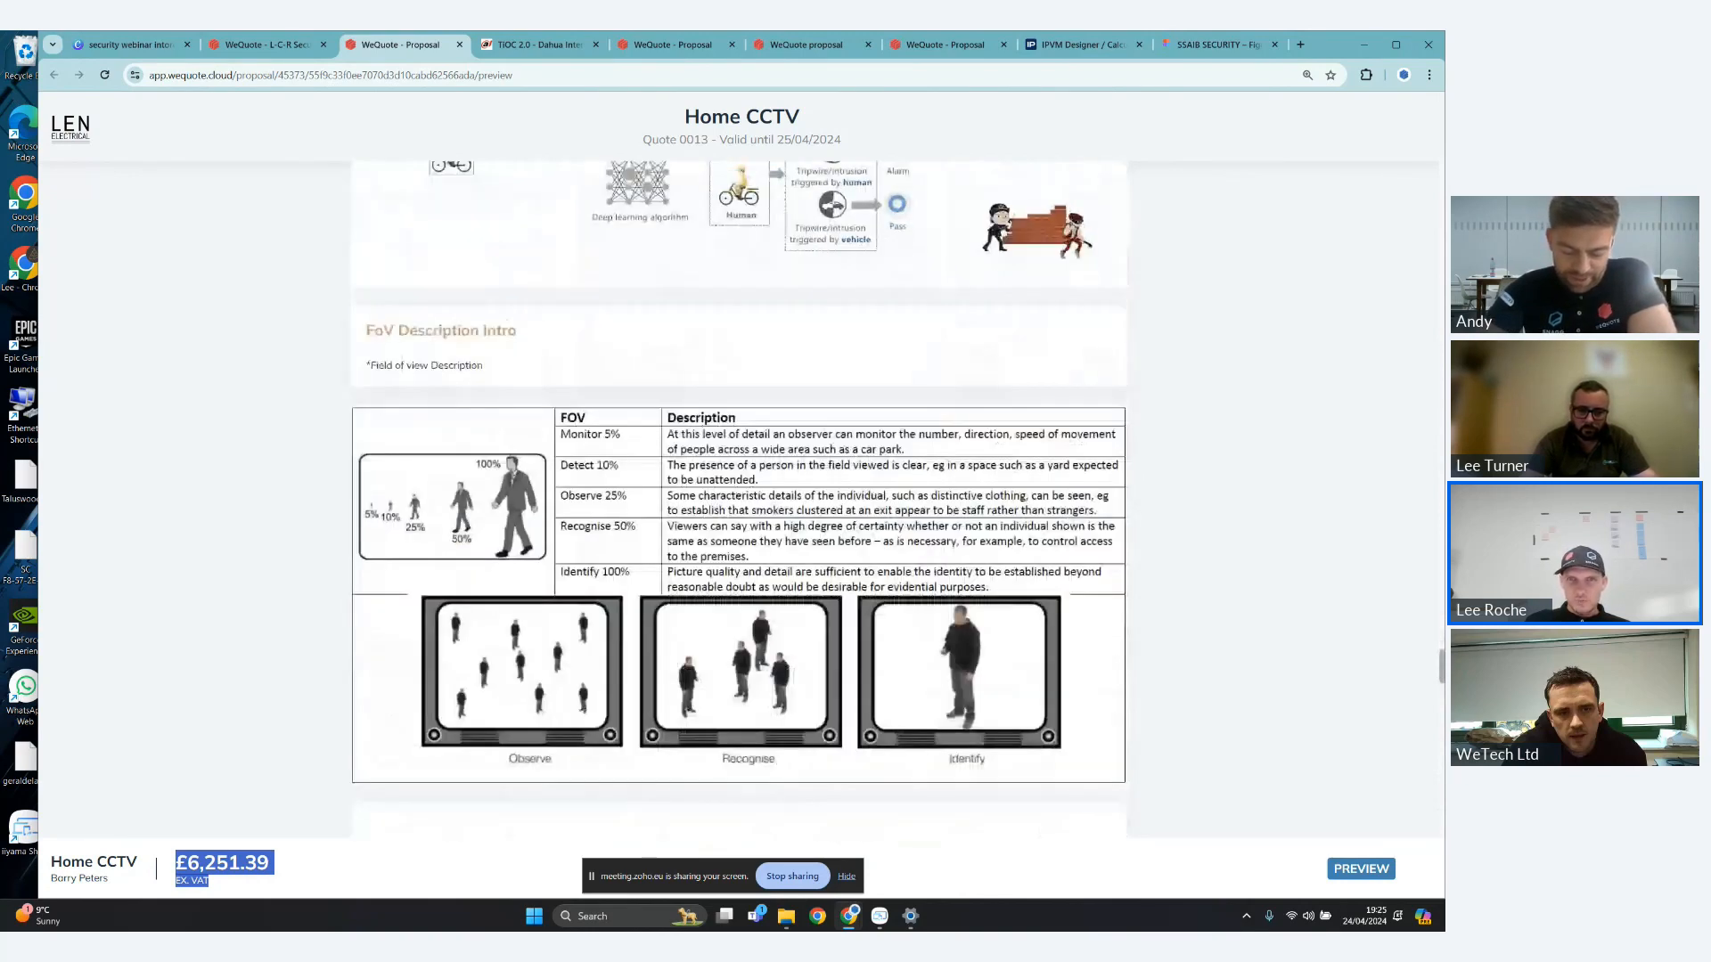
{"action": "scroll", "coordinate": [843, 628], "scroll_direction": "down", "scroll_amount": 1}
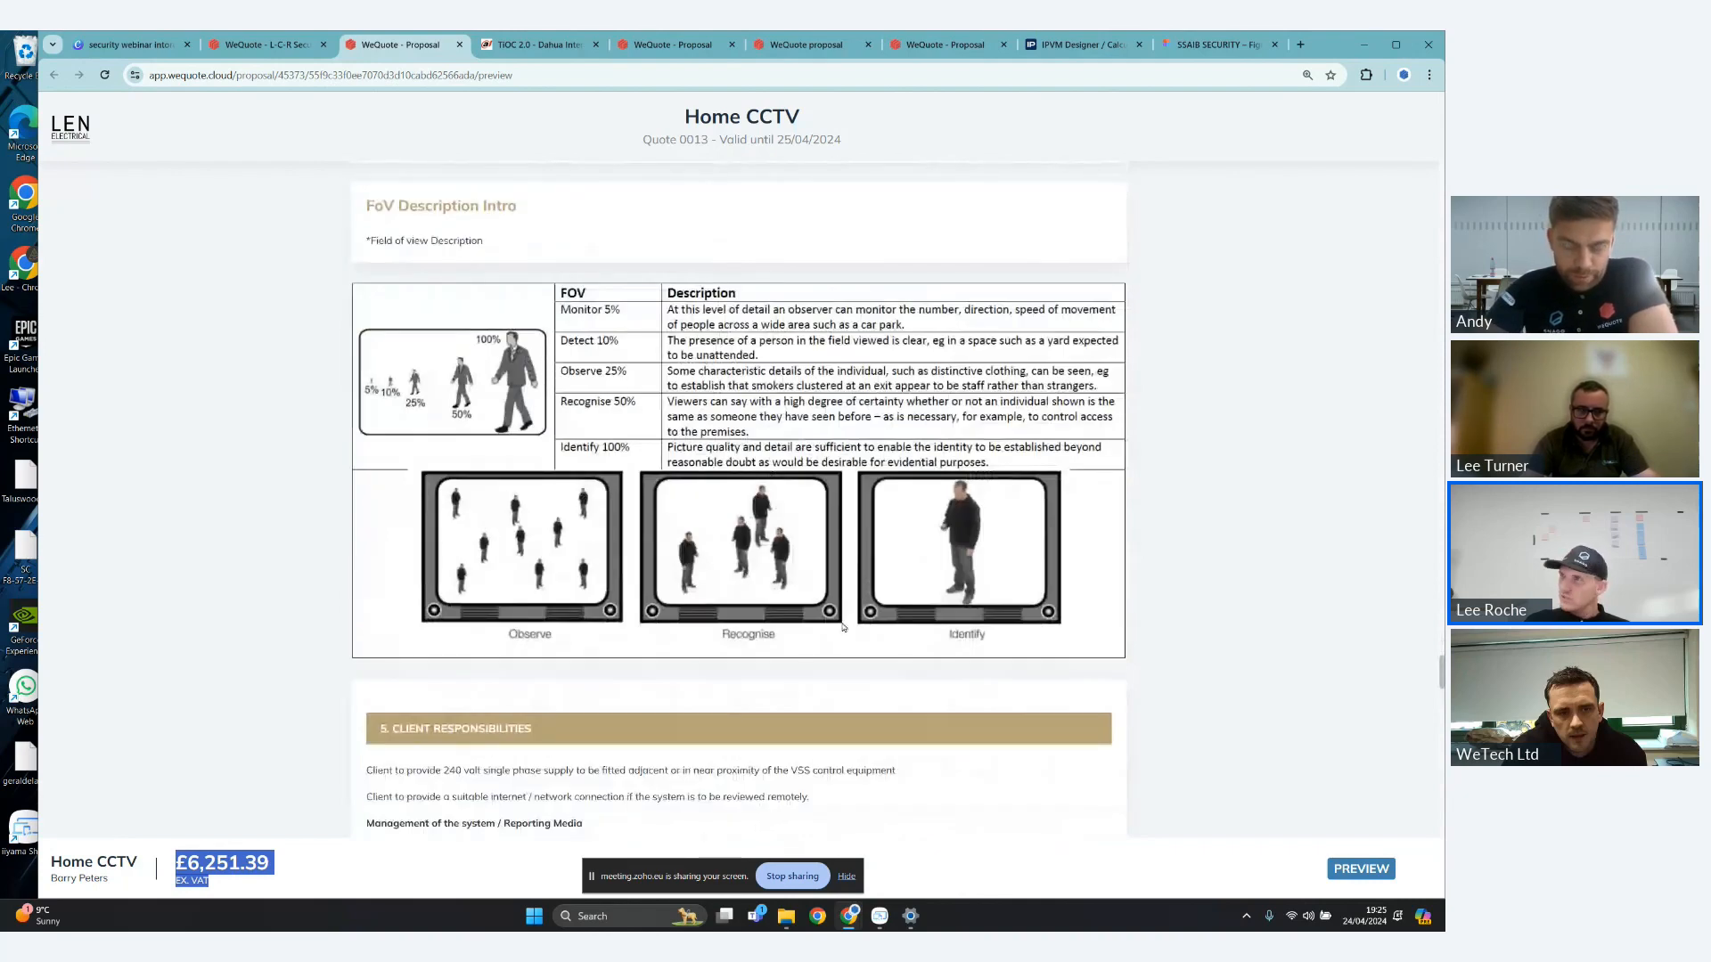
{"action": "scroll", "coordinate": [783, 370], "scroll_direction": "down", "scroll_amount": 2}
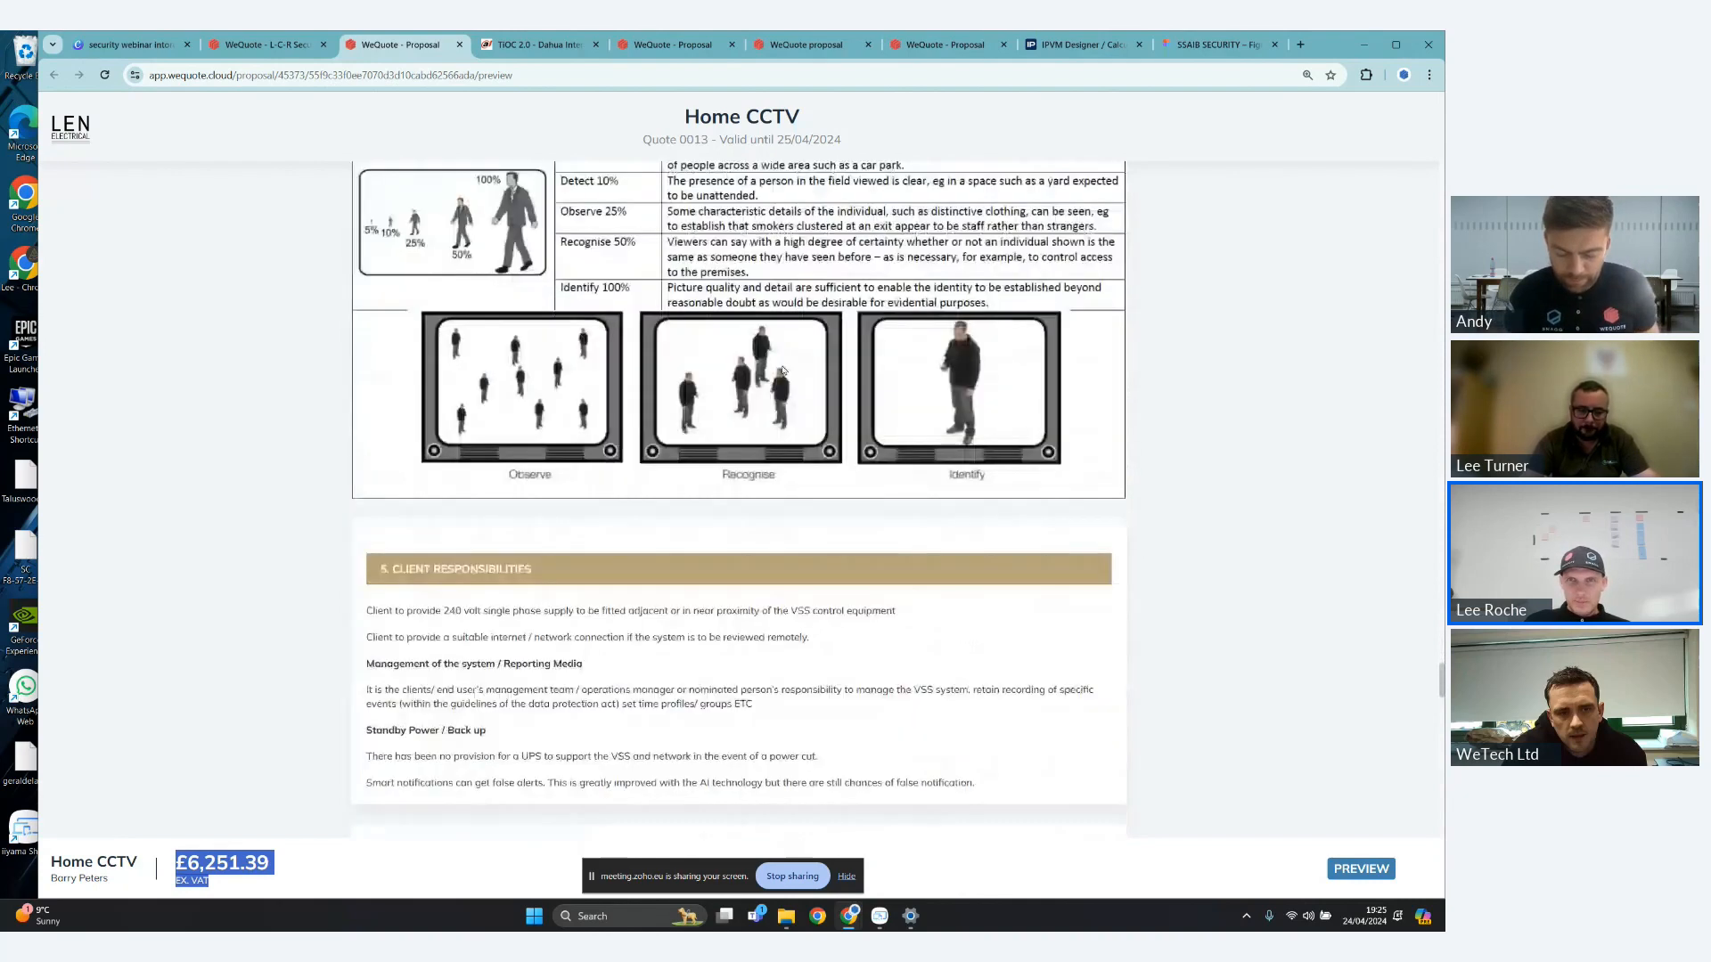
{"action": "scroll", "coordinate": [914, 244], "scroll_direction": "down", "scroll_amount": 1}
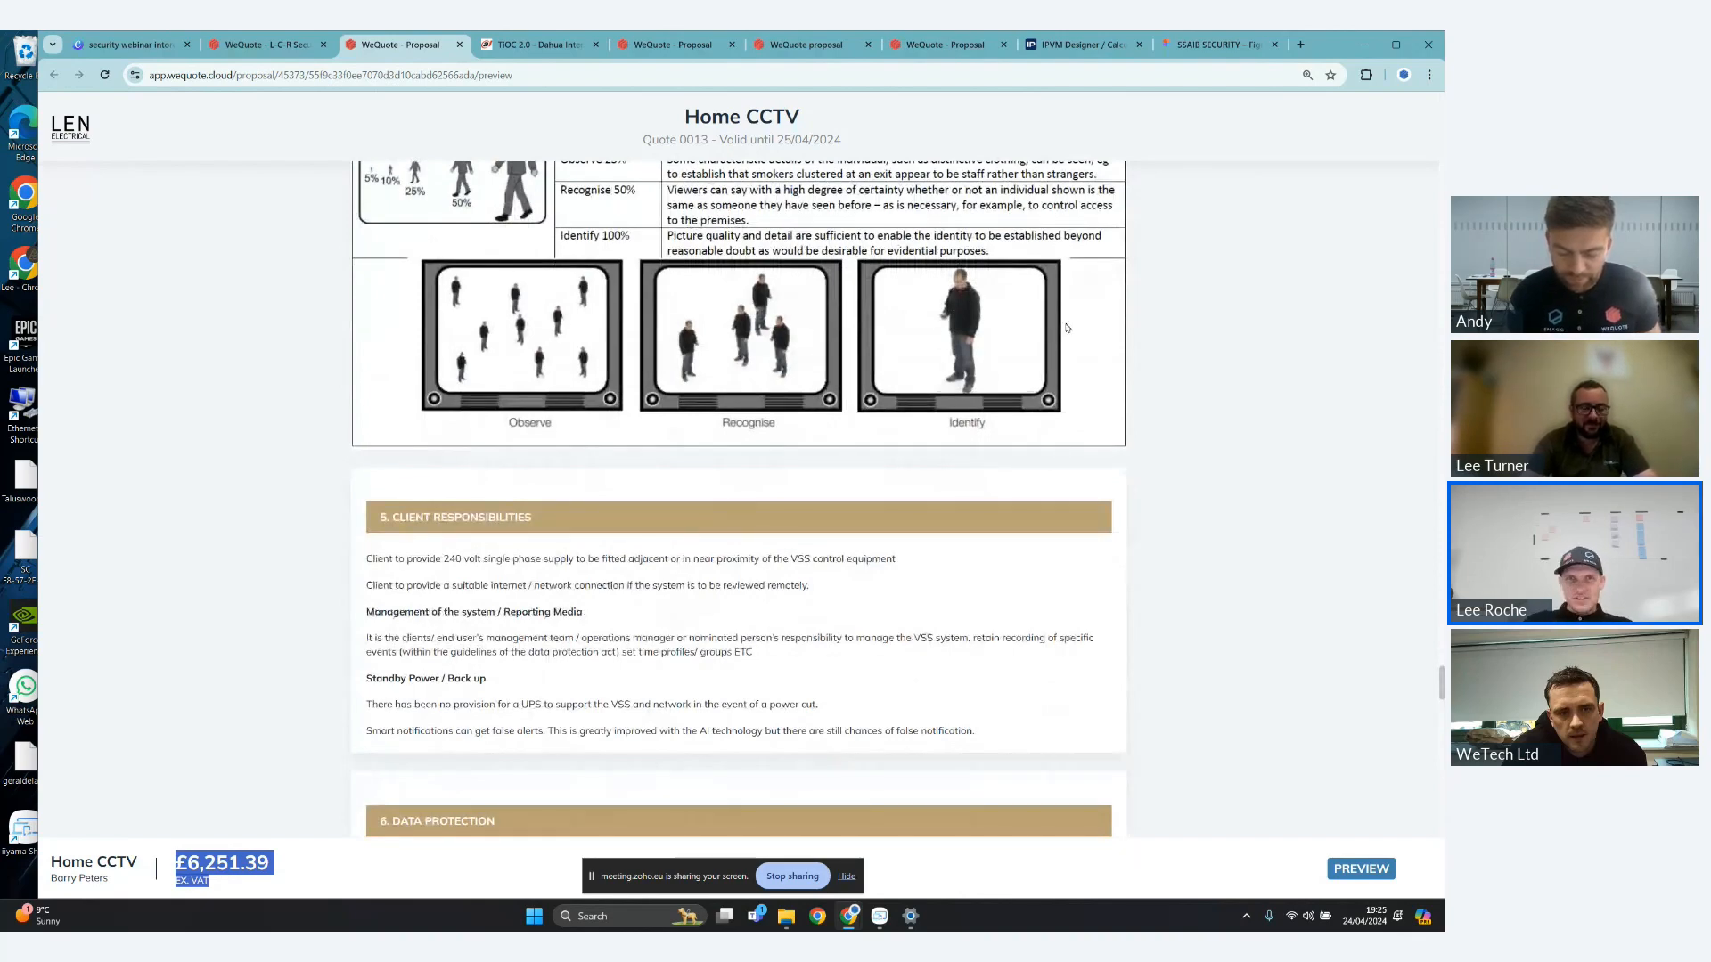
{"action": "scroll", "coordinate": [1067, 328], "scroll_direction": "up", "scroll_amount": 1}
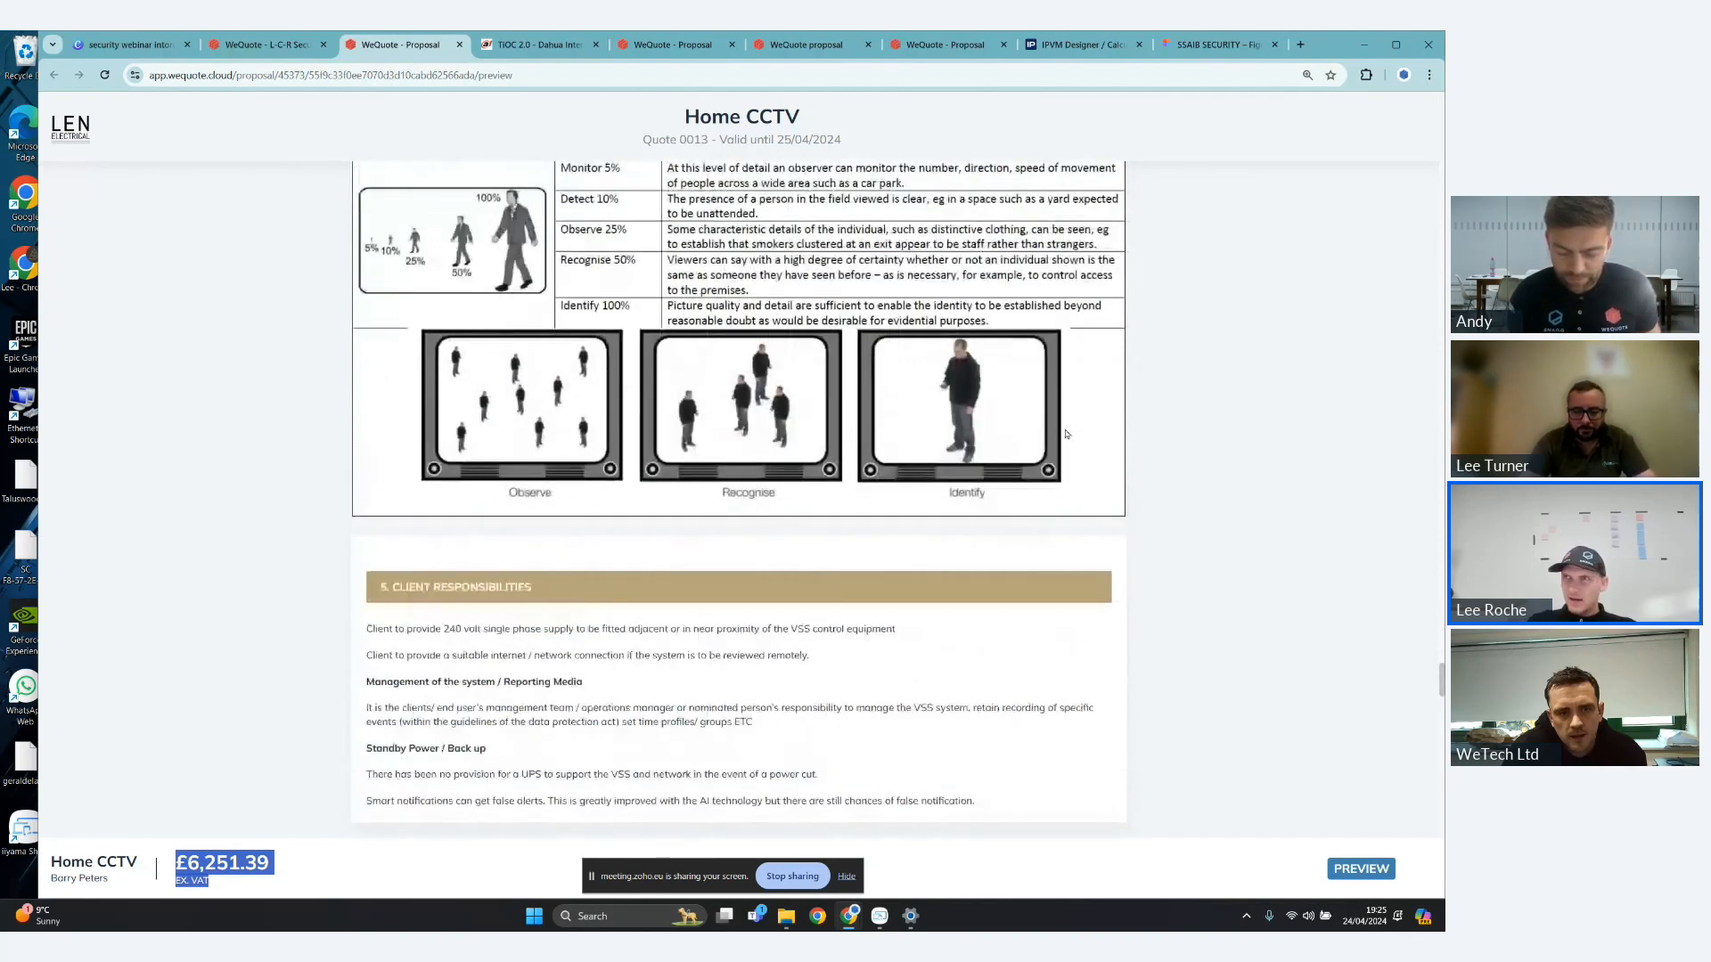
{"action": "scroll", "coordinate": [1066, 434], "scroll_direction": "up", "scroll_amount": 2}
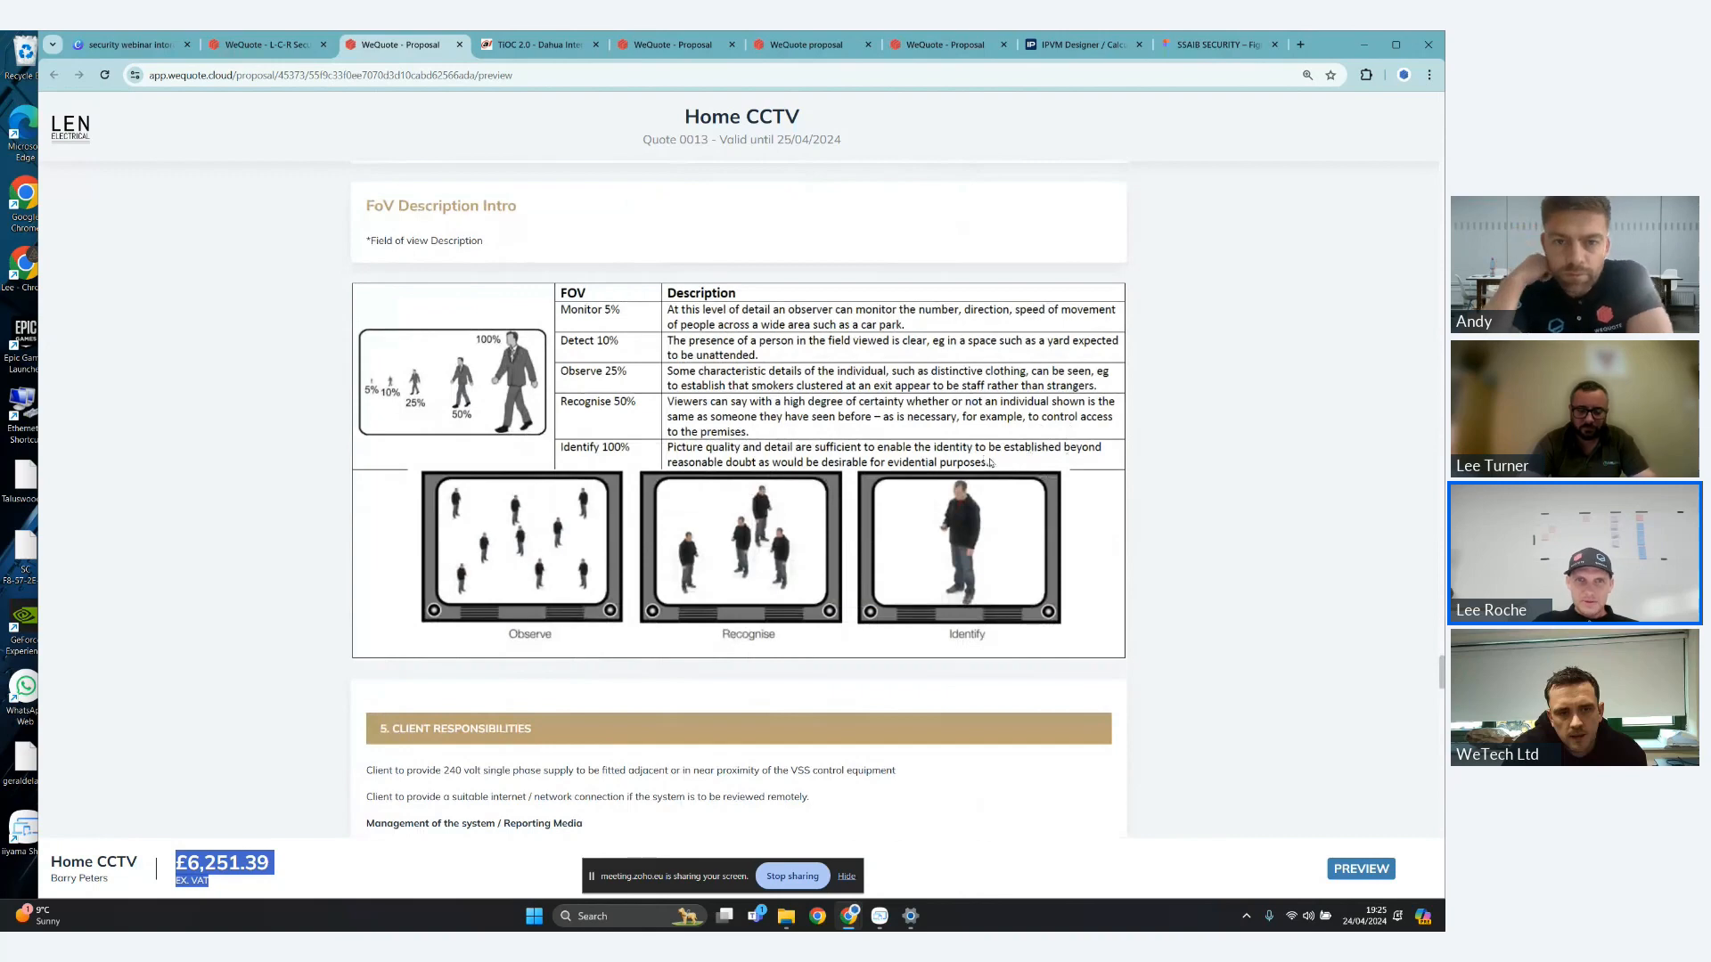
- Review the Client Responsibilities and Data Protection sections, open the linked ICO data protection fee page, and return to the proposal
{"action": "scroll", "coordinate": [980, 457], "scroll_direction": "down", "scroll_amount": 6}
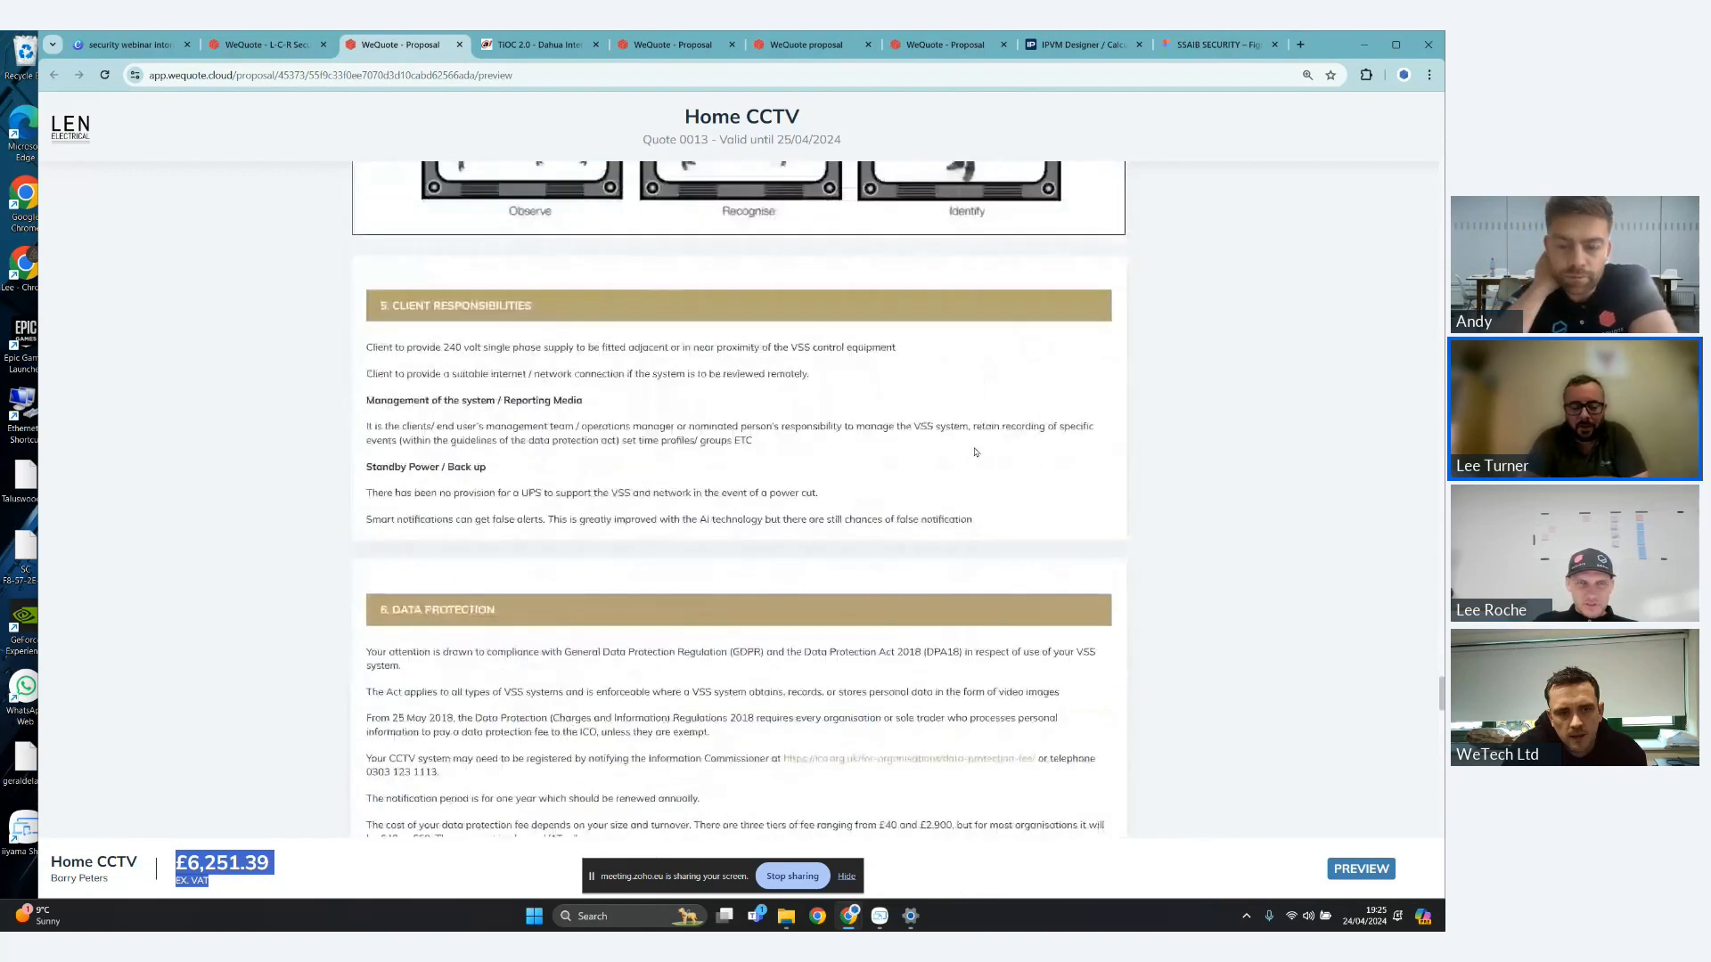
{"action": "left_click_drag", "start_coordinate": [532, 307], "coordinate": [391, 306]}
{"action": "scroll", "coordinate": [592, 336], "scroll_direction": "down", "scroll_amount": 5}
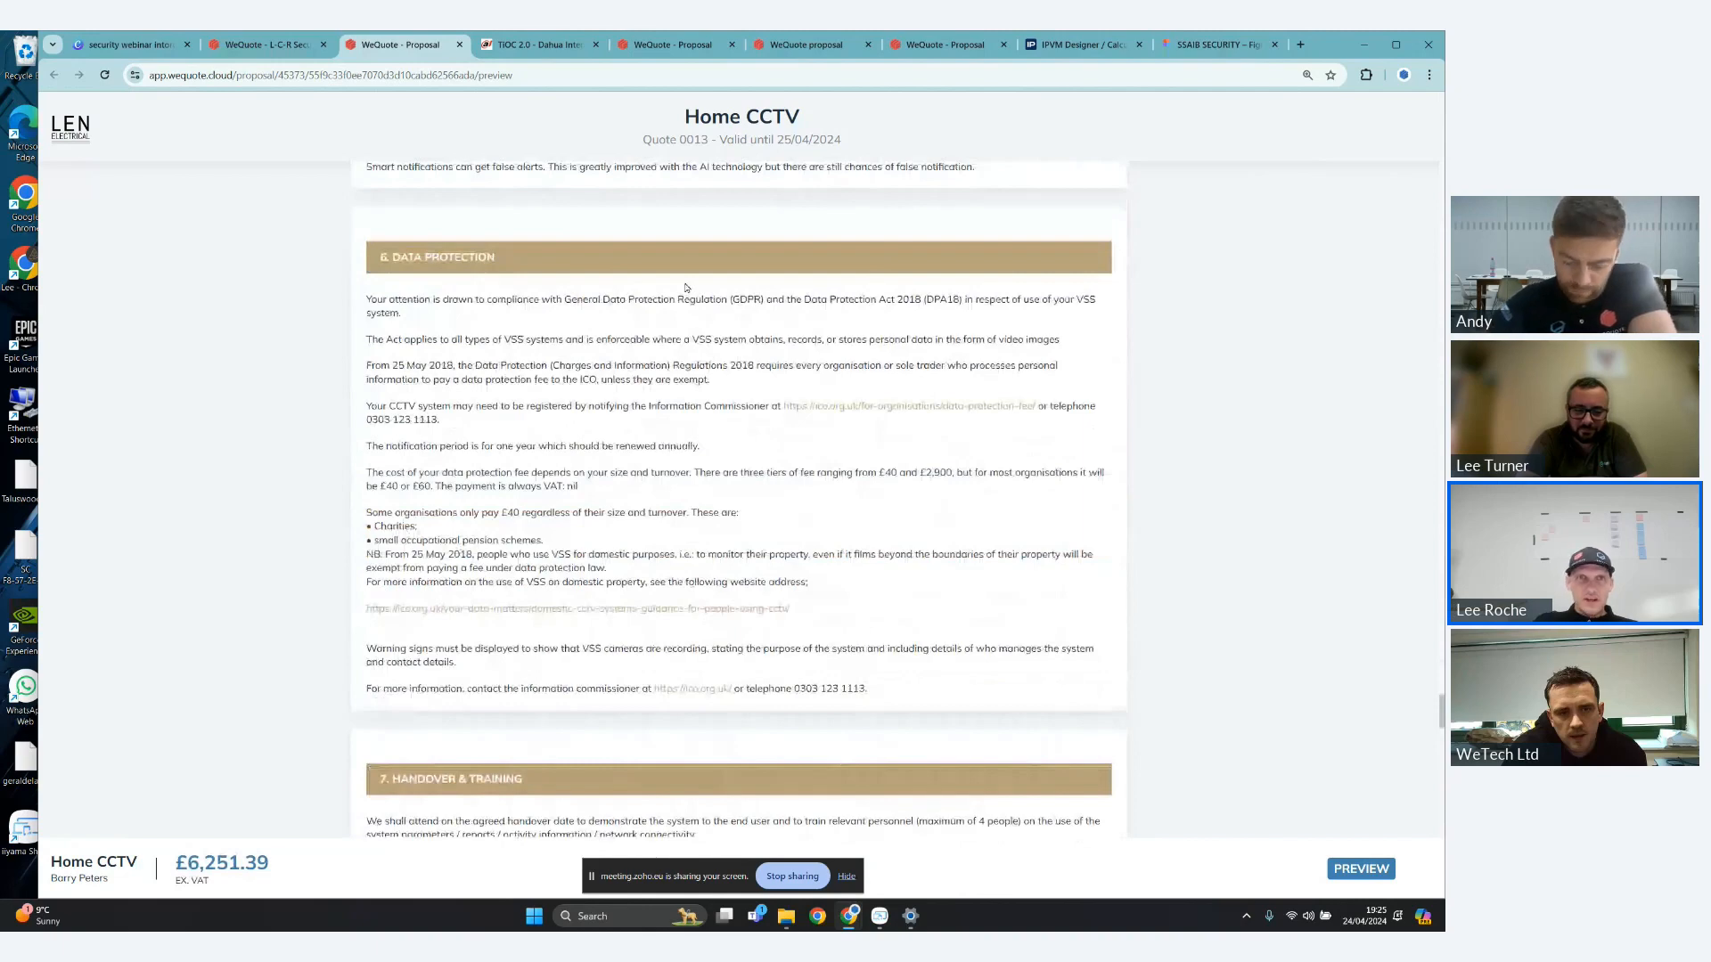
{"action": "left_click", "coordinate": [891, 407]}
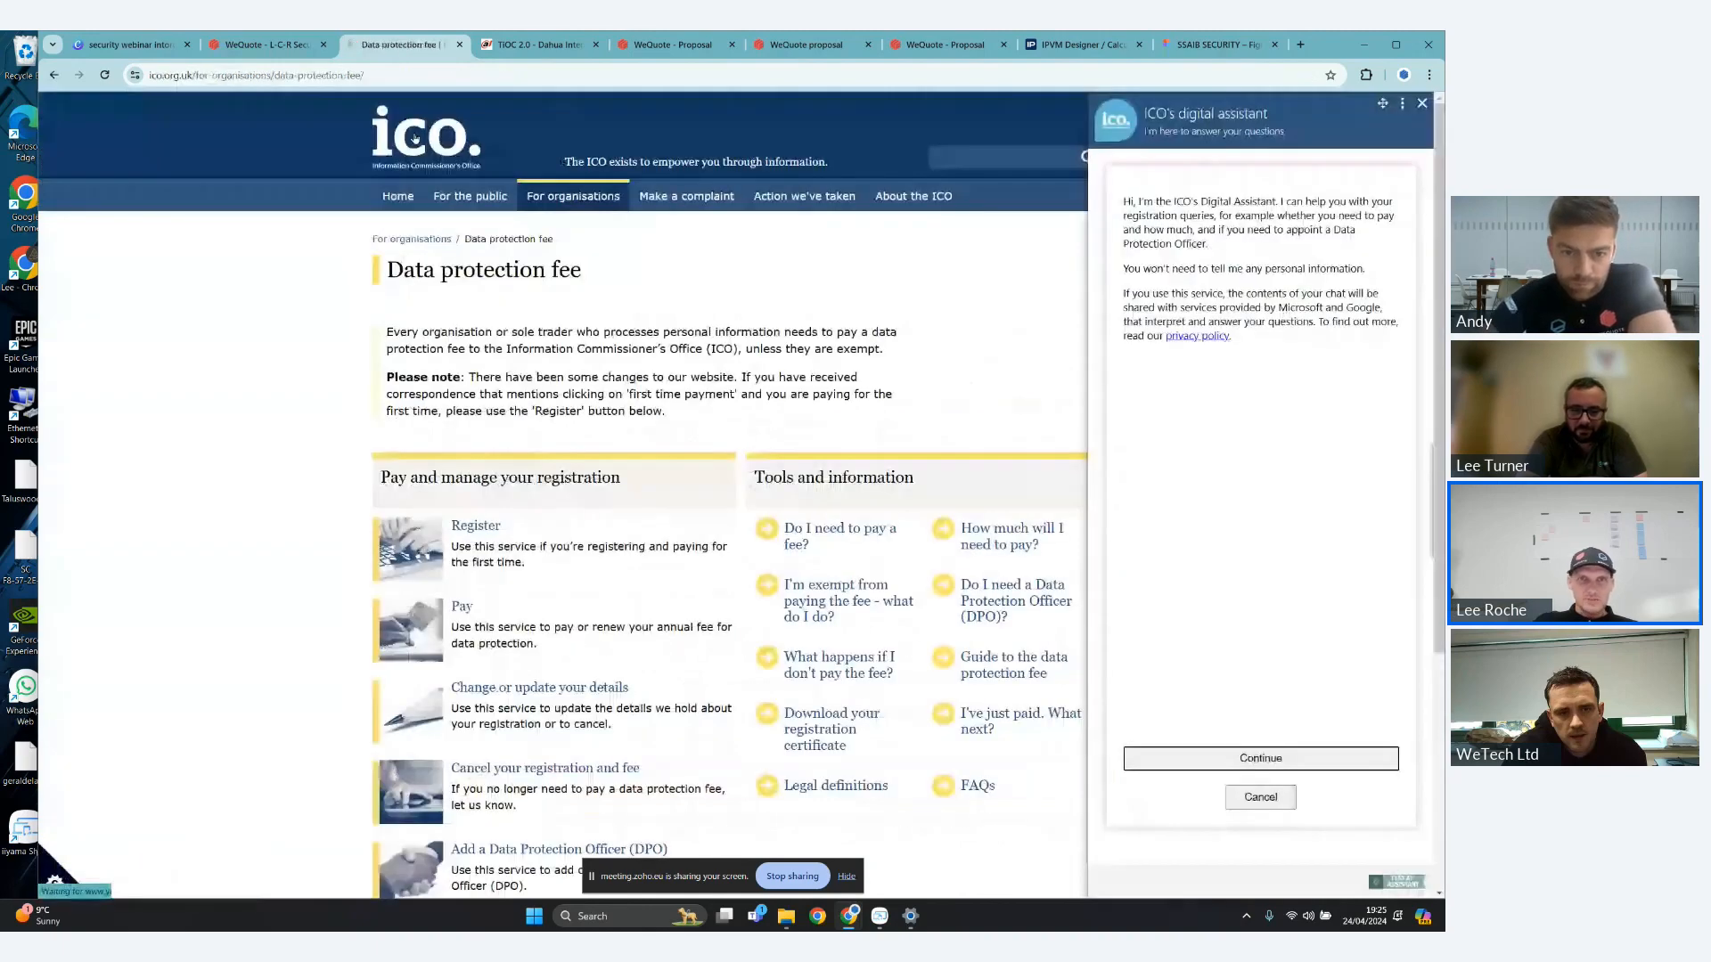
{"action": "left_click", "coordinate": [55, 75]}
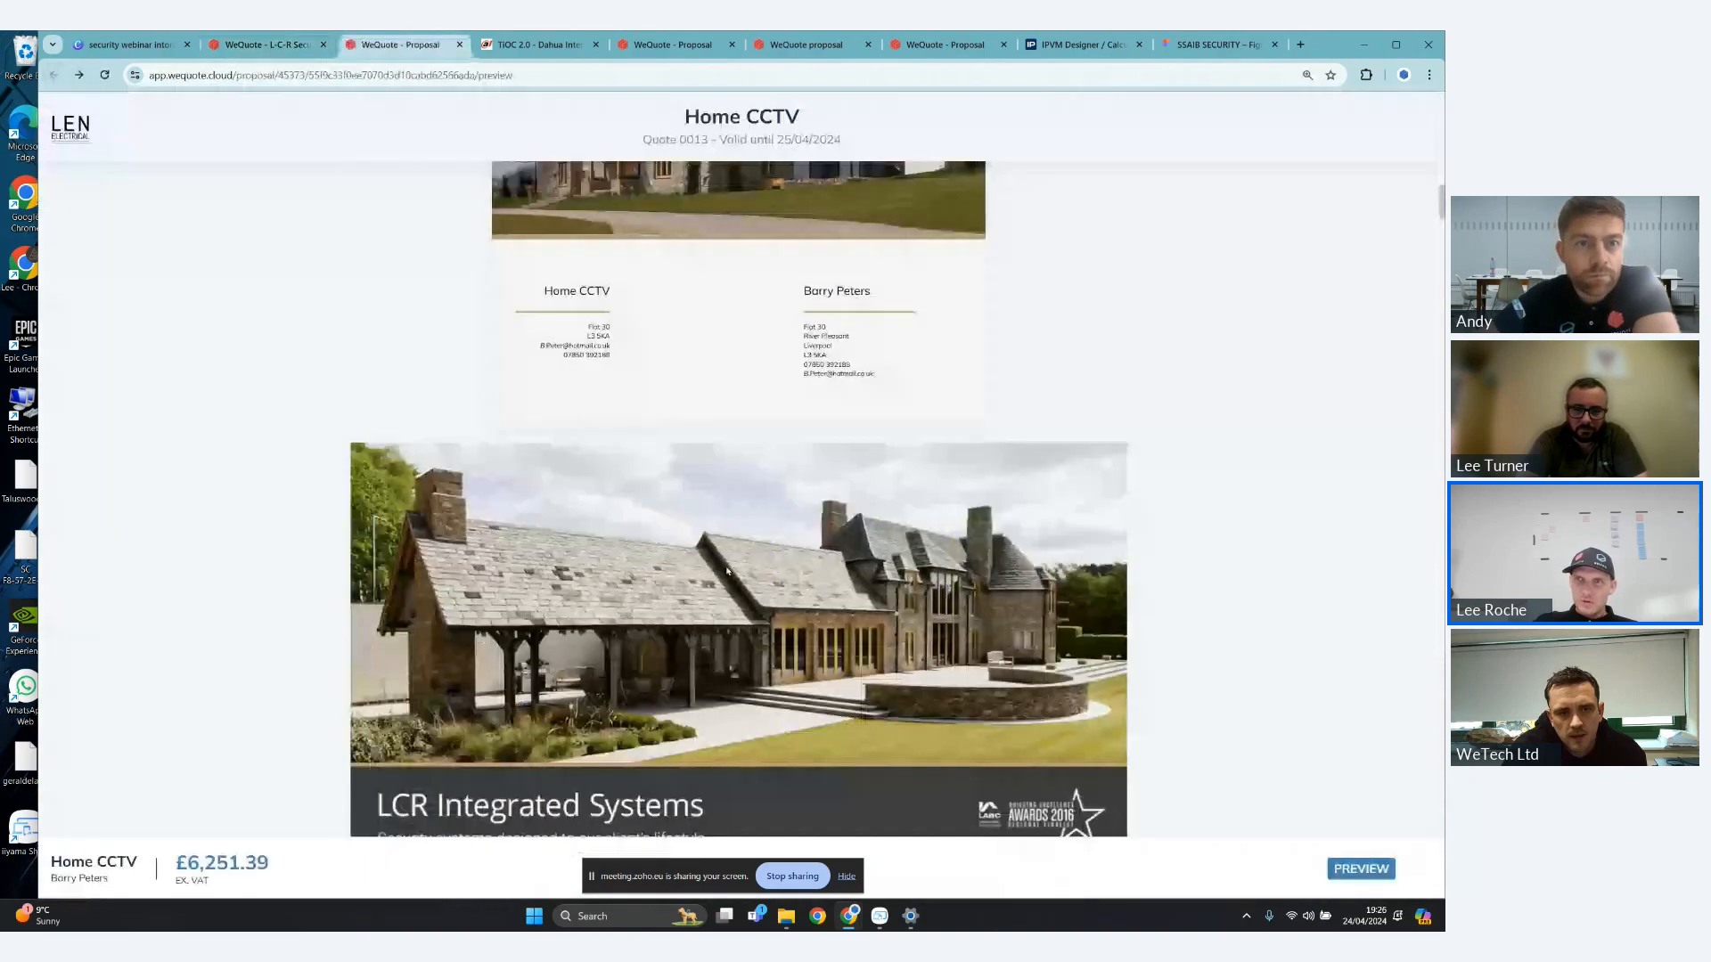
- Review the closing sections of the proposal from Maintenance through Cost, including the payment schedule and sign-off
{"action": "left_click_drag", "start_coordinate": [1441, 216], "coordinate": [1441, 756]}
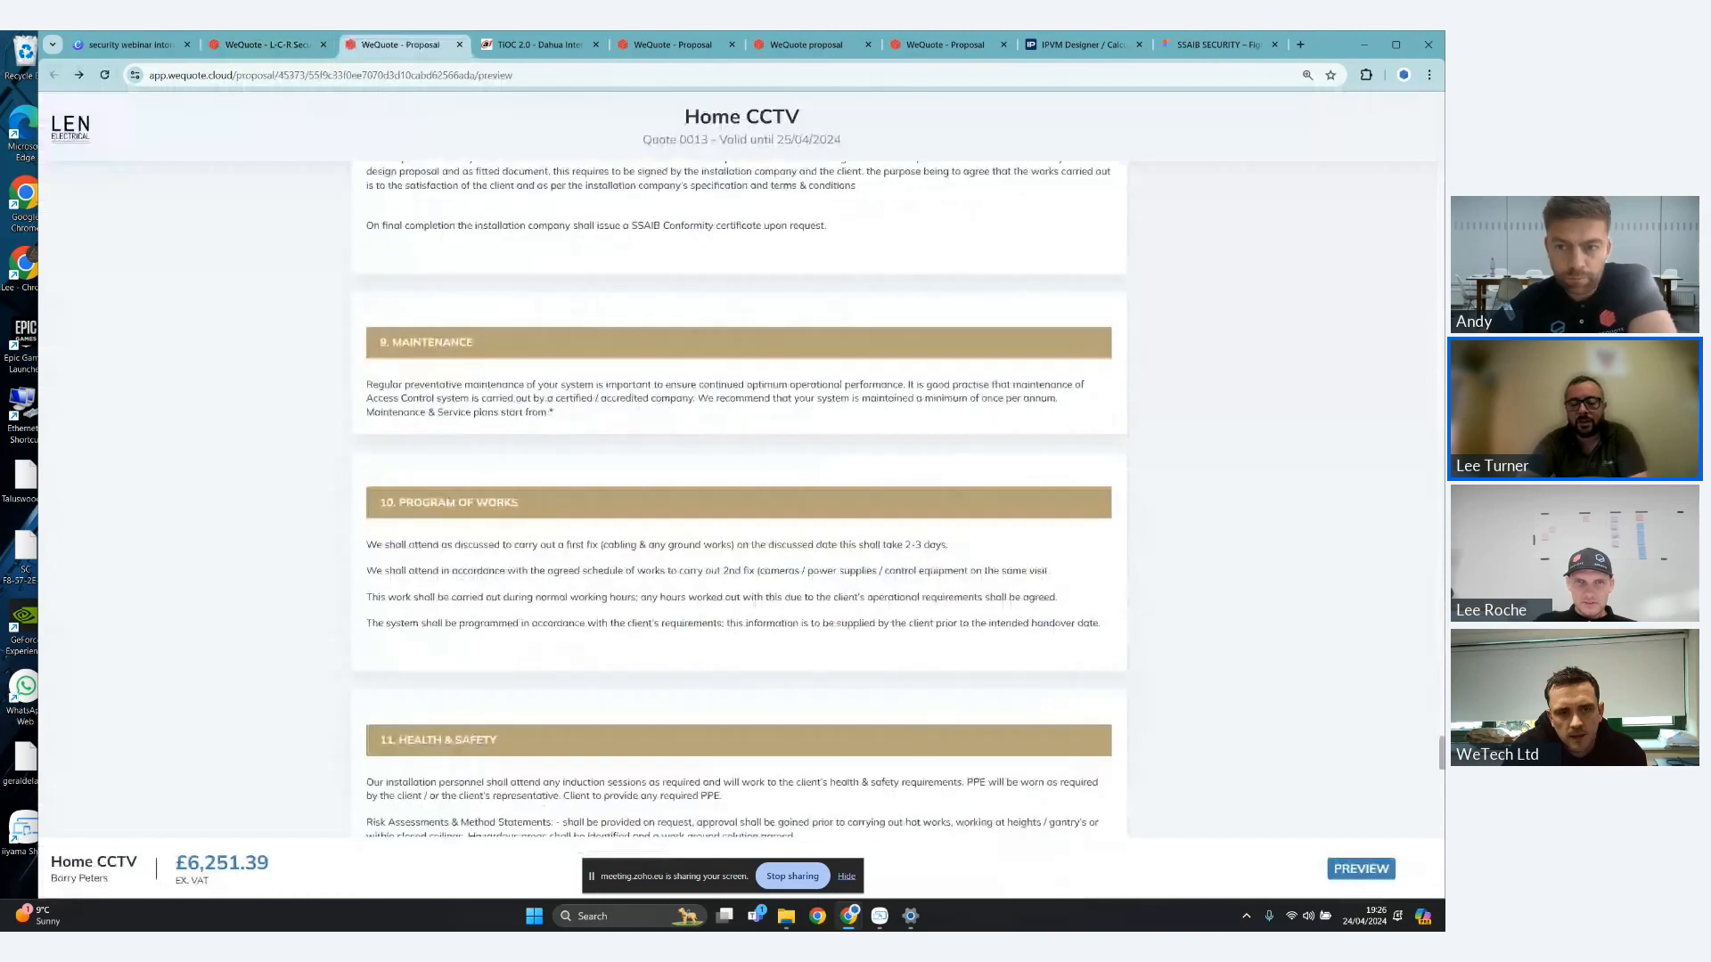
{"action": "scroll", "coordinate": [1161, 514], "scroll_direction": "down", "scroll_amount": 6}
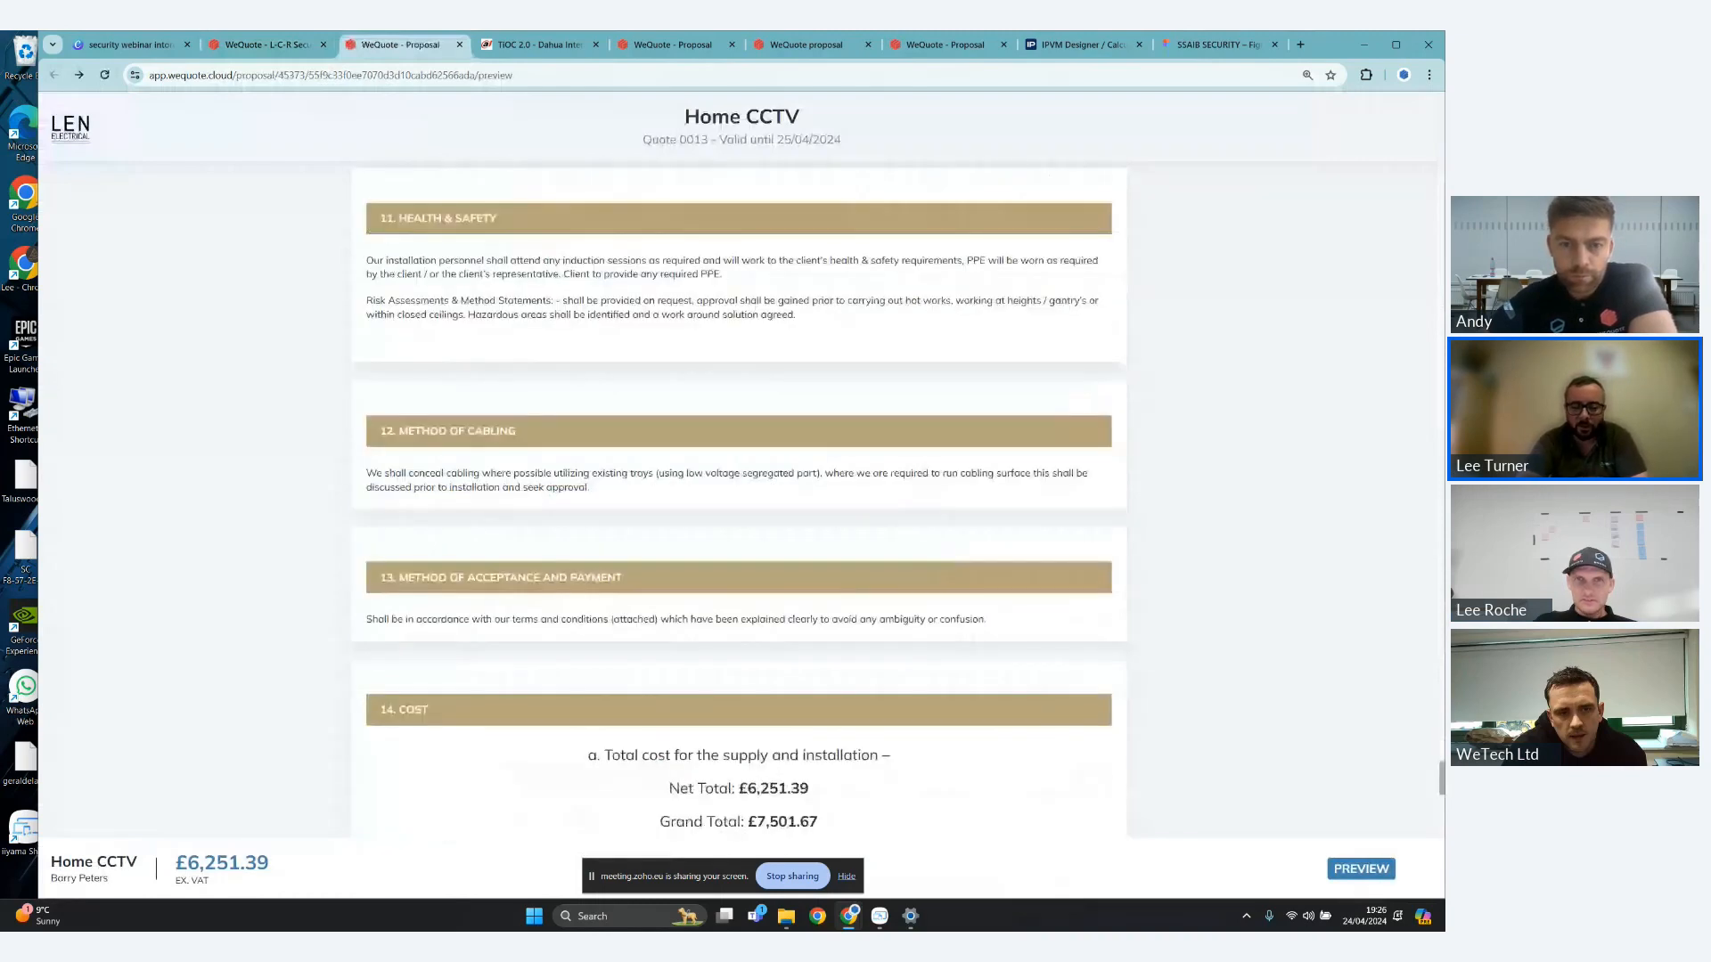
{"action": "scroll", "coordinate": [1161, 514], "scroll_direction": "down", "scroll_amount": 4}
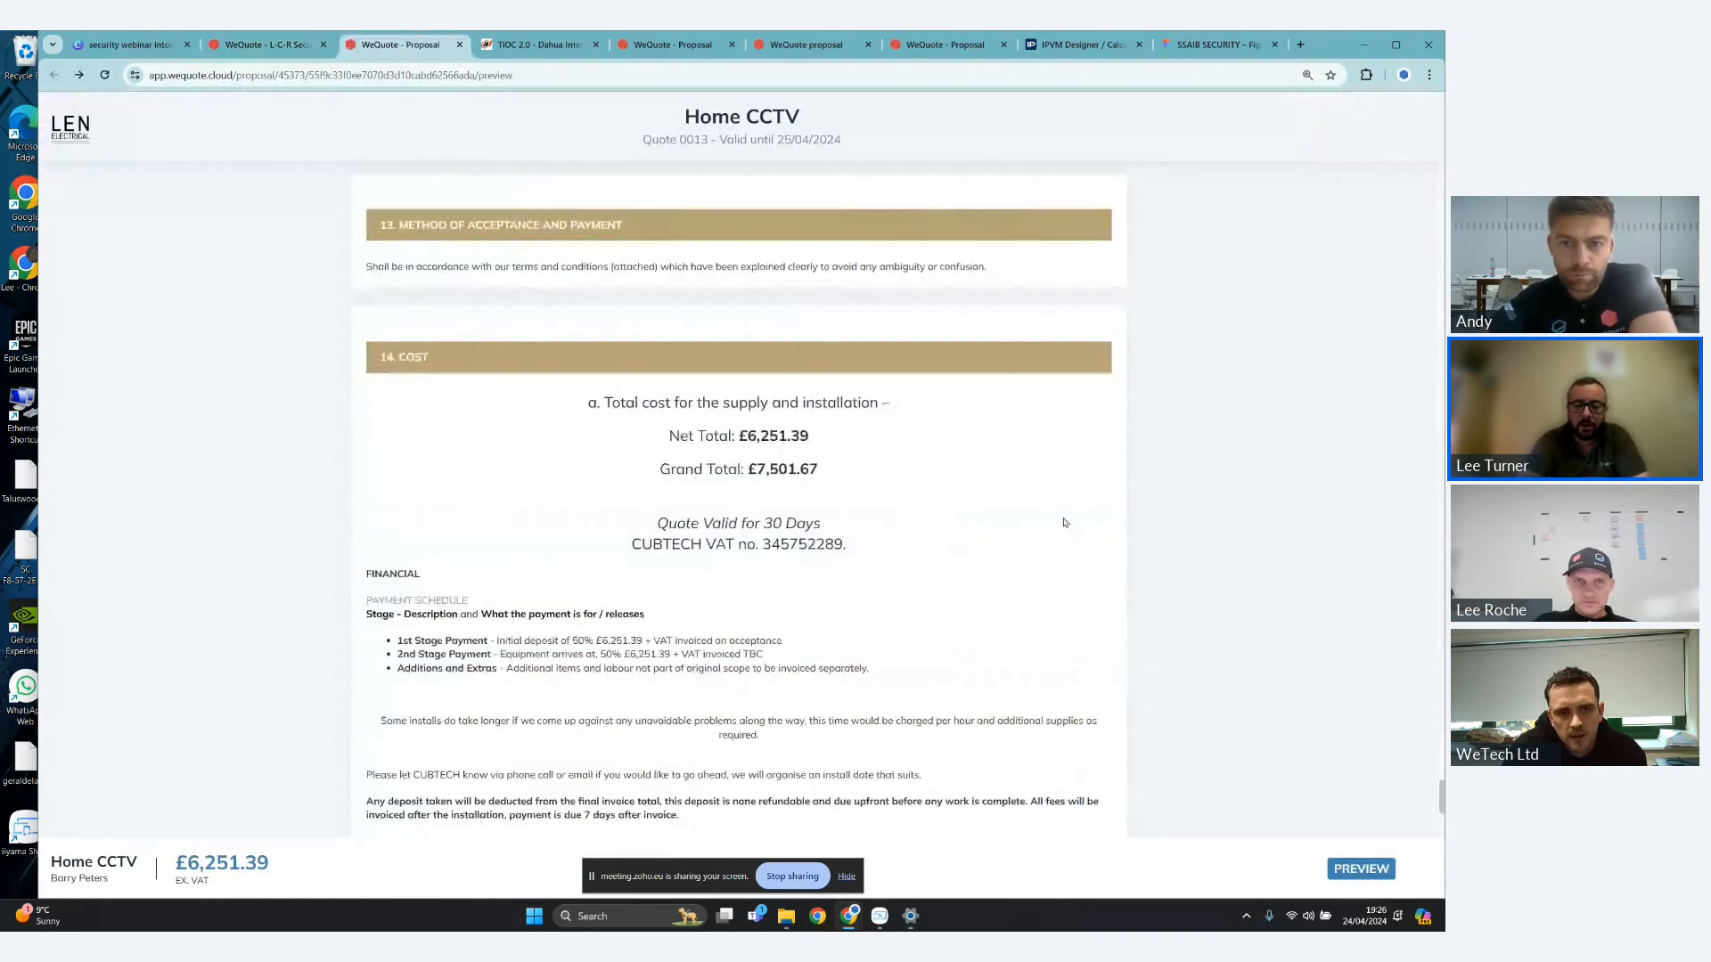
{"action": "scroll", "coordinate": [1110, 514], "scroll_direction": "down", "scroll_amount": 1}
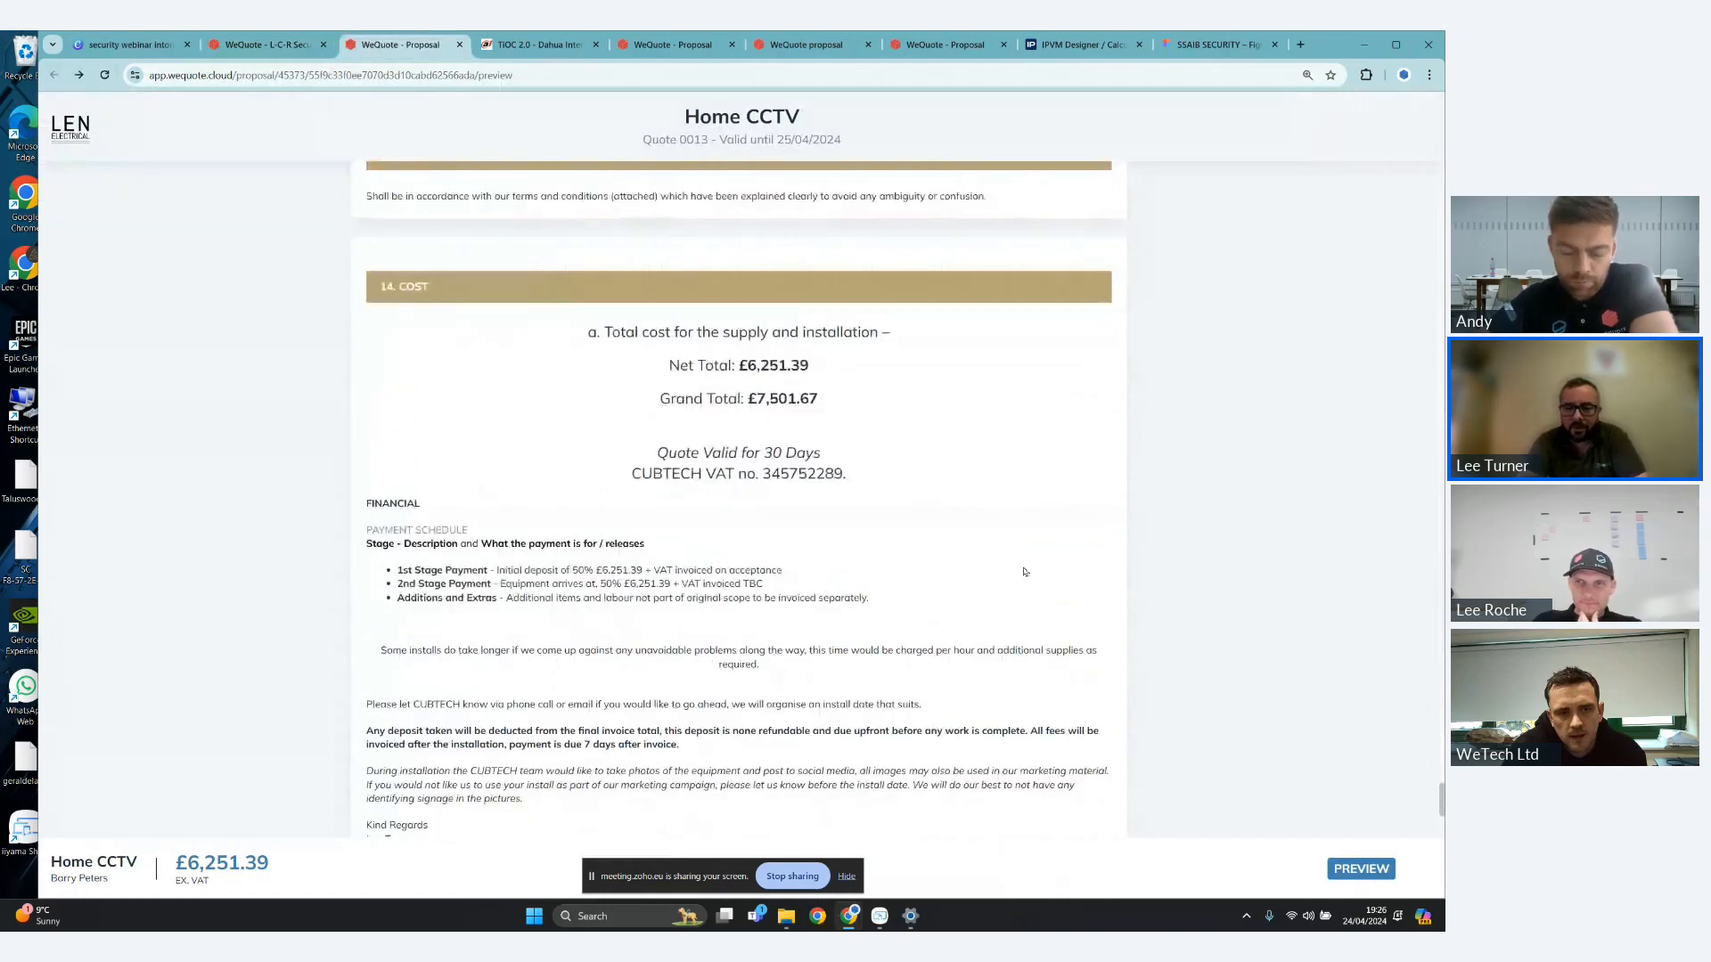
{"action": "scroll", "coordinate": [1025, 571], "scroll_direction": "down", "scroll_amount": 2}
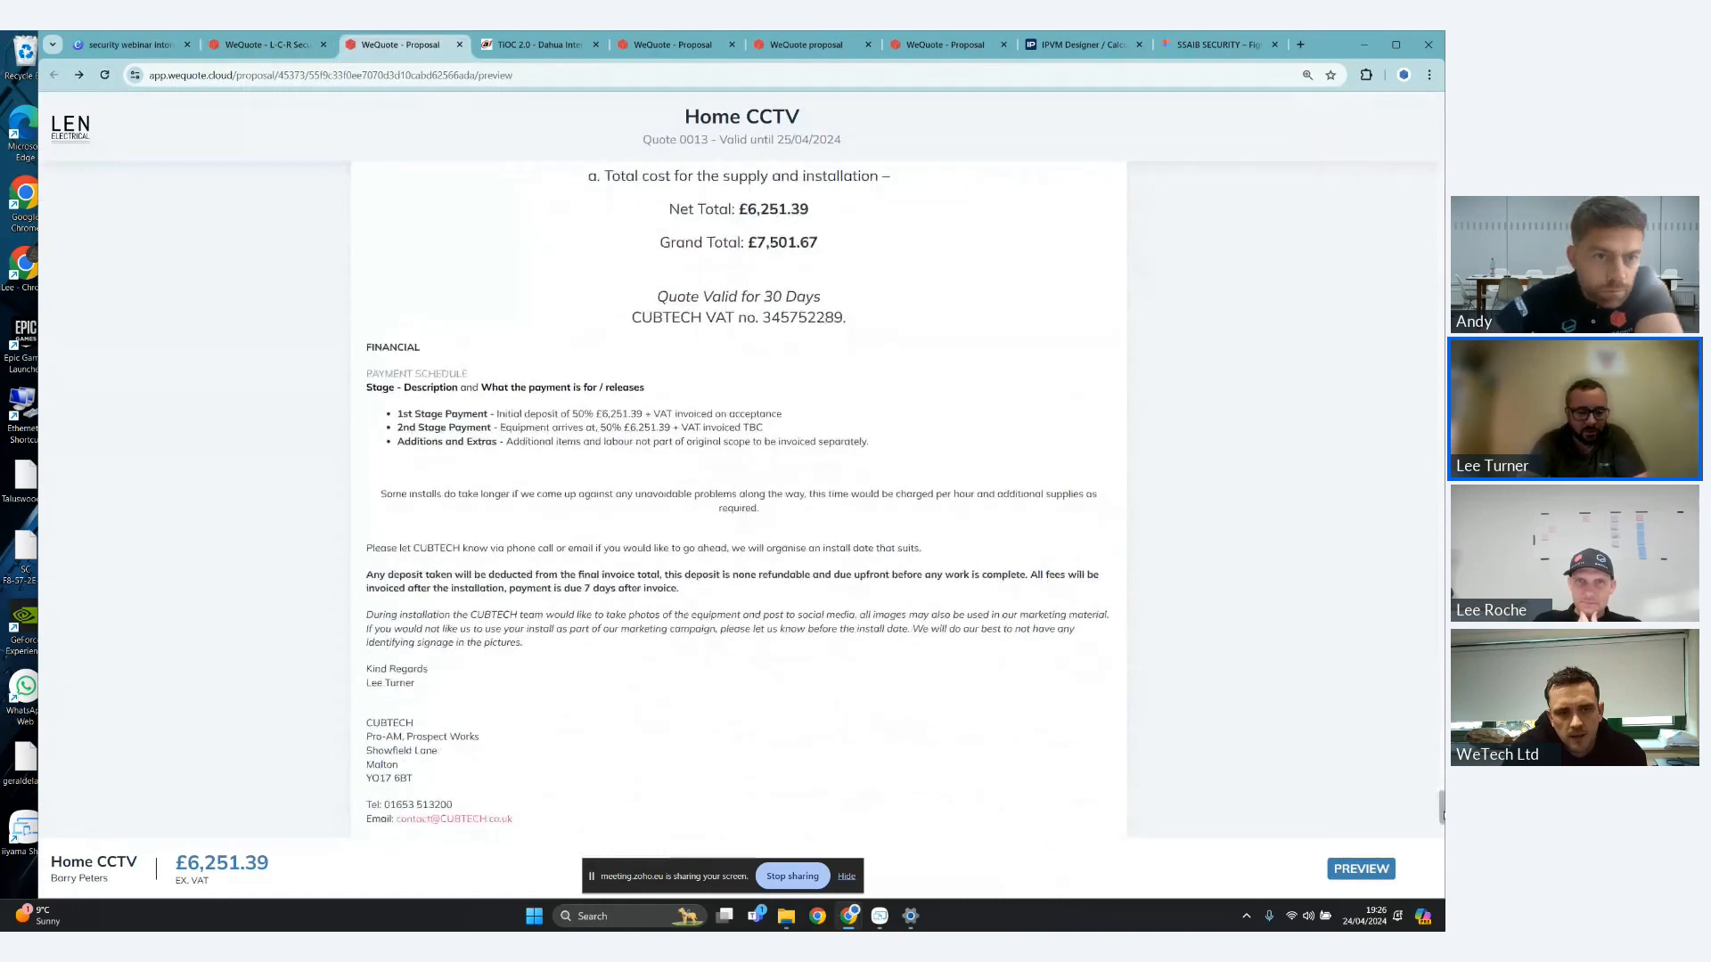
- Review the proposal's Cost and payment terms, then look back through the camera sections to the cover page
{"action": "scroll", "coordinate": [1443, 814], "scroll_direction": "up", "scroll_amount": 1}
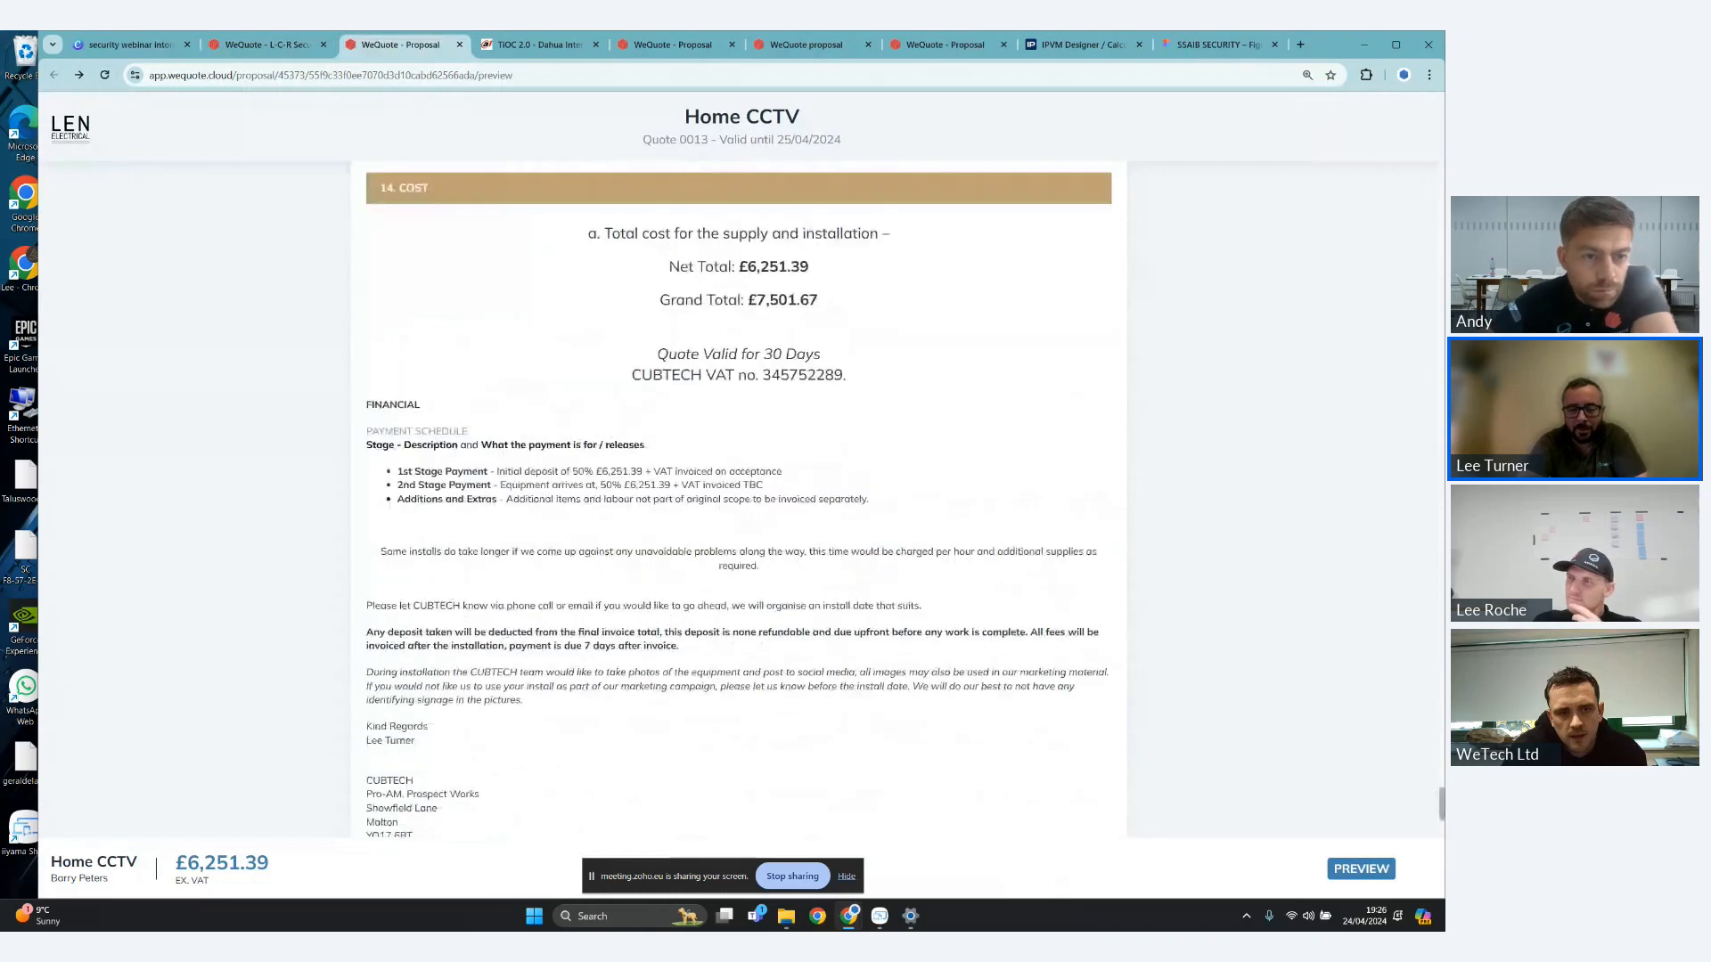
{"action": "scroll", "coordinate": [1443, 815], "scroll_direction": "down", "scroll_amount": 4}
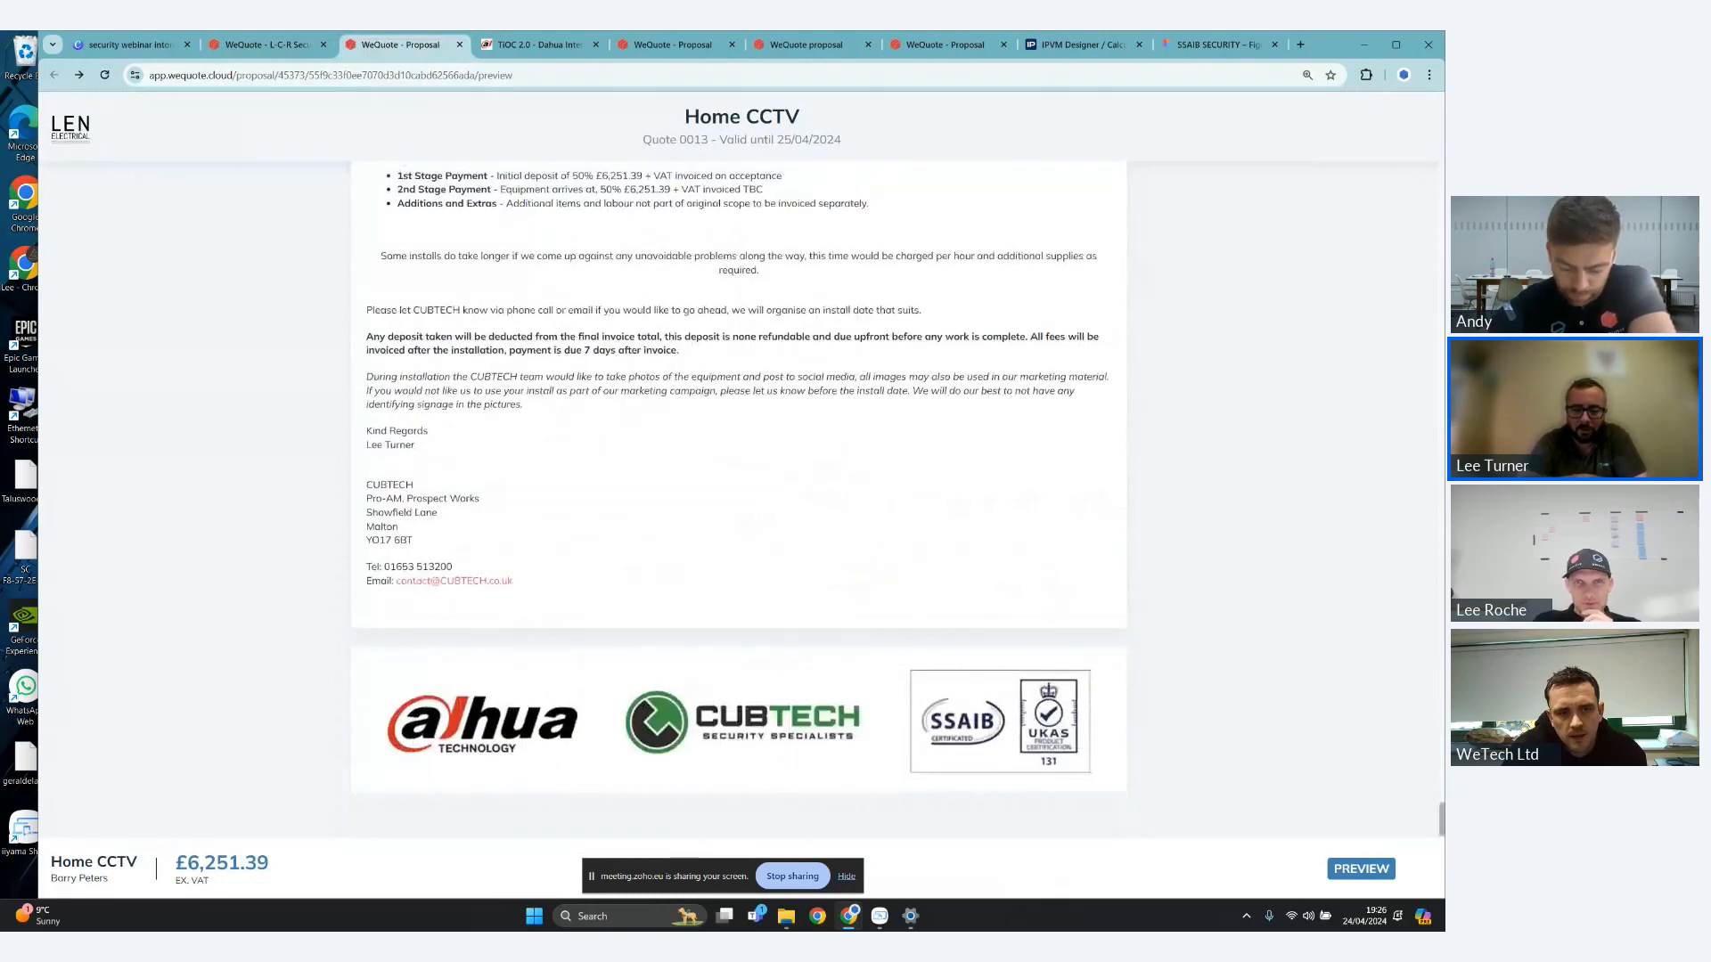
{"action": "scroll", "coordinate": [1443, 814], "scroll_direction": "up", "scroll_amount": 2}
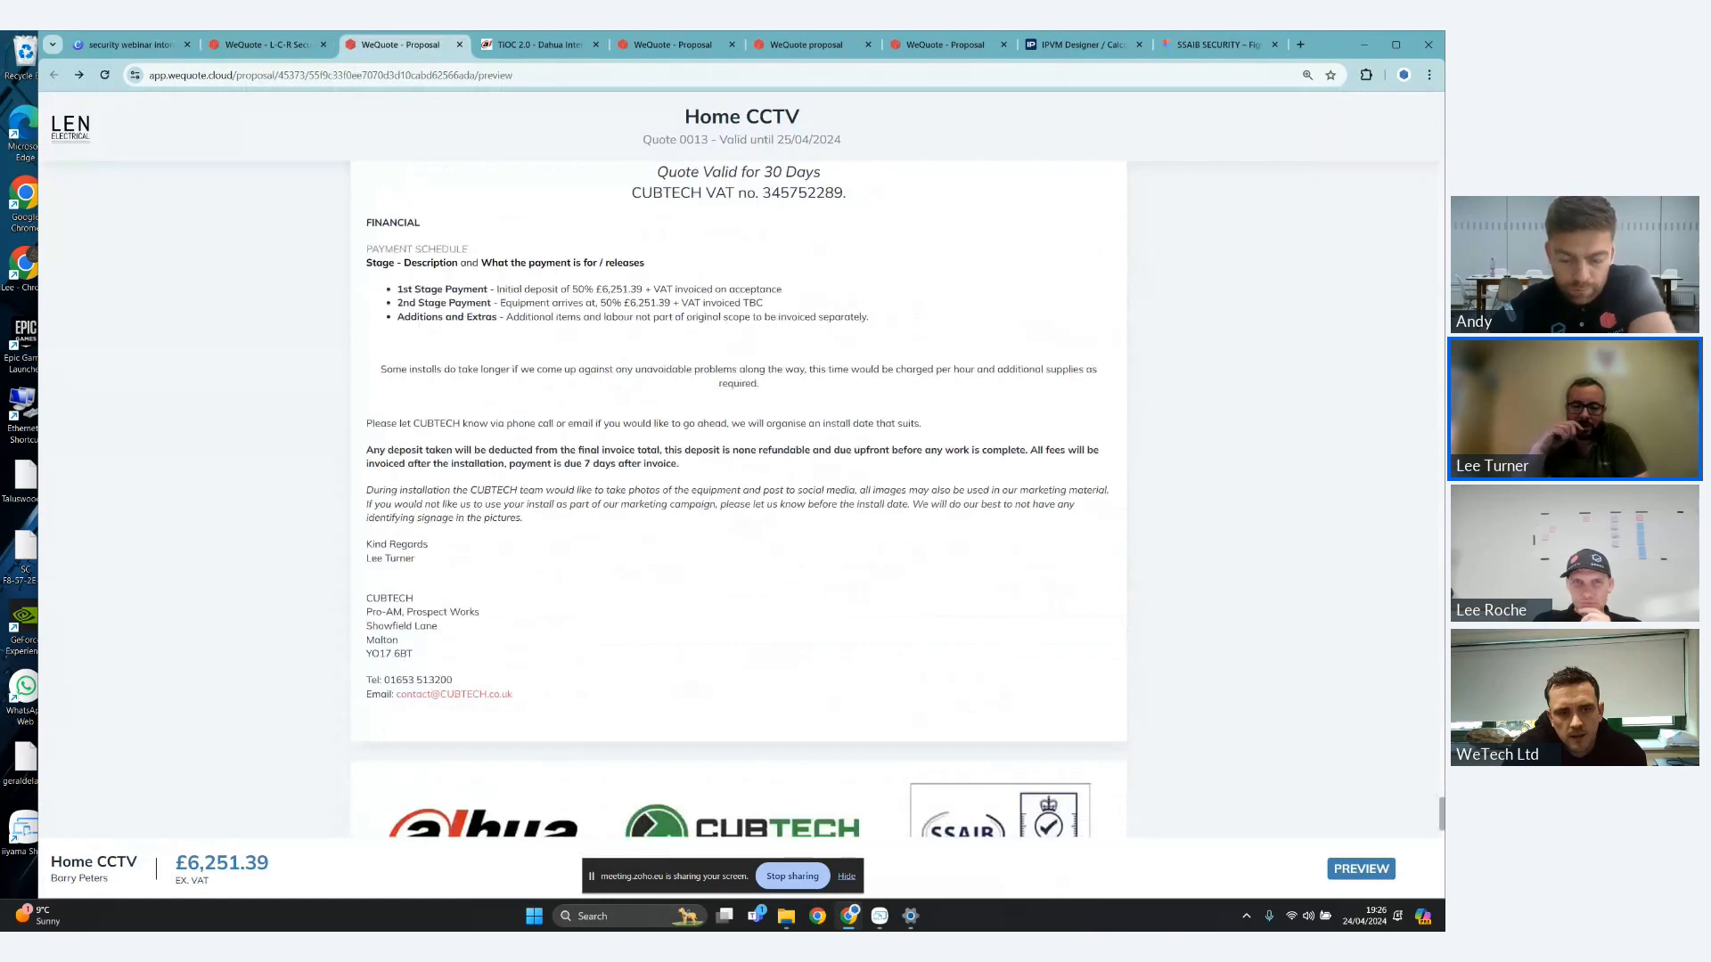
{"action": "scroll", "coordinate": [1442, 814], "scroll_direction": "up", "scroll_amount": 9}
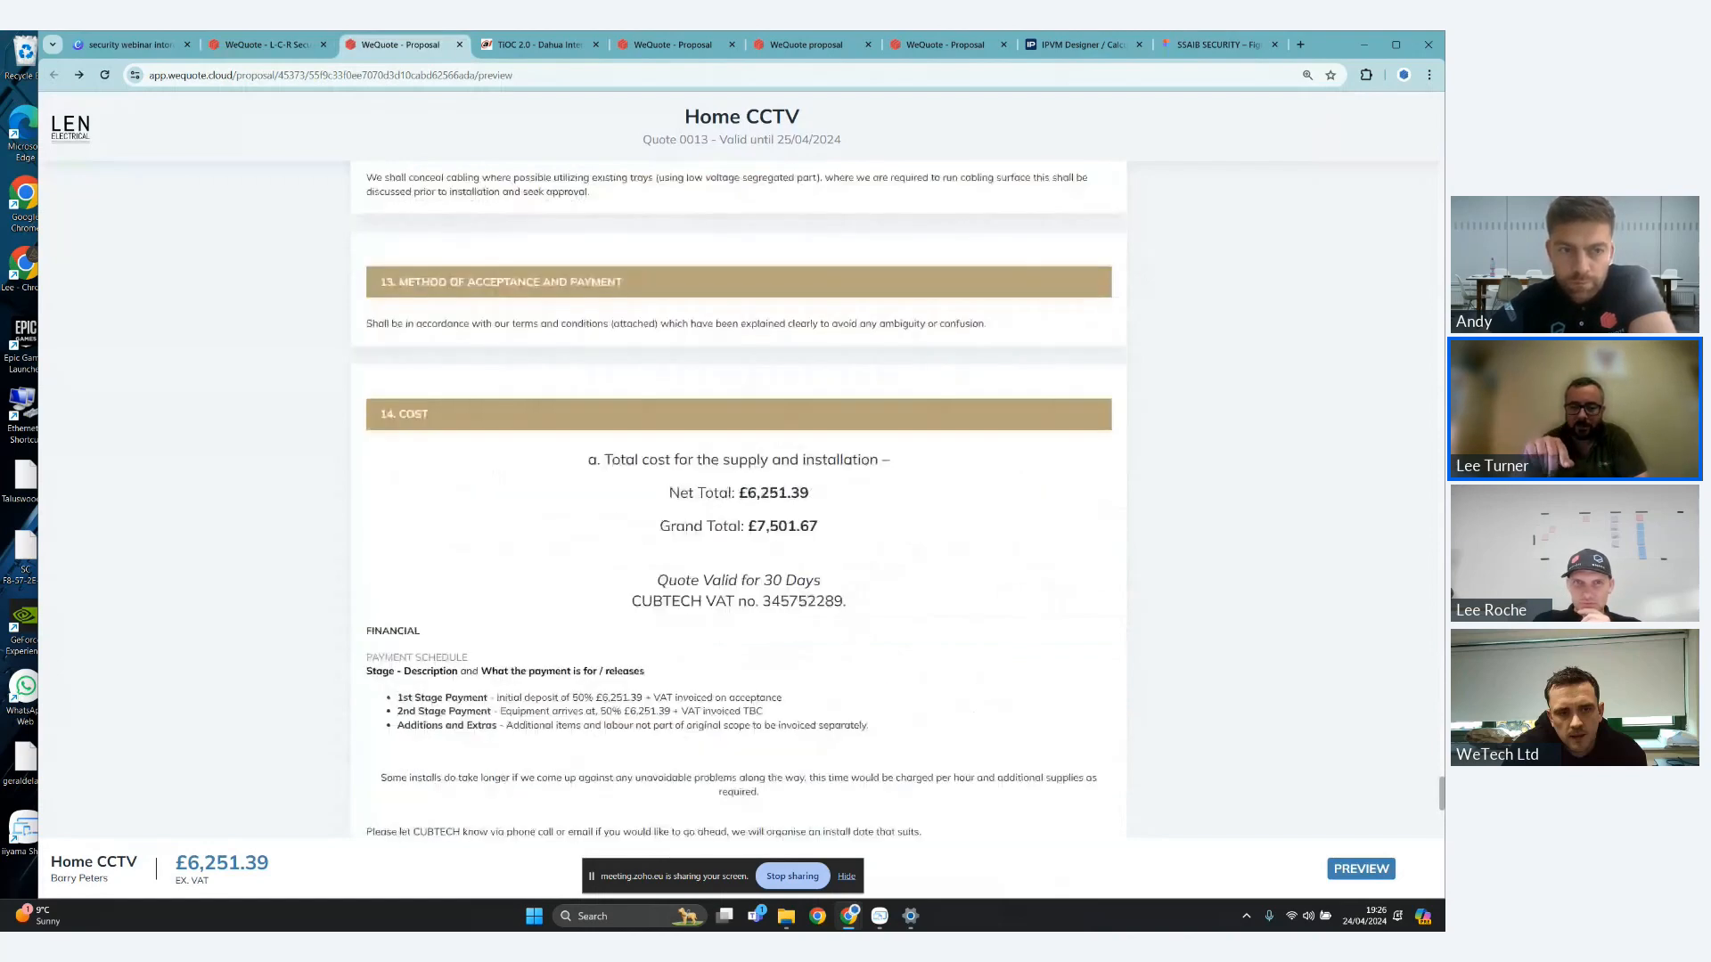
{"action": "scroll", "coordinate": [1443, 814], "scroll_direction": "up", "scroll_amount": 8}
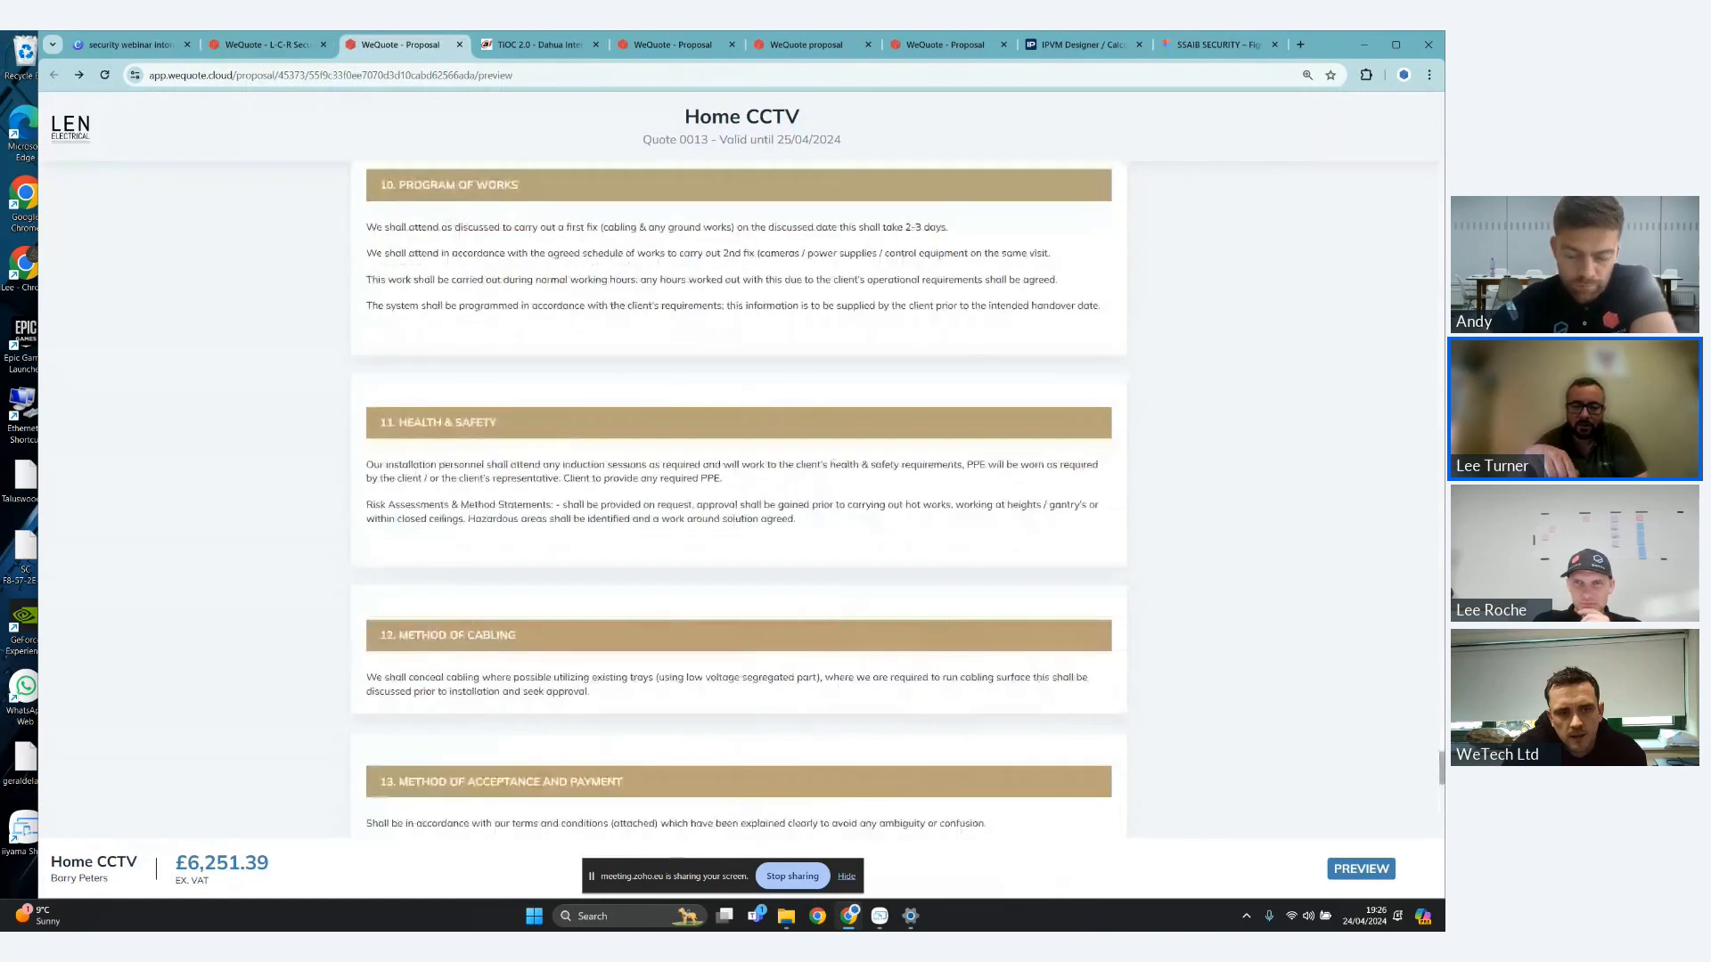
{"action": "scroll", "coordinate": [1443, 815], "scroll_direction": "up", "scroll_amount": 10}
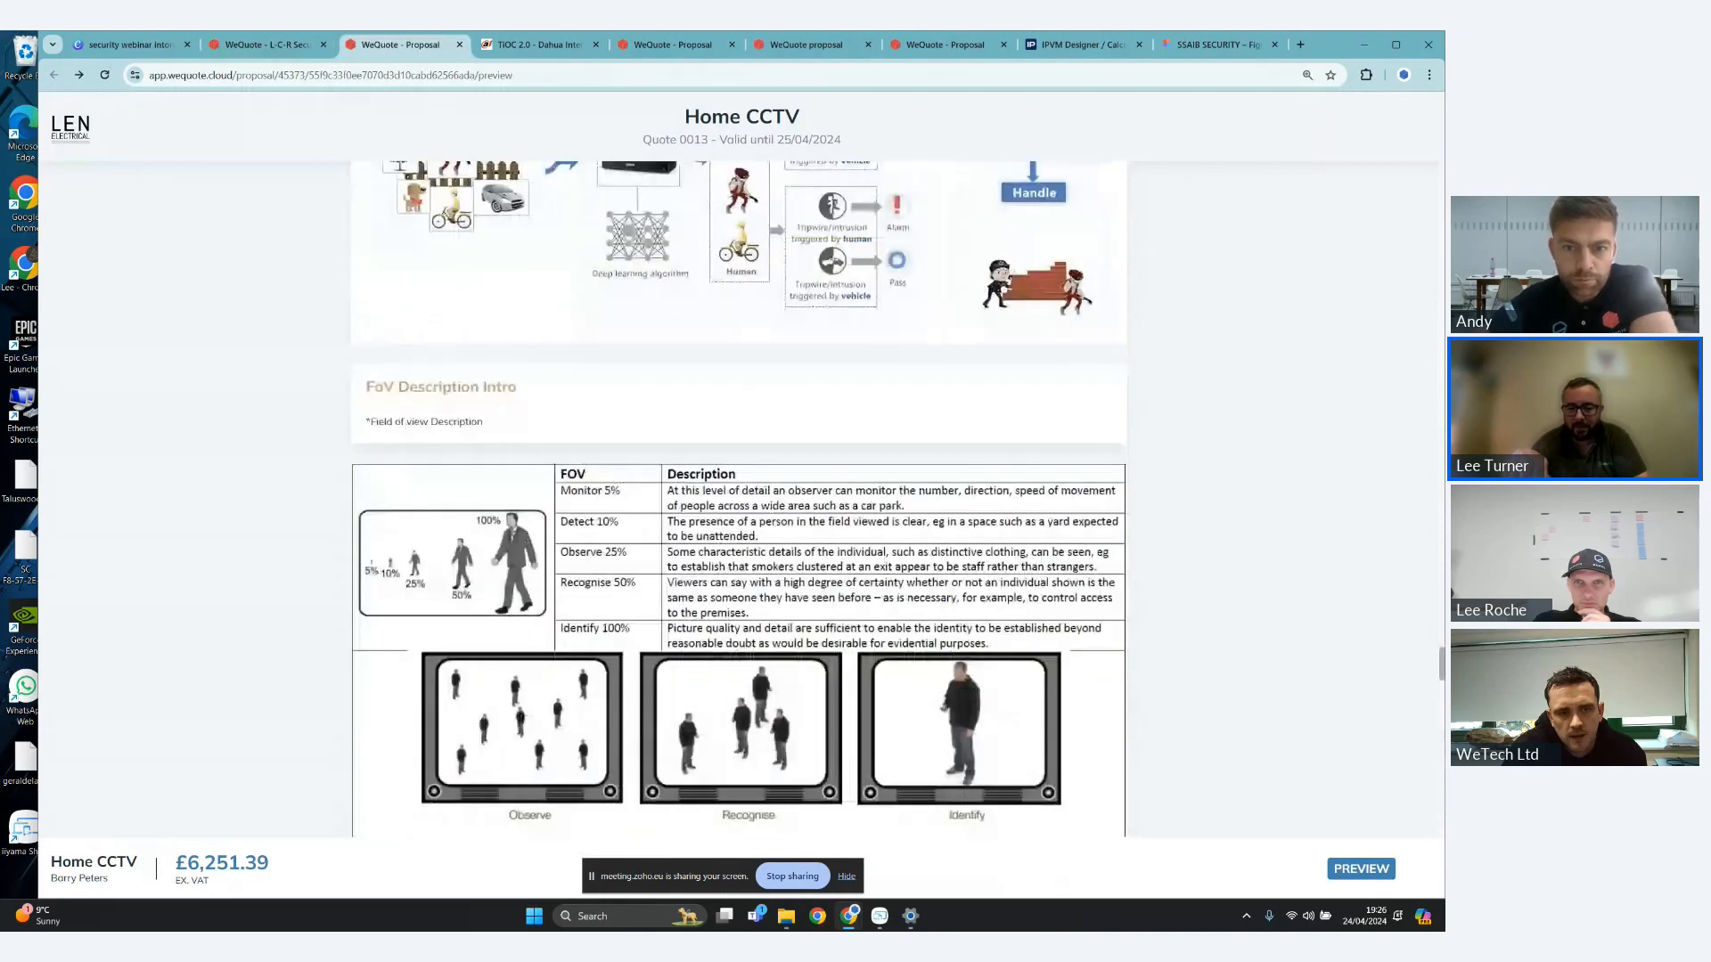
{"action": "scroll", "coordinate": [739, 499], "scroll_direction": "up", "scroll_amount": 10}
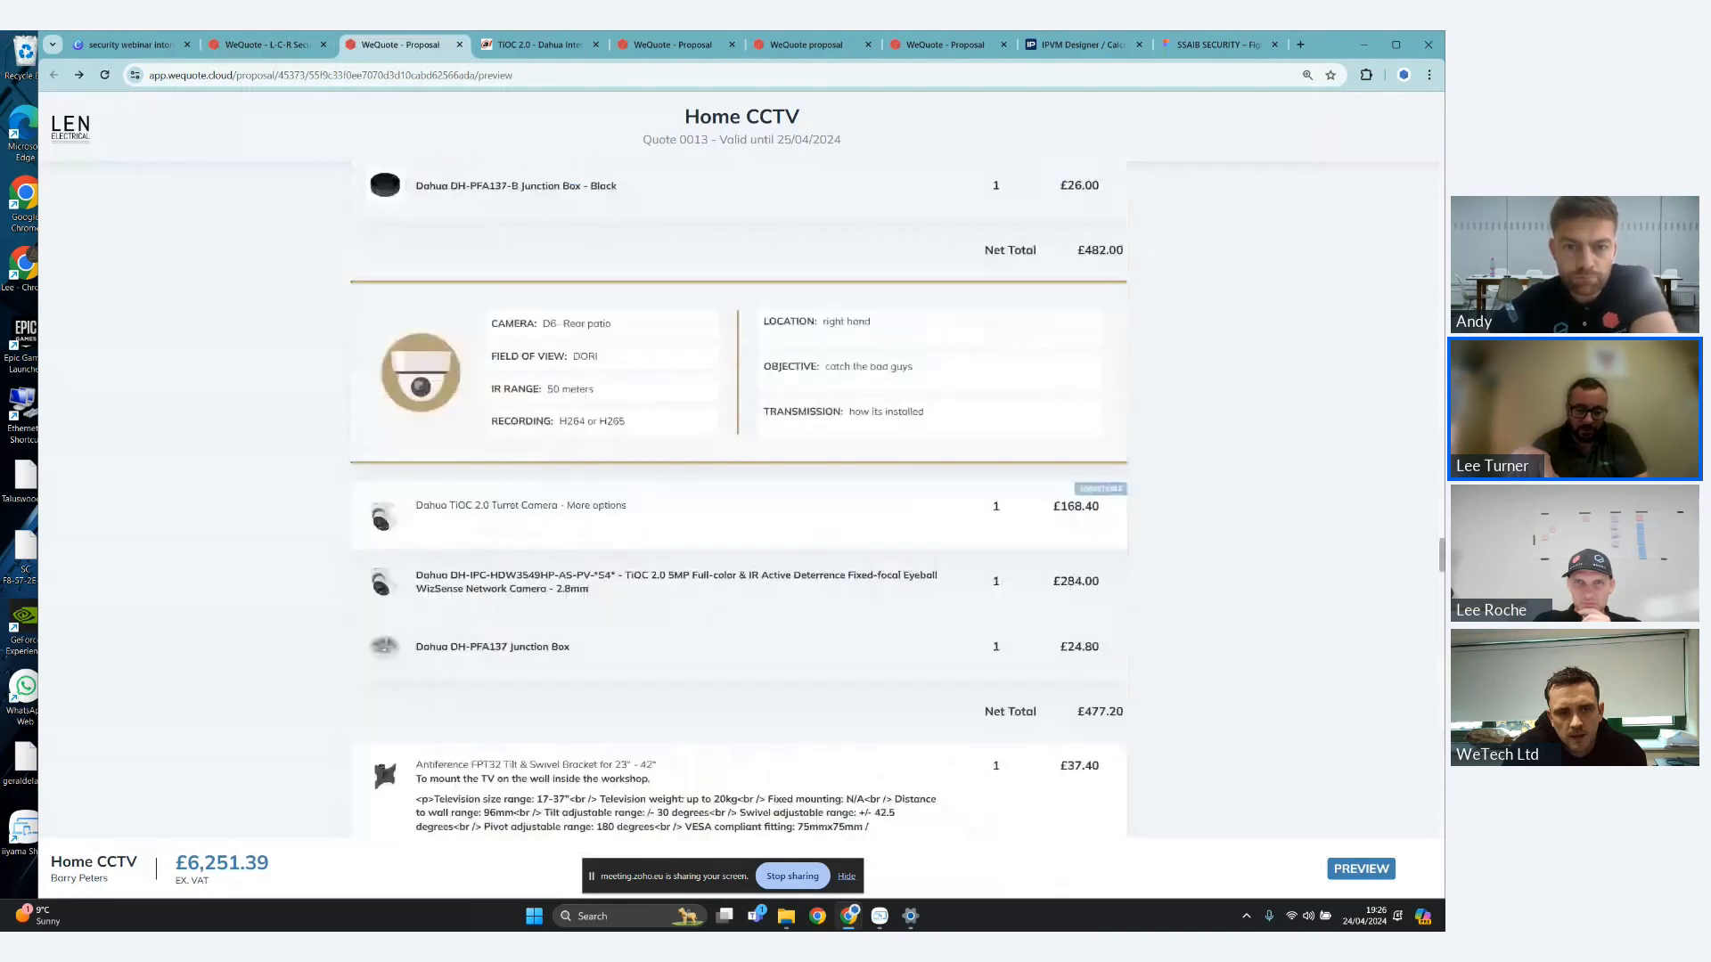
{"action": "scroll", "coordinate": [1286, 509], "scroll_direction": "up", "scroll_amount": 1}
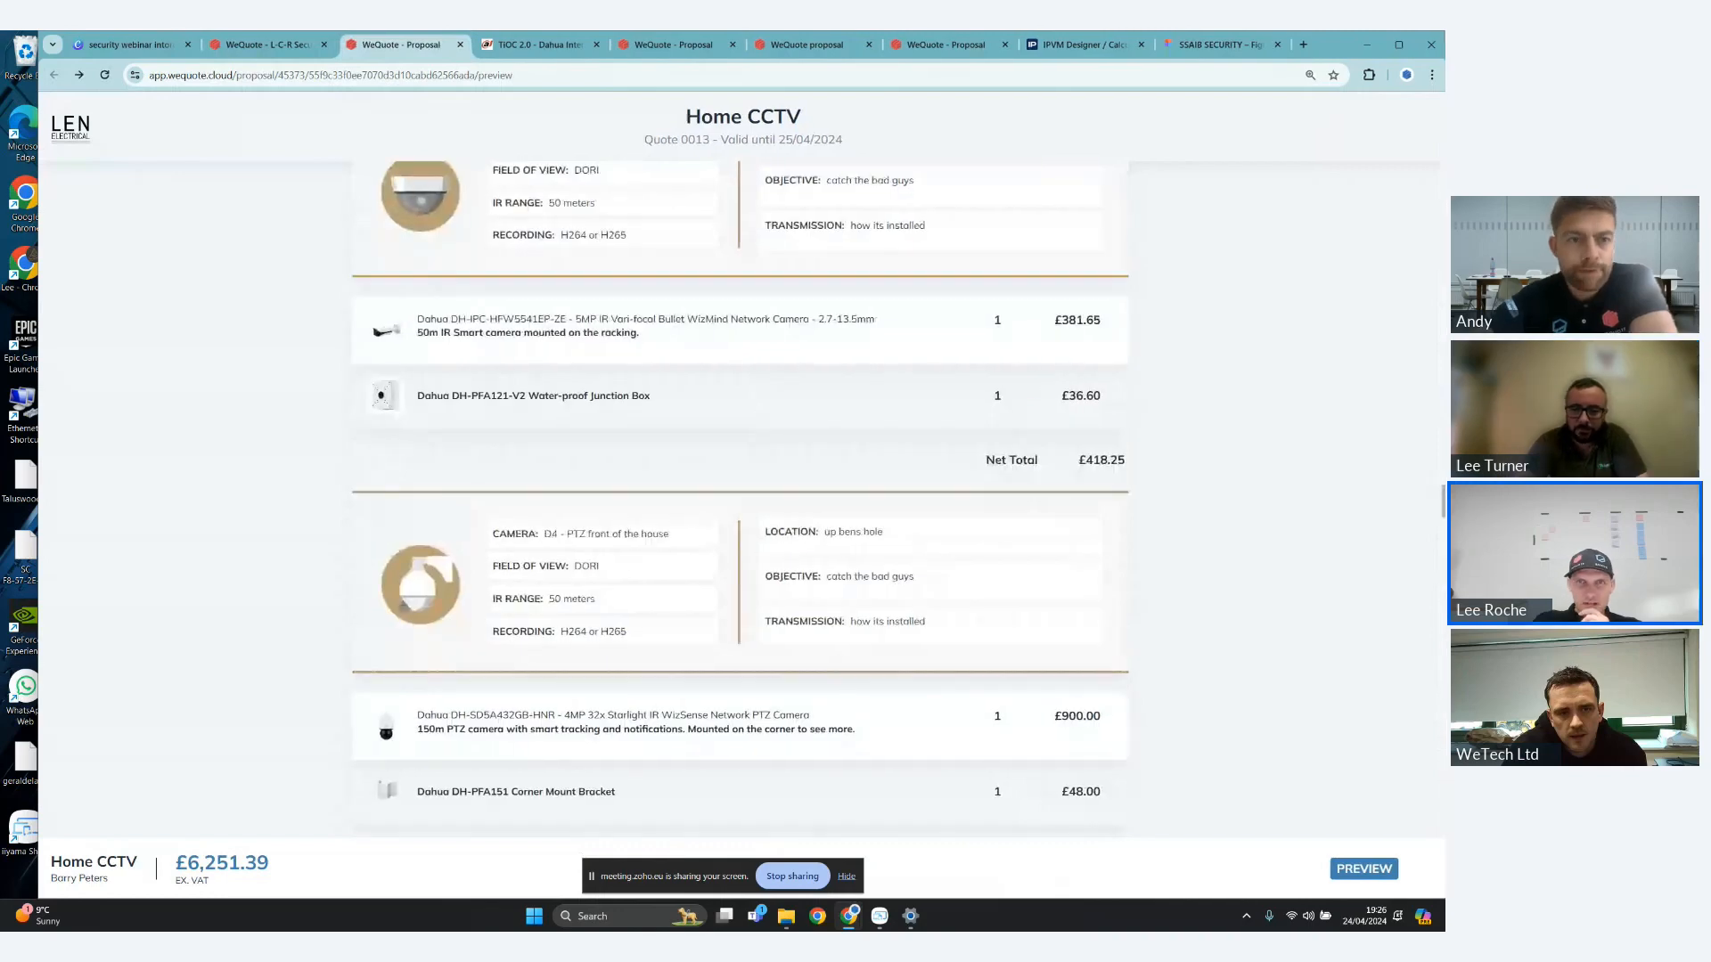
{"action": "scroll", "coordinate": [740, 499], "scroll_direction": "up", "scroll_amount": 3}
{"action": "scroll", "coordinate": [740, 499], "scroll_direction": "up", "scroll_amount": 3}
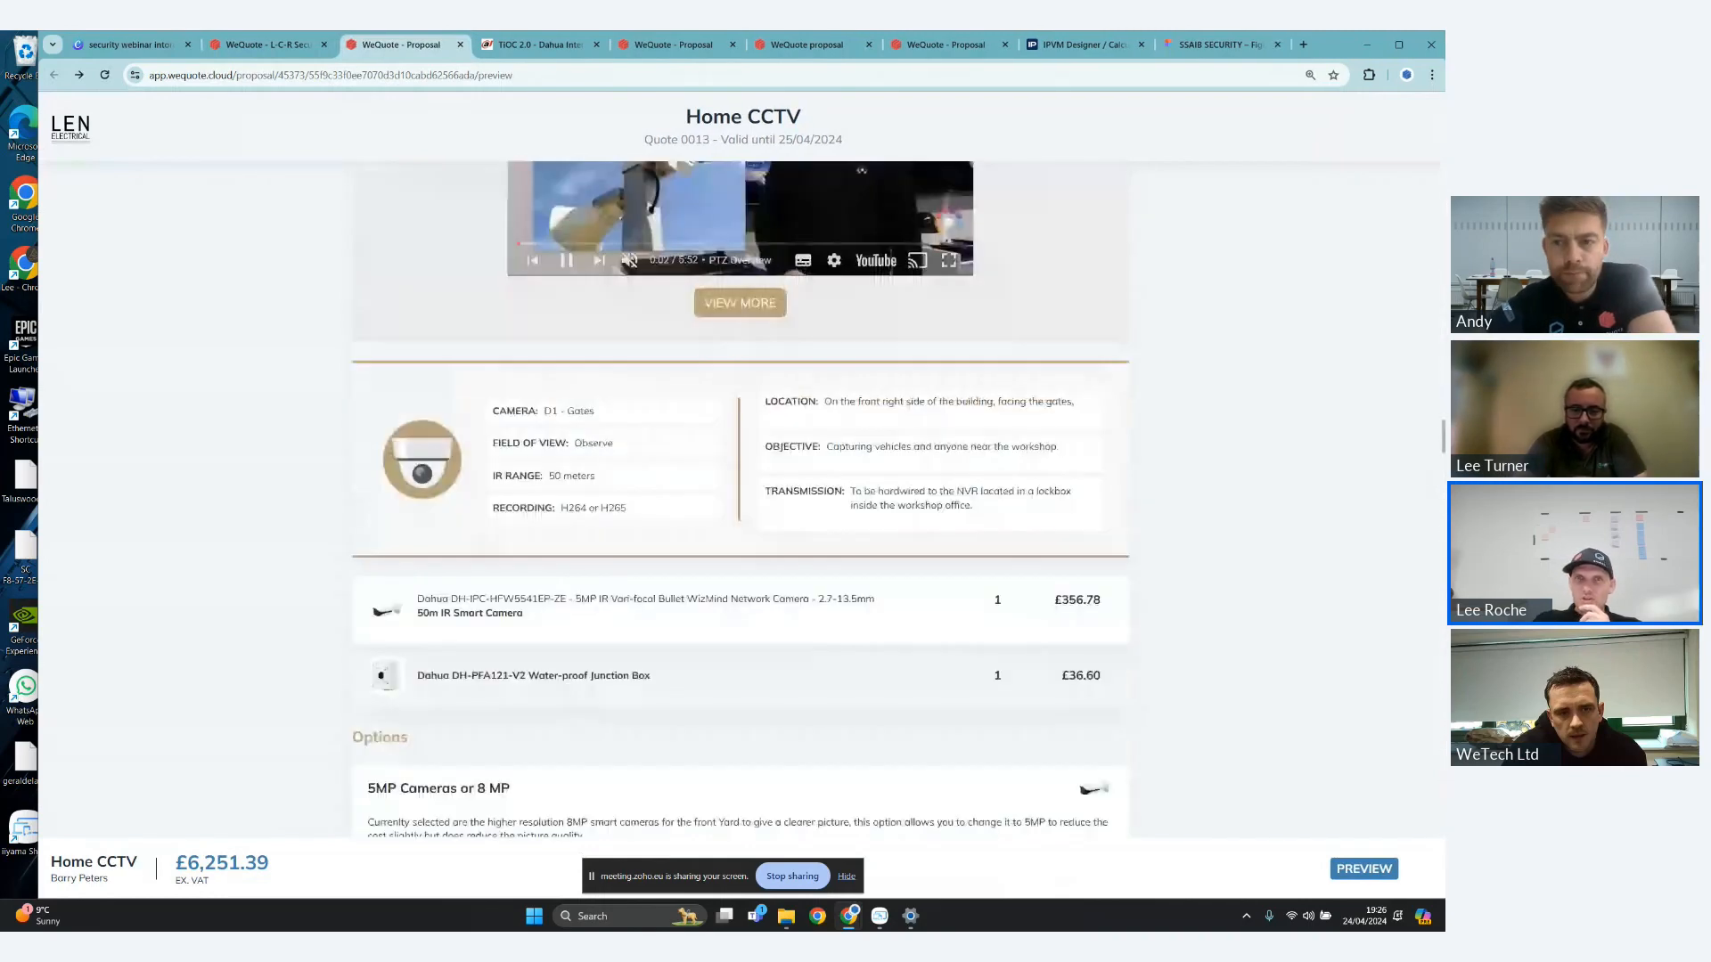
{"action": "left_click_drag", "start_coordinate": [1443, 437], "coordinate": [1431, 177]}
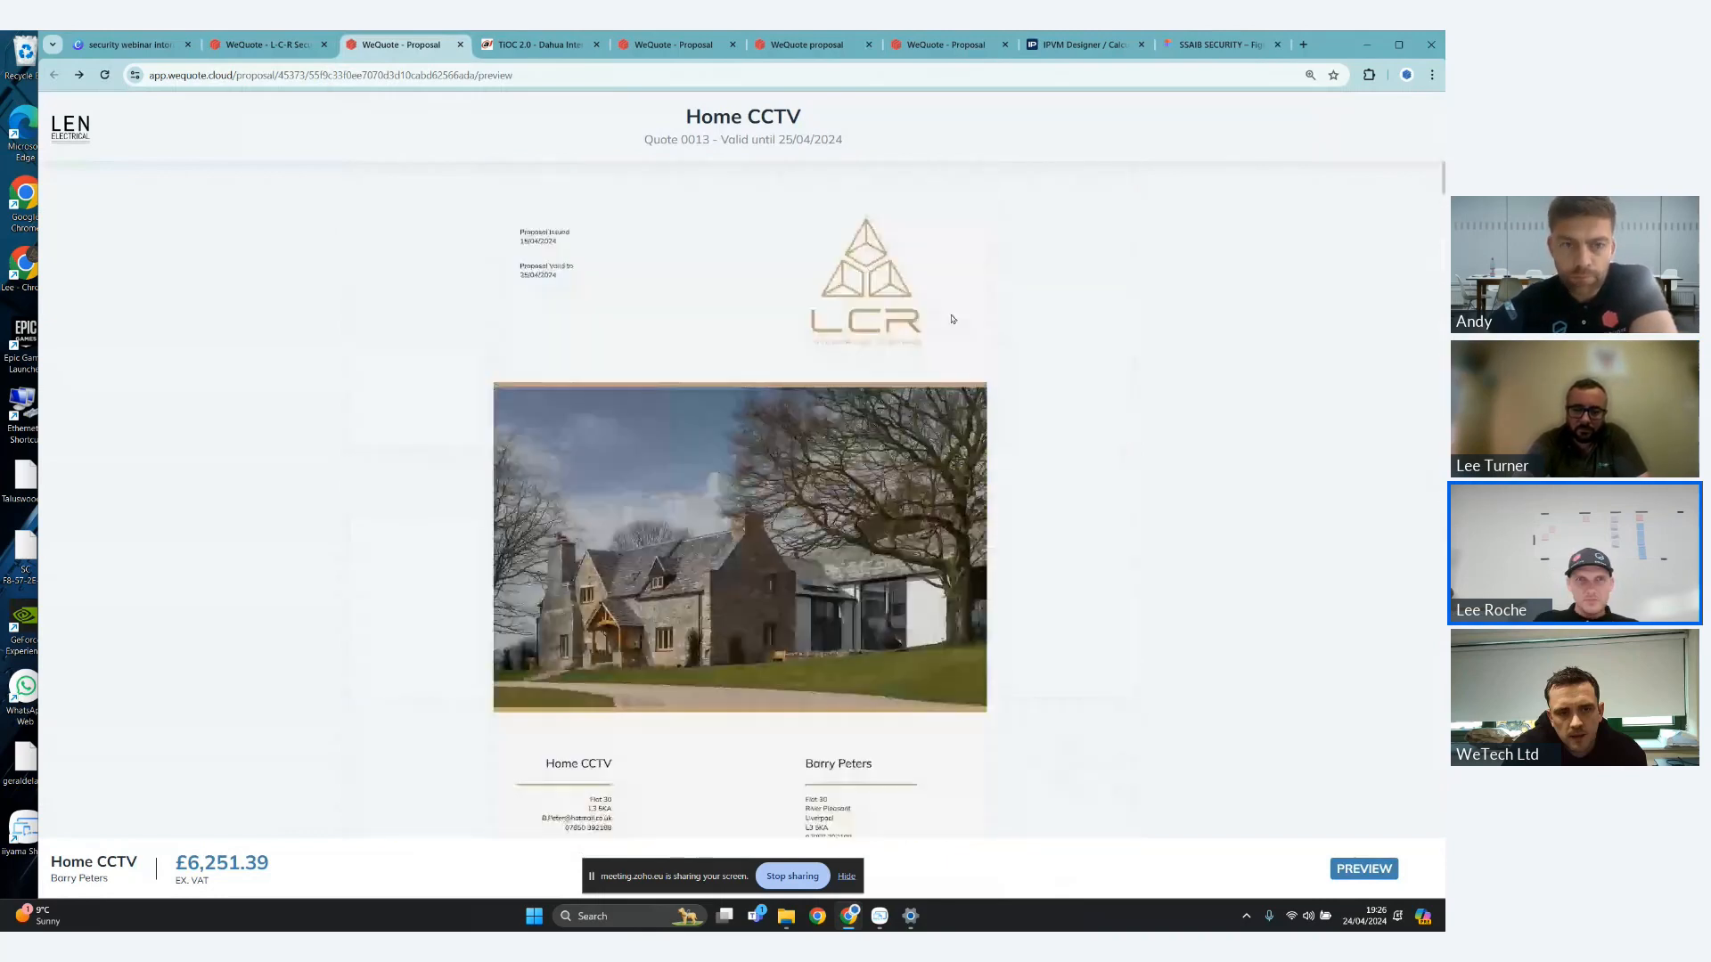
- Return to the quote editor and show the NVR Equipment subsystem for the Office equipment area
{"action": "left_click", "coordinate": [292, 47]}
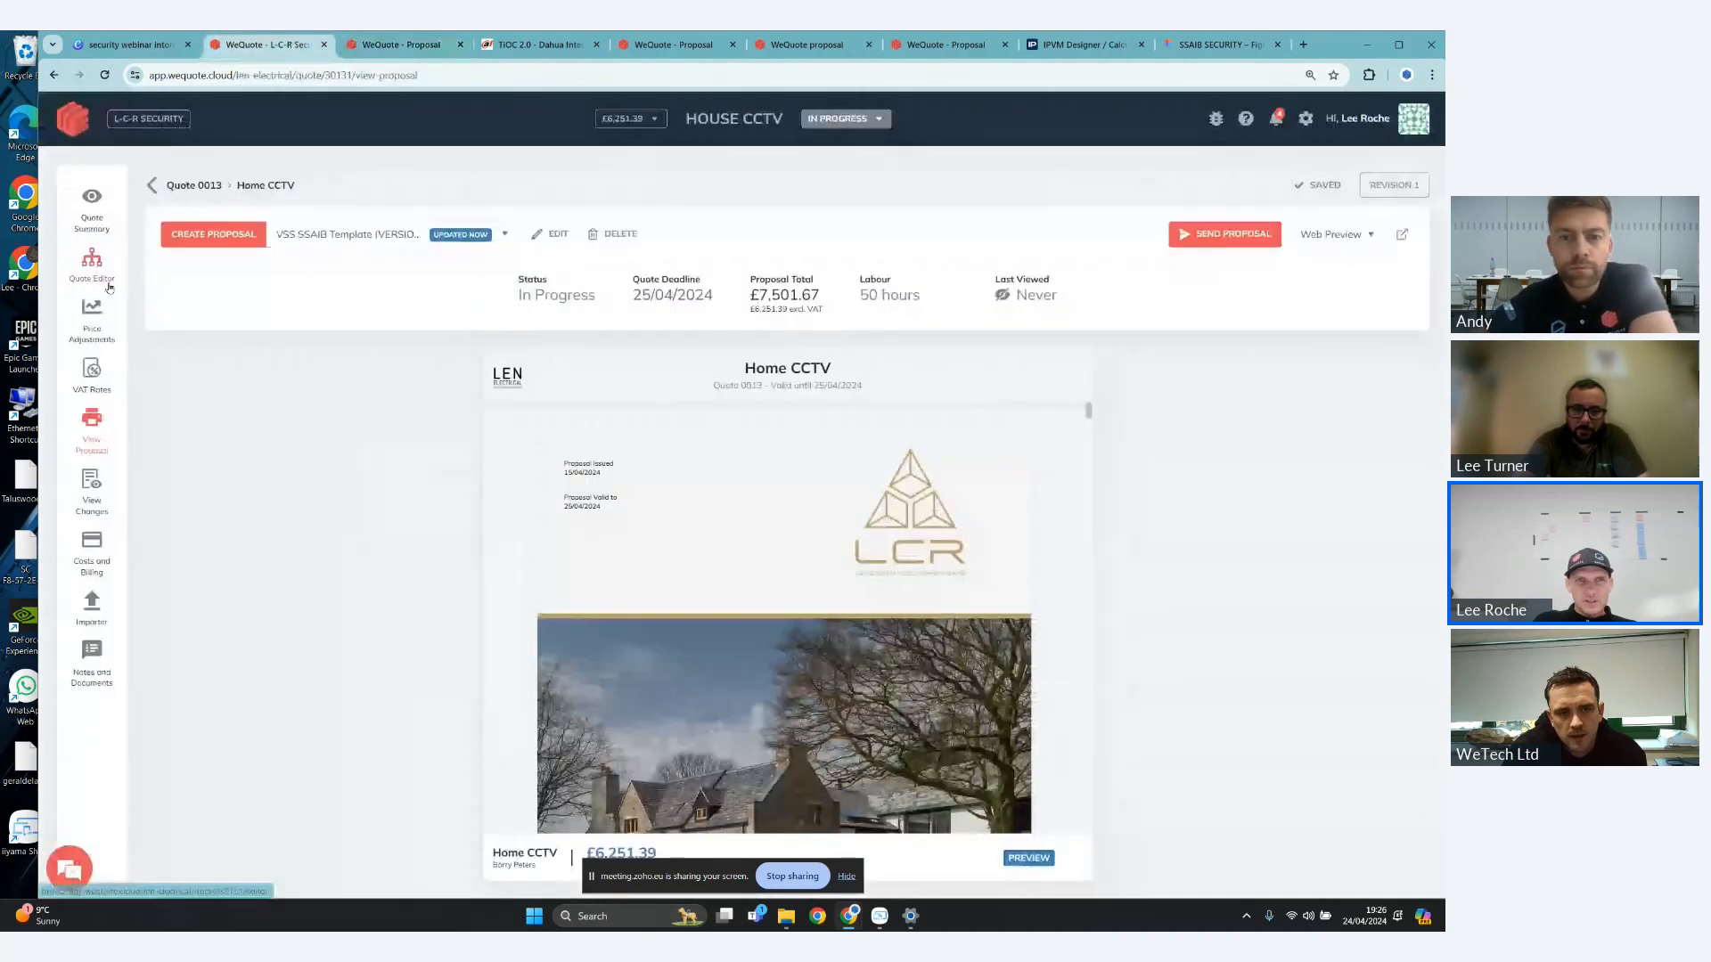
{"action": "left_click", "coordinate": [92, 267]}
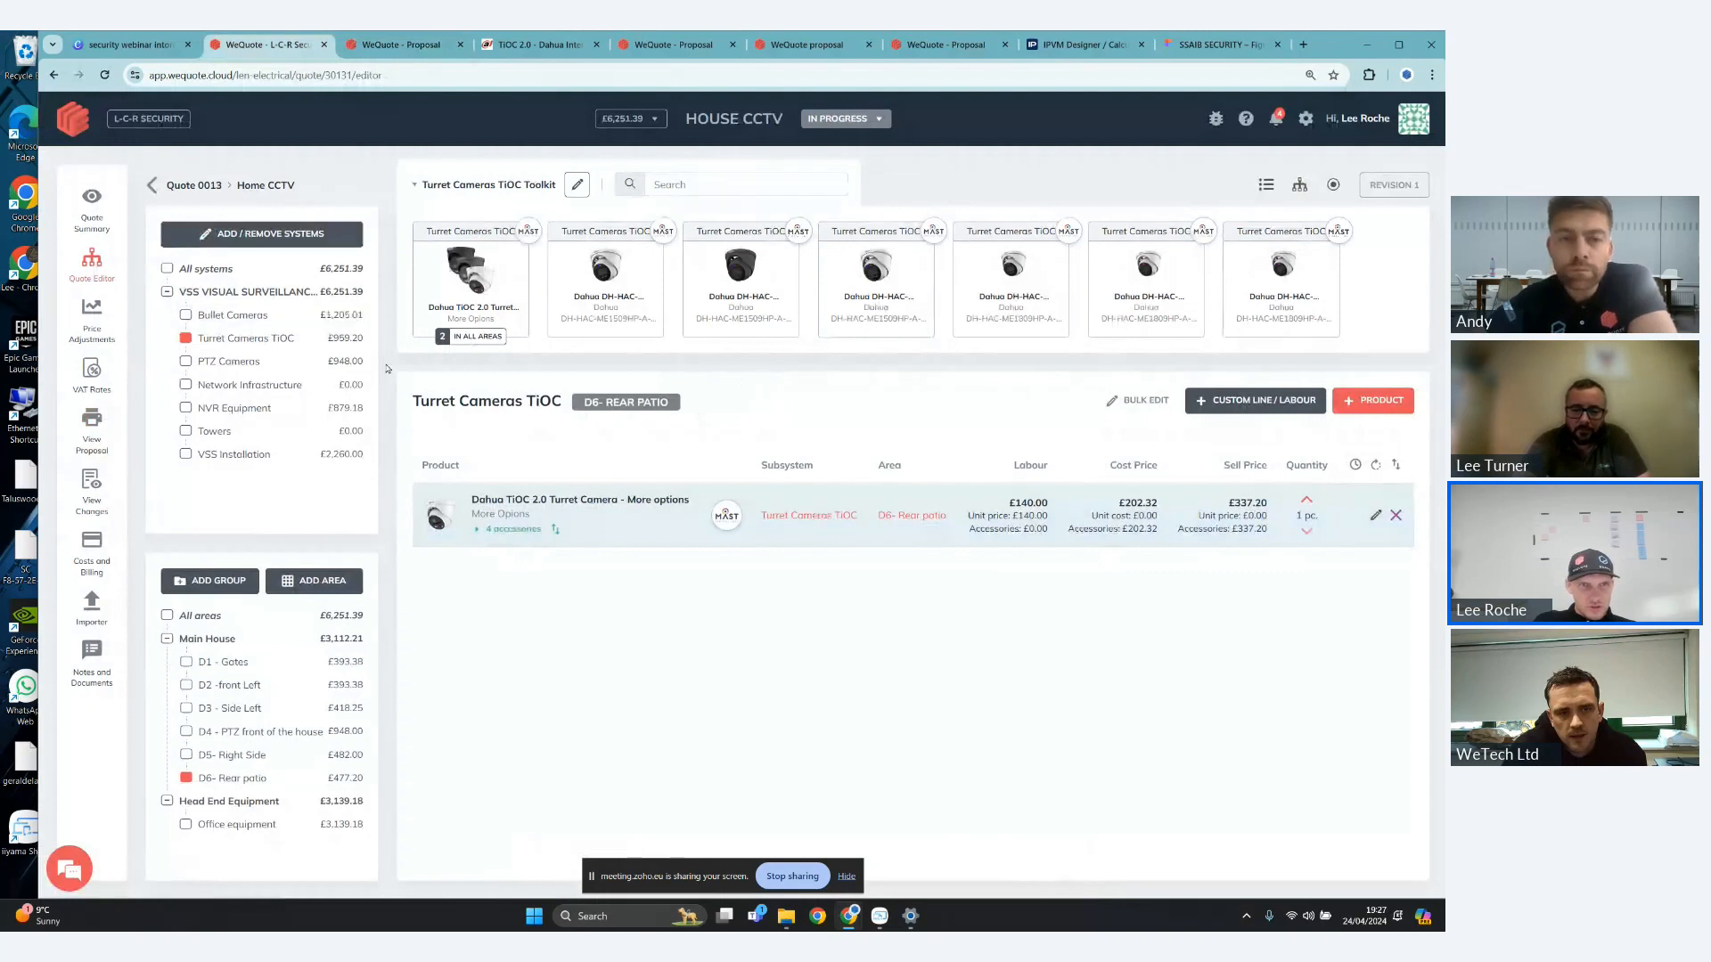
{"action": "left_click", "coordinate": [267, 411]}
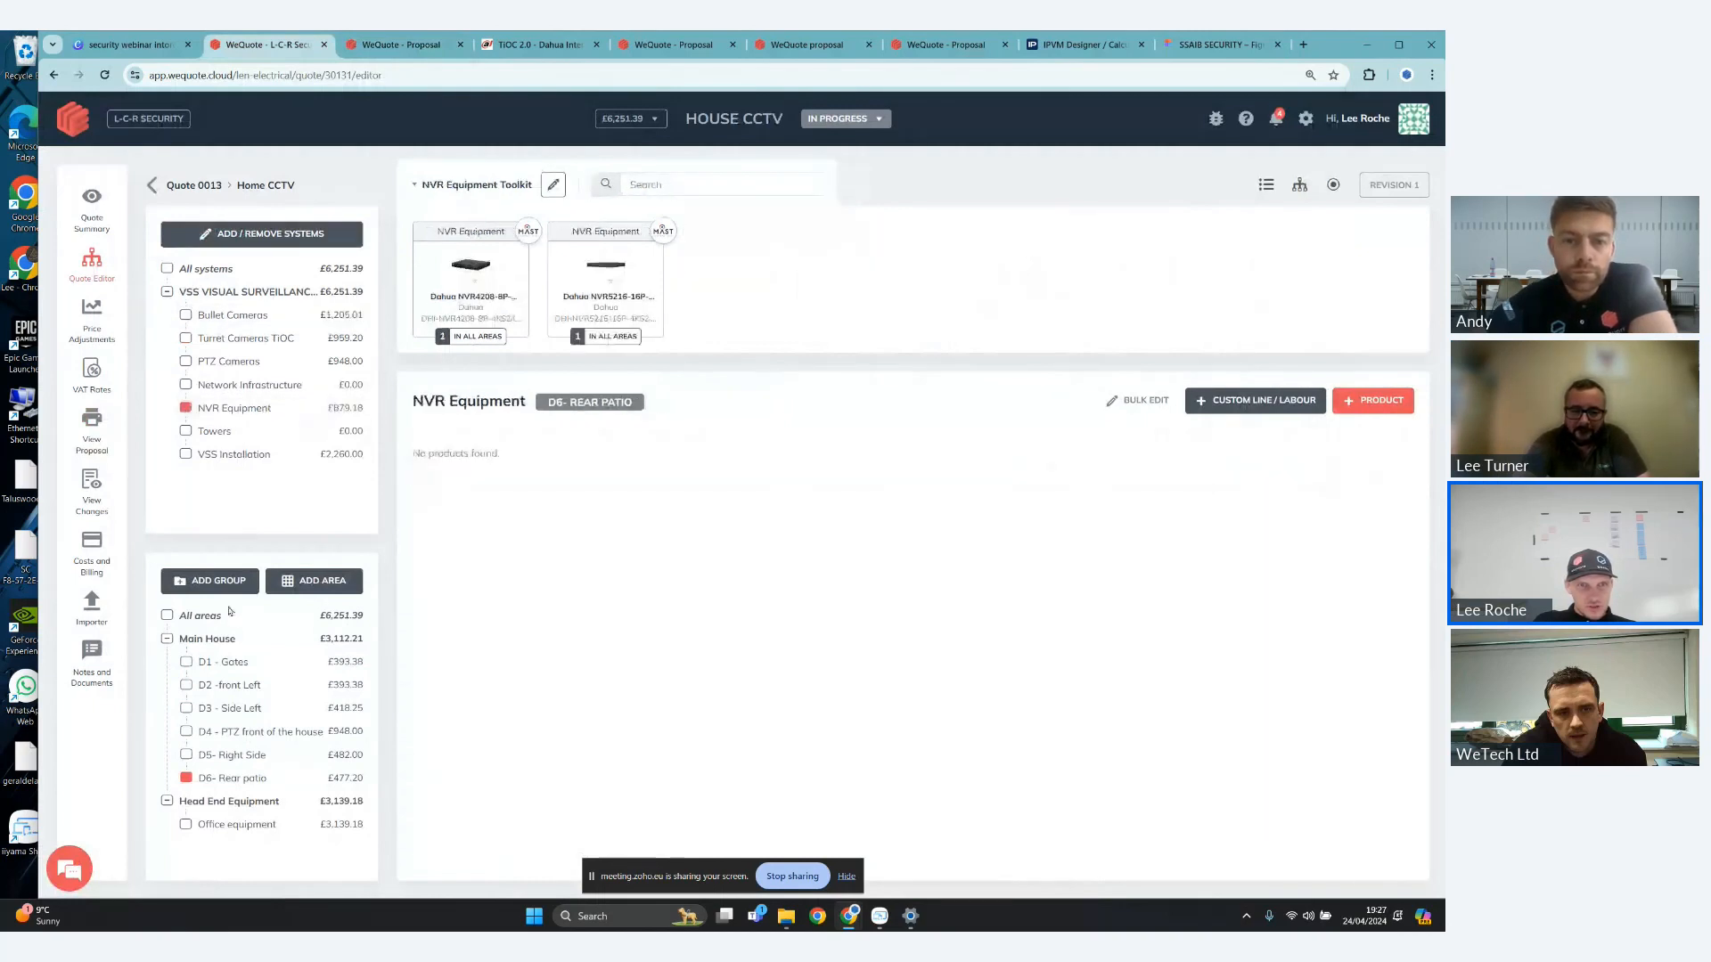
{"action": "left_click", "coordinate": [258, 825]}
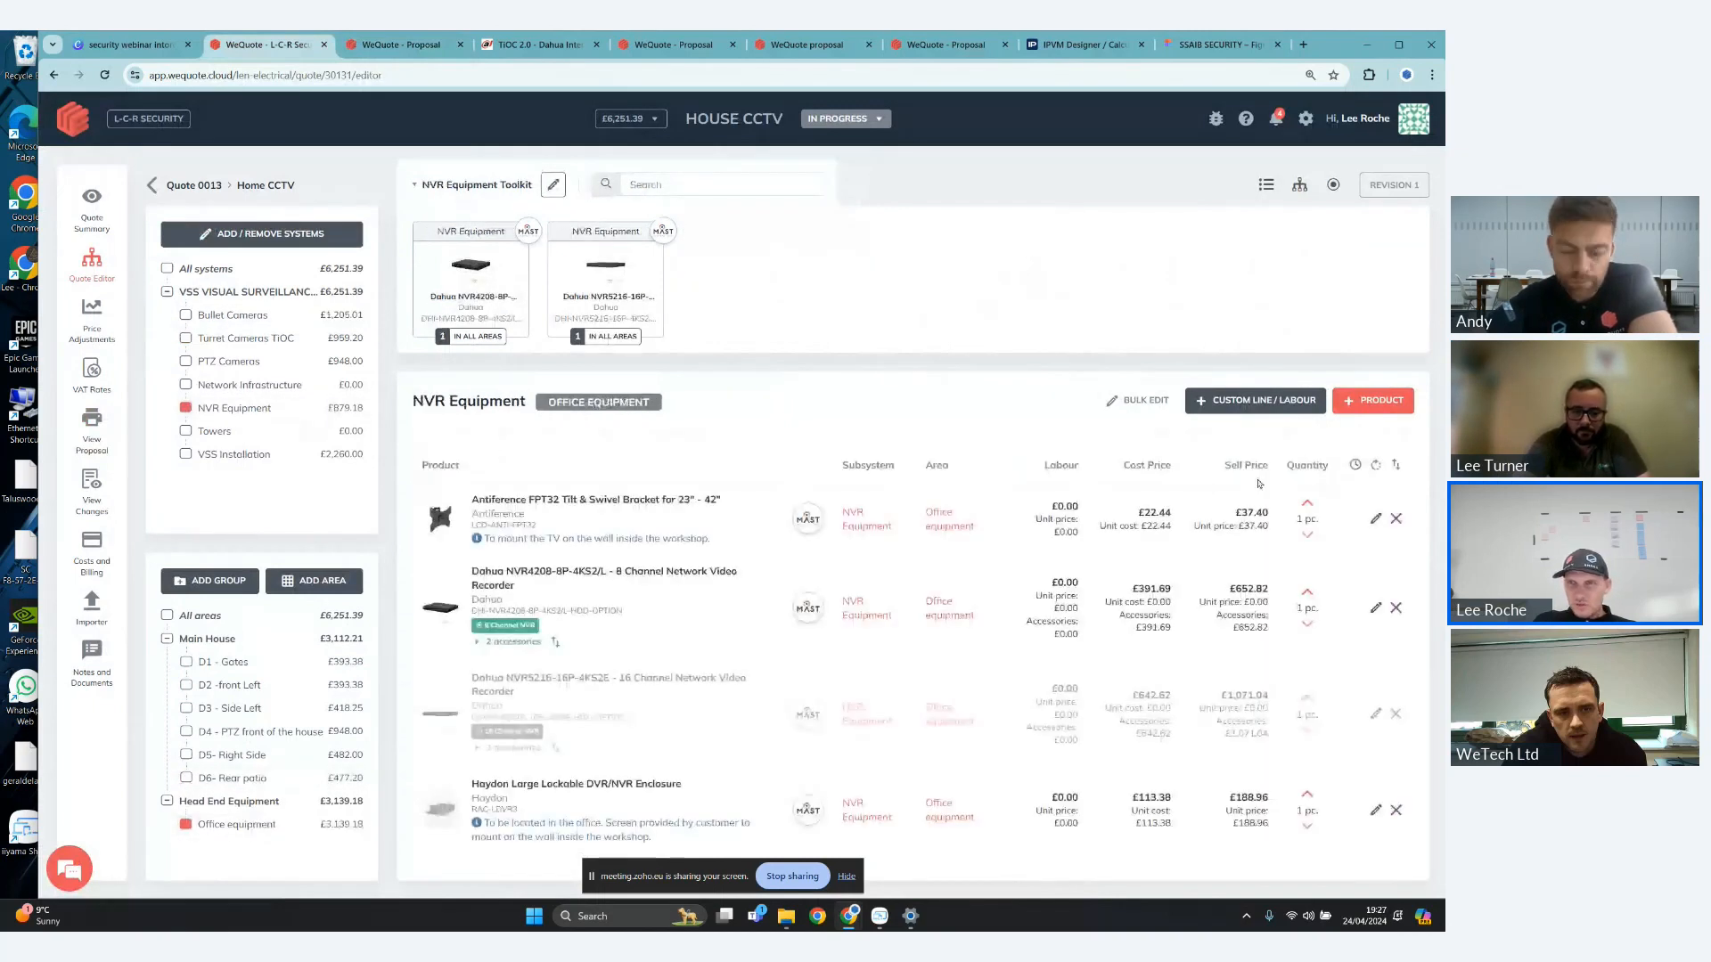
- Start adding a product to NVR Equipment and choose Mast Digital from the linked catalogues
{"action": "left_click", "coordinate": [1372, 400]}
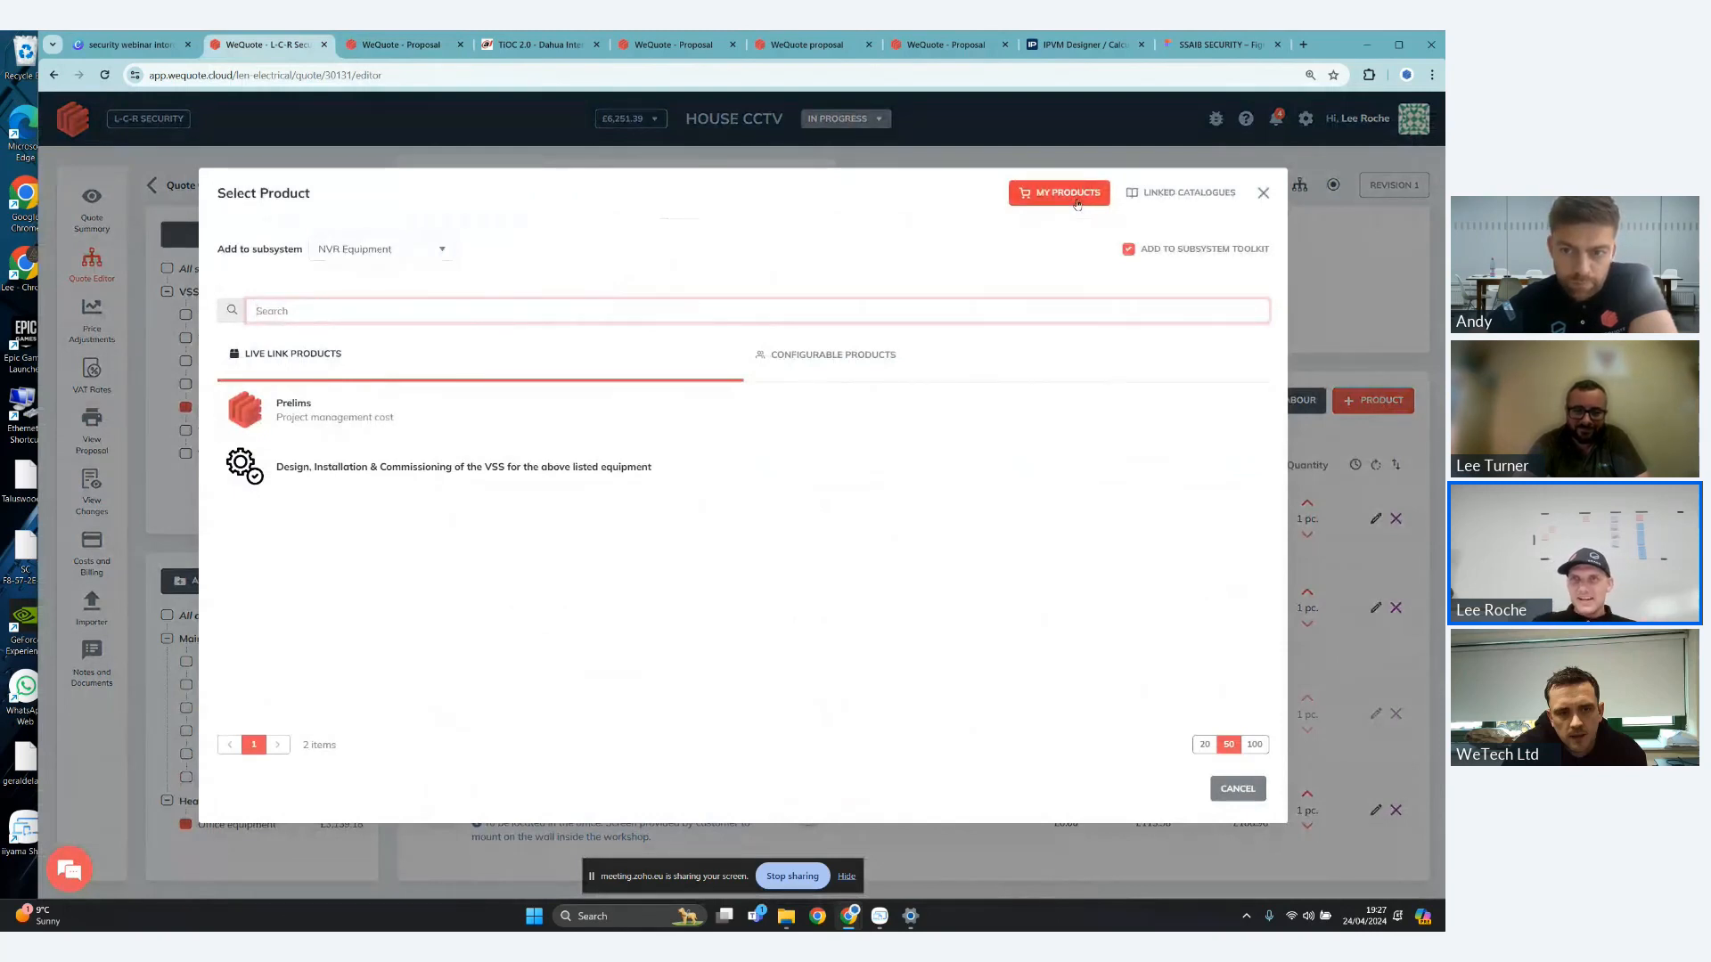
{"action": "left_click", "coordinate": [1162, 202]}
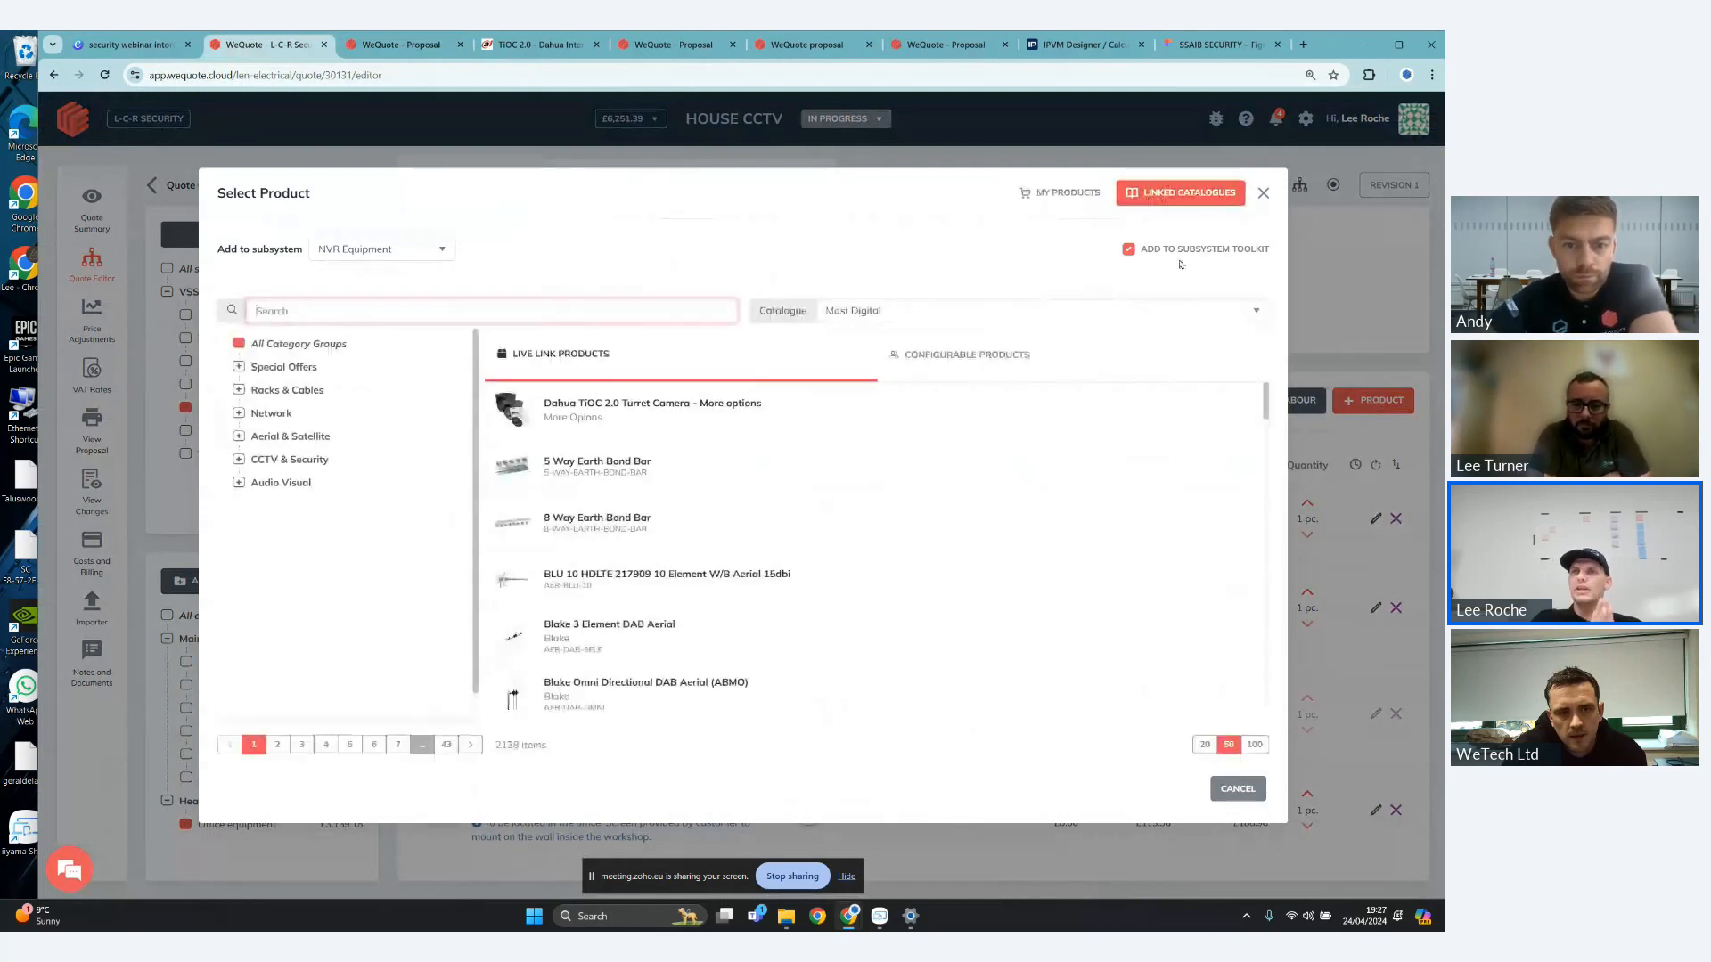
{"action": "left_click", "coordinate": [1201, 311]}
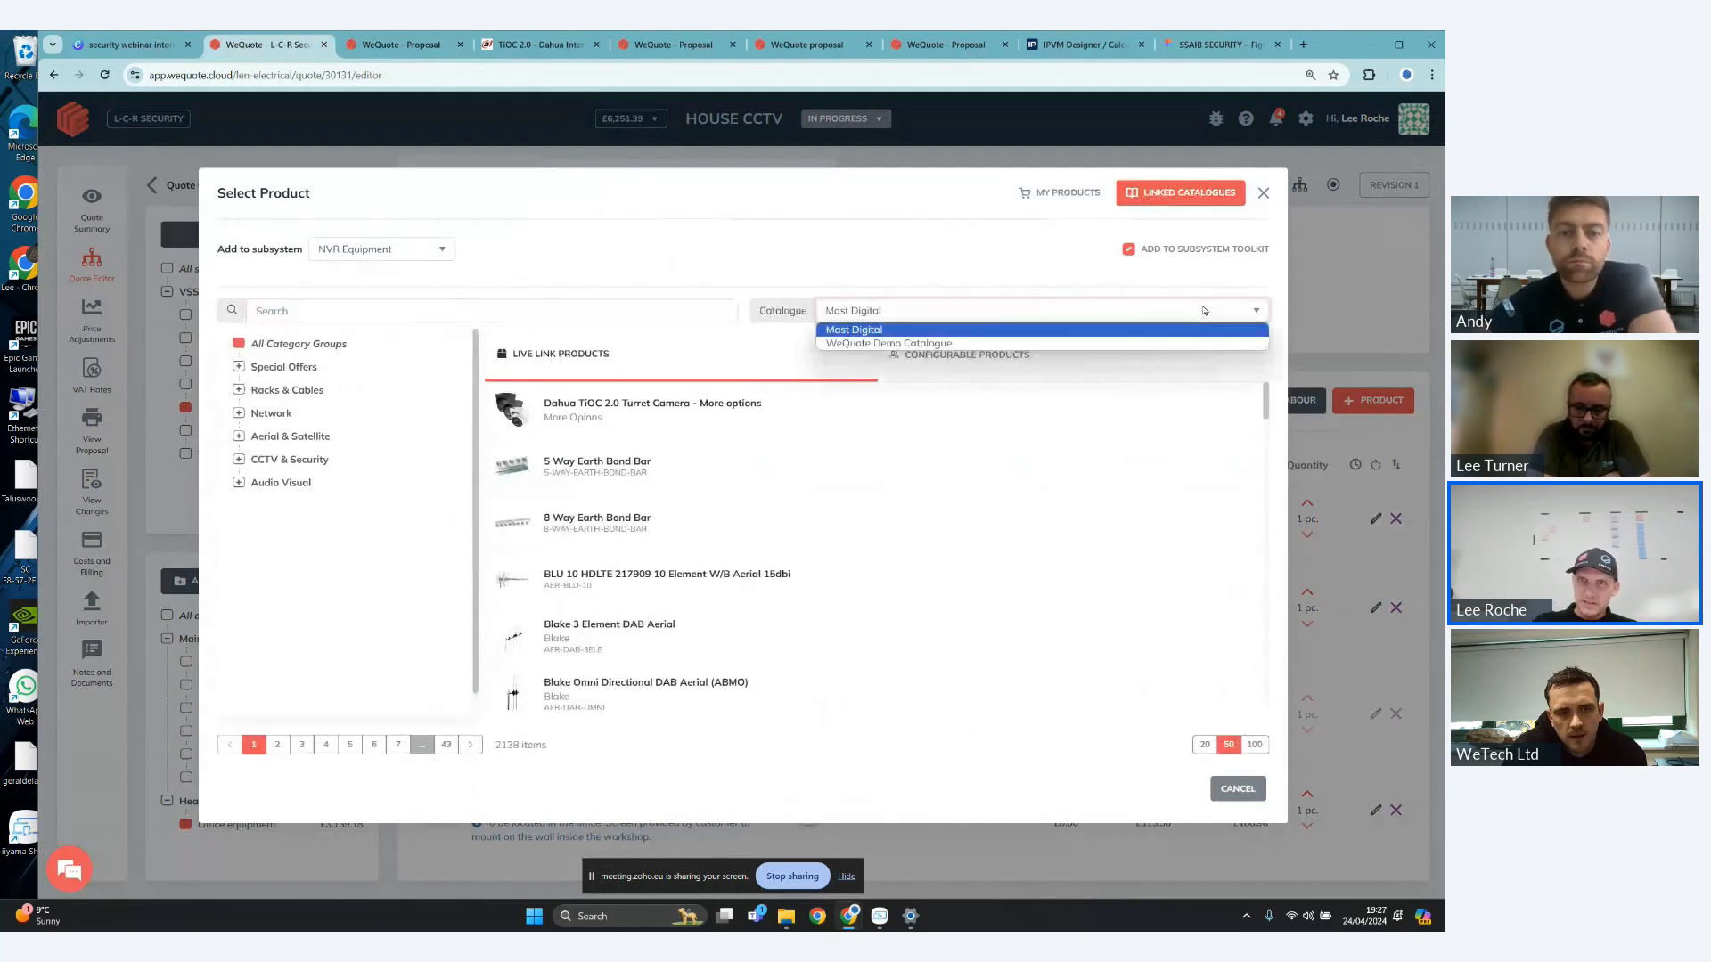
{"action": "left_click", "coordinate": [882, 331]}
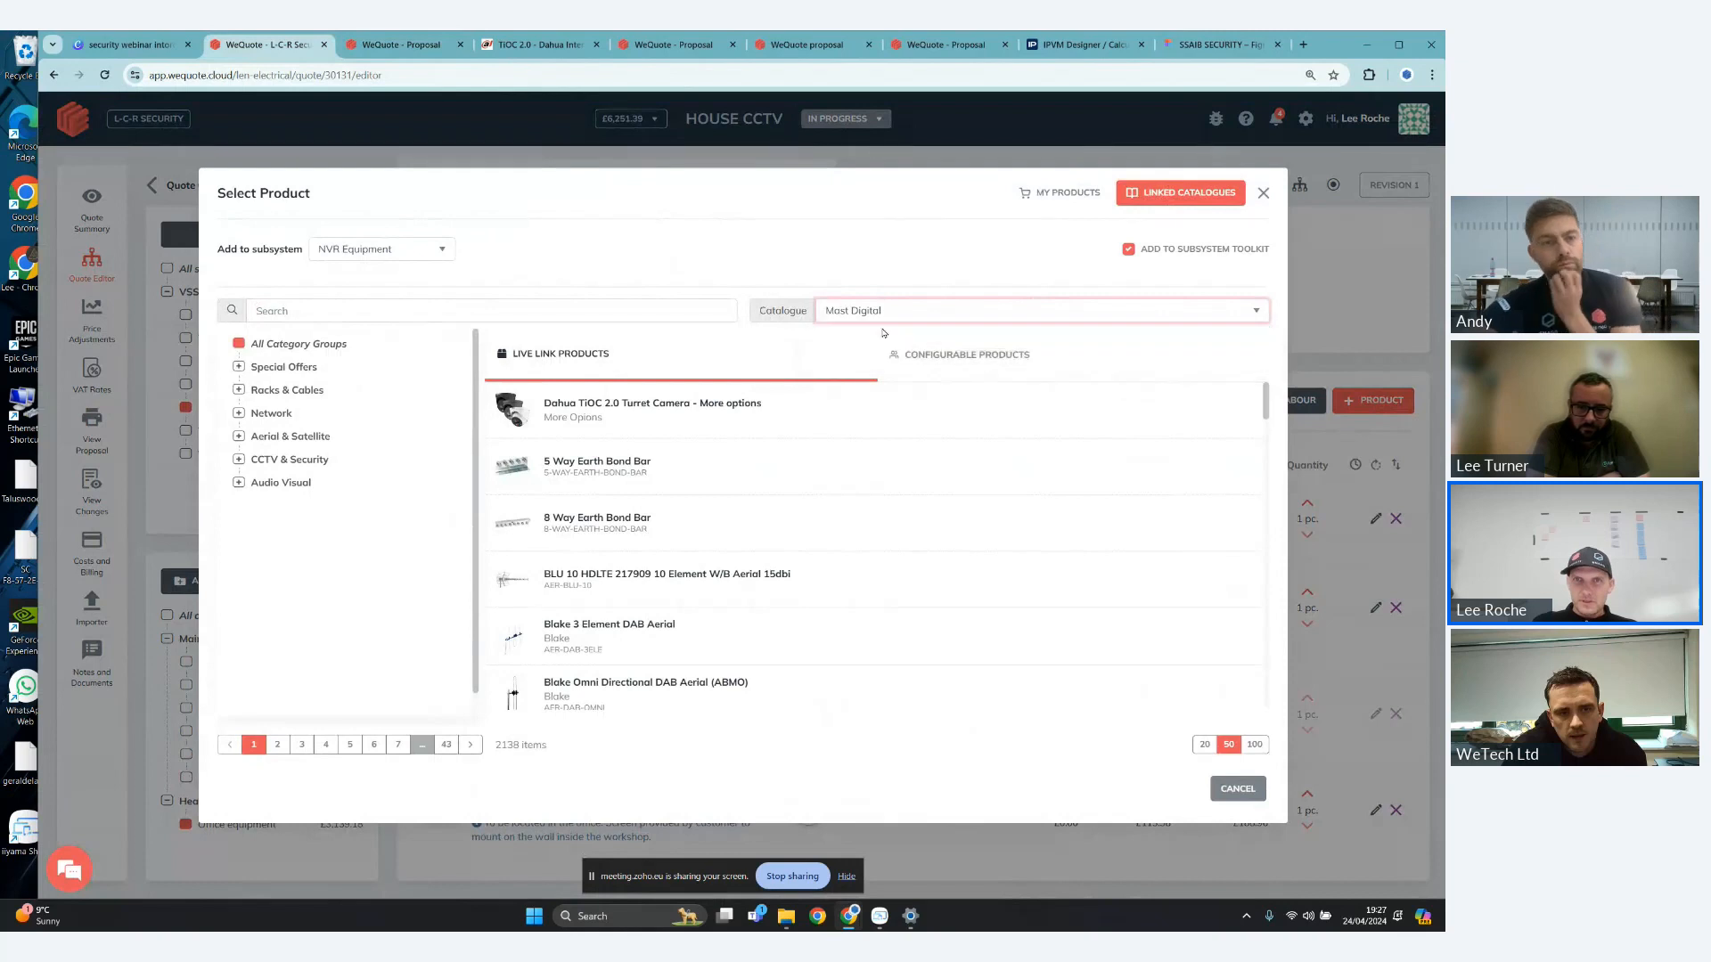
- Browse the catalogue's Network category and filter it to PoE Switches - 24 Port
{"action": "left_click", "coordinate": [239, 413]}
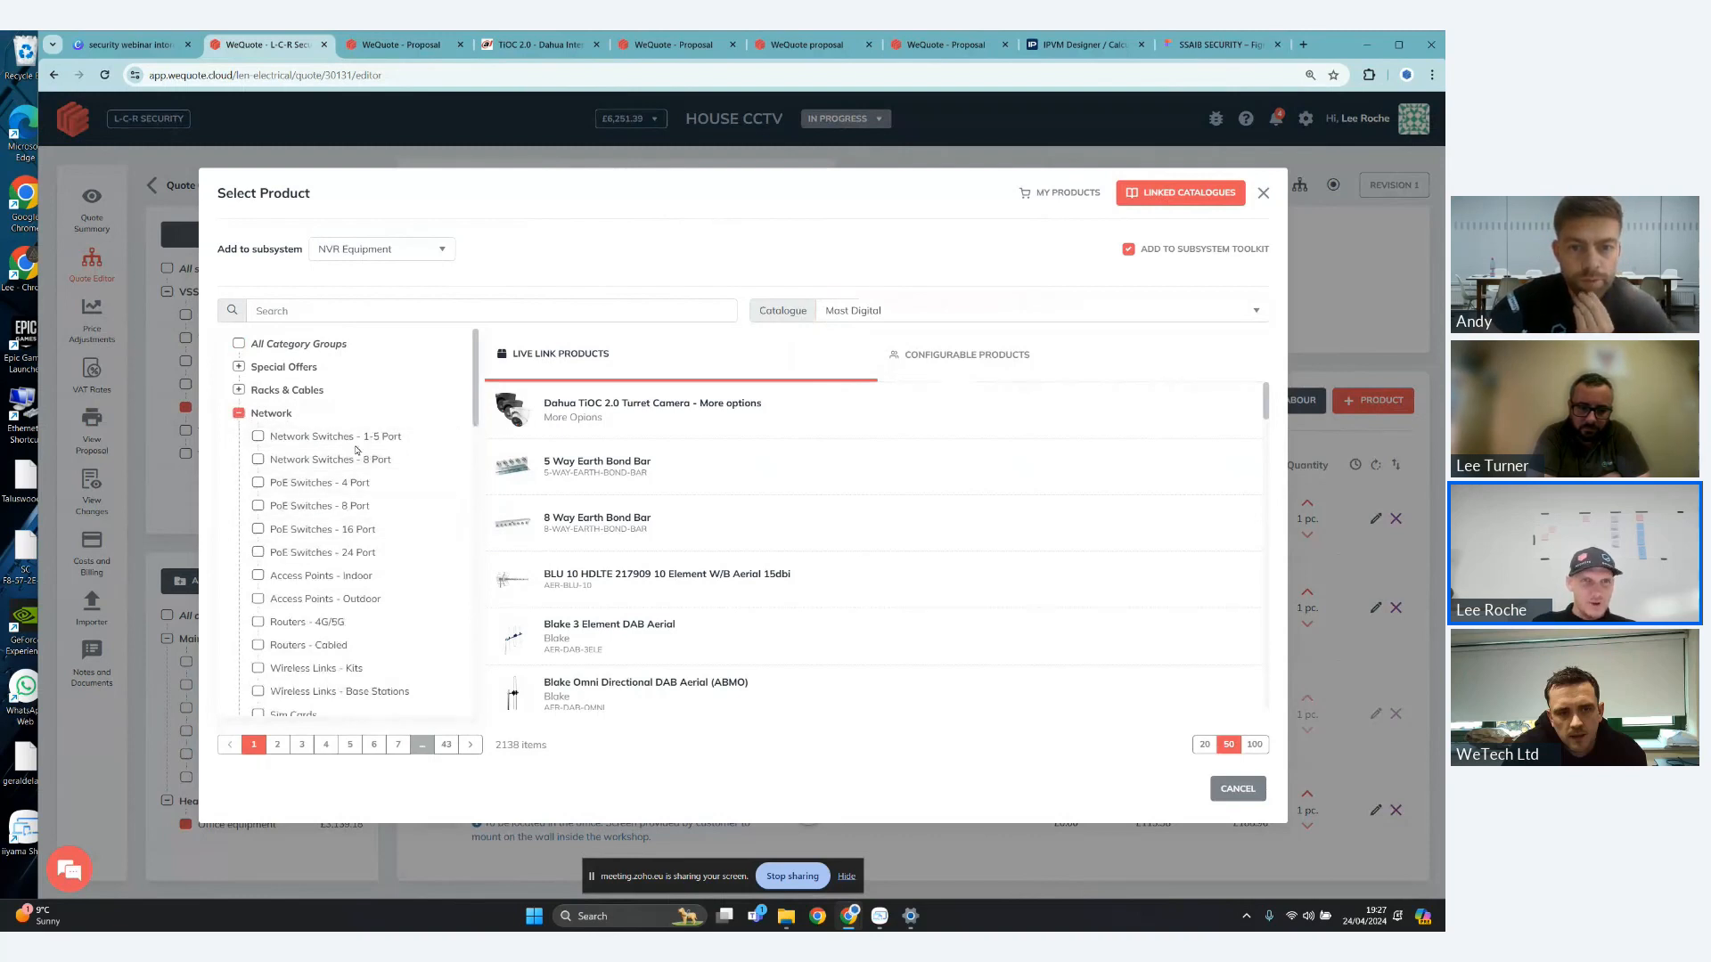
{"action": "scroll", "coordinate": [357, 450], "scroll_direction": "down", "scroll_amount": 1}
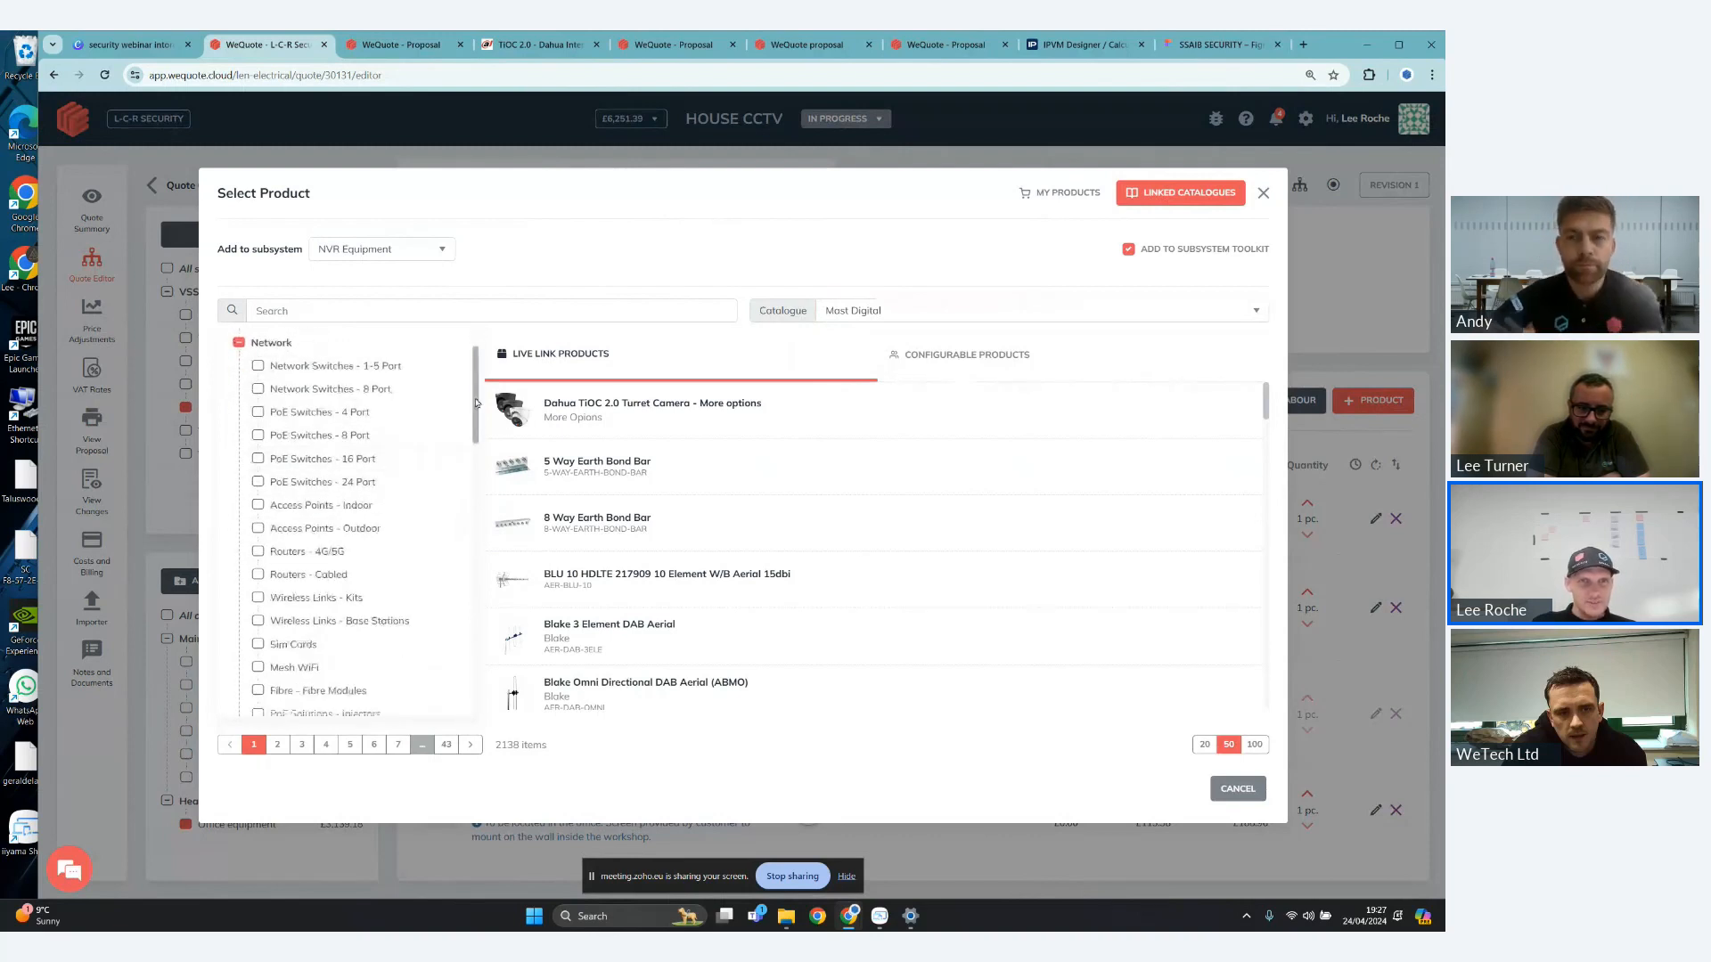
{"action": "scroll", "coordinate": [476, 403], "scroll_direction": "up", "scroll_amount": 1}
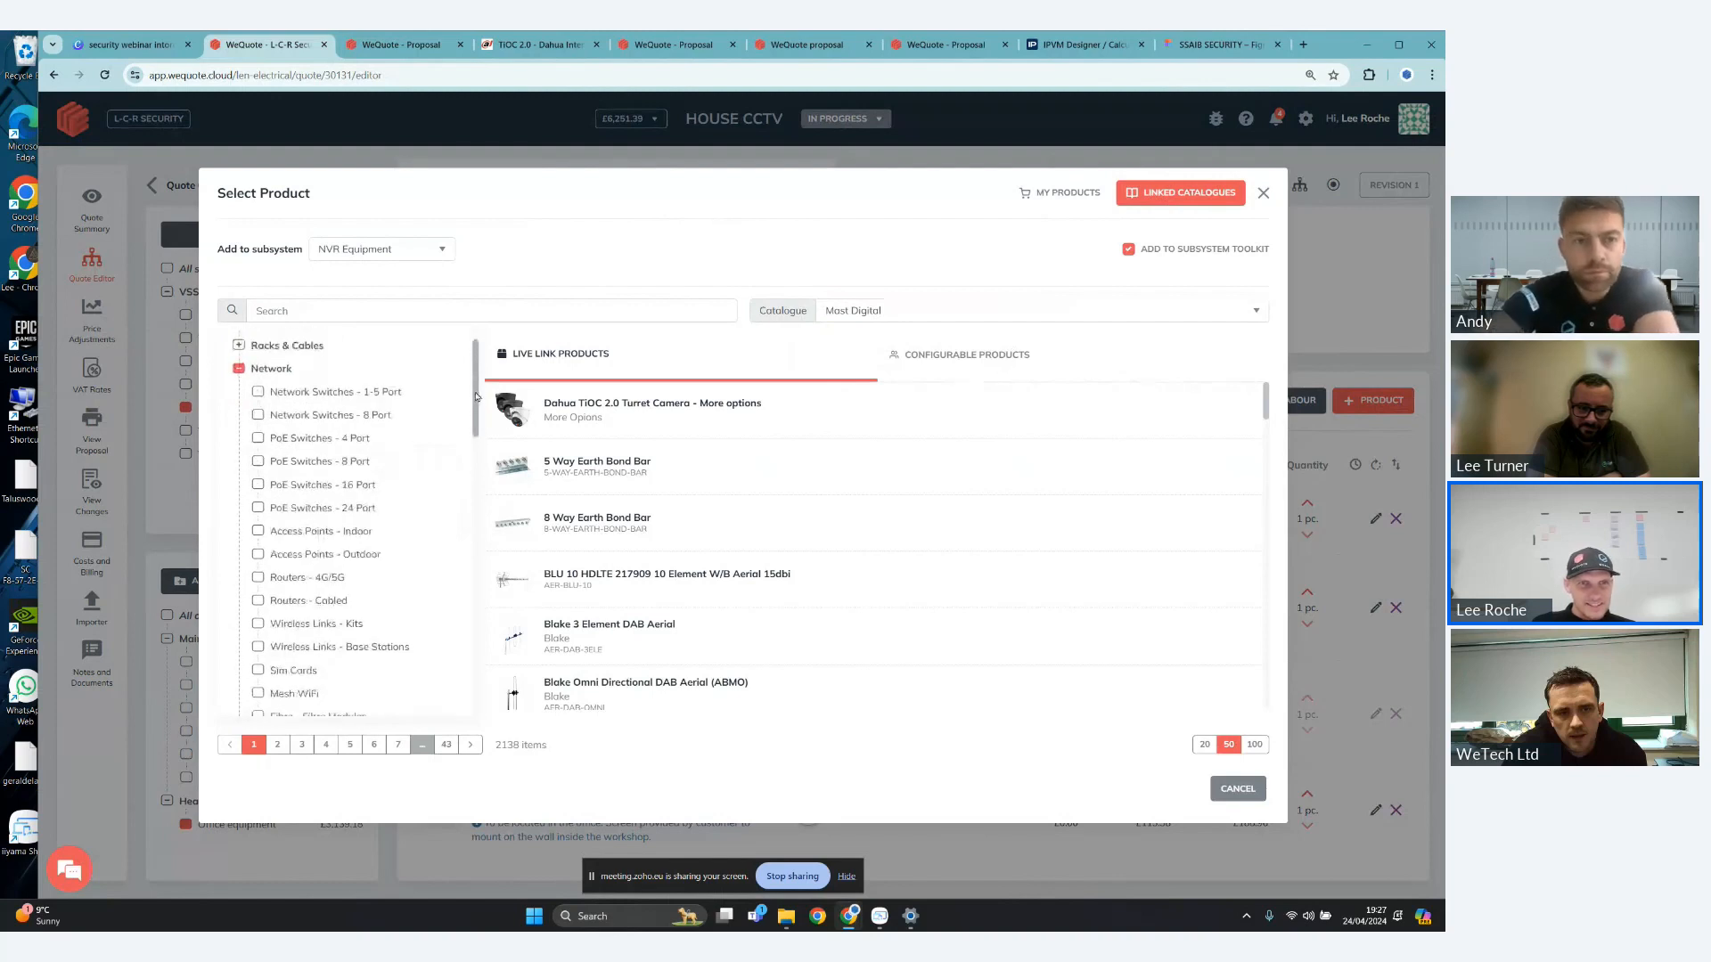
{"action": "left_click", "coordinate": [385, 502]}
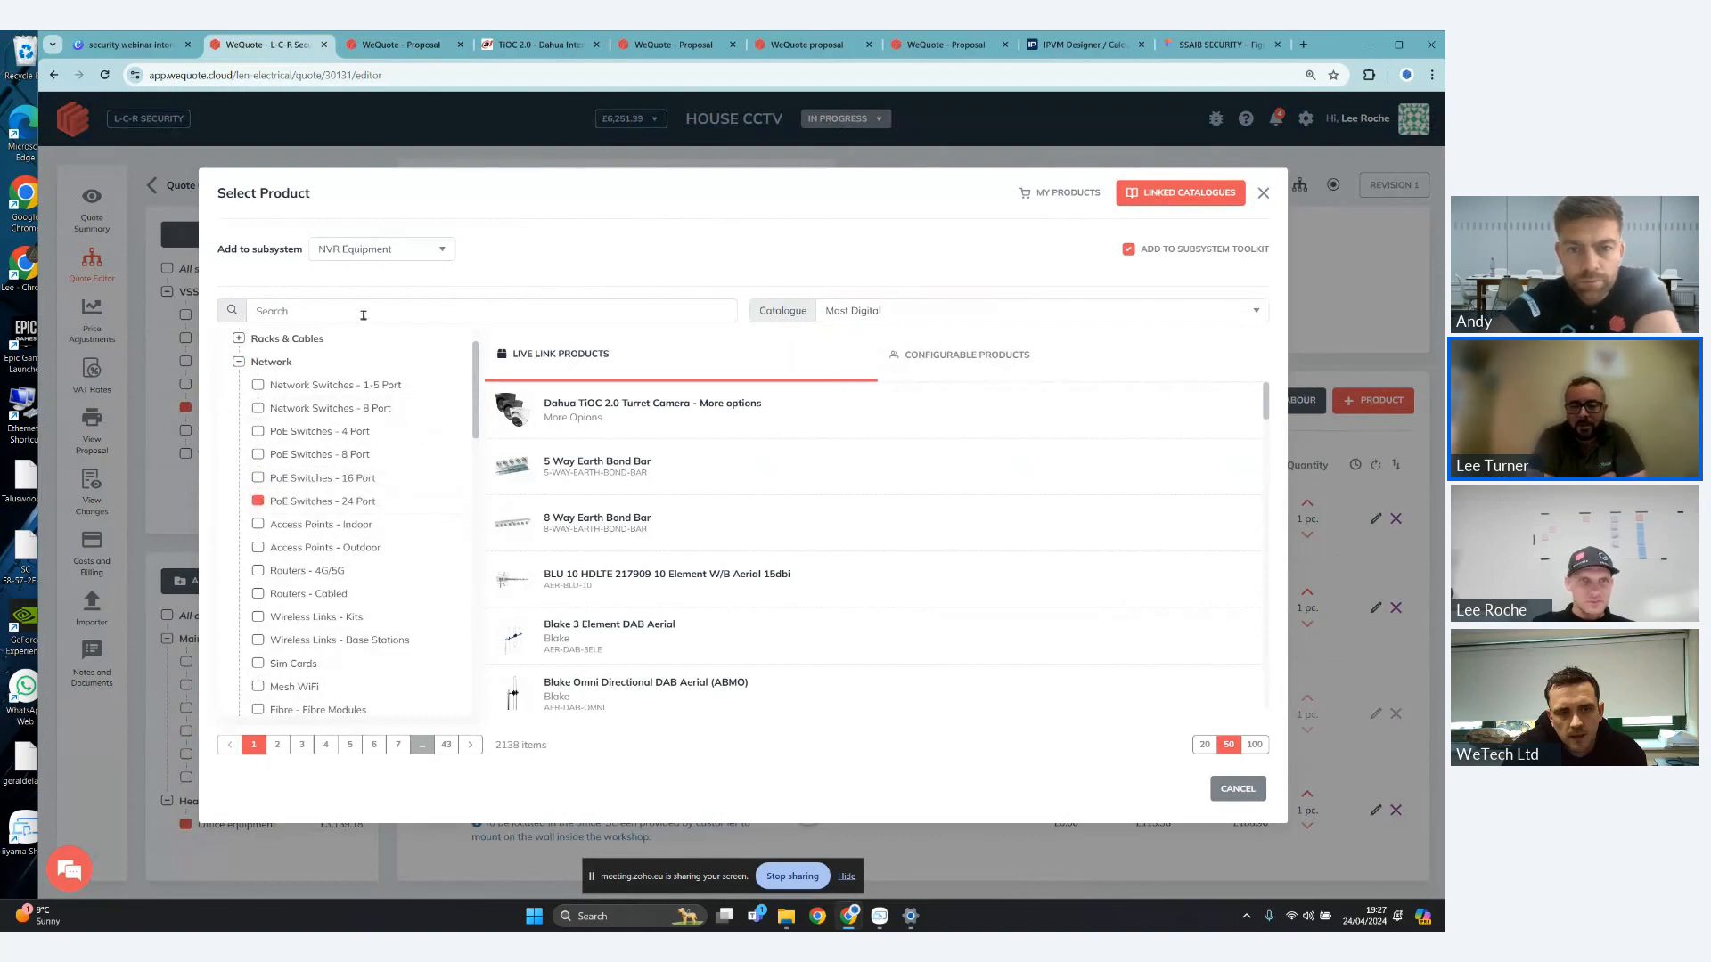
{"action": "scroll", "coordinate": [368, 434], "scroll_direction": "down", "scroll_amount": 4}
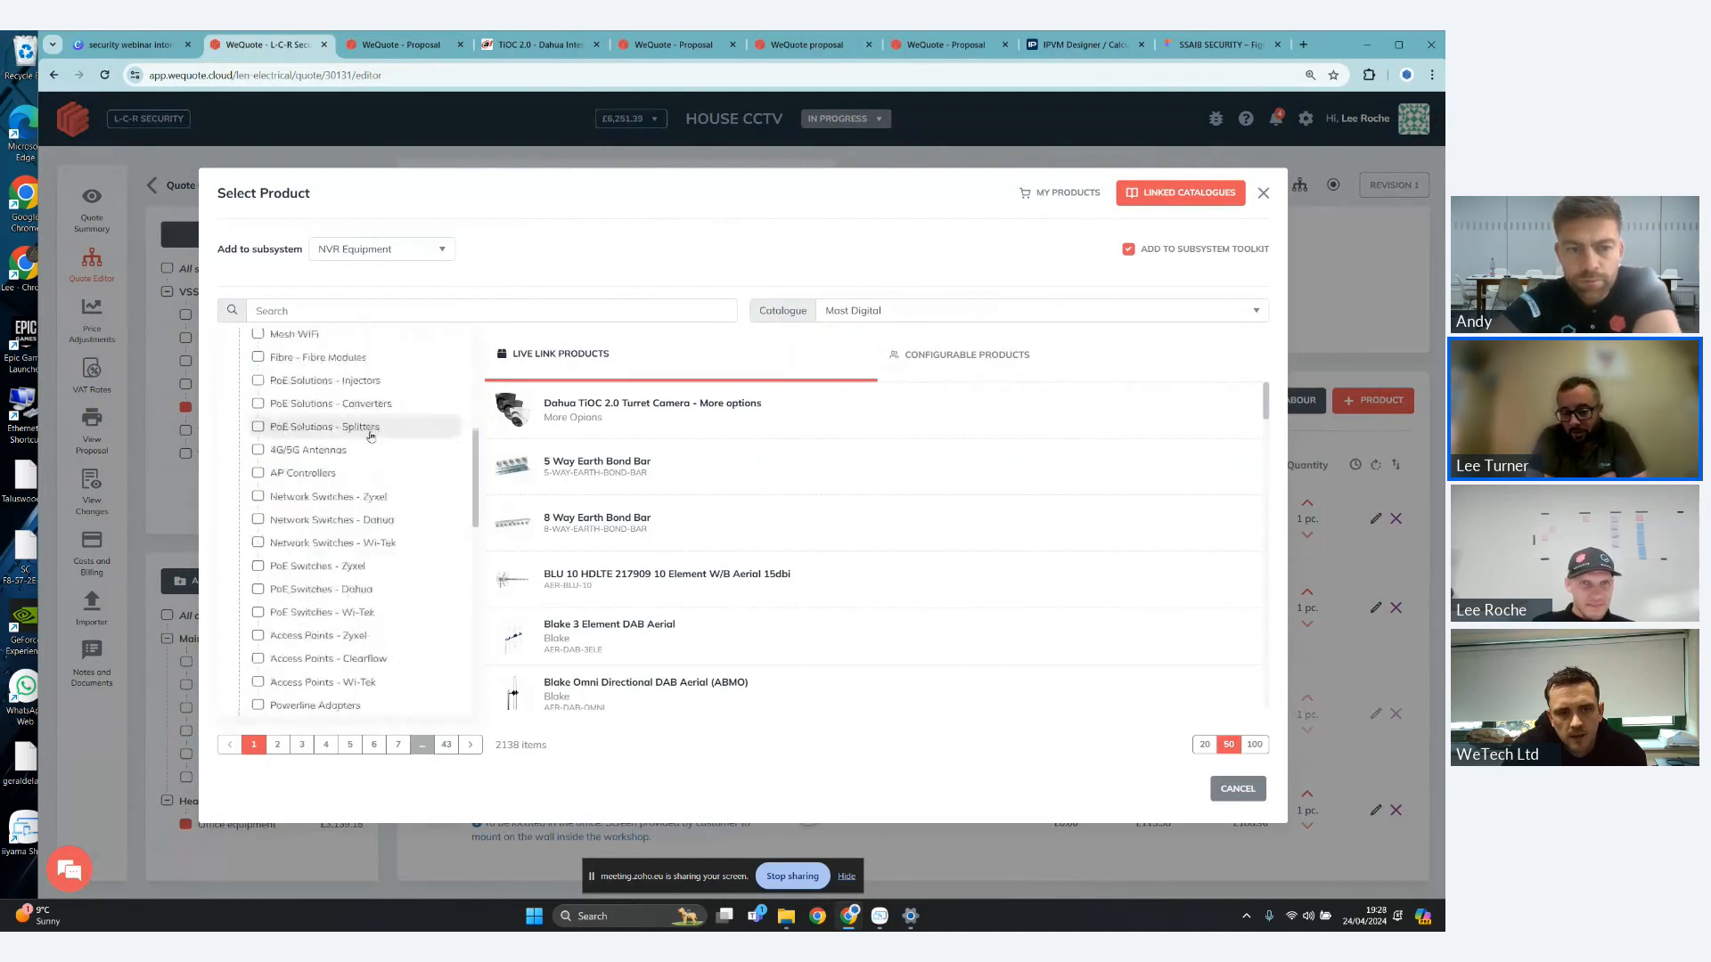
{"action": "scroll", "coordinate": [357, 435], "scroll_direction": "up", "scroll_amount": 8}
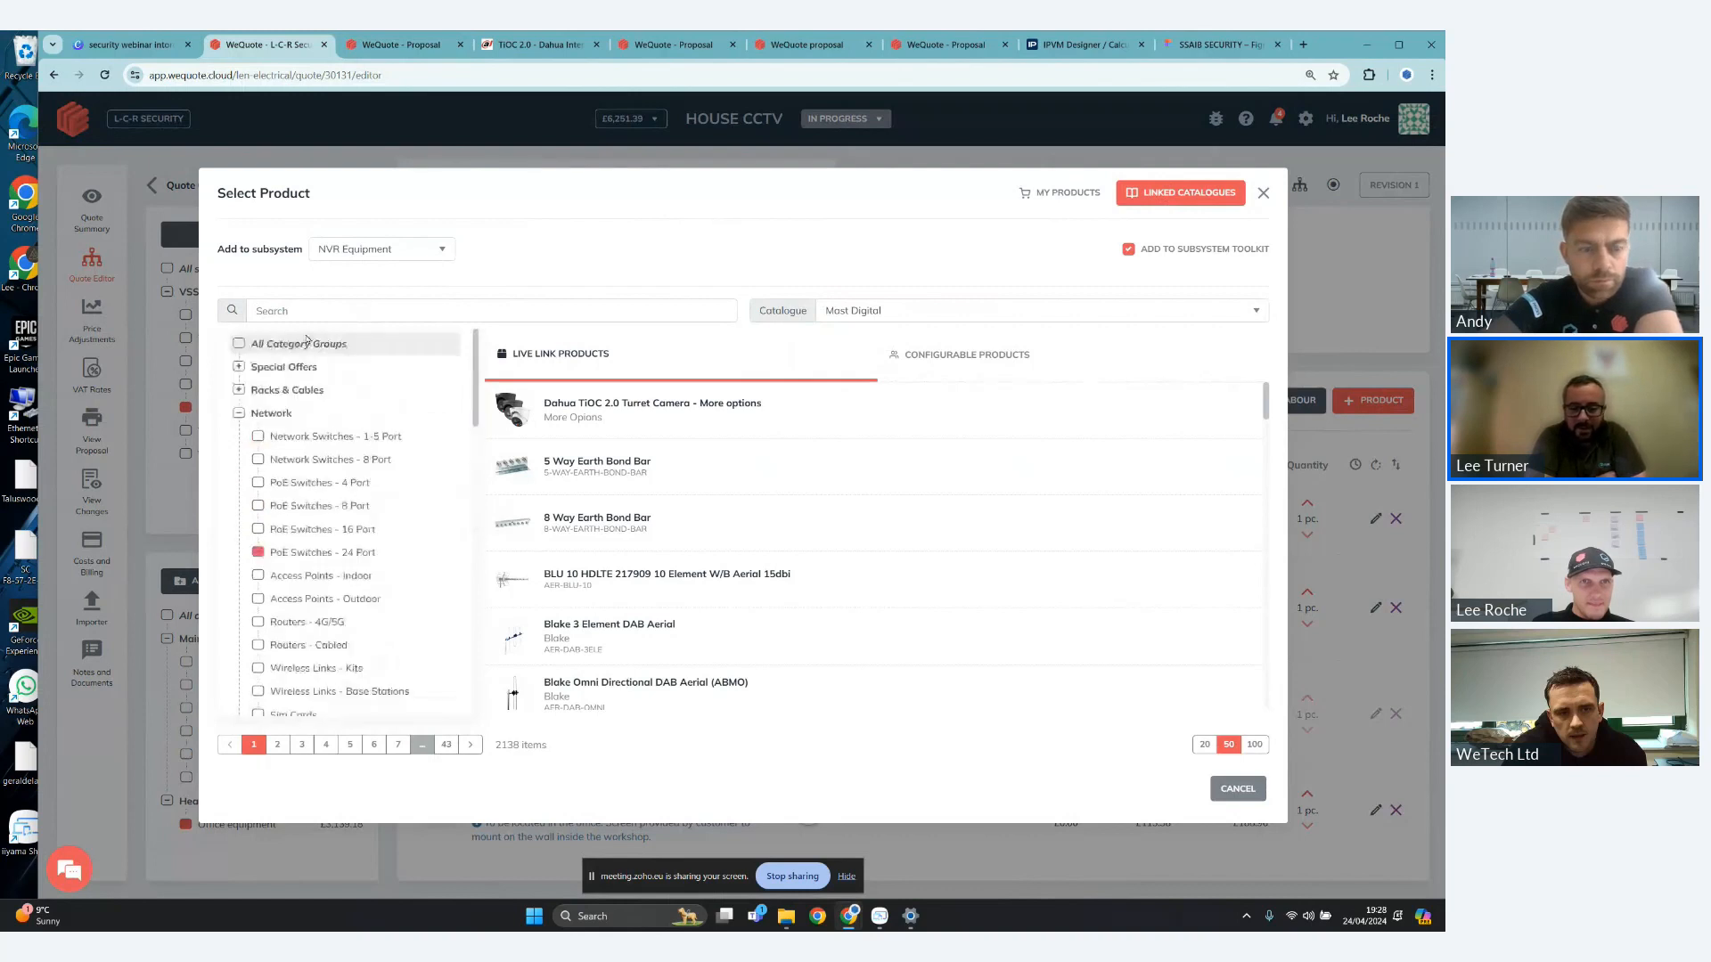
- Search the Network products for "poe" and close the product selection
{"action": "left_click", "coordinate": [321, 310]}
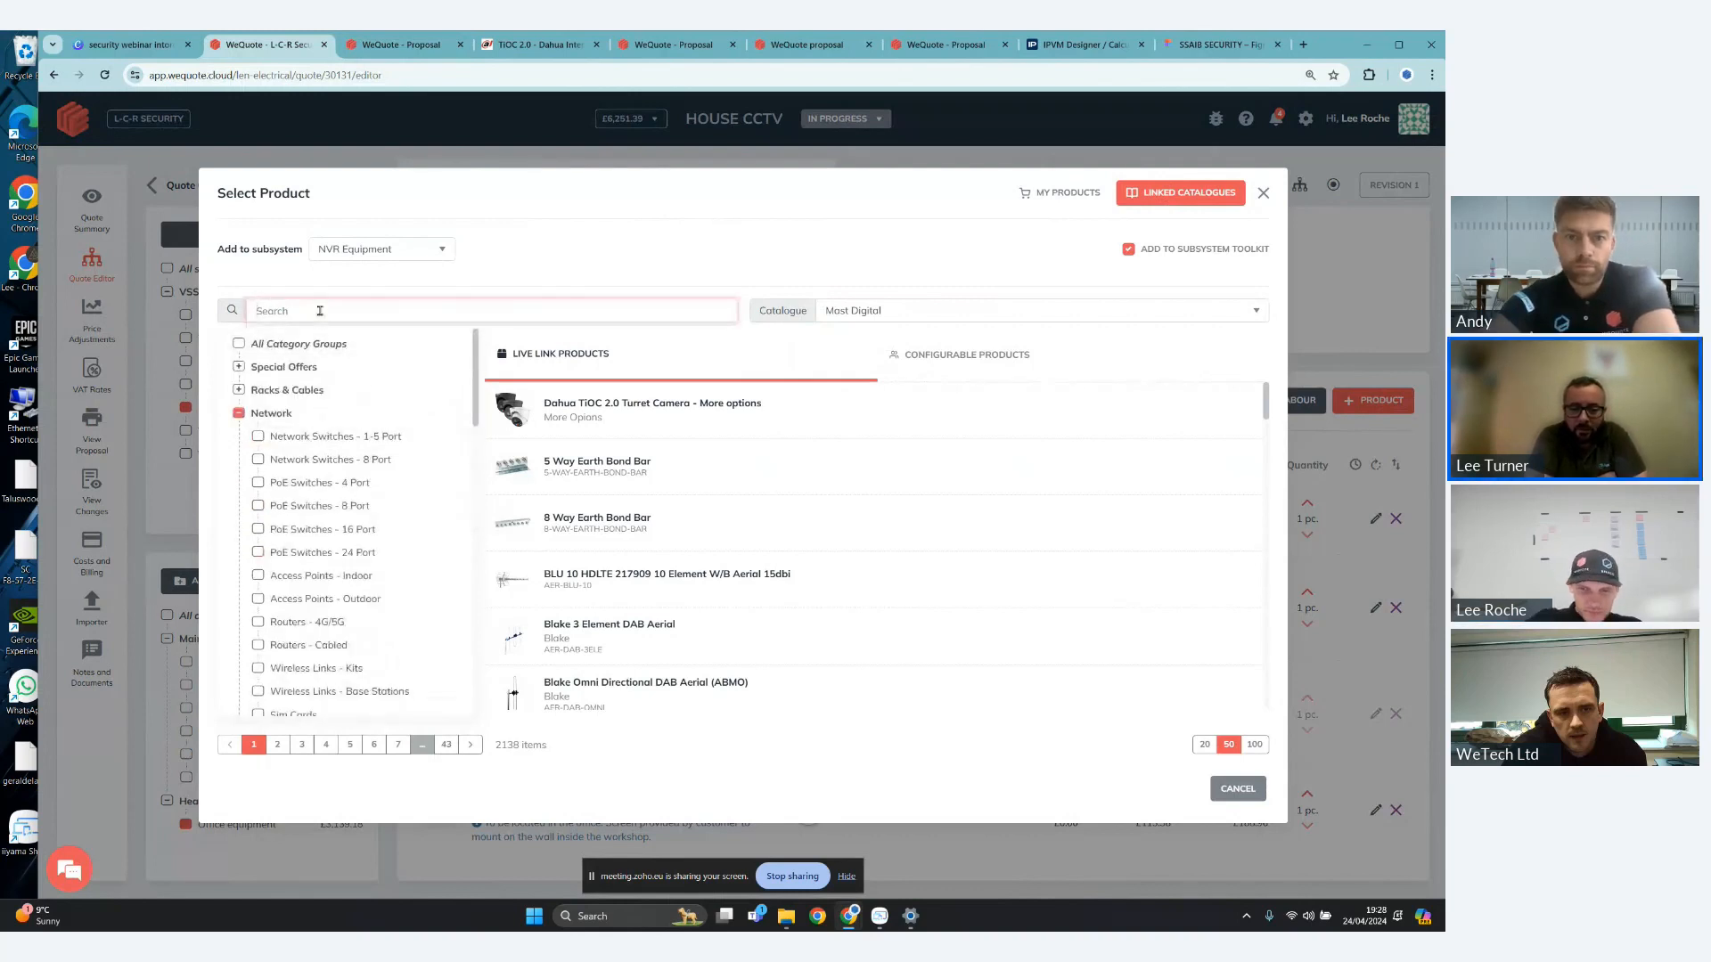
{"action": "type", "text": "poe"}
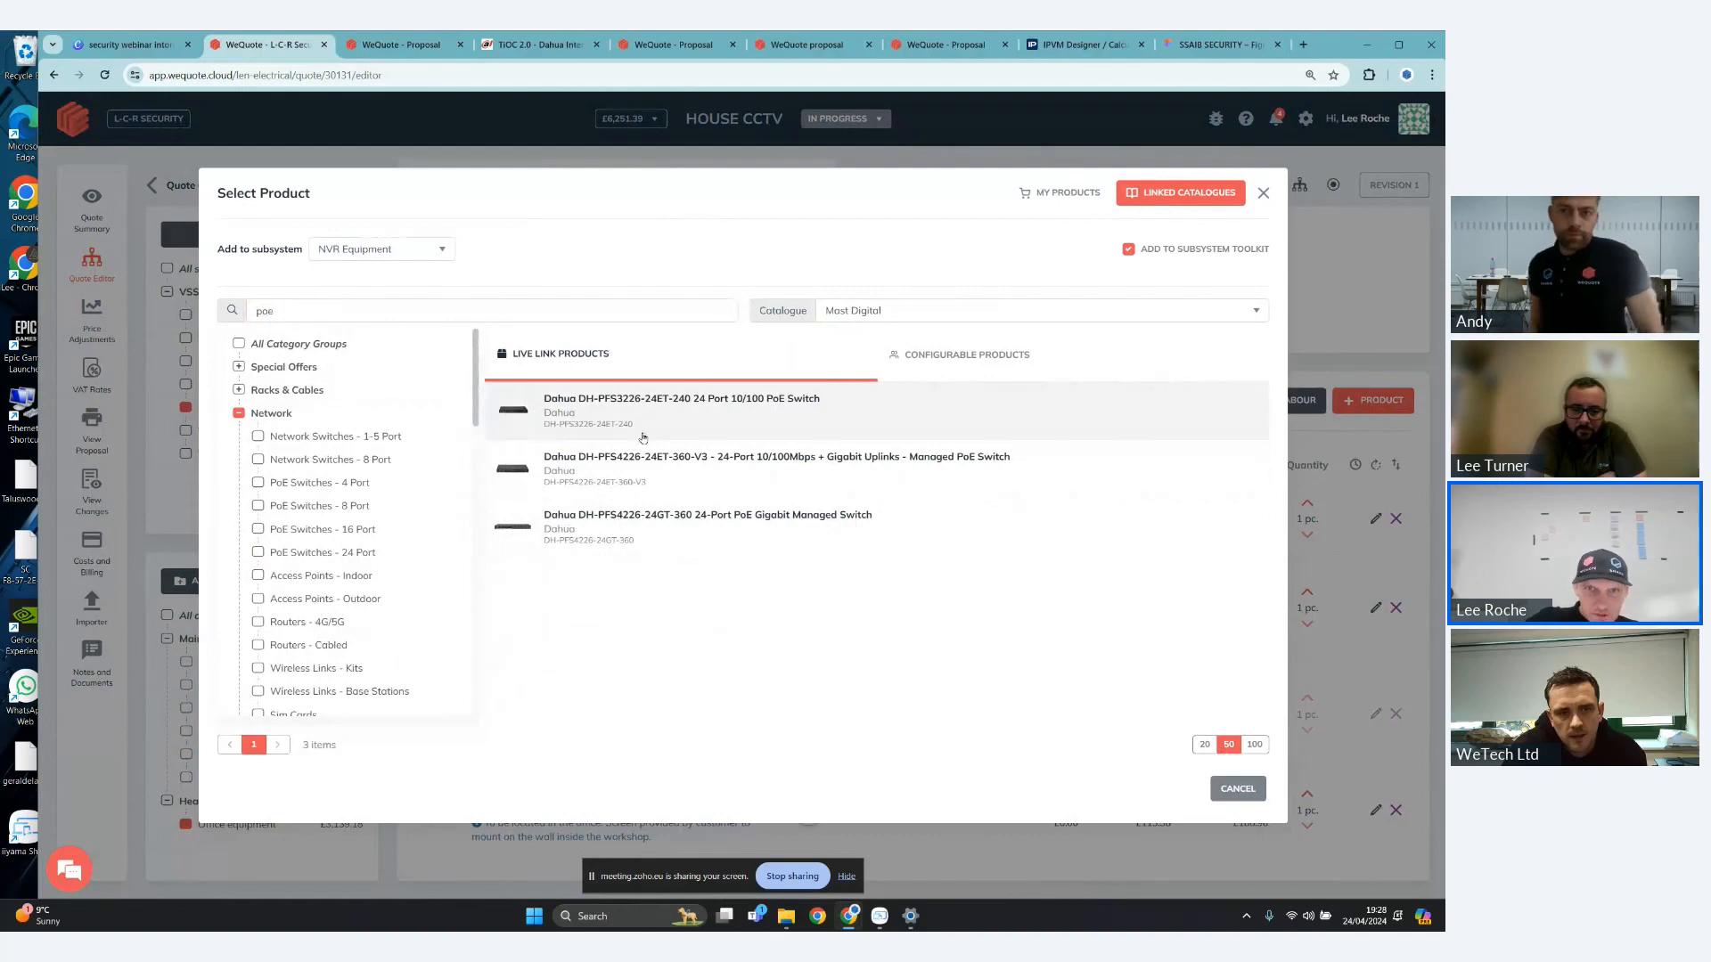
{"action": "left_click", "coordinate": [1258, 792]}
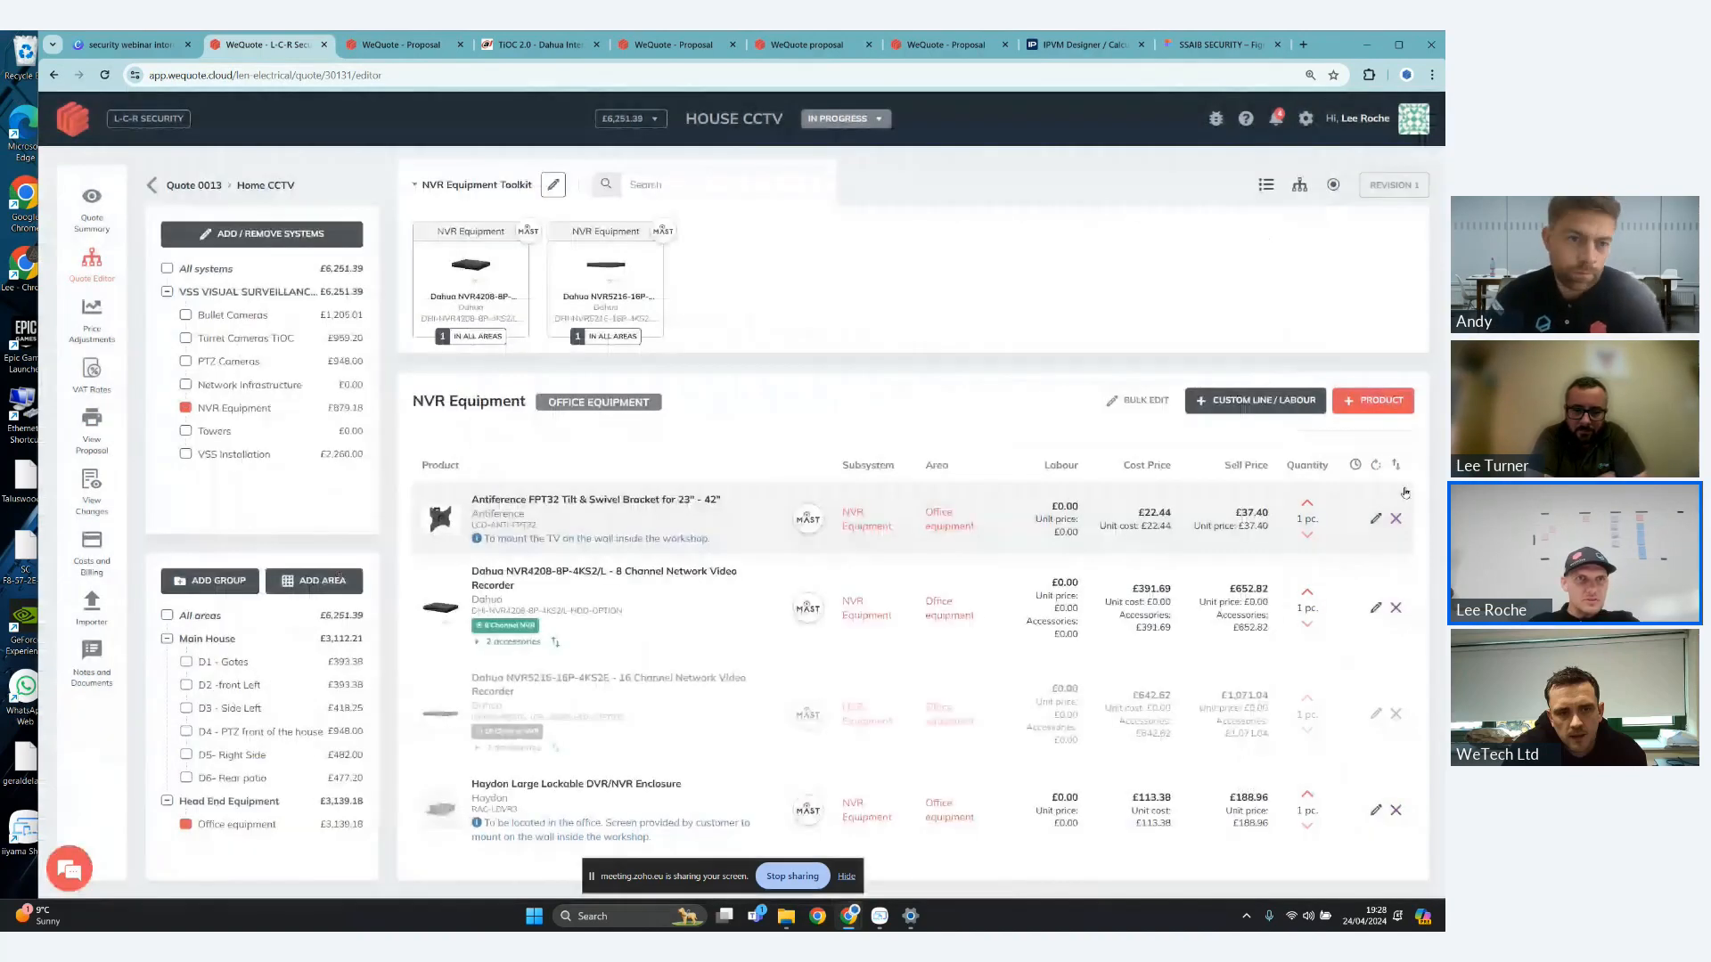
- Reload the quote editor page, duplicate its browser tab, and return to the original one
{"action": "left_click", "coordinate": [104, 74]}
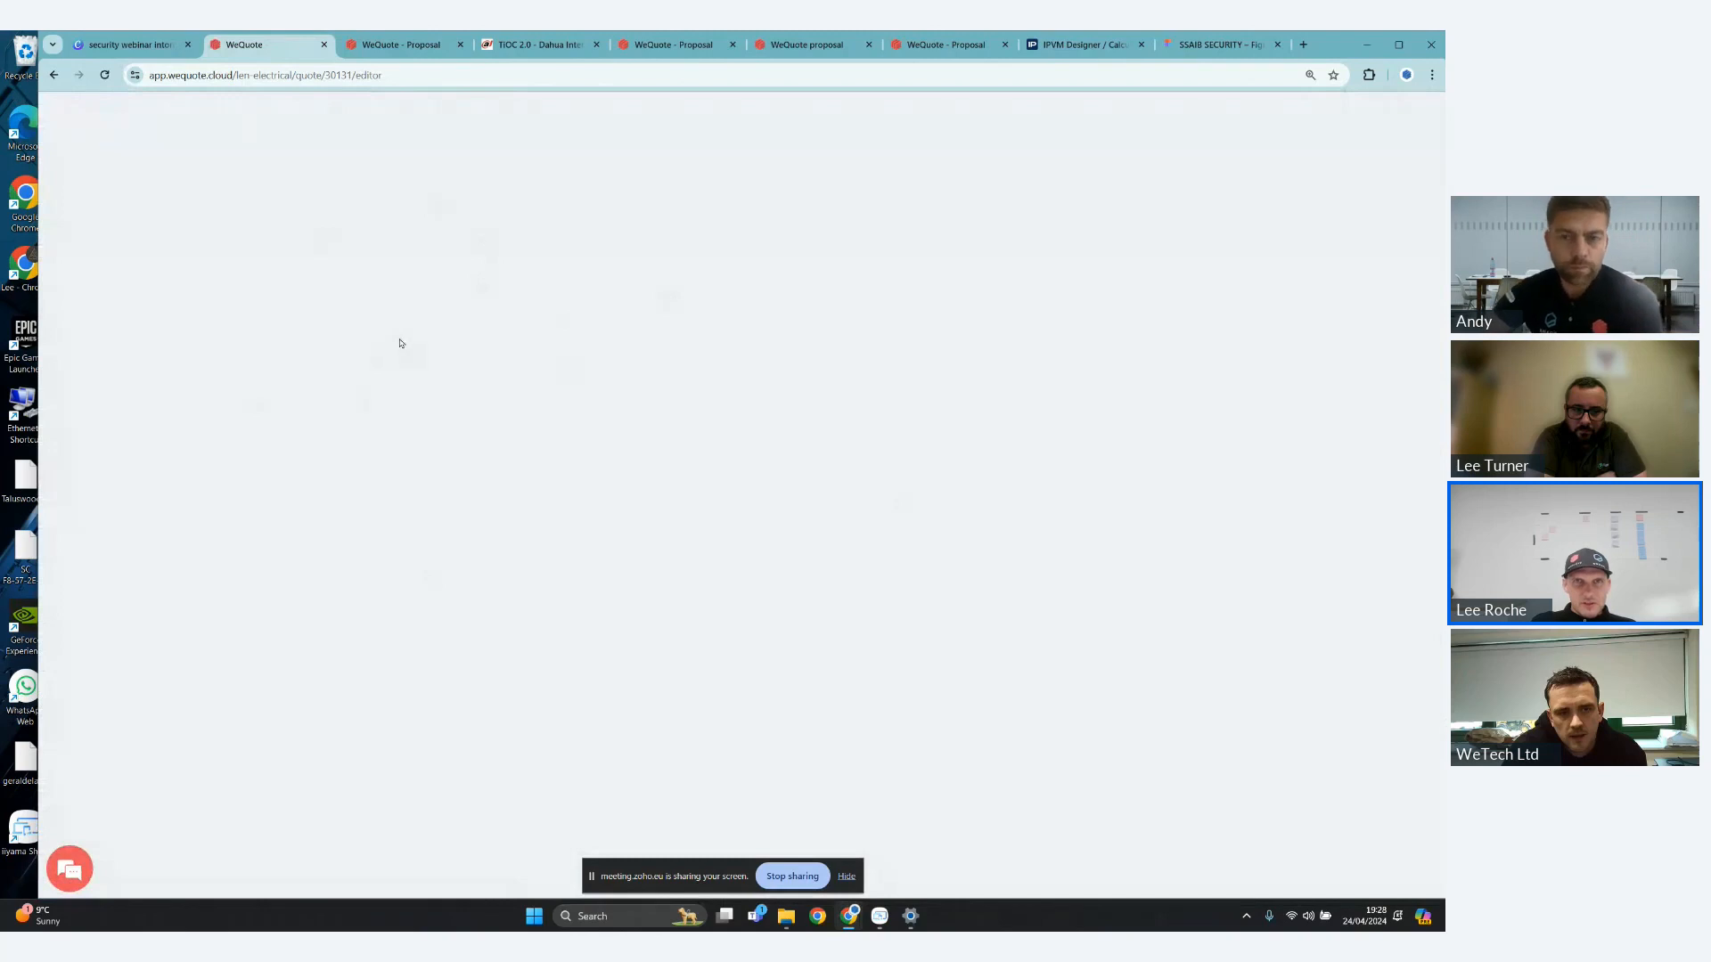
{"action": "right_click", "coordinate": [277, 45]}
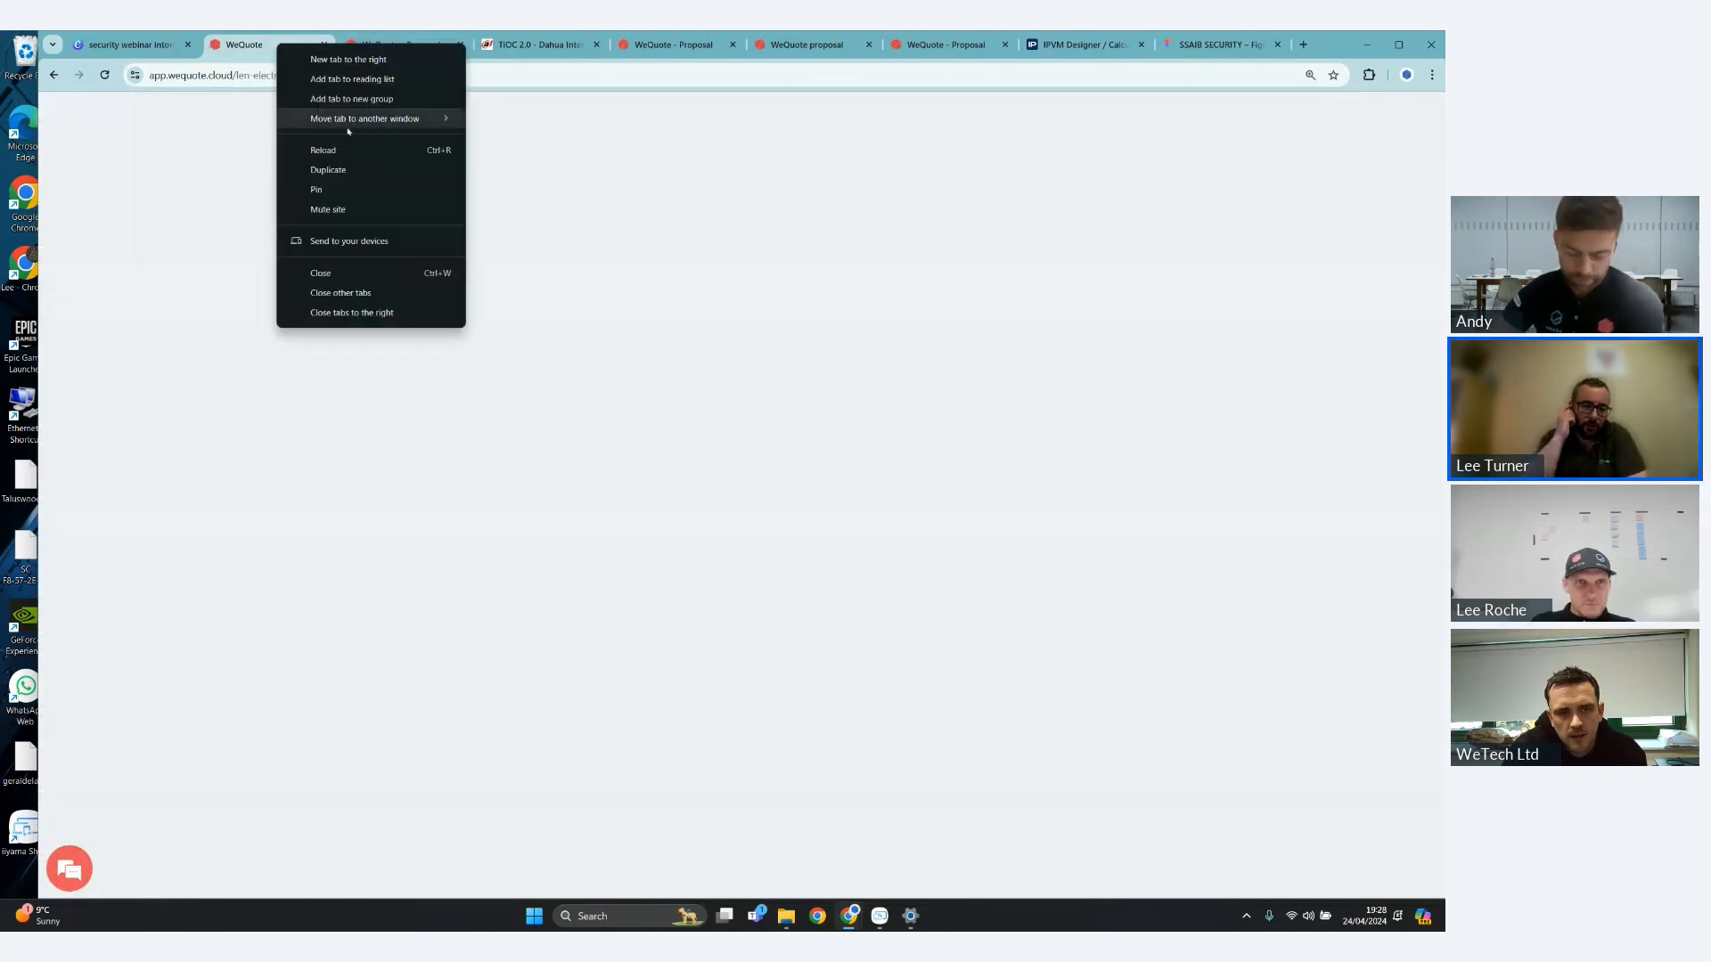
{"action": "left_click", "coordinate": [364, 168]}
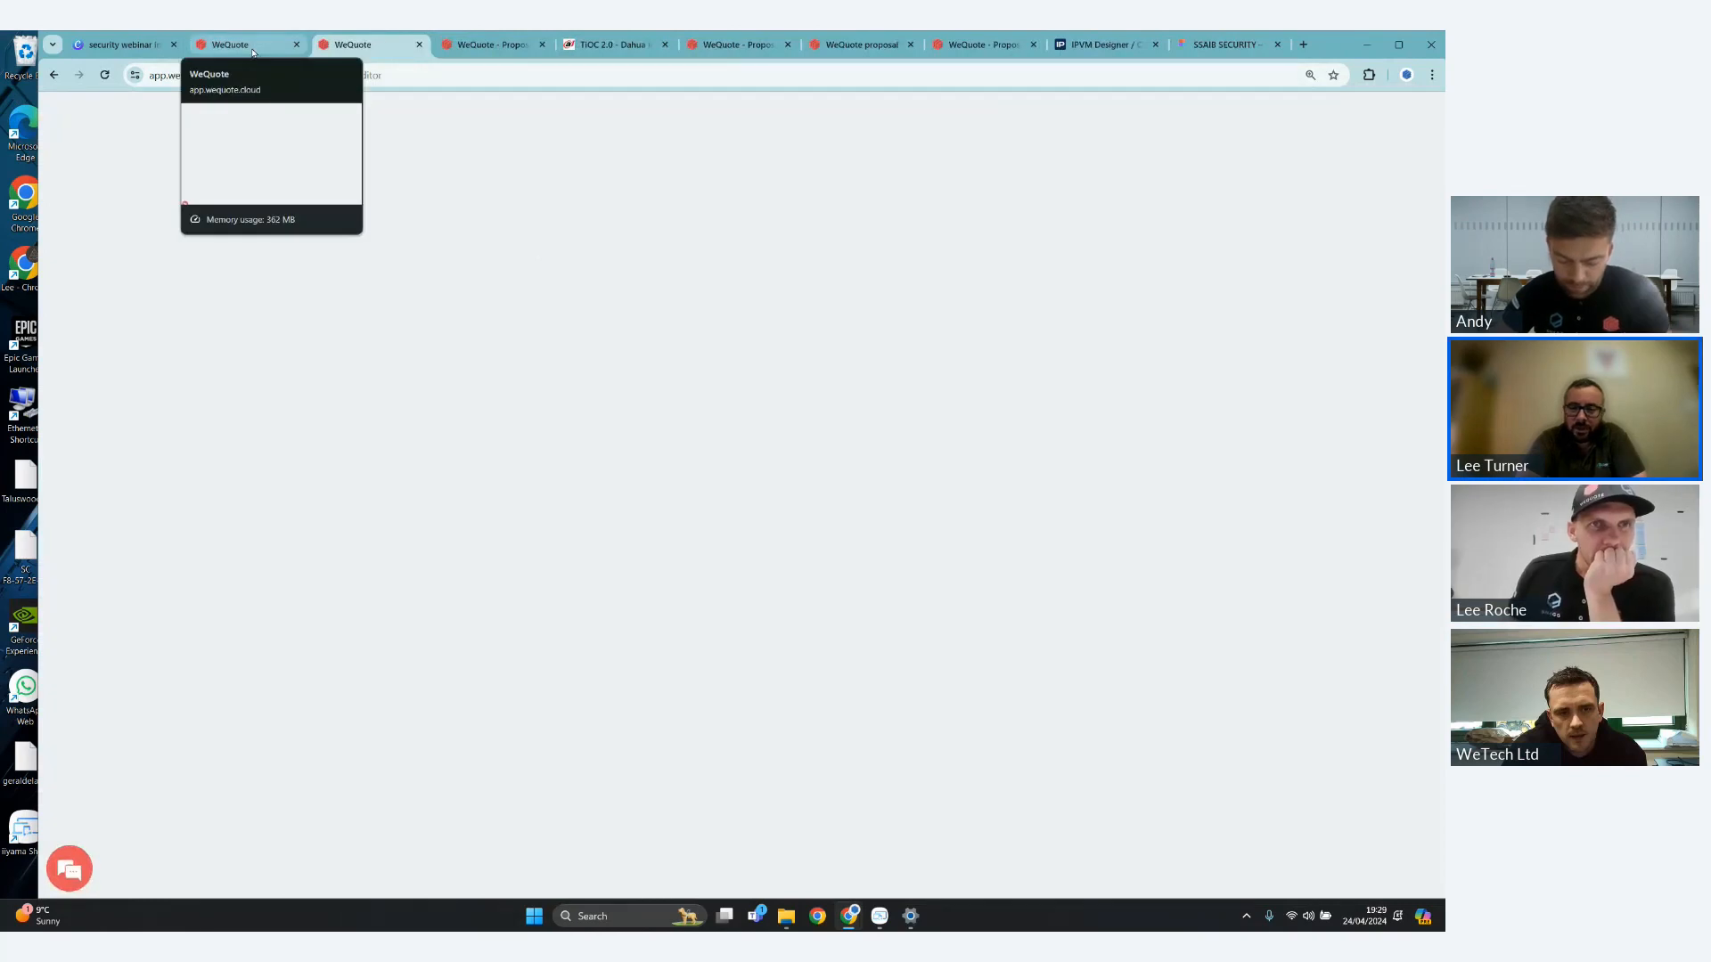
{"action": "left_click", "coordinate": [253, 49]}
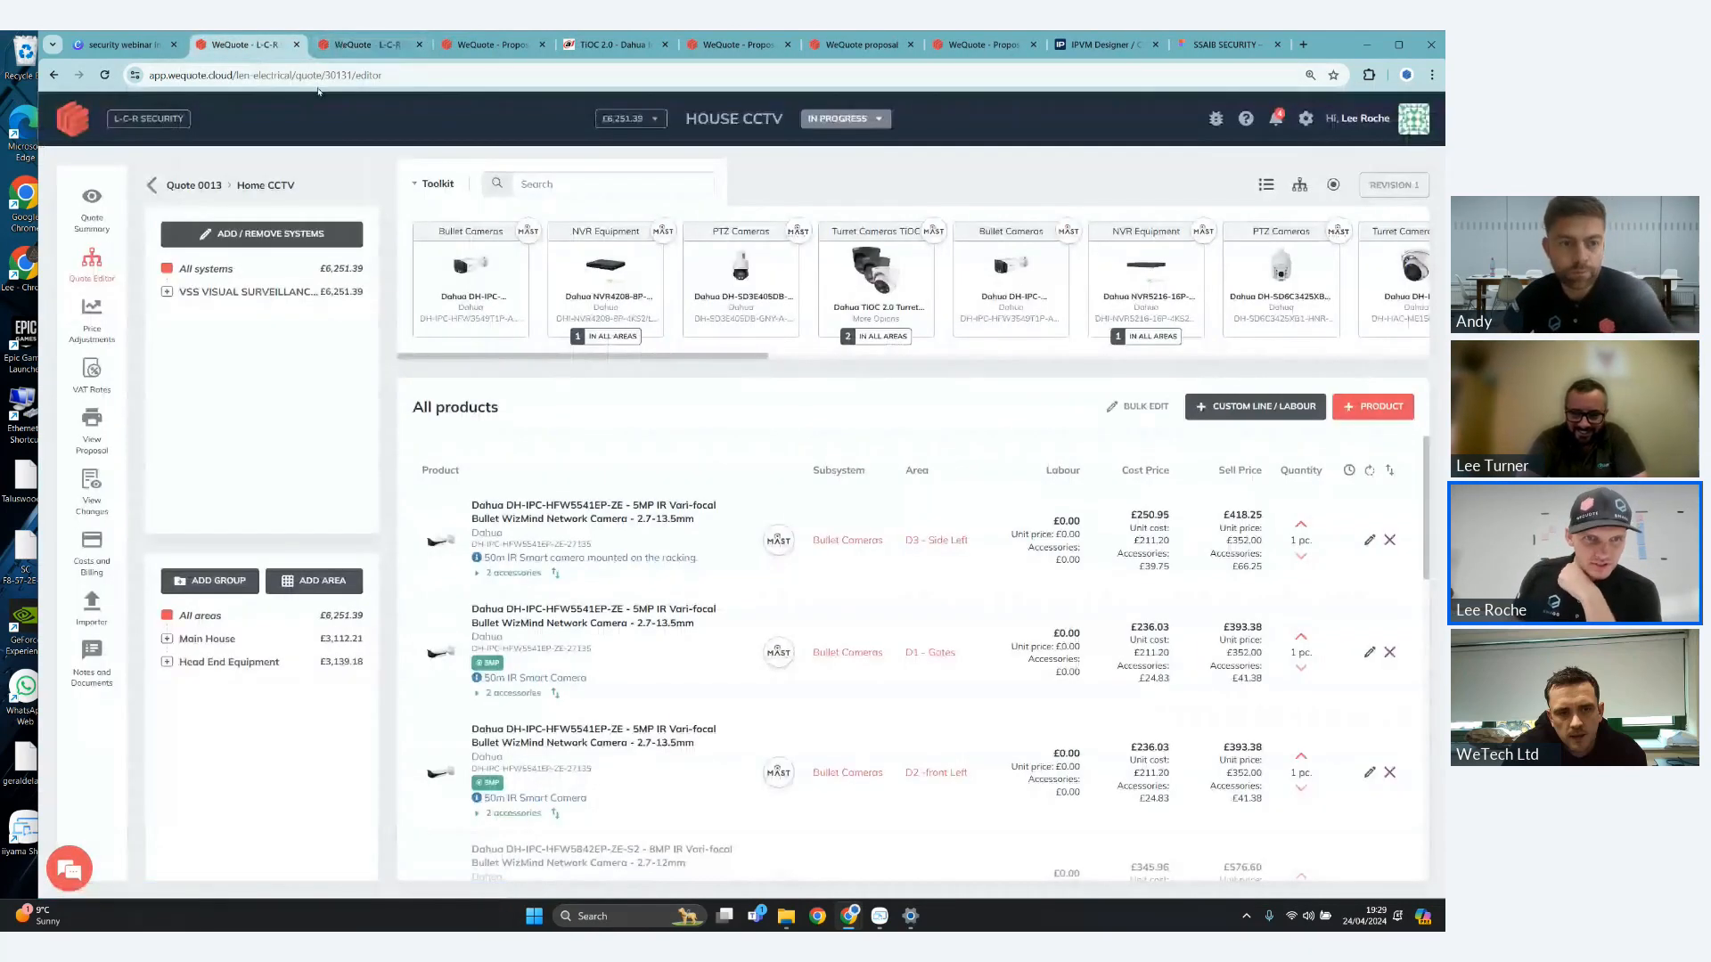
- Add the Dahua DH-PFS3226-24ET-240 24 Port 10/100 PoE Switch to NVR Equipment in Office equipment, searching for "poe 24 port"
{"action": "left_click", "coordinate": [167, 292]}
{"action": "left_click", "coordinate": [234, 409]}
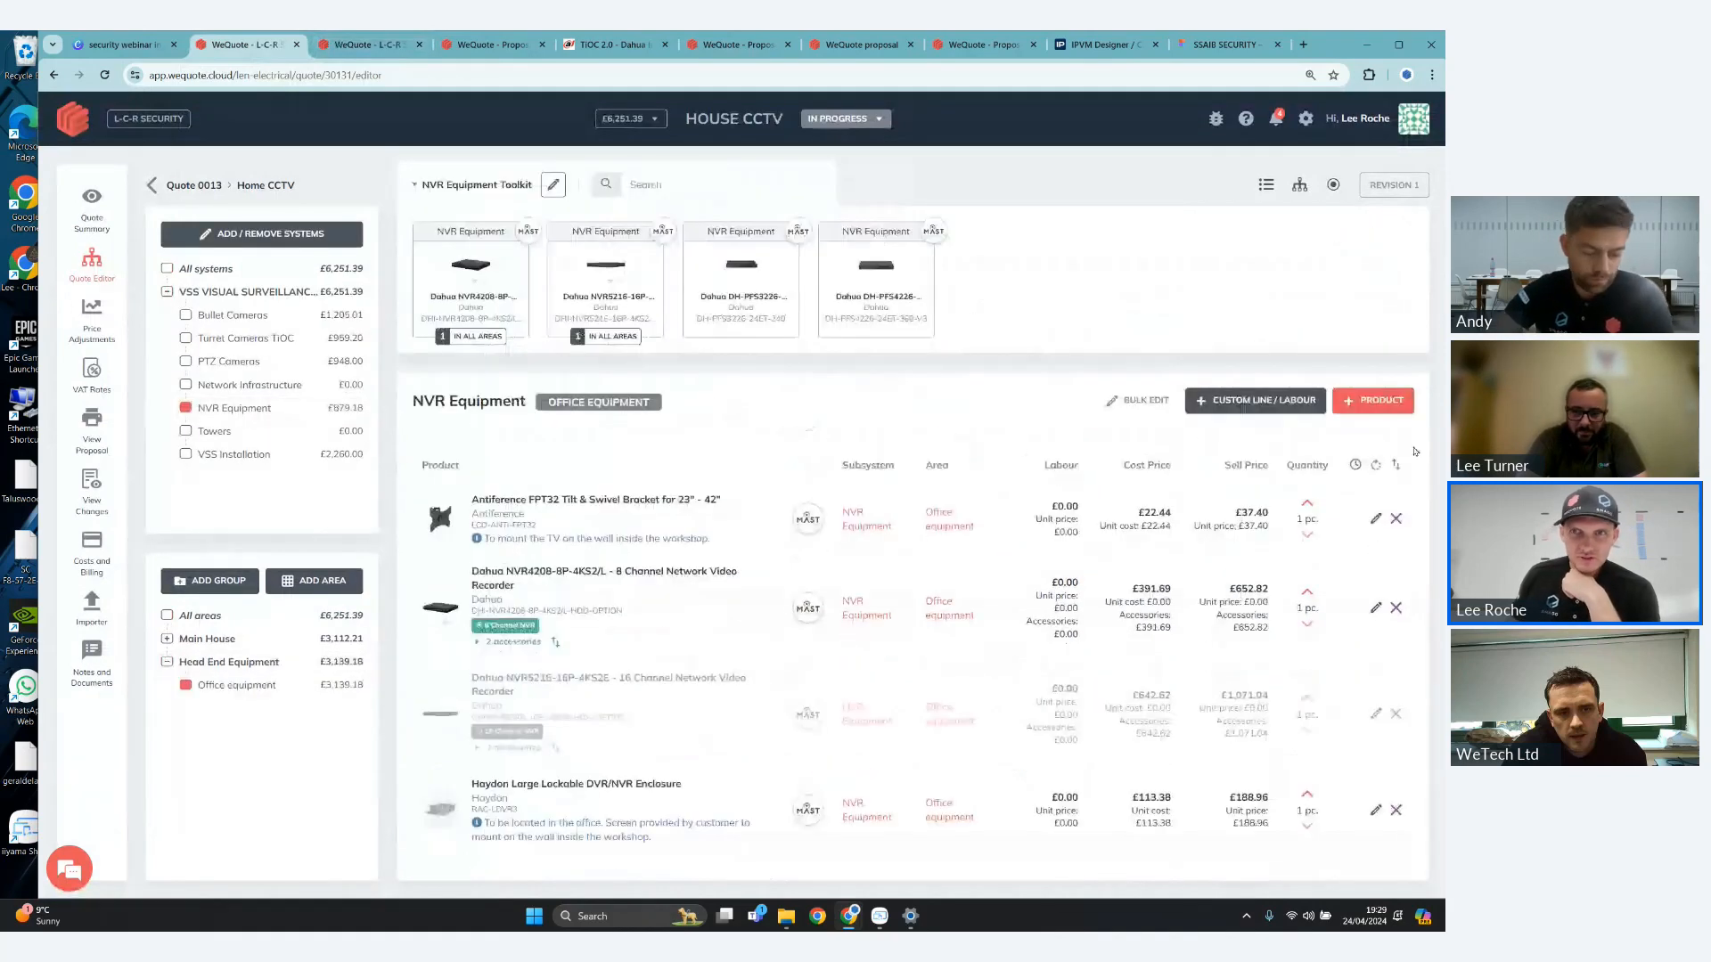
{"action": "left_click", "coordinate": [1377, 401]}
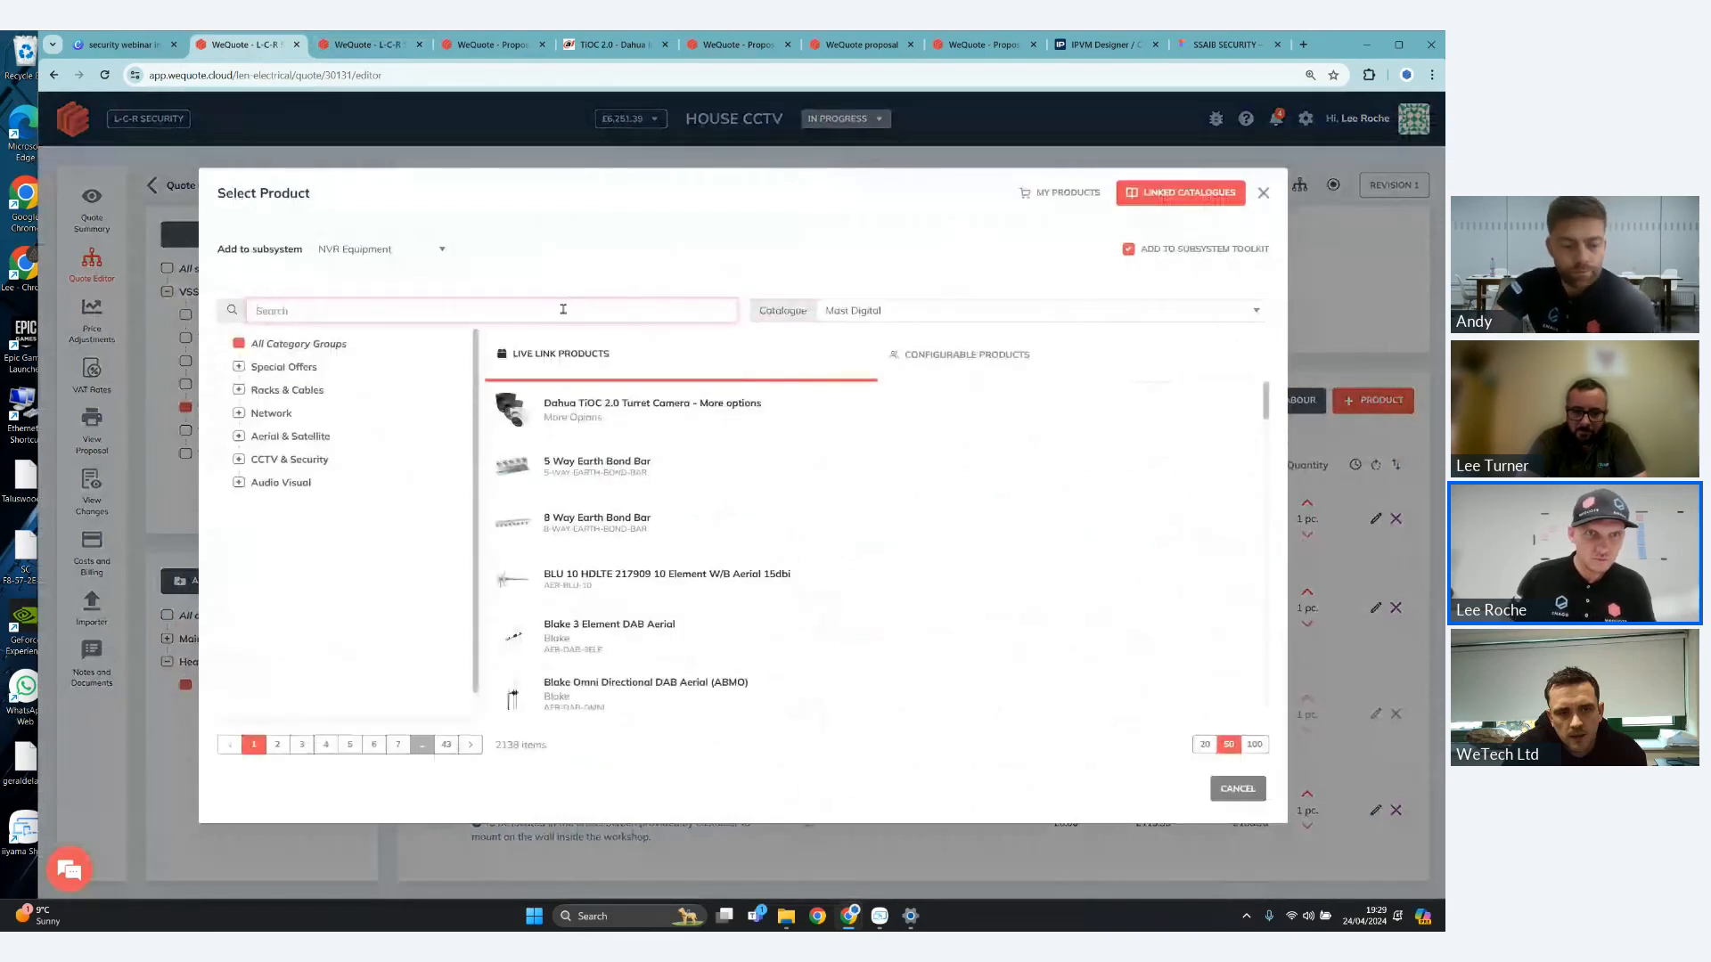
{"action": "type", "text": "poe "}
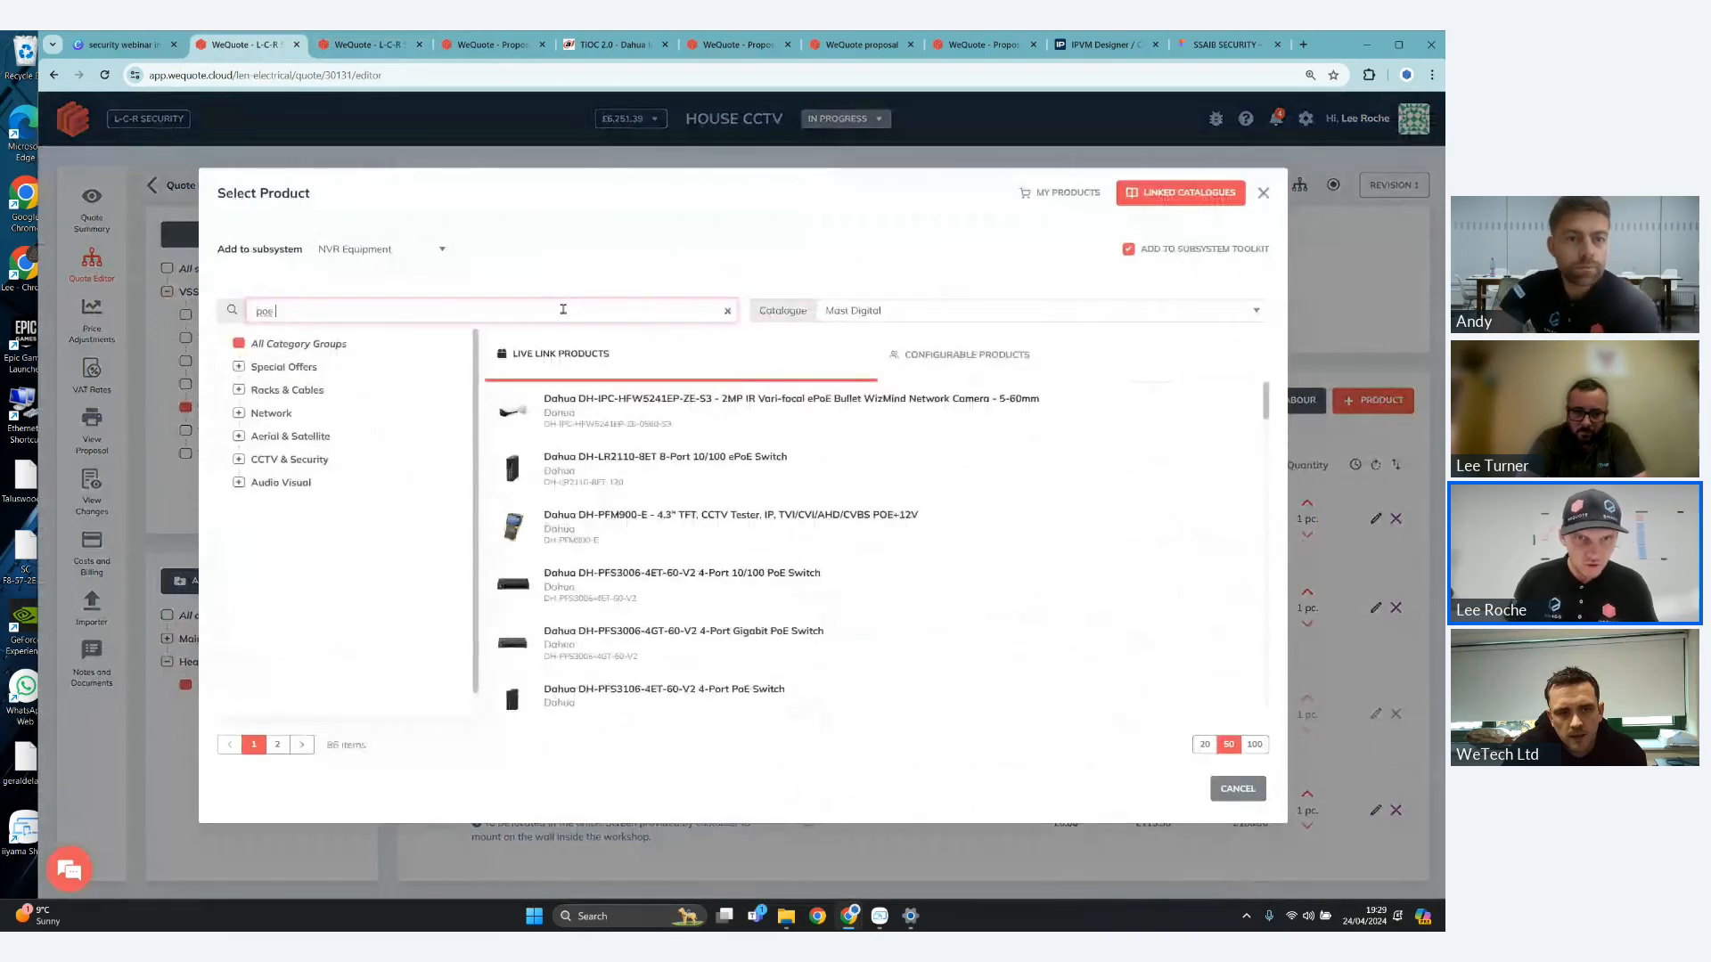
{"action": "type", "text": "24 port"}
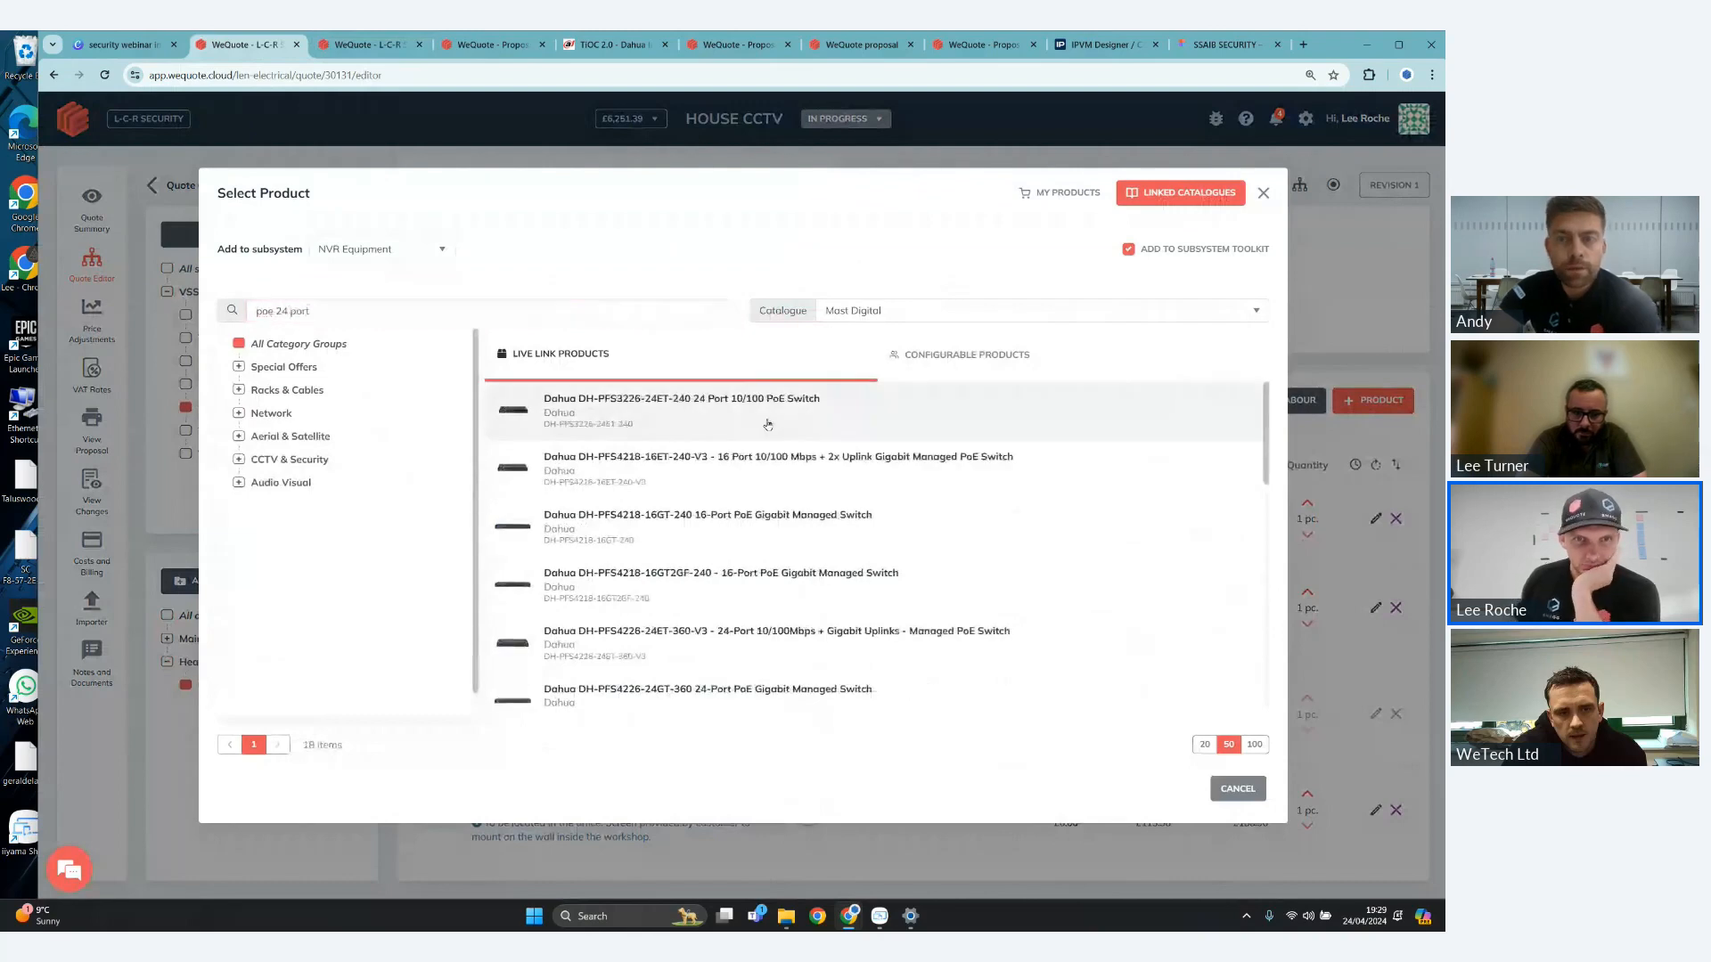
{"action": "left_click", "coordinate": [768, 425]}
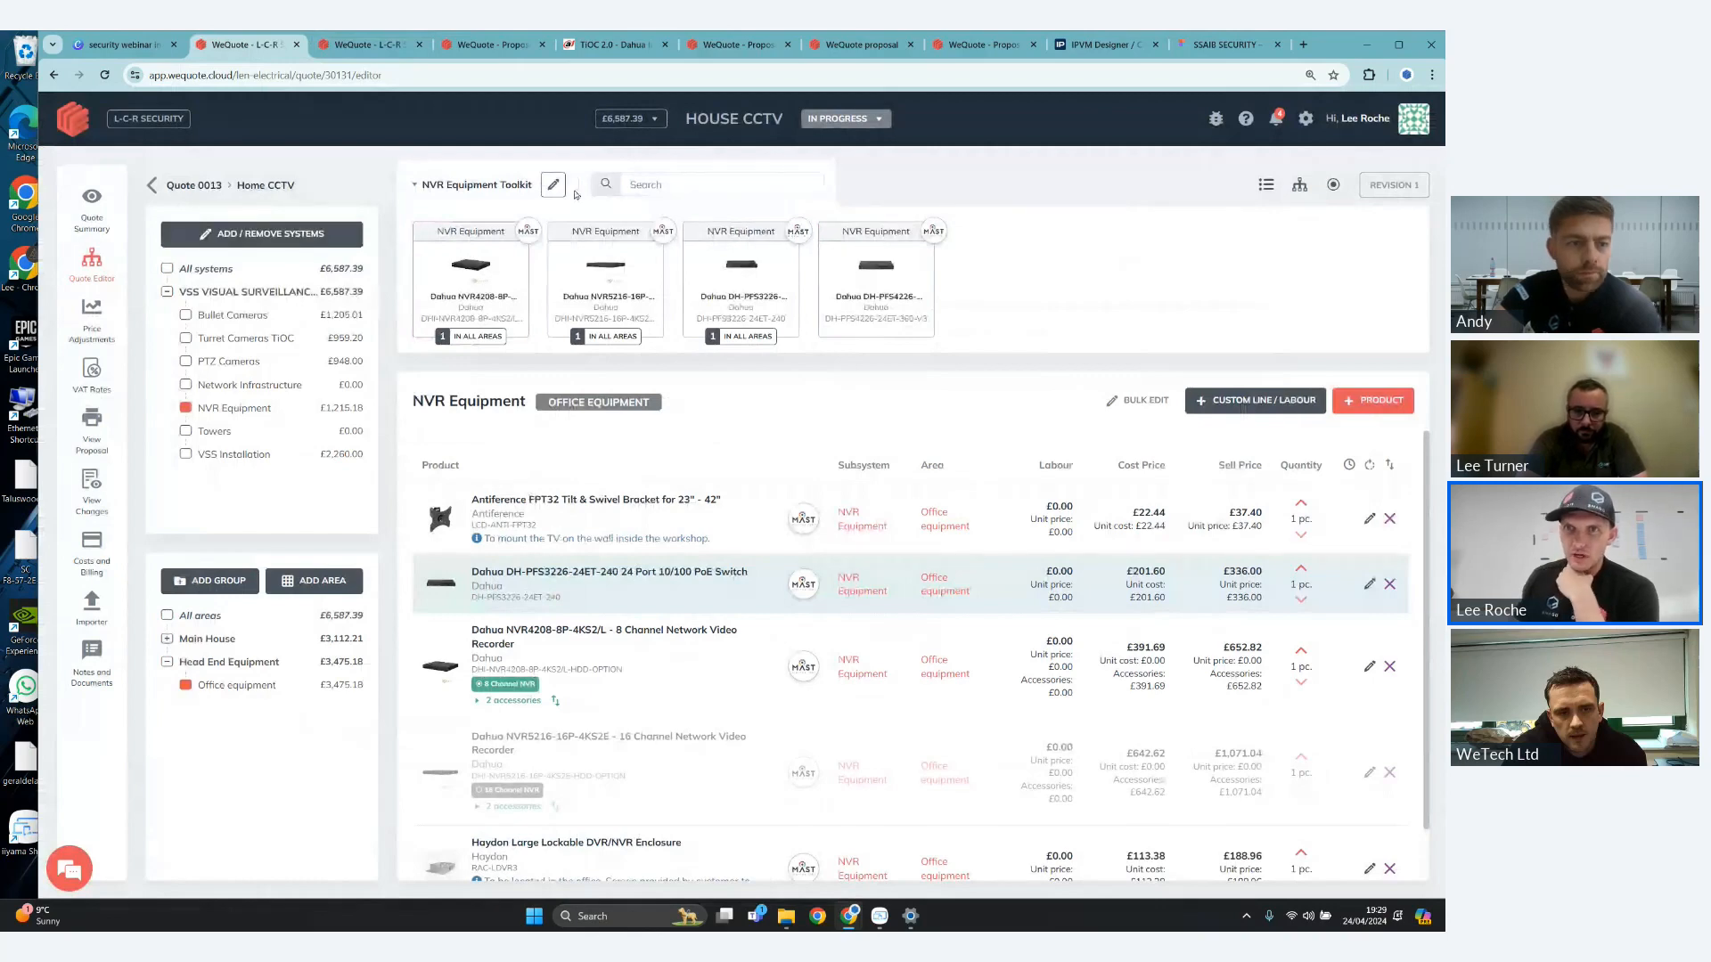
- Switch the Add to Subsystem Toolkit option off and back on in the NVR Equipment product selection, and cancel the selection
{"action": "left_click", "coordinate": [554, 184]}
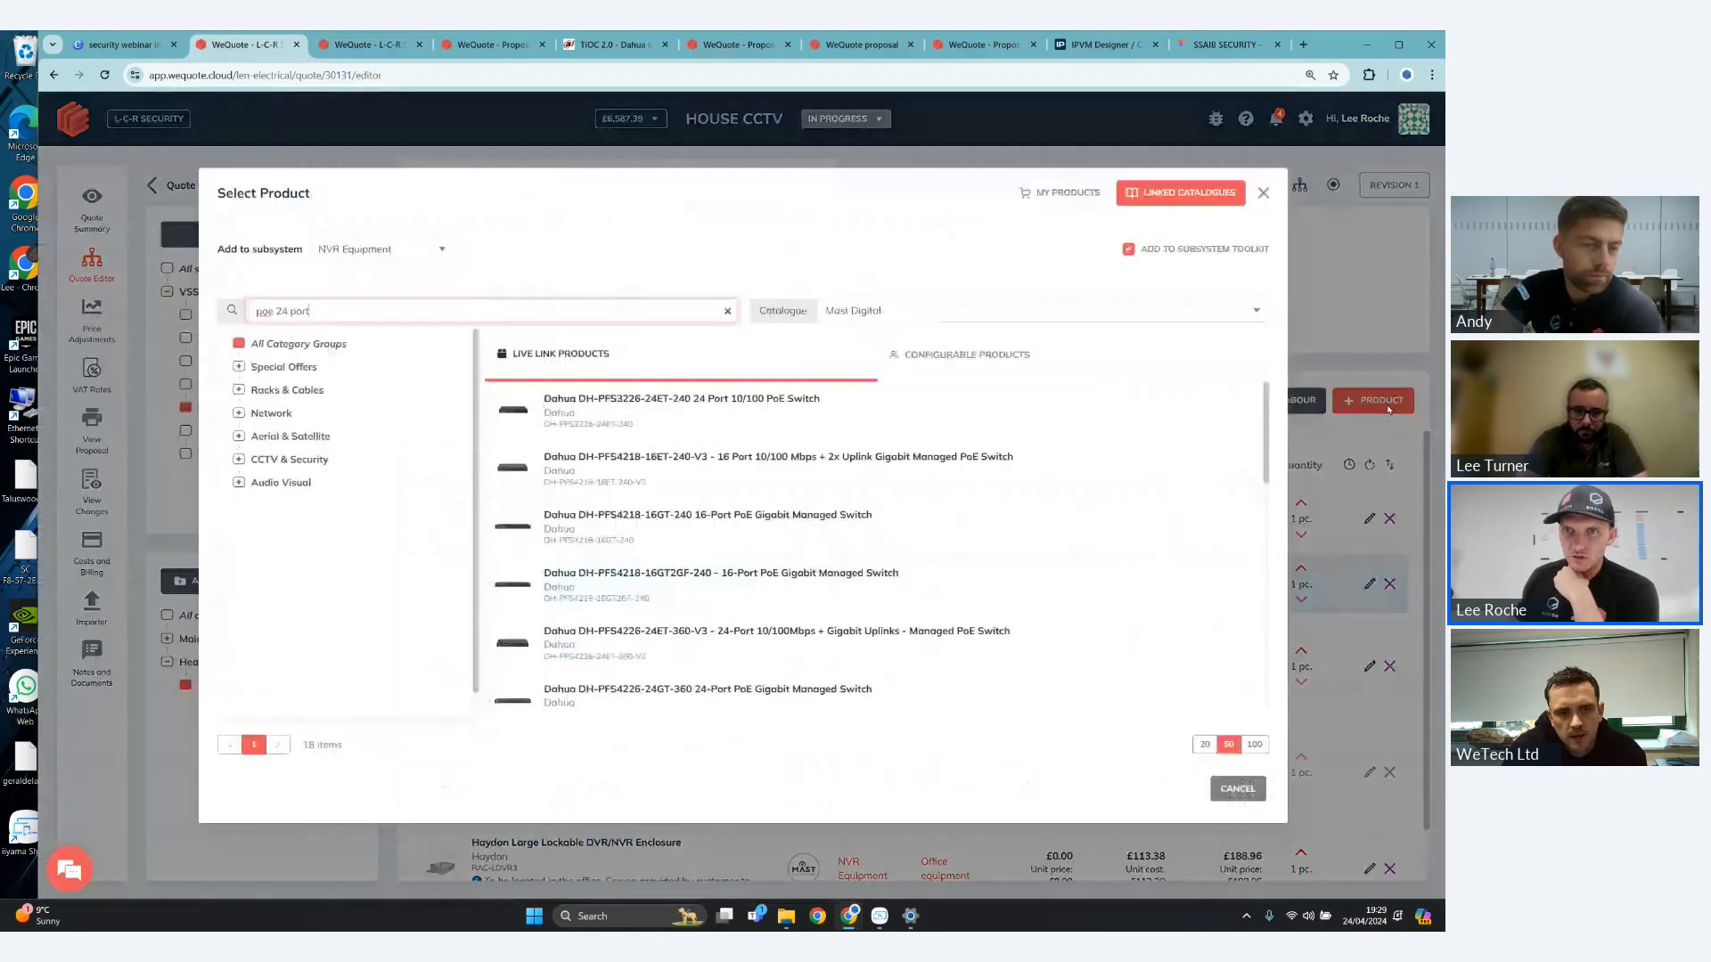
{"action": "left_click", "coordinate": [1128, 253]}
{"action": "left_click", "coordinate": [1129, 253]}
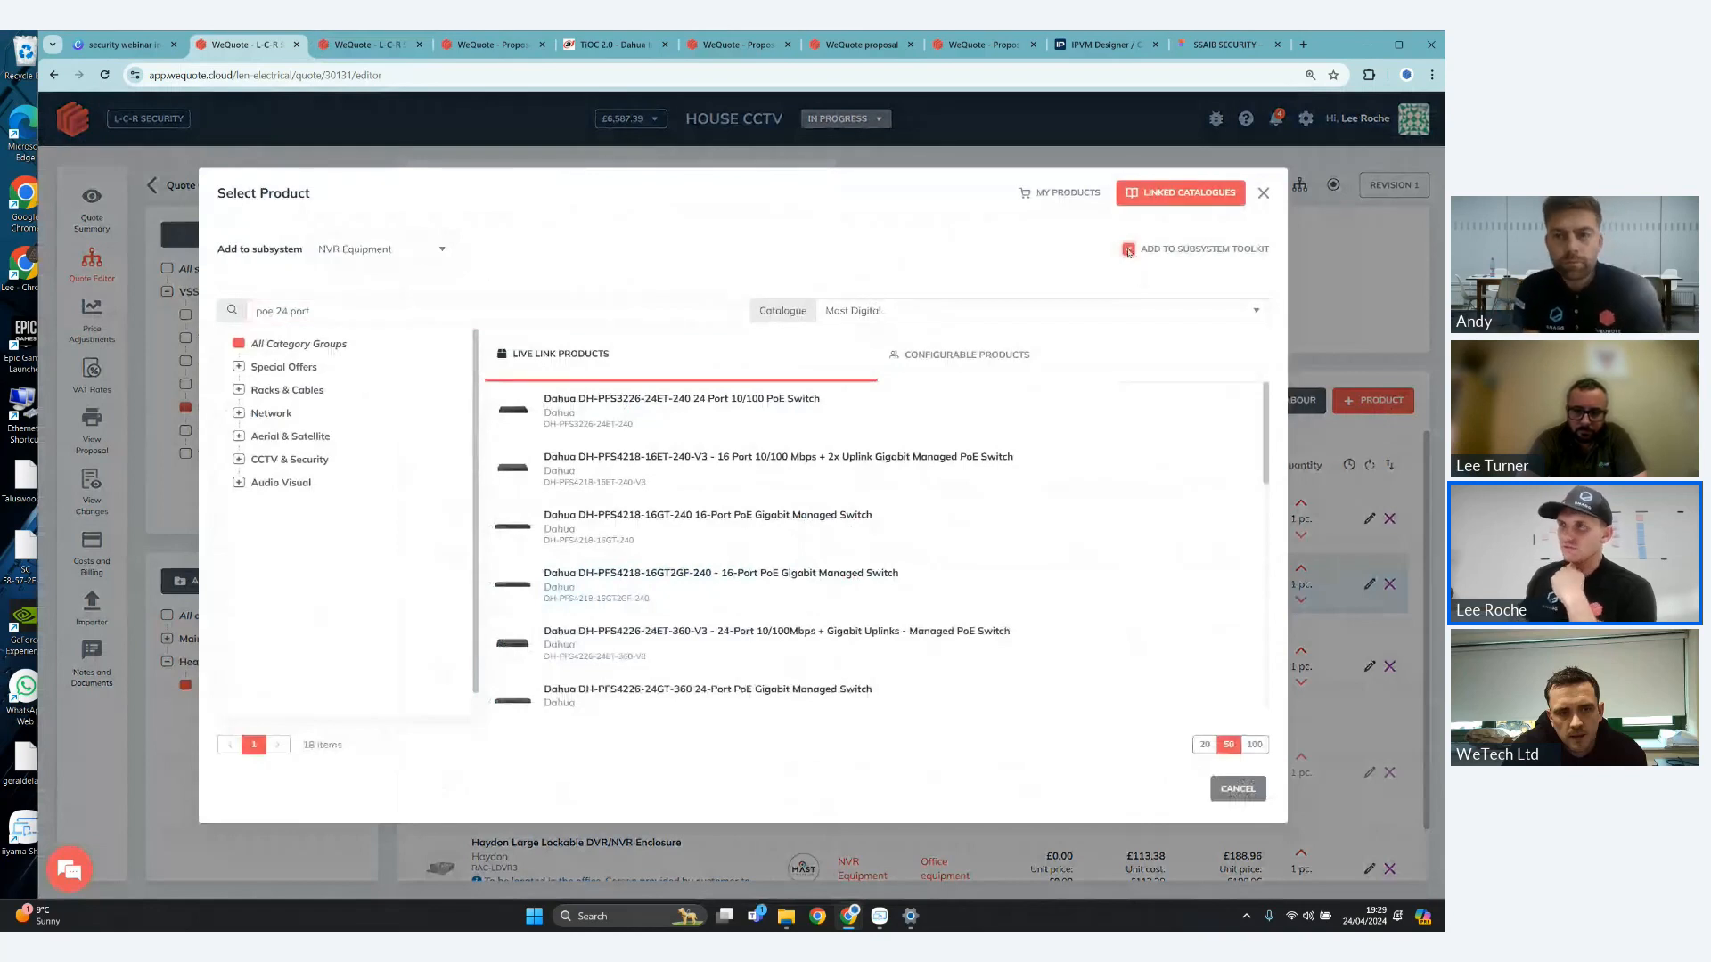
{"action": "left_click", "coordinate": [1128, 252]}
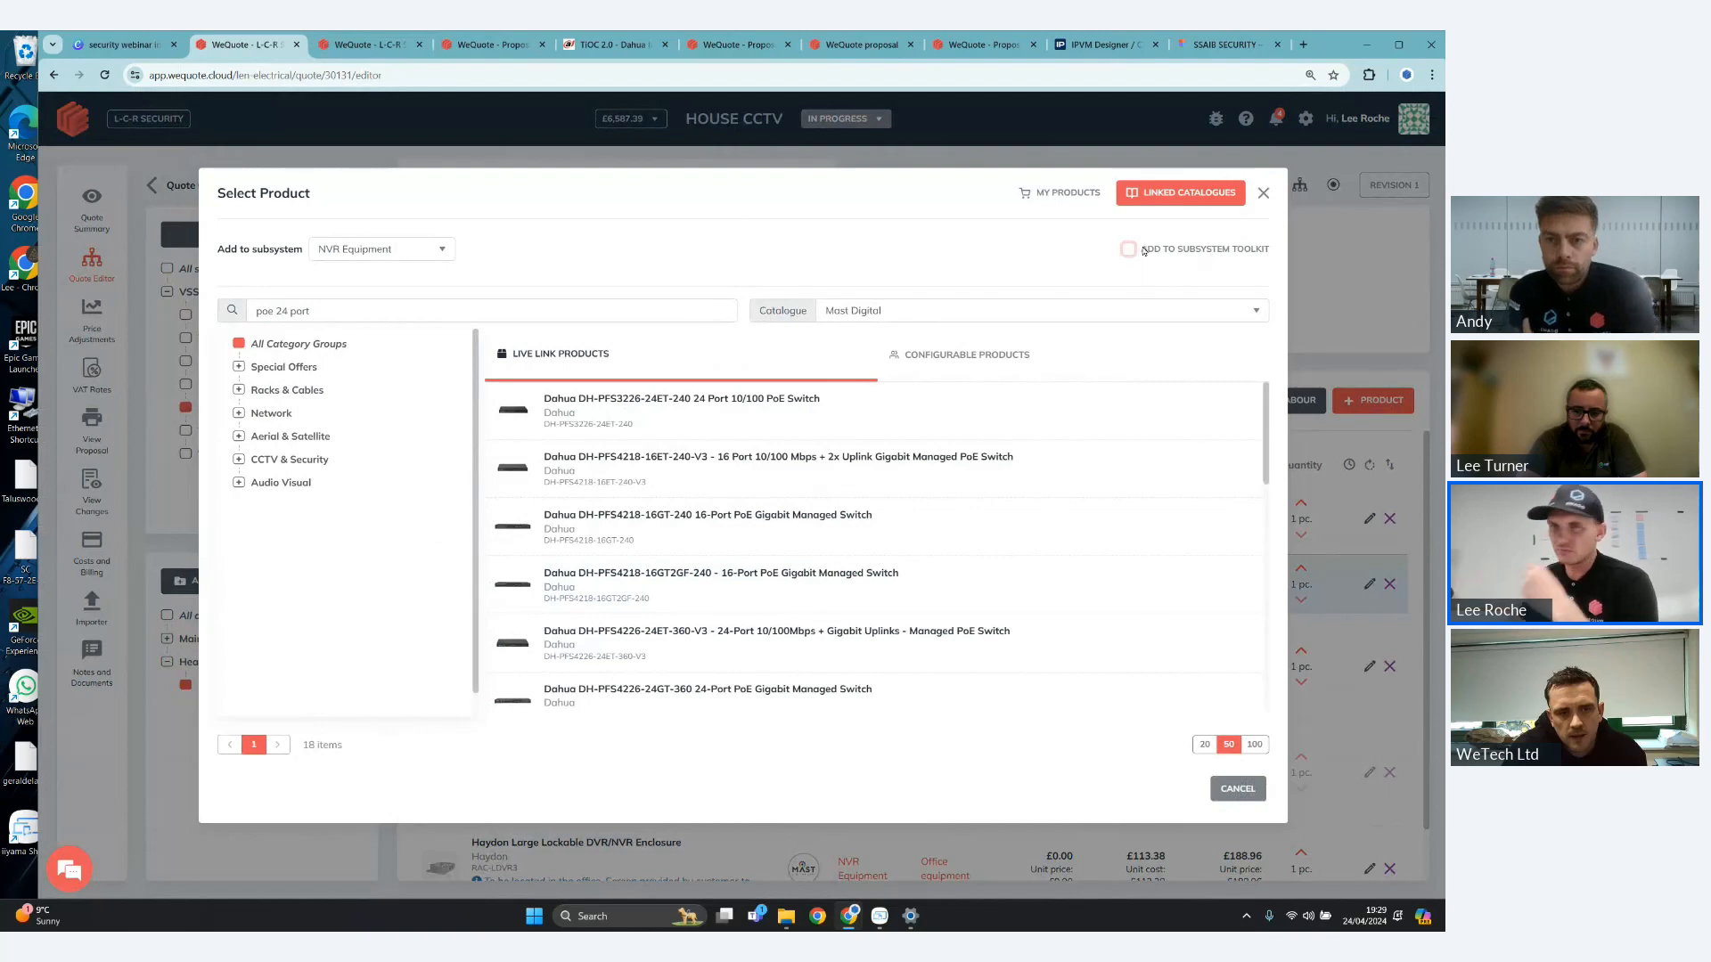
{"action": "left_click", "coordinate": [1131, 252]}
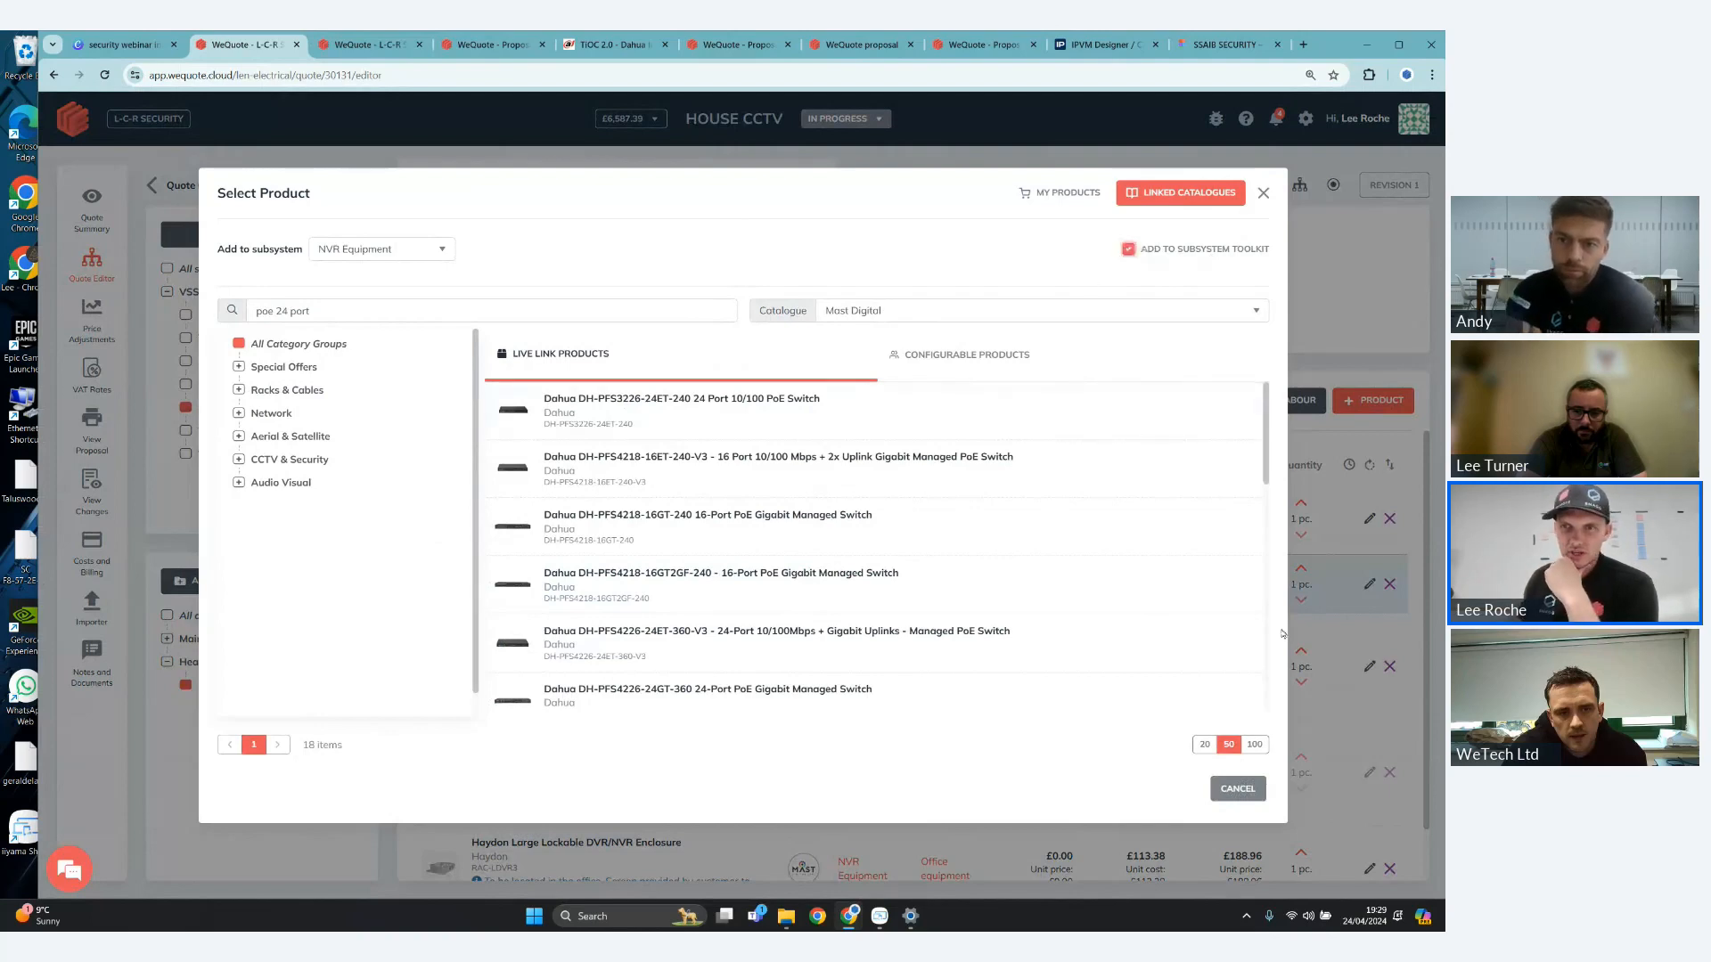
{"action": "left_click", "coordinate": [1251, 791]}
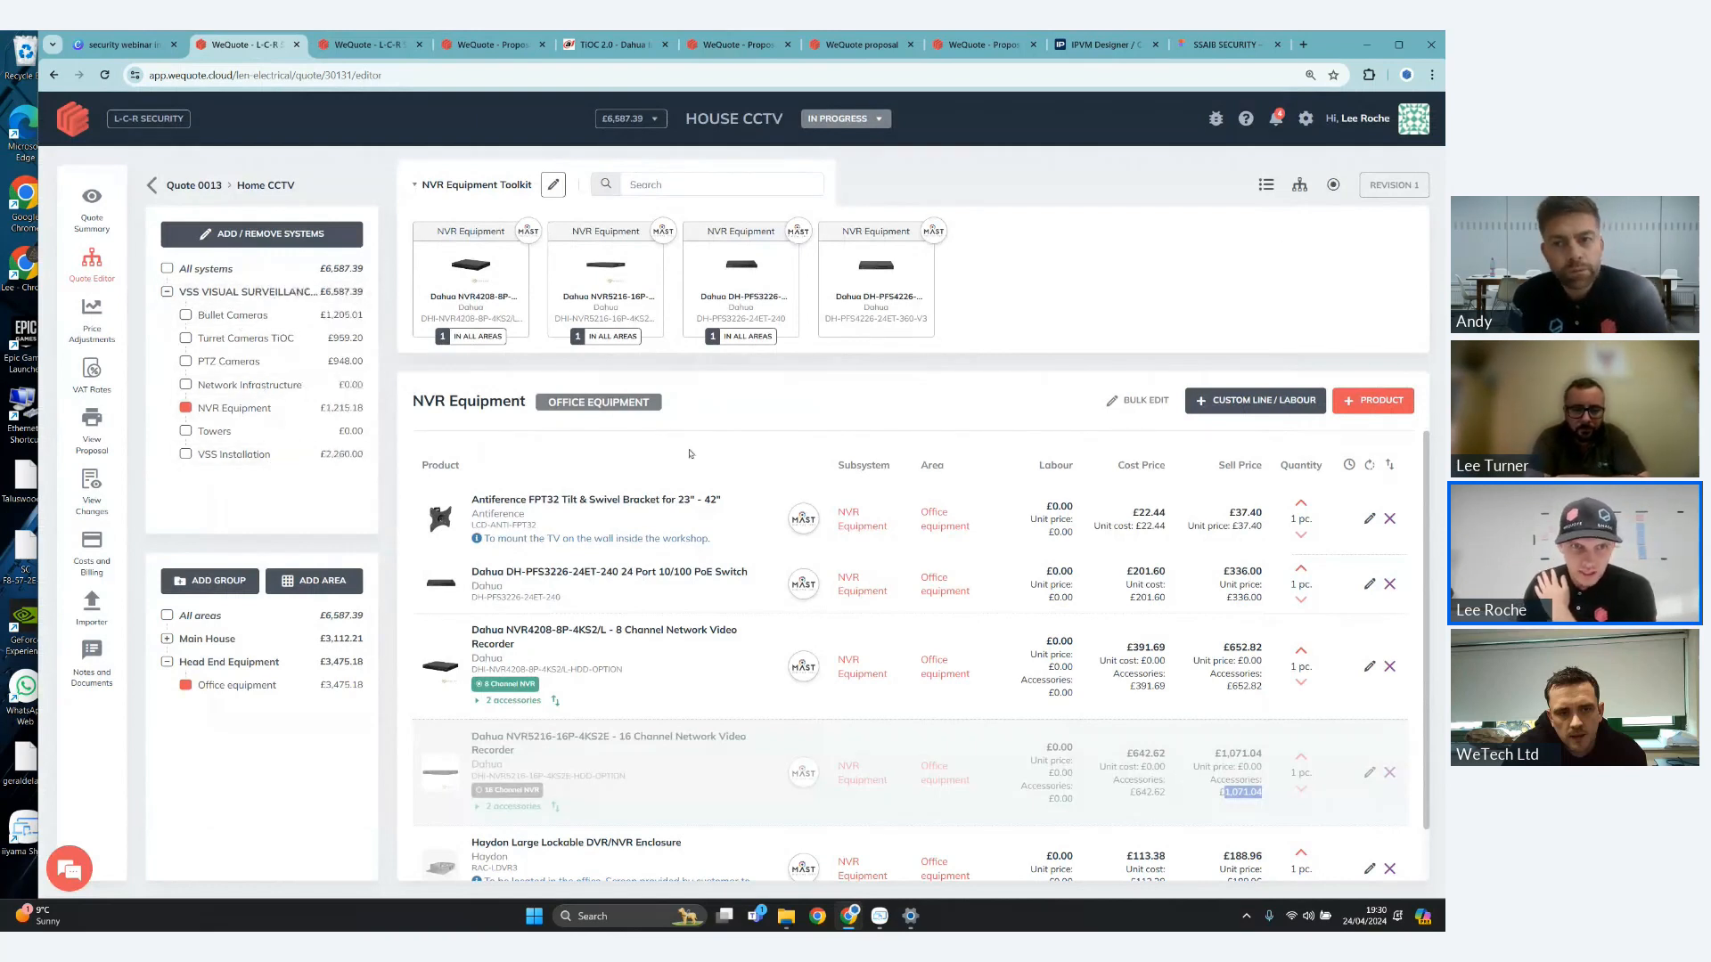
- Show products from all systems for the D1 - Gates and D3 - Side Left areas of the Main House
{"action": "left_click", "coordinate": [168, 640]}
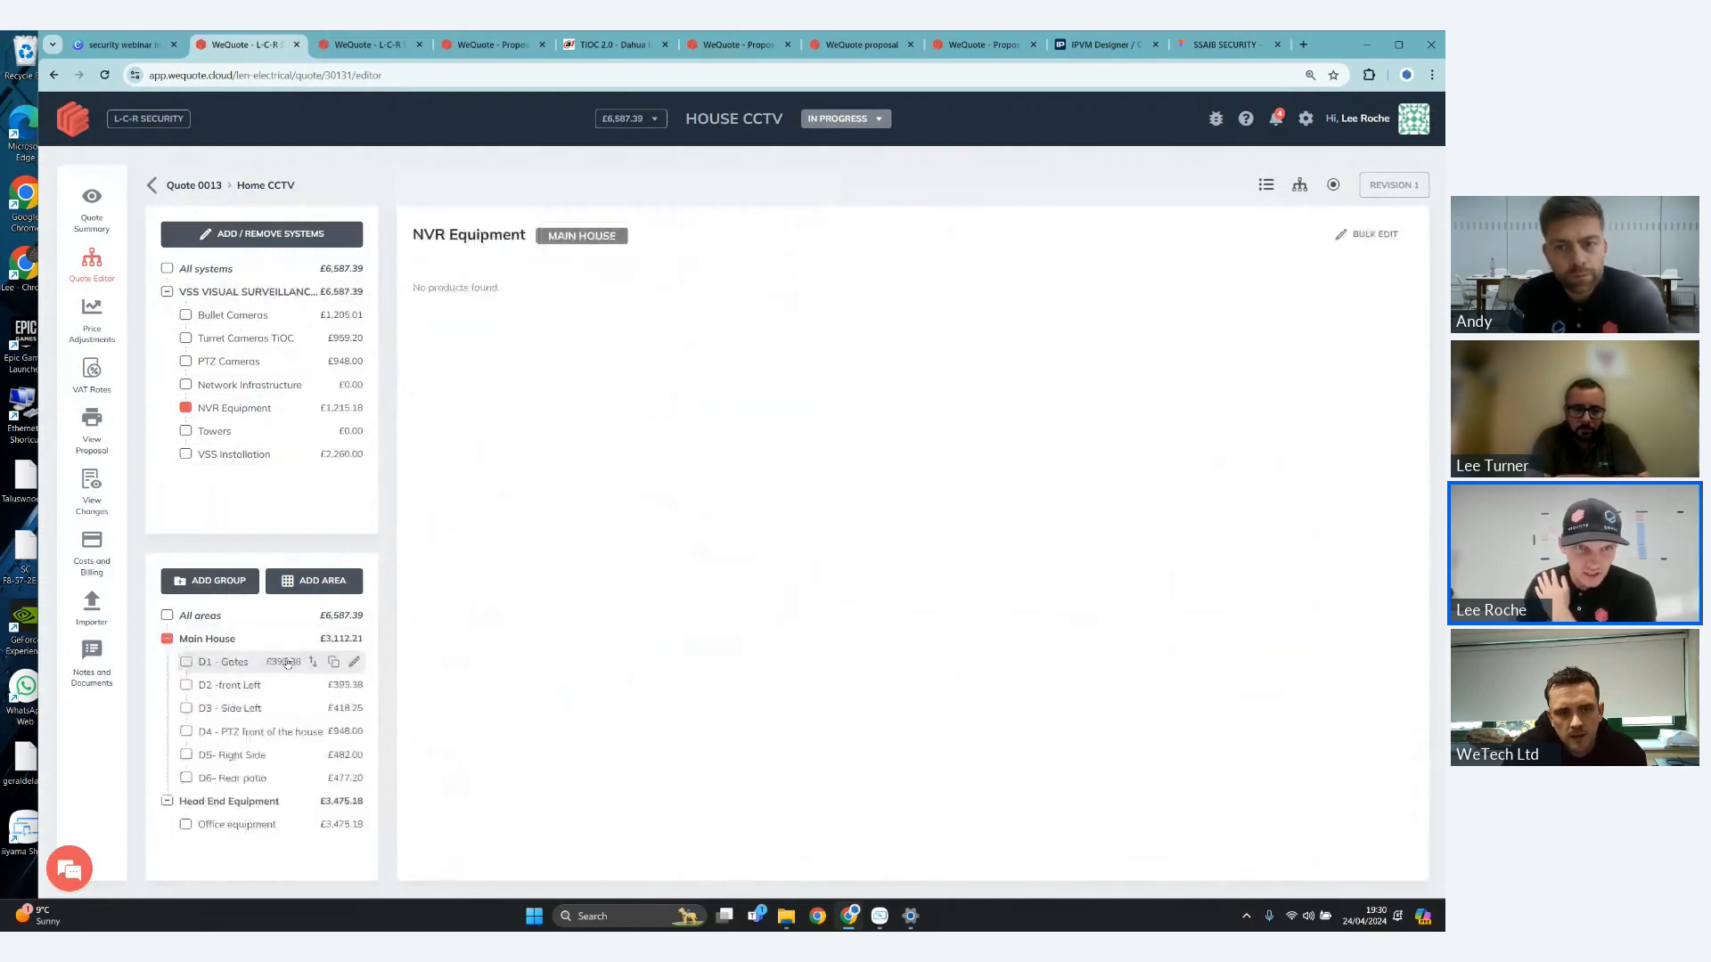
{"action": "left_click", "coordinate": [287, 663]}
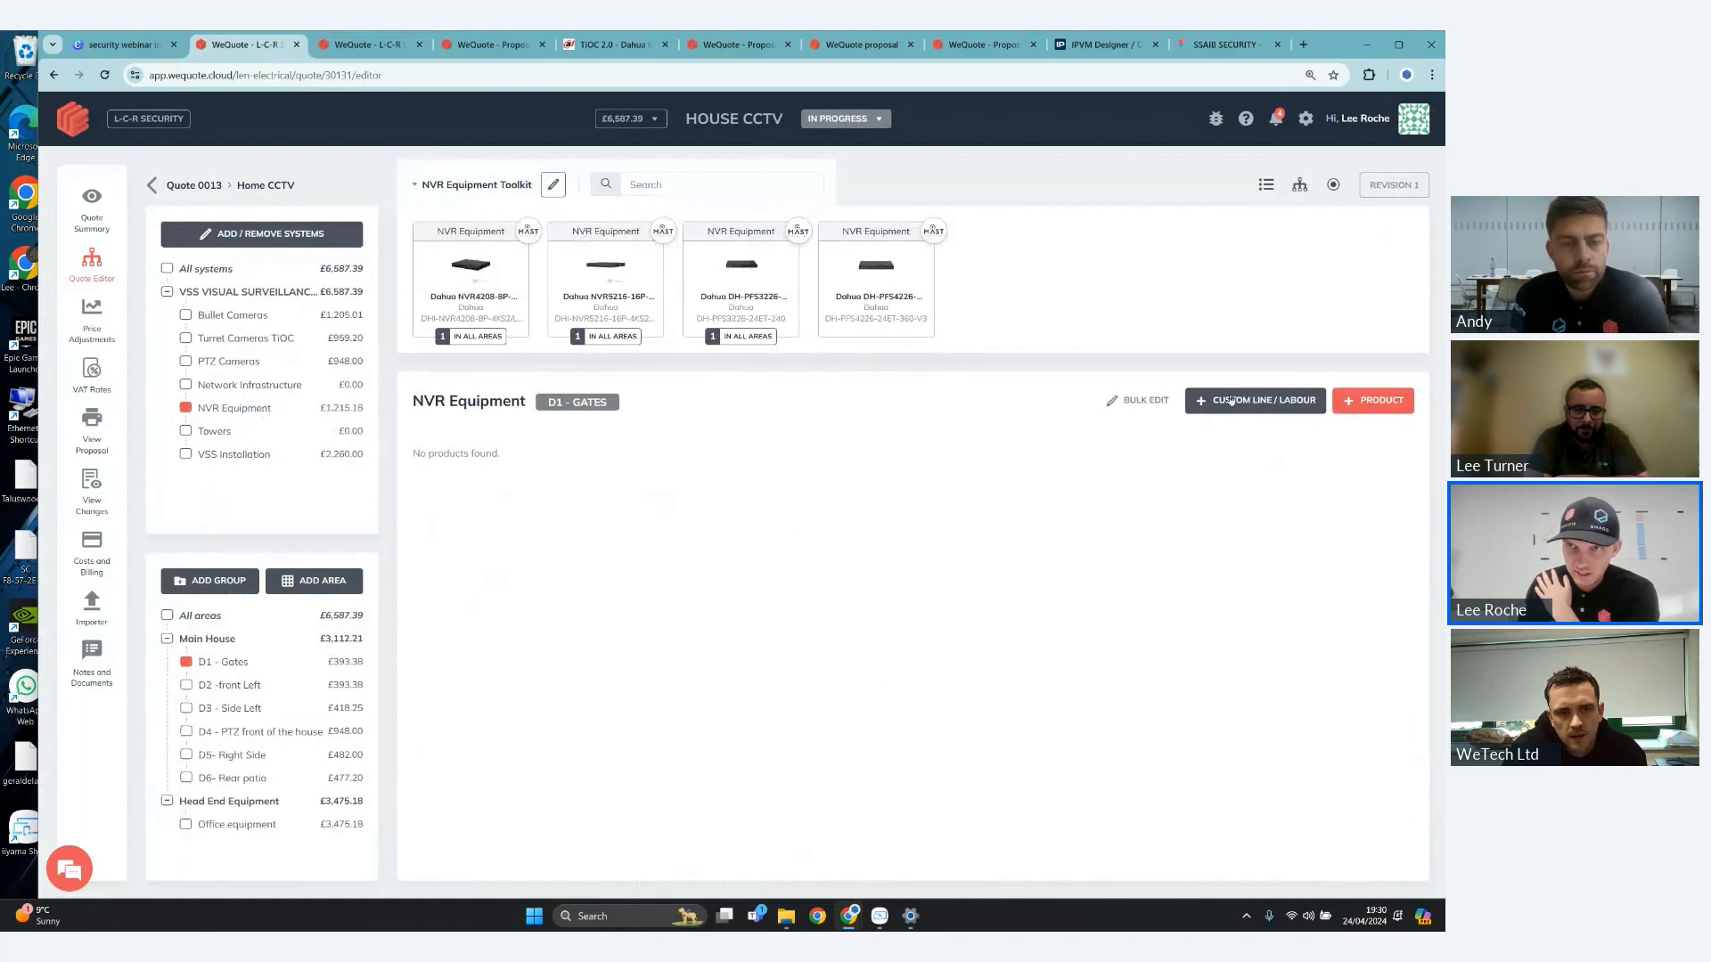
{"action": "left_click", "coordinate": [1301, 190]}
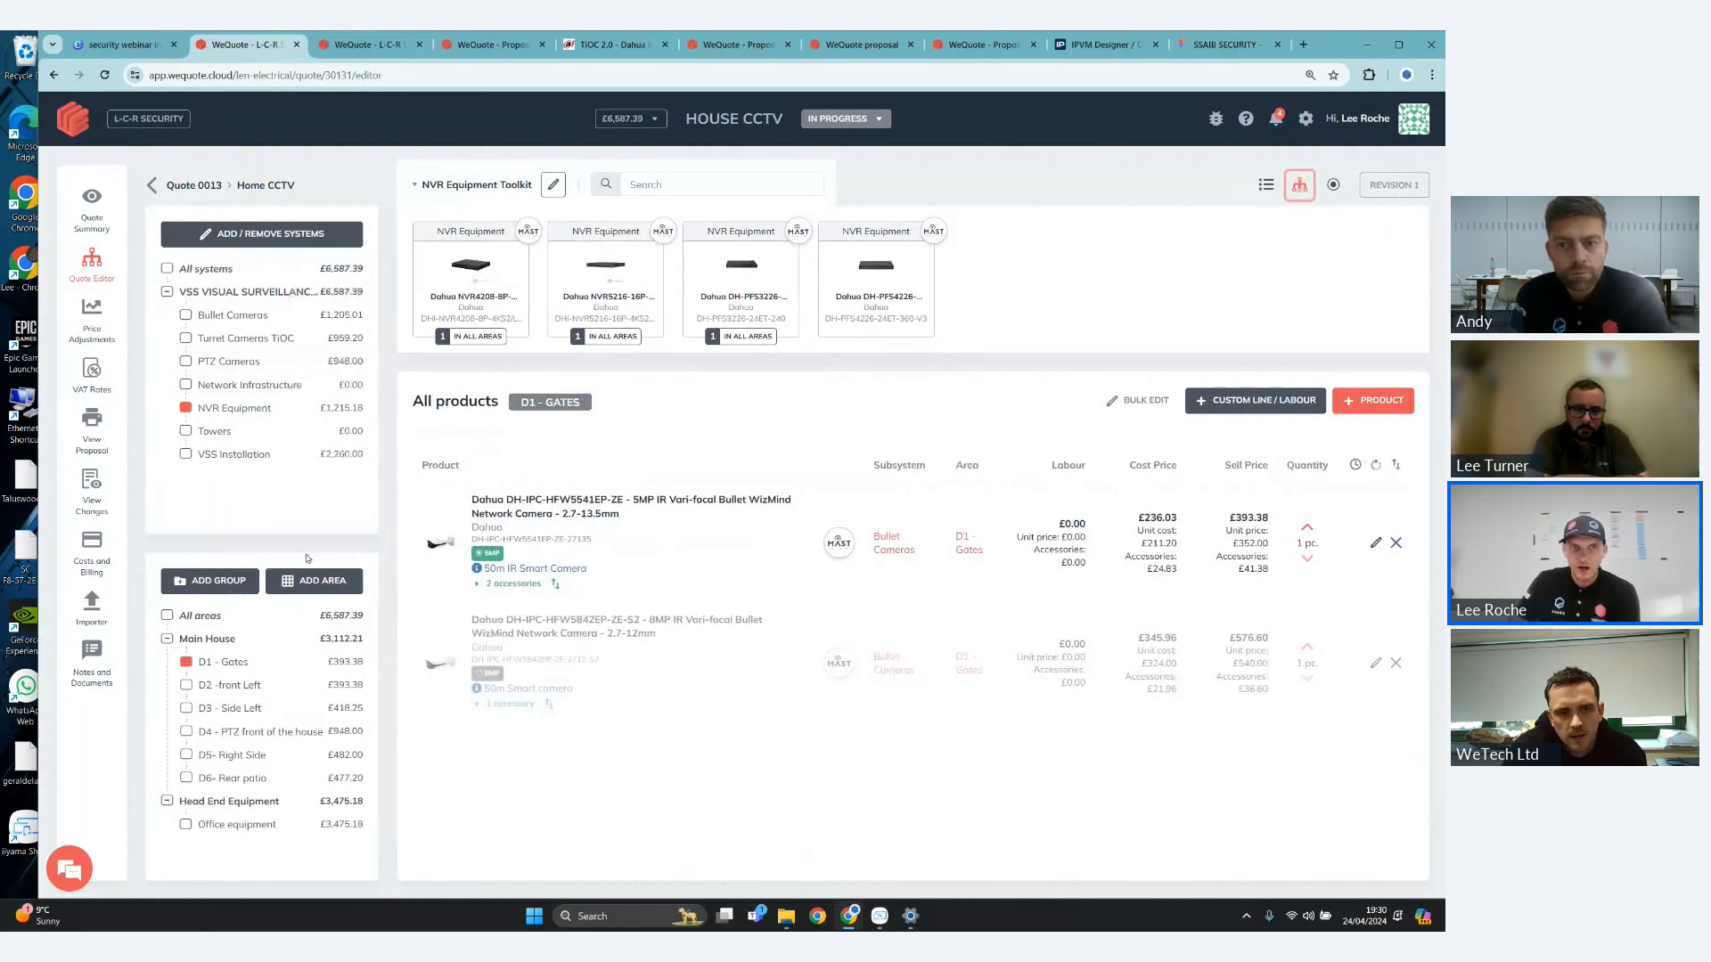
{"action": "left_click", "coordinate": [242, 708]}
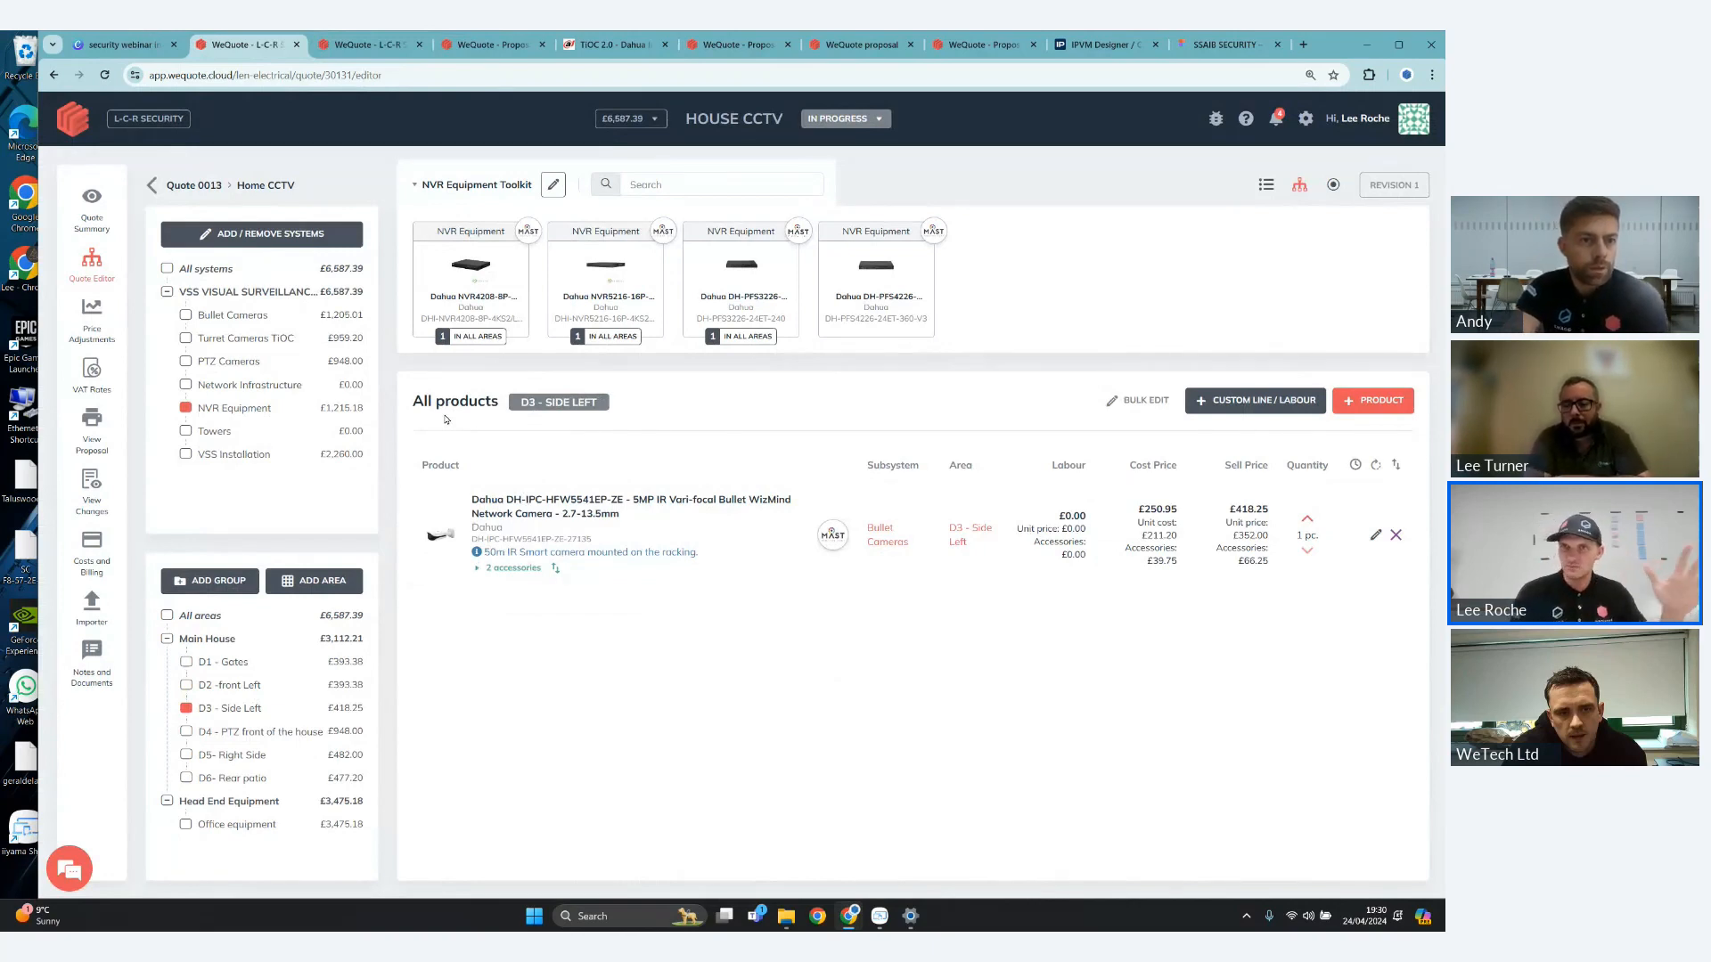
{"action": "left_click", "coordinate": [1306, 195]}
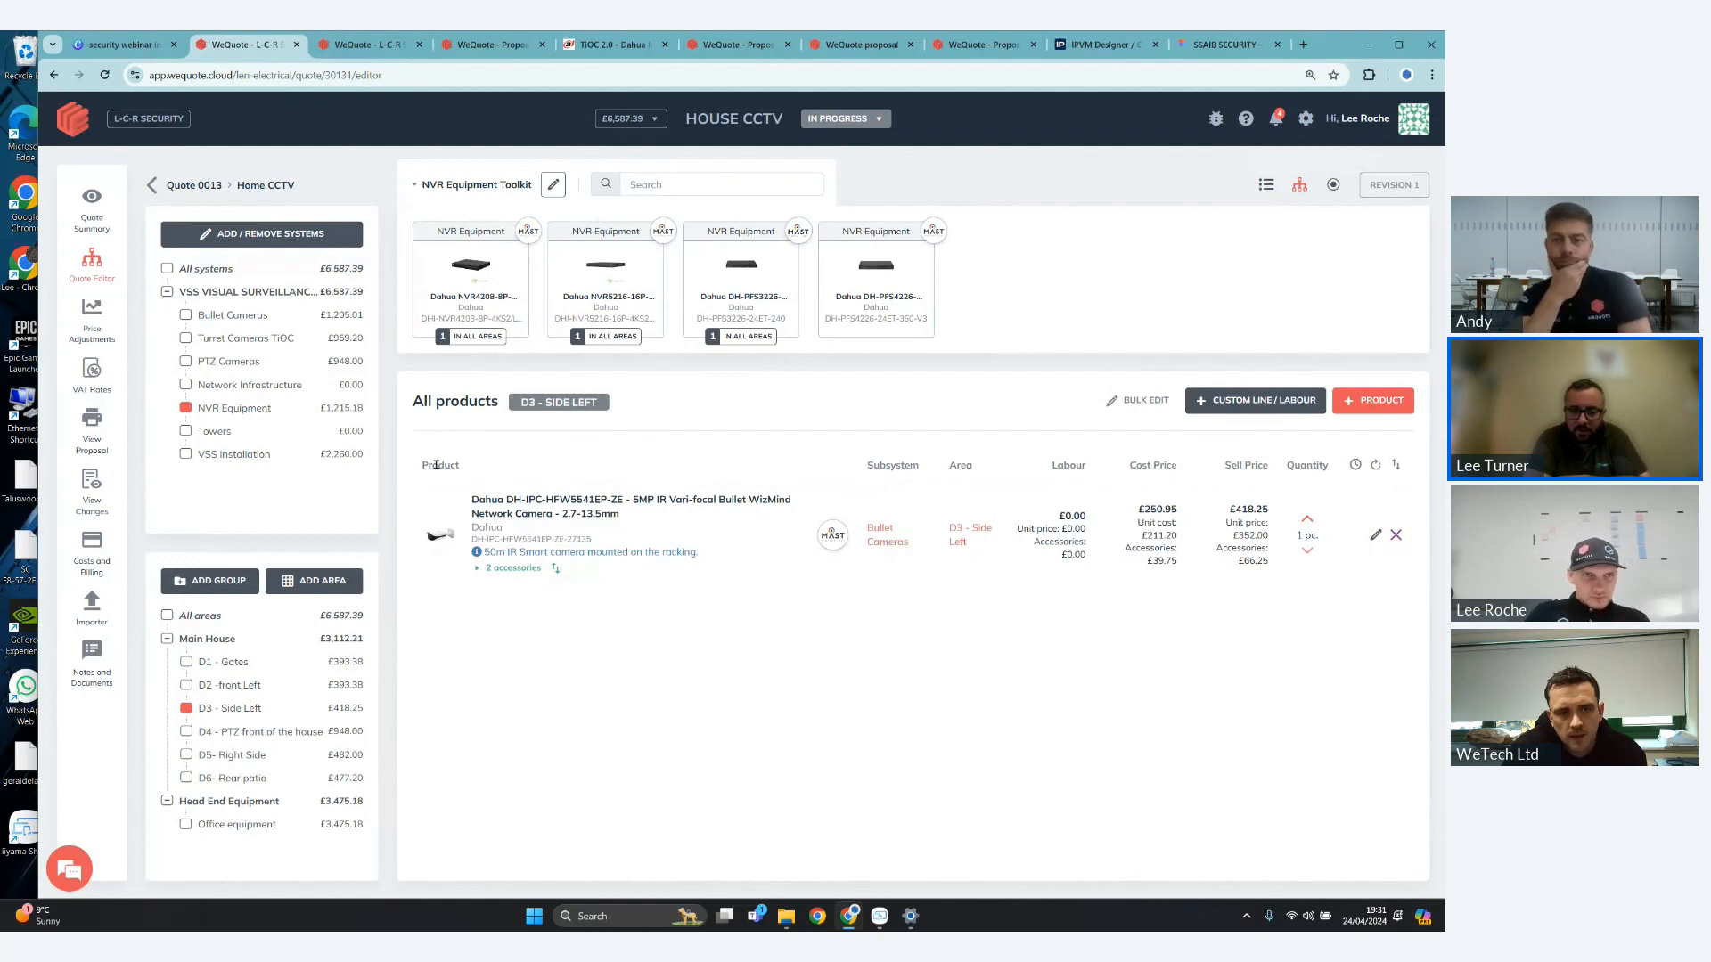
- Open the quote's proposal, inspect the pre-send checks and the zero-cost item details, and close them without sending
{"action": "left_click", "coordinate": [100, 438]}
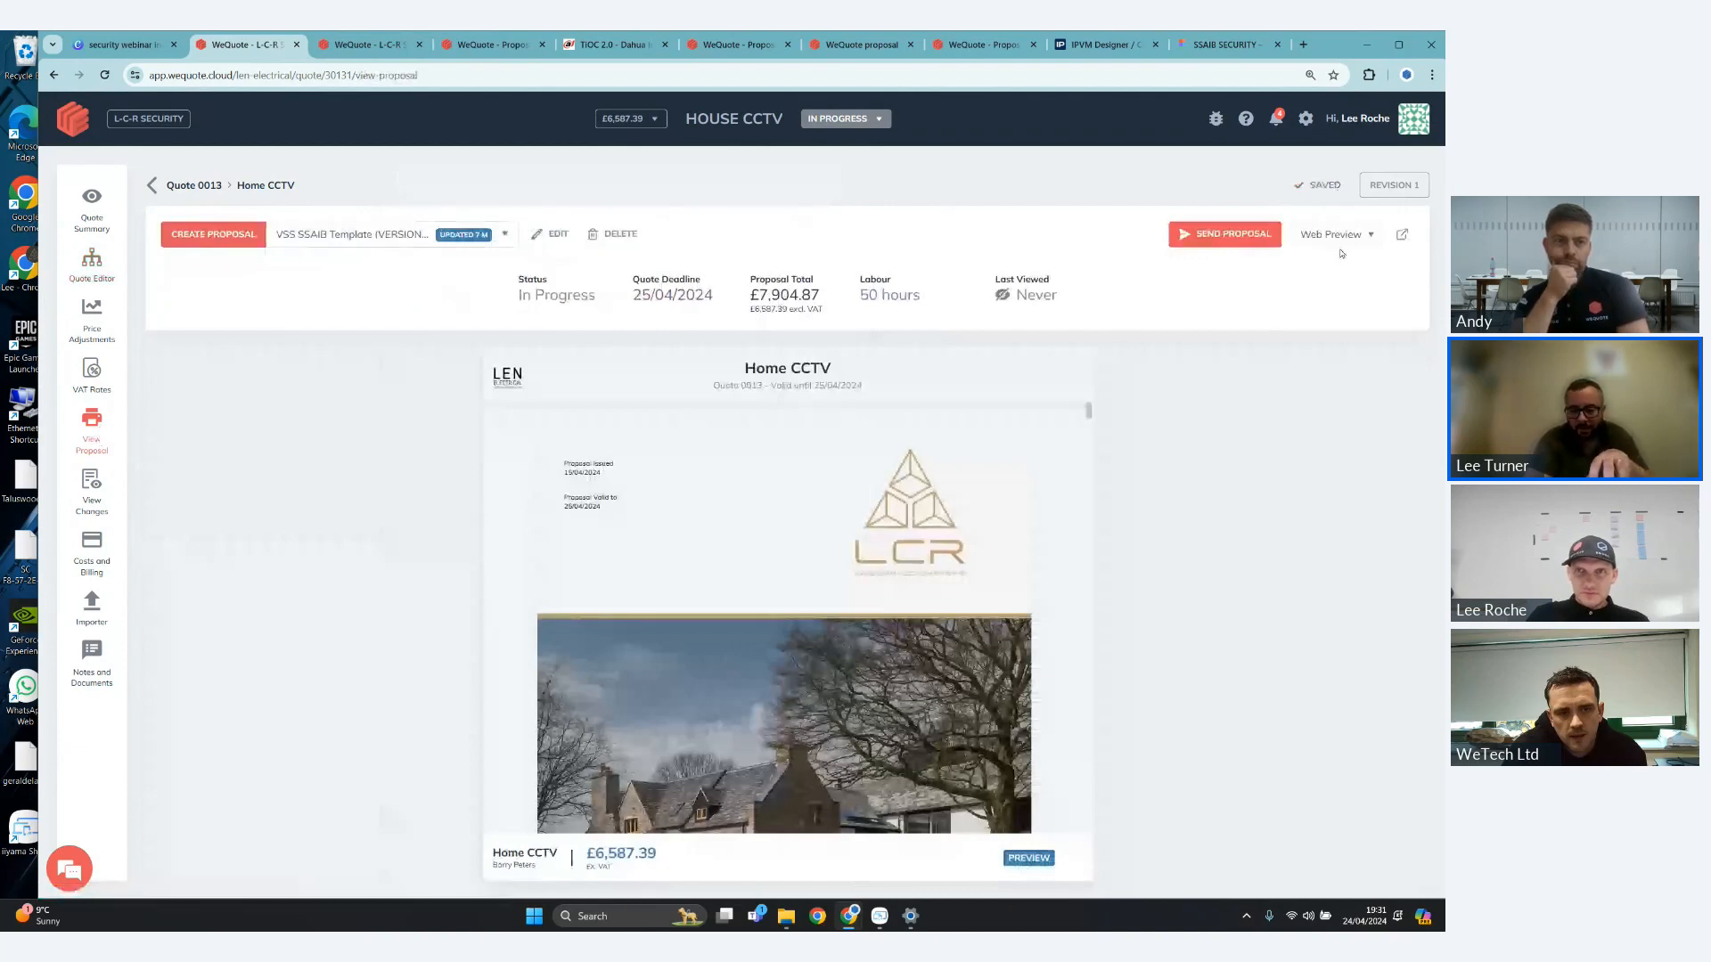
{"action": "left_click", "coordinate": [1226, 239]}
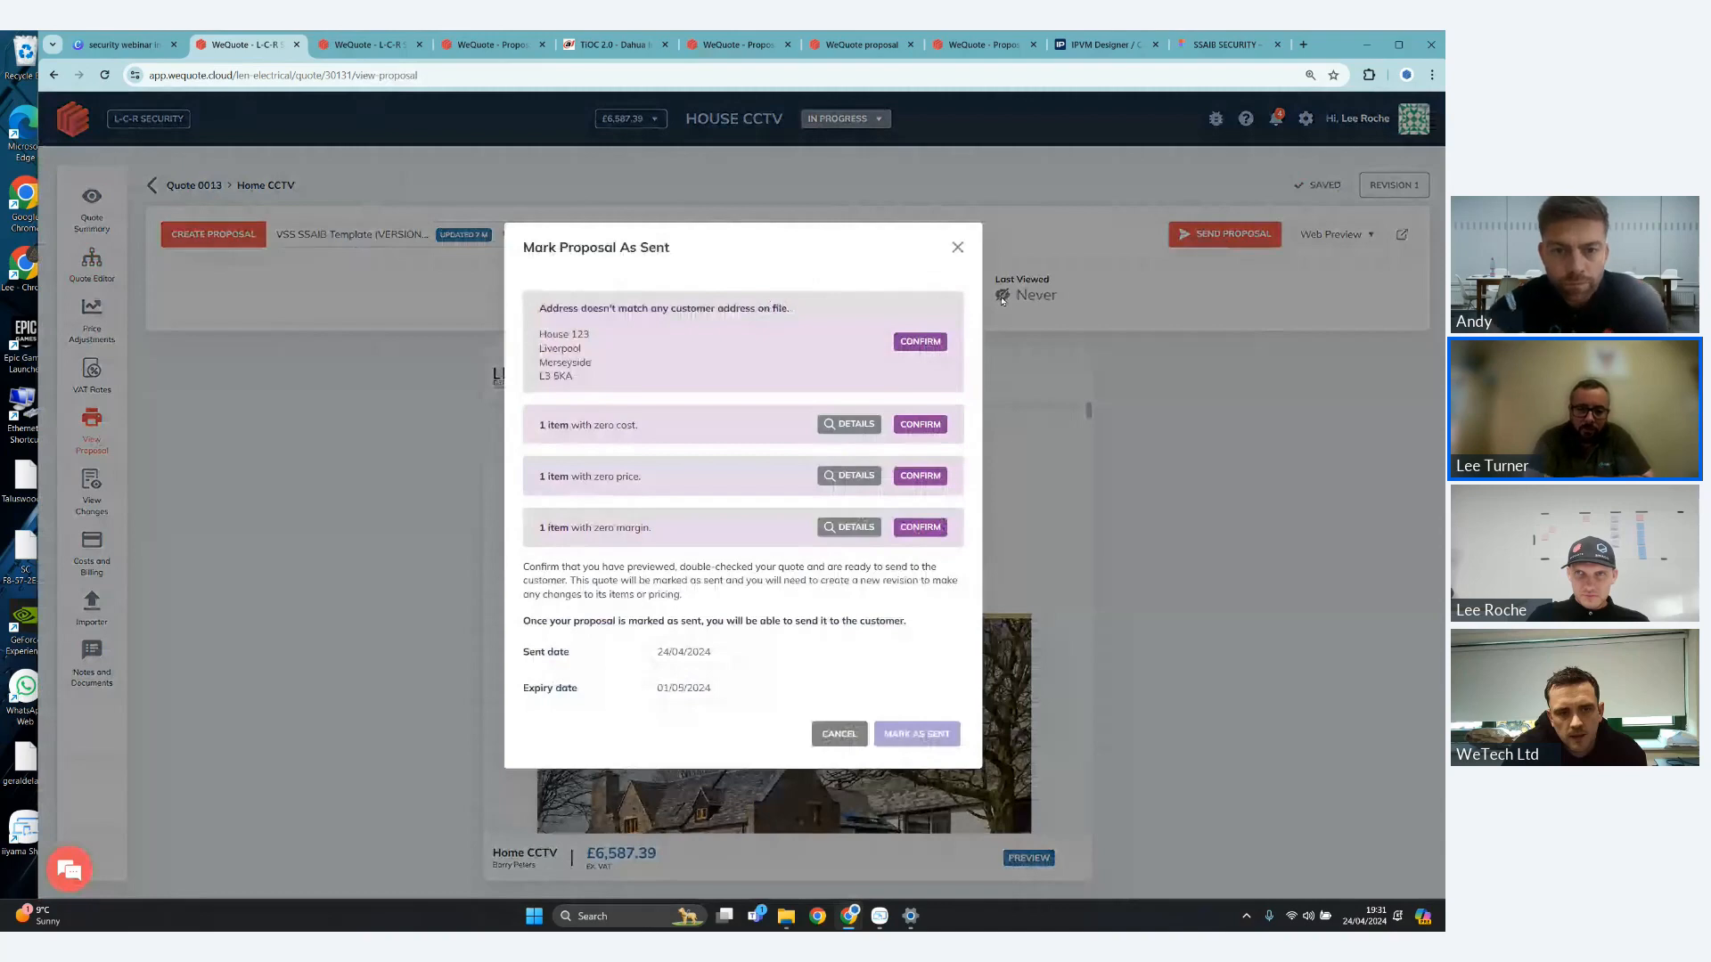
{"action": "left_click", "coordinate": [1251, 256]}
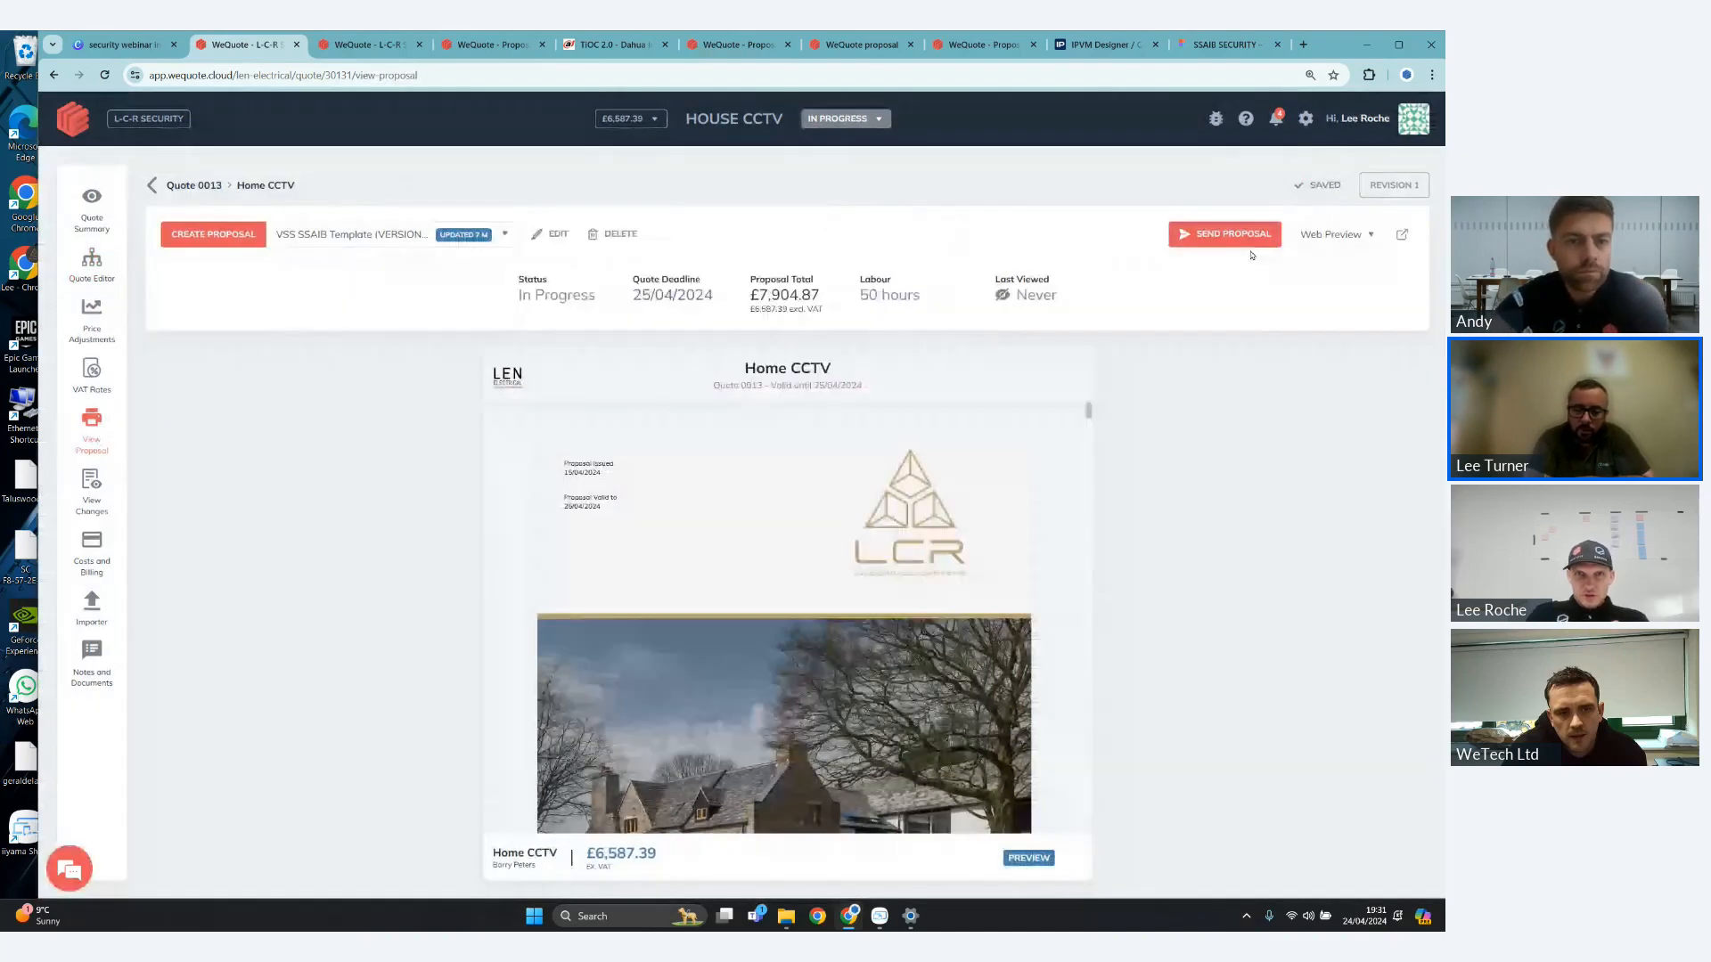
{"action": "left_click", "coordinate": [1246, 237]}
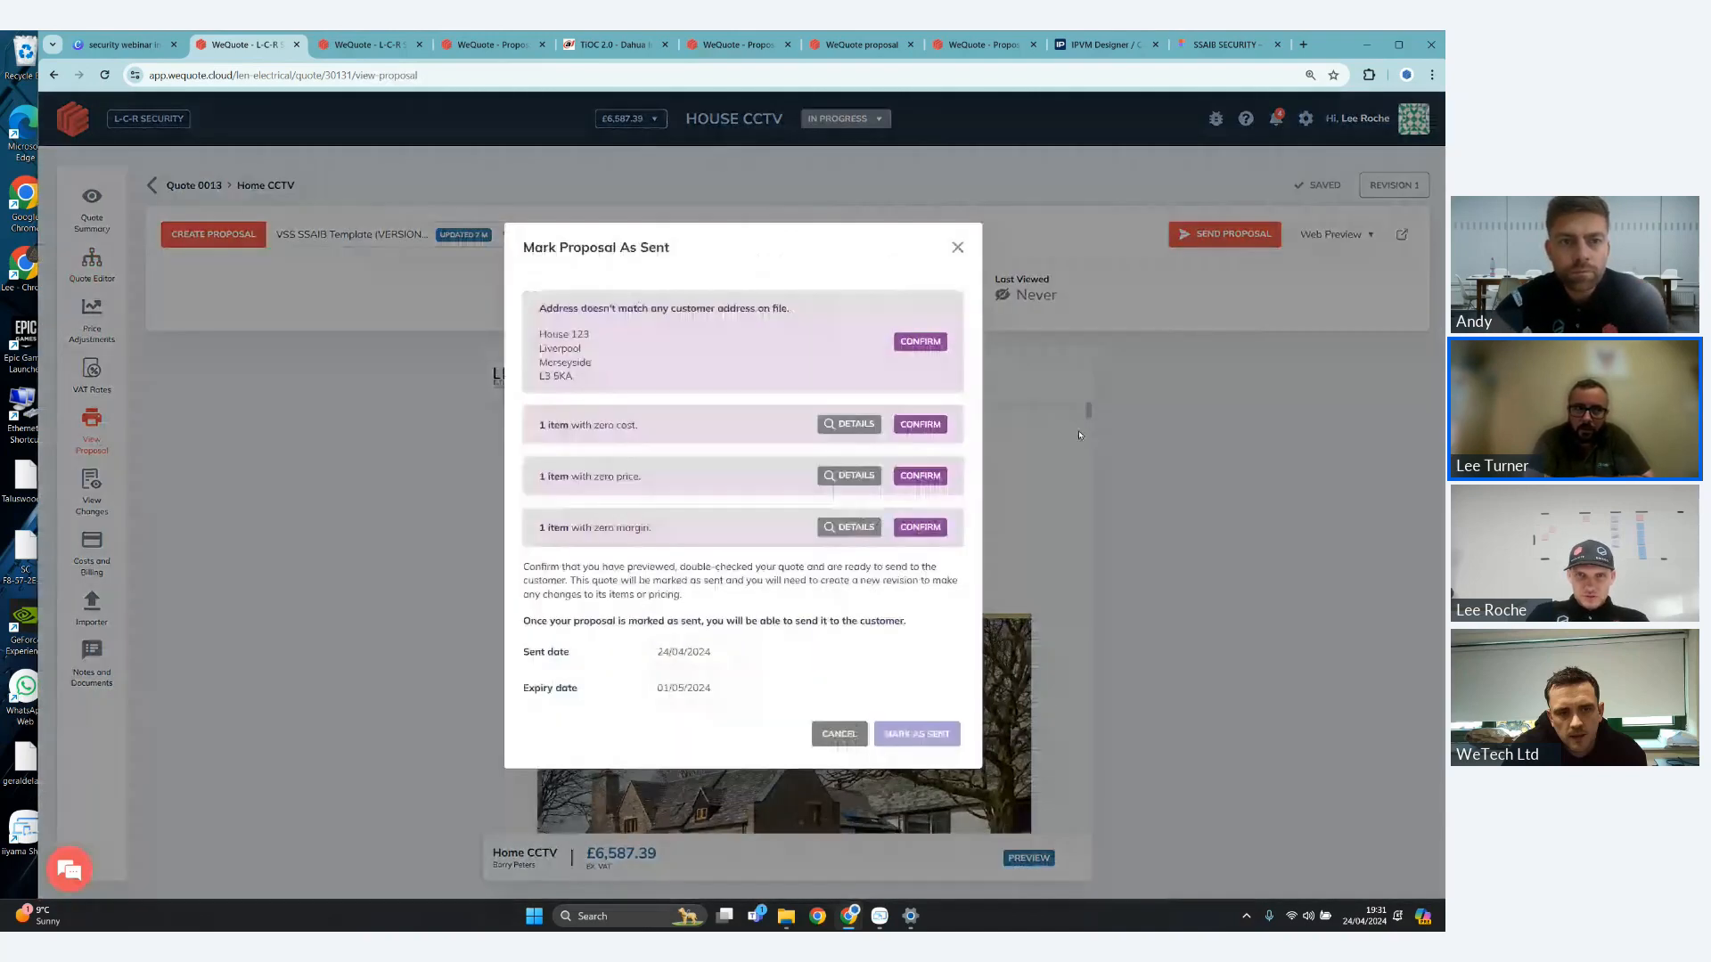
{"action": "left_click", "coordinate": [849, 424]}
{"action": "left_click", "coordinate": [1263, 389]}
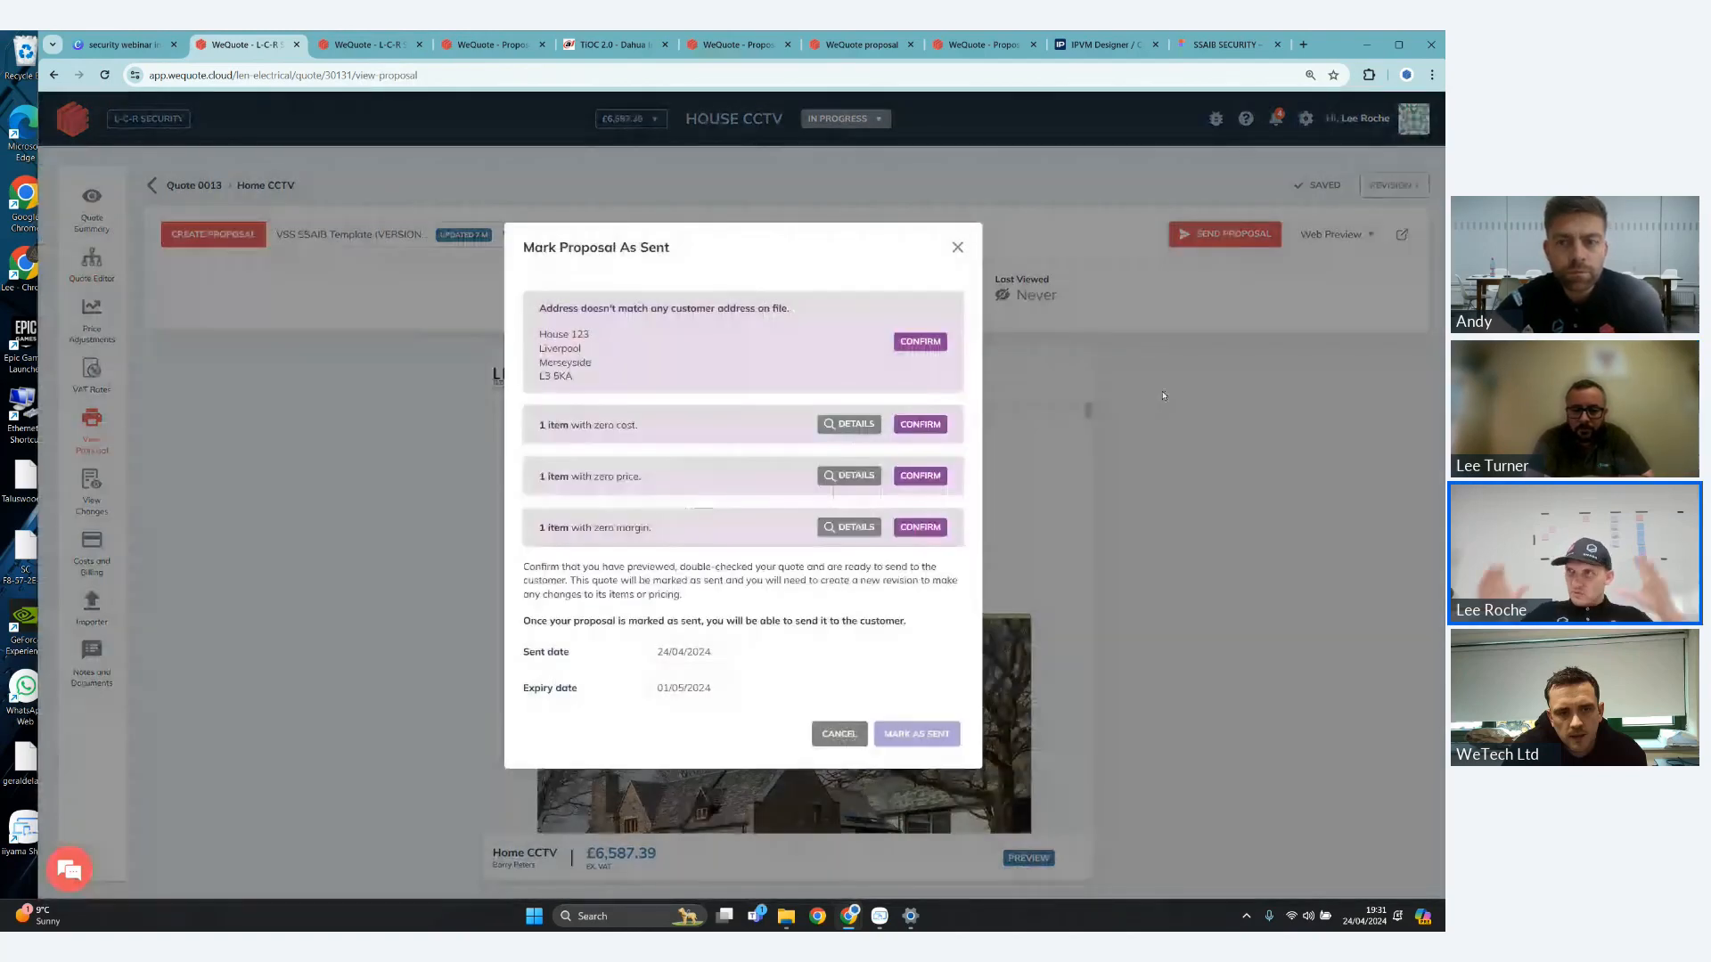
{"action": "left_click", "coordinate": [1163, 395]}
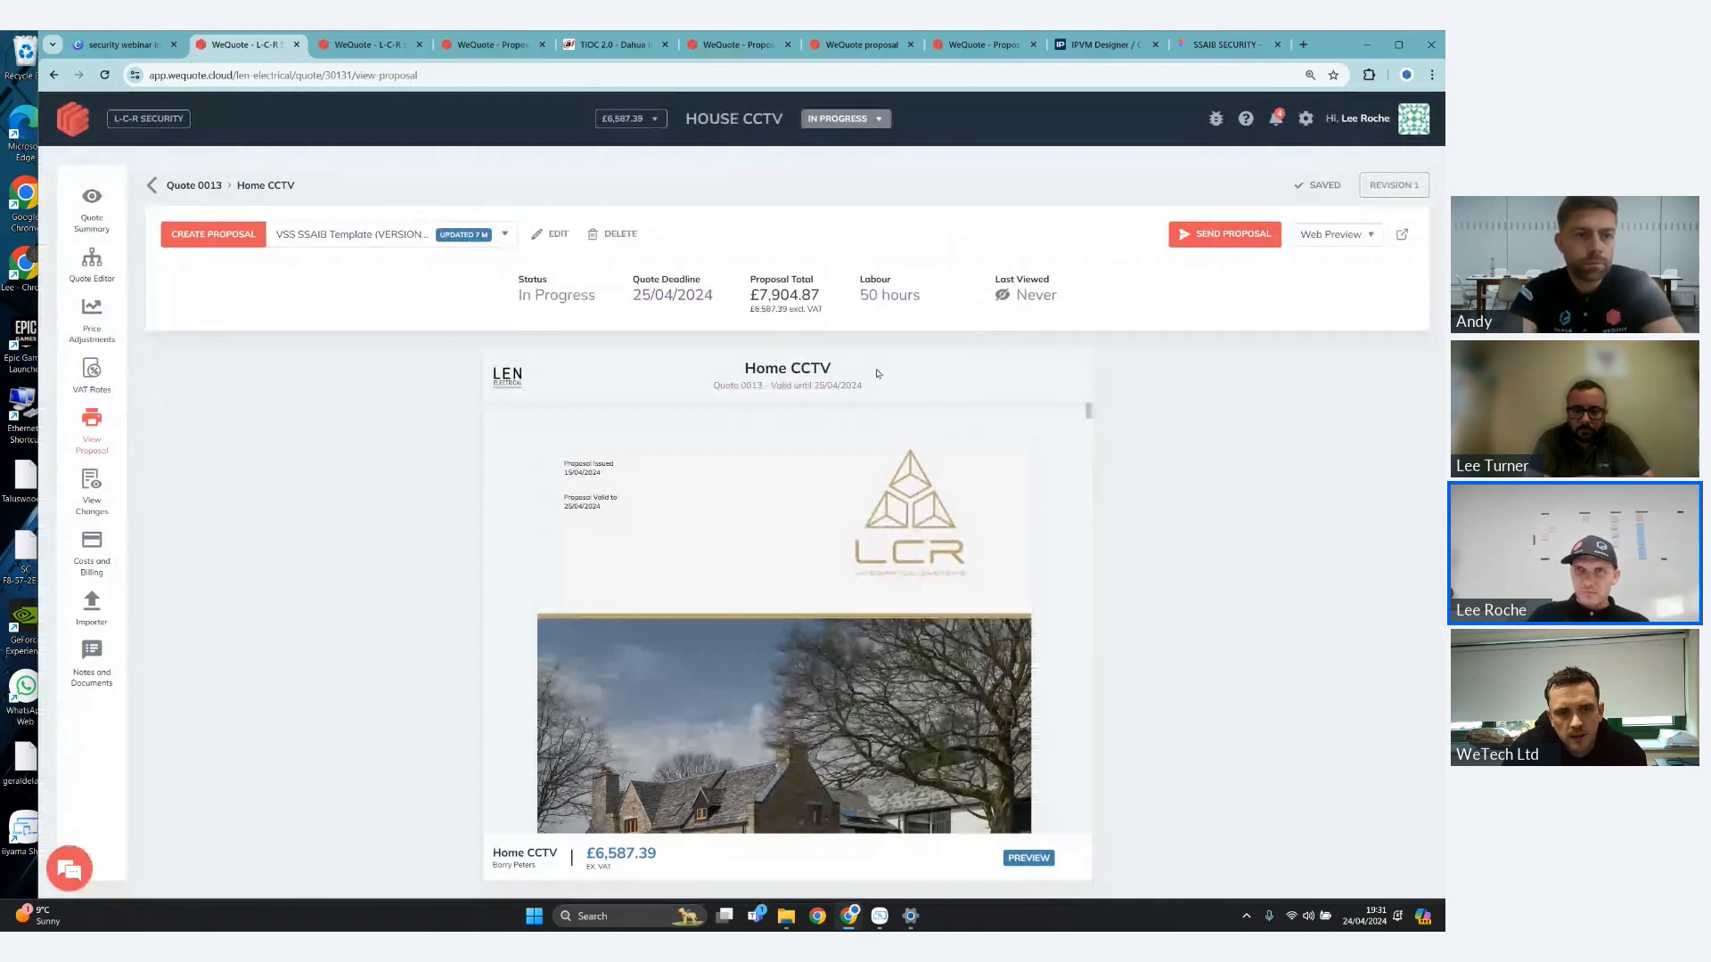
- Review the zero-cost item again, confirm the address, zero cost, zero price and zero margin warnings, and mark the proposal as sent
{"action": "left_click", "coordinate": [1207, 250]}
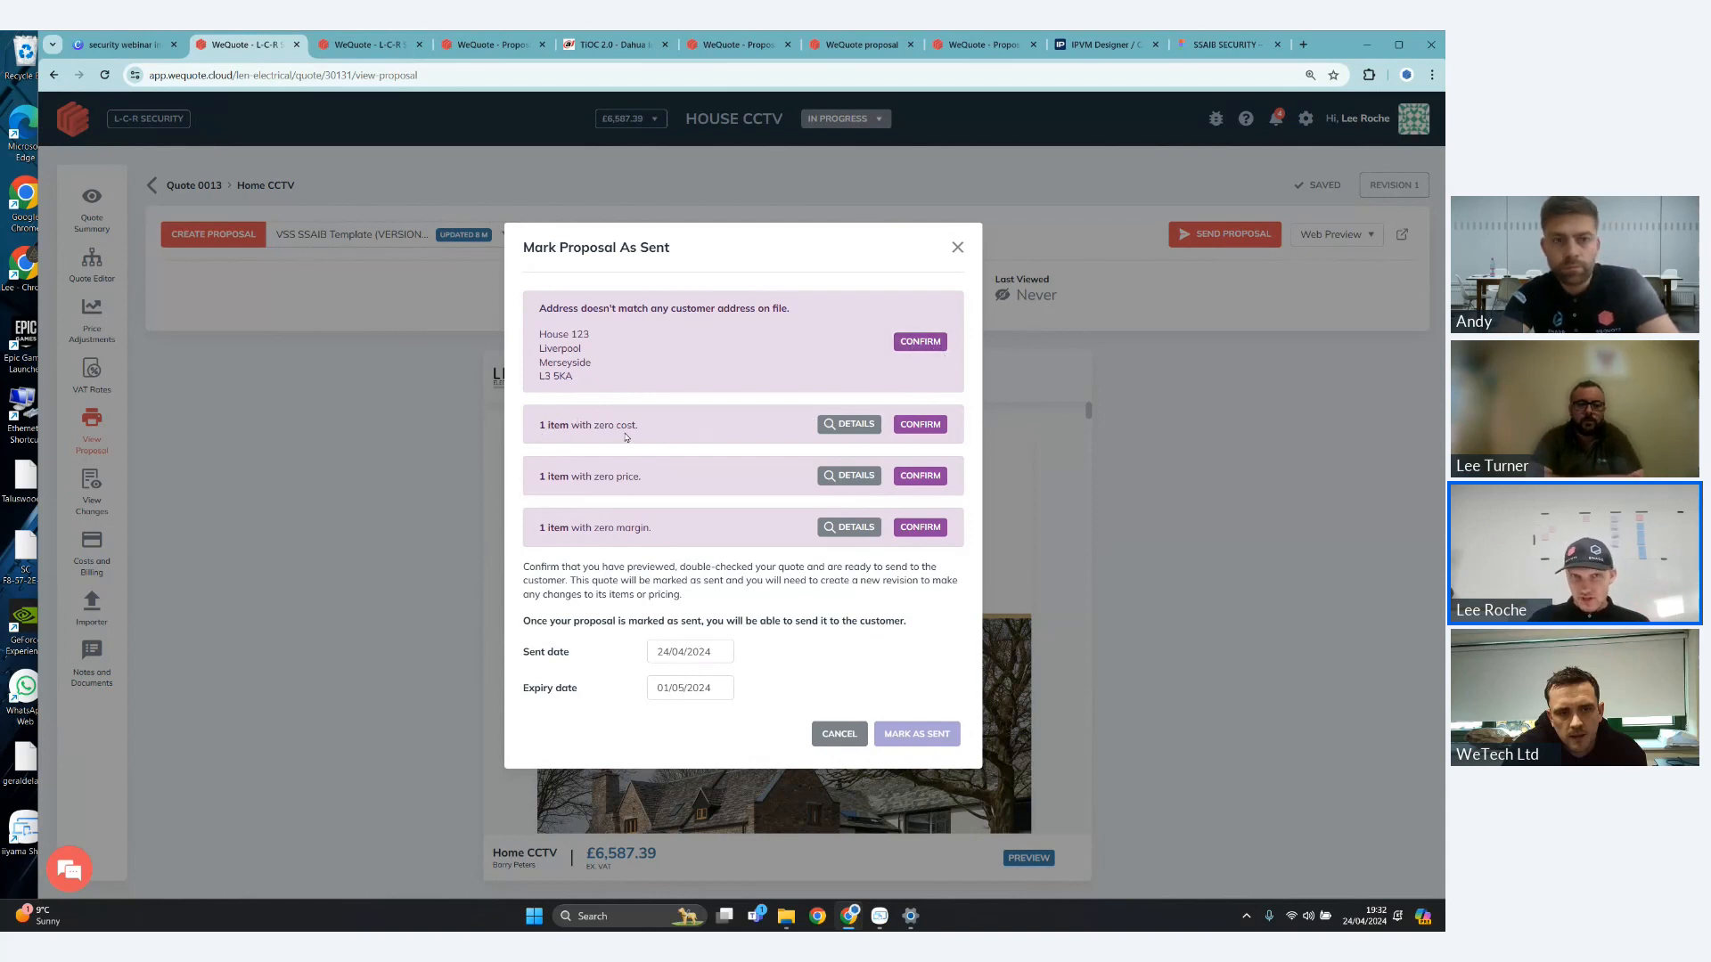
{"action": "left_click", "coordinate": [843, 425]}
{"action": "left_click", "coordinate": [1242, 594]}
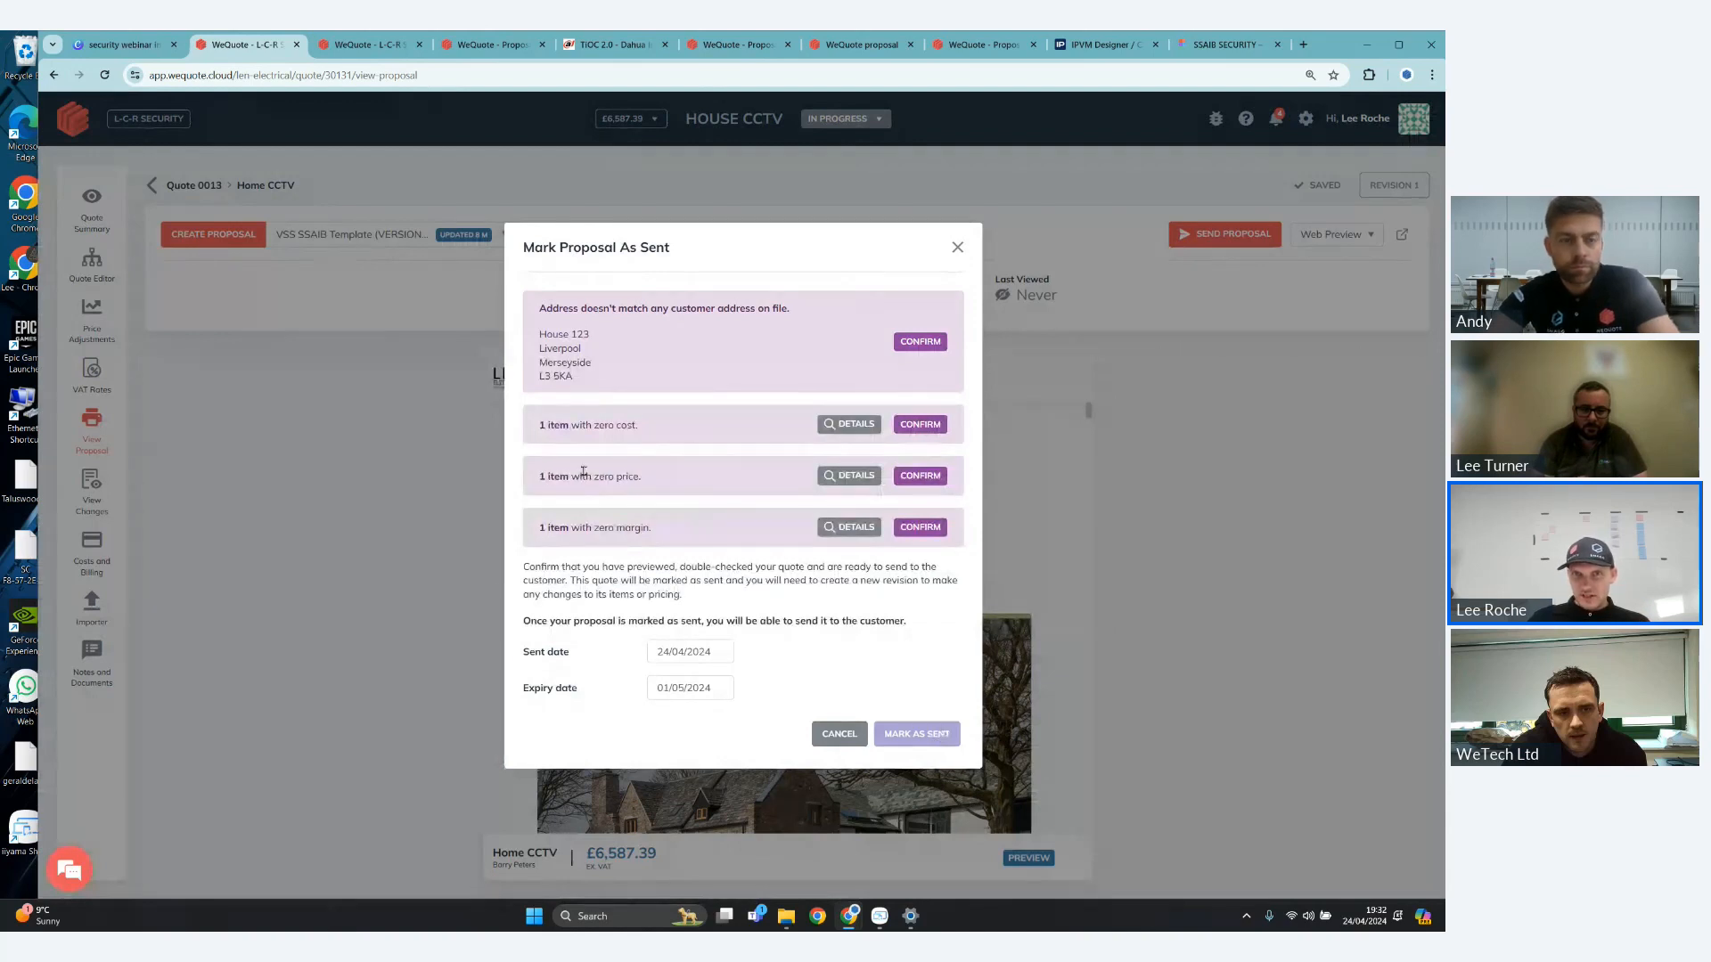
{"action": "left_click", "coordinate": [921, 425]}
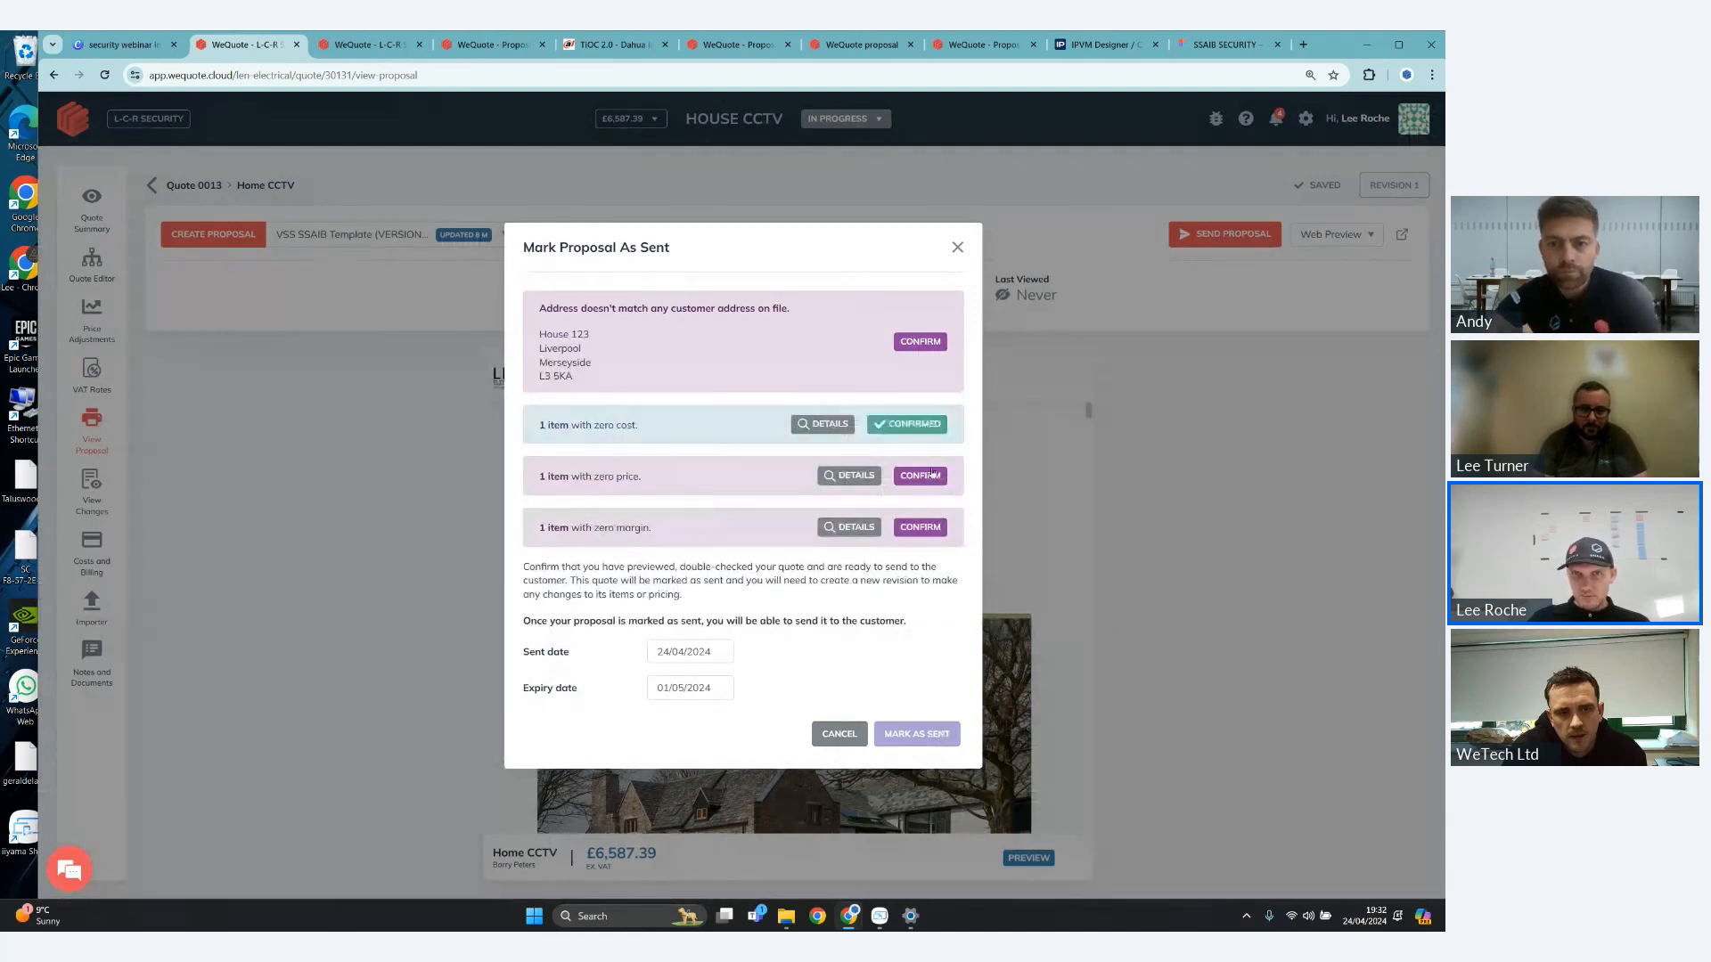
{"action": "left_click", "coordinate": [931, 473]}
{"action": "left_click", "coordinate": [822, 424]}
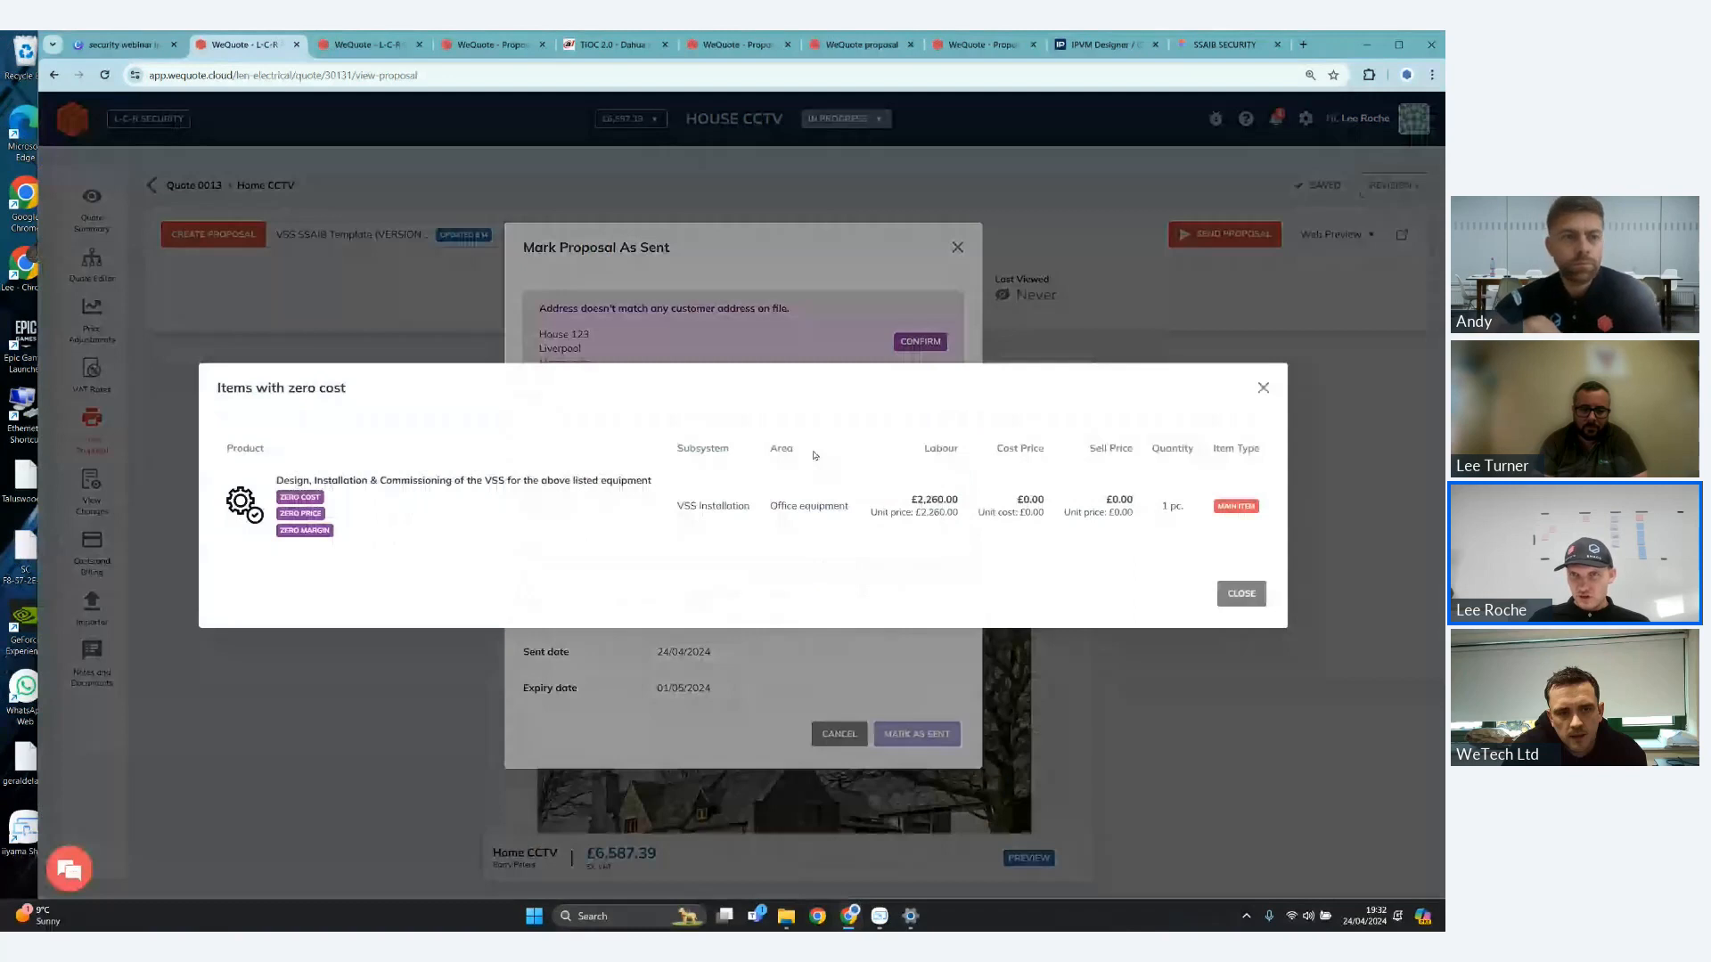
{"action": "left_click_drag", "start_coordinate": [909, 499], "coordinate": [1003, 526]}
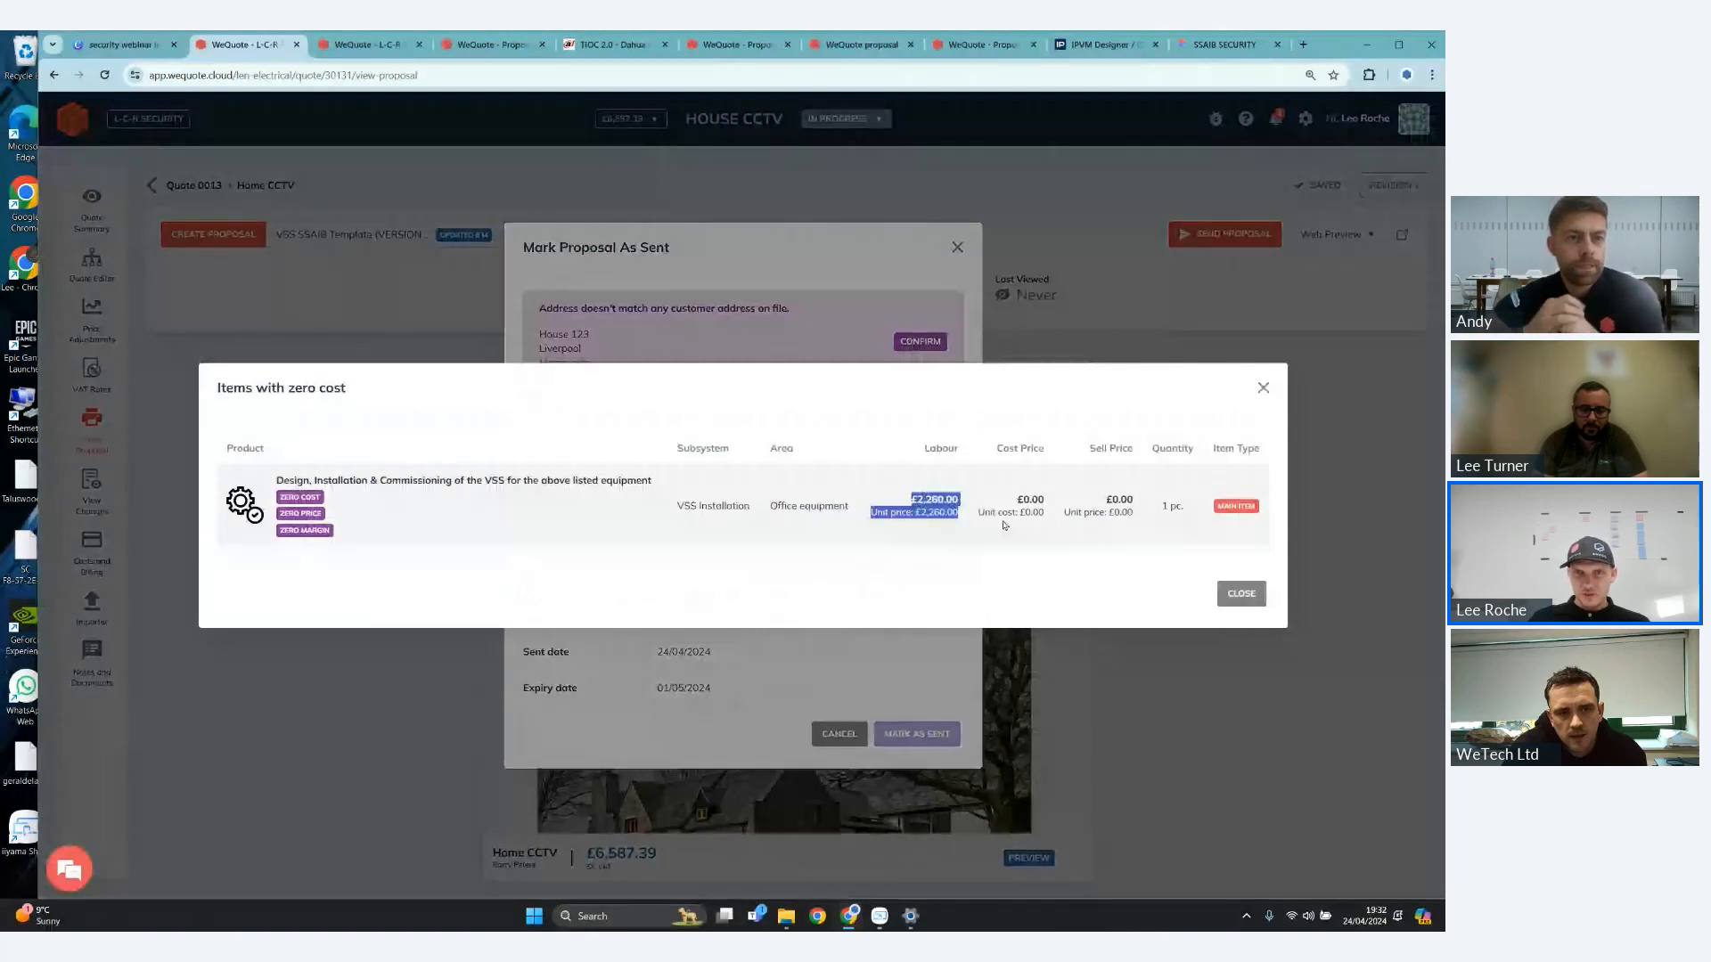
{"action": "left_click", "coordinate": [934, 349]}
{"action": "left_click", "coordinate": [934, 350]}
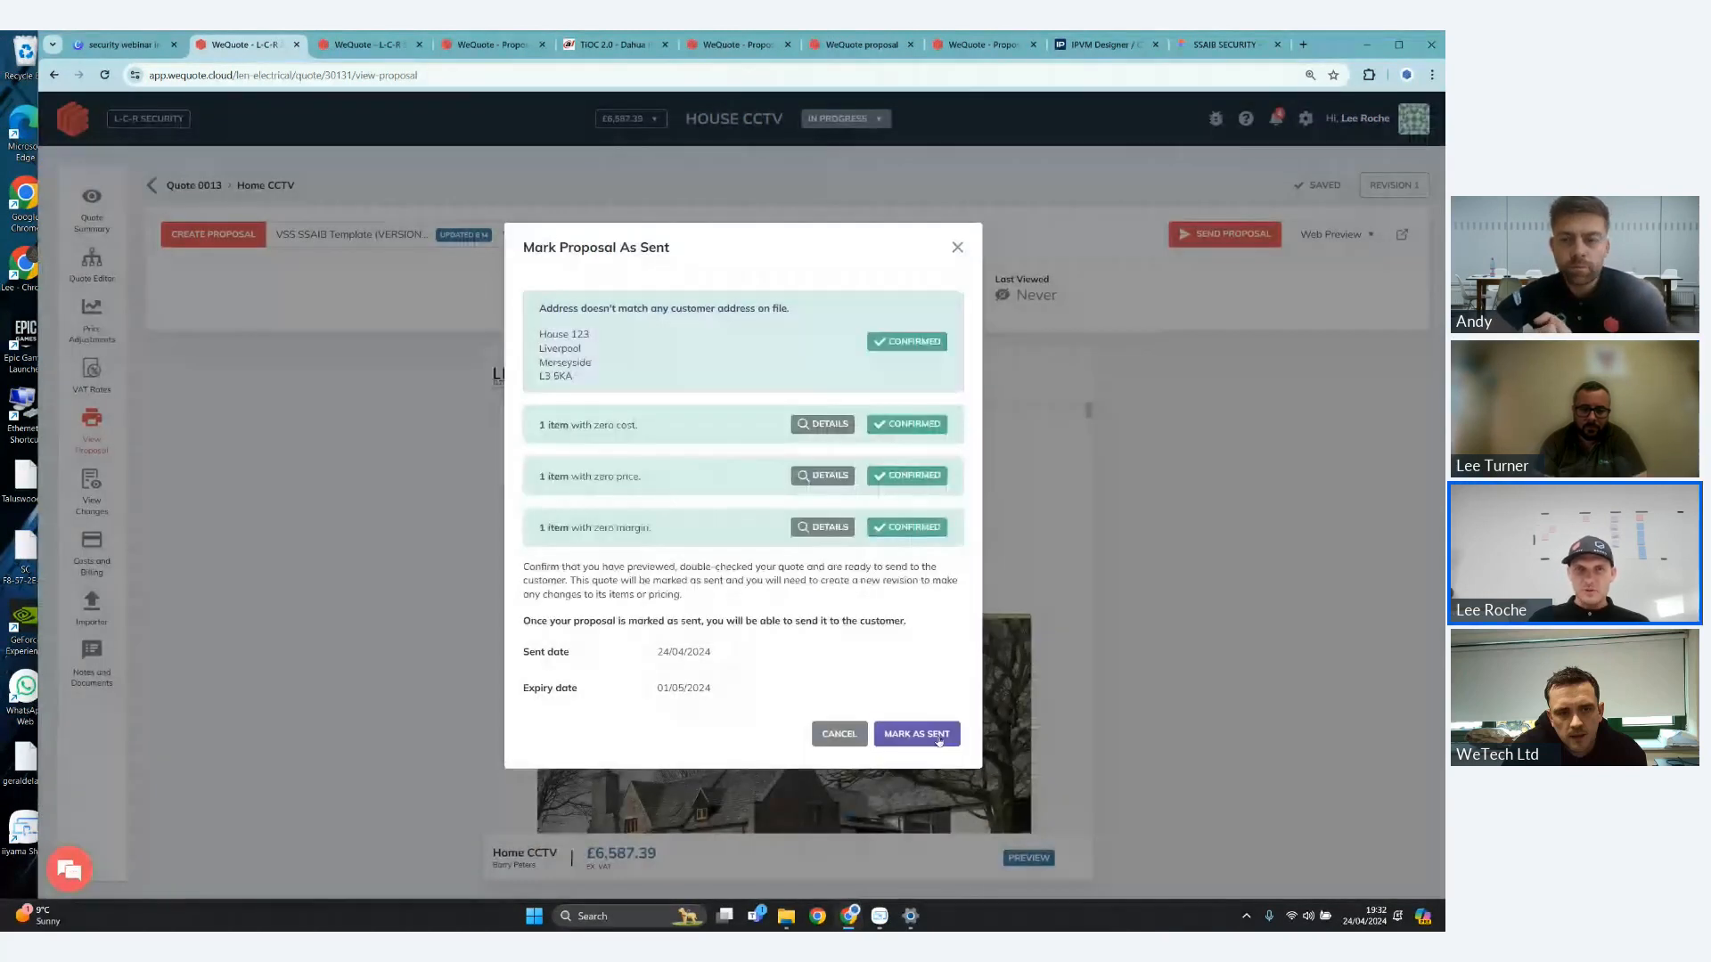
{"action": "left_click", "coordinate": [939, 739]}
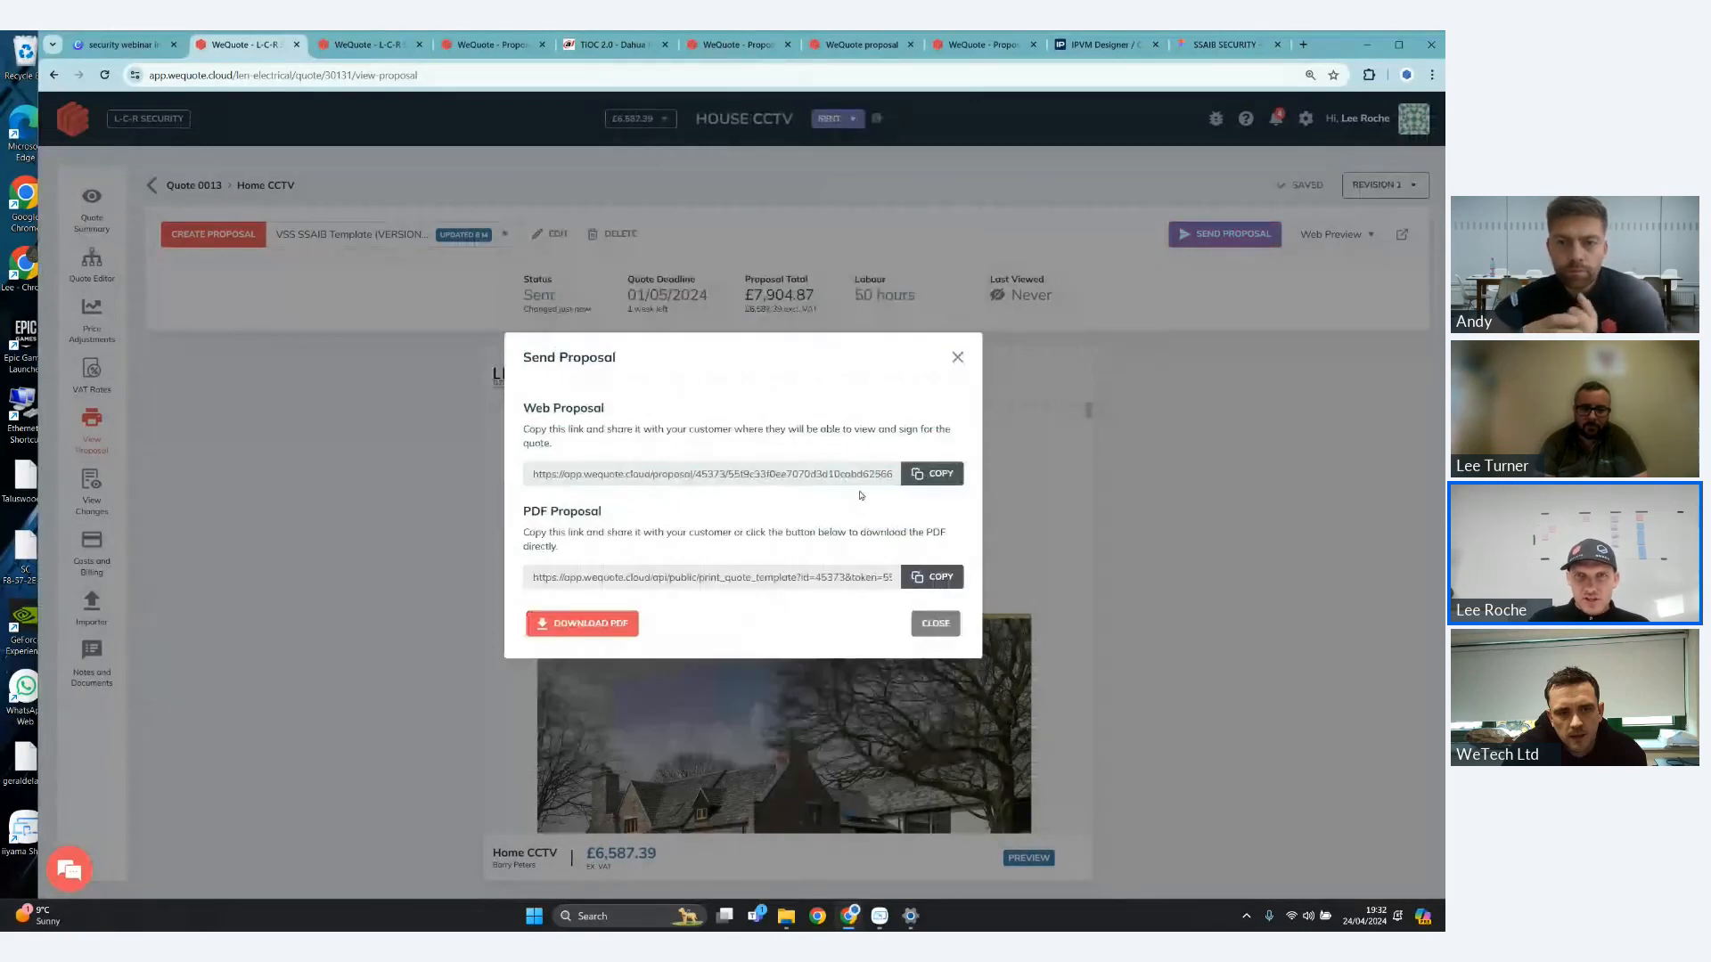
- Copy the web proposal link for the customer and reload the proposal page to check the quote's status
{"action": "left_click", "coordinate": [937, 484]}
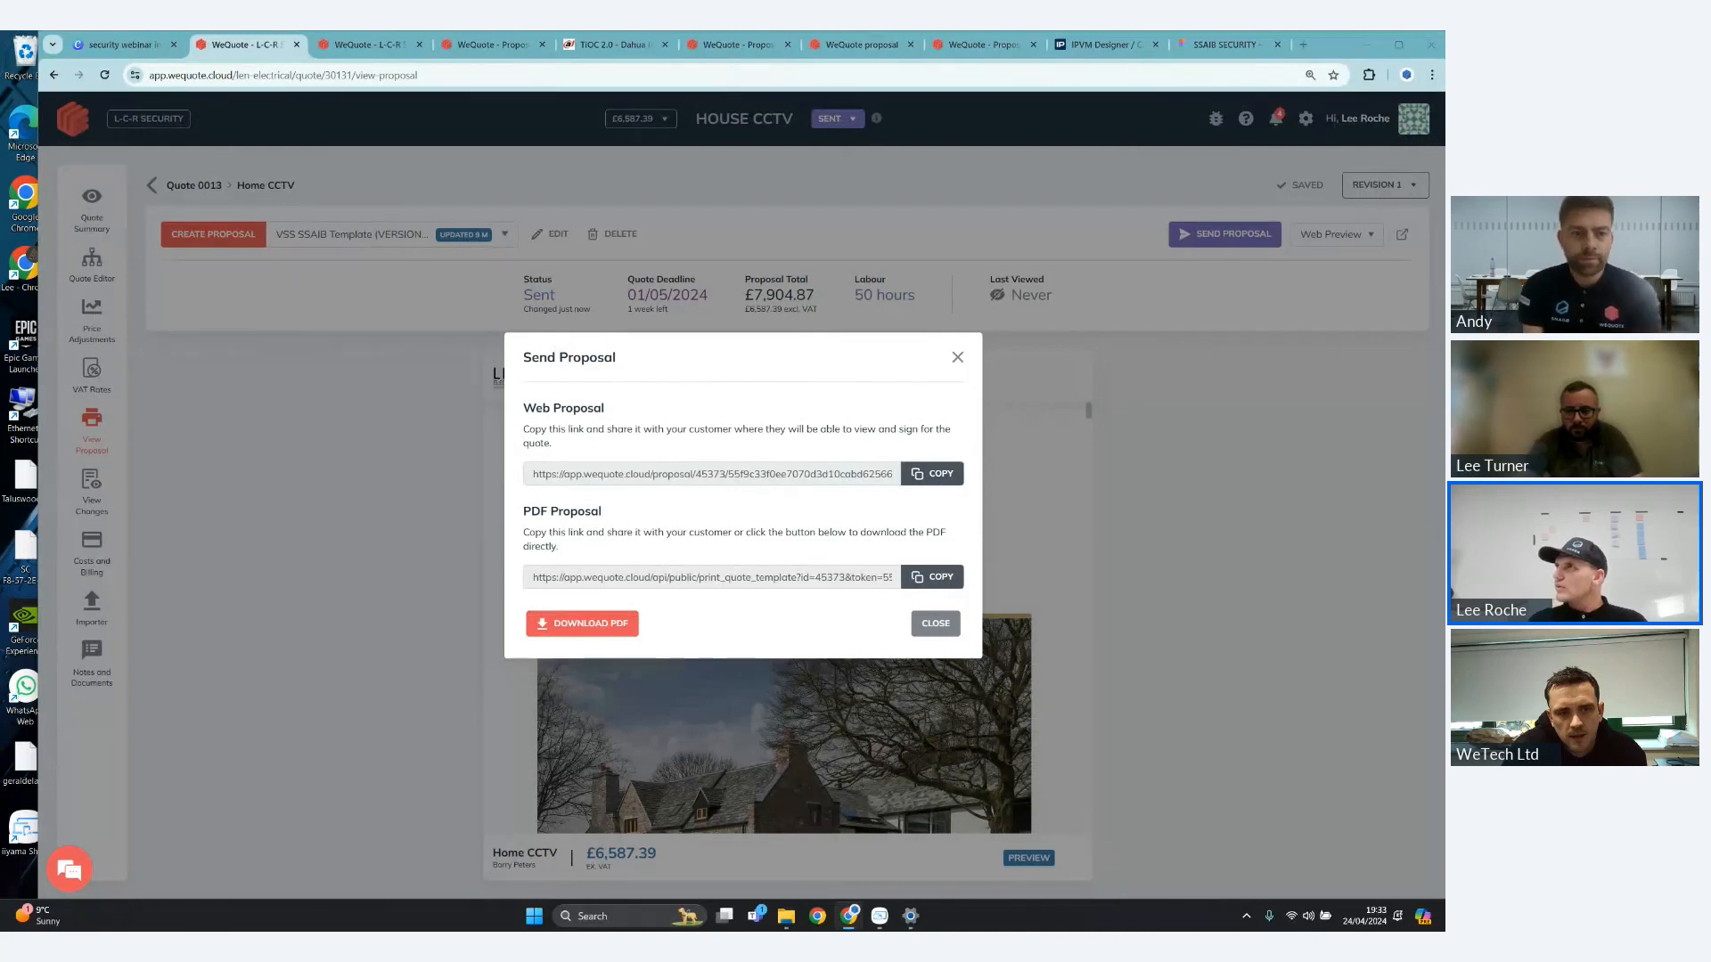
{"action": "left_click", "coordinate": [958, 358]}
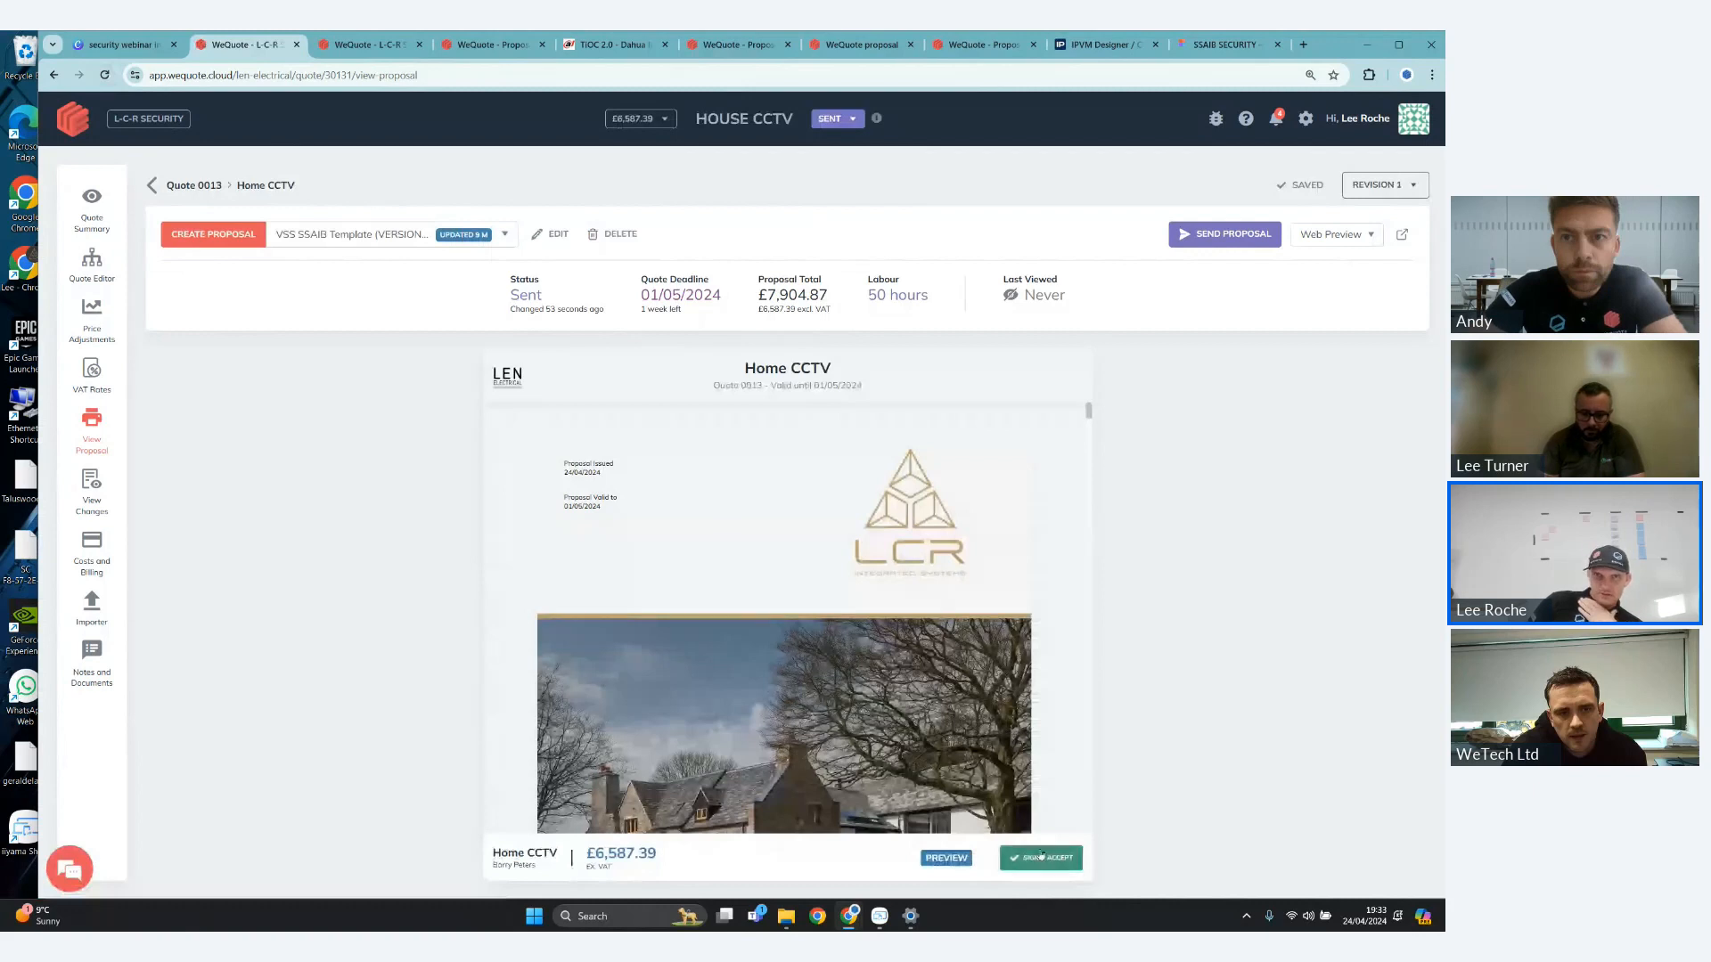
{"action": "left_click", "coordinate": [106, 76]}
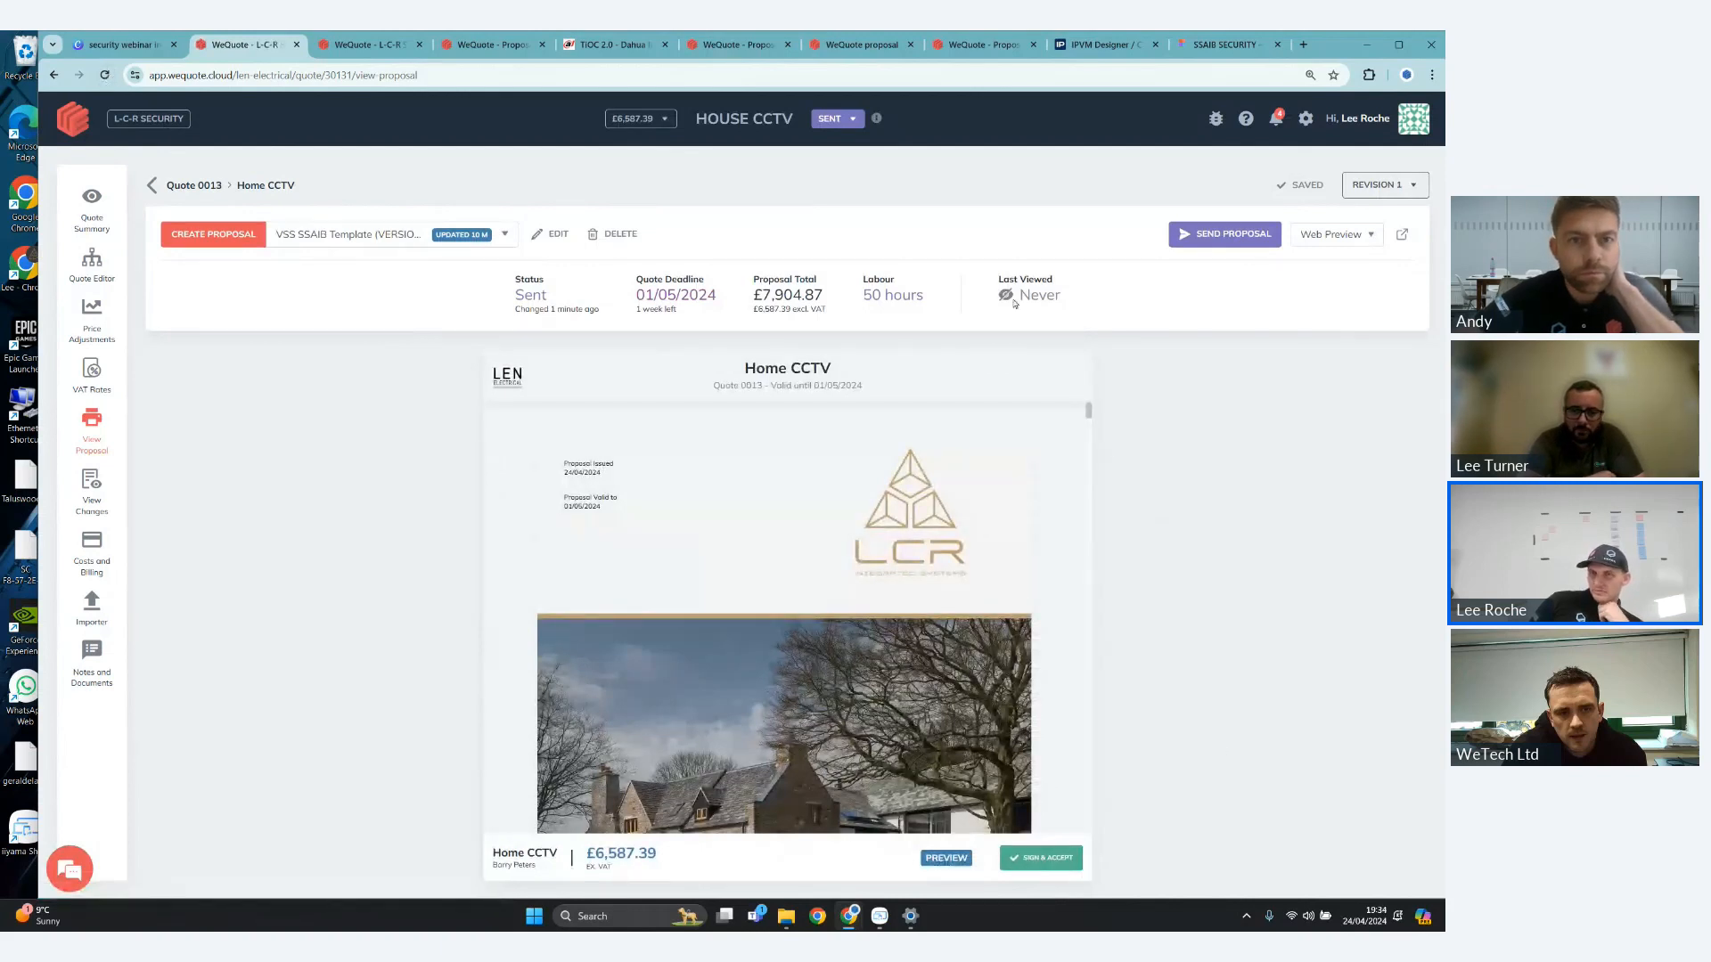
{"action": "left_click", "coordinate": [104, 76]}
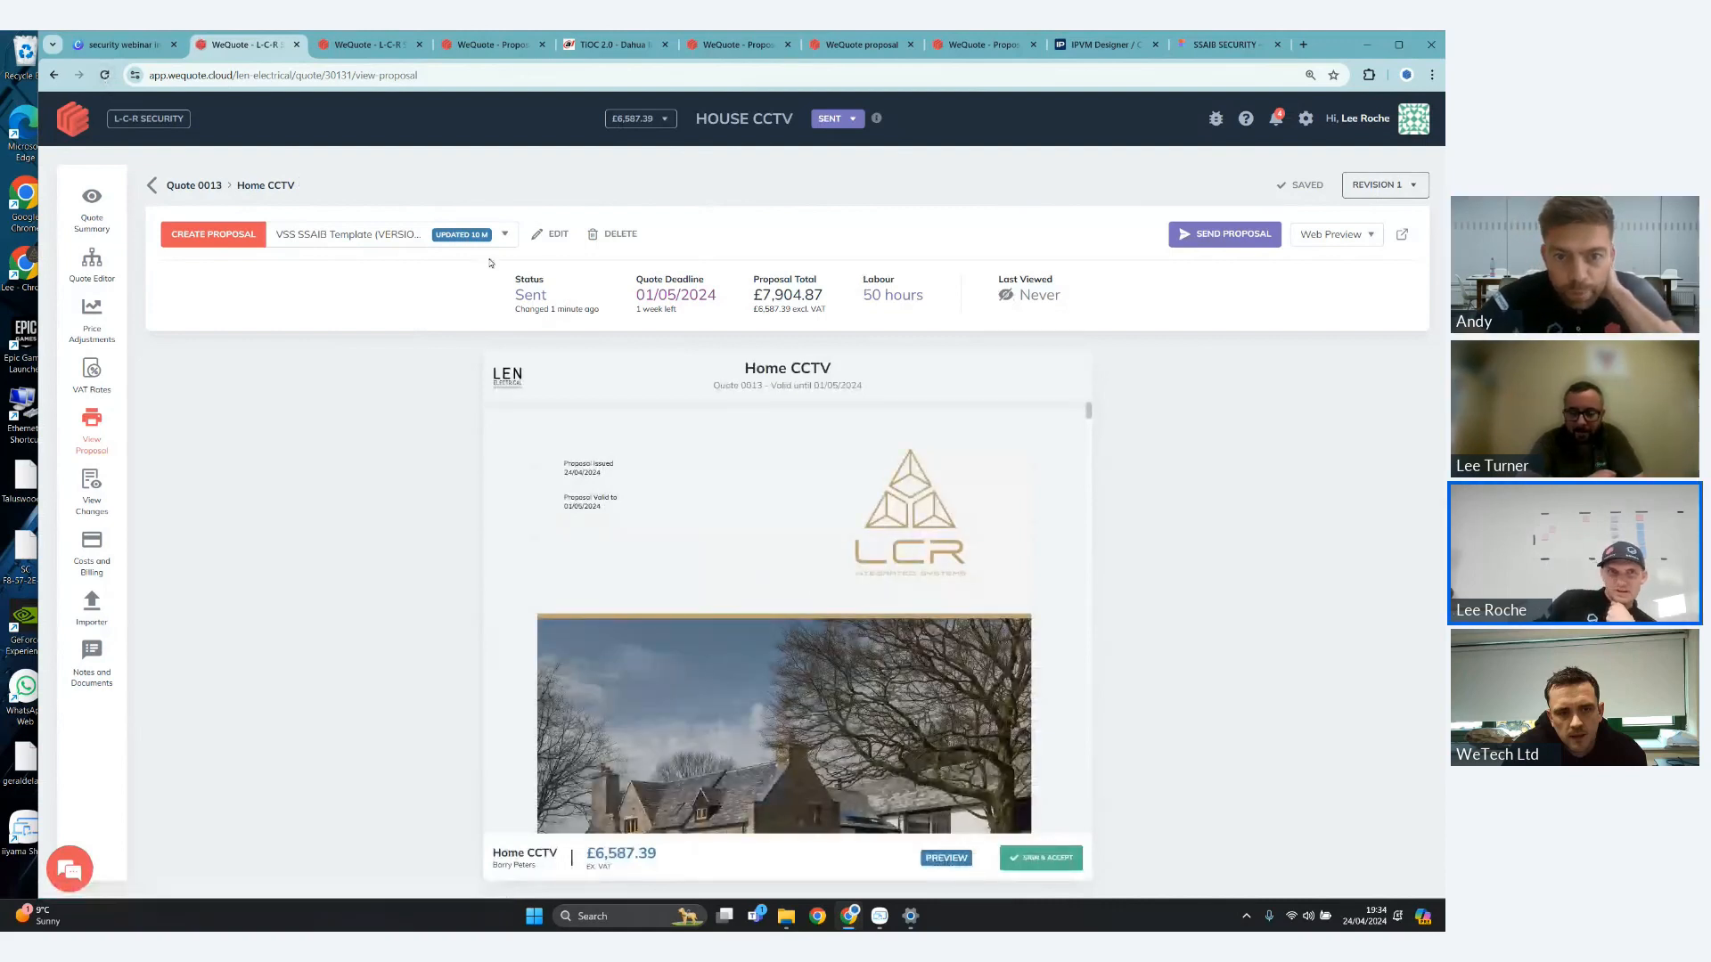
{"action": "left_click", "coordinate": [105, 76]}
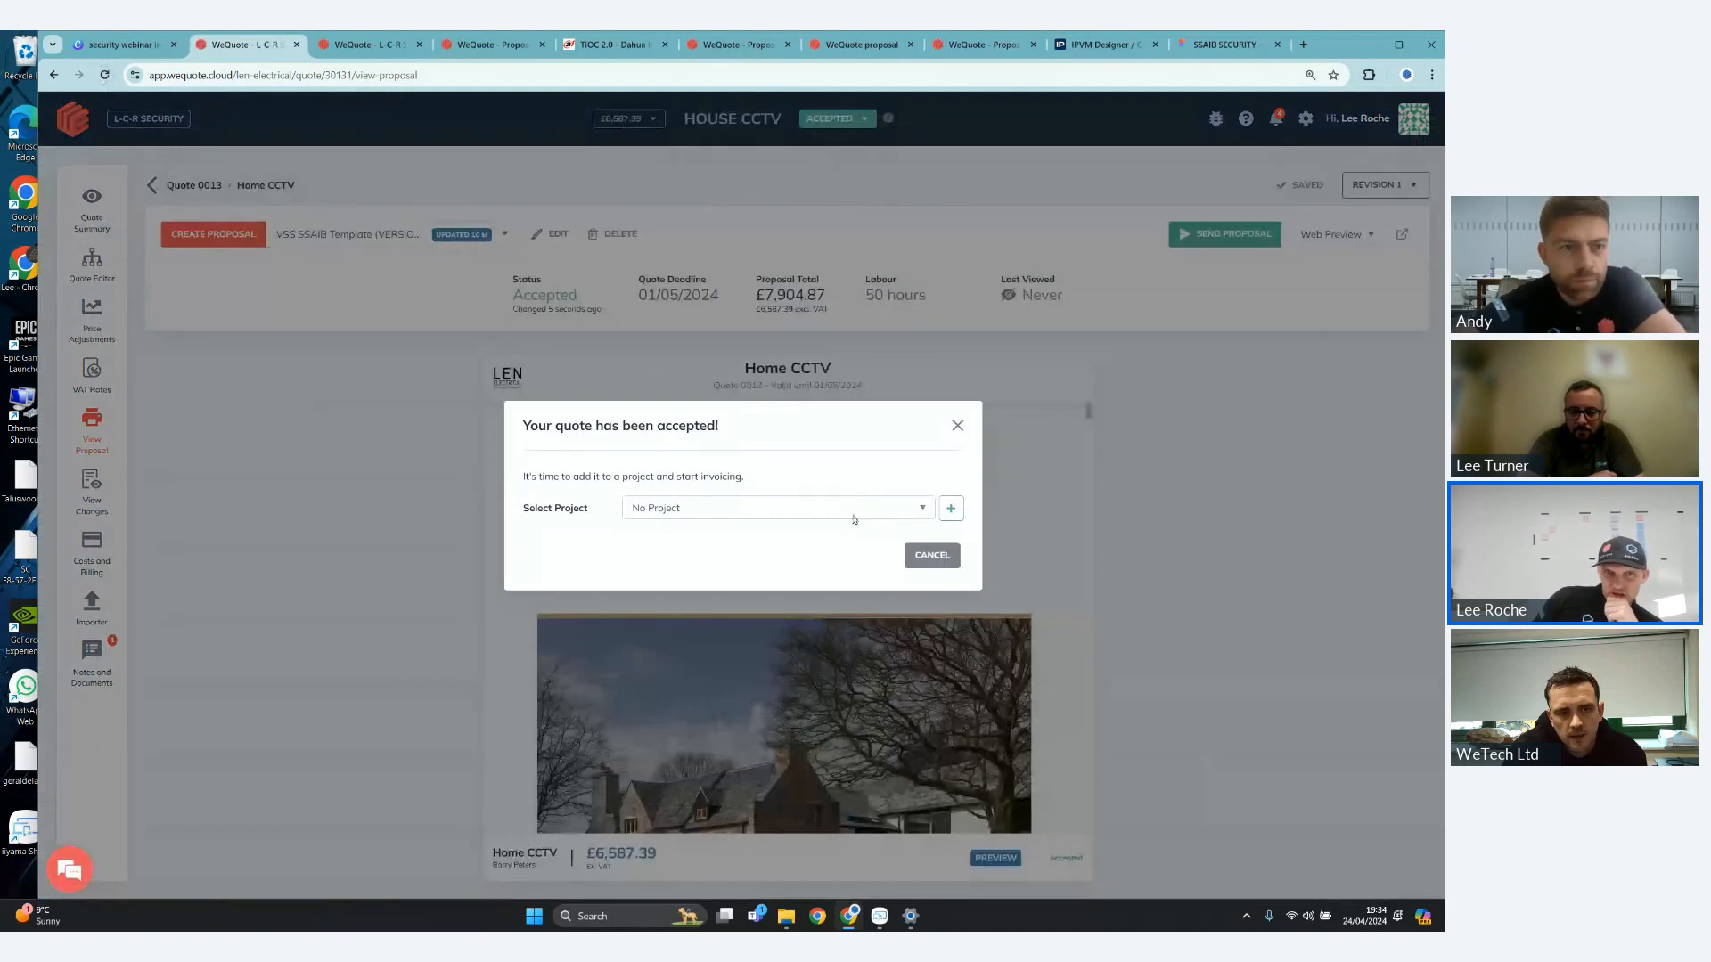
- Assign the accepted Home CCTV quote to the New House project
{"action": "left_click", "coordinate": [854, 519]}
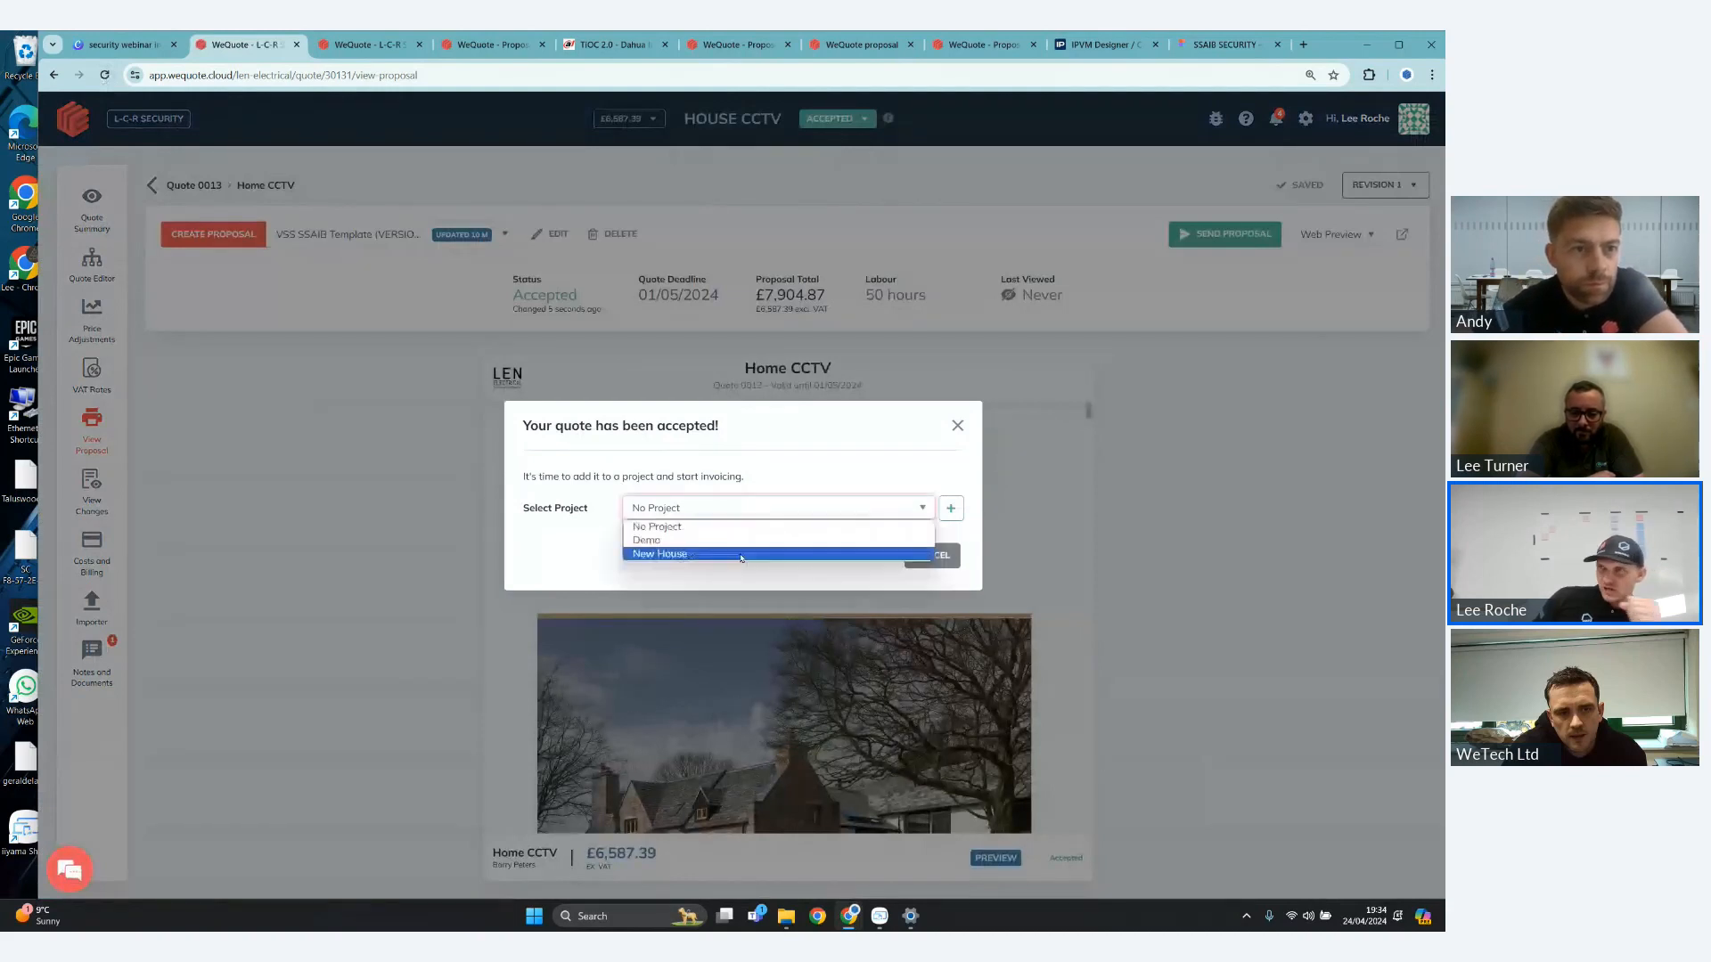
{"action": "left_click", "coordinate": [927, 544]}
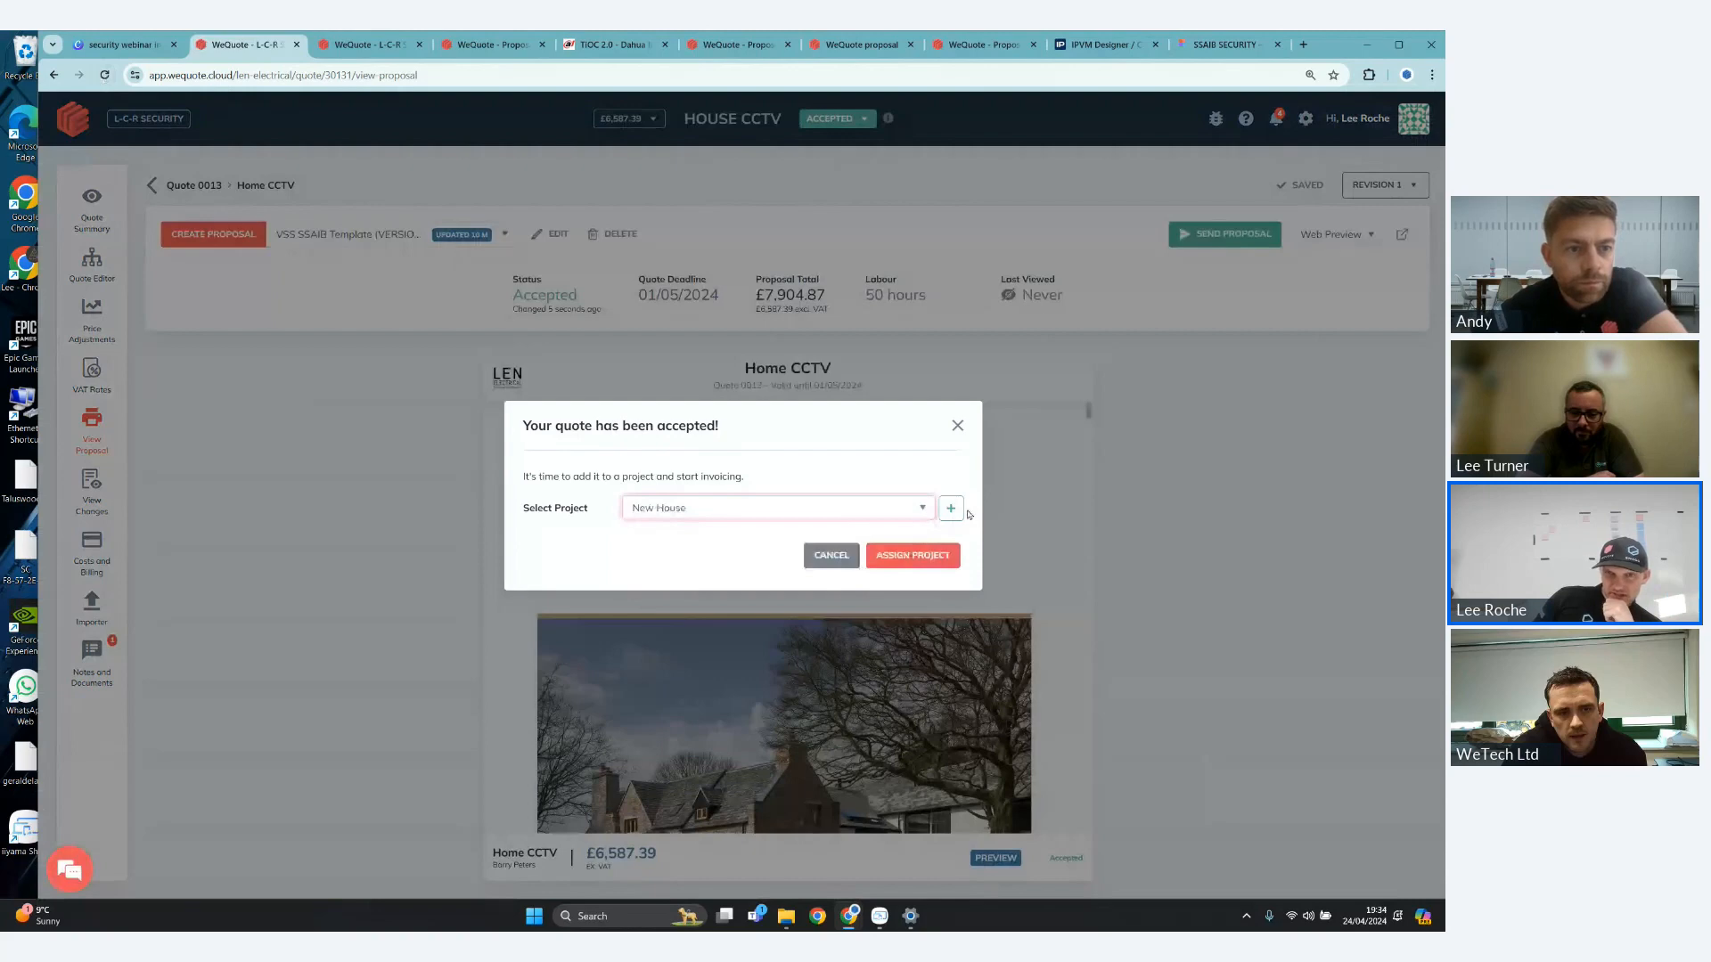
{"action": "left_click", "coordinate": [950, 559]}
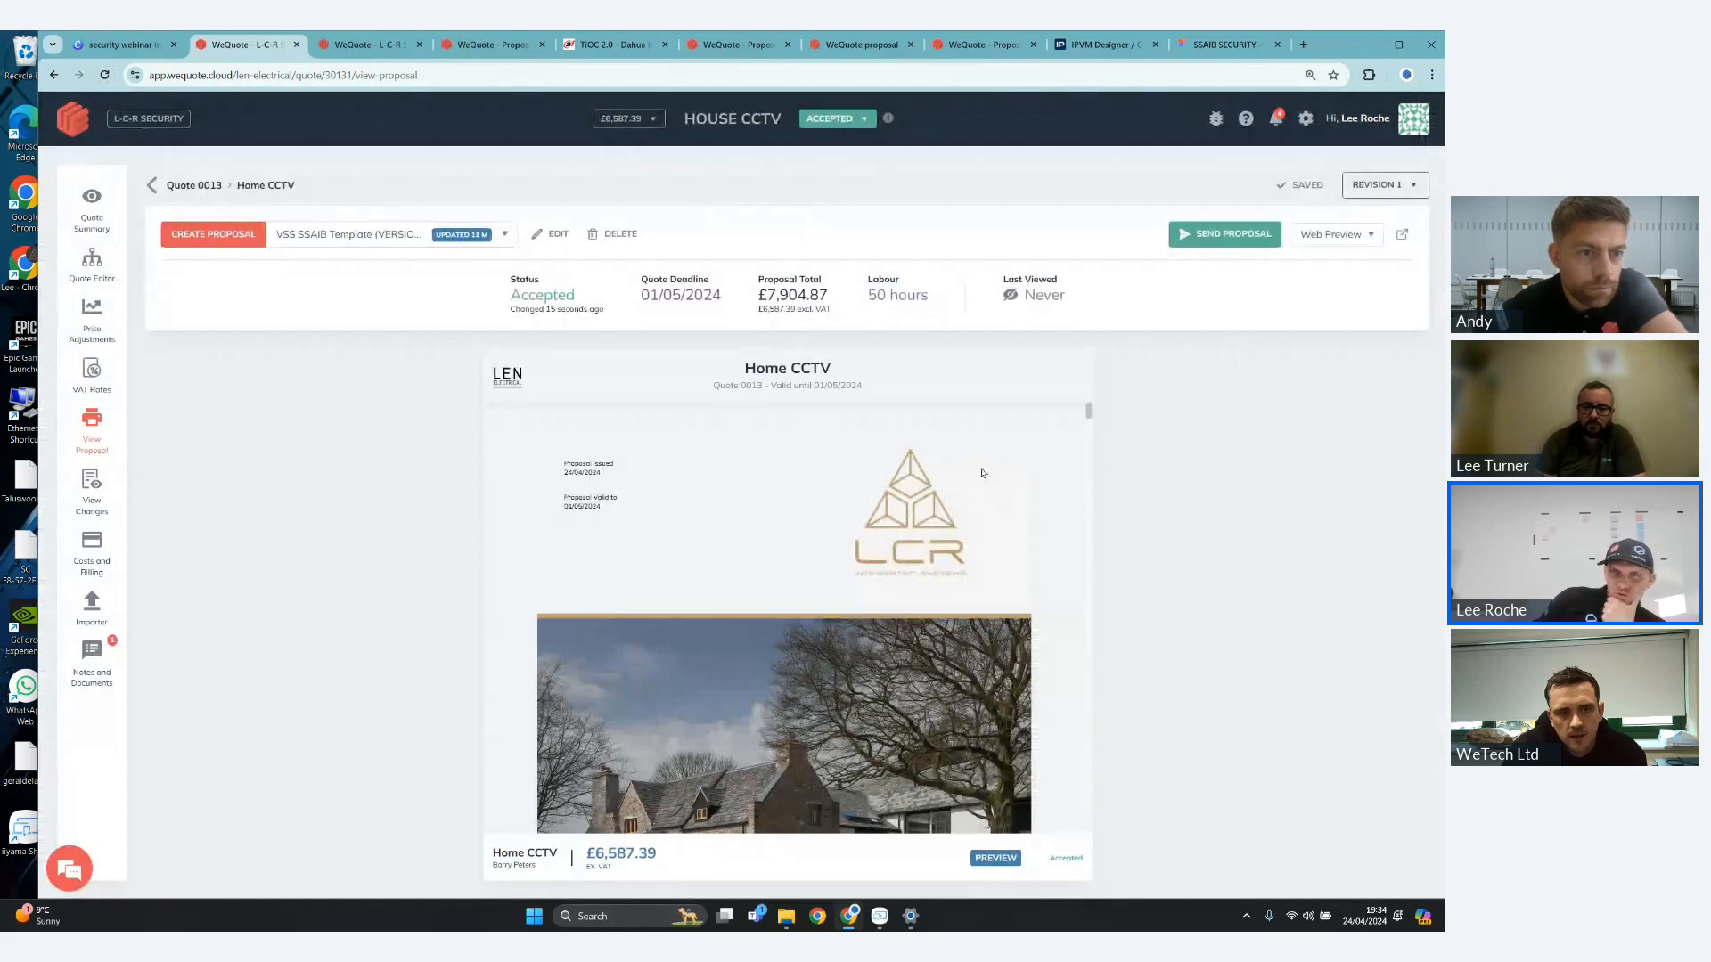
- Create a new change order for the accepted quote and add one more of the first-listed Dahua DH-IPC-HFW5541EP-ZE bullet camera
{"action": "left_click", "coordinate": [1416, 186]}
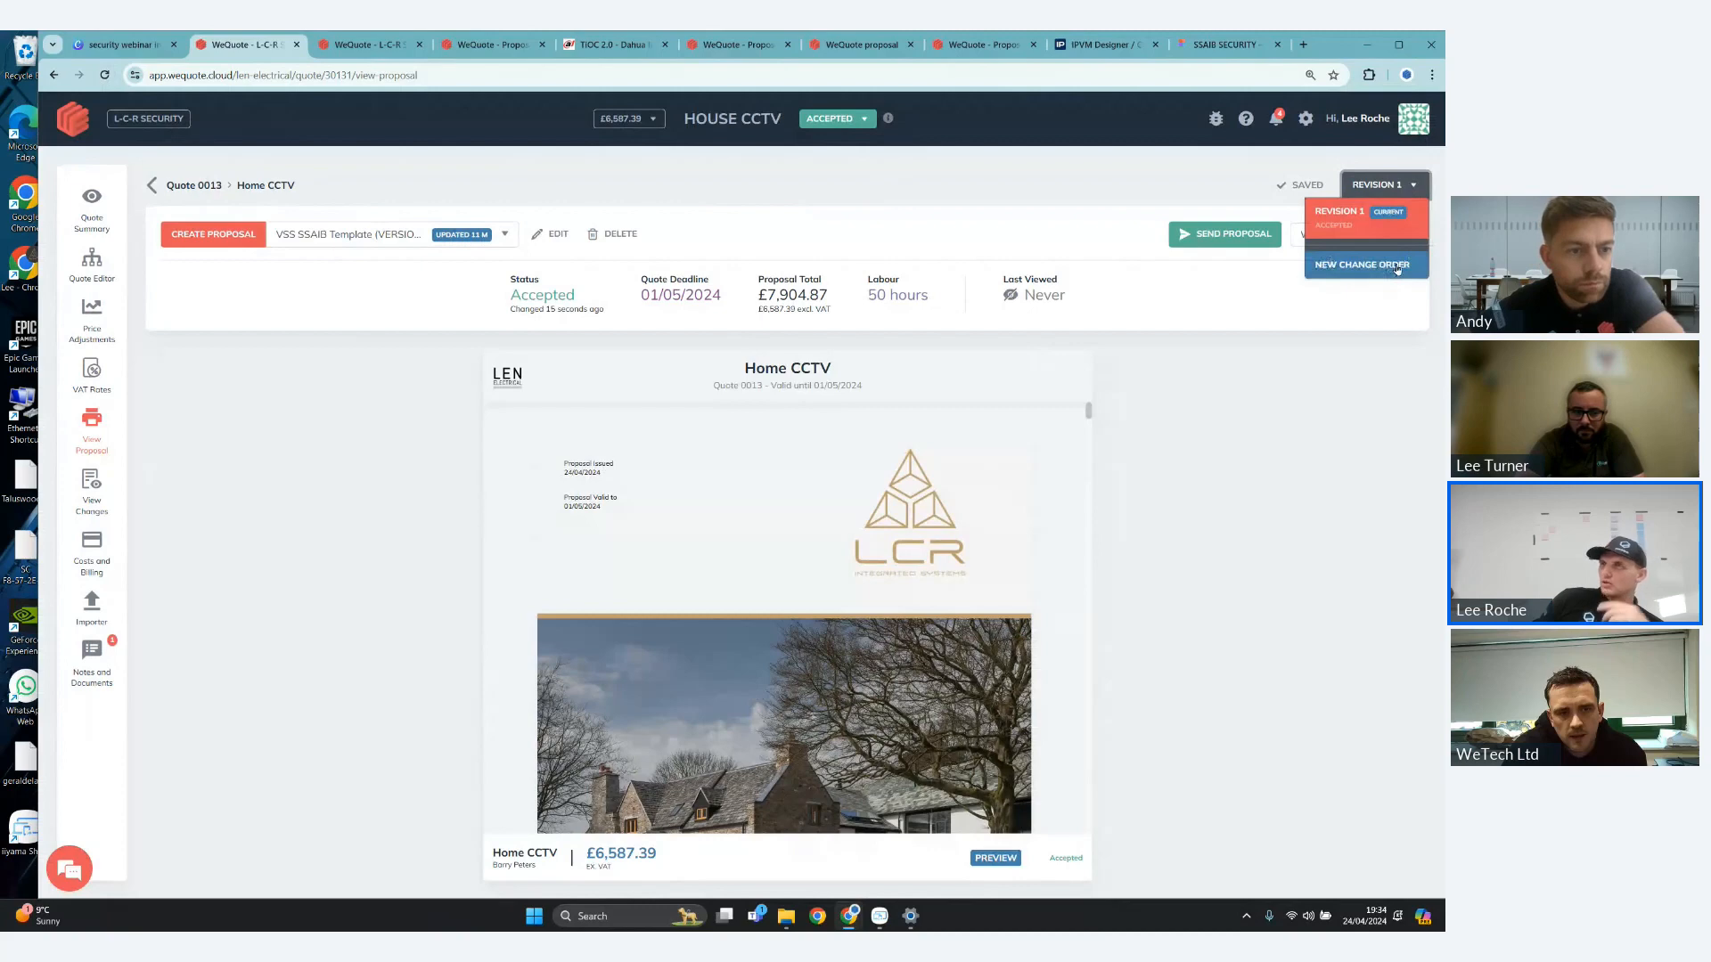
{"action": "left_click", "coordinate": [1347, 272]}
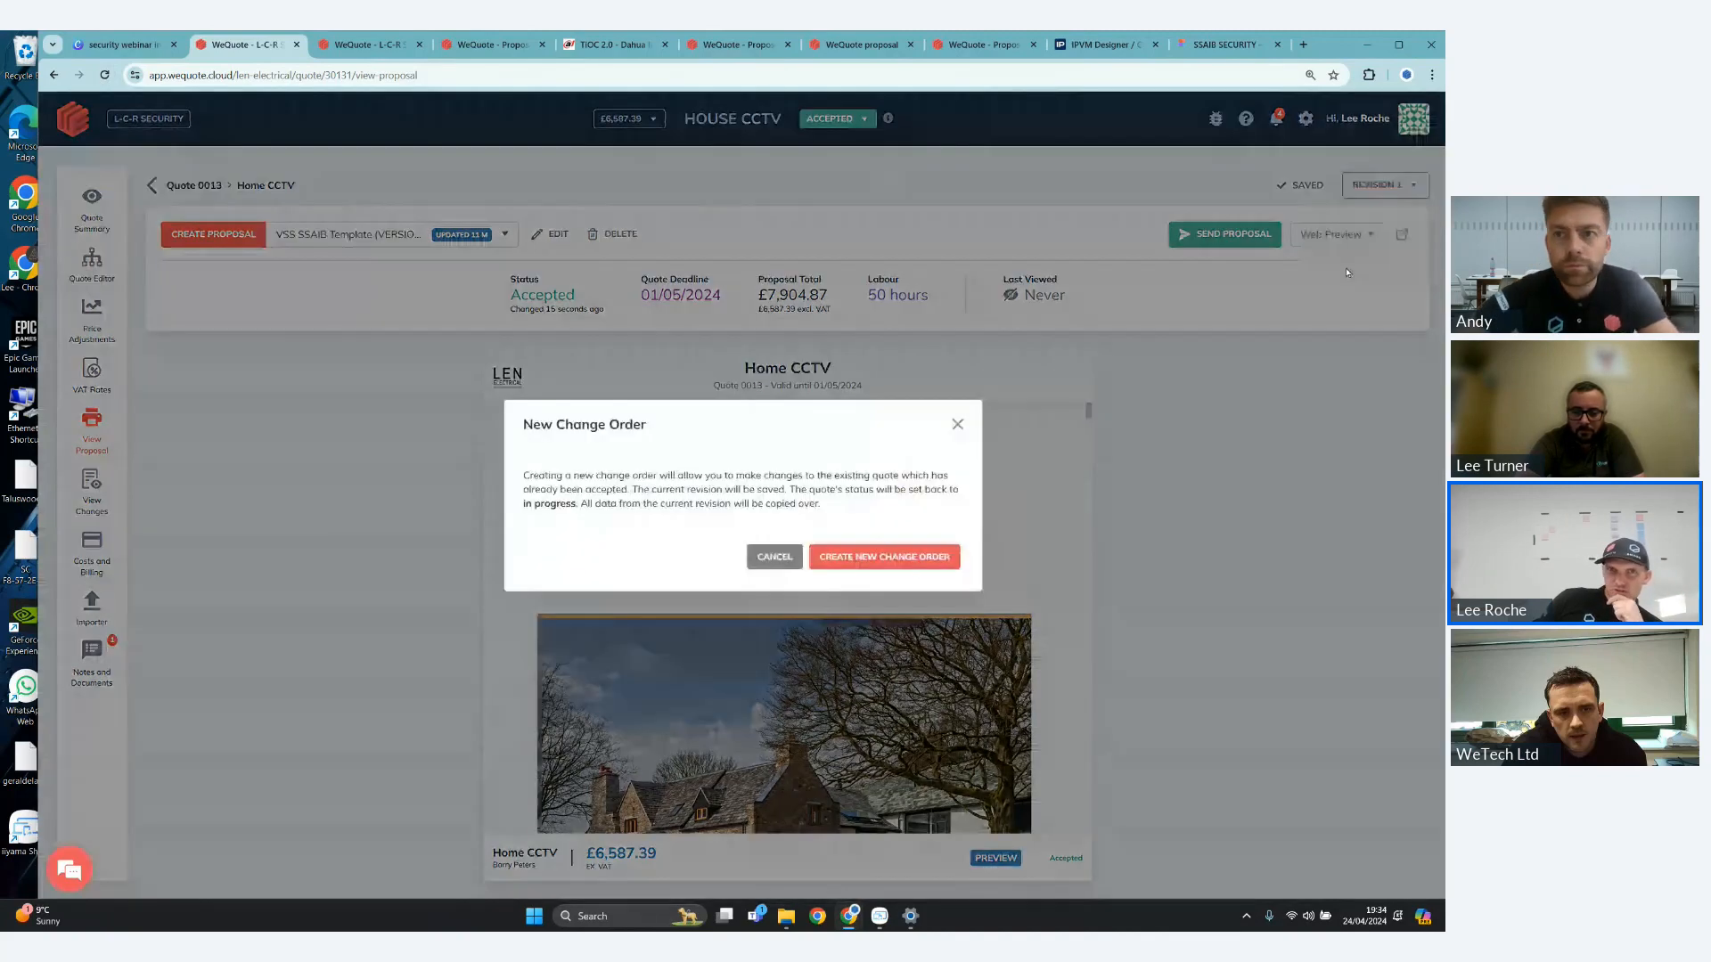
{"action": "left_click", "coordinate": [927, 558]}
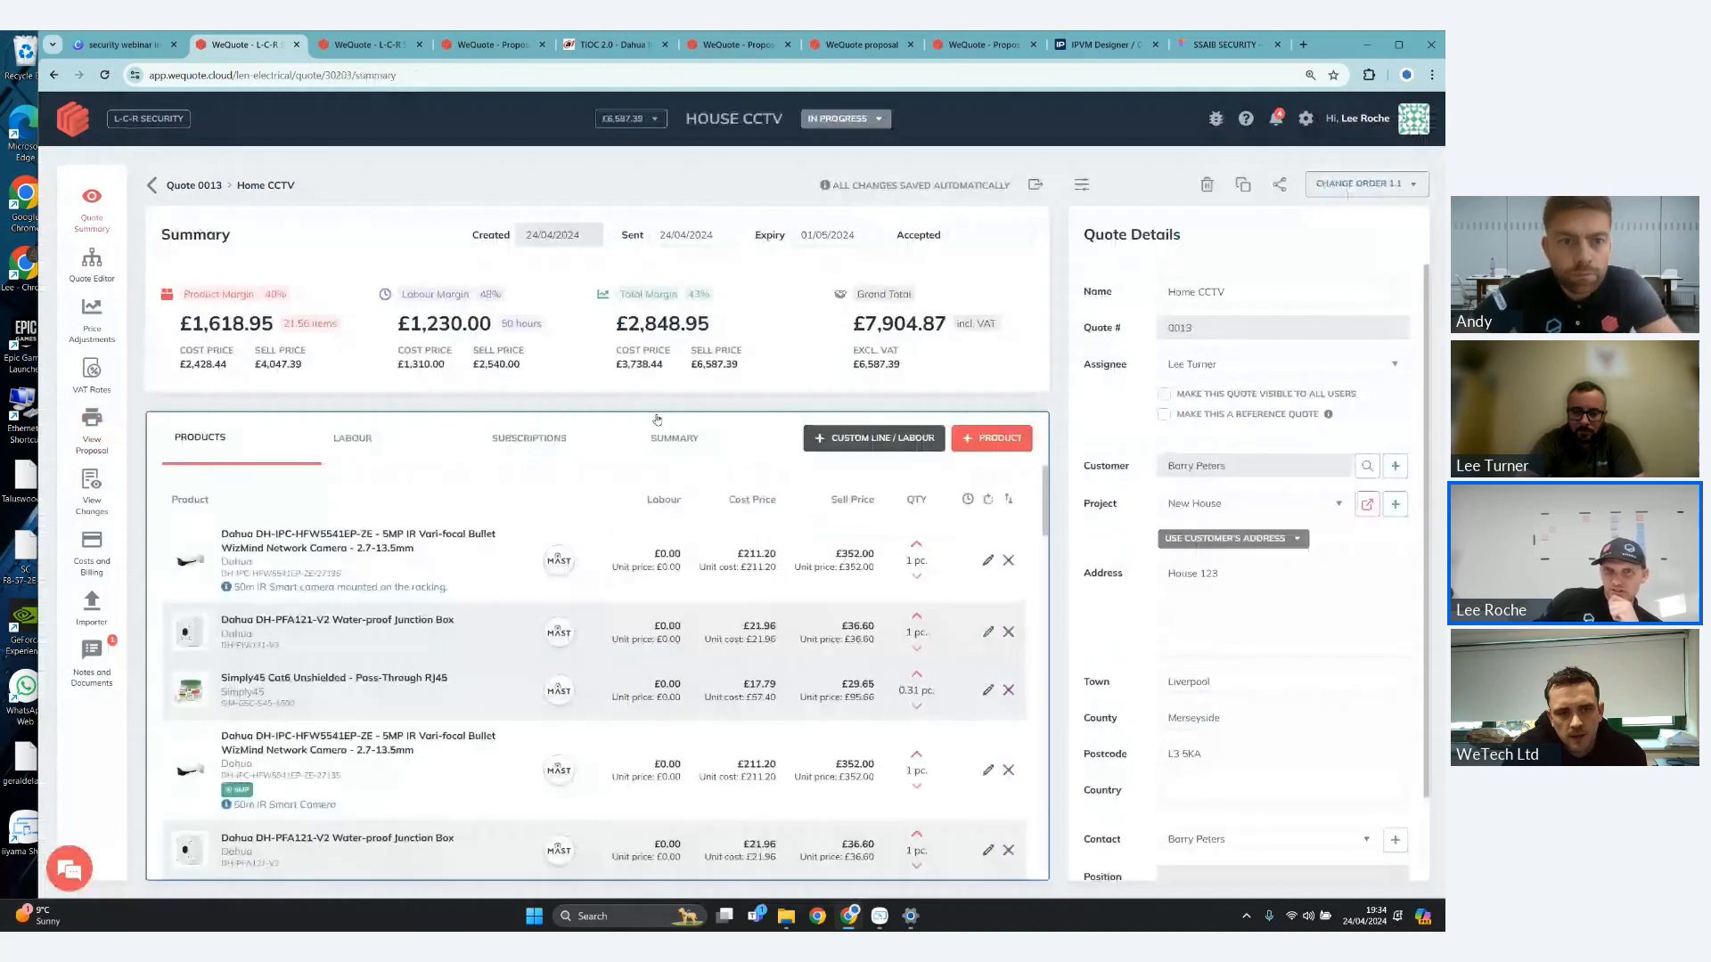
{"action": "left_click", "coordinate": [916, 543]}
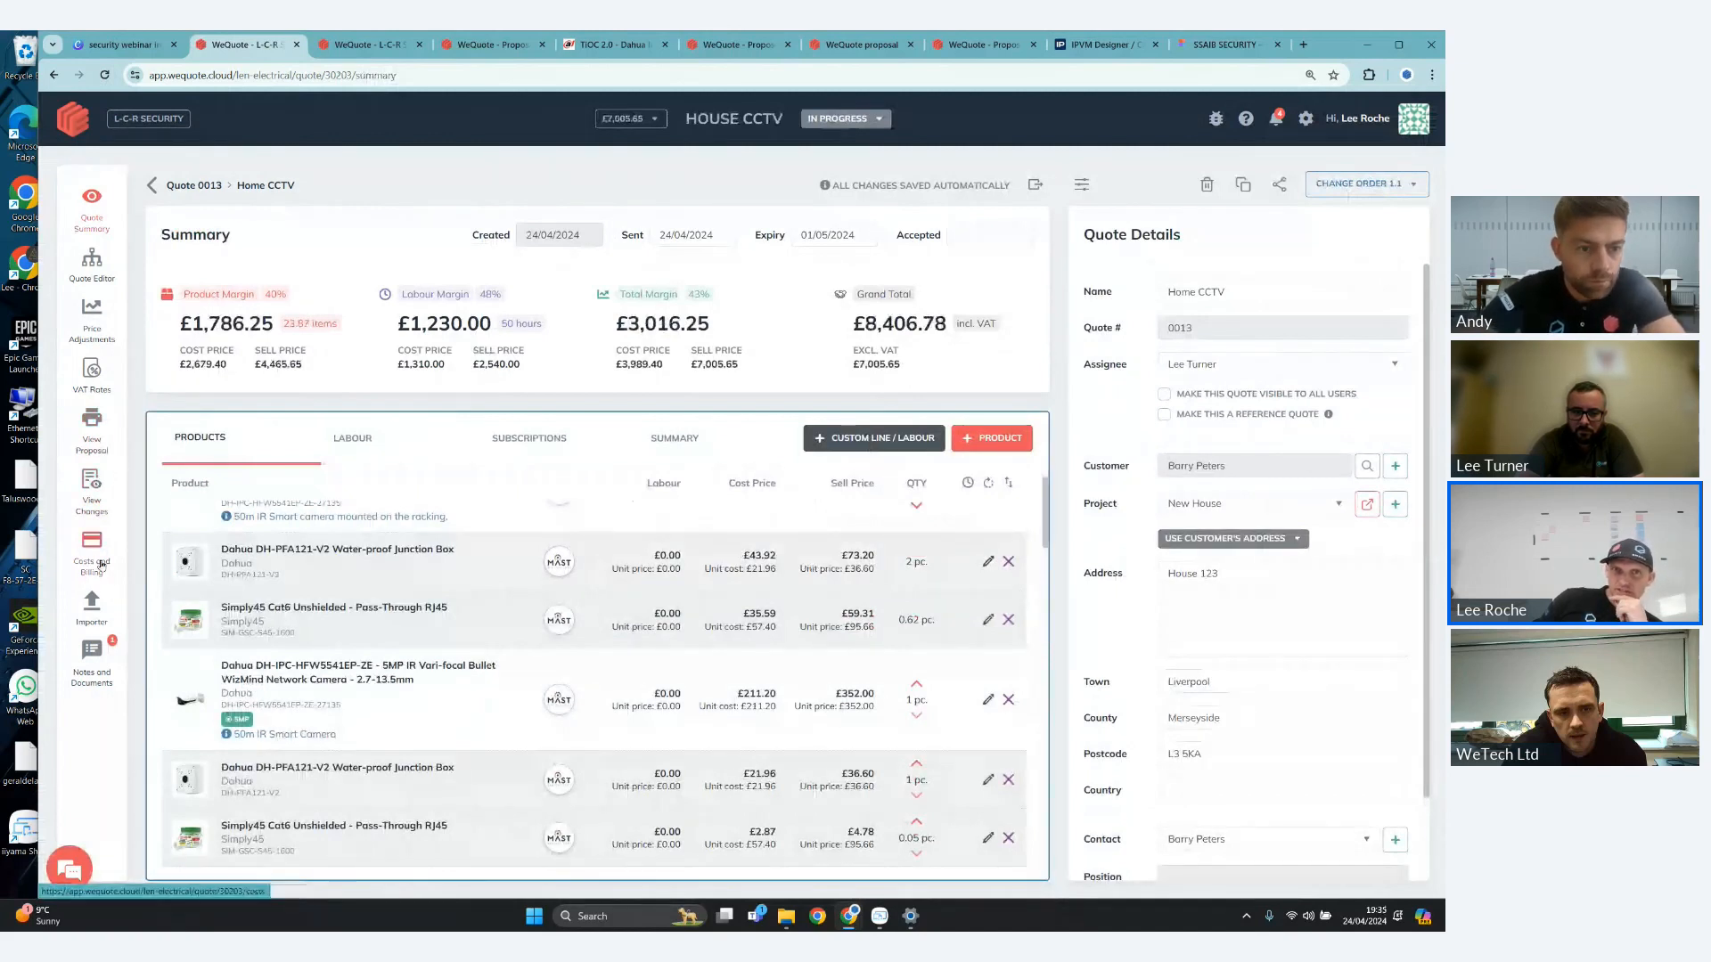
- Display the quote's changes since R1 and open the change order details down to the itemised breakdown
{"action": "left_click", "coordinate": [92, 485]}
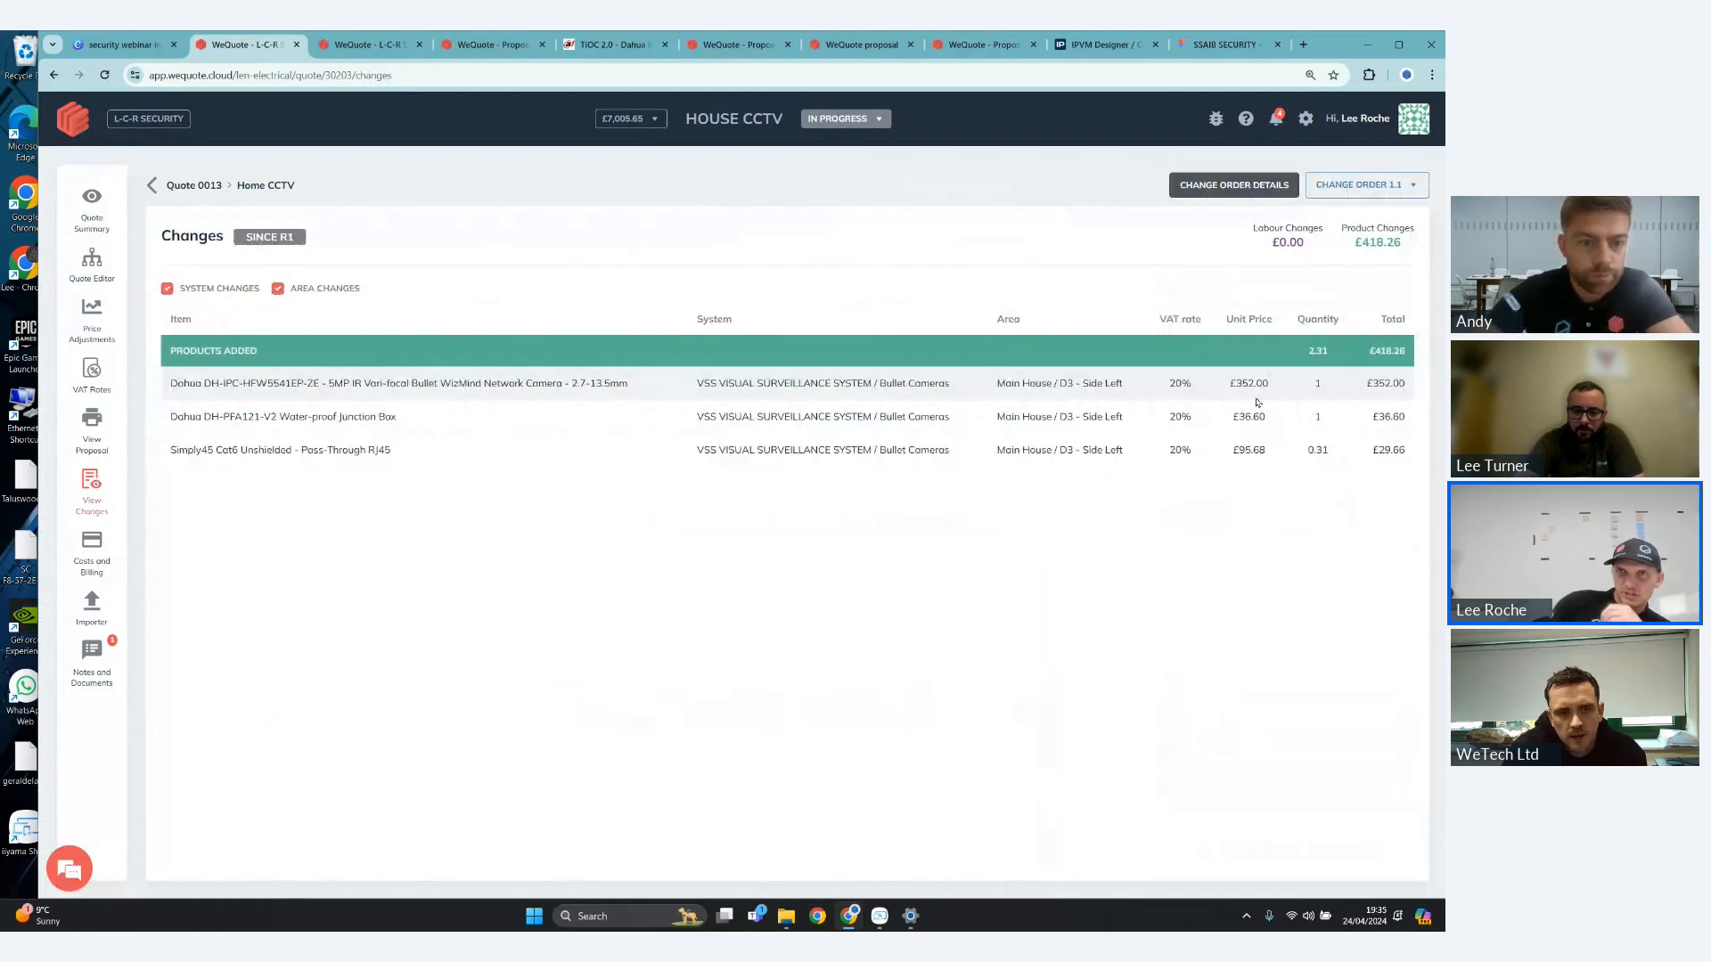
{"action": "left_click", "coordinate": [1252, 191]}
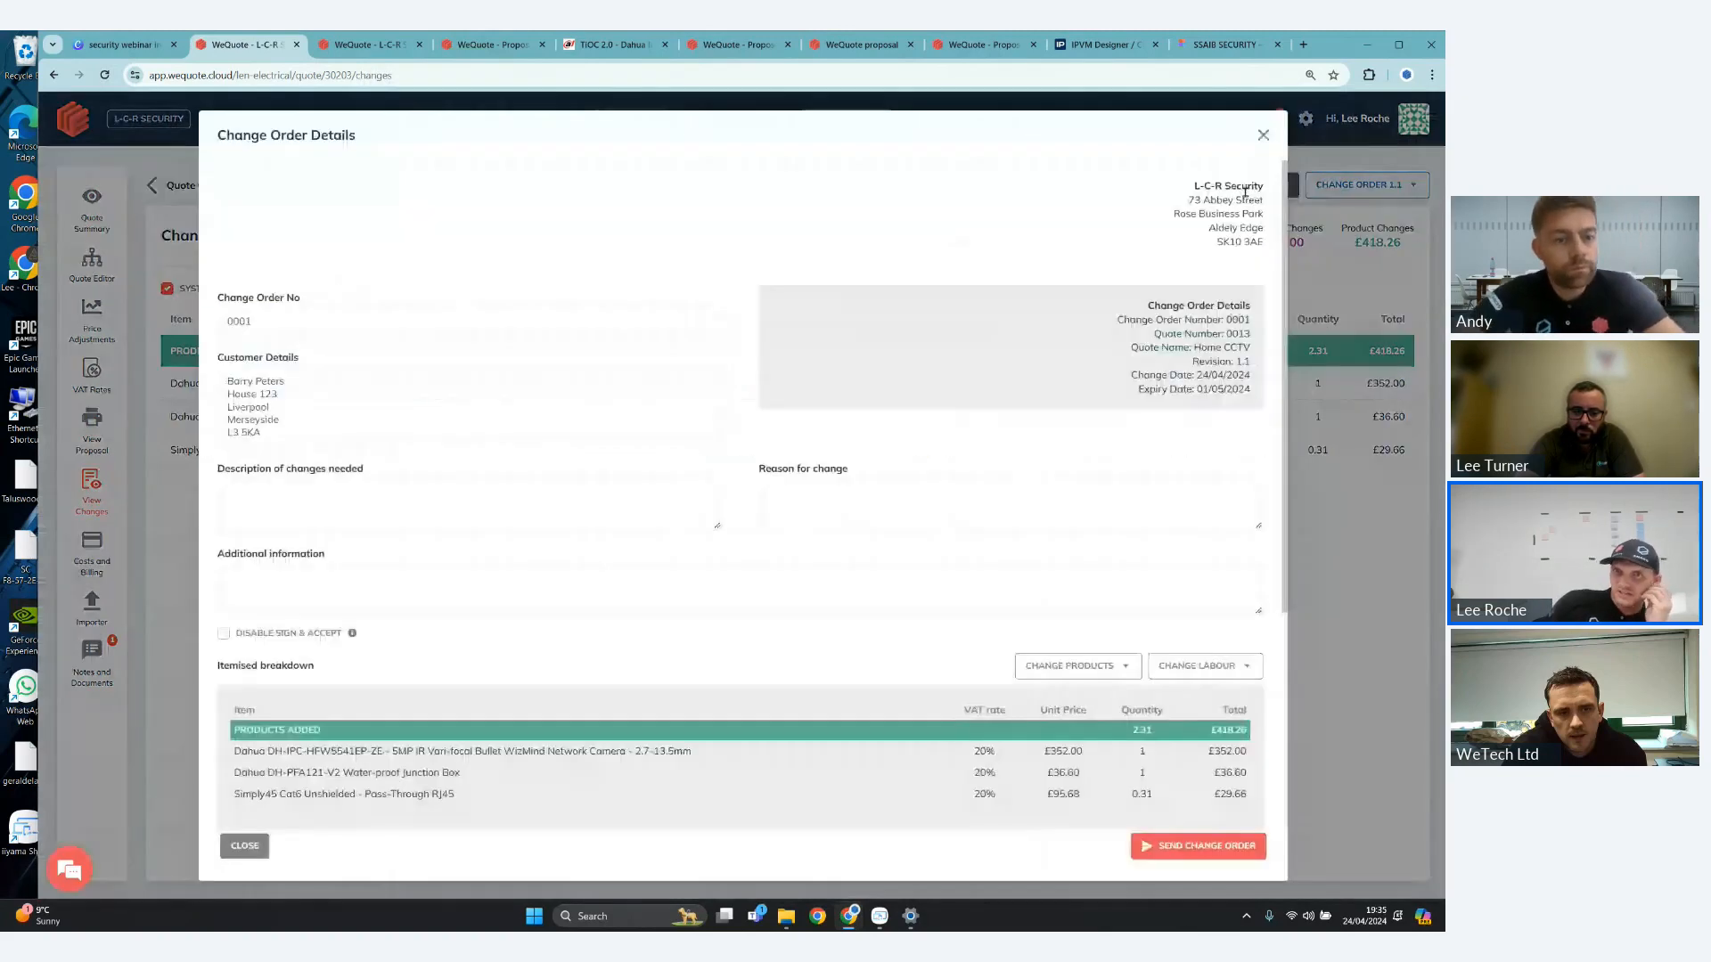
{"action": "scroll", "coordinate": [981, 541], "scroll_direction": "down", "scroll_amount": 3}
- Try showing the change order's added products as a single line and switch back to the itemised breakdown
{"action": "left_click", "coordinate": [1089, 454]}
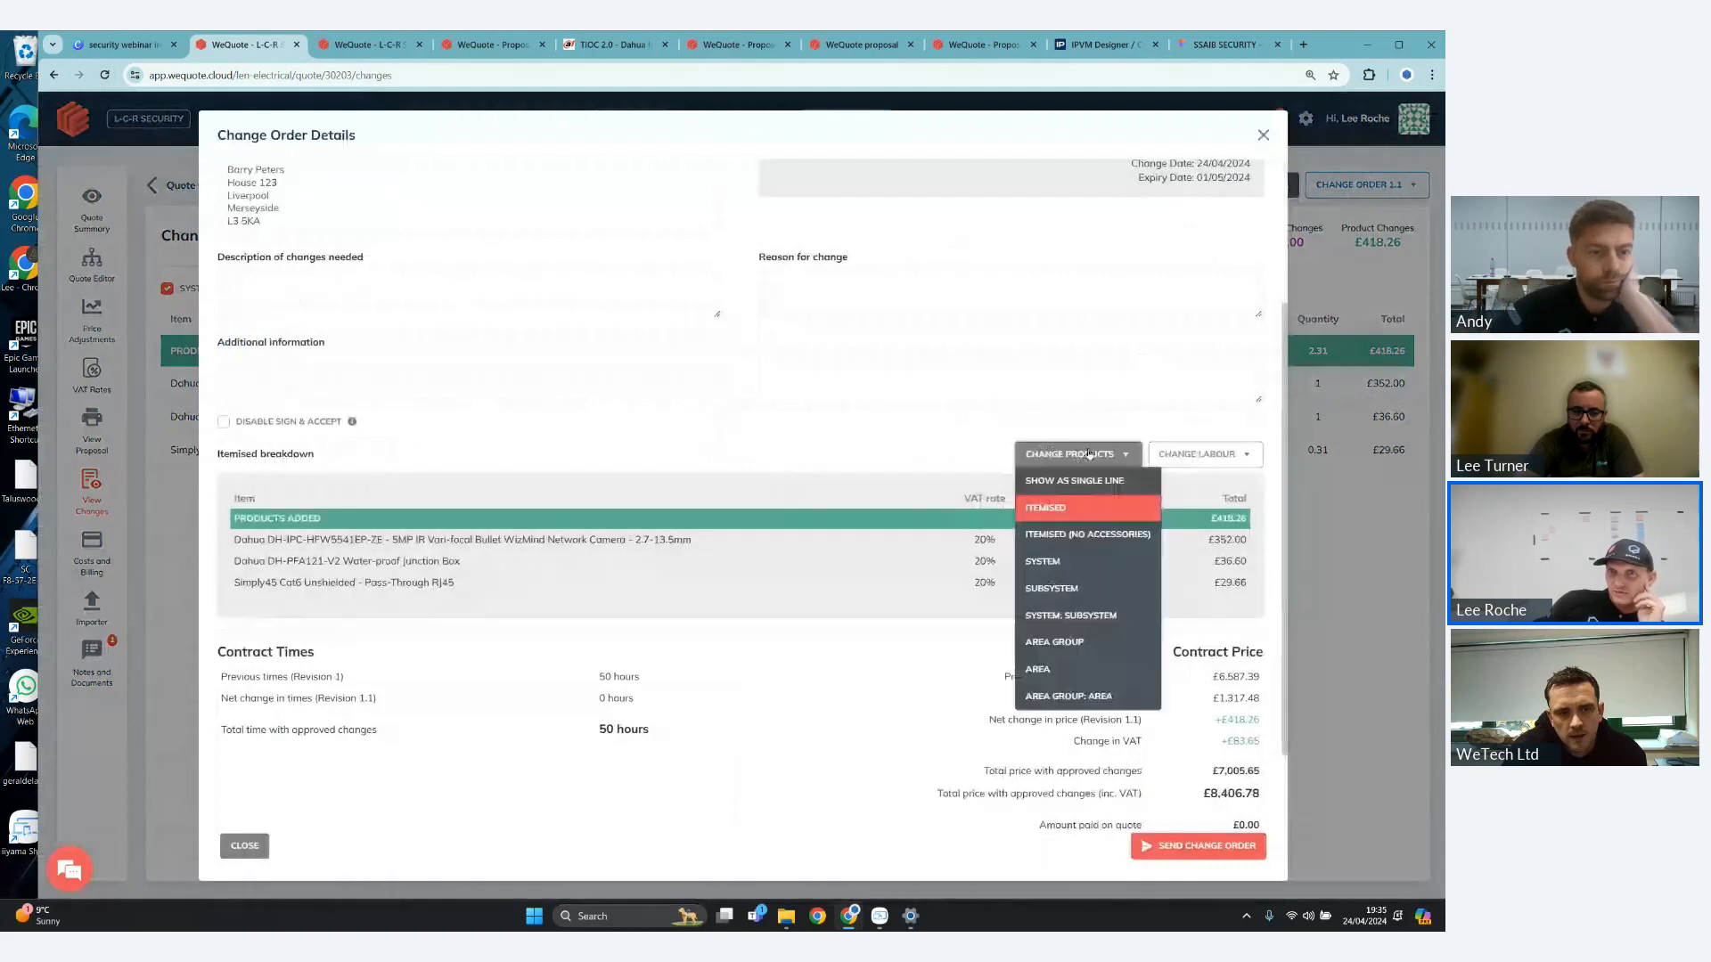
{"action": "left_click", "coordinate": [1101, 480]}
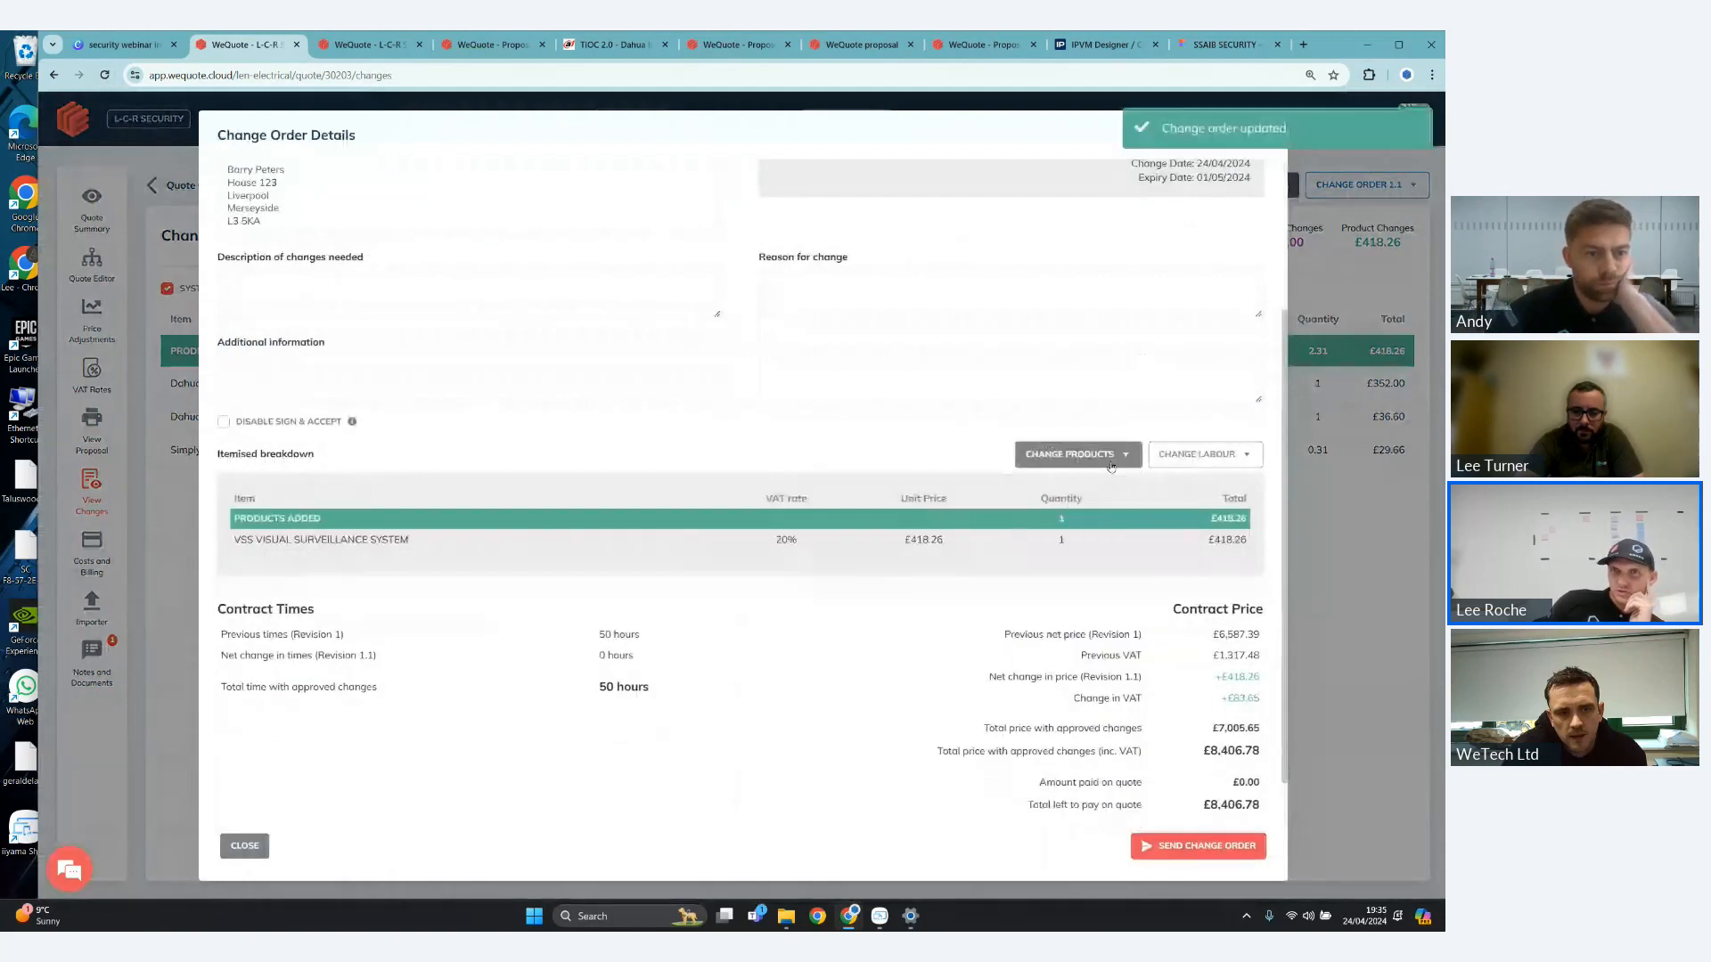
{"action": "left_click", "coordinate": [1111, 467]}
{"action": "left_click", "coordinate": [1137, 475]}
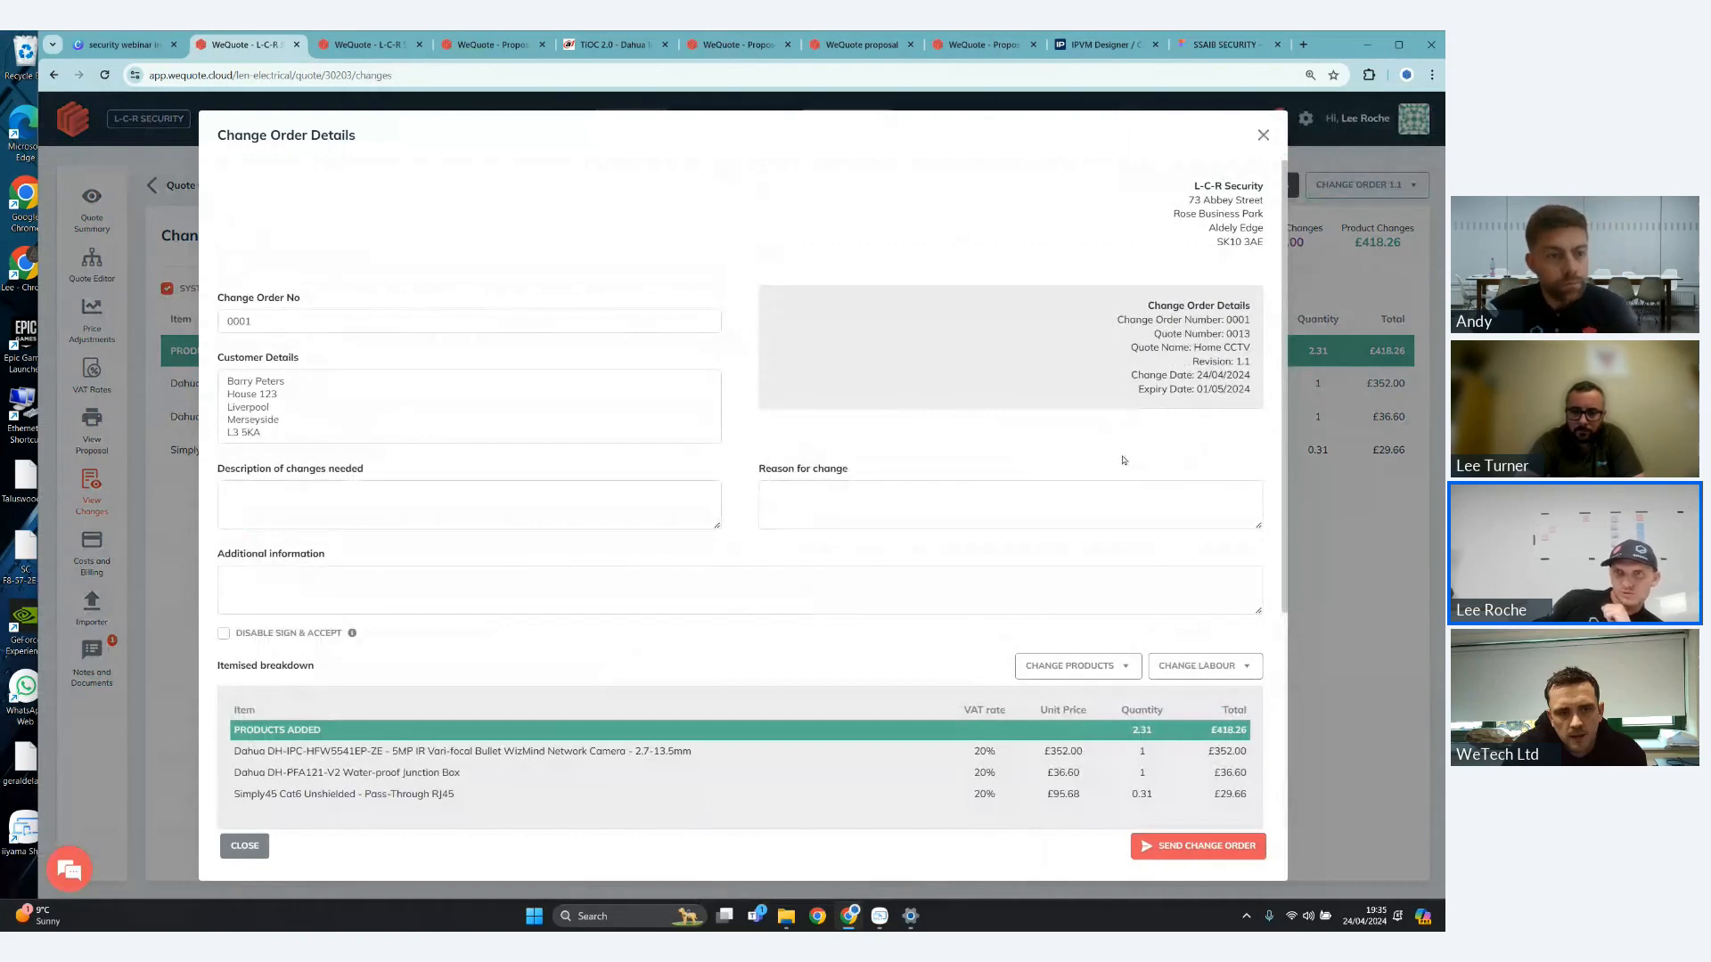
- Send the change order, confirming the address, zero cost, zero price and zero margin warnings and marking it as sent
{"action": "scroll", "coordinate": [1126, 459], "scroll_direction": "down", "scroll_amount": 2}
{"action": "scroll", "coordinate": [1126, 459], "scroll_direction": "down", "scroll_amount": 2}
{"action": "left_click", "coordinate": [1198, 846]}
{"action": "left_click", "coordinate": [938, 345]}
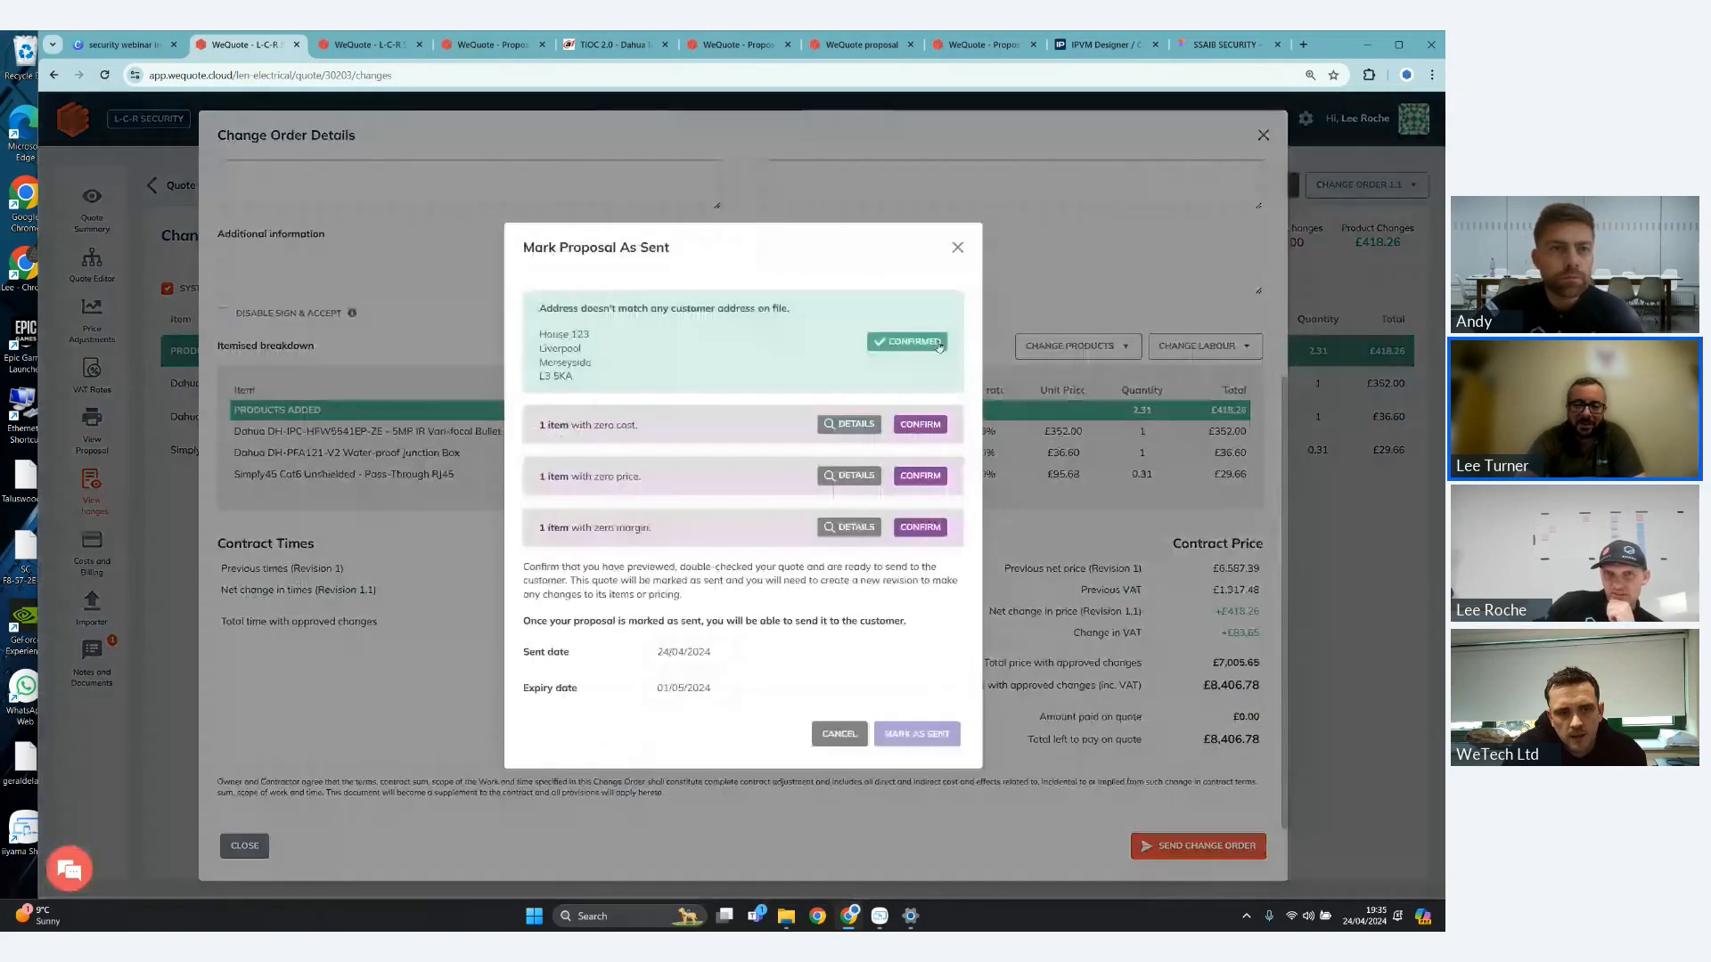
{"action": "left_click", "coordinate": [934, 425]}
{"action": "left_click", "coordinate": [934, 477]}
{"action": "left_click", "coordinate": [936, 527]}
{"action": "left_click", "coordinate": [950, 725]}
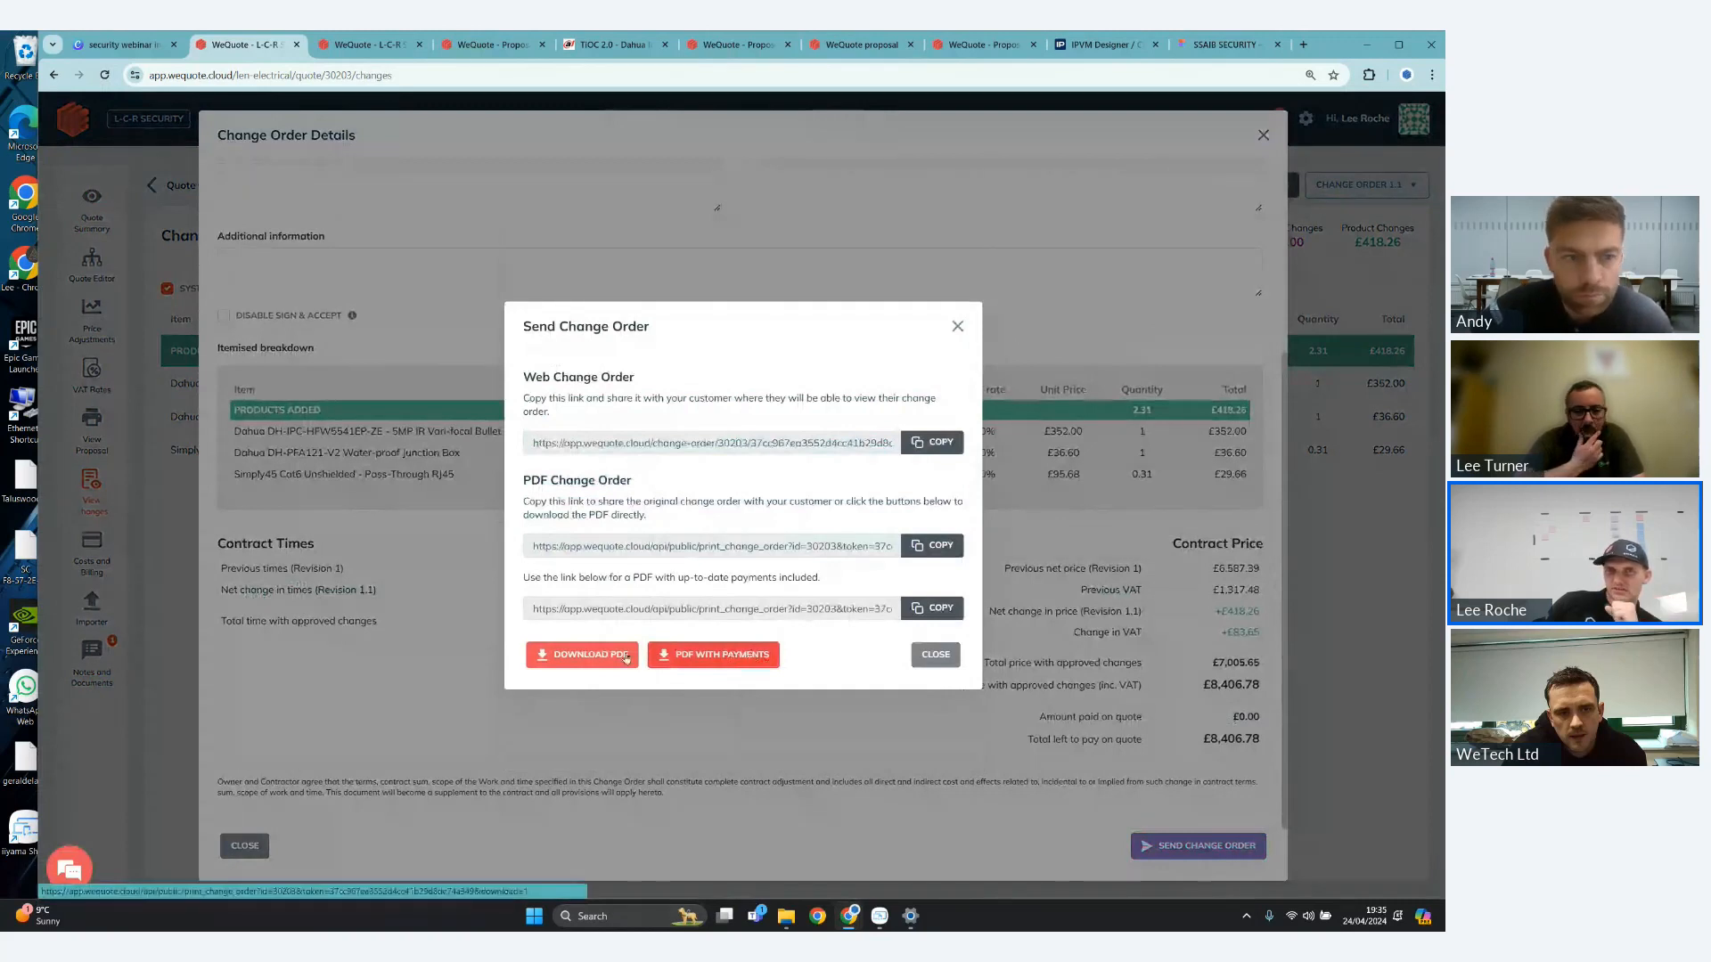
- Copy the web change order link, open it in a new browser tab and review the customer's view of the change order
{"action": "left_click", "coordinate": [932, 442]}
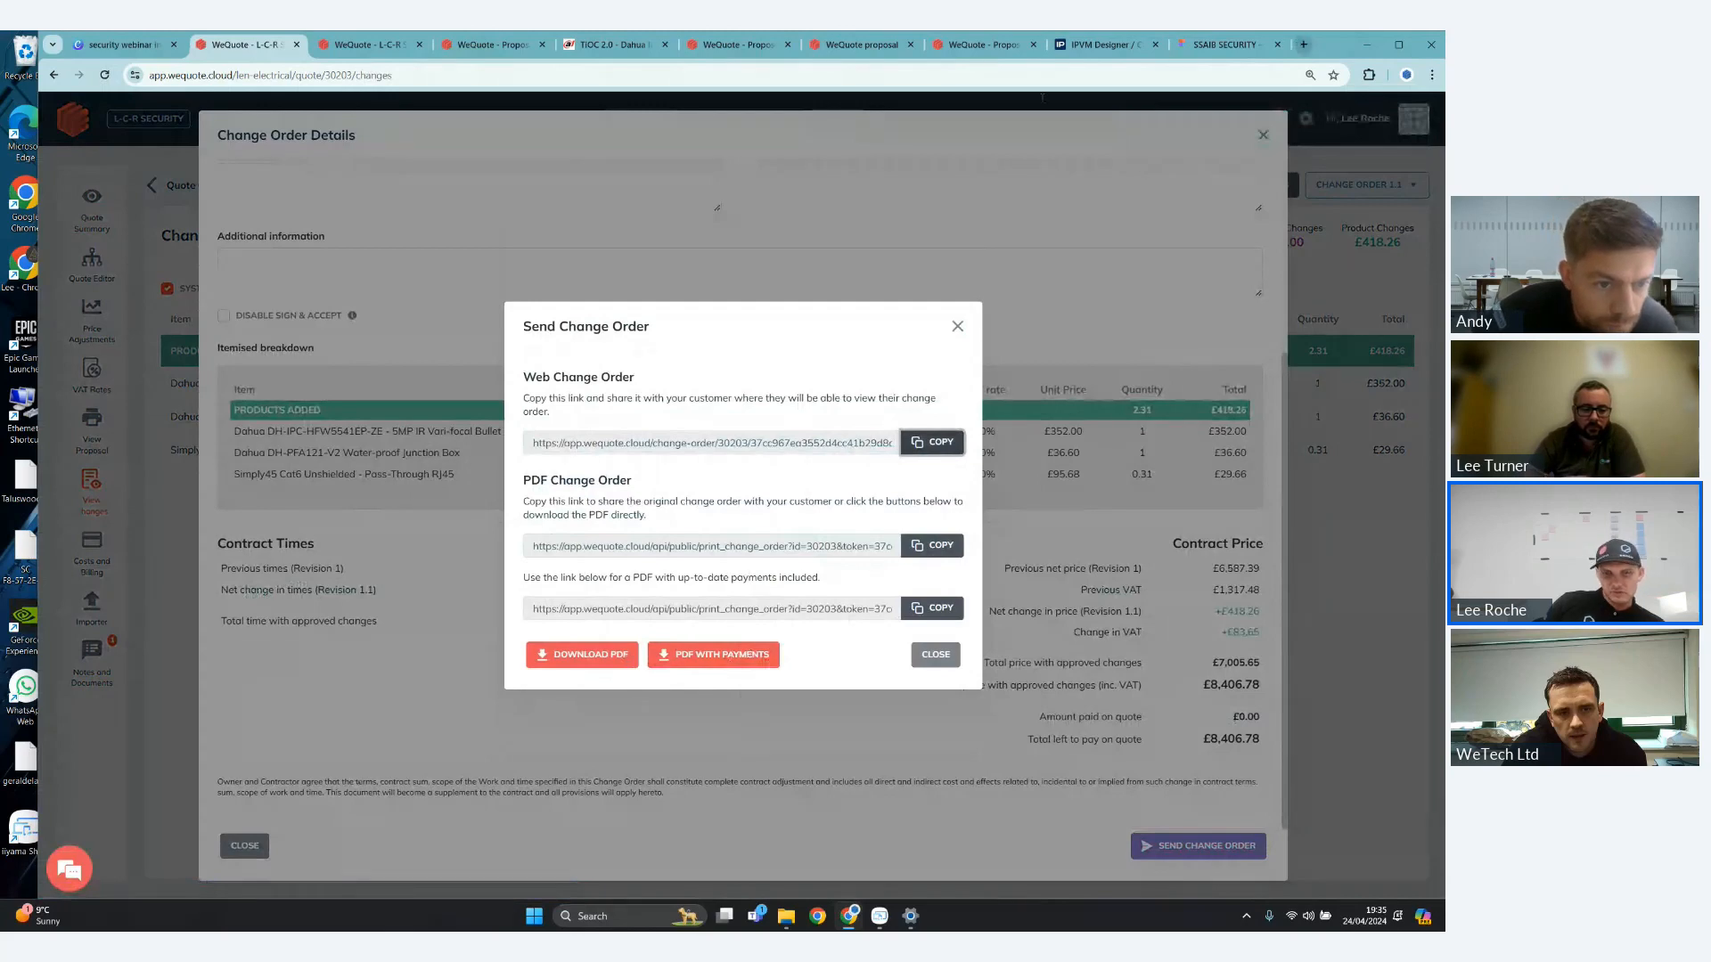
{"action": "key", "text": "ctrl+t"}
{"action": "key", "text": "ctrl+v"}
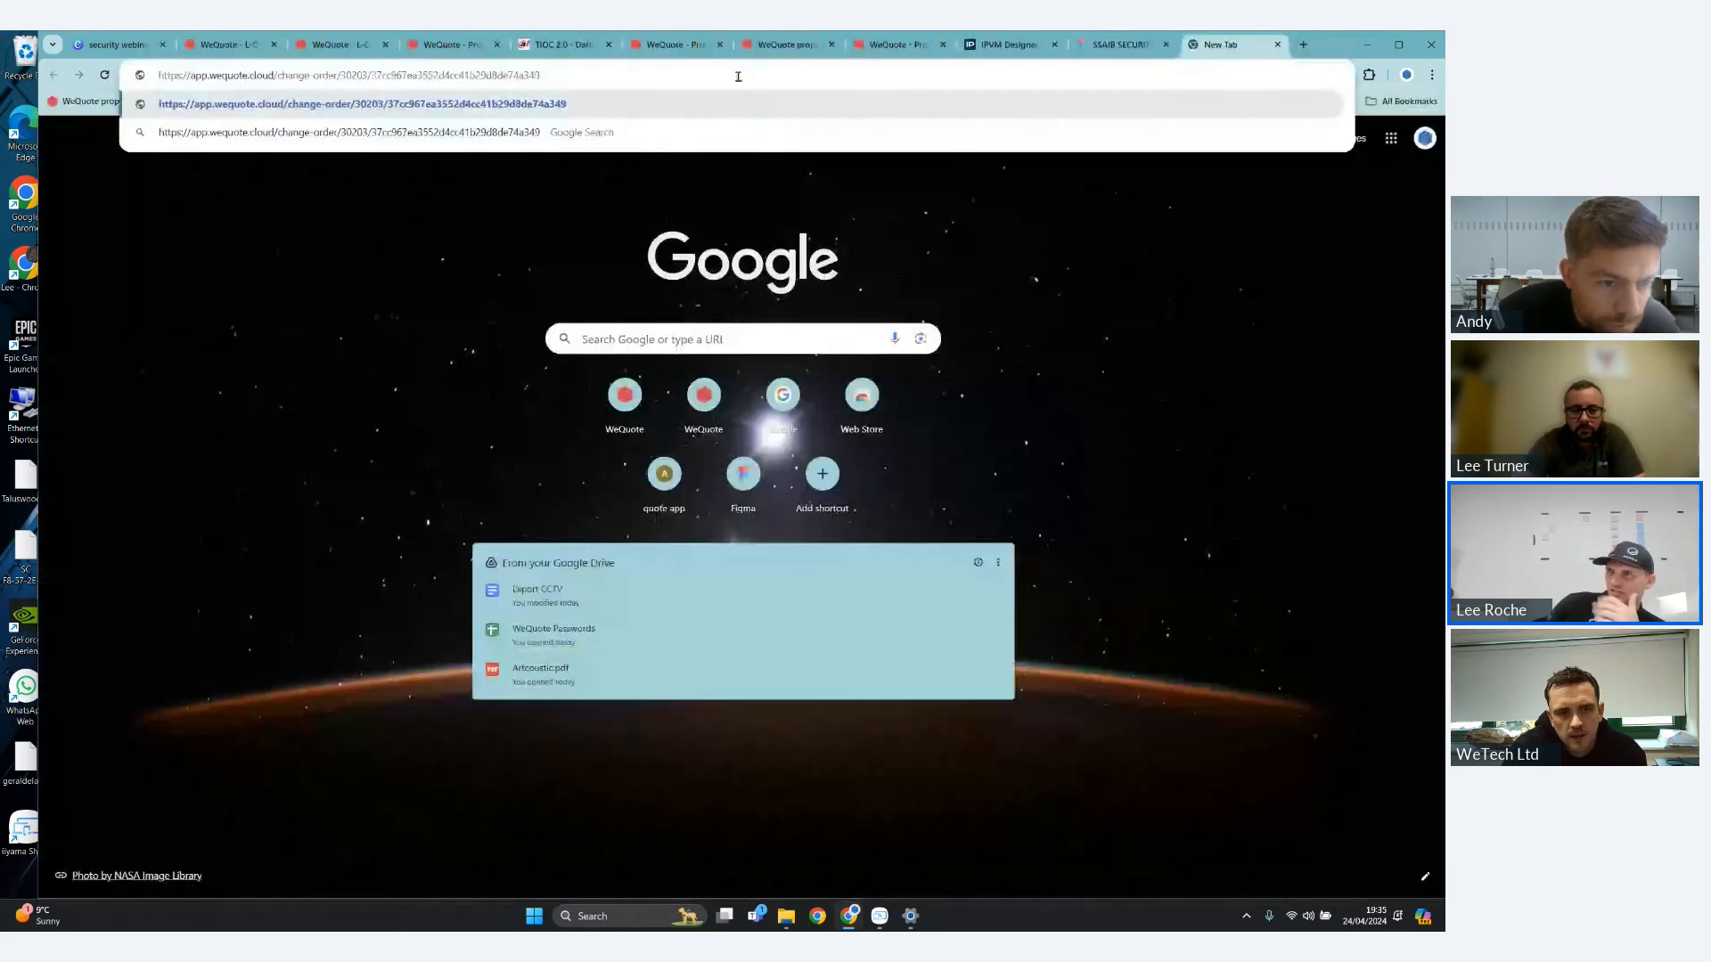
{"action": "key", "text": "Return"}
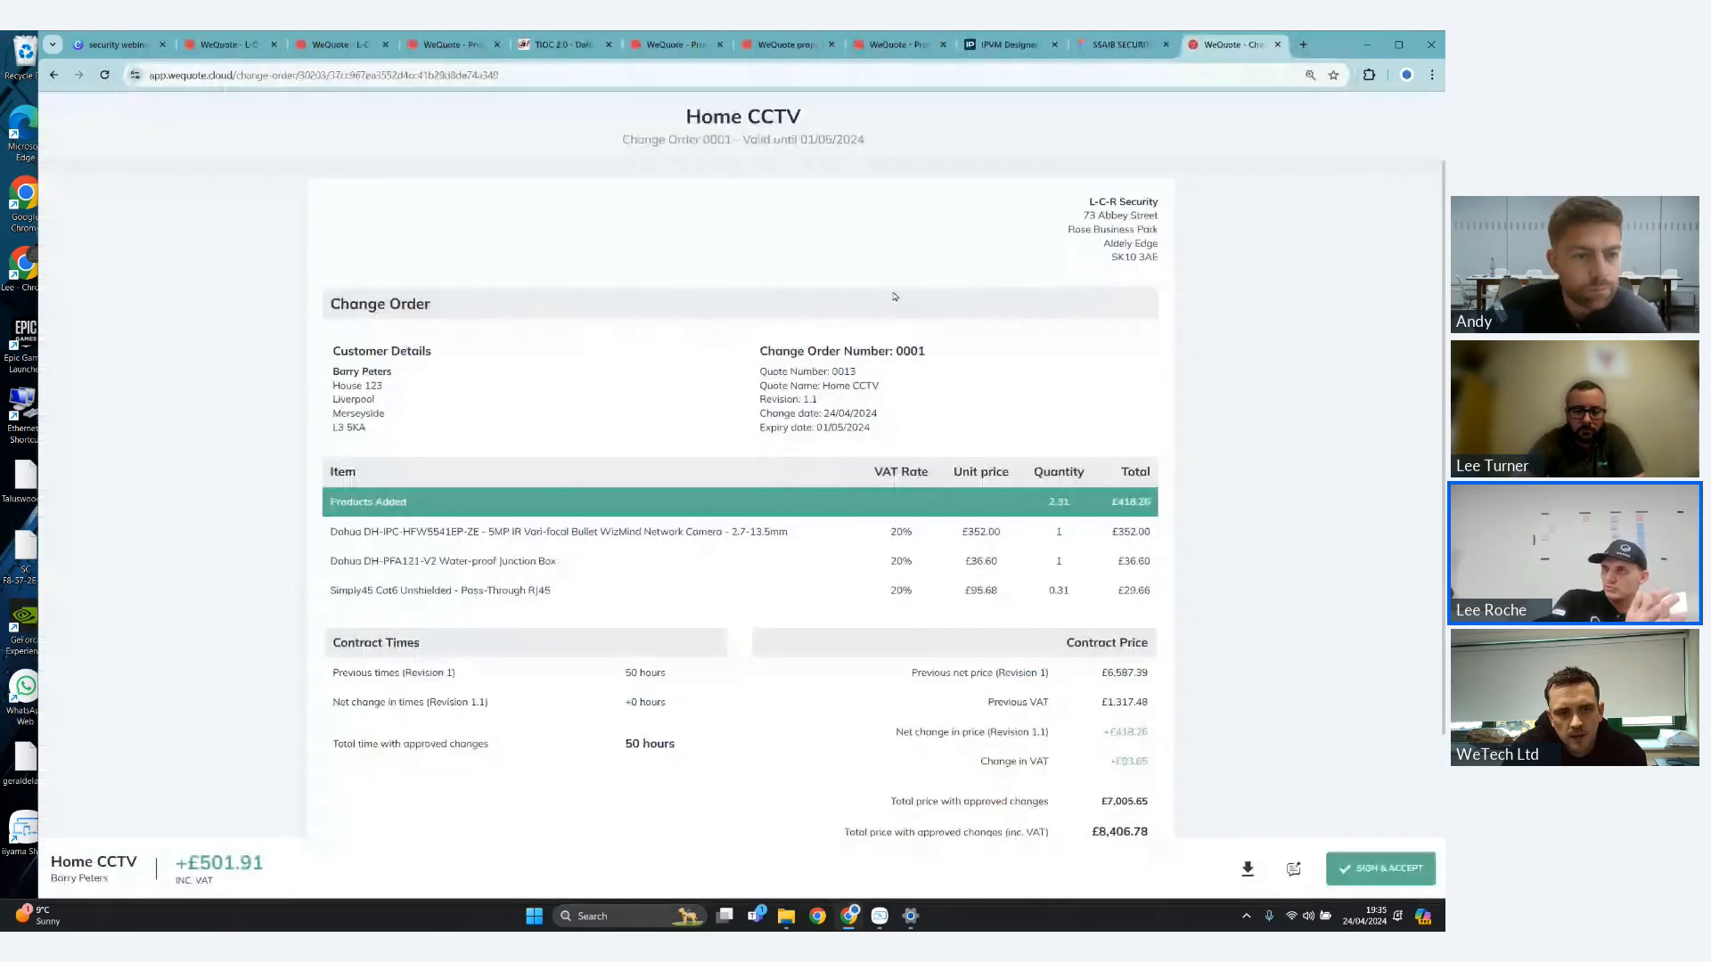
{"action": "scroll", "coordinate": [895, 297], "scroll_direction": "down", "scroll_amount": 2}
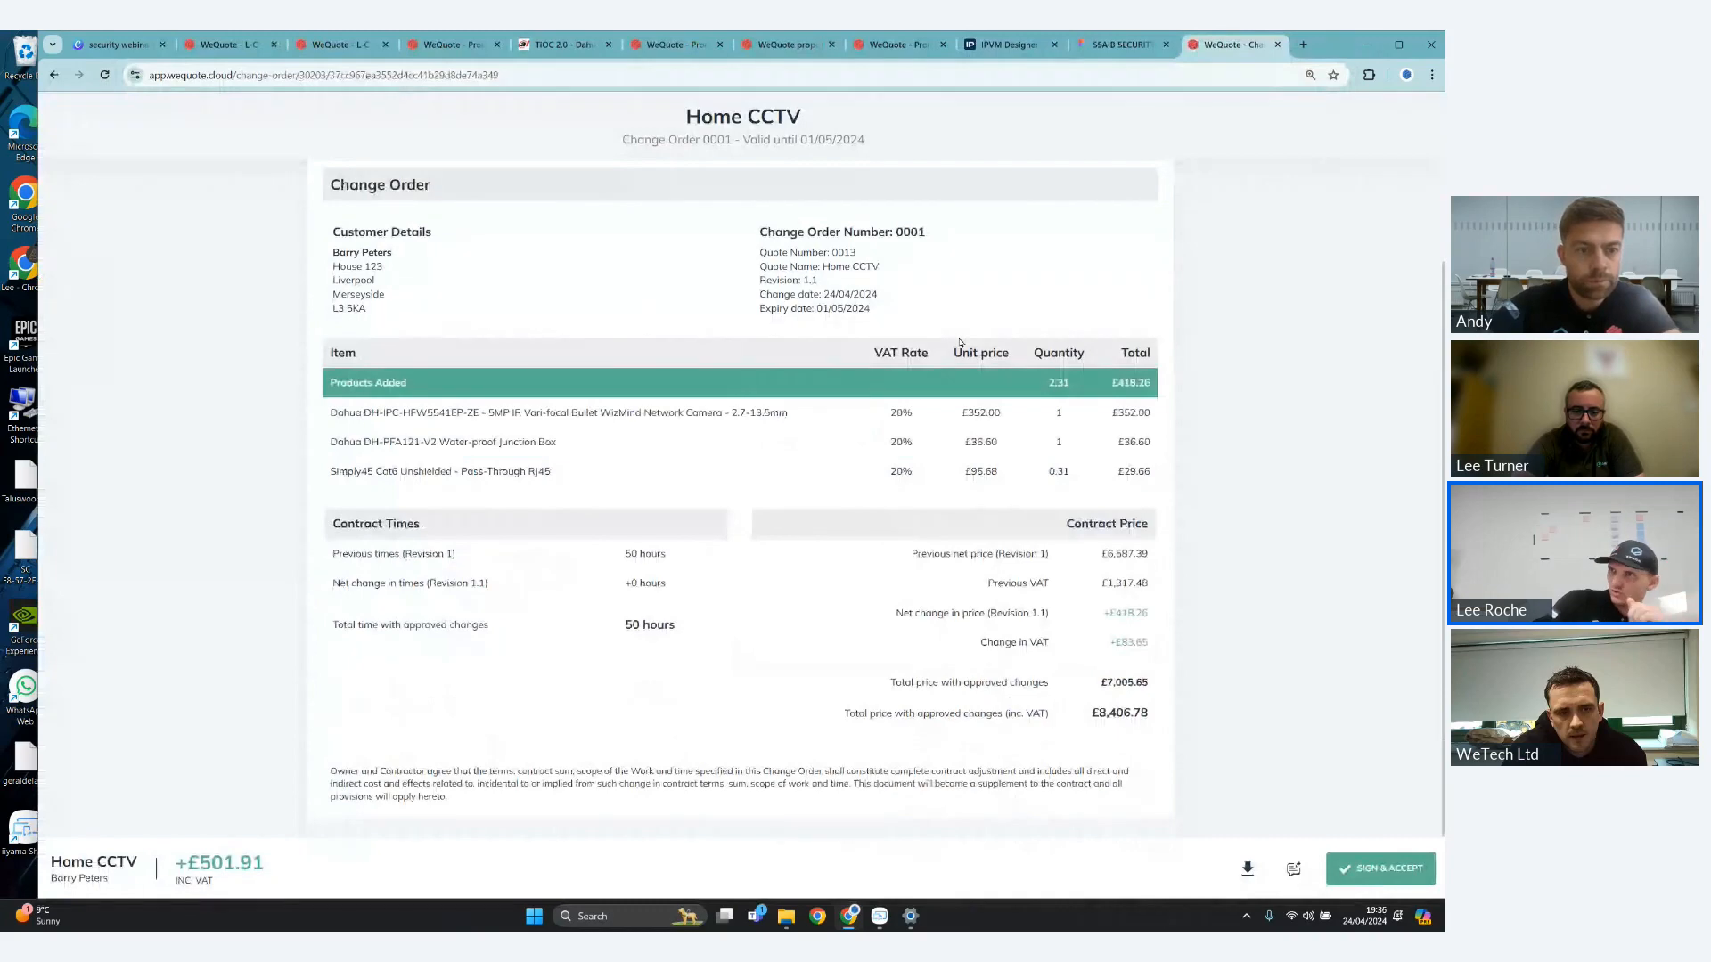
- Close the change order details, open the New House project and locate the Home CCTV quote among its quotes
{"action": "left_click", "coordinate": [228, 44]}
{"action": "left_click", "coordinate": [1262, 135]}
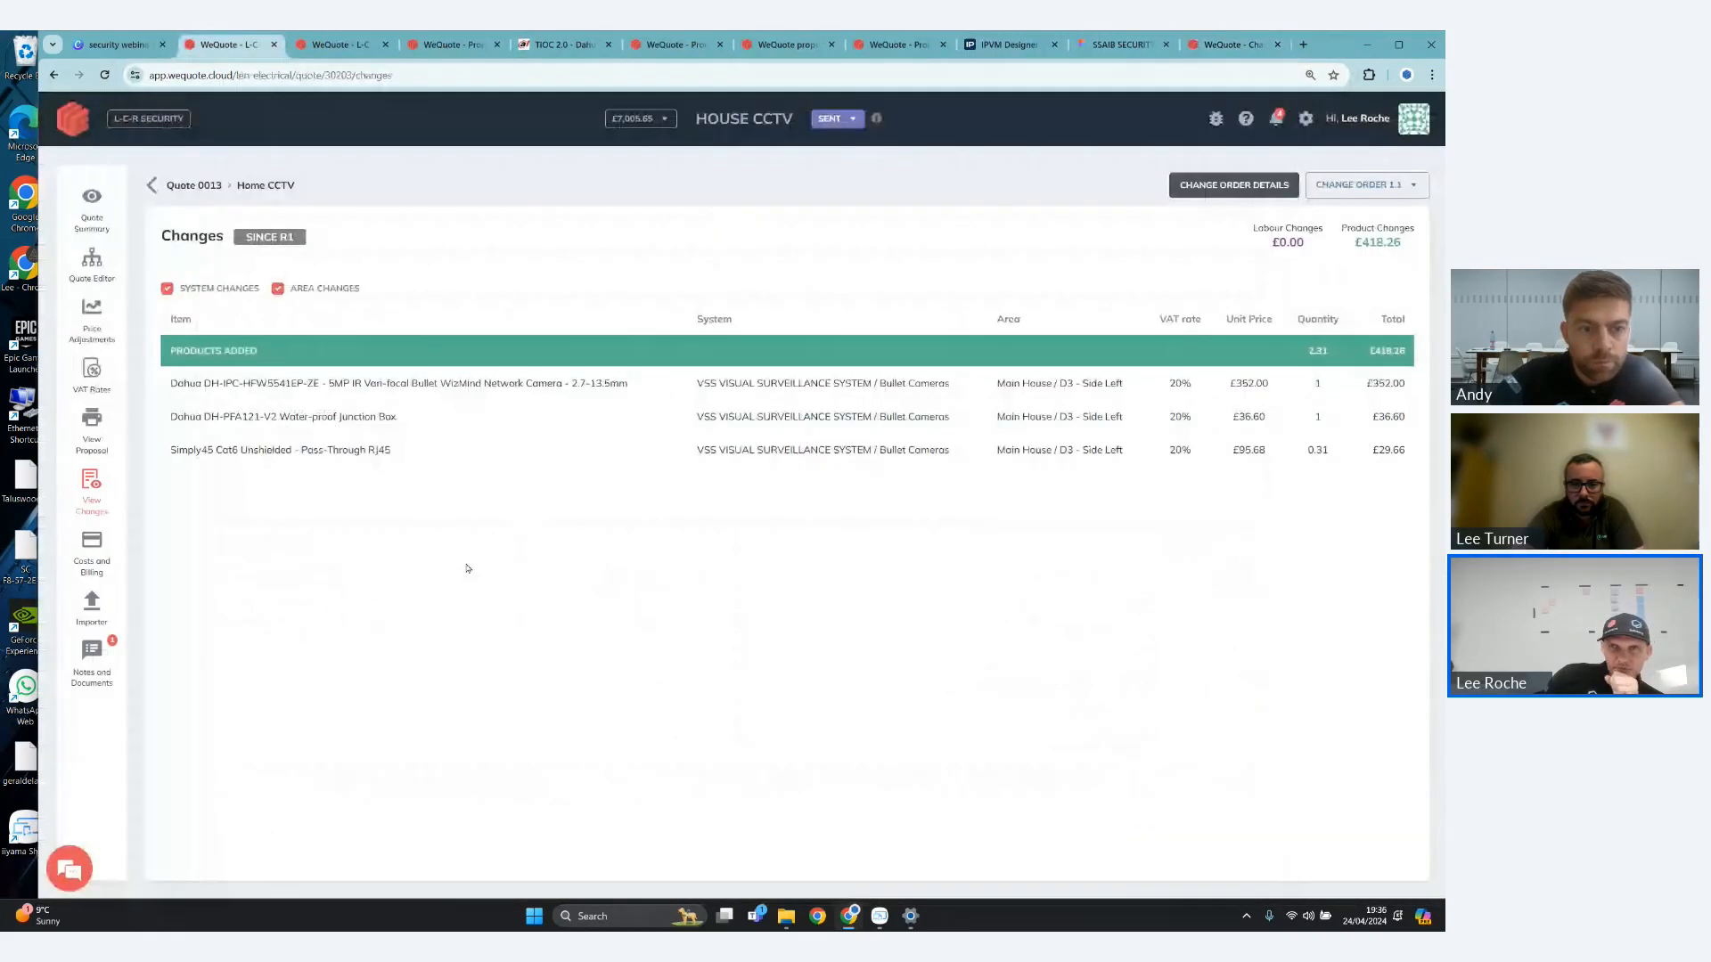
{"action": "left_click", "coordinate": [89, 124]}
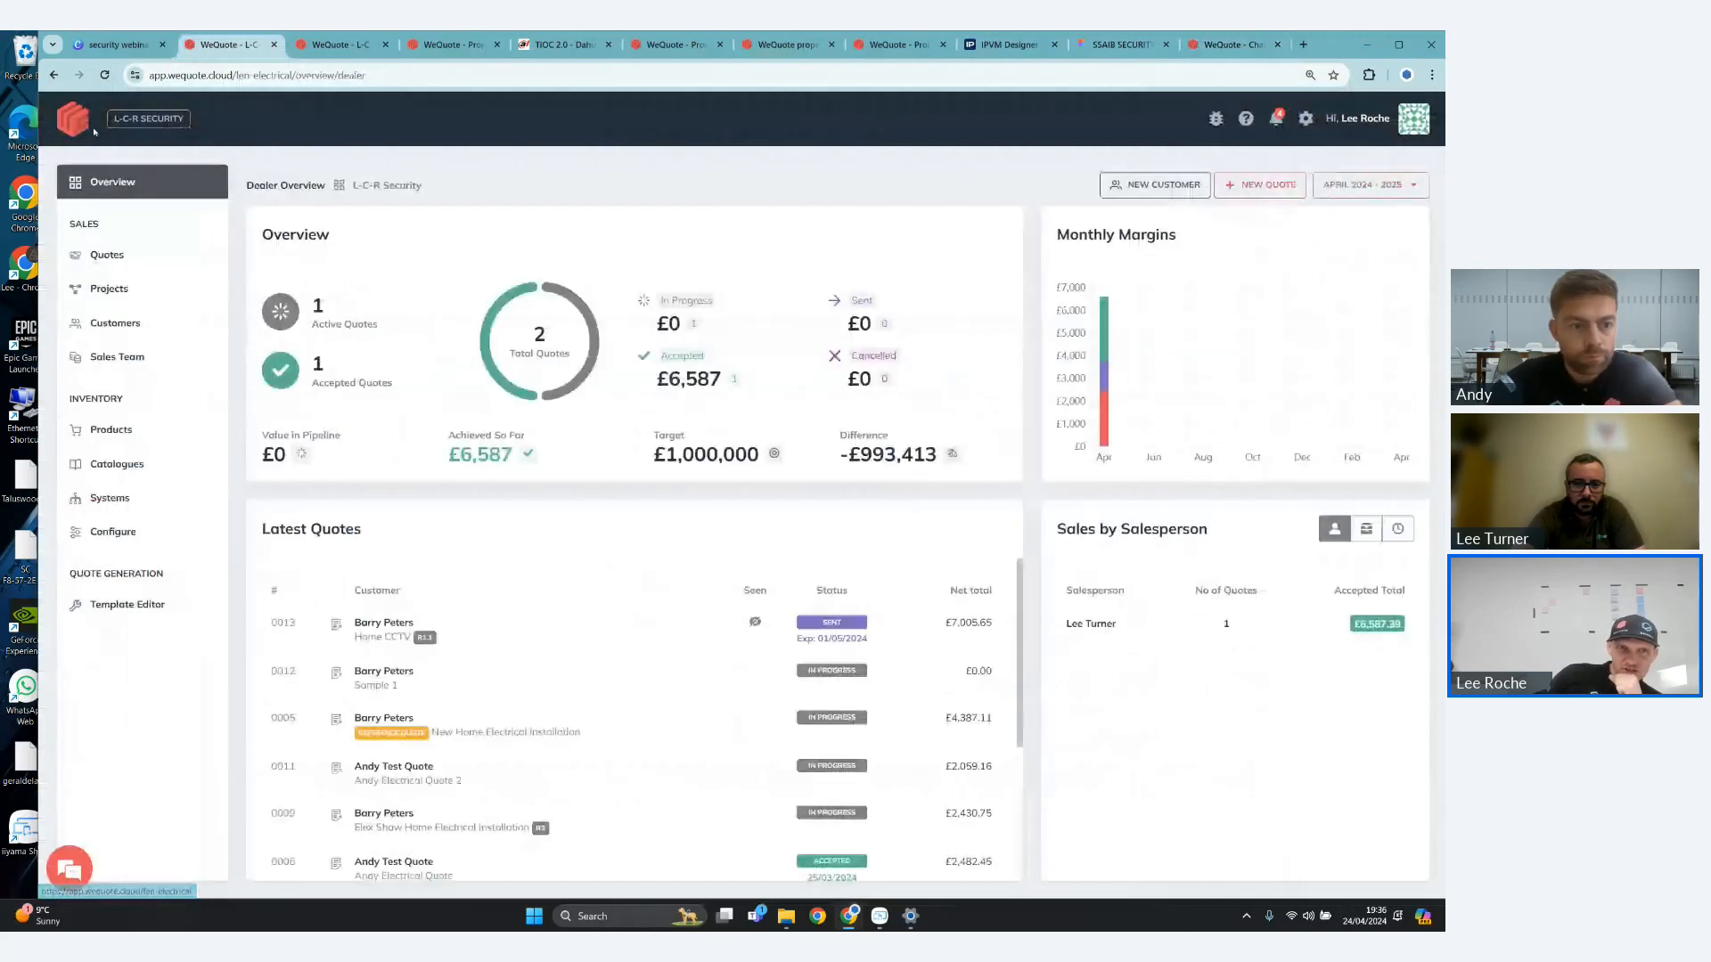
{"action": "left_click", "coordinate": [147, 294]}
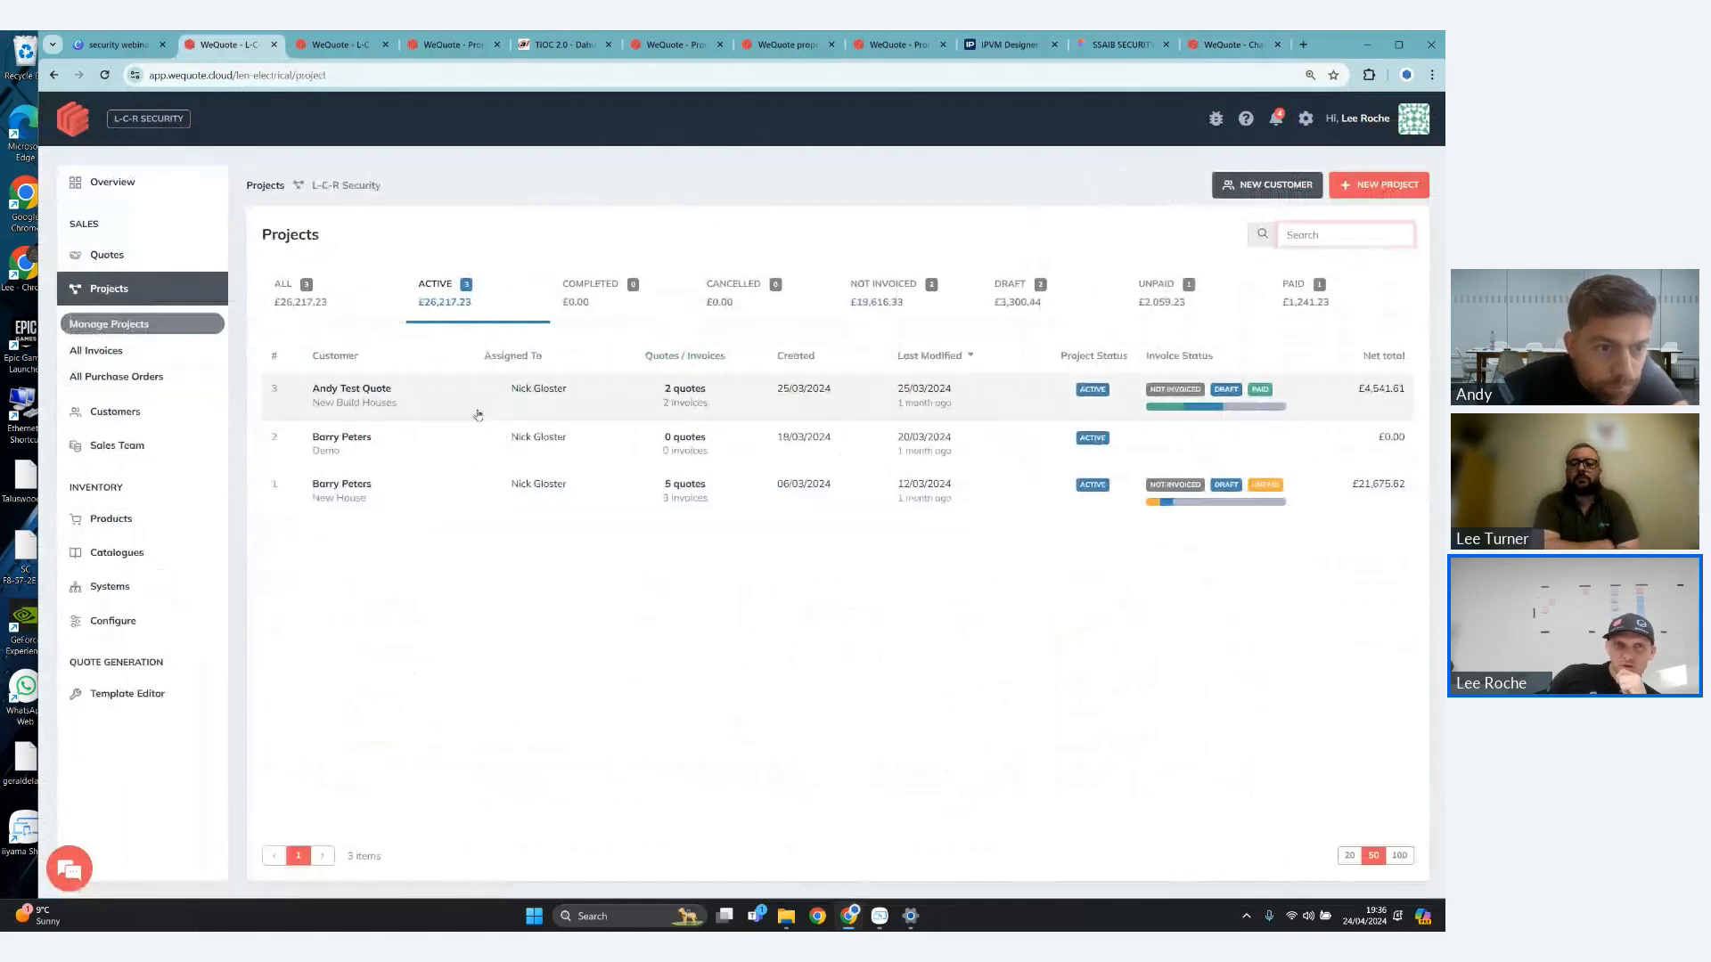
{"action": "left_click", "coordinate": [413, 495]}
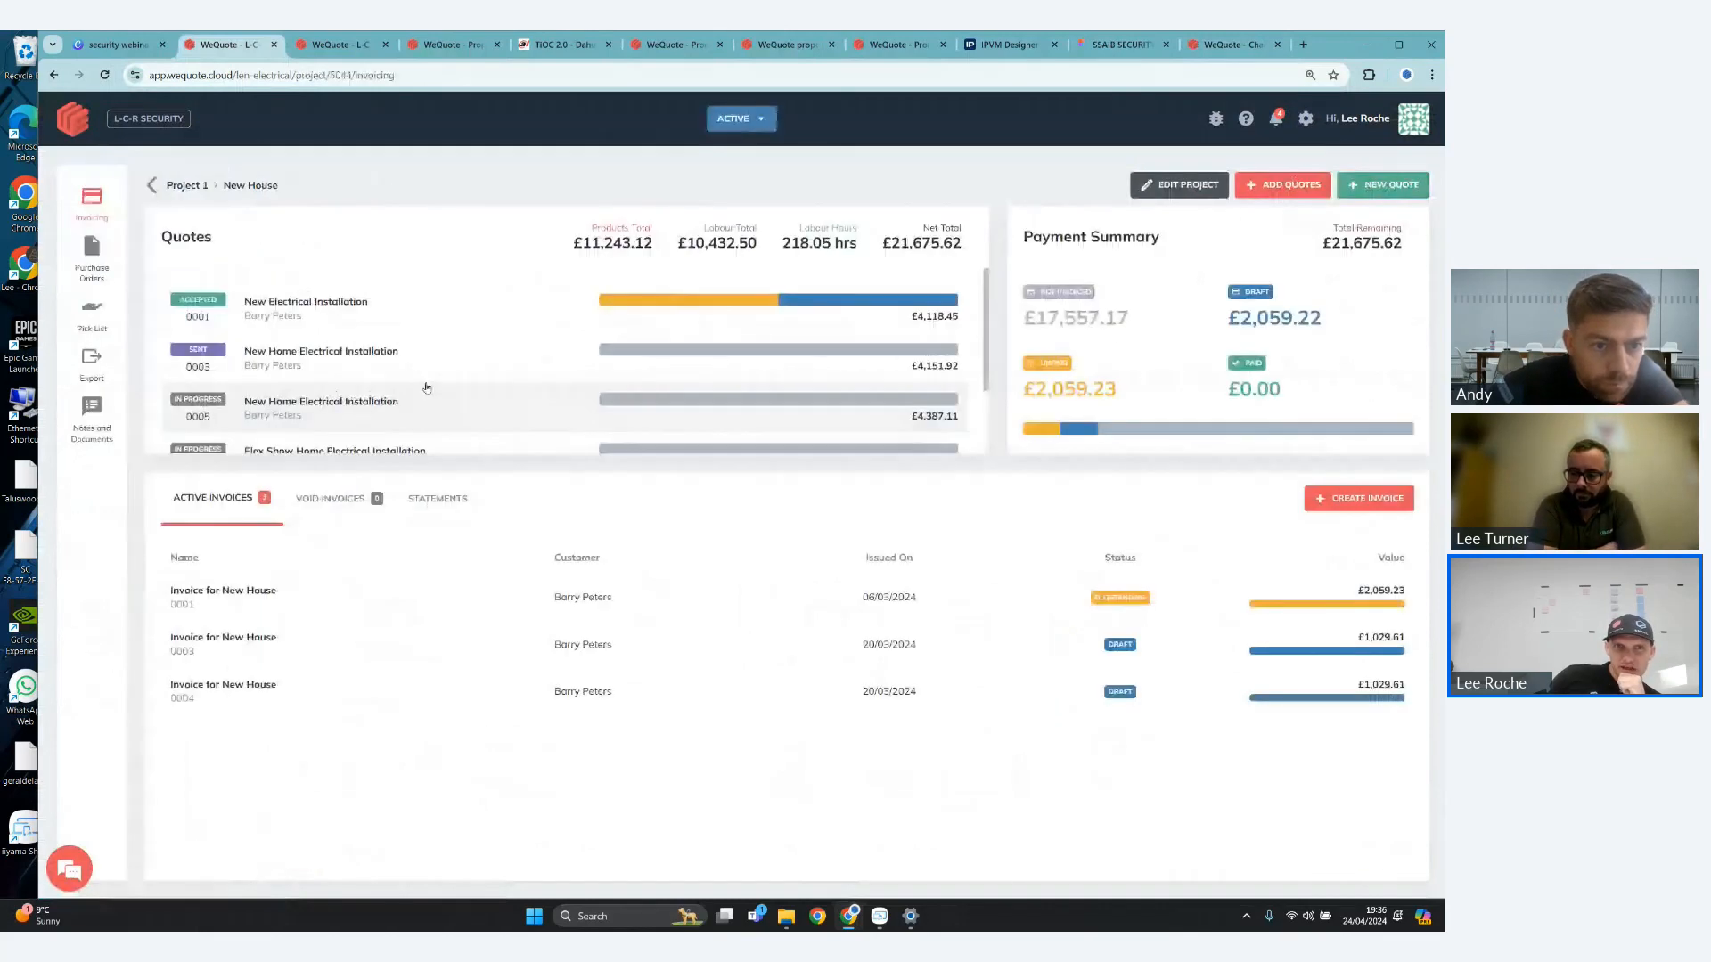
{"action": "scroll", "coordinate": [423, 383], "scroll_direction": "down", "scroll_amount": 2}
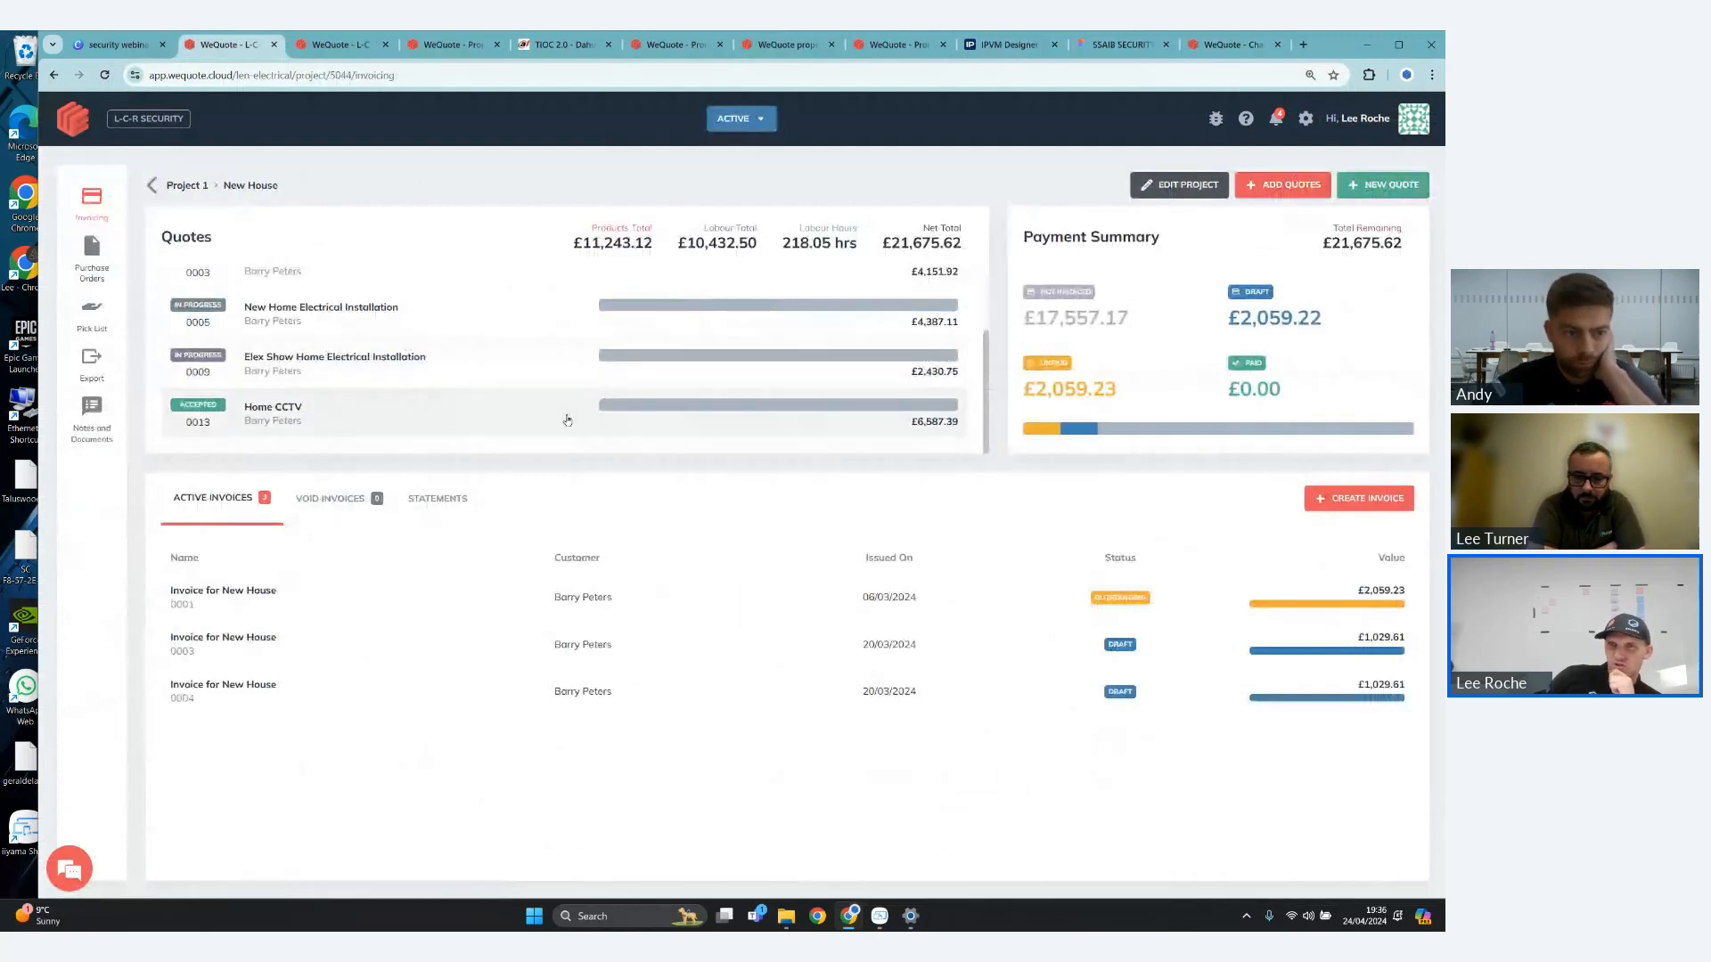
- Start a new invoice for the New House project and select the Home CCTV quote's costs
{"action": "left_click", "coordinate": [1359, 498]}
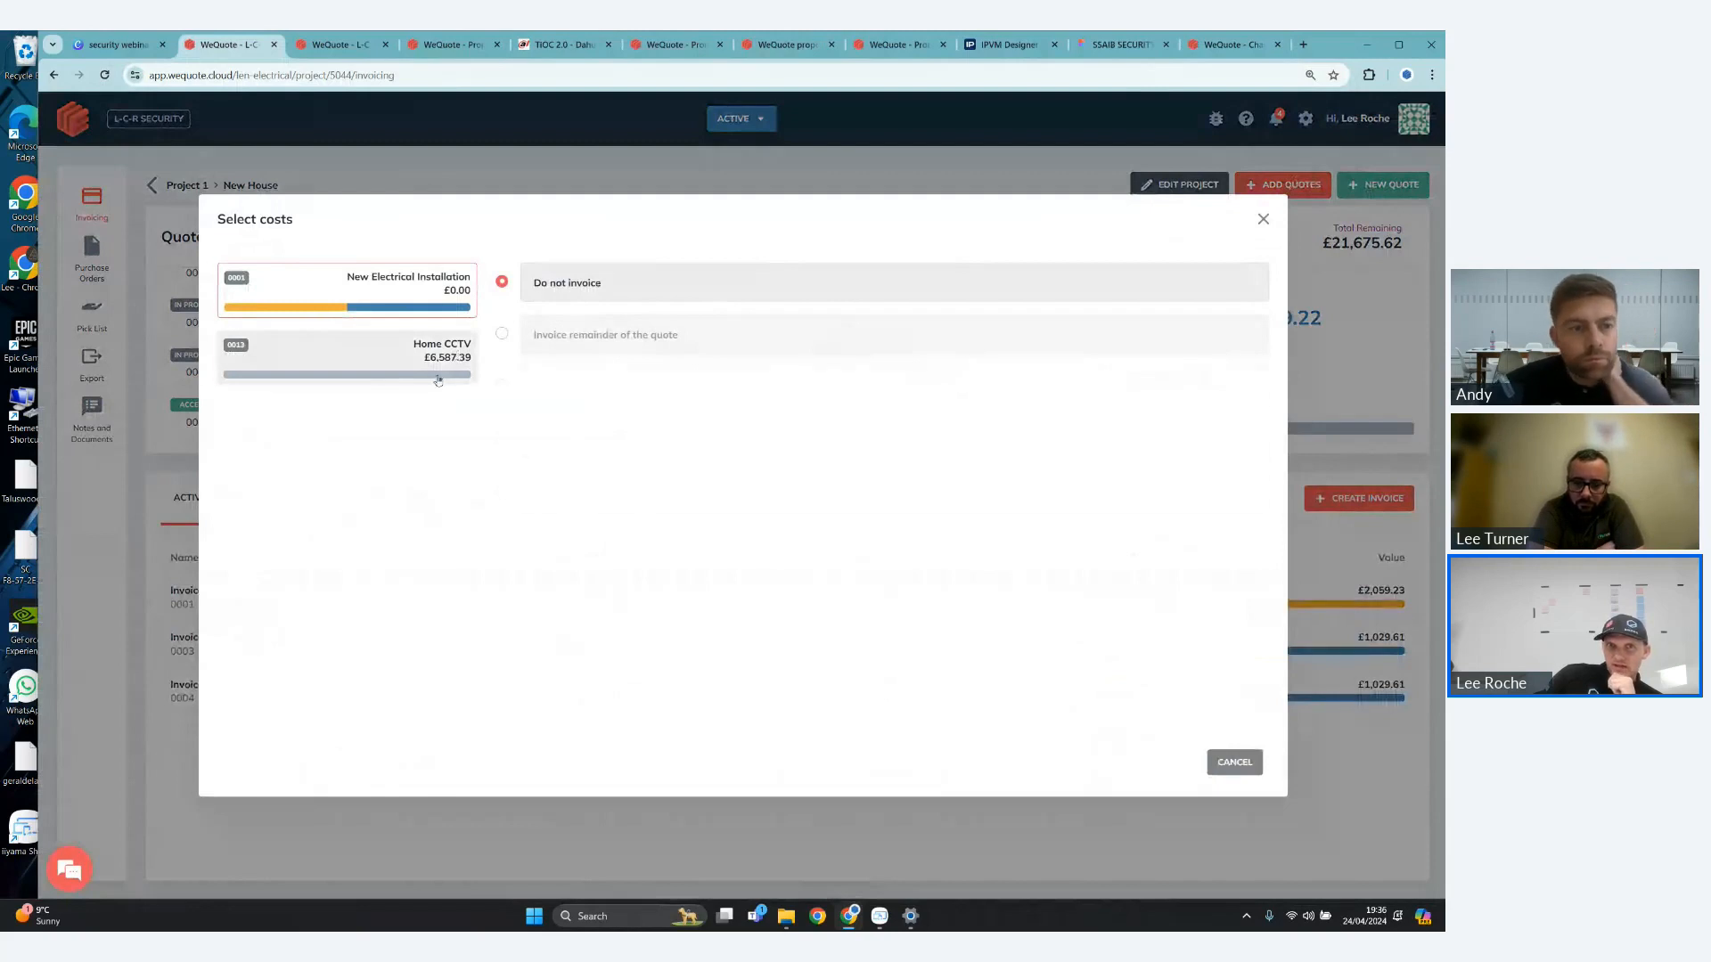
{"action": "left_click", "coordinate": [438, 381]}
- Try invoicing the Home CCTV quote by lines, by areas with all of Main House selected, and by systems
{"action": "left_click", "coordinate": [504, 493]}
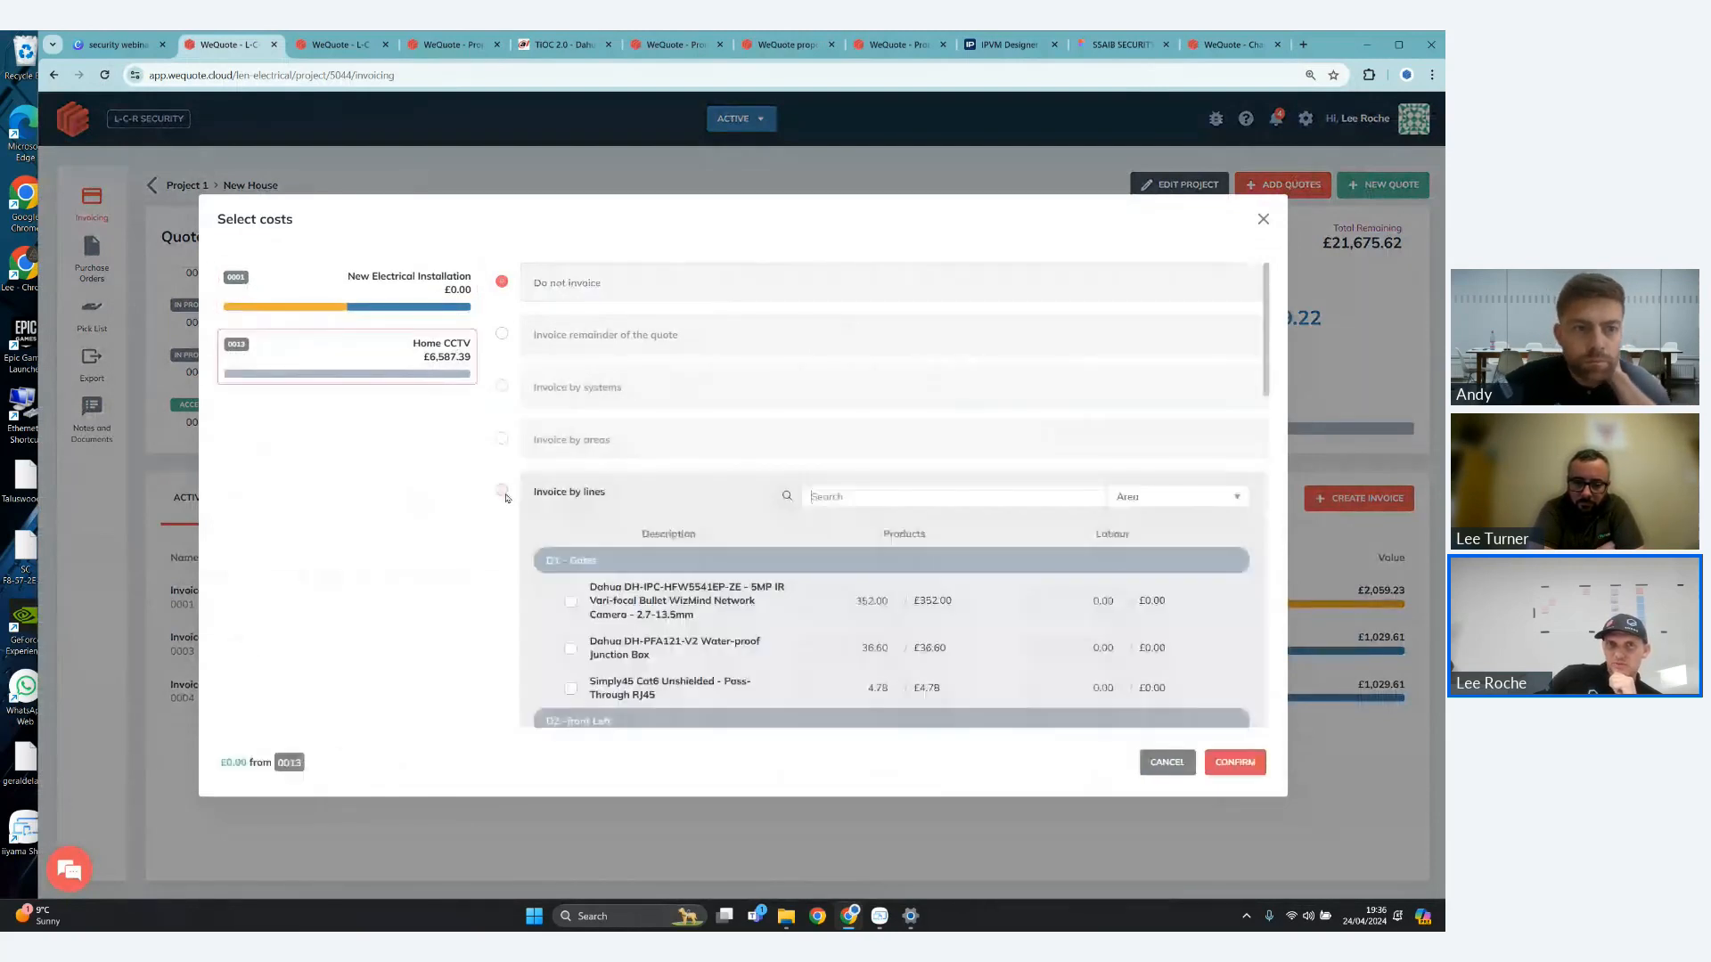
{"action": "left_click", "coordinate": [504, 492]}
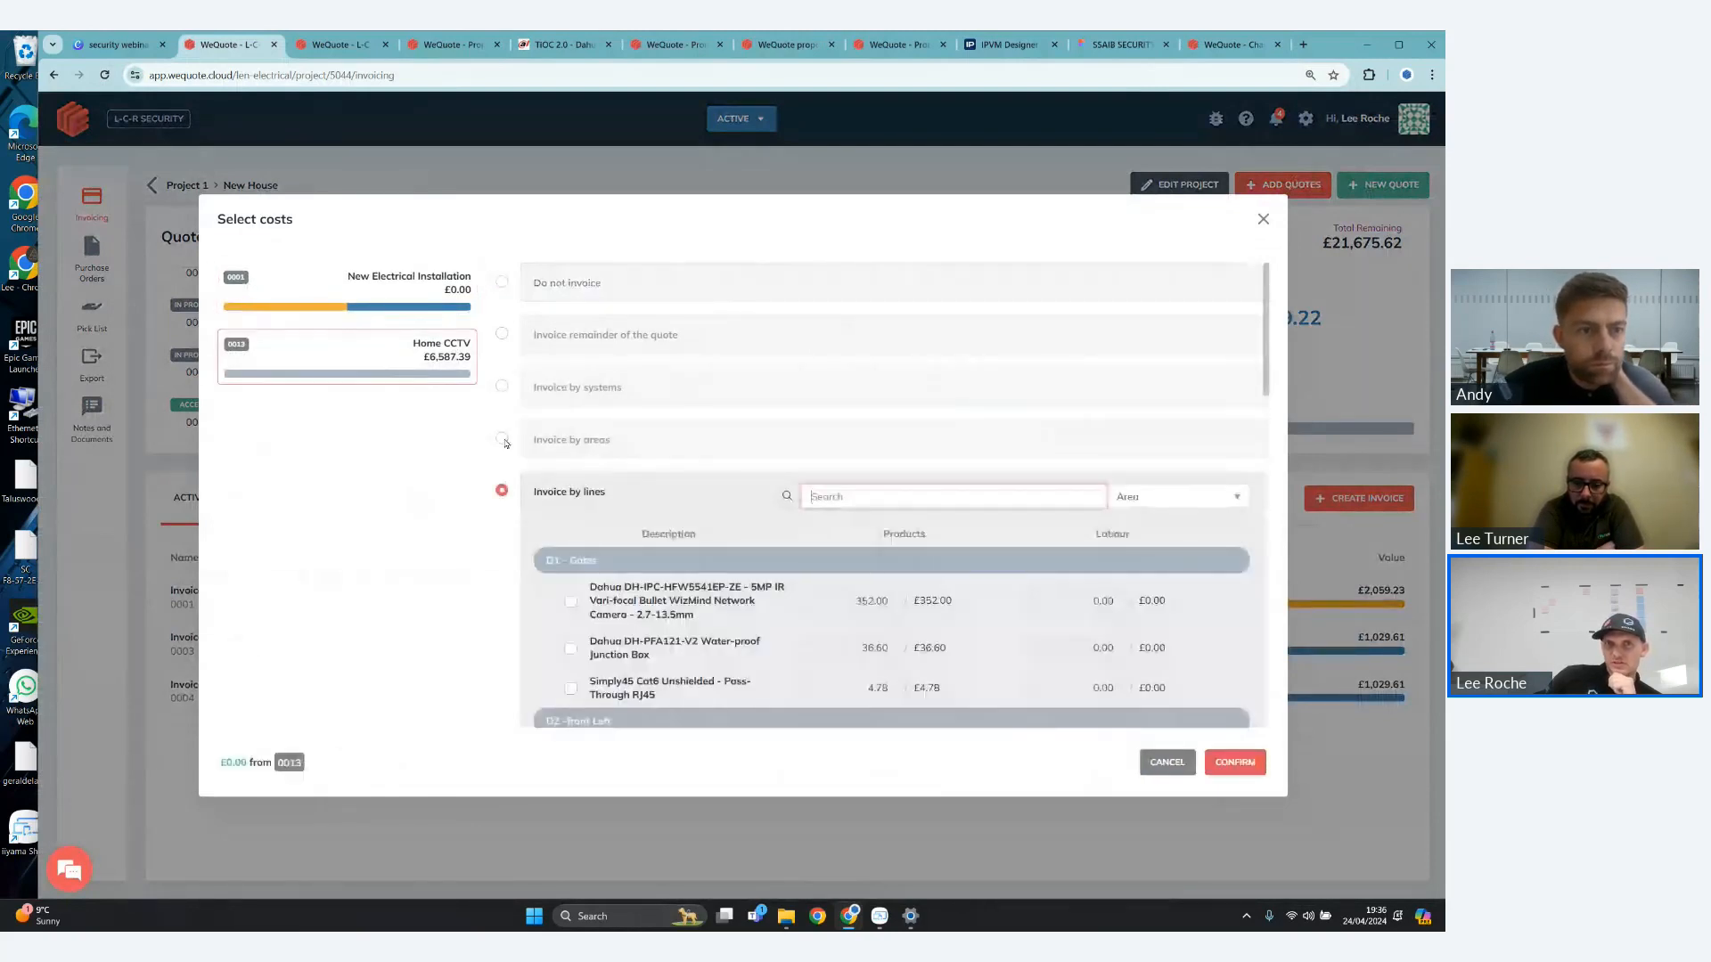
{"action": "left_click", "coordinate": [503, 440]}
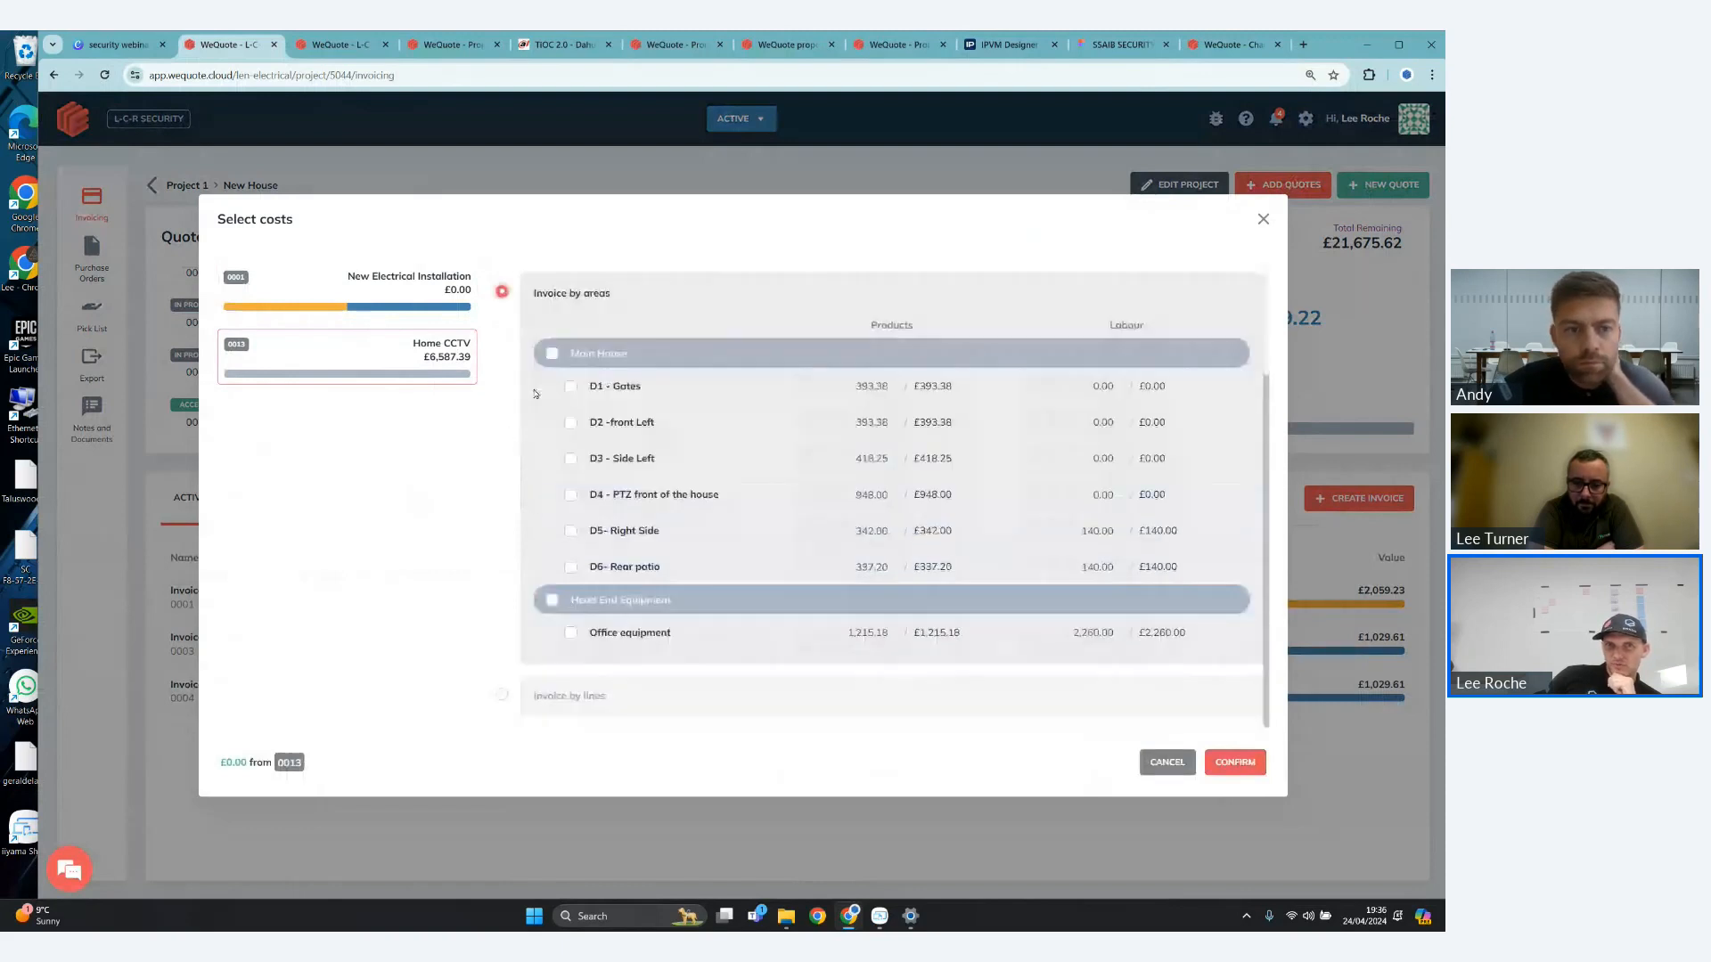
{"action": "left_click", "coordinate": [552, 354]}
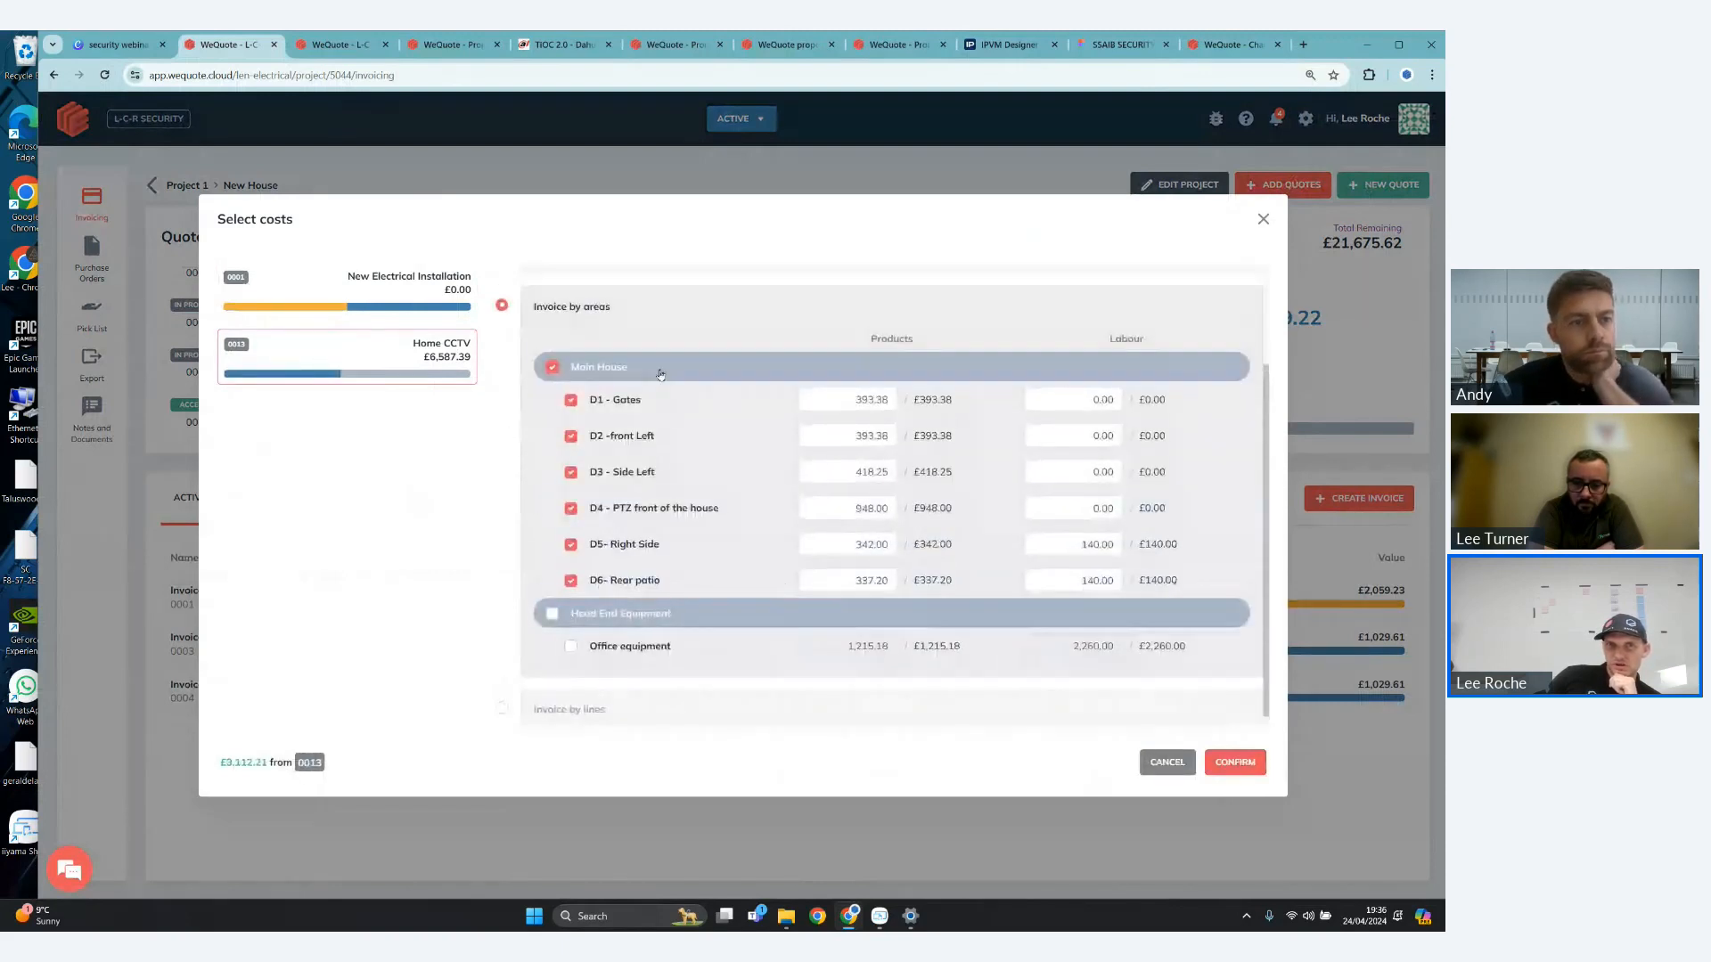
{"action": "scroll", "coordinate": [490, 445], "scroll_direction": "up", "scroll_amount": 2}
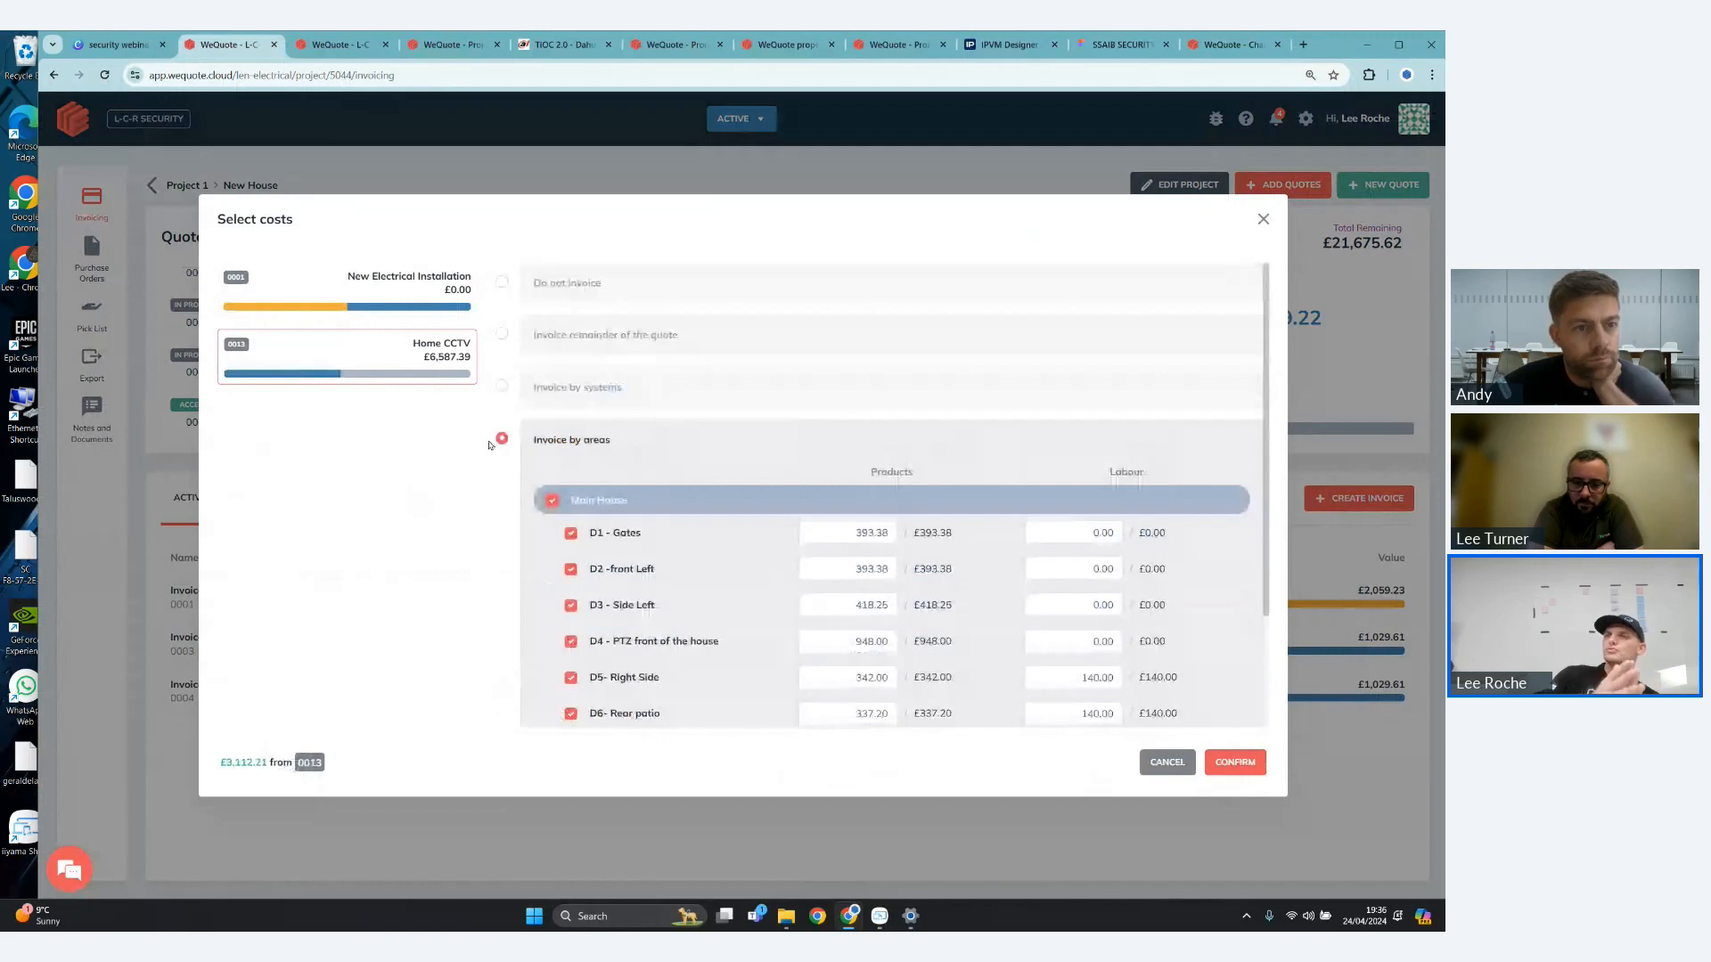
{"action": "left_click", "coordinate": [502, 387]}
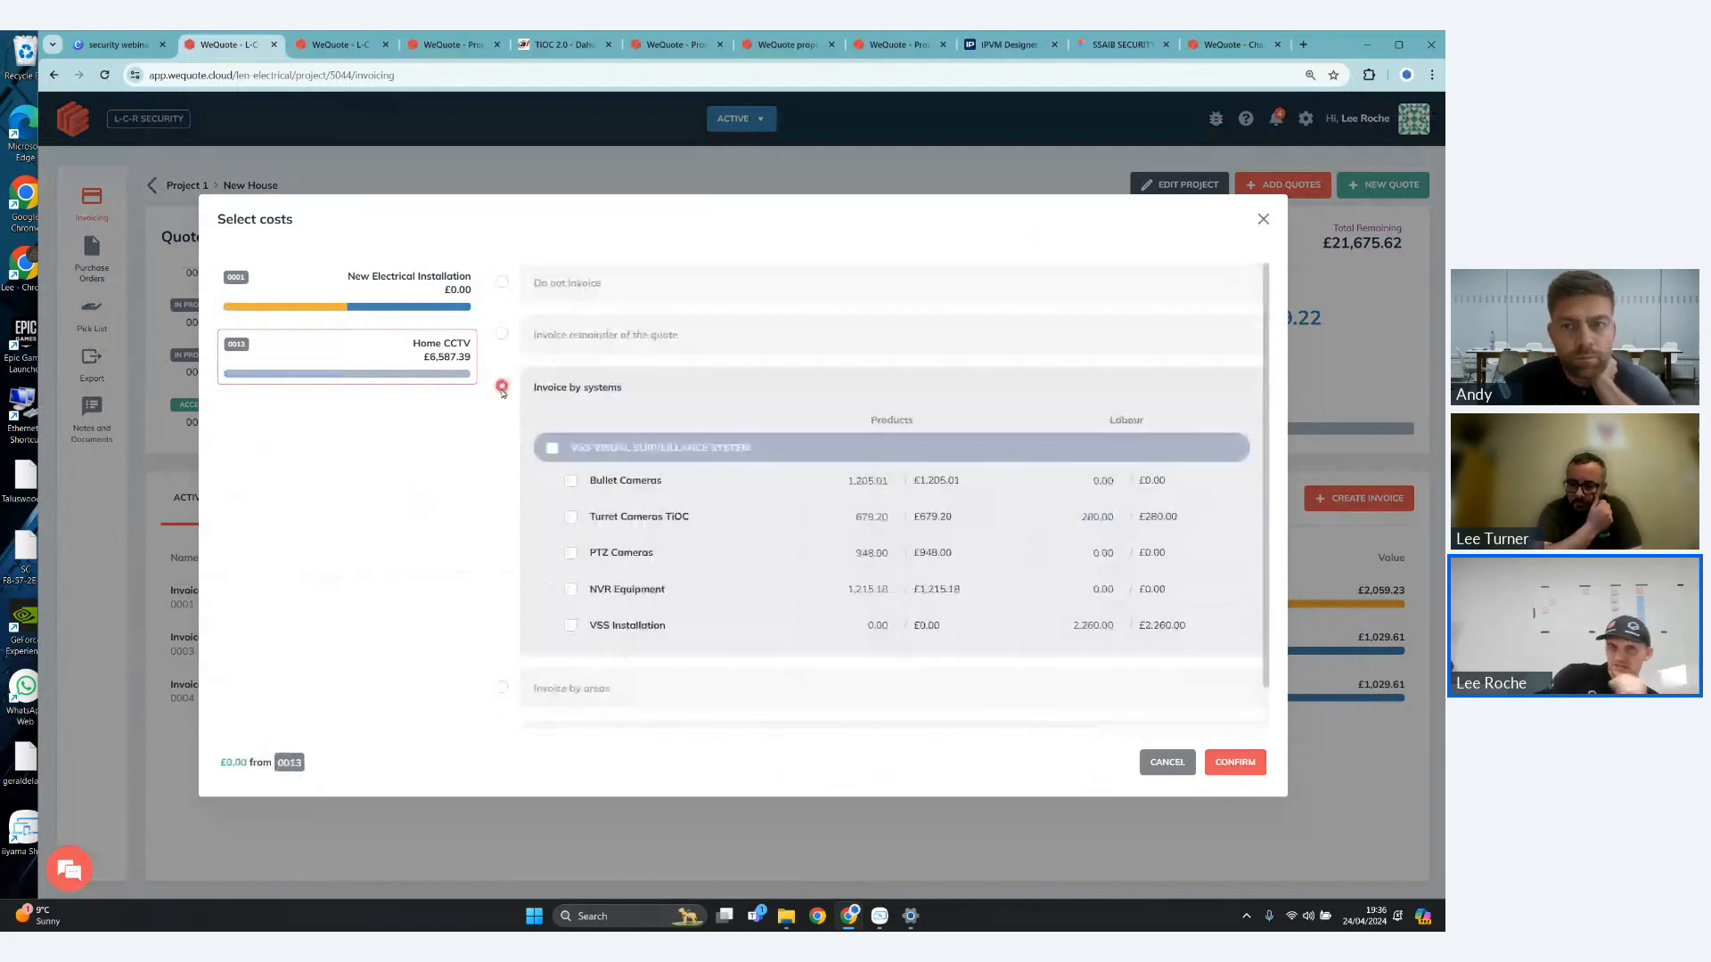
- Create the invoice from the remainder of the Home CCTV quote, keeping products at 100% and clearing the labour percentage
{"action": "left_click", "coordinate": [501, 333]}
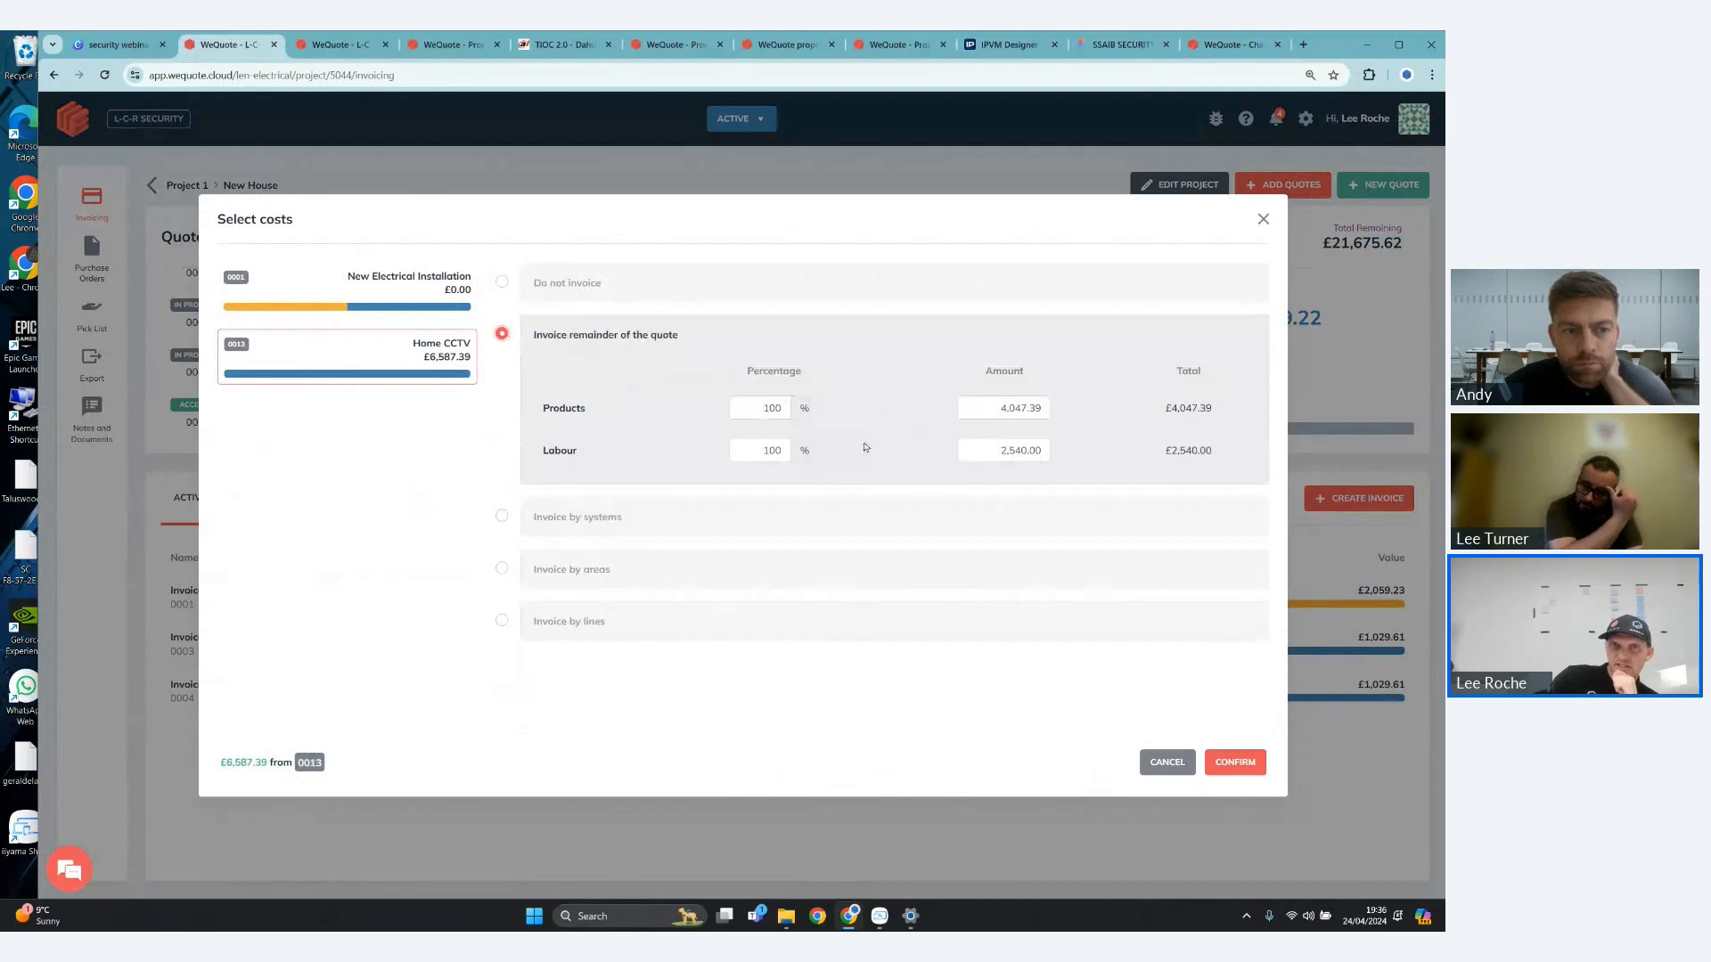
{"action": "left_click_drag", "start_coordinate": [755, 452], "coordinate": [867, 461]}
{"action": "key", "text": "BackSpace"}
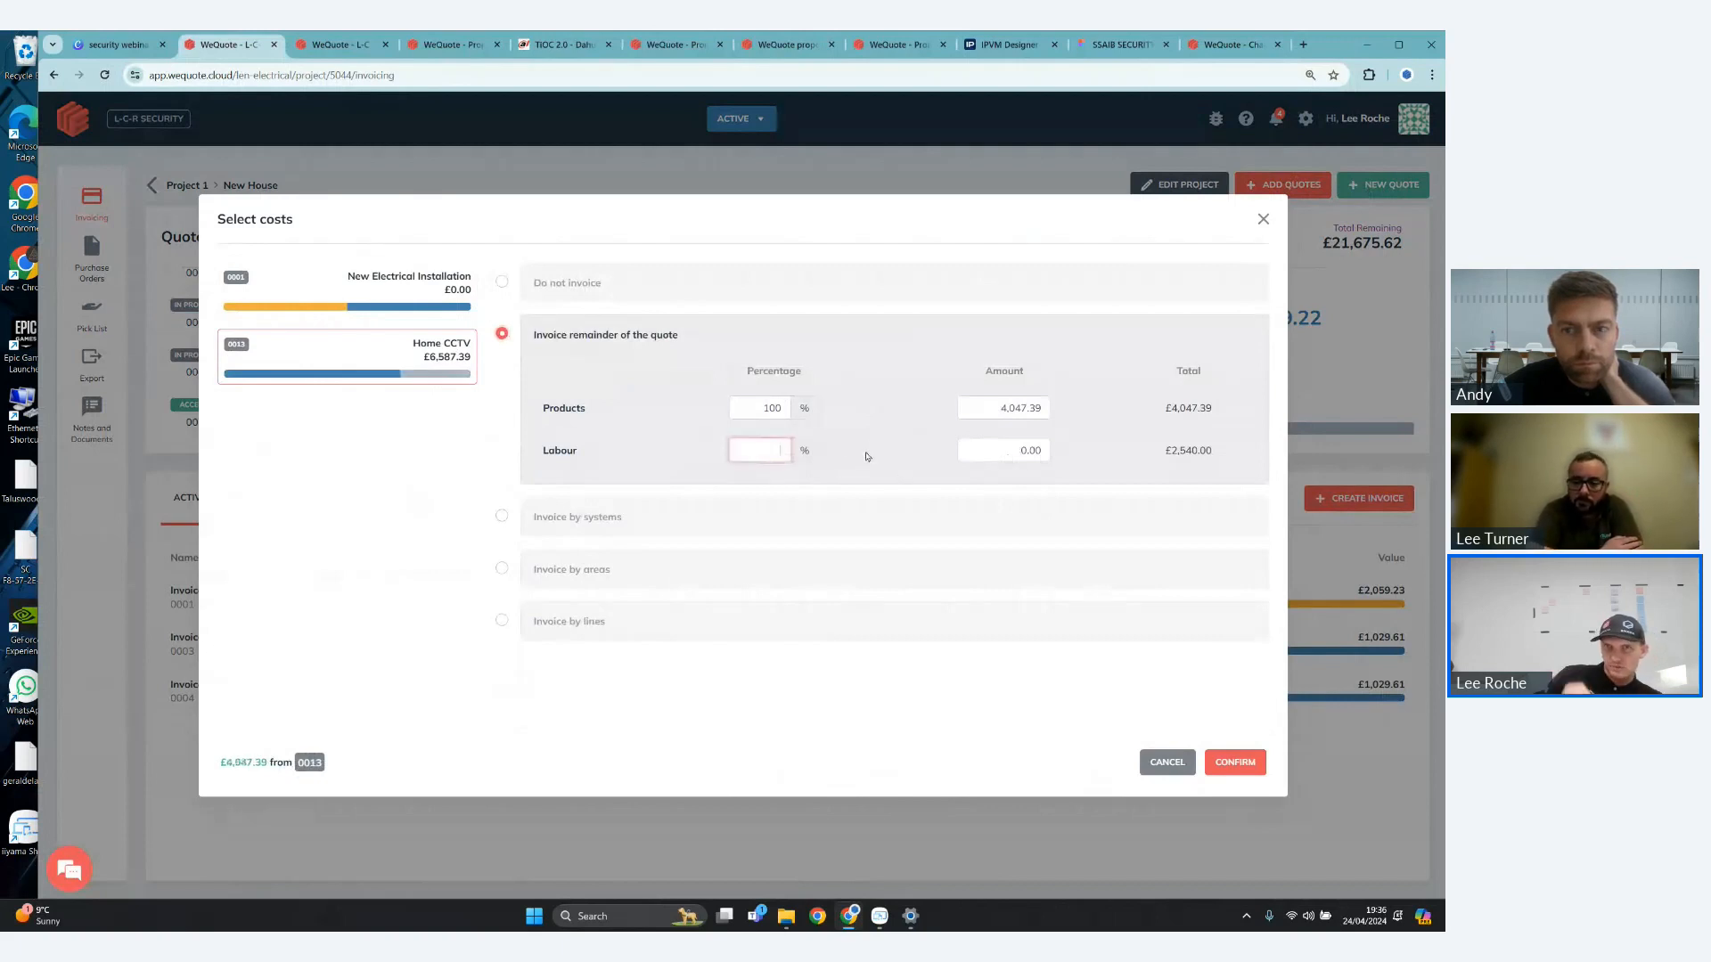
{"action": "left_click", "coordinate": [1234, 762]}
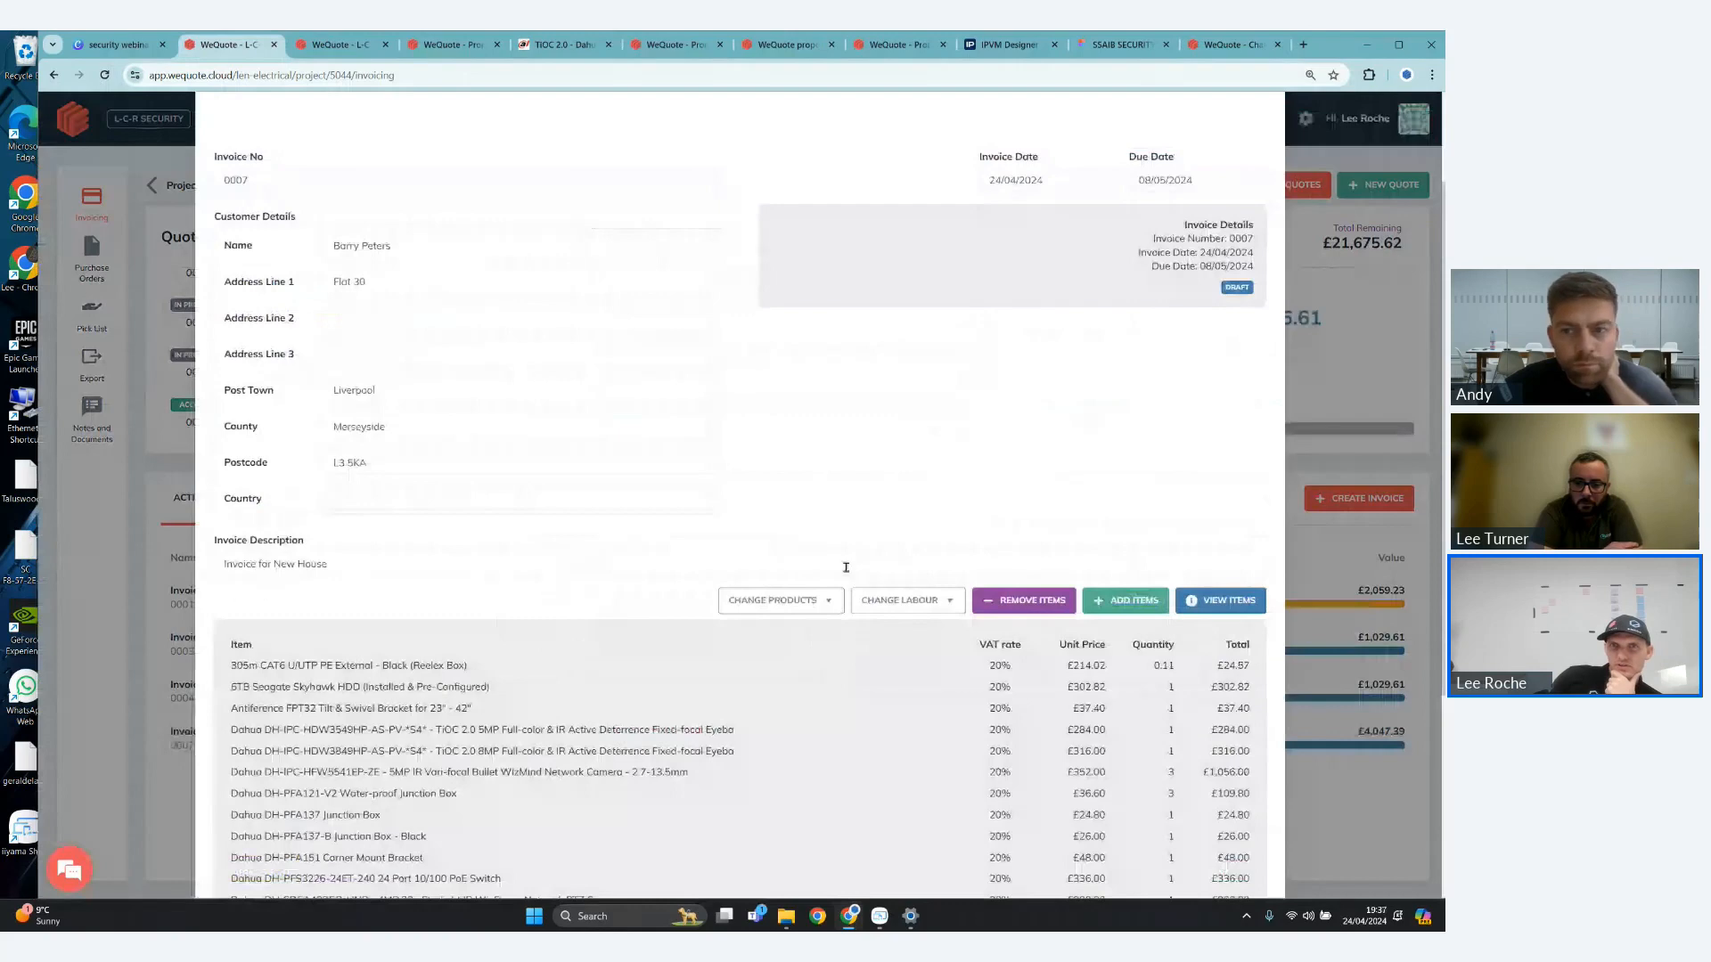
- Condense the draft invoice's itemised products into a single line for the Home CCTV quote
{"action": "left_click", "coordinate": [780, 600]}
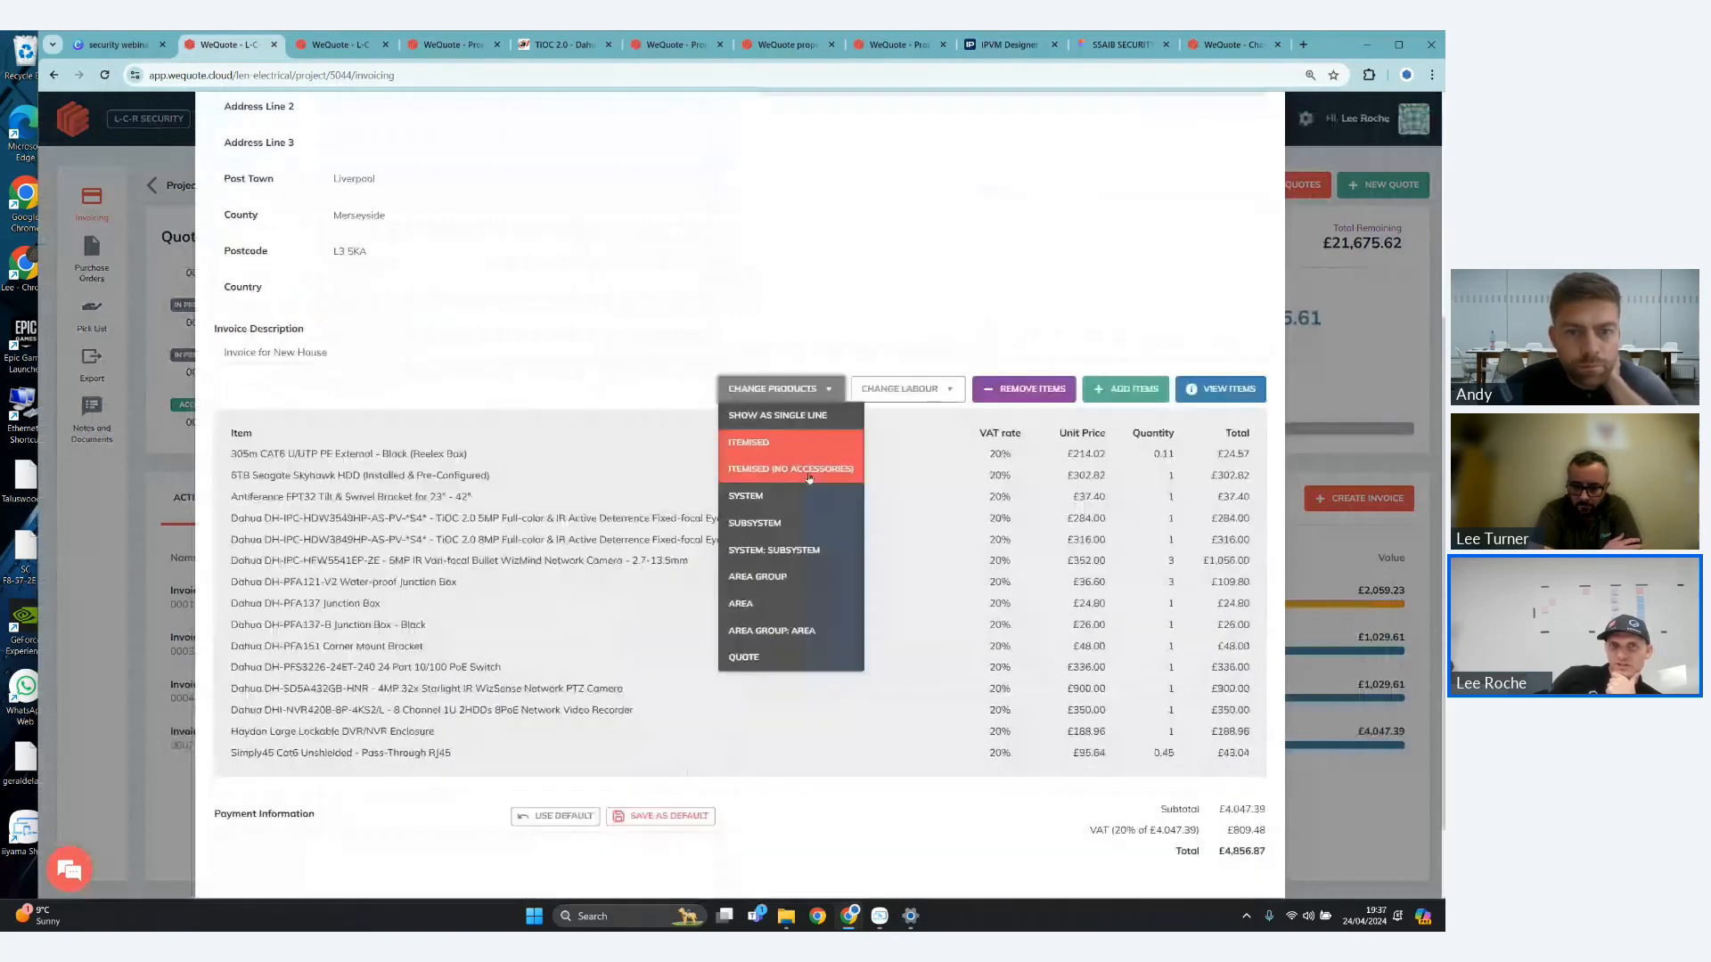
{"action": "left_click", "coordinate": [809, 478]}
{"action": "left_click", "coordinate": [793, 452]}
{"action": "left_click", "coordinate": [804, 564]}
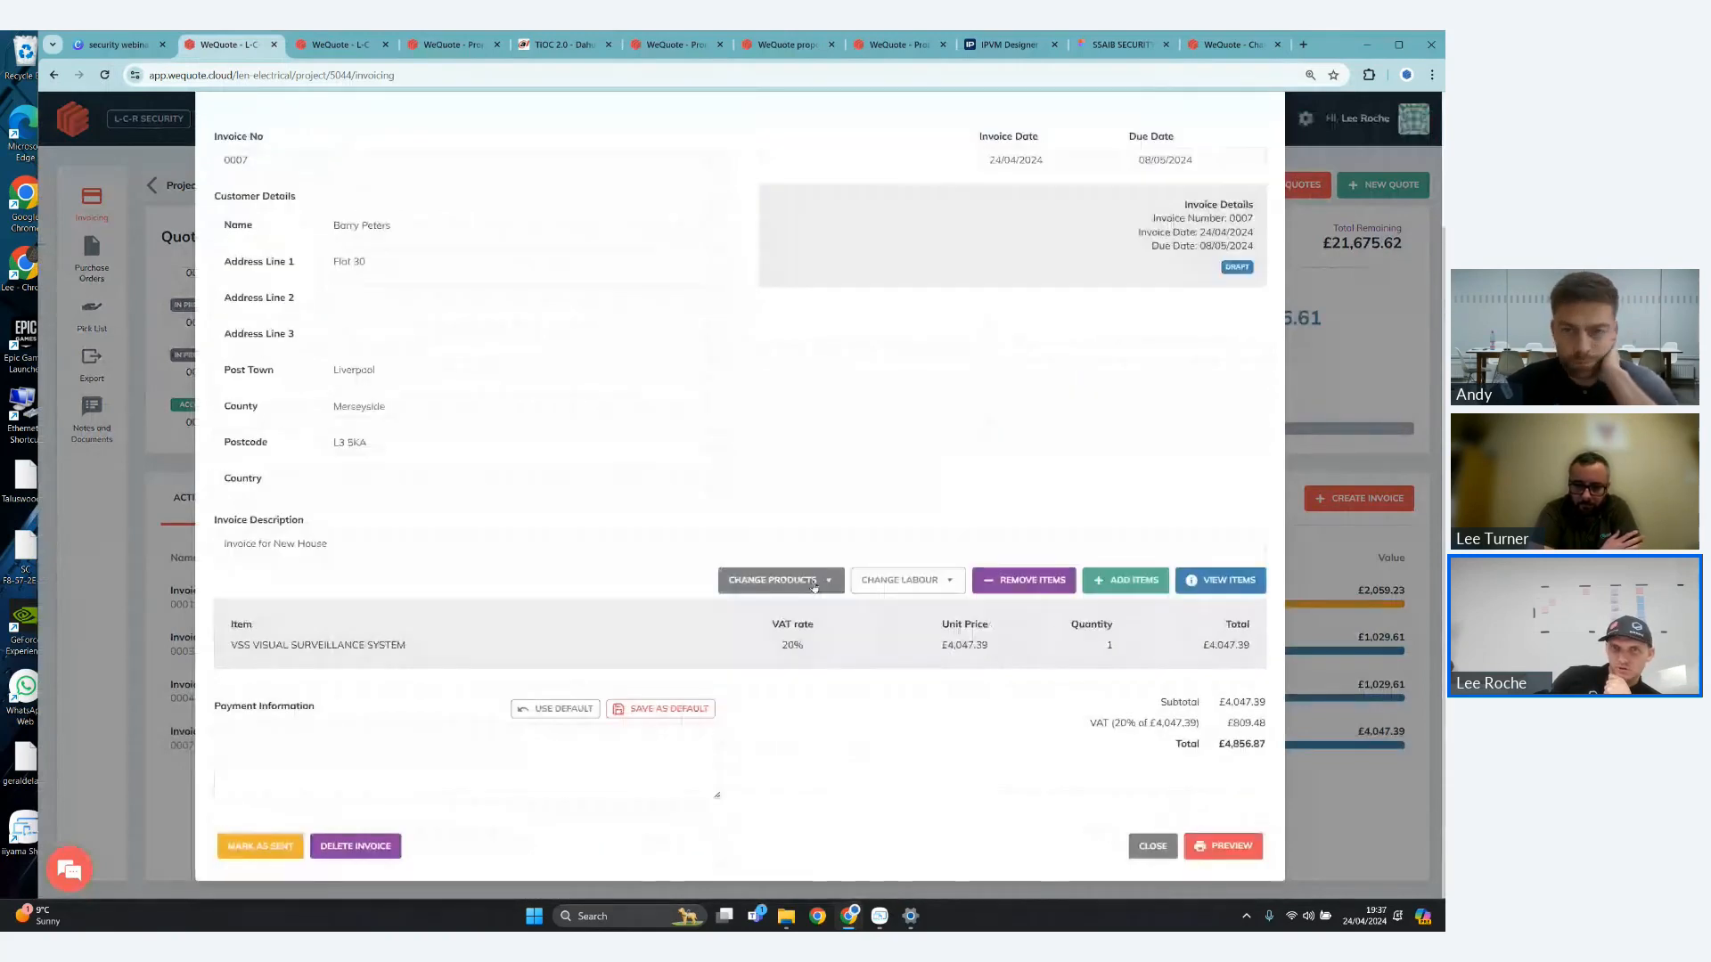
- Try to replace the description of the invoice's Home CCTV products line with placeholder text
{"action": "left_click", "coordinate": [893, 579]}
{"action": "left_click", "coordinate": [415, 644]}
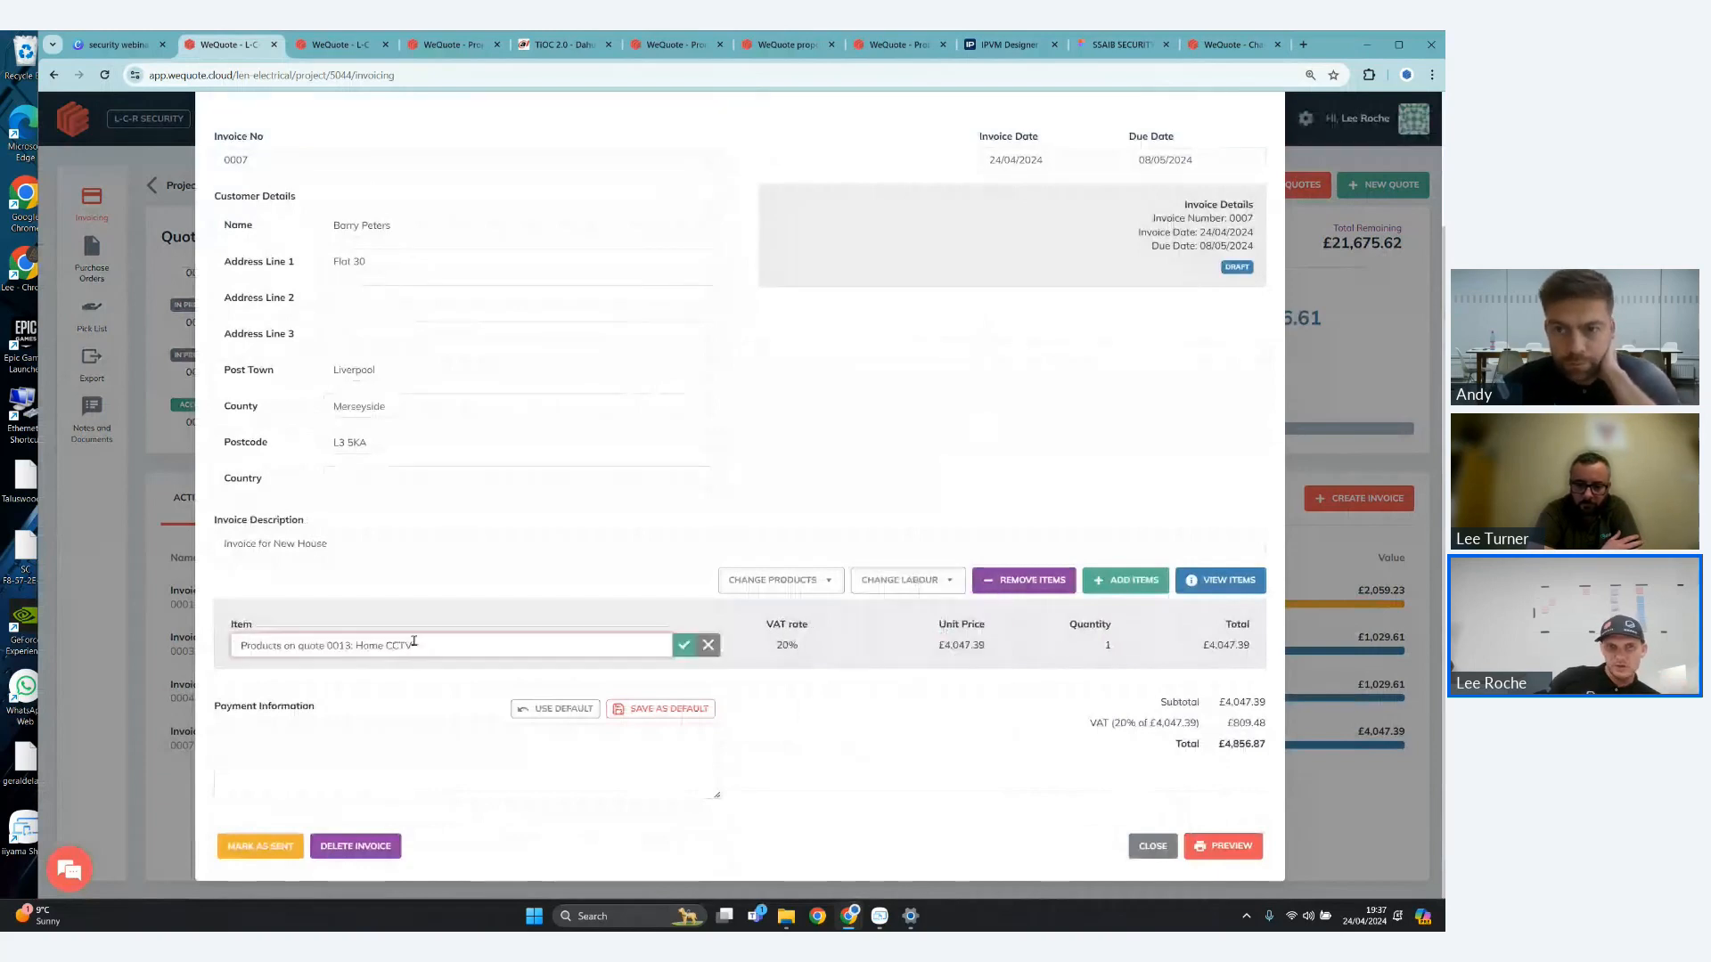
{"action": "key", "text": "BackSpace"}
{"action": "key", "text": "BackSpace"}
{"action": "key", "text": "BackSpace"}
{"action": "key", "text": "BackSpace"}
{"action": "key", "text": "BackSpace"}
{"action": "key", "text": "BackSpace"}
{"action": "key", "text": "BackSpace"}
{"action": "key", "text": "BackSpace"}
{"action": "key", "text": "BackSpace"}
{"action": "key", "text": "BackSpace"}
{"action": "key", "text": "BackSpace"}
{"action": "key", "text": "BackSpace"}
{"action": "key", "text": "BackSpace"}
{"action": "key", "text": "BackSpace"}
{"action": "key", "text": "BackSpace"}
{"action": "key", "text": "BackSpace"}
{"action": "key", "text": "BackSpace"}
{"action": "key", "text": "BackSpace"}
{"action": "key", "text": "BackSpace"}
{"action": "key", "text": "BackSpace"}
{"action": "type", "text": "ksjdjhchskjdhskdujufgh"}
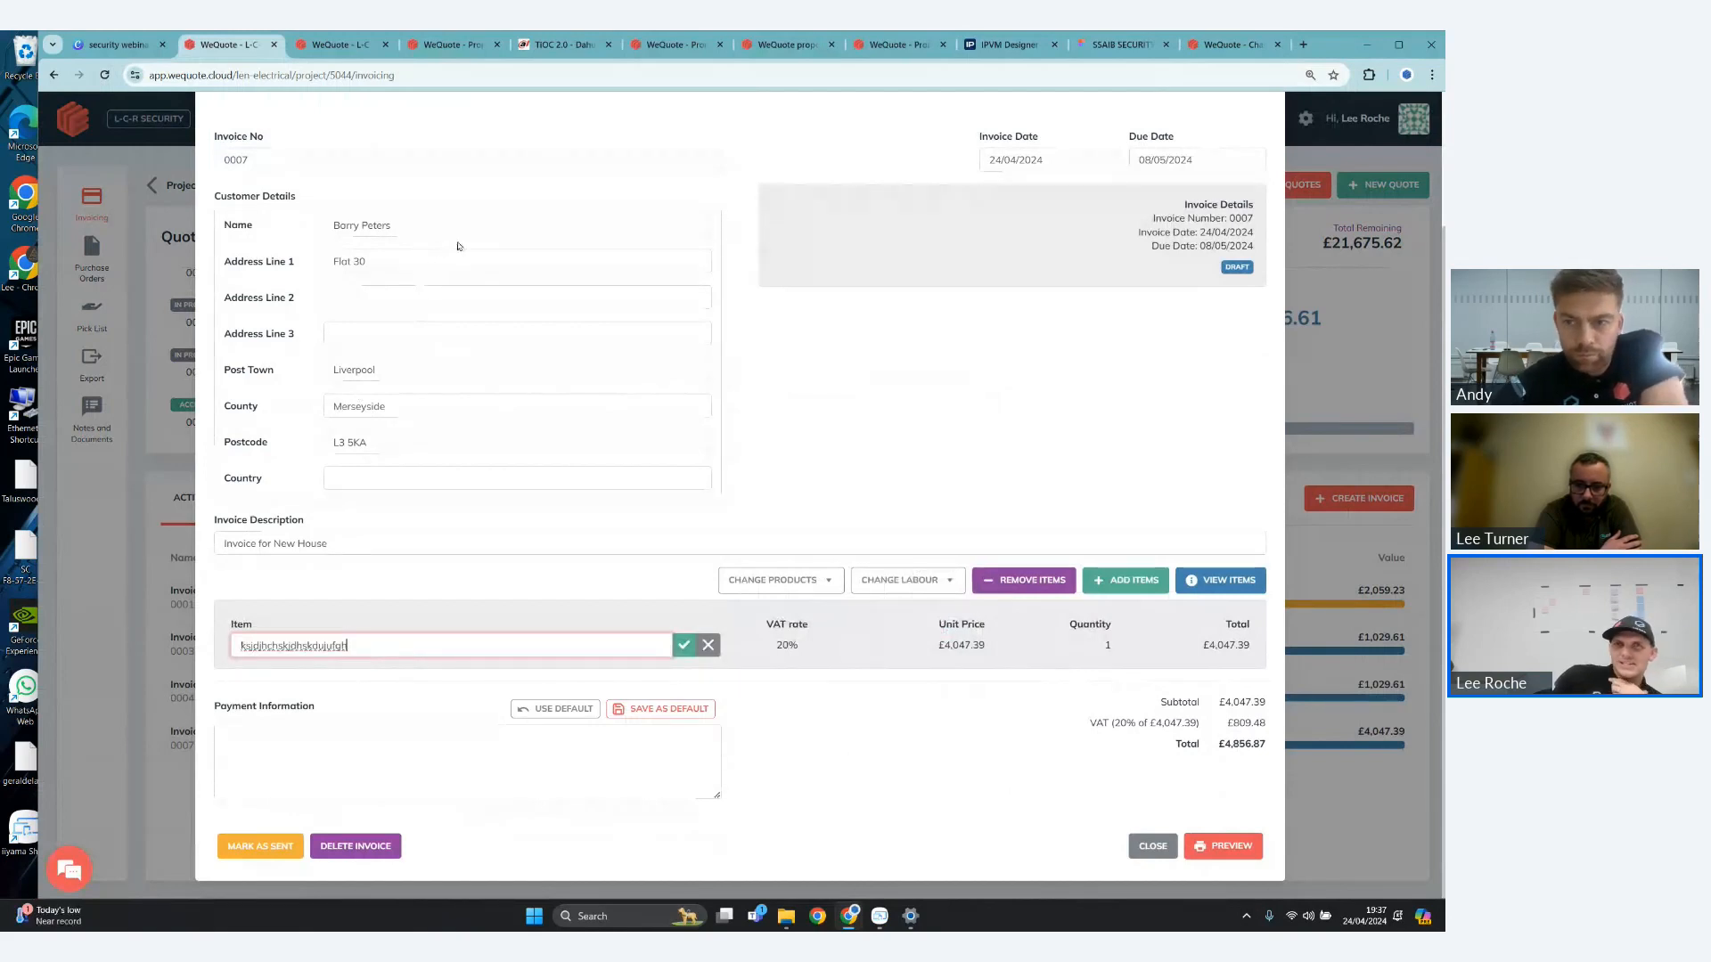
{"action": "left_click", "coordinate": [415, 222]}
{"action": "key", "text": "Tab"}
- Review the individual products covered by the draft invoice's Home CCTV line, including their invoiced percentages, and close the invoice
{"action": "left_click", "coordinate": [1226, 587]}
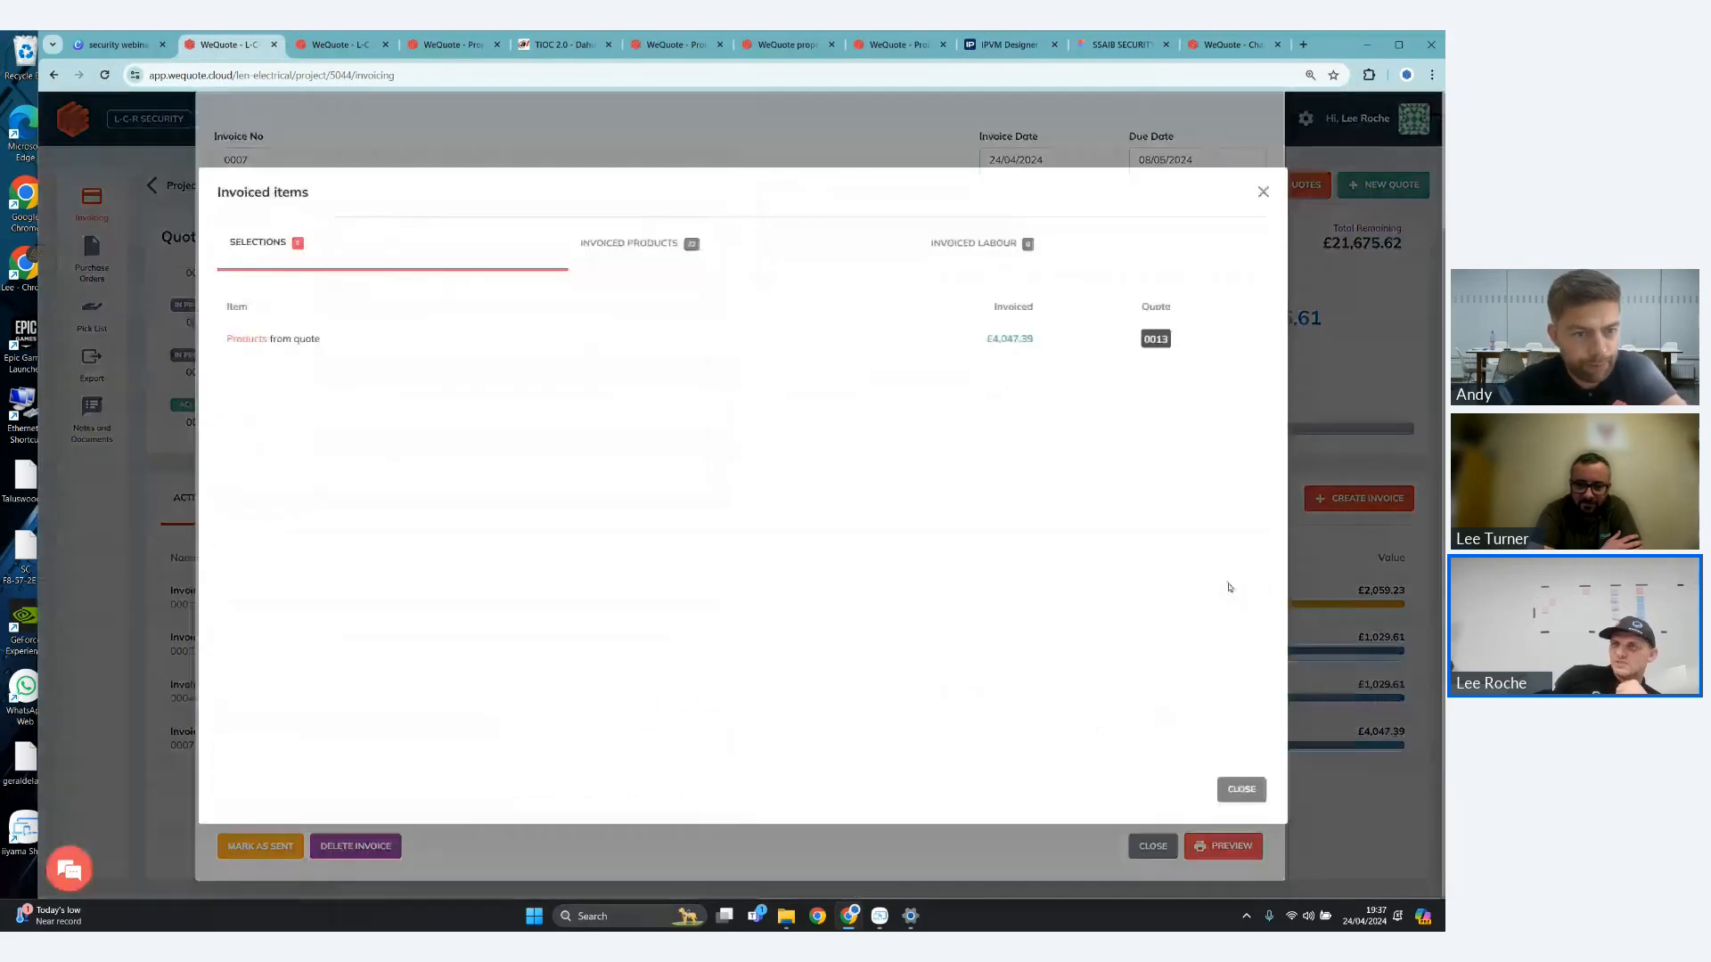
{"action": "left_click", "coordinate": [755, 259]}
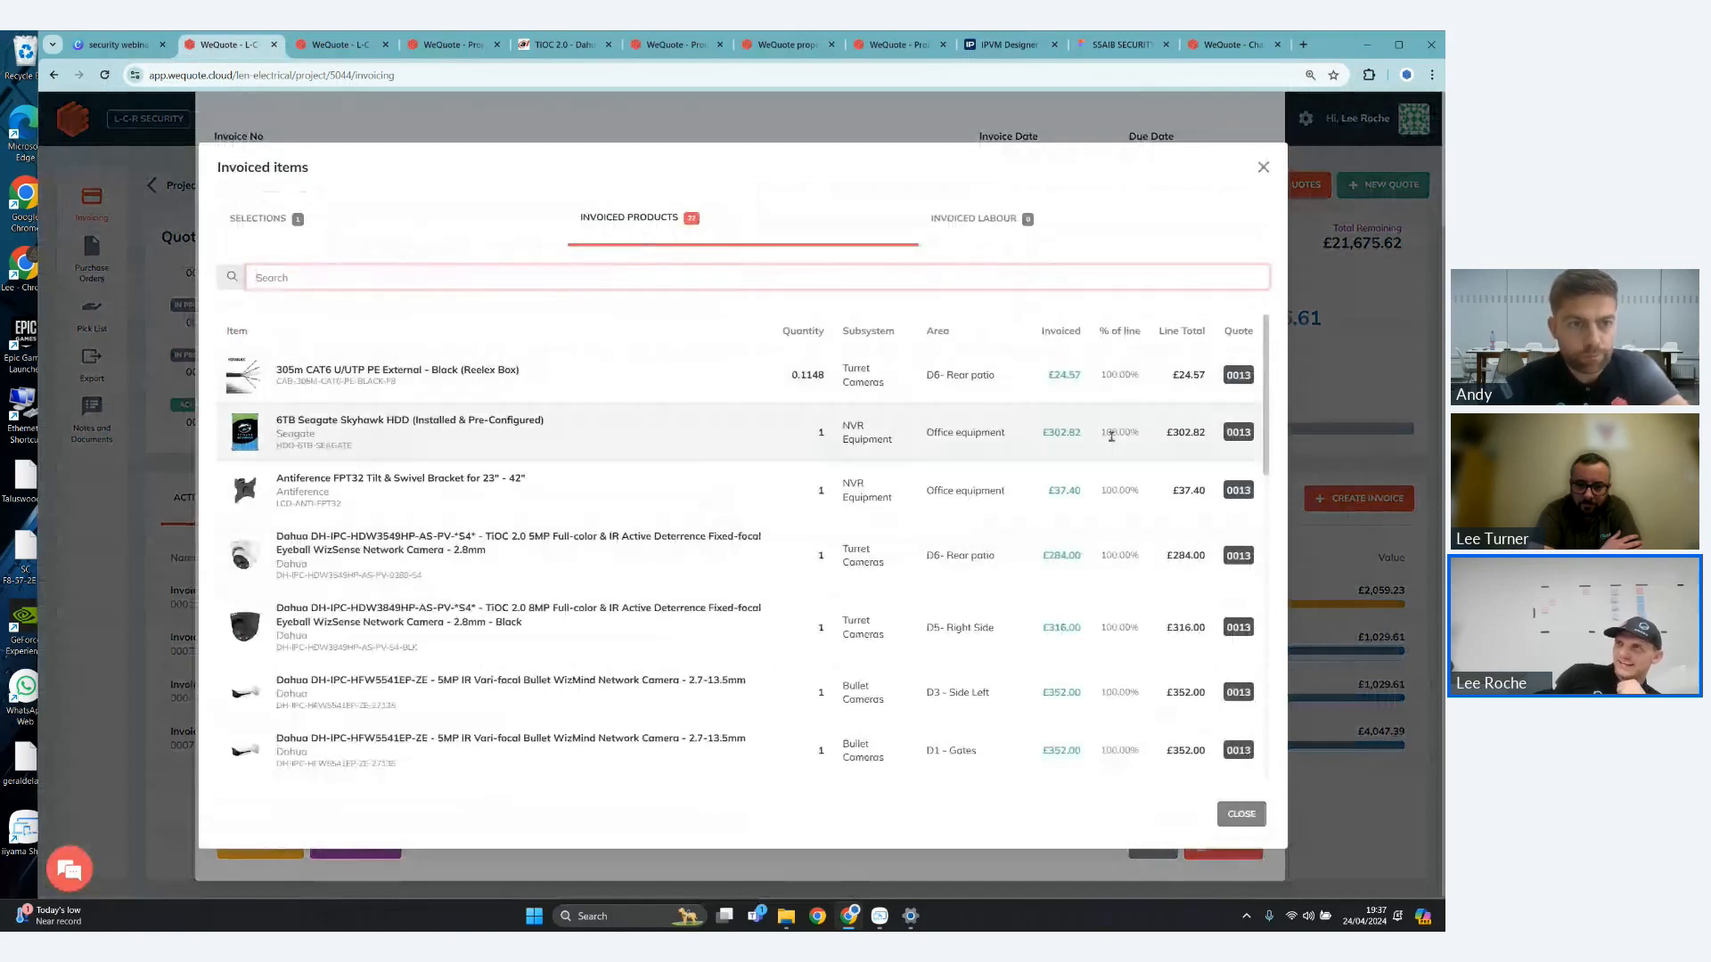
{"action": "scroll", "coordinate": [998, 717], "scroll_direction": "down", "scroll_amount": 10}
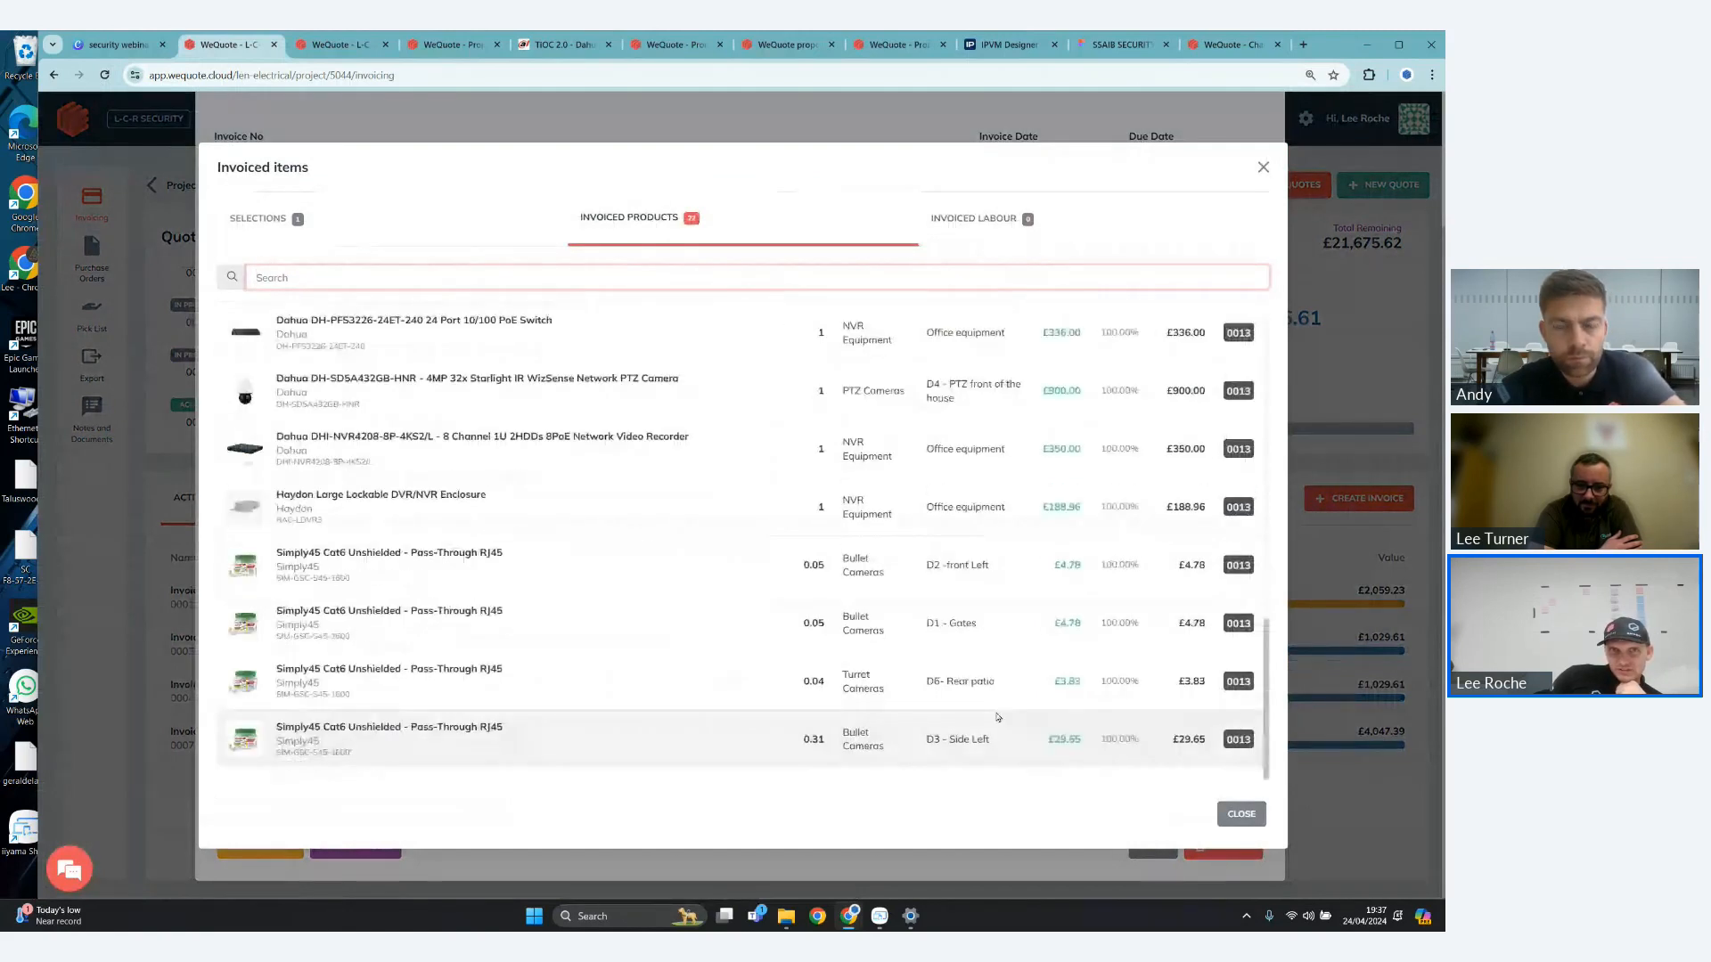
{"action": "scroll", "coordinate": [998, 717], "scroll_direction": "up", "scroll_amount": 10}
{"action": "left_click", "coordinate": [1242, 814]}
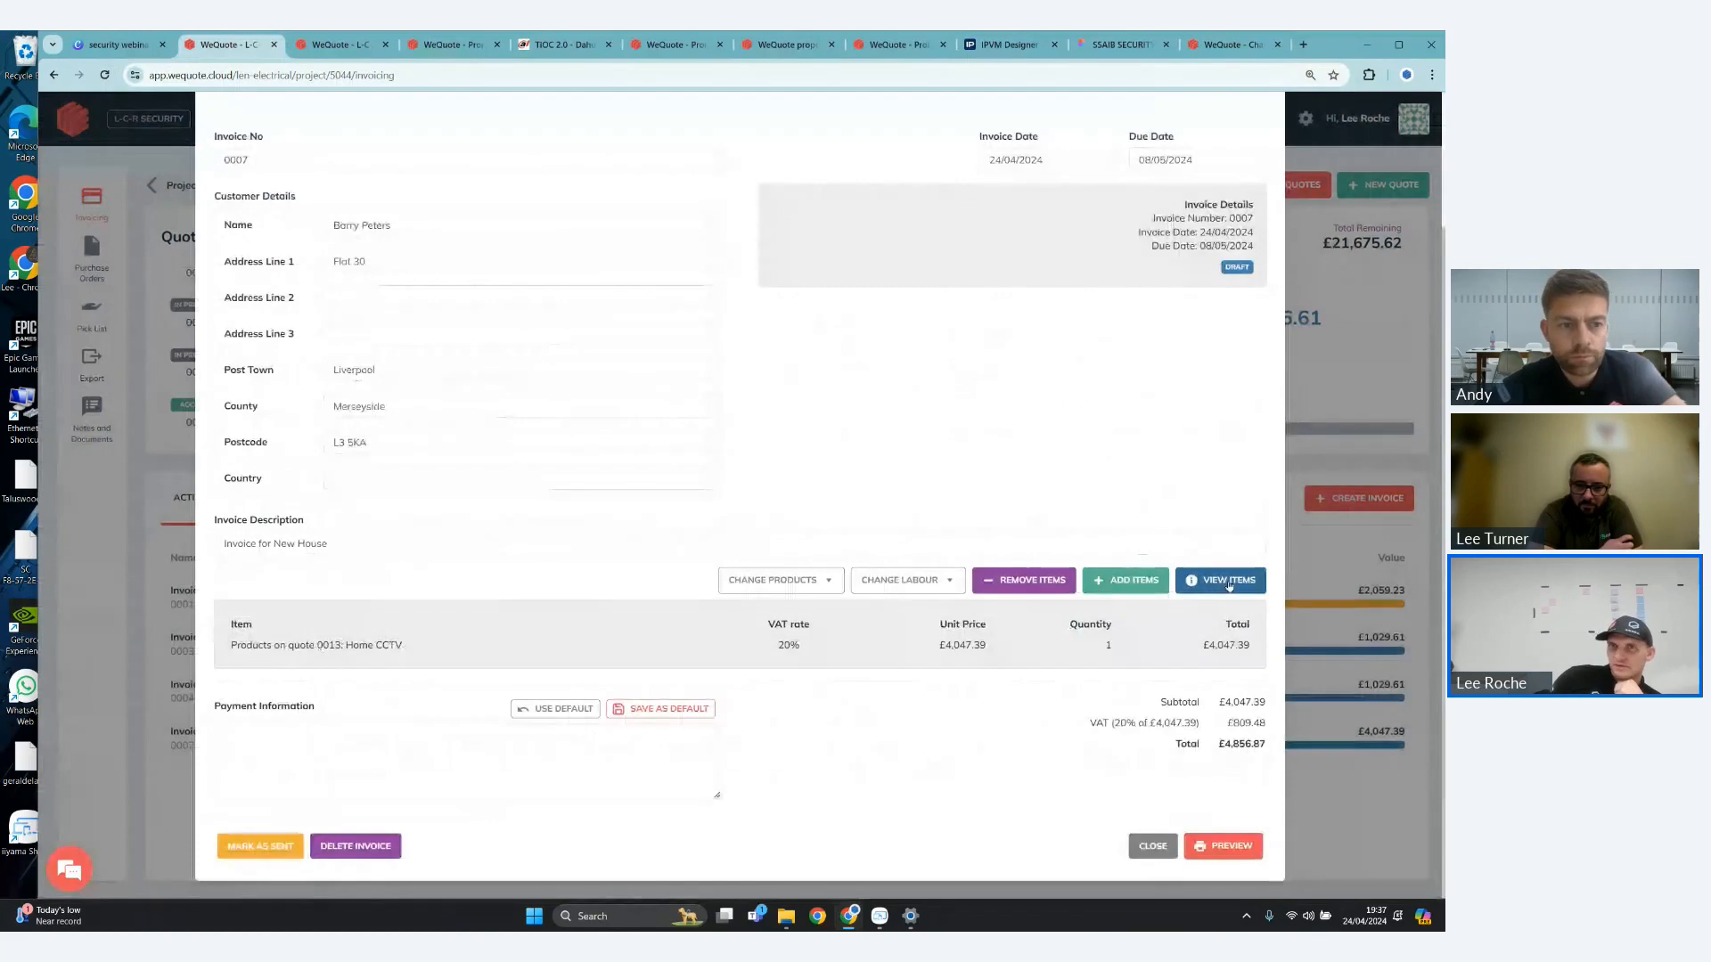
{"action": "left_click", "coordinate": [1162, 848]}
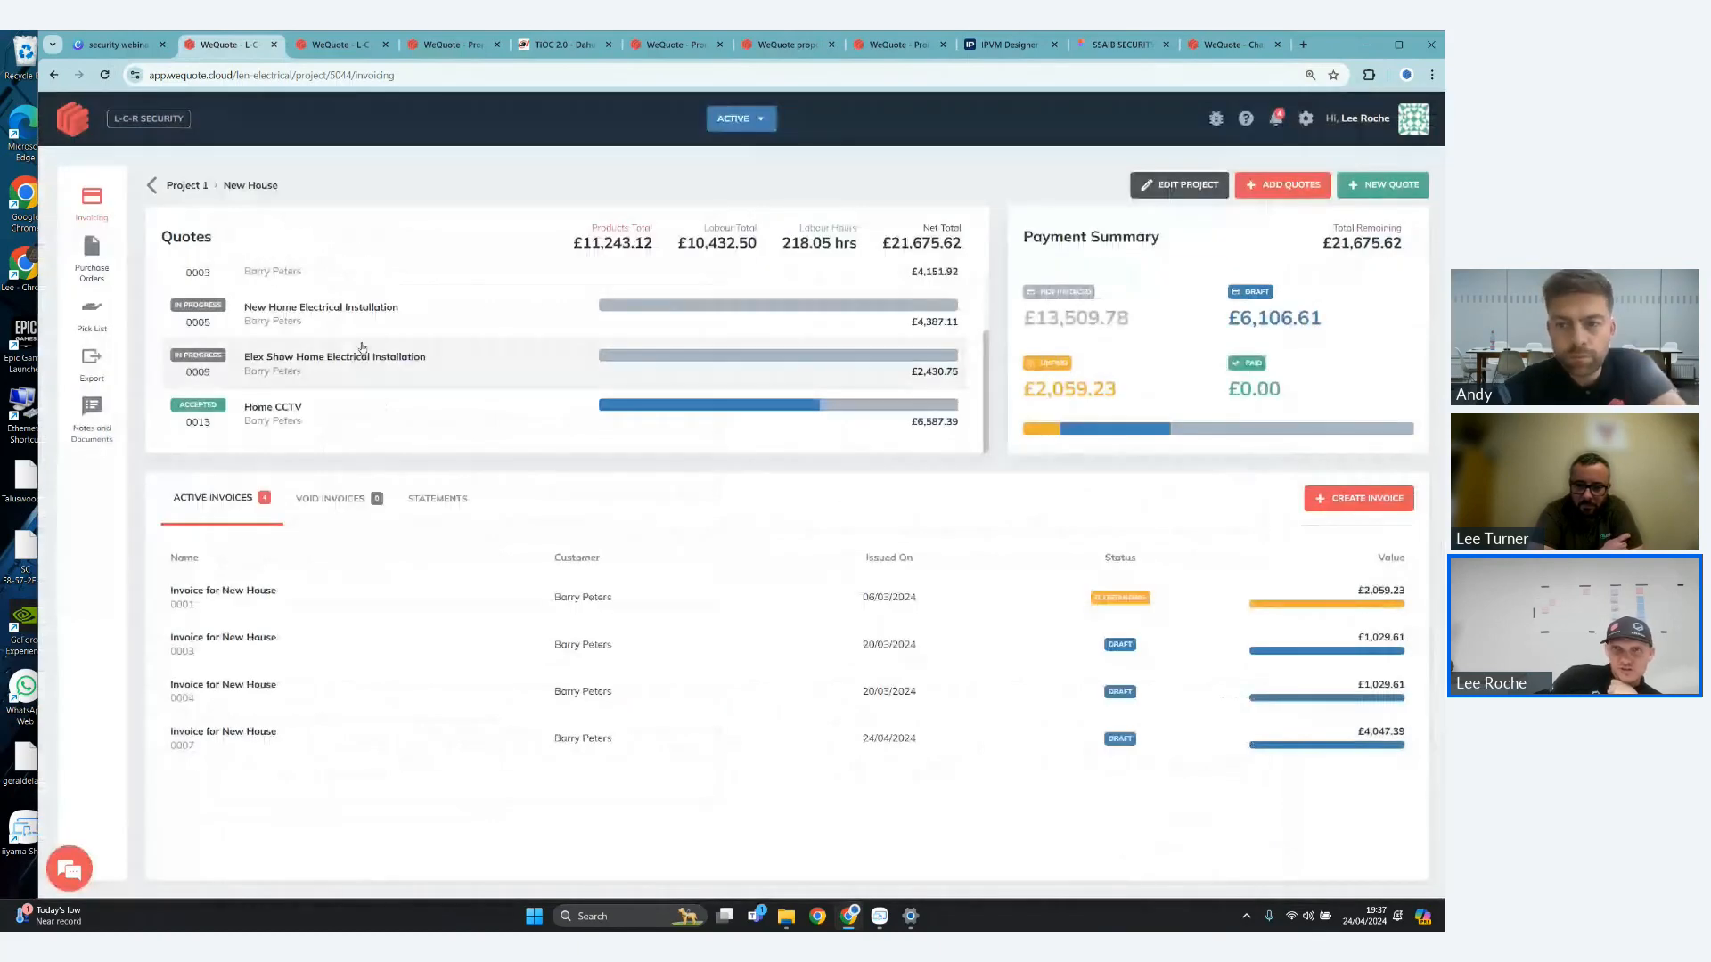
- Create purchase orders for the New House project from all products on the Home CCTV quote
{"action": "left_click", "coordinate": [92, 254]}
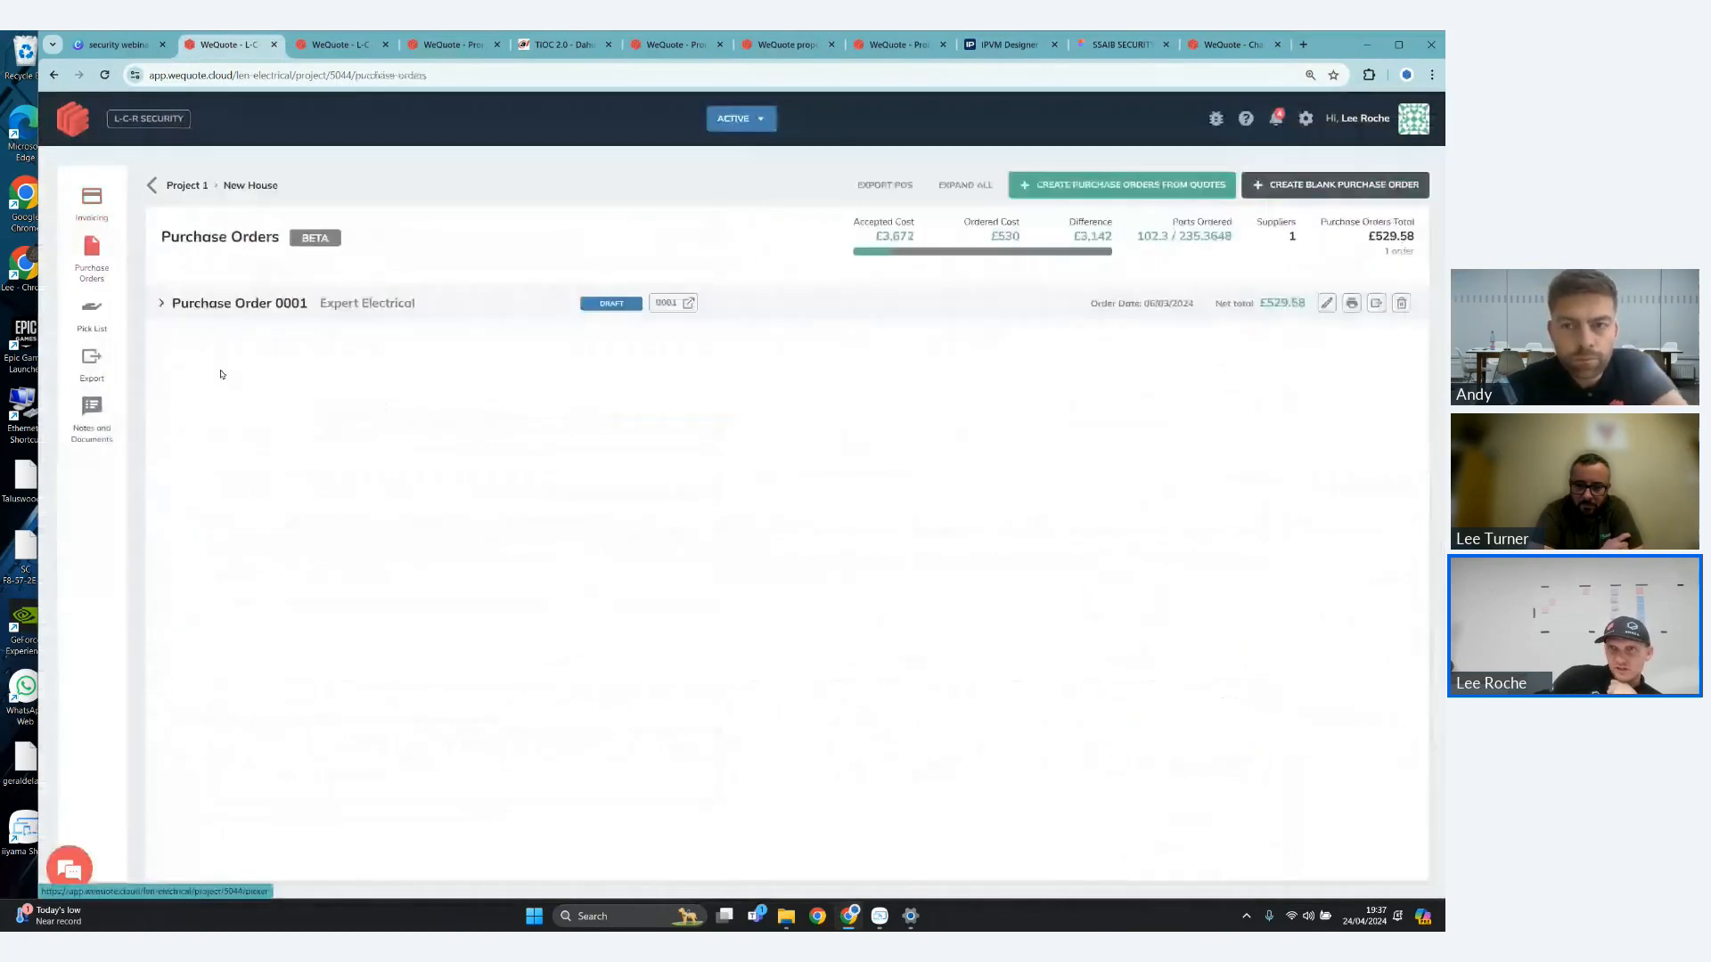
{"action": "left_click", "coordinate": [1095, 185]}
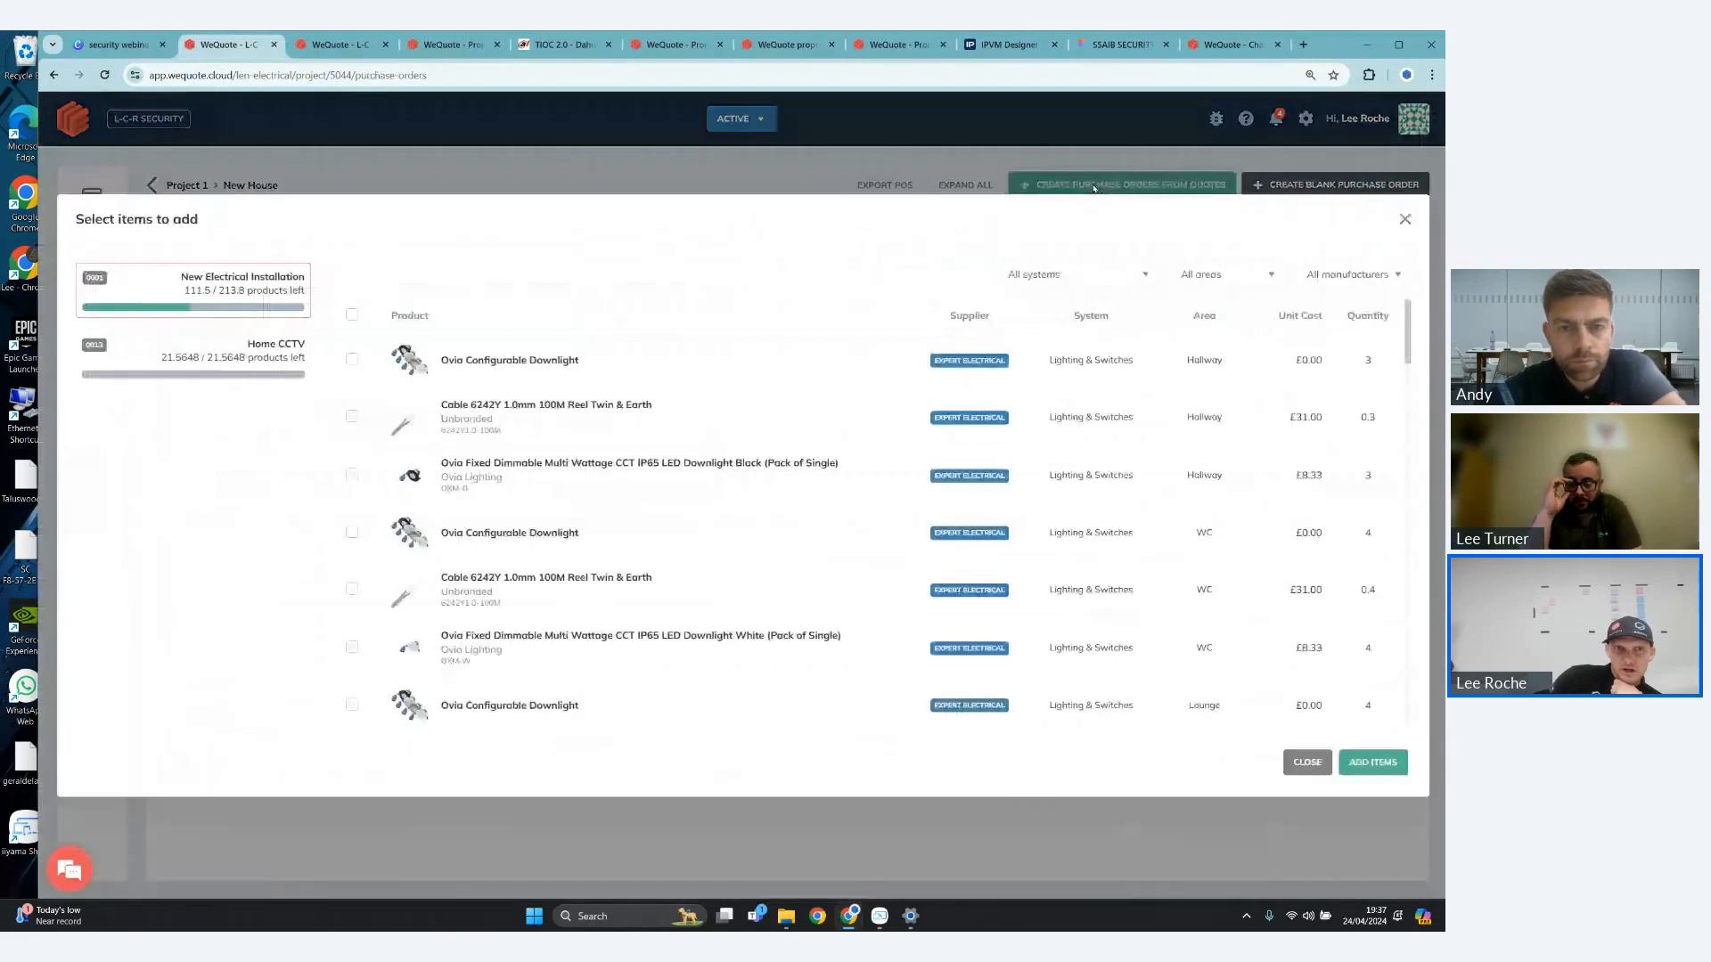
{"action": "left_click", "coordinate": [237, 370]}
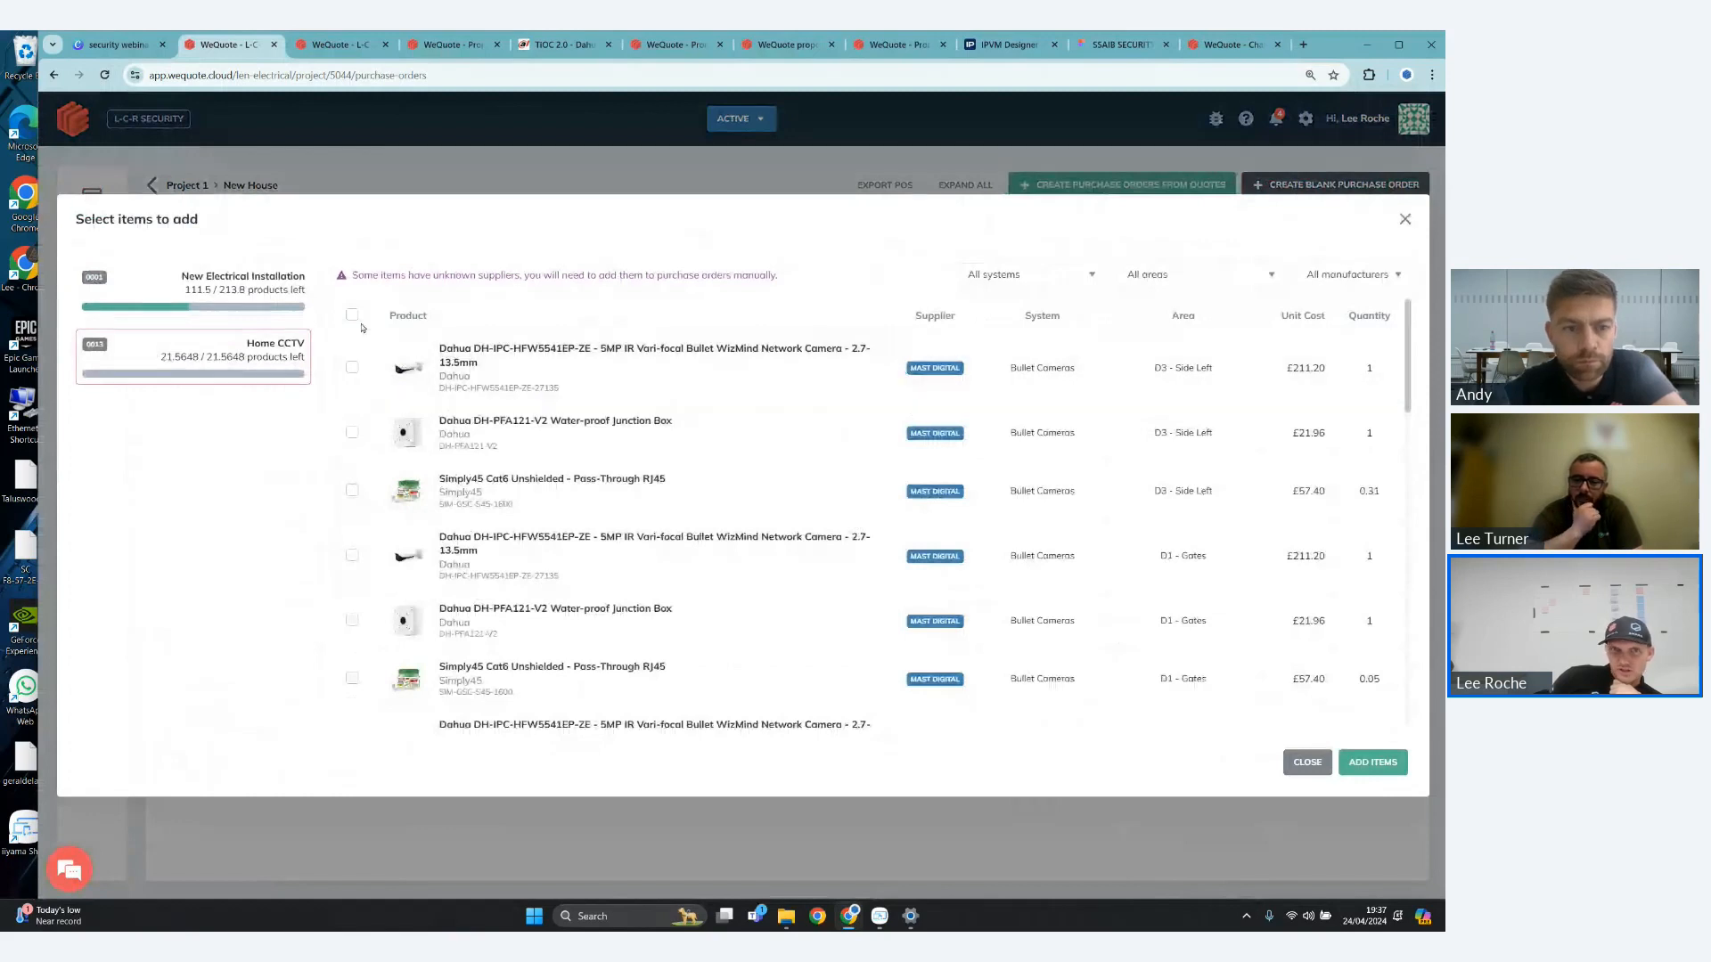
{"action": "scroll", "coordinate": [730, 520], "scroll_direction": "down", "scroll_amount": 10}
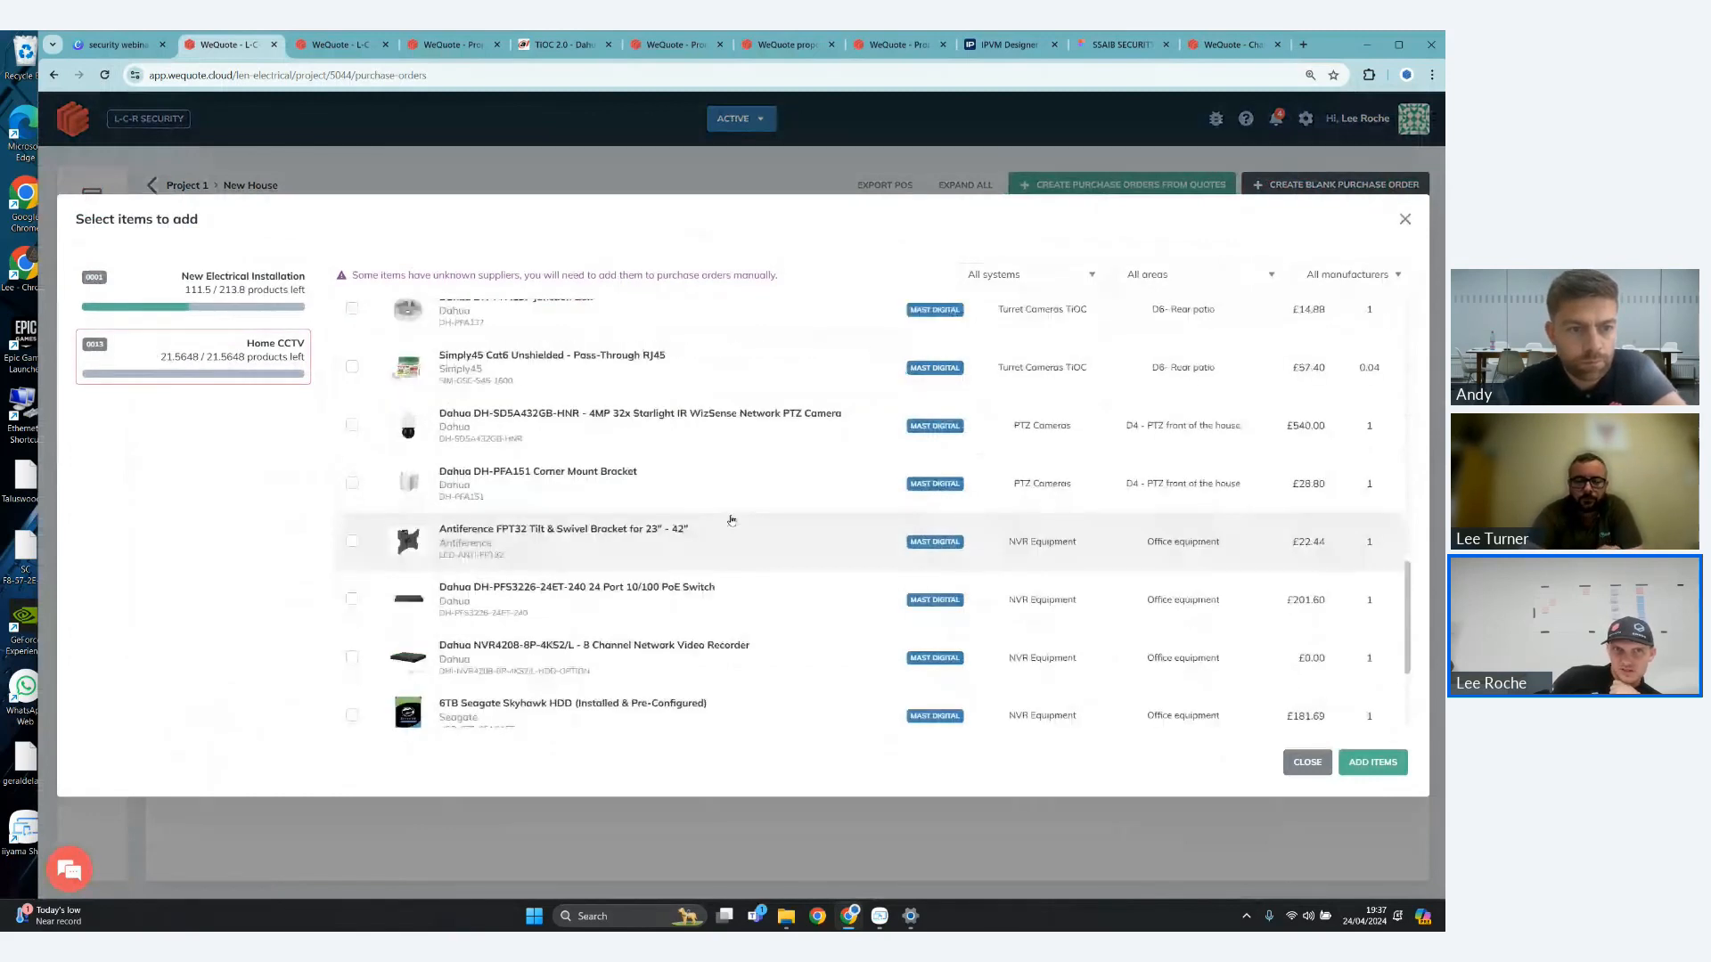
{"action": "scroll", "coordinate": [730, 520], "scroll_direction": "up", "scroll_amount": 10}
{"action": "left_click", "coordinate": [353, 315]}
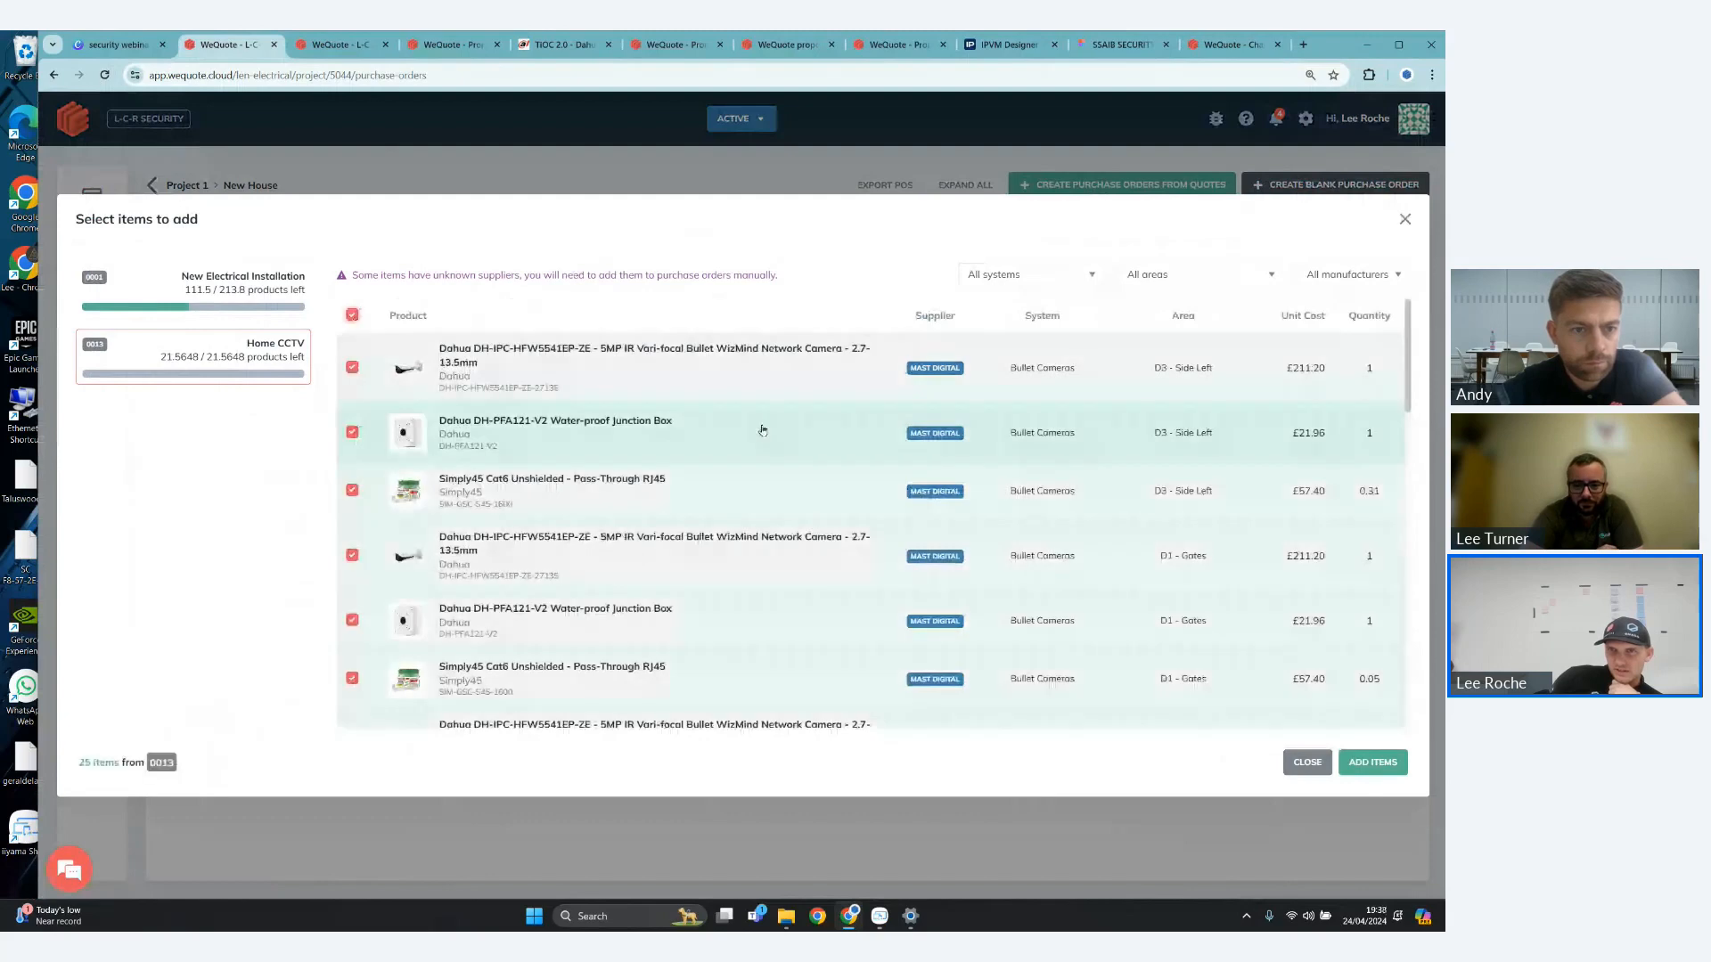
{"action": "left_click", "coordinate": [1370, 765]}
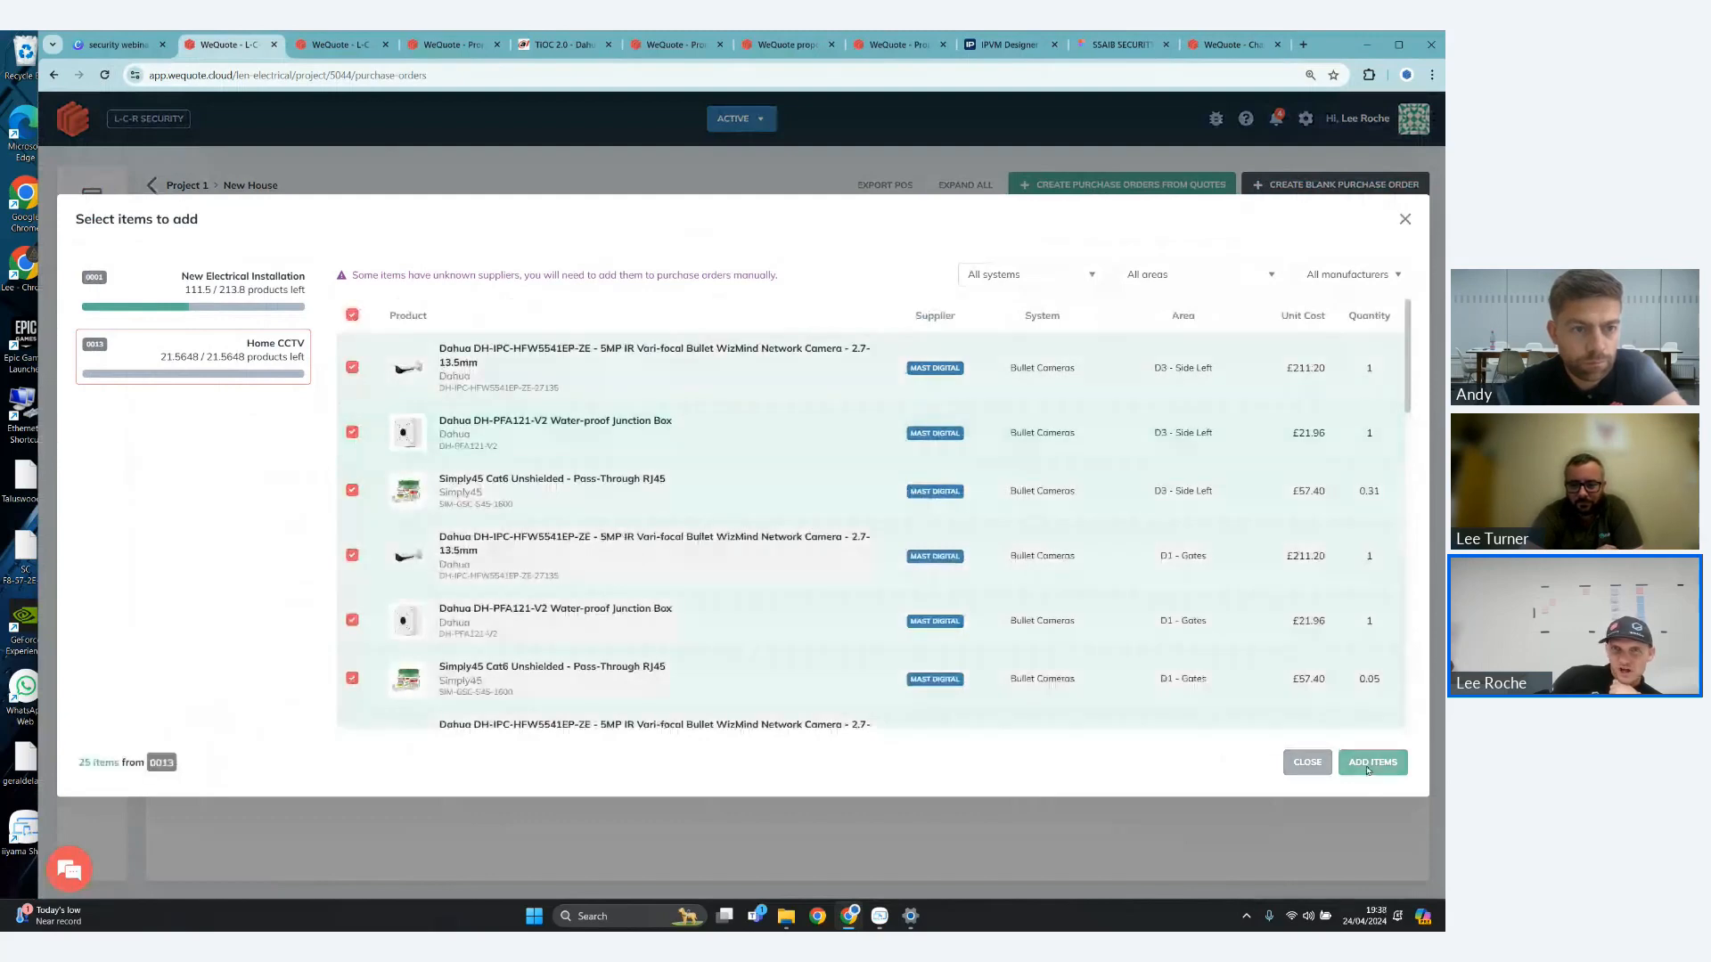
- Expand the Mast Digital purchase order and start sending it to the supplier as a PDF to a custom email address
{"action": "left_click", "coordinate": [179, 354]}
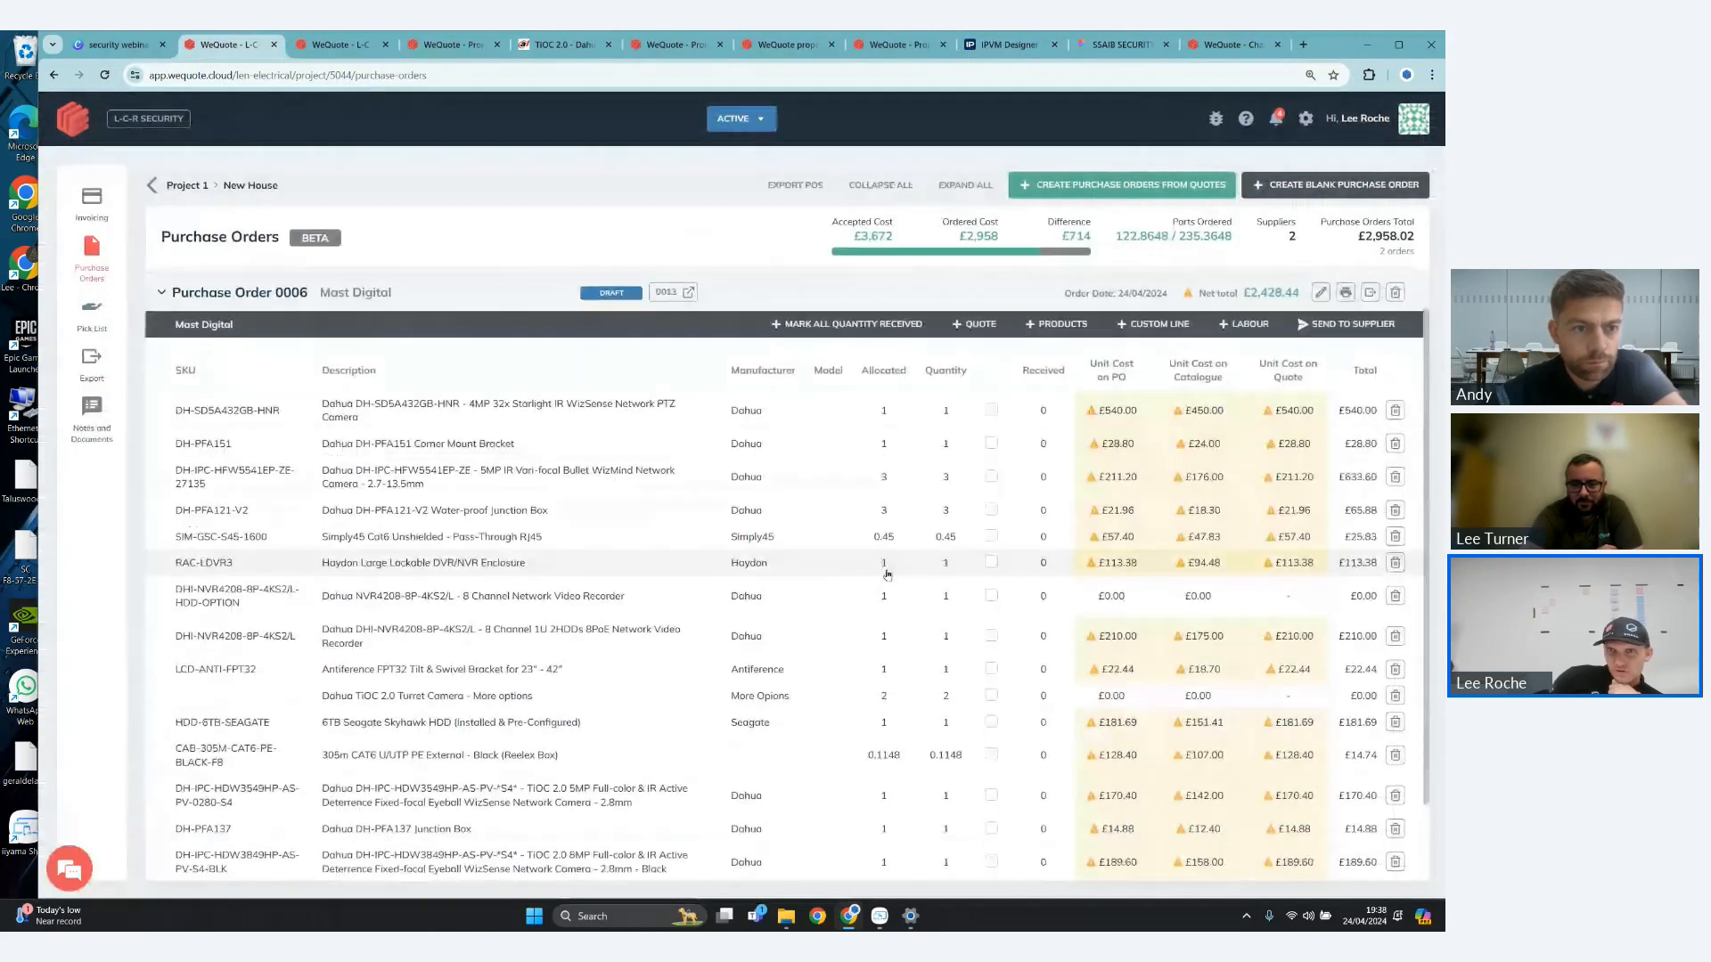
{"action": "scroll", "coordinate": [887, 574], "scroll_direction": "up", "scroll_amount": 1}
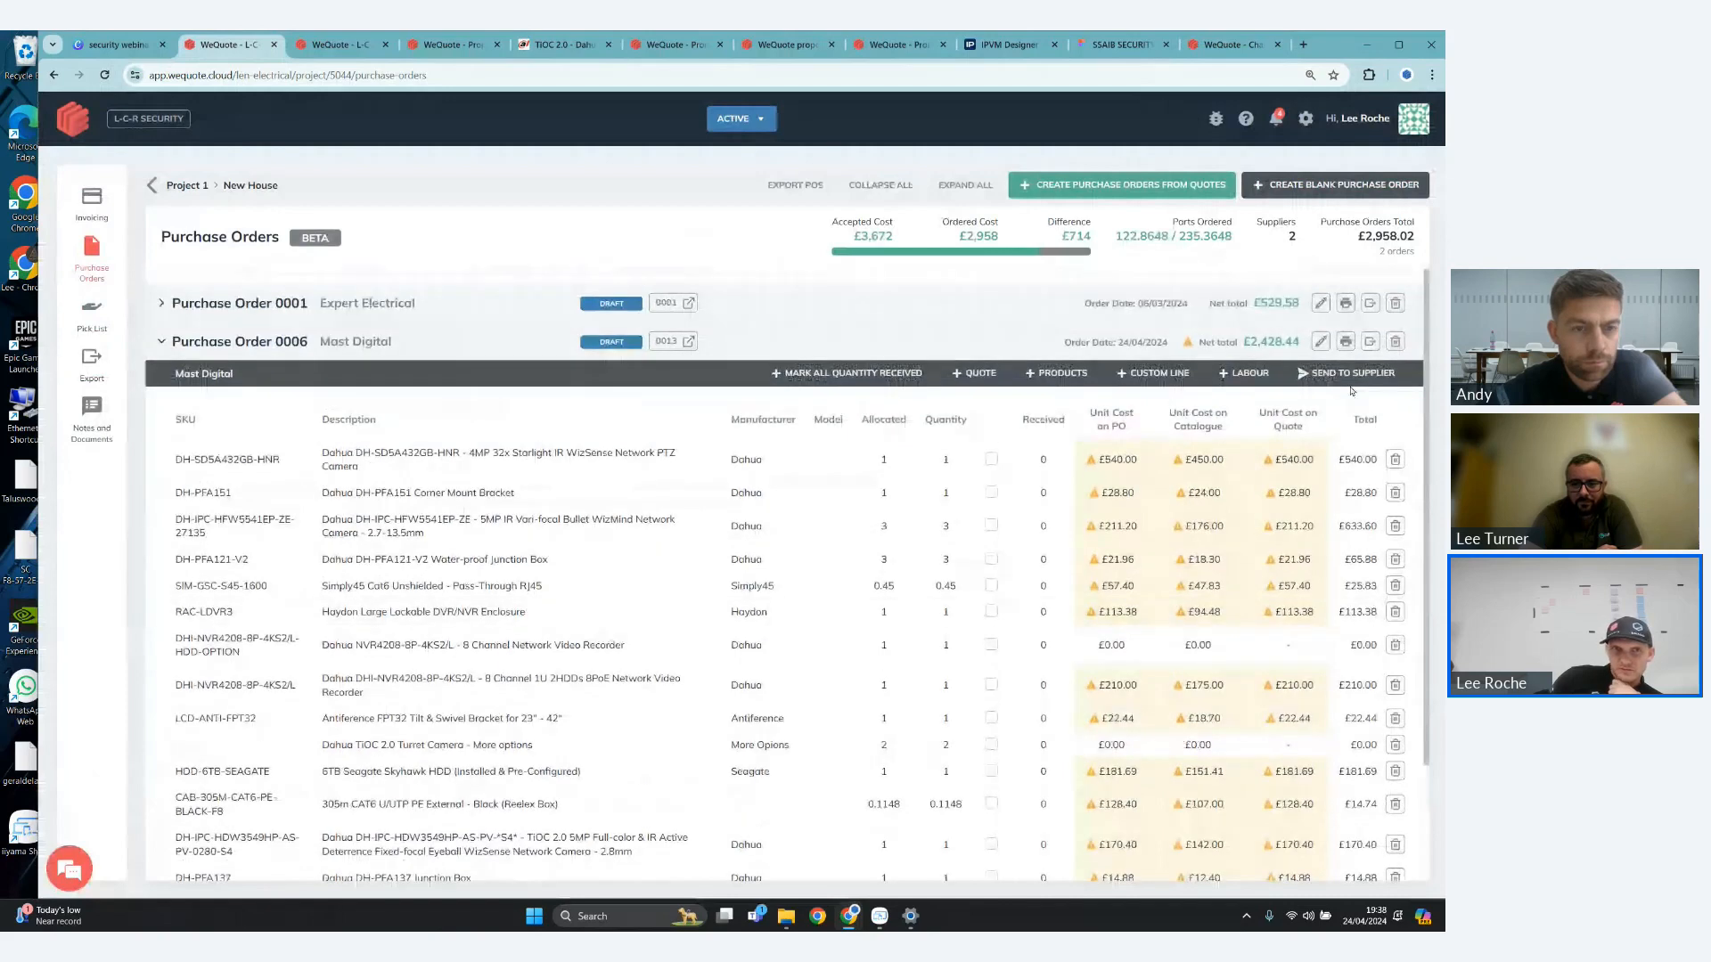
{"action": "left_click", "coordinate": [1347, 374]}
{"action": "left_click", "coordinate": [803, 547]}
{"action": "left_click", "coordinate": [663, 544]}
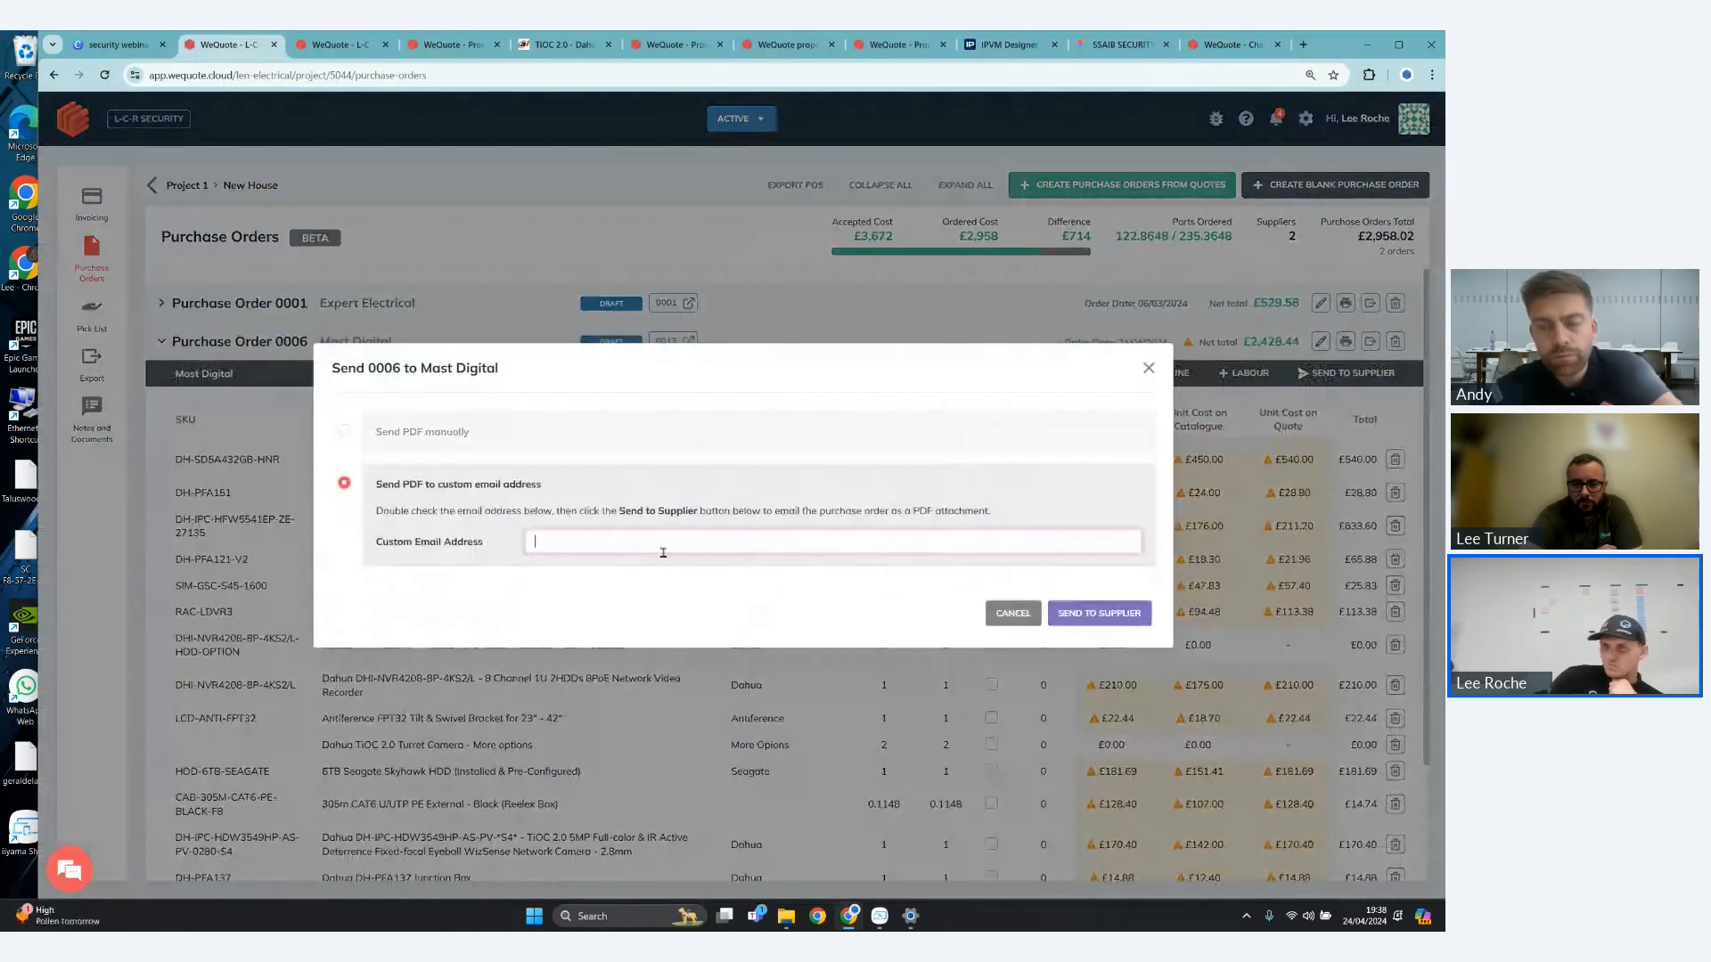
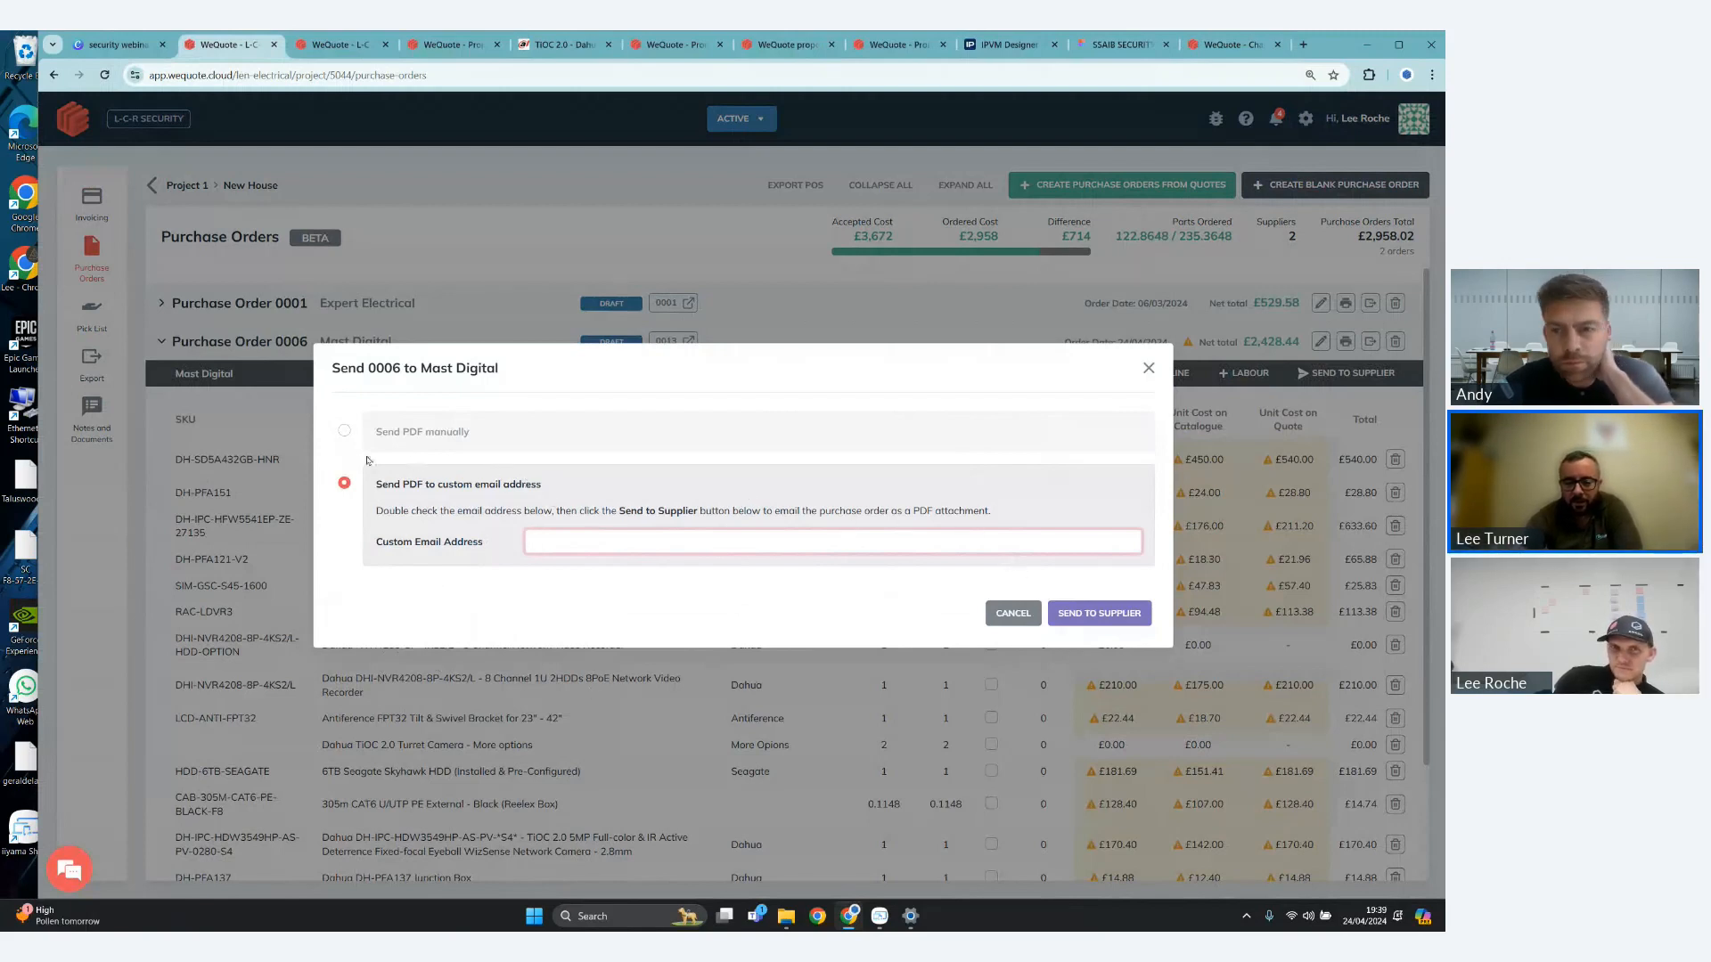
- Switch the Mast Digital purchase order to manual PDF sending and mark it as sent
{"action": "left_click", "coordinate": [350, 434]}
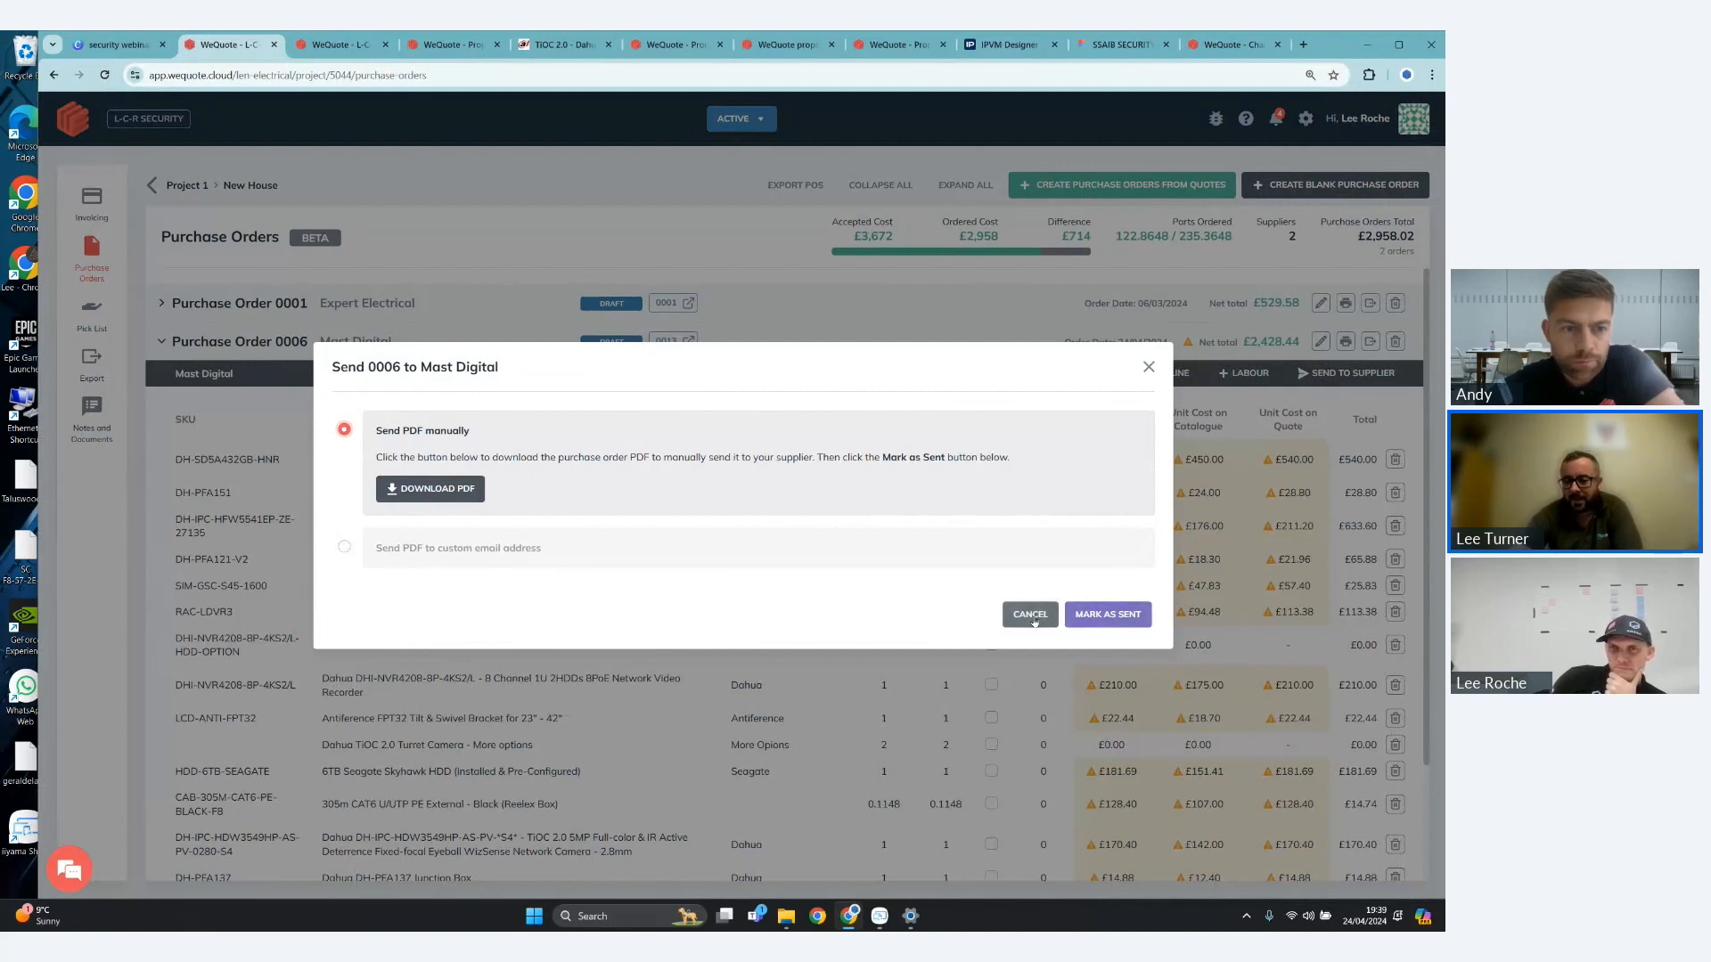
{"action": "left_click", "coordinate": [1125, 619]}
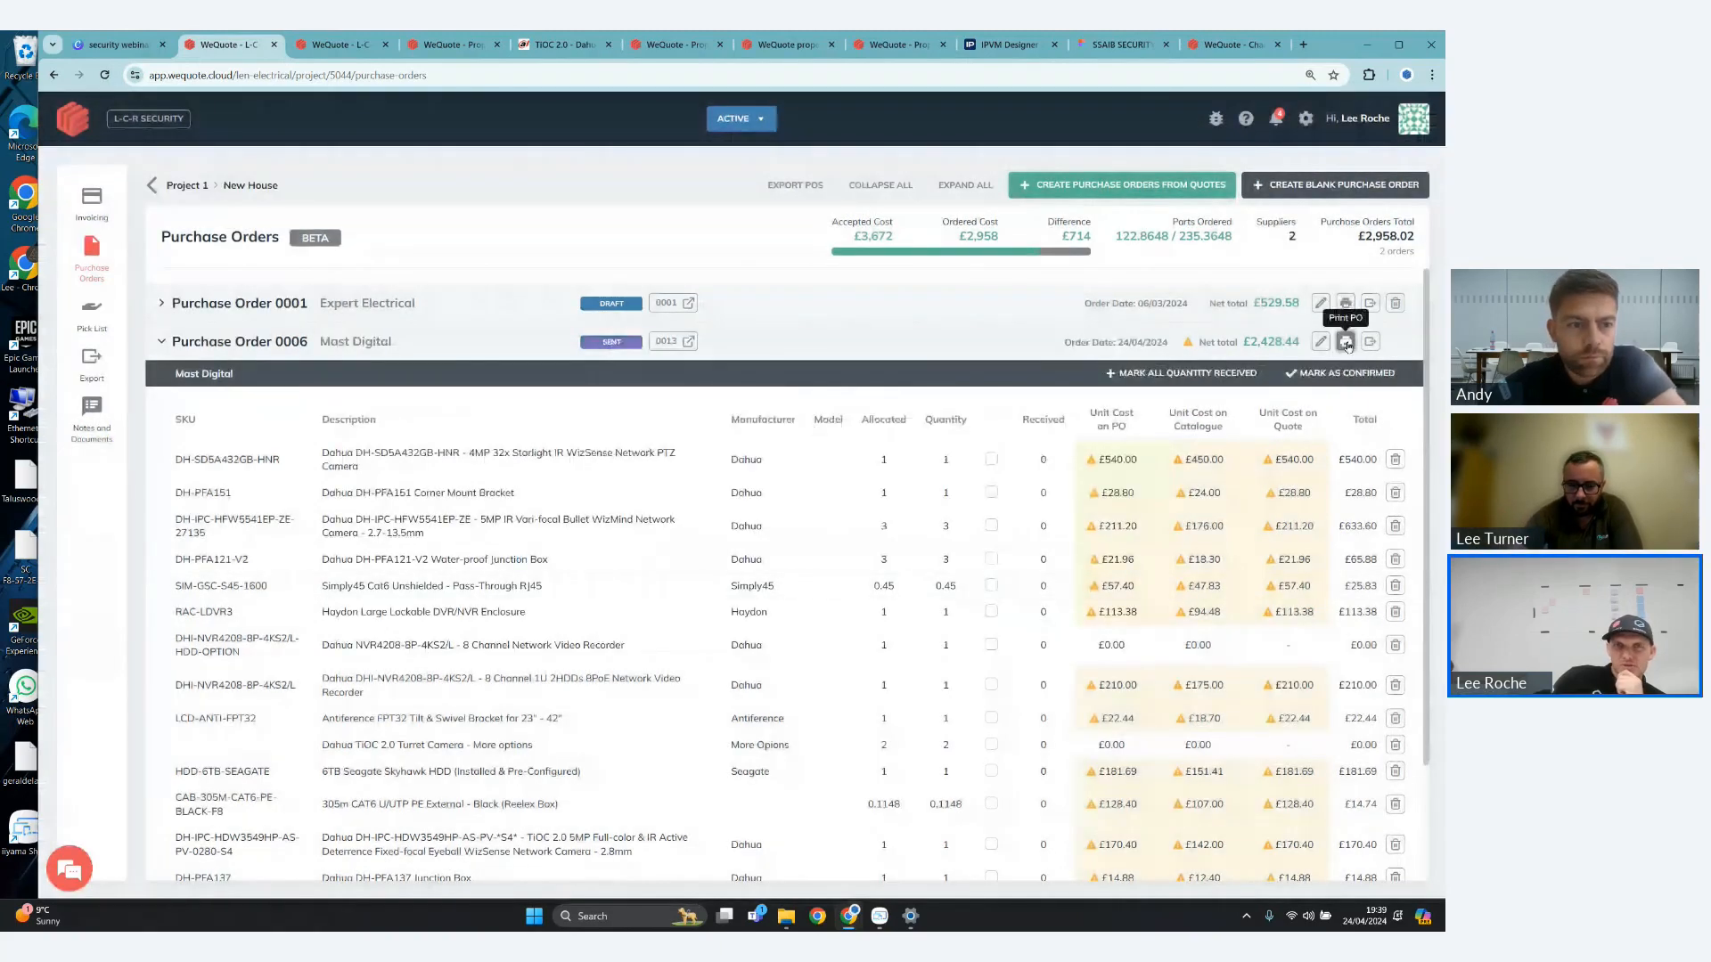
- Open the printable version of the Mast Digital purchase order, then view its order, supplier and delivery details and close them
{"action": "left_click", "coordinate": [1346, 343]}
{"action": "left_click", "coordinate": [1320, 342]}
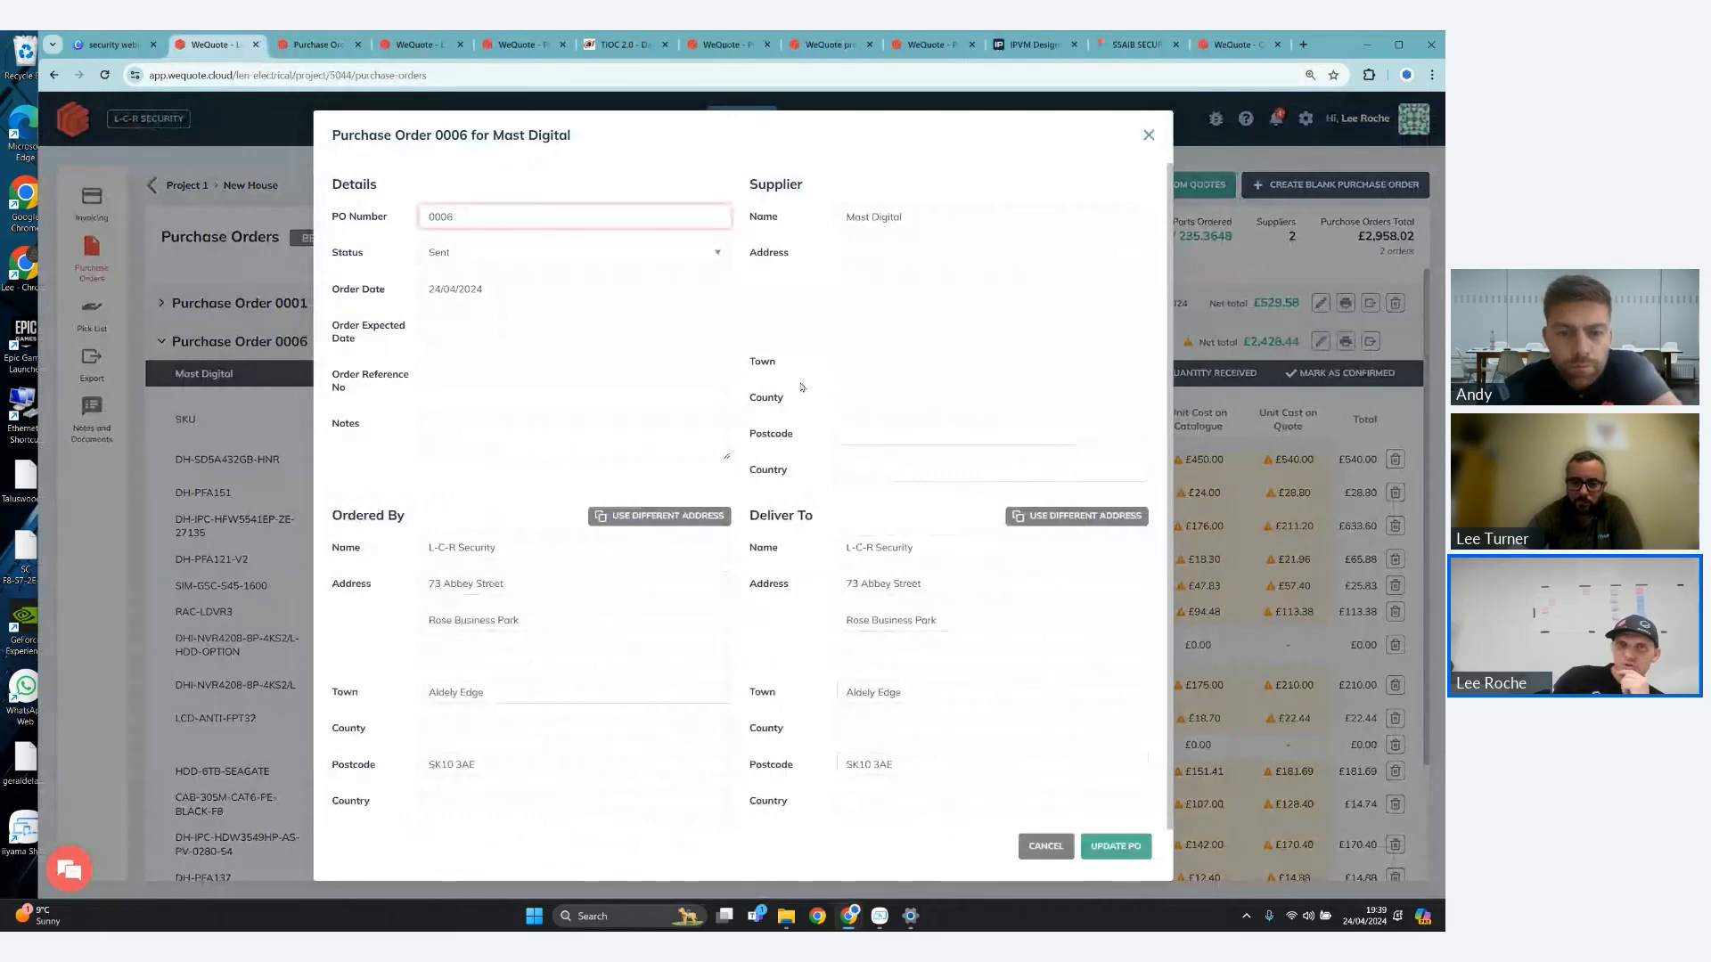
{"action": "left_click", "coordinate": [1177, 235]}
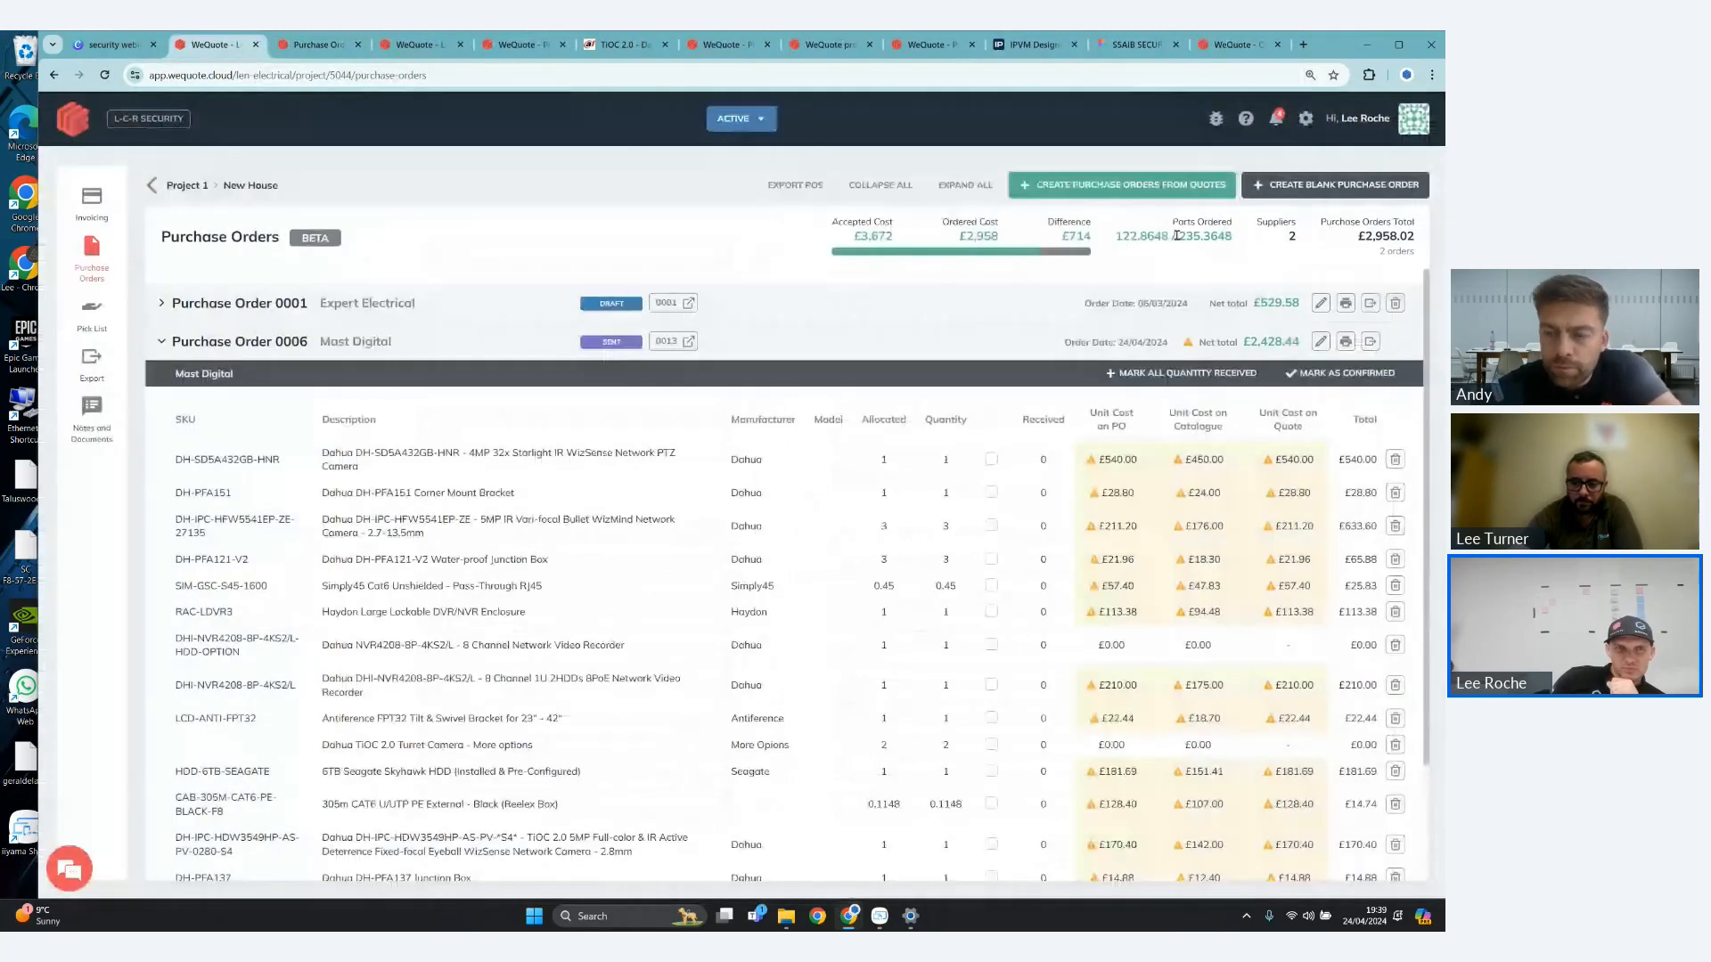
- Open the project's pick list, view the export types available for the project's quotes, and close the export dialog without exporting
{"action": "left_click", "coordinate": [88, 331]}
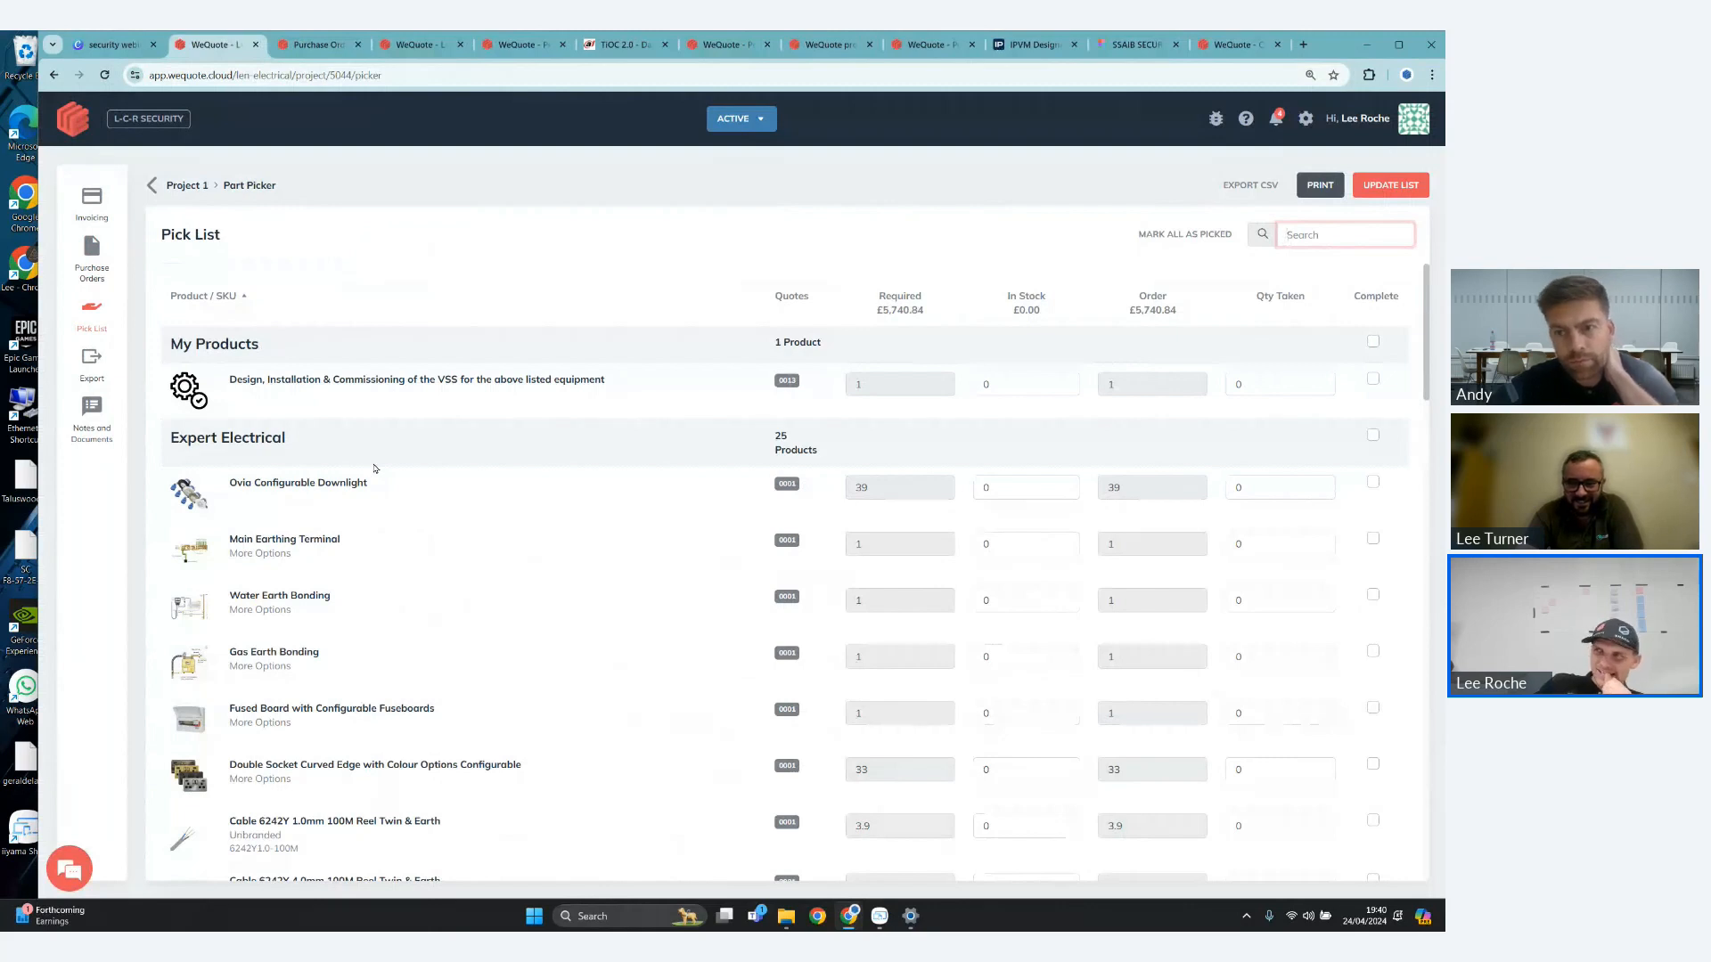
{"action": "left_click", "coordinate": [92, 363]}
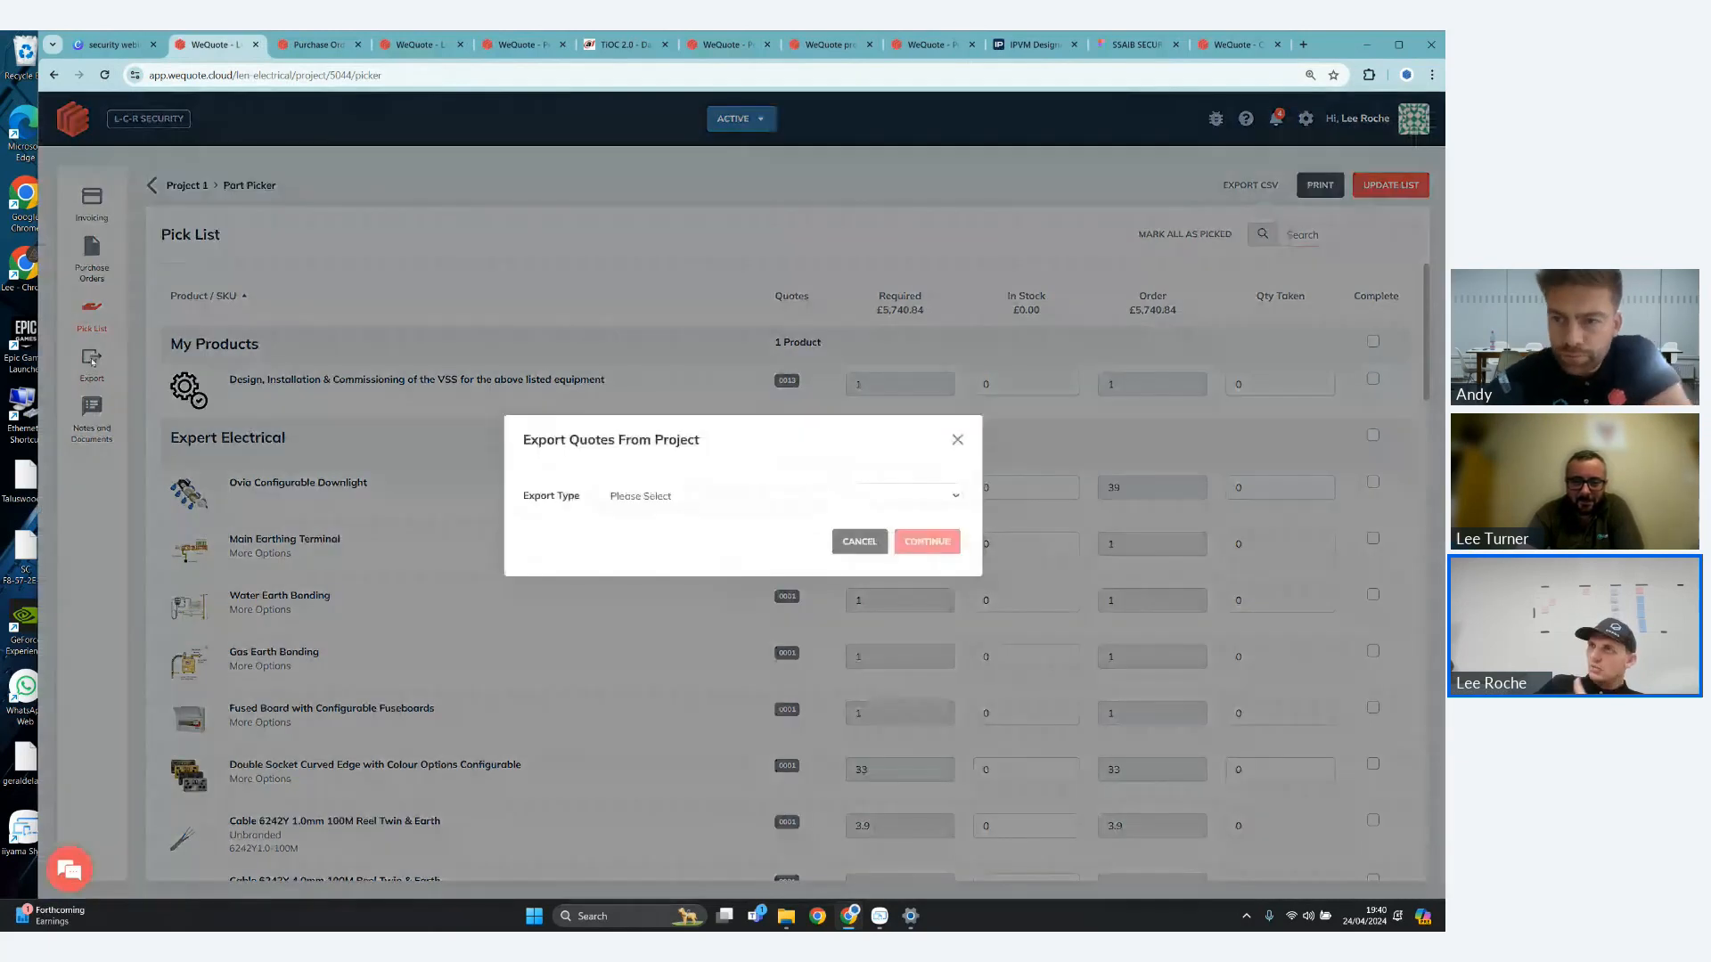
{"action": "left_click", "coordinate": [704, 496]}
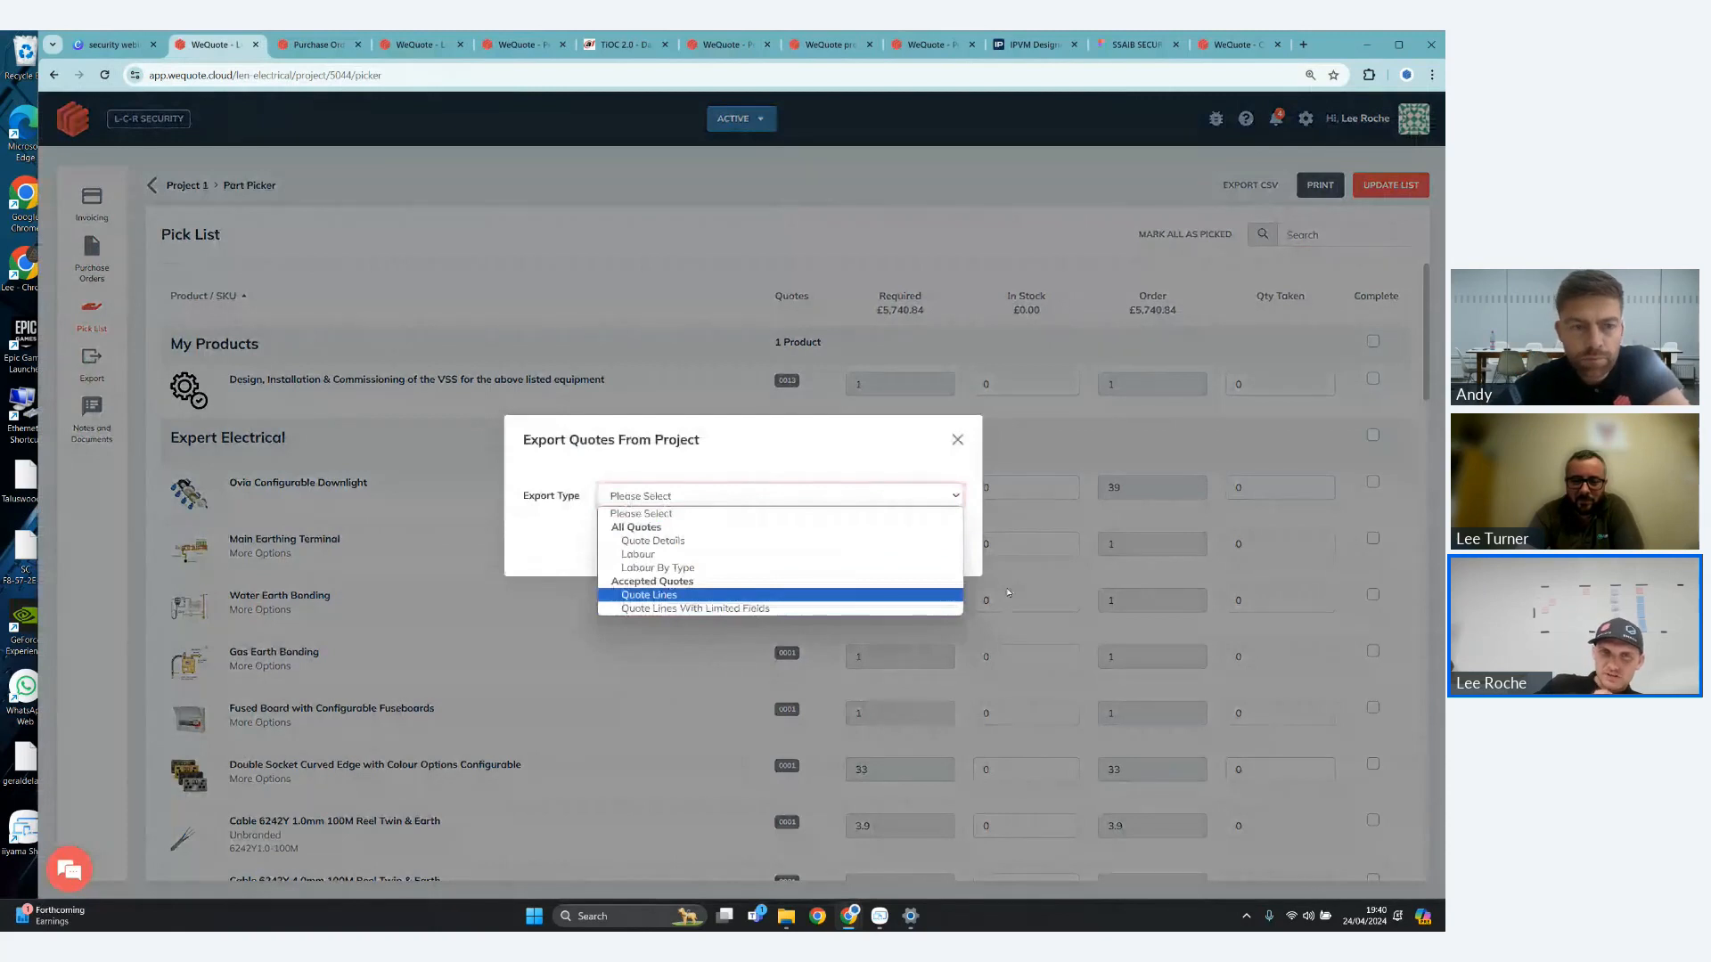
{"action": "left_click", "coordinate": [959, 440]}
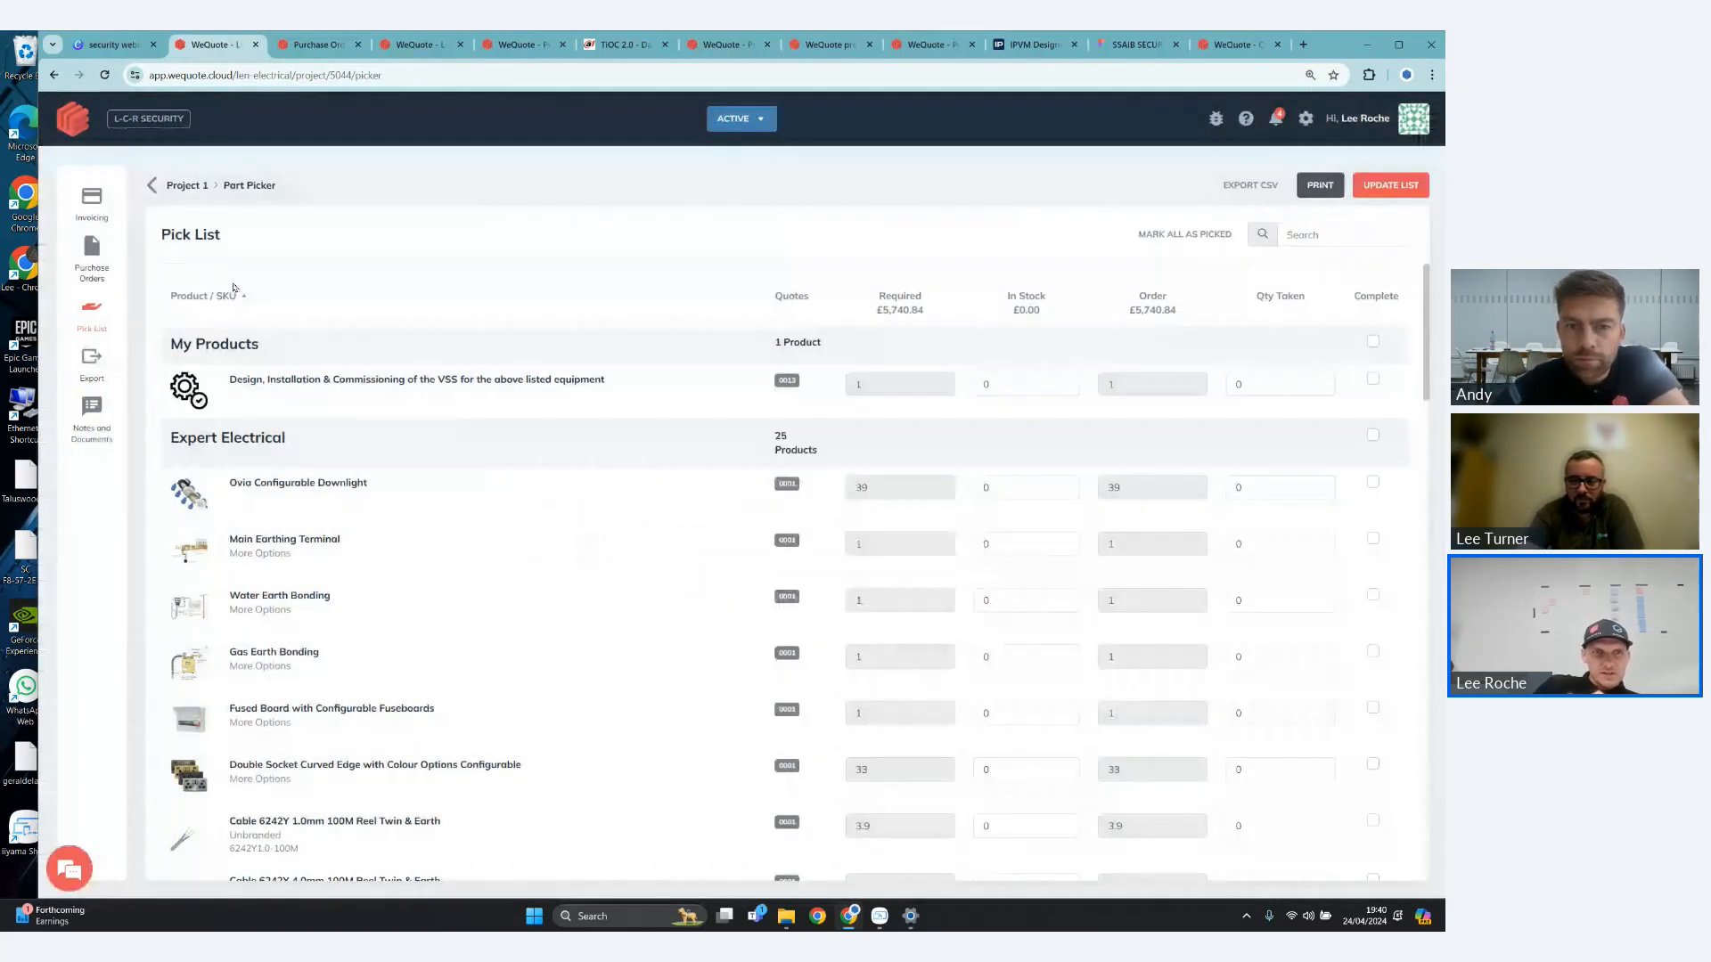
- Review the CRM, accounting, payment and custom integrations in the company settings, and view the organisation's user list
{"action": "left_click", "coordinate": [152, 121]}
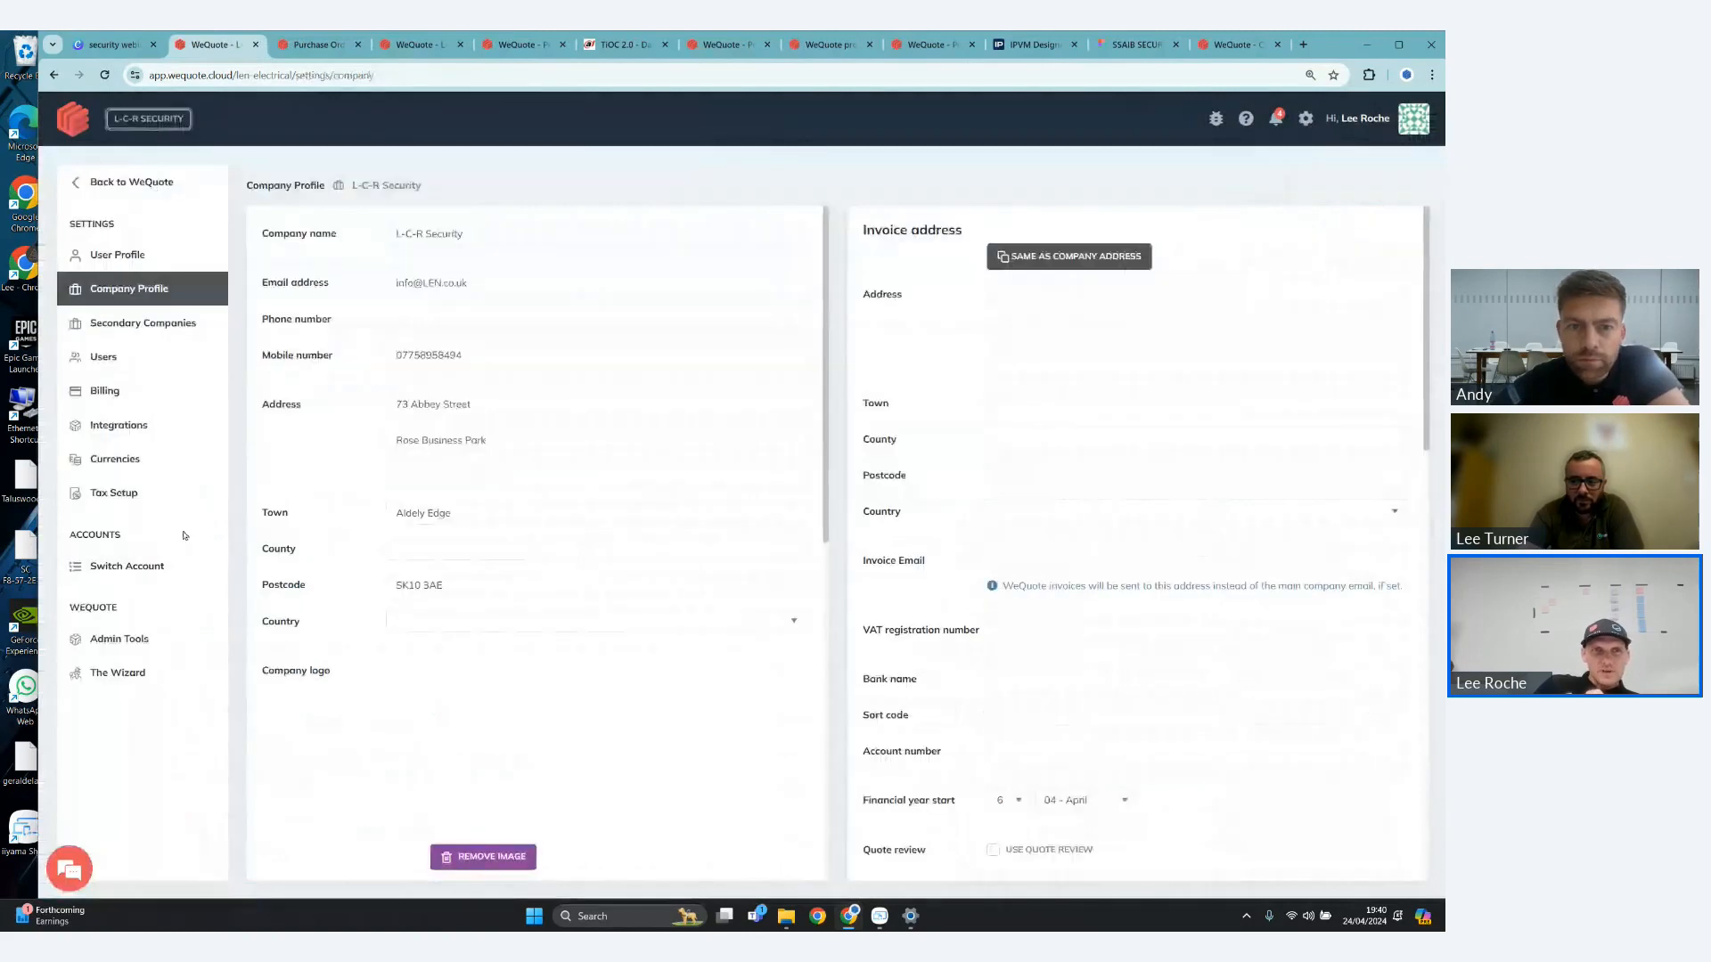
{"action": "left_click", "coordinate": [119, 425]}
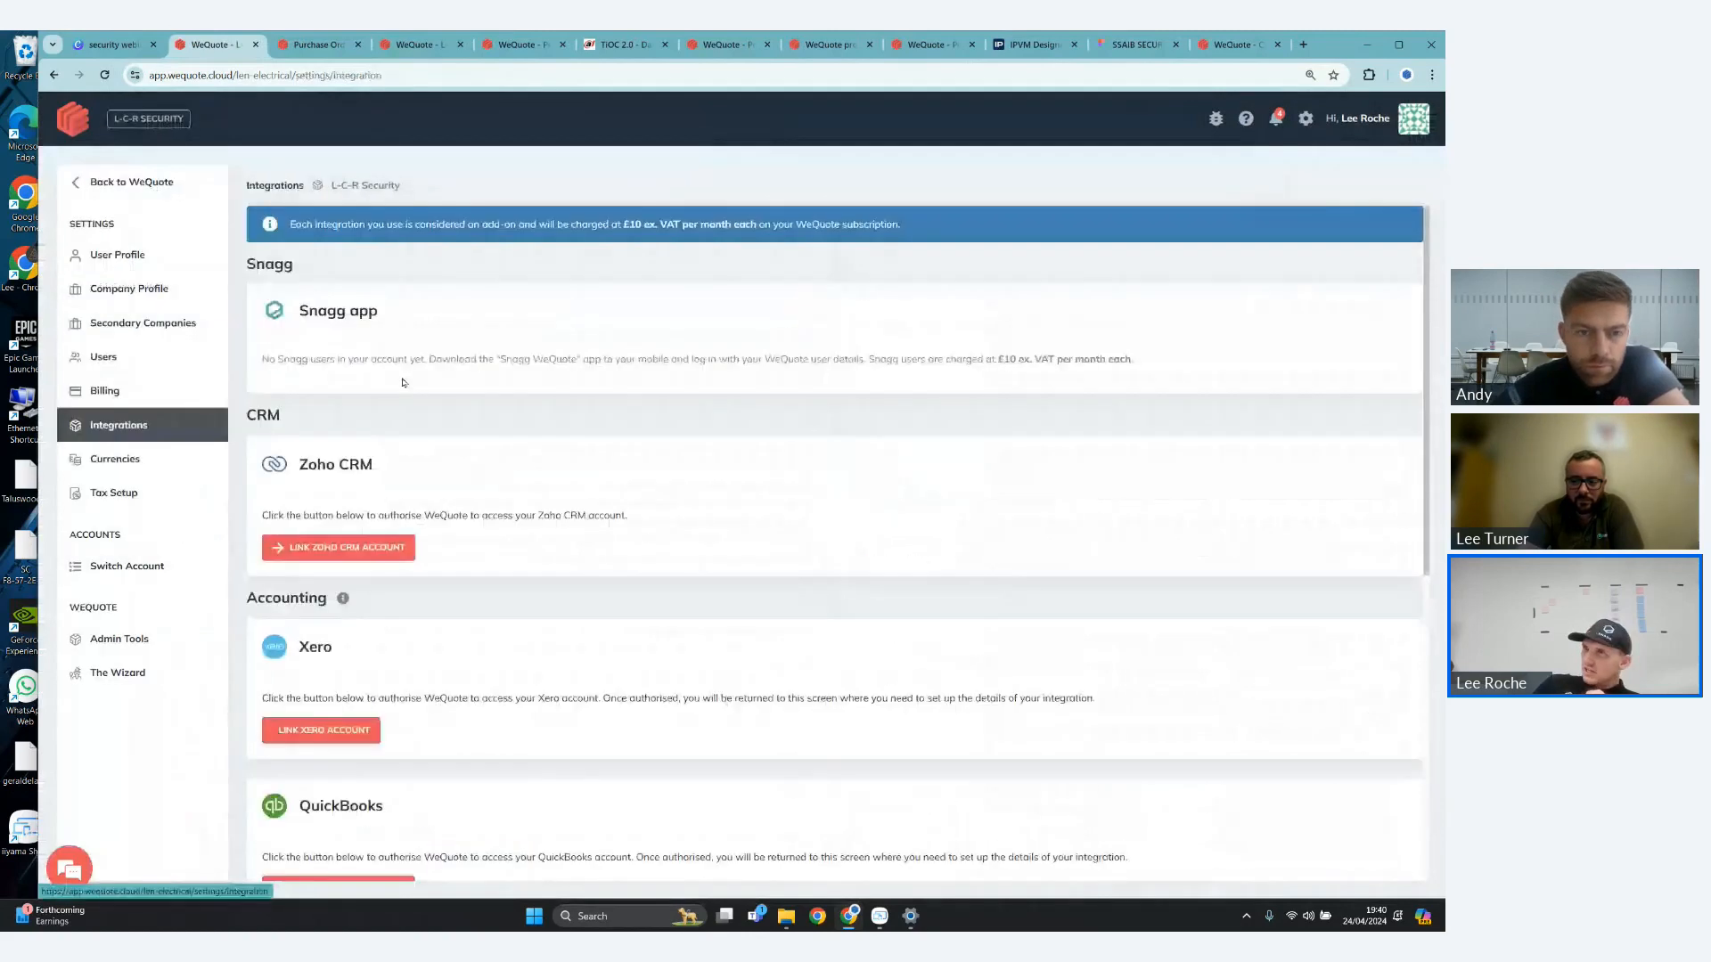
{"action": "triple_click", "coordinate": [308, 313]}
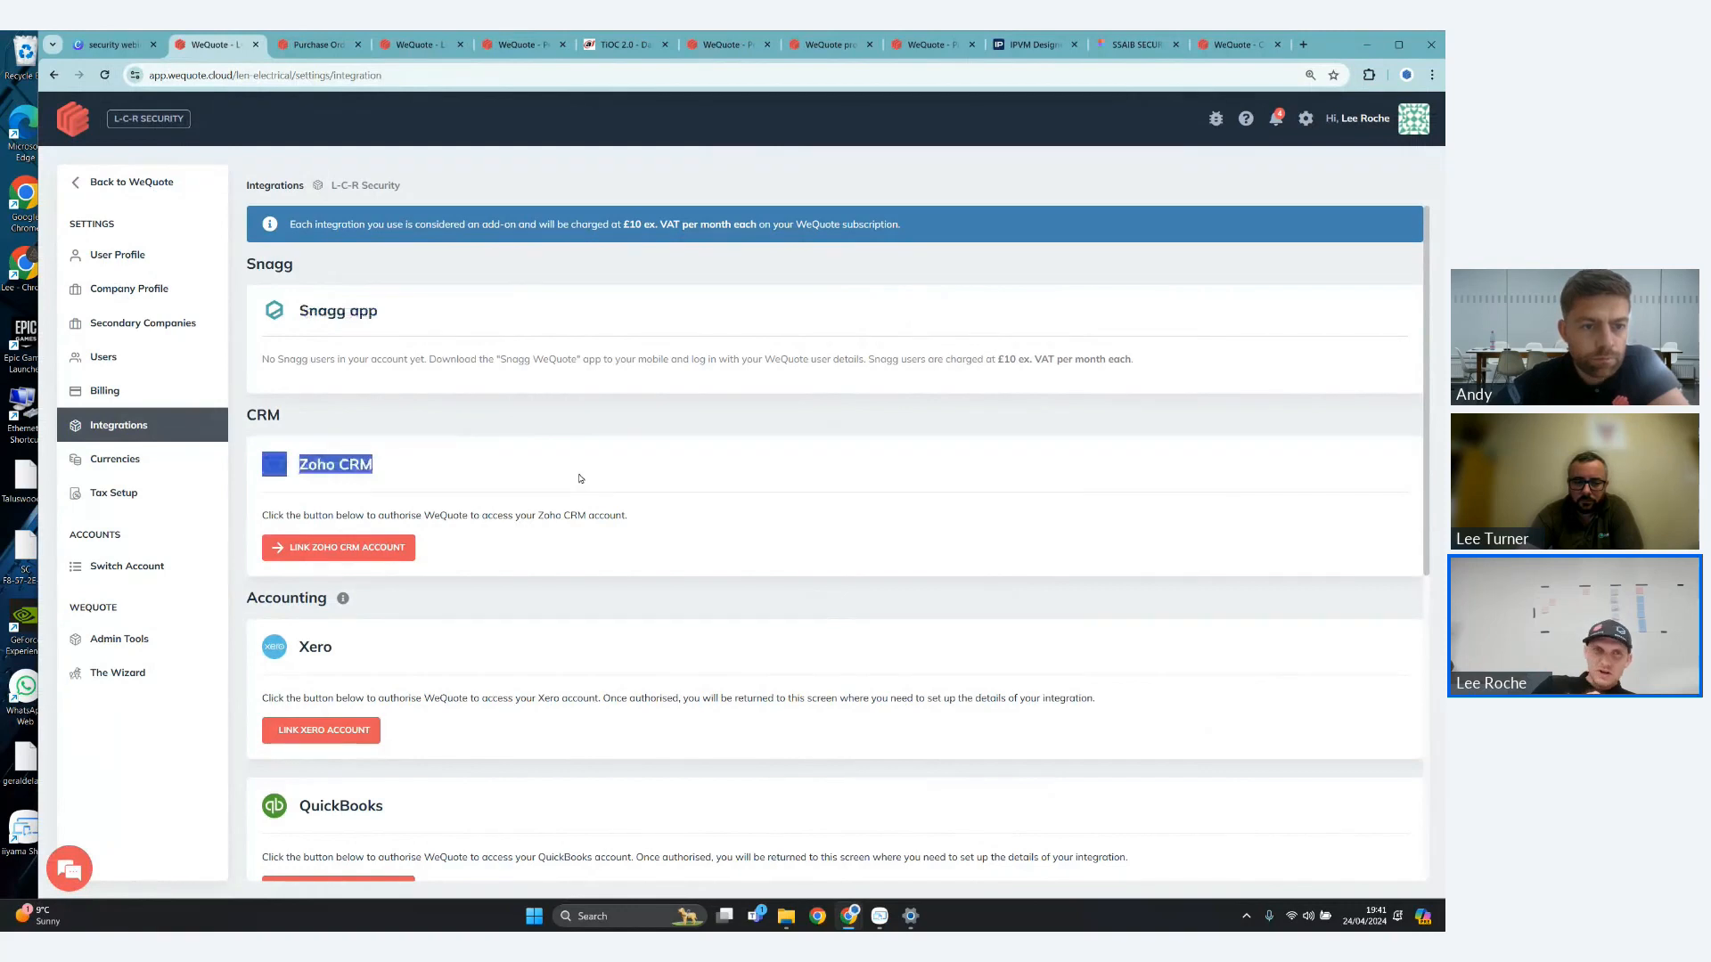
{"action": "scroll", "coordinate": [580, 477], "scroll_direction": "down", "scroll_amount": 2}
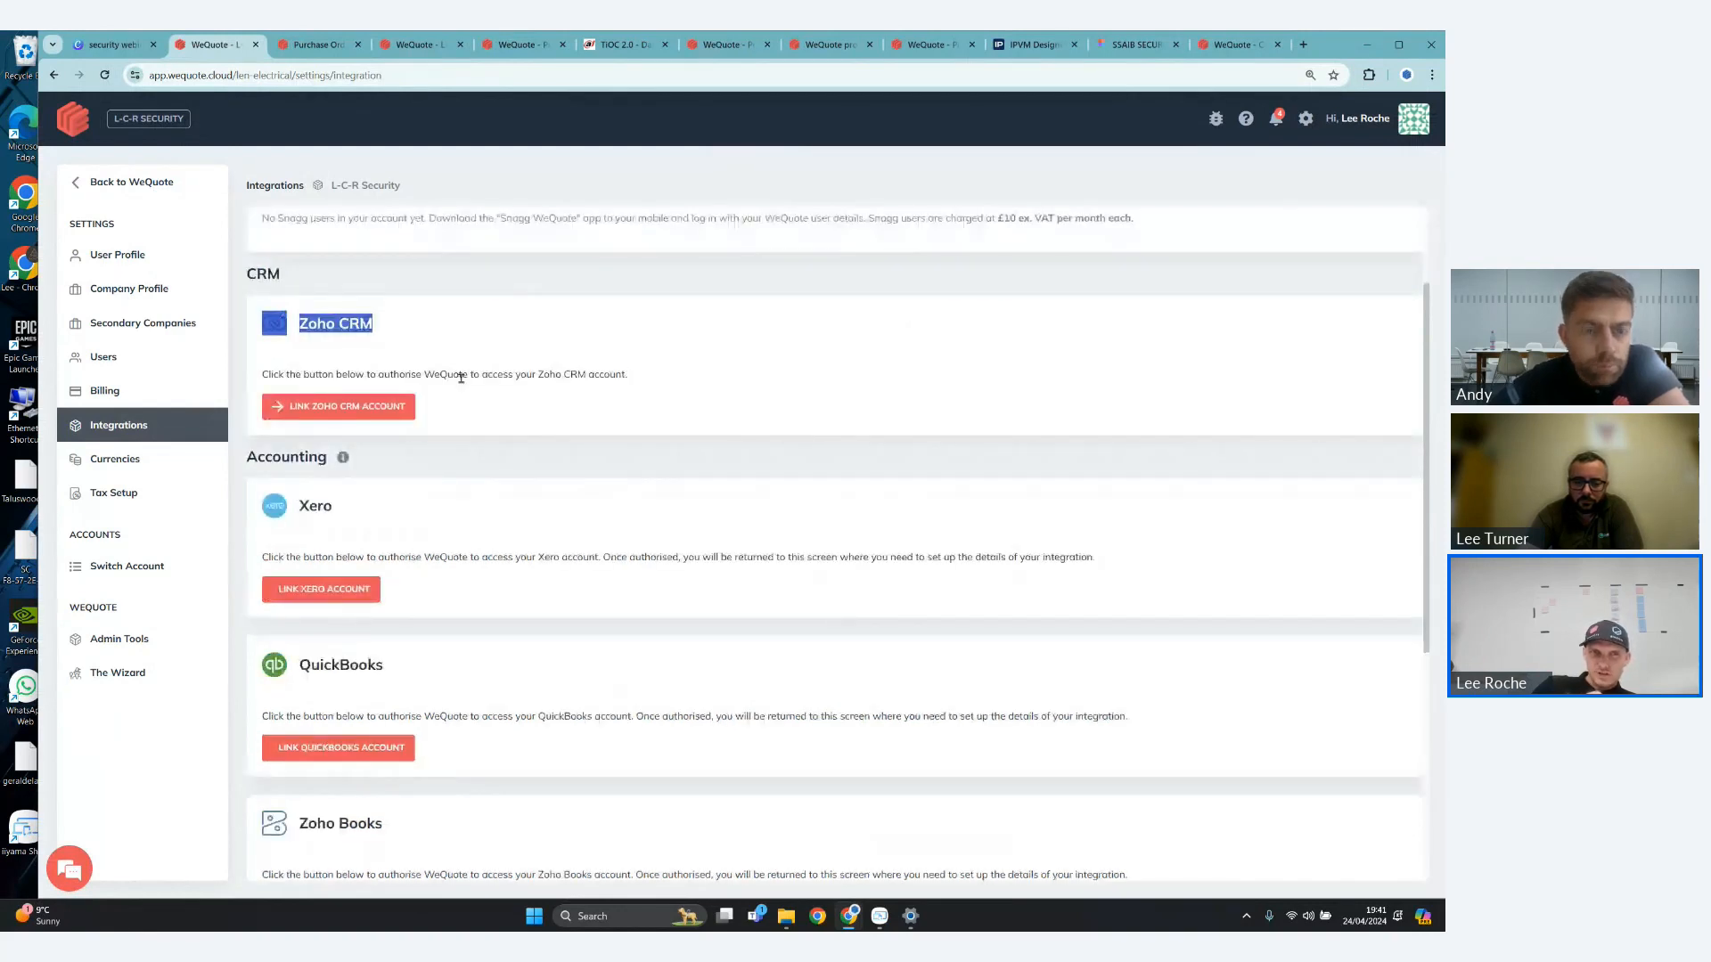
{"action": "left_click_drag", "start_coordinate": [435, 374], "coordinate": [399, 353]}
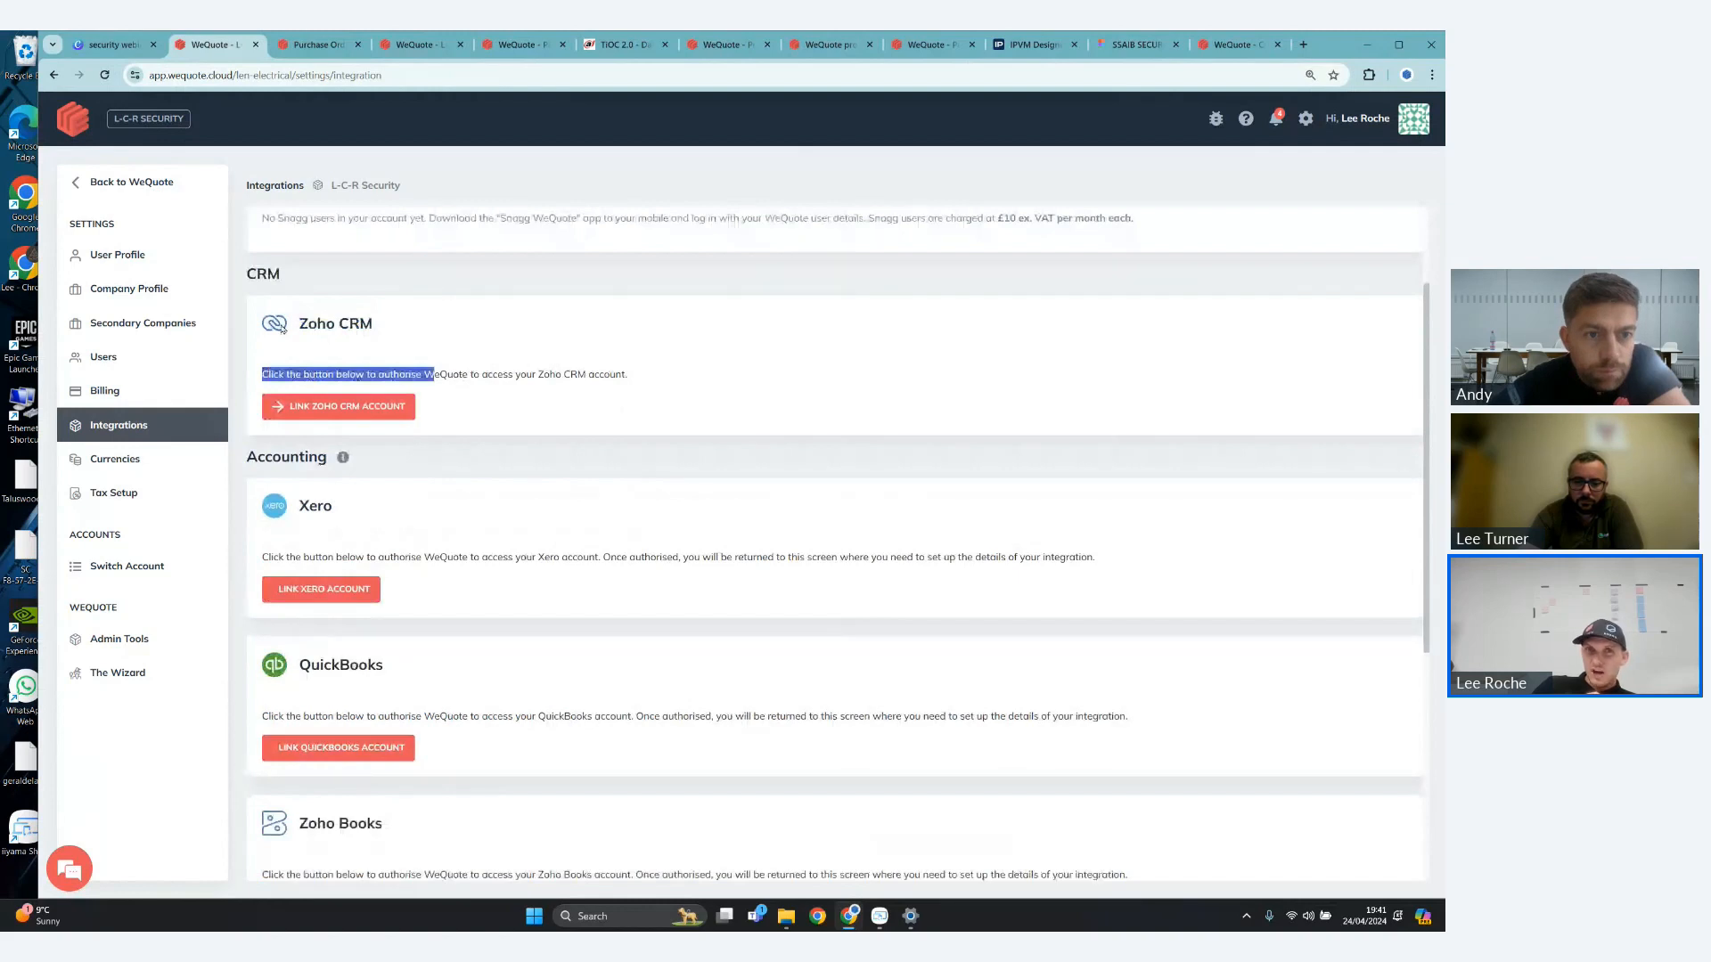
{"action": "left_click_drag", "start_coordinate": [726, 387], "coordinate": [249, 325]}
{"action": "left_click", "coordinate": [559, 369]}
{"action": "scroll", "coordinate": [559, 369], "scroll_direction": "down", "scroll_amount": 1}
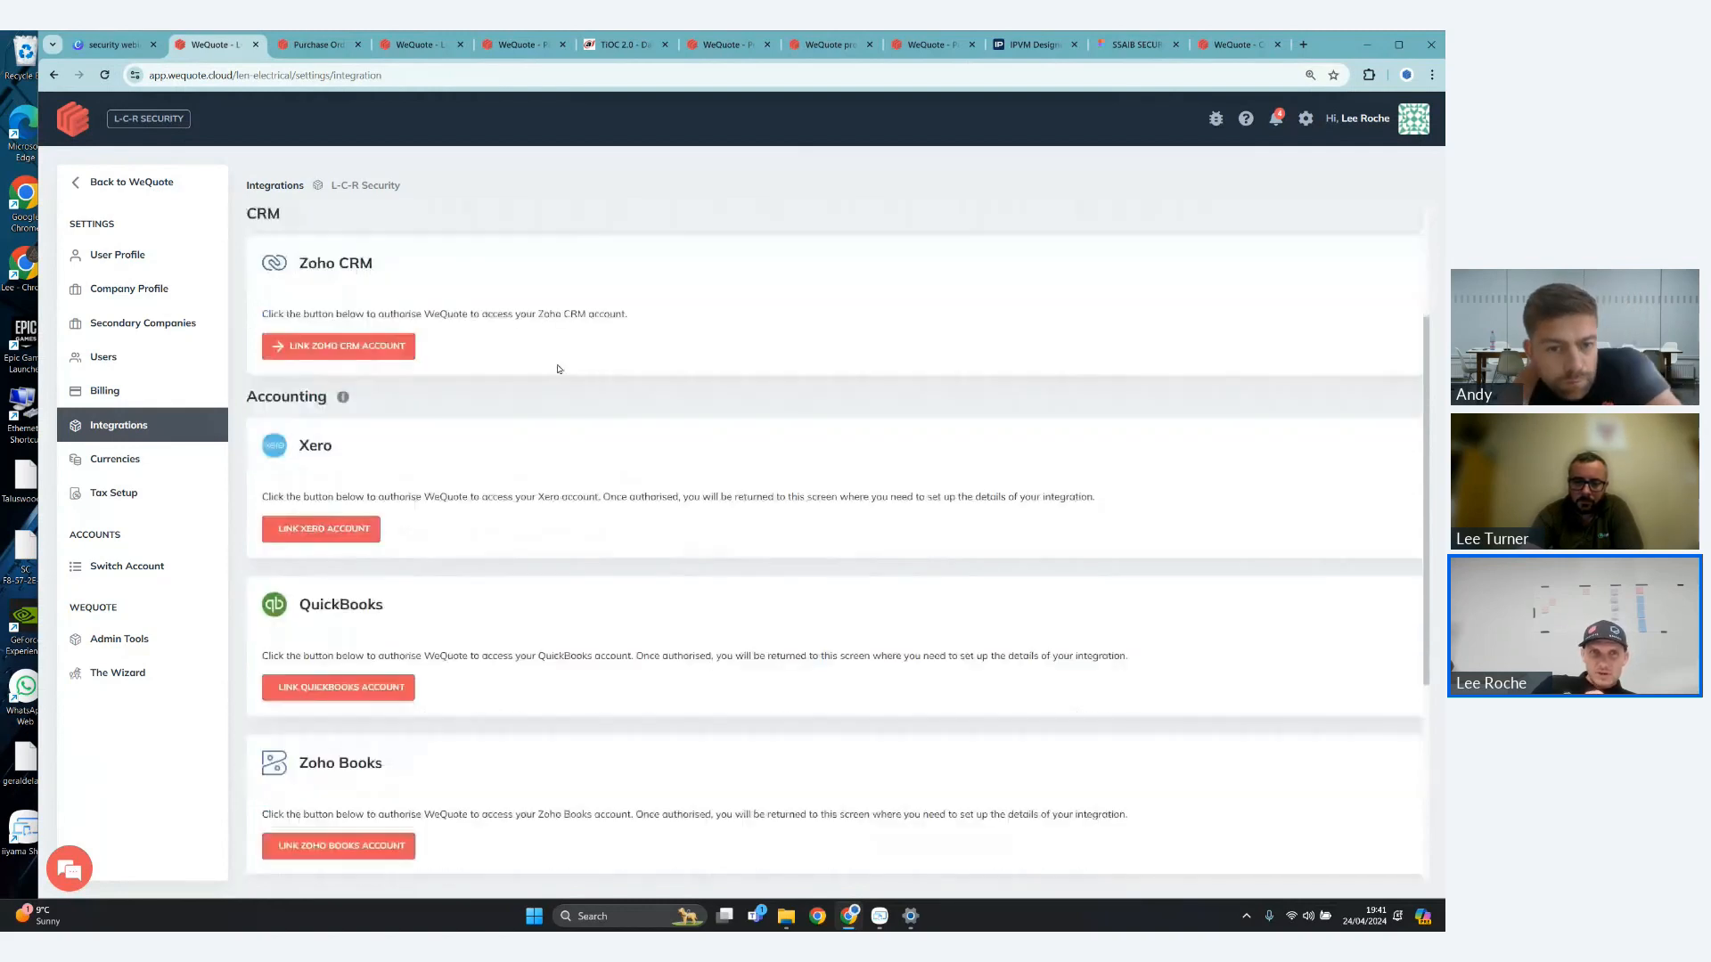
{"action": "scroll", "coordinate": [306, 355], "scroll_direction": "down", "scroll_amount": 1}
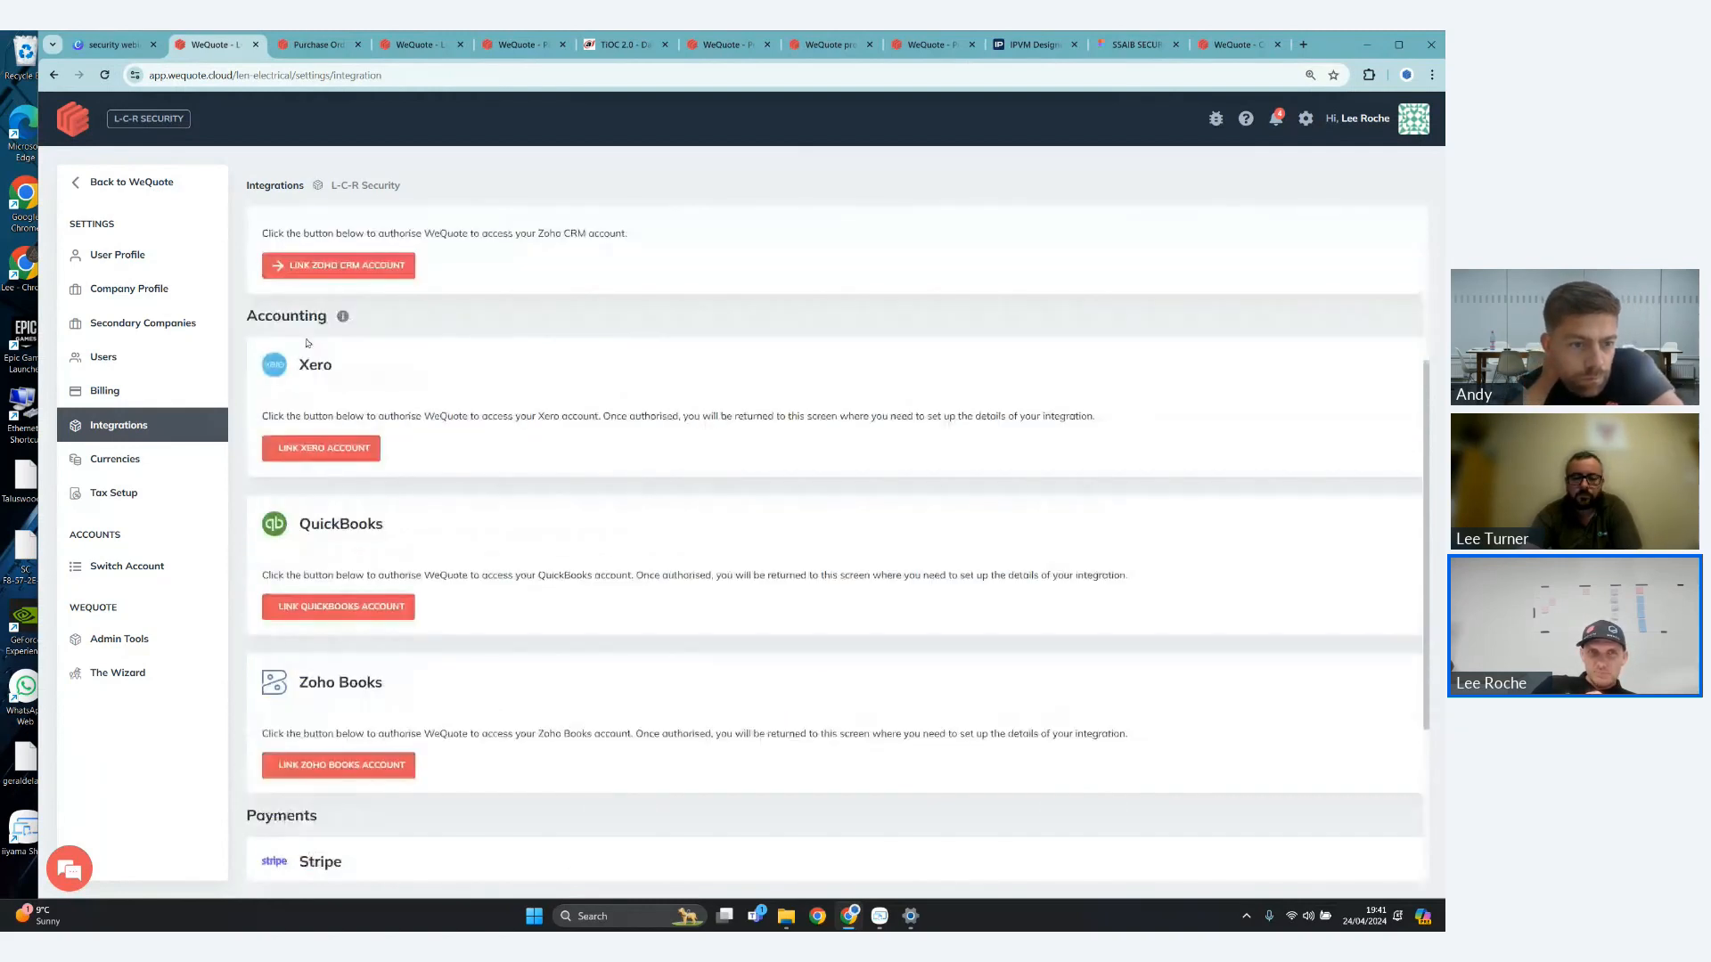
{"action": "scroll", "coordinate": [308, 343], "scroll_direction": "down", "scroll_amount": 1}
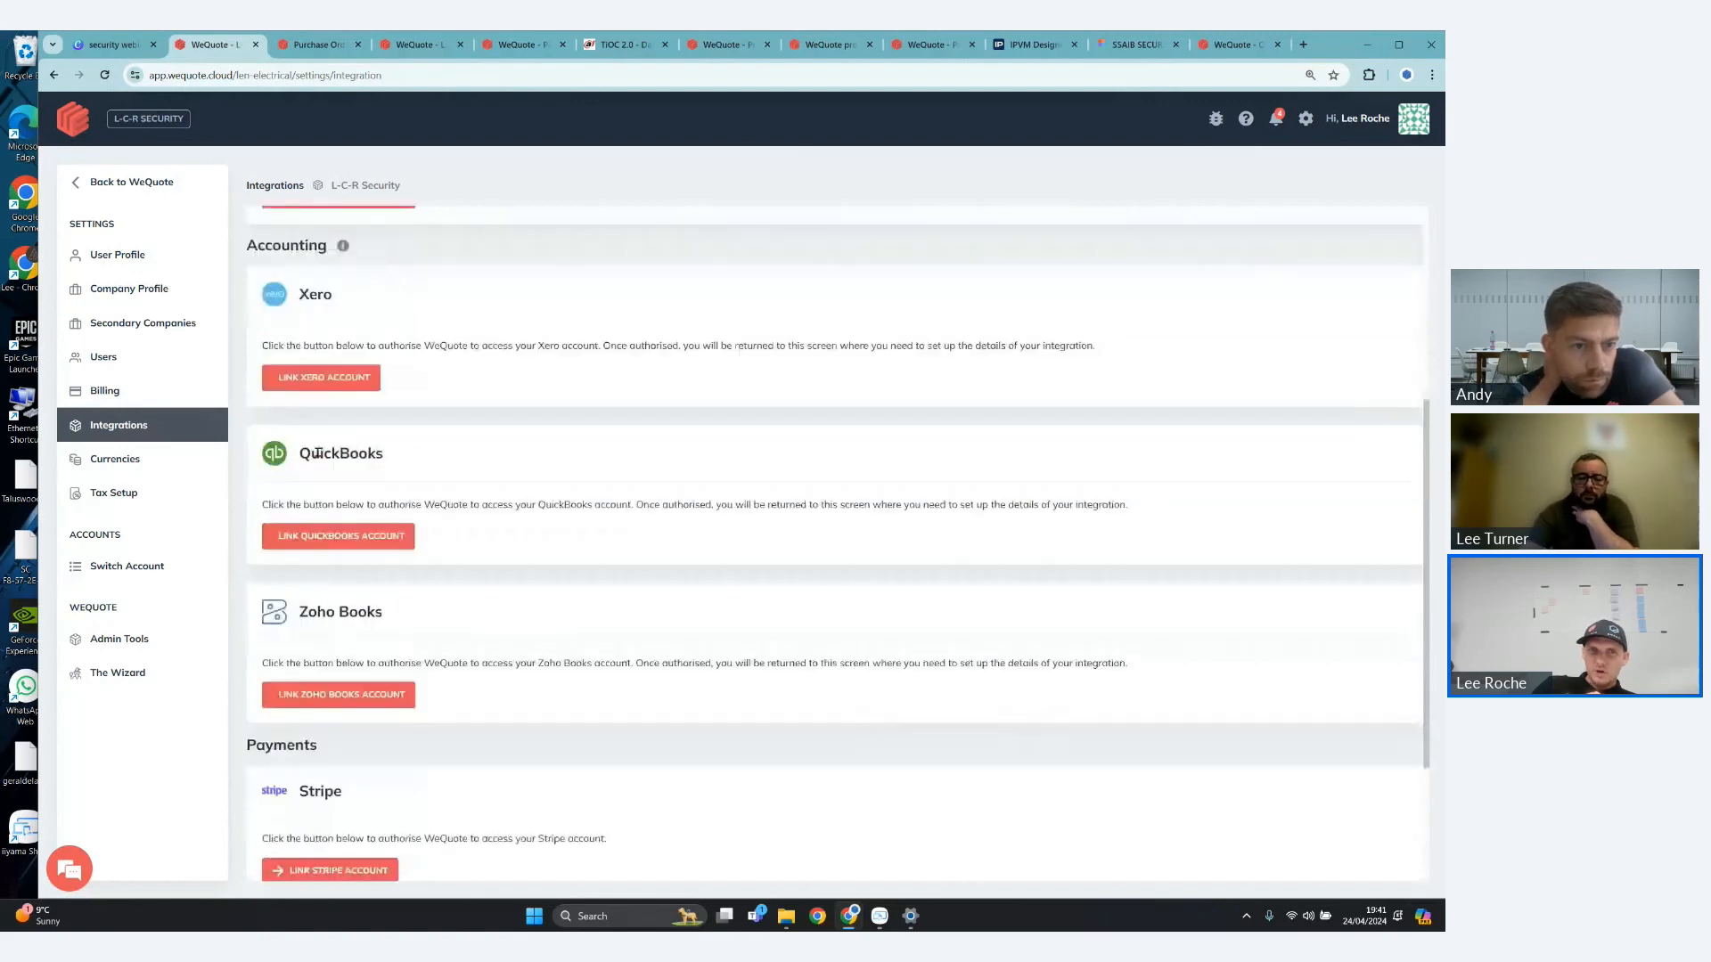
{"action": "scroll", "coordinate": [317, 453], "scroll_direction": "down", "scroll_amount": 2}
{"action": "scroll", "coordinate": [410, 585], "scroll_direction": "down", "scroll_amount": 1}
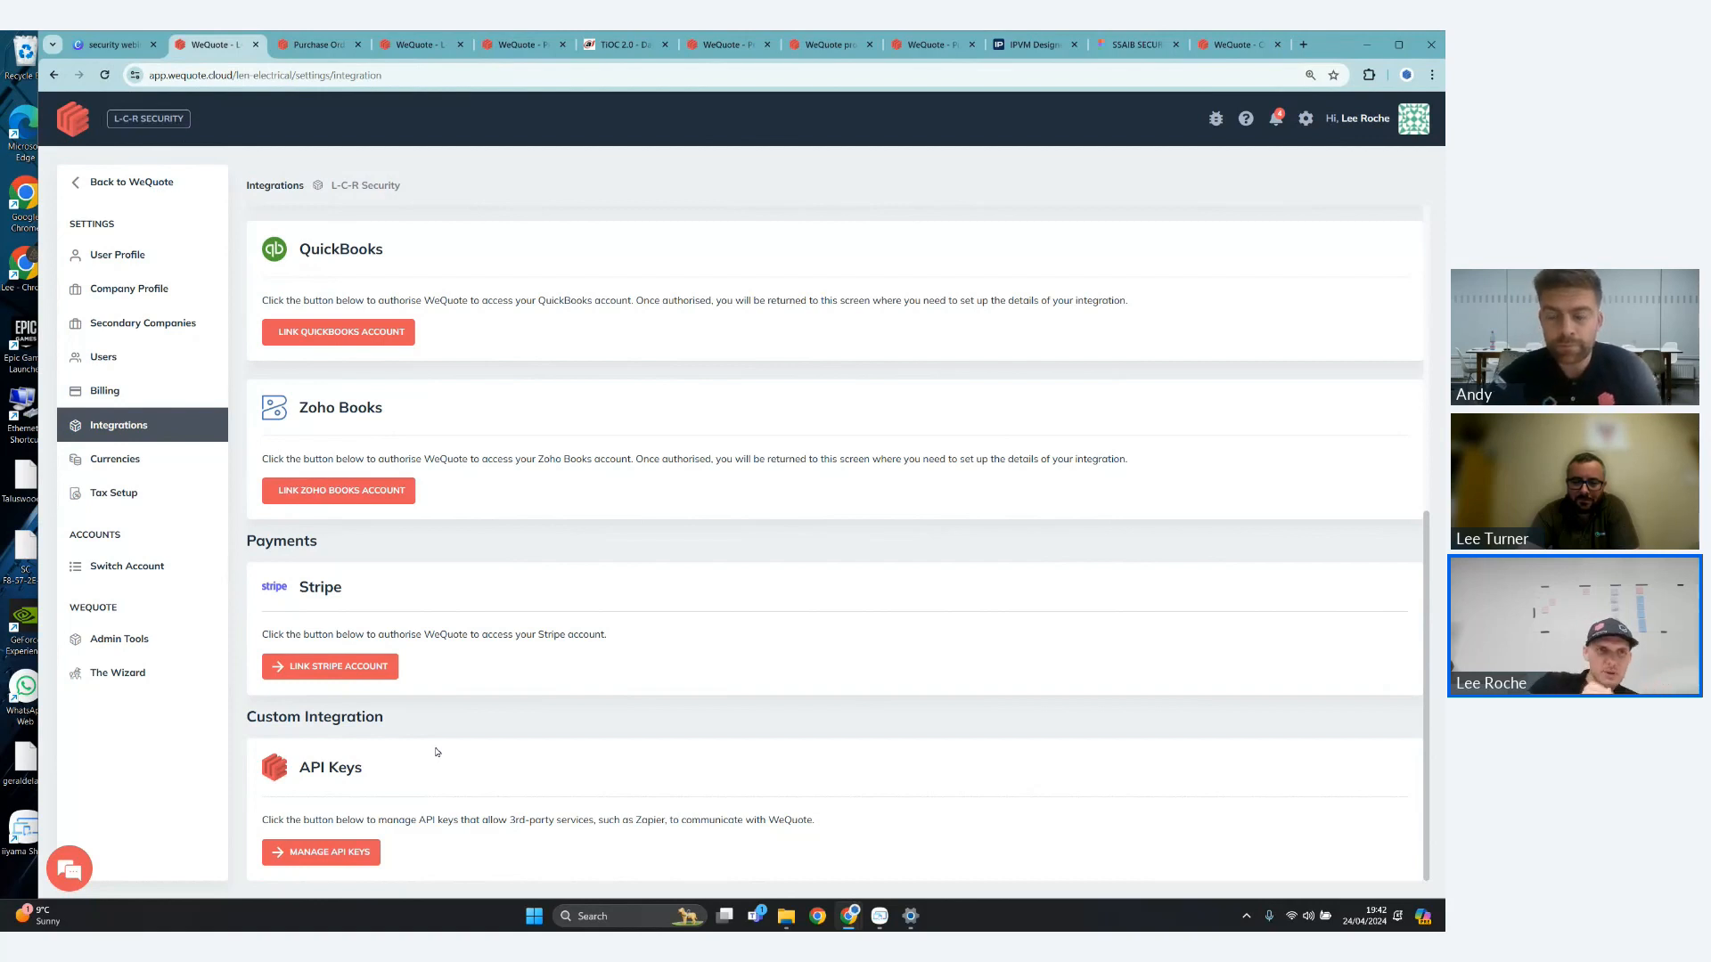
{"action": "left_click", "coordinate": [172, 361]}
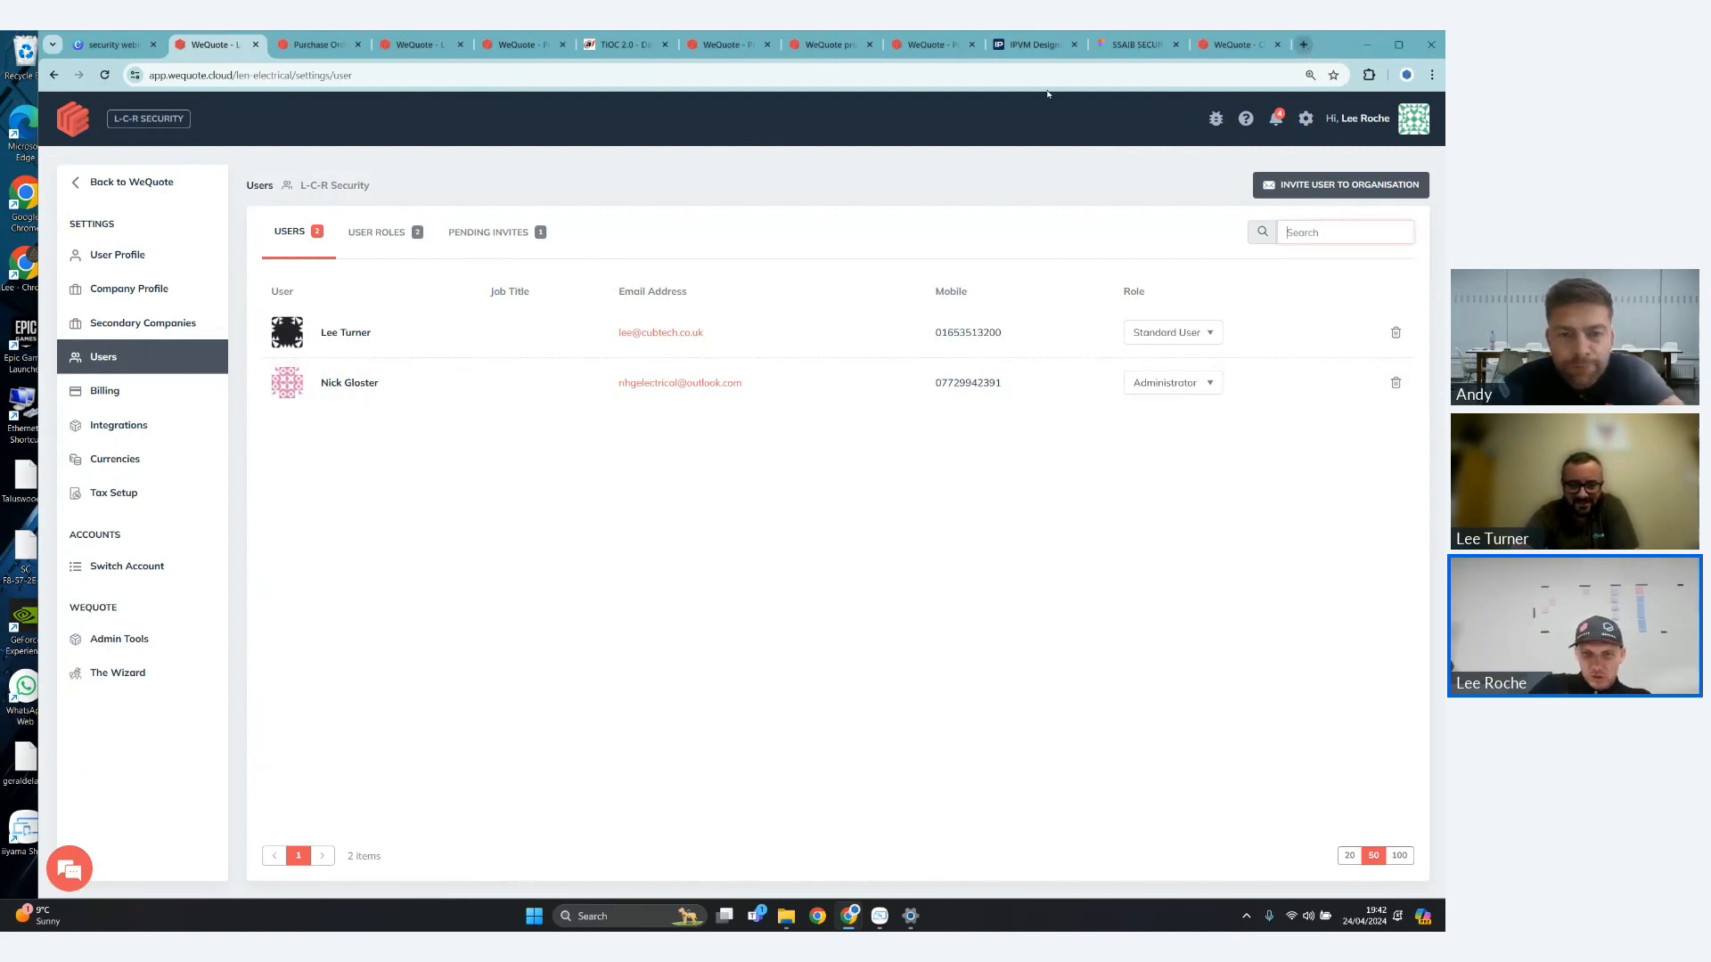
- Open the wequote.cloud website in a new browser tab and go to its pricing page
{"action": "left_click", "coordinate": [1304, 46]}
{"action": "type", "text": "p"}
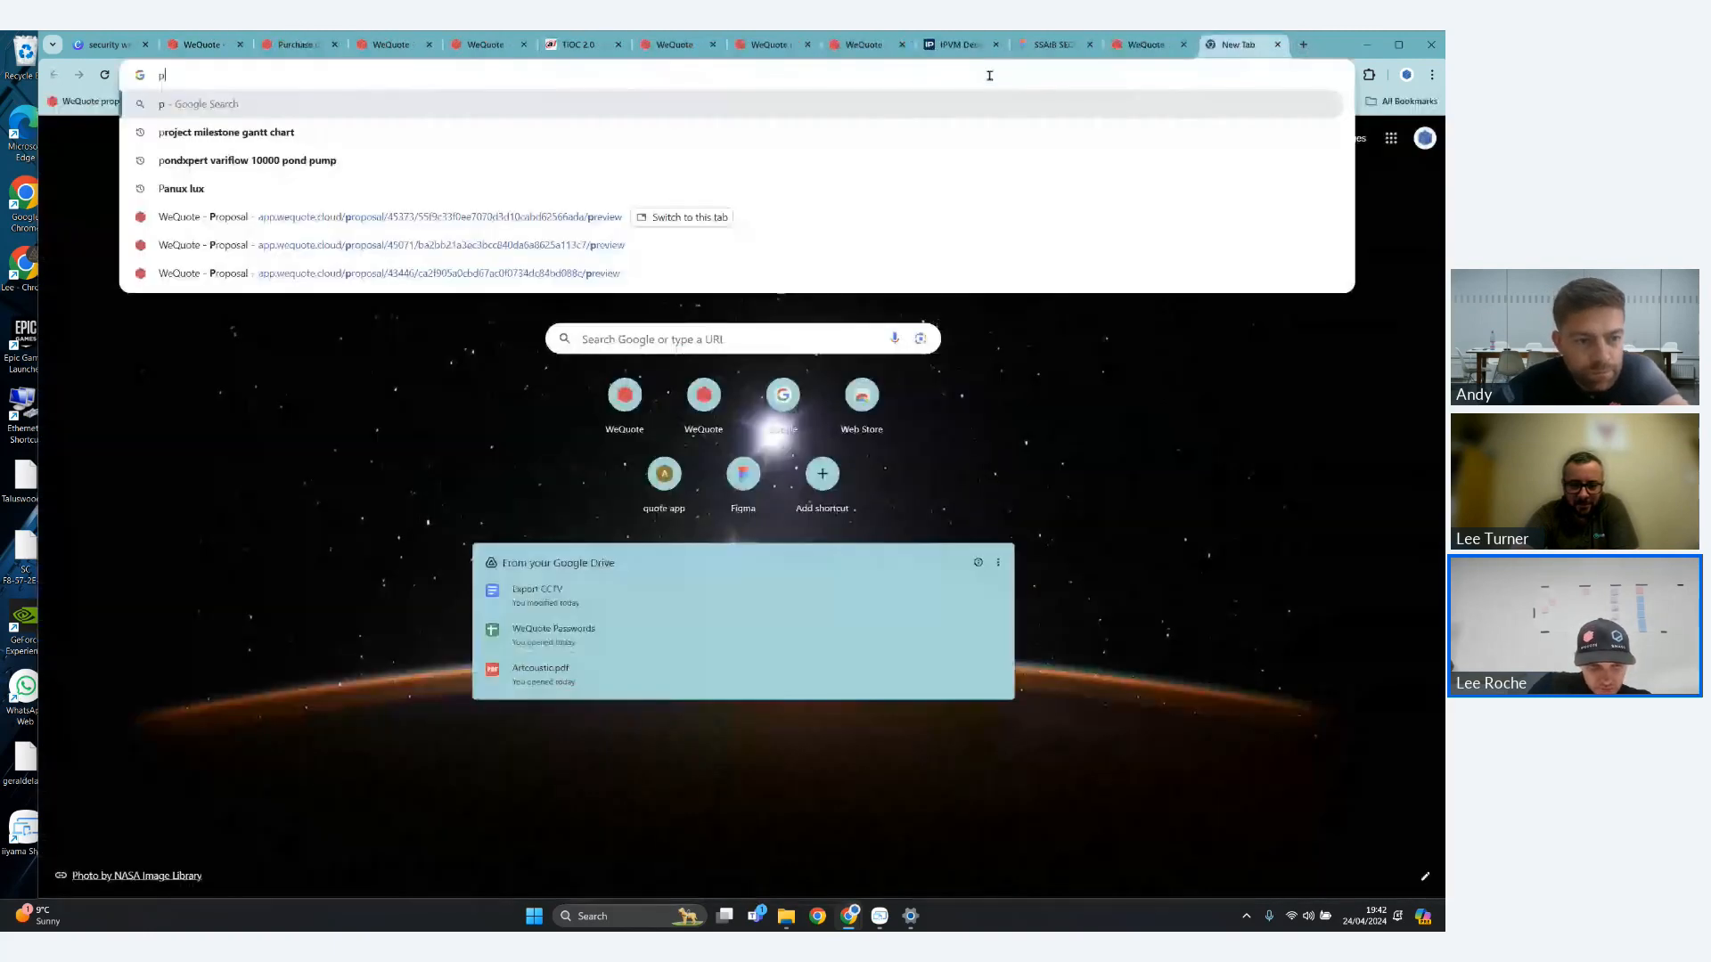
{"action": "key", "text": "BackSpace"}
{"action": "type", "text": "wequote.cloud"}
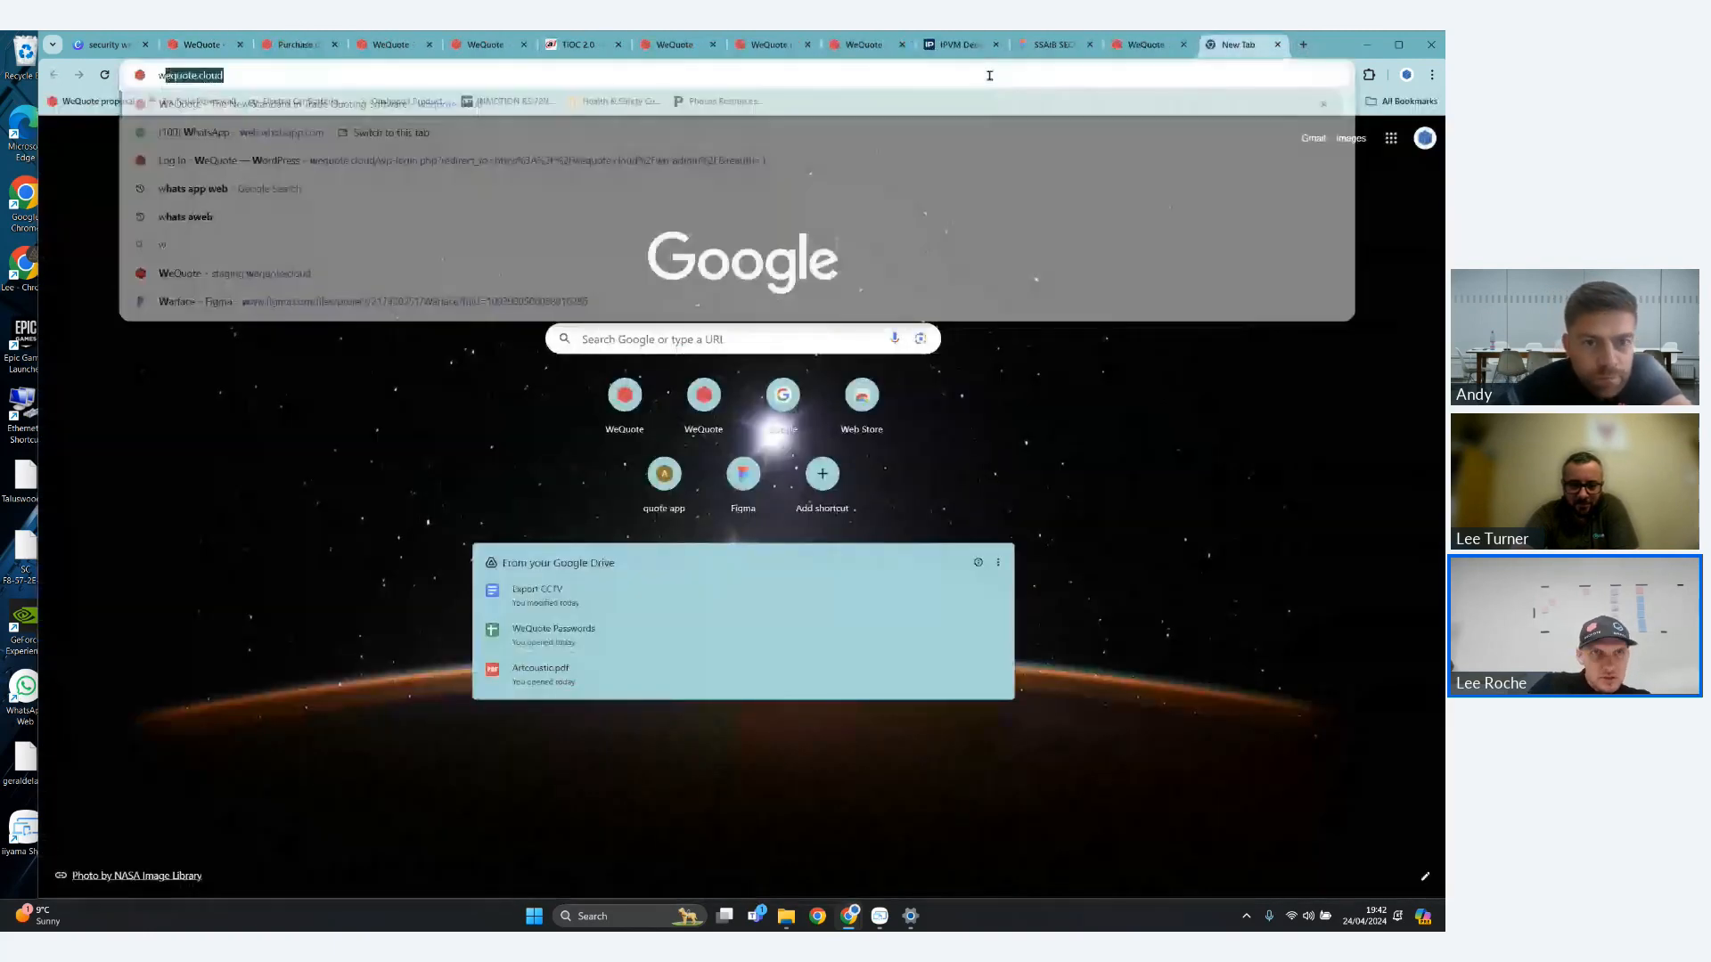
{"action": "key", "text": "Return"}
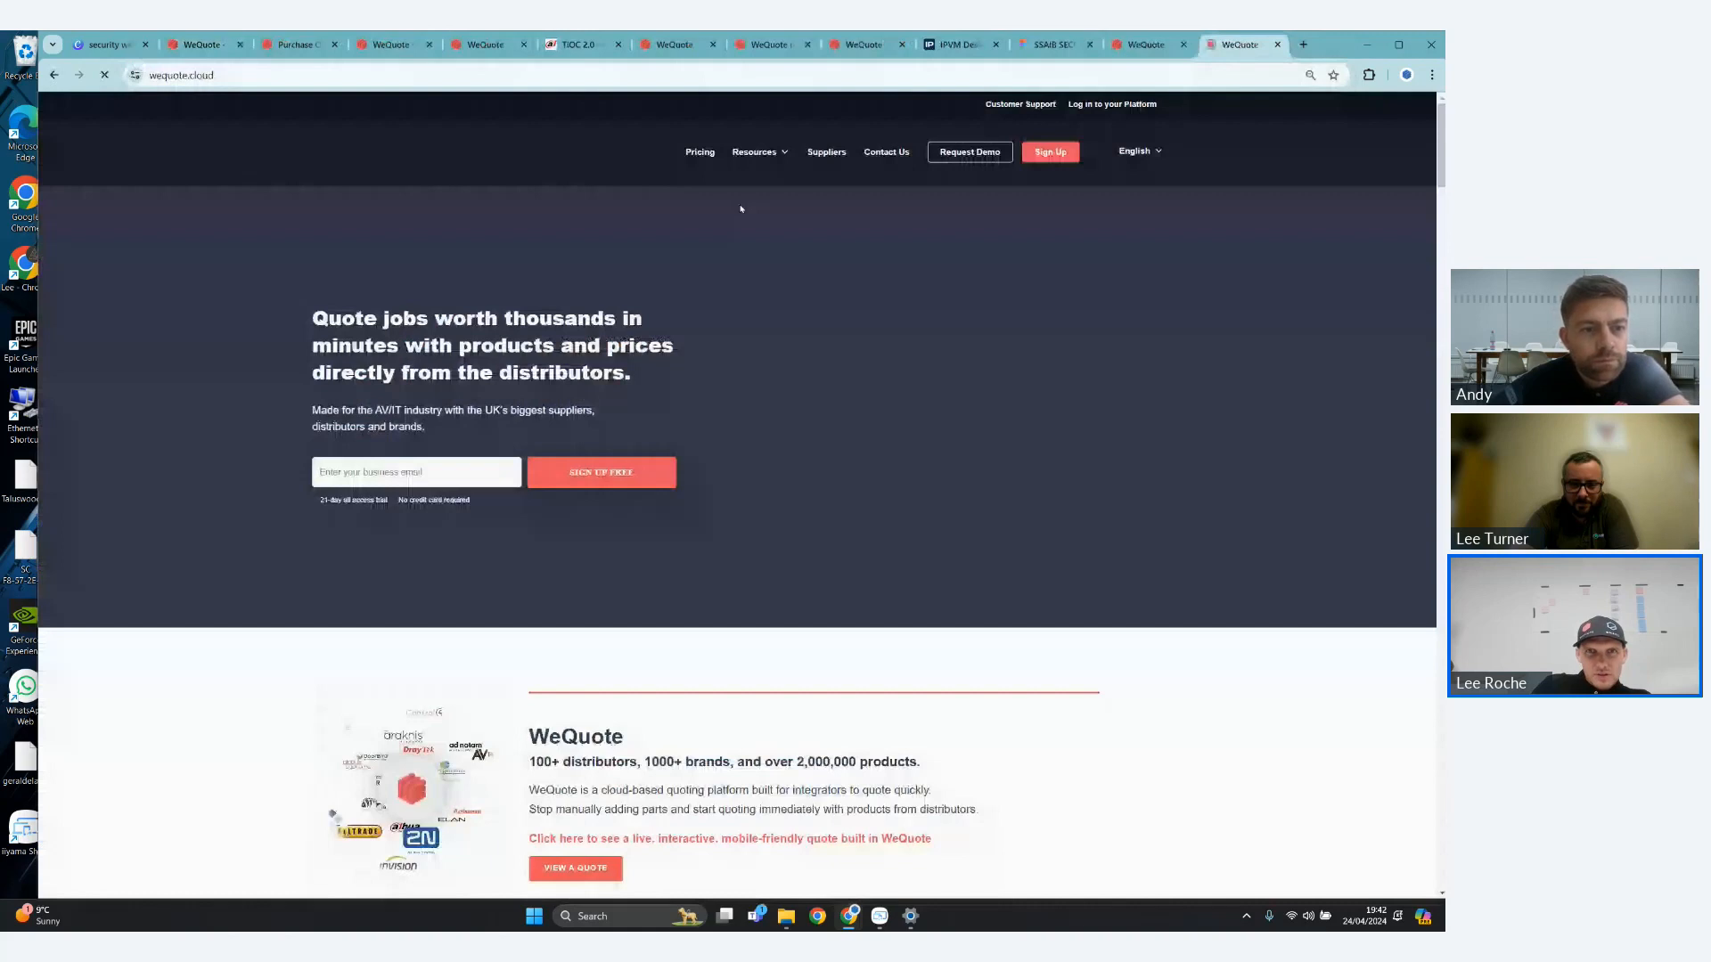
{"action": "left_click", "coordinate": [705, 153]}
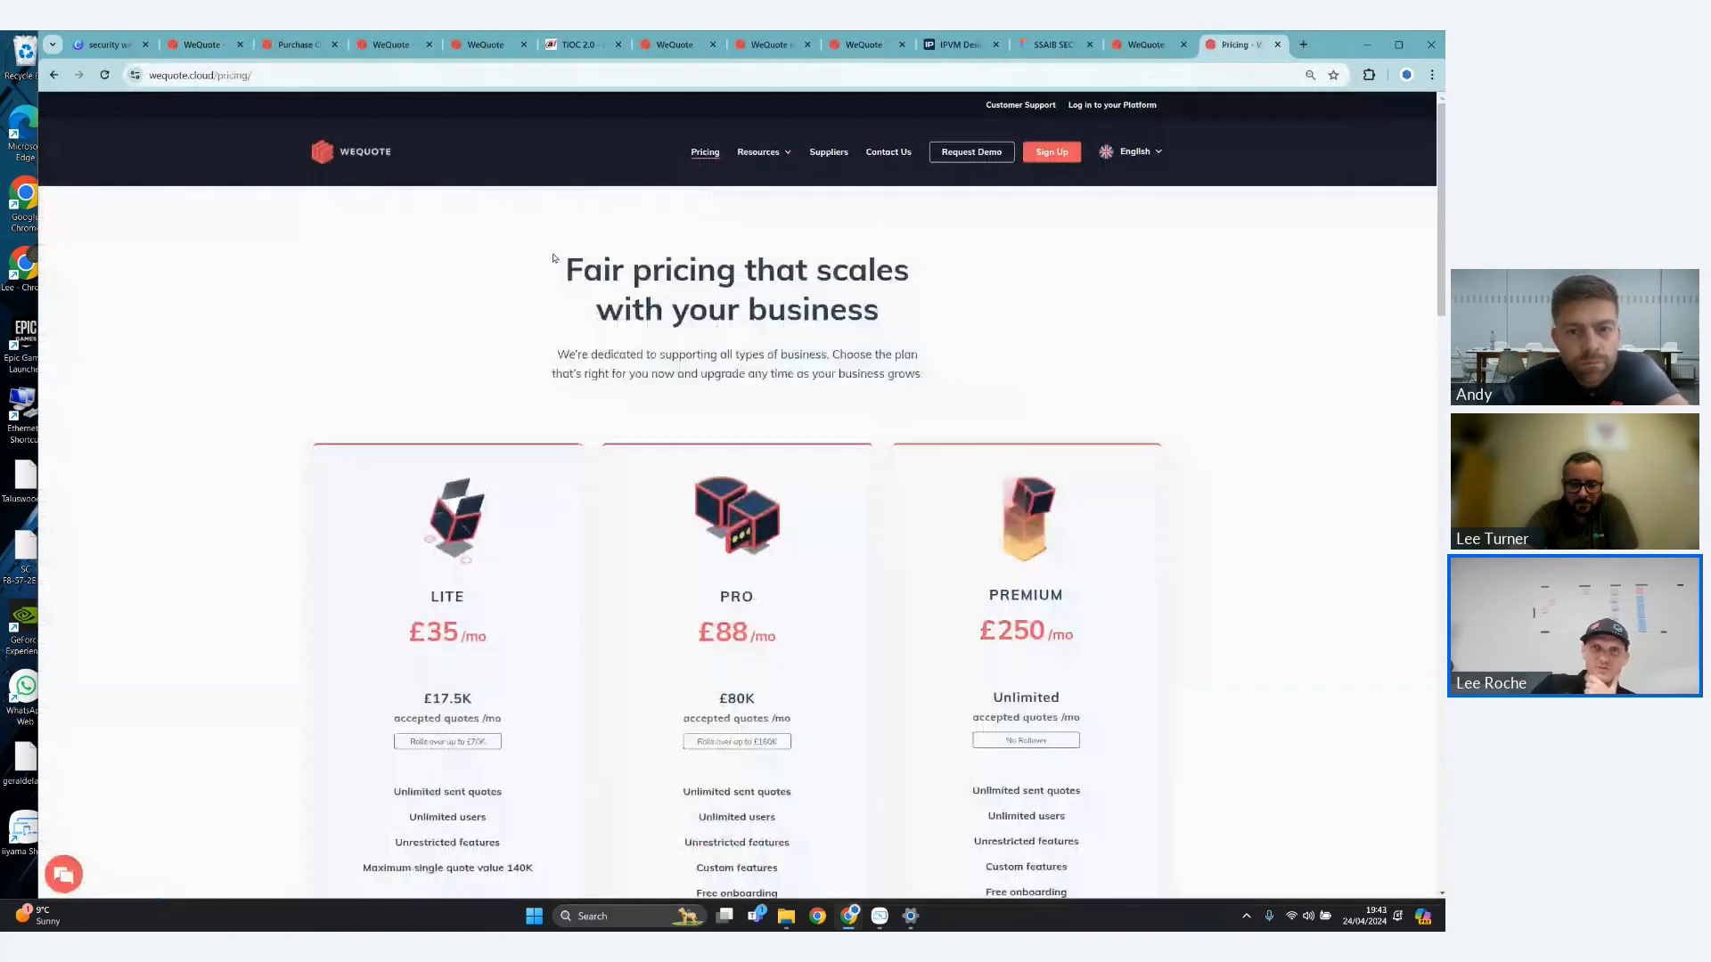
- Examine the Lite, Pro and Premium pricing plans, focusing on their sent-quote and user allowances
{"action": "left_click_drag", "start_coordinate": [553, 258], "coordinate": [999, 346]}
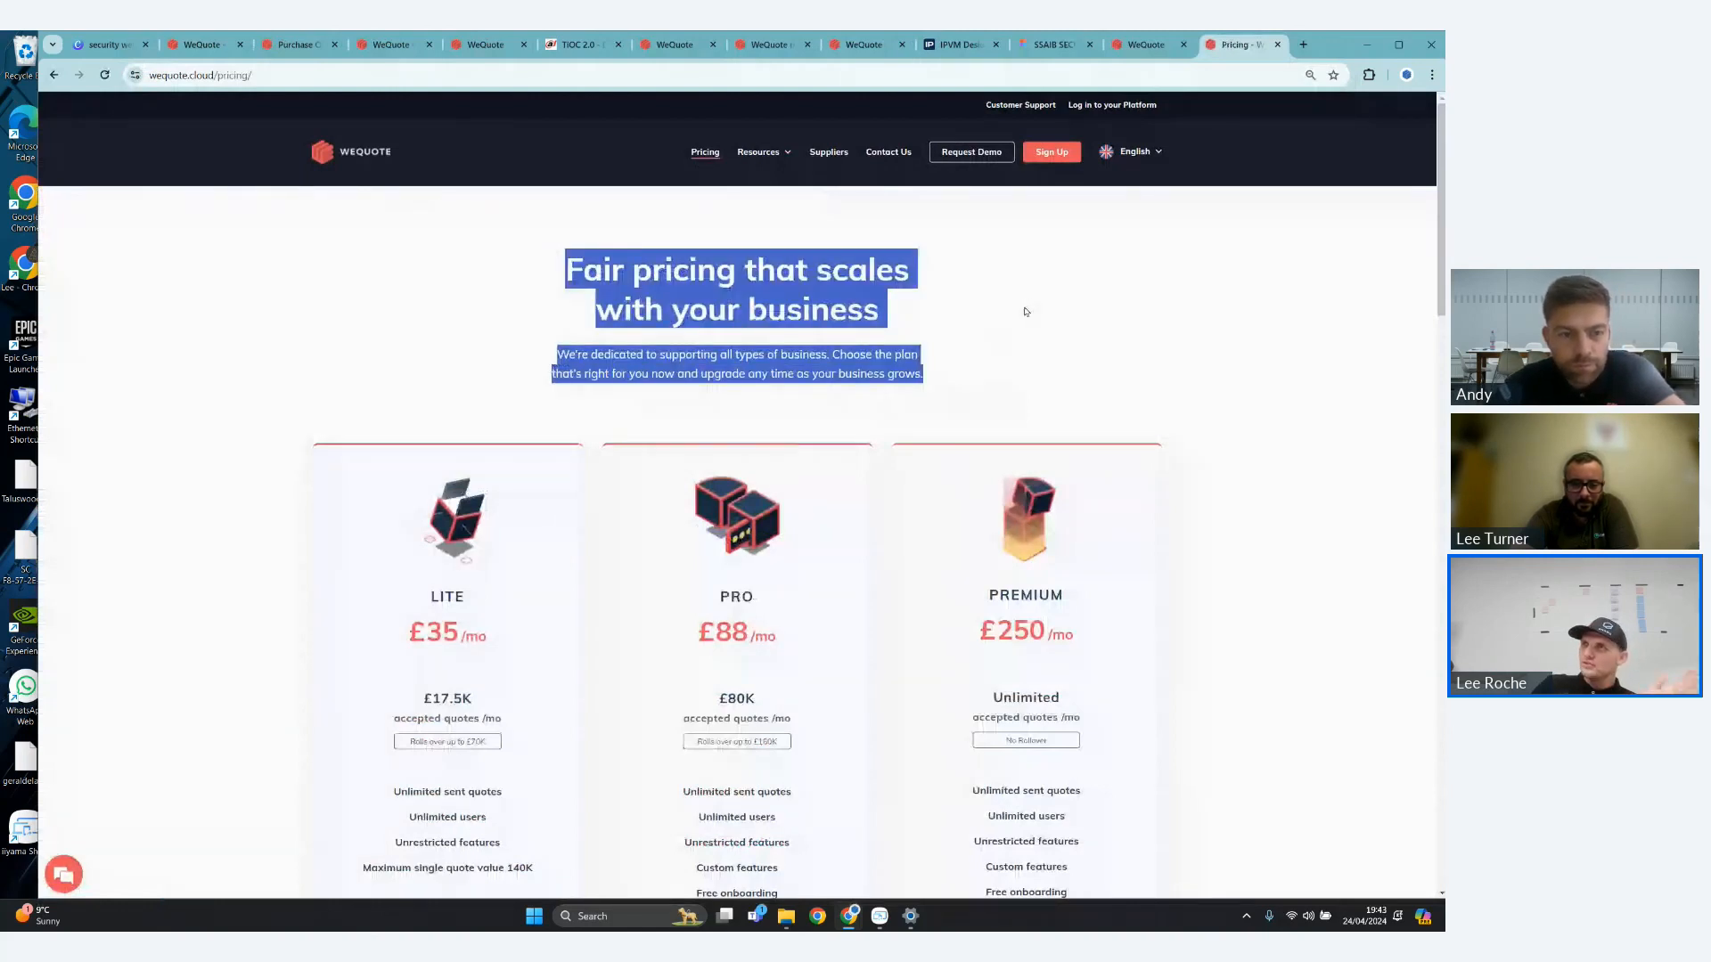
{"action": "scroll", "coordinate": [1066, 278], "scroll_direction": "down", "scroll_amount": 2}
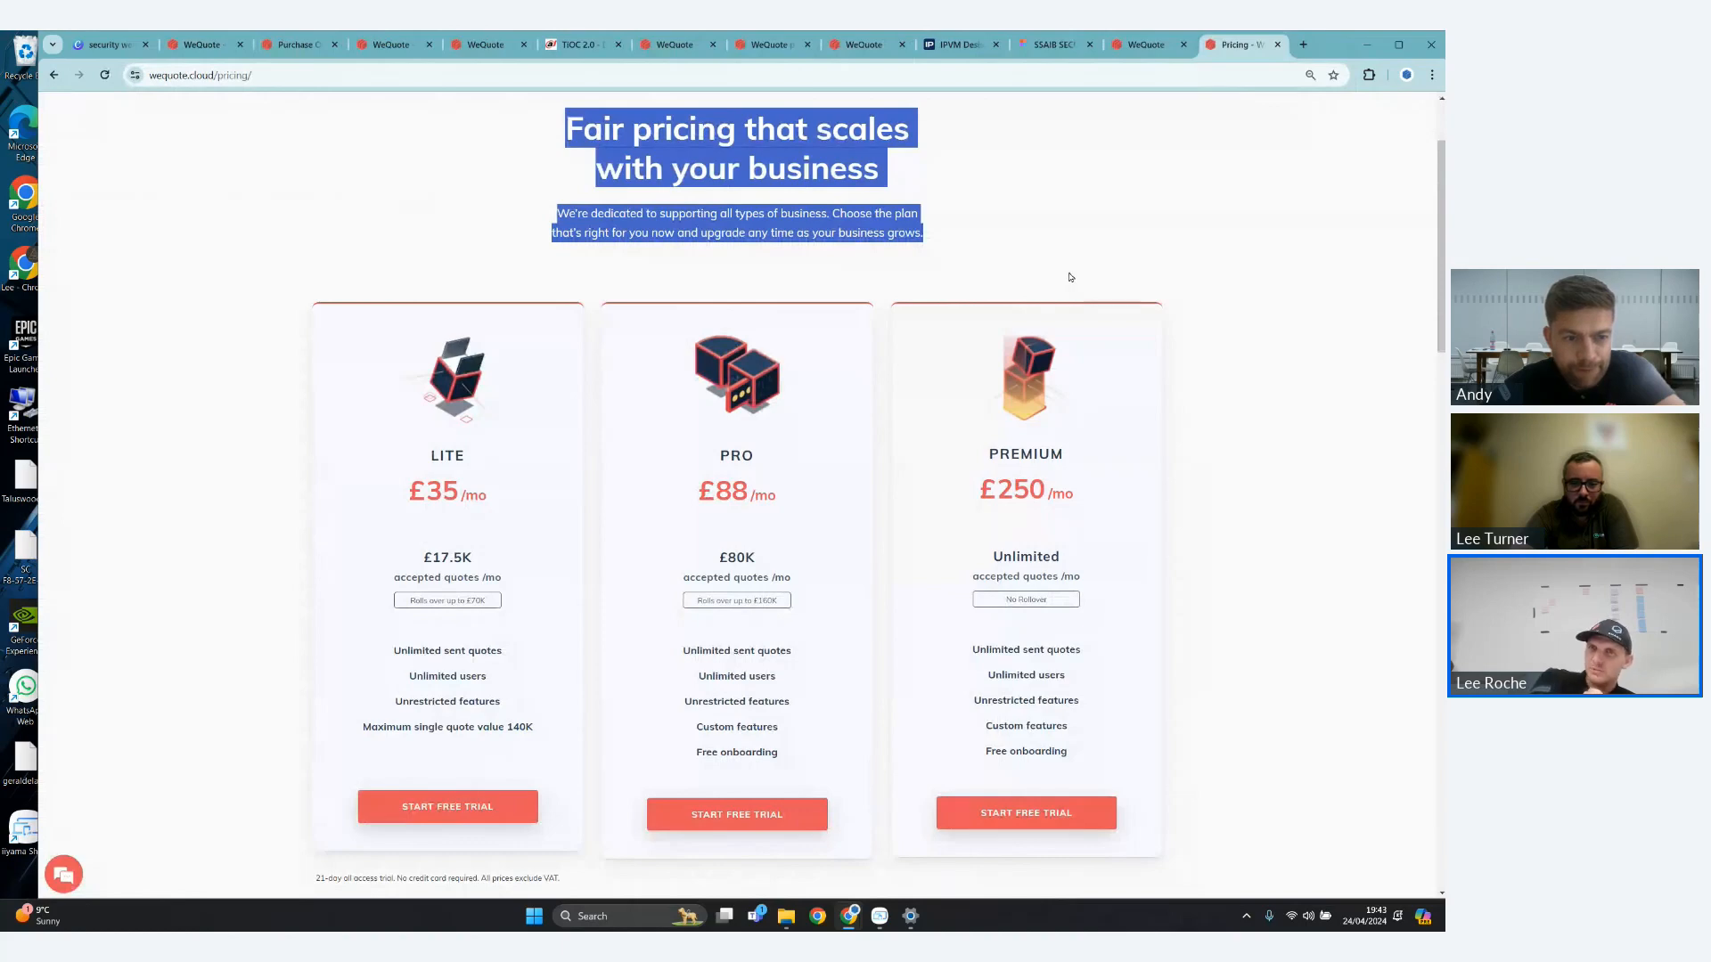
{"action": "left_click_drag", "start_coordinate": [390, 650], "coordinate": [570, 652]}
{"action": "scroll", "coordinate": [657, 597], "scroll_direction": "down", "scroll_amount": 2}
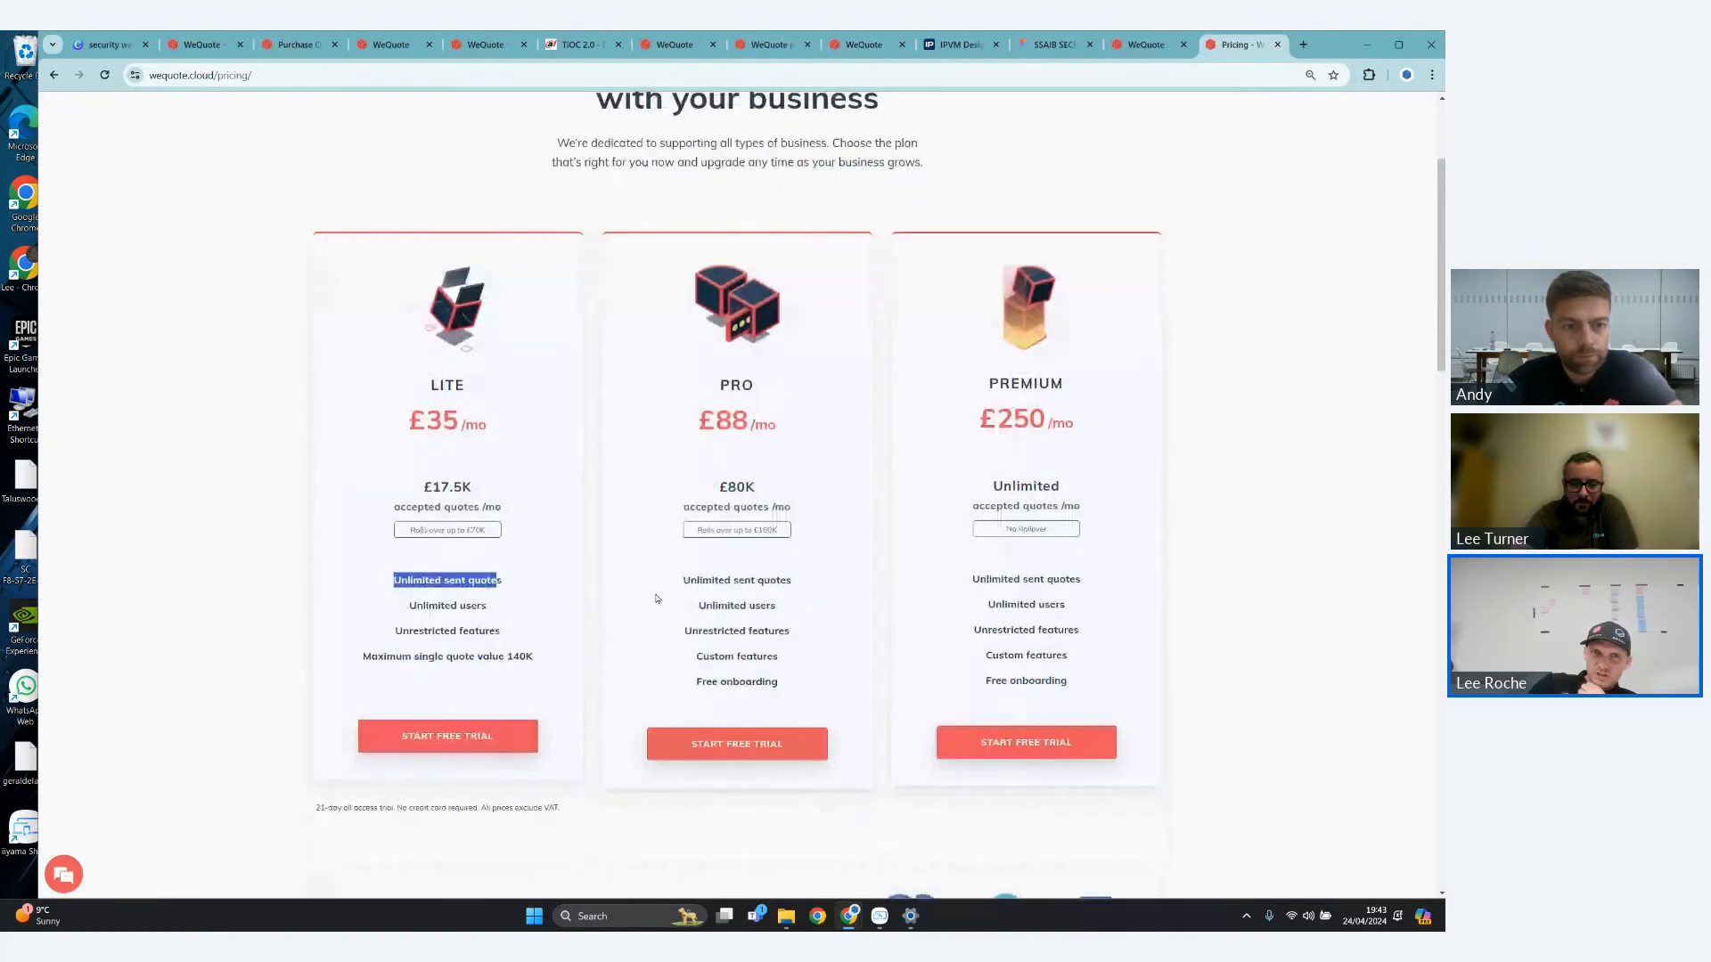
{"action": "left_click", "coordinate": [613, 526]}
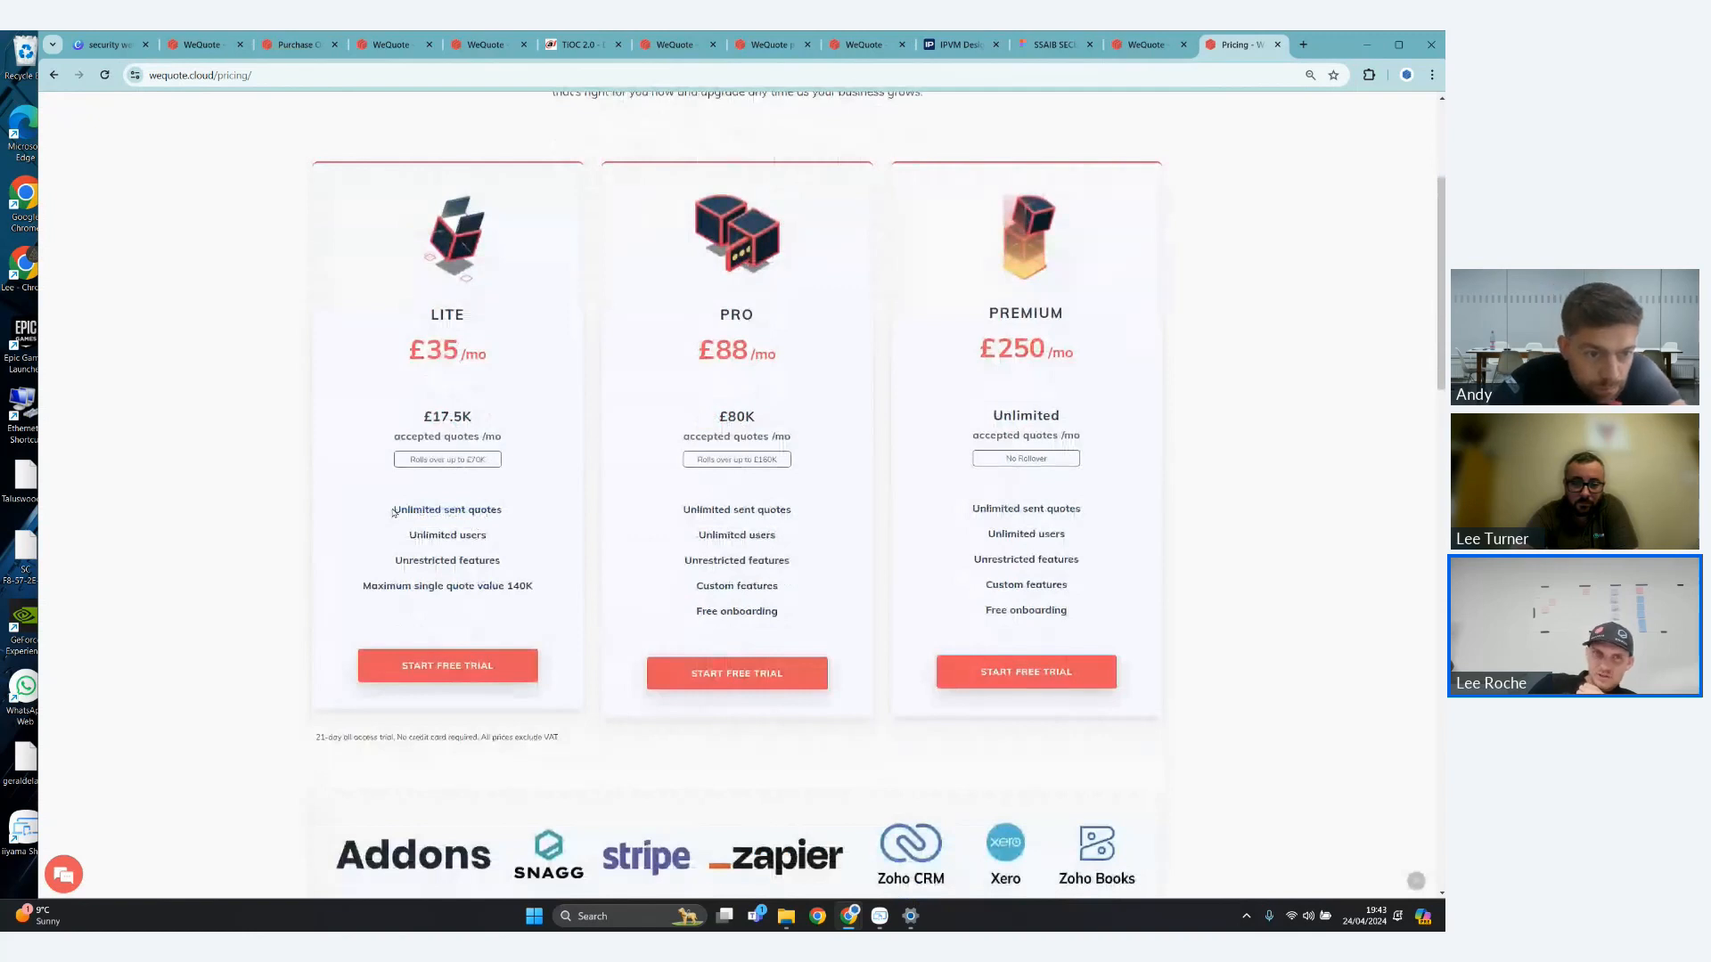
{"action": "left_click_drag", "start_coordinate": [489, 511], "coordinate": [810, 527]}
{"action": "left_click", "coordinate": [813, 526]}
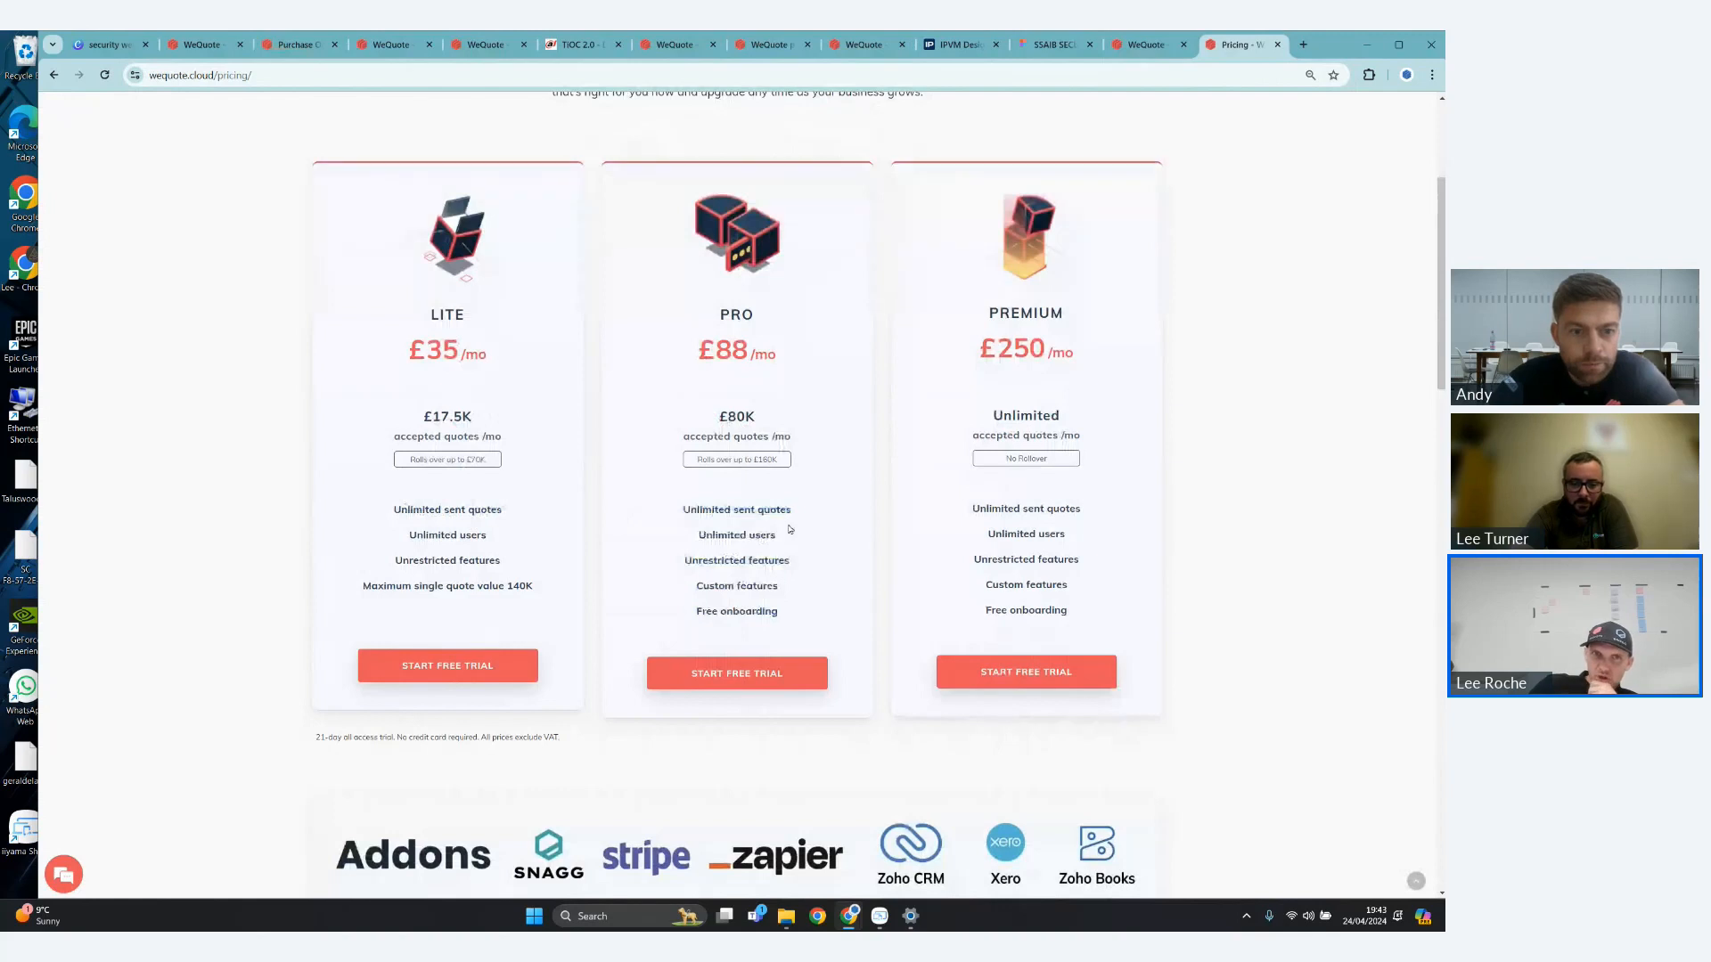
{"action": "left_click_drag", "start_coordinate": [405, 541], "coordinate": [488, 536]}
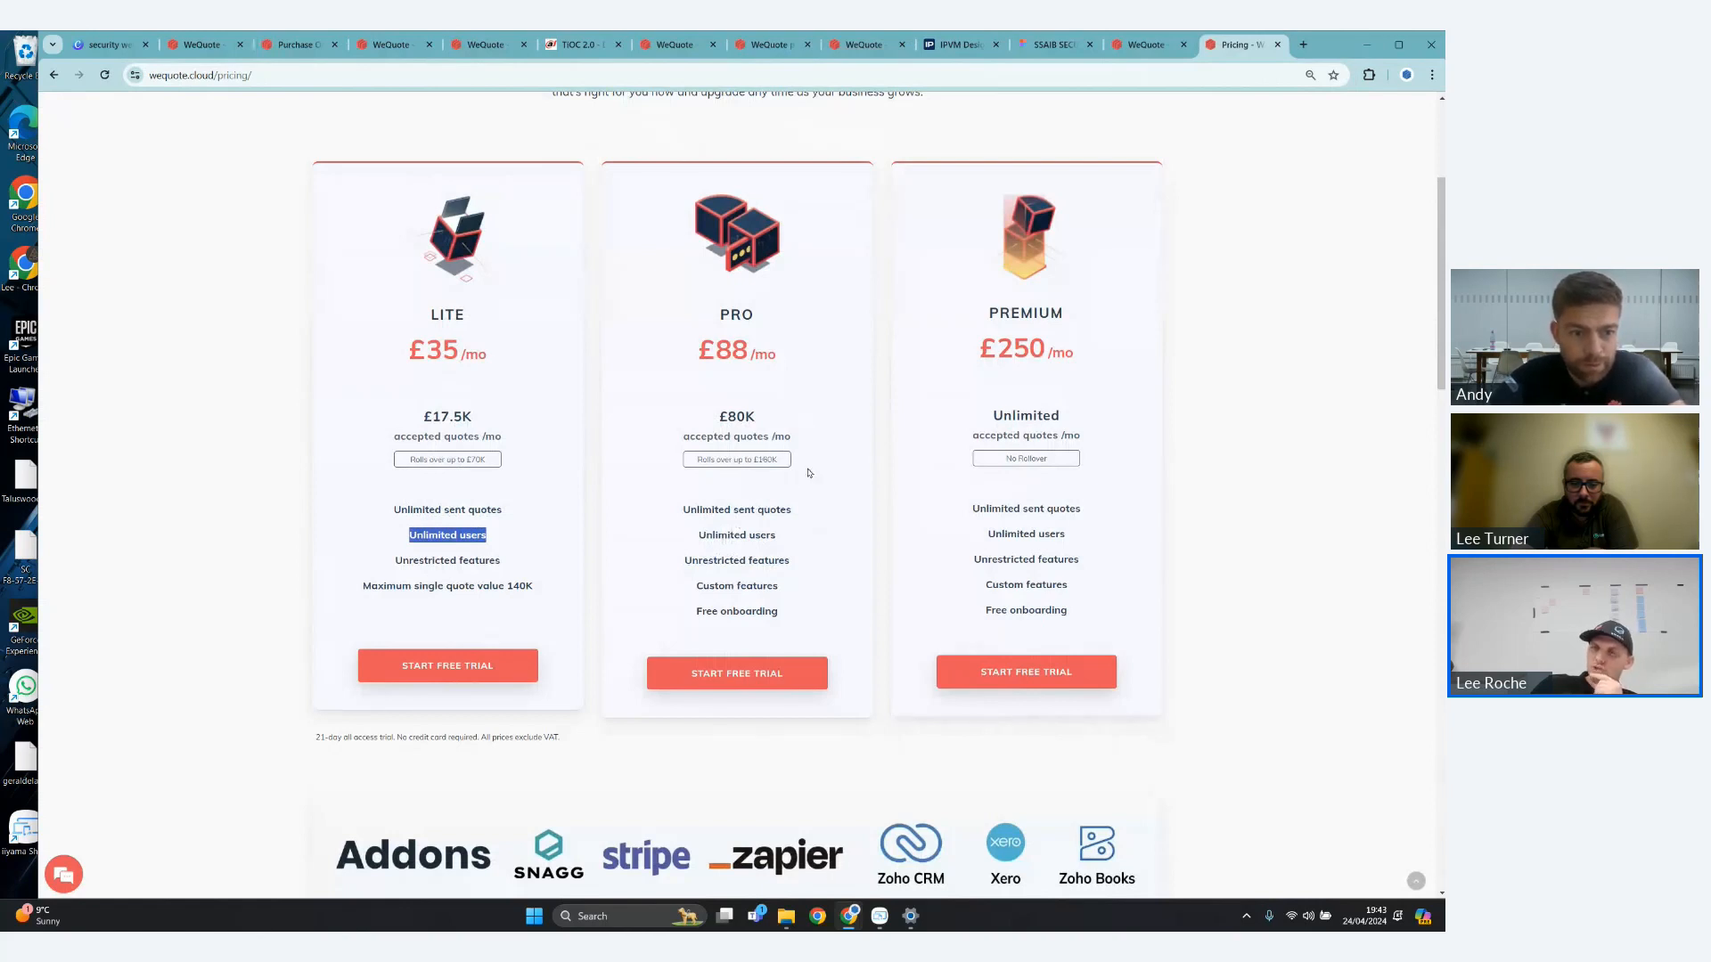
{"action": "scroll", "coordinate": [811, 472], "scroll_direction": "up", "scroll_amount": 1}
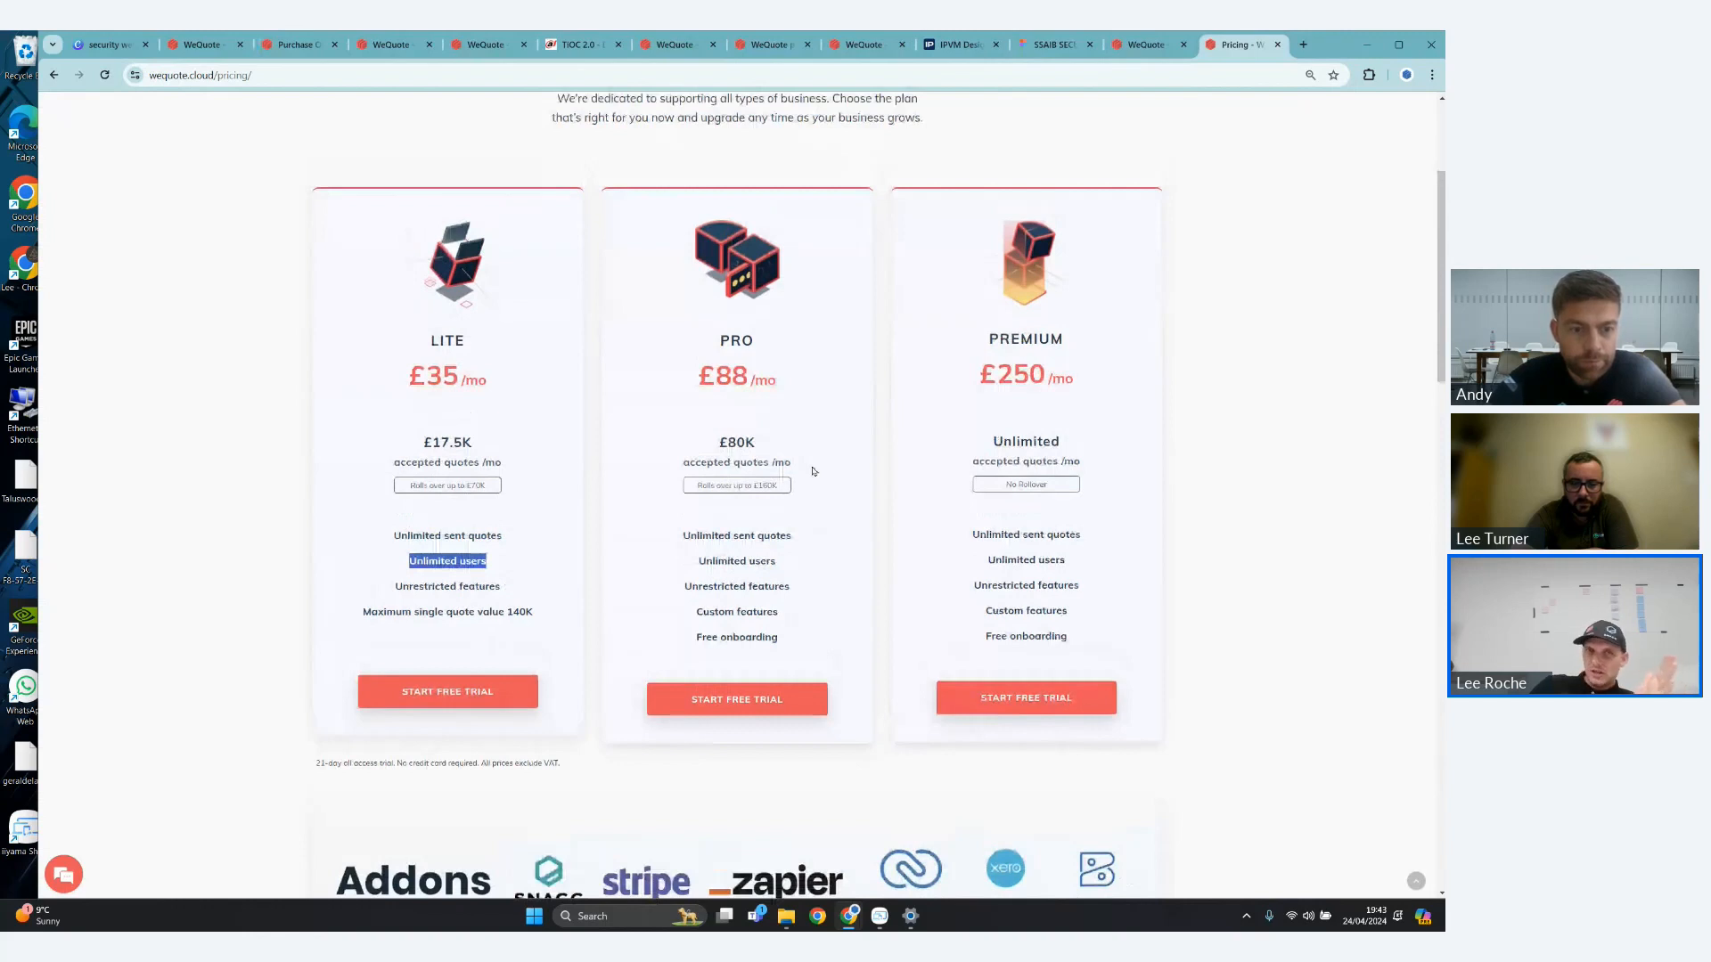
{"action": "scroll", "coordinate": [812, 468], "scroll_direction": "up", "scroll_amount": 1}
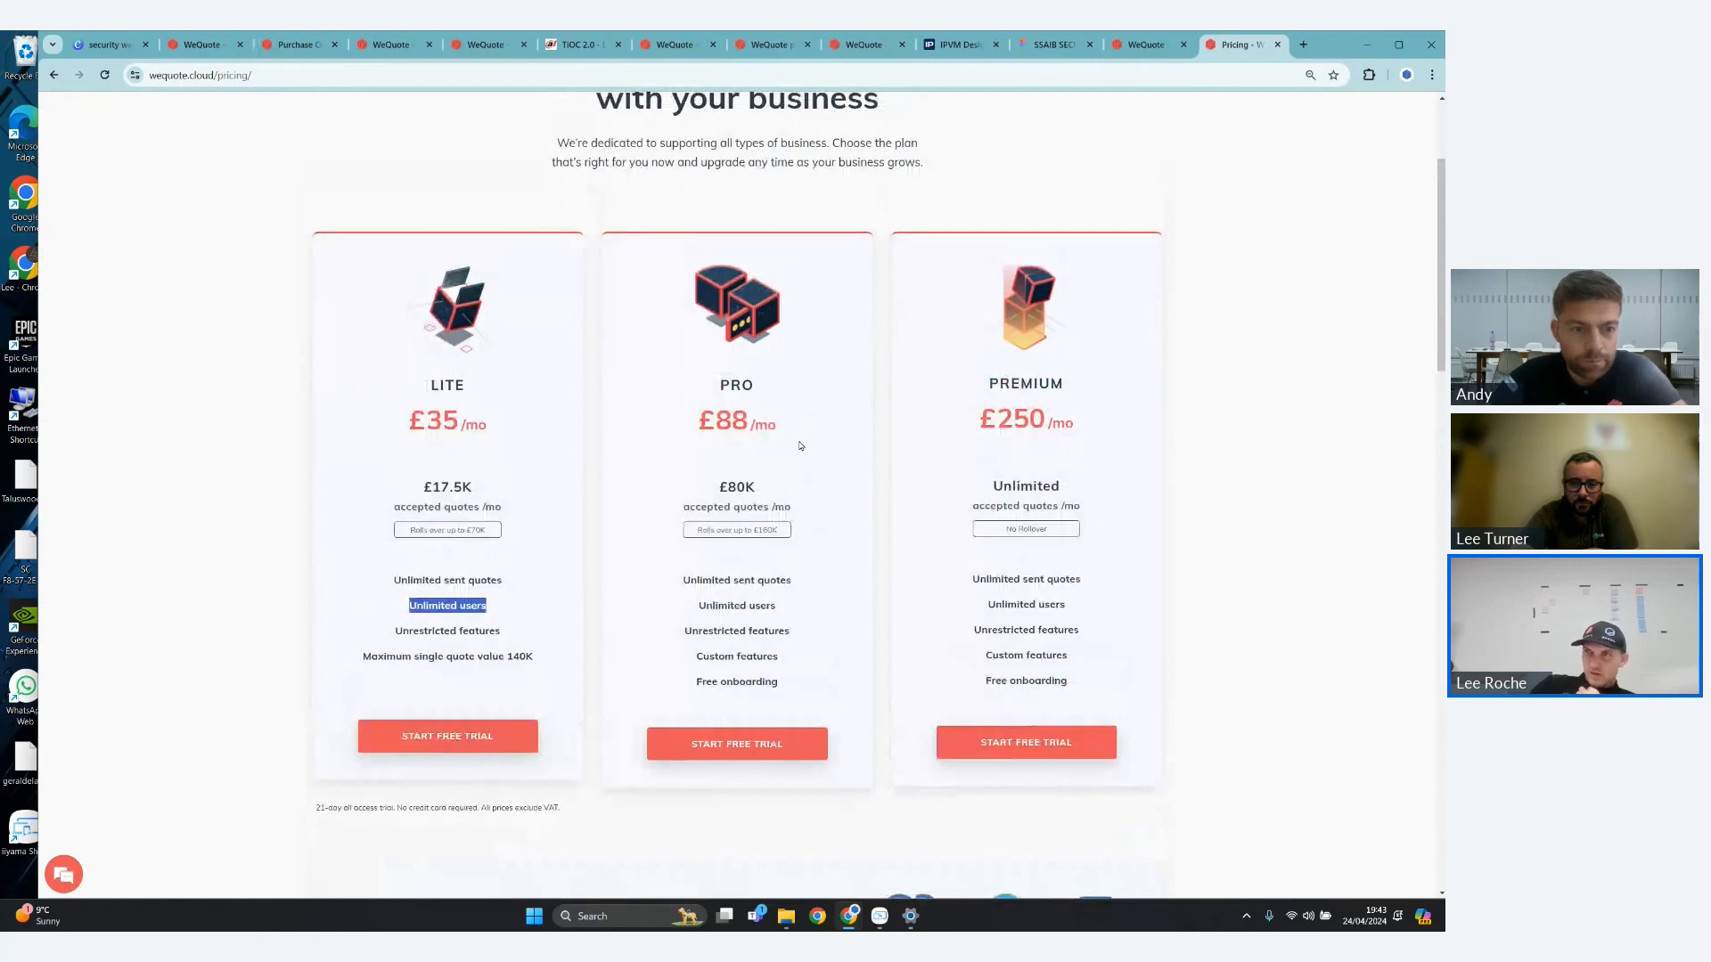
{"action": "scroll", "coordinate": [858, 518], "scroll_direction": "up", "scroll_amount": 1}
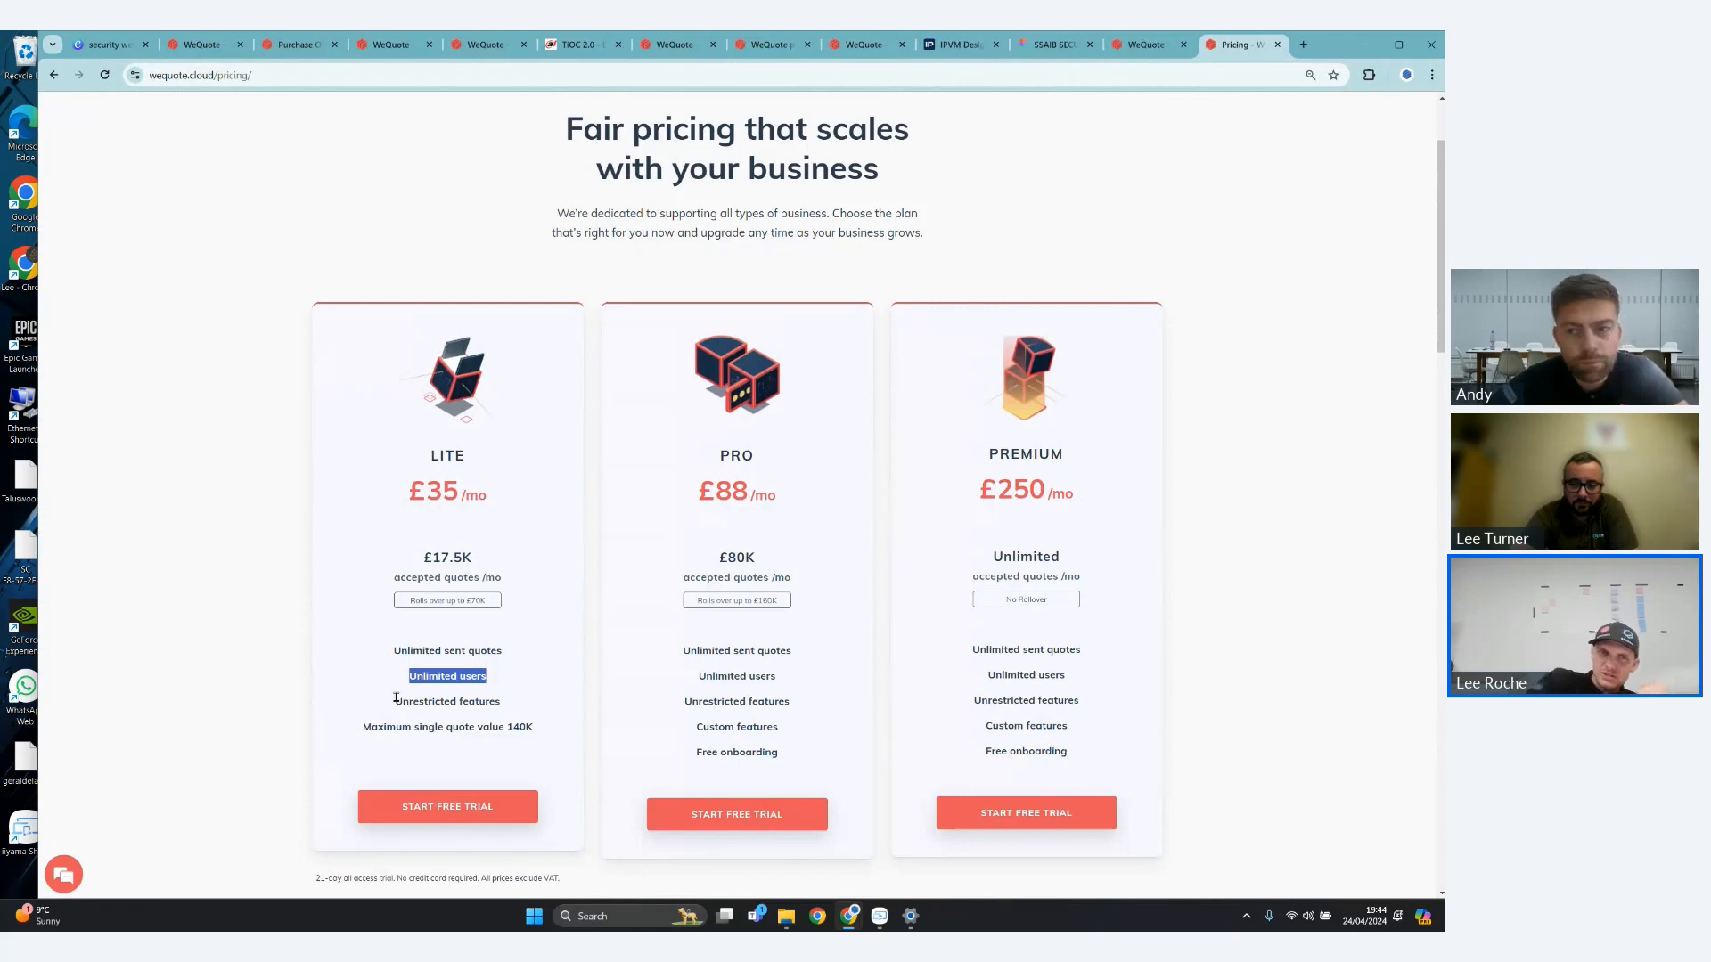
- Compare the included features of the three pricing plans and check the Lite plan's maximum single quote value
{"action": "left_click_drag", "start_coordinate": [396, 700], "coordinate": [550, 700]}
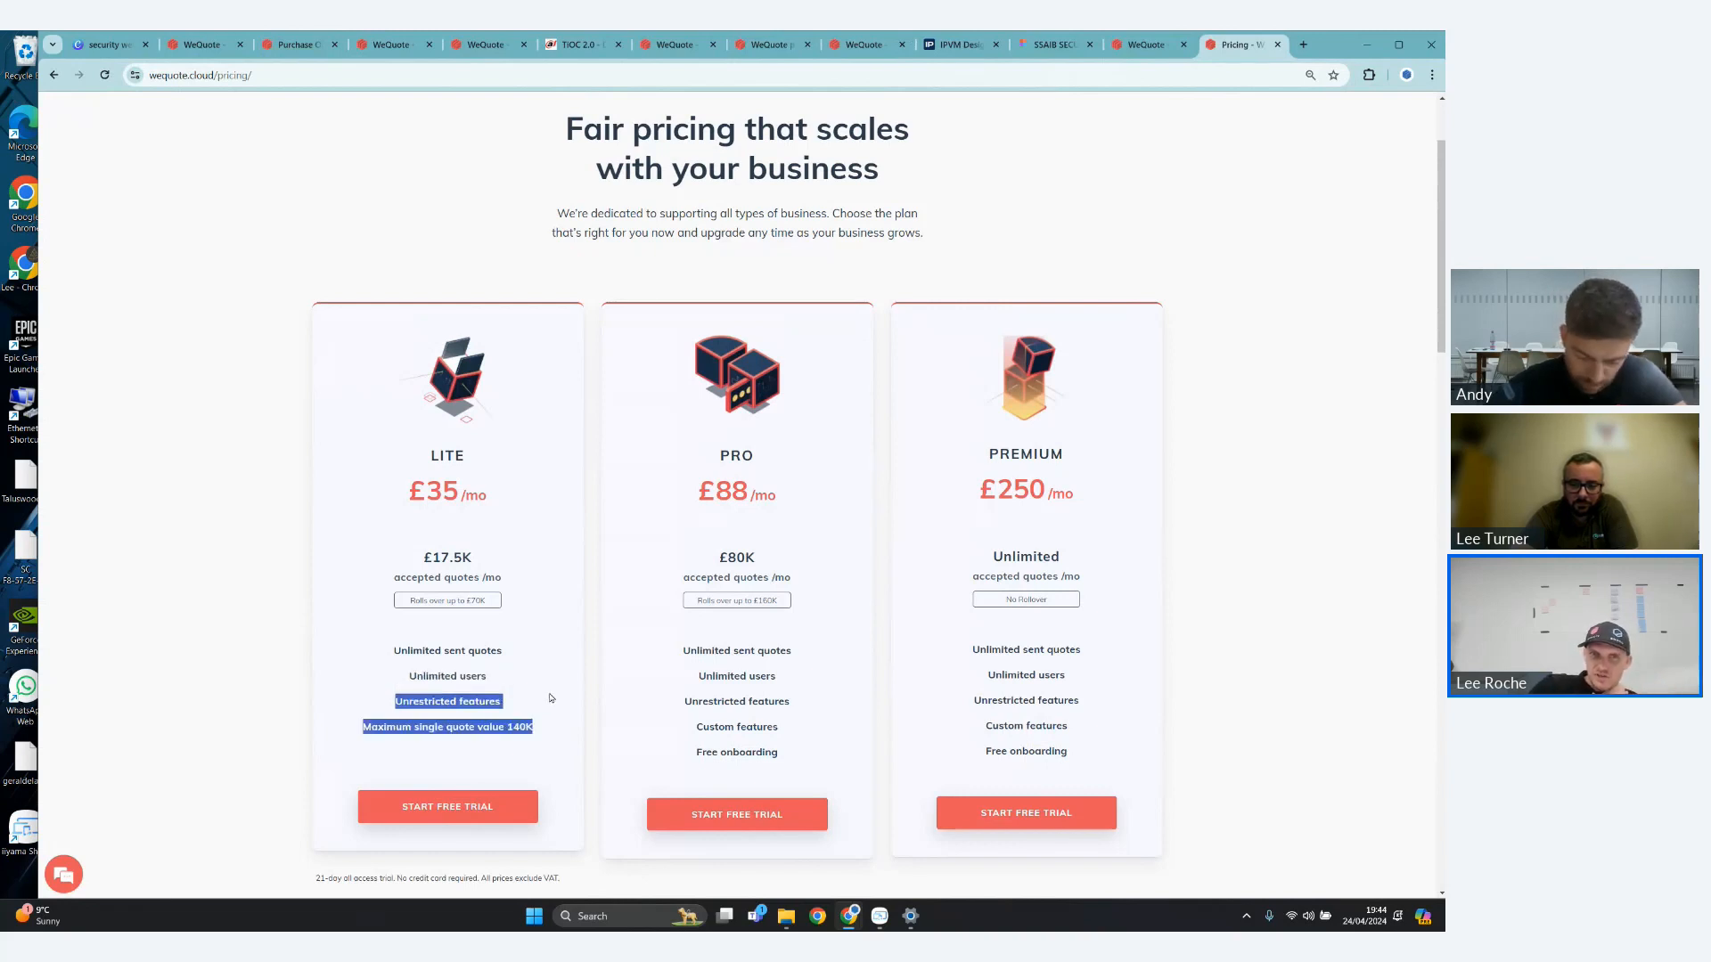
{"action": "triple_click", "coordinate": [447, 695]}
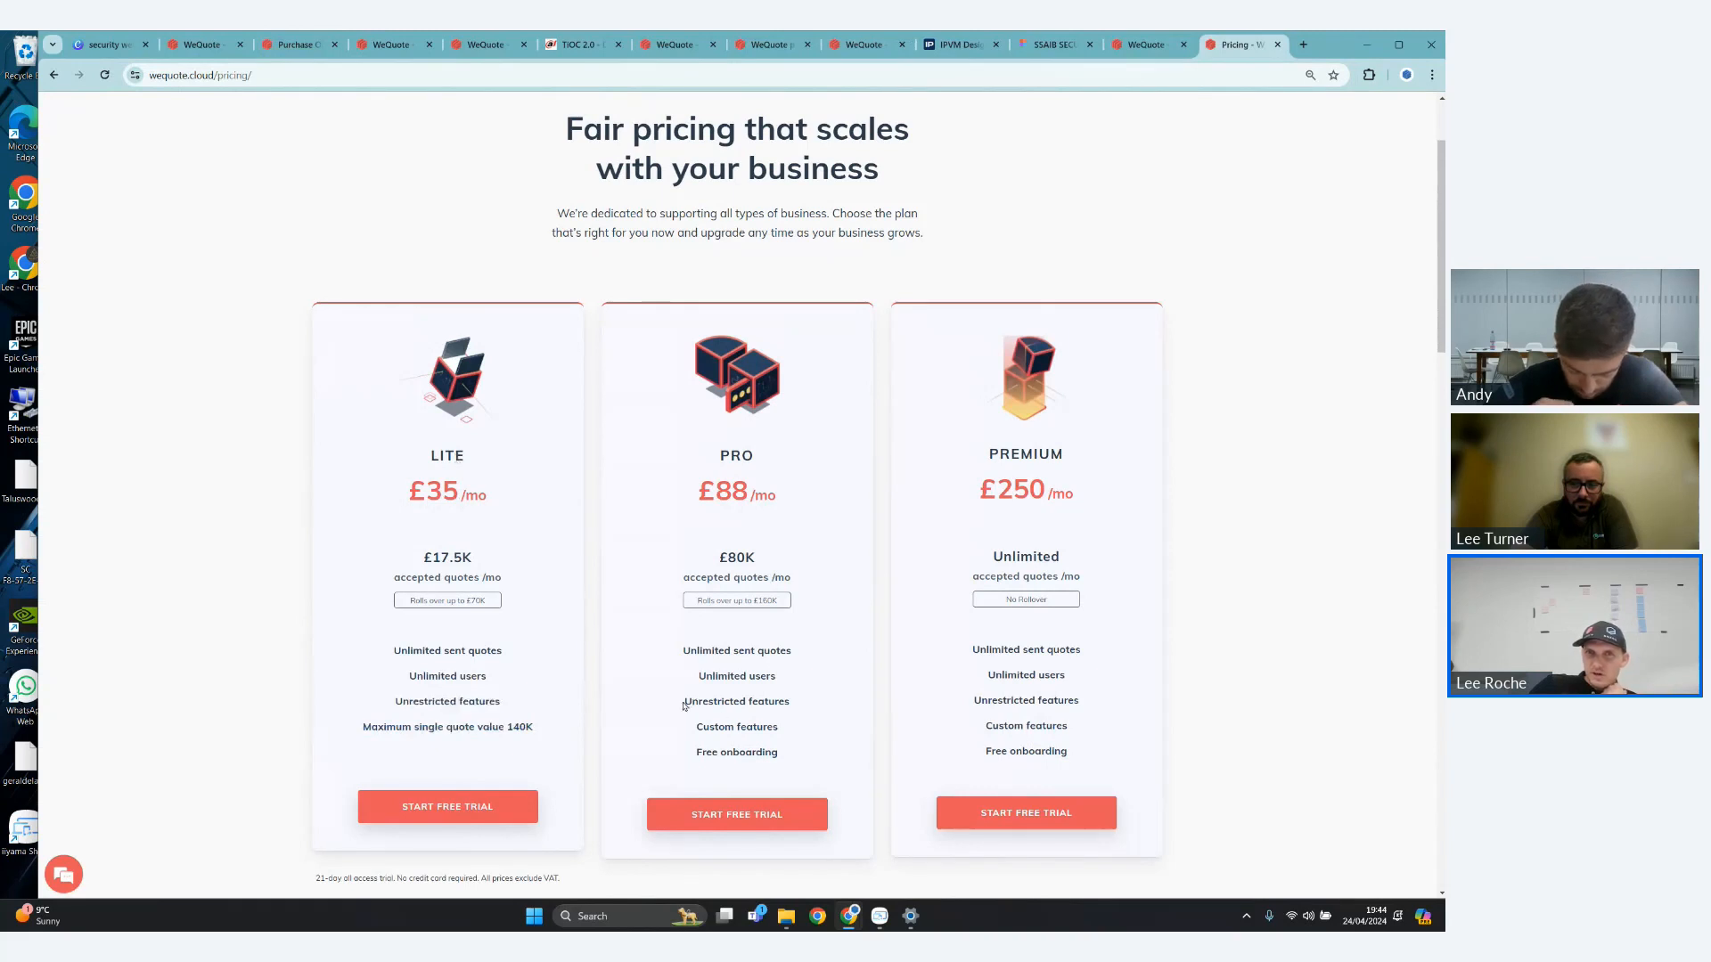
{"action": "left_click_drag", "start_coordinate": [684, 704], "coordinate": [747, 704]}
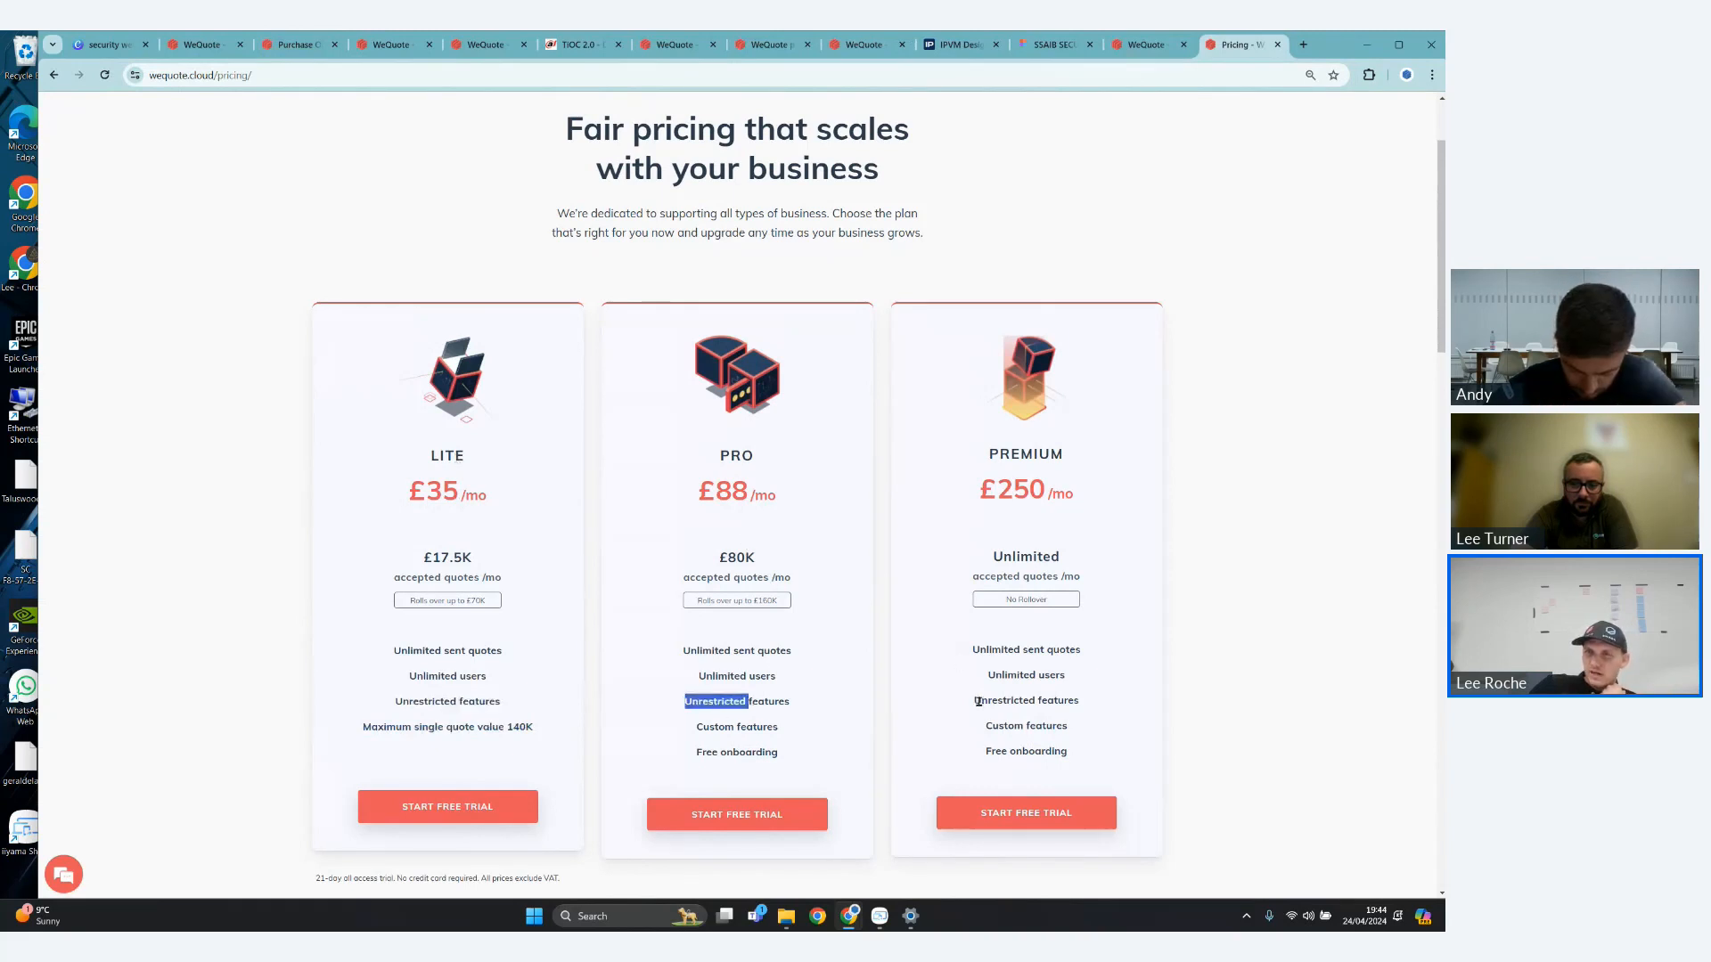
{"action": "left_click_drag", "start_coordinate": [977, 701], "coordinate": [1067, 753]}
{"action": "left_click", "coordinate": [450, 729]}
{"action": "left_click_drag", "start_coordinate": [354, 730], "coordinate": [393, 649]}
{"action": "left_click", "coordinate": [517, 533]}
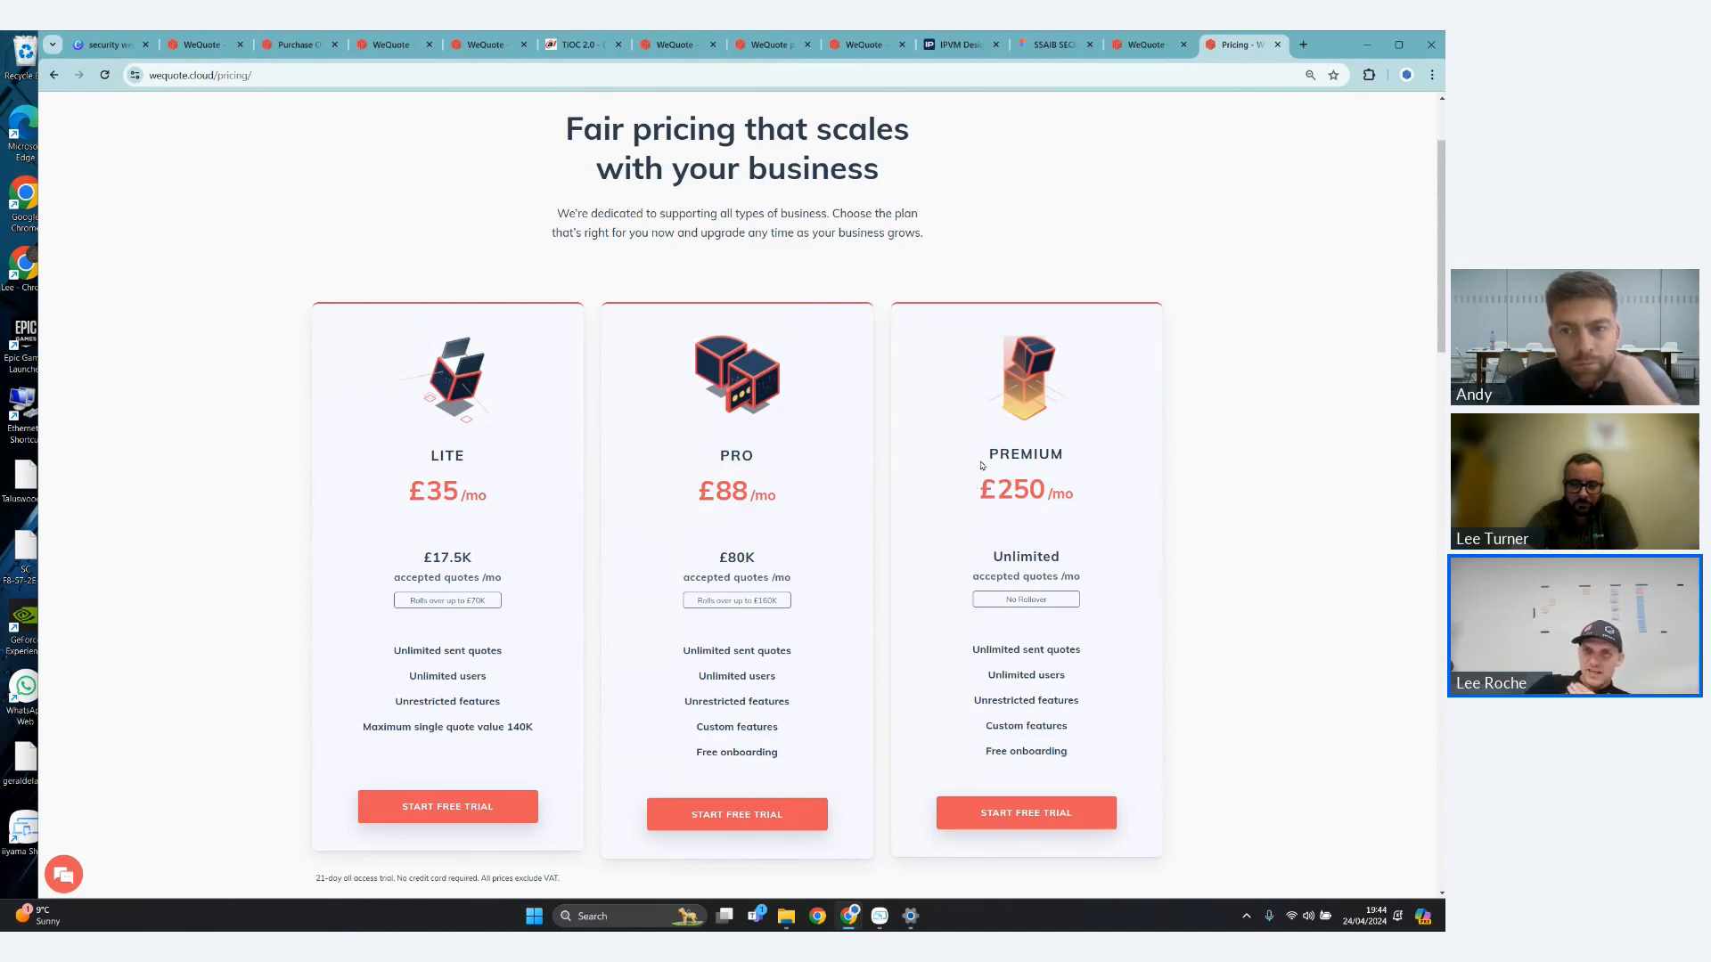
- Examine the Premium plan's price and accepted-quote allowance, and the list of add-ons offered with the pricing plans
{"action": "left_click_drag", "start_coordinate": [981, 465], "coordinate": [1103, 538]}
{"action": "left_click", "coordinate": [1108, 551]}
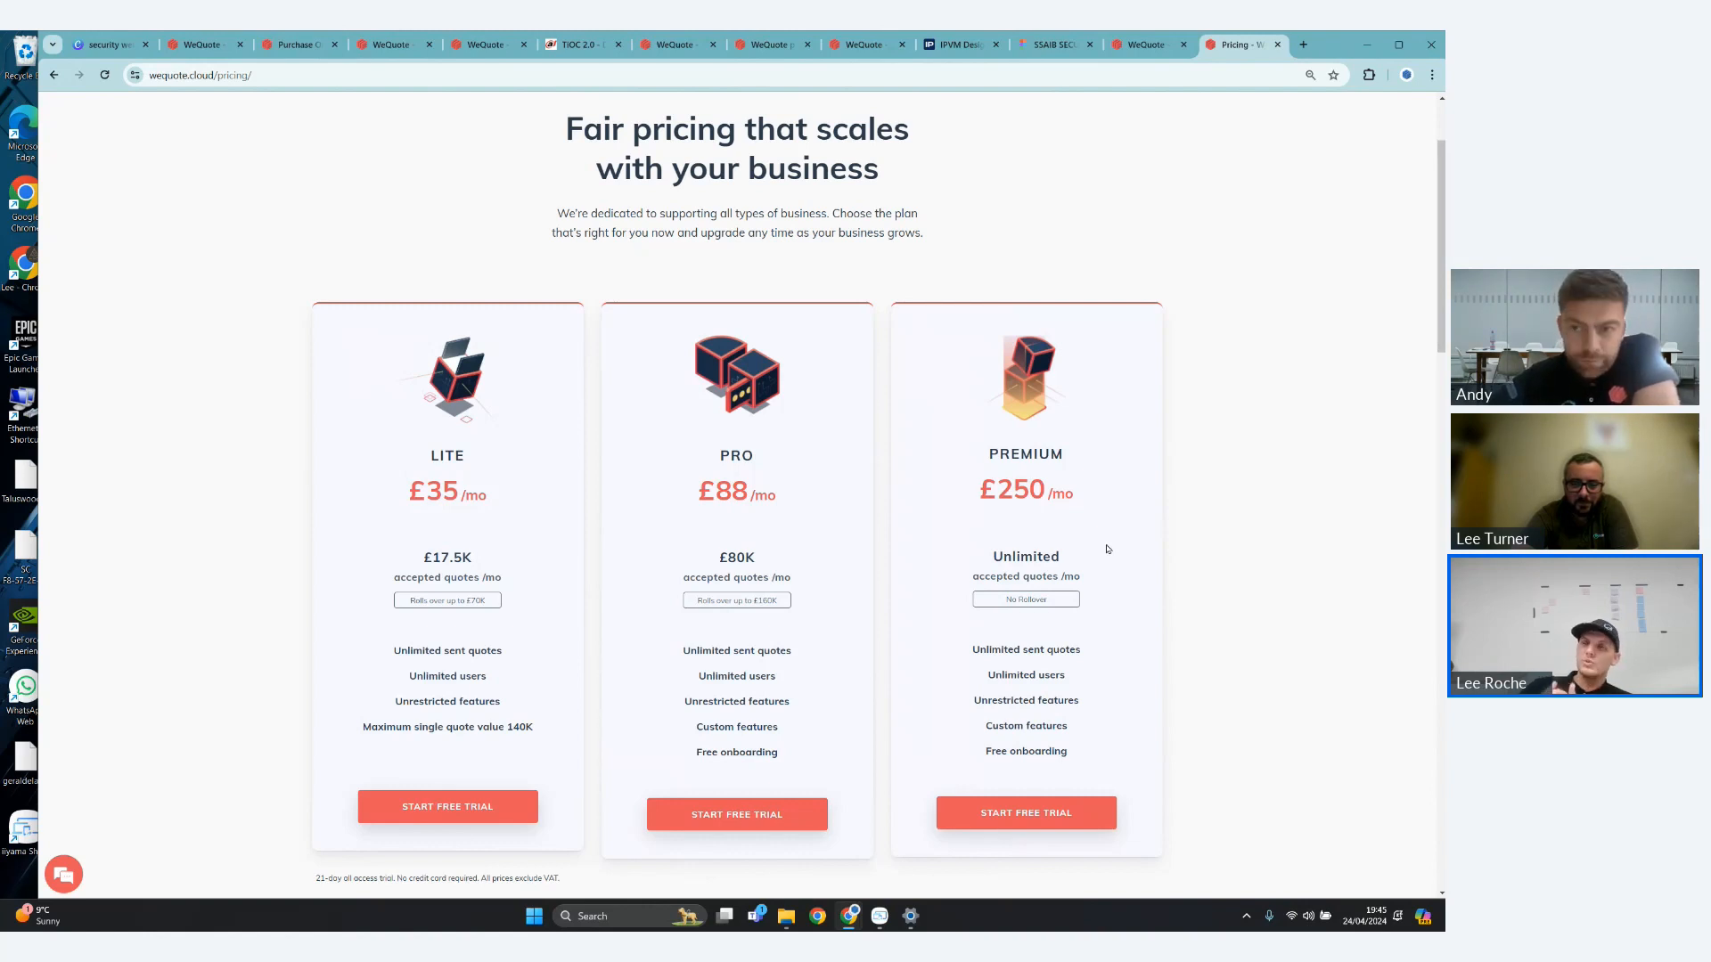
{"action": "scroll", "coordinate": [1070, 555], "scroll_direction": "down", "scroll_amount": 1}
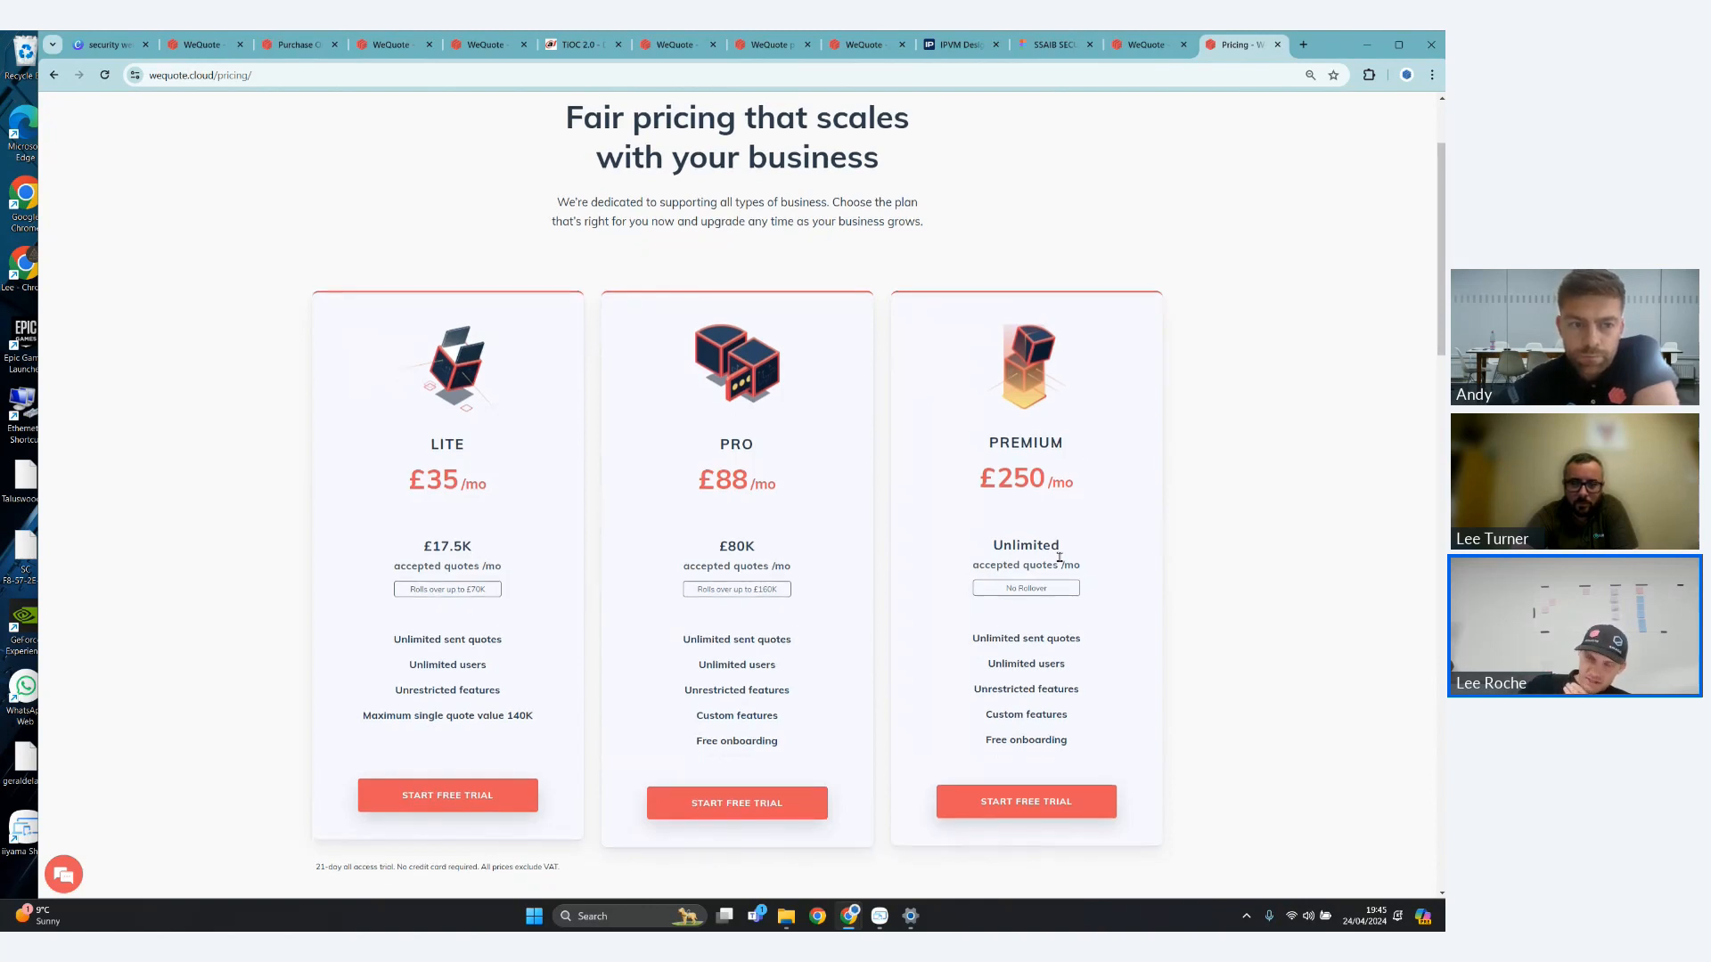
{"action": "scroll", "coordinate": [1059, 558], "scroll_direction": "down", "scroll_amount": 1}
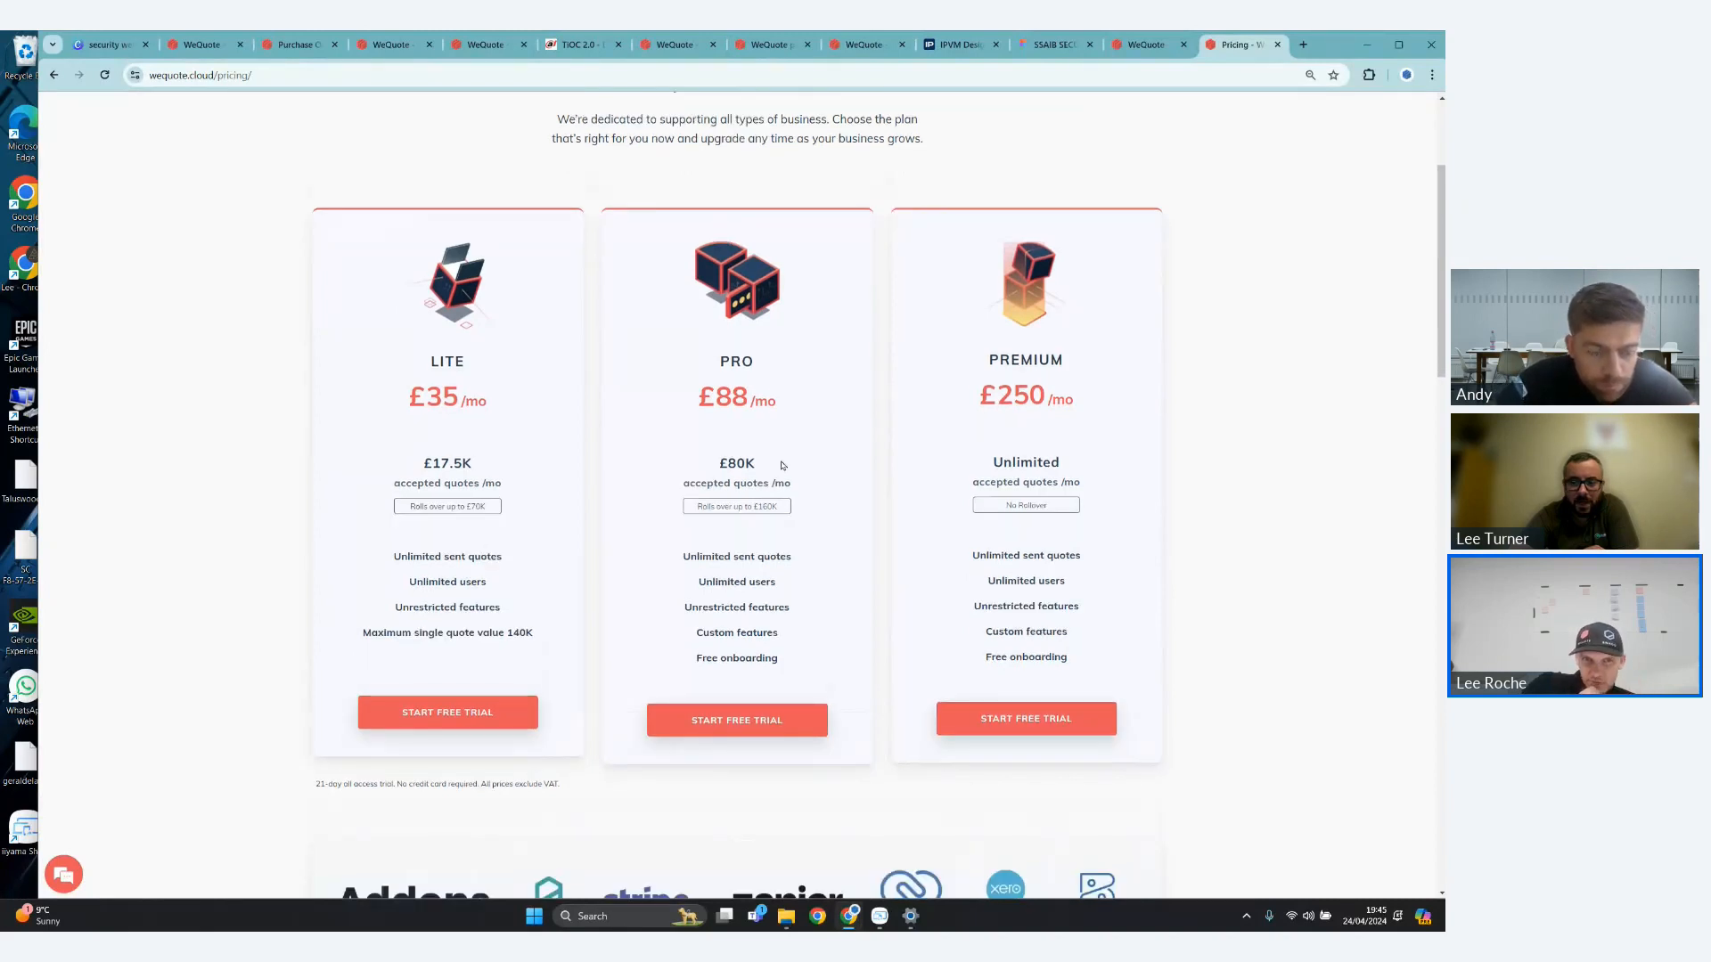
{"action": "scroll", "coordinate": [775, 475], "scroll_direction": "down", "scroll_amount": 1}
{"action": "scroll", "coordinate": [775, 475], "scroll_direction": "down", "scroll_amount": 3}
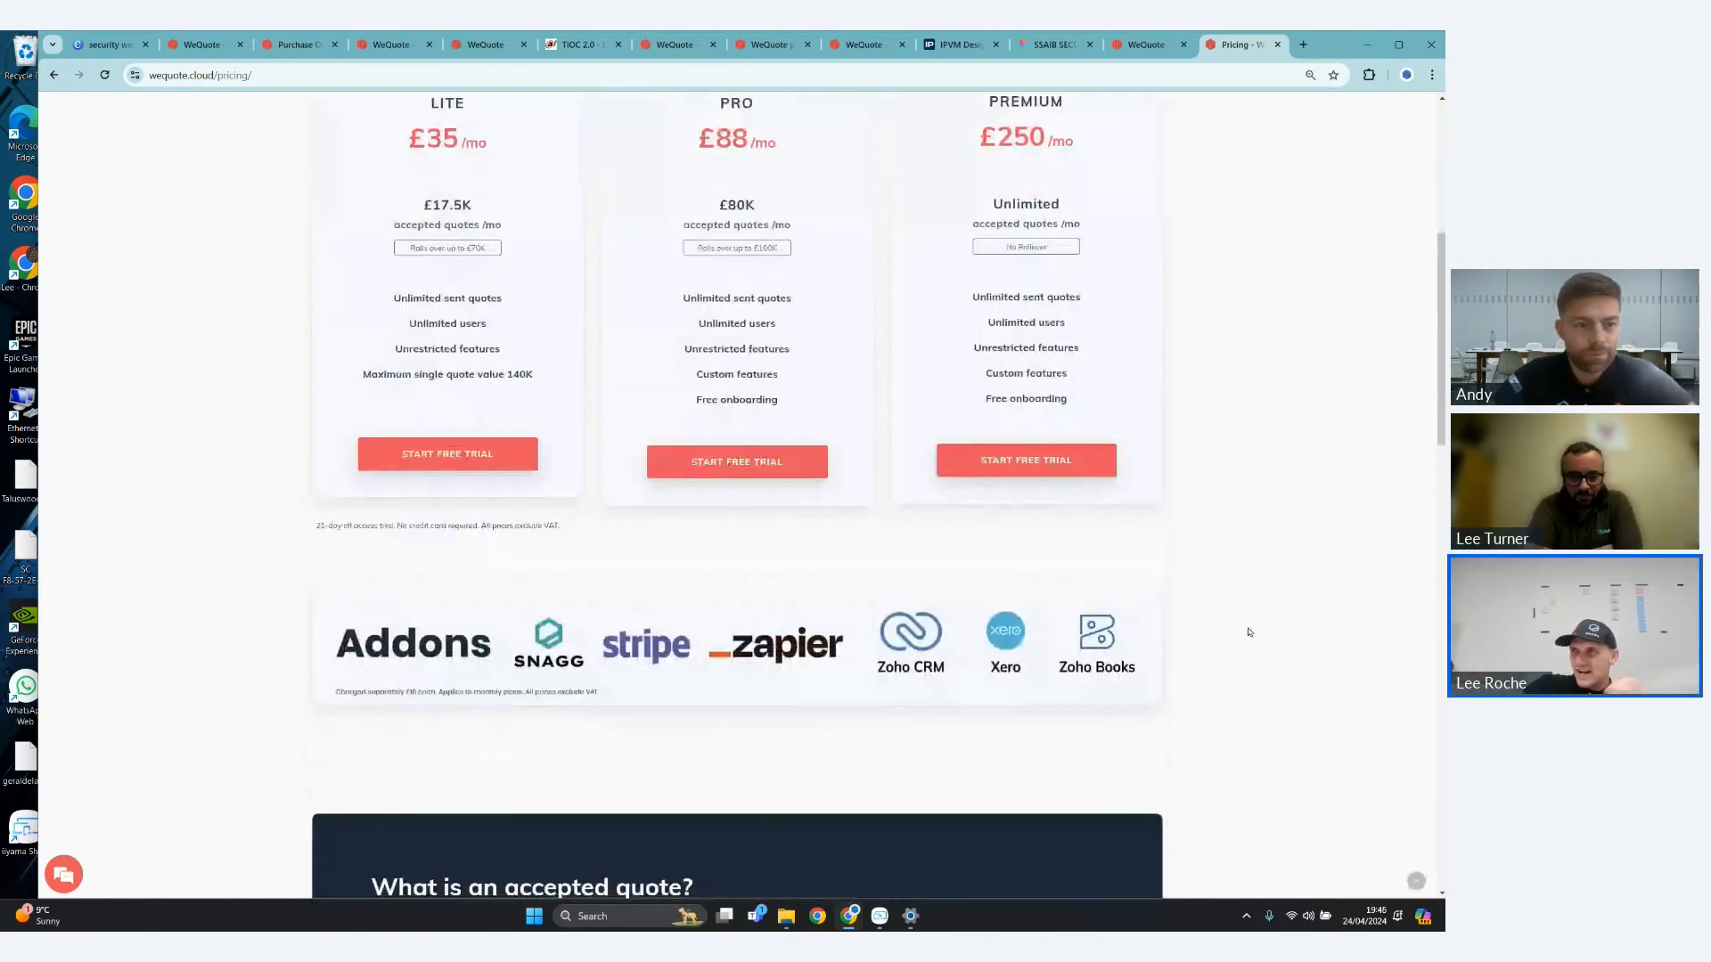
{"action": "scroll", "coordinate": [1221, 624], "scroll_direction": "down", "scroll_amount": 1}
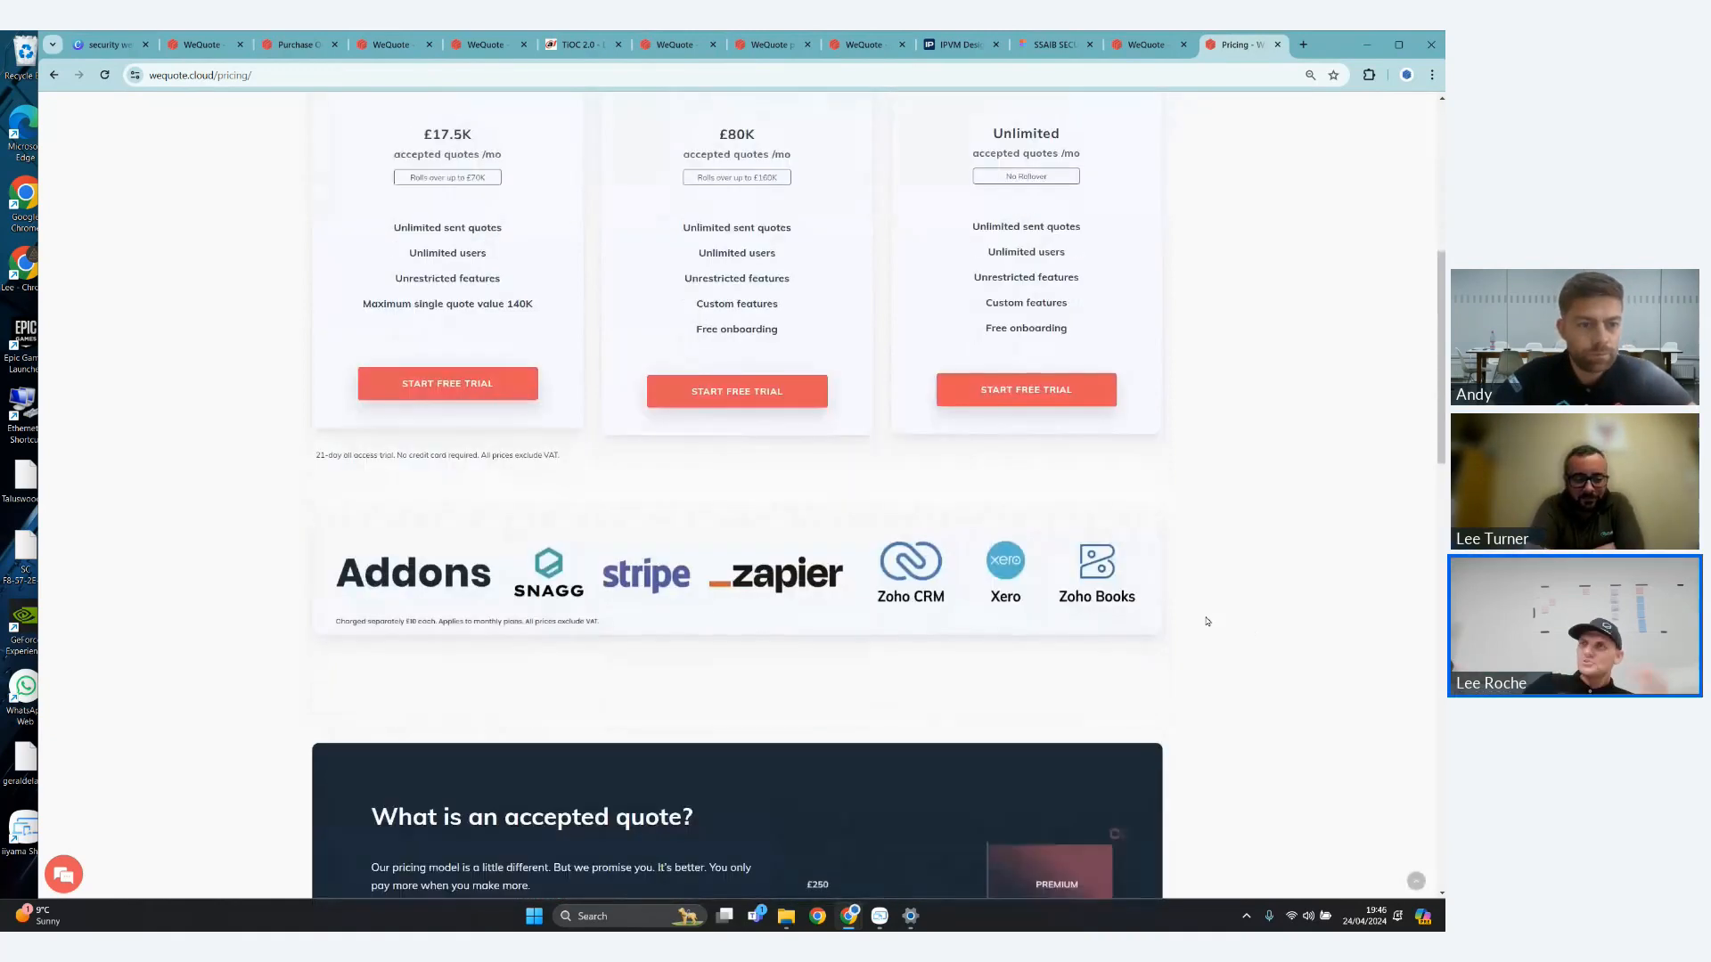
{"action": "scroll", "coordinate": [1208, 622], "scroll_direction": "down", "scroll_amount": 1}
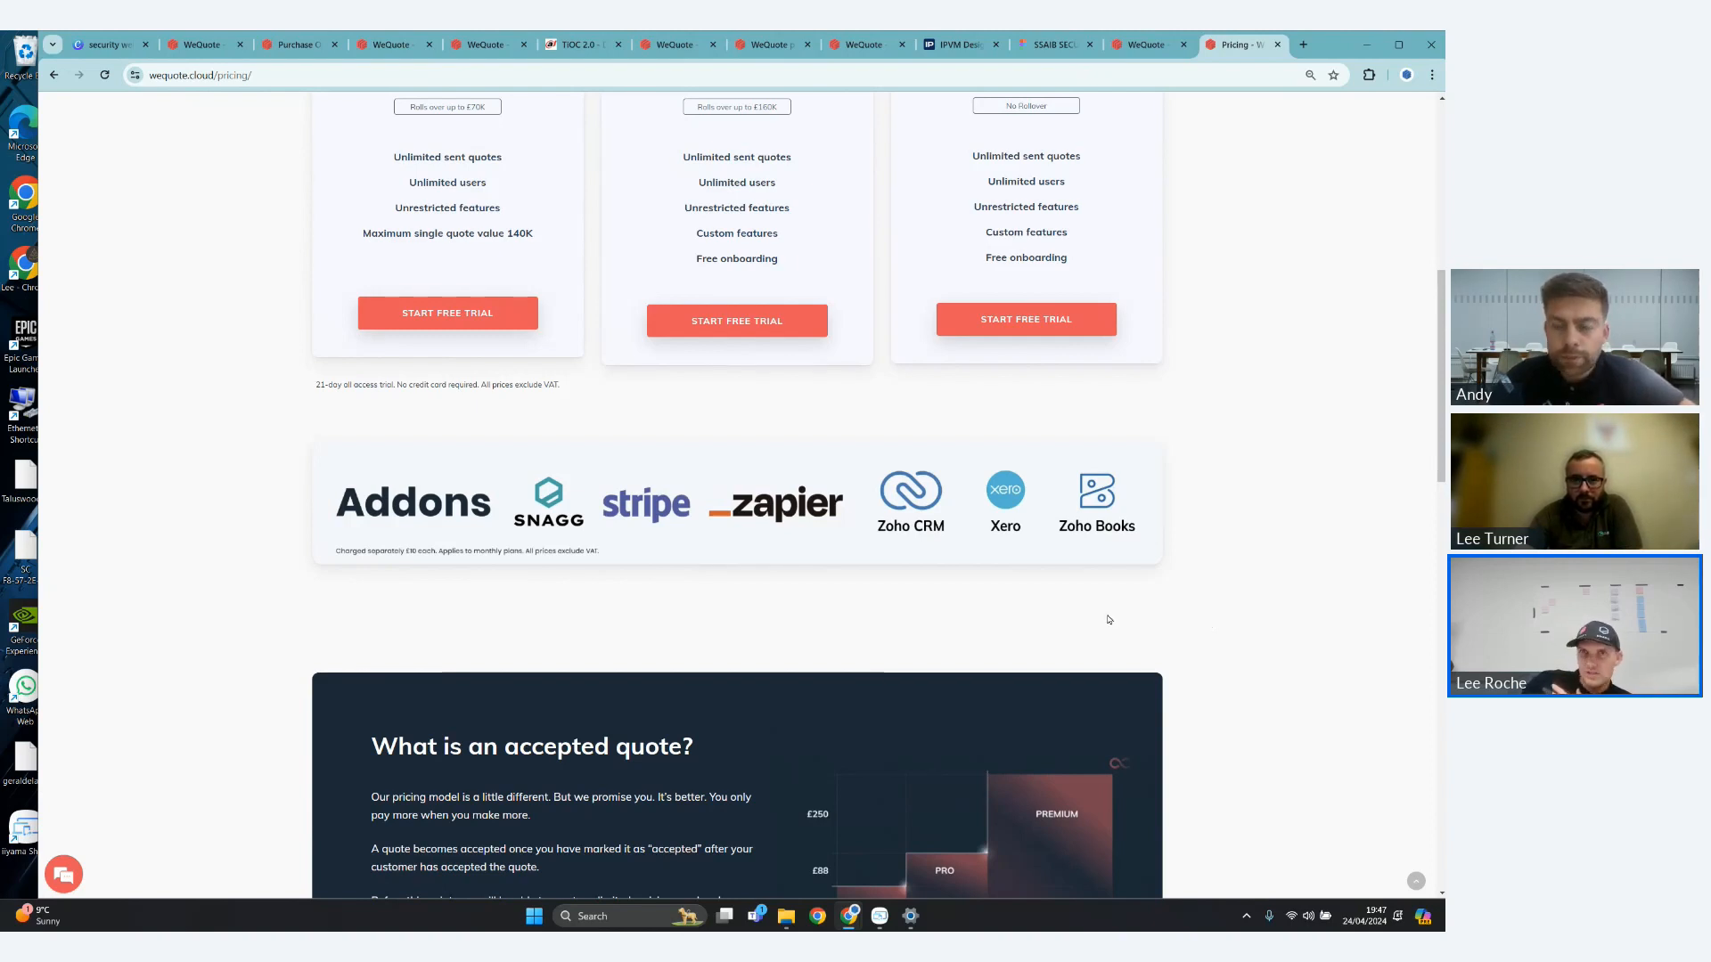
- Recheck the Premium plan's monthly price and the features it includes
{"action": "scroll", "coordinate": [1034, 585], "scroll_direction": "up", "scroll_amount": 2}
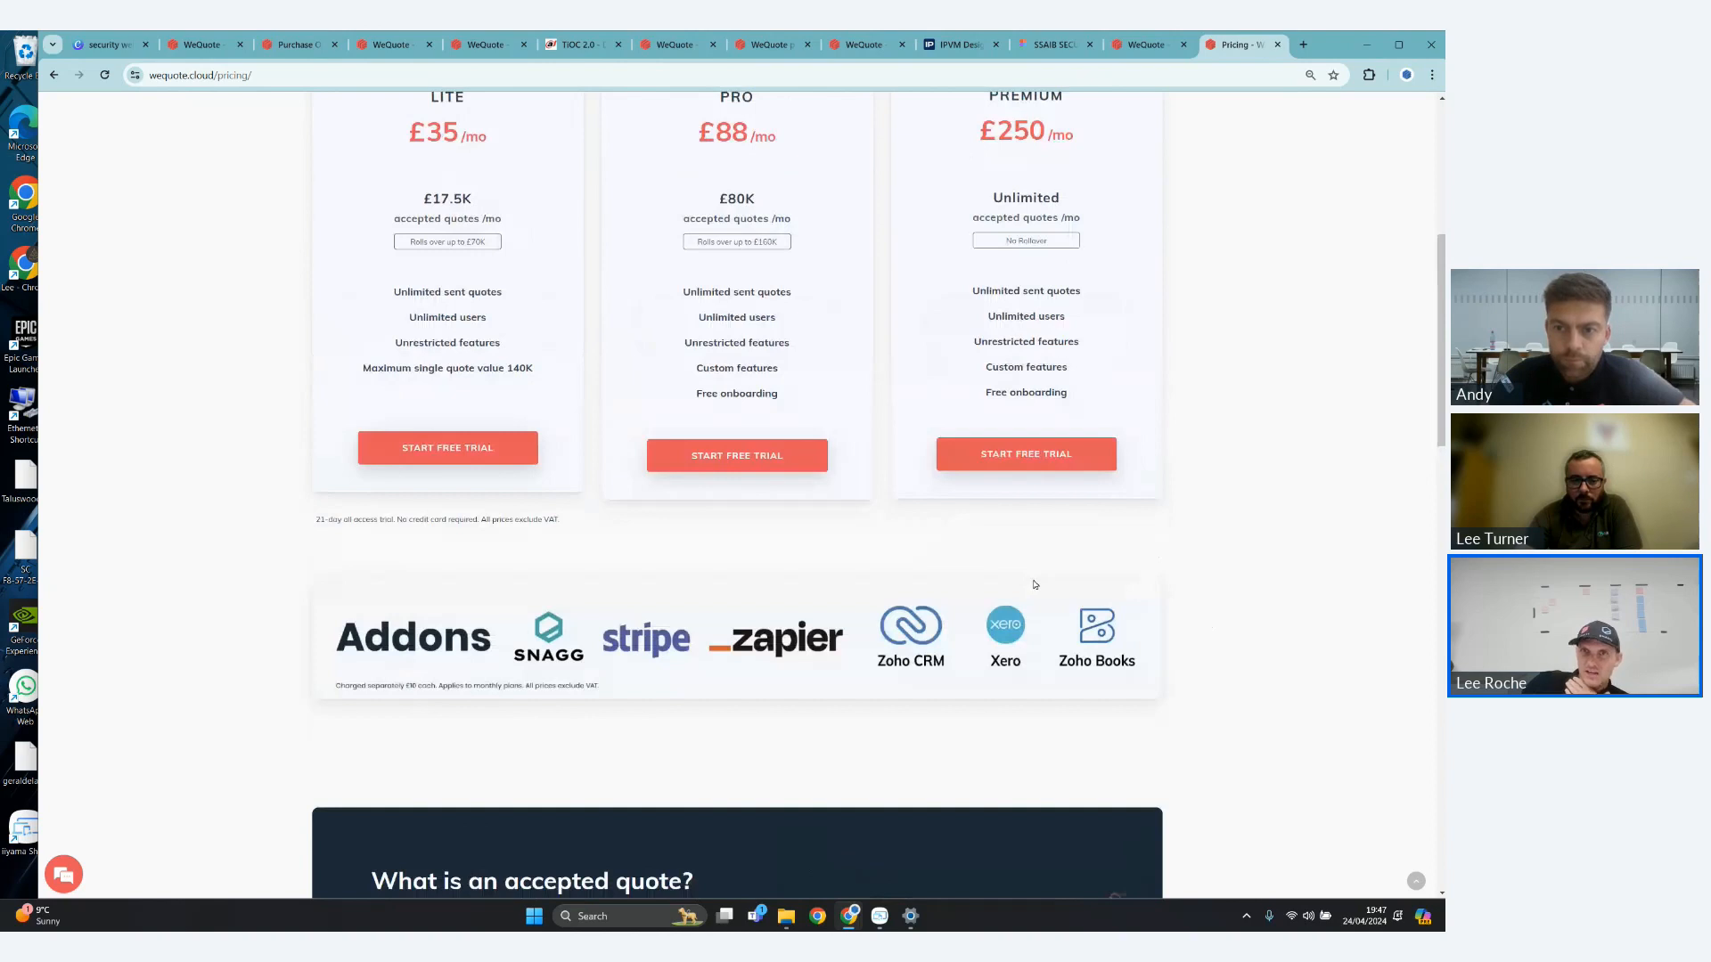
{"action": "scroll", "coordinate": [860, 310], "scroll_direction": "up", "scroll_amount": 2}
{"action": "left_click_drag", "start_coordinate": [985, 240], "coordinate": [1123, 280]}
{"action": "left_click", "coordinate": [1029, 283]}
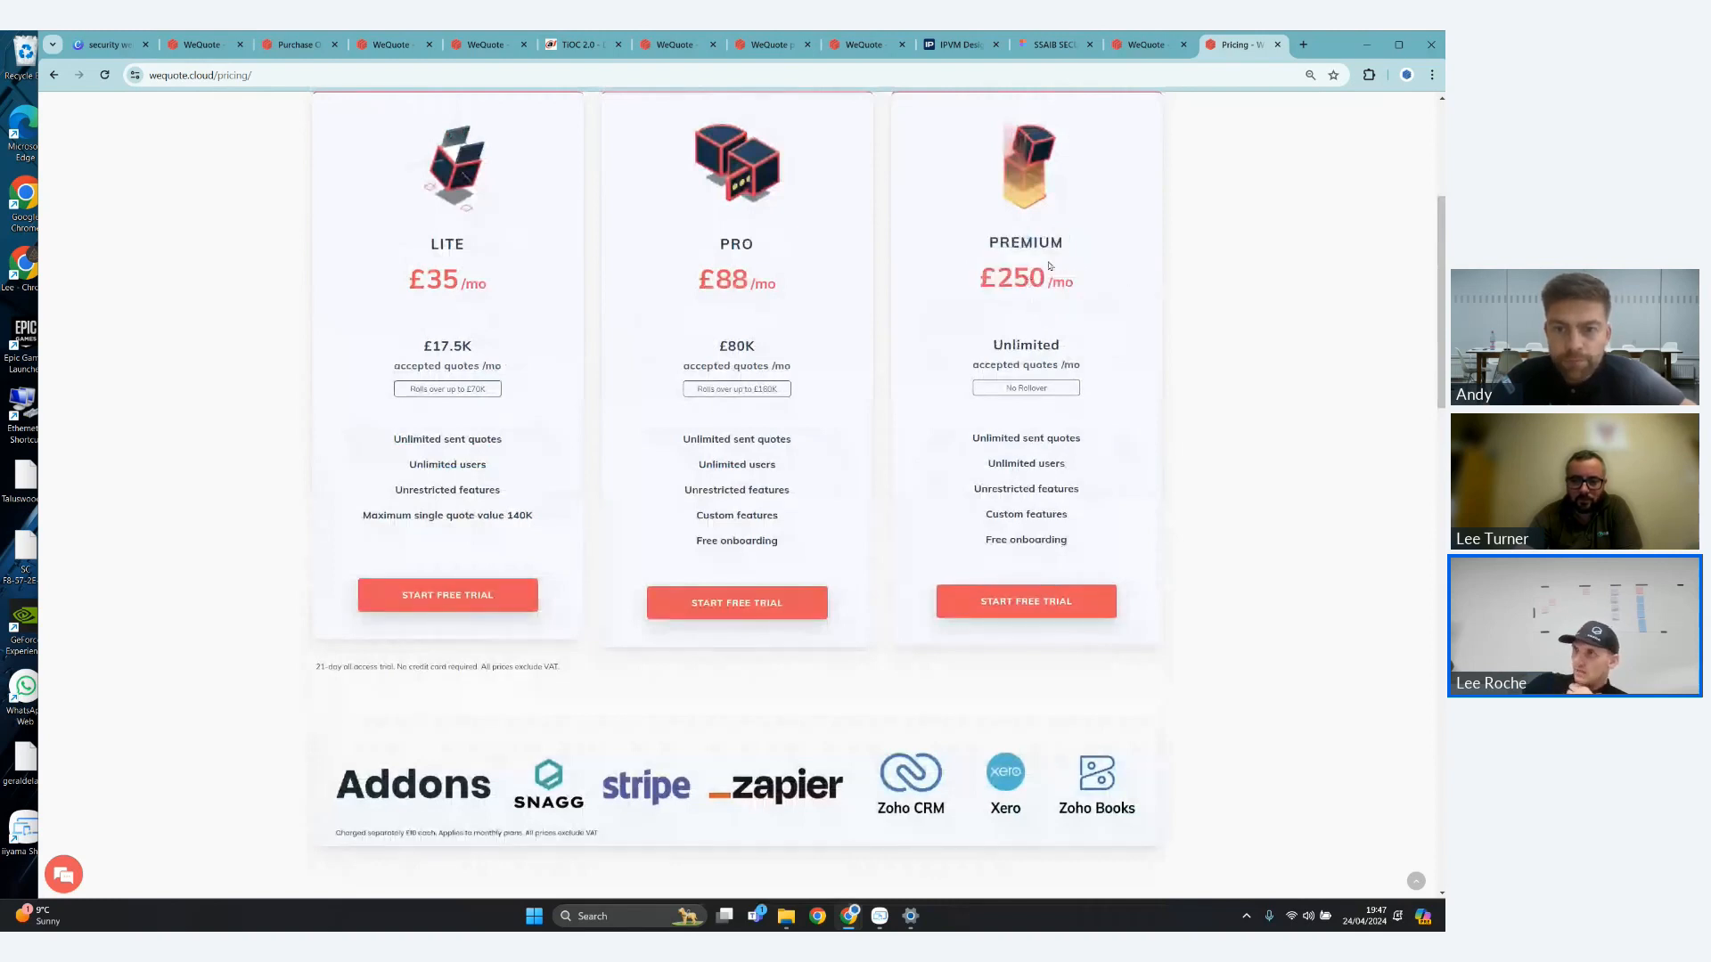
{"action": "scroll", "coordinate": [1049, 265], "scroll_direction": "down", "scroll_amount": 7}
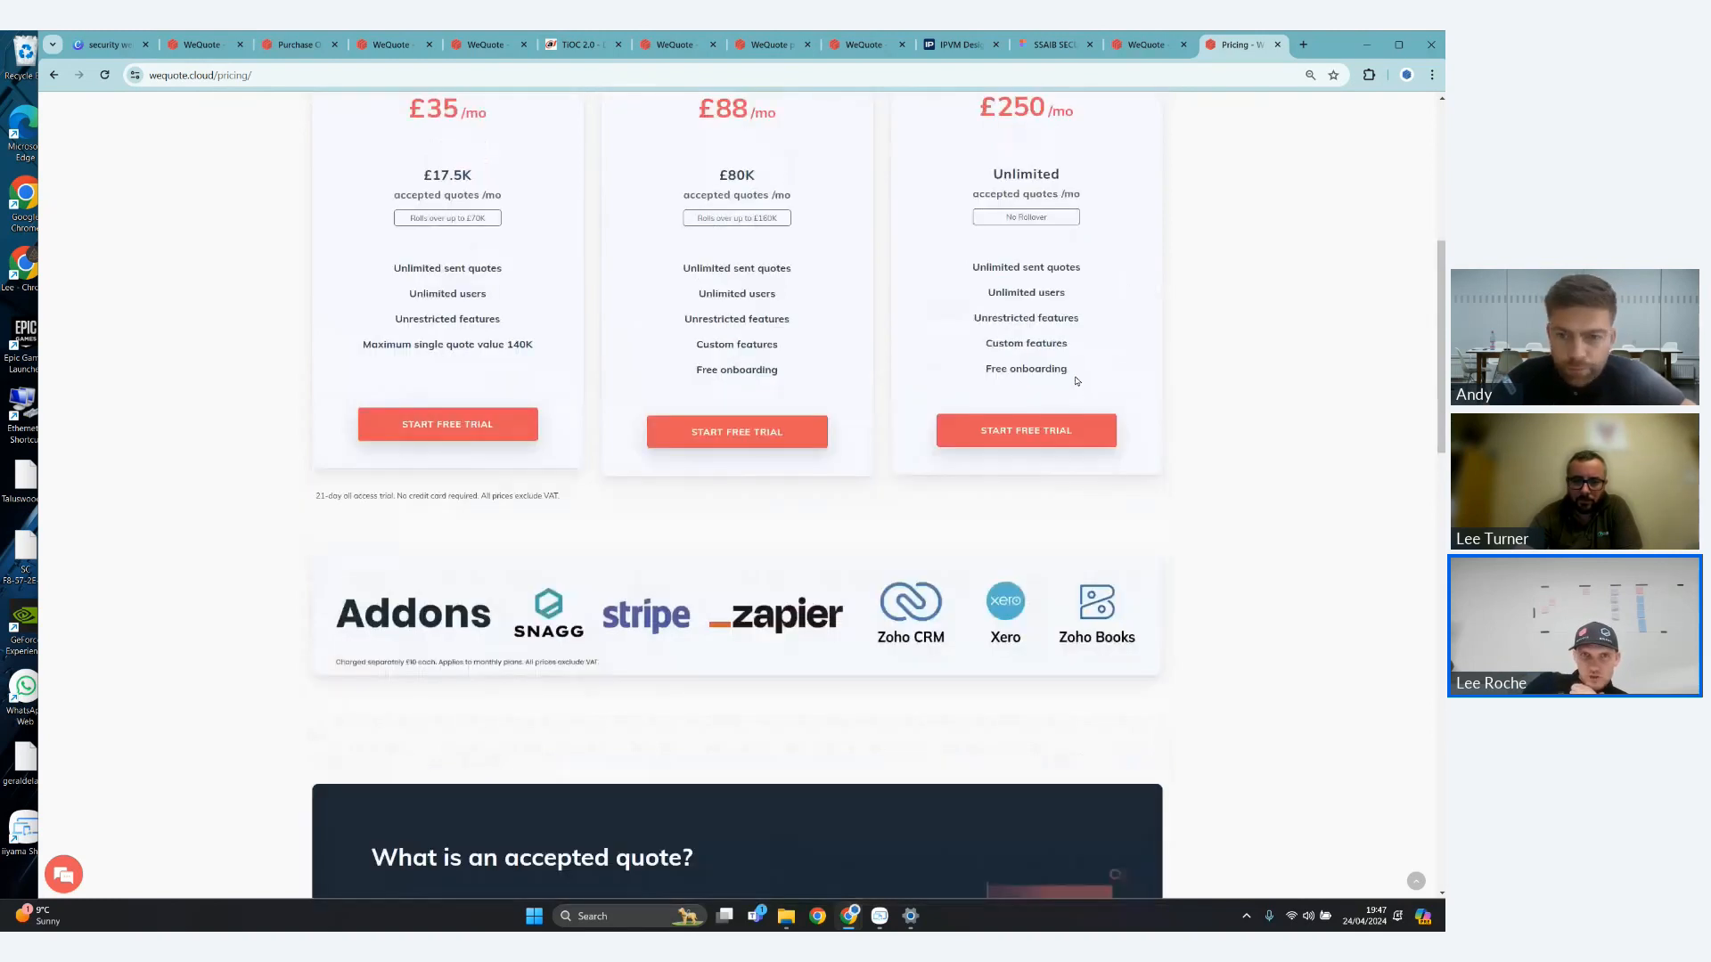
{"action": "scroll", "coordinate": [531, 359], "scroll_direction": "up", "scroll_amount": 3}
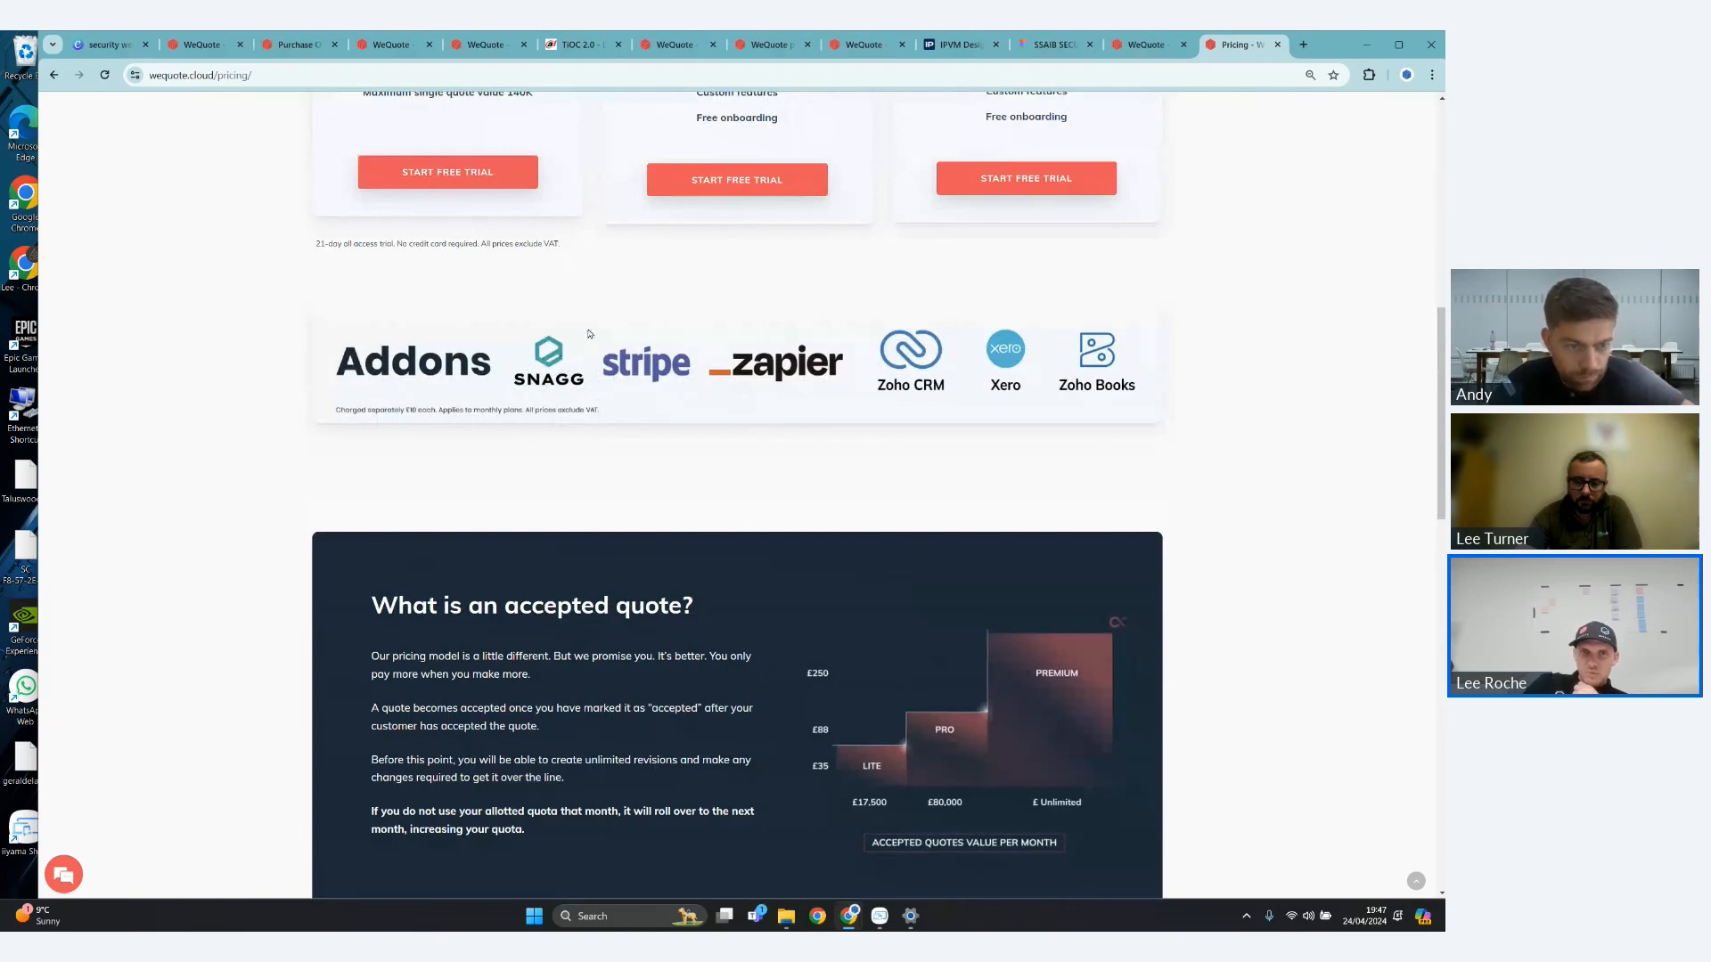
- Read the explanation of an accepted quote and examine the price and contents of the Onboarding Package
{"action": "scroll", "coordinate": [588, 333], "scroll_direction": "down", "scroll_amount": 1}
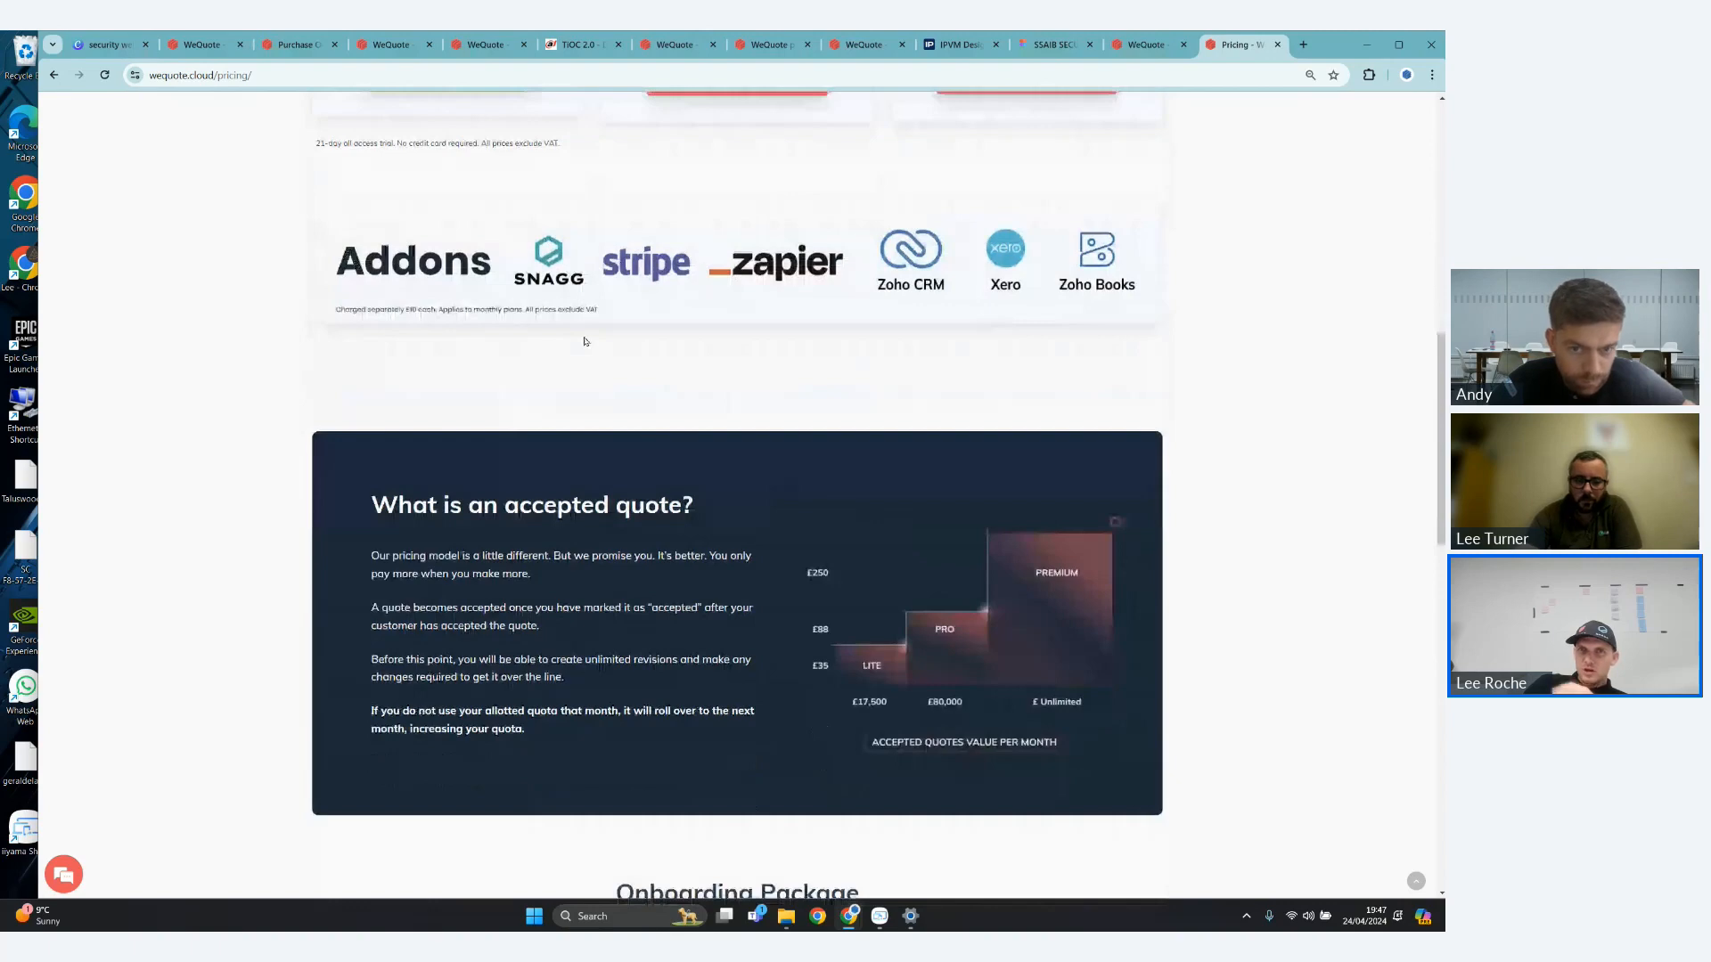
{"action": "scroll", "coordinate": [864, 590], "scroll_direction": "down", "scroll_amount": 4}
{"action": "scroll", "coordinate": [863, 590], "scroll_direction": "up", "scroll_amount": 1}
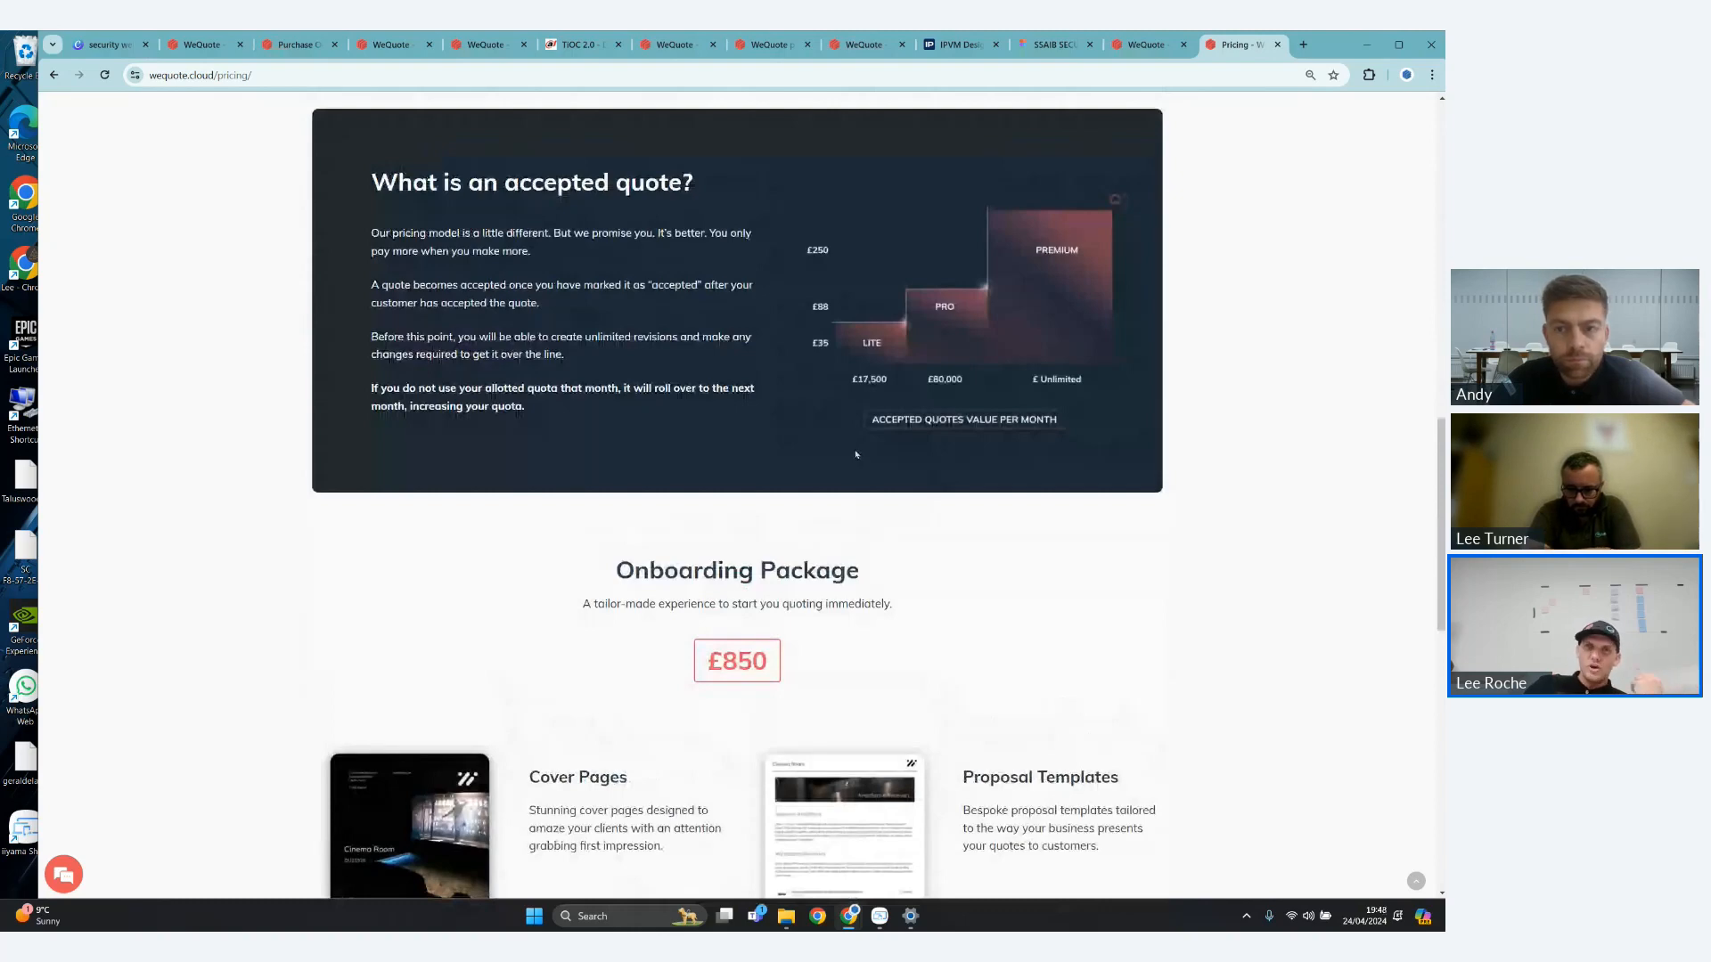
{"action": "scroll", "coordinate": [857, 452], "scroll_direction": "down", "scroll_amount": 2}
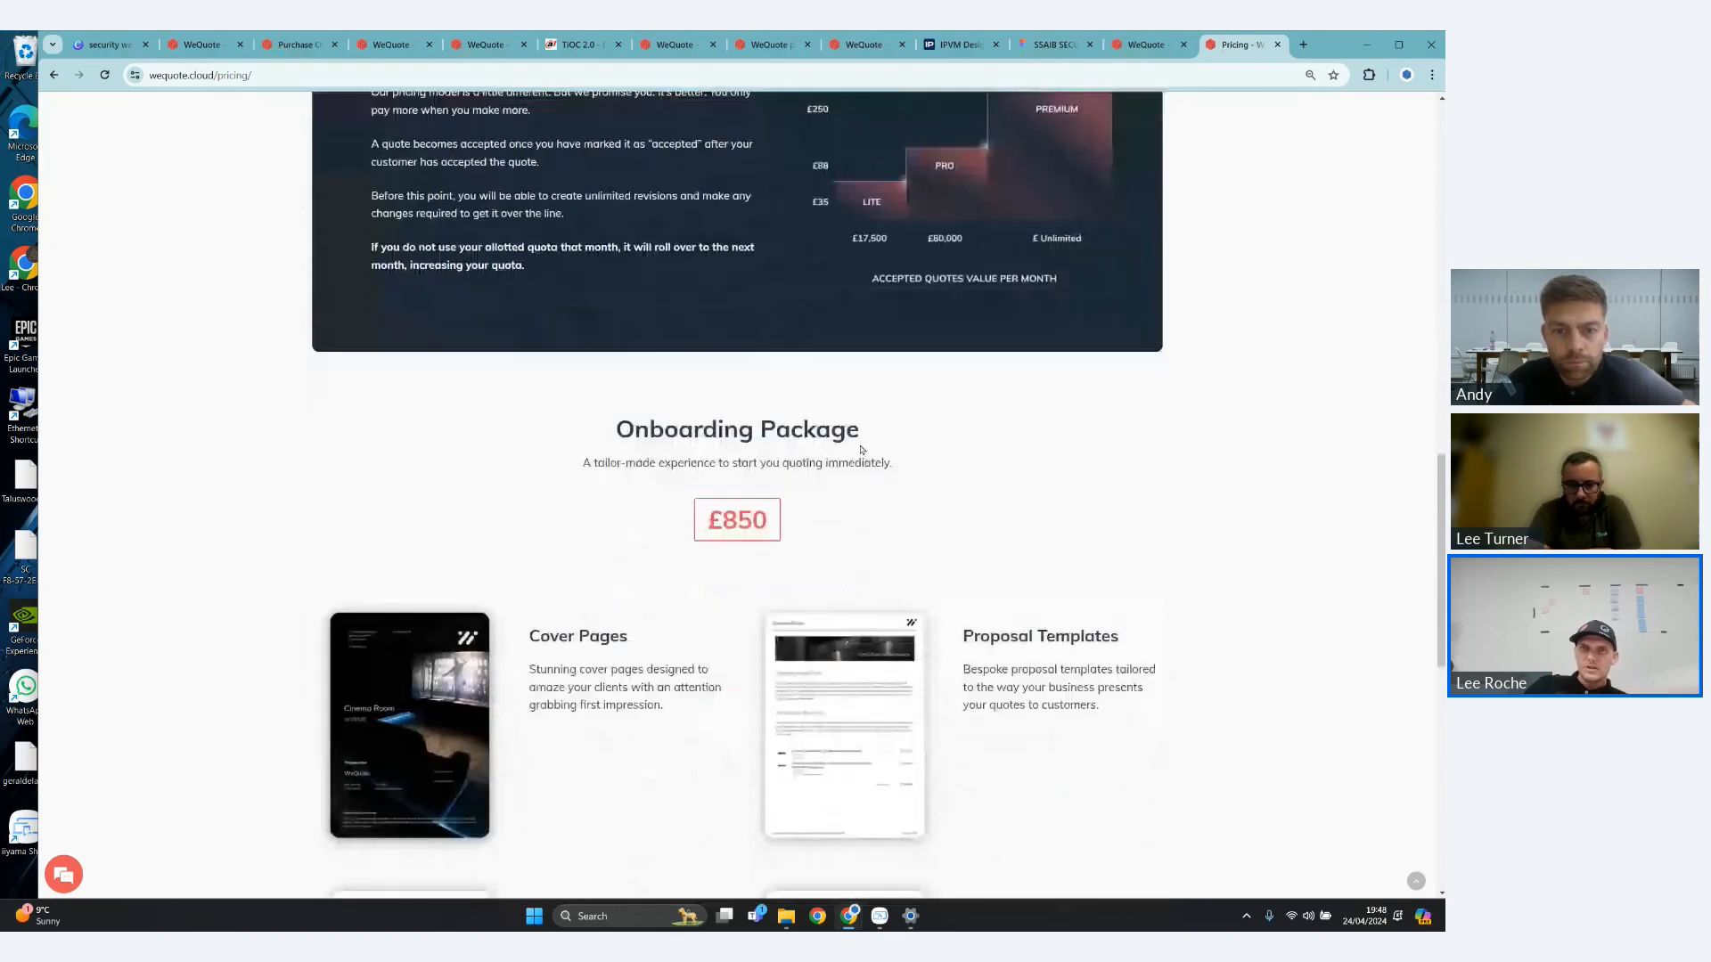
{"action": "scroll", "coordinate": [863, 449], "scroll_direction": "down", "scroll_amount": 2}
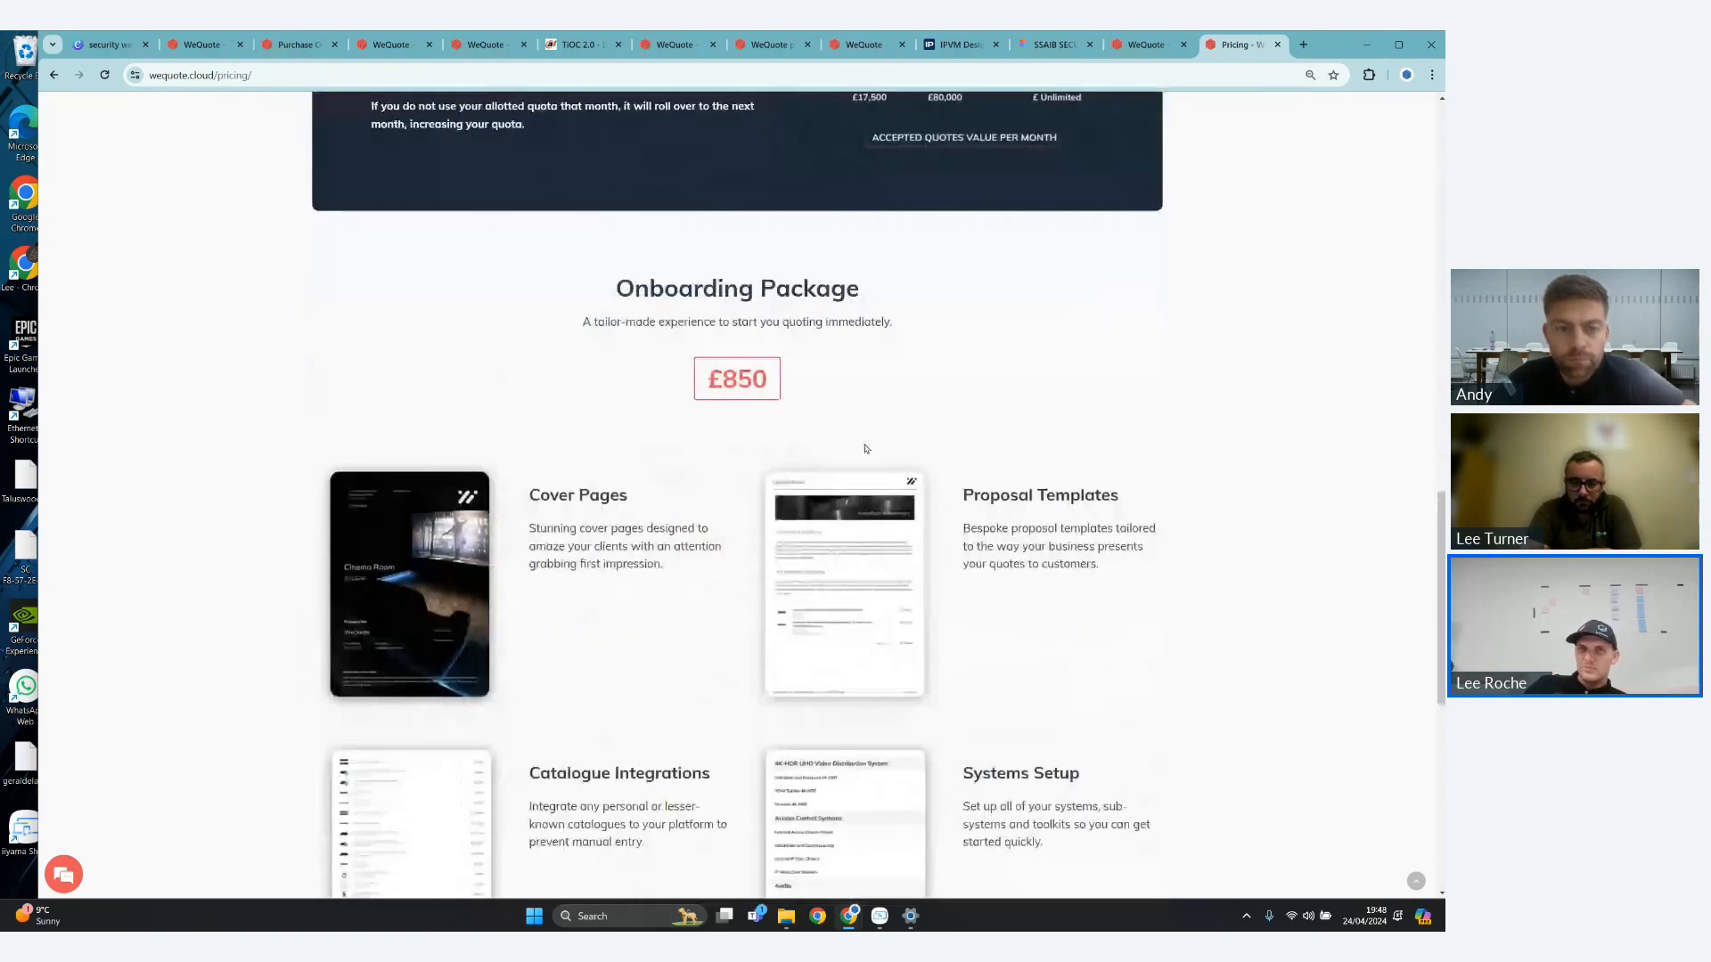
{"action": "scroll", "coordinate": [863, 449], "scroll_direction": "down", "scroll_amount": 2}
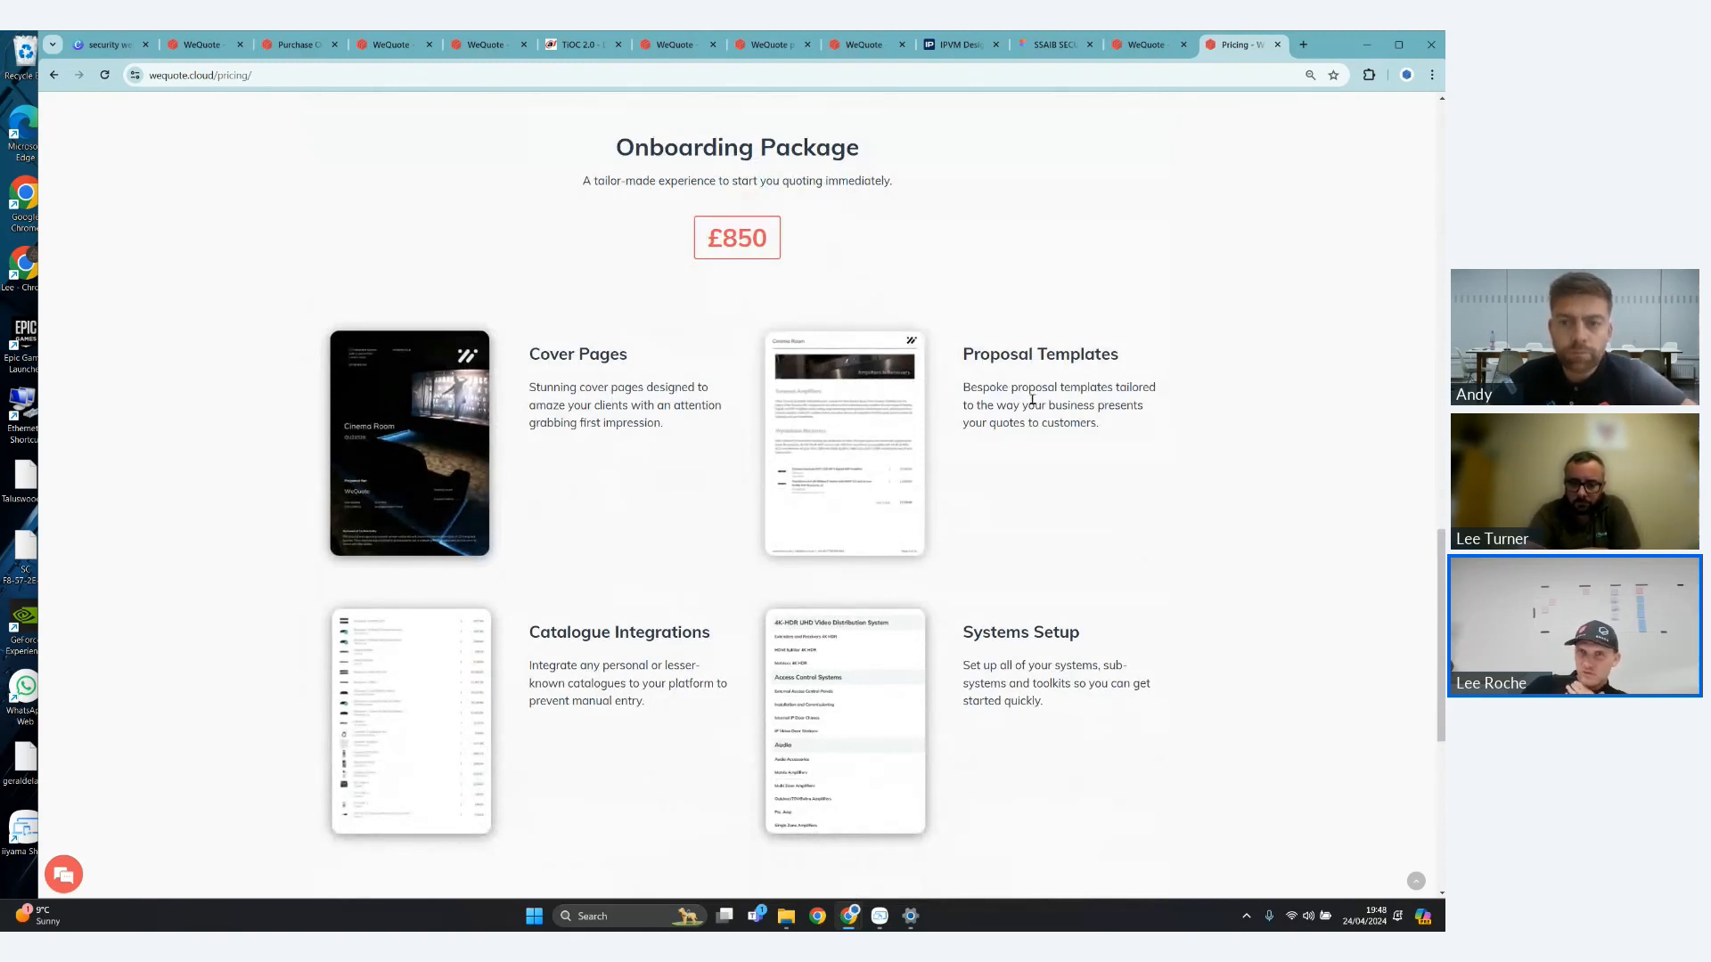
{"action": "scroll", "coordinate": [1083, 482], "scroll_direction": "down", "scroll_amount": 3}
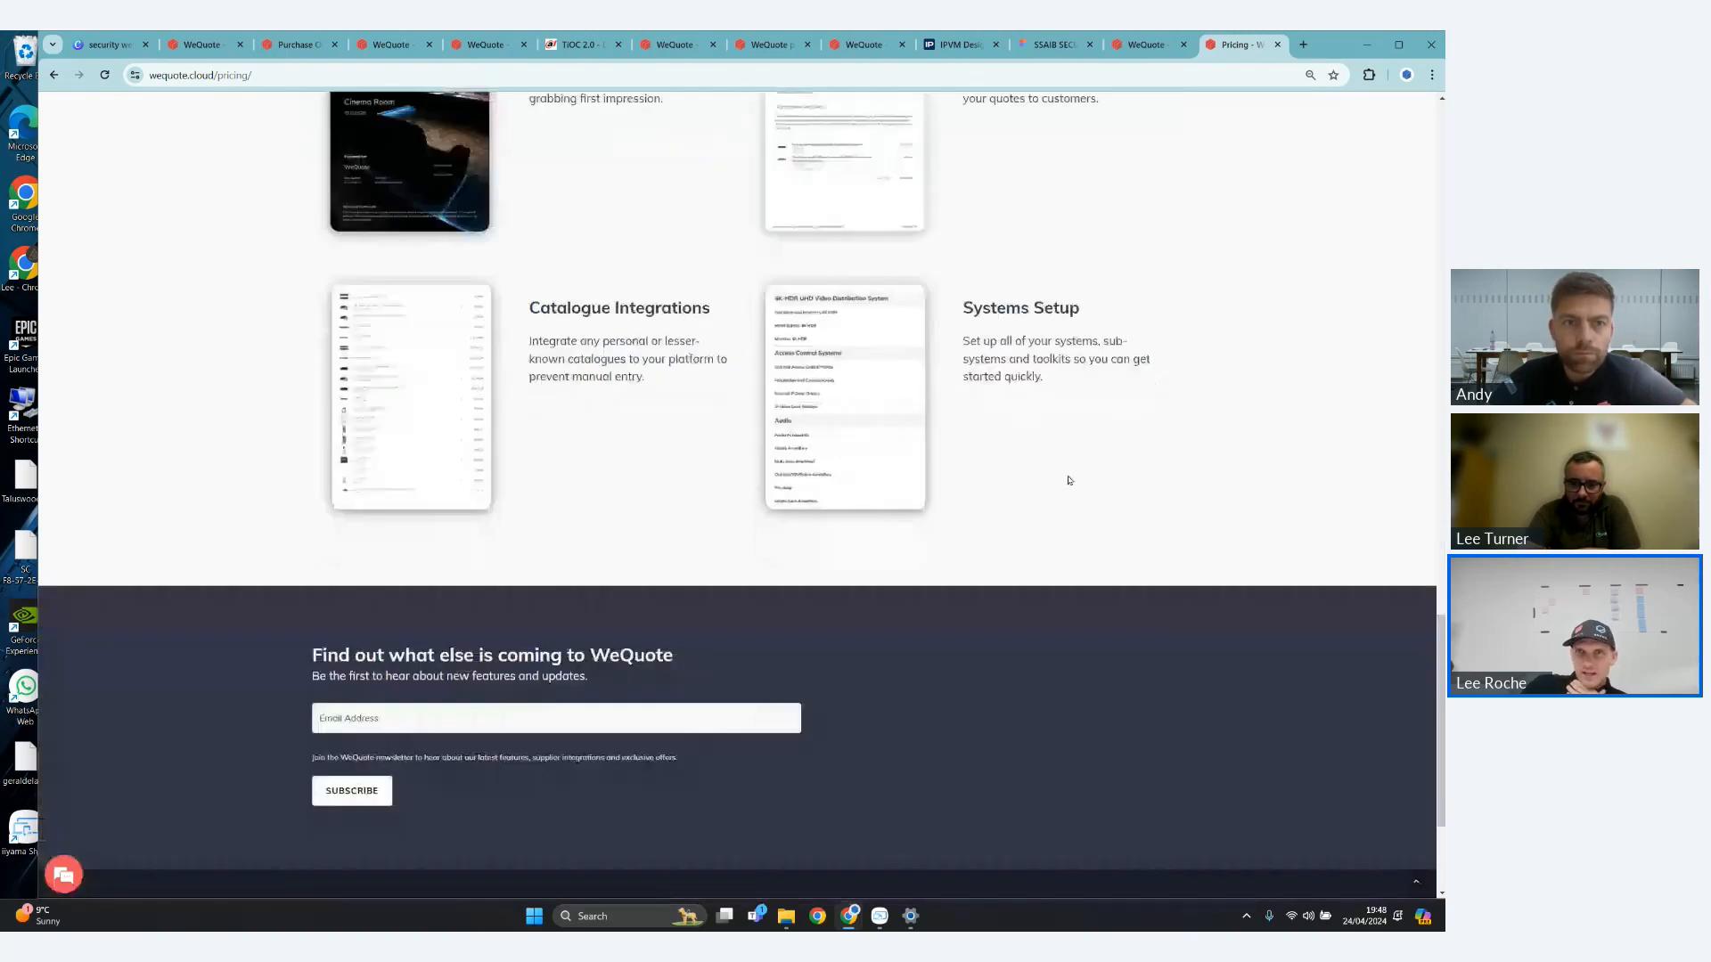
{"action": "scroll", "coordinate": [1047, 483], "scroll_direction": "up", "scroll_amount": 15}
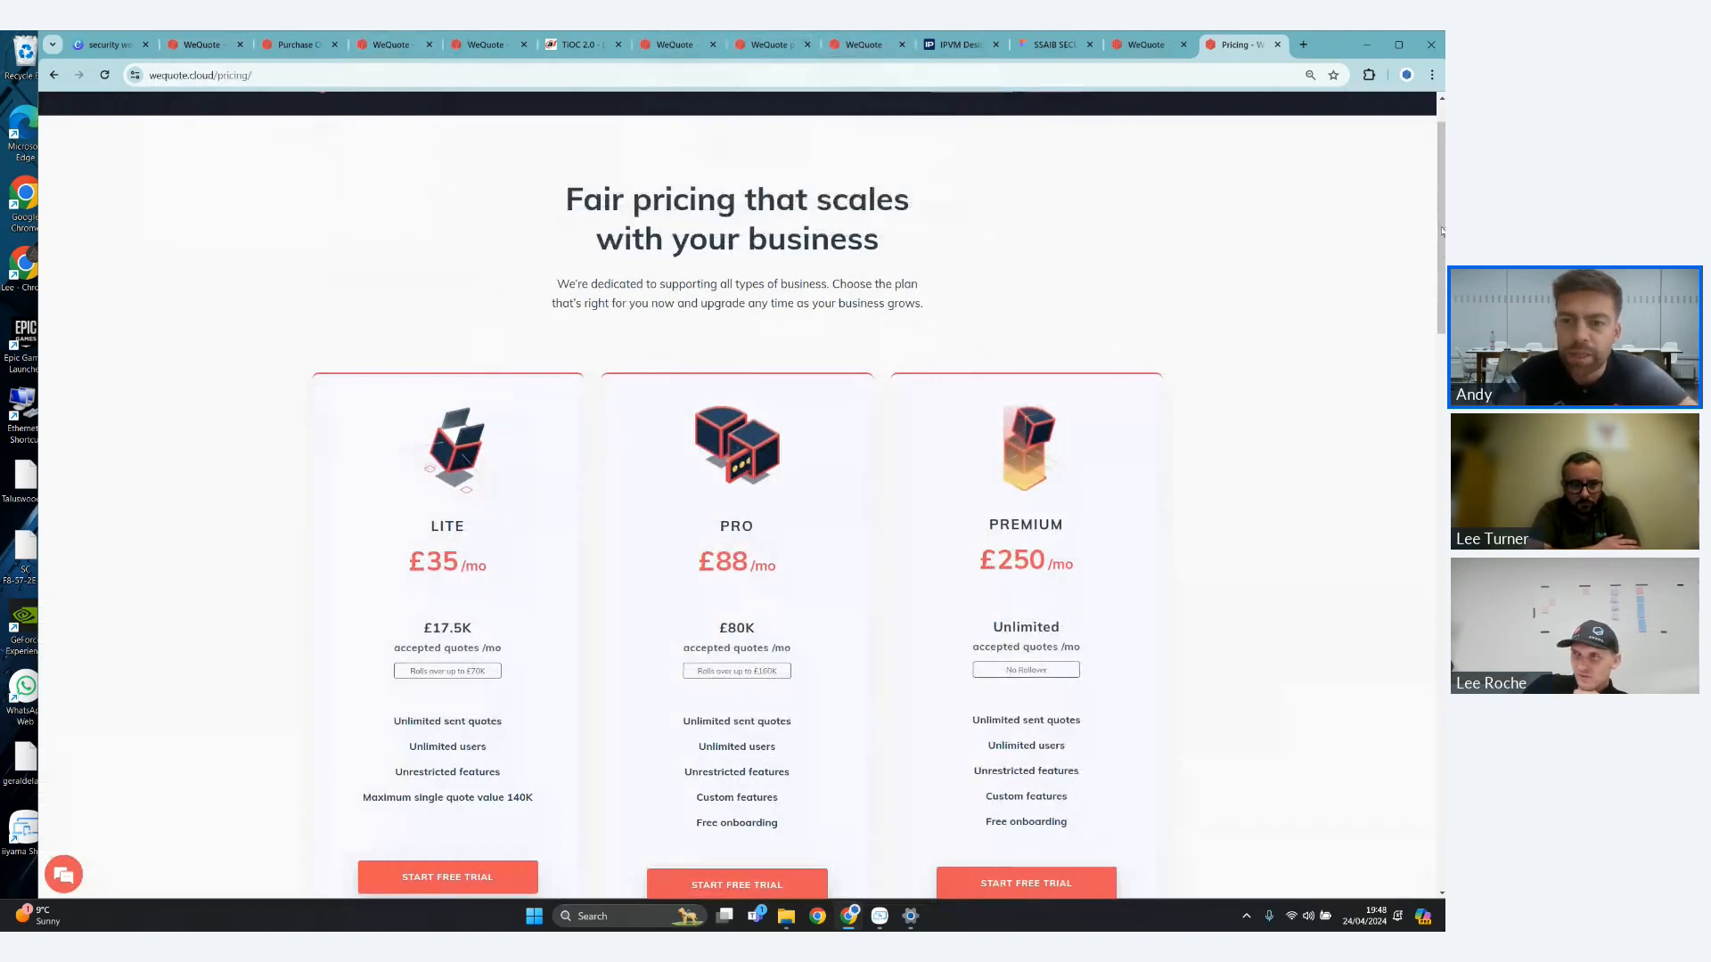
{"action": "left_click_drag", "start_coordinate": [1442, 231], "coordinate": [1442, 225]}
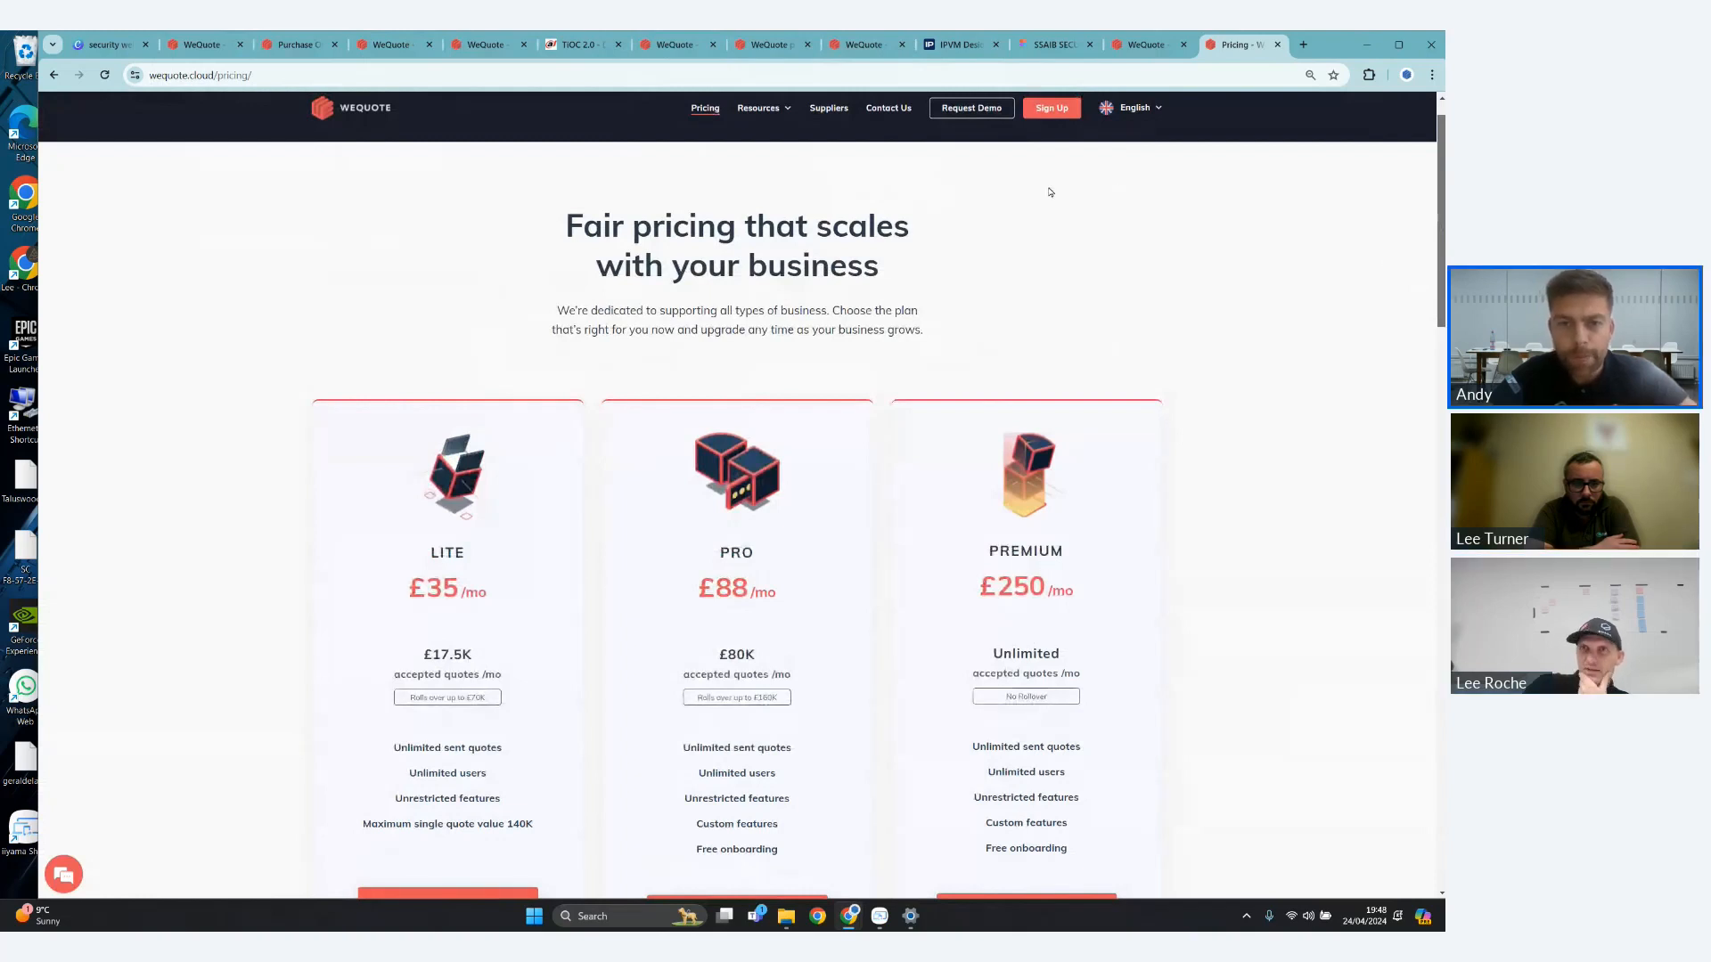
{"action": "mouse_move", "coordinate": [1129, 105]}
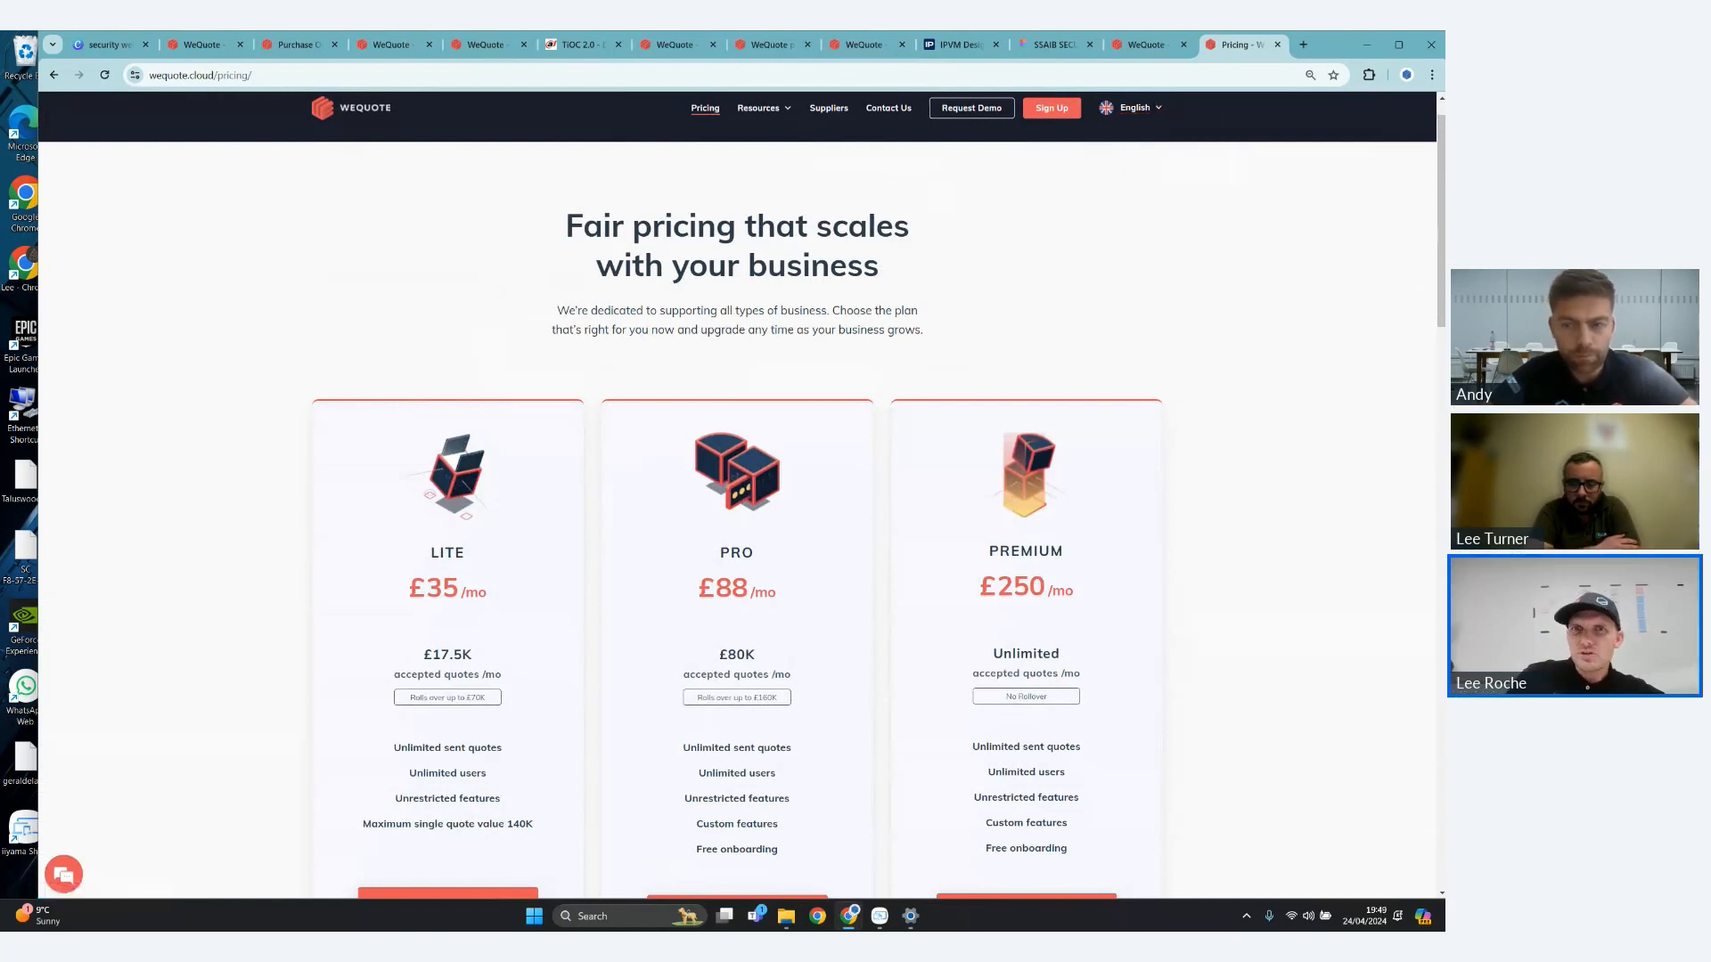
- In the WeQuote app, open Wireless Intruder Alarm quote 0001 from the latest quotes and preview its proposal in a new window
{"action": "left_click", "coordinate": [205, 46]}
{"action": "left_click", "coordinate": [122, 184]}
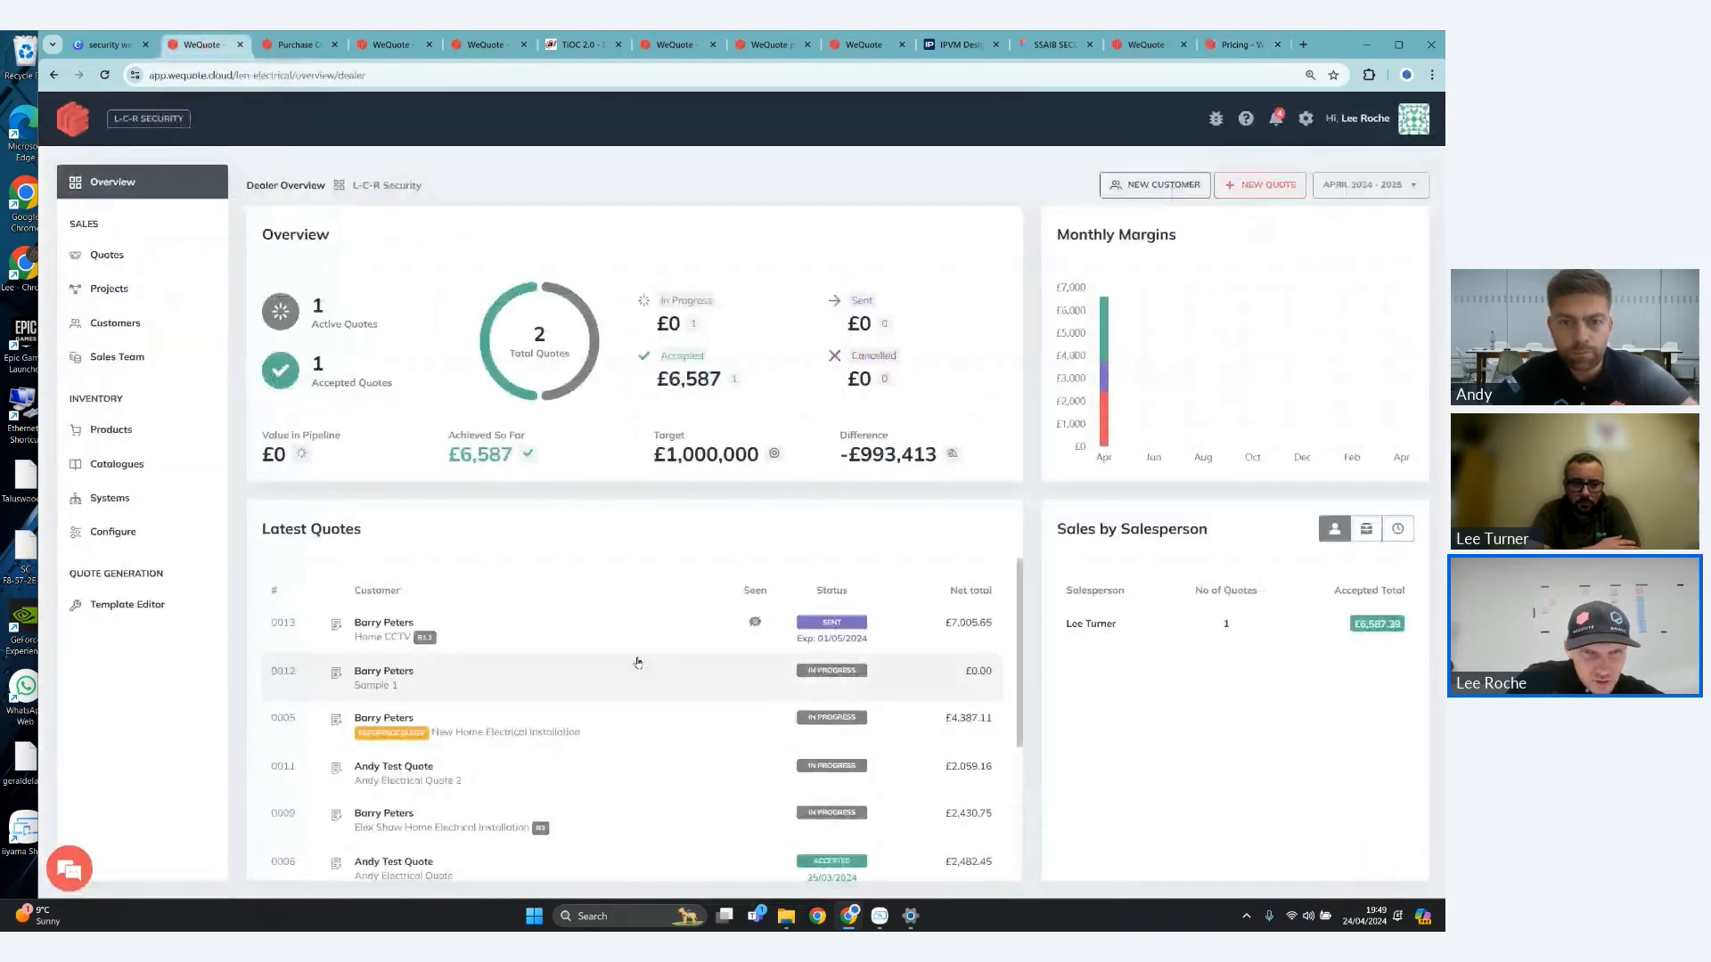
{"action": "scroll", "coordinate": [638, 663], "scroll_direction": "down", "scroll_amount": 3}
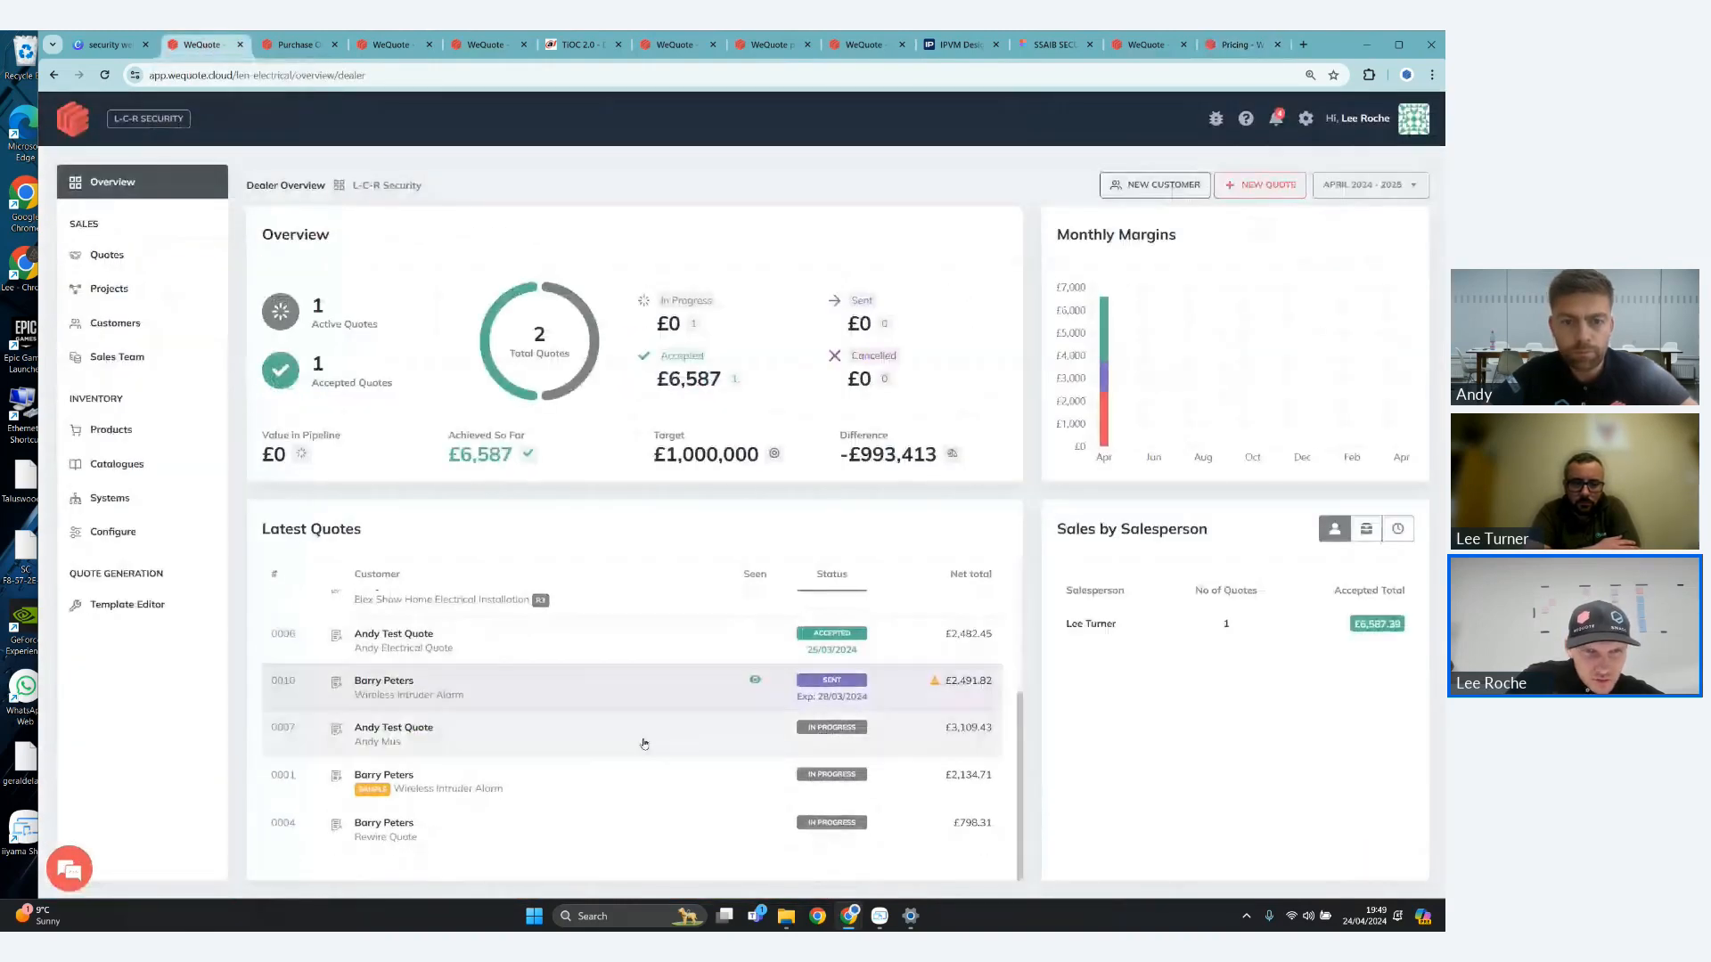
{"action": "left_click", "coordinate": [372, 781]}
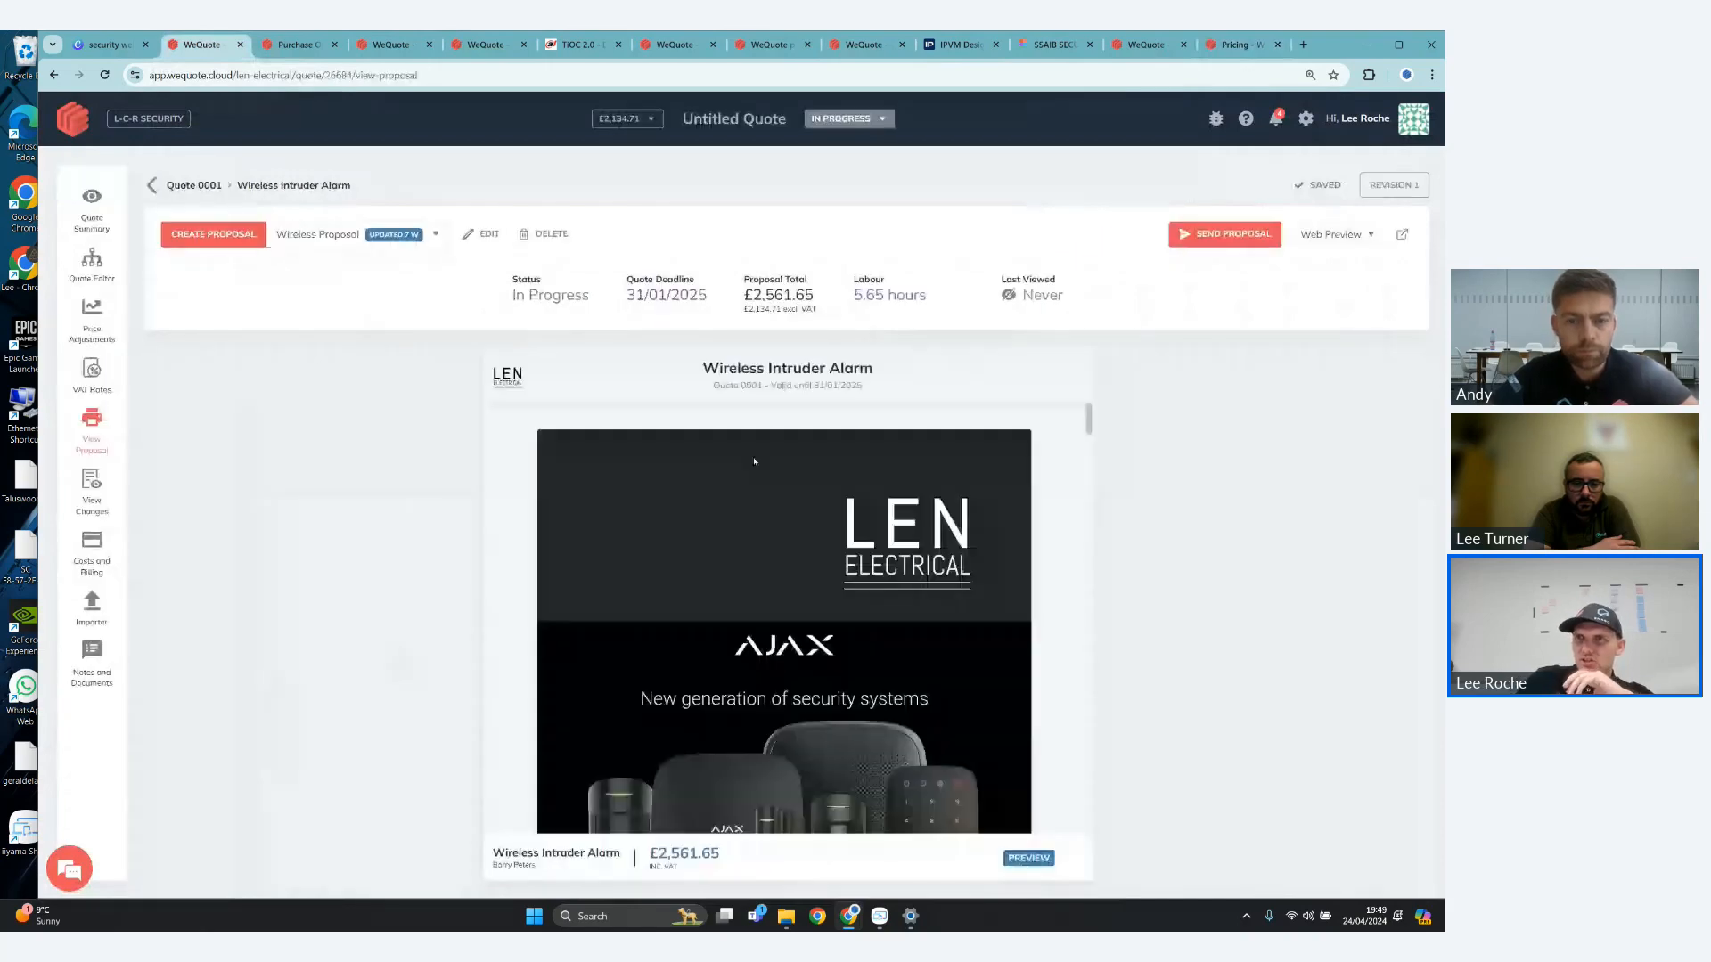
{"action": "left_click", "coordinate": [1402, 237]}
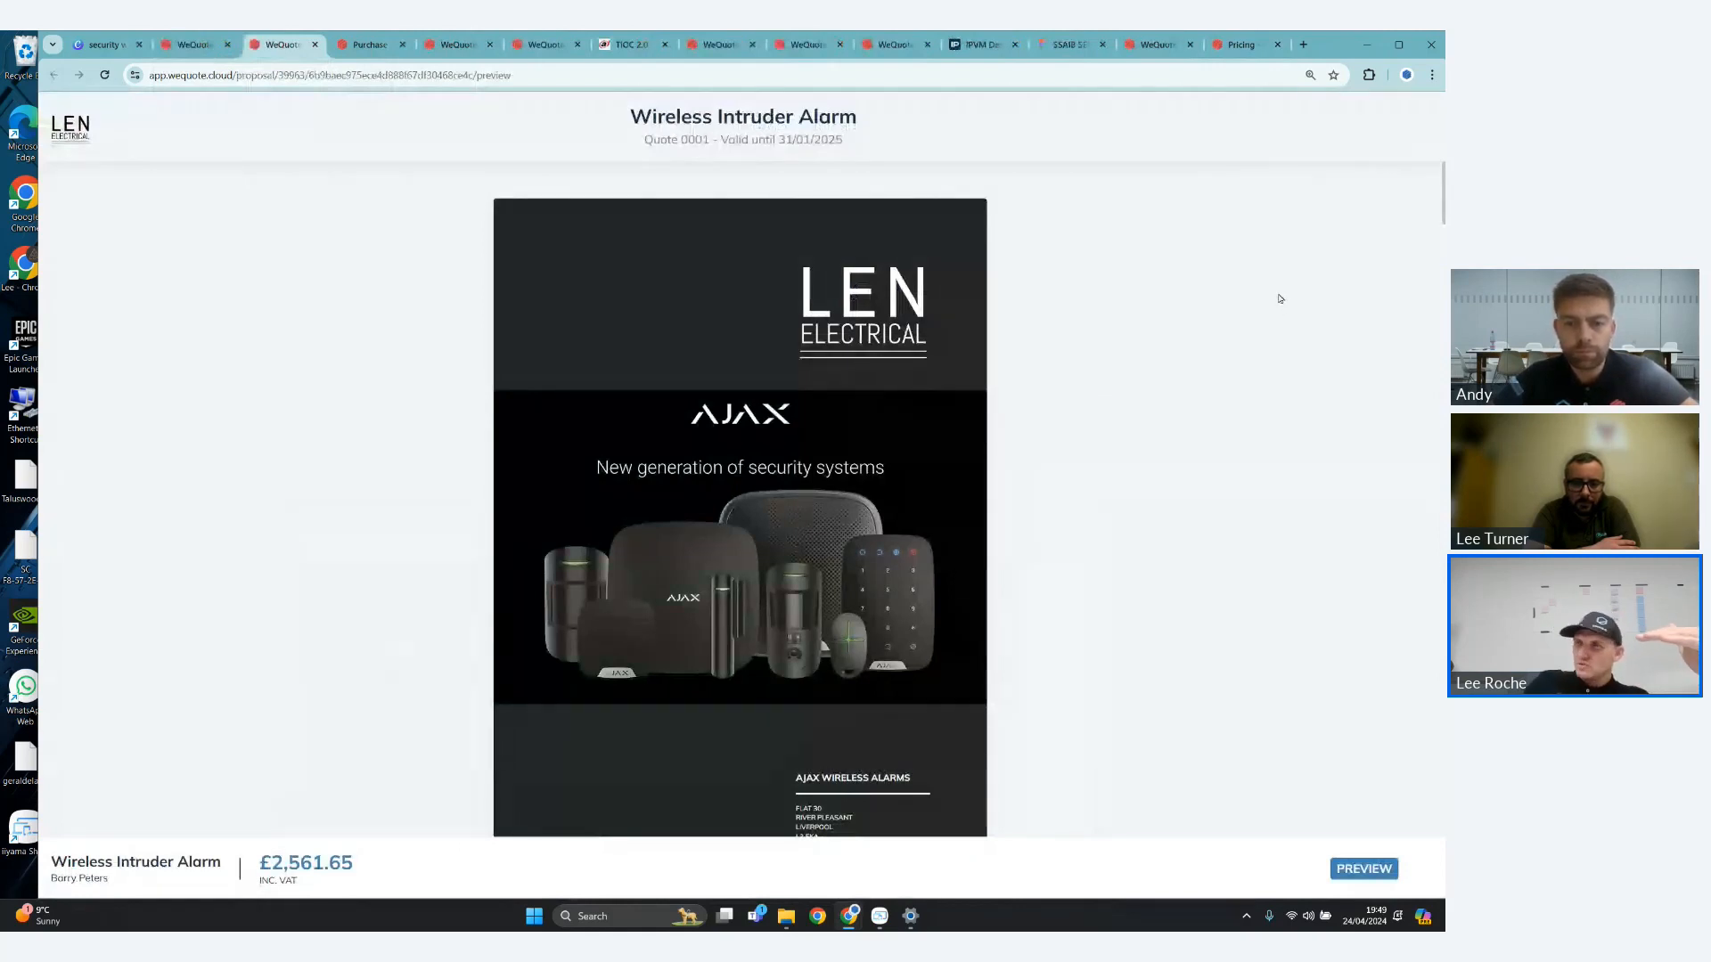
- Examine the Wireless Intruder Alarm proposal from its cover page through the summaries to the Ajax alarm section
{"action": "scroll", "coordinate": [1281, 299], "scroll_direction": "down", "scroll_amount": 1}
{"action": "scroll", "coordinate": [1281, 301], "scroll_direction": "down", "scroll_amount": 3}
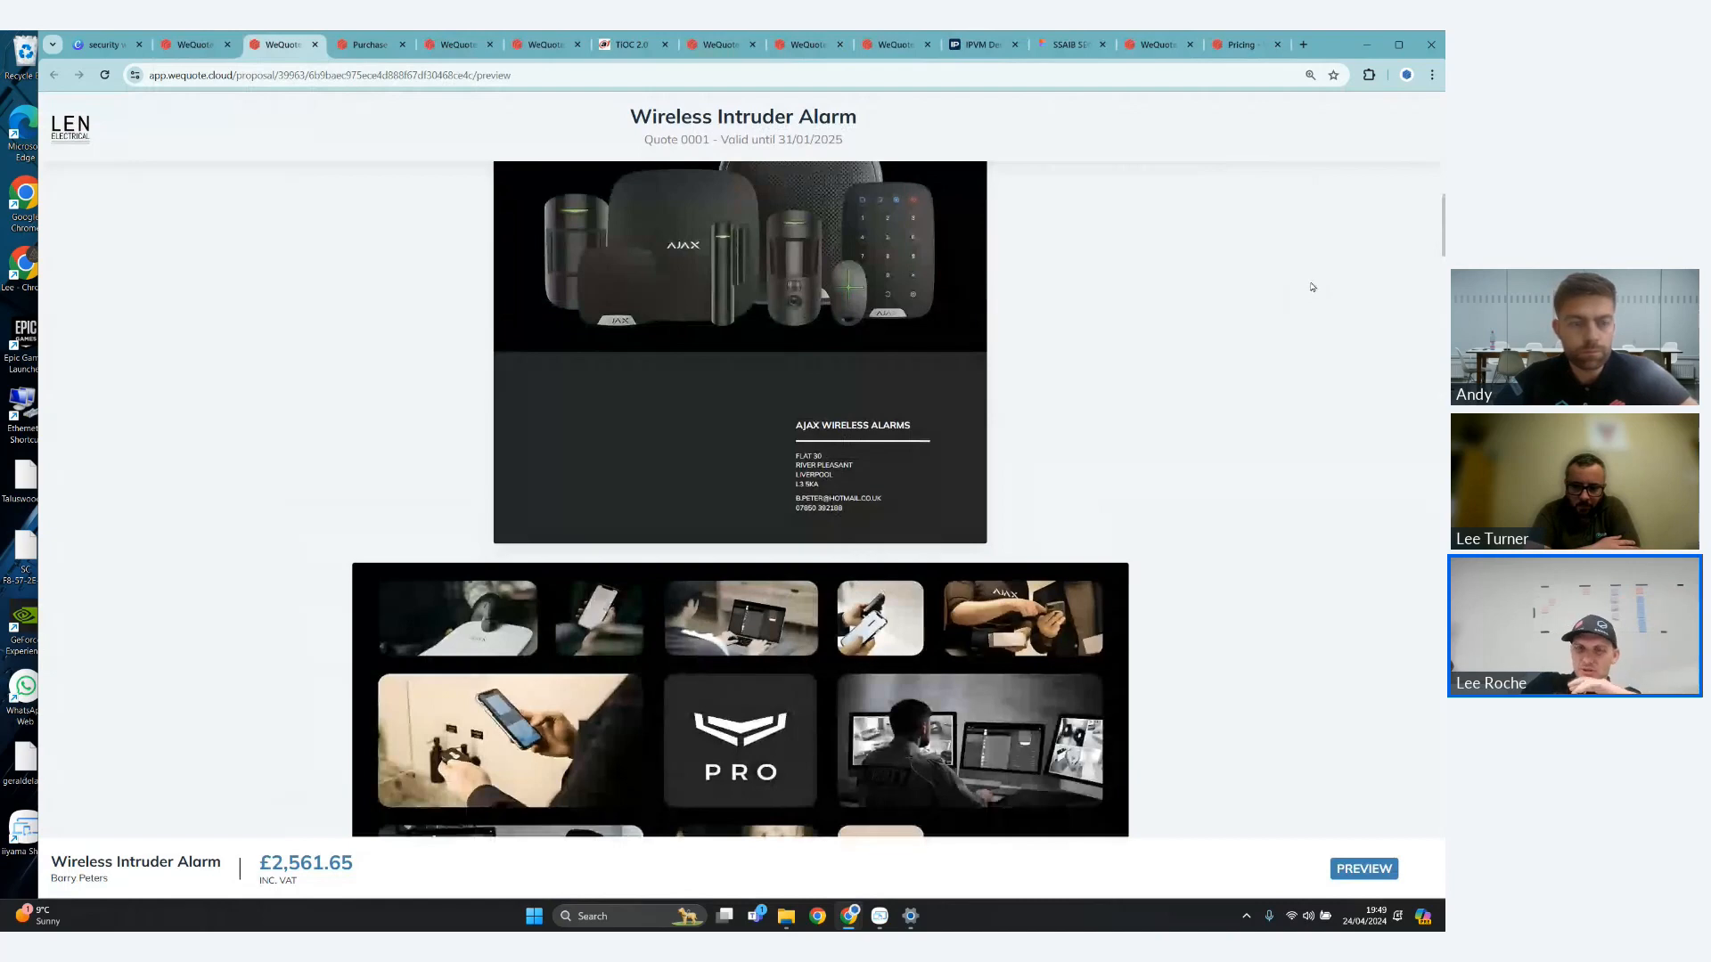
{"action": "scroll", "coordinate": [1311, 289], "scroll_direction": "down", "scroll_amount": 2}
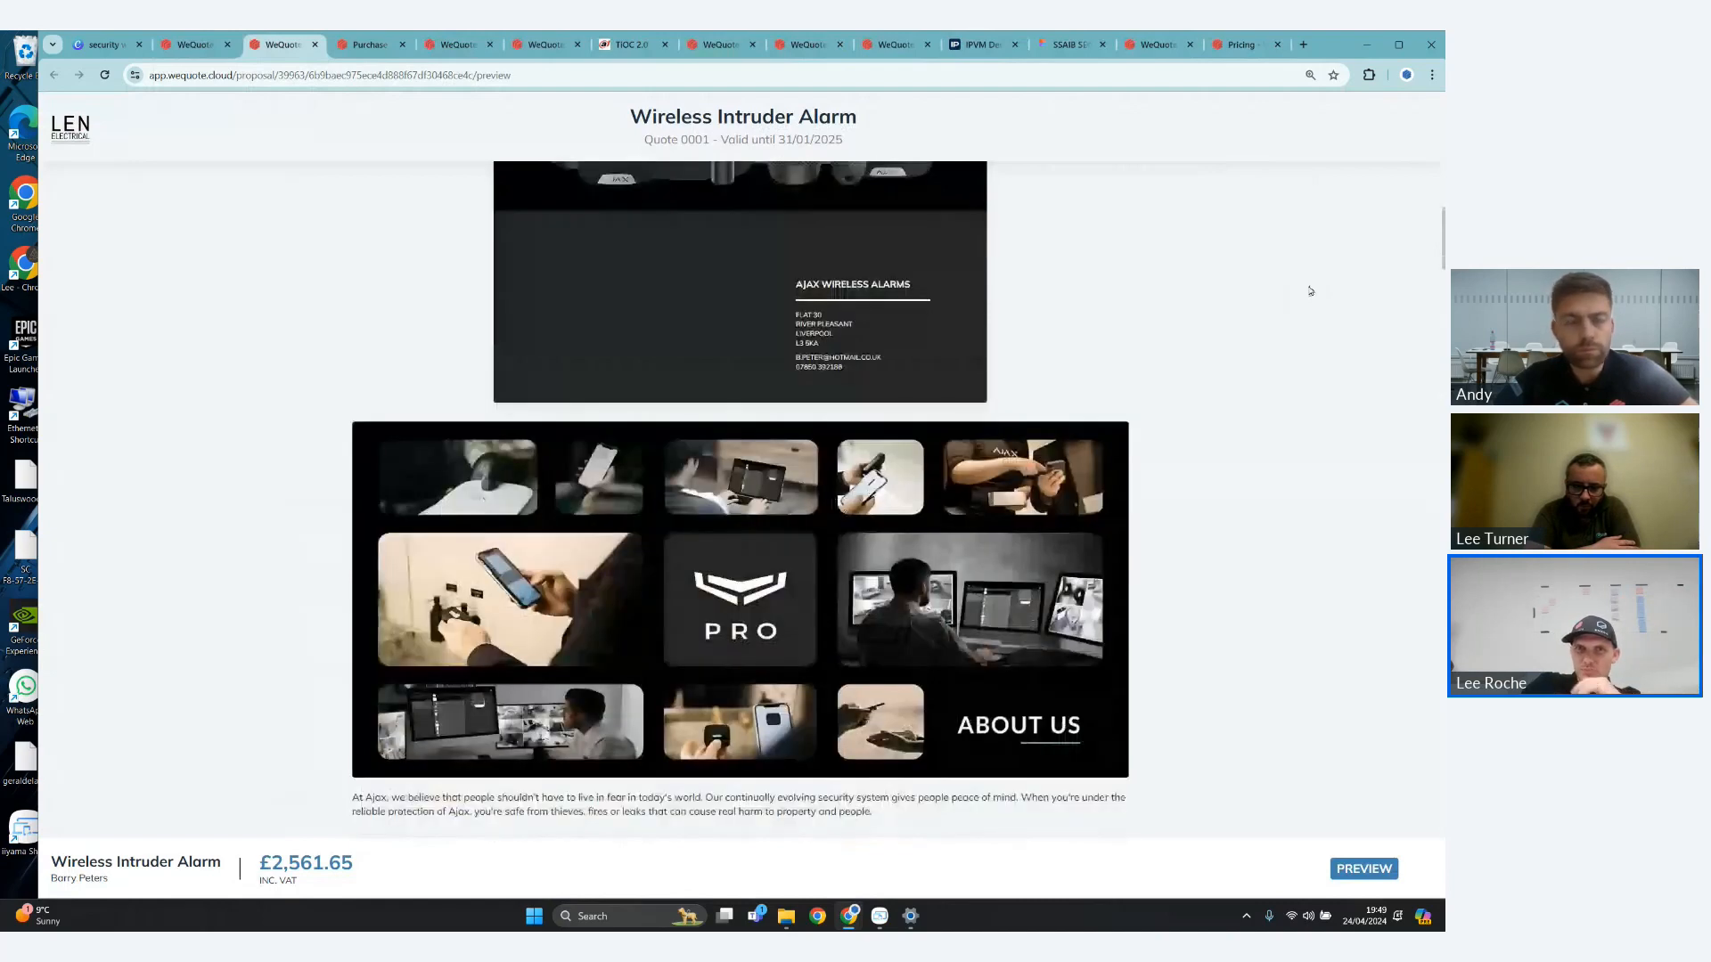
{"action": "scroll", "coordinate": [1210, 307], "scroll_direction": "down", "scroll_amount": 9}
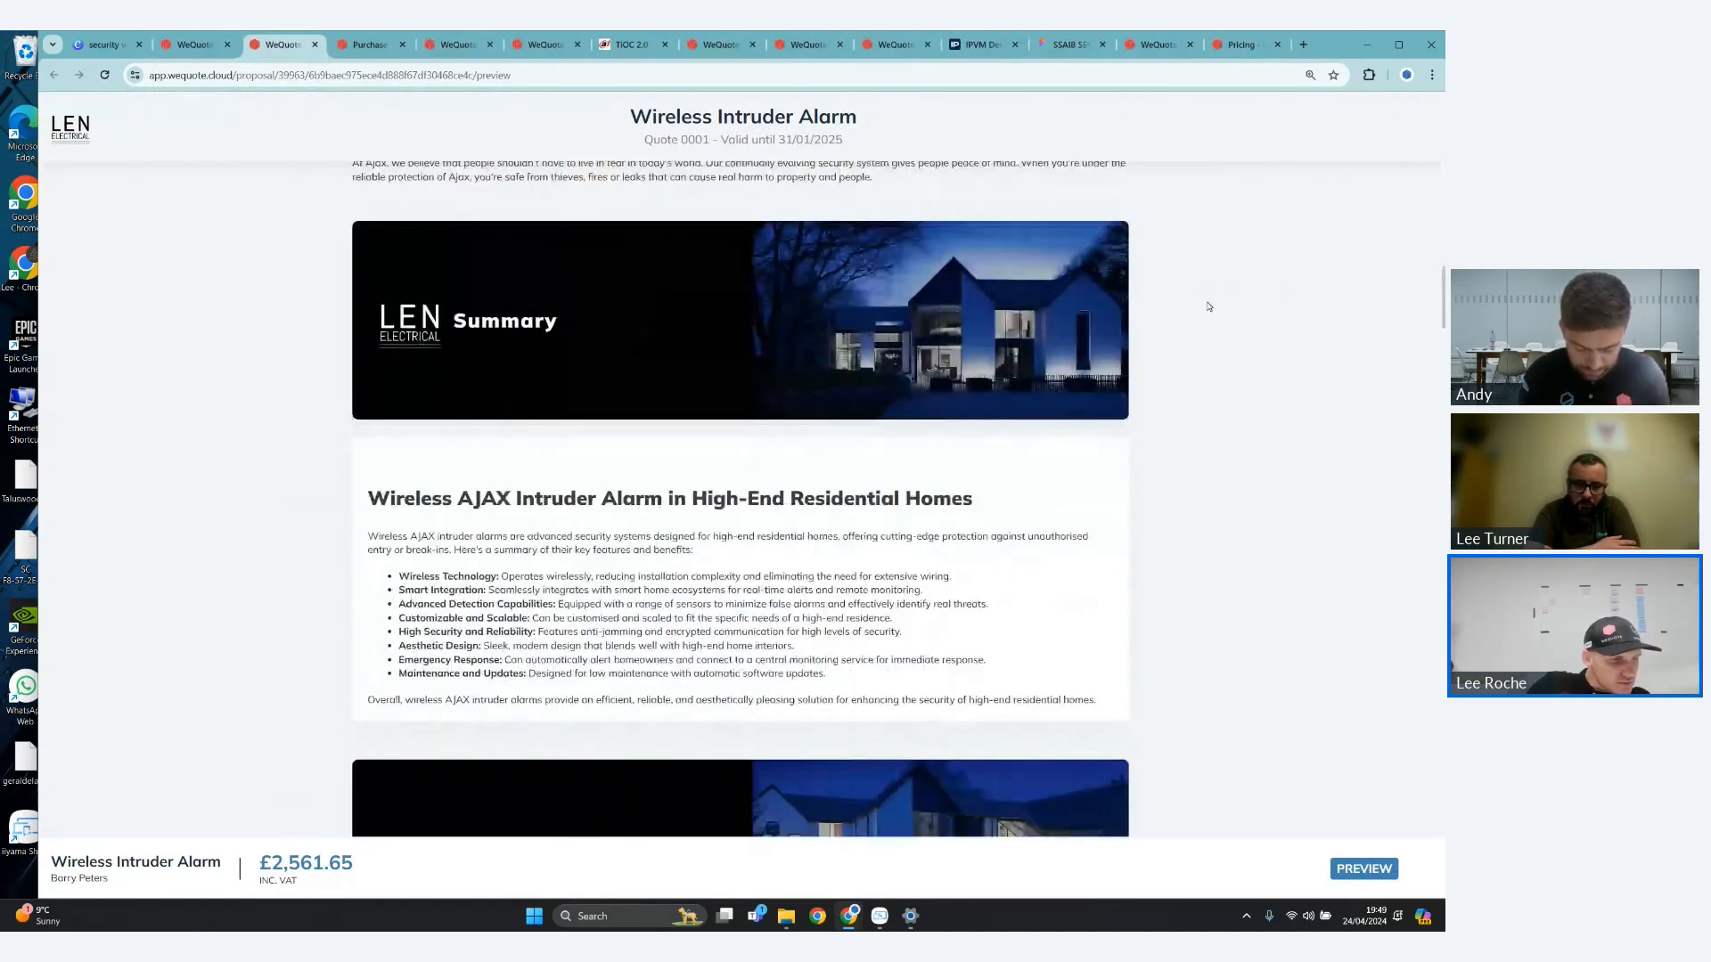
{"action": "scroll", "coordinate": [1210, 306], "scroll_direction": "down", "scroll_amount": 2}
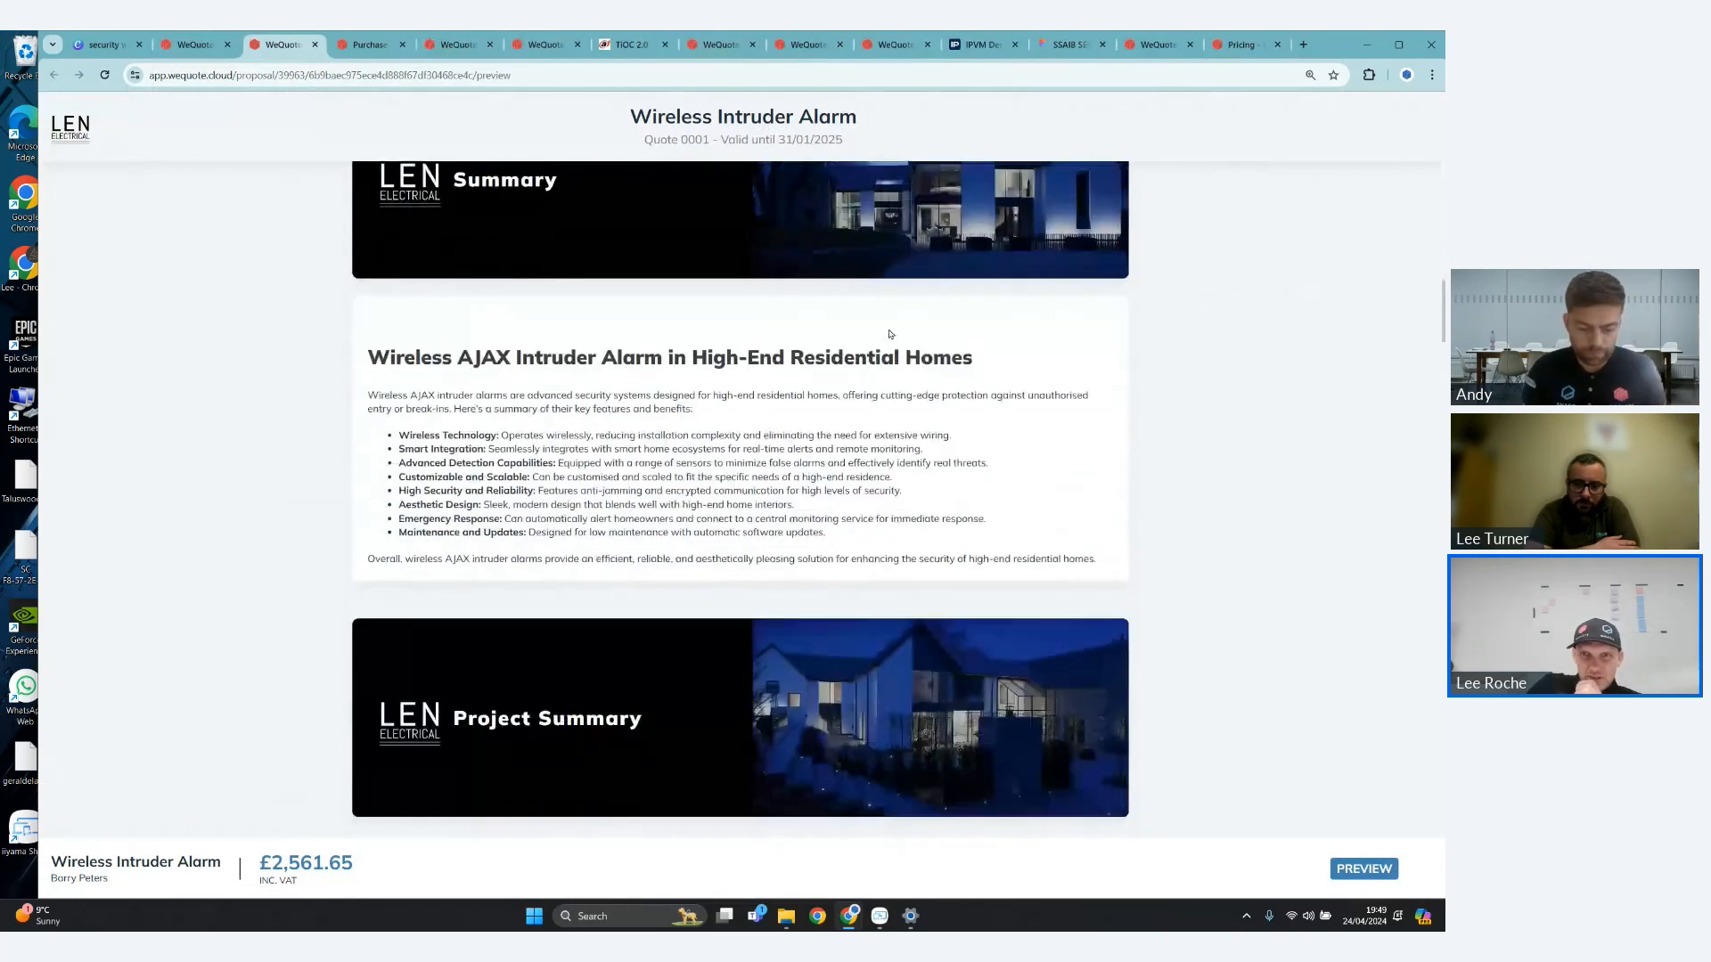
{"action": "scroll", "coordinate": [890, 334], "scroll_direction": "down", "scroll_amount": 18}
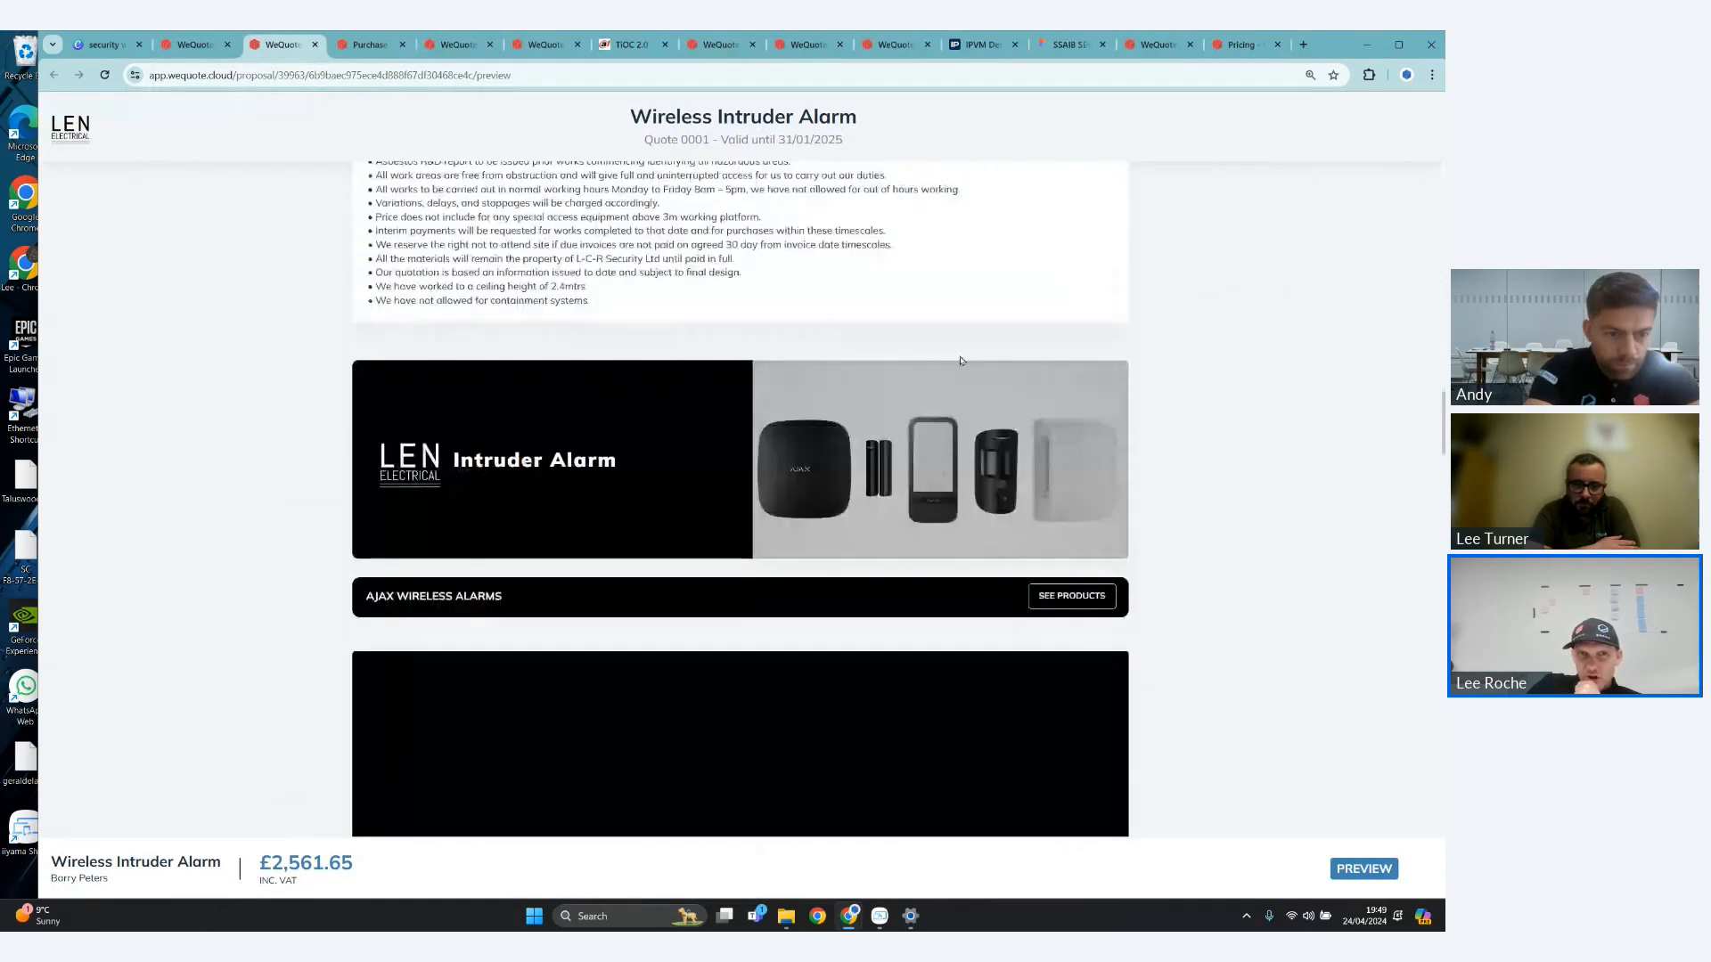
{"action": "scroll", "coordinate": [960, 360], "scroll_direction": "down", "scroll_amount": 5}
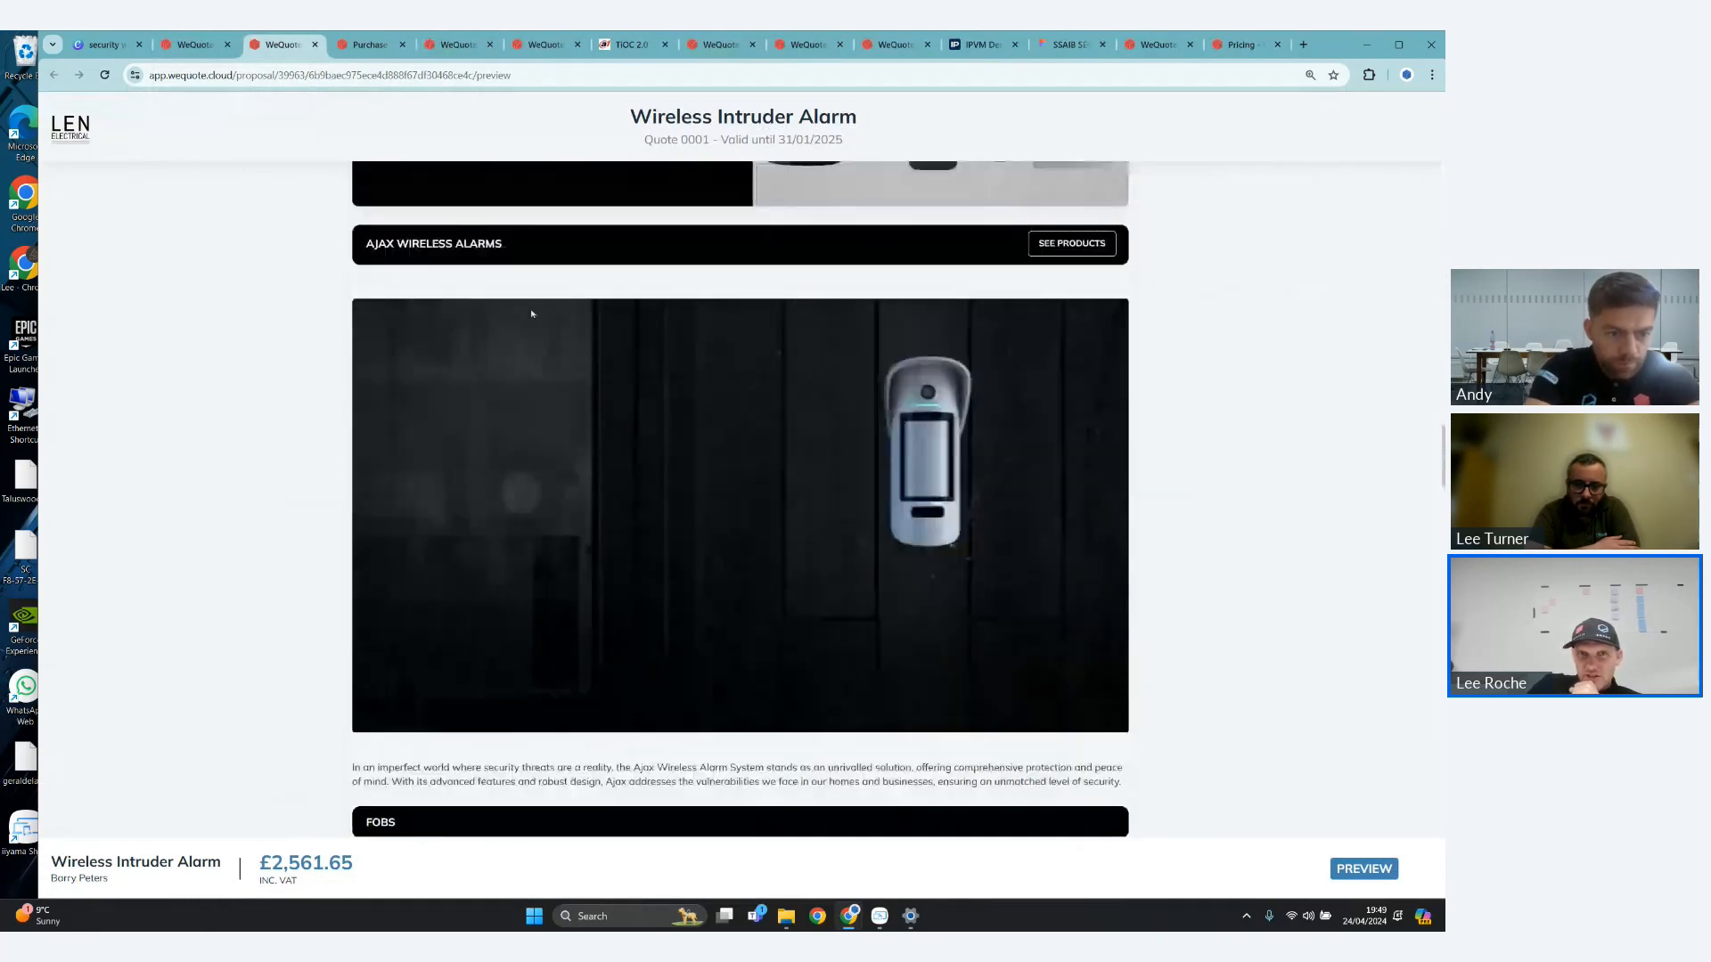
{"action": "scroll", "coordinate": [1235, 428], "scroll_direction": "down", "scroll_amount": 2}
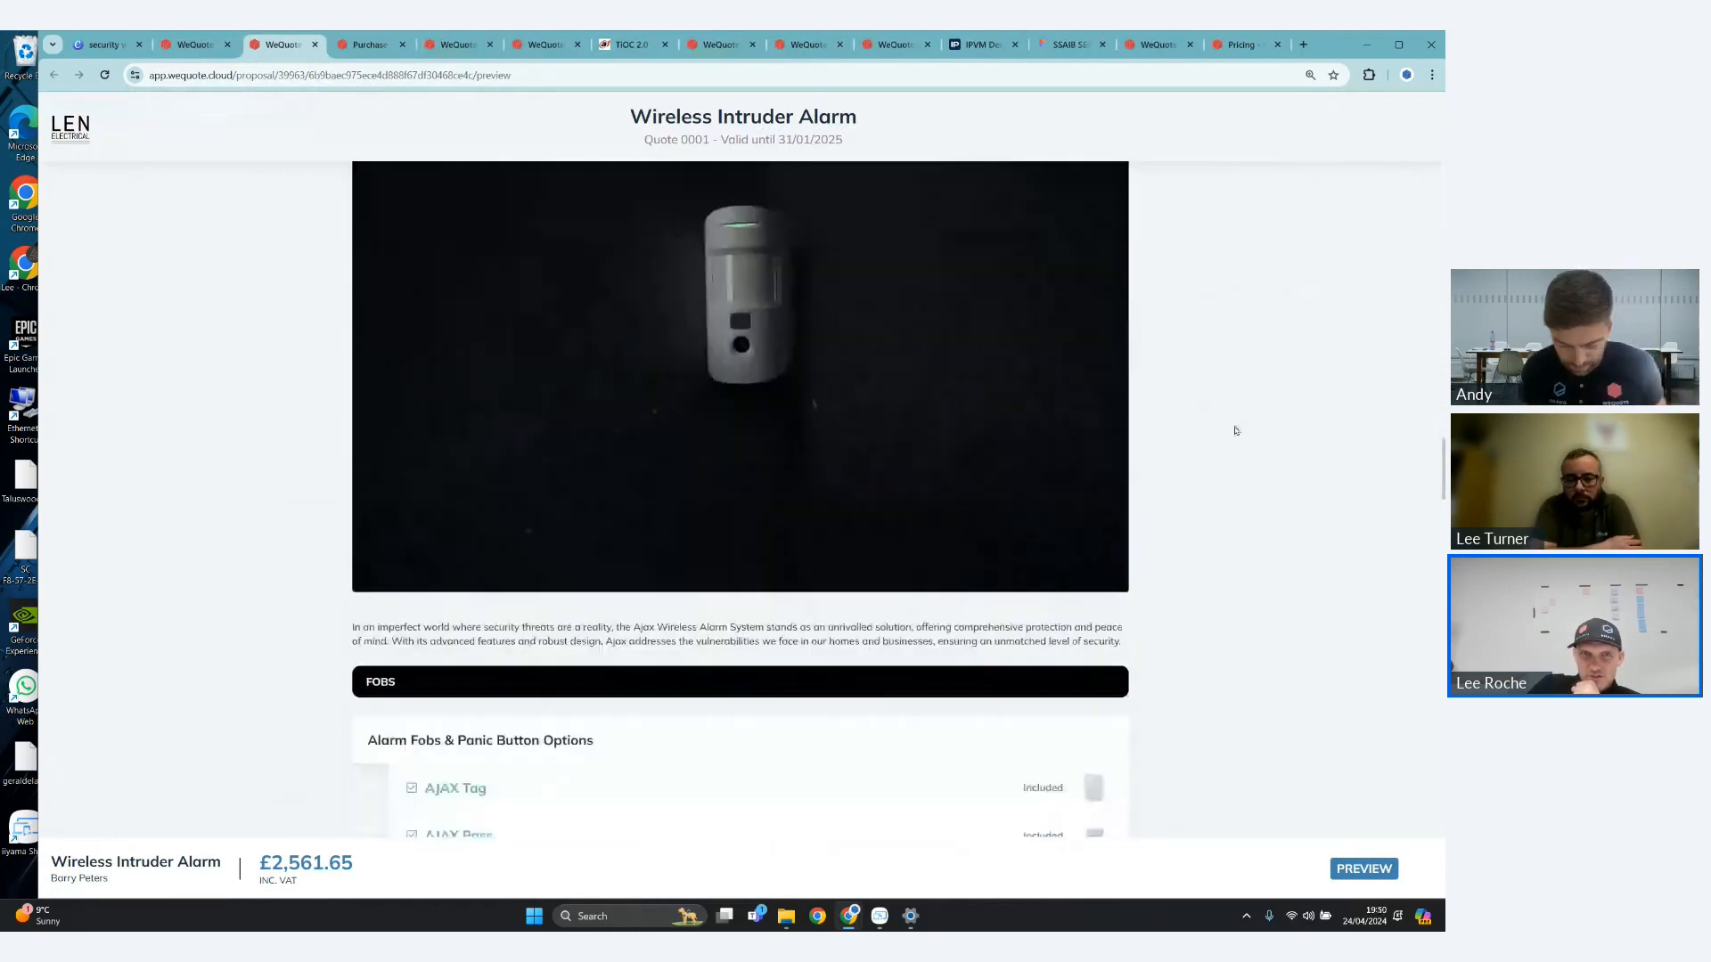
- Choose the AJAX Motion Protect Detector - White for the entrance hall and review the alarm fob and panic button options
{"action": "scroll", "coordinate": [959, 466], "scroll_direction": "down", "scroll_amount": 4}
{"action": "scroll", "coordinate": [959, 466], "scroll_direction": "down", "scroll_amount": 13}
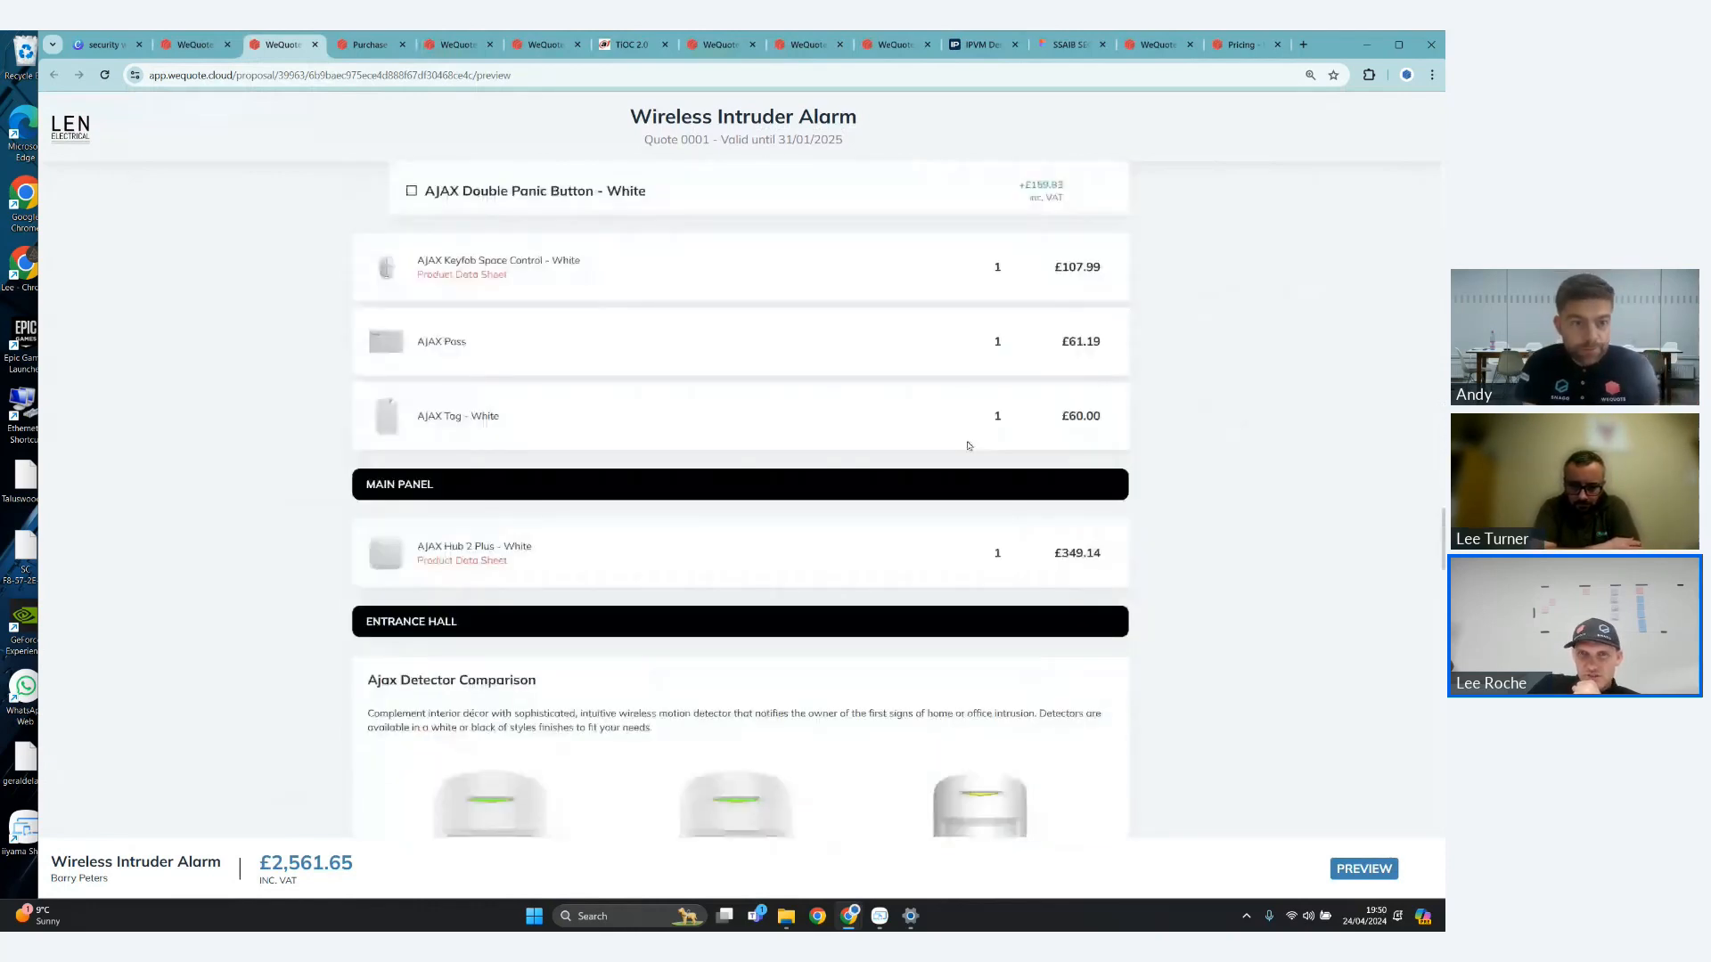
{"action": "left_click", "coordinate": [629, 610]}
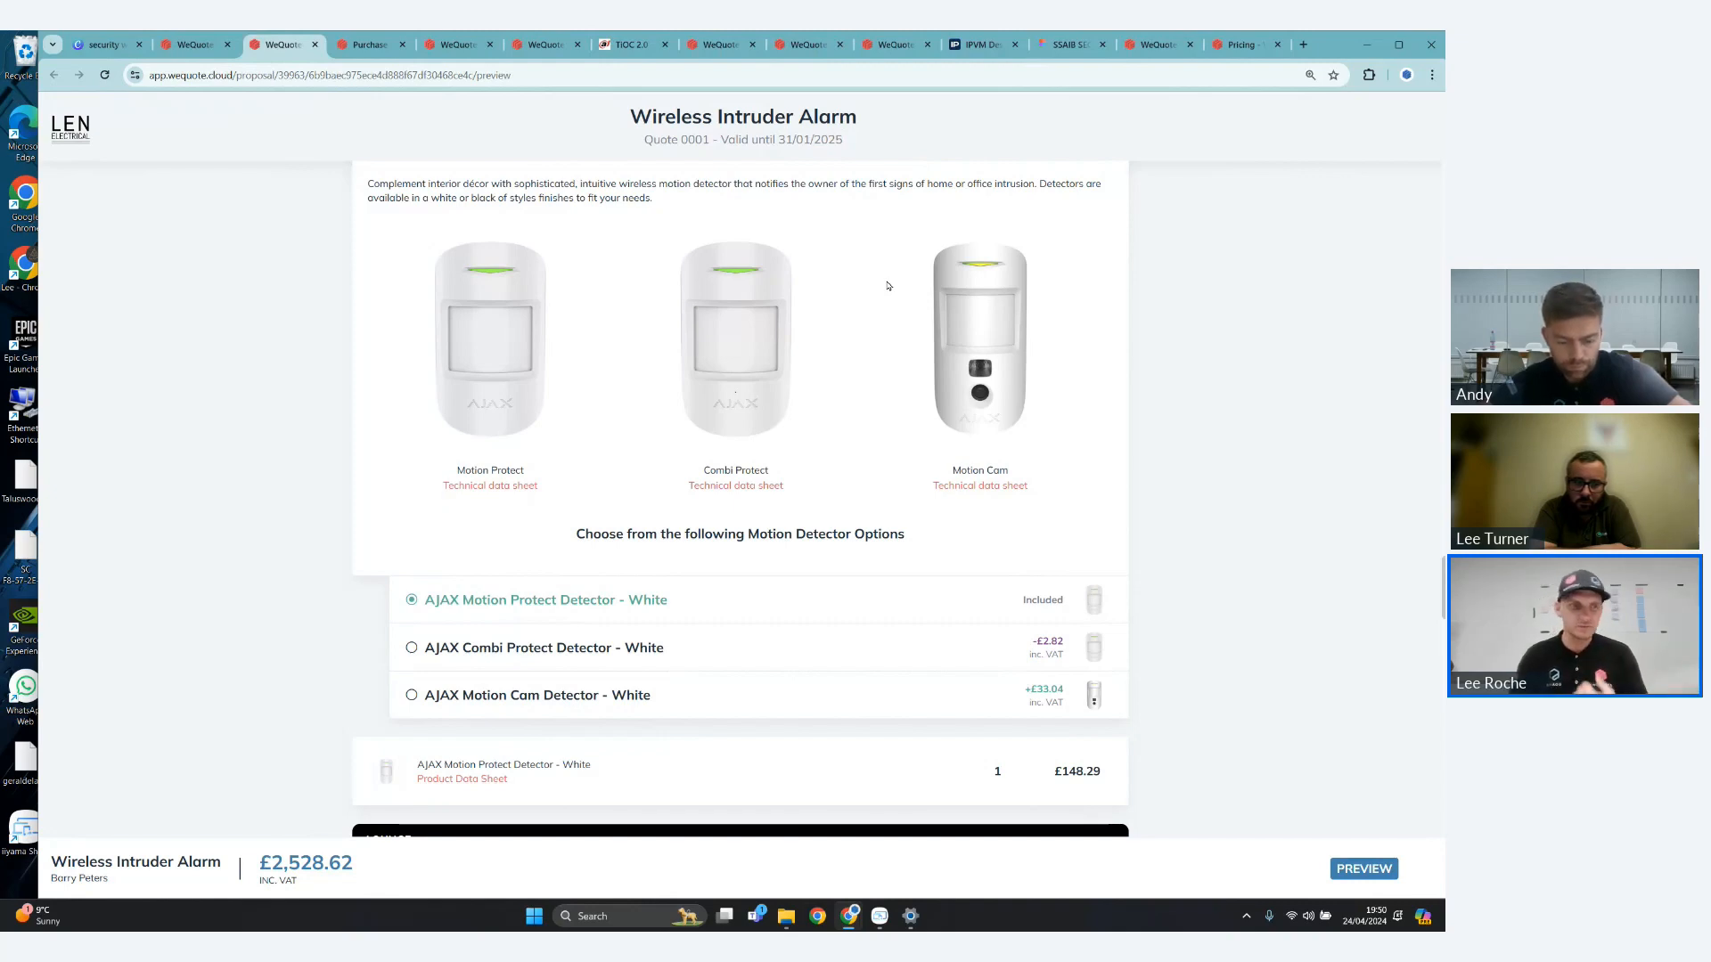
{"action": "scroll", "coordinate": [1330, 524], "scroll_direction": "up", "scroll_amount": 4}
{"action": "scroll", "coordinate": [1331, 525], "scroll_direction": "up", "scroll_amount": 6}
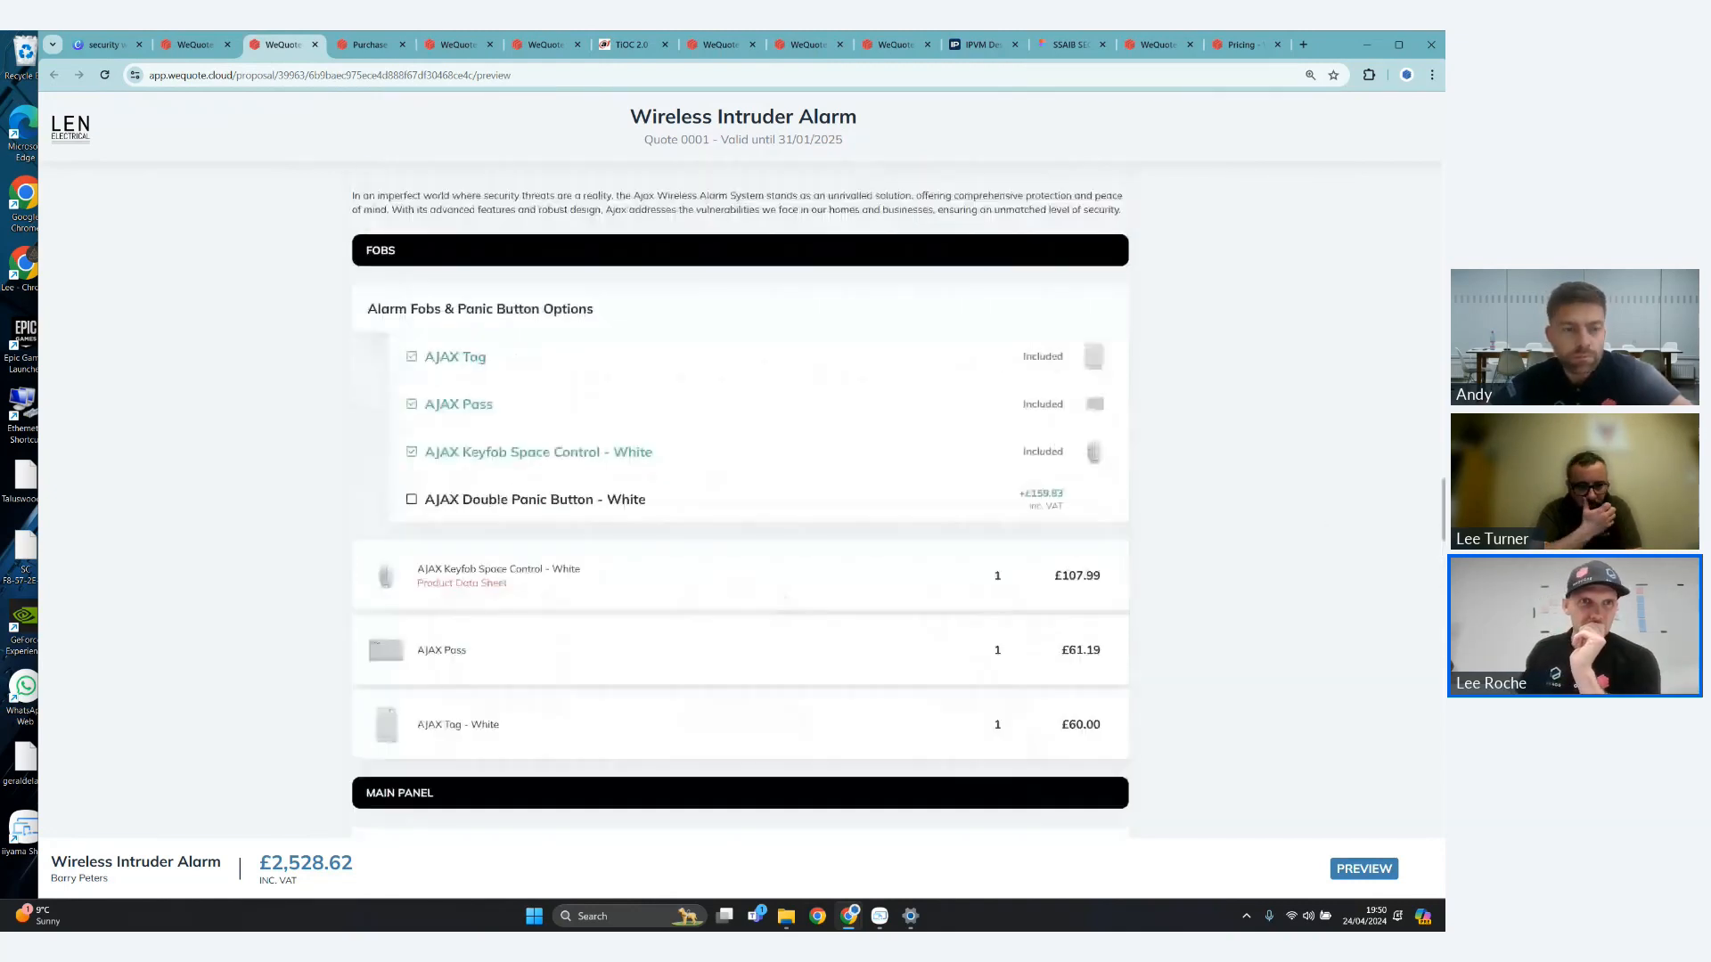
{"action": "scroll", "coordinate": [1331, 525], "scroll_direction": "up", "scroll_amount": 10}
- Leave the proposal preview and the quote, and open the supplier catalogues for browsing
{"action": "left_click", "coordinate": [201, 43]}
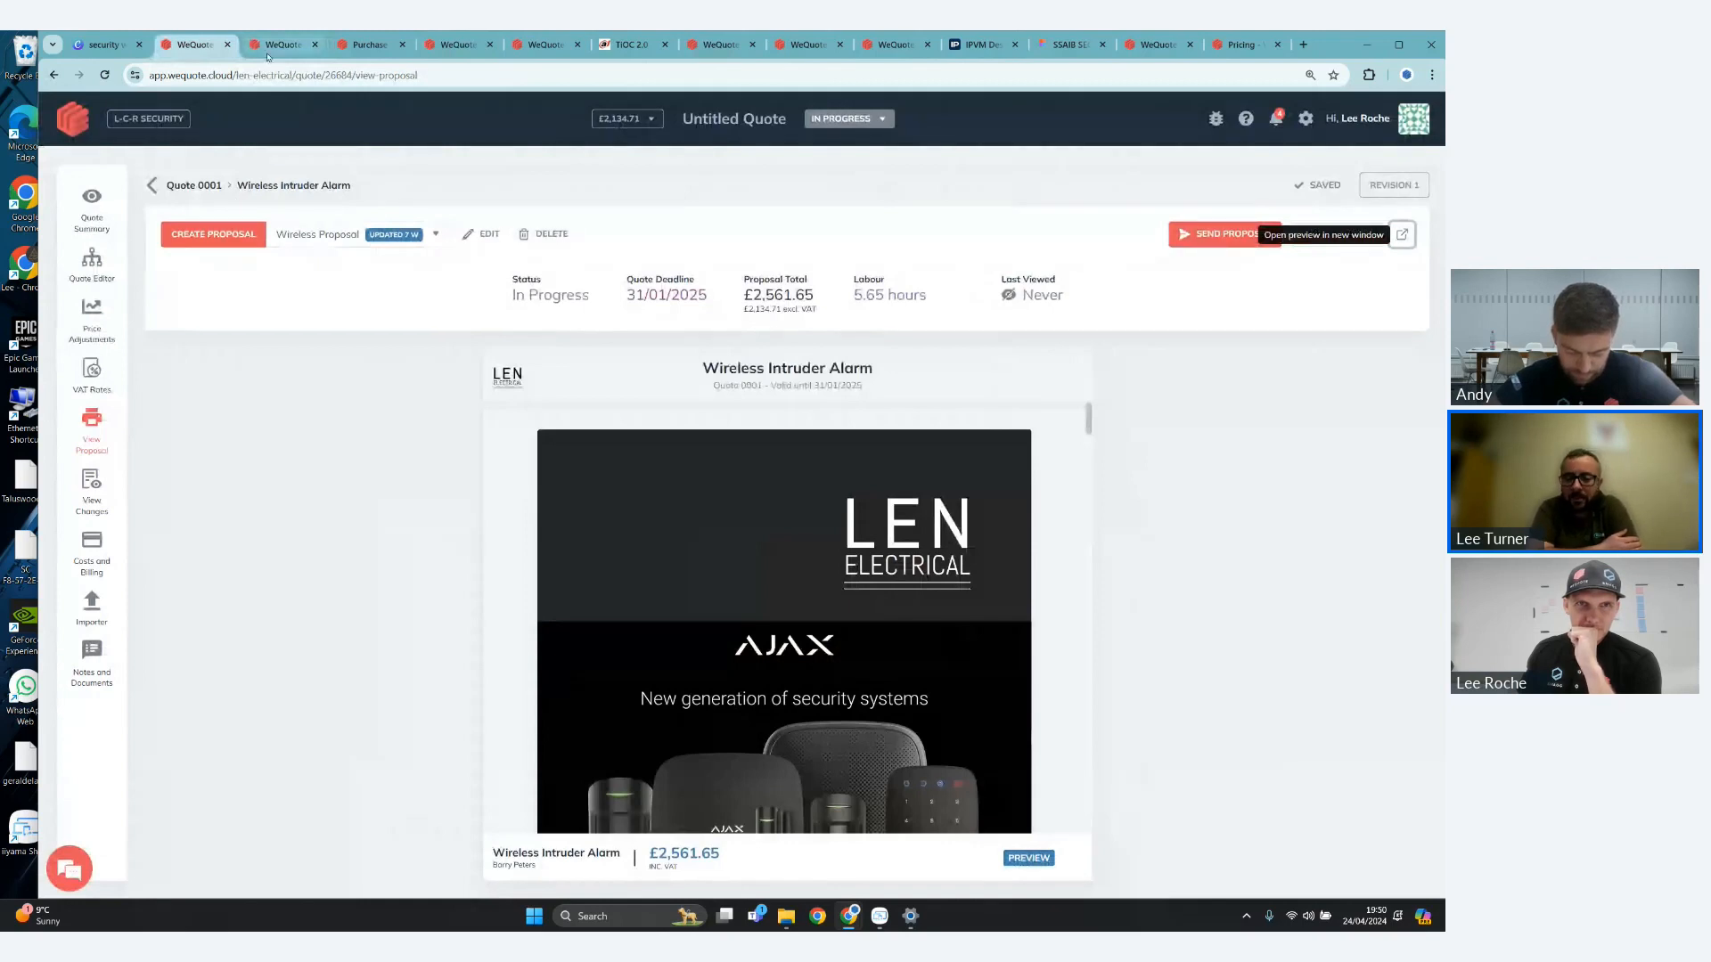
{"action": "left_click", "coordinate": [79, 129]}
{"action": "left_click", "coordinate": [133, 460]}
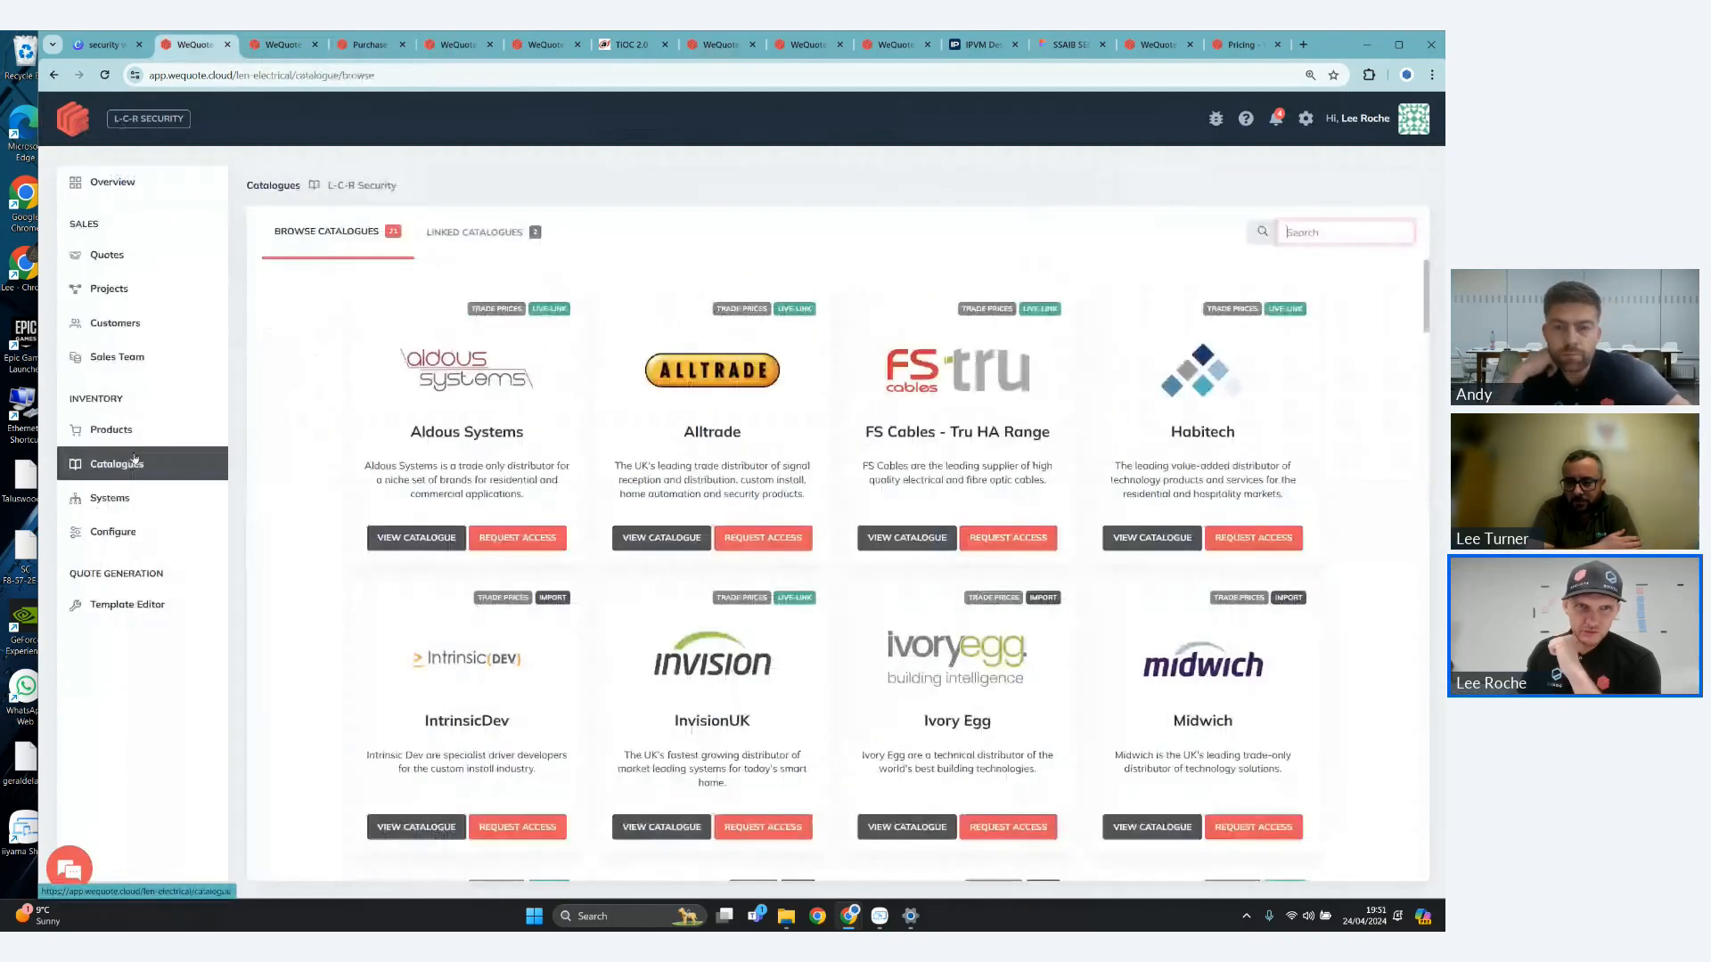
- Compare the supplier catalogues available to browse with the catalogues already linked to the account
{"action": "left_click", "coordinate": [442, 219]}
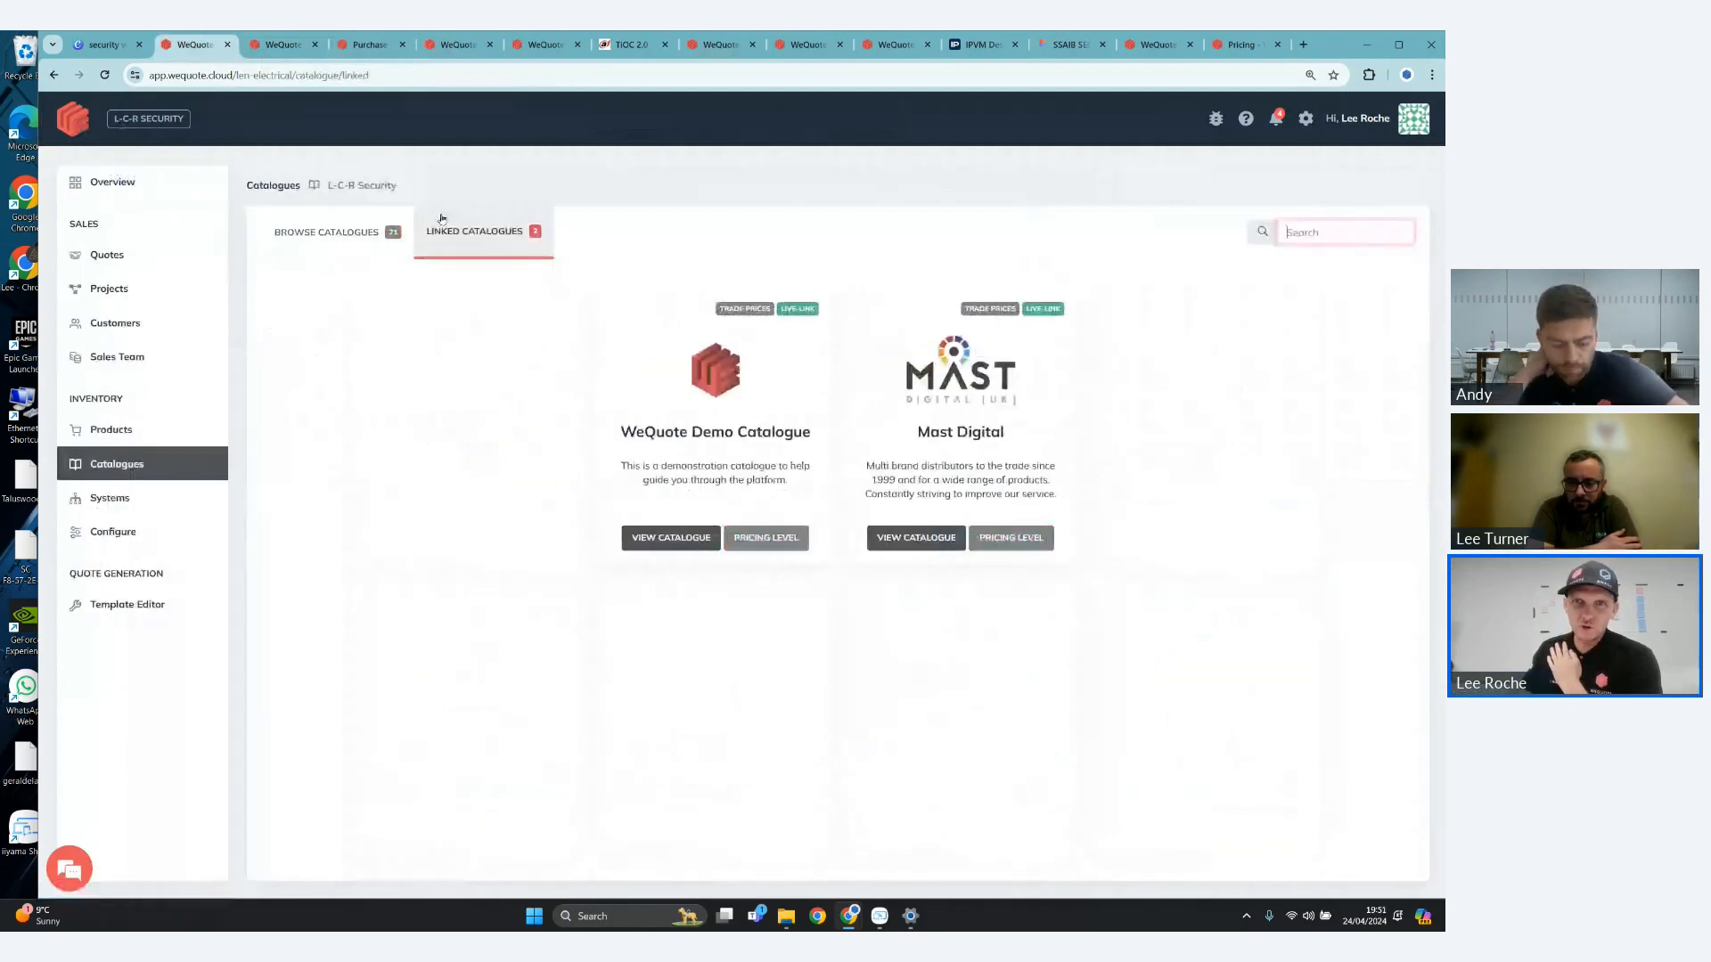
{"action": "left_click", "coordinate": [367, 229]}
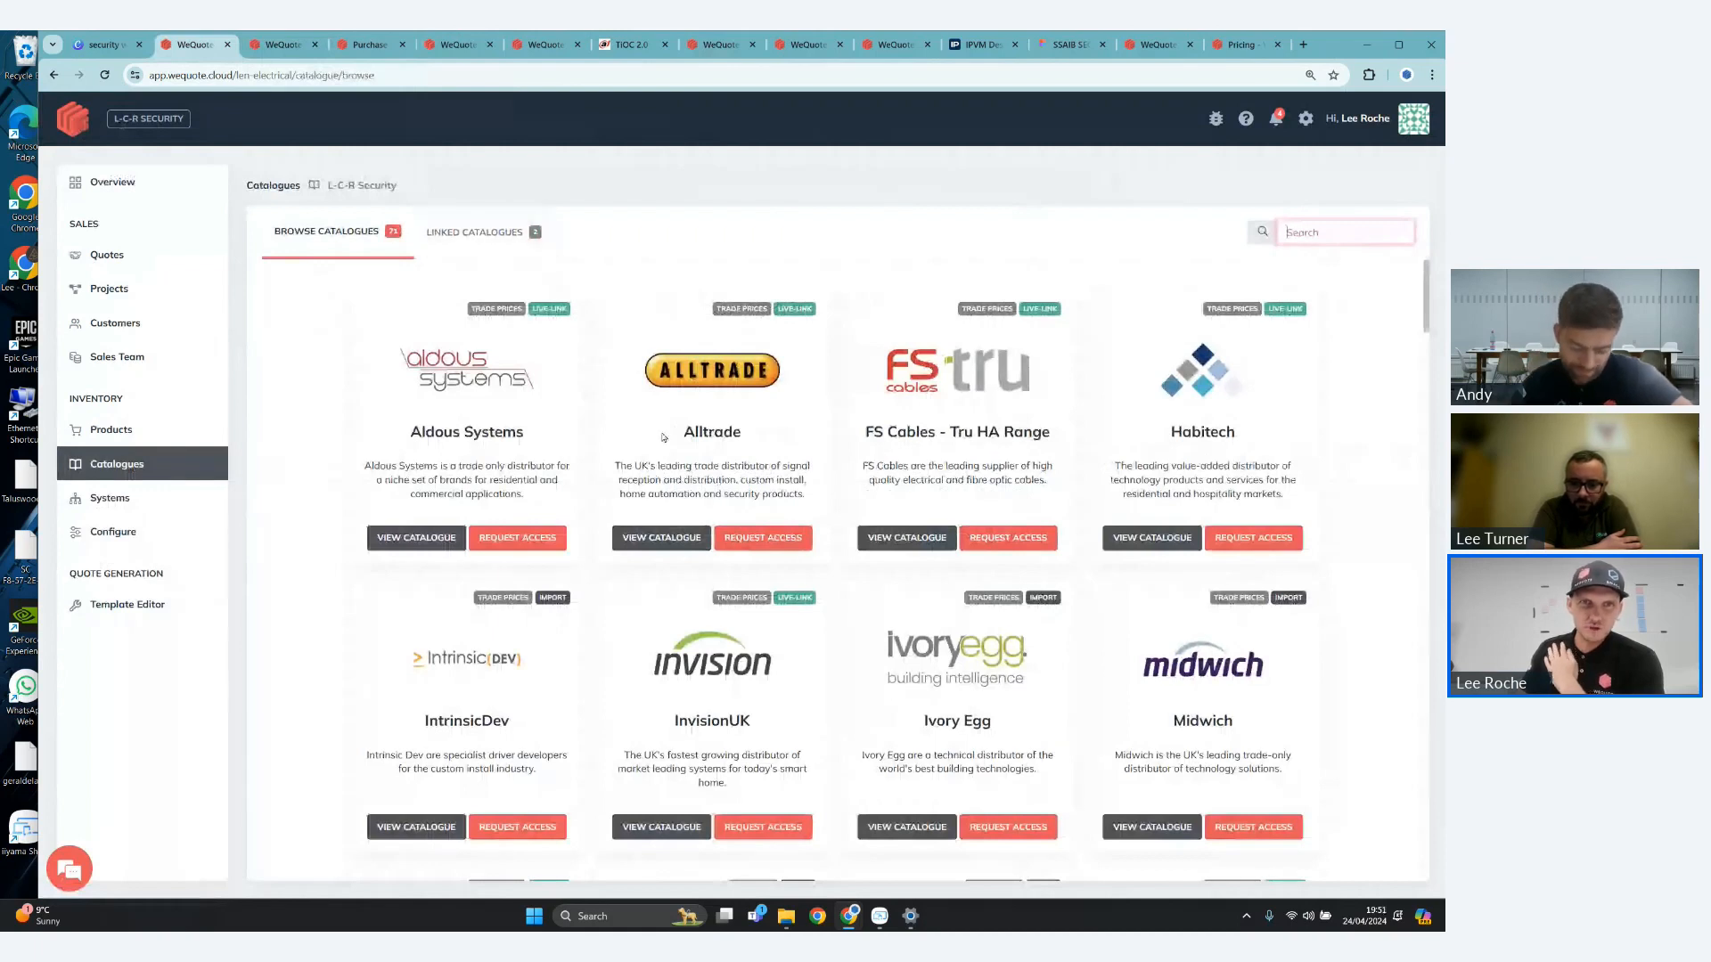
{"action": "left_click", "coordinate": [472, 236]}
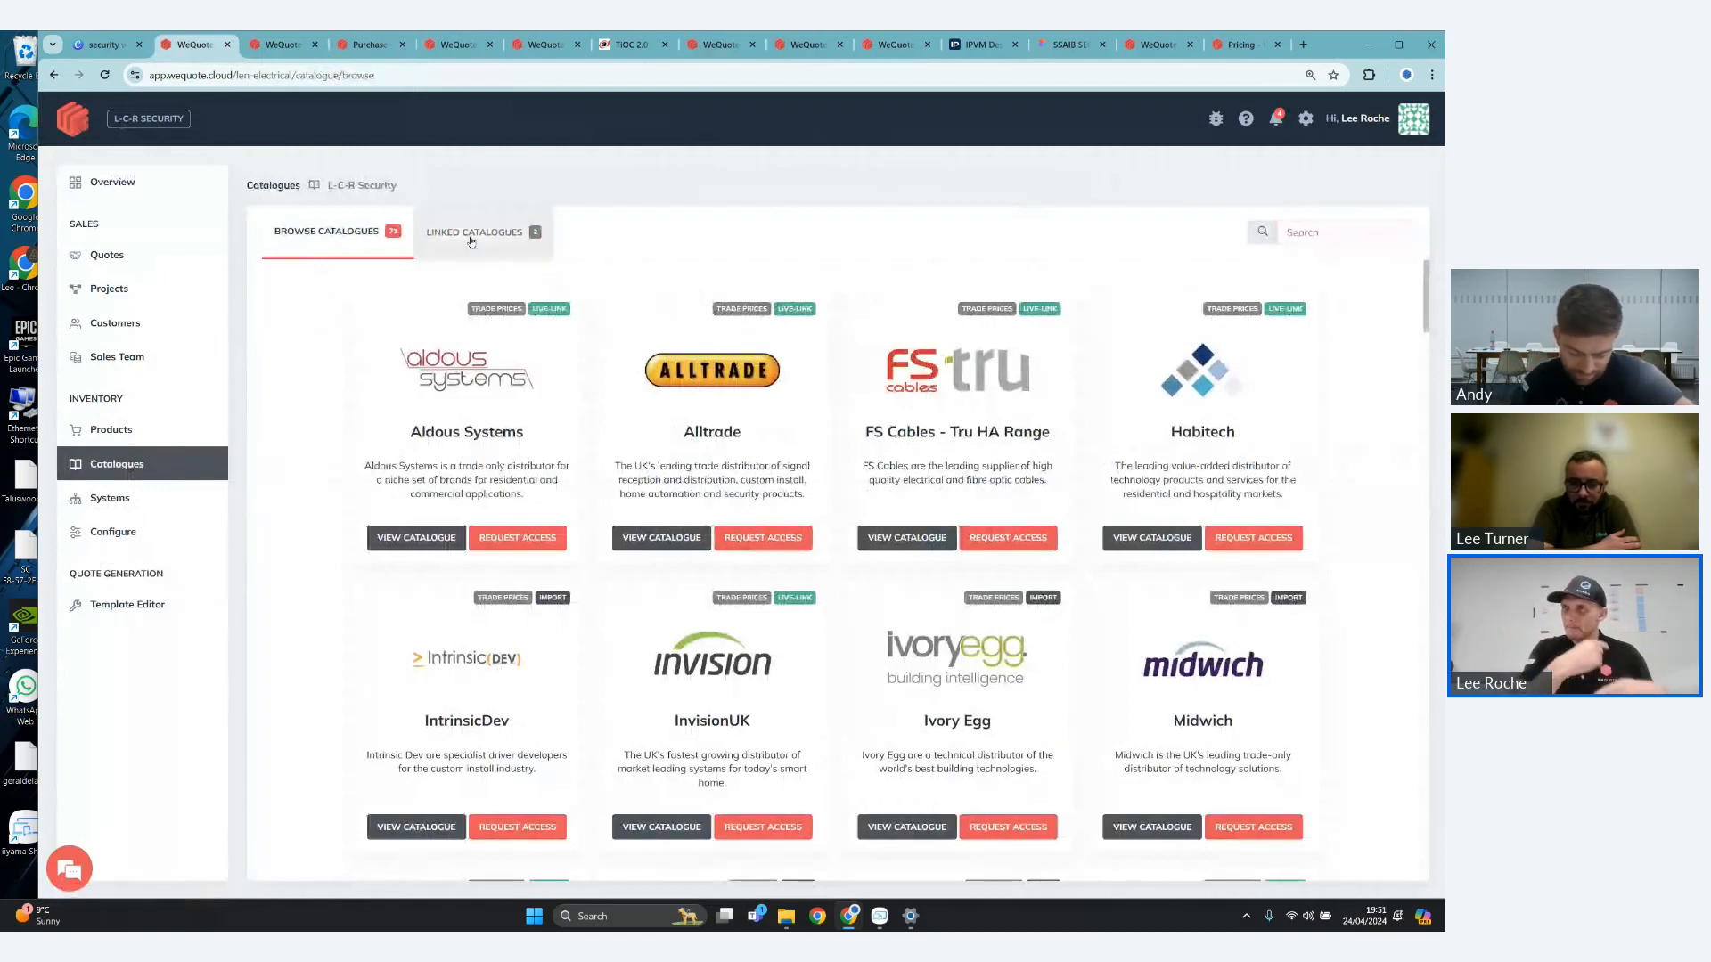
{"action": "left_click", "coordinate": [471, 236]}
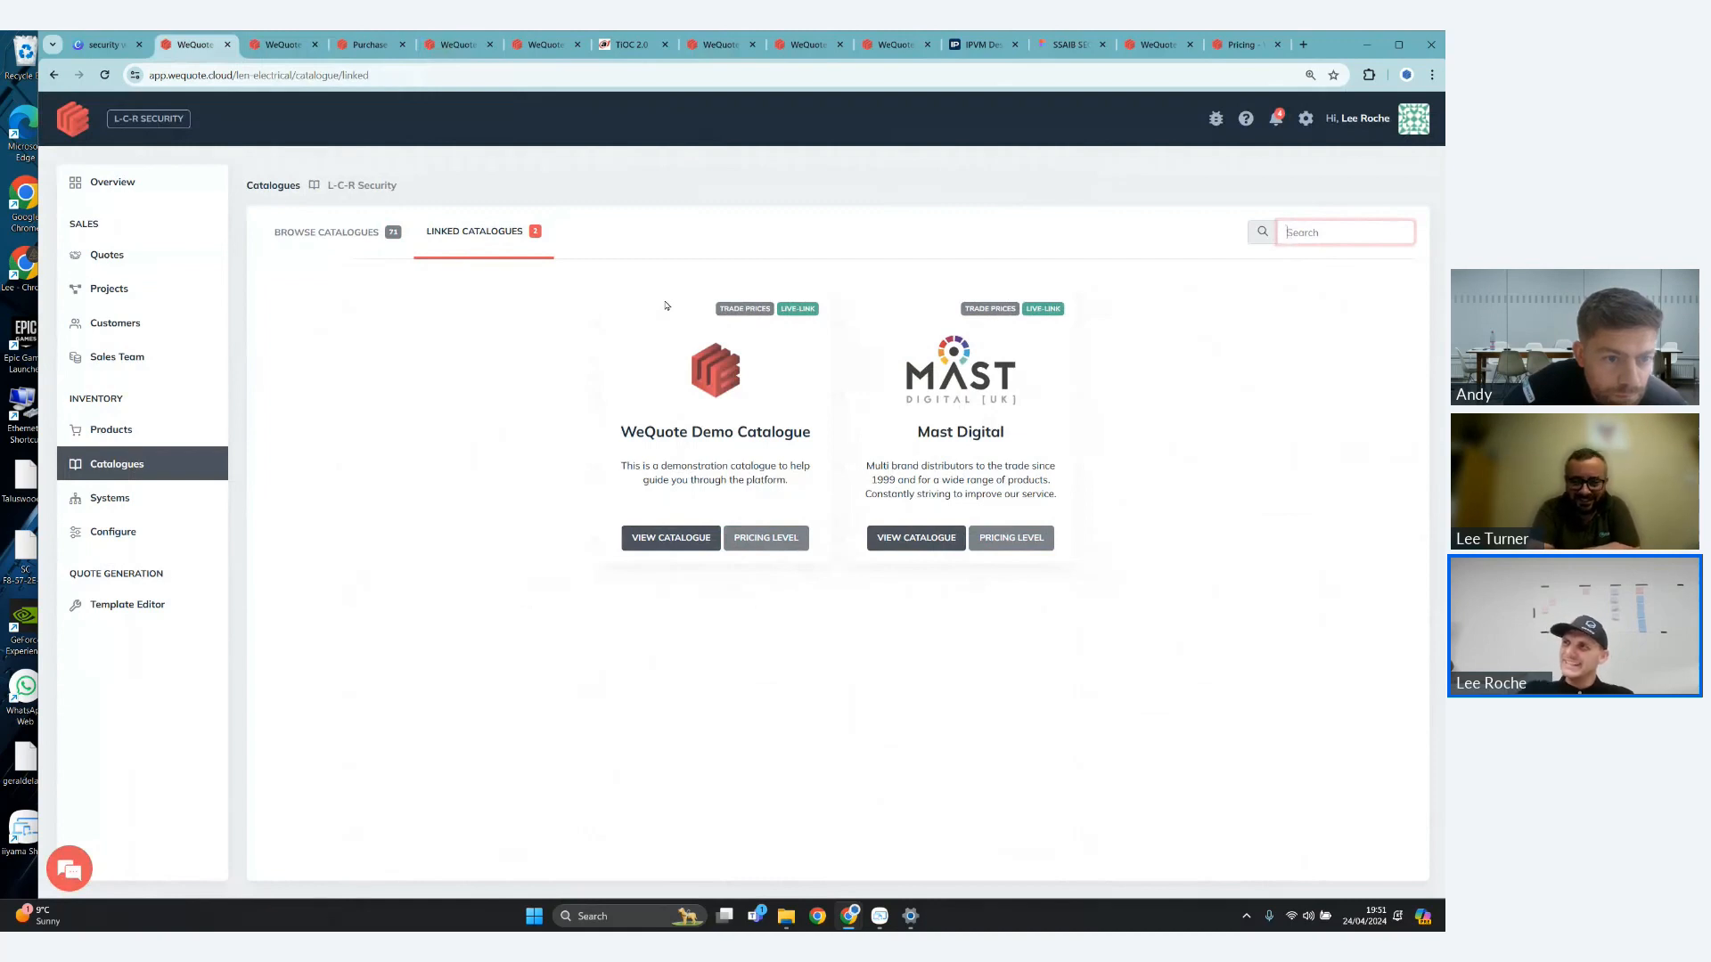
- Open the linked Mast Digital catalogue and highlight its last-updated date
{"action": "left_click", "coordinate": [932, 540]}
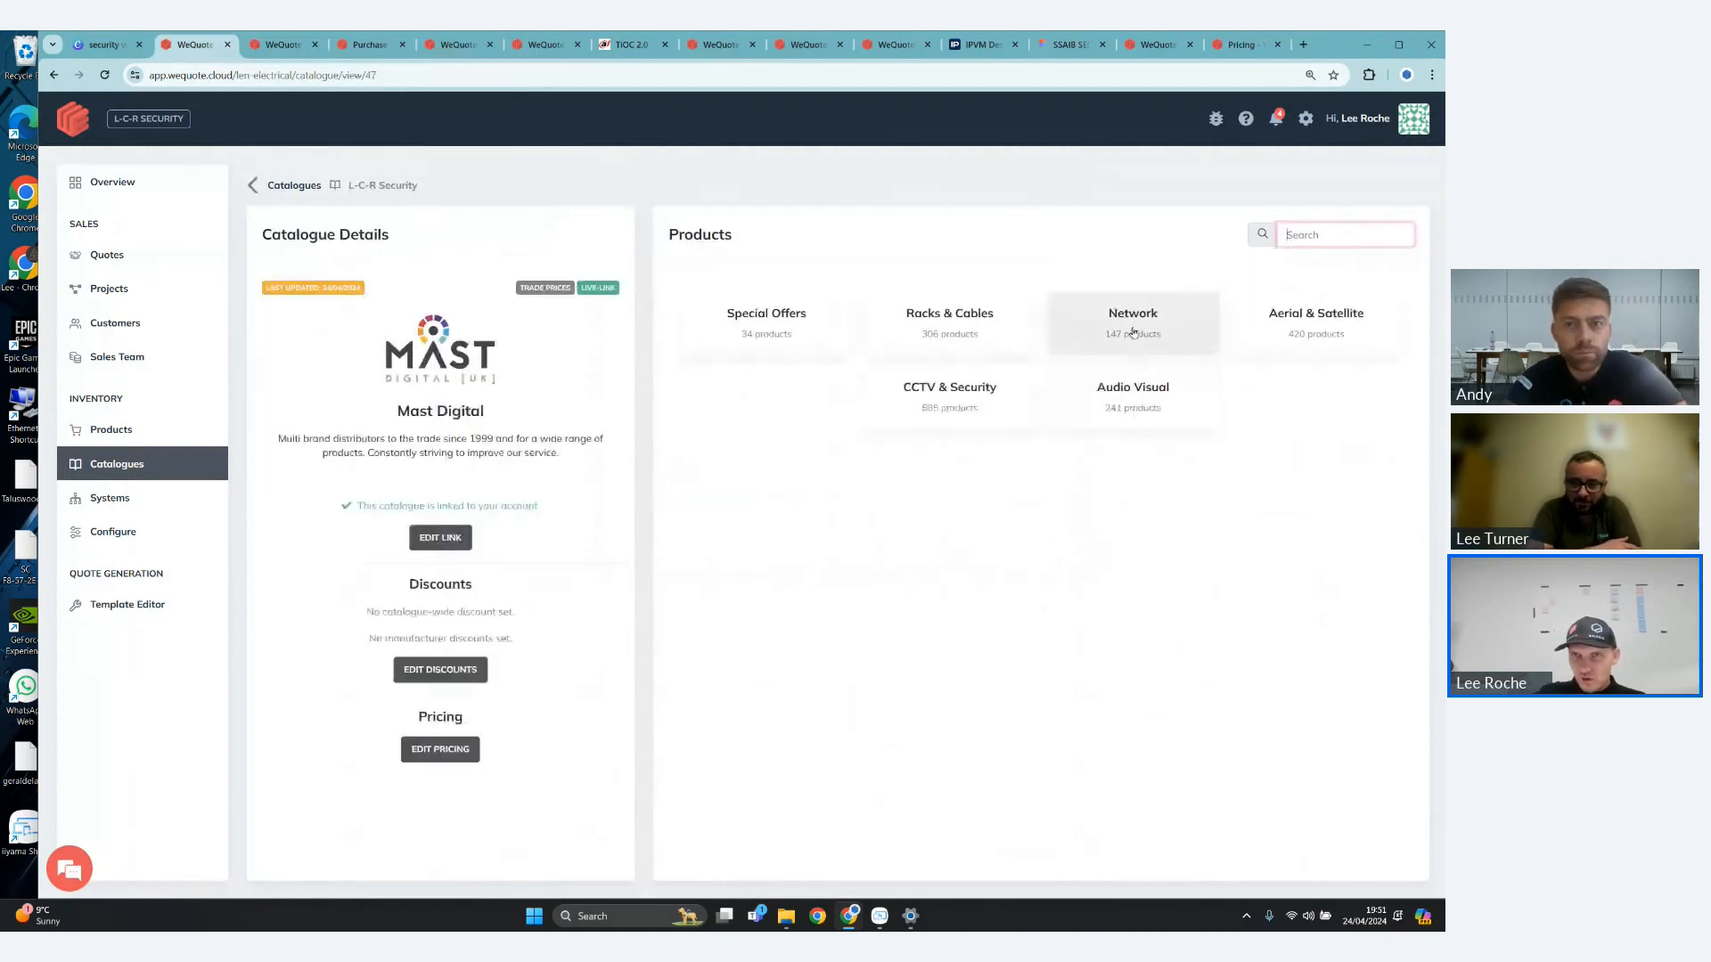
{"action": "left_click", "coordinate": [515, 362]}
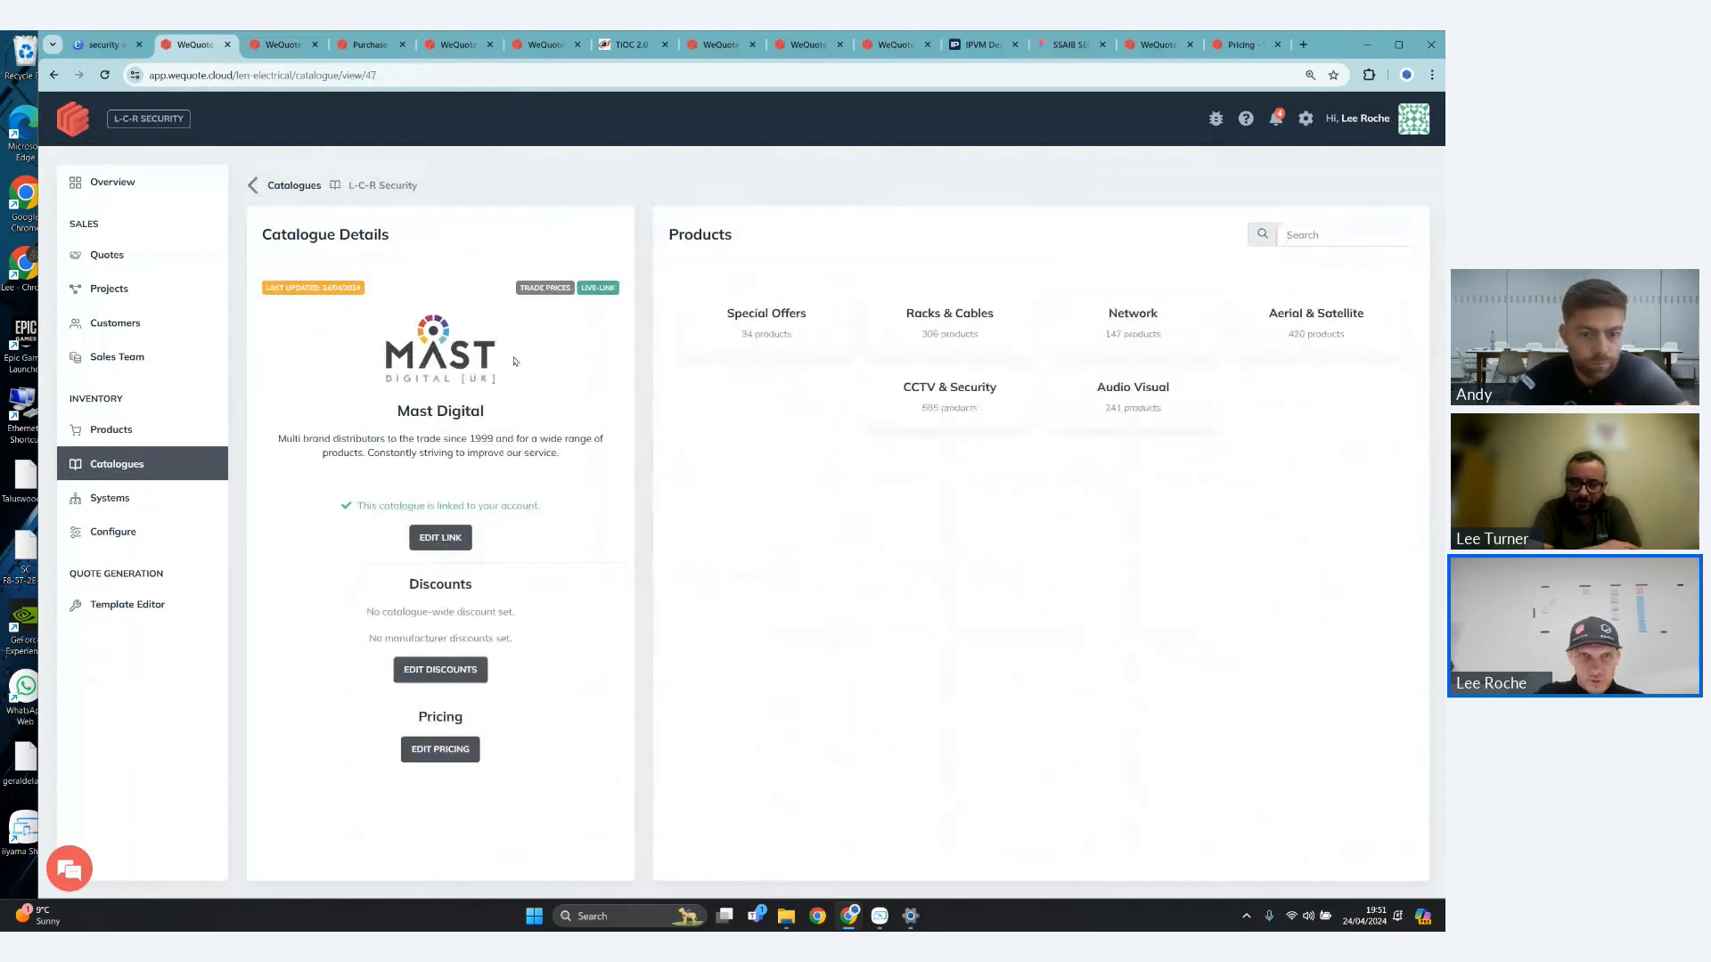
{"action": "left_click_drag", "start_coordinate": [326, 289], "coordinate": [419, 321]}
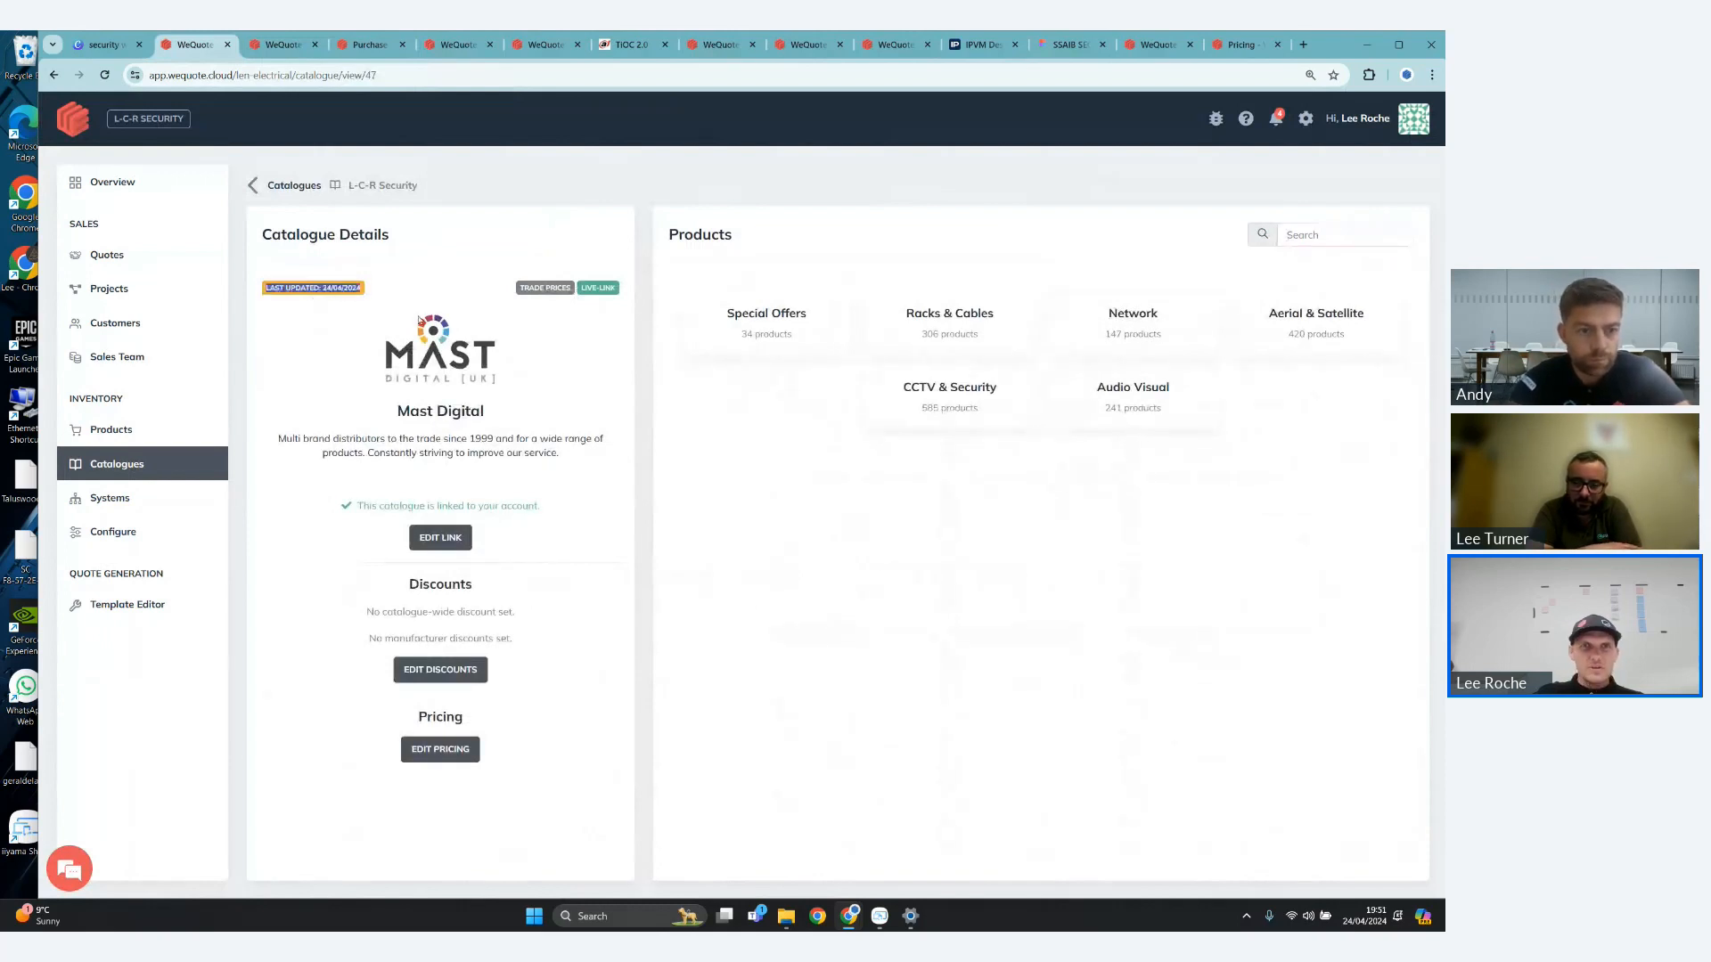
- Go back to the catalogue lists and reopen the linked Mast Digital catalogue to point out its update date again
{"action": "left_click", "coordinate": [253, 185]}
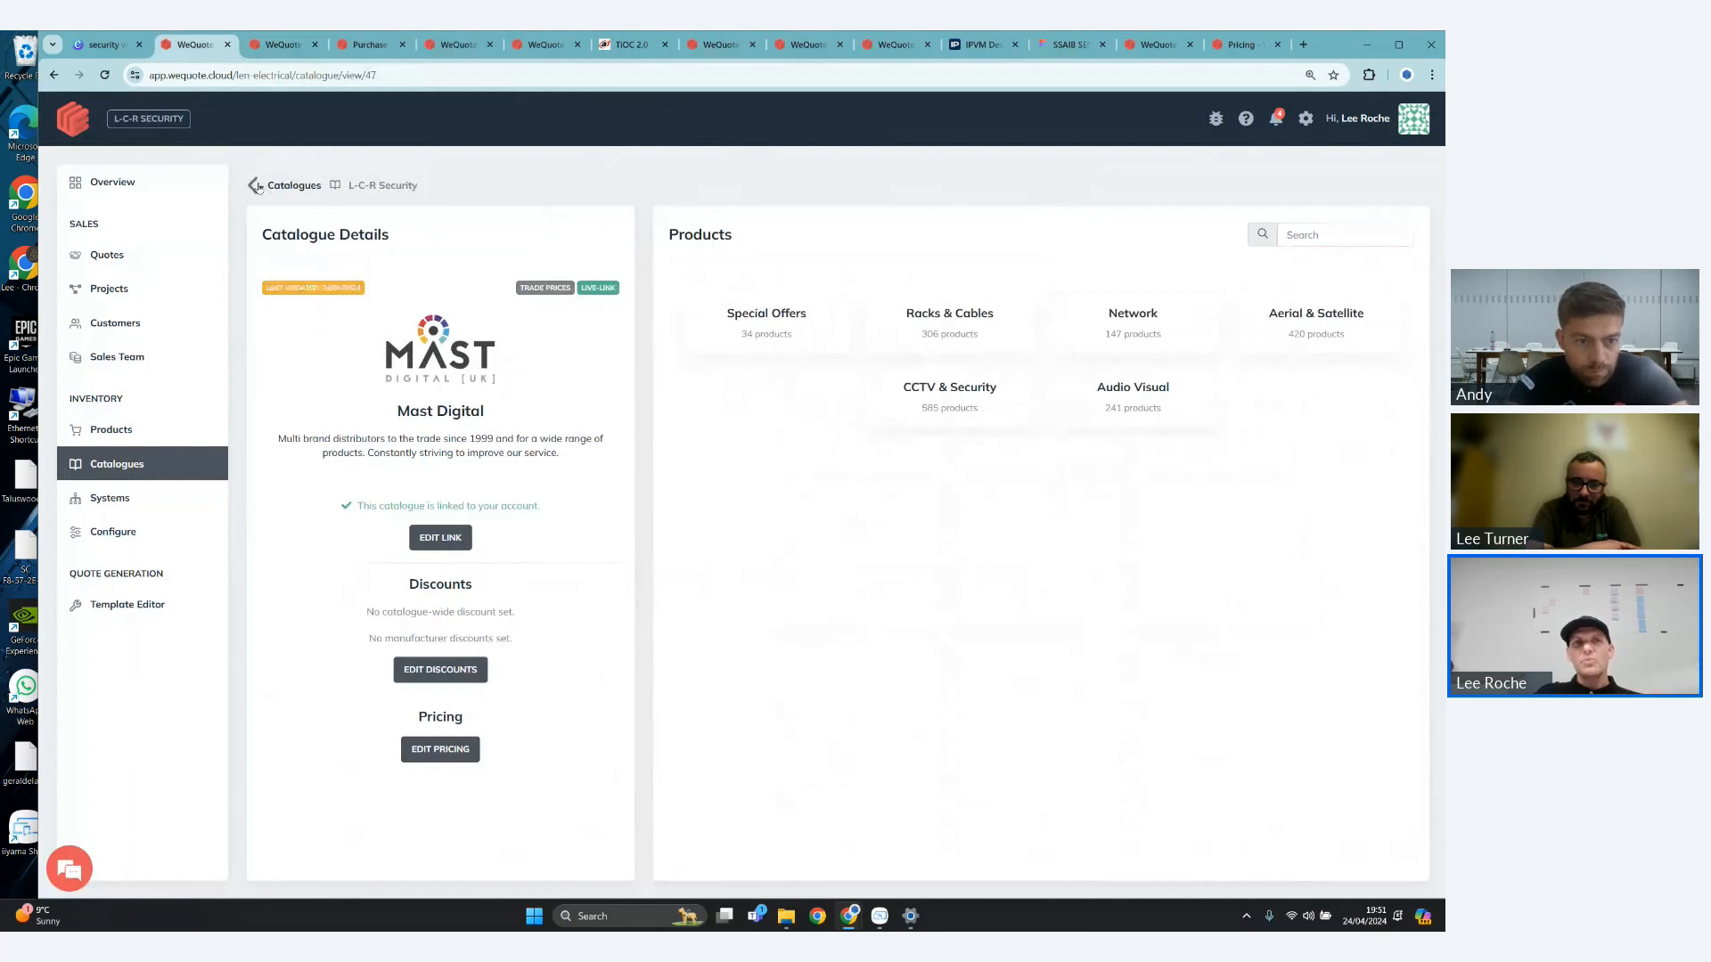
{"action": "left_click", "coordinate": [209, 455]}
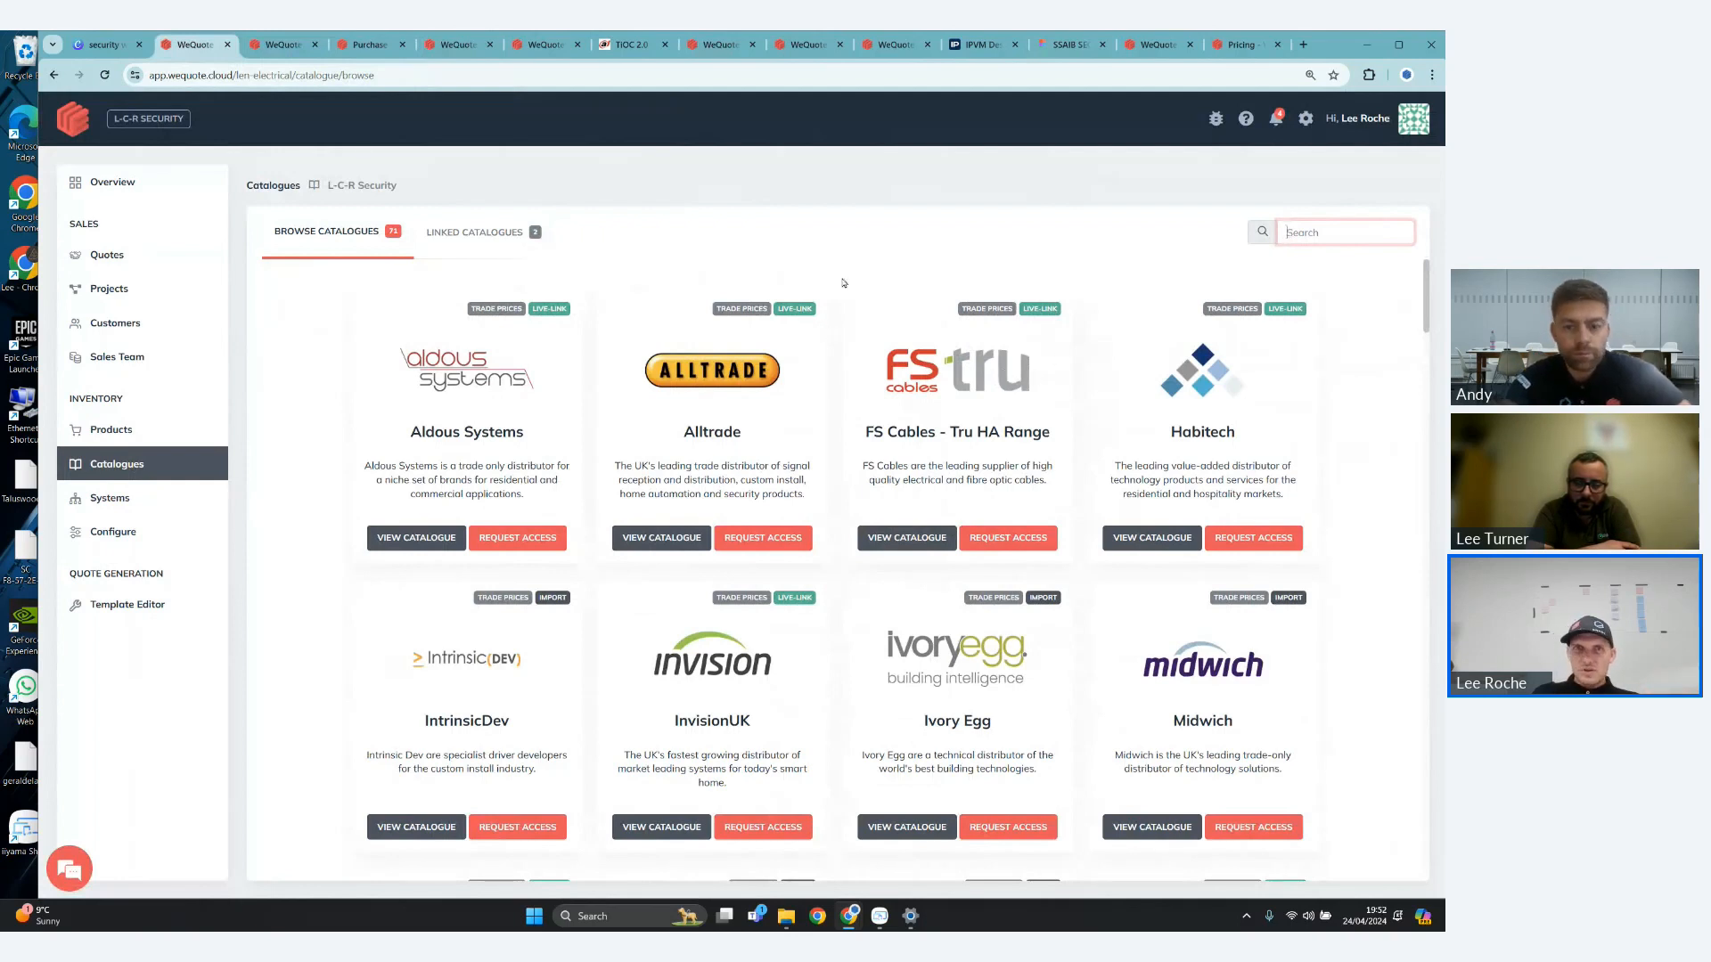
{"action": "left_click", "coordinate": [475, 231]}
{"action": "left_click", "coordinate": [916, 539]}
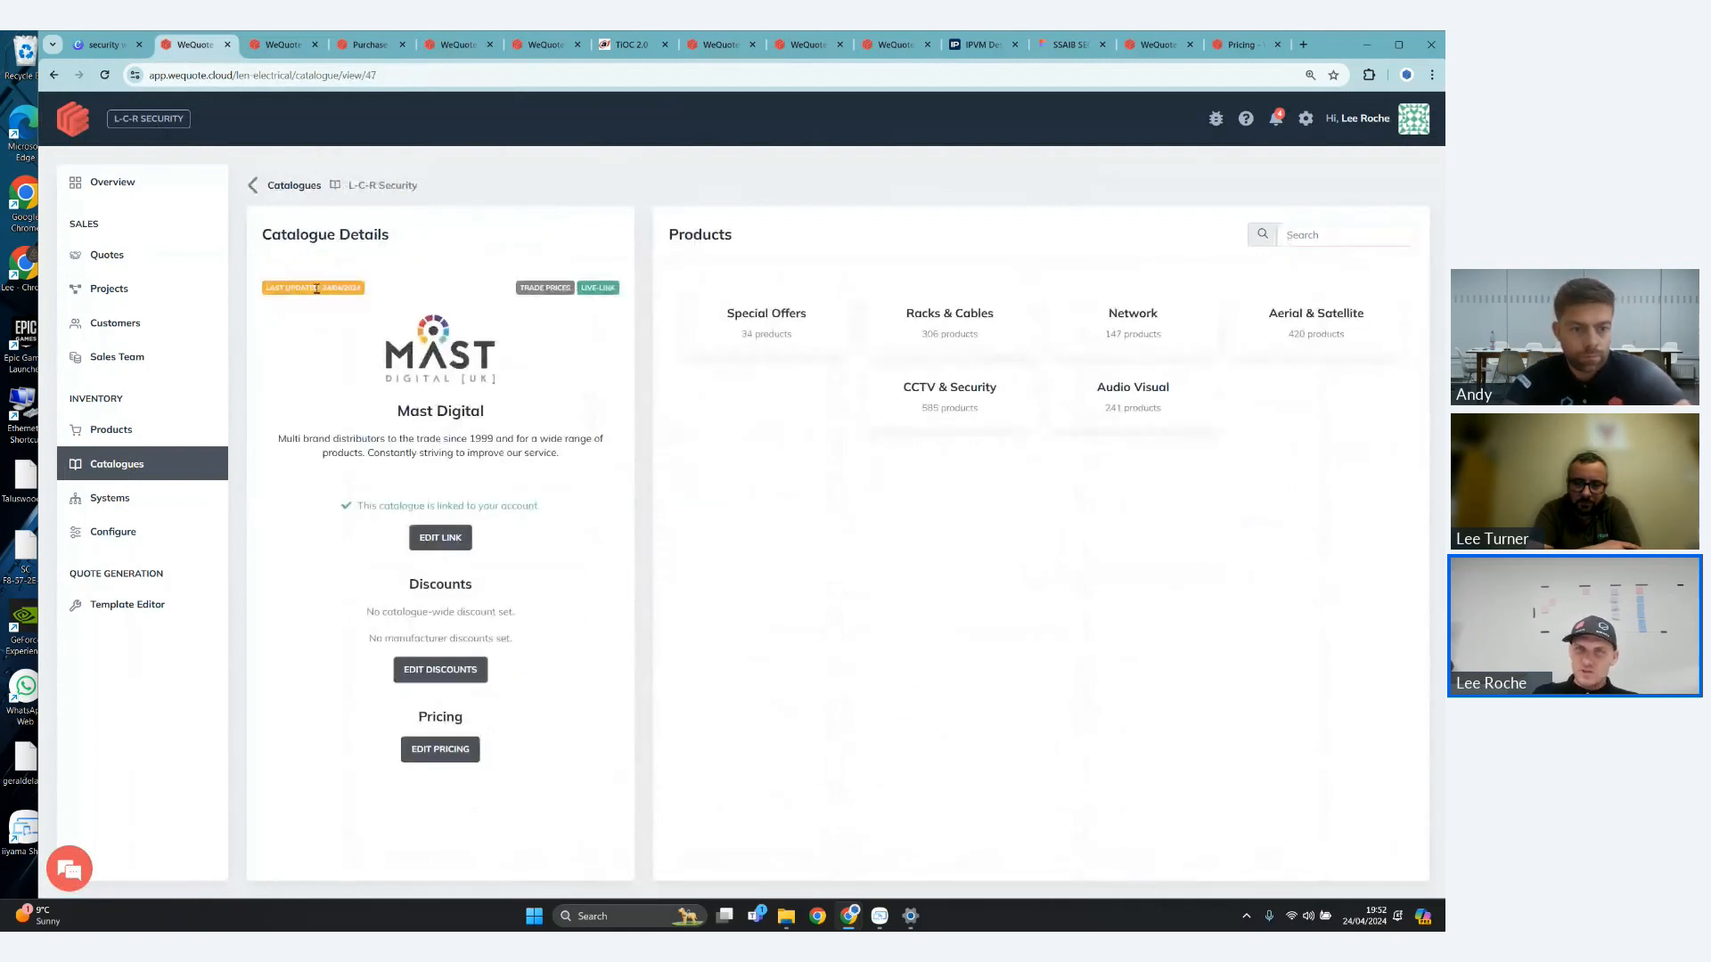
{"action": "left_click_drag", "start_coordinate": [316, 288], "coordinate": [389, 293]}
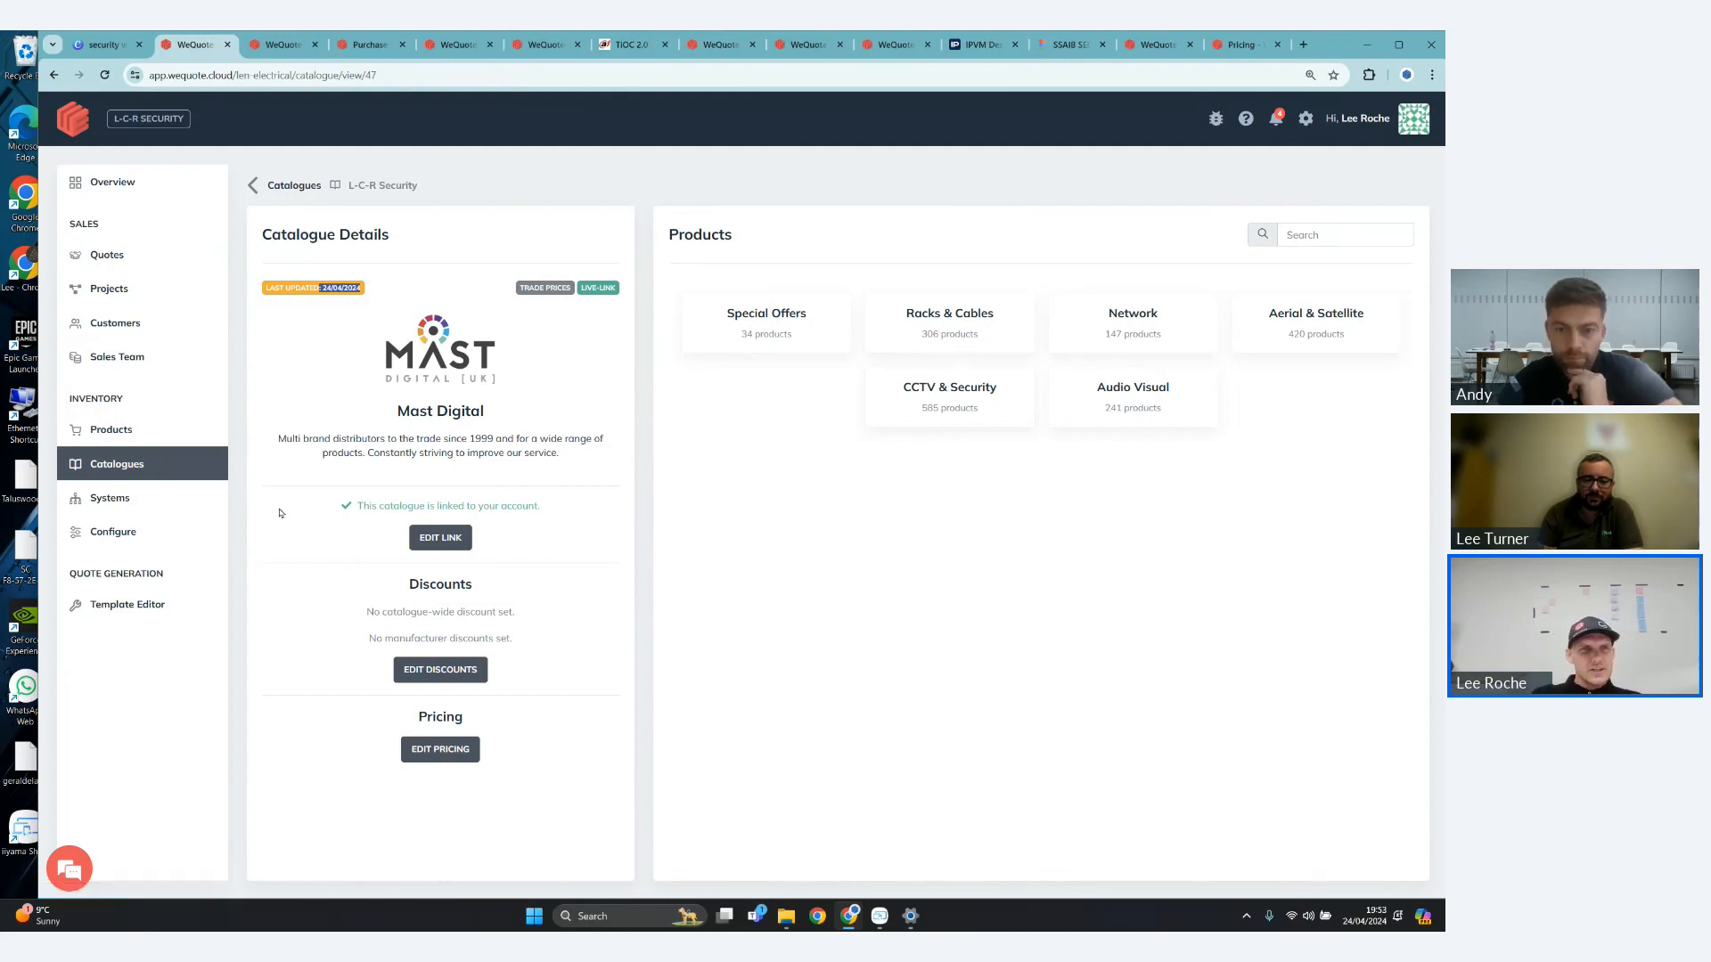
- Leave the supplier catalogue and open the New House project from the active projects to view its quotes and invoices
{"action": "left_click", "coordinate": [116, 477]}
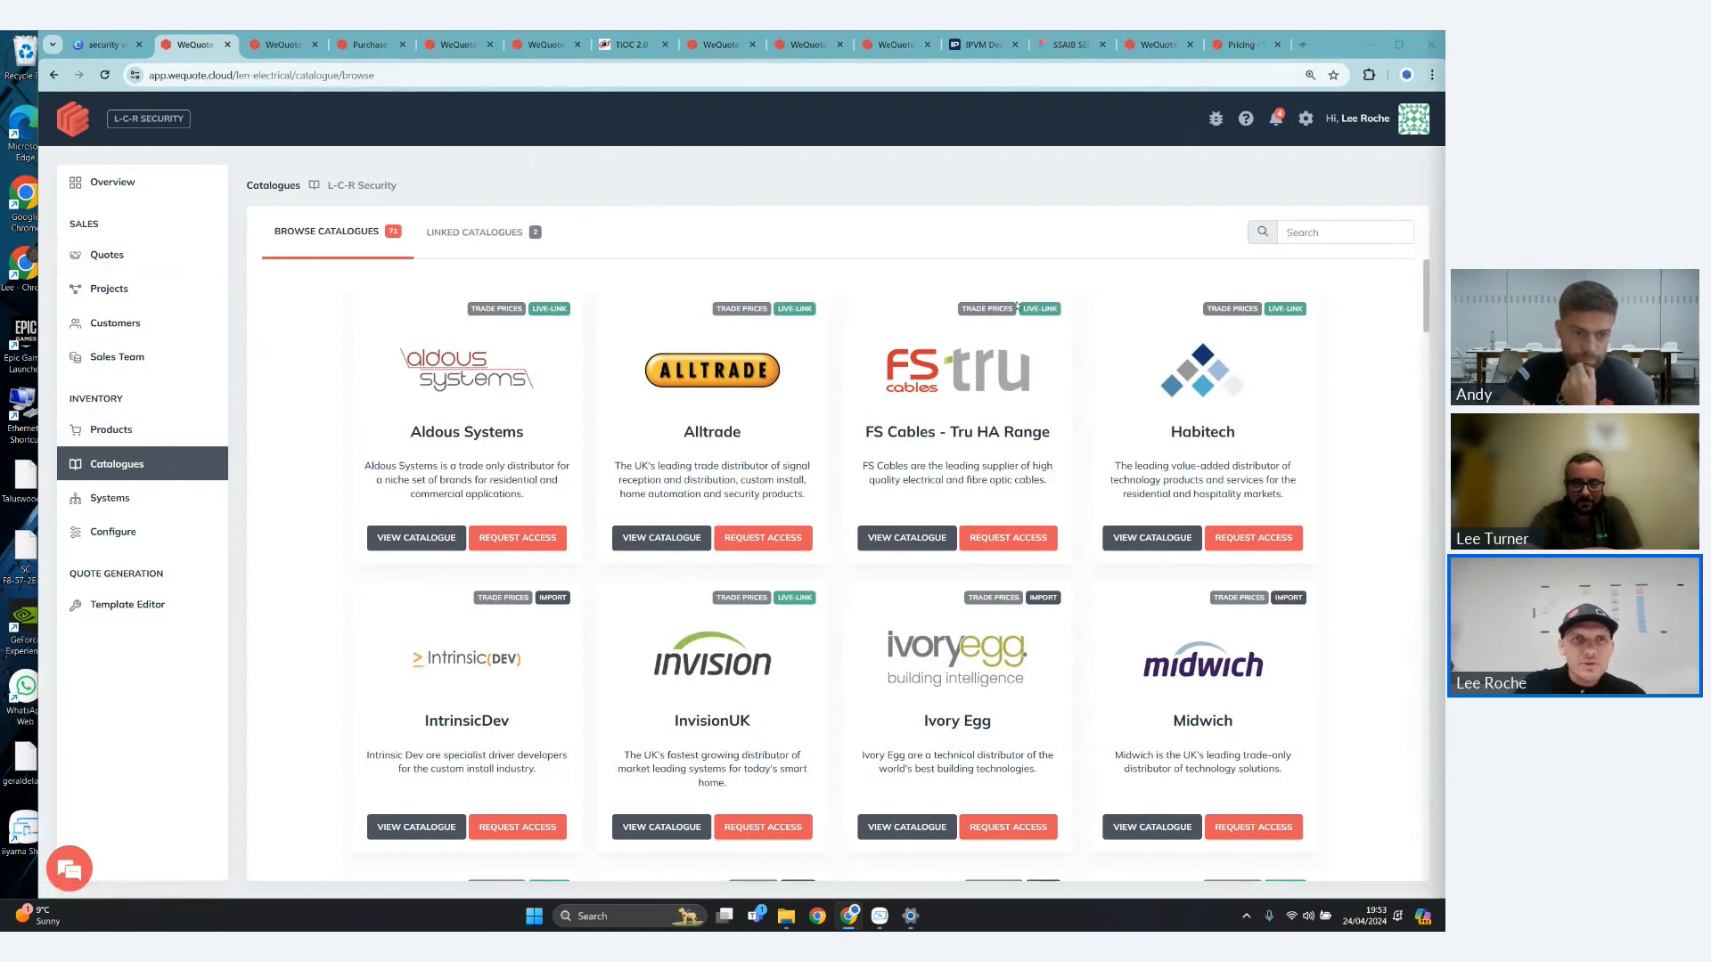
{"action": "left_click", "coordinate": [166, 297]}
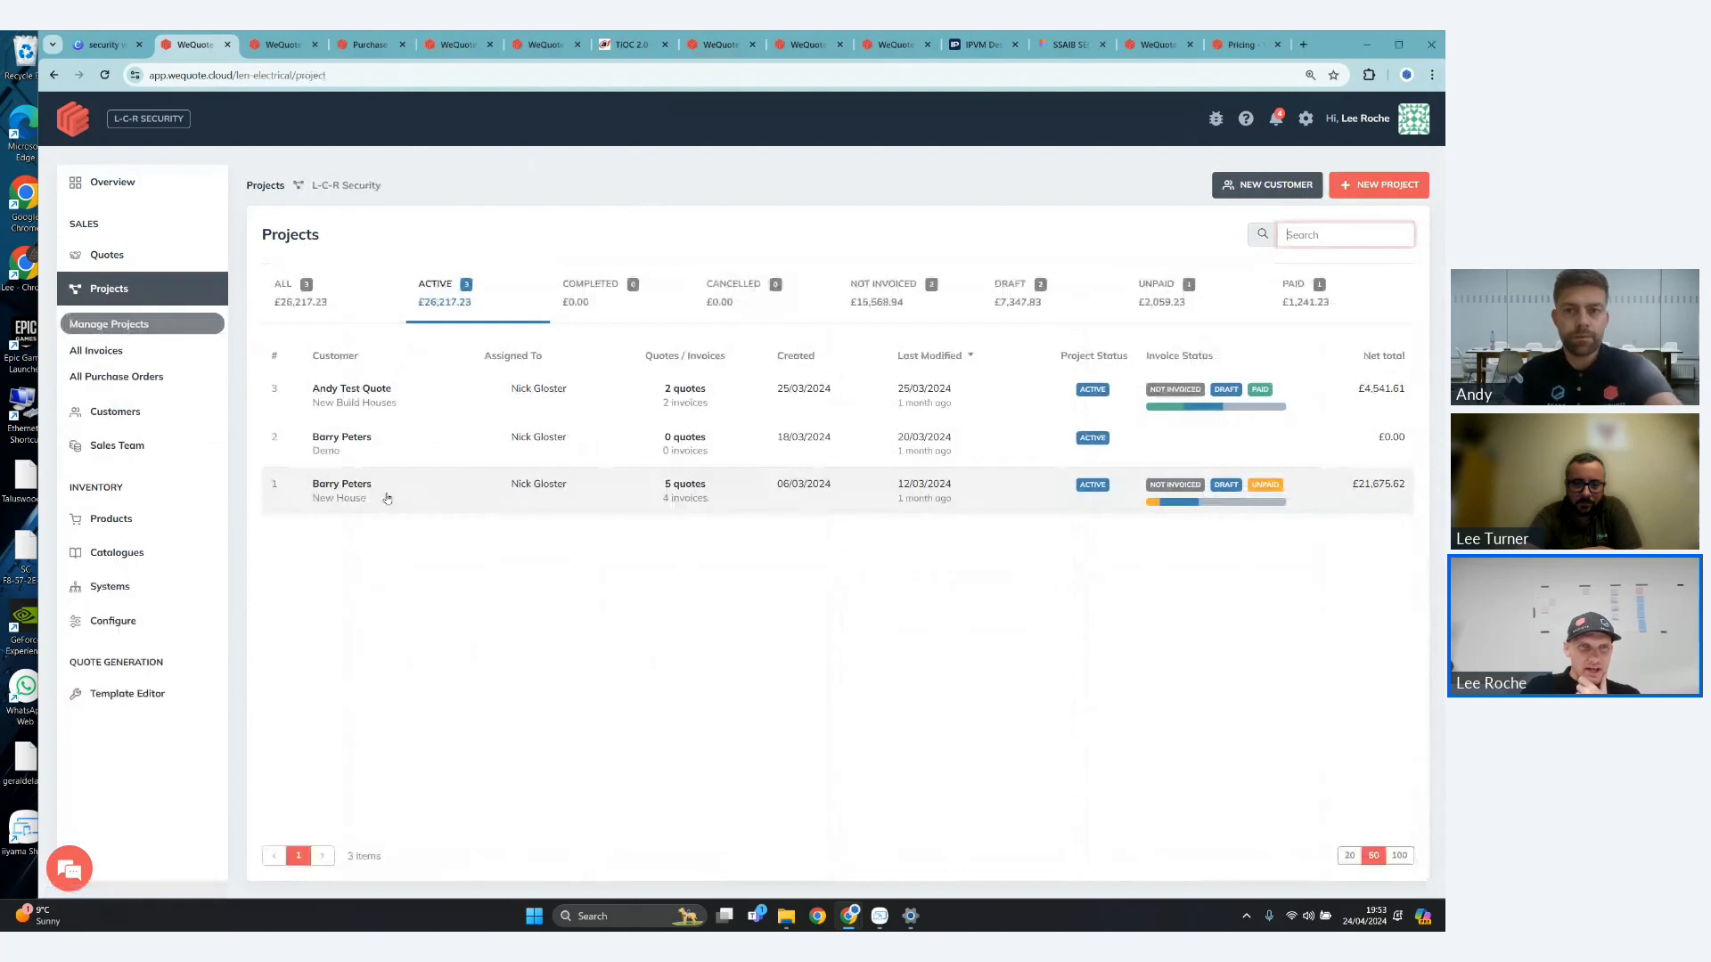
{"action": "left_click", "coordinate": [386, 498]}
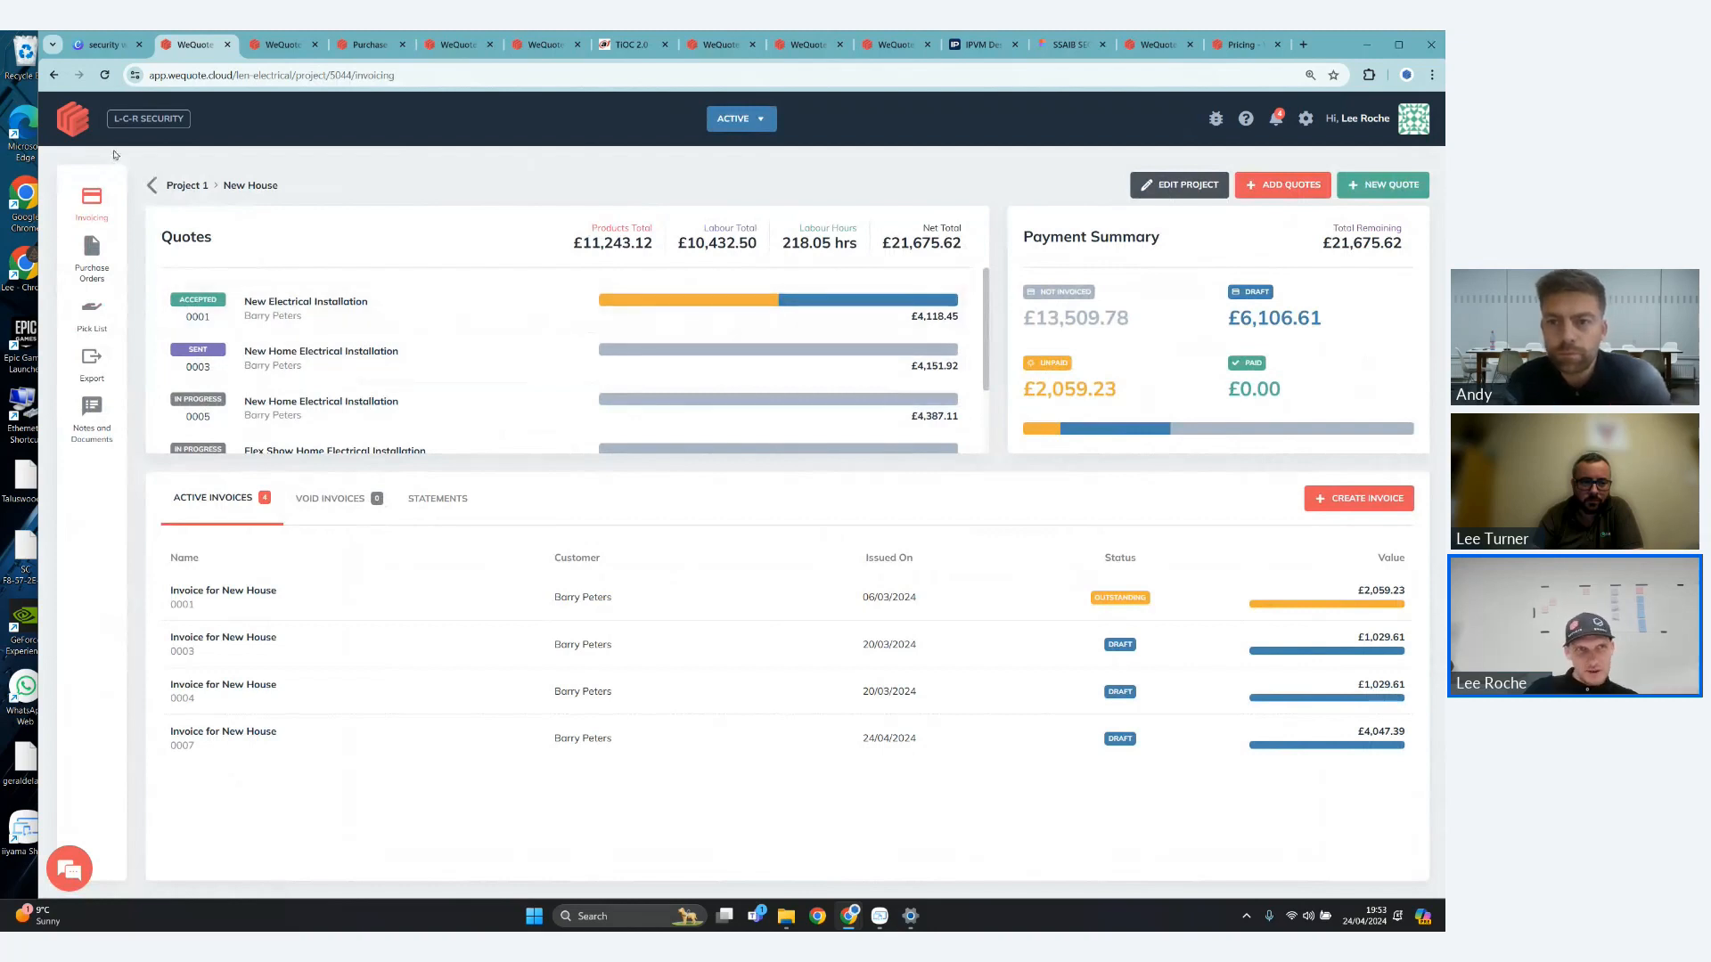
- Return to the dealer overview, and switch to the Canva presentation's closing Questions slide
{"action": "left_click", "coordinate": [84, 133]}
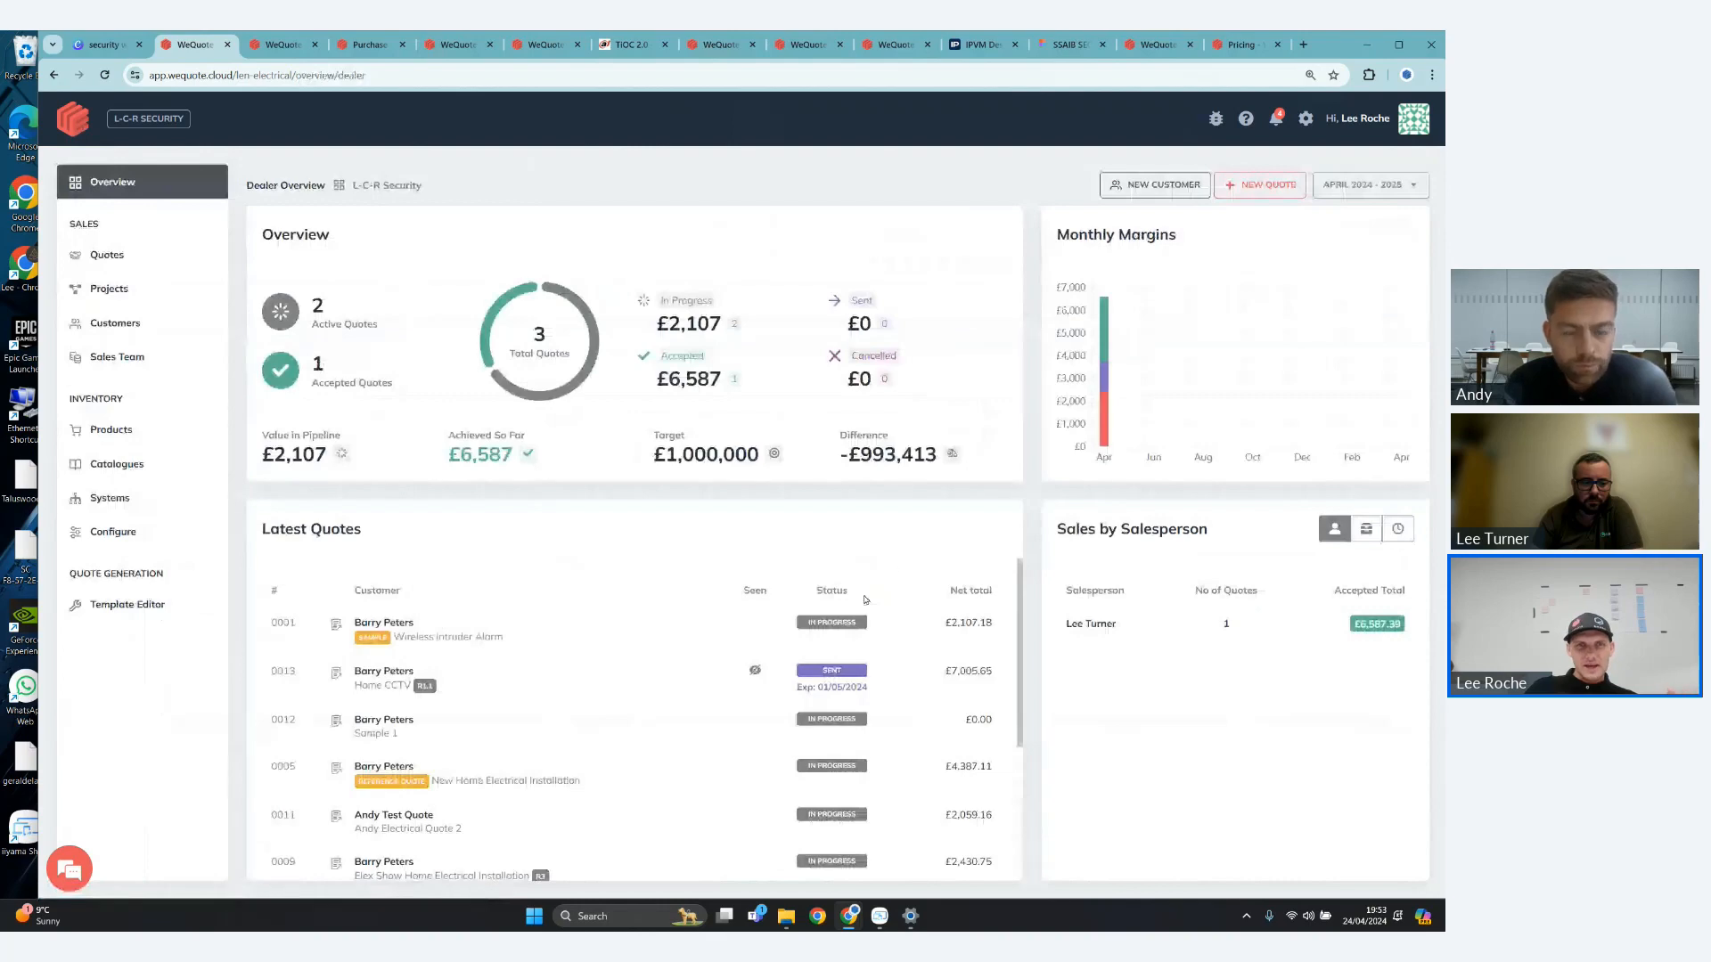
{"action": "left_click", "coordinate": [103, 49]}
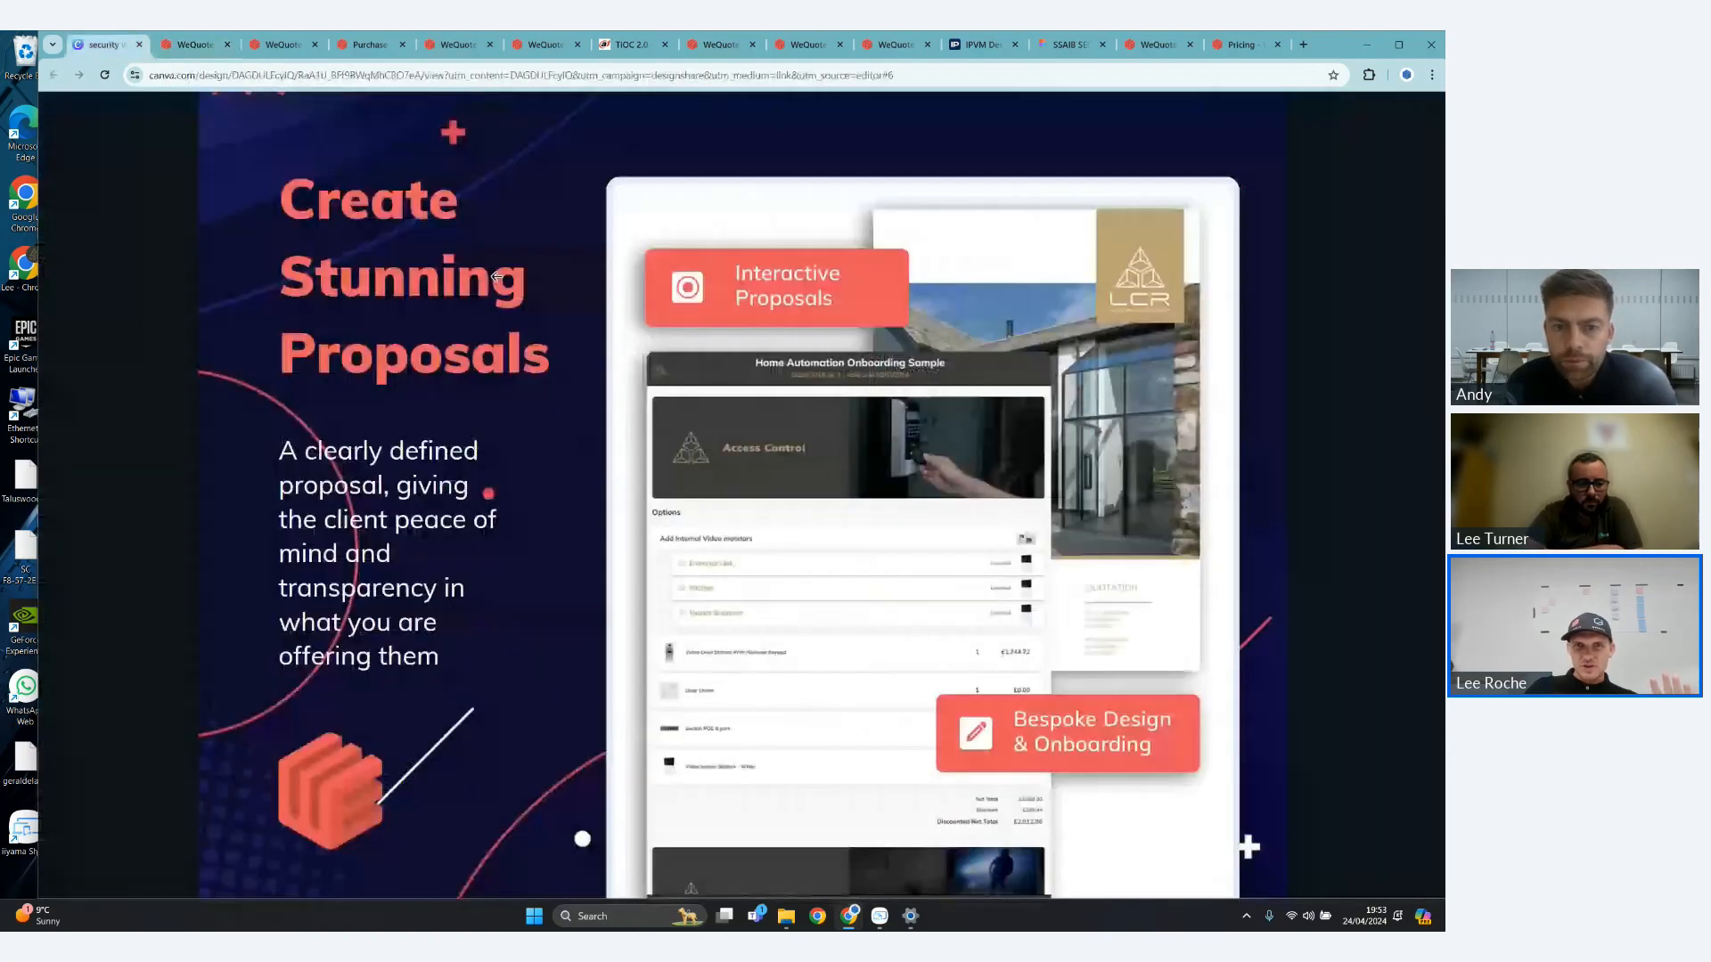
{"action": "left_click", "coordinate": [1336, 559]}
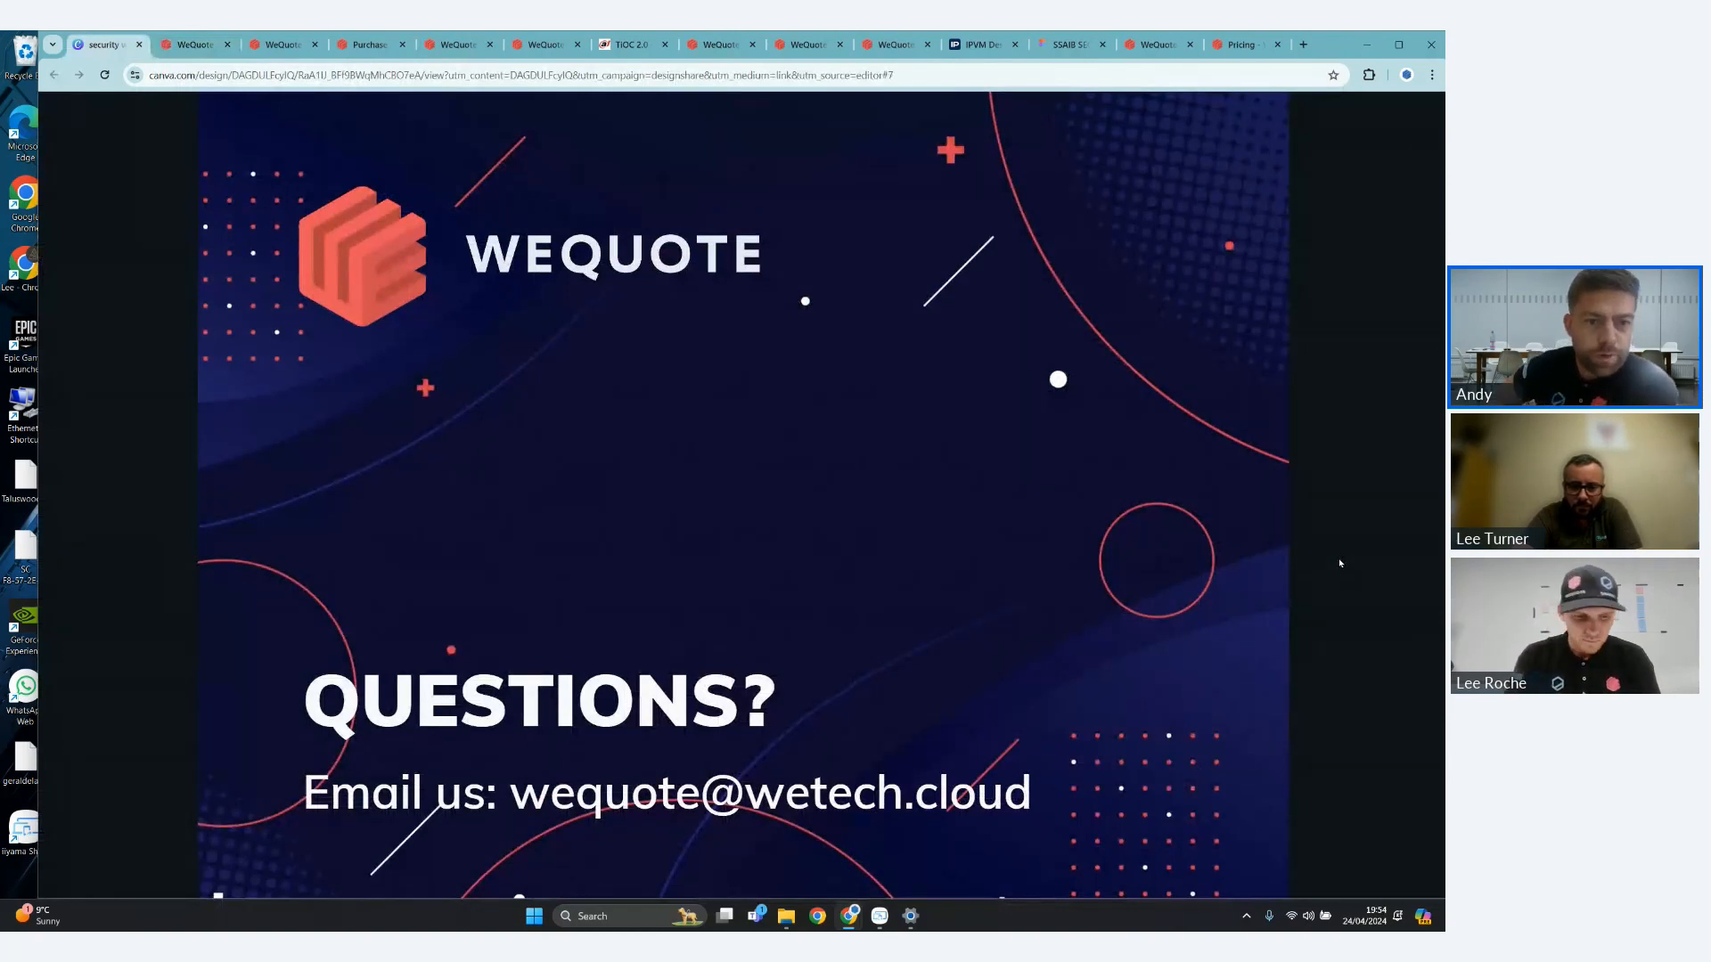
{"action": "key", "text": "XF86AudioRaiseVolume"}
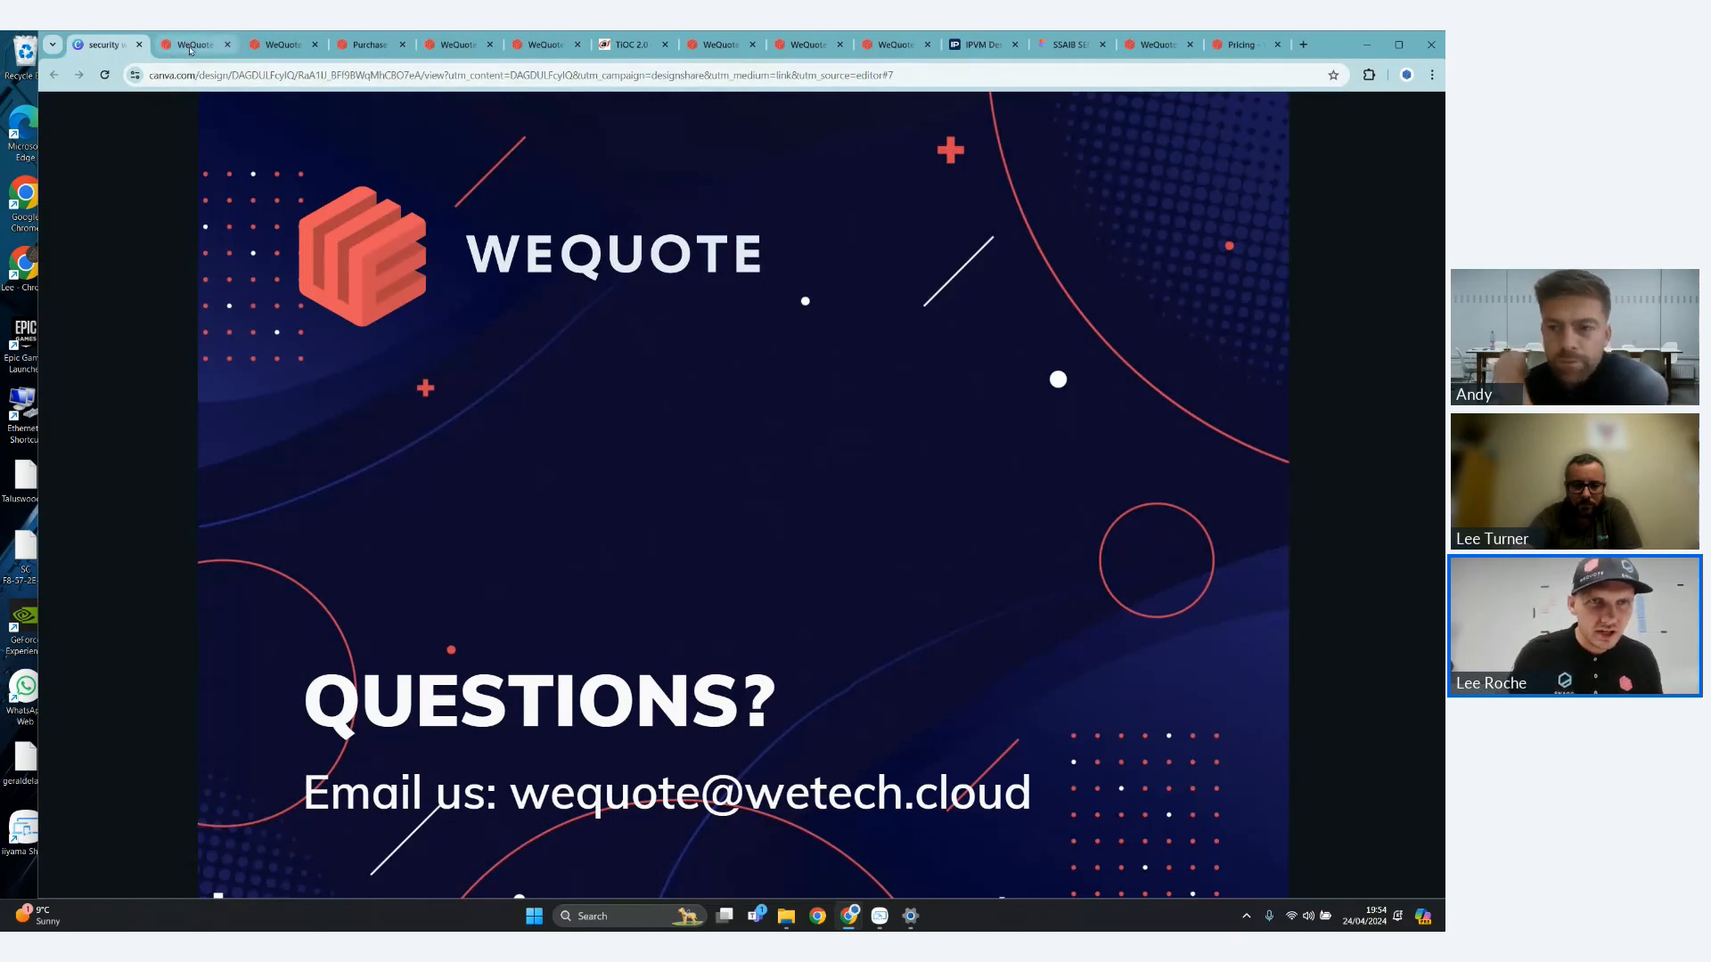
- Back in the WeQuote app, create a subscription category with the description Alarm SLA
{"action": "left_click", "coordinate": [205, 47]}
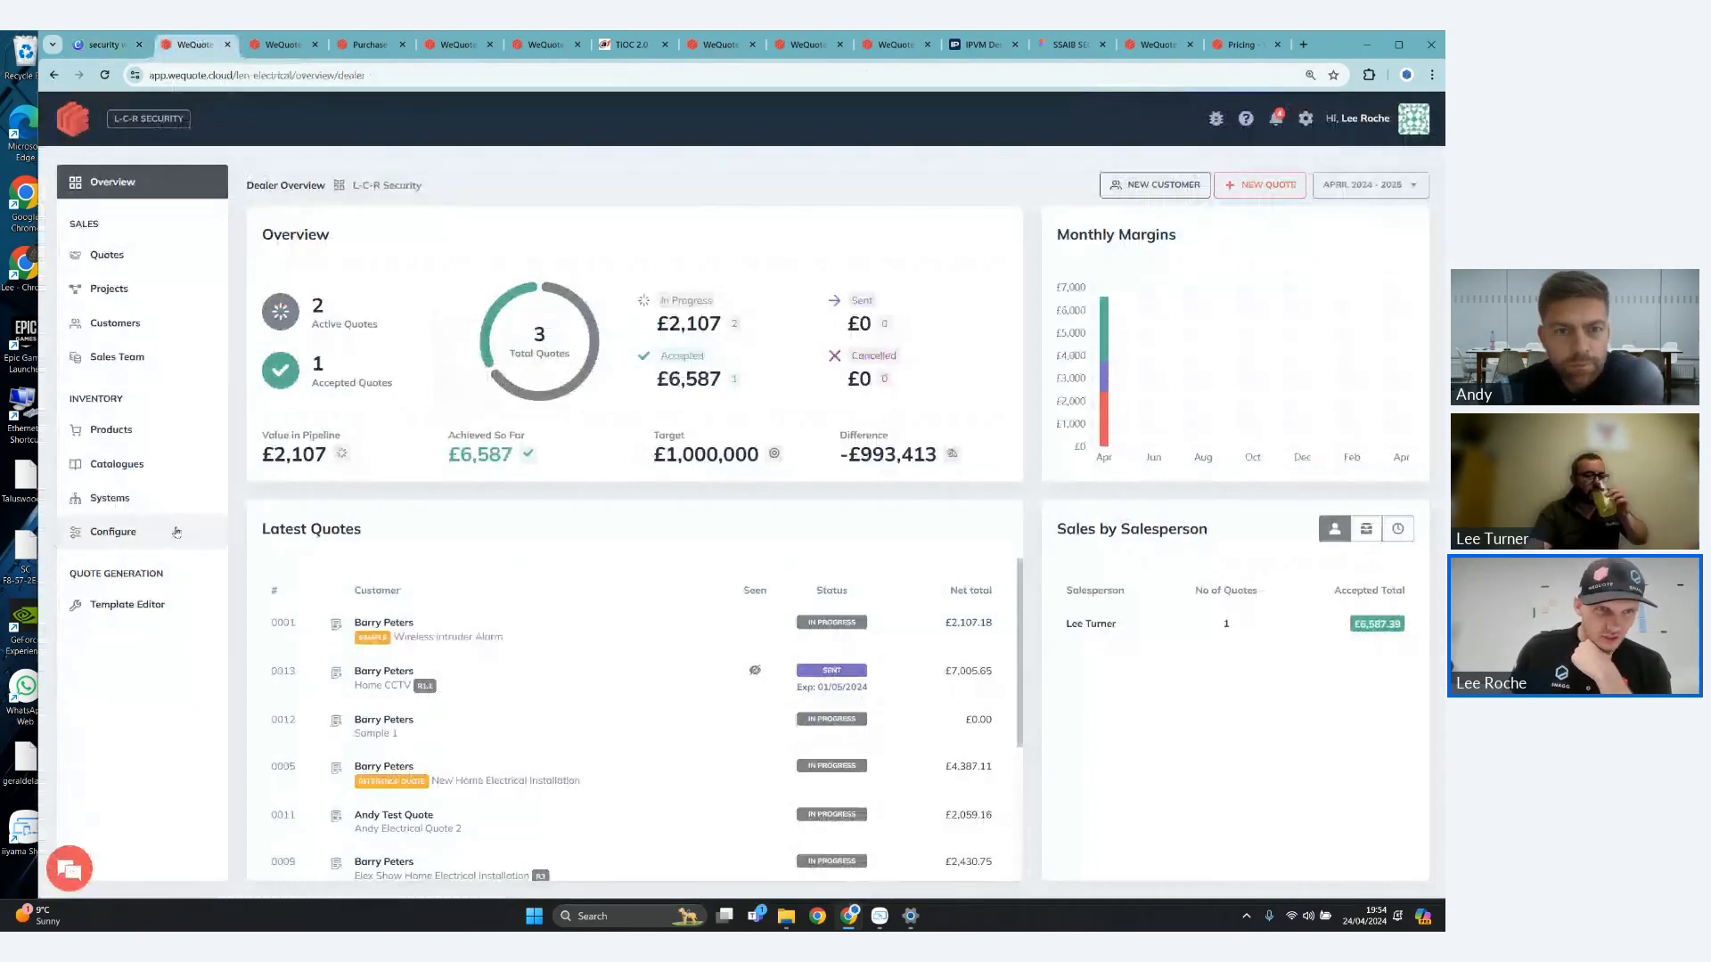
{"action": "left_click", "coordinate": [131, 534]}
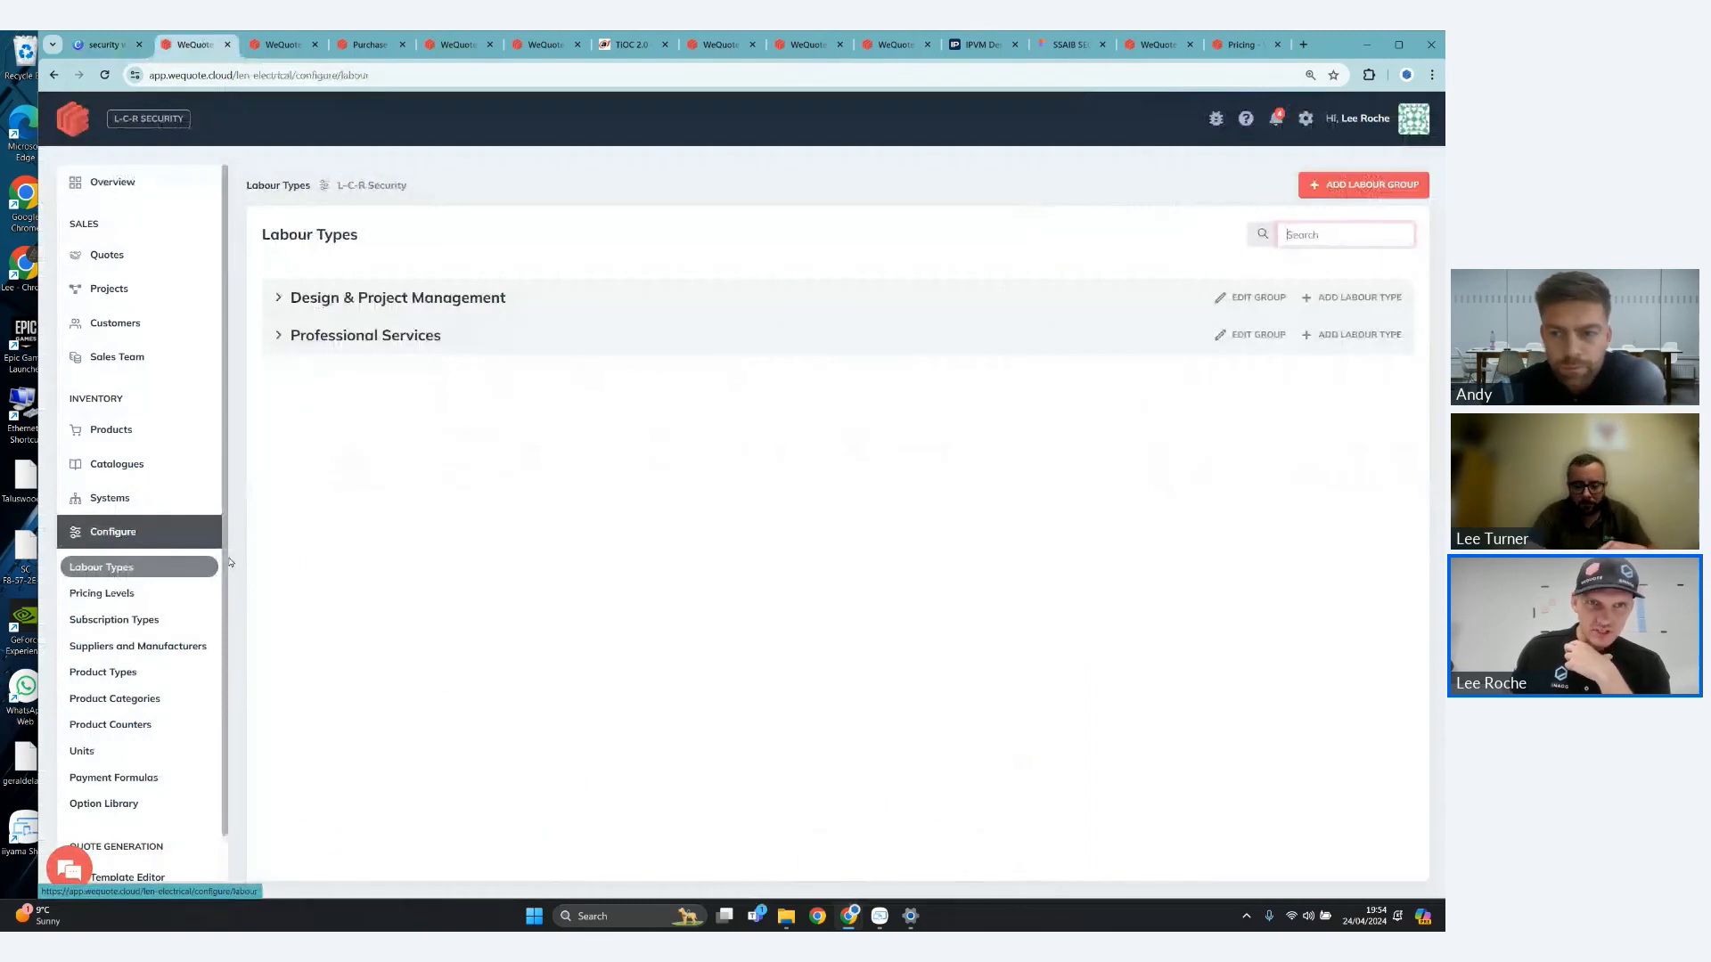
{"action": "left_click", "coordinate": [114, 619]}
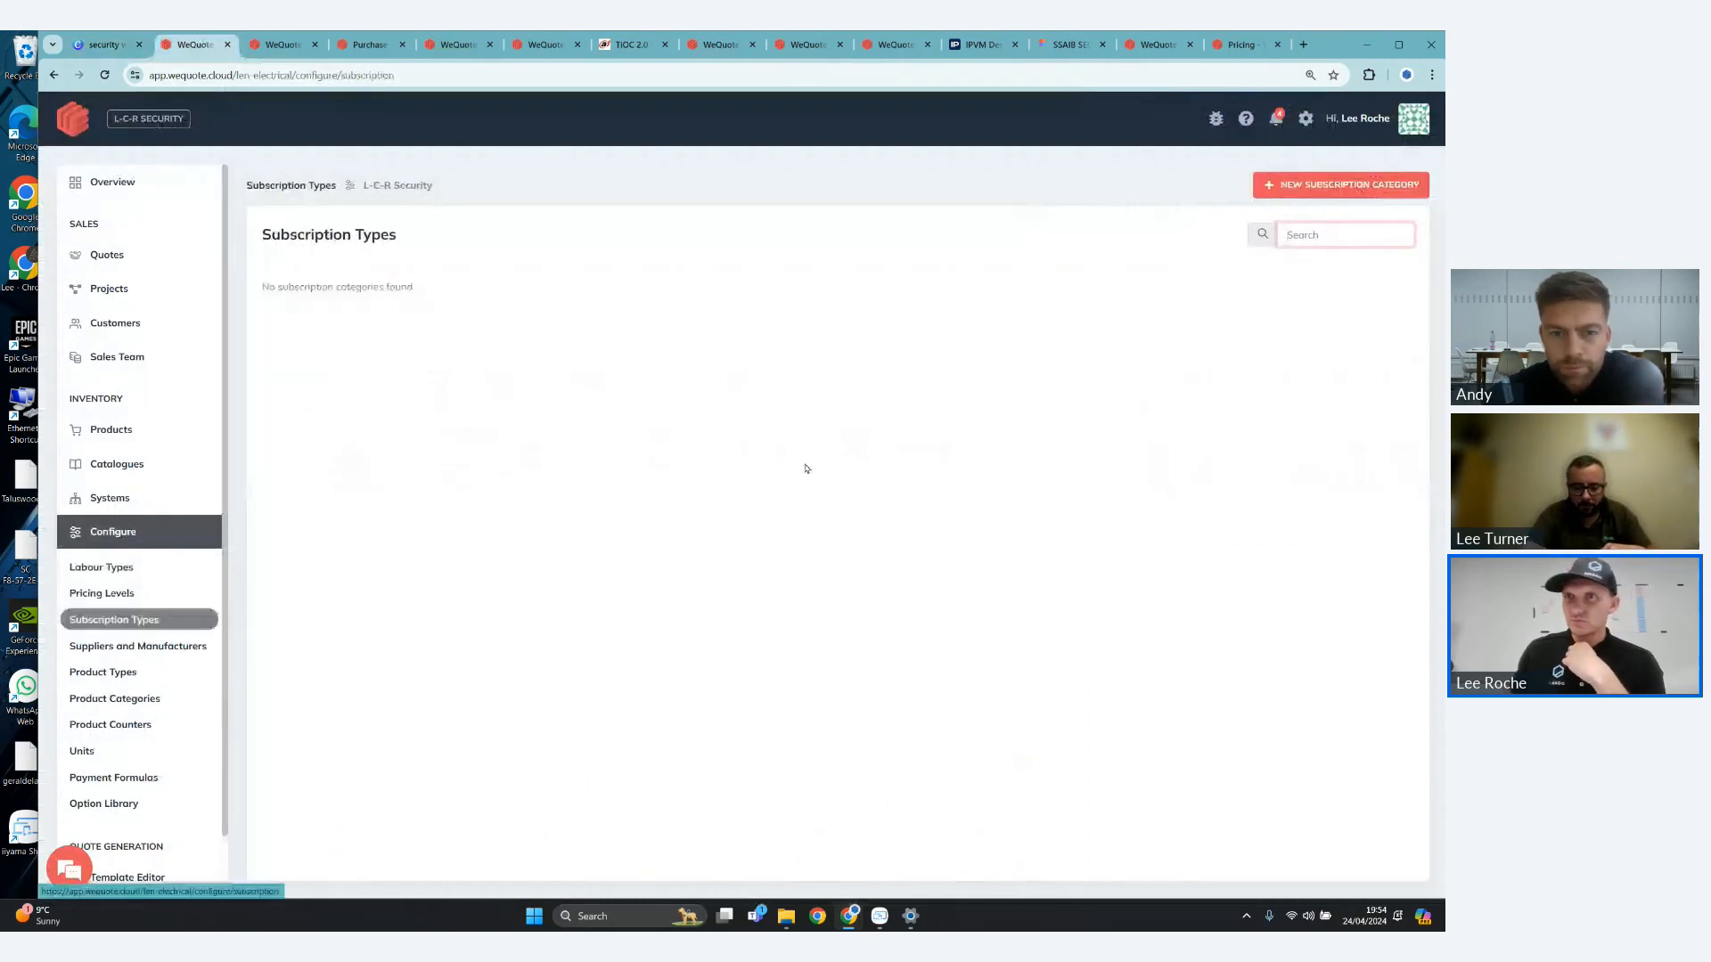
{"action": "left_click", "coordinate": [1317, 184]}
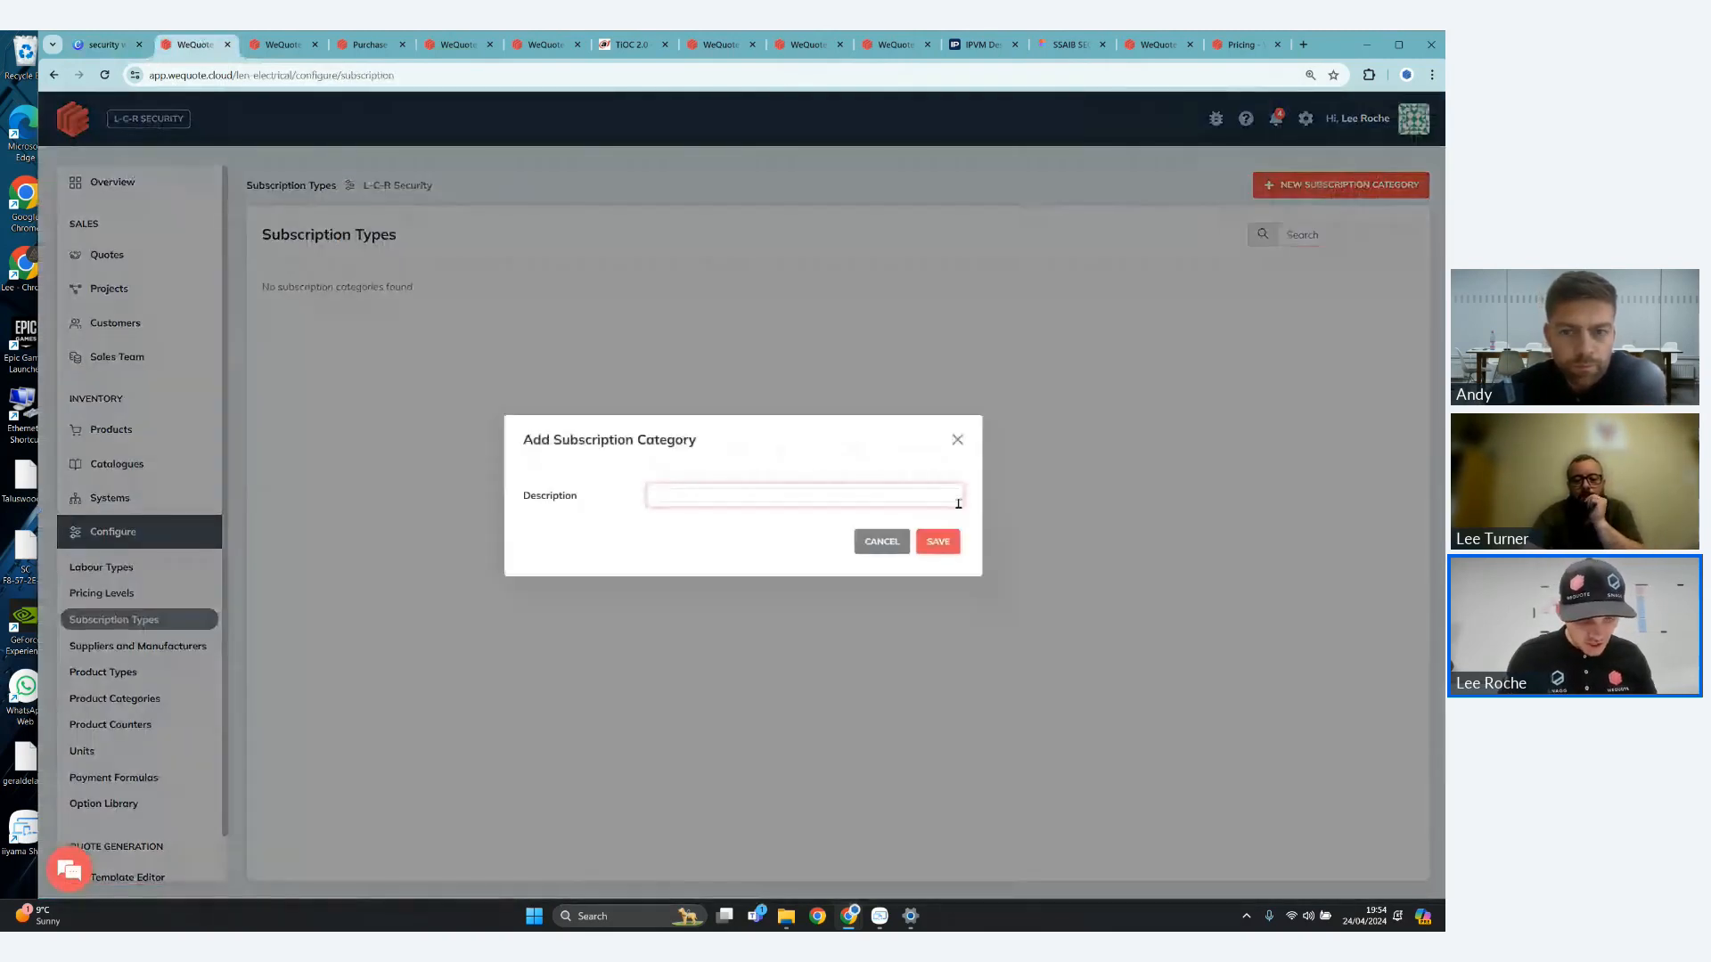
{"action": "type", "text": "L"}
{"action": "type", "text": "larm SLA"}
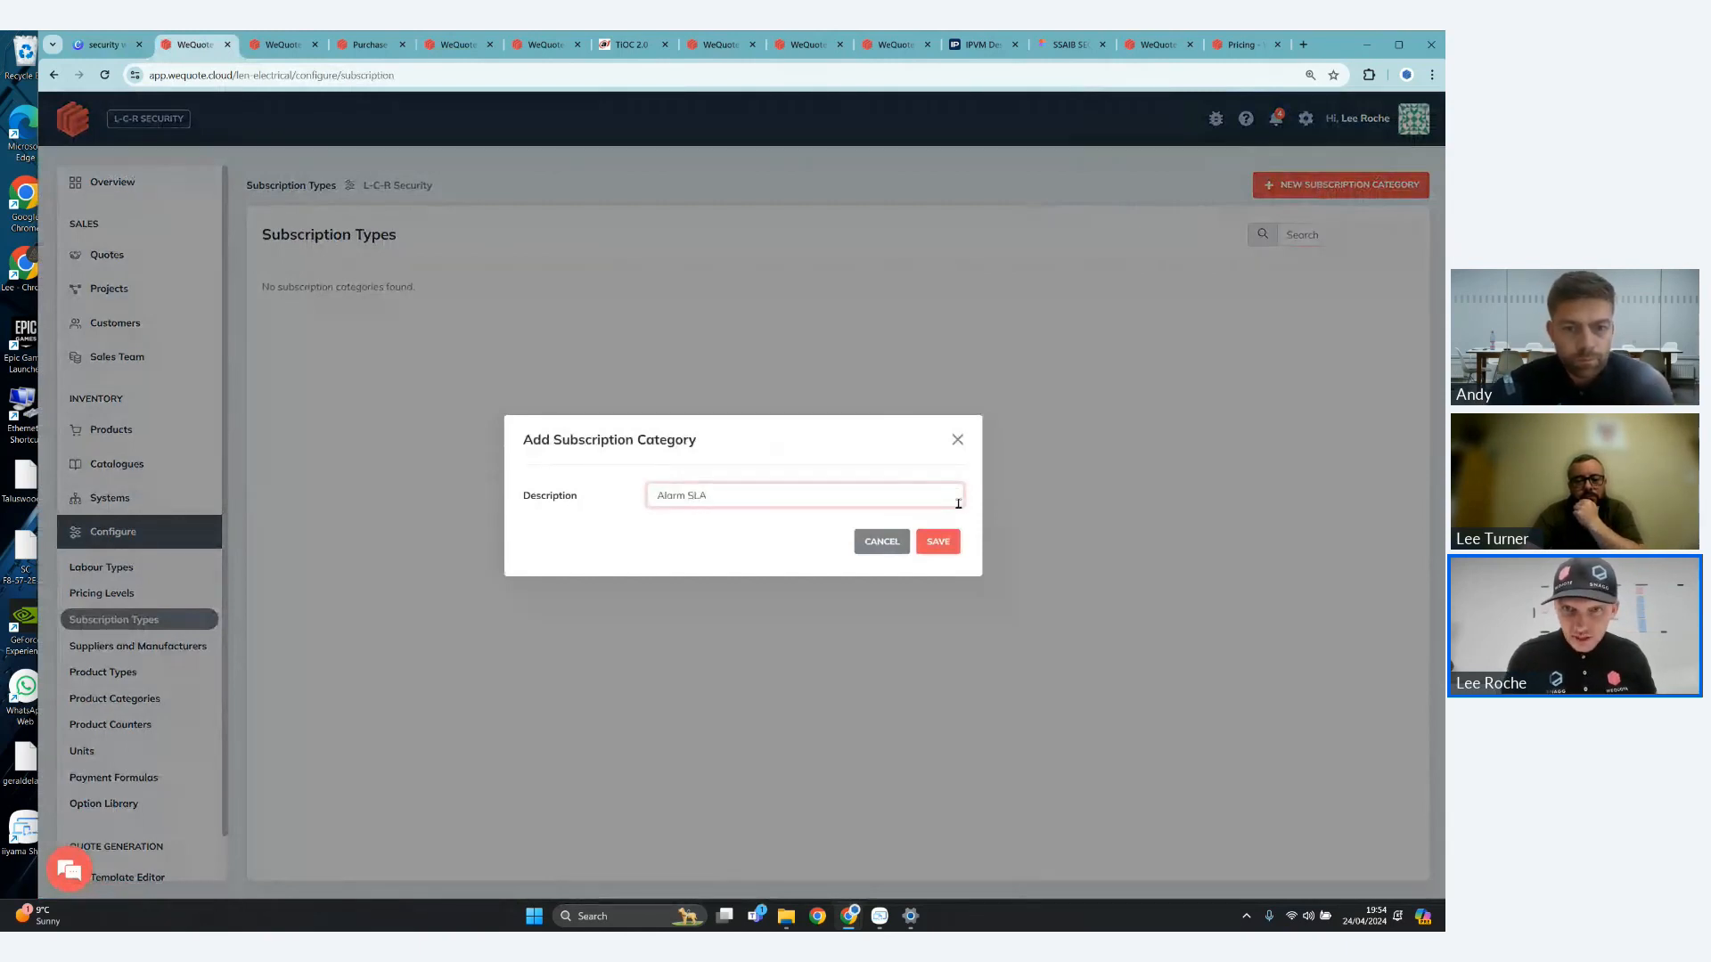
{"action": "left_click", "coordinate": [953, 543]}
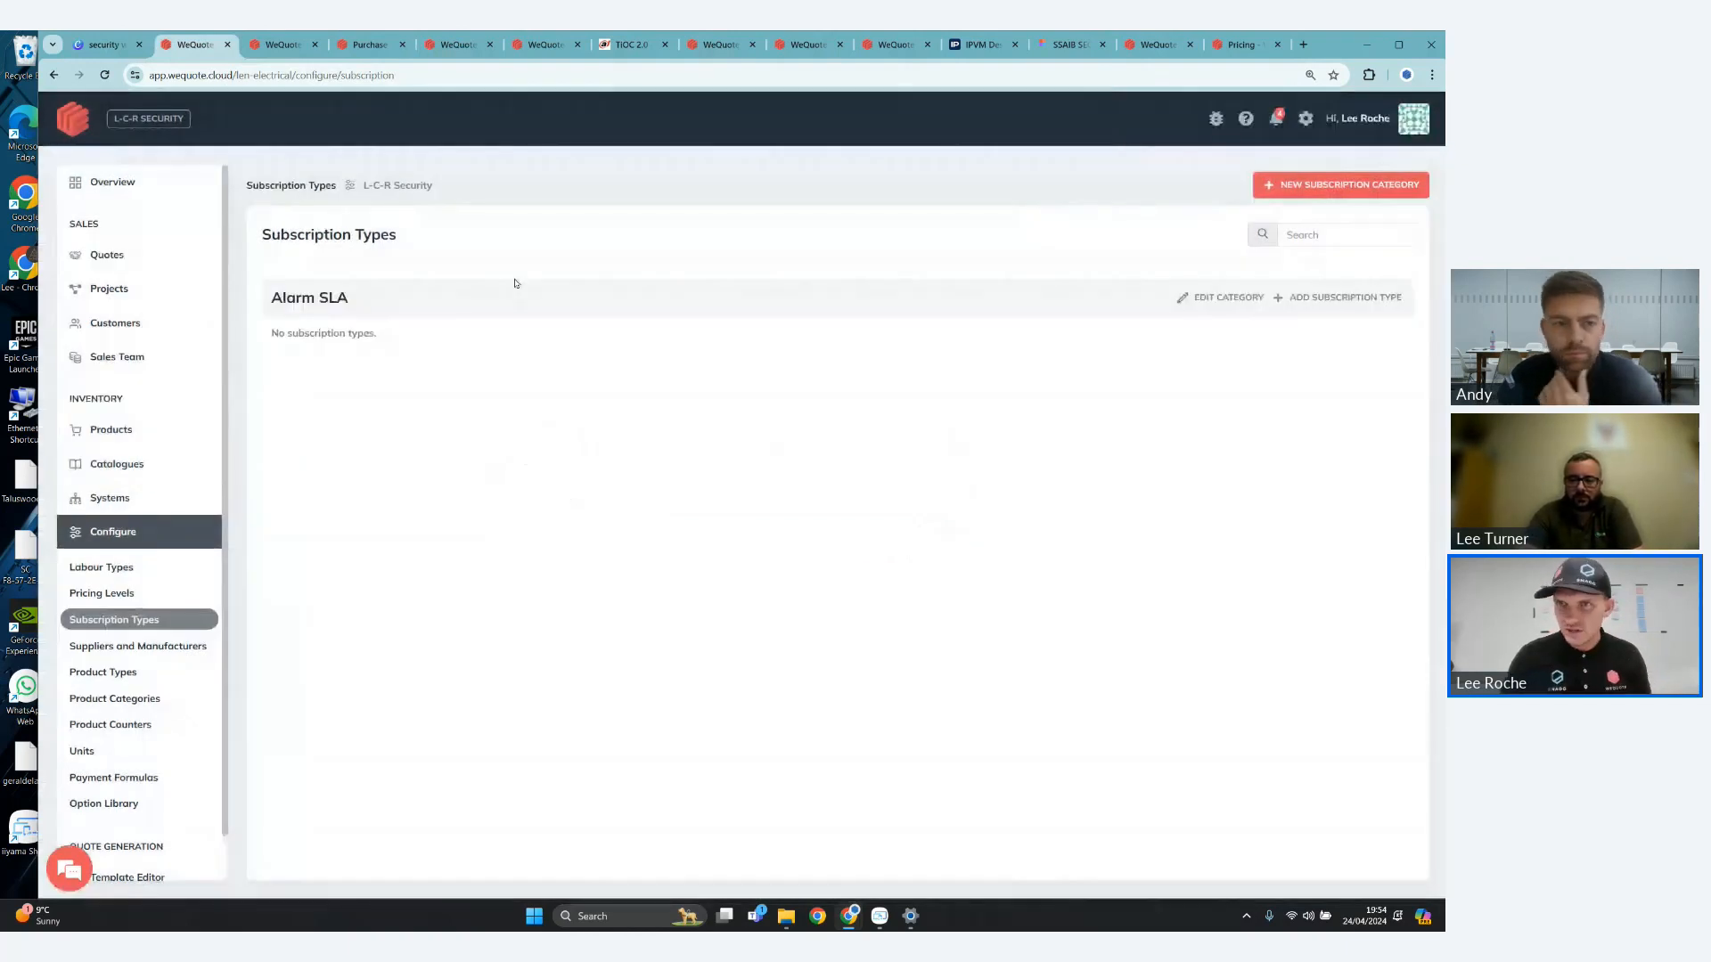
- Add a monthly subscription type named Gold to the Alarm SLA category, with a £25 cost price and £45 sell price
{"action": "left_click", "coordinate": [1332, 298]}
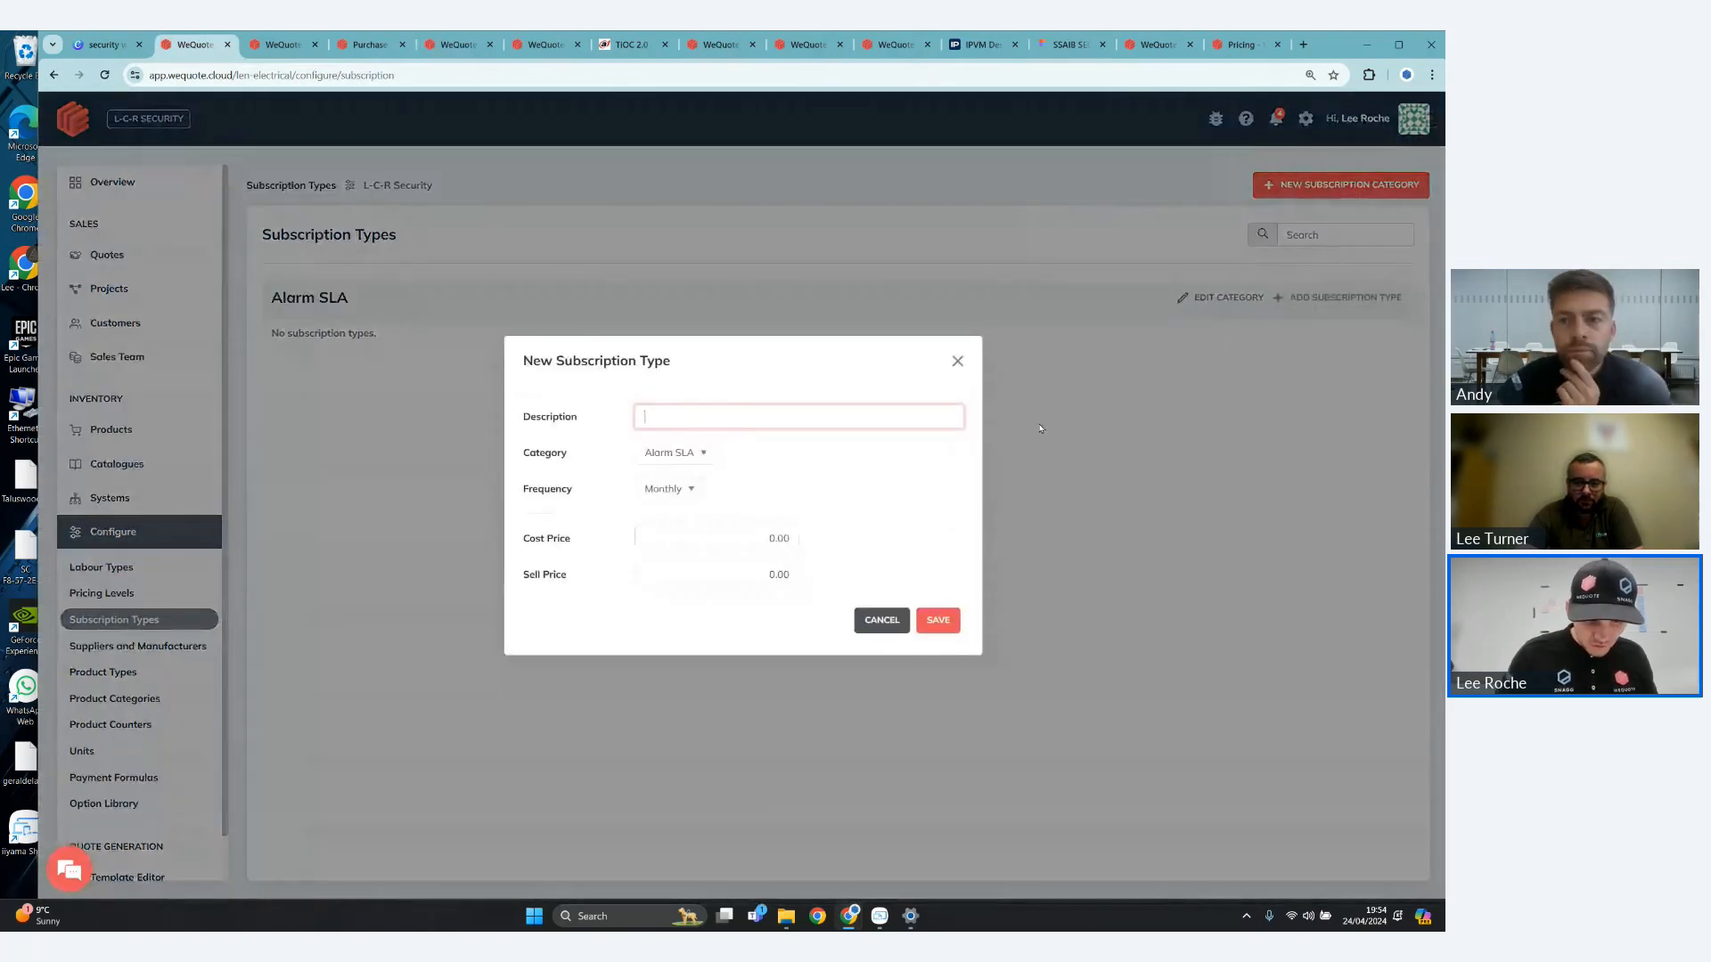
{"action": "type", "text": "Gold"}
{"action": "left_click", "coordinate": [668, 489]}
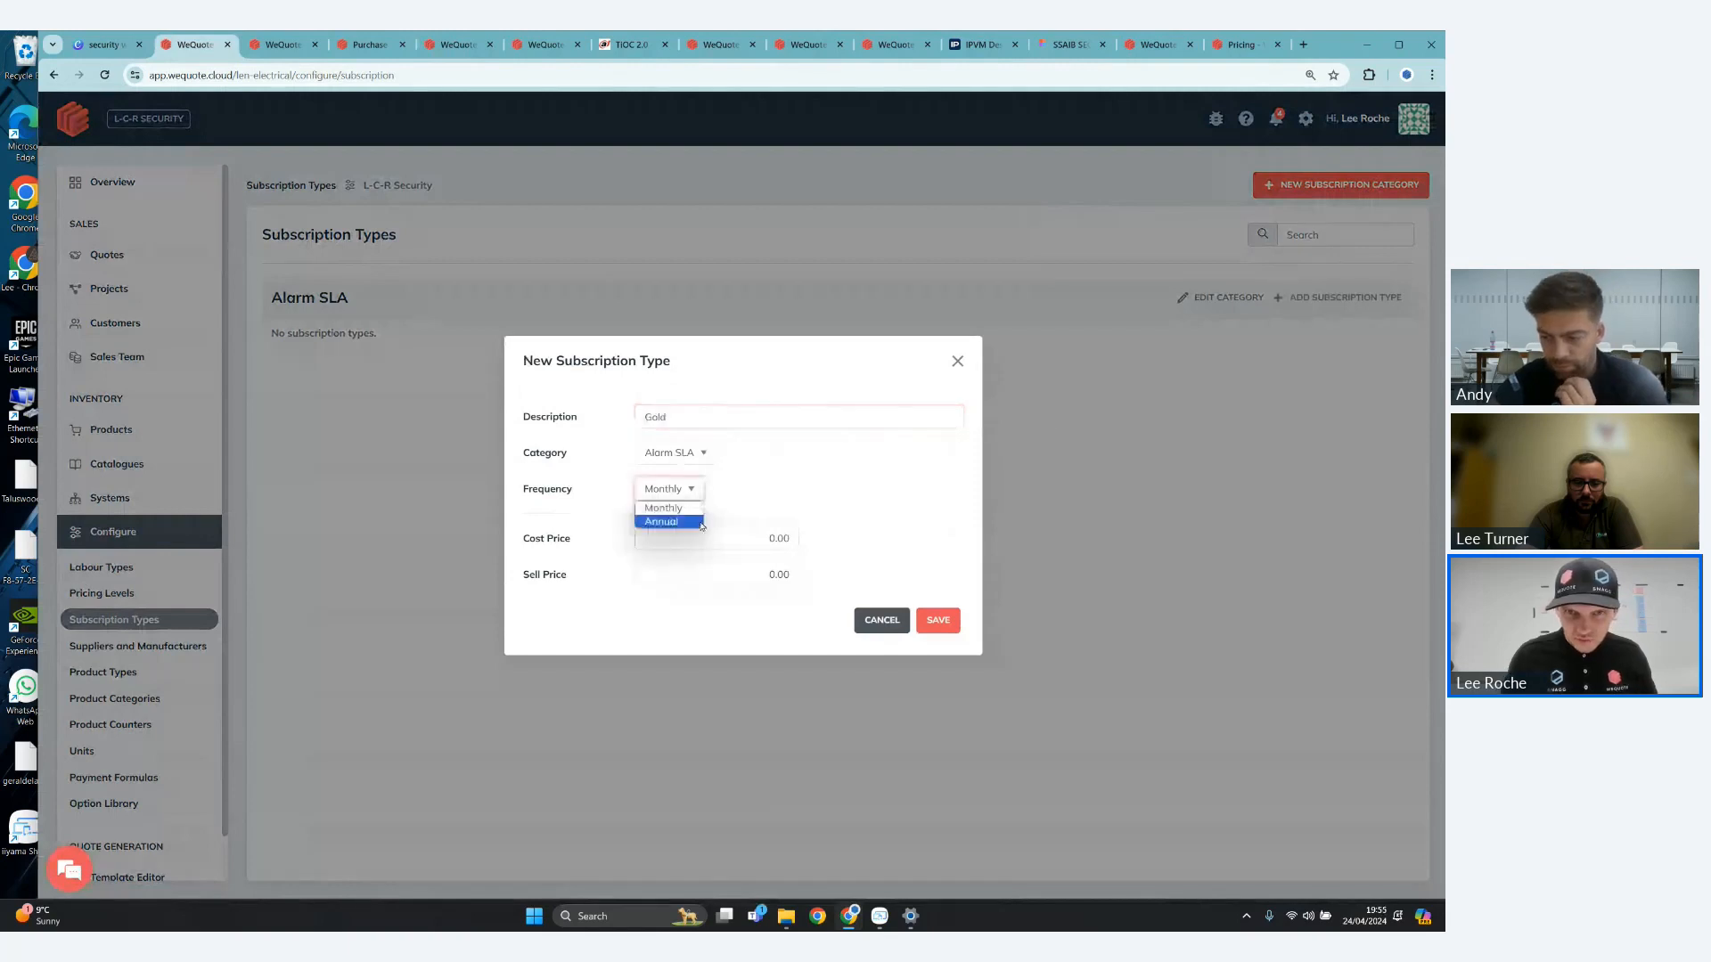
{"action": "left_click", "coordinate": [693, 509]}
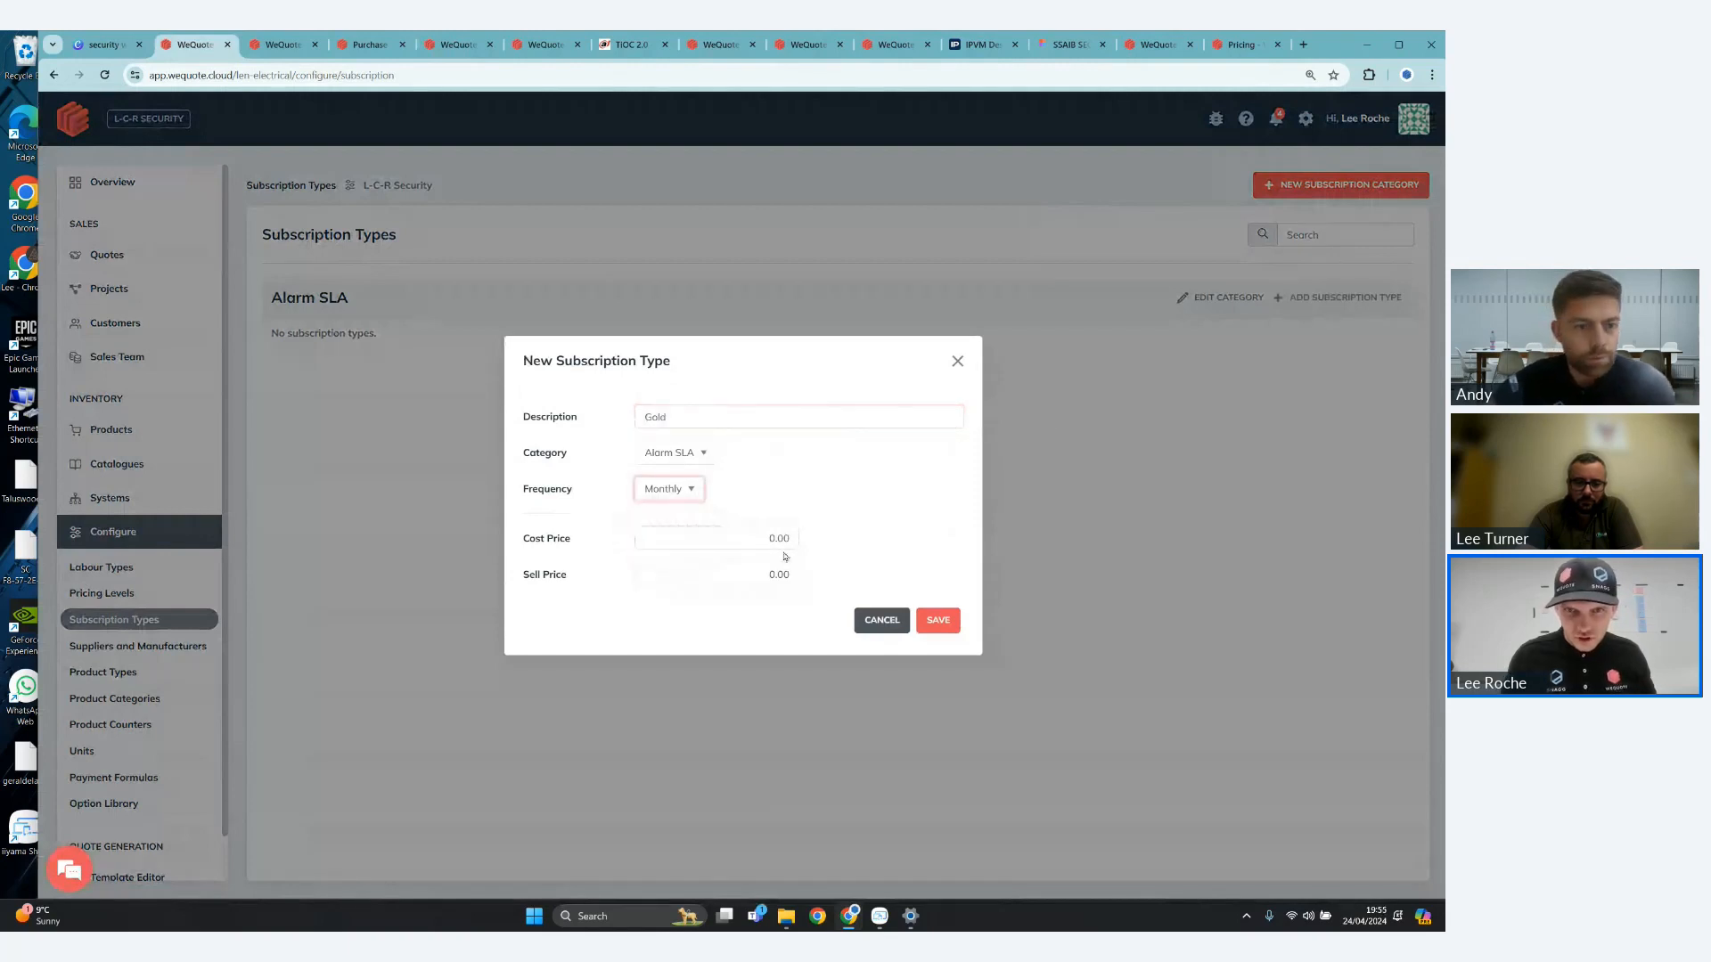
{"action": "left_click", "coordinate": [787, 537]}
{"action": "type", "text": "25"}
{"action": "left_click", "coordinate": [768, 574]}
{"action": "type", "text": "45"}
{"action": "key", "text": "Return"}
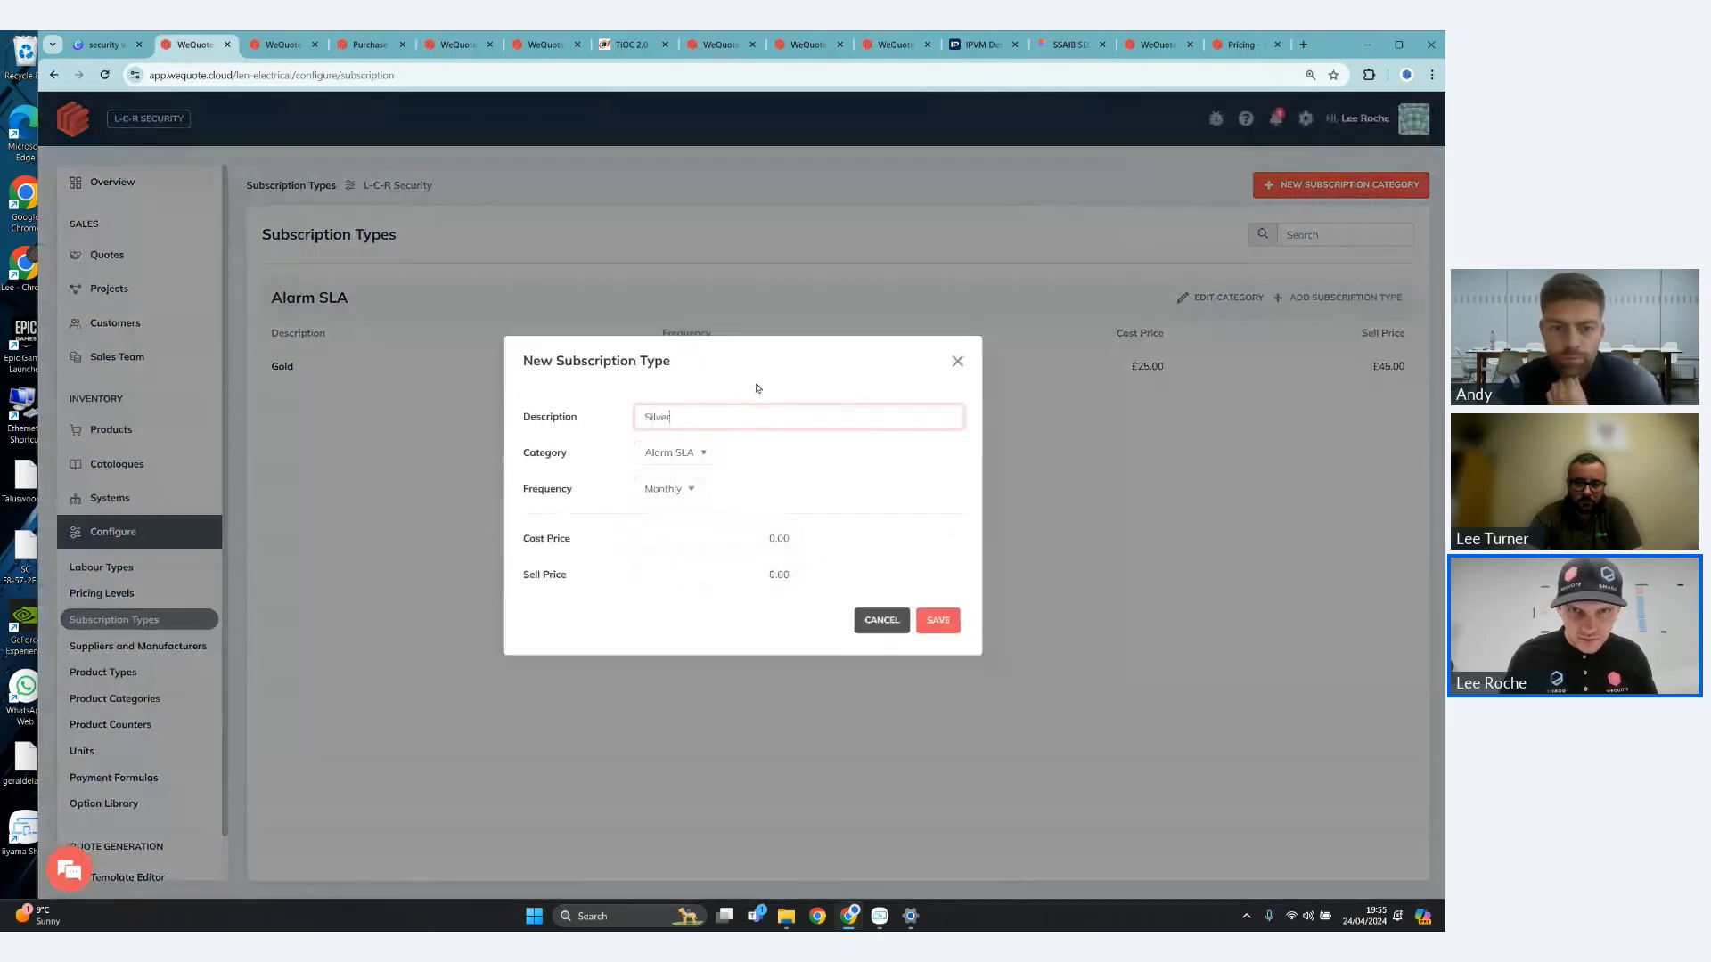
- Add a monthly subscription type named Silver to the Alarm SLA category, with a £50 cost price and £100 sell price
{"action": "left_click", "coordinate": [691, 490]}
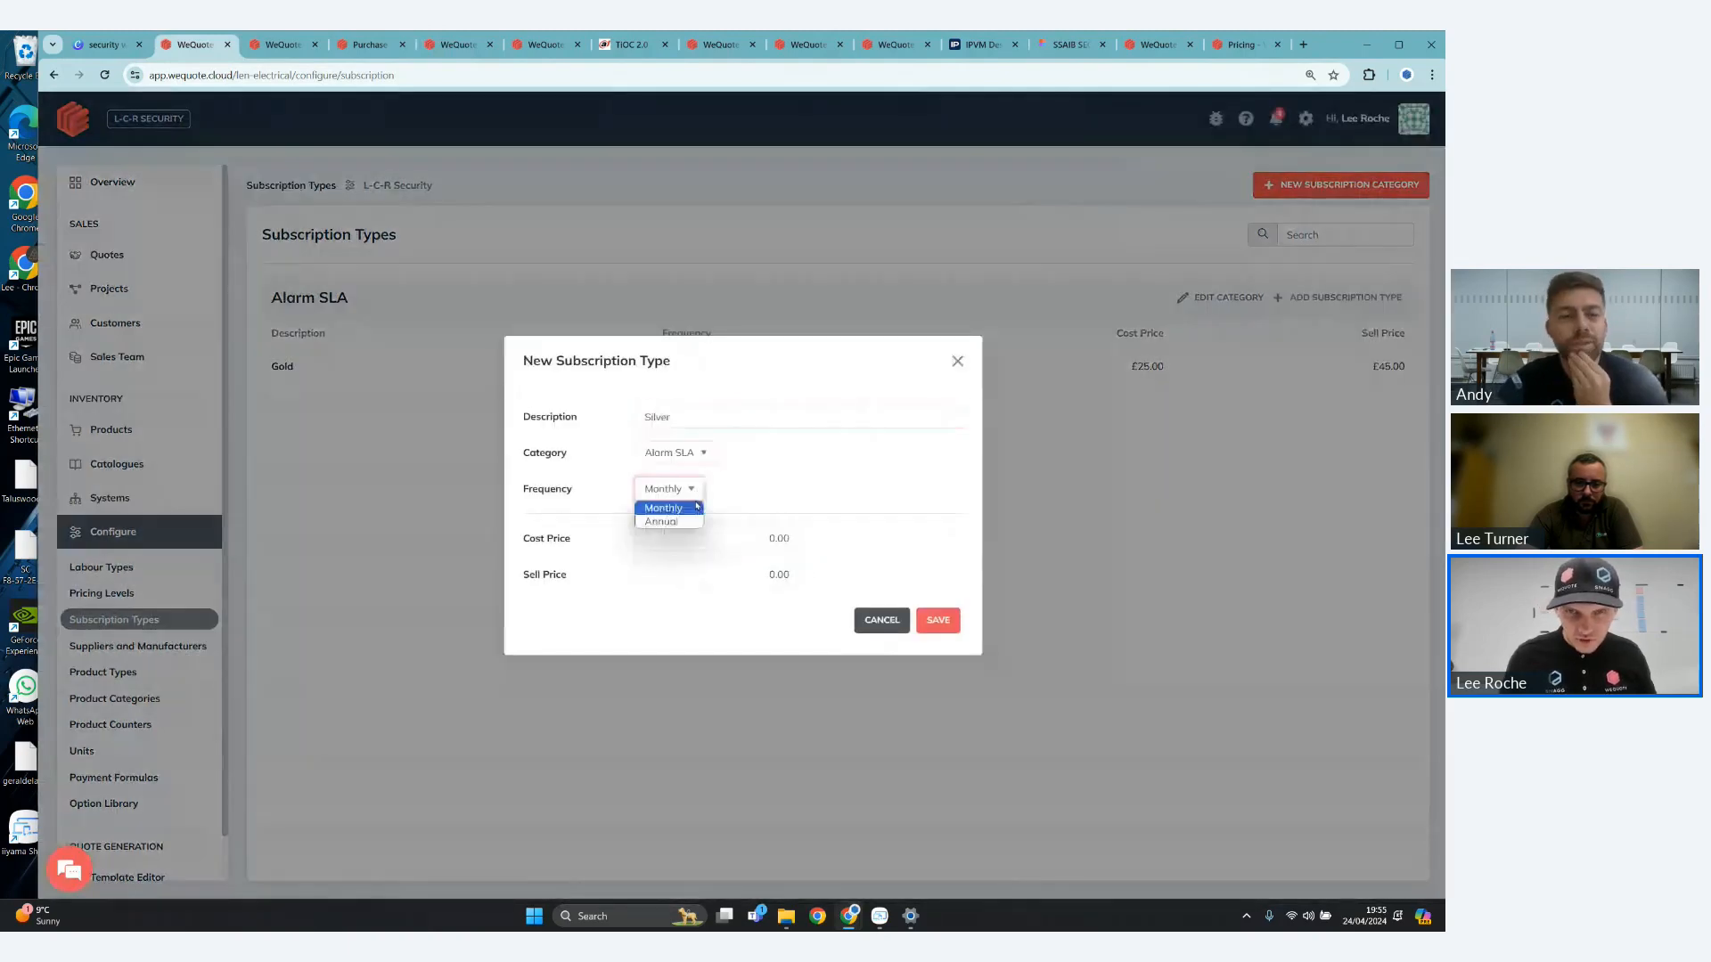
{"action": "left_click", "coordinate": [697, 506]}
{"action": "key", "text": "Tab"}
{"action": "type", "text": "50"}
{"action": "key", "text": "Tab"}
{"action": "type", "text": "100"}
{"action": "left_click", "coordinate": [936, 620]}
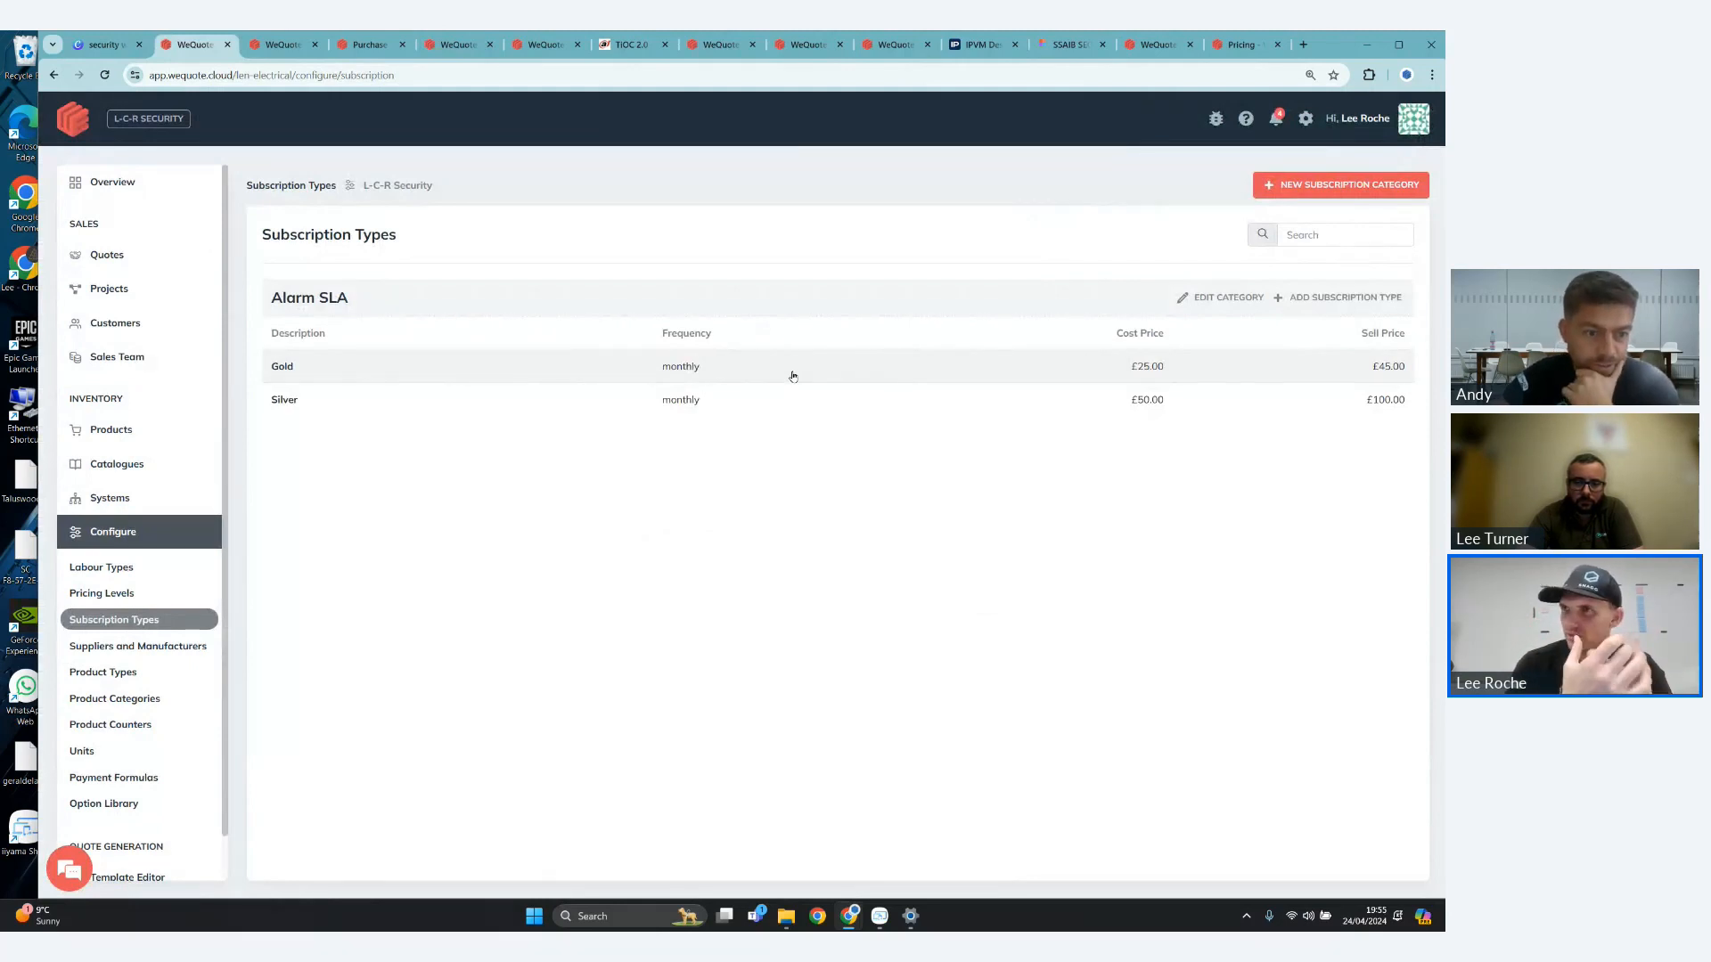
- Create a new quote named SLA for the existing Liverpool customer, outside any project
{"action": "left_click", "coordinate": [132, 259]}
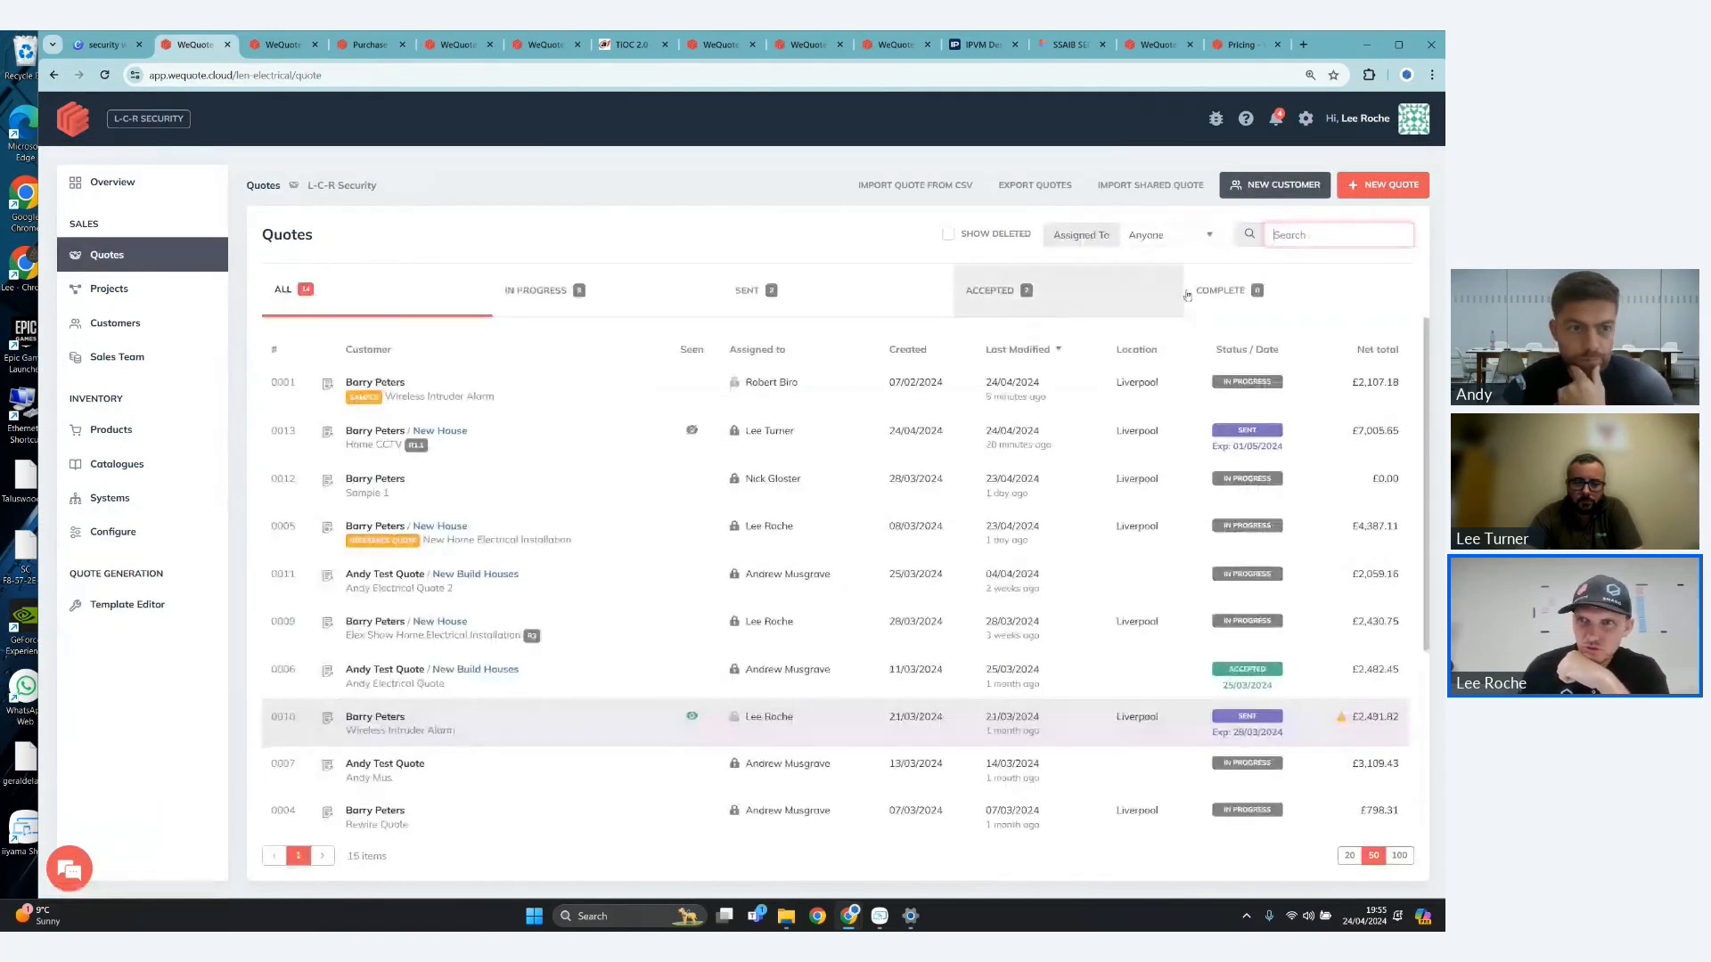
{"action": "left_click", "coordinate": [1383, 184]}
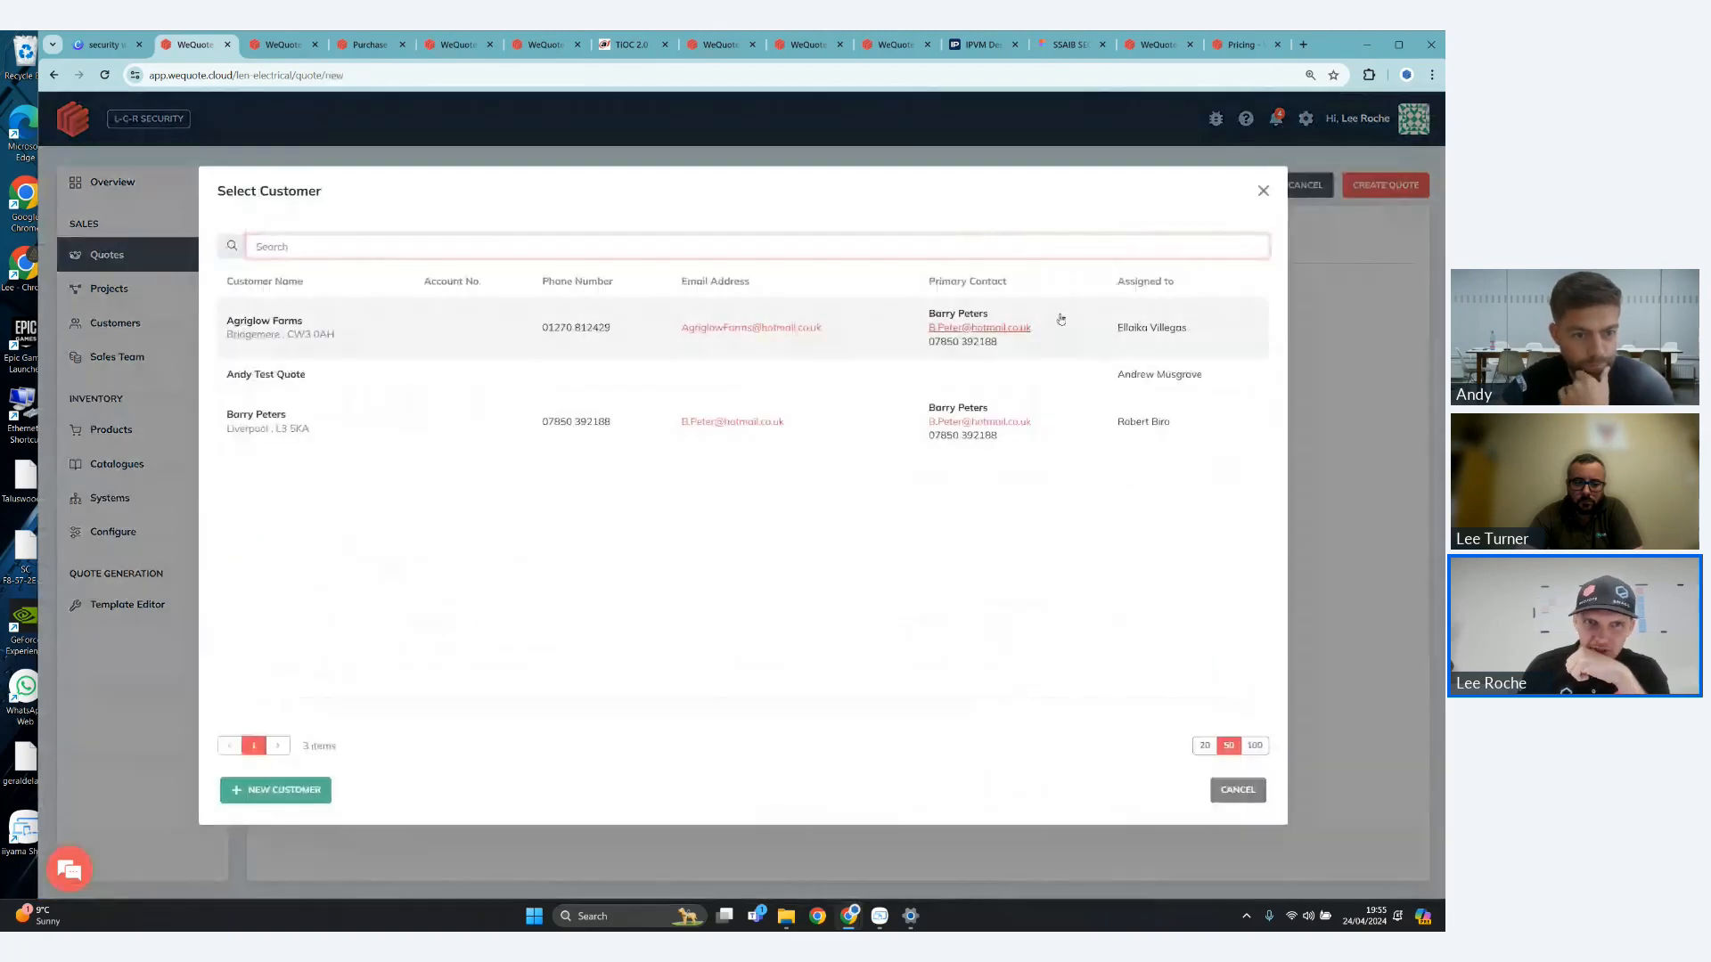
{"action": "left_click", "coordinate": [1113, 422]}
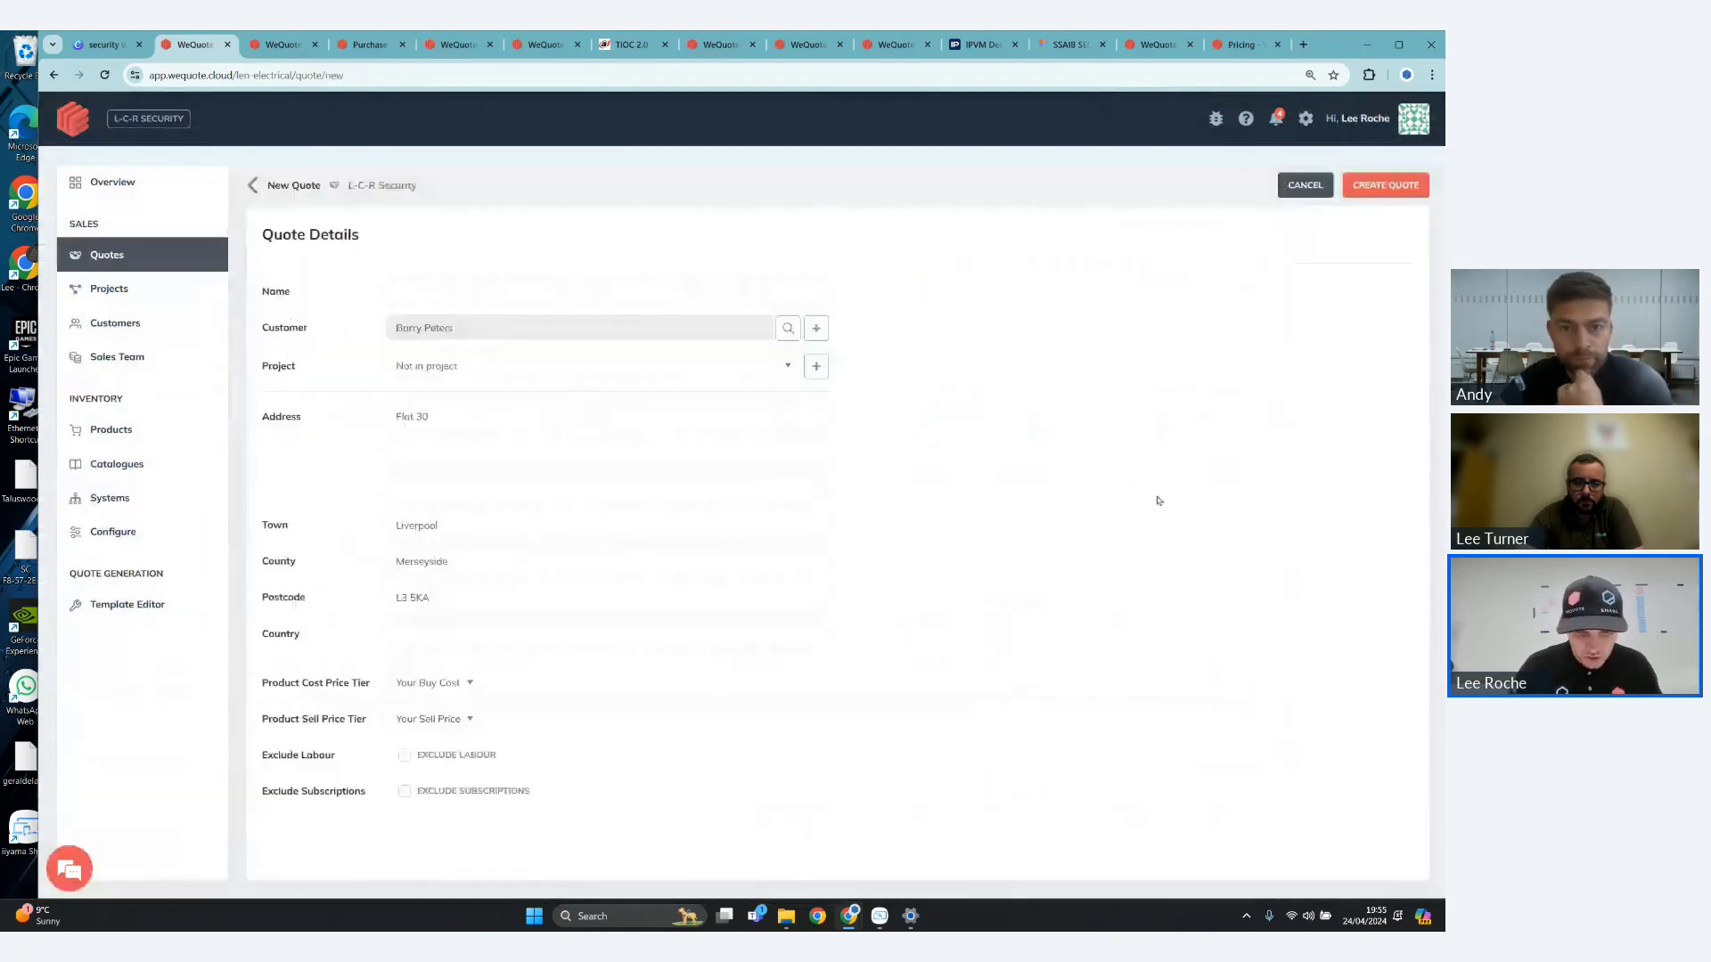
{"action": "type", "text": "SLA"}
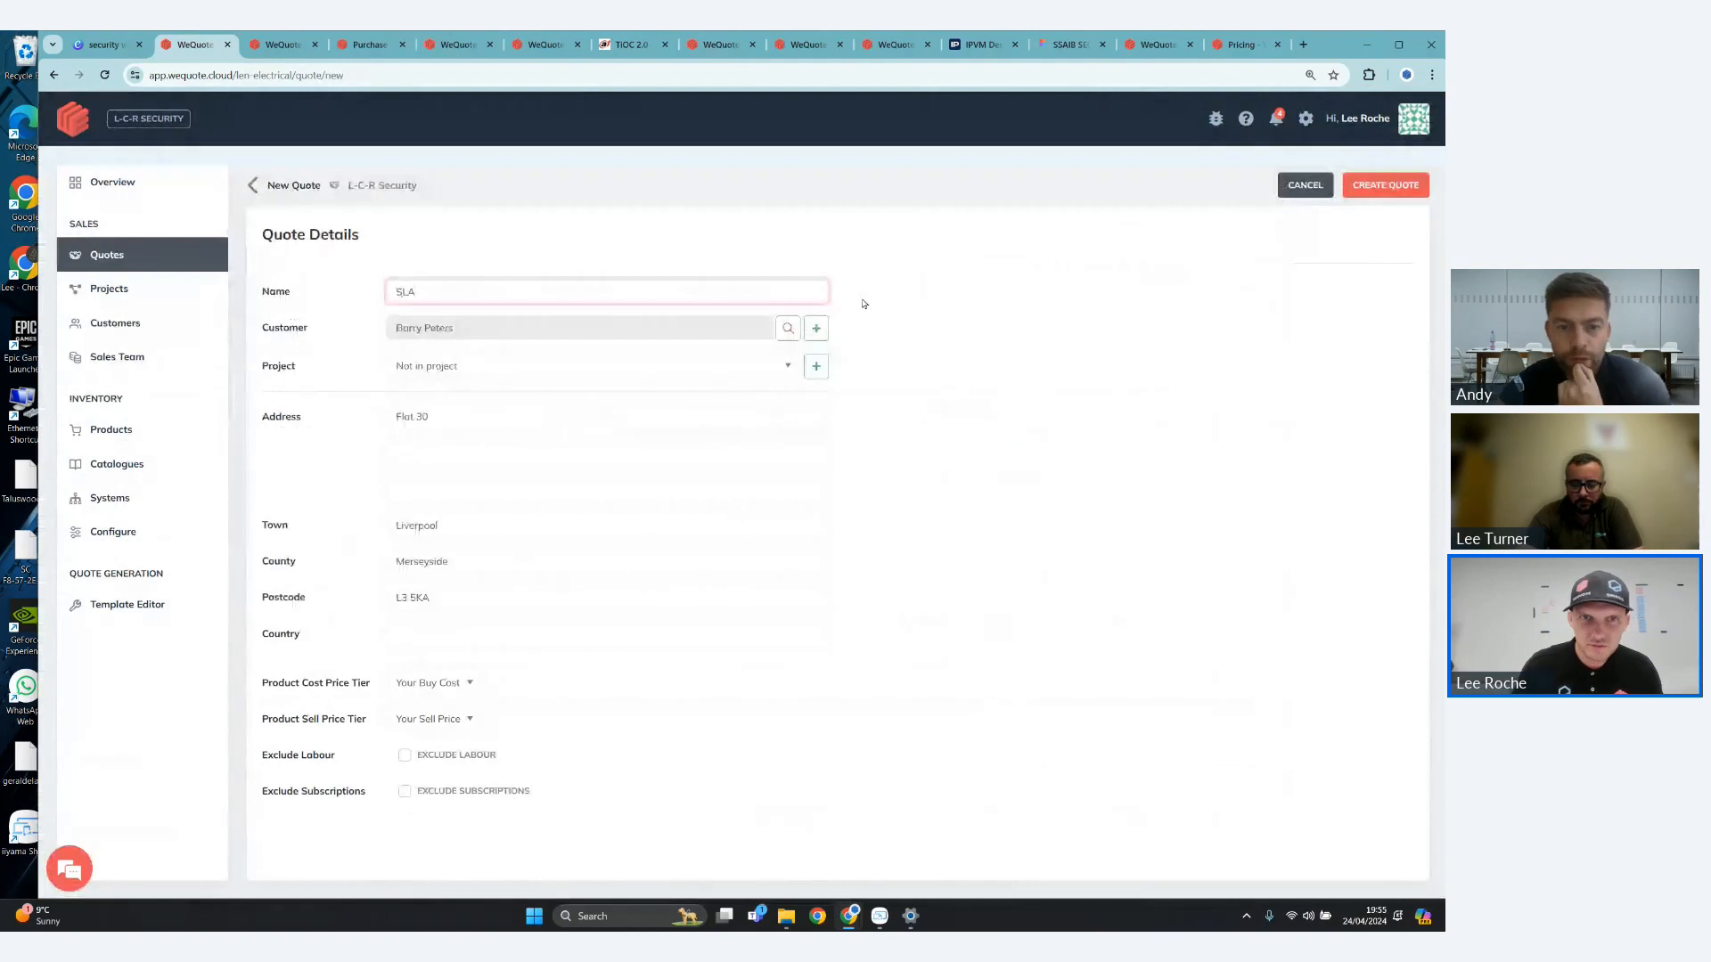
{"action": "left_click", "coordinate": [1381, 191]}
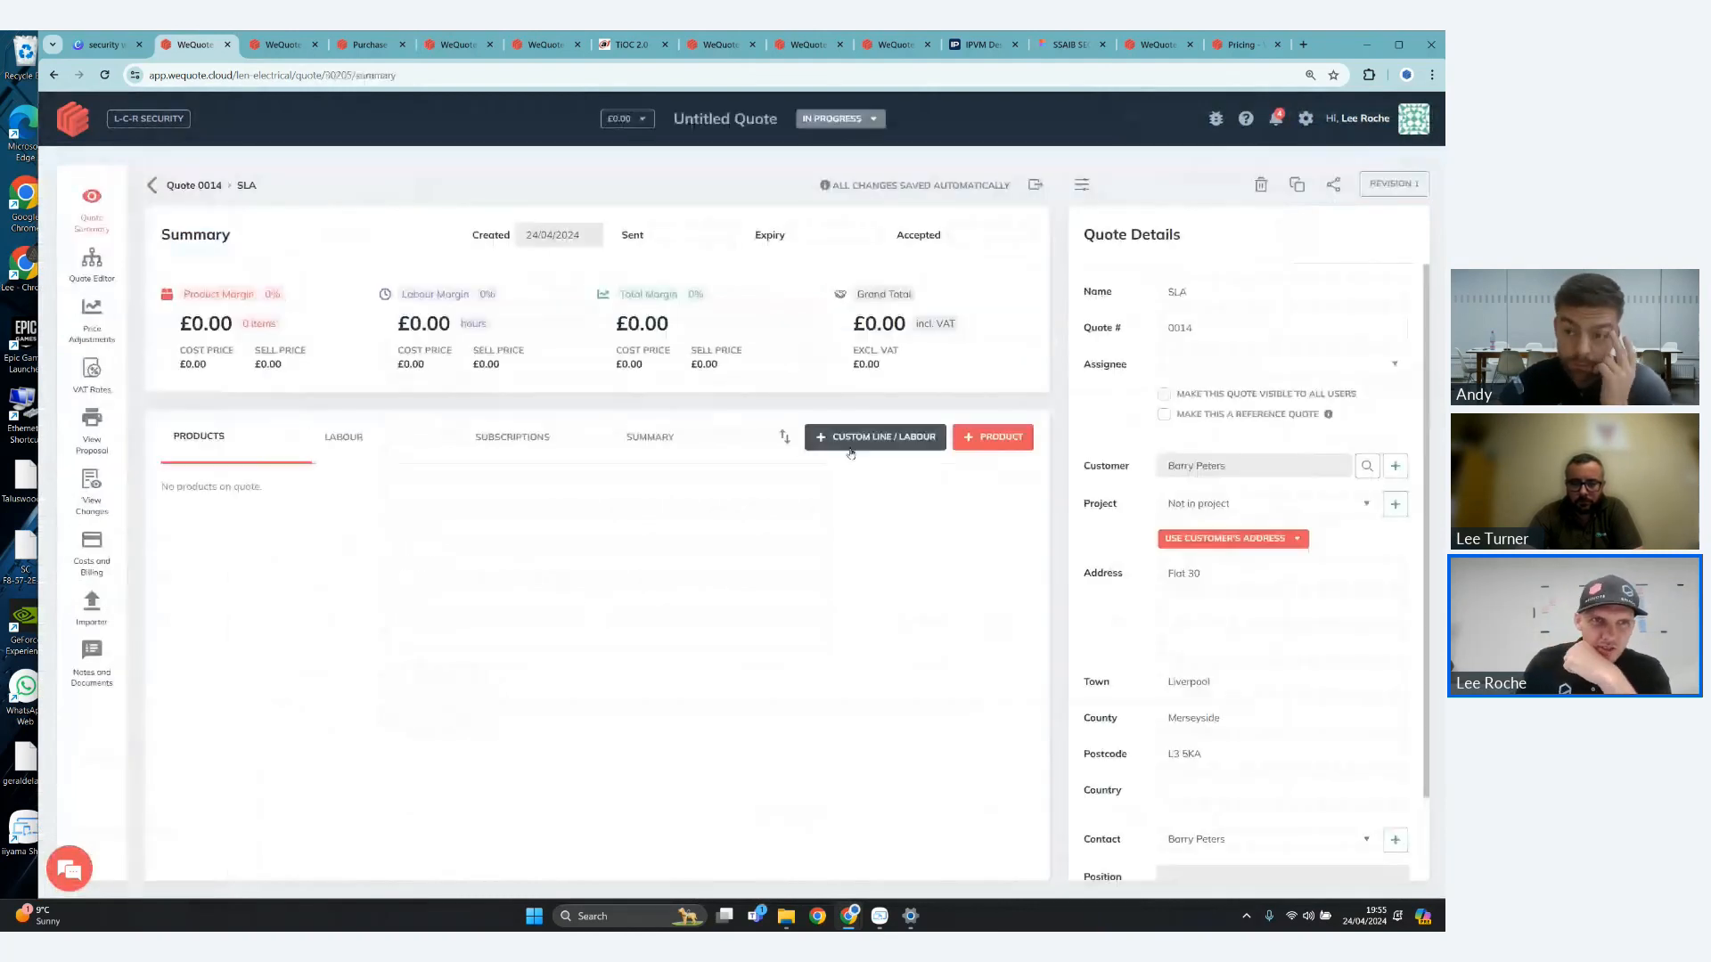
- Start a custom product line on the quote titled SLA with the description fghfhg
{"action": "left_click", "coordinate": [916, 438]}
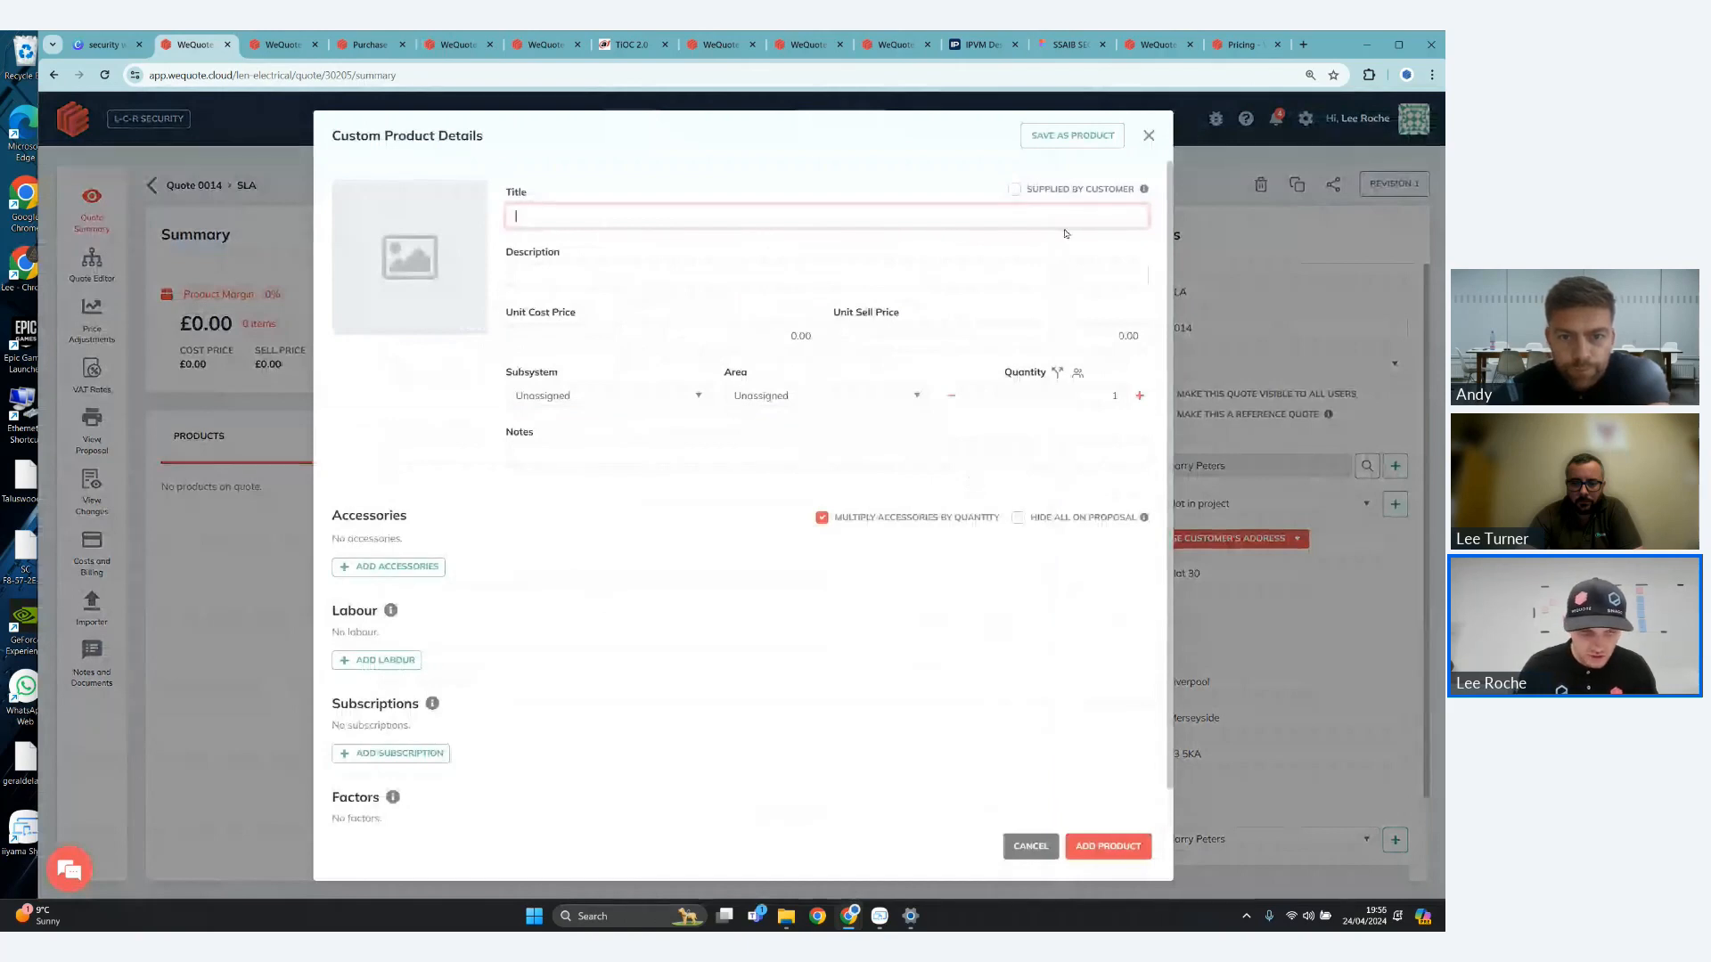
{"action": "type", "text": "SLA"}
{"action": "left_click", "coordinate": [826, 267]}
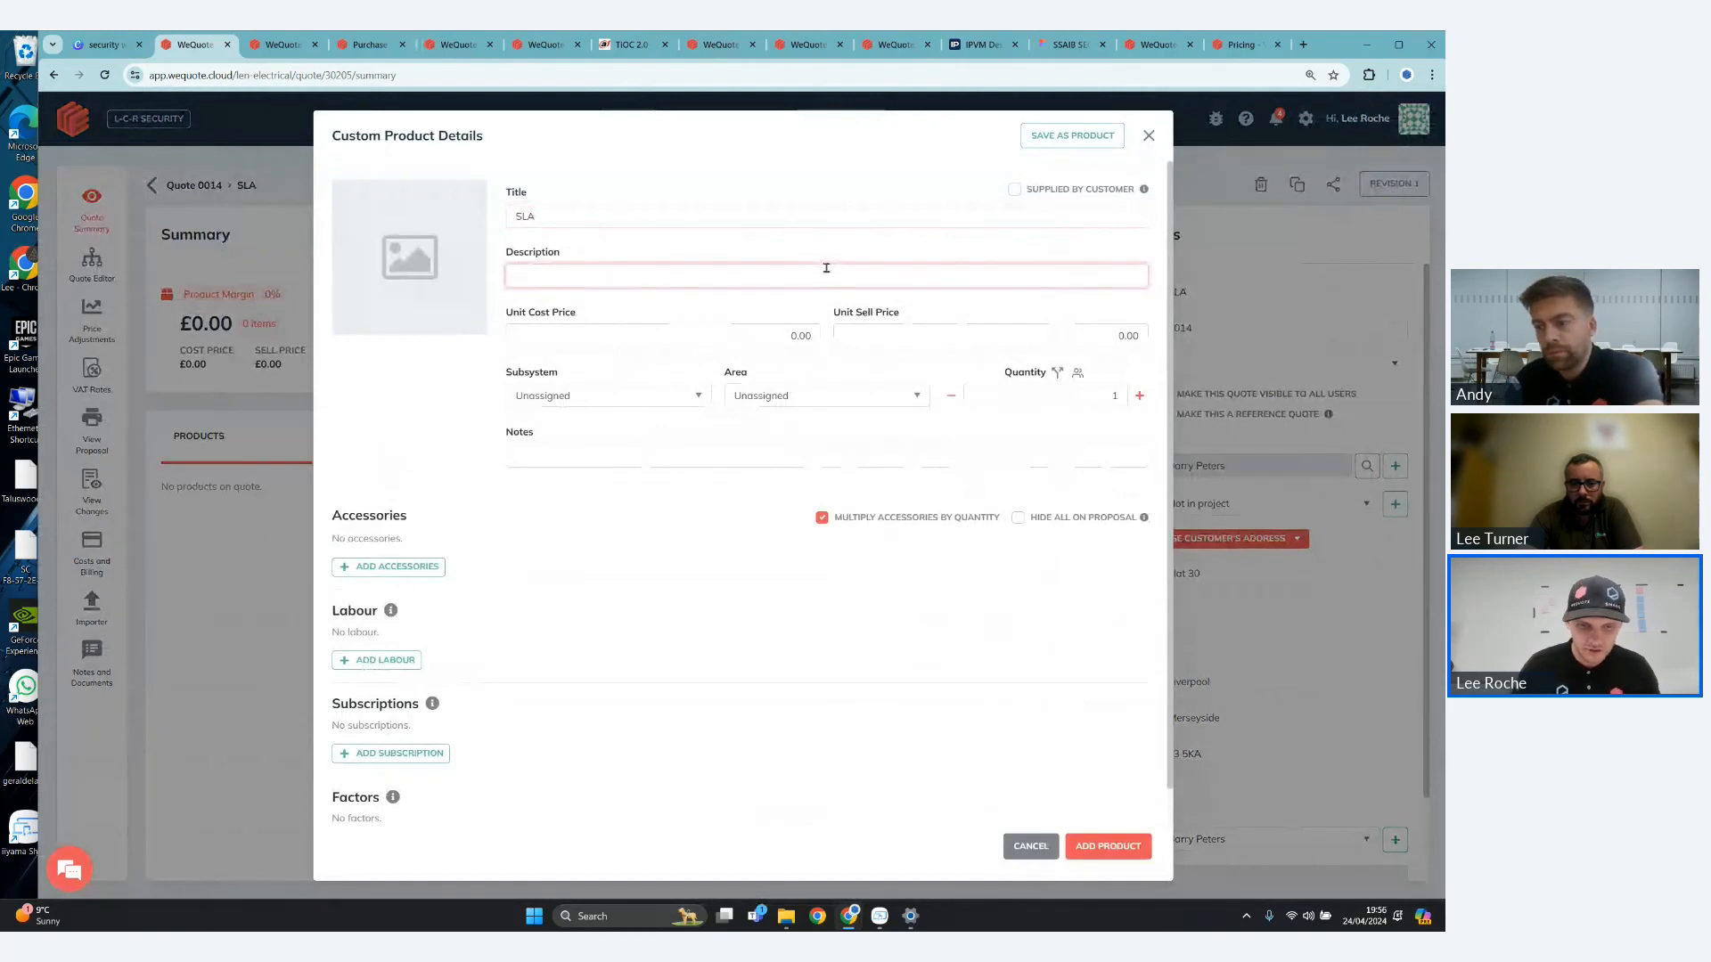
{"action": "type", "text": "fghfhg"}
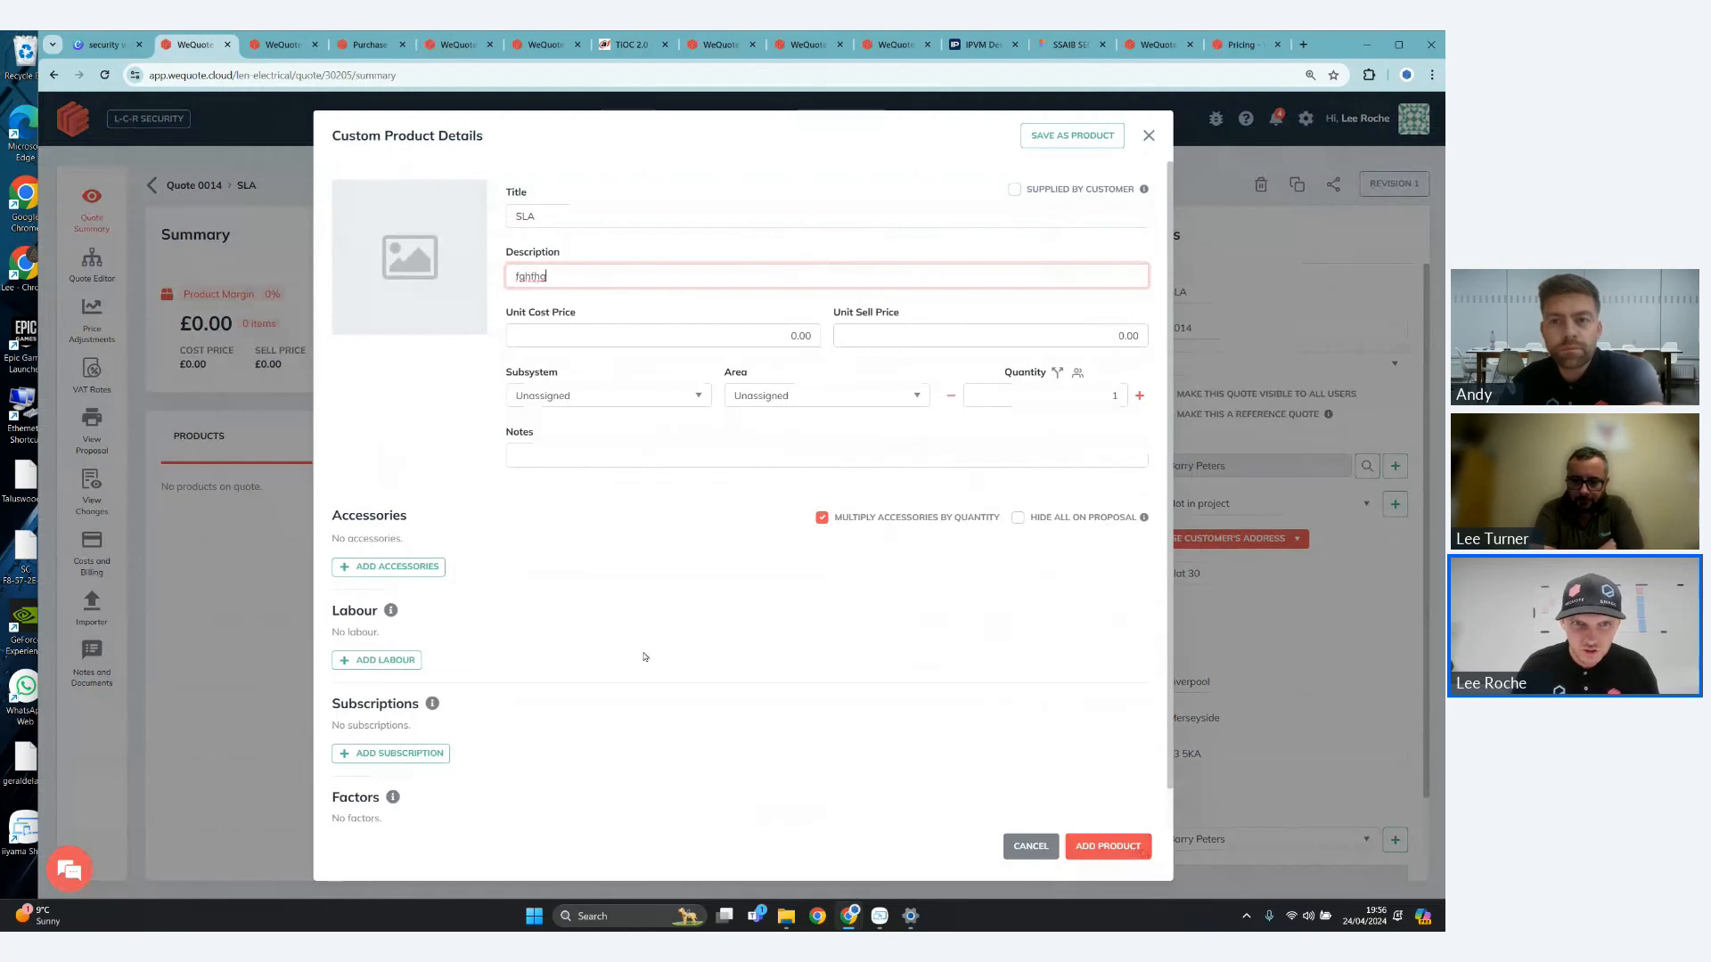
- Attach the Gold subscription from Alarm SLA to the custom product and add the product to the quote
{"action": "scroll", "coordinate": [489, 725], "scroll_direction": "down", "scroll_amount": 2}
{"action": "left_click", "coordinate": [385, 657]}
{"action": "left_click", "coordinate": [372, 672]}
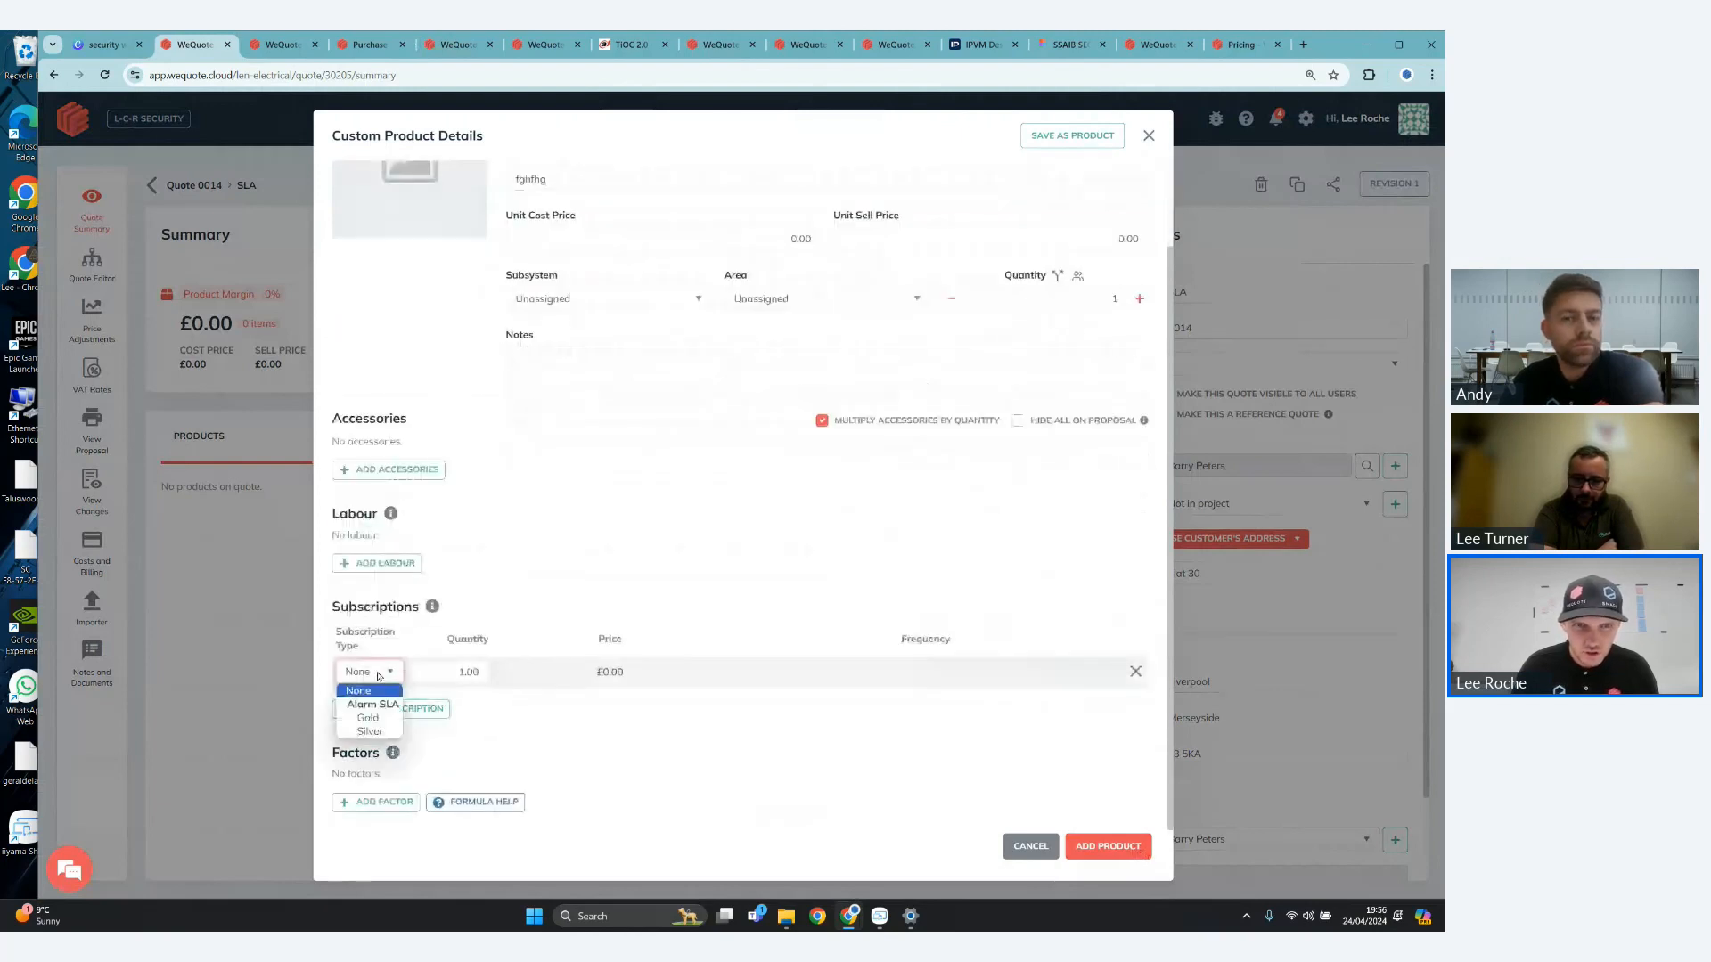
{"action": "left_click", "coordinate": [368, 717]}
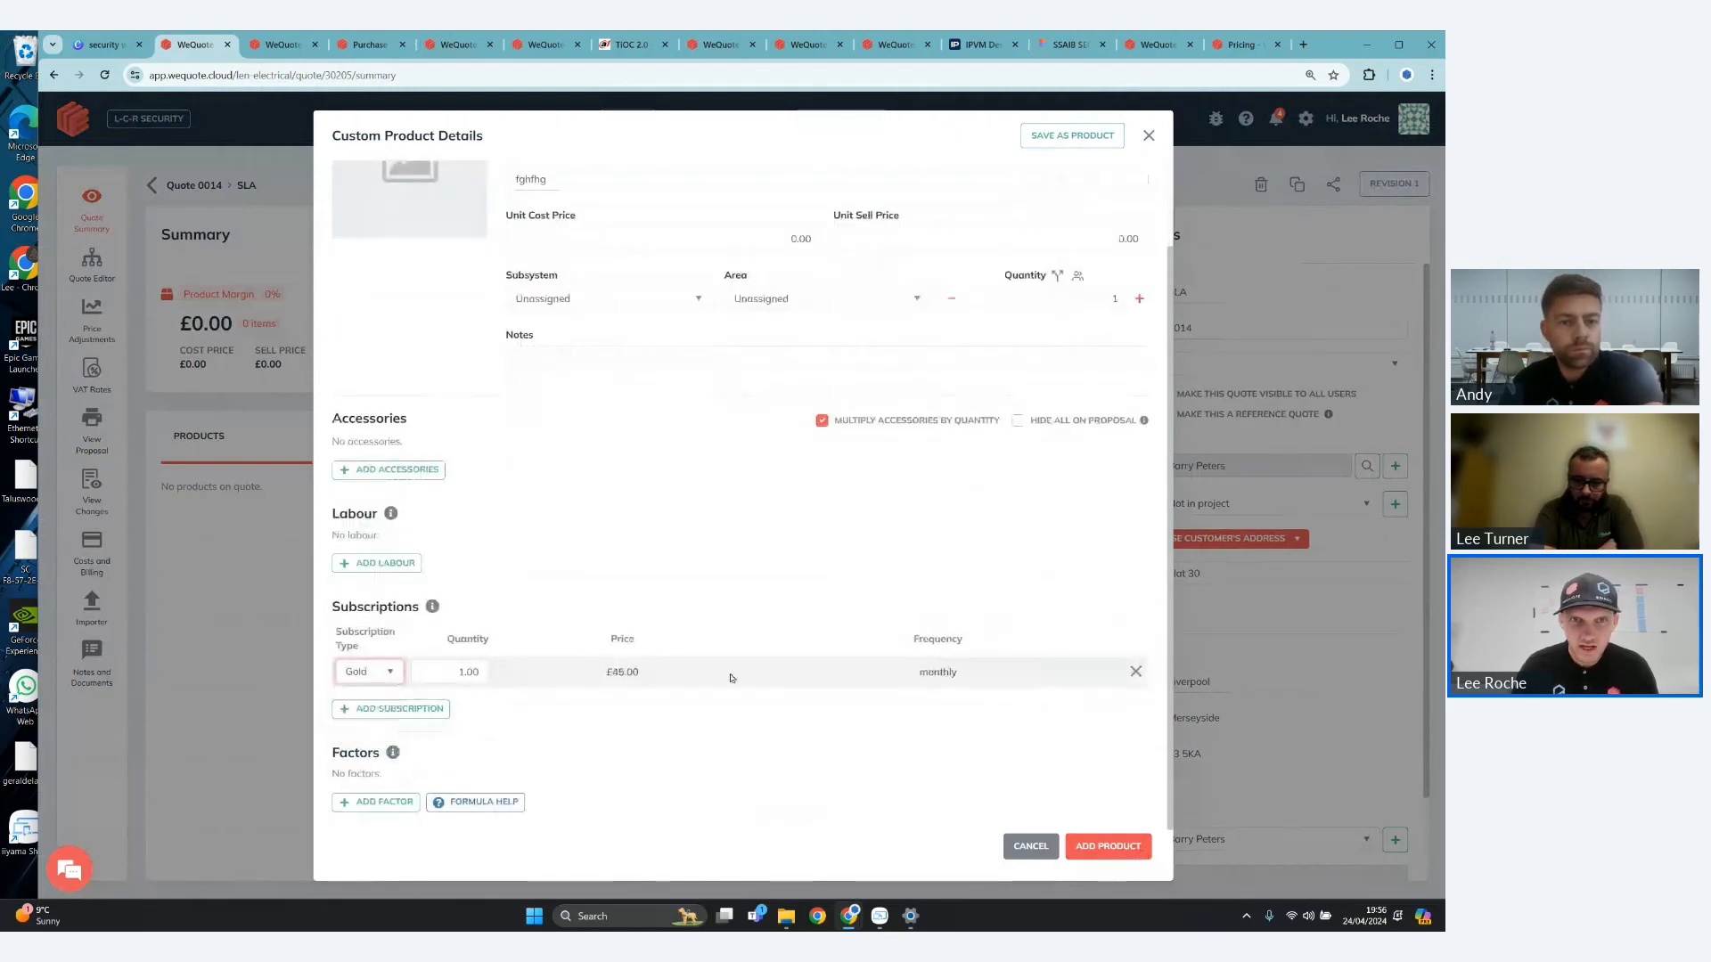
{"action": "left_click", "coordinate": [1078, 857]}
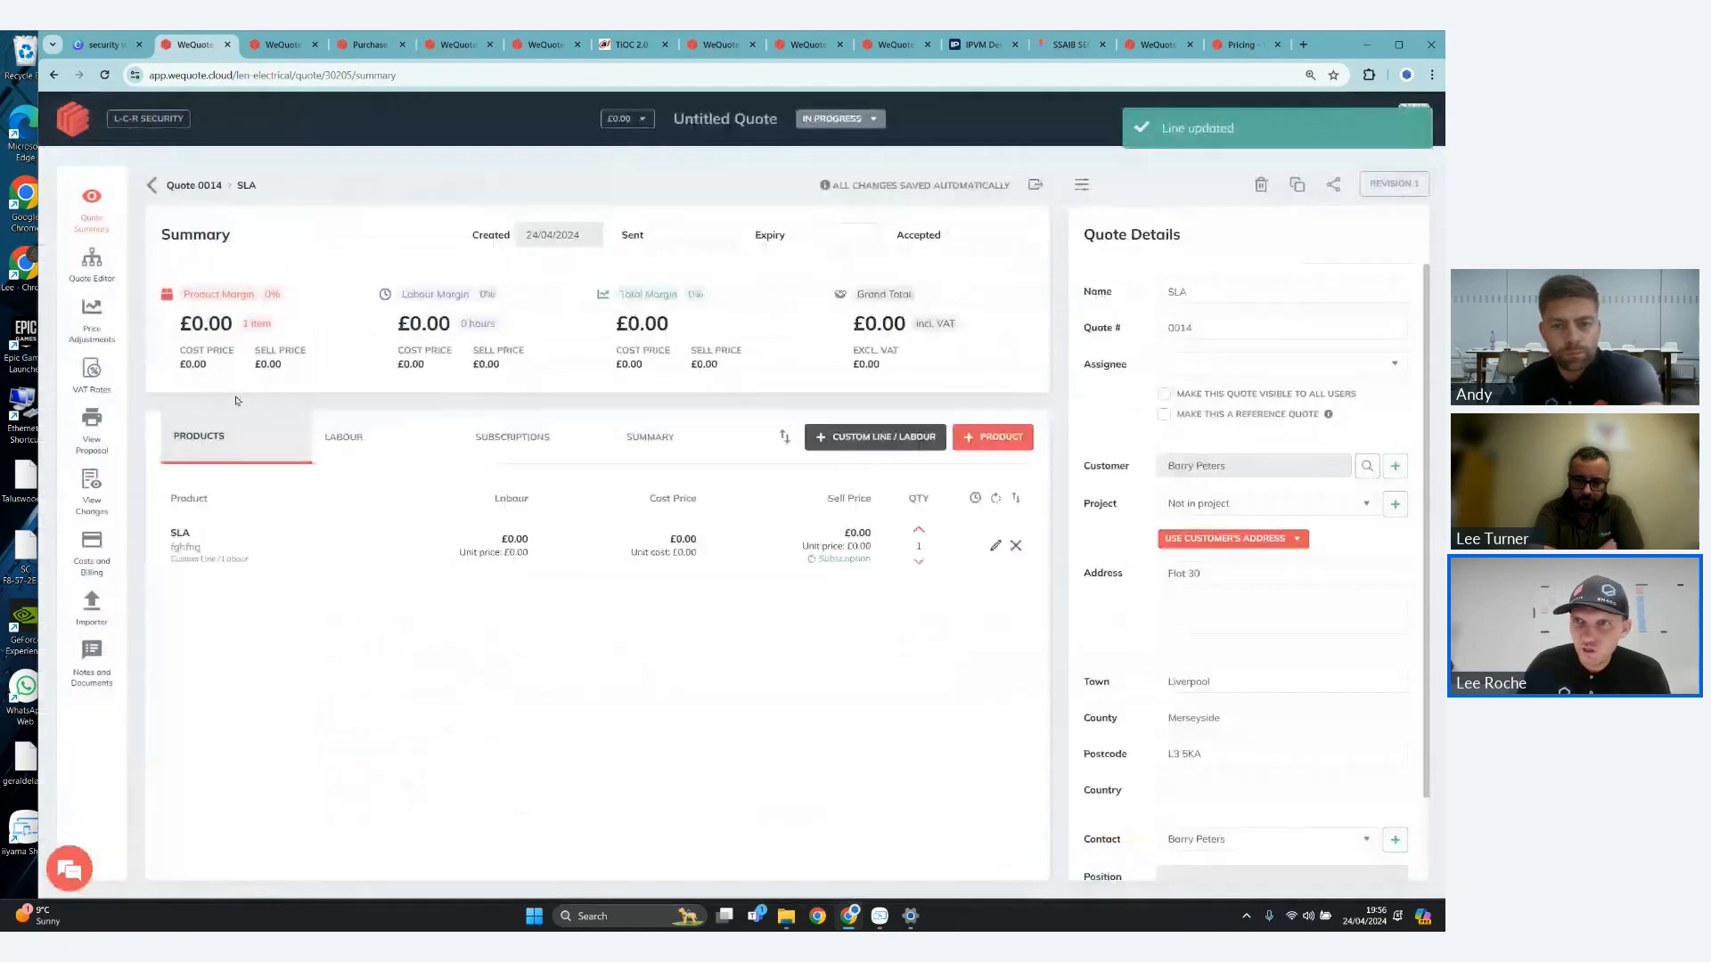
- Add the Marketplace option Service Level Agreement to the quote and assign the SLA line to its Standard Service Contract
{"action": "left_click", "coordinate": [92, 265]}
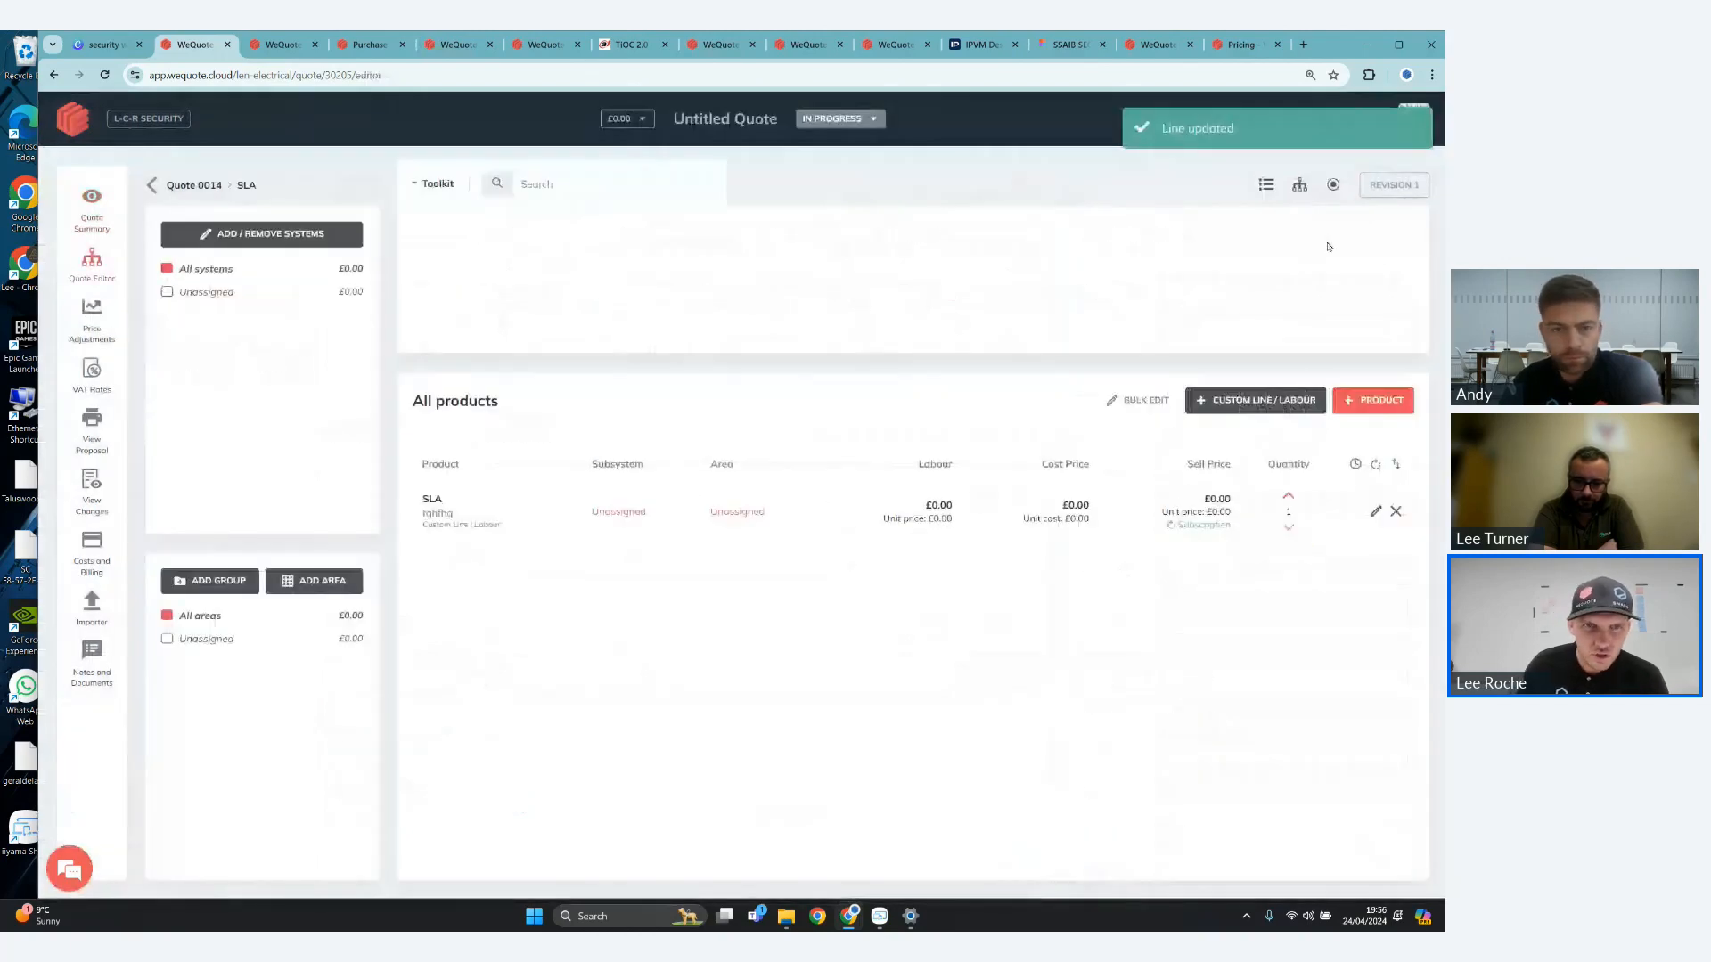
{"action": "left_click", "coordinate": [1327, 241]}
{"action": "left_click", "coordinate": [561, 503]}
{"action": "left_click", "coordinate": [332, 341]}
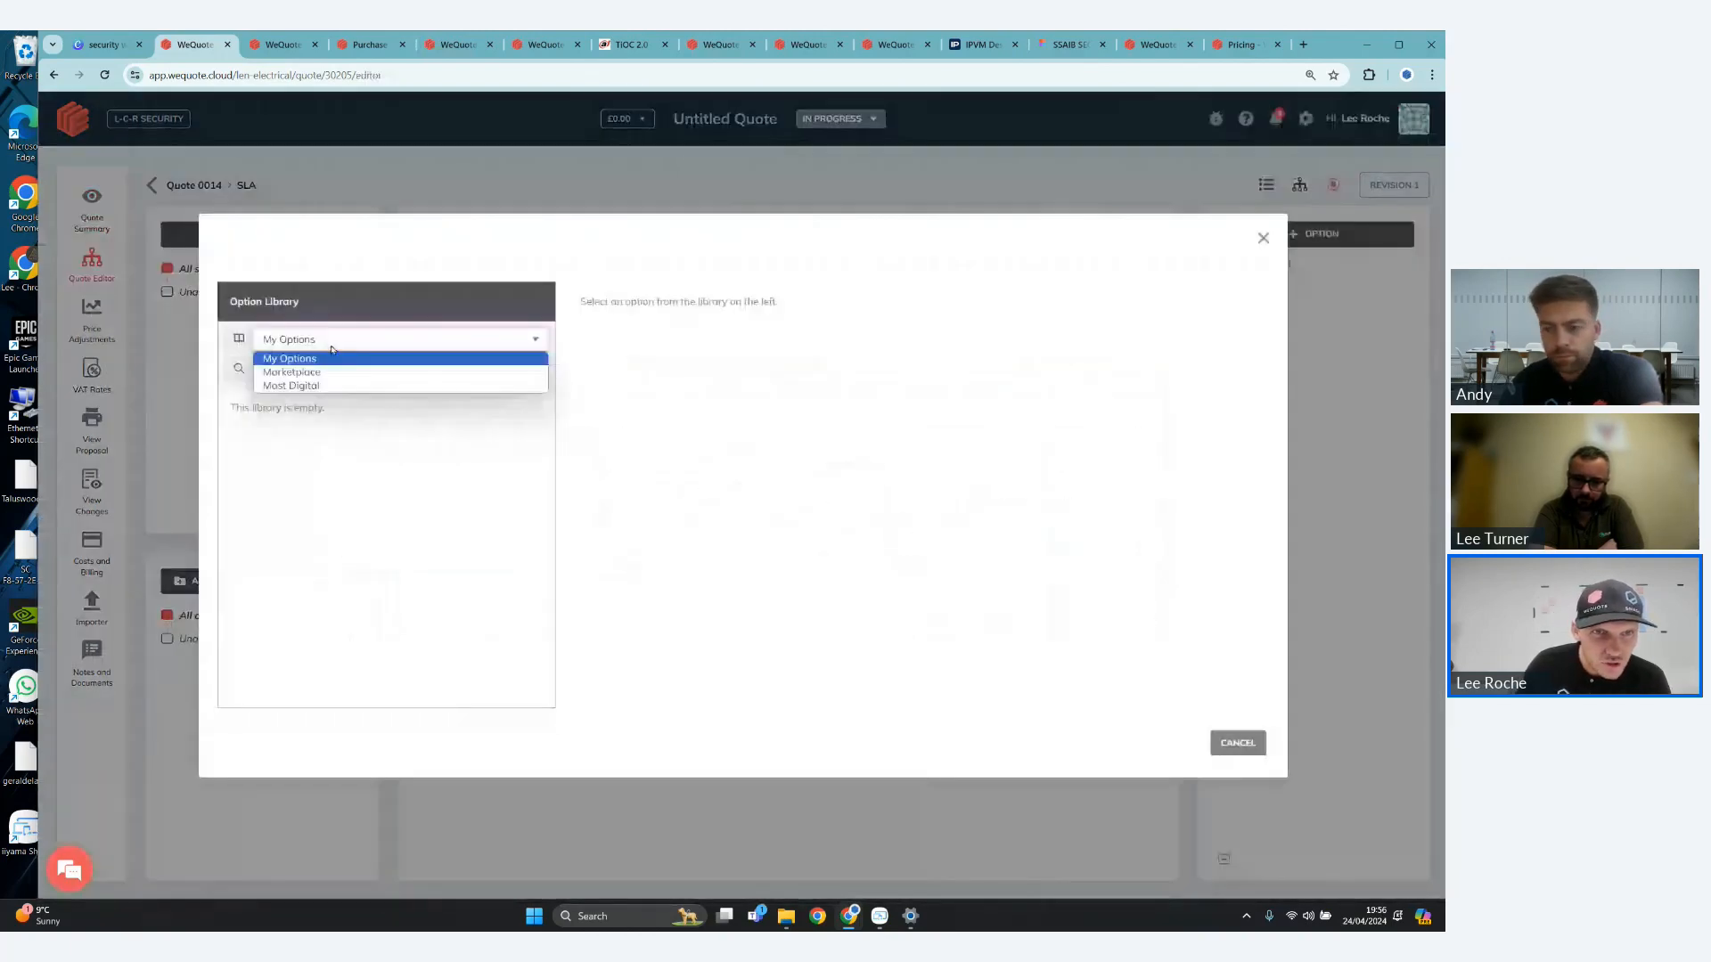
{"action": "left_click", "coordinate": [335, 371]}
{"action": "left_click", "coordinate": [310, 442]}
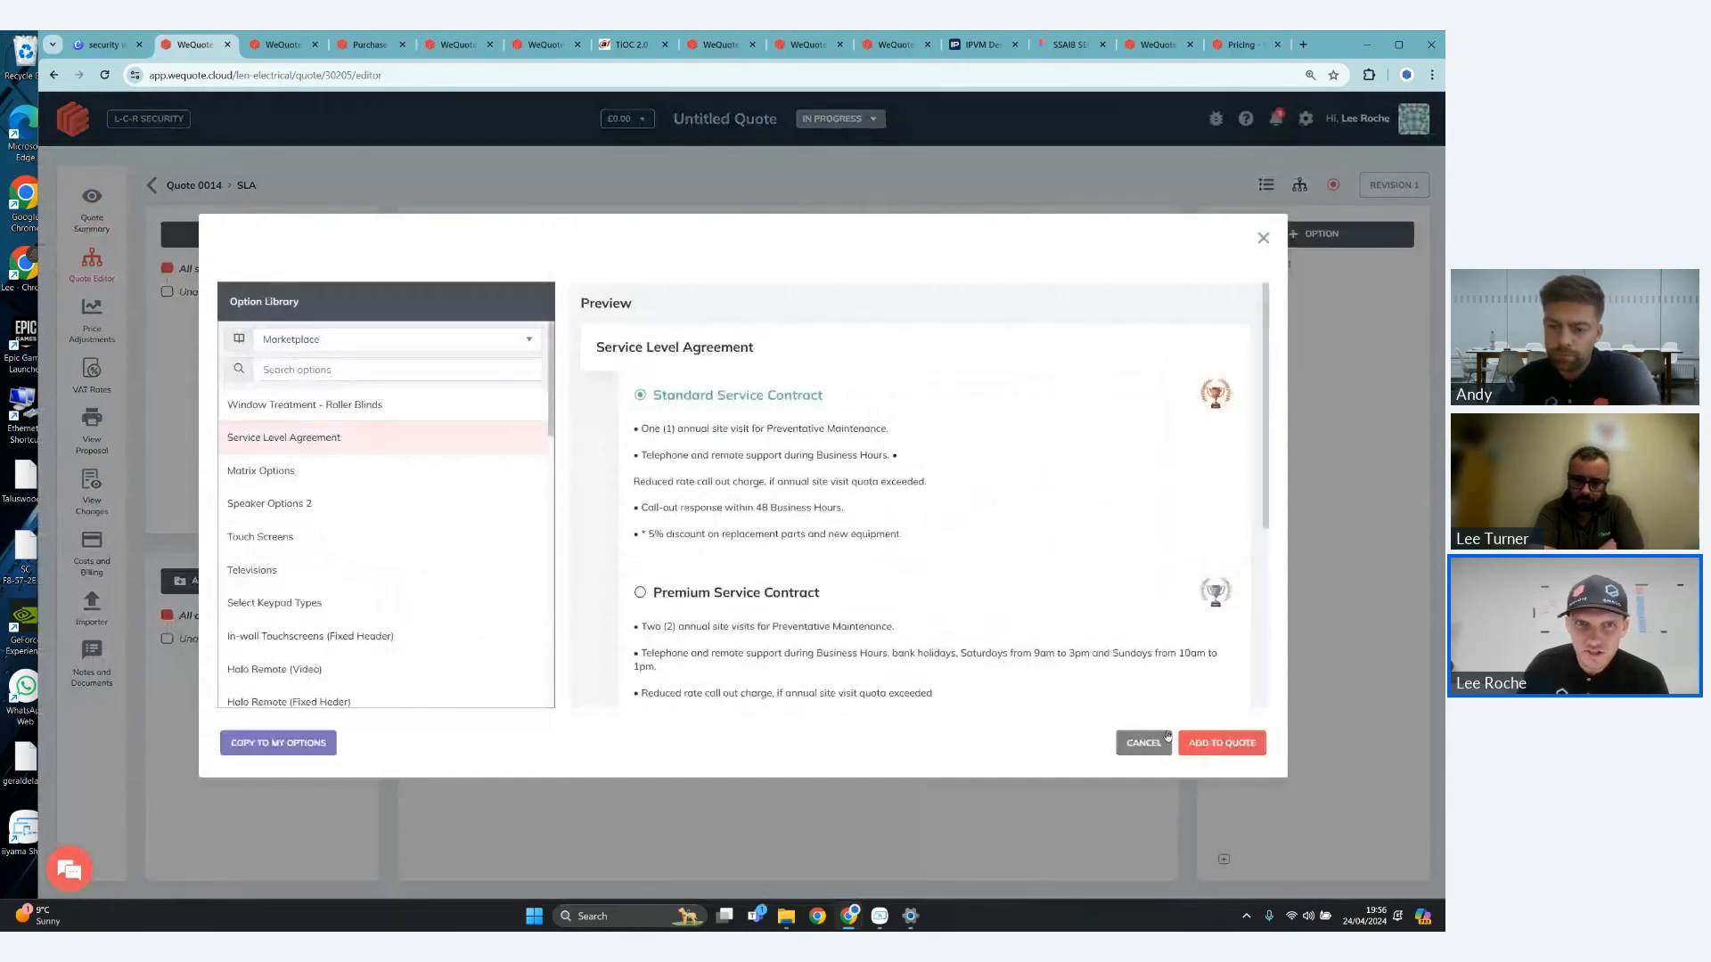
{"action": "left_click", "coordinate": [1200, 742]}
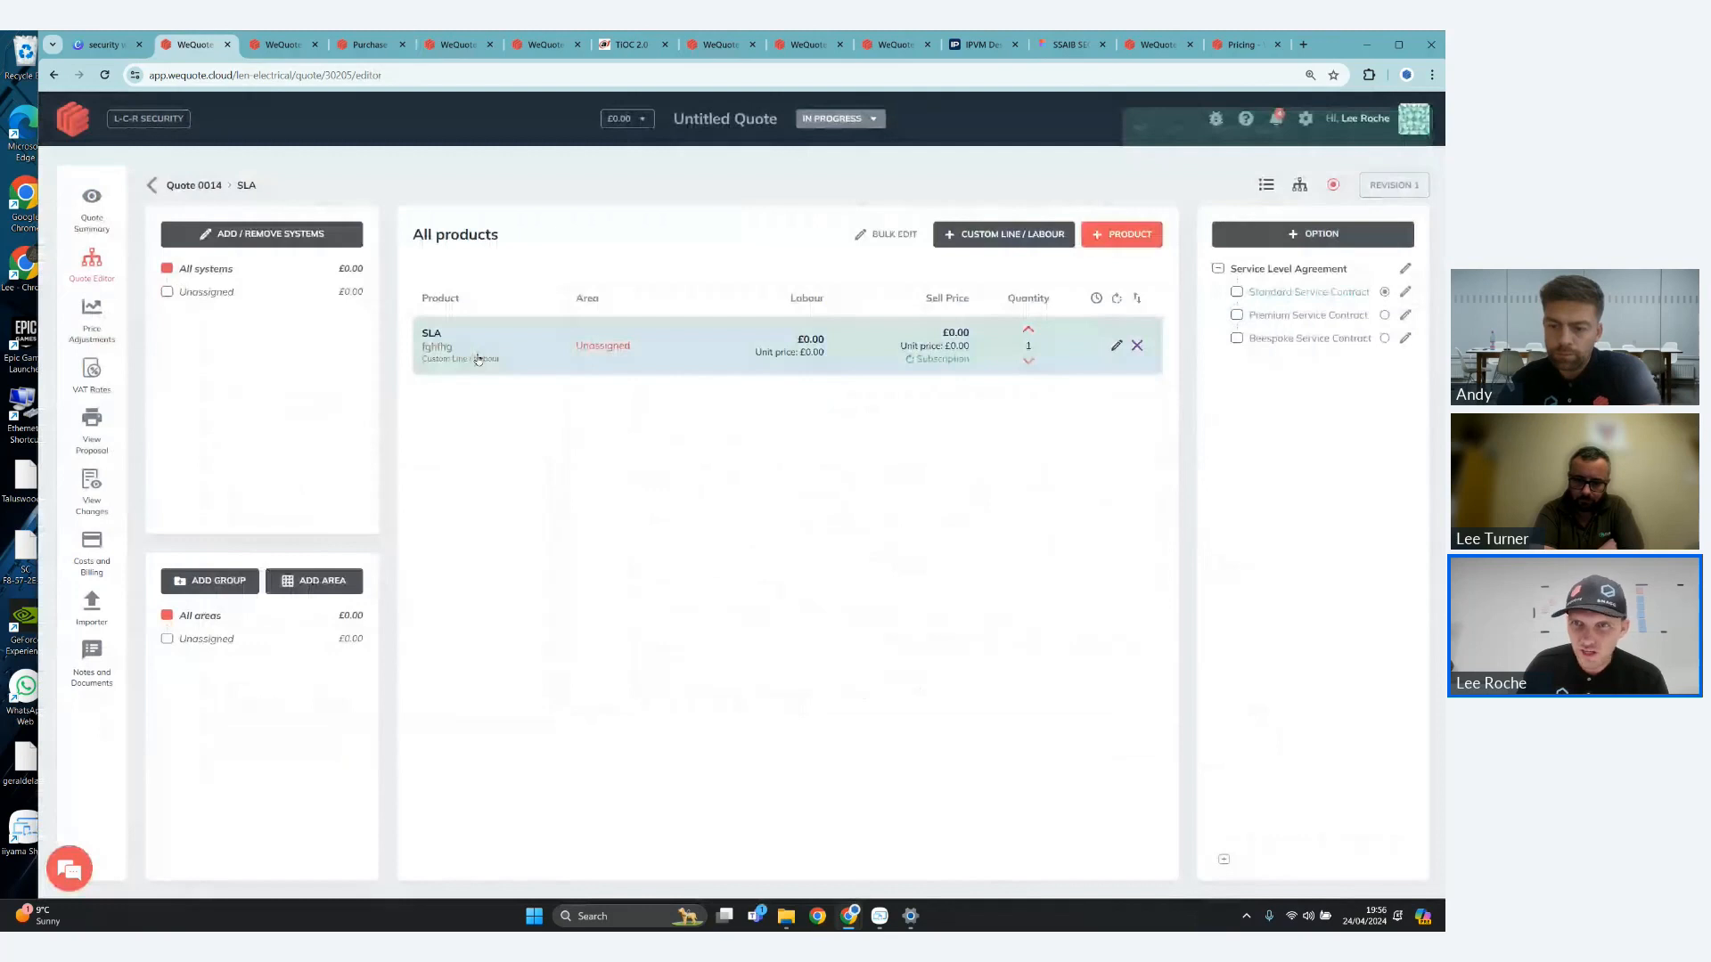
{"action": "left_click", "coordinate": [1301, 292]}
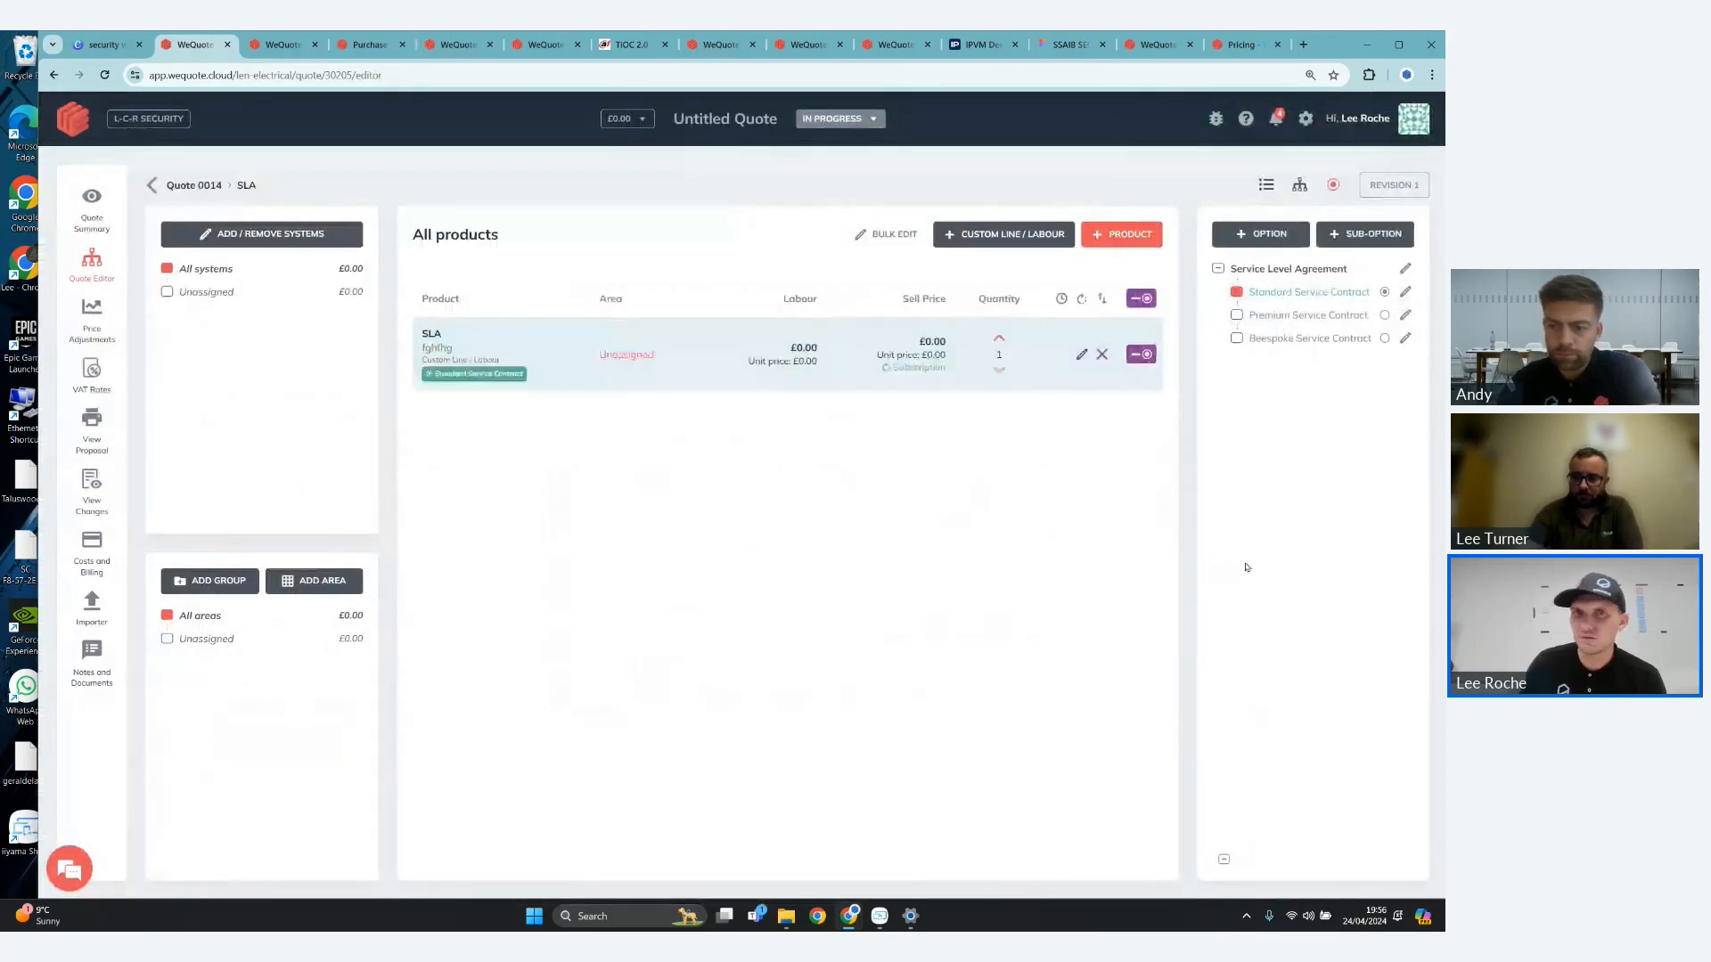
- Create a blank proposal for the SLA quote and add an Options section to it
{"action": "left_click", "coordinate": [109, 435]}
{"action": "left_click", "coordinate": [257, 238]}
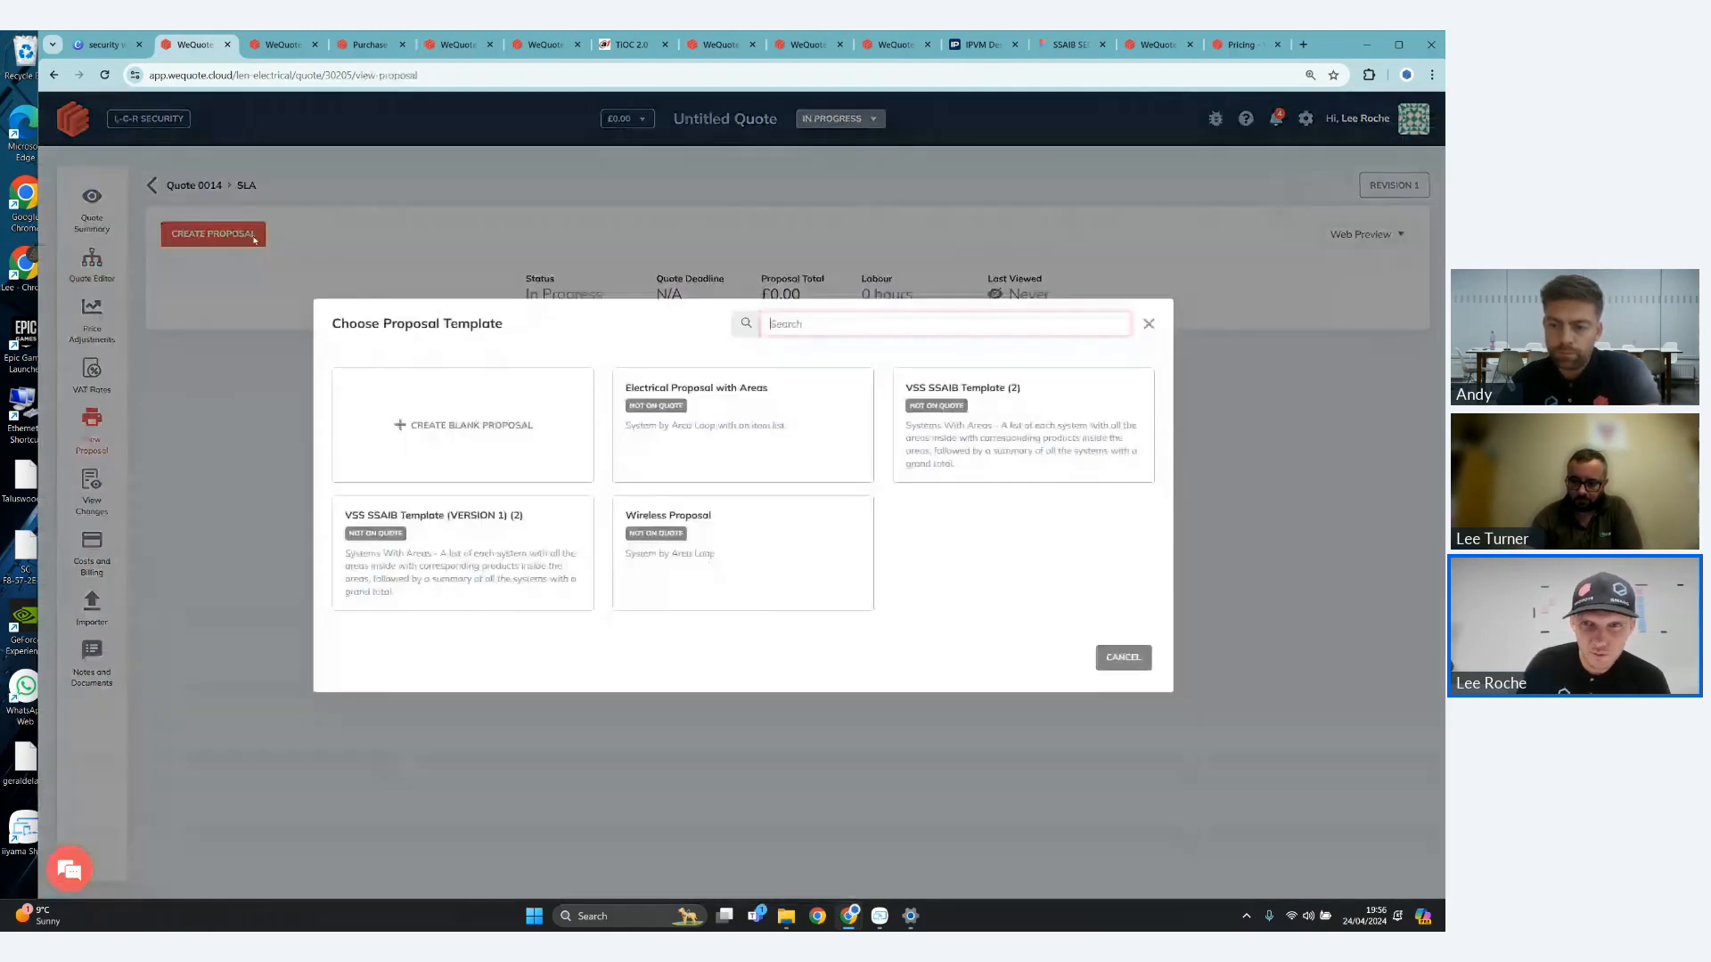
{"action": "left_click", "coordinate": [464, 425]}
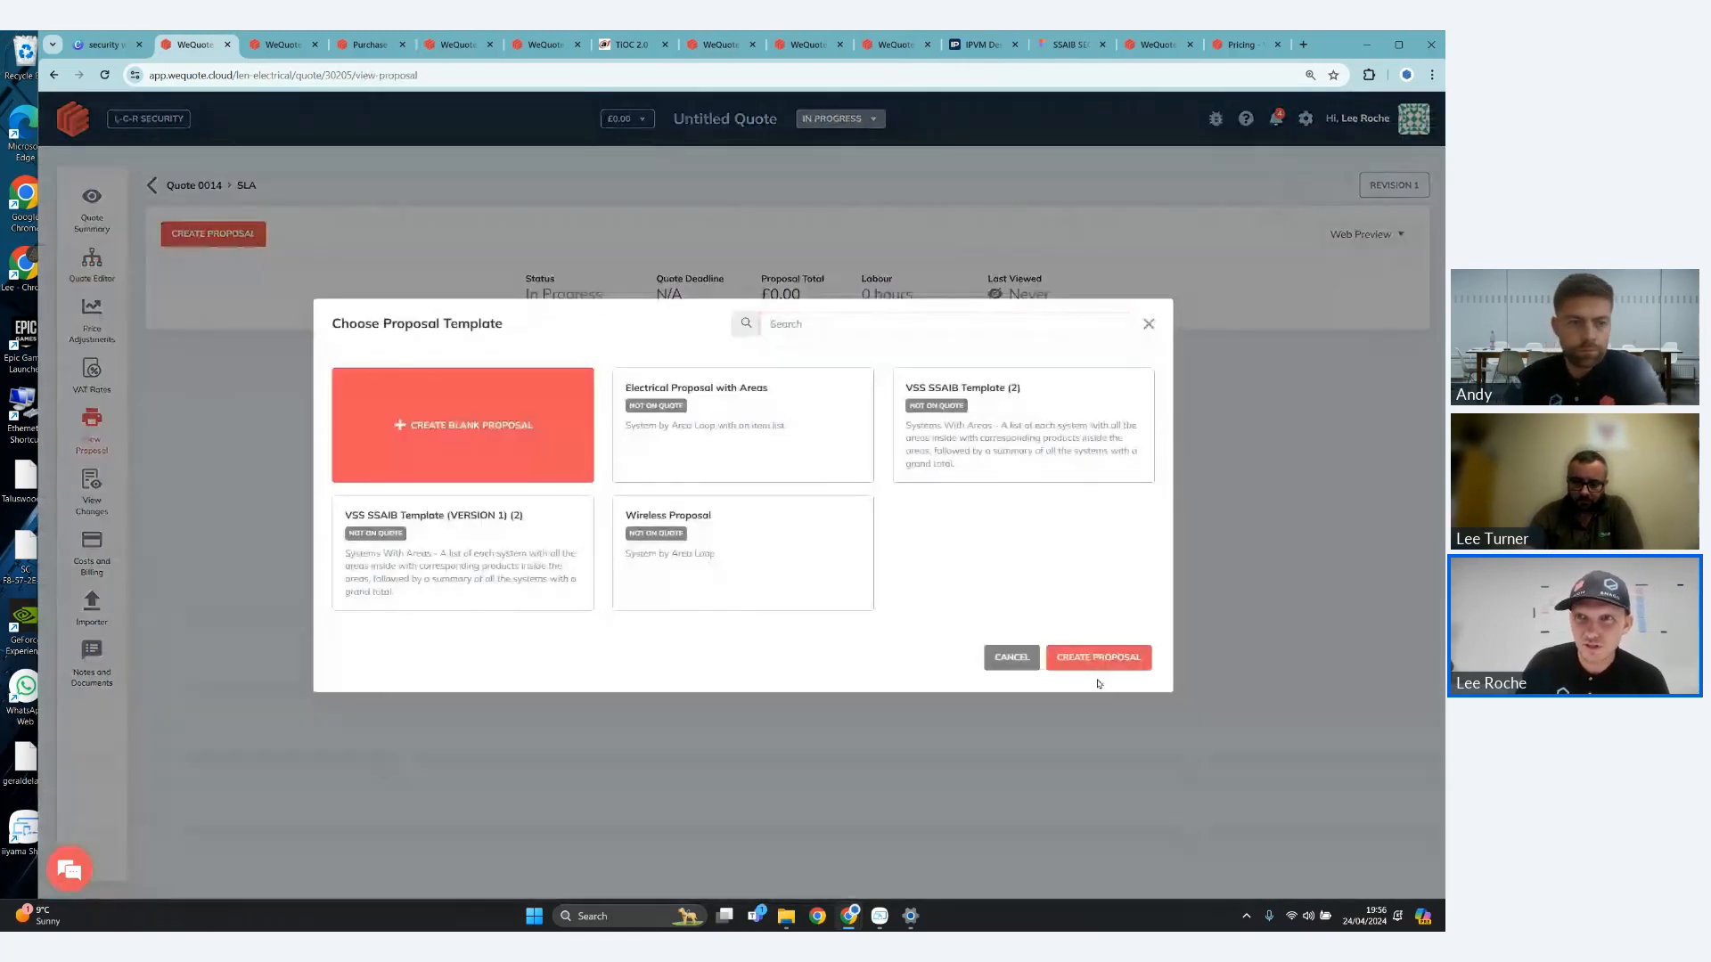
{"action": "left_click", "coordinate": [1109, 658]}
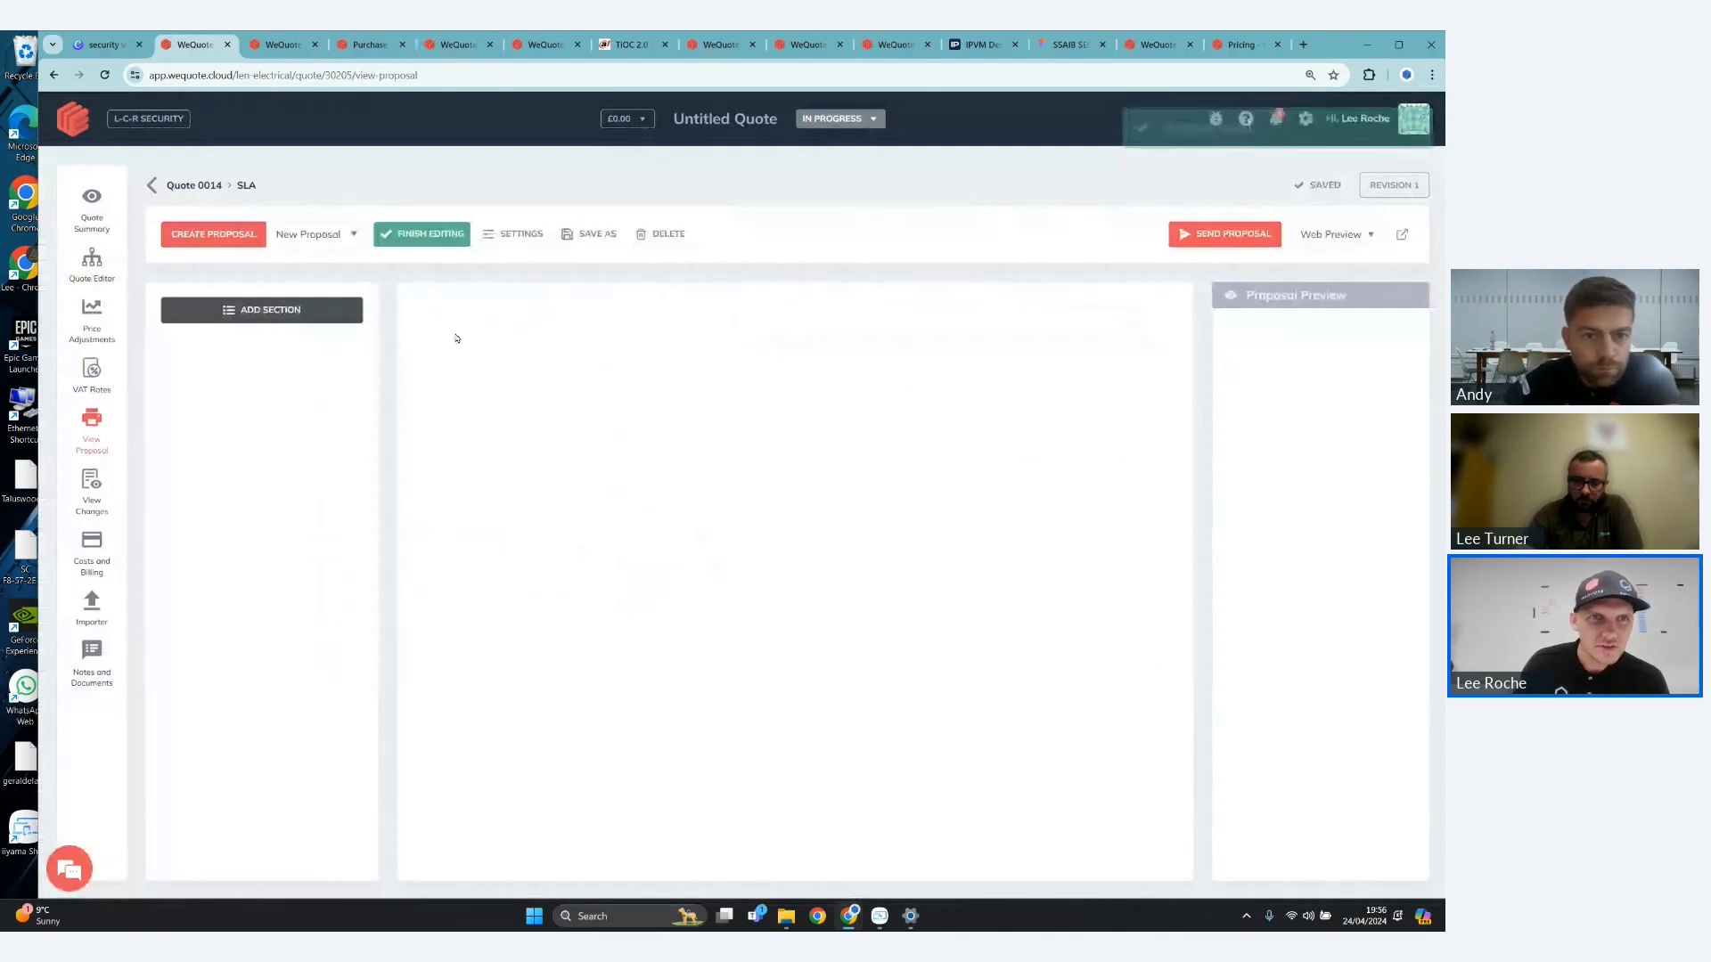
{"action": "left_click", "coordinate": [261, 310]}
{"action": "left_click", "coordinate": [383, 638]}
{"action": "left_click", "coordinate": [1234, 760]}
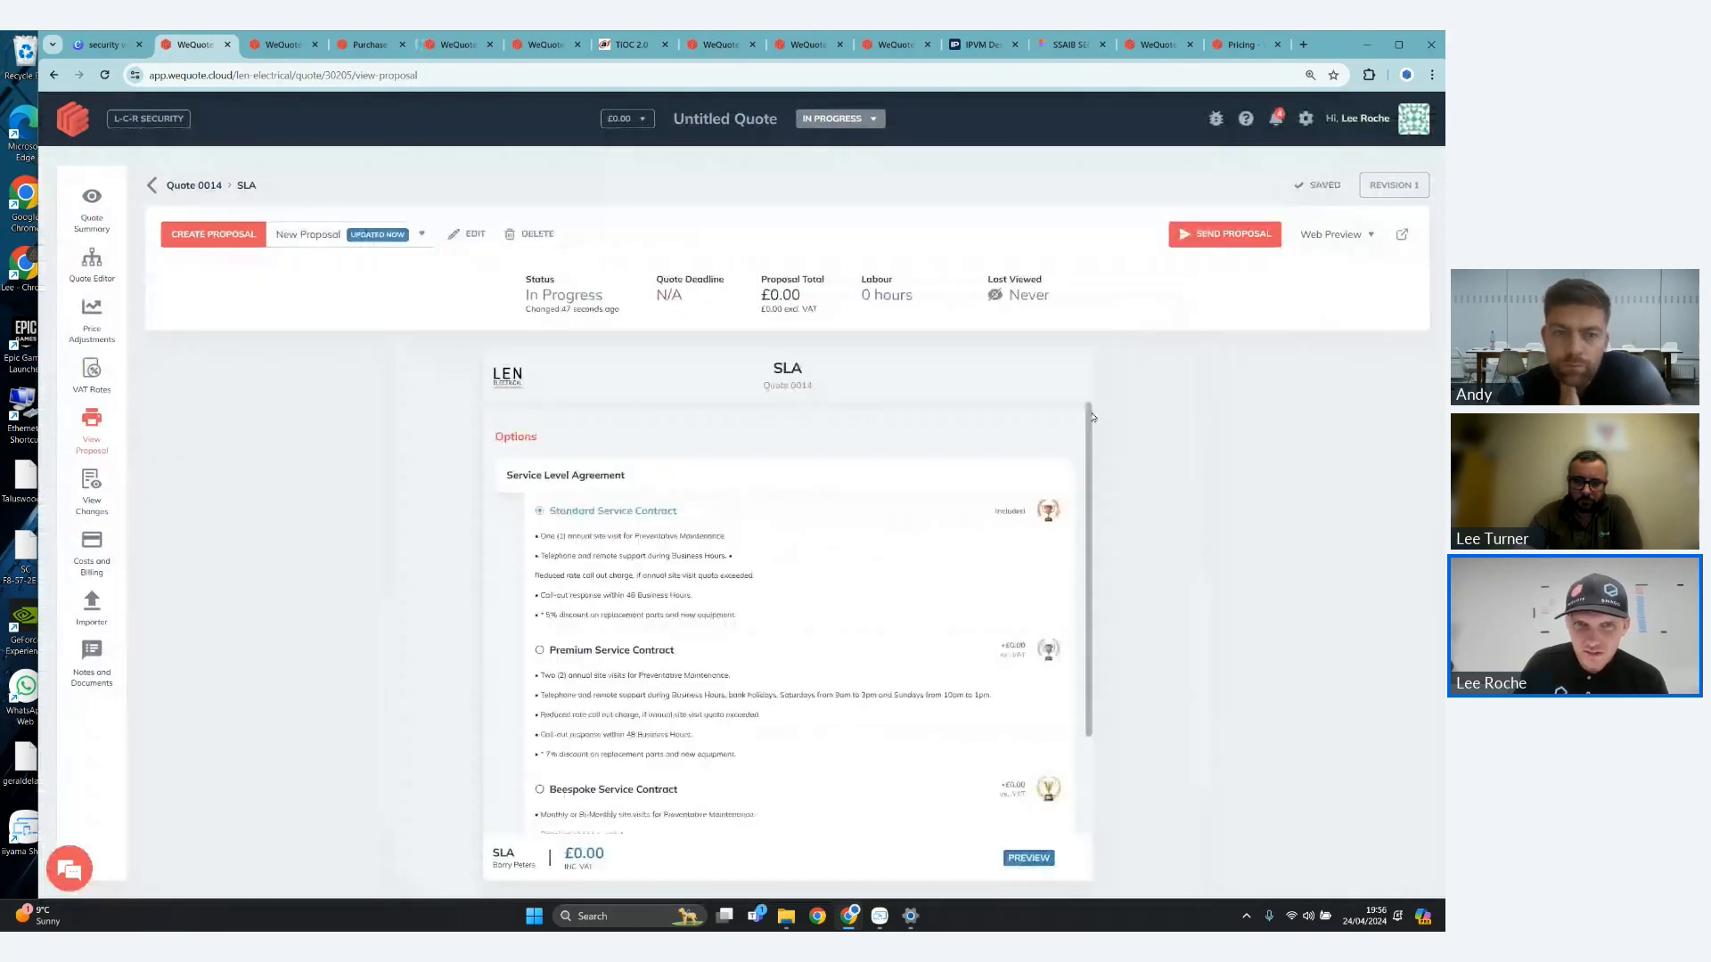
- Finish editing the proposal and try switching between the service contract options in its web preview
{"action": "left_click_drag", "start_coordinate": [1089, 417], "coordinate": [1122, 448]}
{"action": "left_click", "coordinate": [670, 615]}
{"action": "left_click", "coordinate": [666, 756]}
{"action": "scroll", "coordinate": [747, 526], "scroll_direction": "down", "scroll_amount": 1}
{"action": "left_click", "coordinate": [747, 526]}
{"action": "scroll", "coordinate": [713, 588], "scroll_direction": "up", "scroll_amount": 1}
{"action": "left_click", "coordinate": [660, 764]}
{"action": "scroll", "coordinate": [660, 713], "scroll_direction": "down", "scroll_amount": 1}
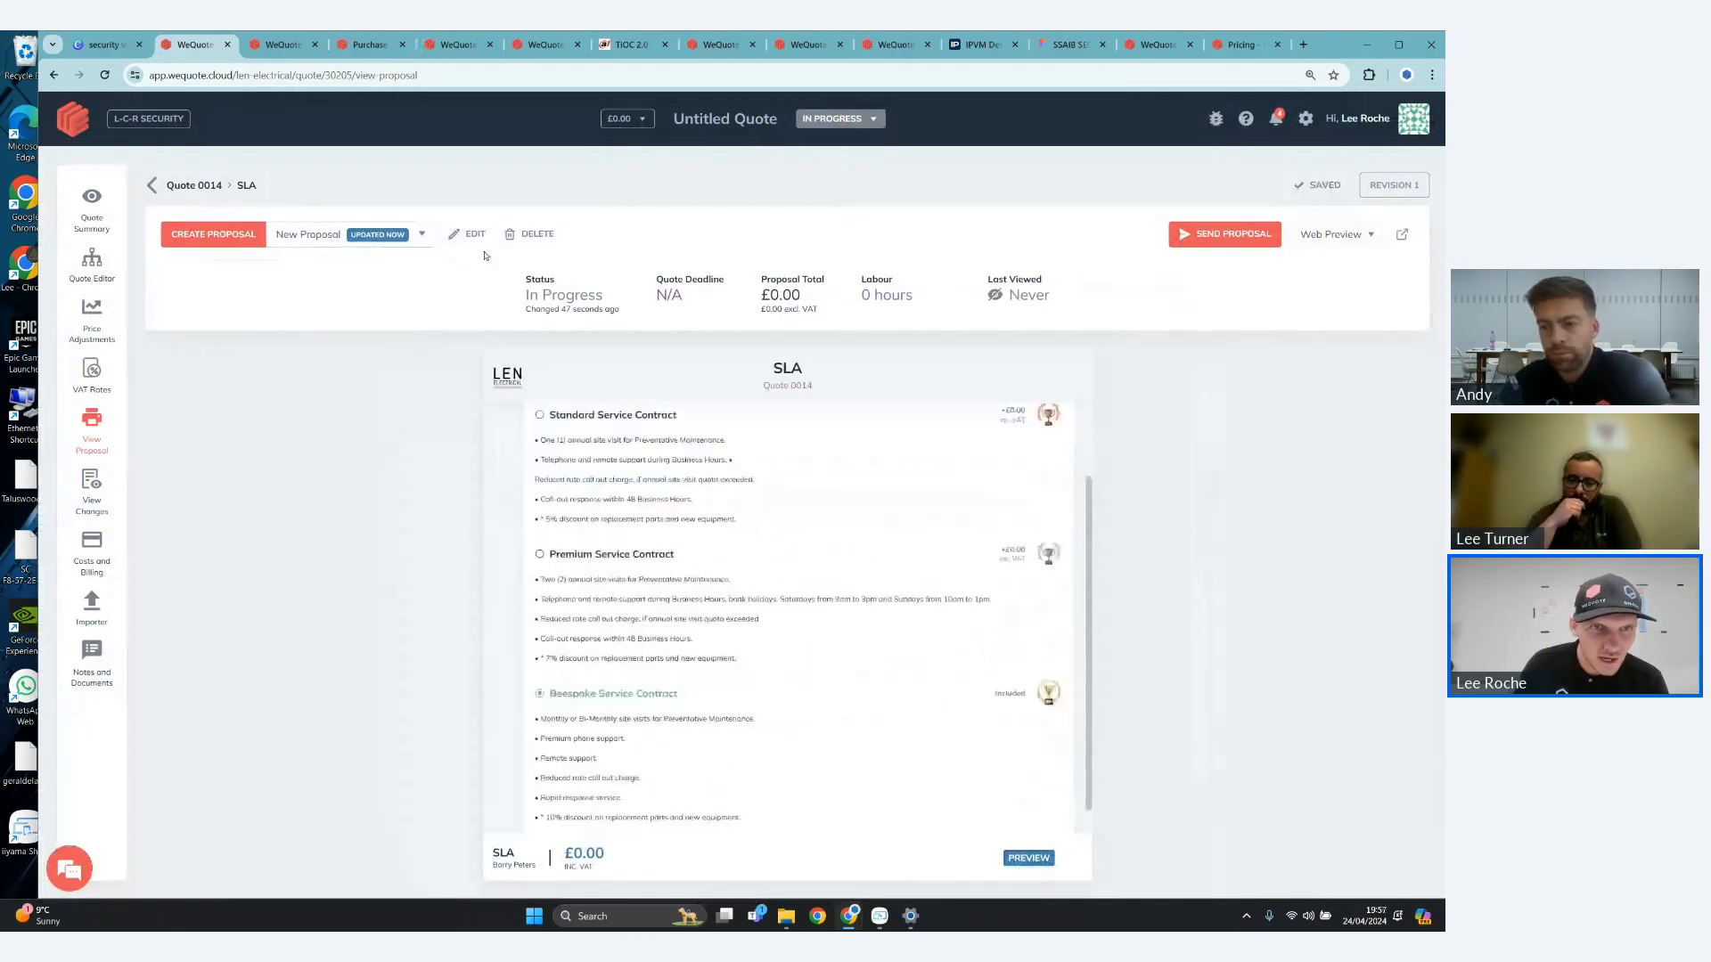
- Add a Subscriptions section to the SLA proposal and reopen its web preview
{"action": "left_click", "coordinate": [471, 235]}
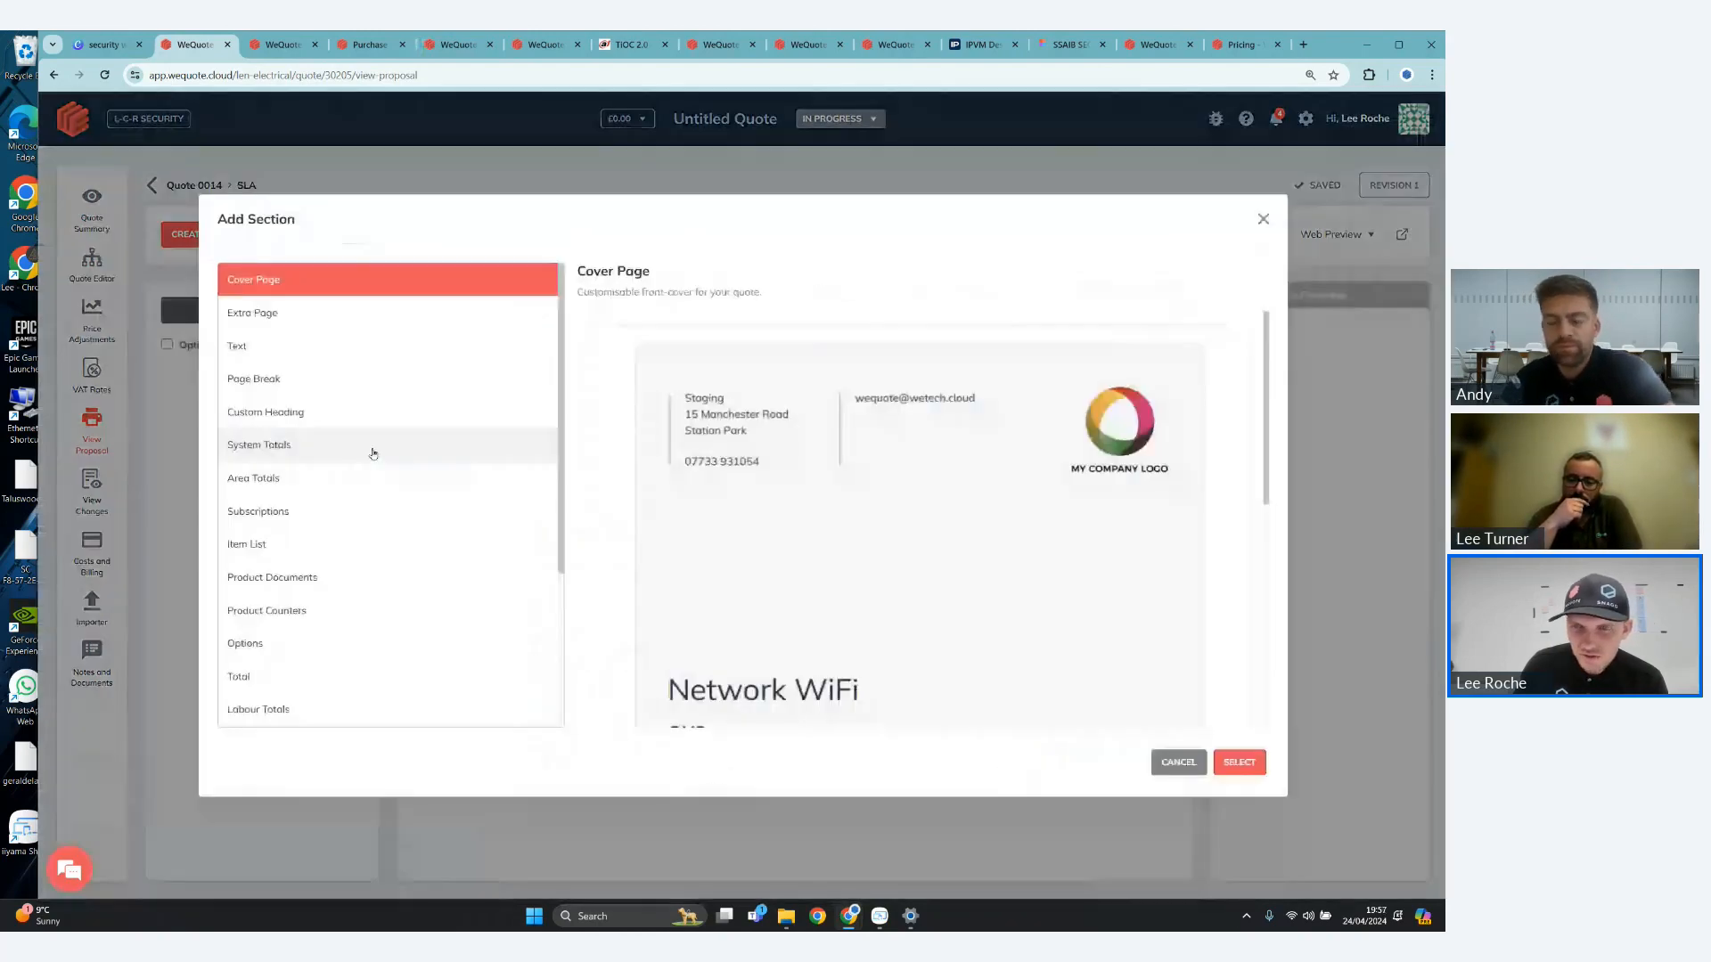
{"action": "left_click", "coordinate": [375, 512]}
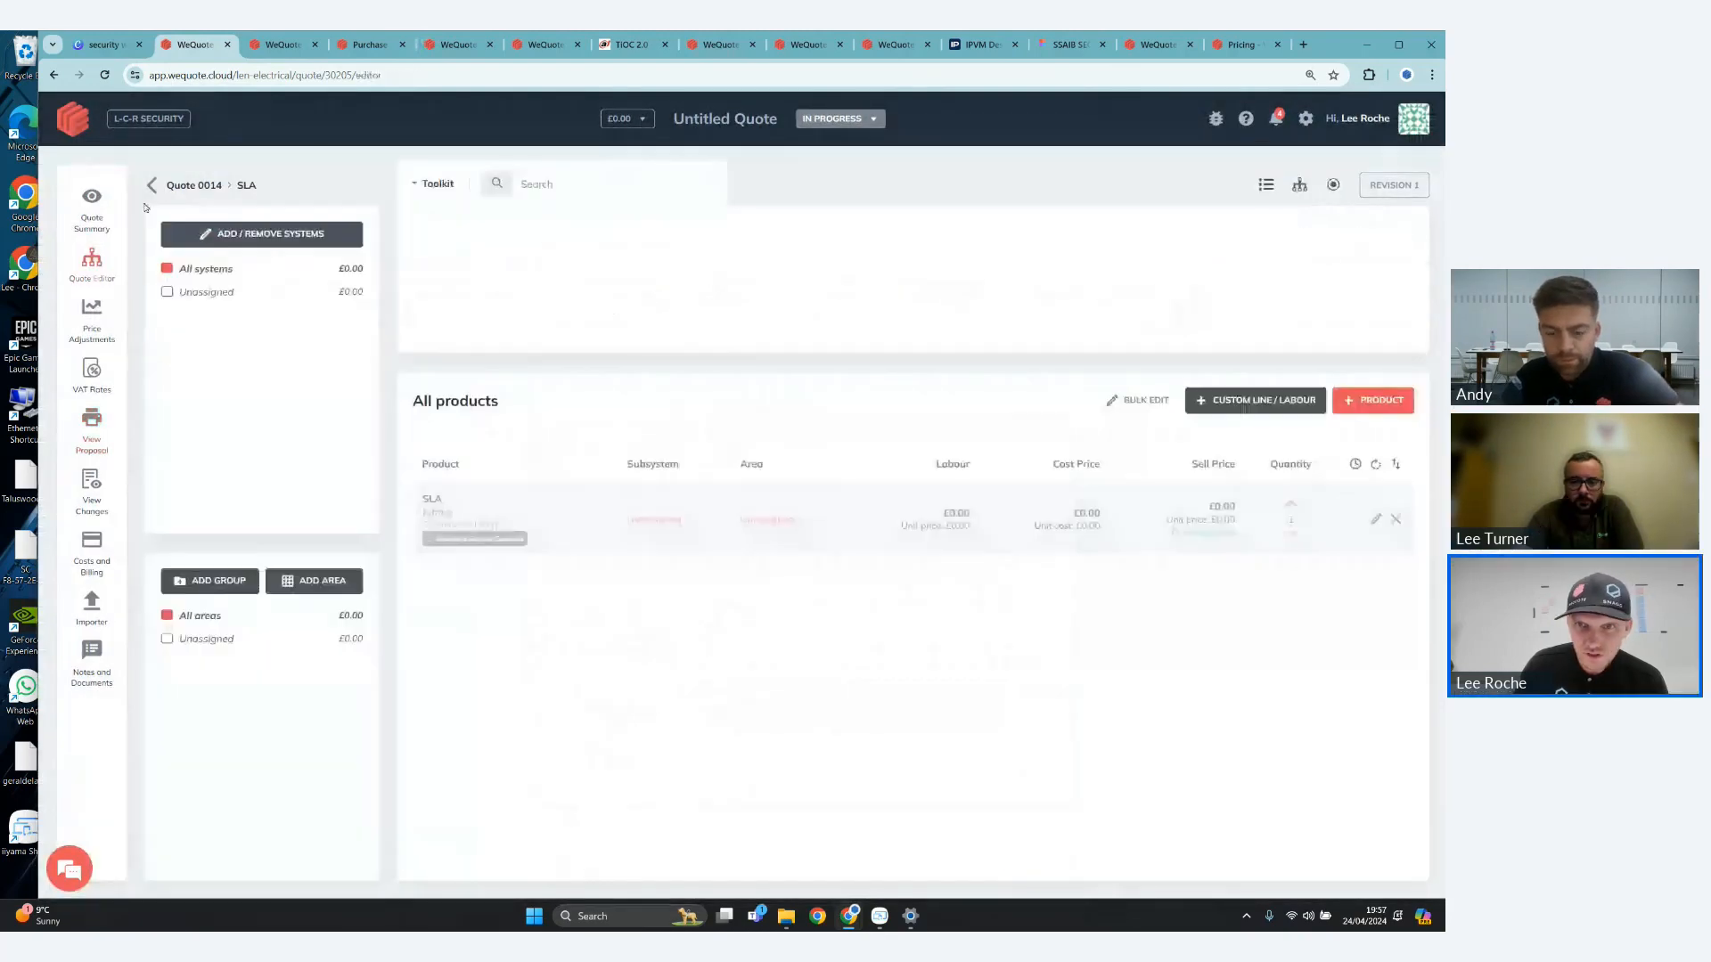
{"action": "left_click", "coordinate": [96, 430]}
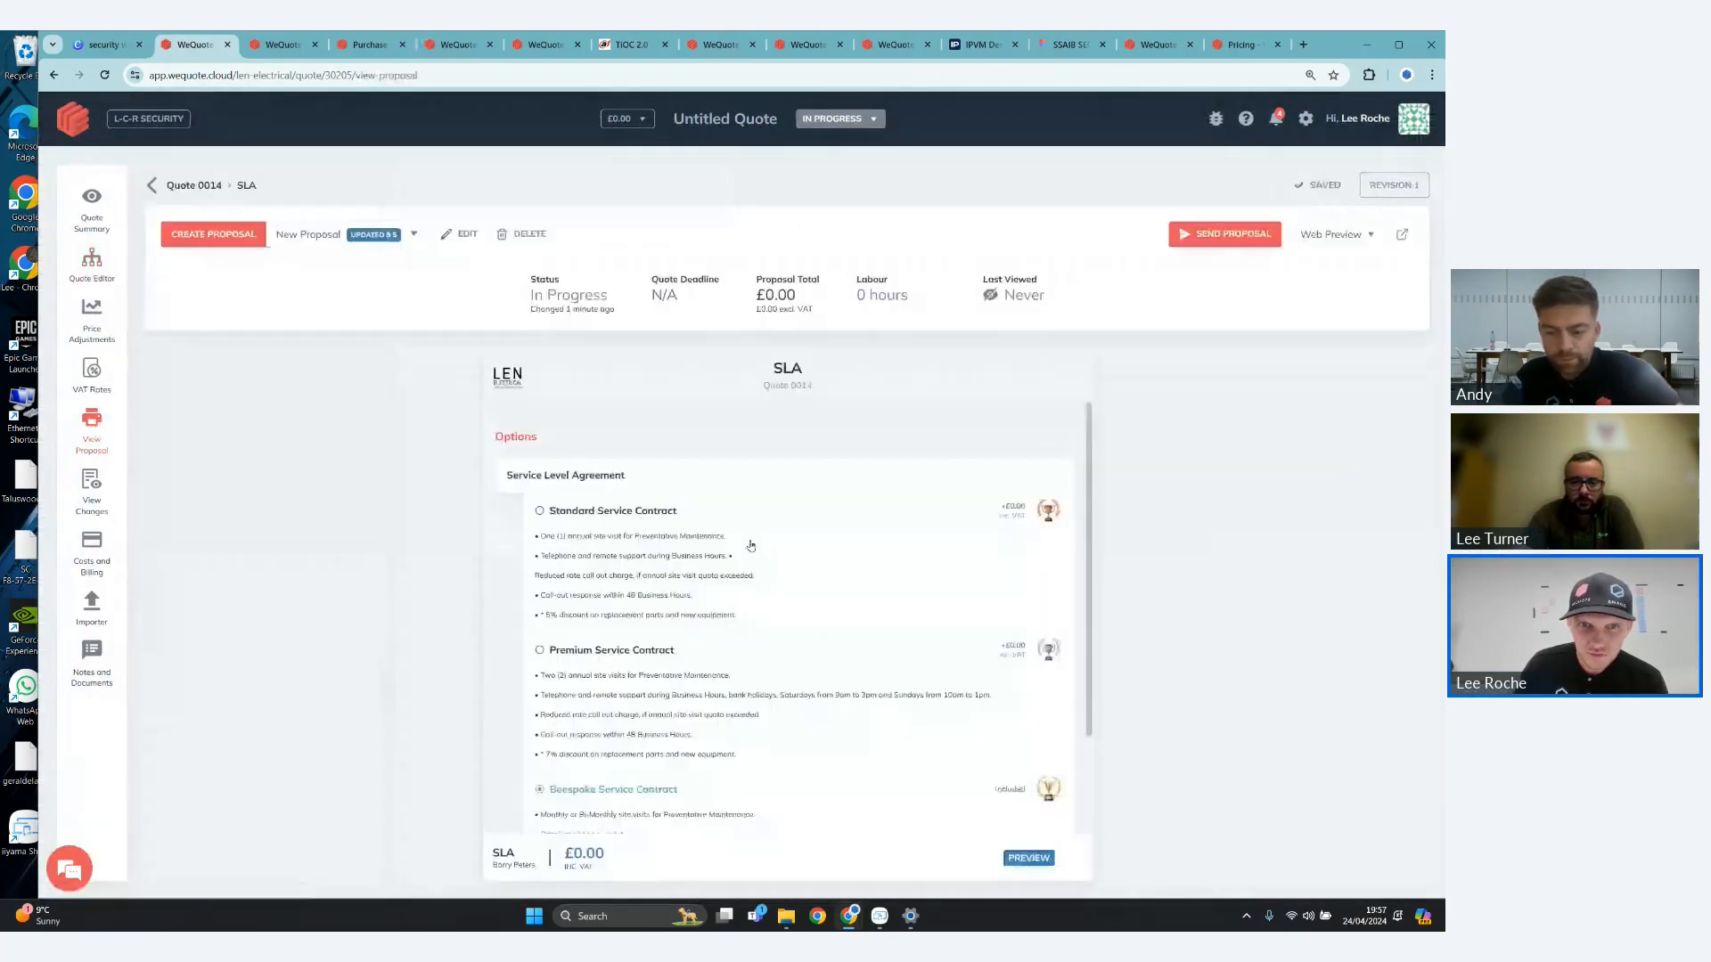
- Review the service contract options and the monthly subscription breakdown in the proposal preview
{"action": "scroll", "coordinate": [750, 545], "scroll_direction": "down", "scroll_amount": 3}
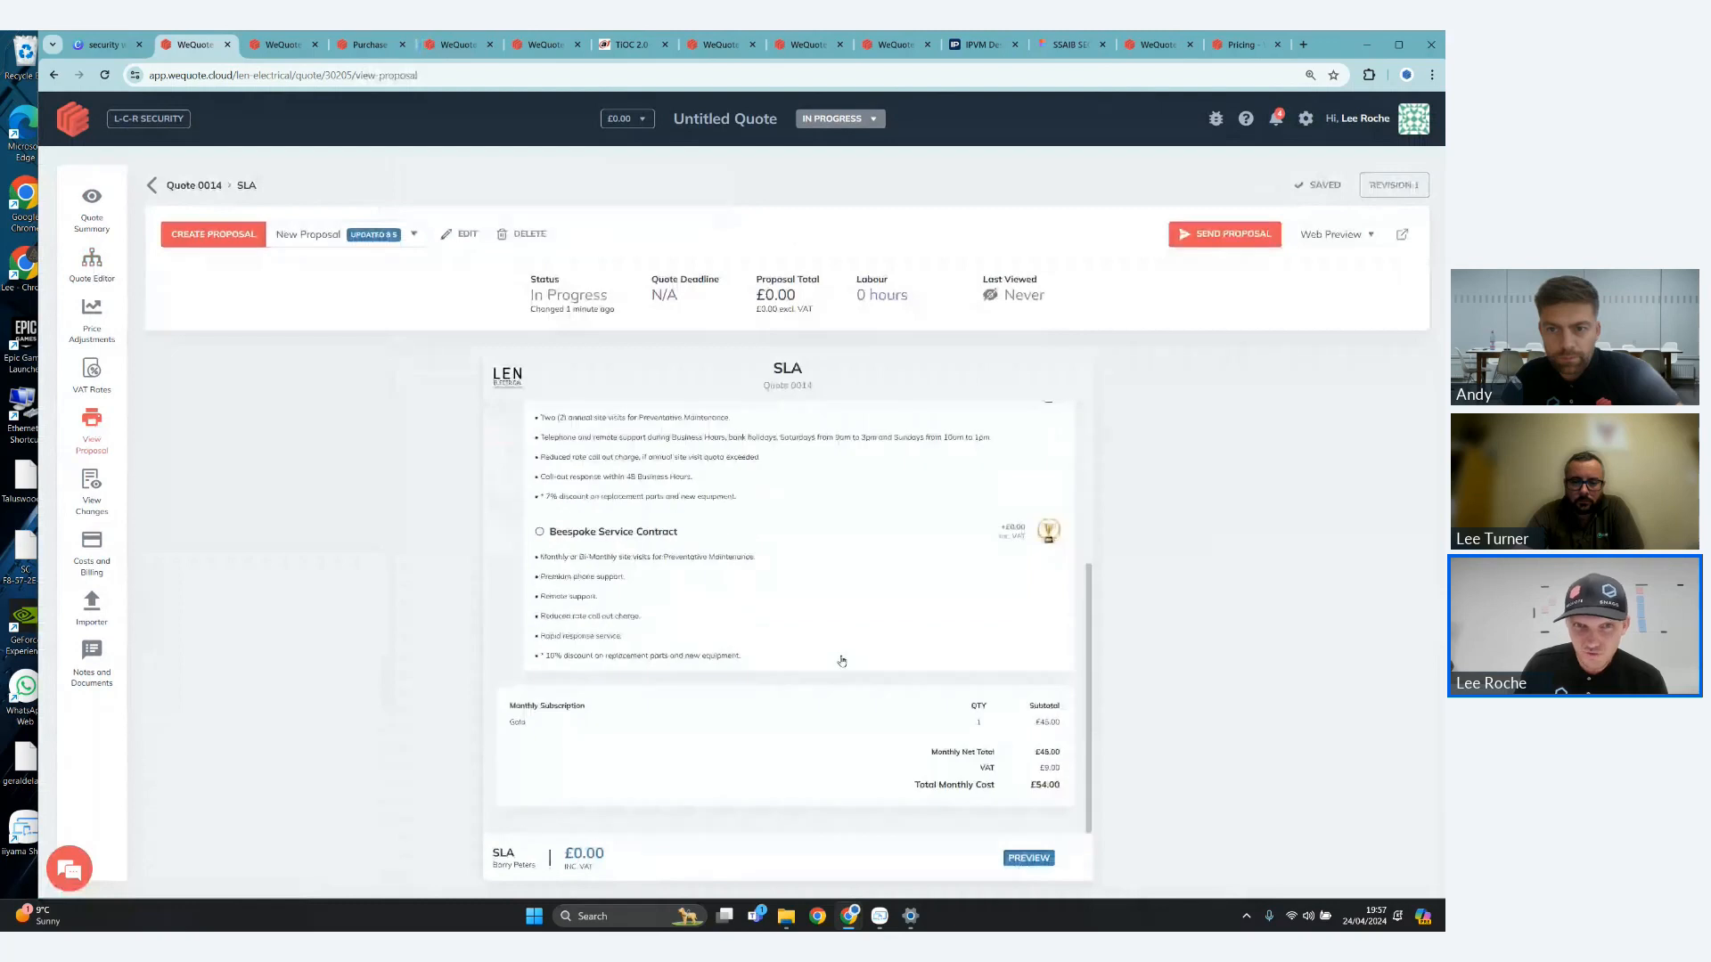
{"action": "scroll", "coordinate": [638, 472], "scroll_direction": "up", "scroll_amount": 1}
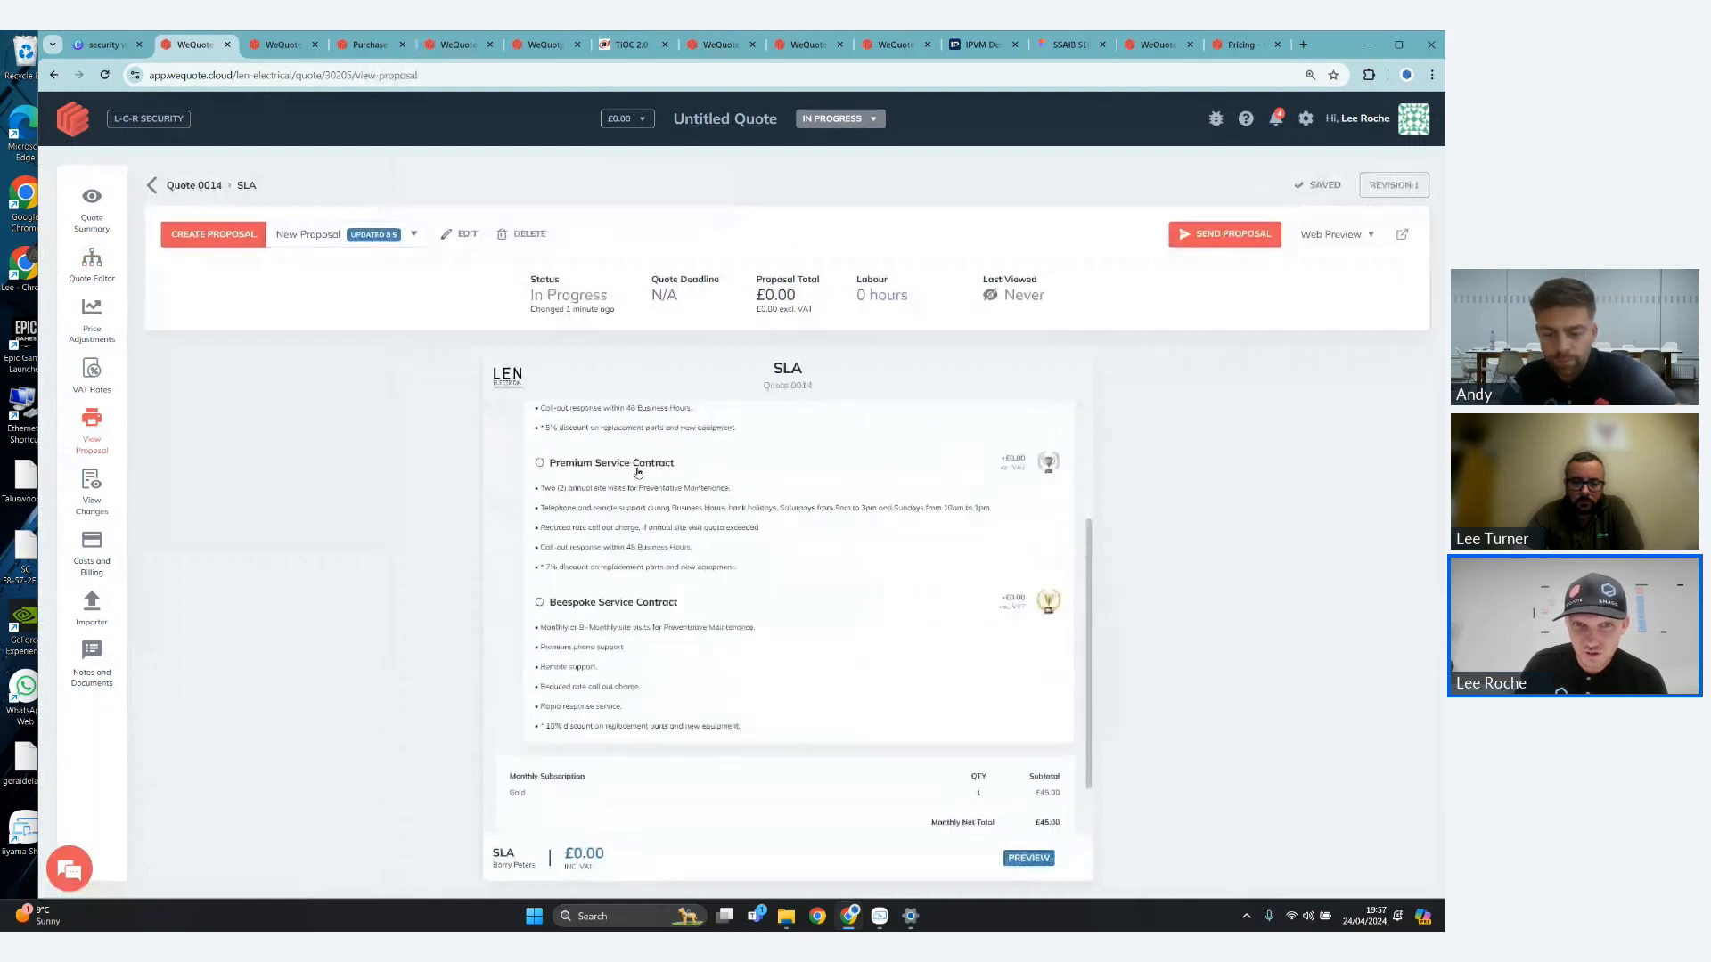
{"action": "scroll", "coordinate": [638, 473], "scroll_direction": "up", "scroll_amount": 3}
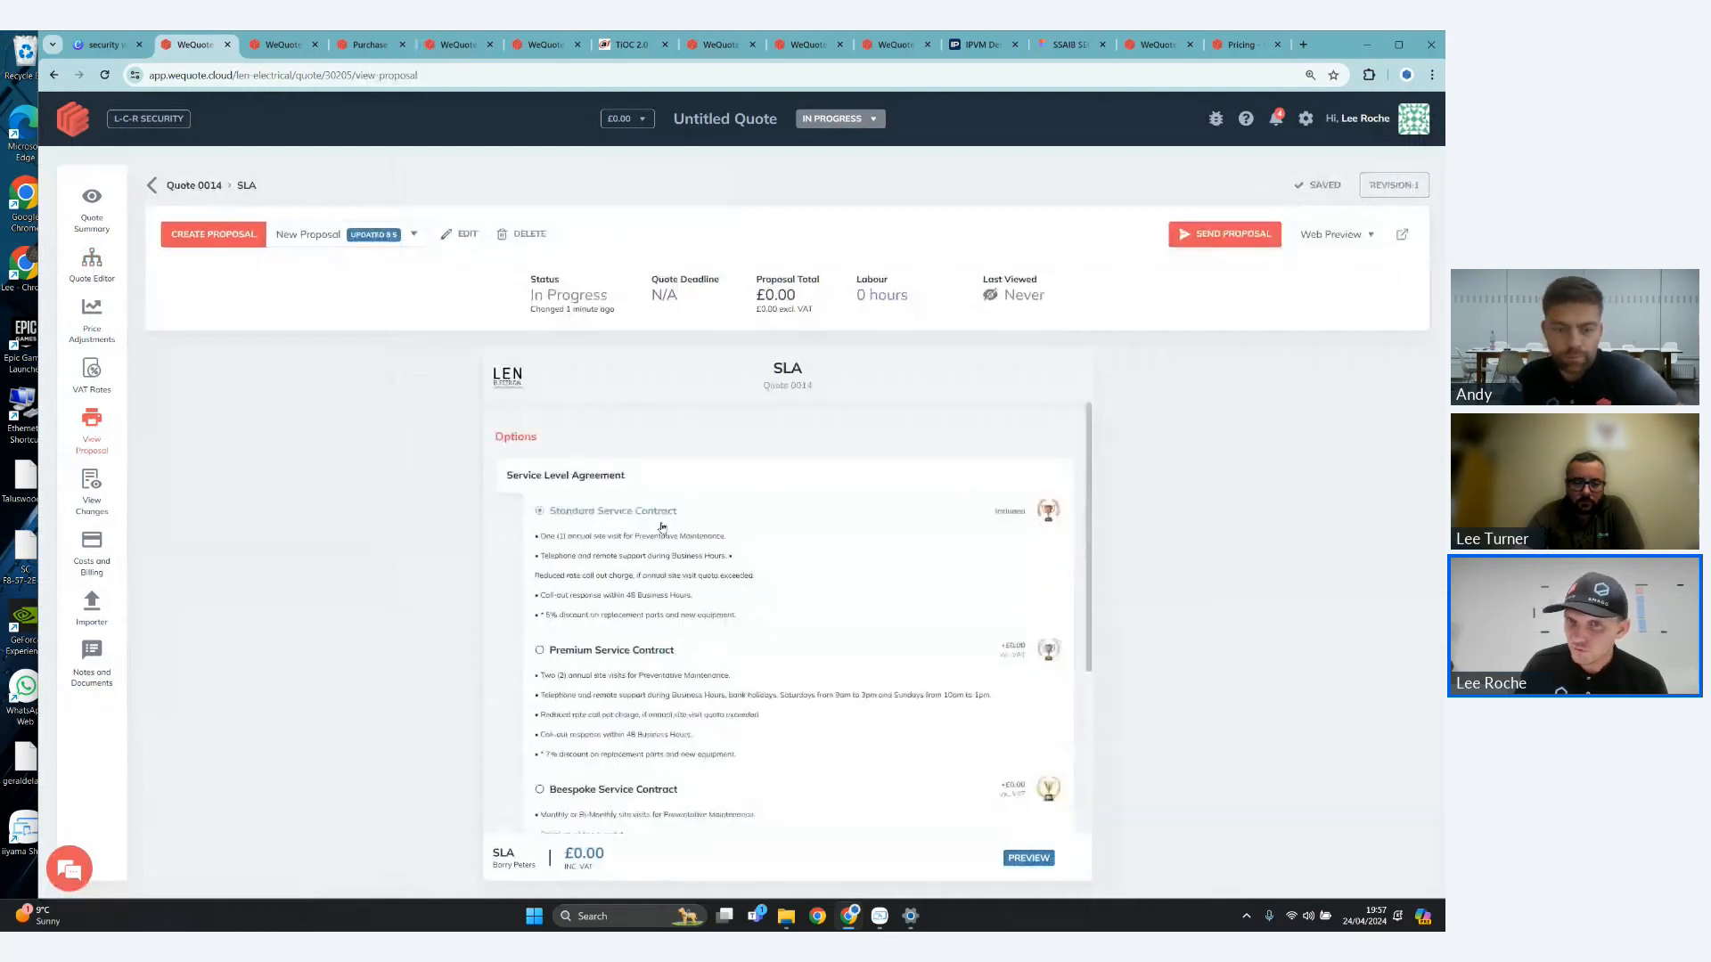
{"action": "scroll", "coordinate": [662, 535], "scroll_direction": "down", "scroll_amount": 3}
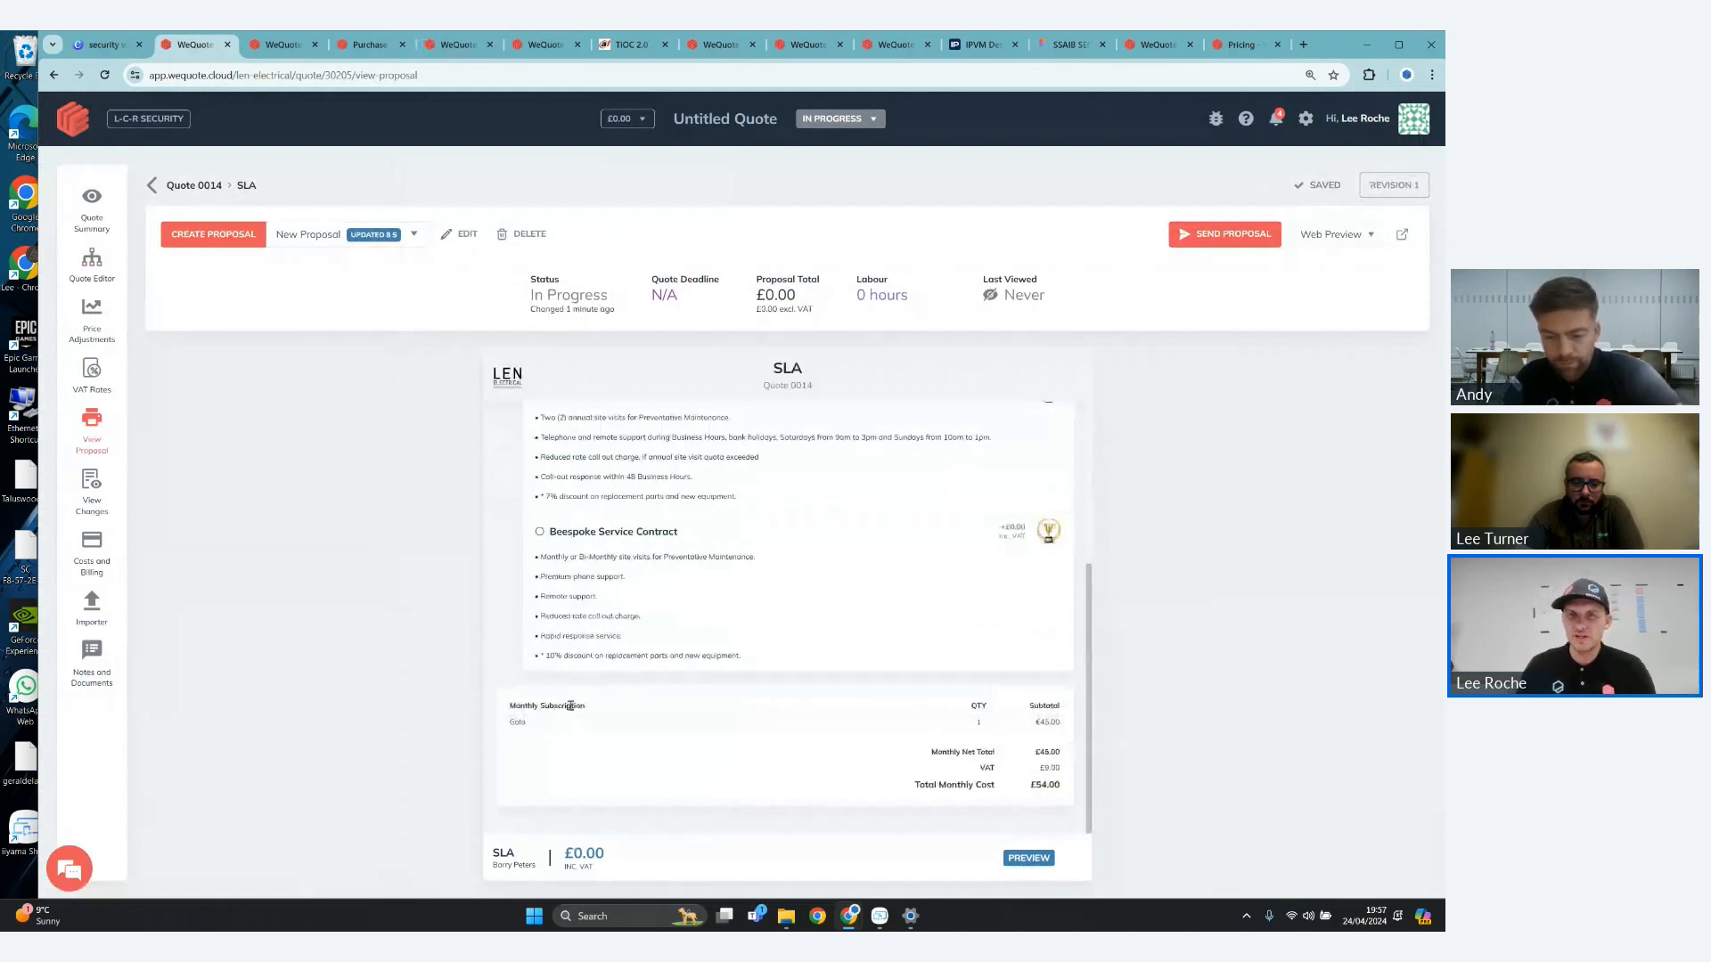
{"action": "left_click_drag", "start_coordinate": [570, 705], "coordinate": [1062, 788]}
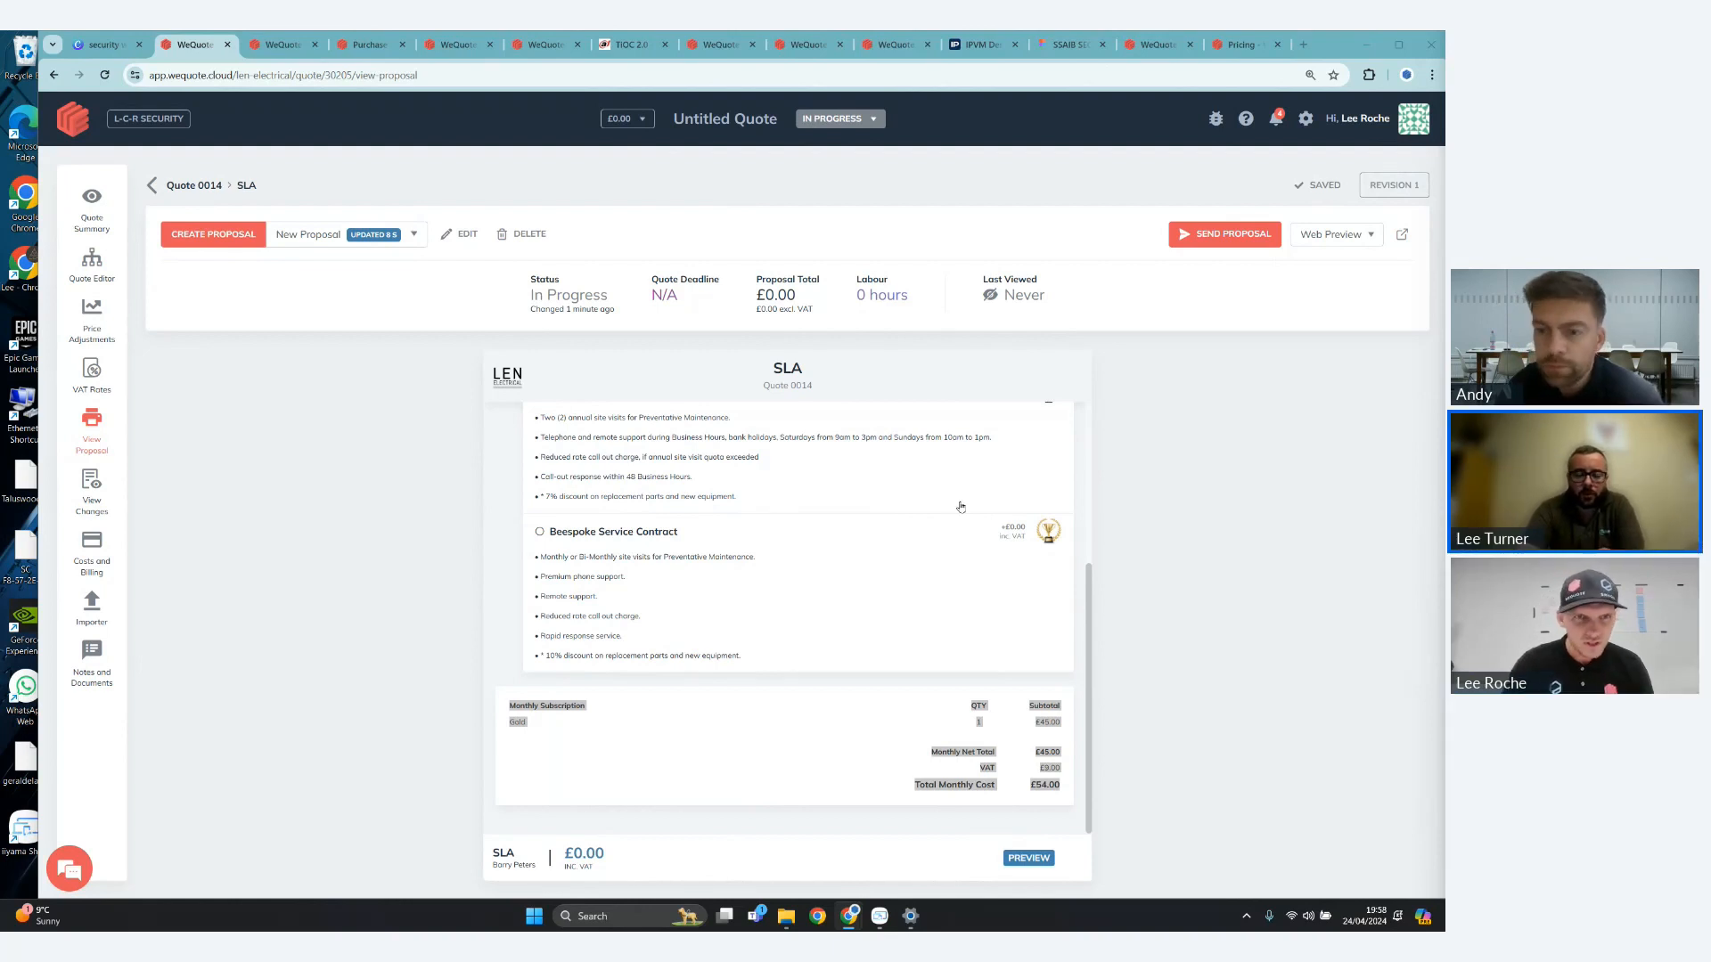
{"action": "scroll", "coordinate": [868, 651], "scroll_direction": "up", "scroll_amount": 3}
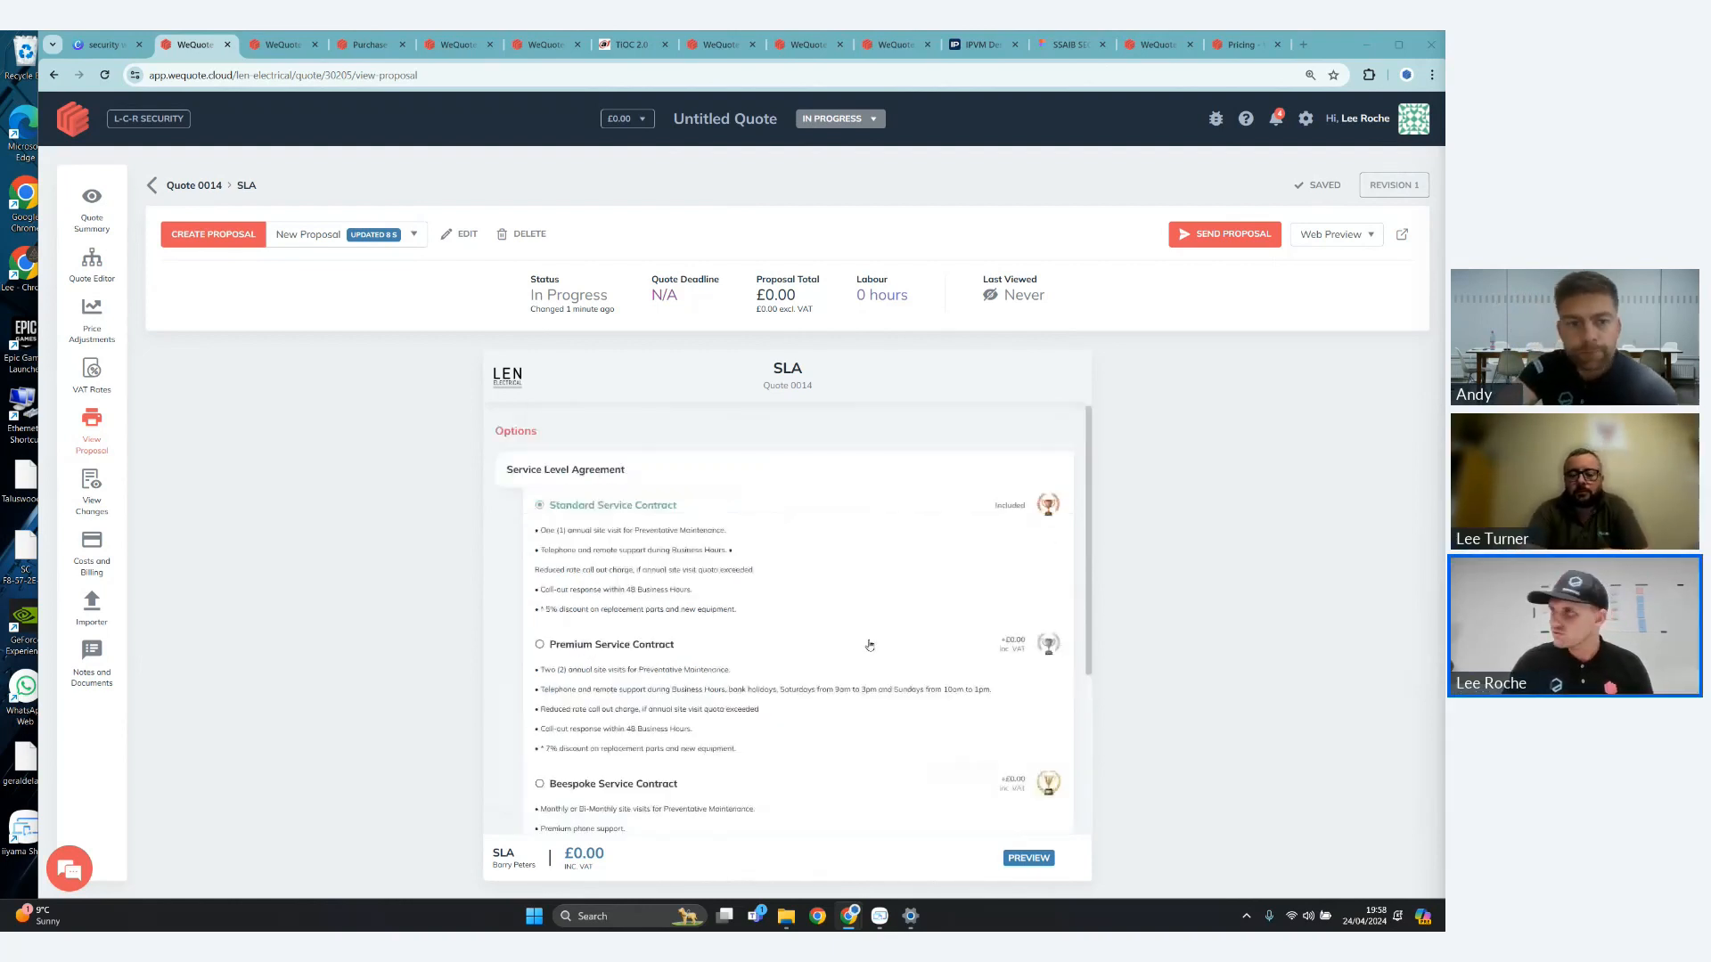
{"action": "scroll", "coordinate": [872, 649], "scroll_direction": "down", "scroll_amount": 3}
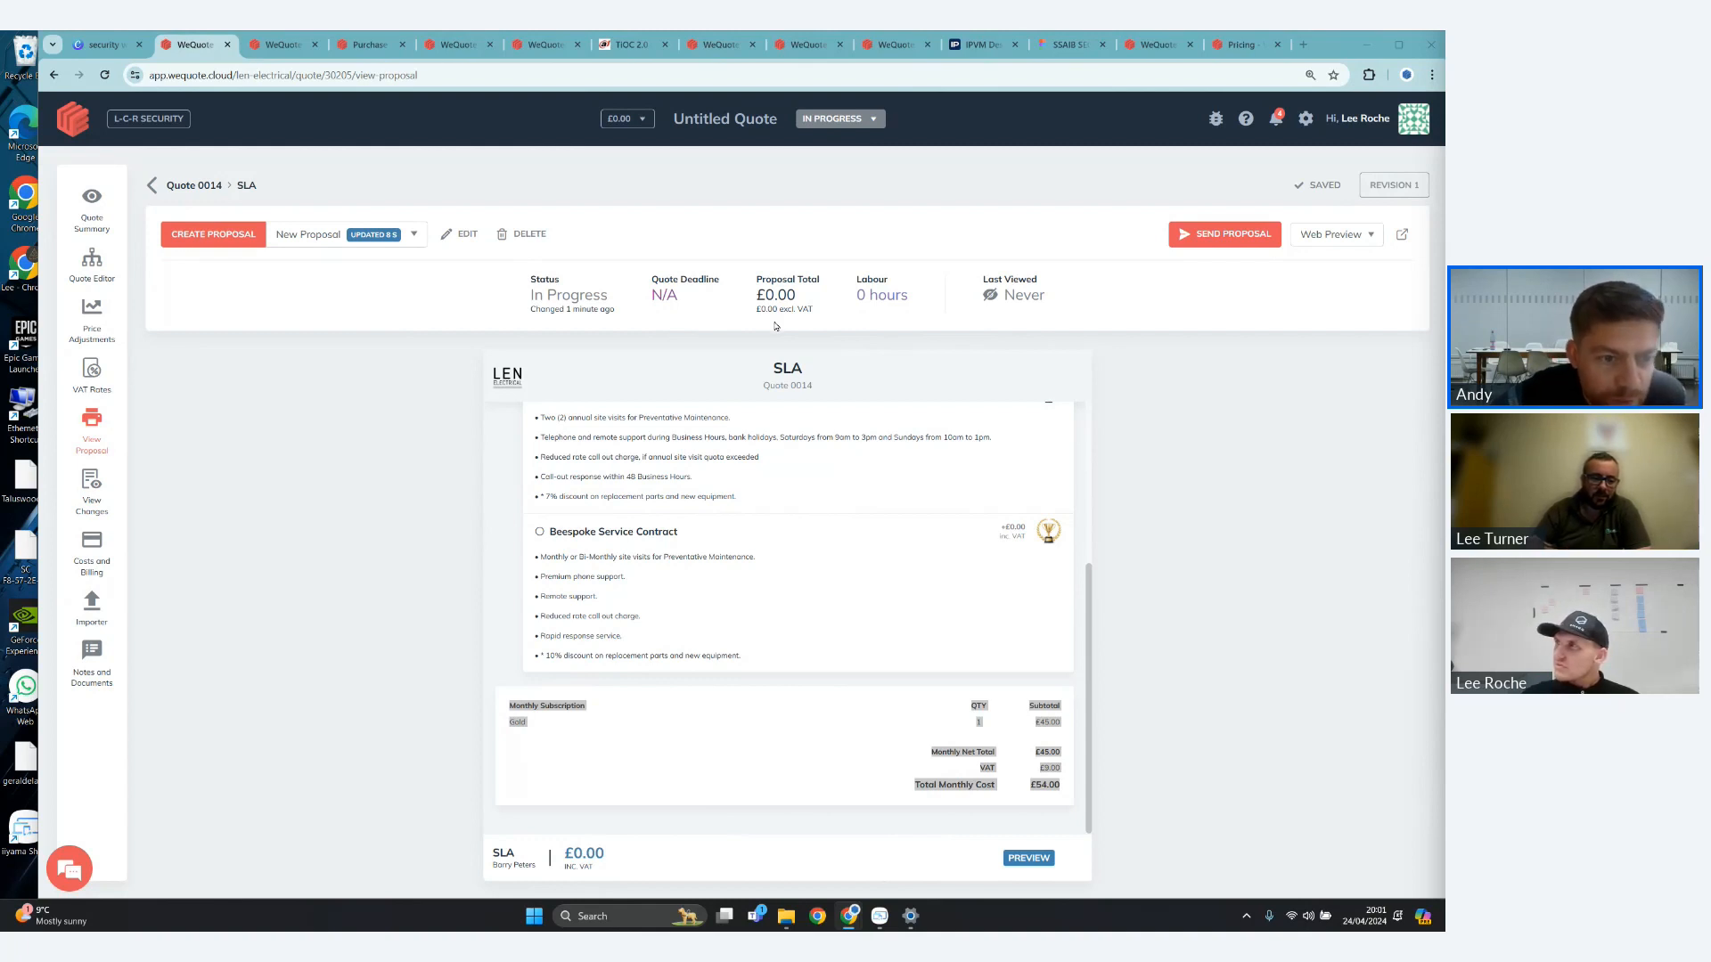
- Return to the quotes list and open the proposal of the Home CCTV quote for editing
{"action": "left_click", "coordinate": [154, 184]}
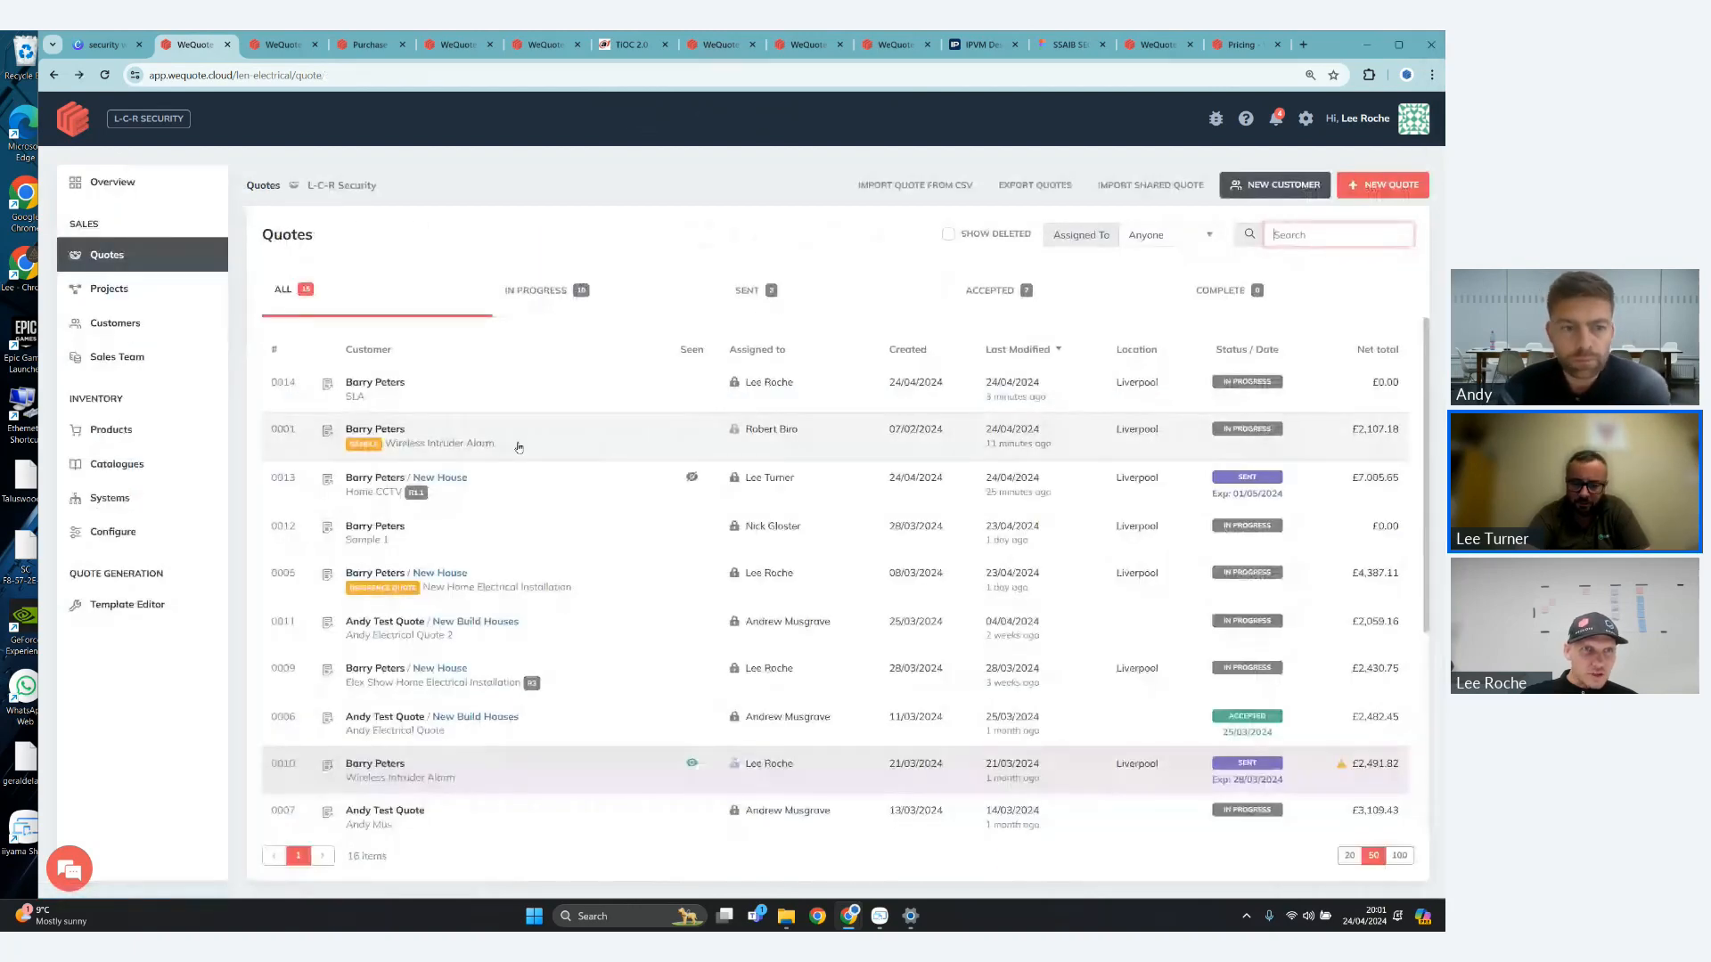
{"action": "left_click", "coordinate": [461, 489]}
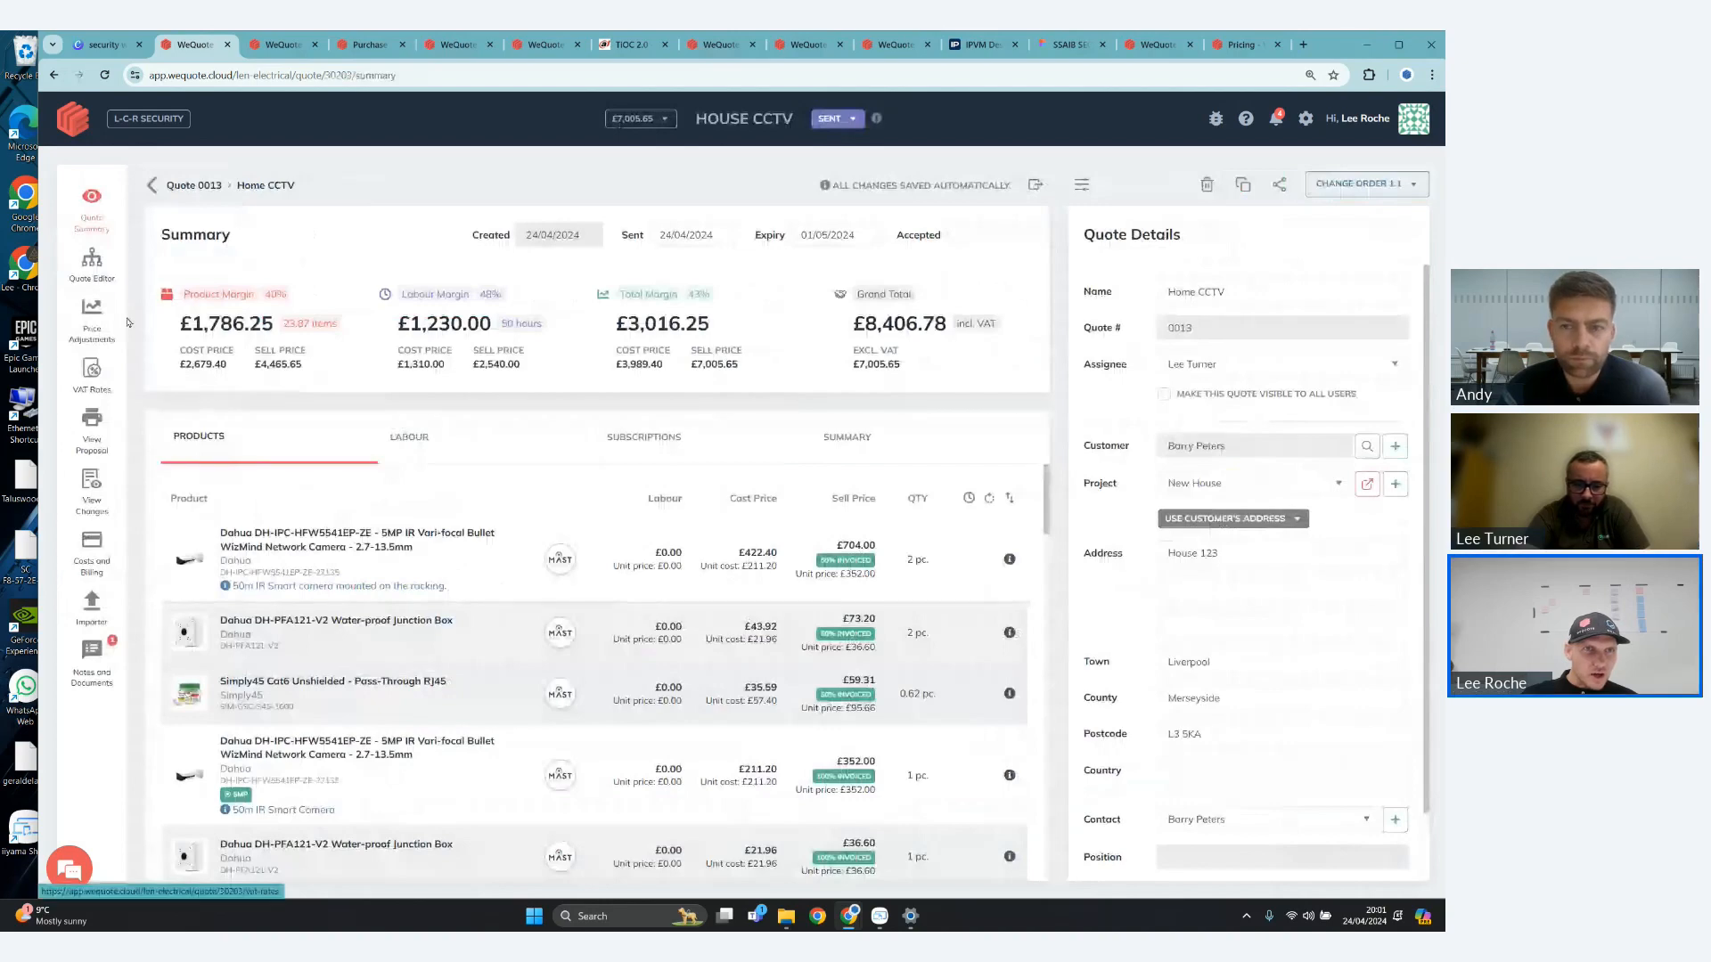
{"action": "left_click", "coordinate": [92, 412]}
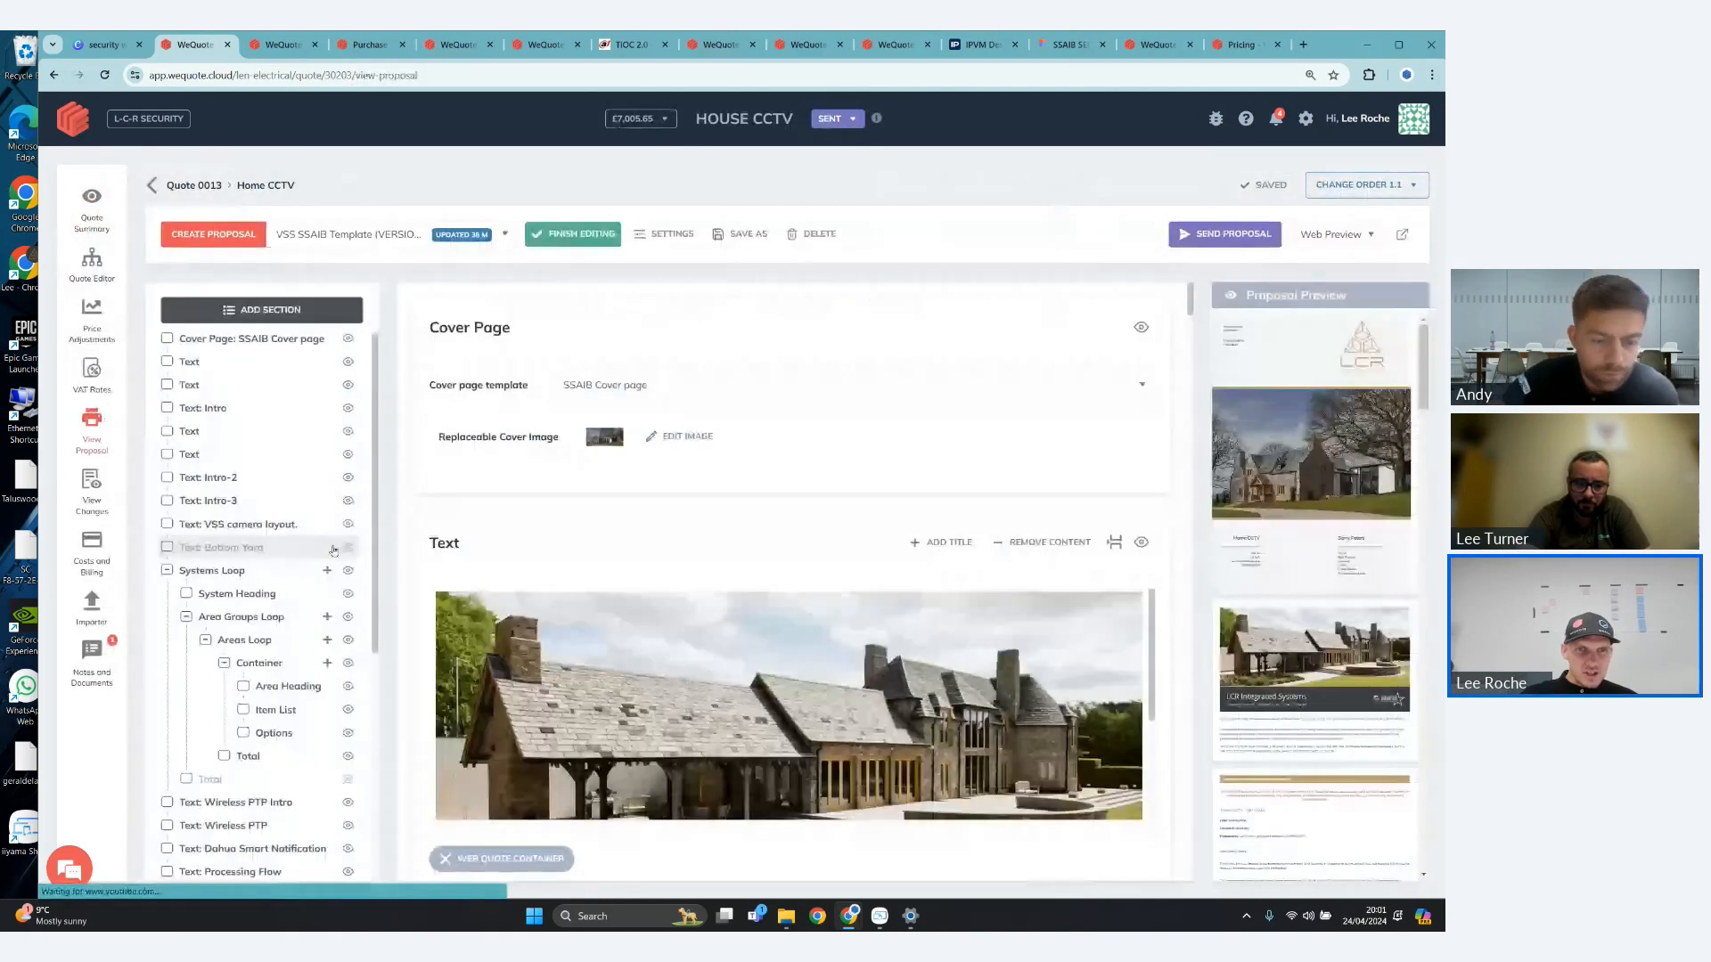
- Make both hidden Terms & Conditions text sections visible in the Home CCTV proposal
{"action": "scroll", "coordinate": [277, 821], "scroll_direction": "down", "scroll_amount": 5}
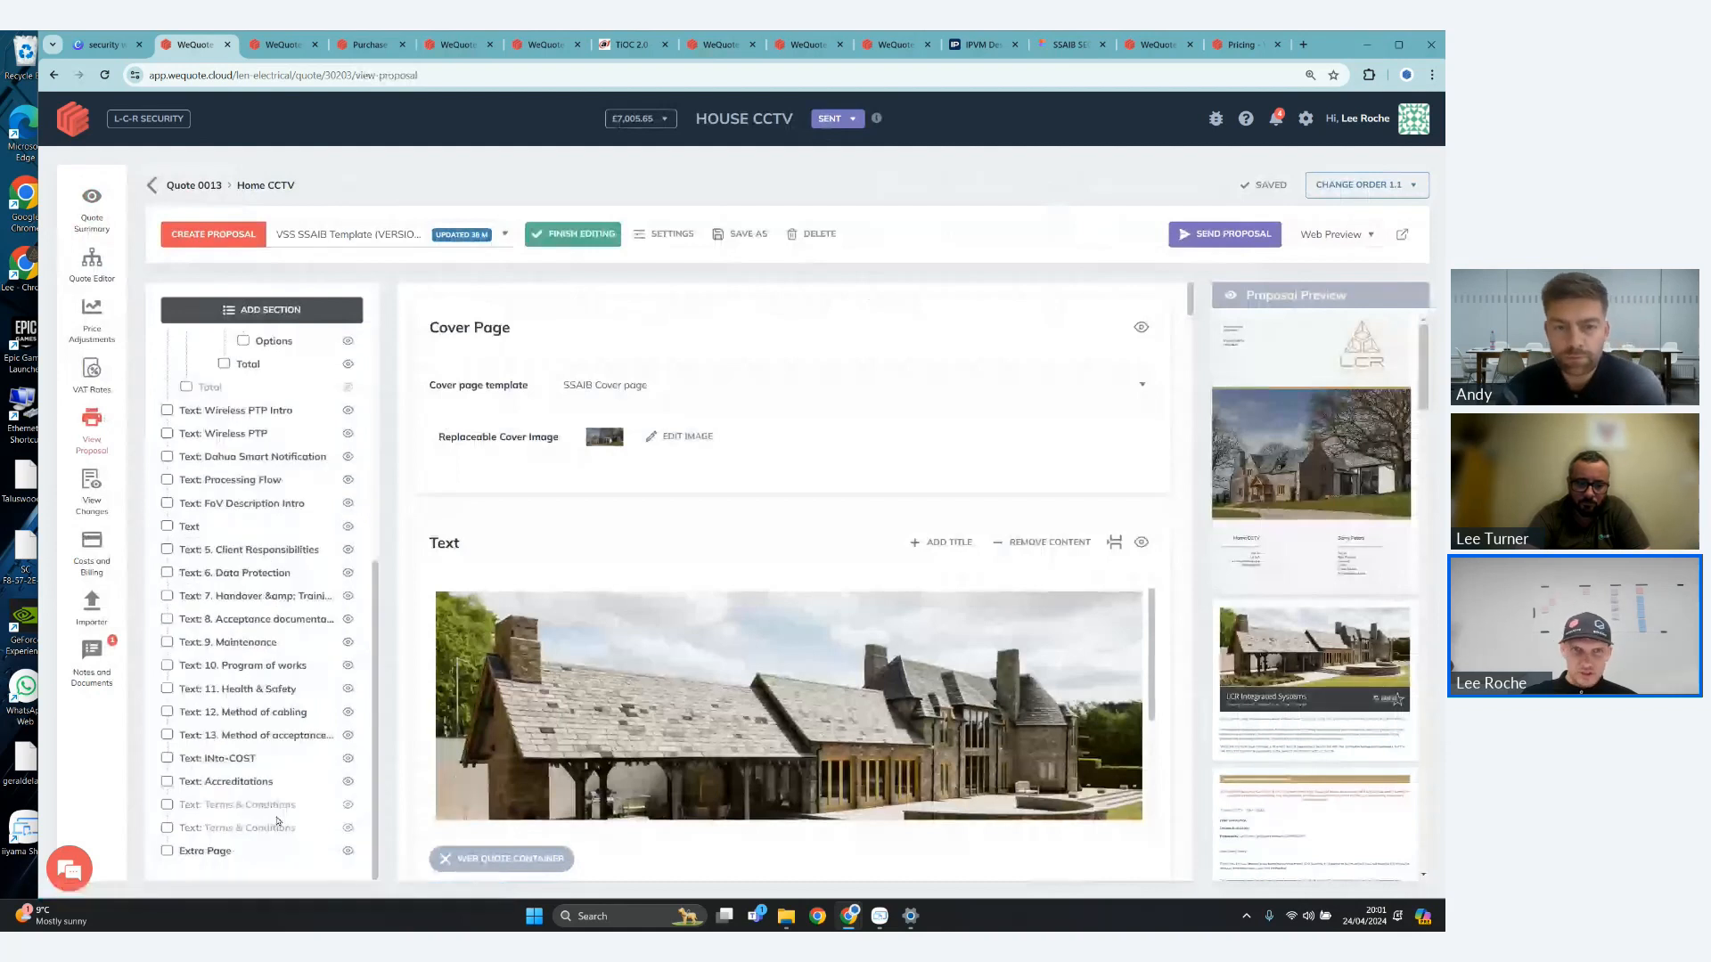
{"action": "left_click", "coordinate": [277, 812]}
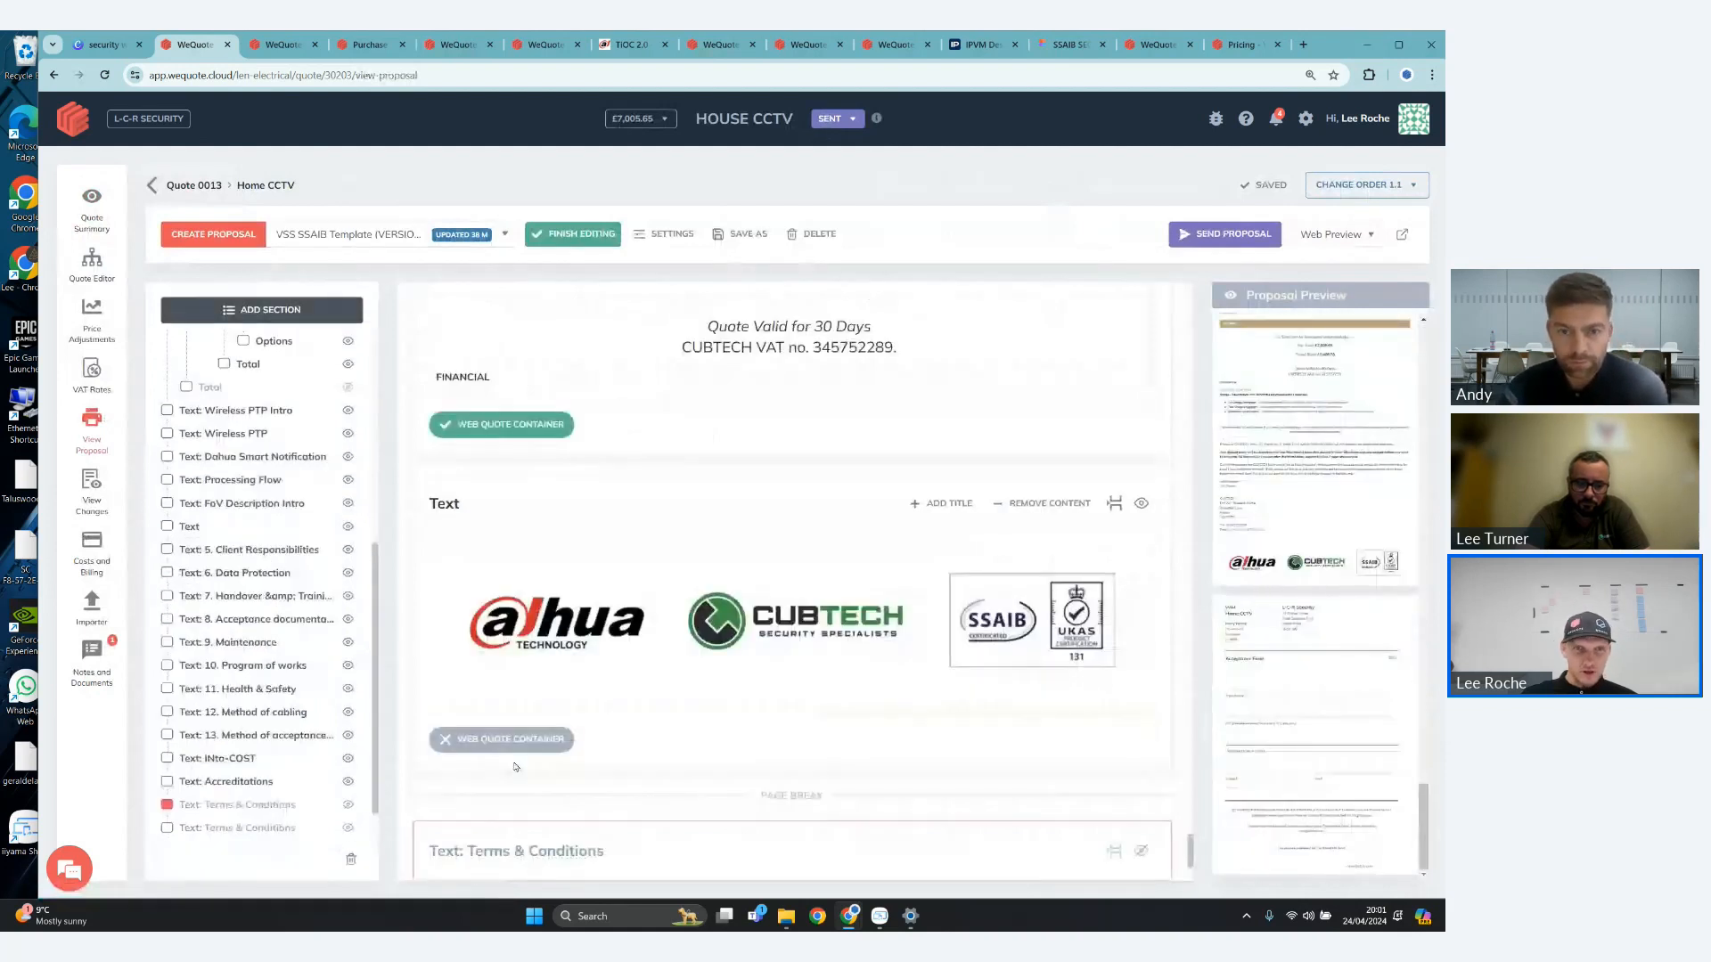
{"action": "left_click", "coordinate": [349, 807]}
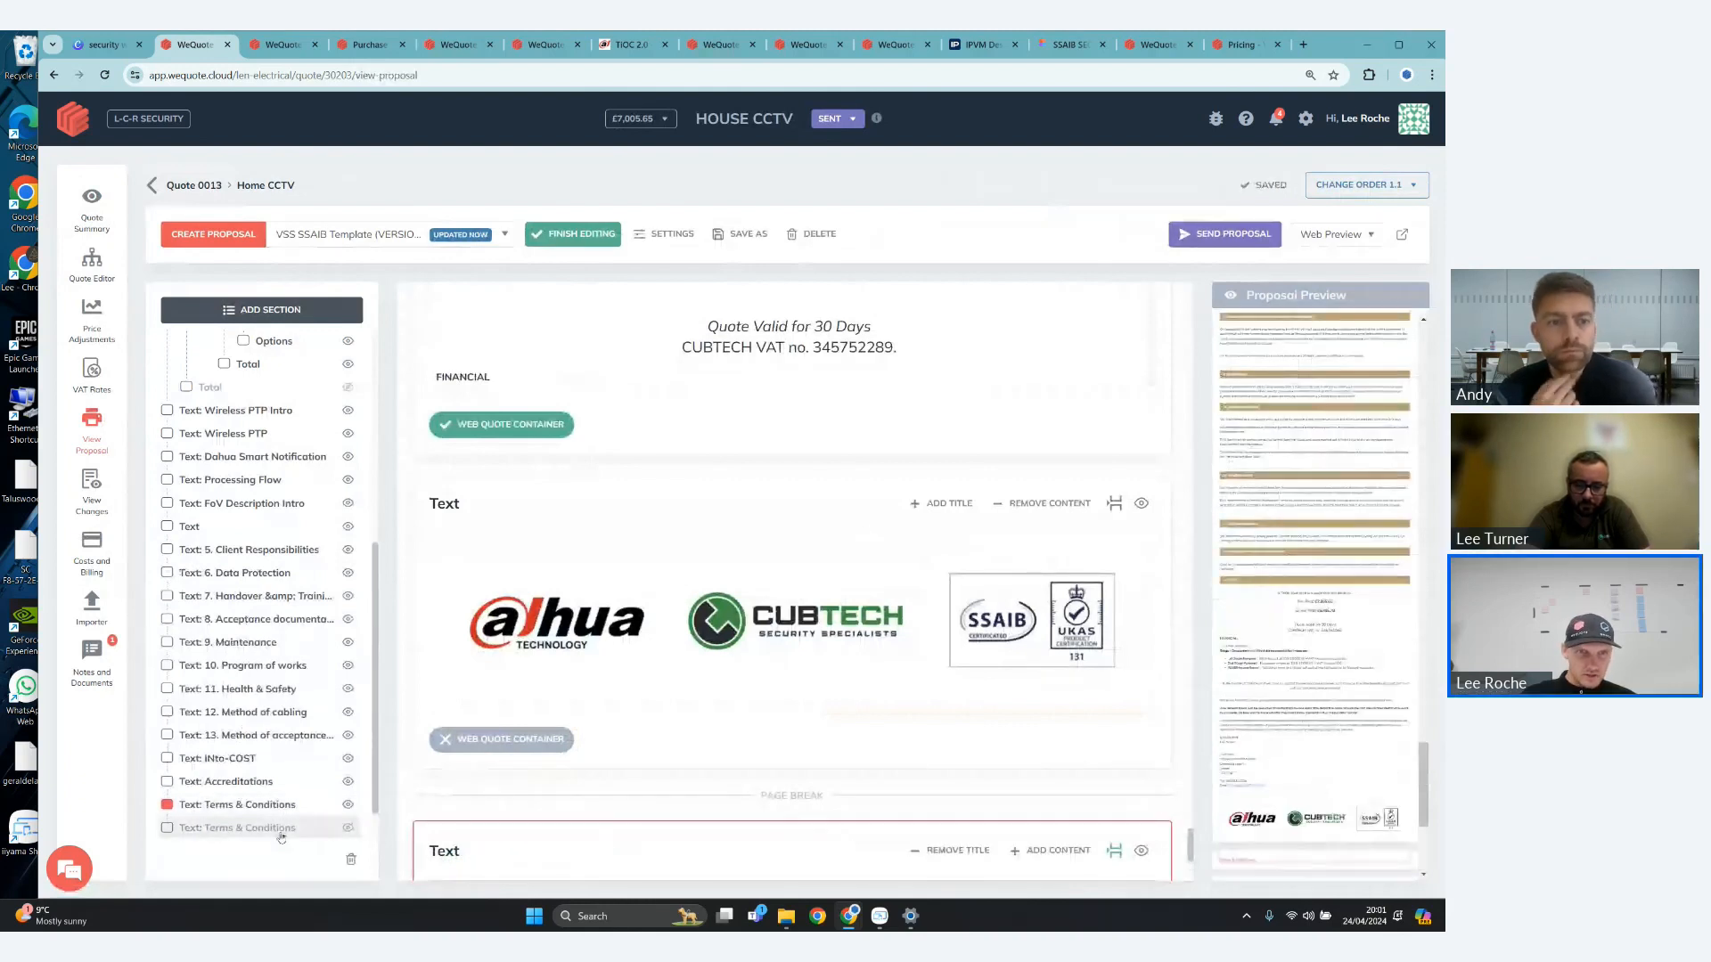
{"action": "left_click", "coordinate": [348, 828]}
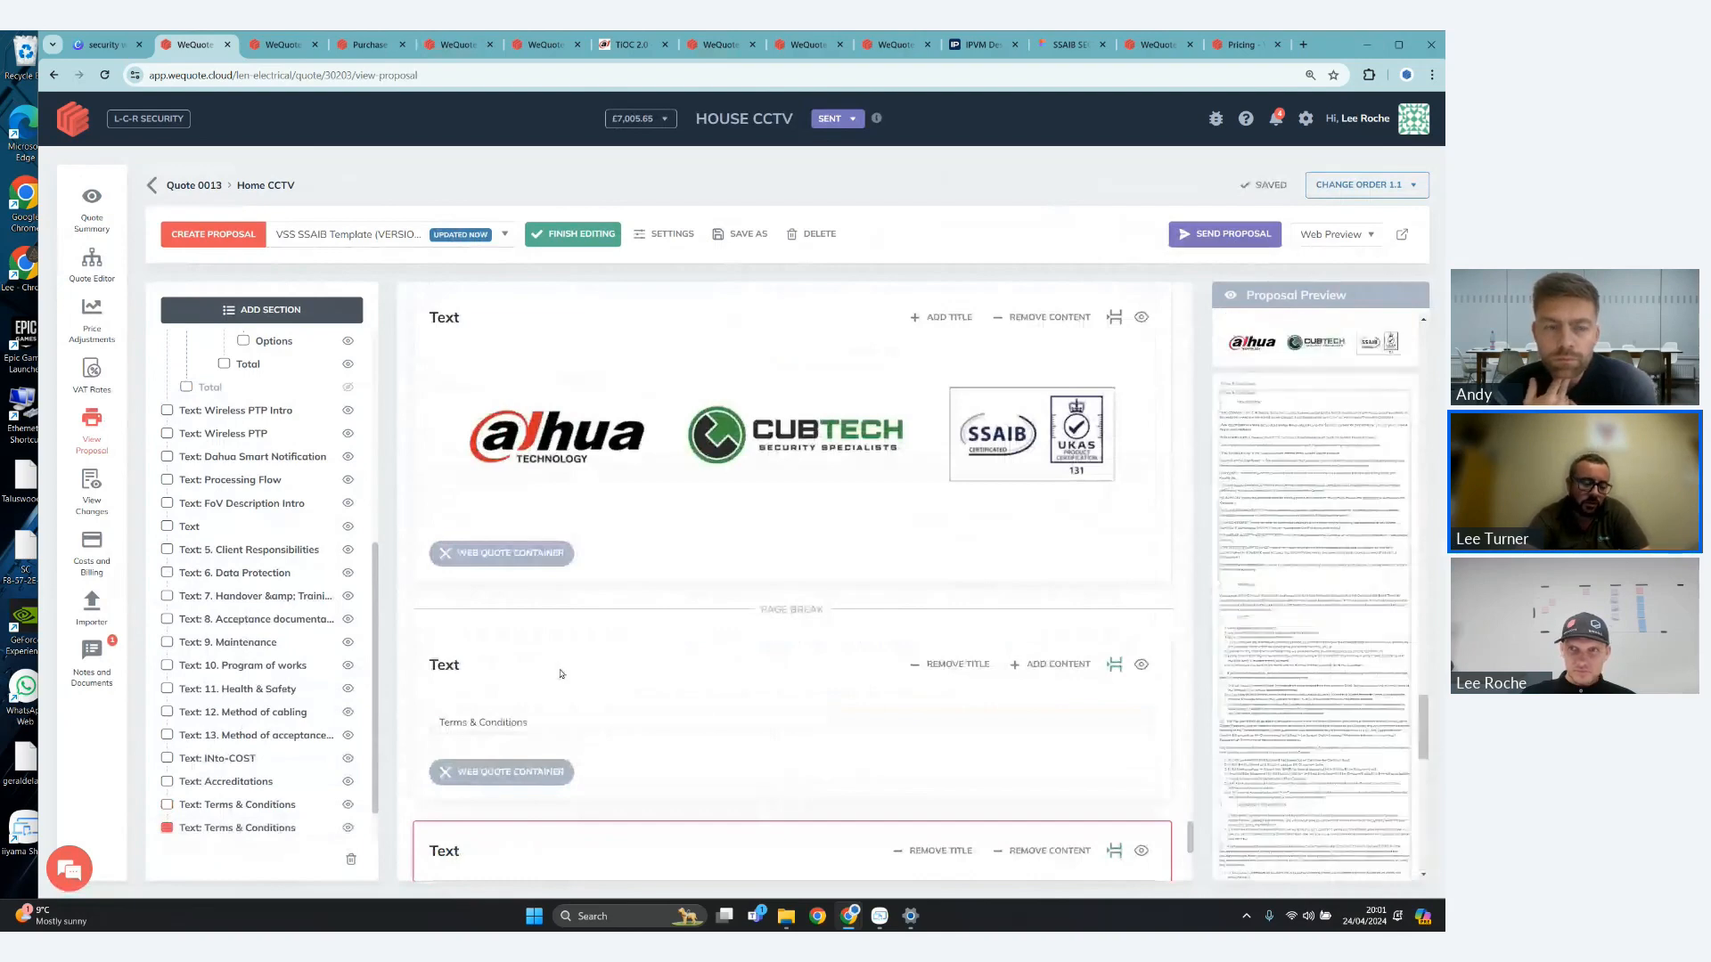
- Hide the title-only Terms & Conditions section and check the full terms text in the proposal preview
{"action": "left_click", "coordinate": [1101, 672]}
{"action": "left_click", "coordinate": [1113, 665]}
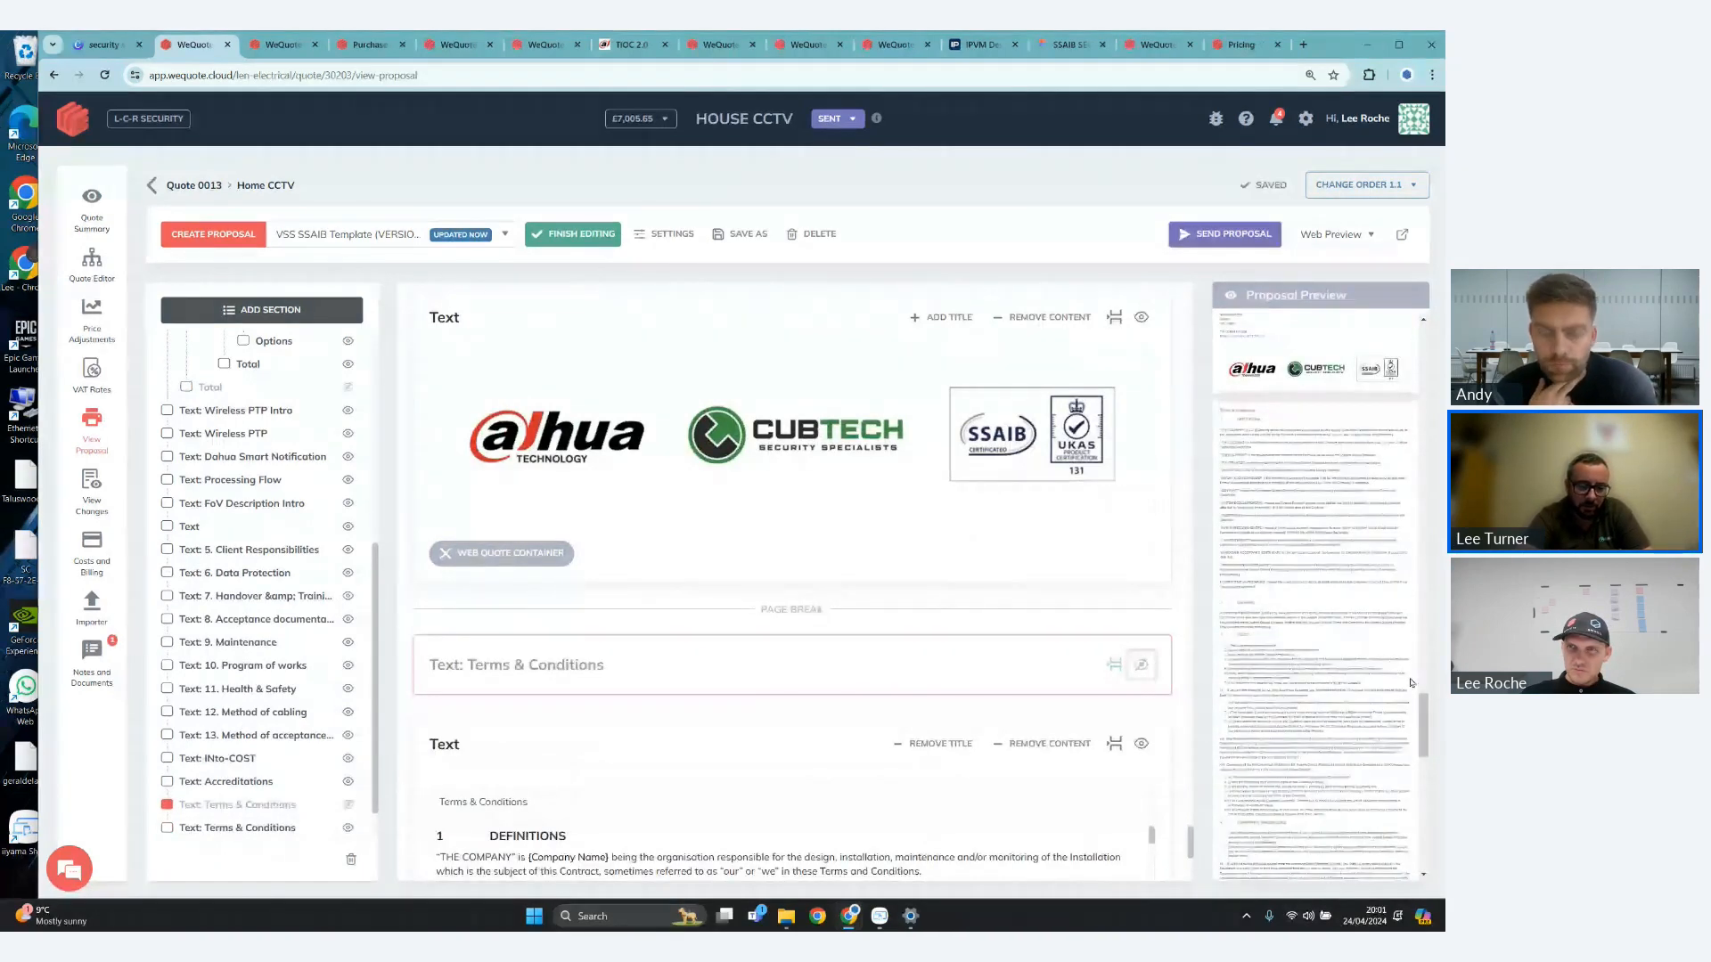
{"action": "scroll", "coordinate": [1411, 682], "scroll_direction": "down", "scroll_amount": 5}
{"action": "left_click_drag", "start_coordinate": [1431, 790], "coordinate": [1425, 731]}
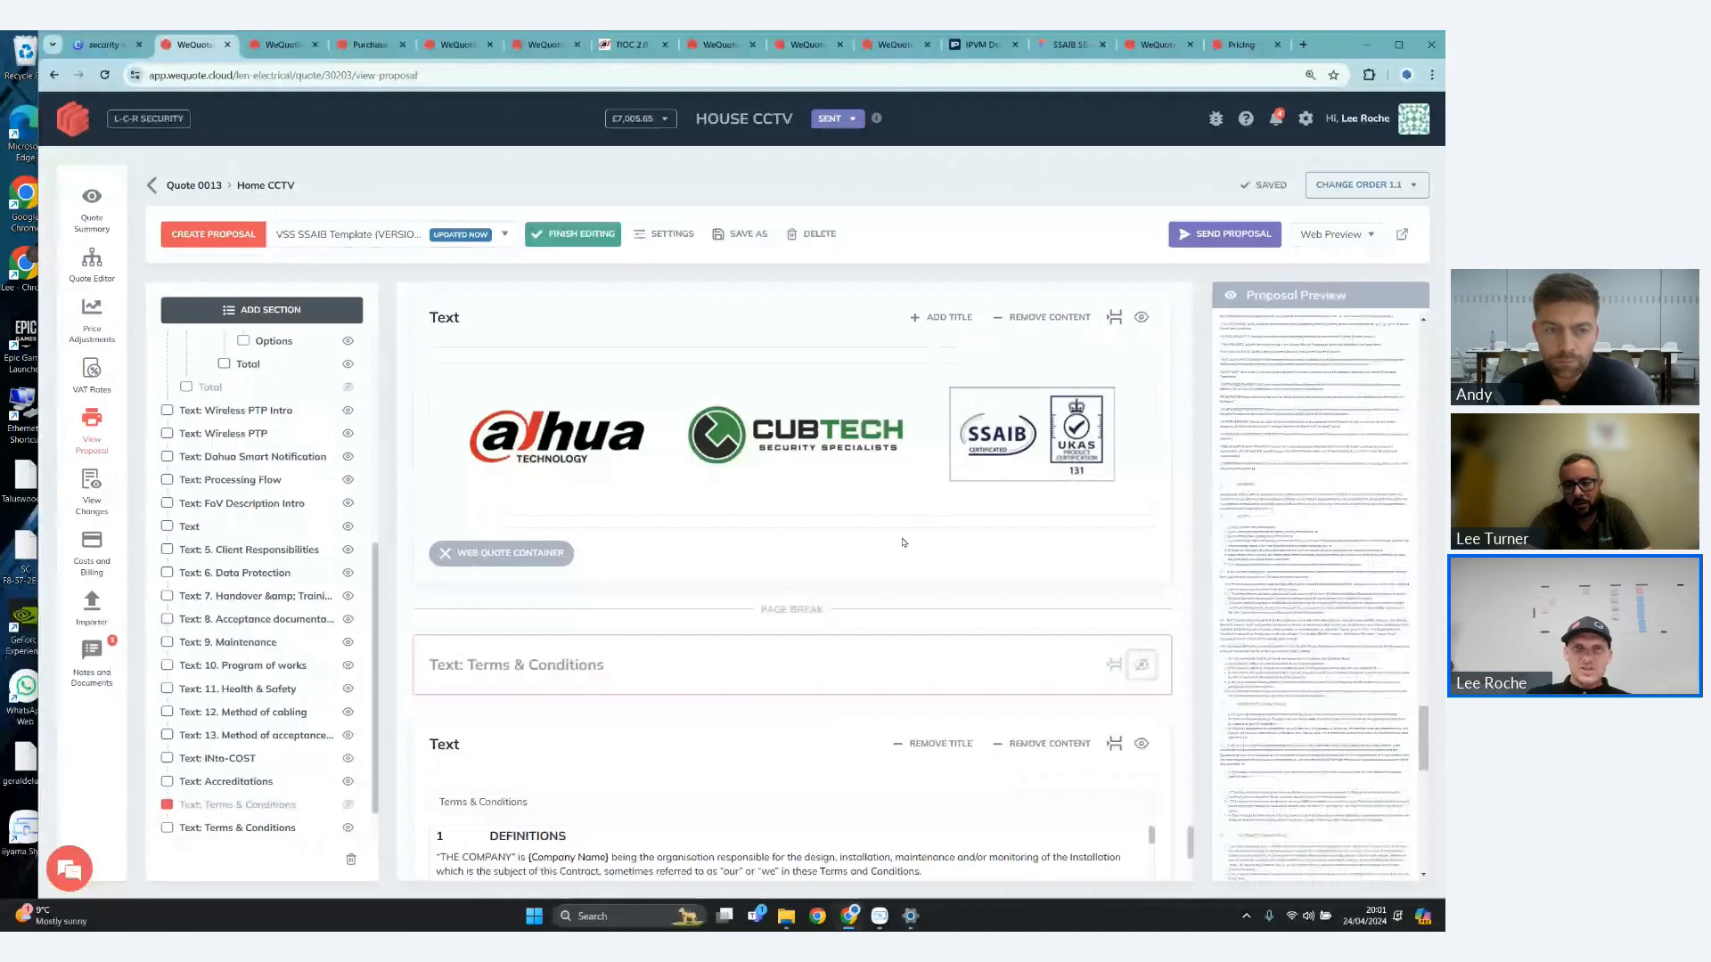
- Finish editing the Home CCTV proposal and review the Terms & Conditions at the end of the finished proposal
{"action": "left_click", "coordinate": [575, 238]}
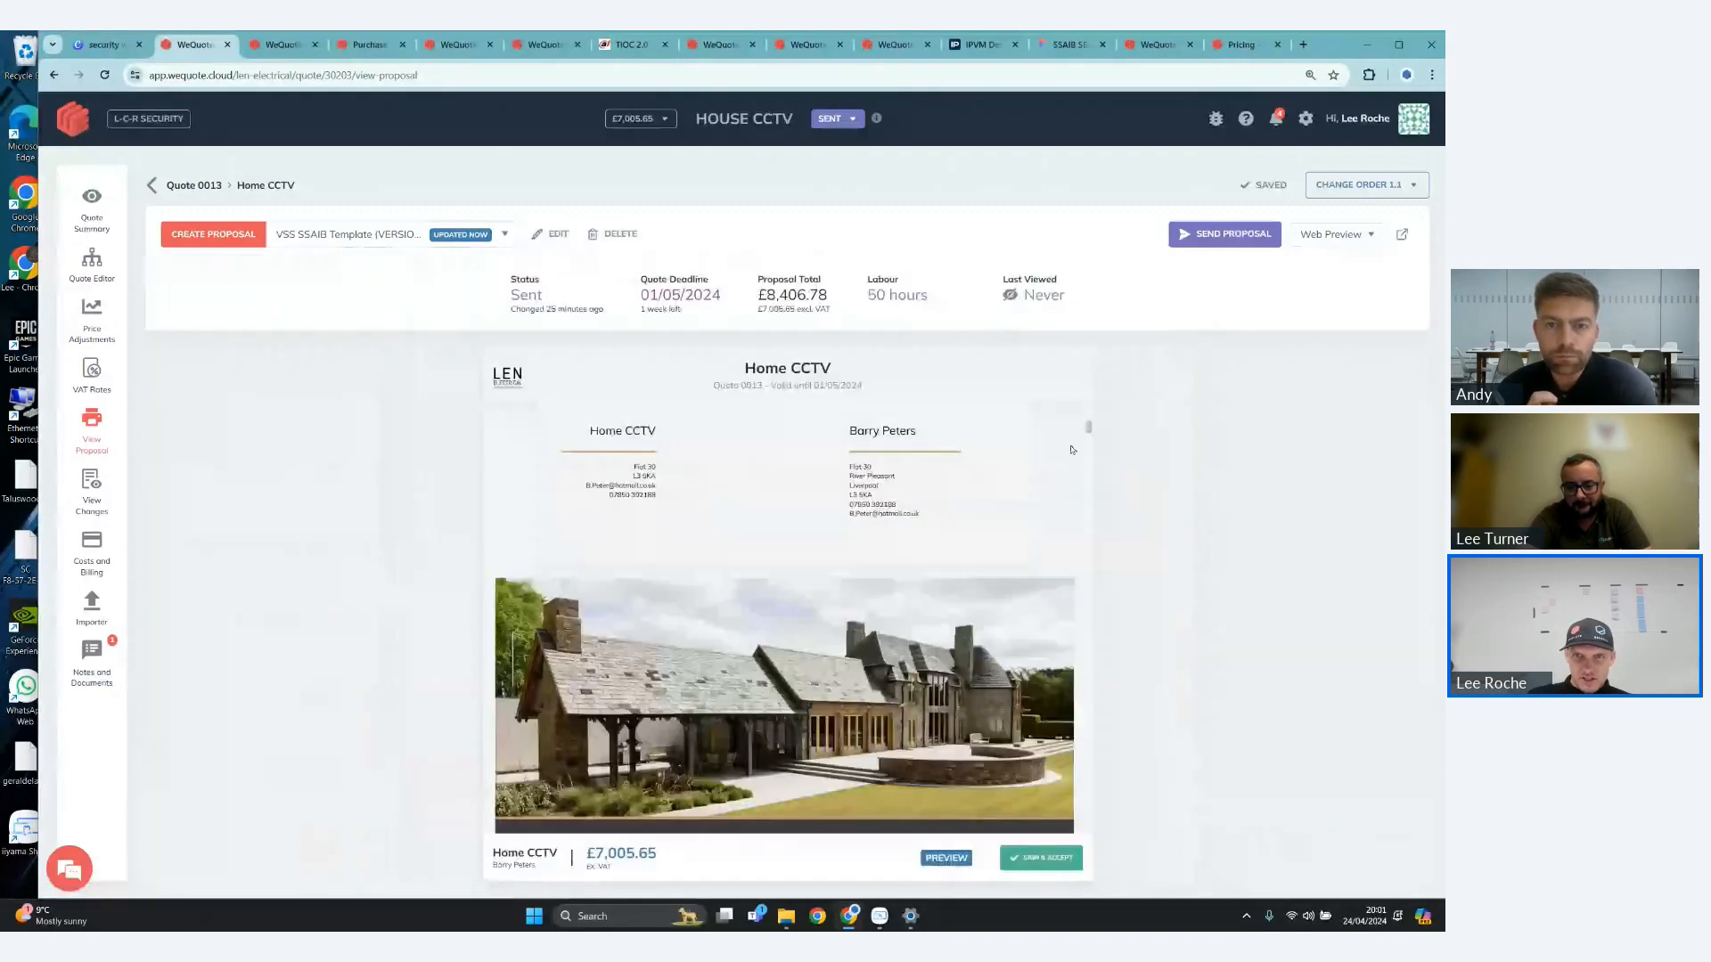
{"action": "left_click_drag", "start_coordinate": [1087, 428], "coordinate": [1159, 820]}
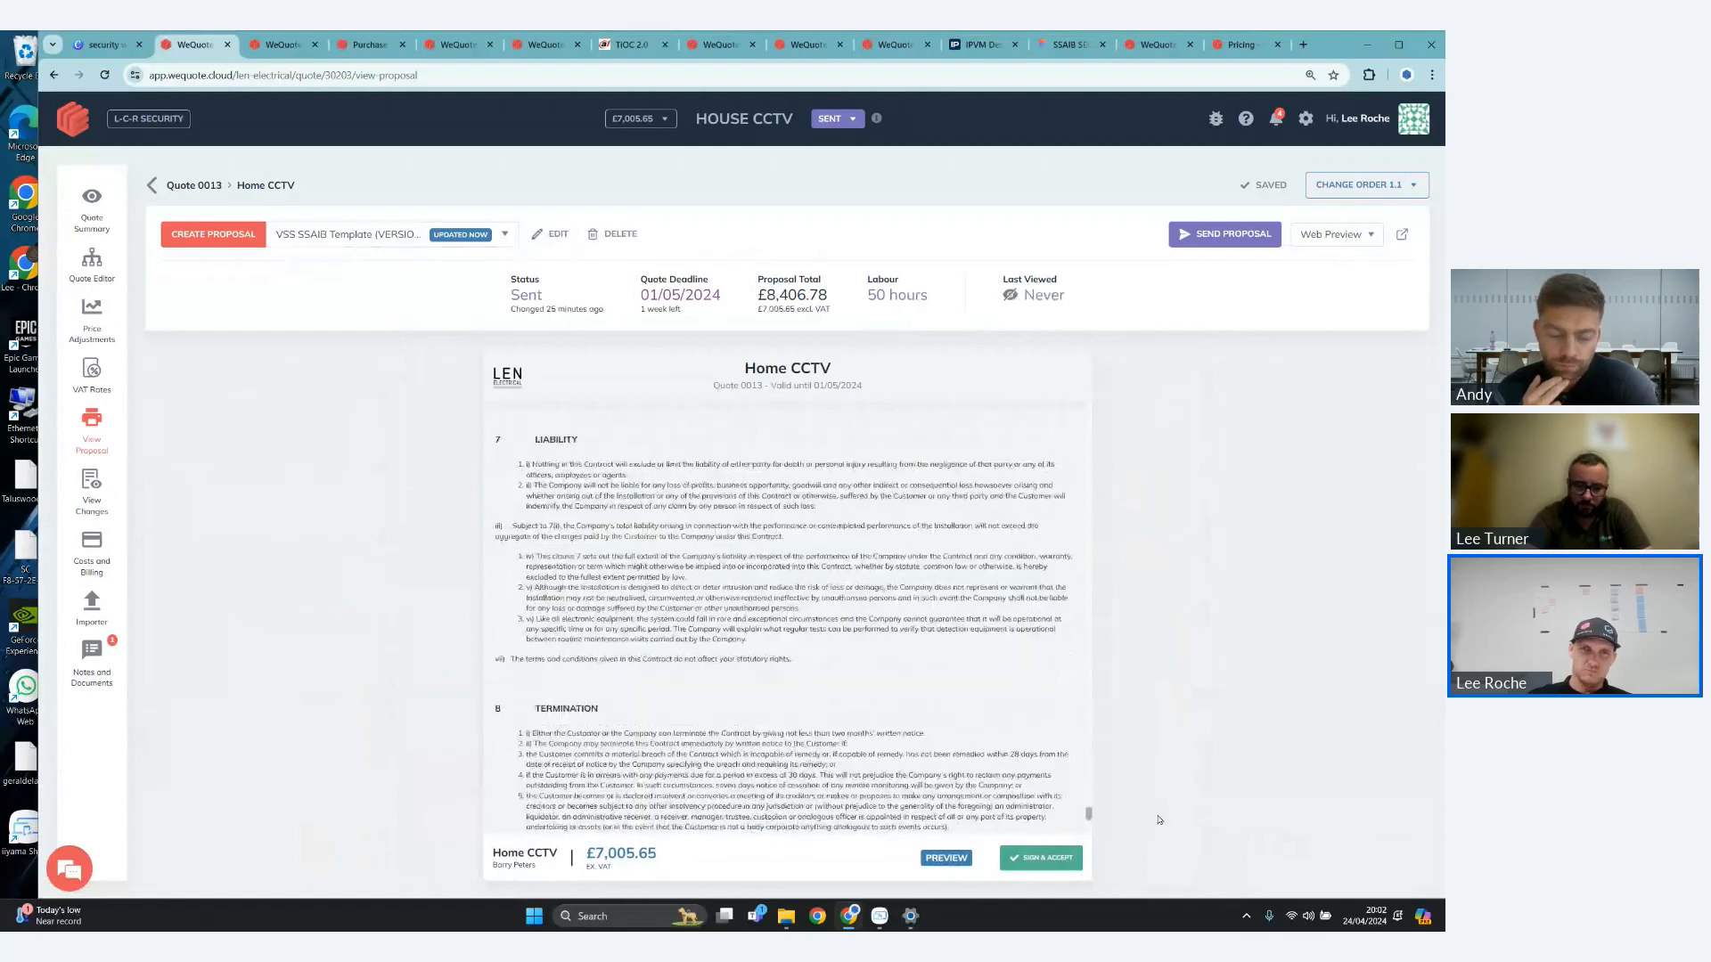
{"action": "scroll", "coordinate": [1159, 819], "scroll_direction": "down", "scroll_amount": 1}
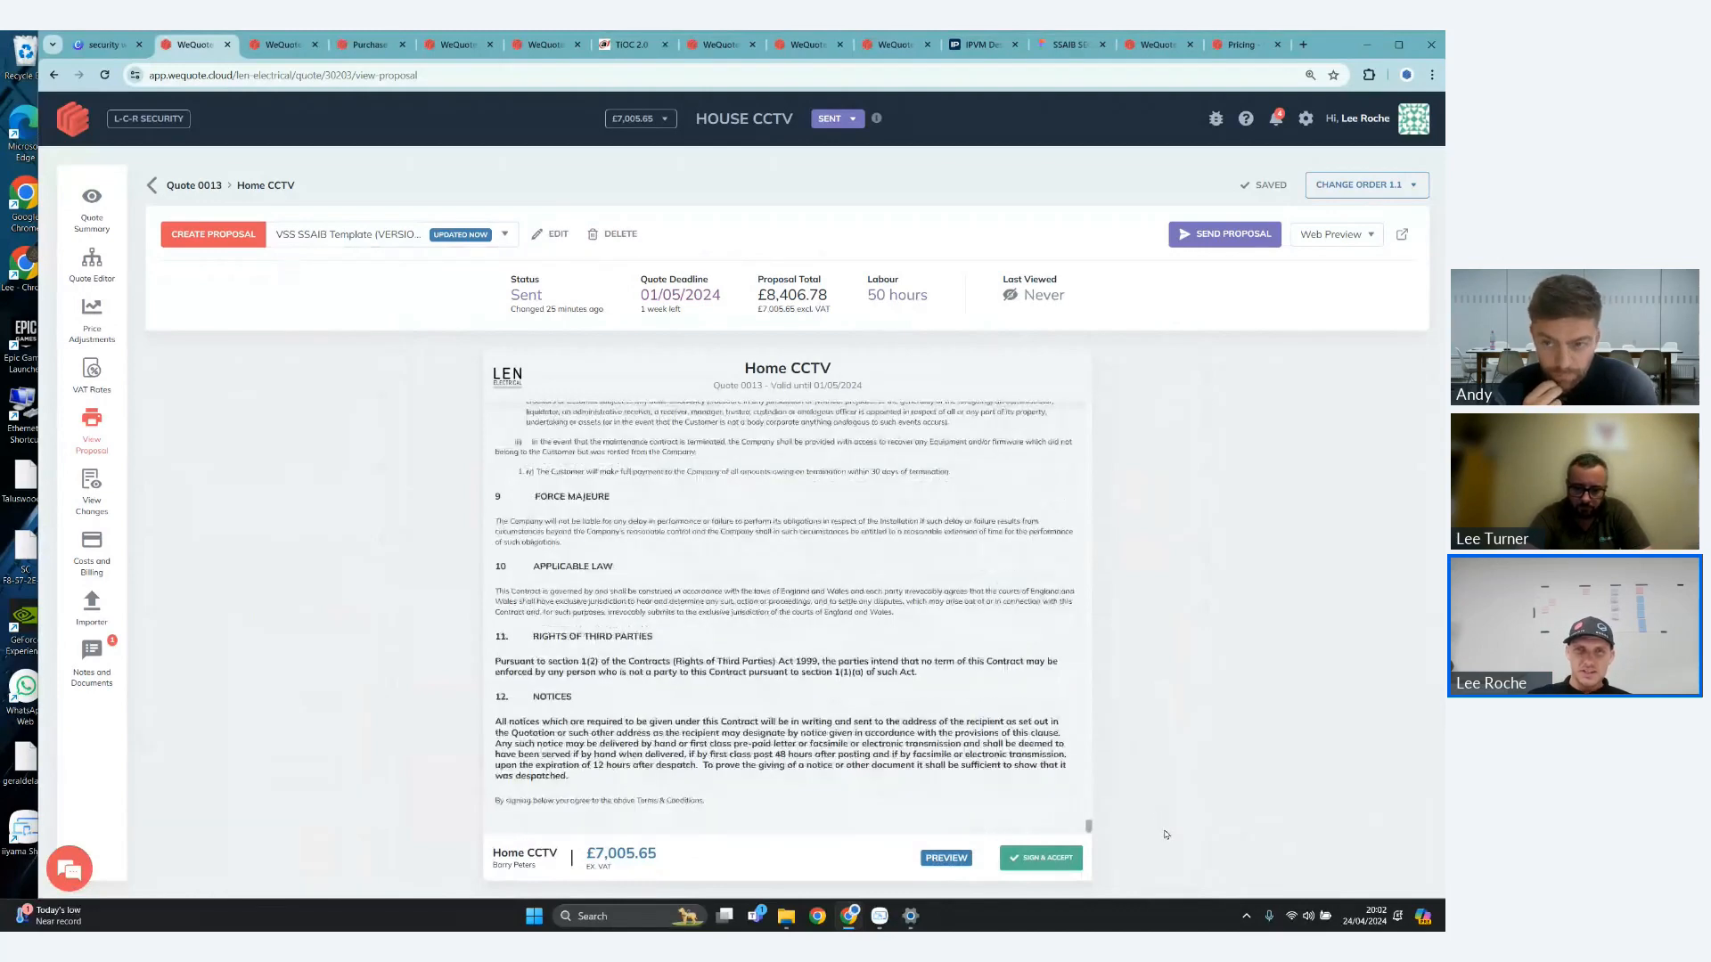
{"action": "scroll", "coordinate": [1168, 824], "scroll_direction": "down", "scroll_amount": 1}
{"action": "scroll", "coordinate": [1020, 705], "scroll_direction": "up", "scroll_amount": 3}
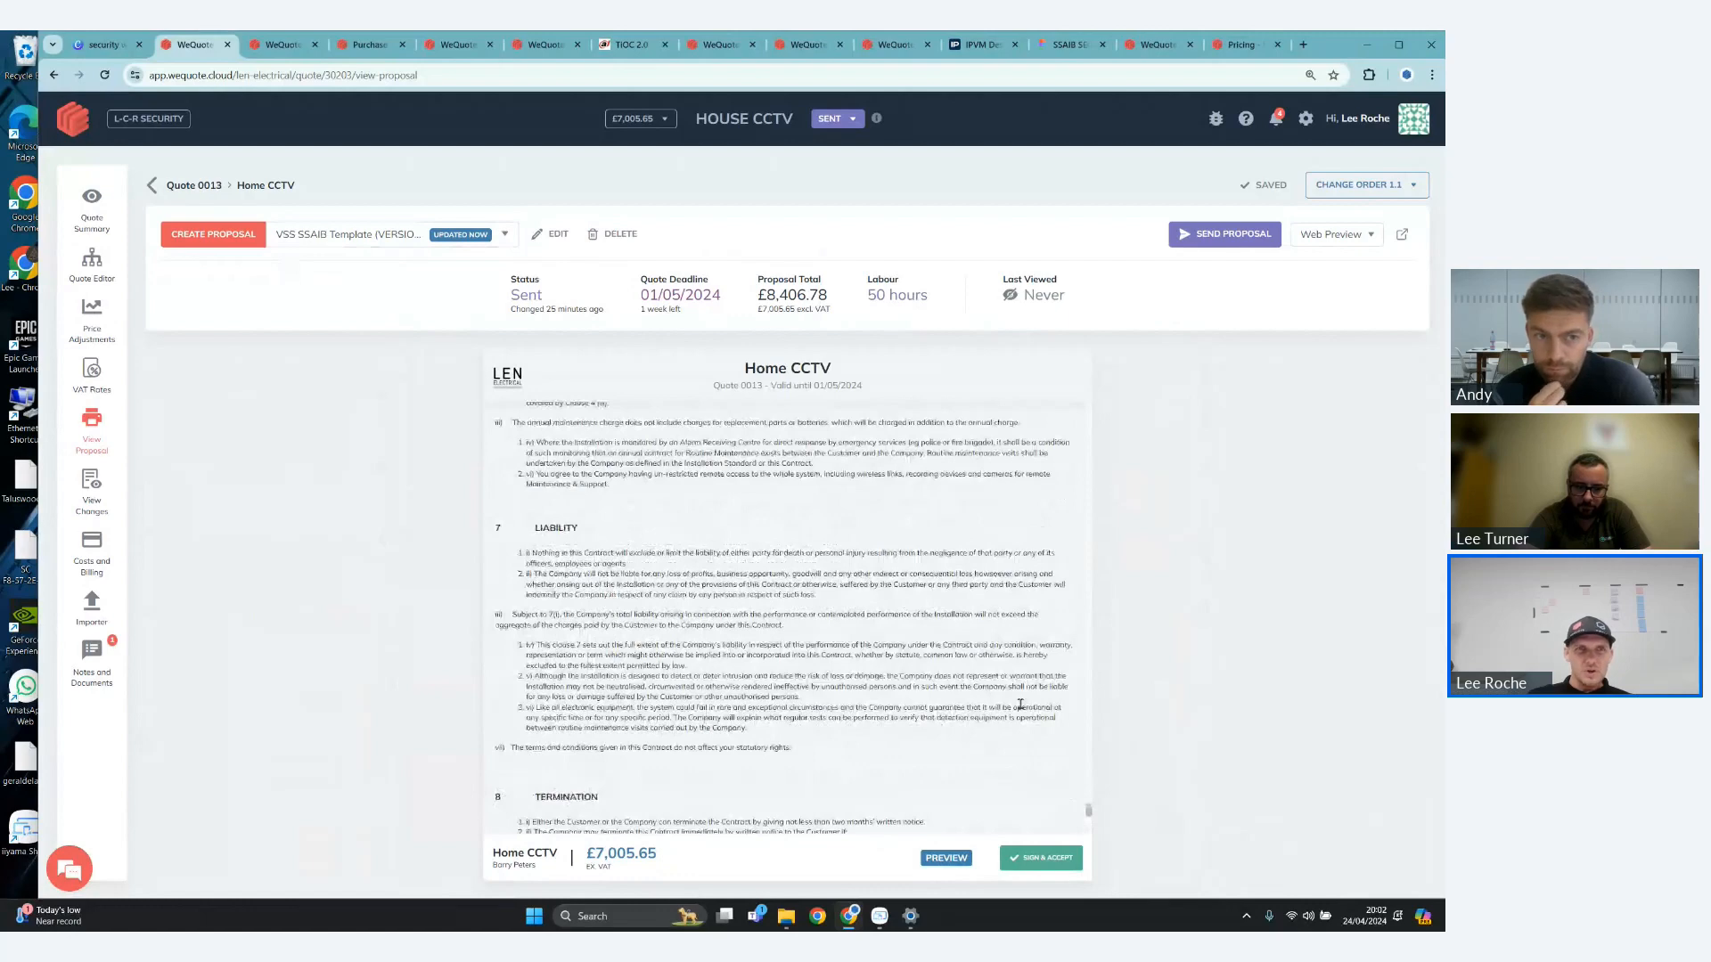
- In the quote editor, inspect the heading content and header settings of the D1 - Gates area under Main House, and close them
{"action": "left_click", "coordinate": [92, 264]}
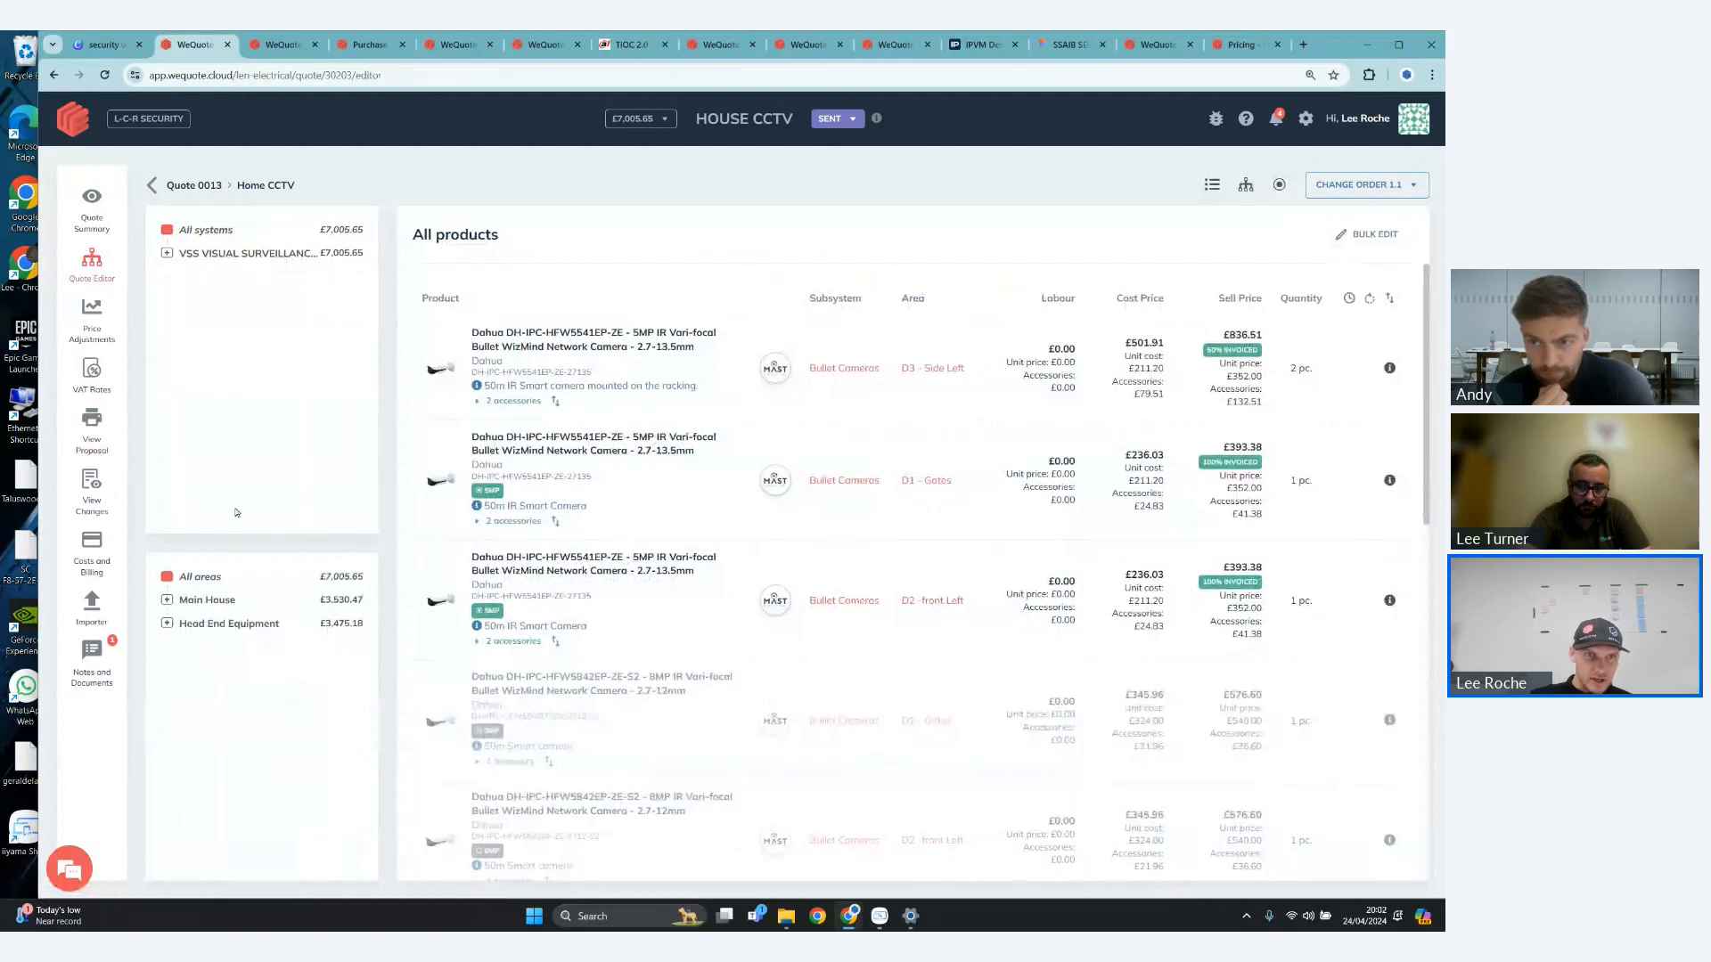
{"action": "left_click", "coordinate": [166, 602]}
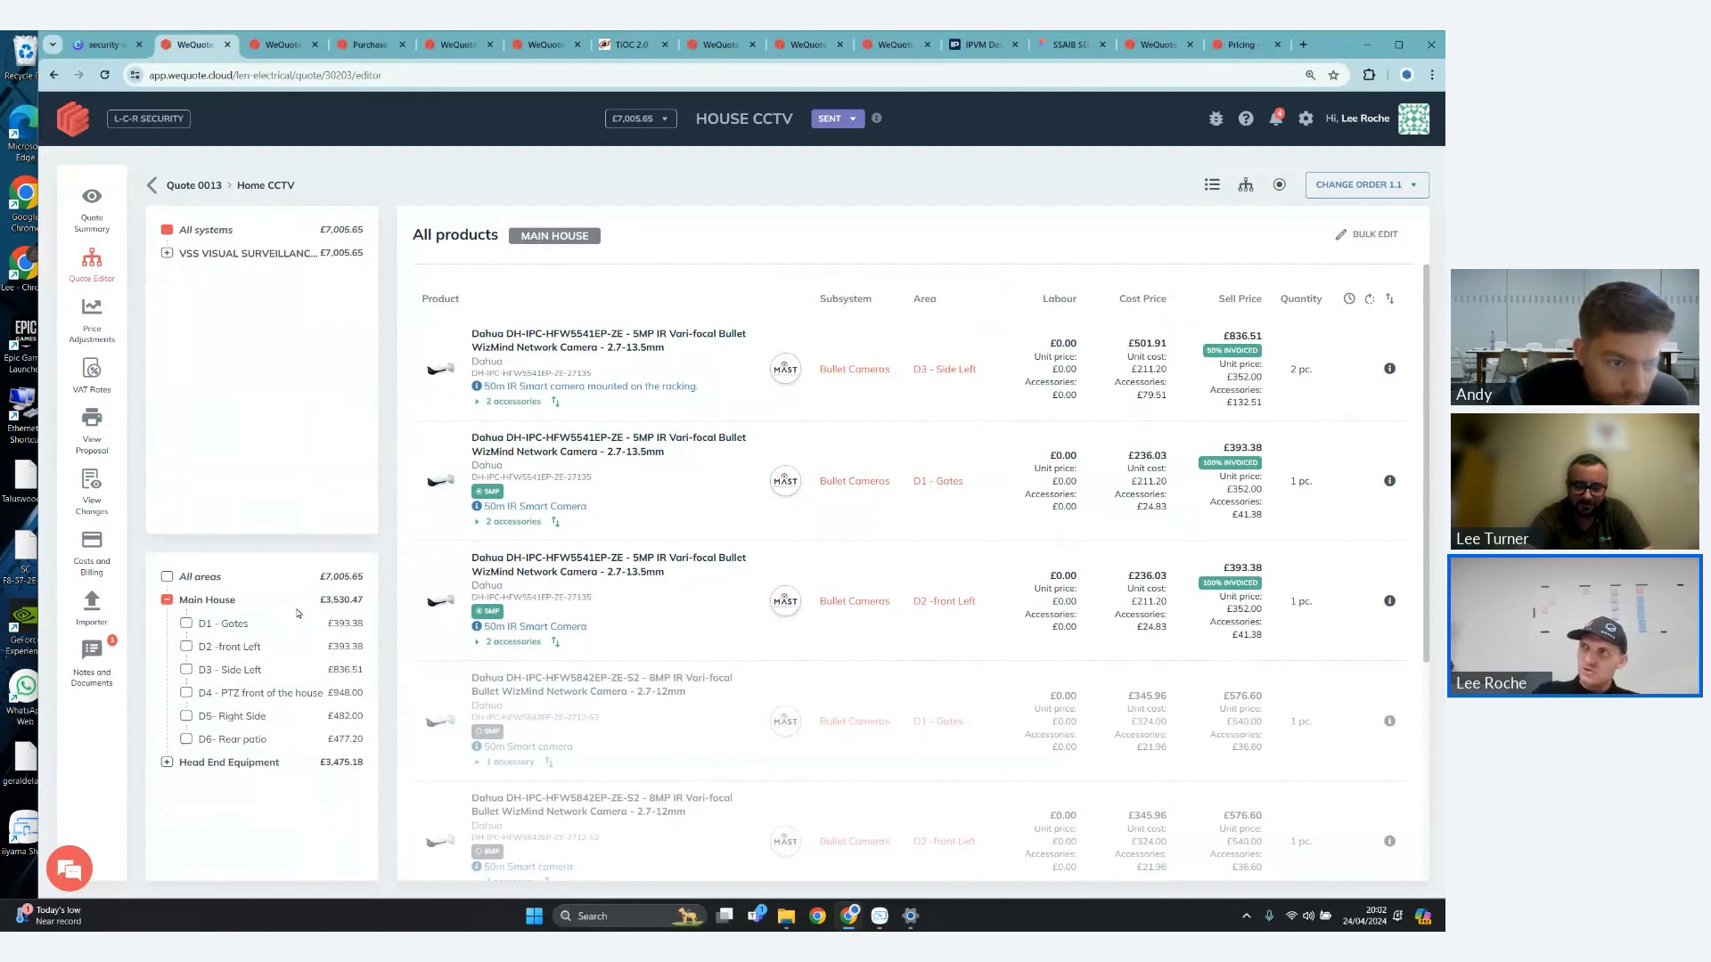
{"action": "left_click", "coordinate": [240, 625]}
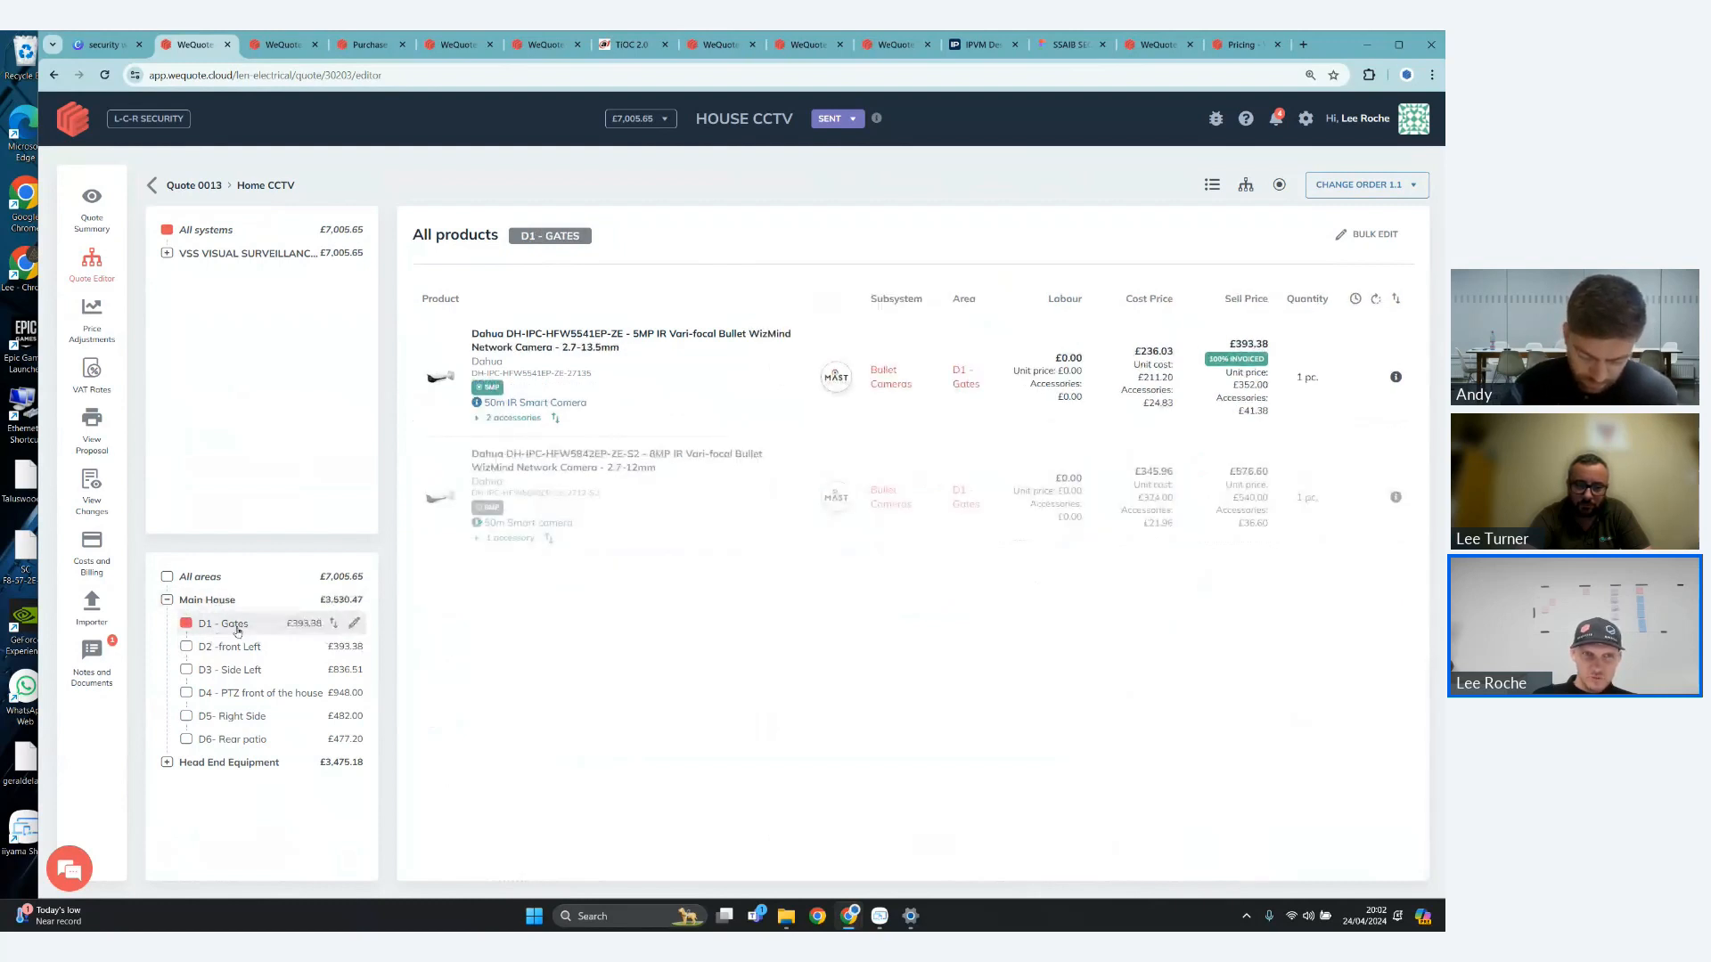
{"action": "left_click", "coordinate": [354, 624]}
{"action": "mouse_move", "coordinate": [883, 683]}
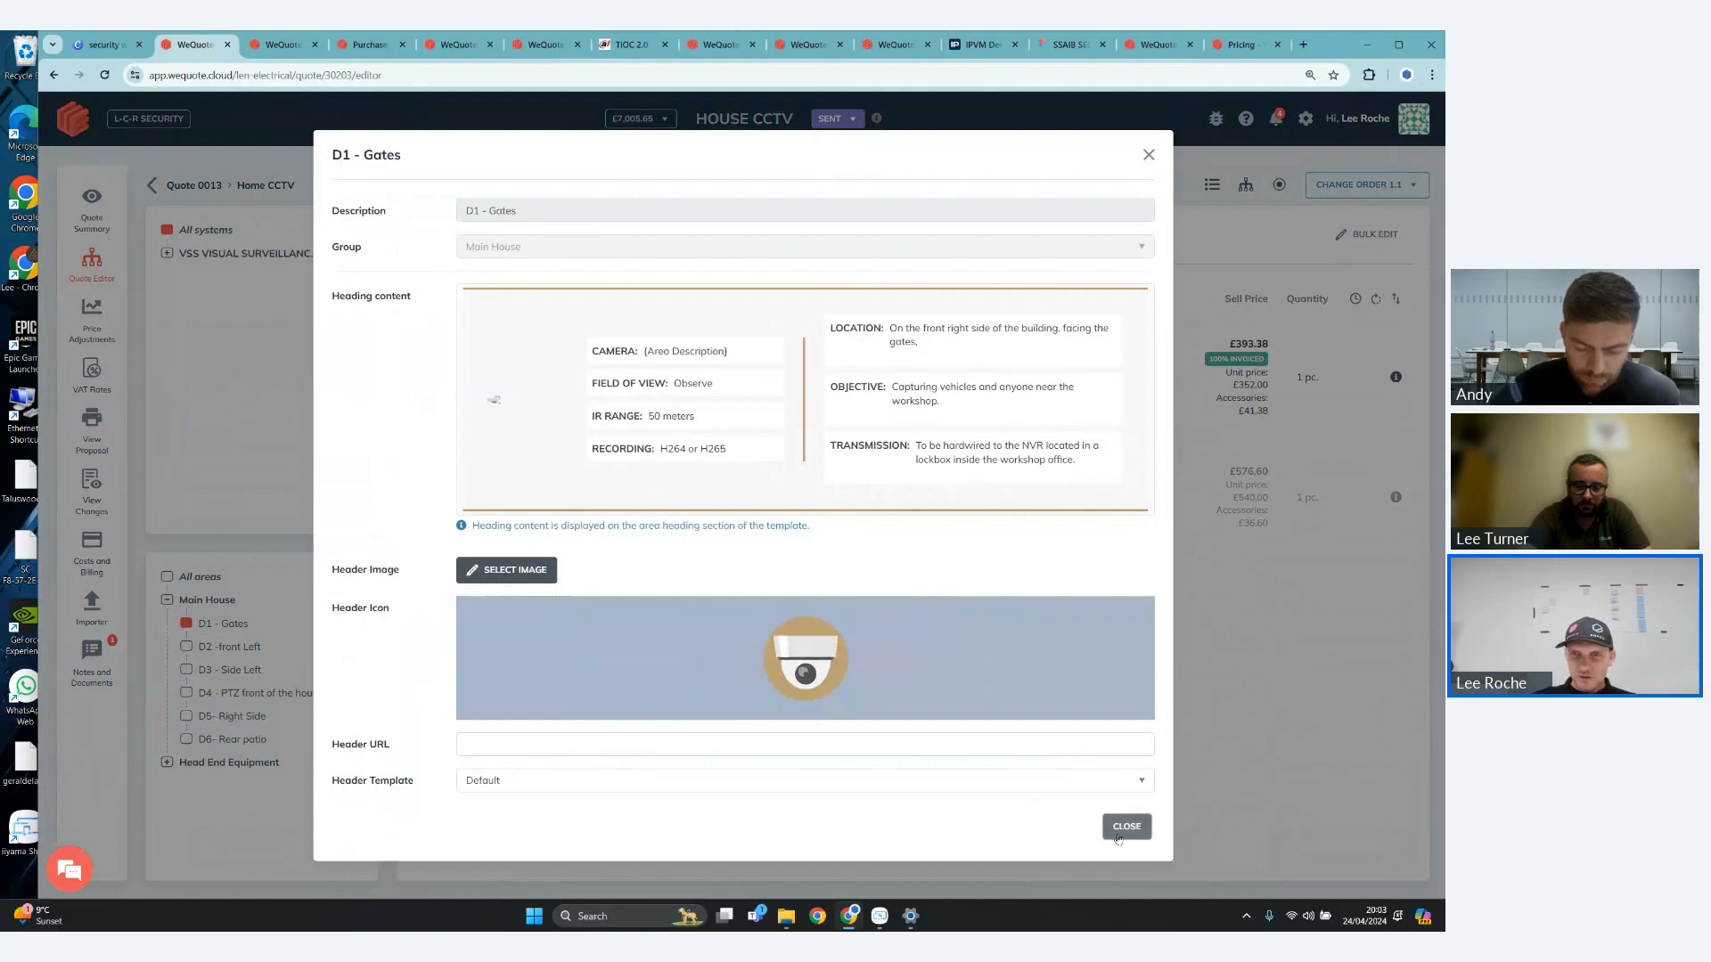
{"action": "left_click", "coordinate": [1129, 833]}
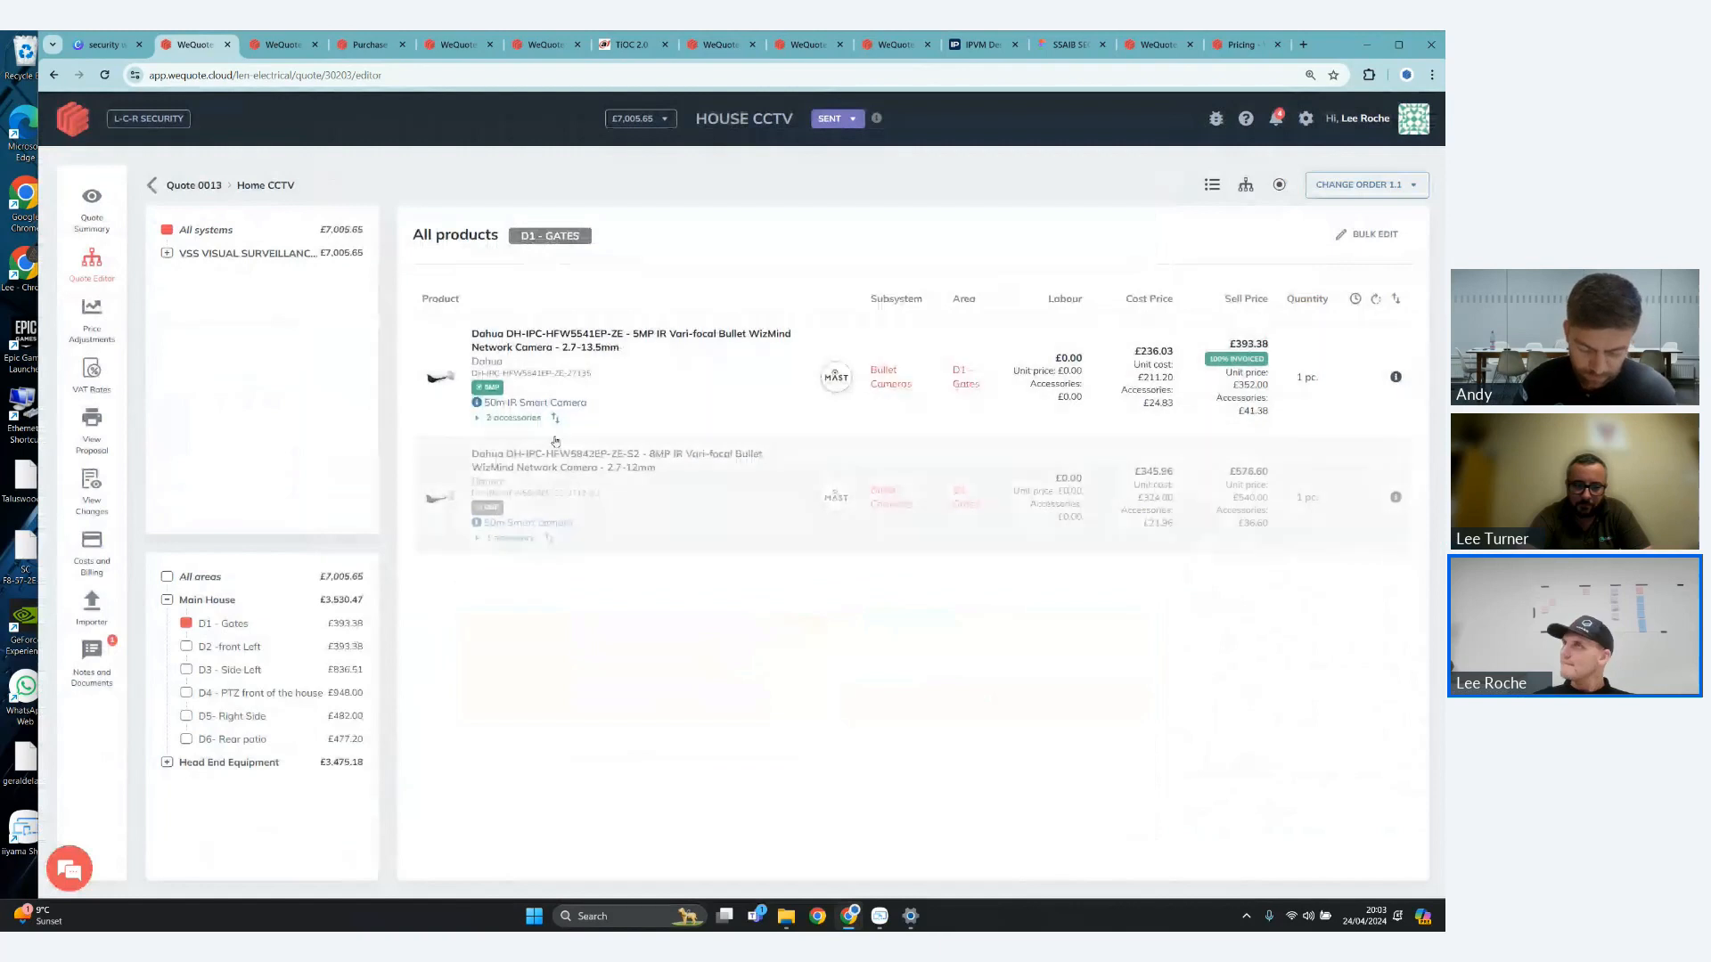